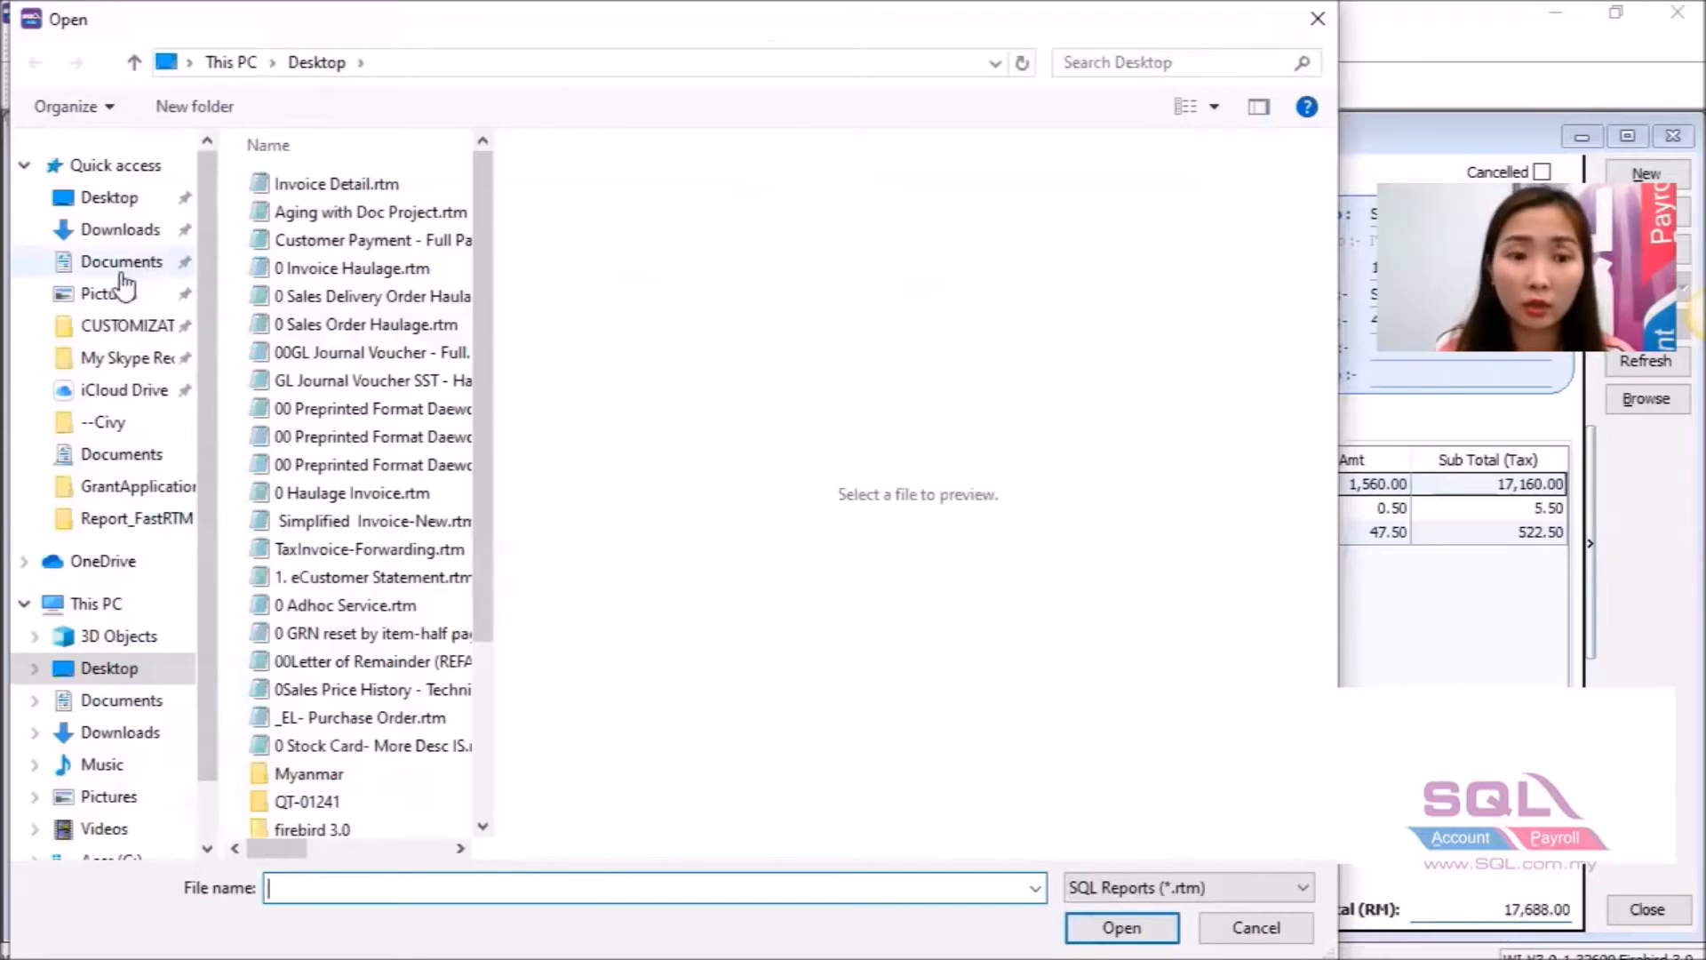
Import Template_Report.rtm from Desktop > Training > Report_FastRTM into the Report Designer.
click(153, 262)
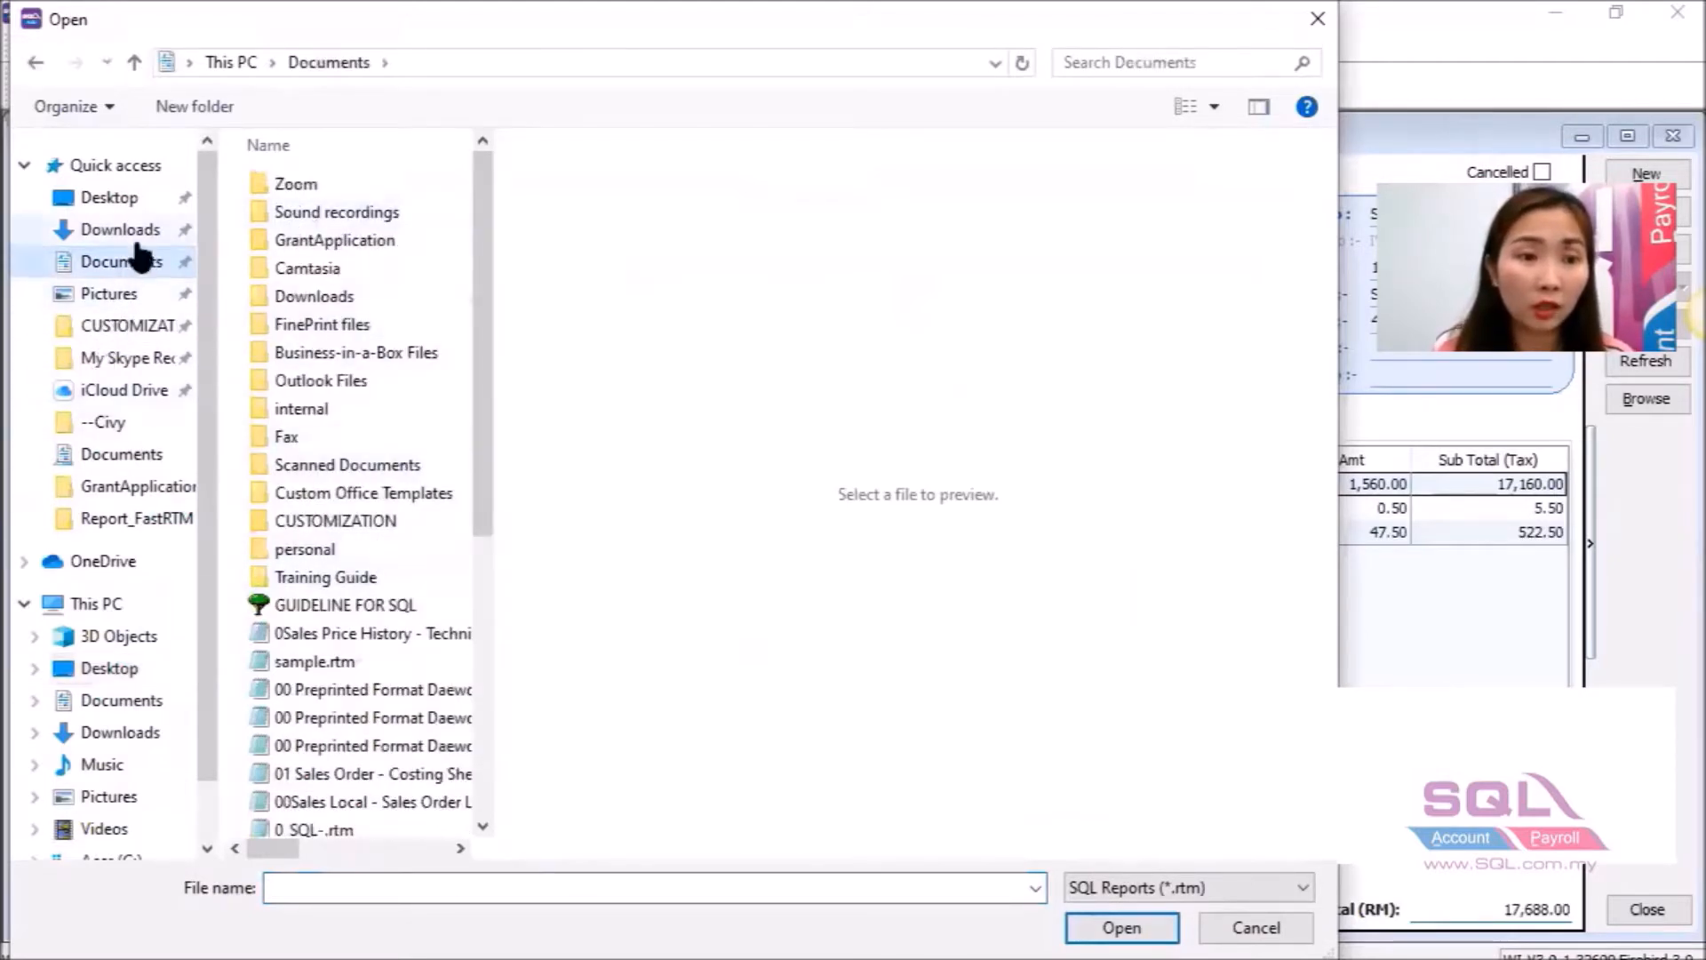
click(116, 197)
drag(487, 261, 489, 447)
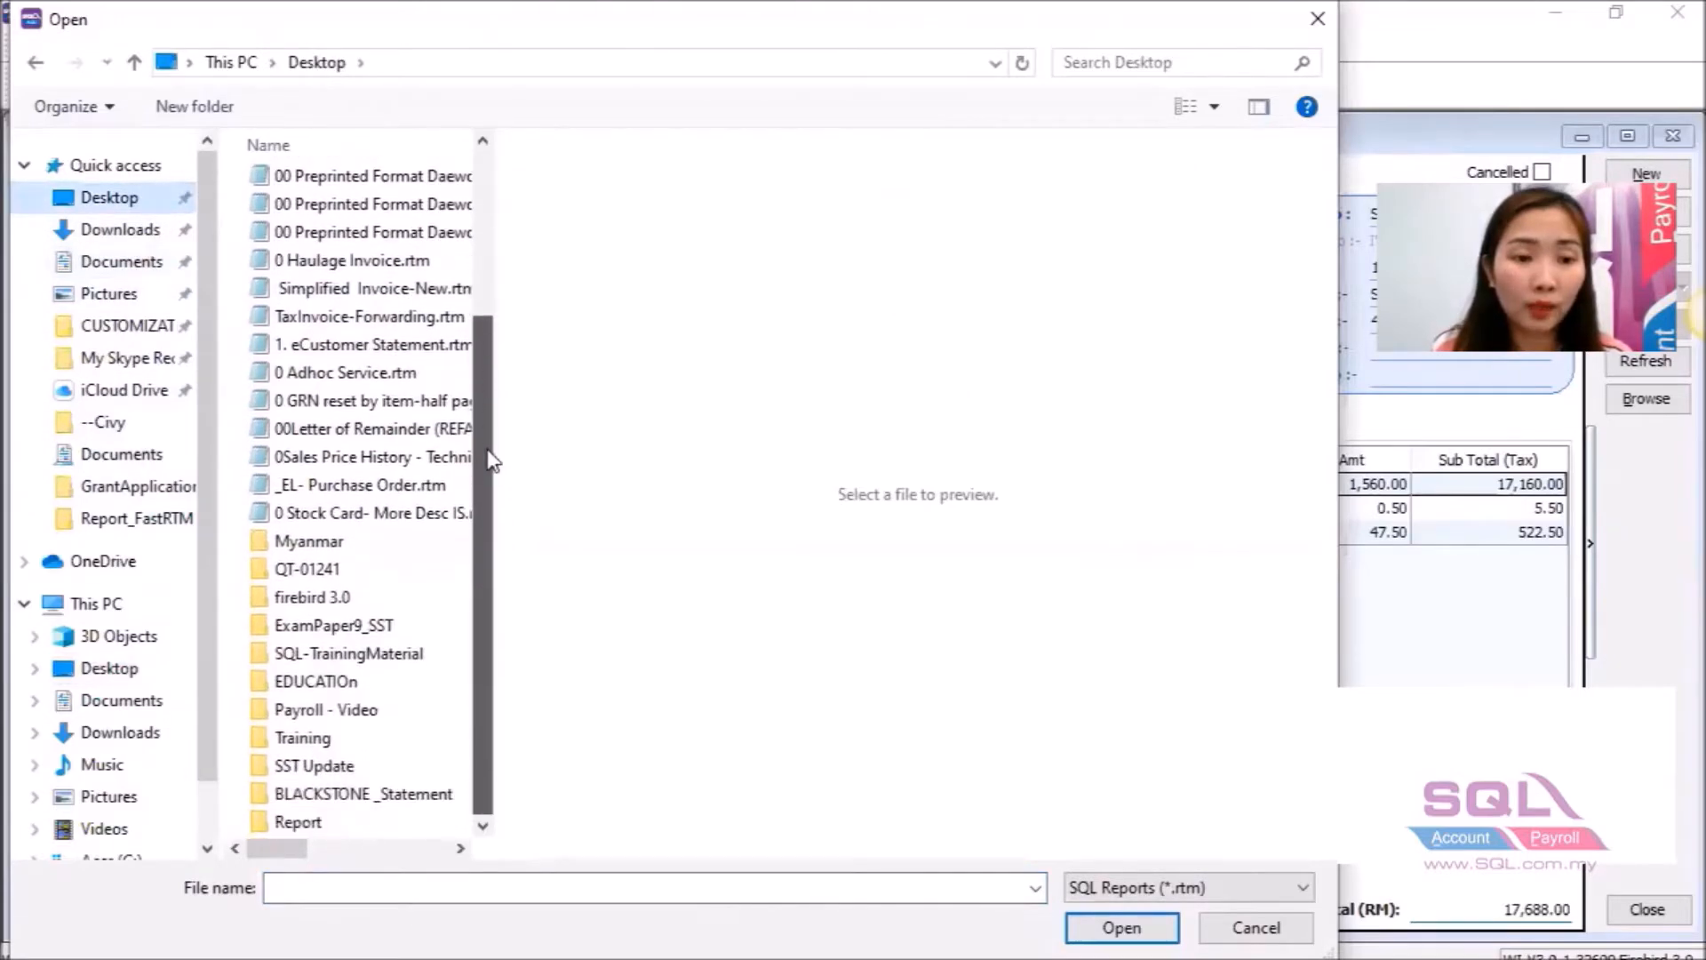
double_click(307, 738)
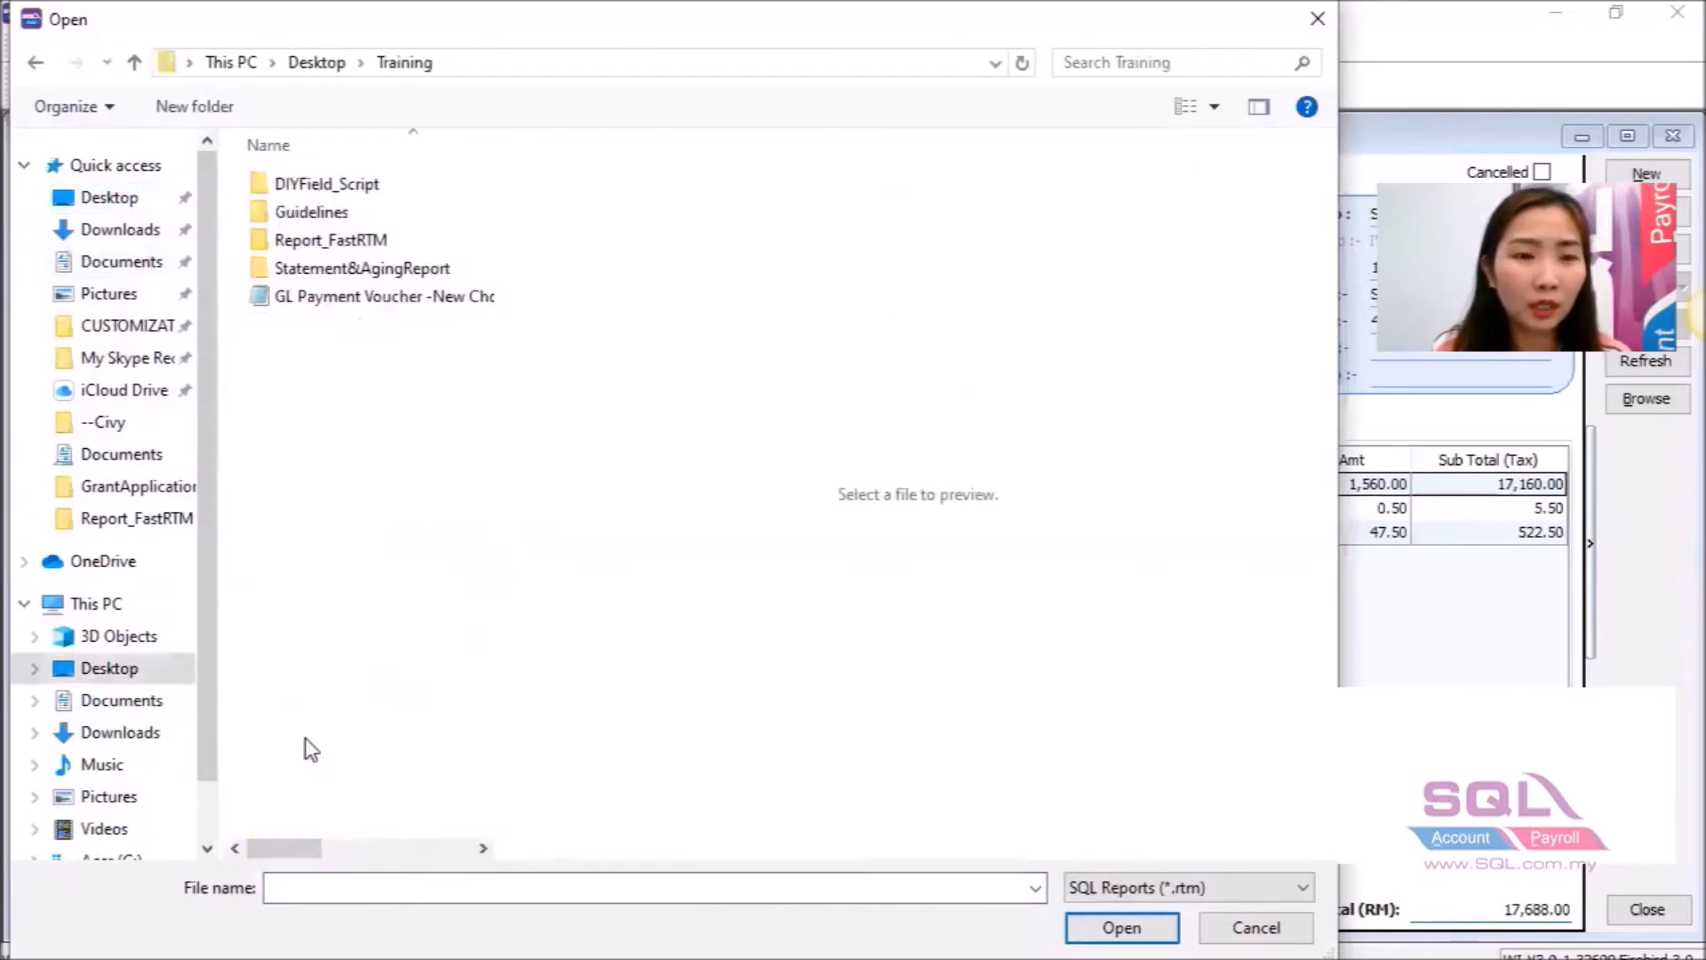
double_click(355, 248)
click(338, 192)
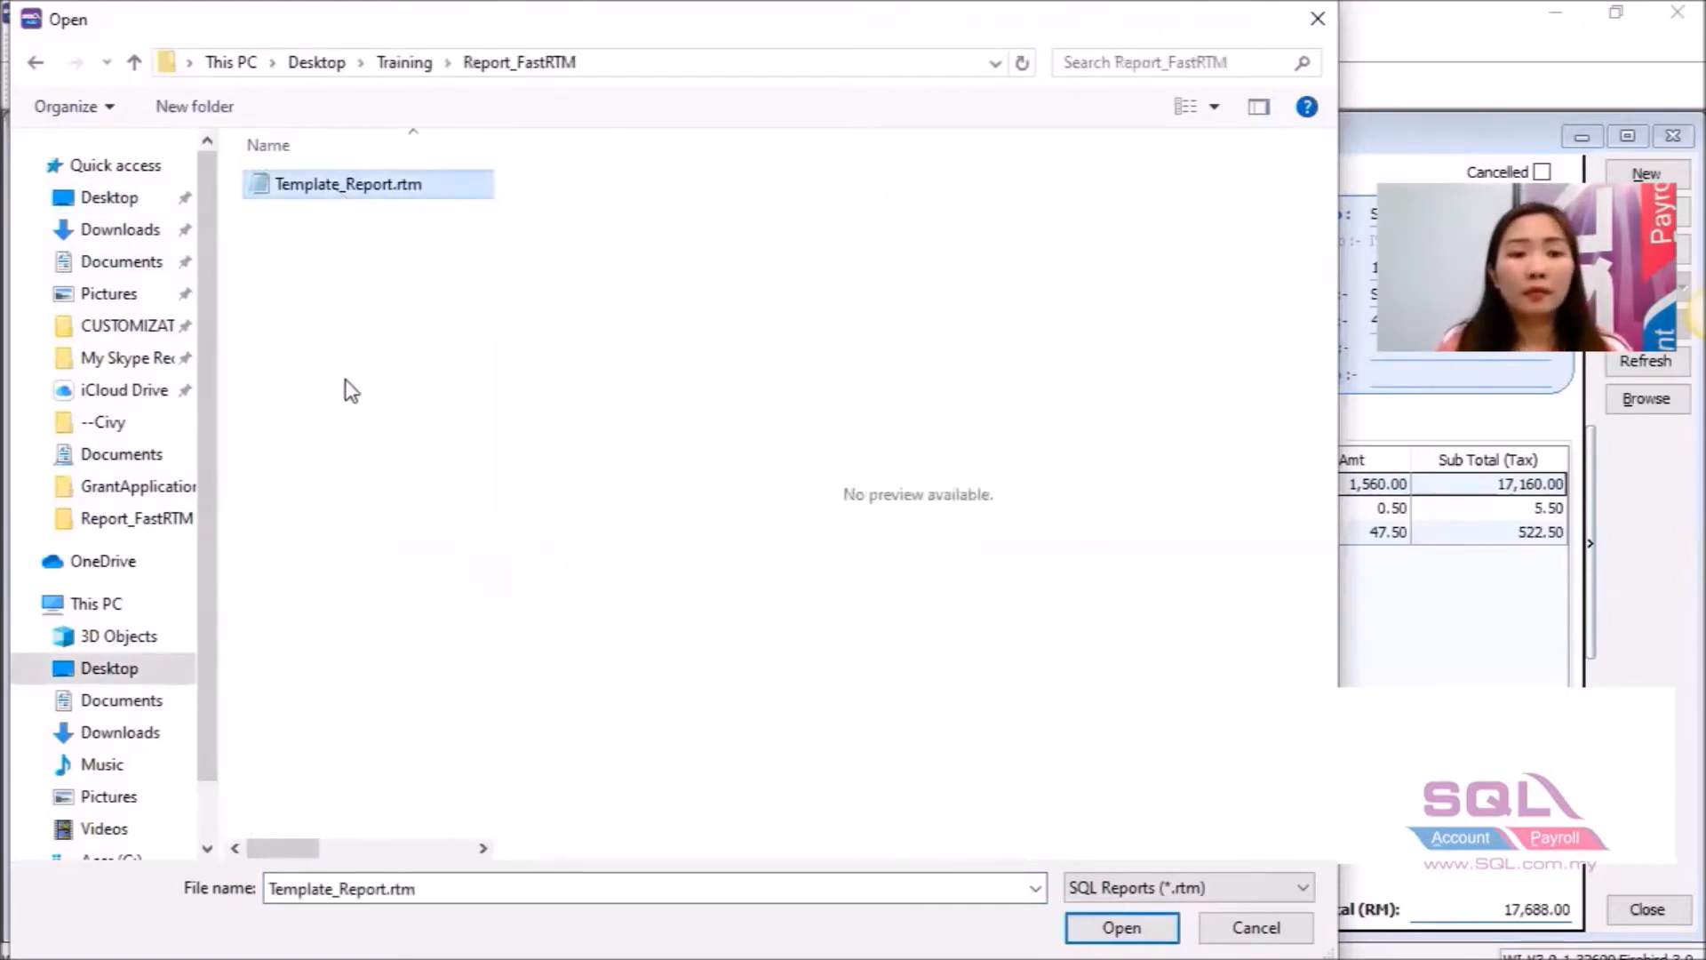
click(1071, 929)
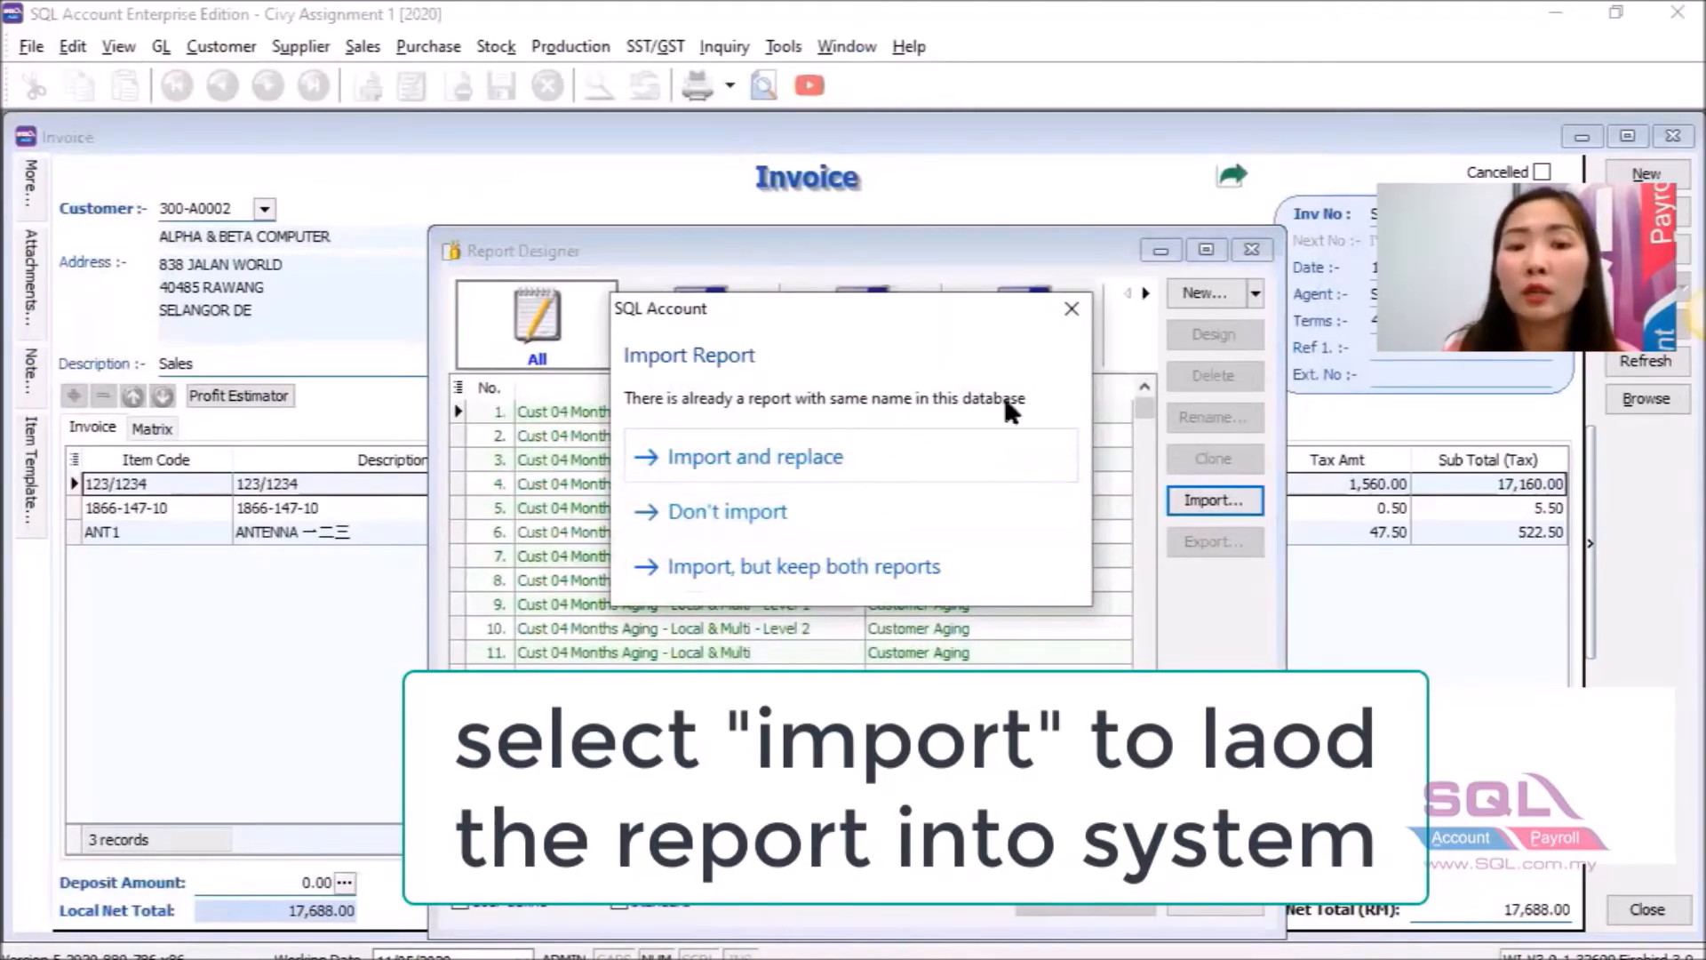
Dismiss the duplicate-report import prompt and close the Report Designer to return to the invoice.
click(1085, 304)
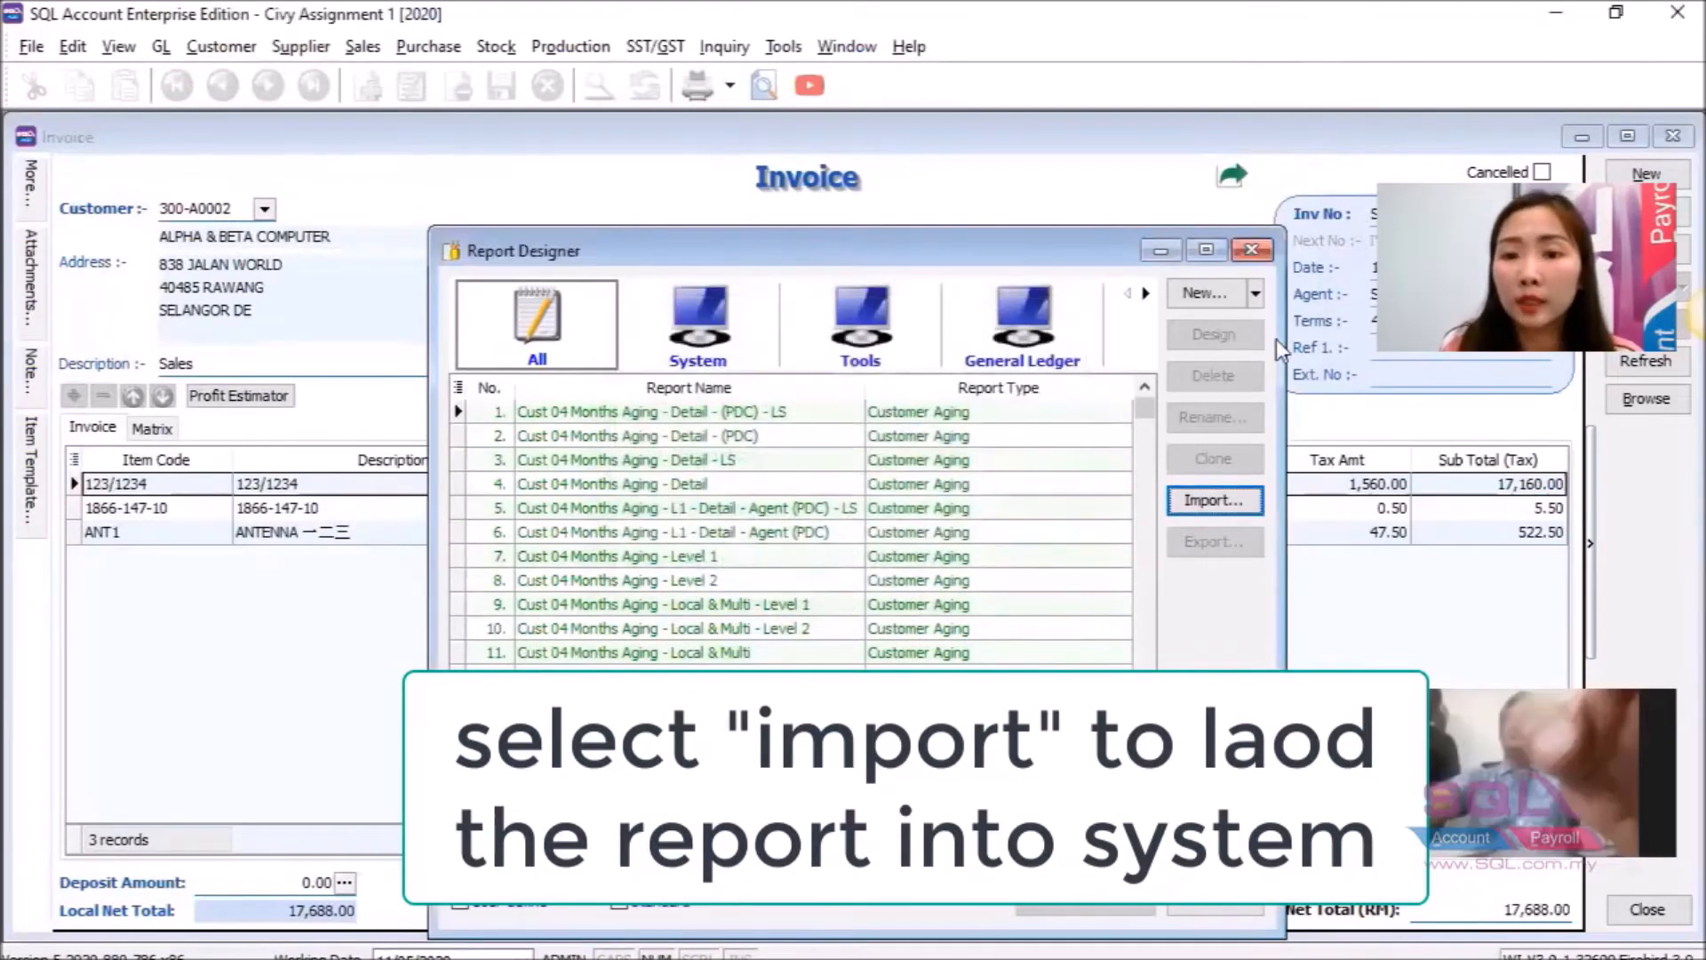
click(1268, 246)
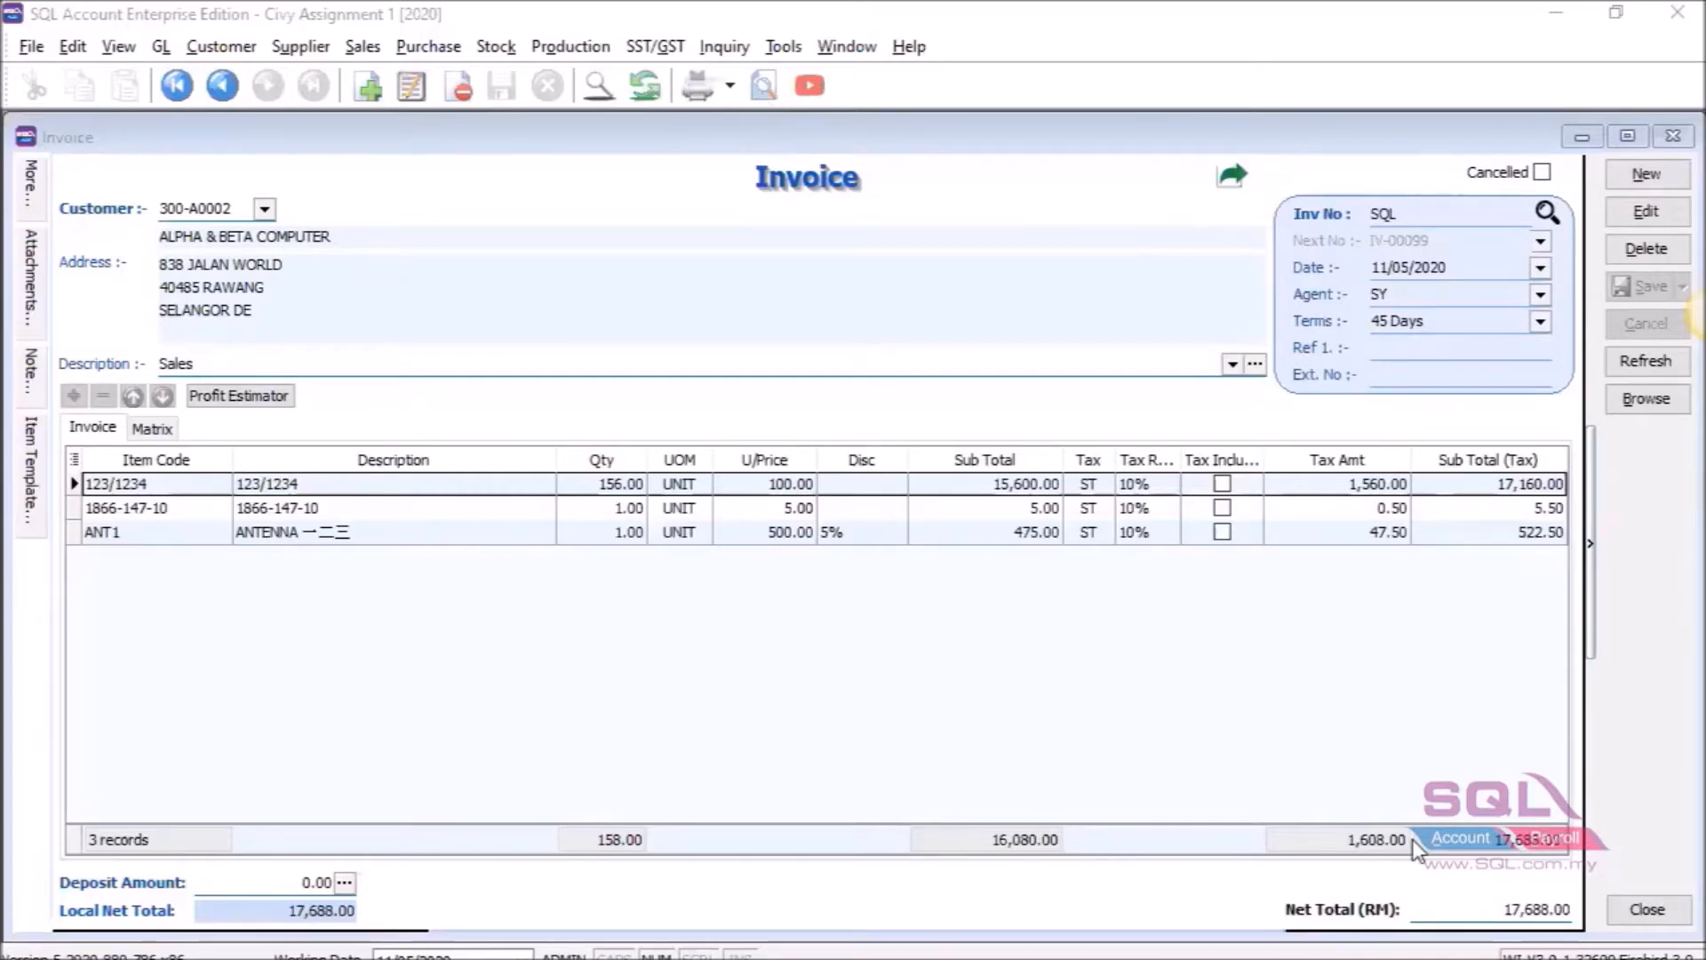
Preview the invoice using the Template_Report layout from the Select Report list.
click(758, 88)
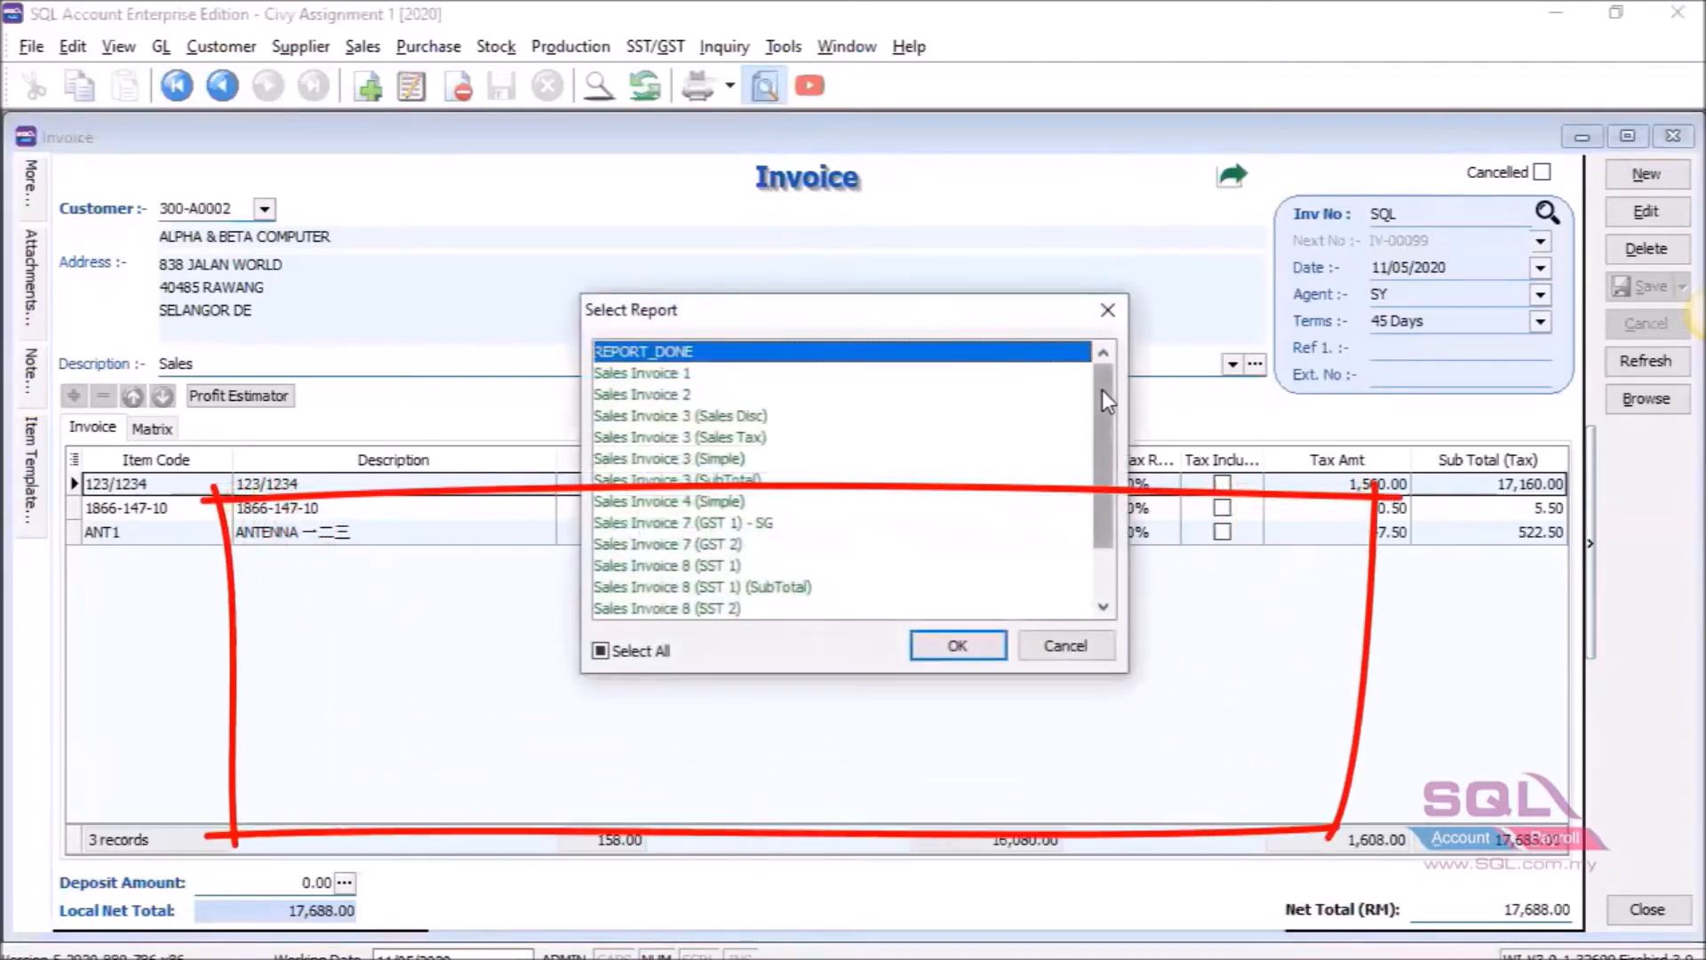
drag(1103, 389, 1092, 516)
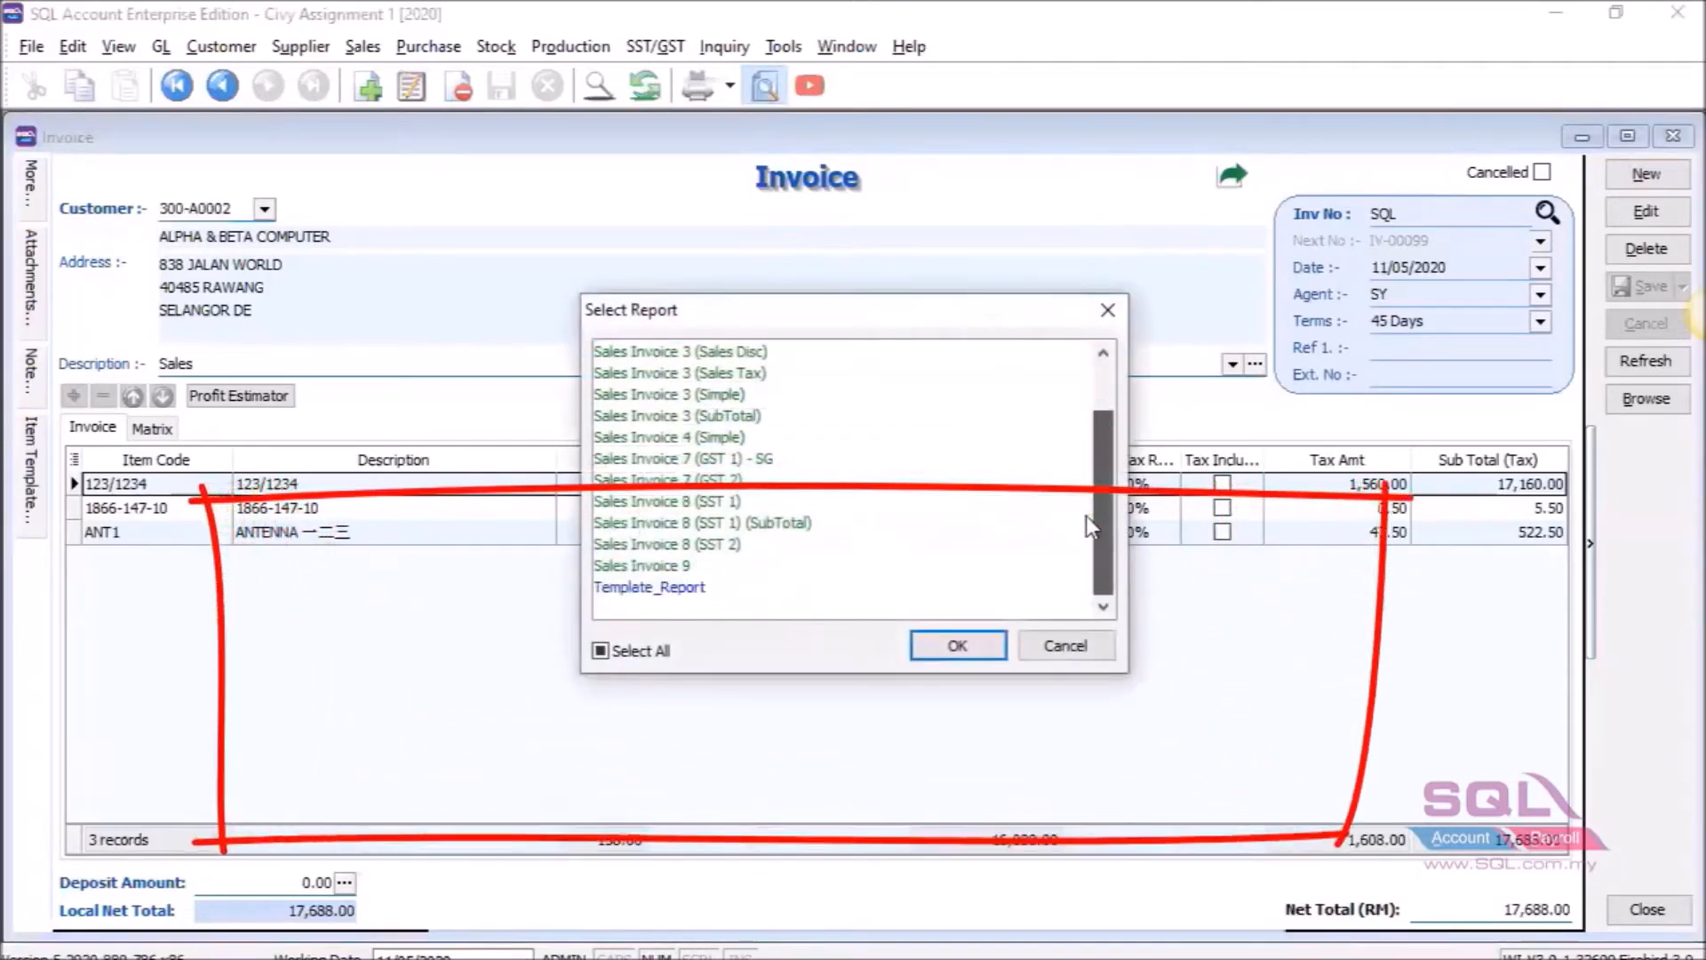
click(626, 589)
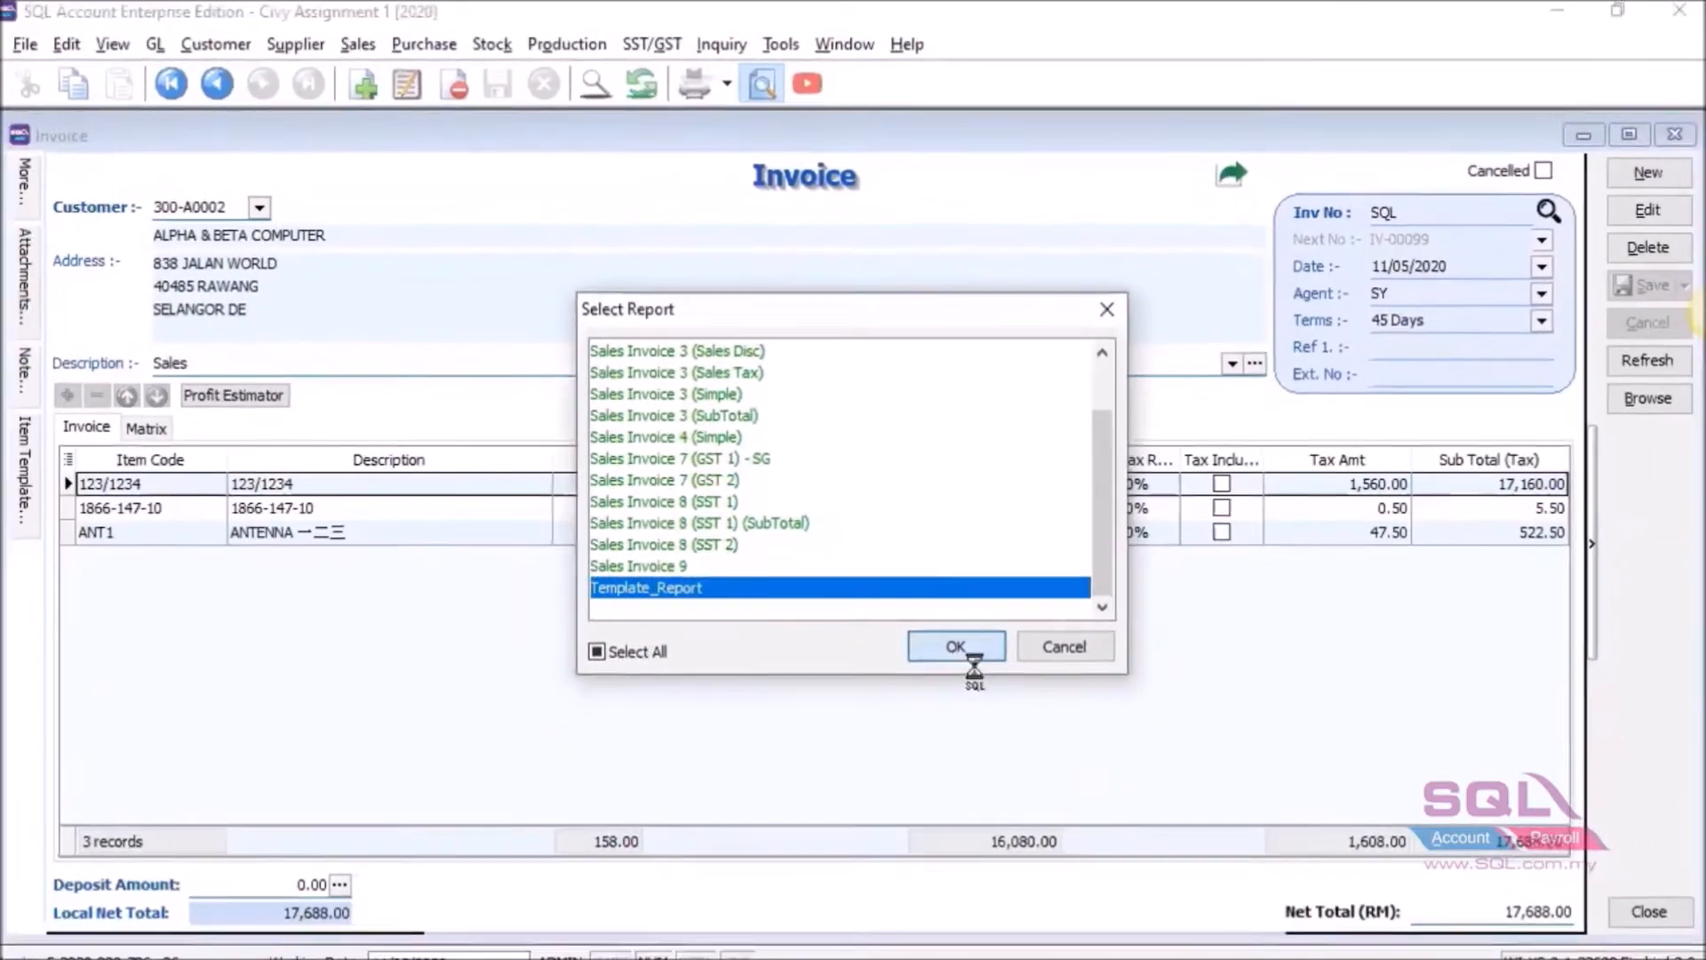
click(956, 650)
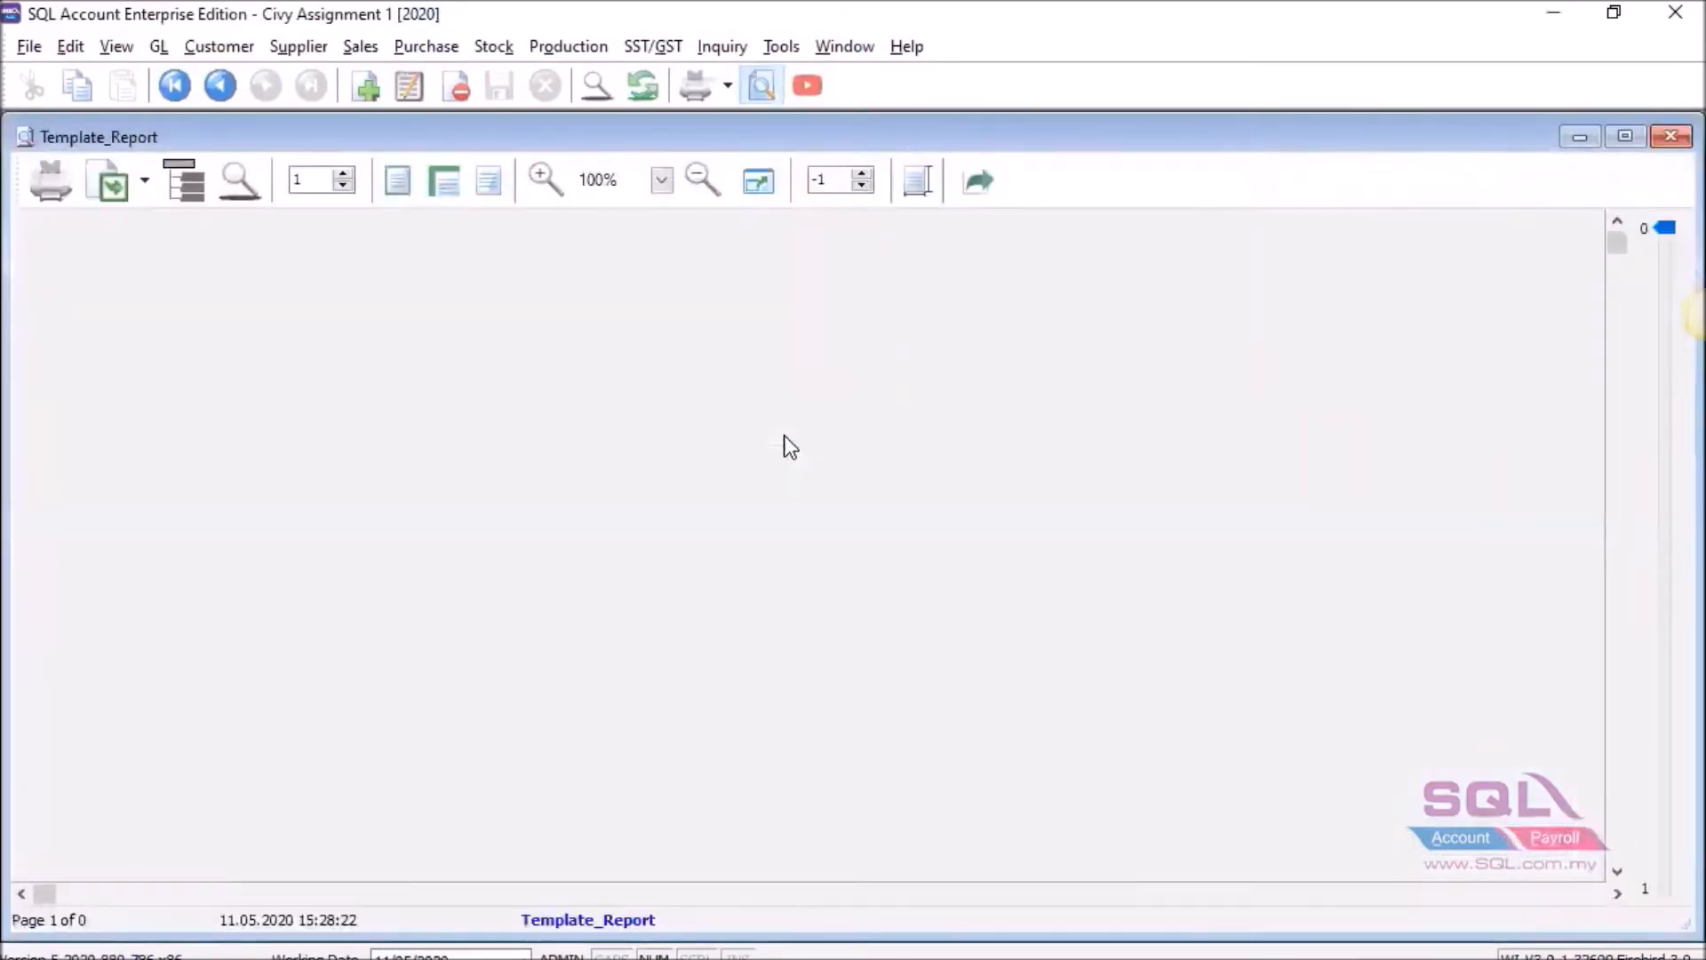
Scroll through the Template_Report preview to review logo, customer header, item lines, totals and notes.
scroll(784, 434, down, 6)
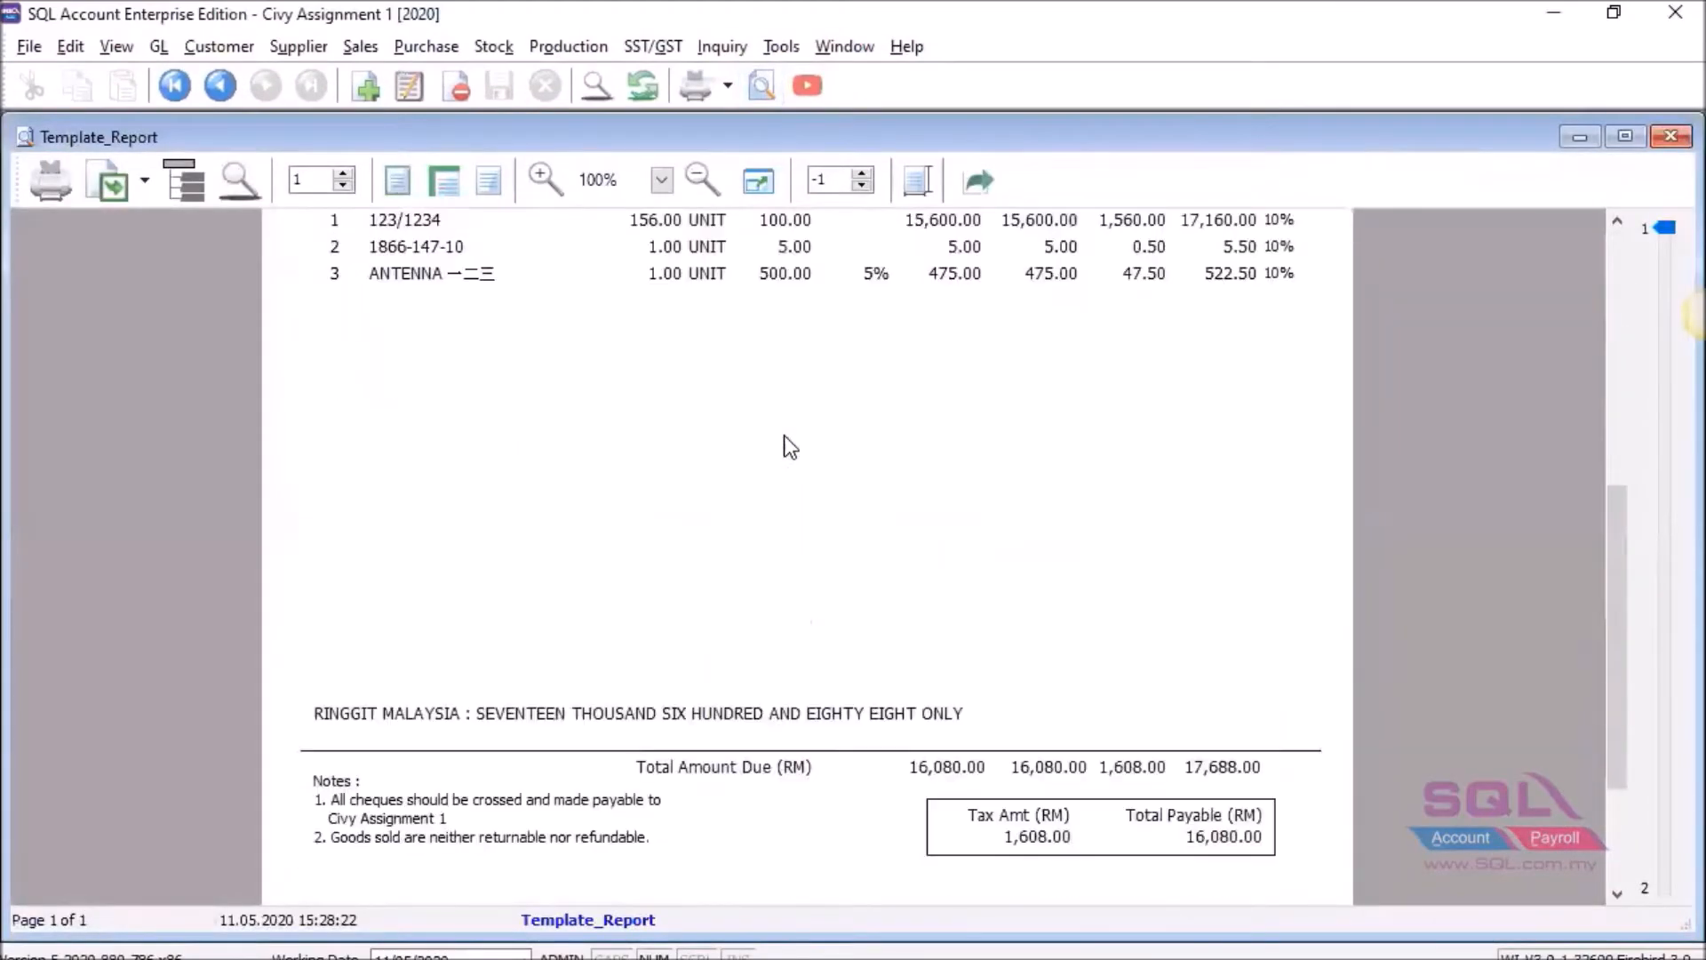
scroll(789, 446, up, 6)
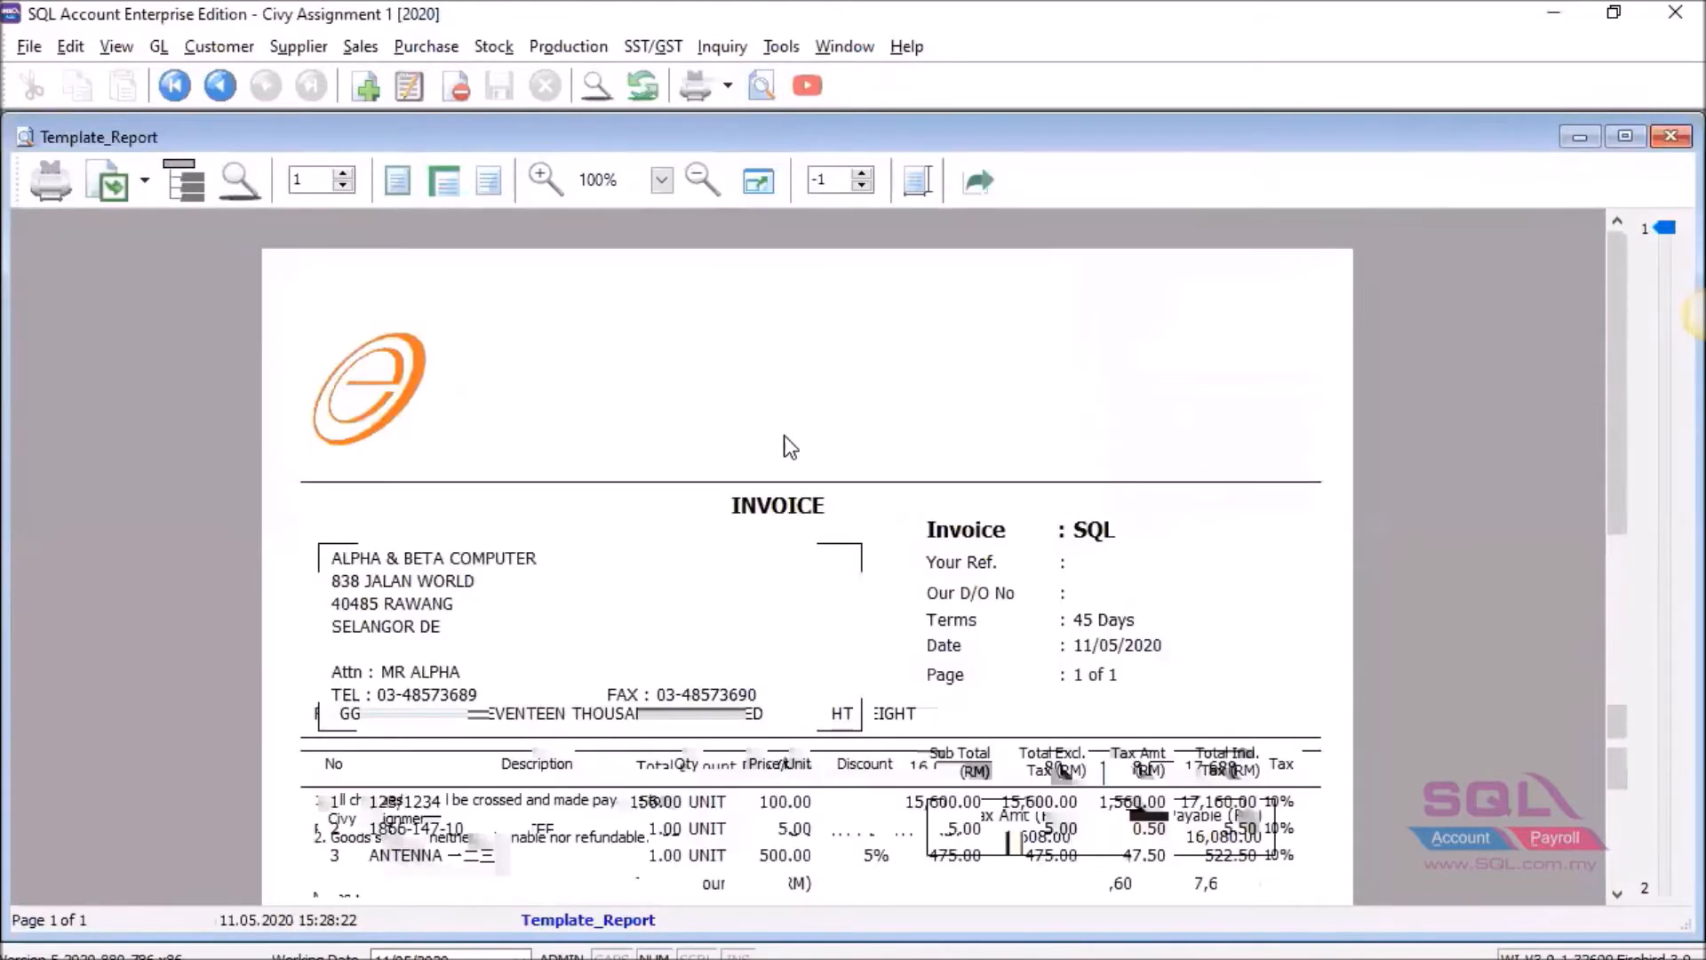
scroll(791, 447, down, 6)
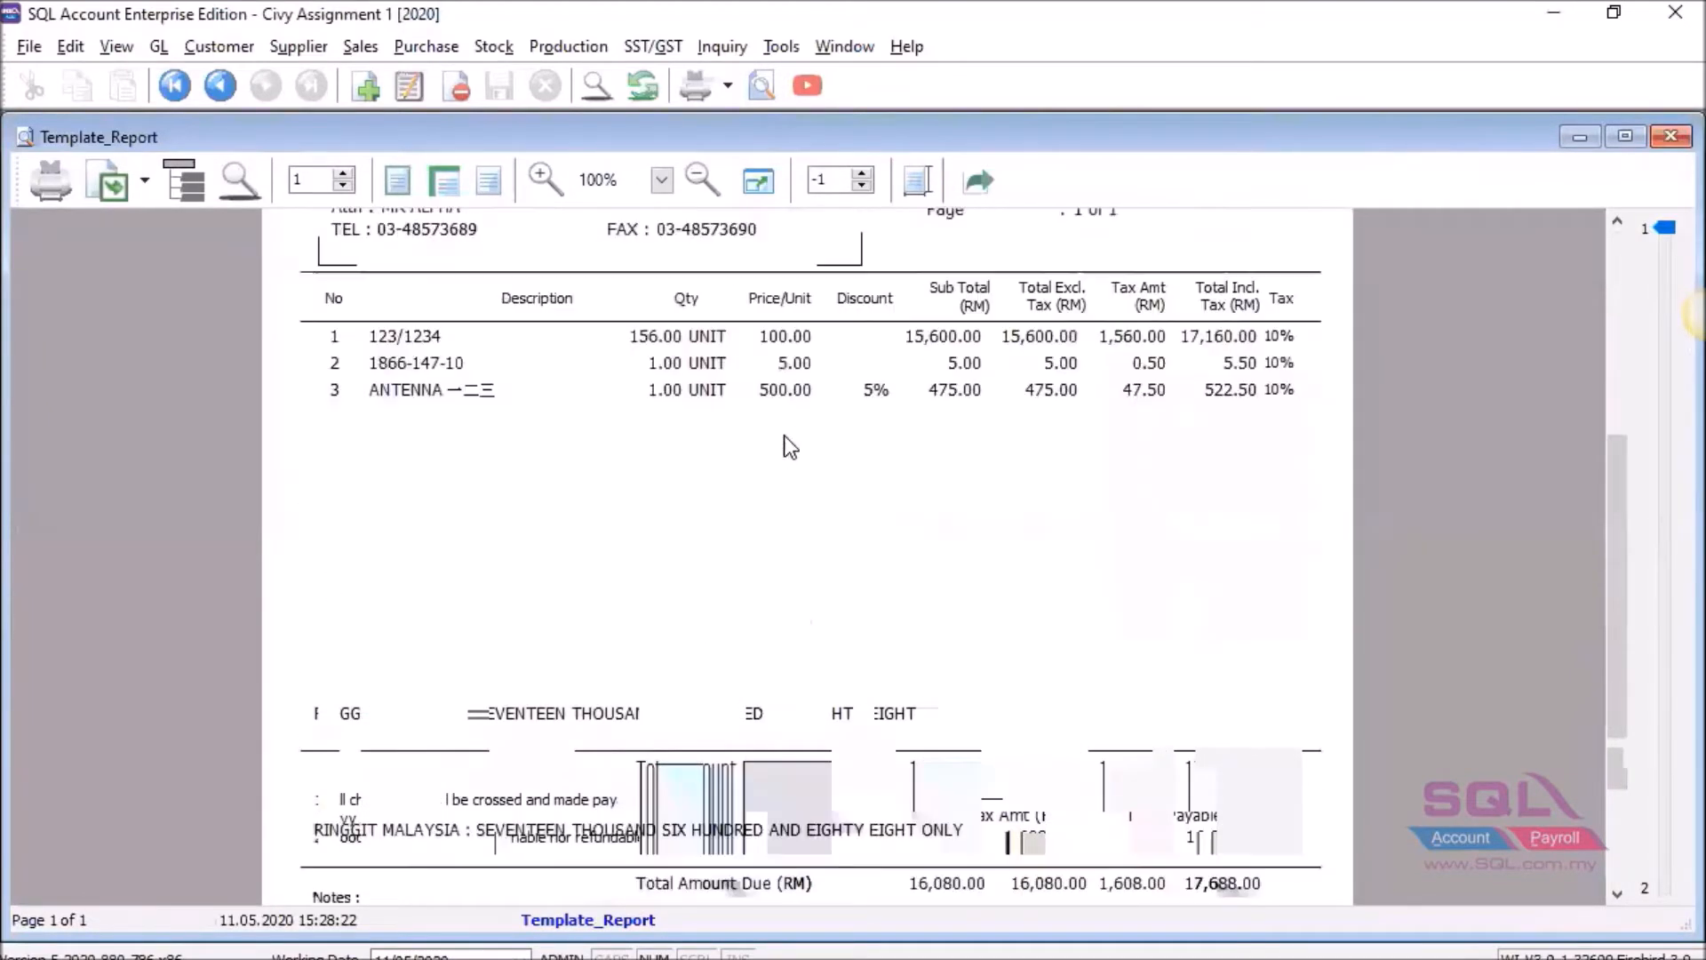
scroll(790, 446, up, 6)
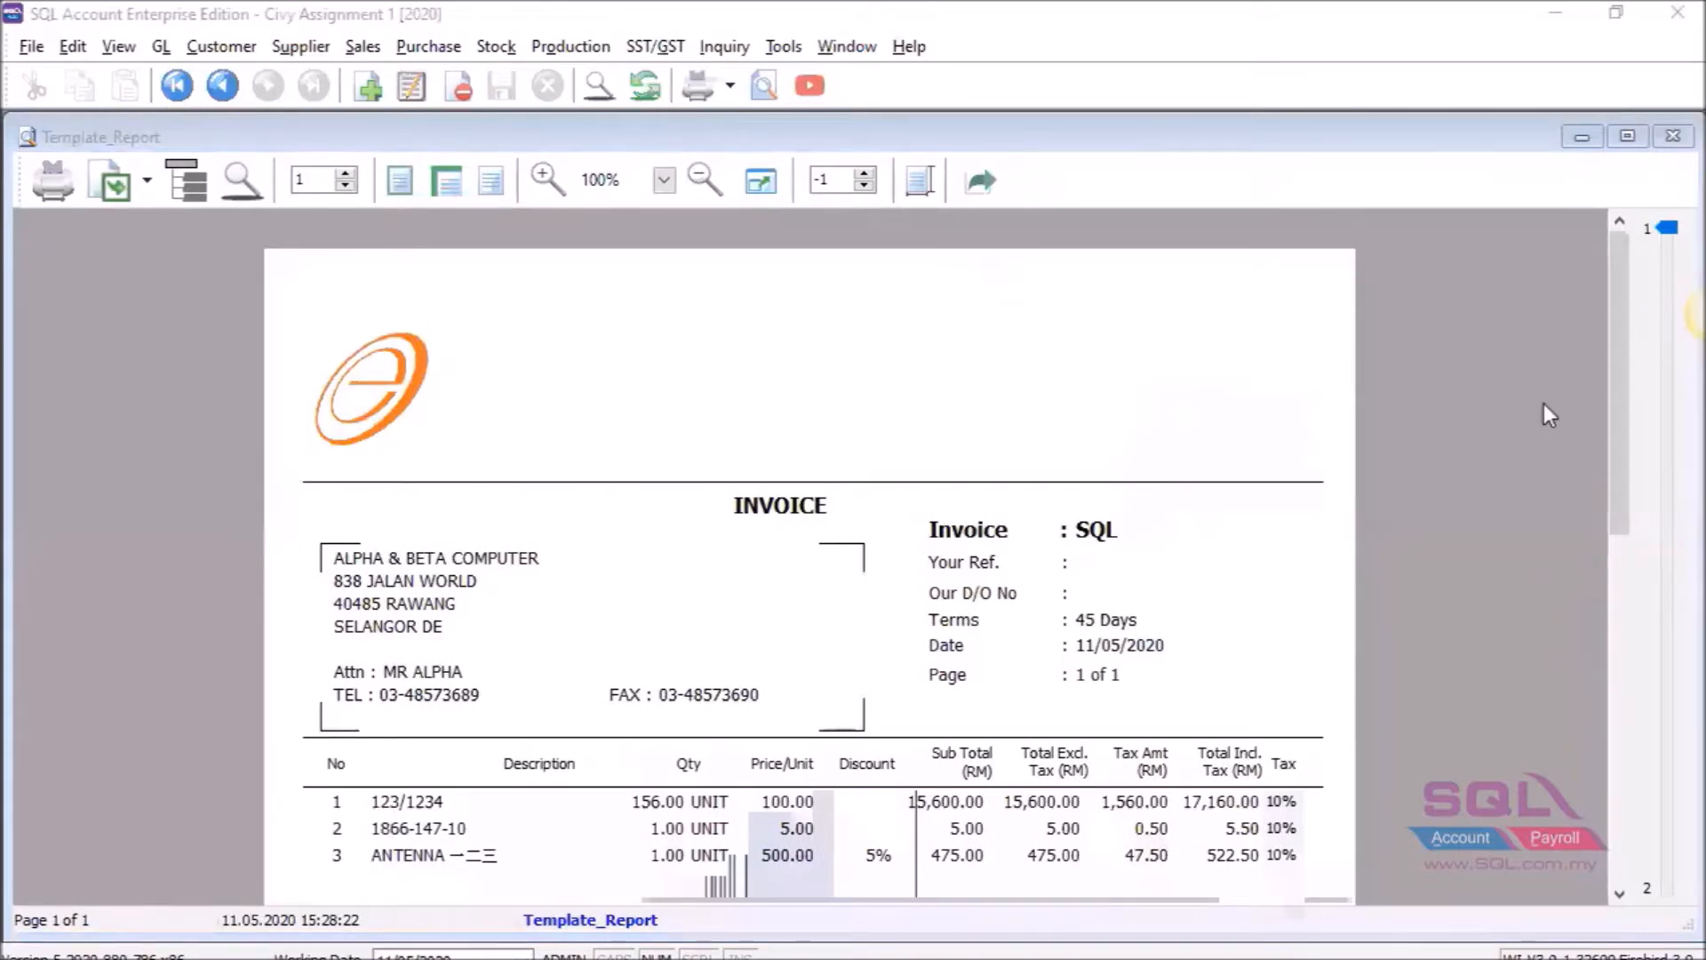
click(1536, 259)
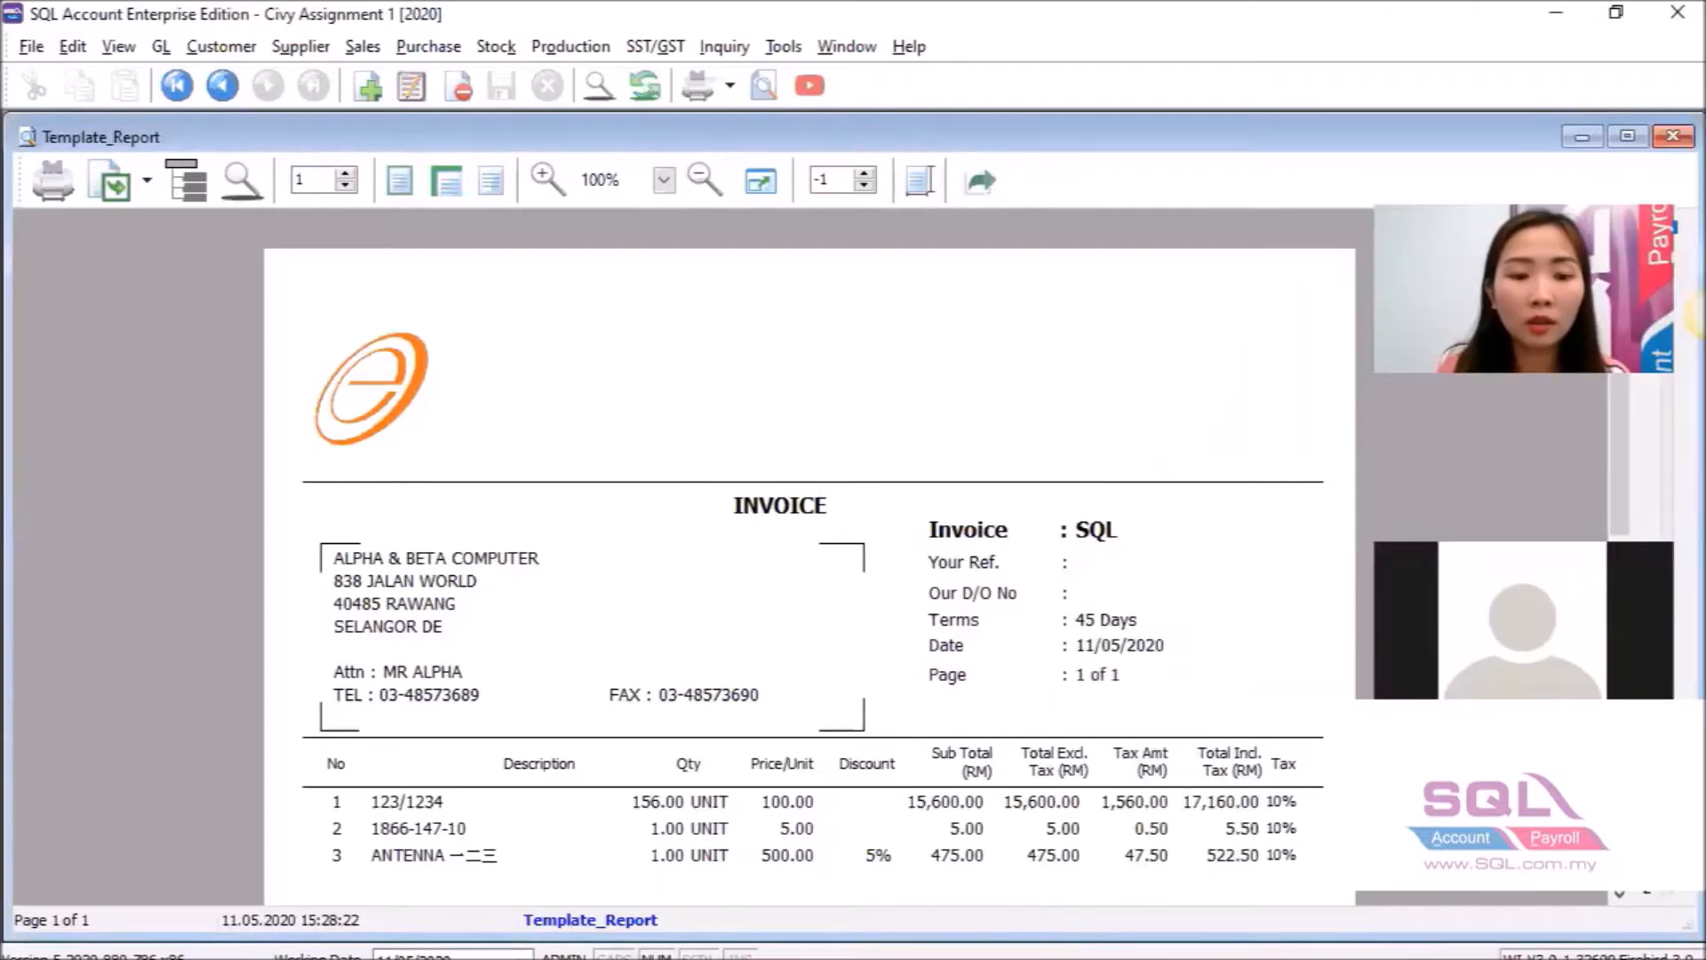
scroll(653, 766, down, 3)
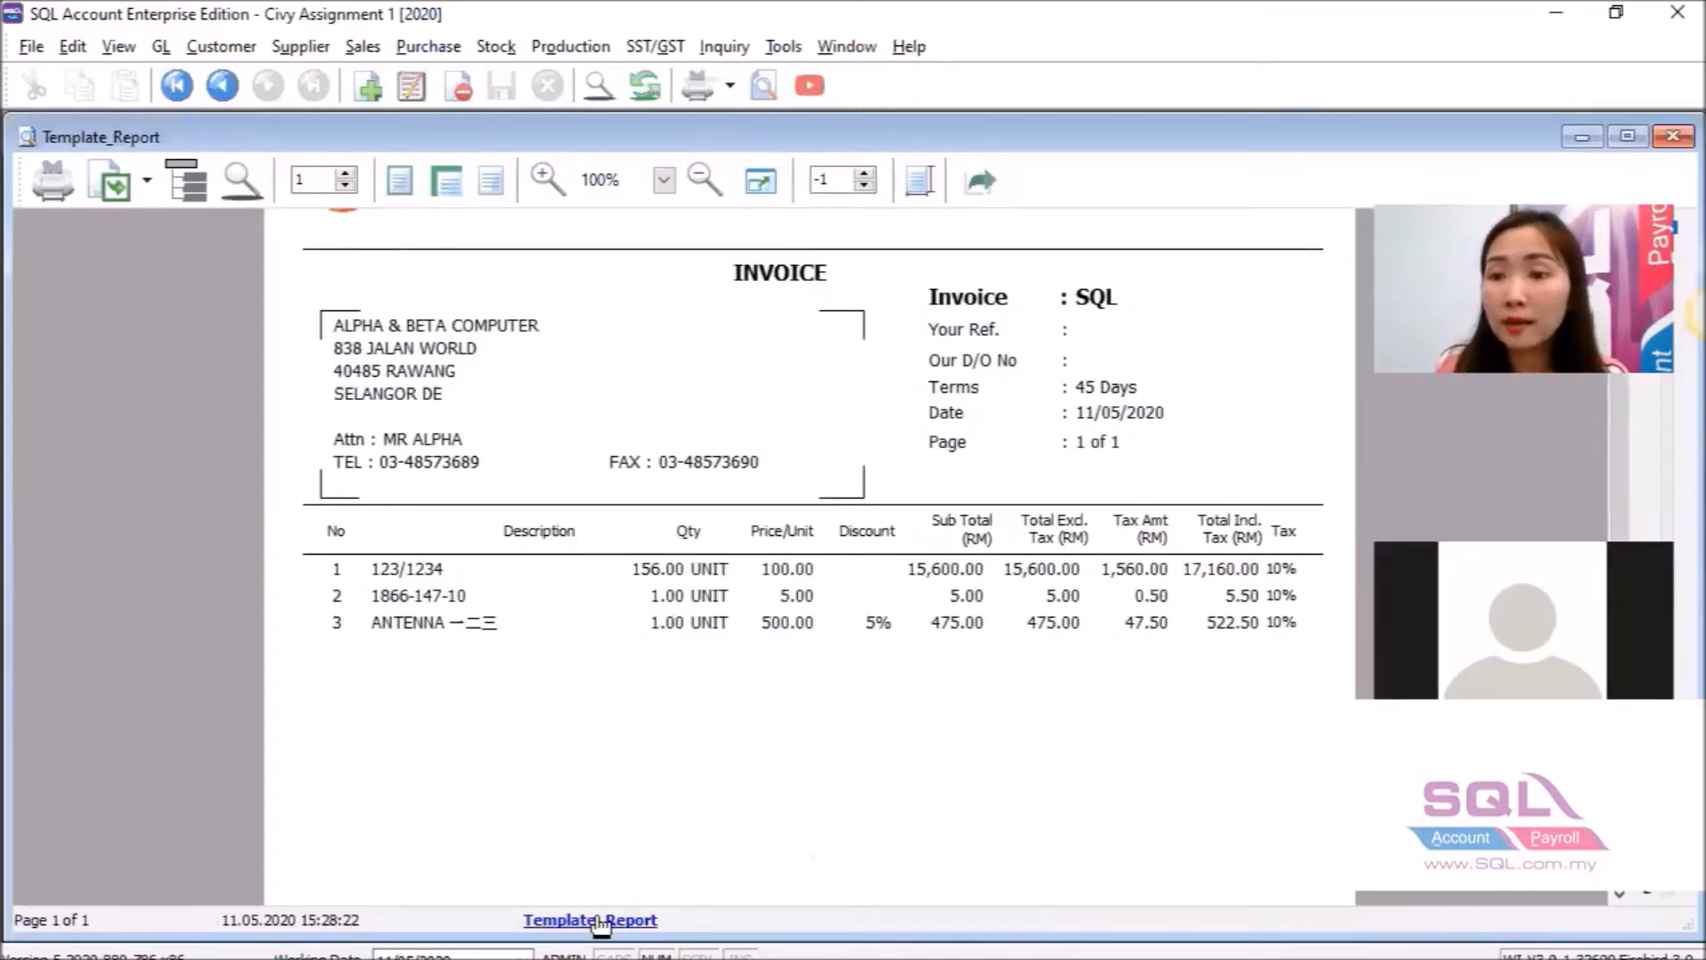
Open Template_Report in ReportBuilder and scroll through its header, detail and footer bands.
click(599, 921)
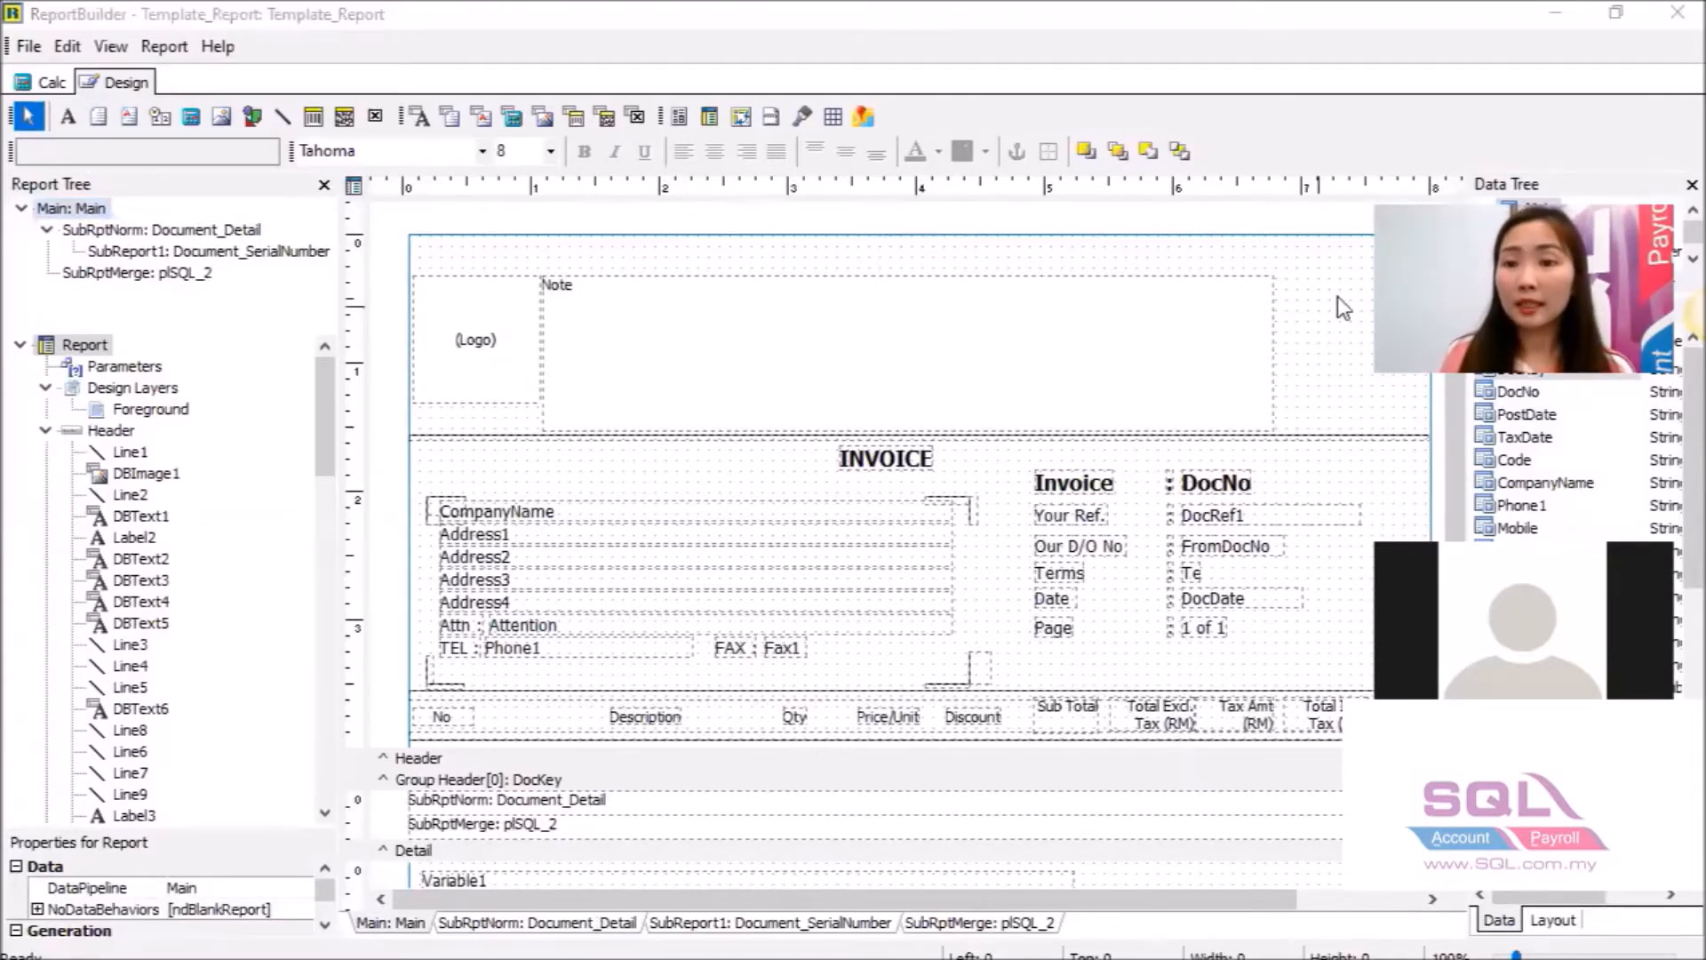
click(1427, 19)
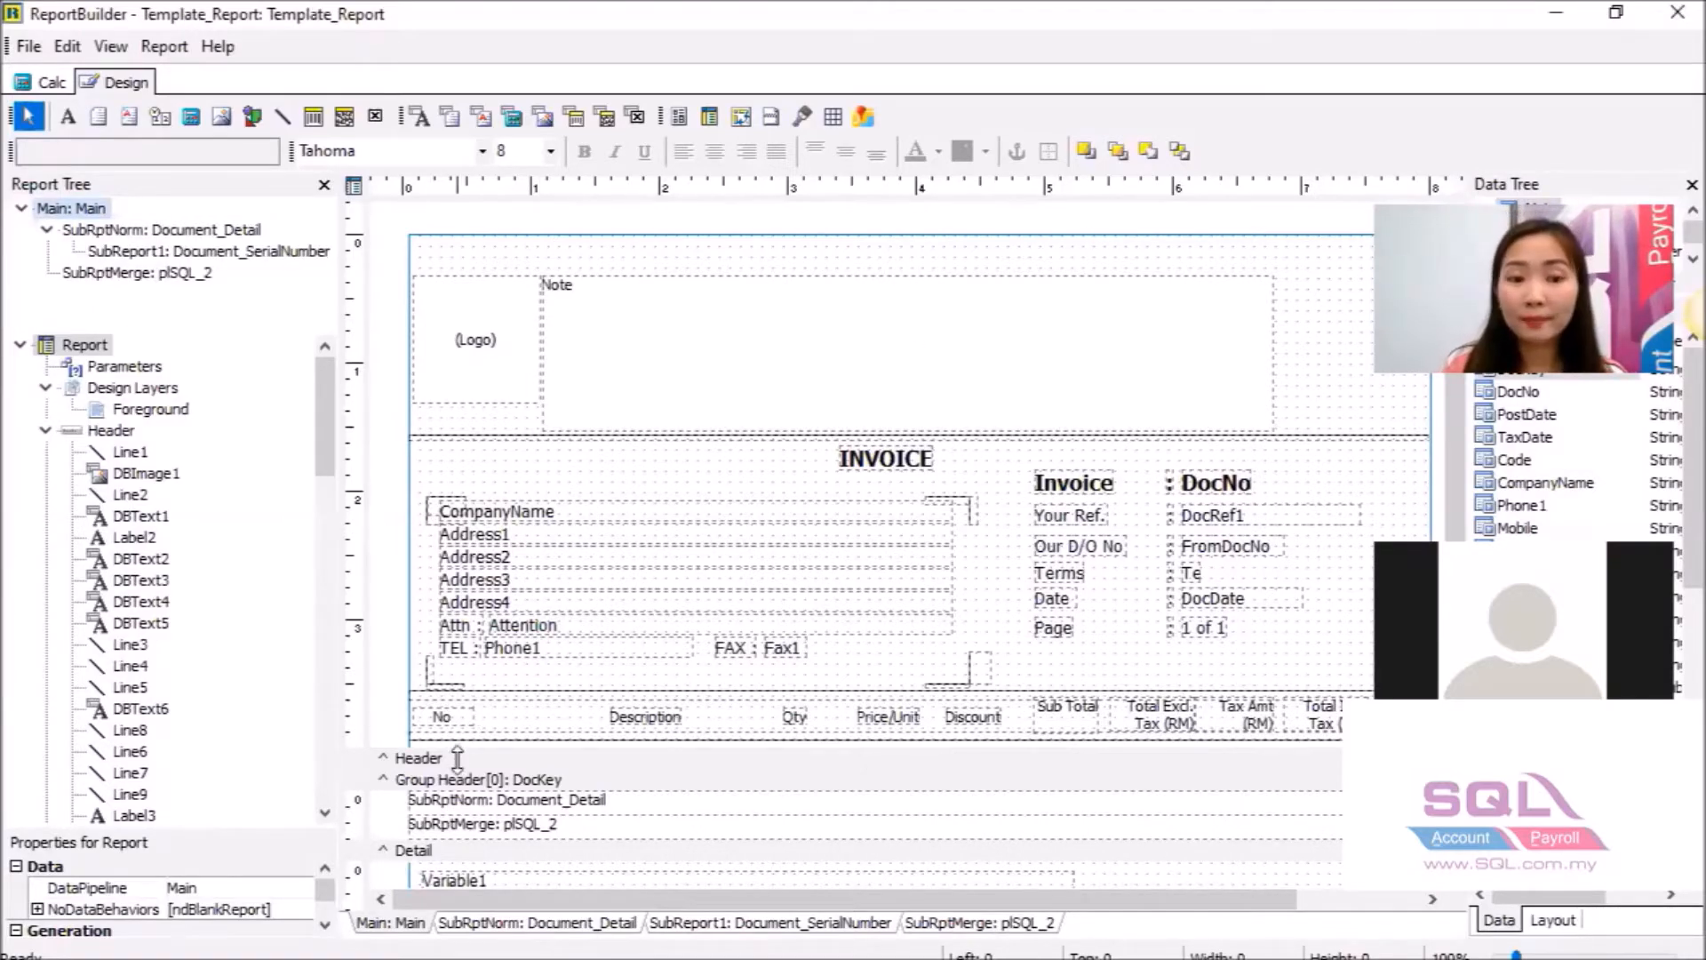
scroll(457, 760, down, 1)
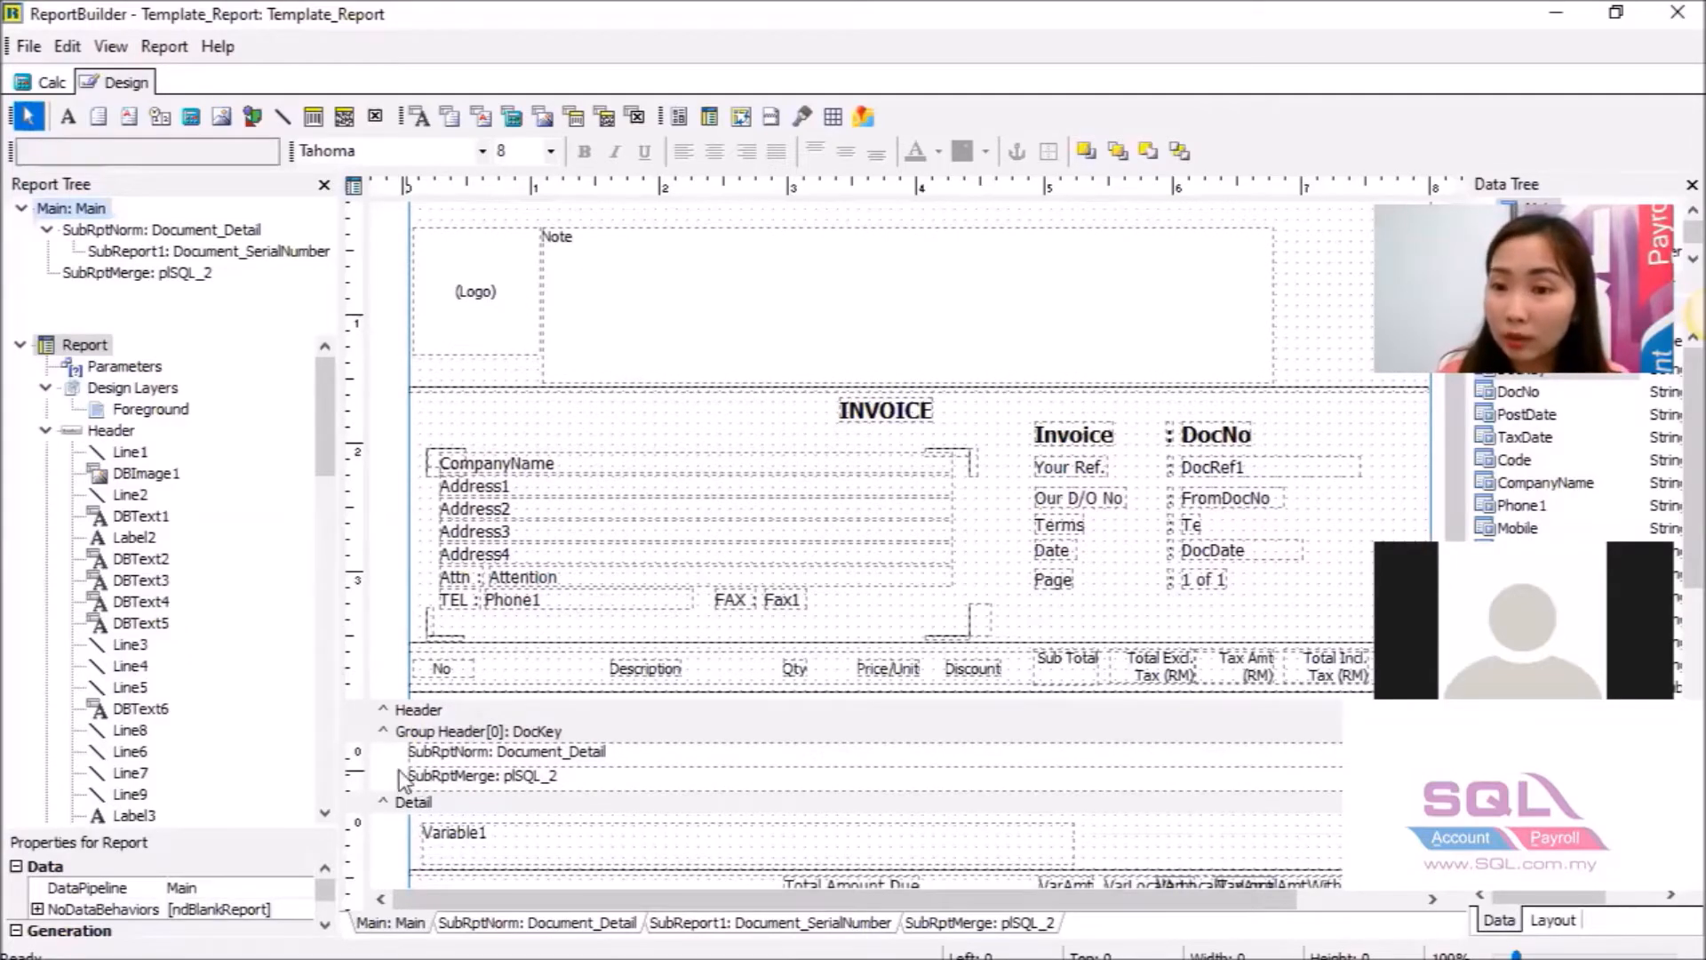
scroll(446, 753, down, 5)
scroll(449, 755, down, 2)
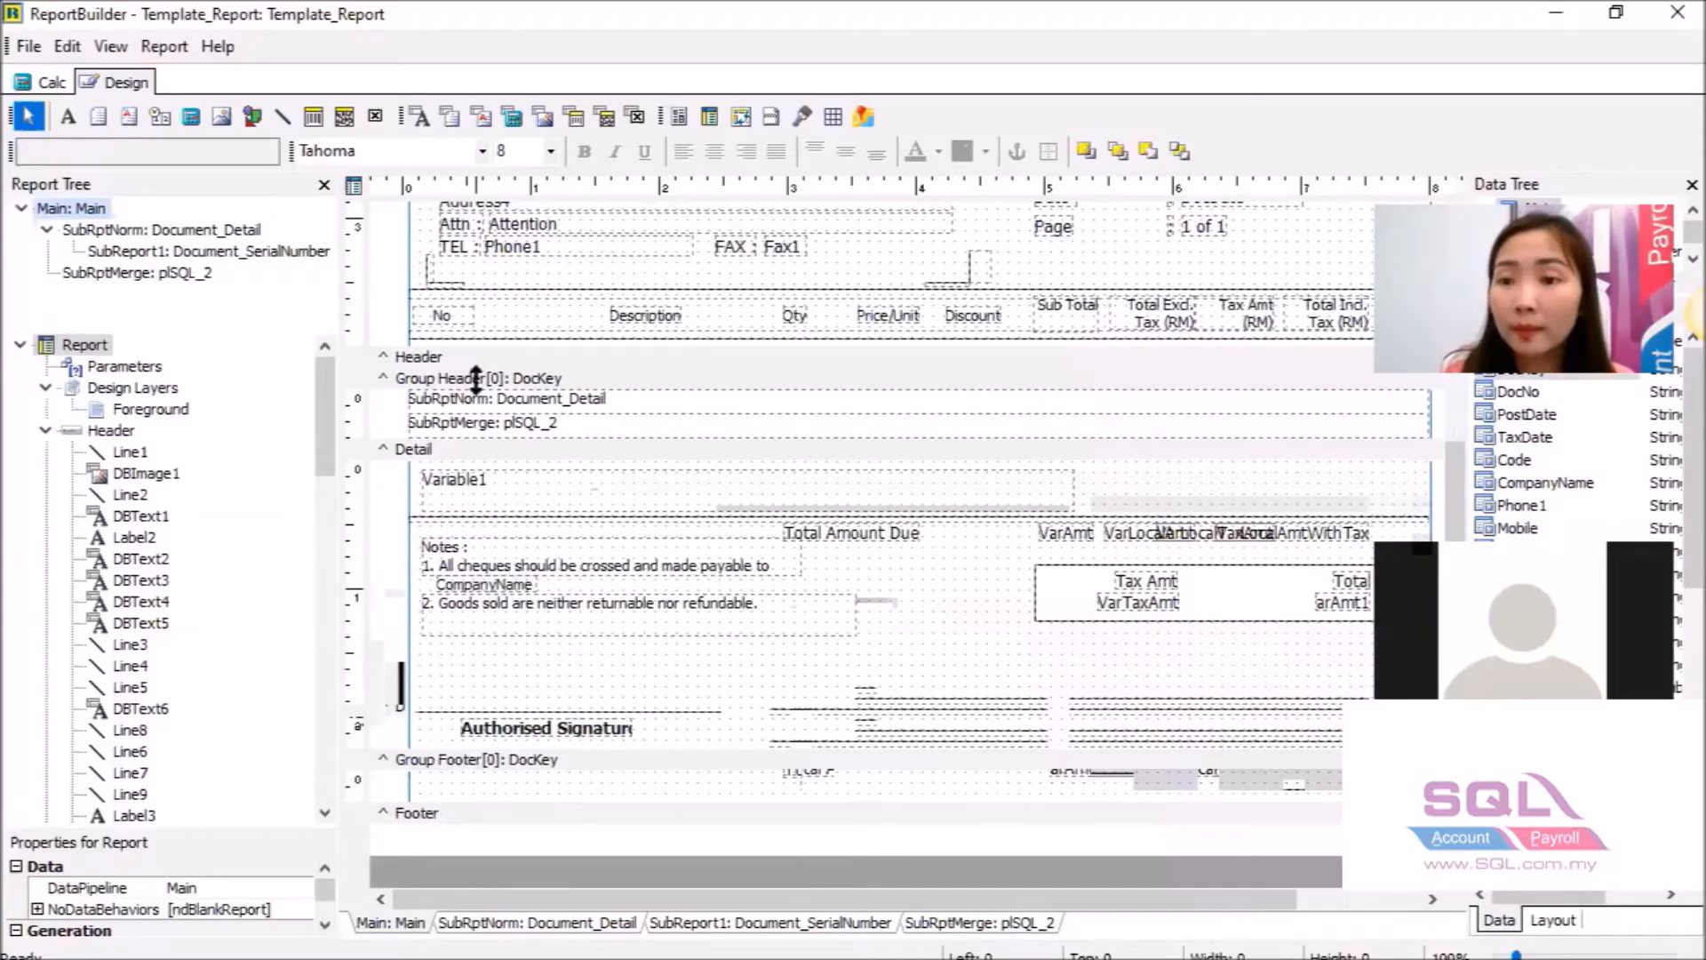
scroll(503, 427, up, 6)
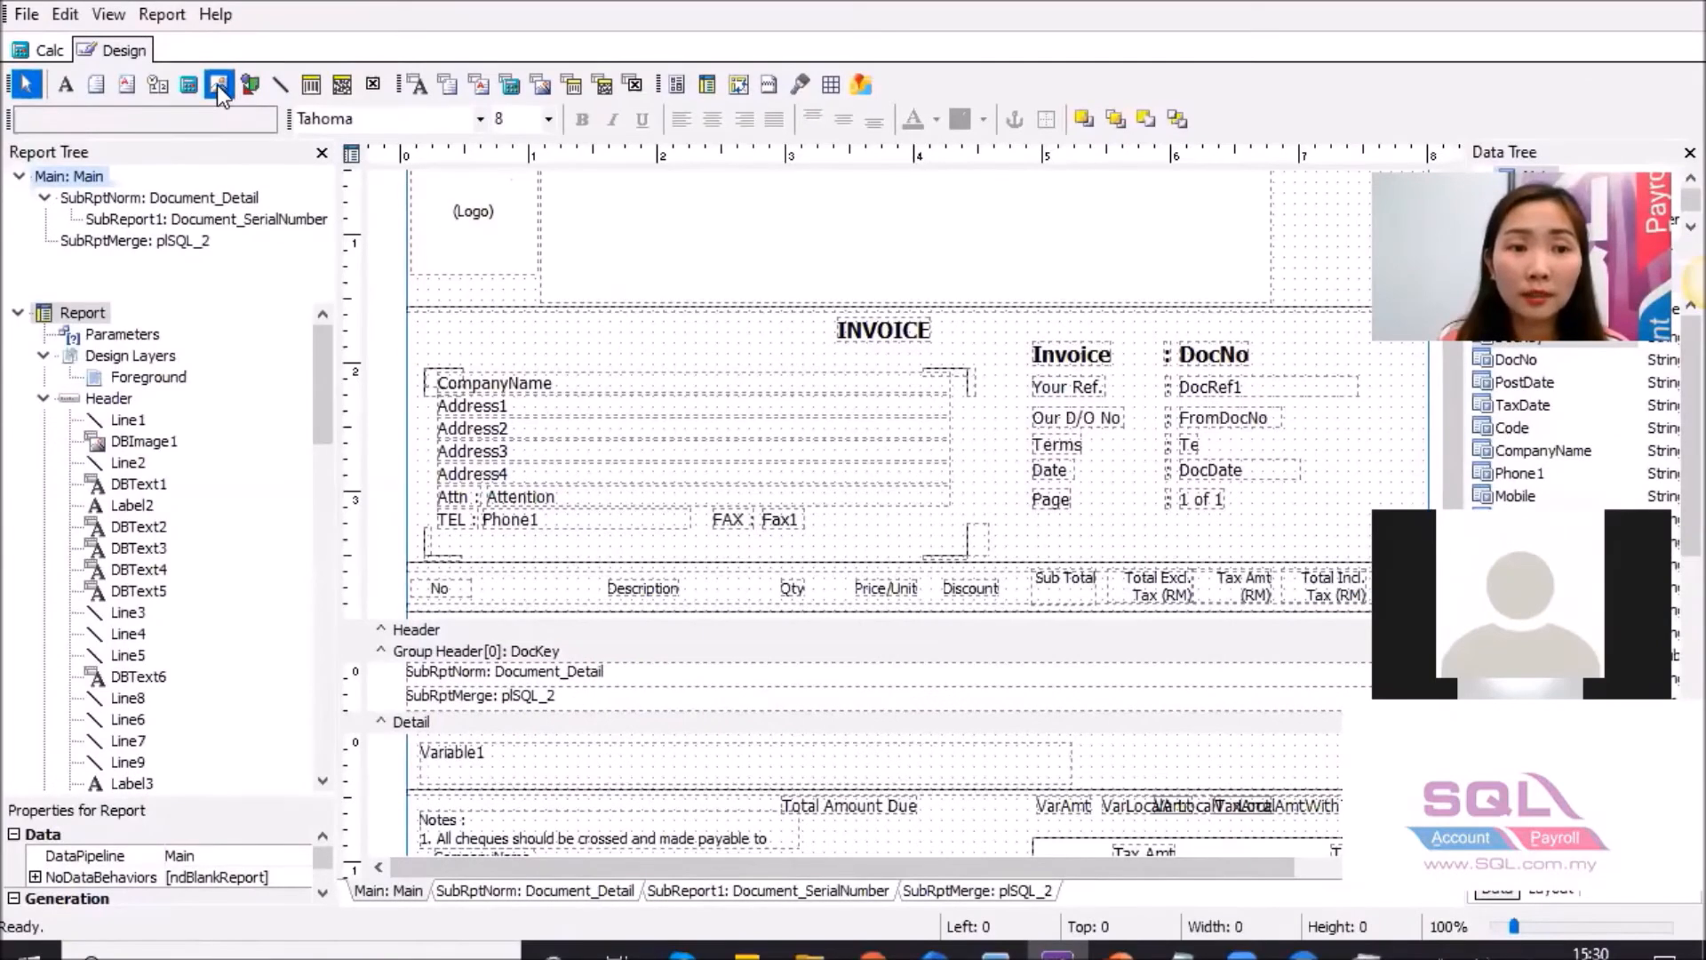
Place an Image1 component at the top-right of the report header beside the Note area.
click(217, 84)
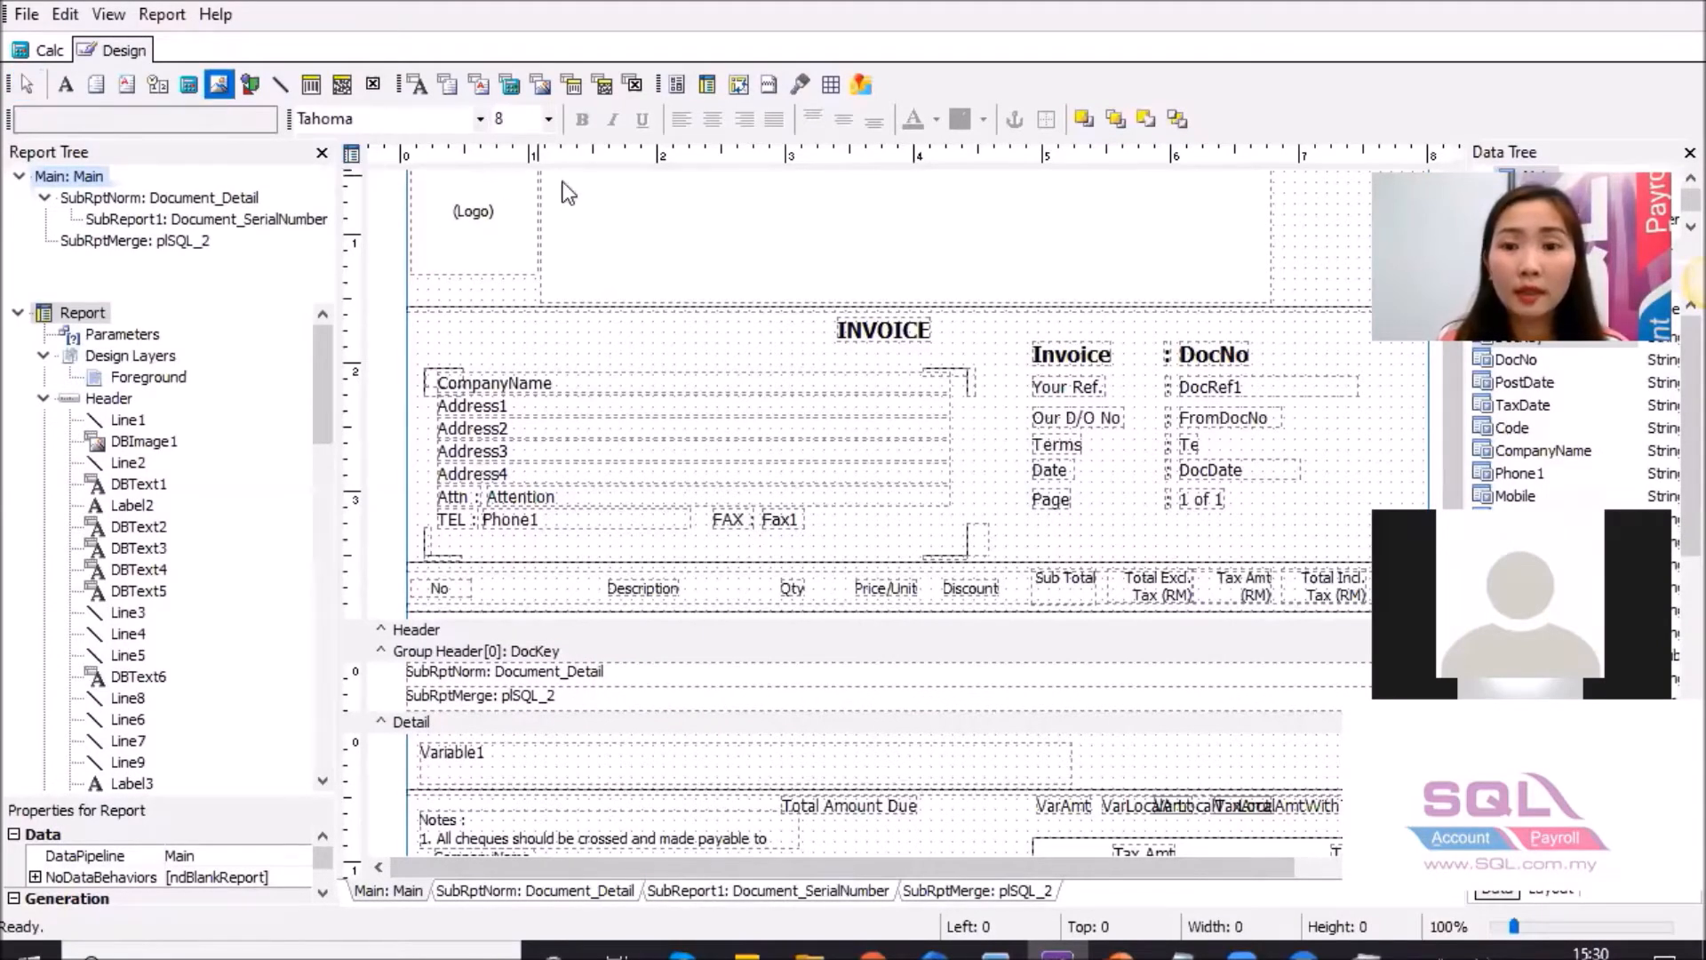
click(1333, 213)
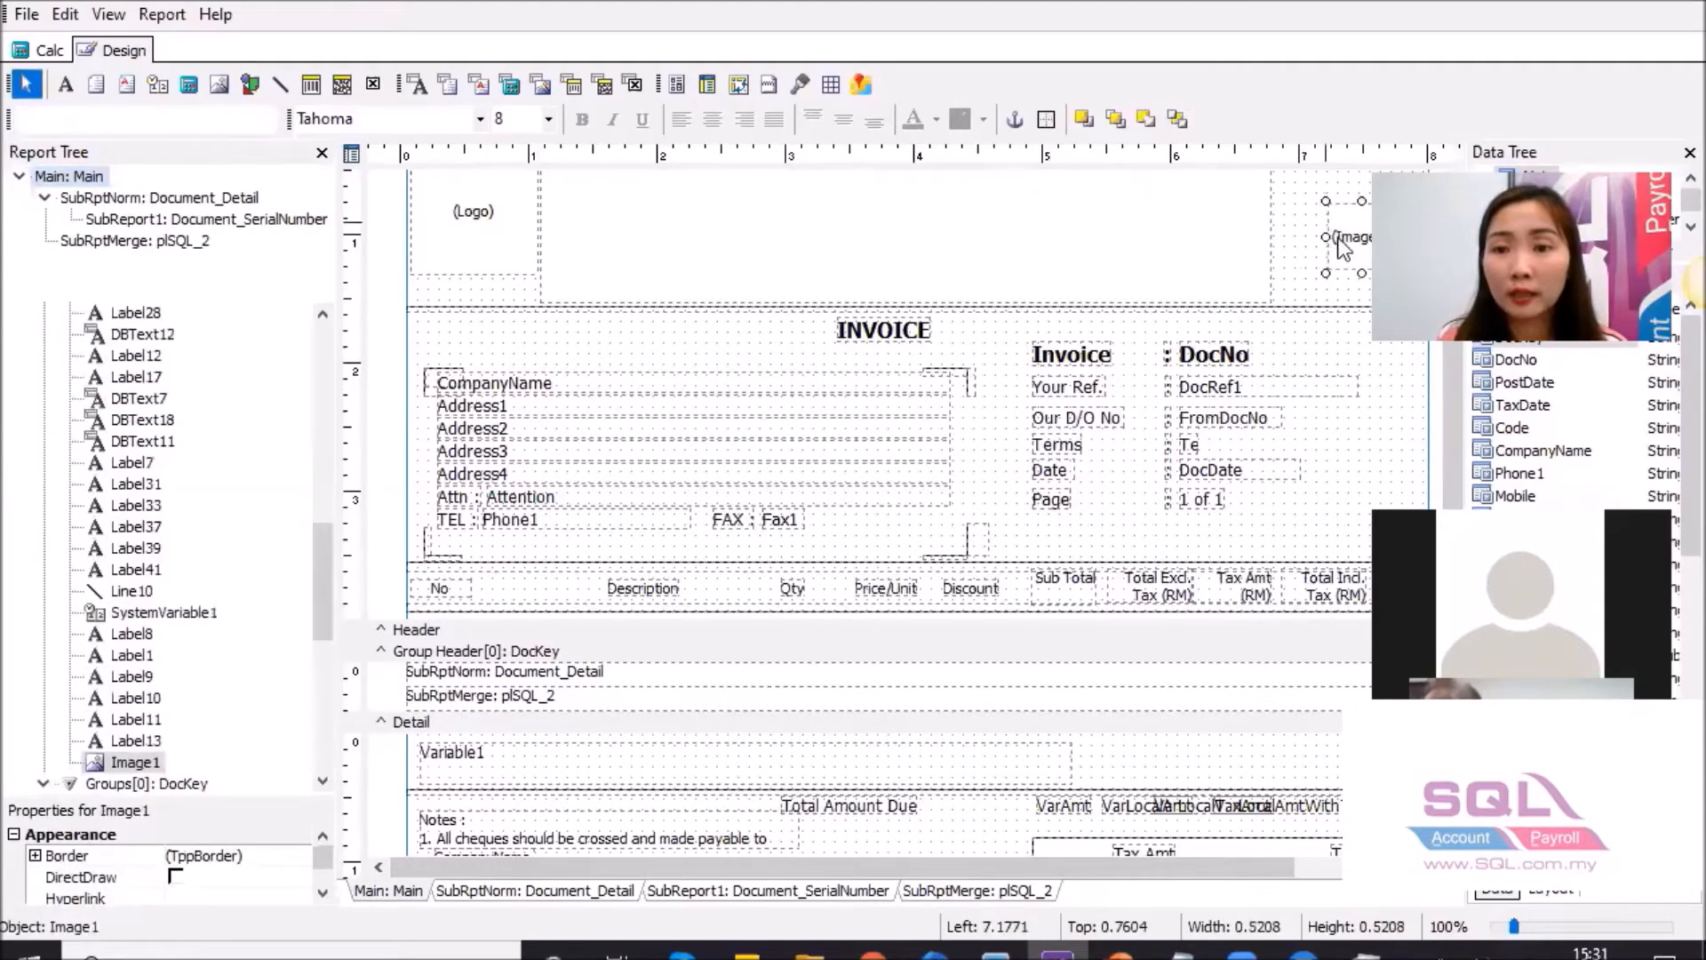
drag(1311, 202, 1311, 213)
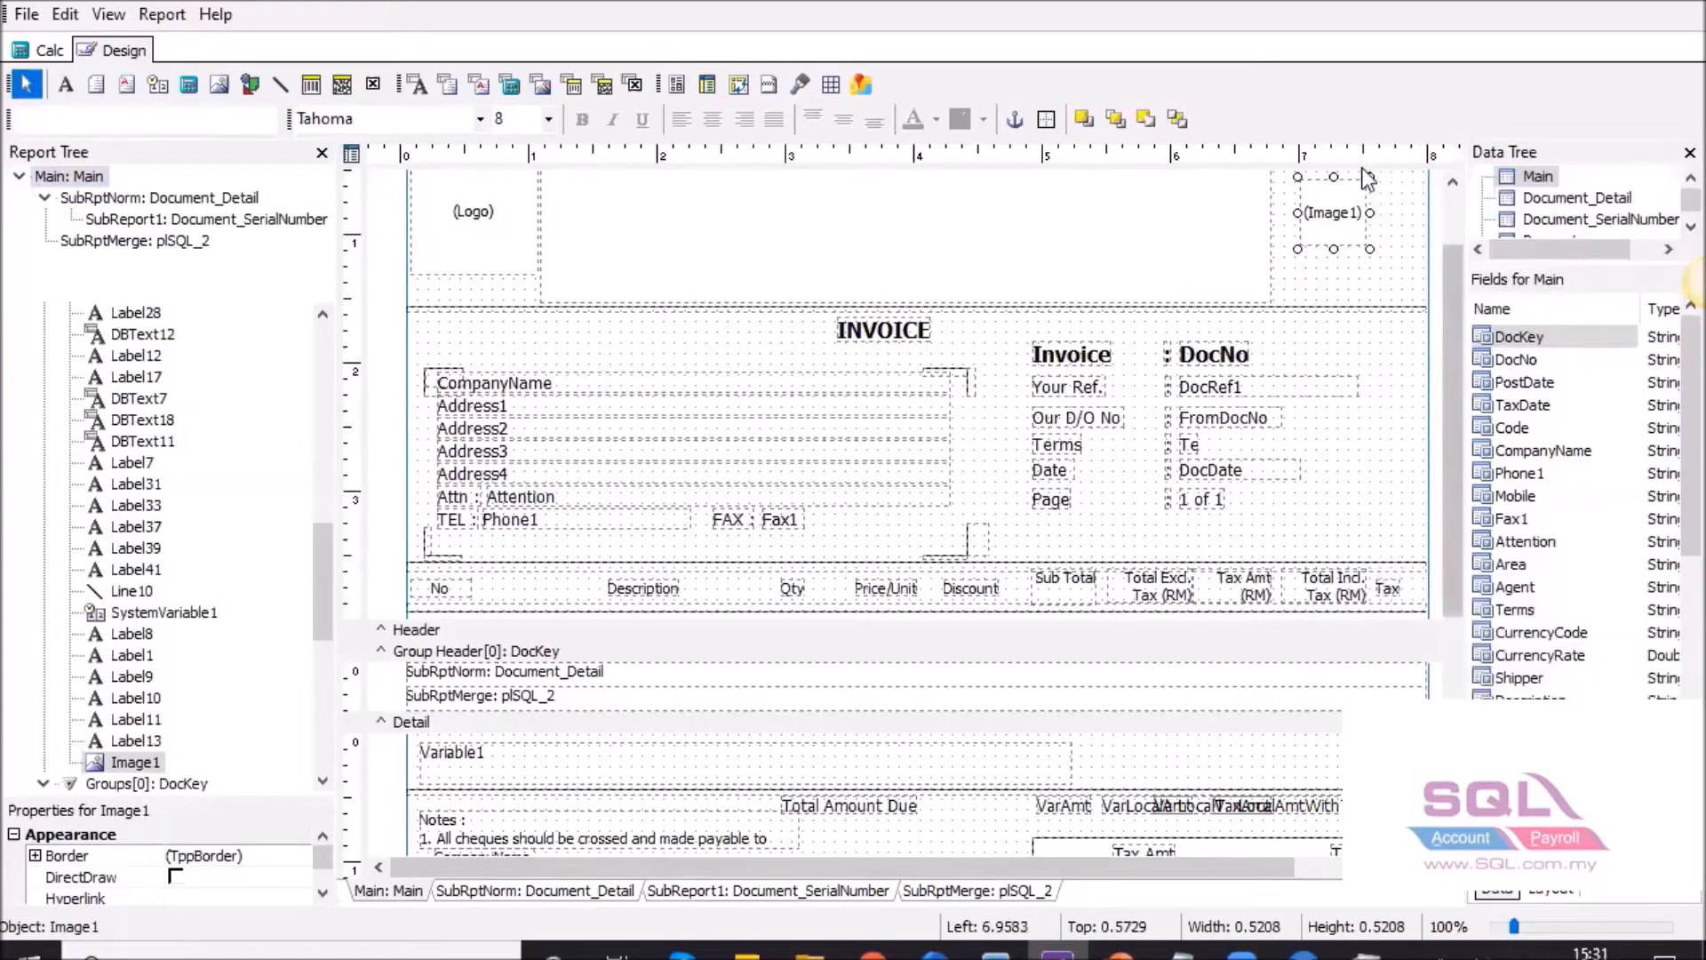
Load ISO.png from the Pictures folder into the Image1 component.
right_click(1324, 233)
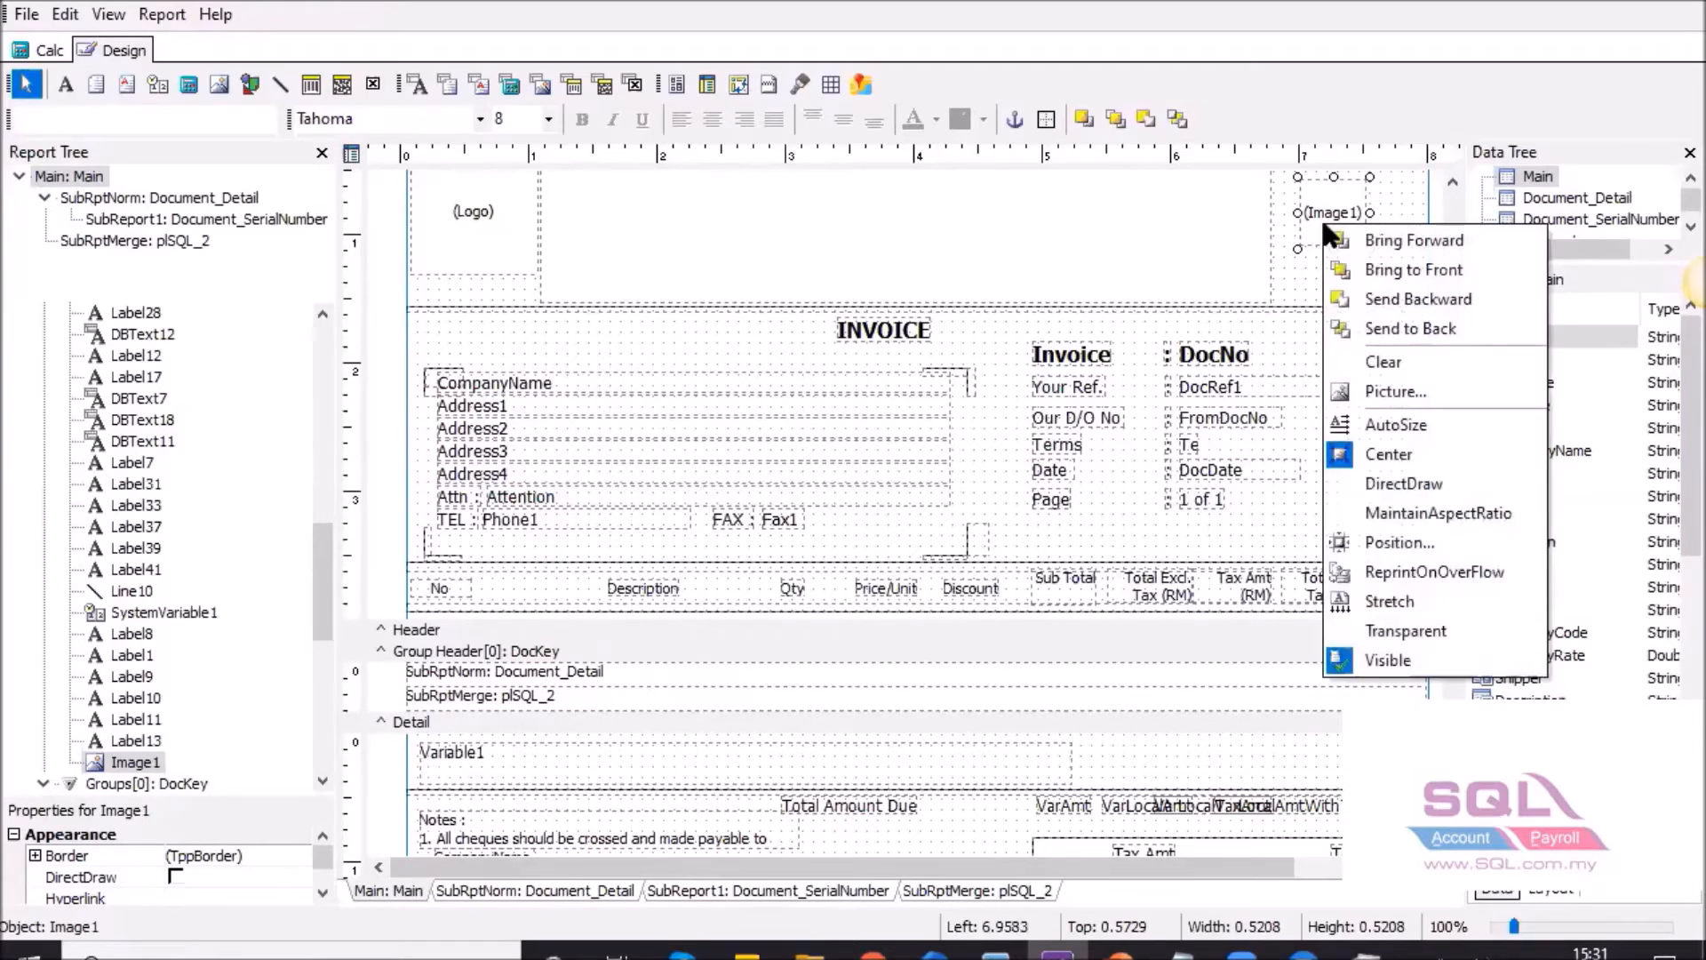
click(1373, 391)
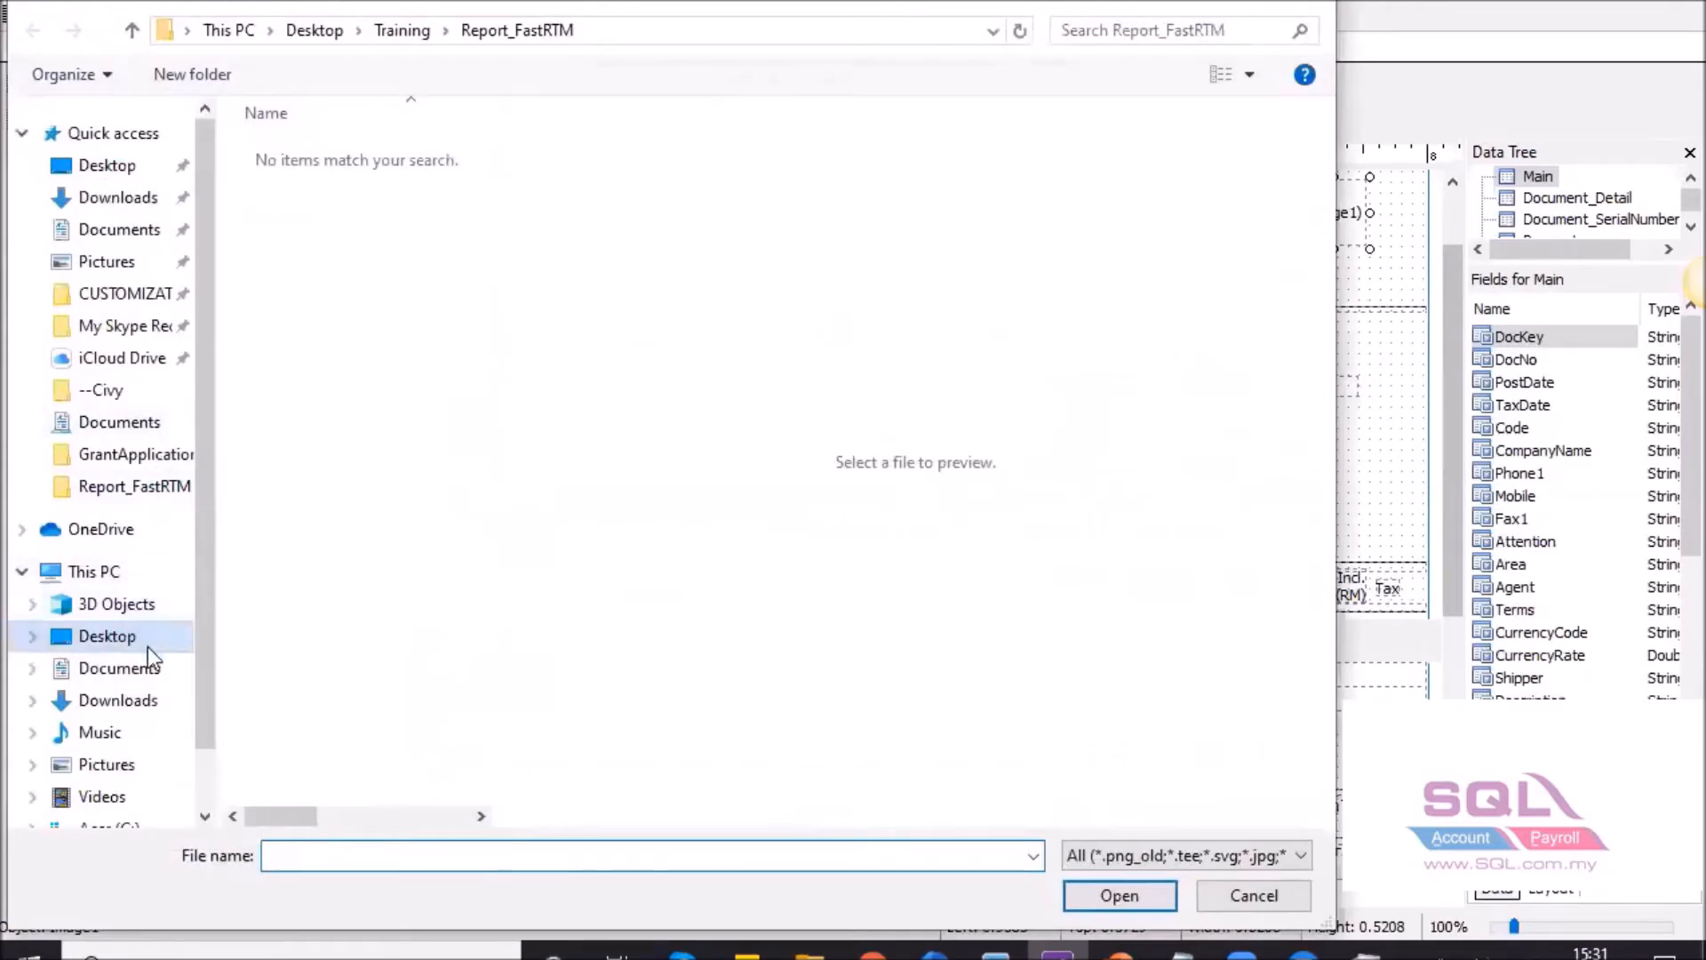
click(106, 262)
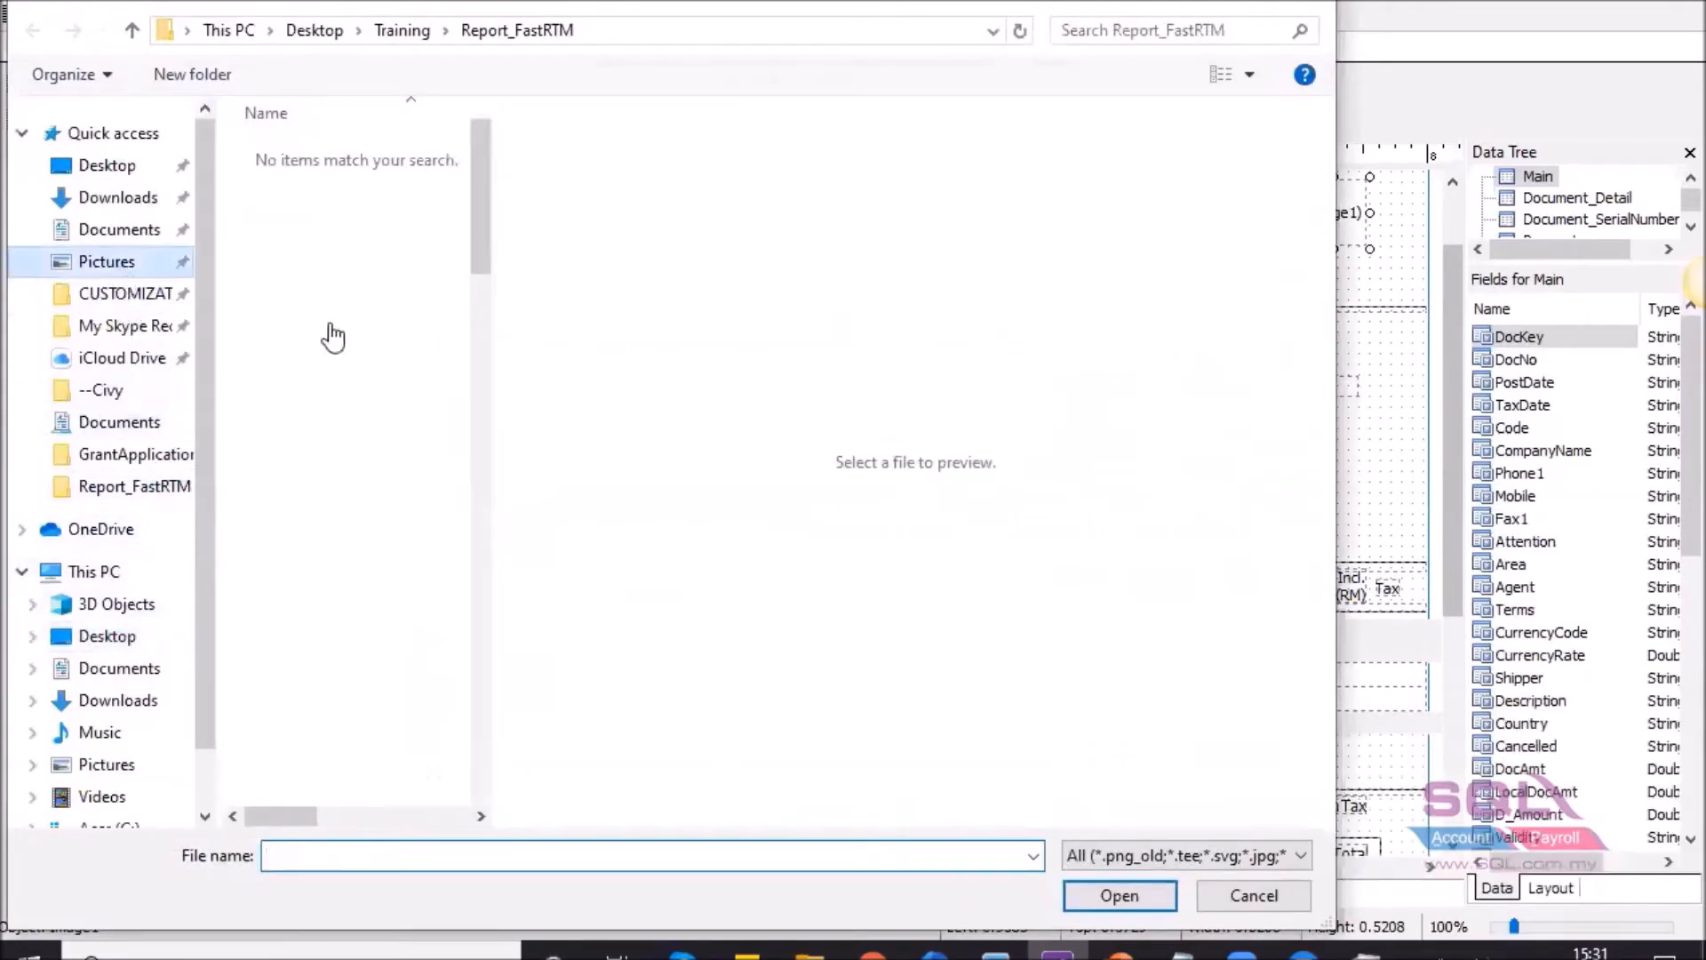
drag(476, 252, 364, 622)
click(329, 778)
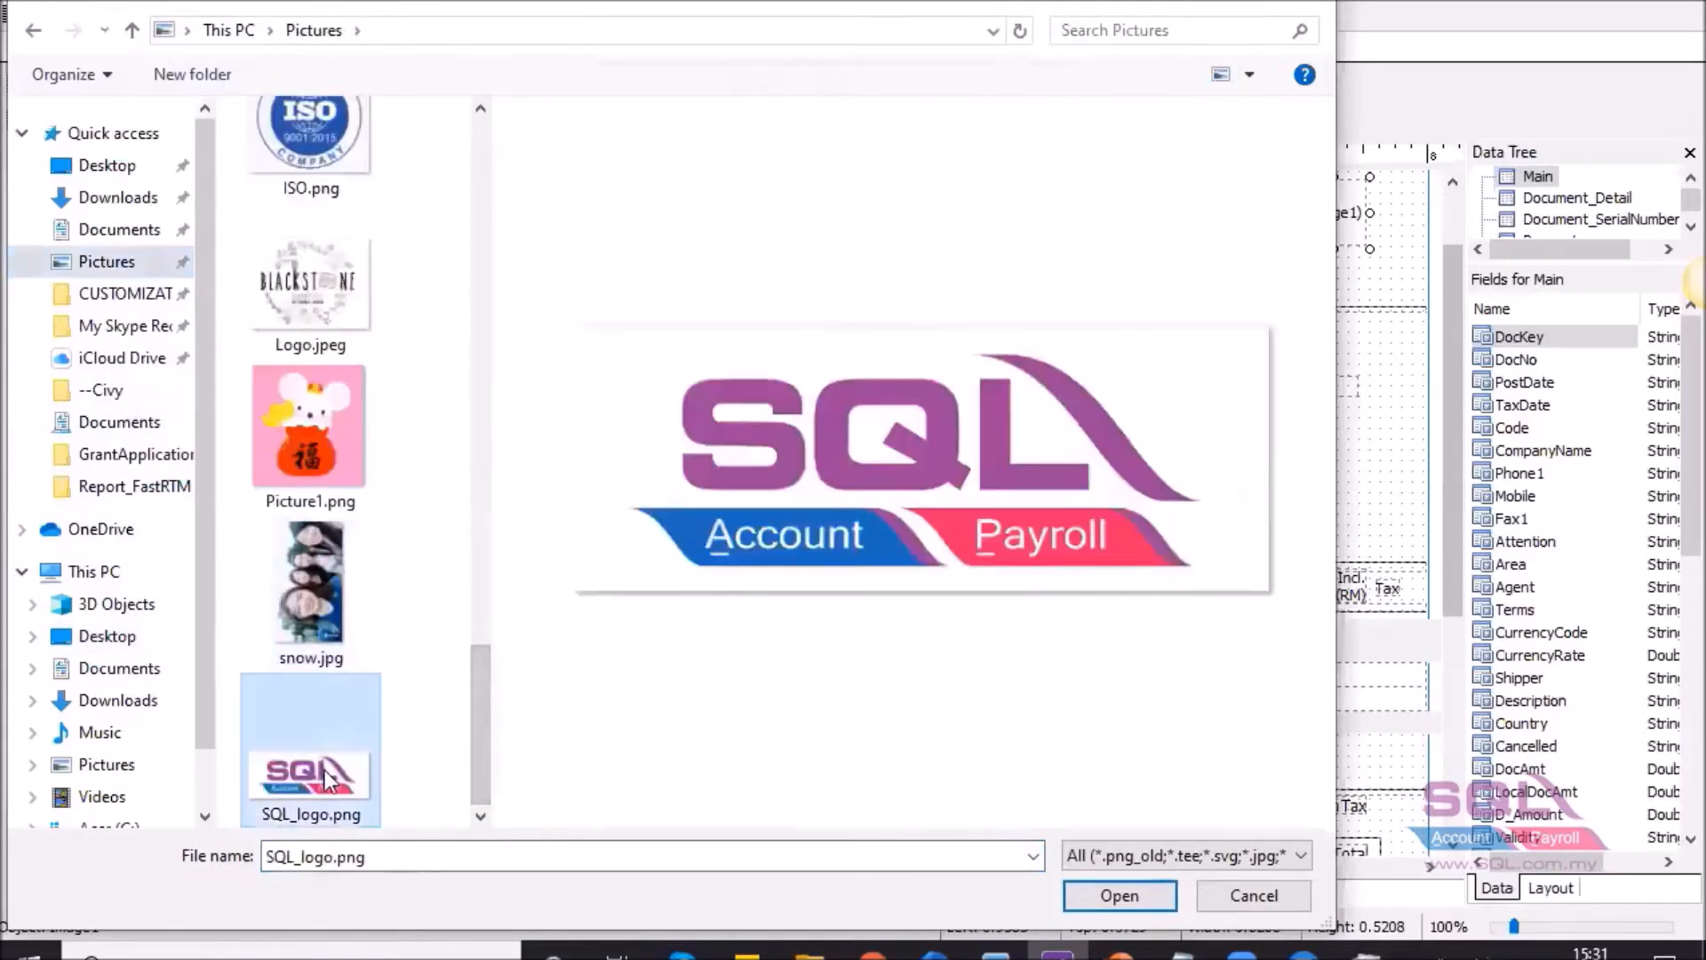
click(334, 176)
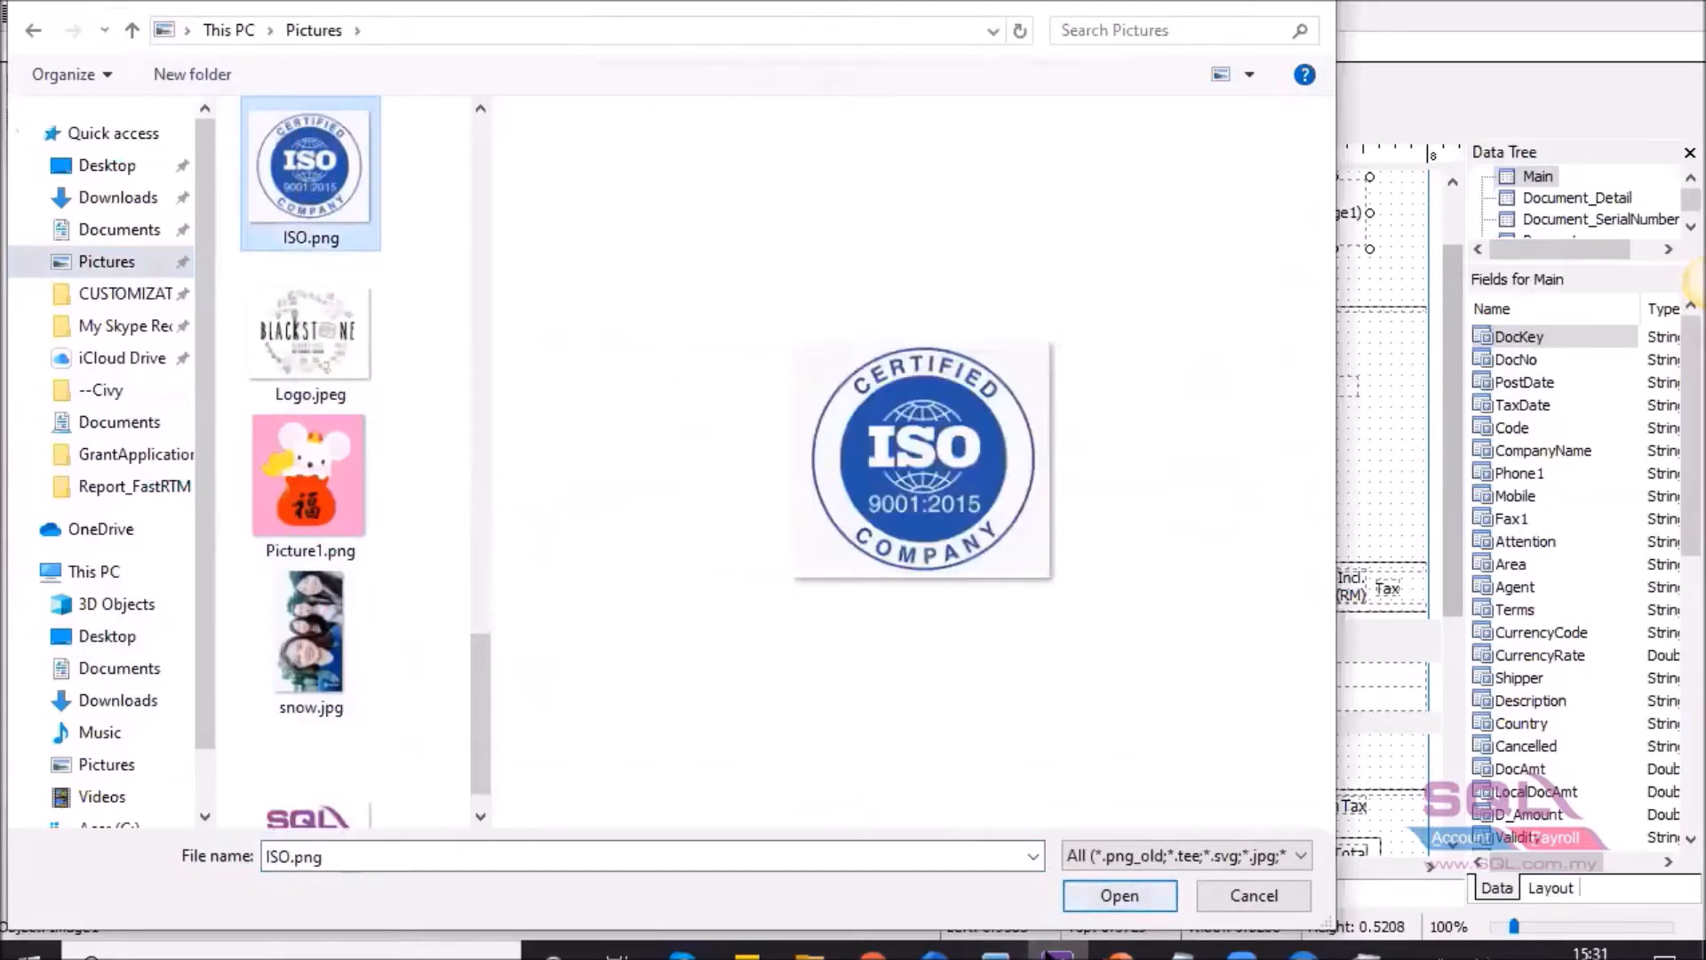
click(1093, 895)
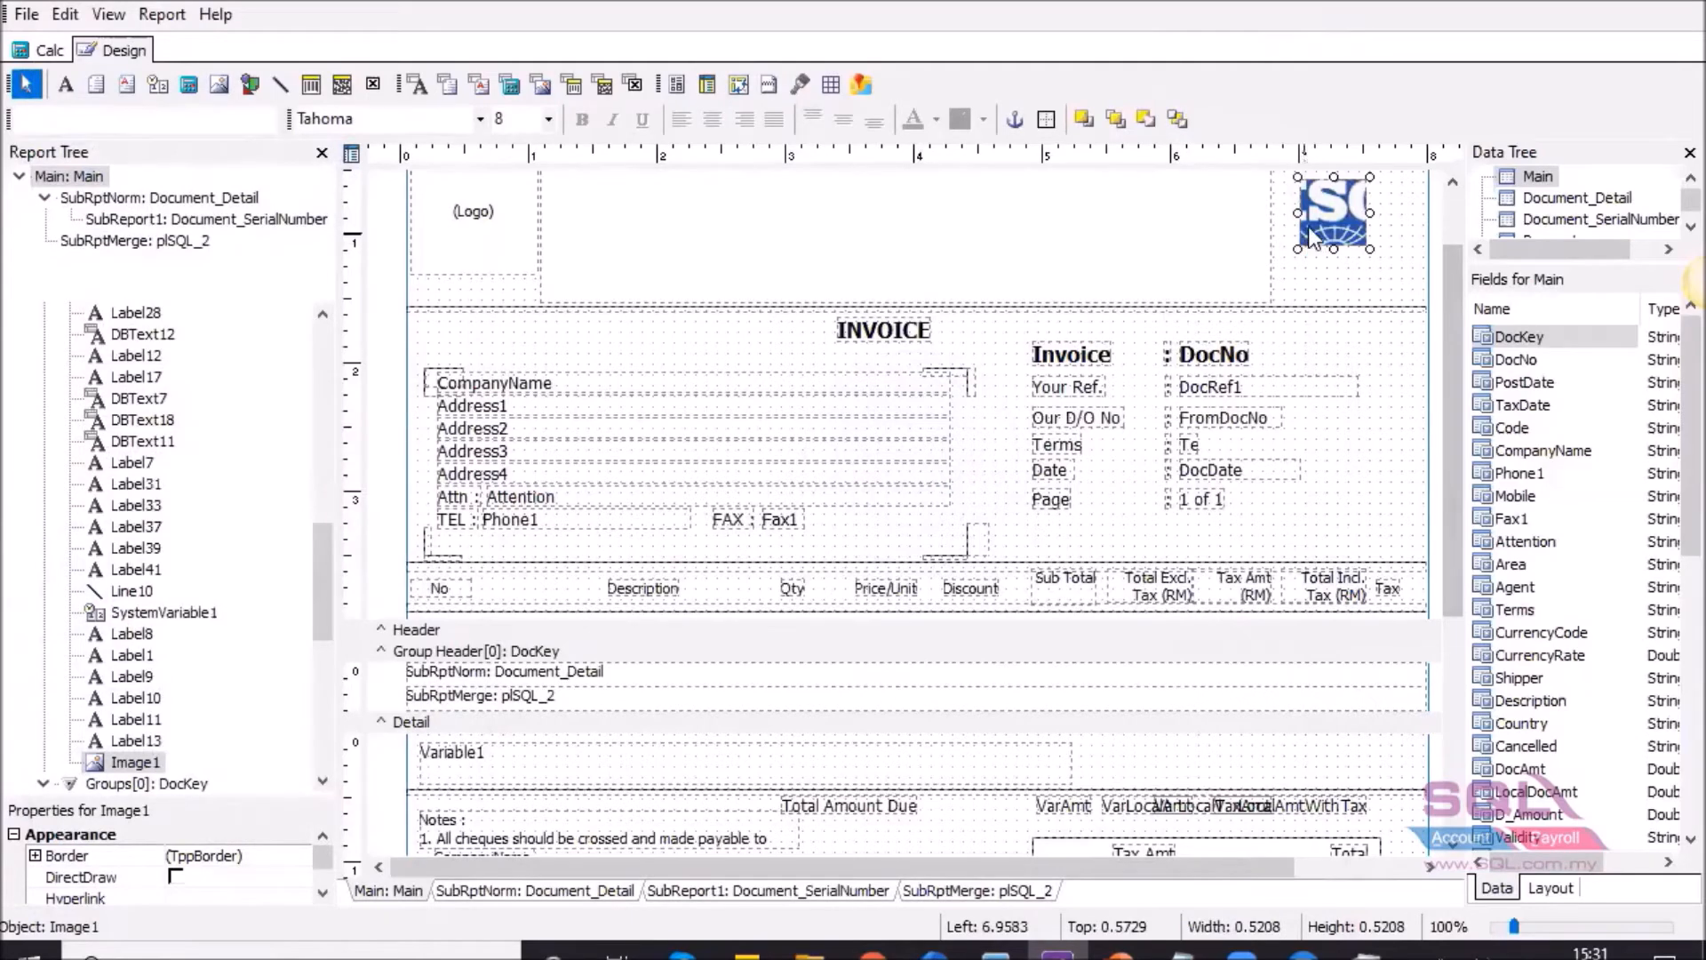
Nudge the ISO badge slightly up-left and set it to Stretch to fit its box.
drag(1322, 215, 1305, 227)
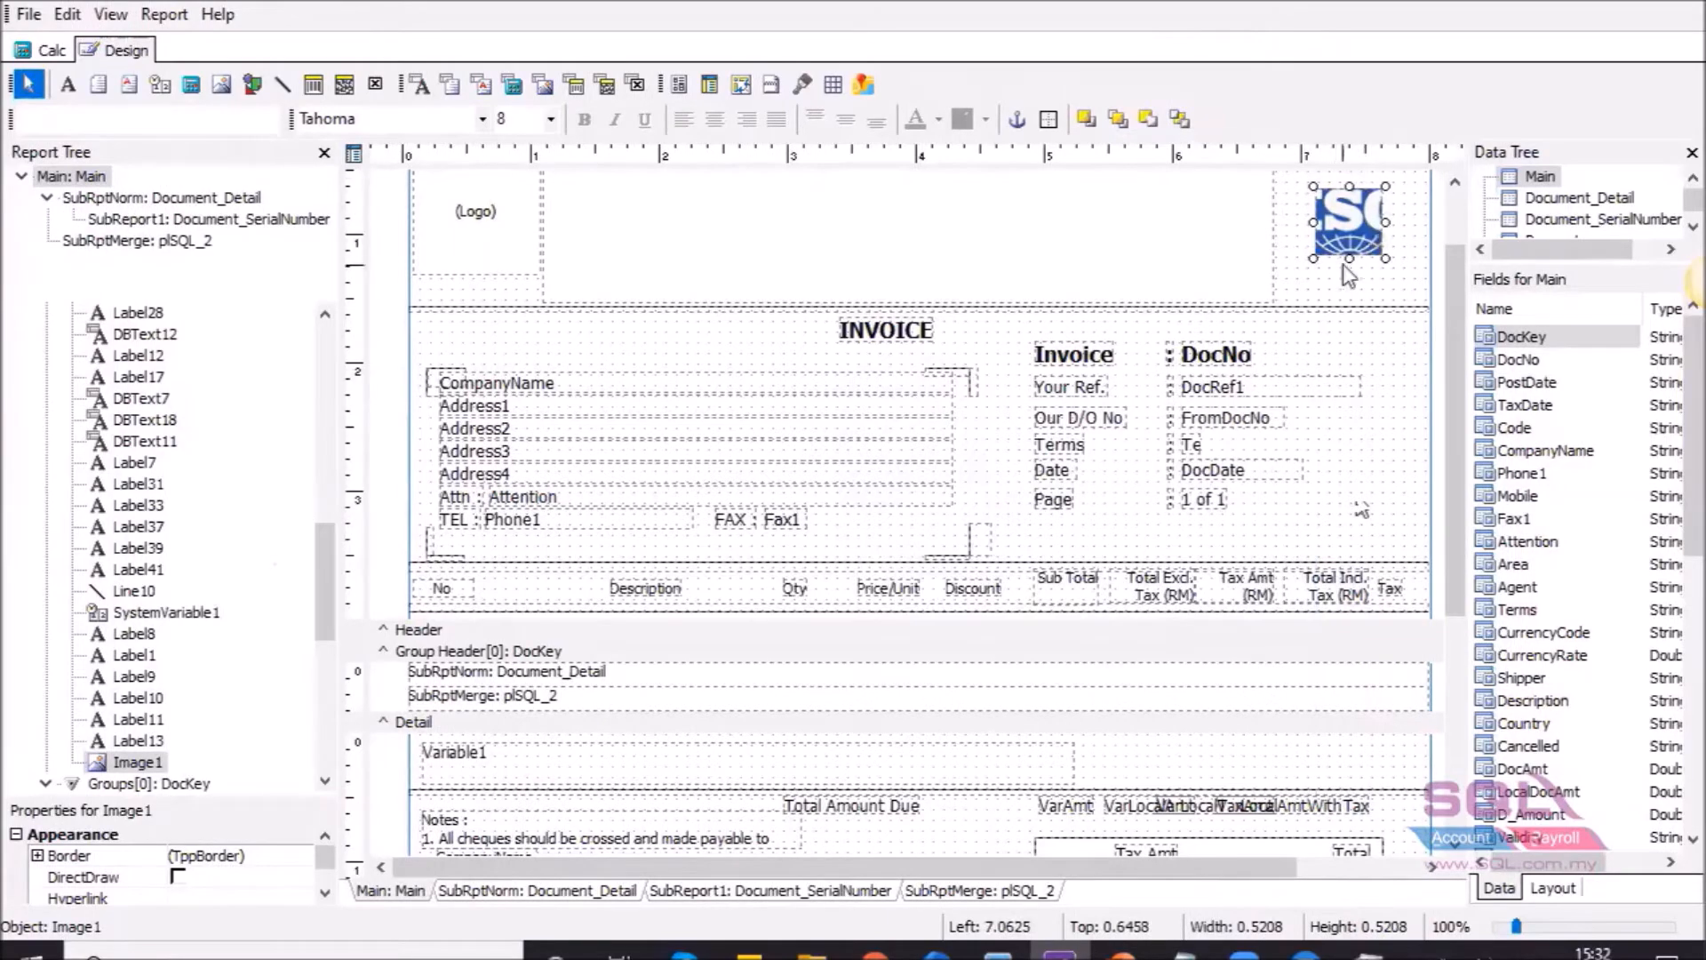
drag(1357, 247, 1345, 235)
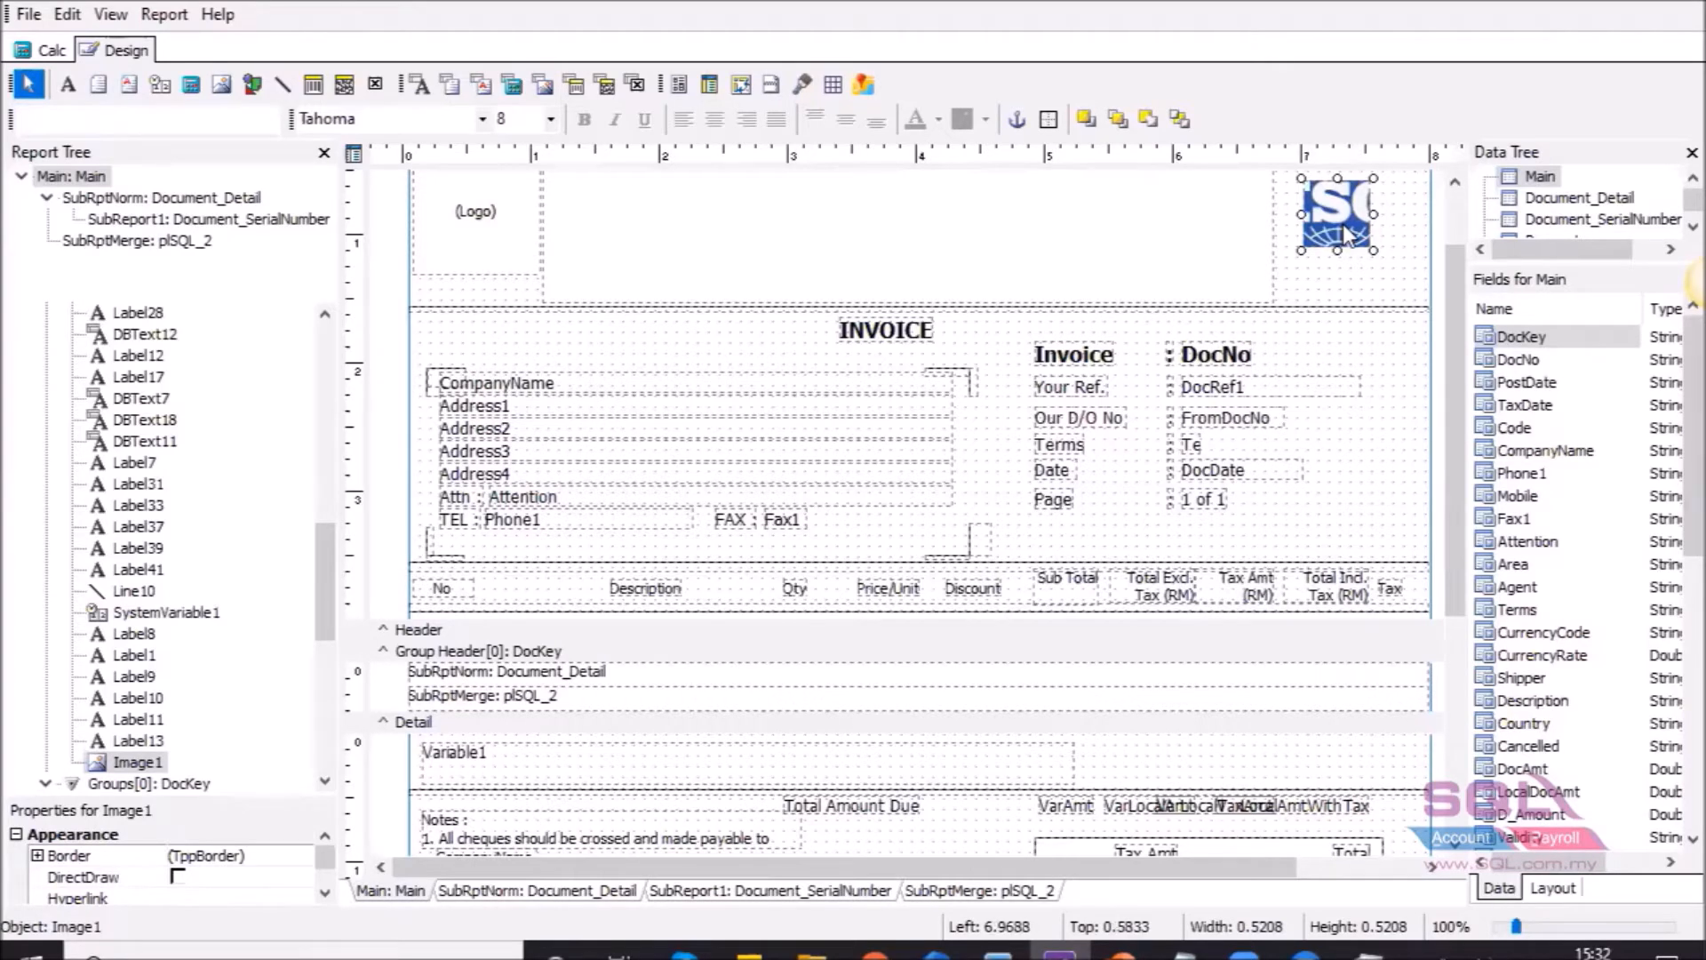
right_click(1346, 235)
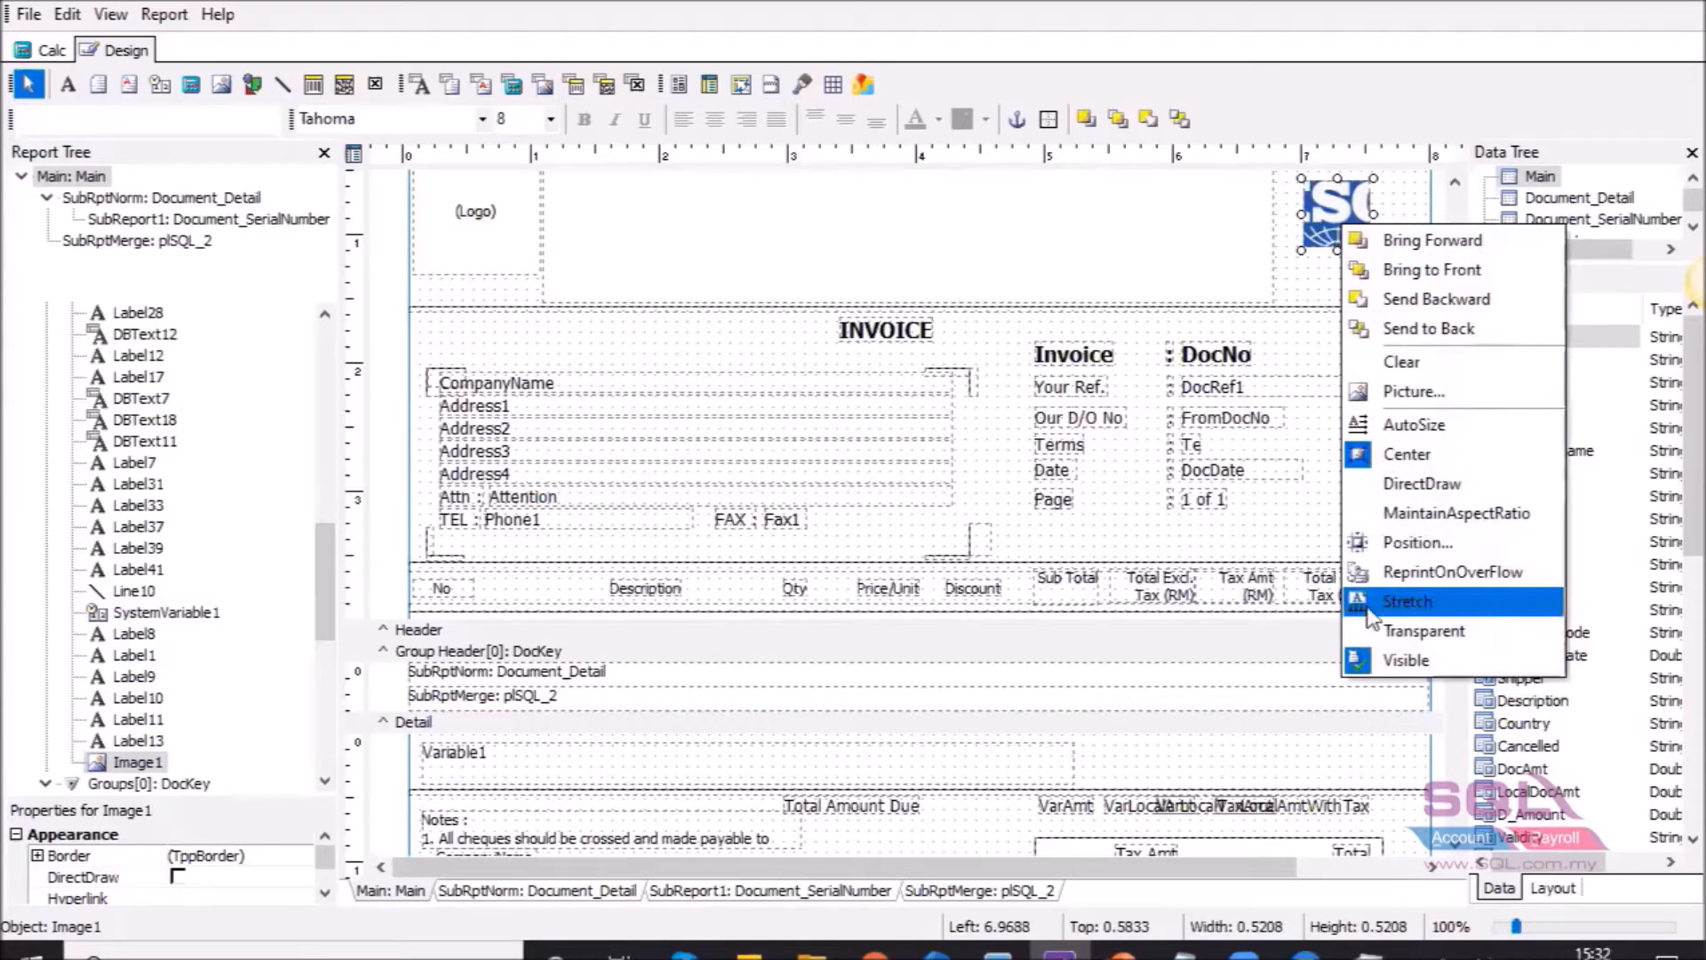
click(1408, 602)
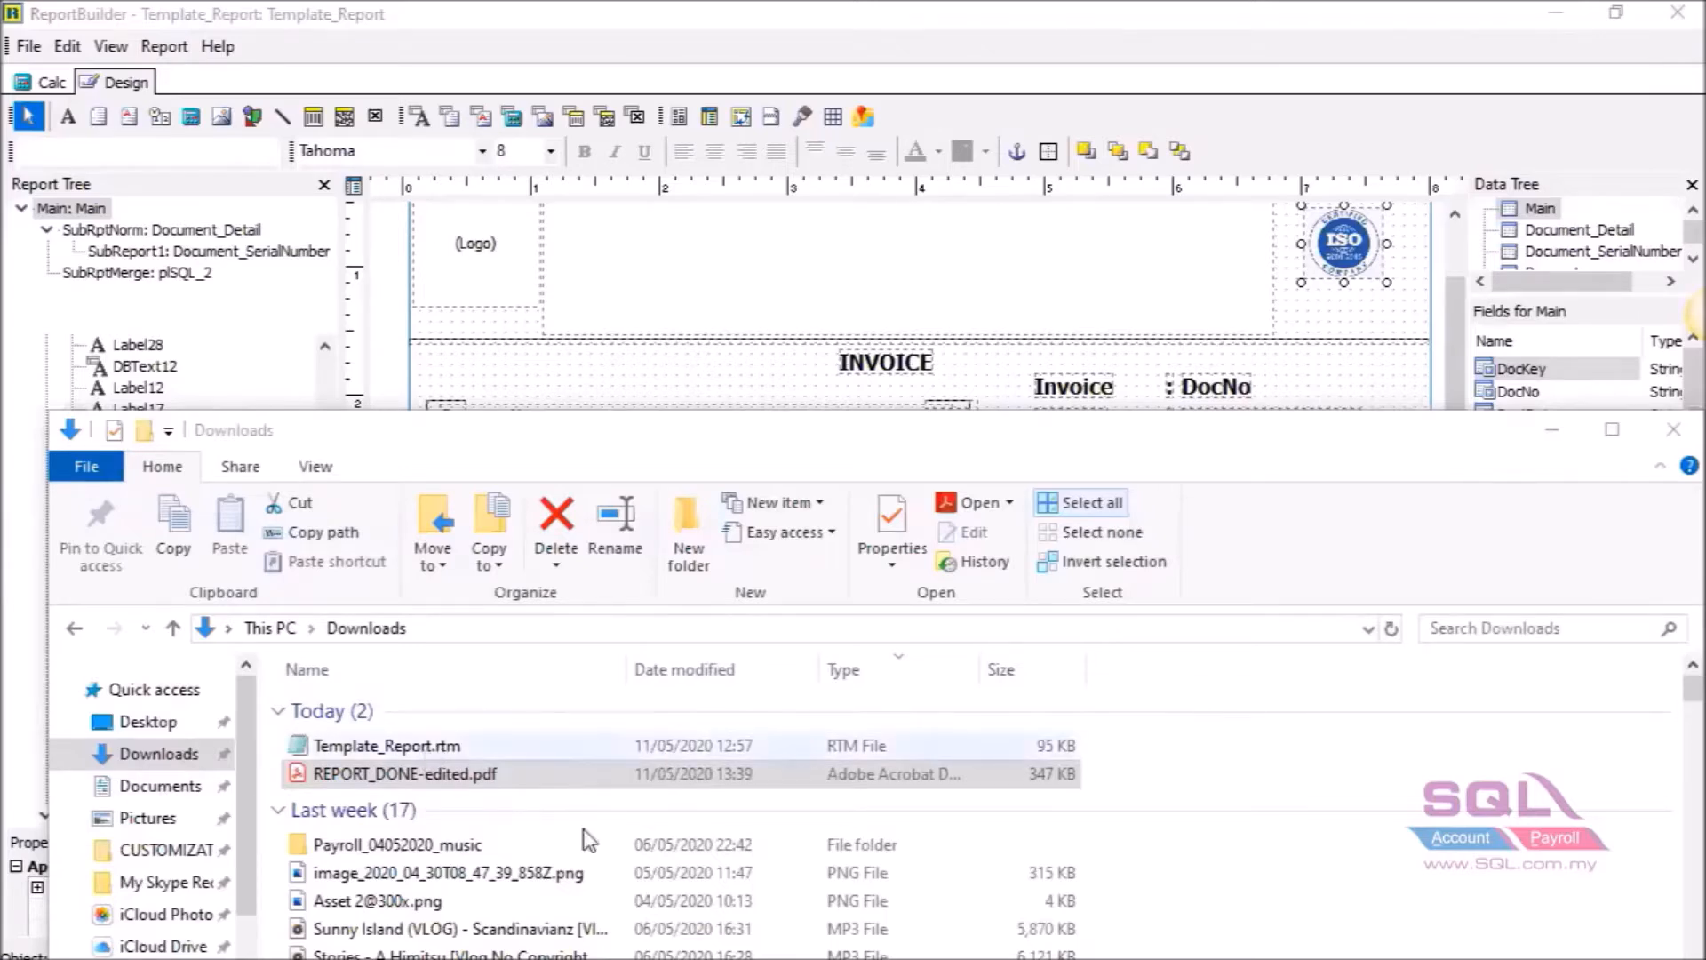
Open REPORT_DONE-edited.pdf from Downloads as the finished reference invoice.
click(362, 777)
double_click(708, 772)
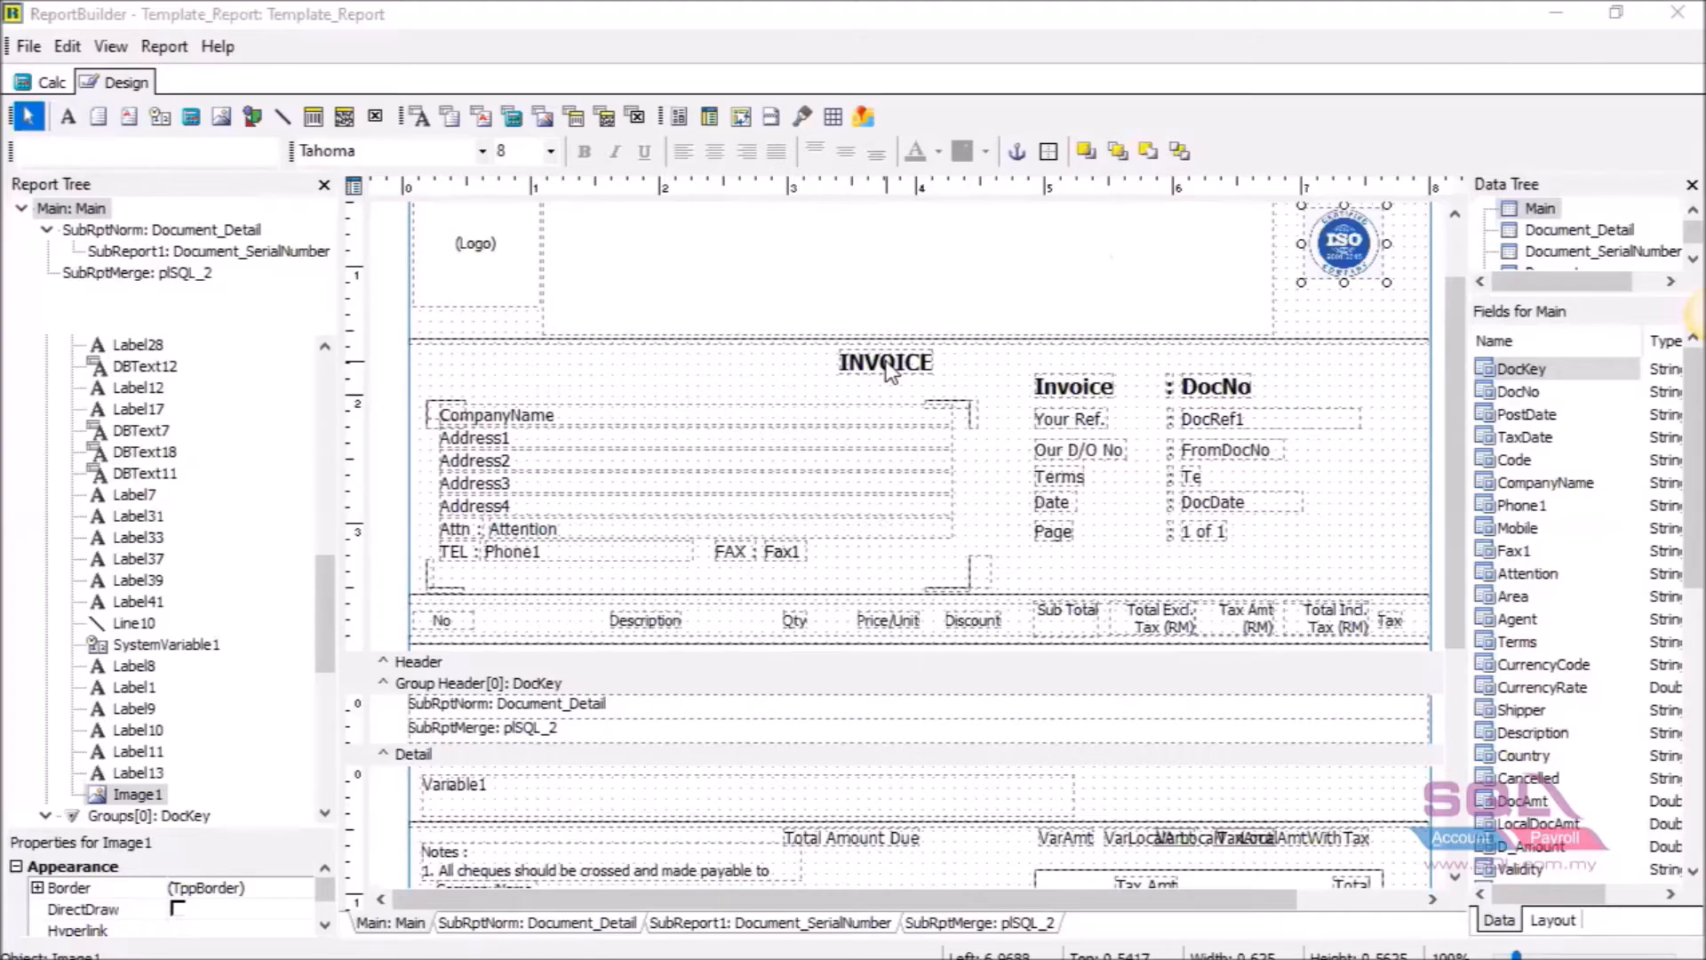
click(1092, 396)
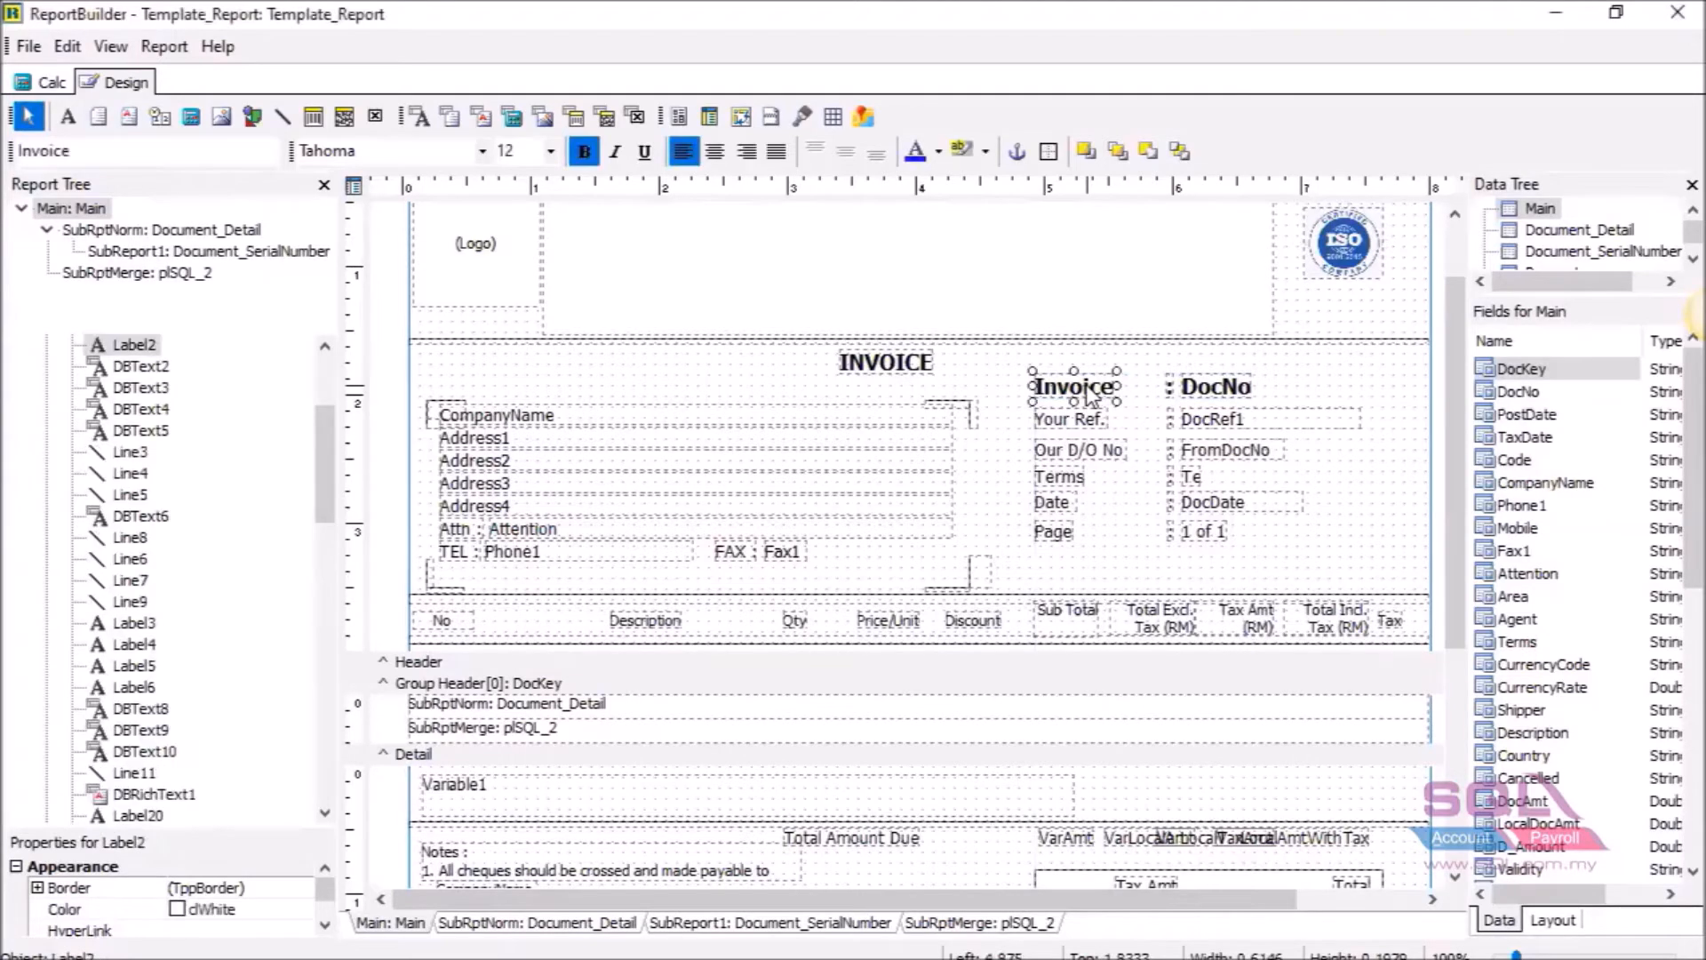
click(1093, 427)
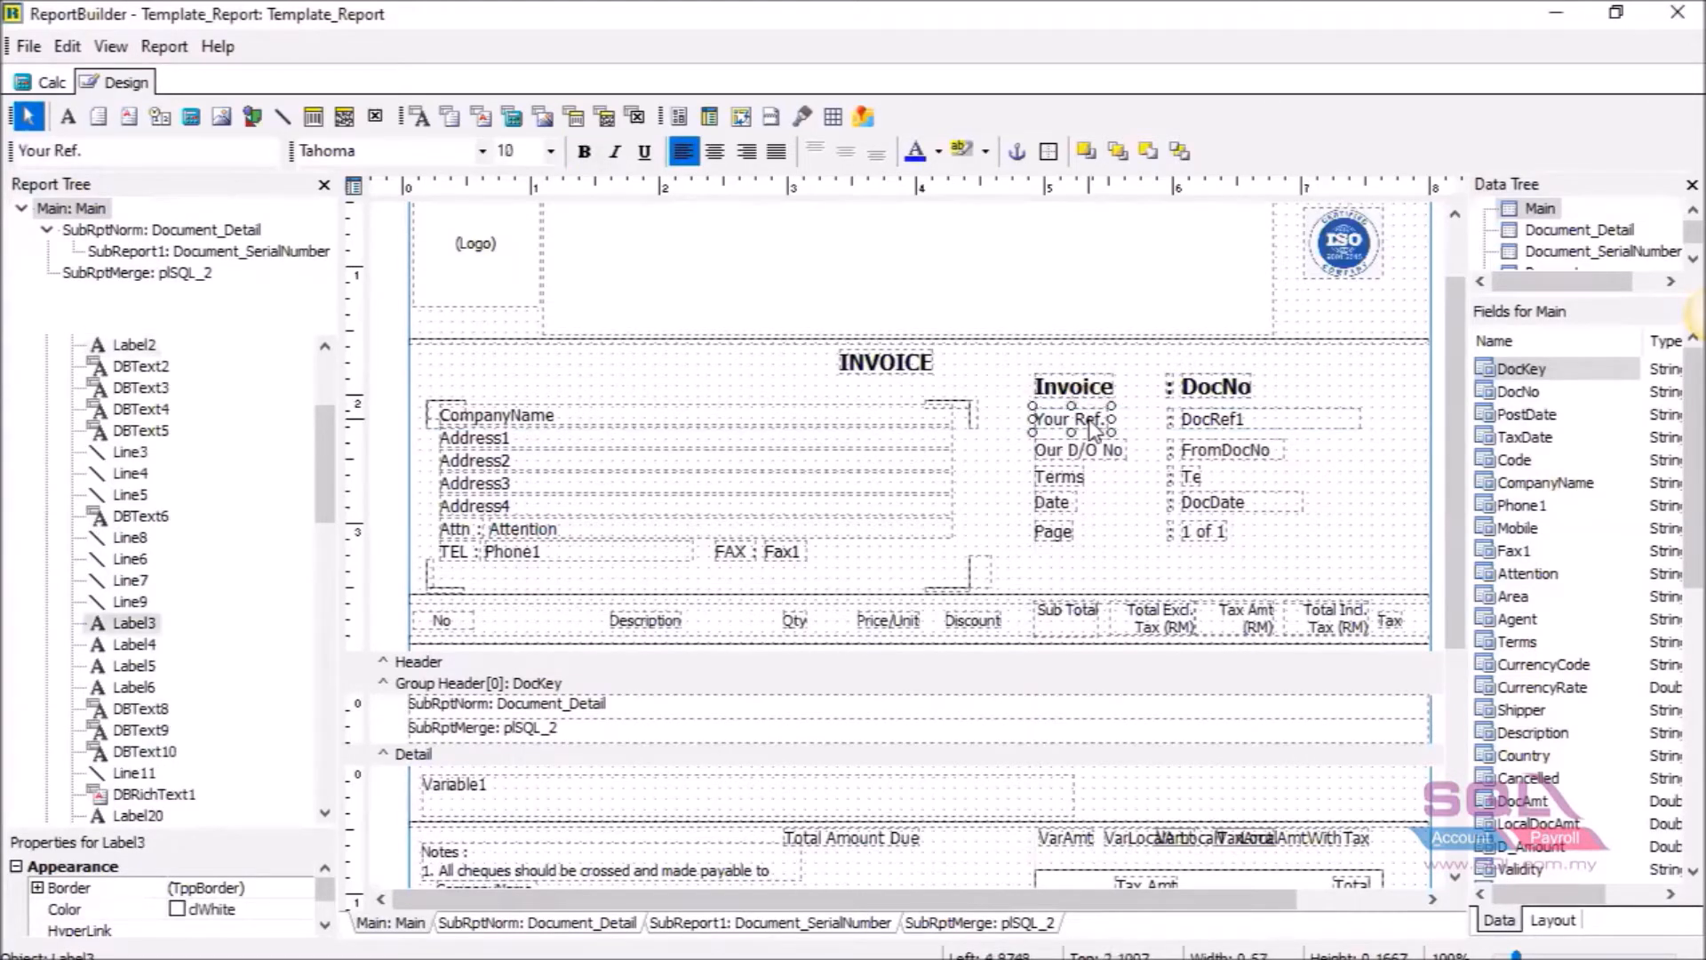
click(1093, 451)
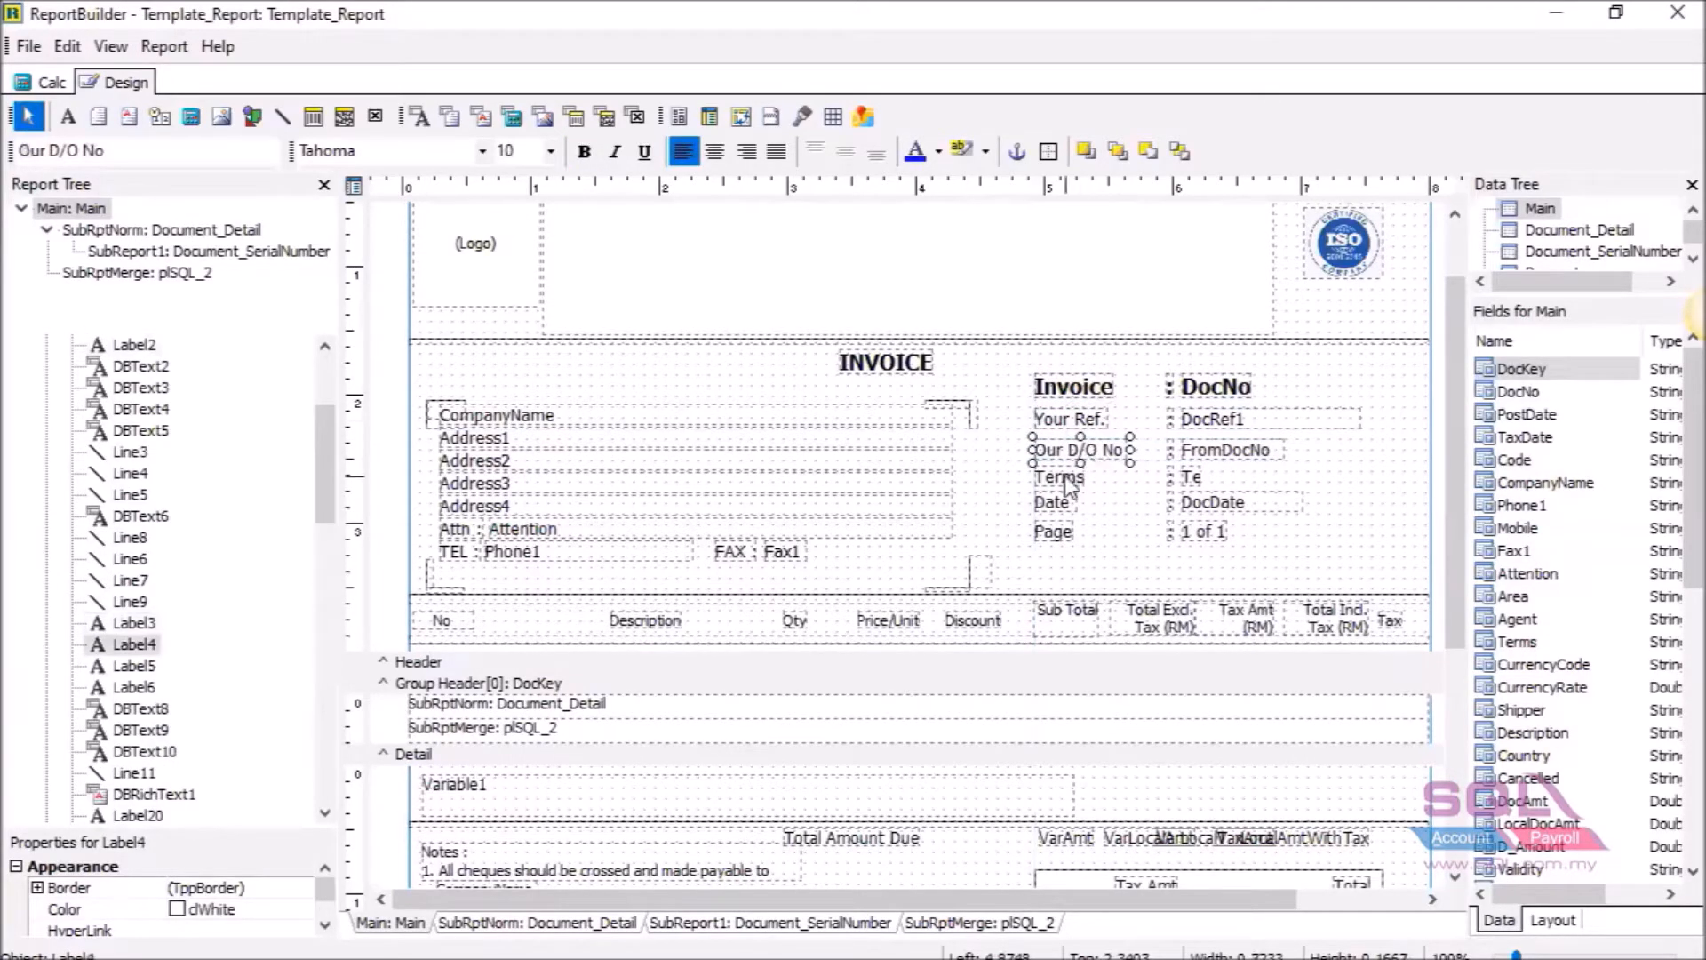
click(1063, 480)
click(1053, 504)
click(1043, 536)
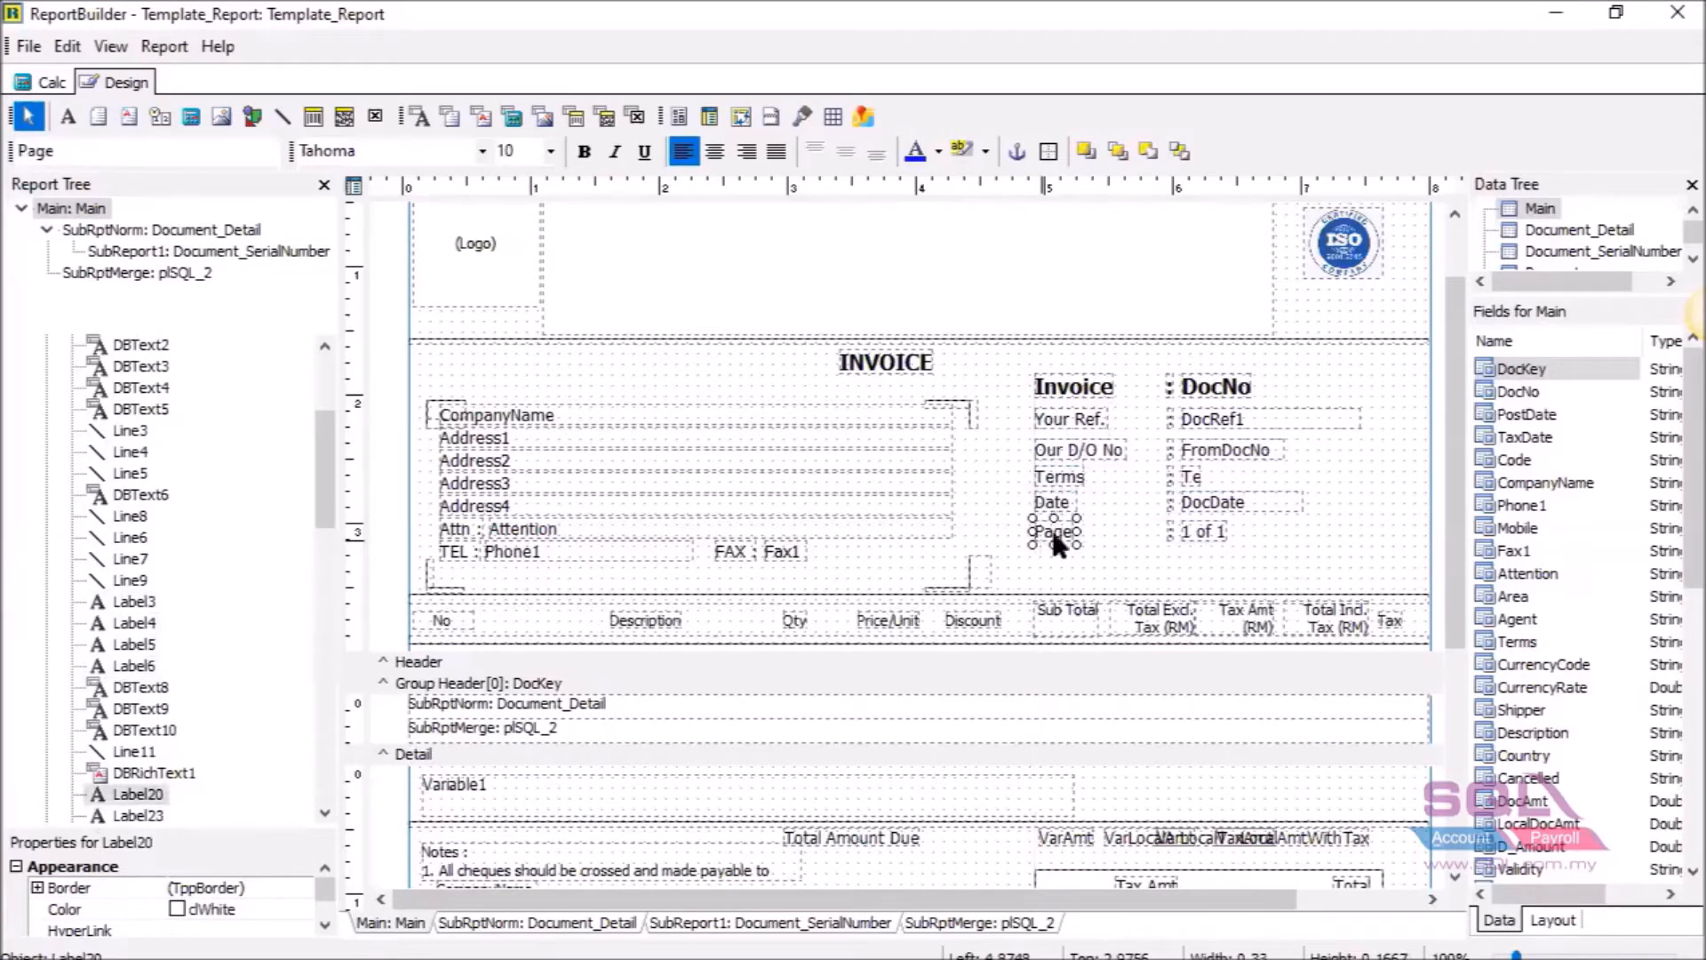
click(1226, 394)
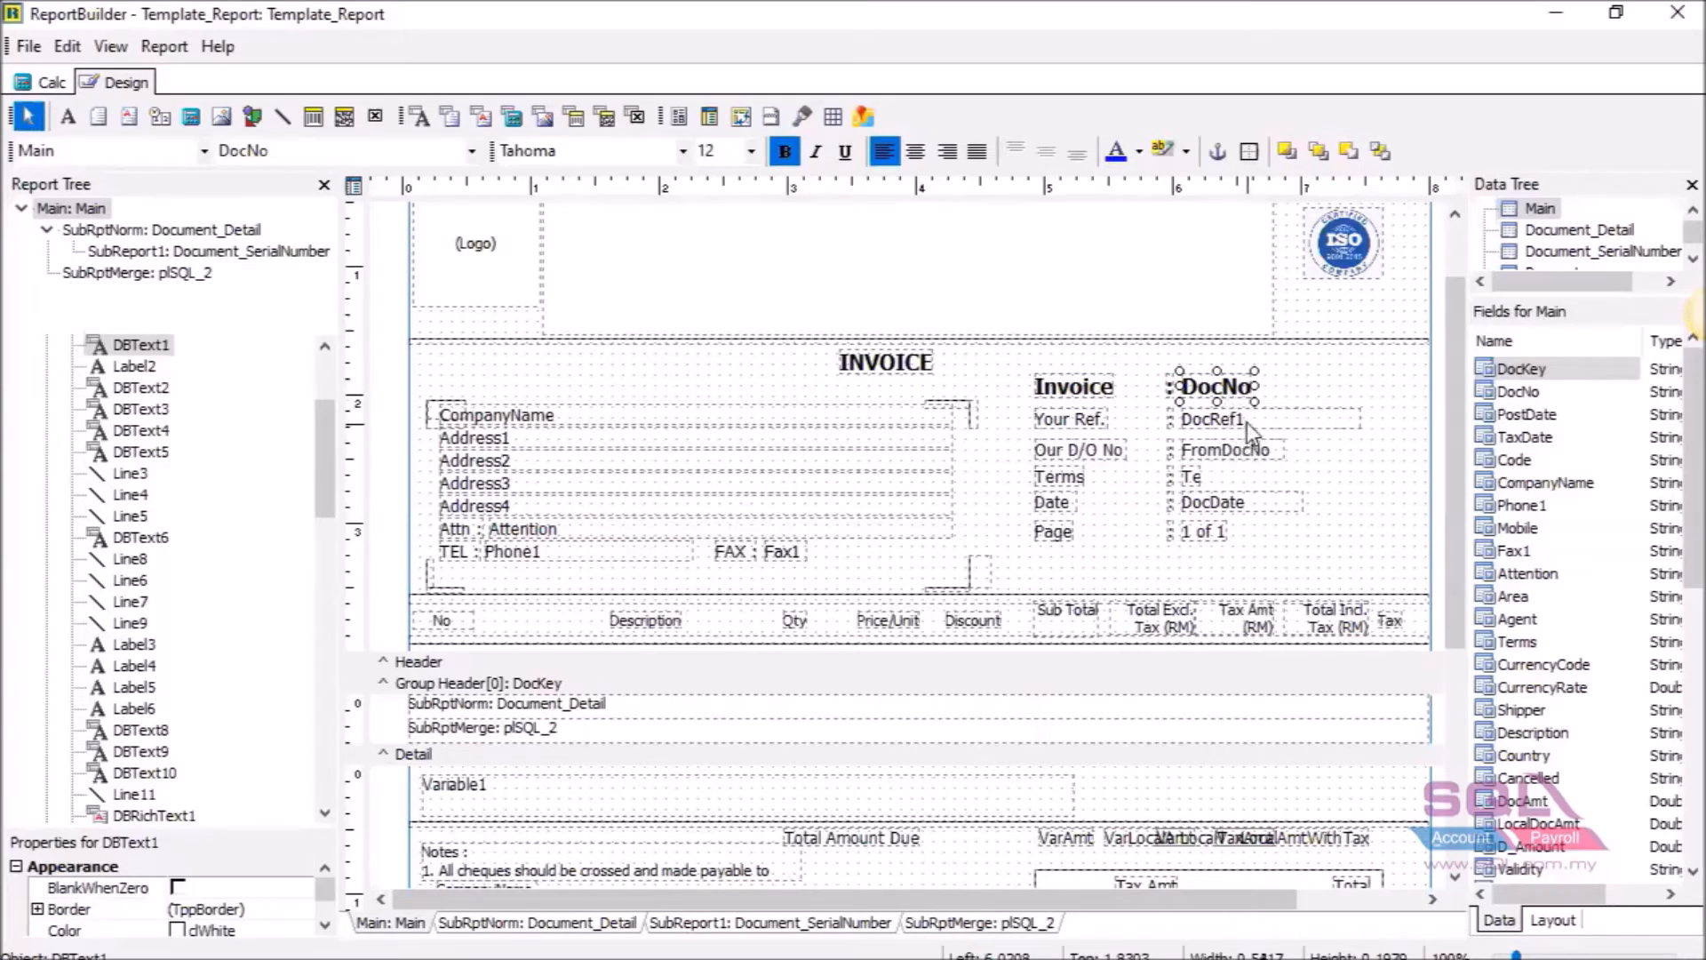
click(1246, 423)
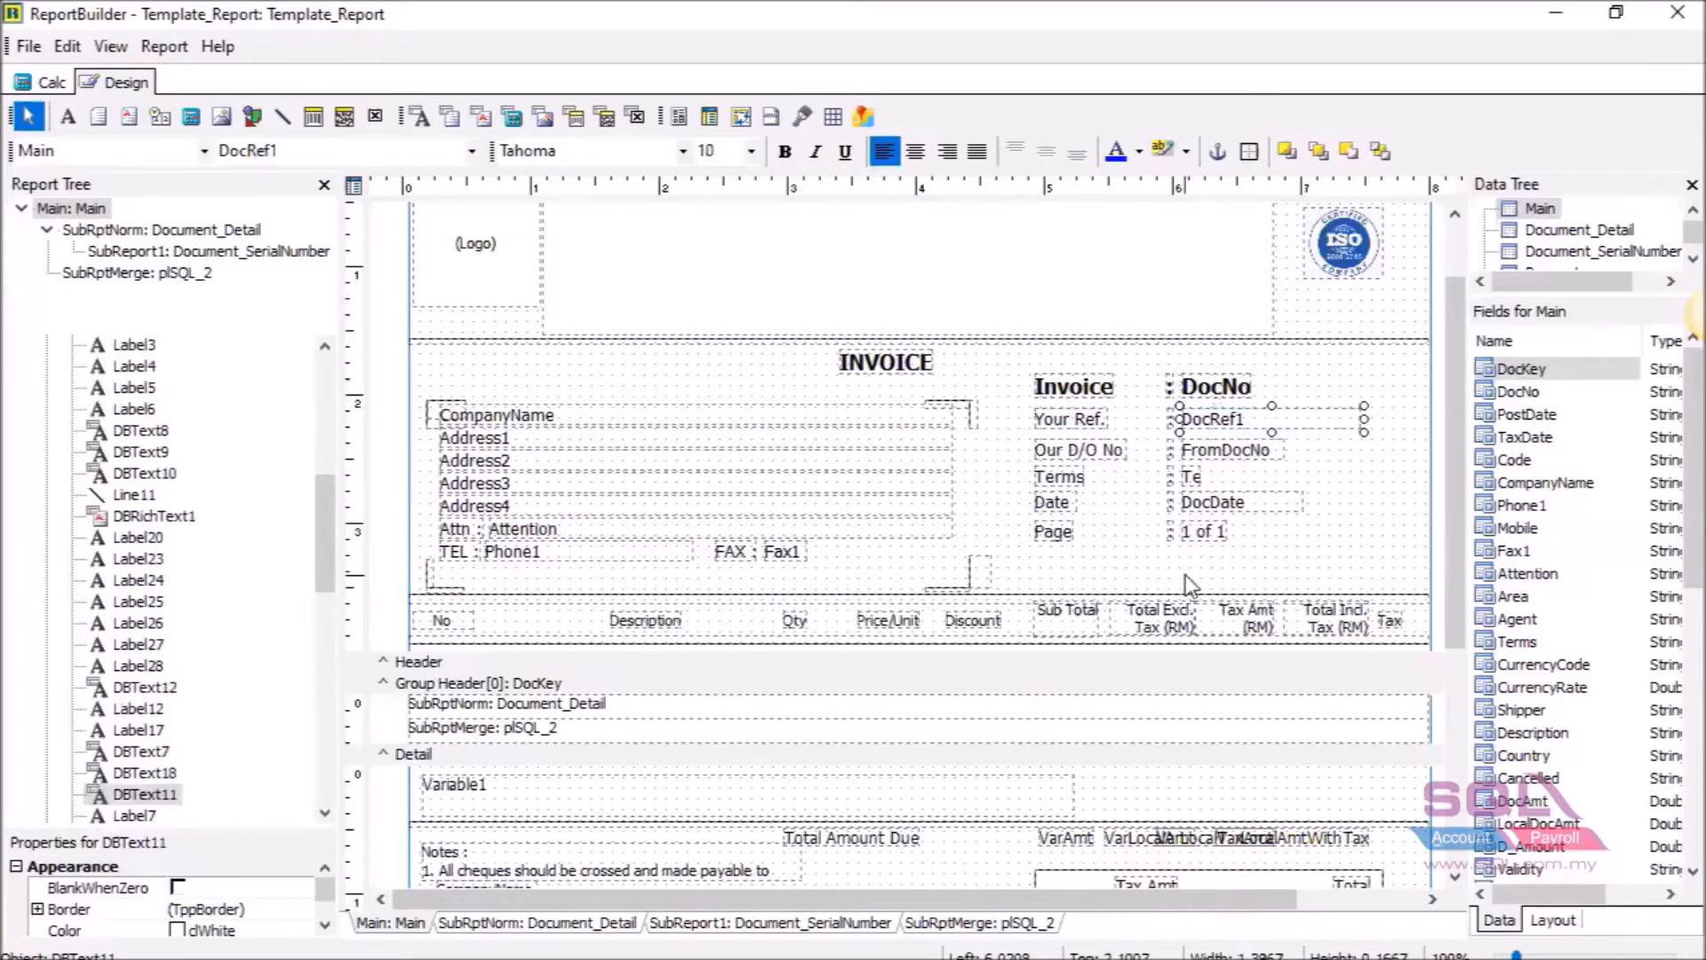
drag(1239, 411, 1232, 382)
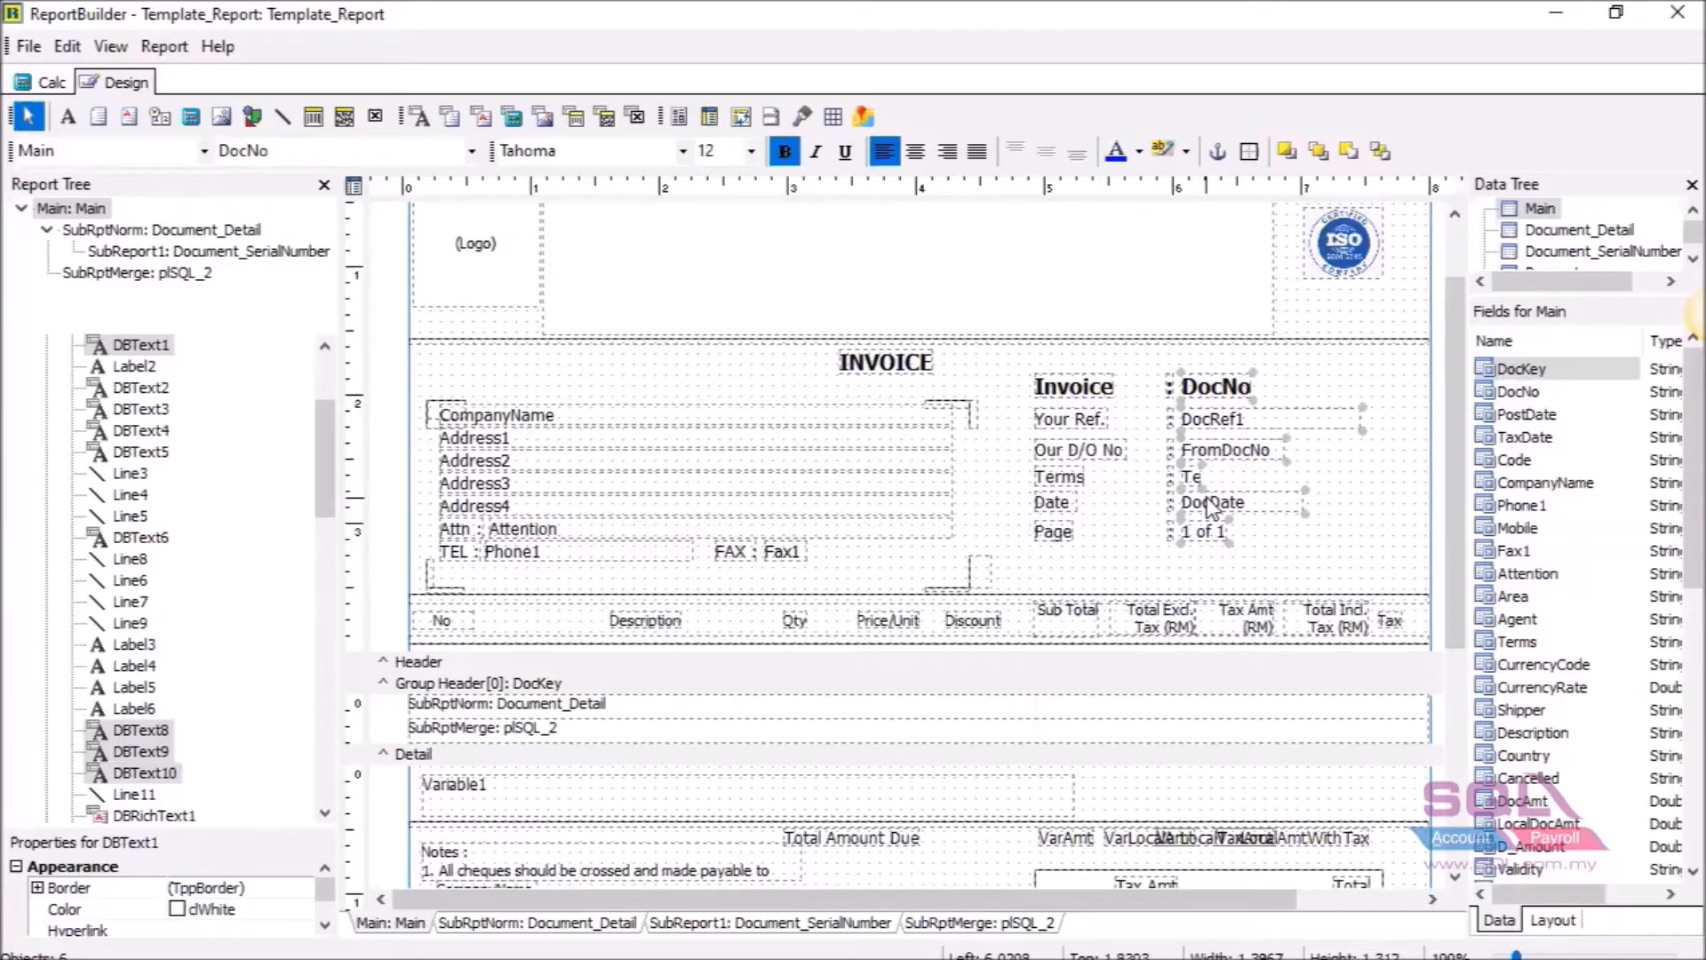
drag(1051, 559, 1073, 392)
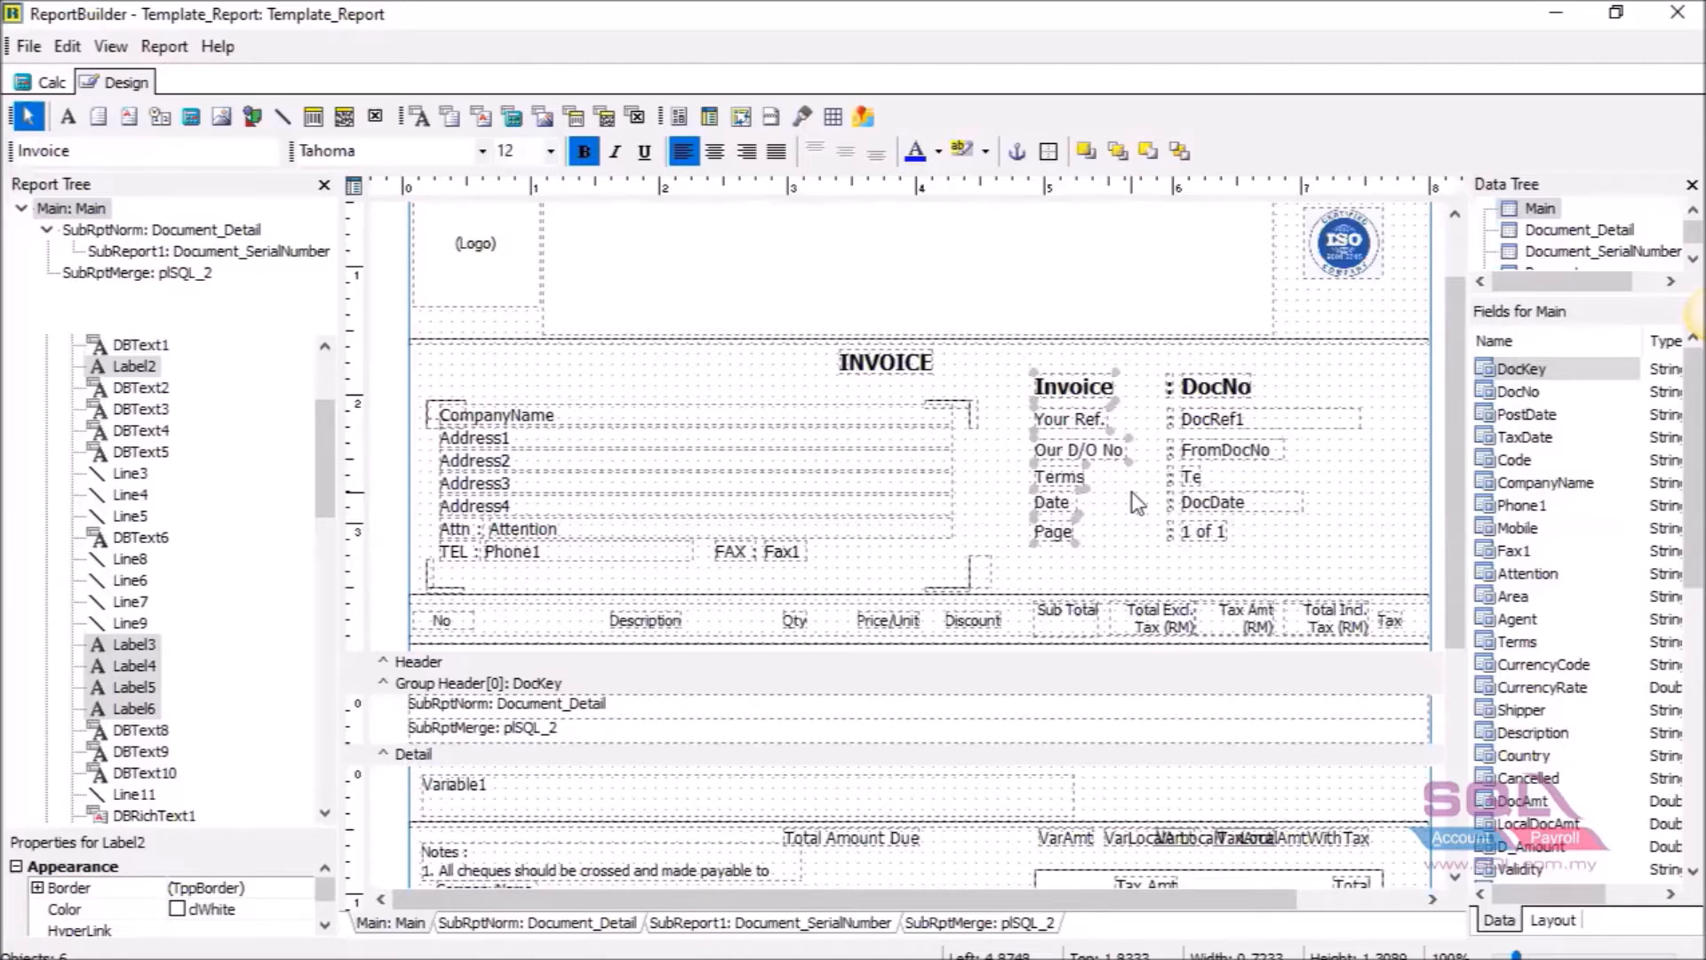
click(1095, 540)
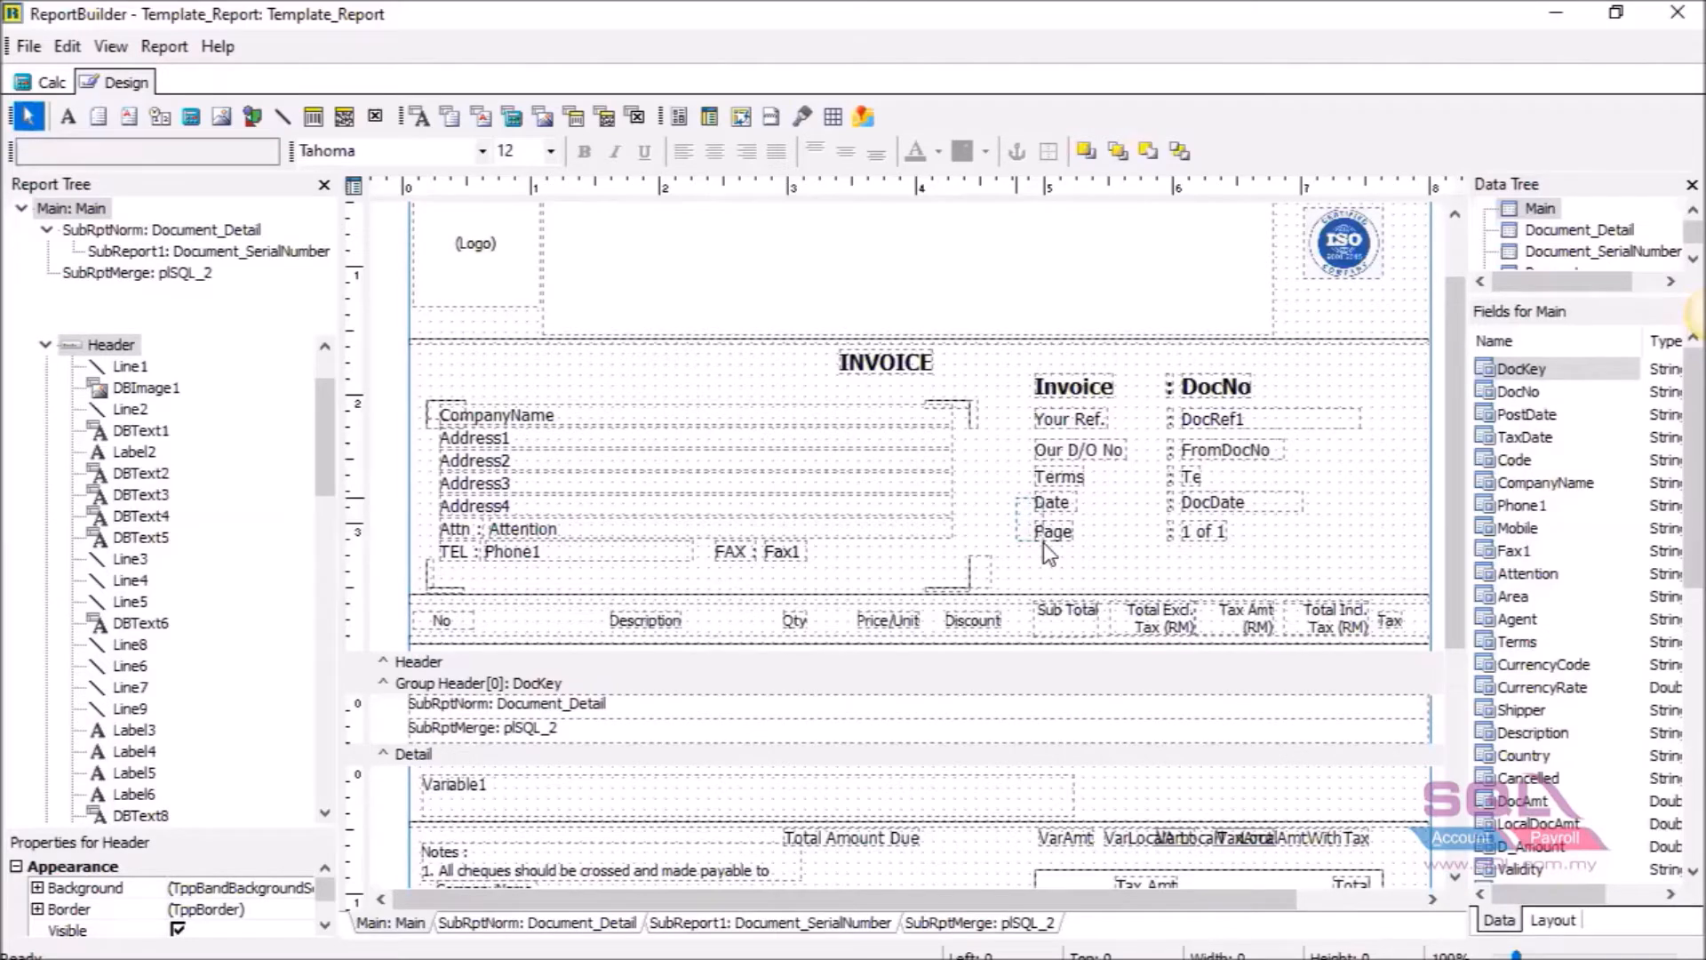
Move the Date and Page labels and fields down one row, leaving a blank line below Terms.
drag(1052, 542, 1308, 569)
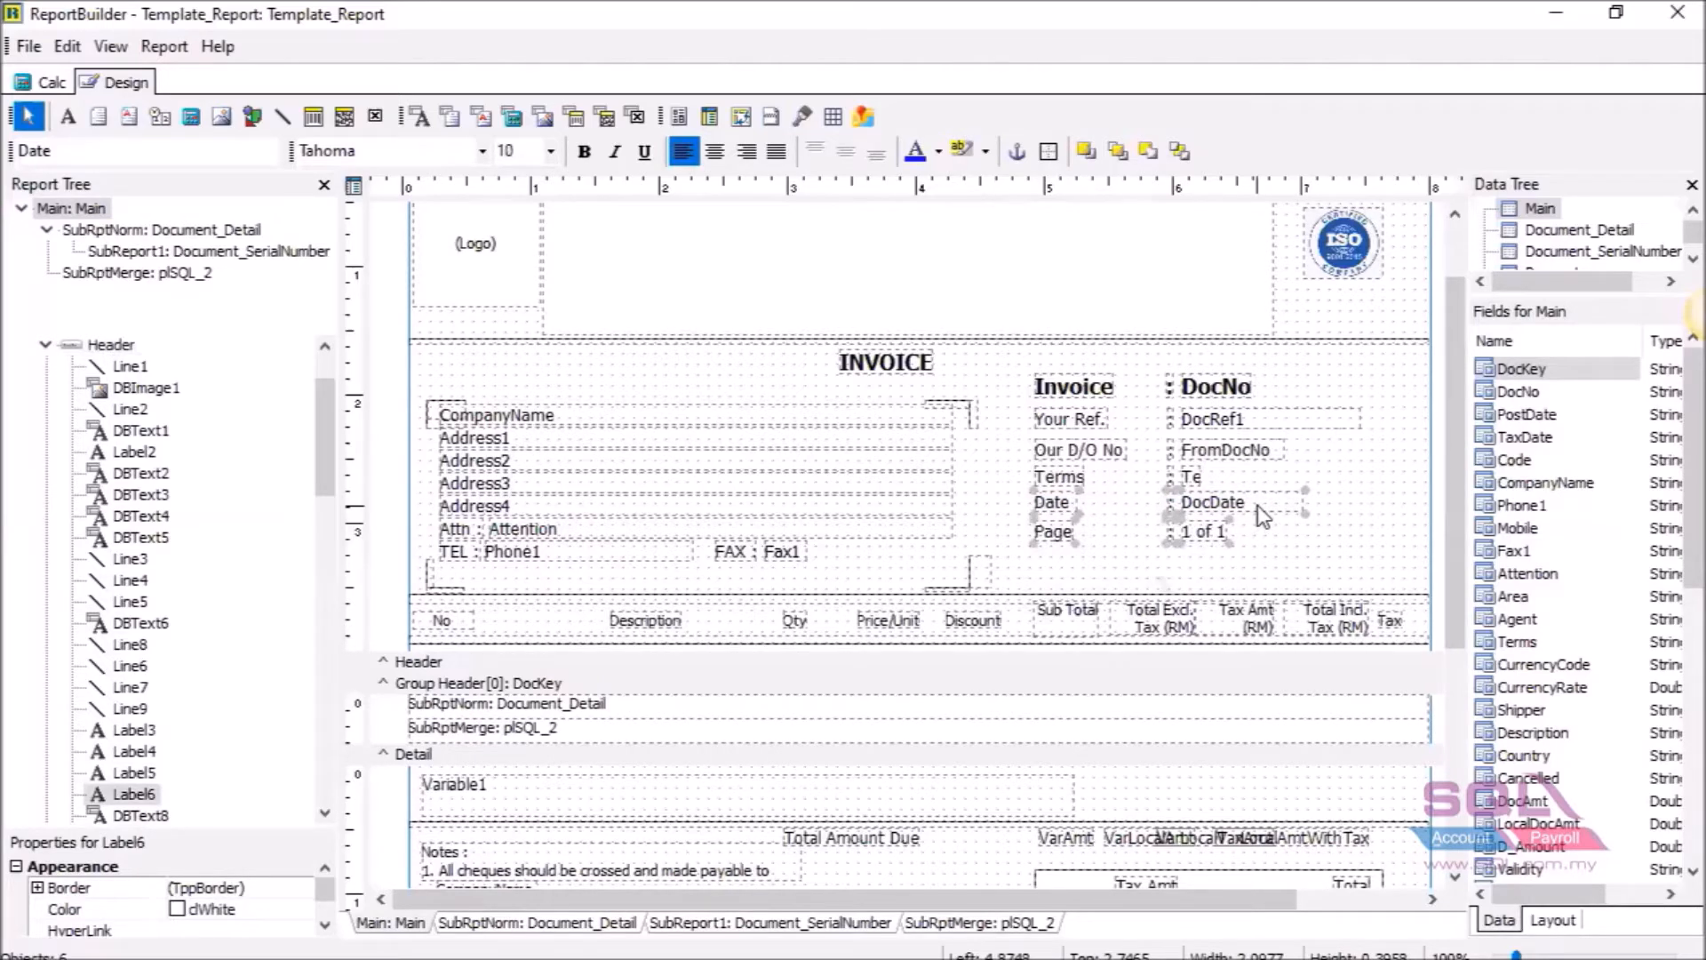
drag(1256, 505, 1256, 551)
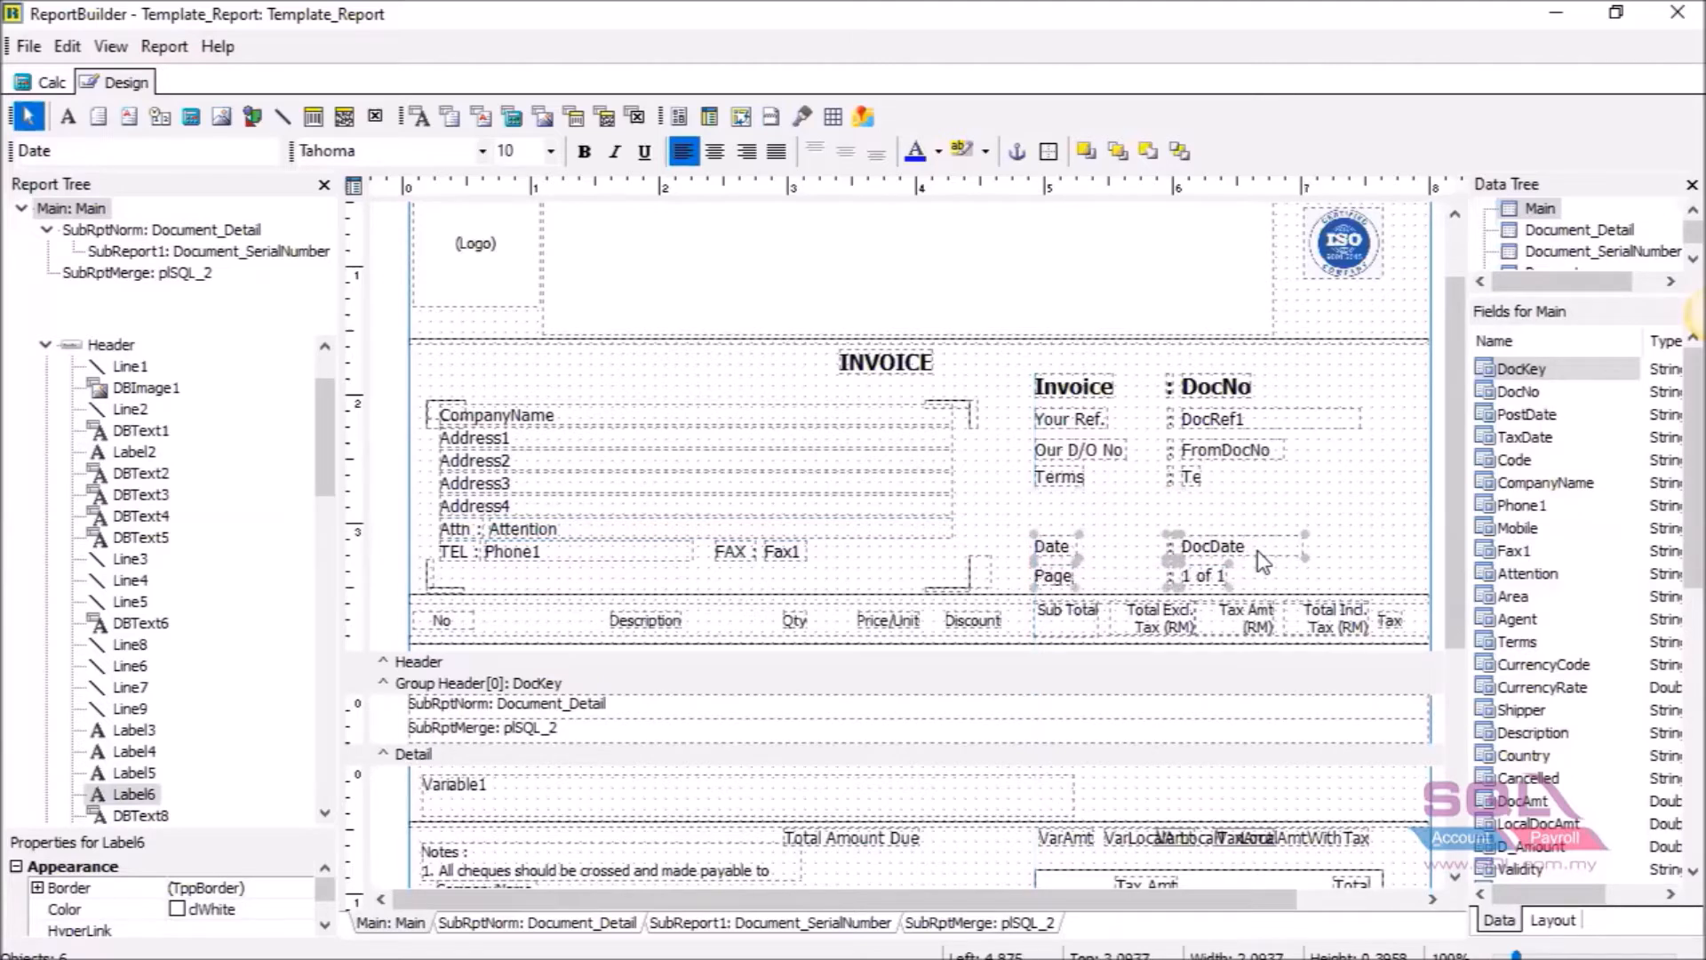
click(995, 505)
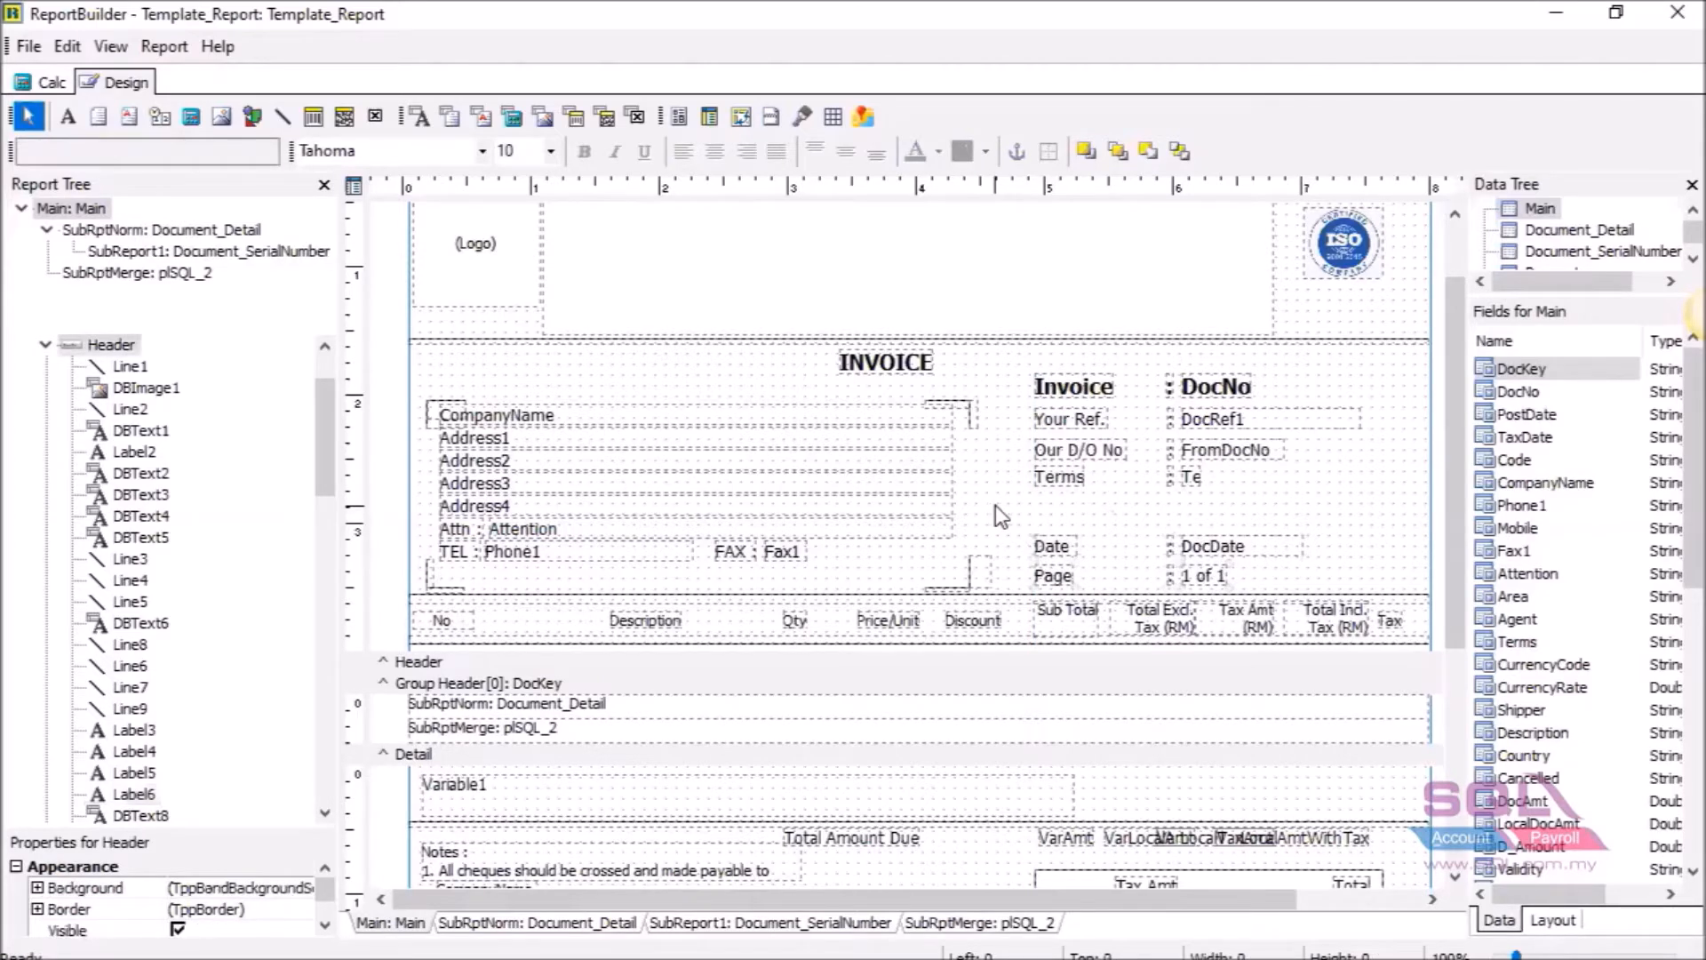
click(68, 116)
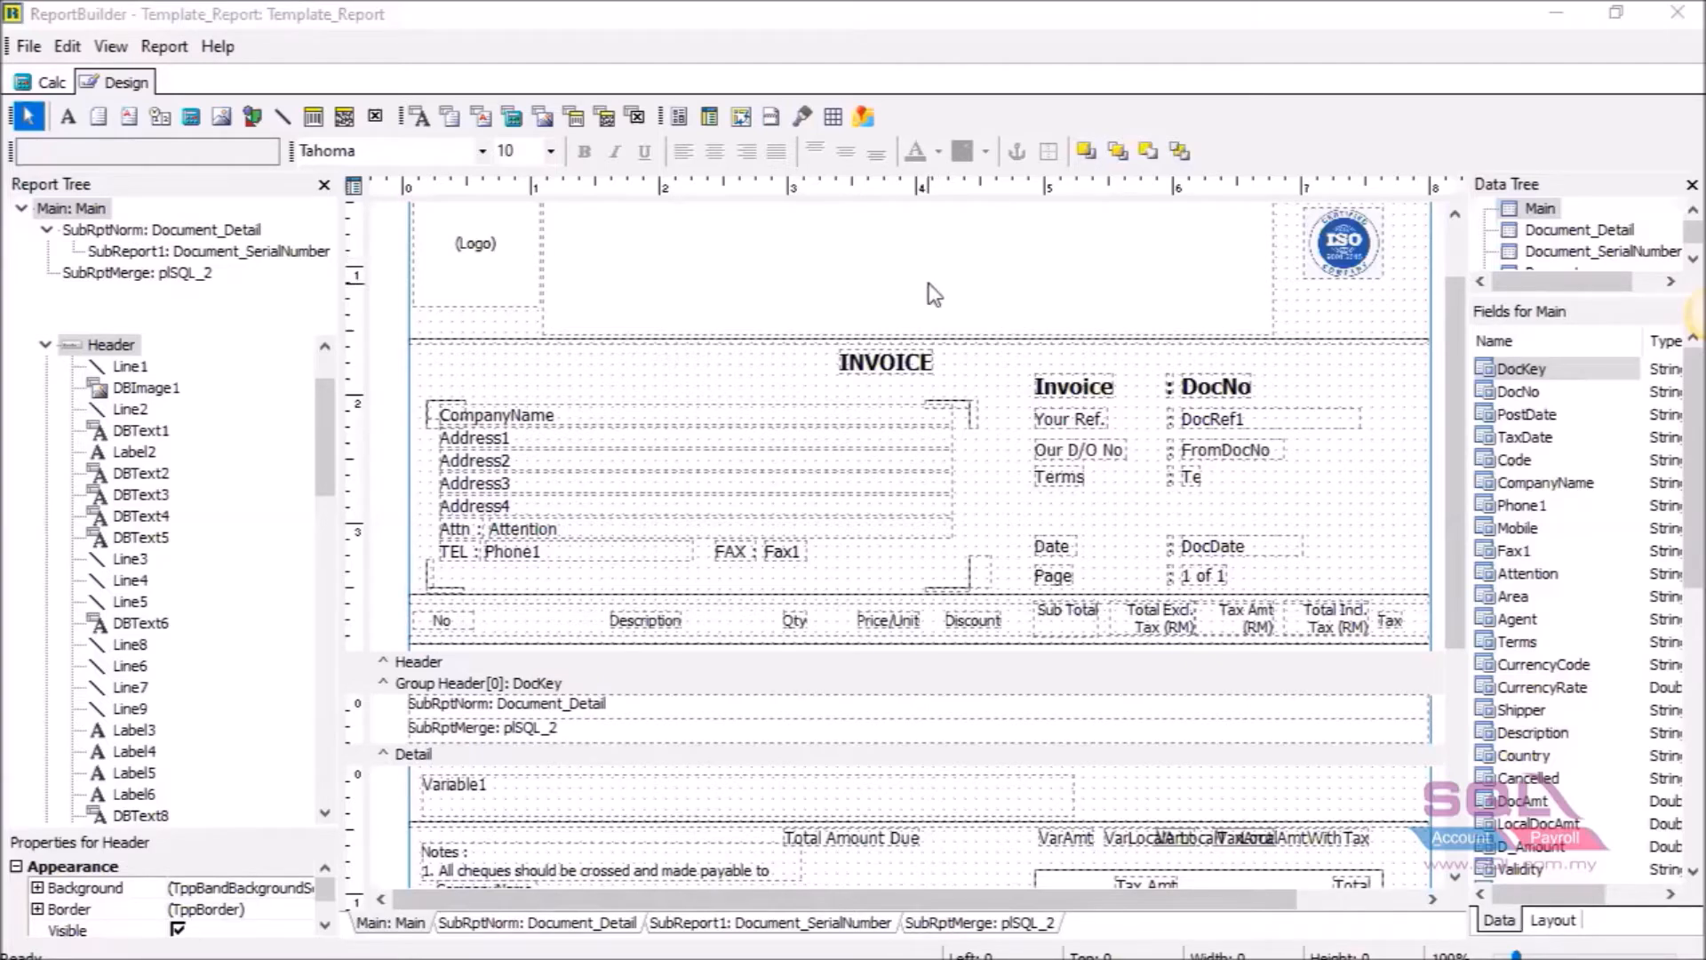
Add a label in the empty line below Terms and change its text to 'Agent'.
click(69, 120)
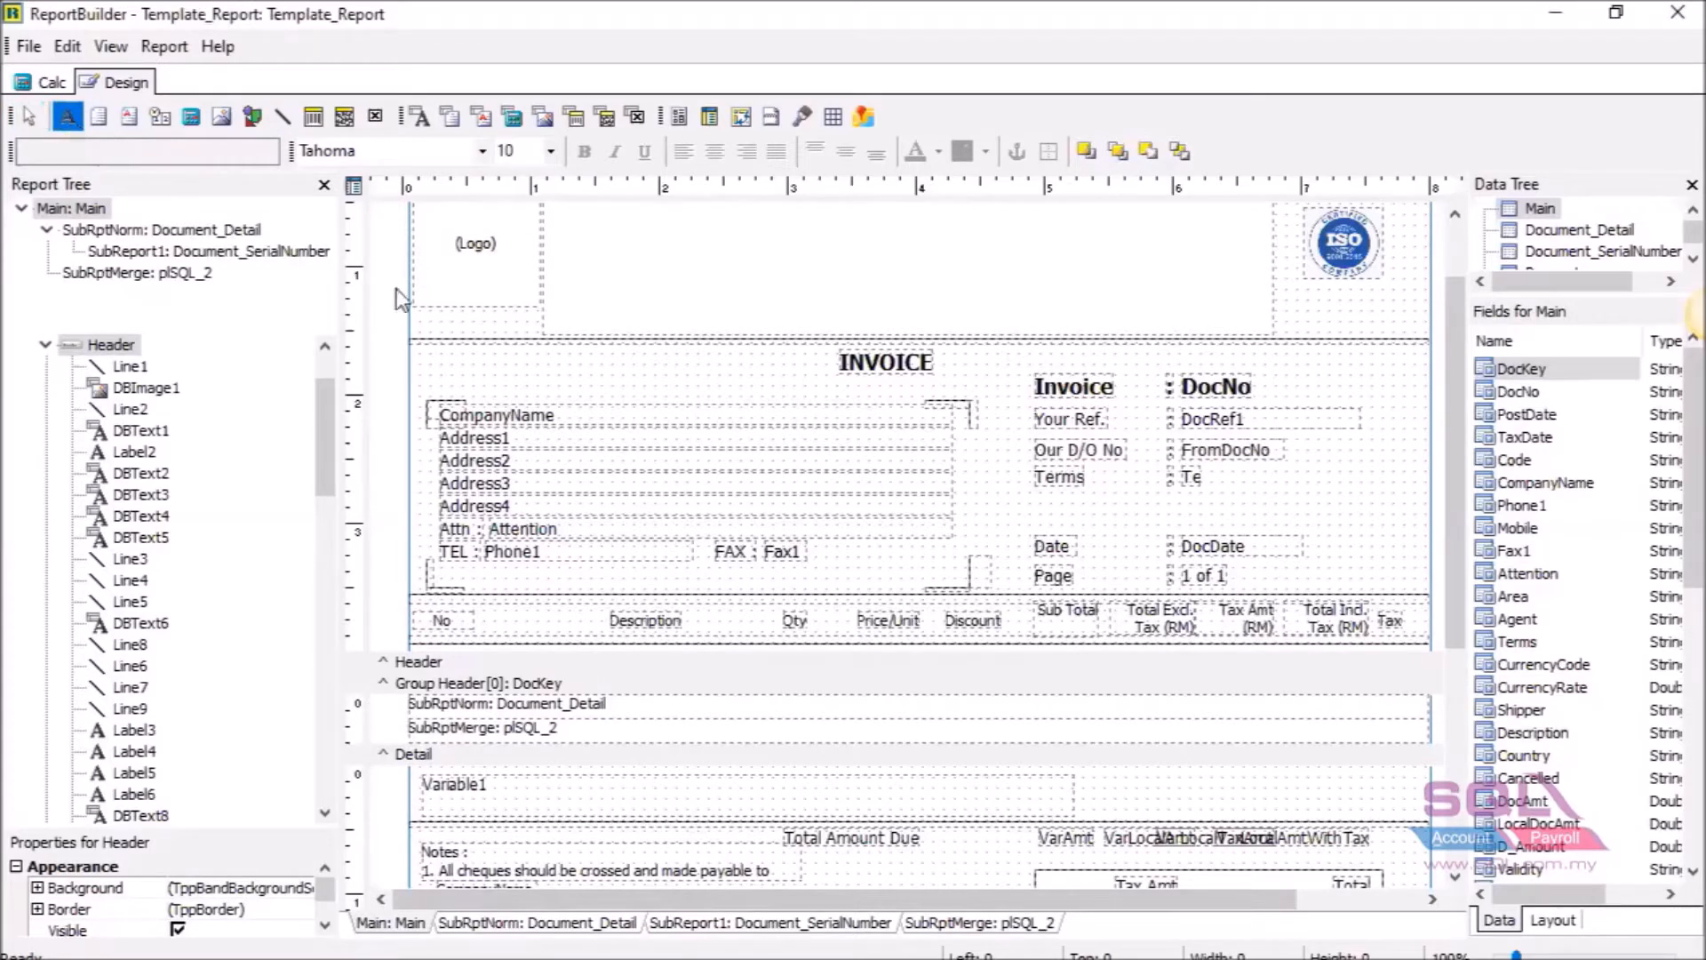
click(1042, 503)
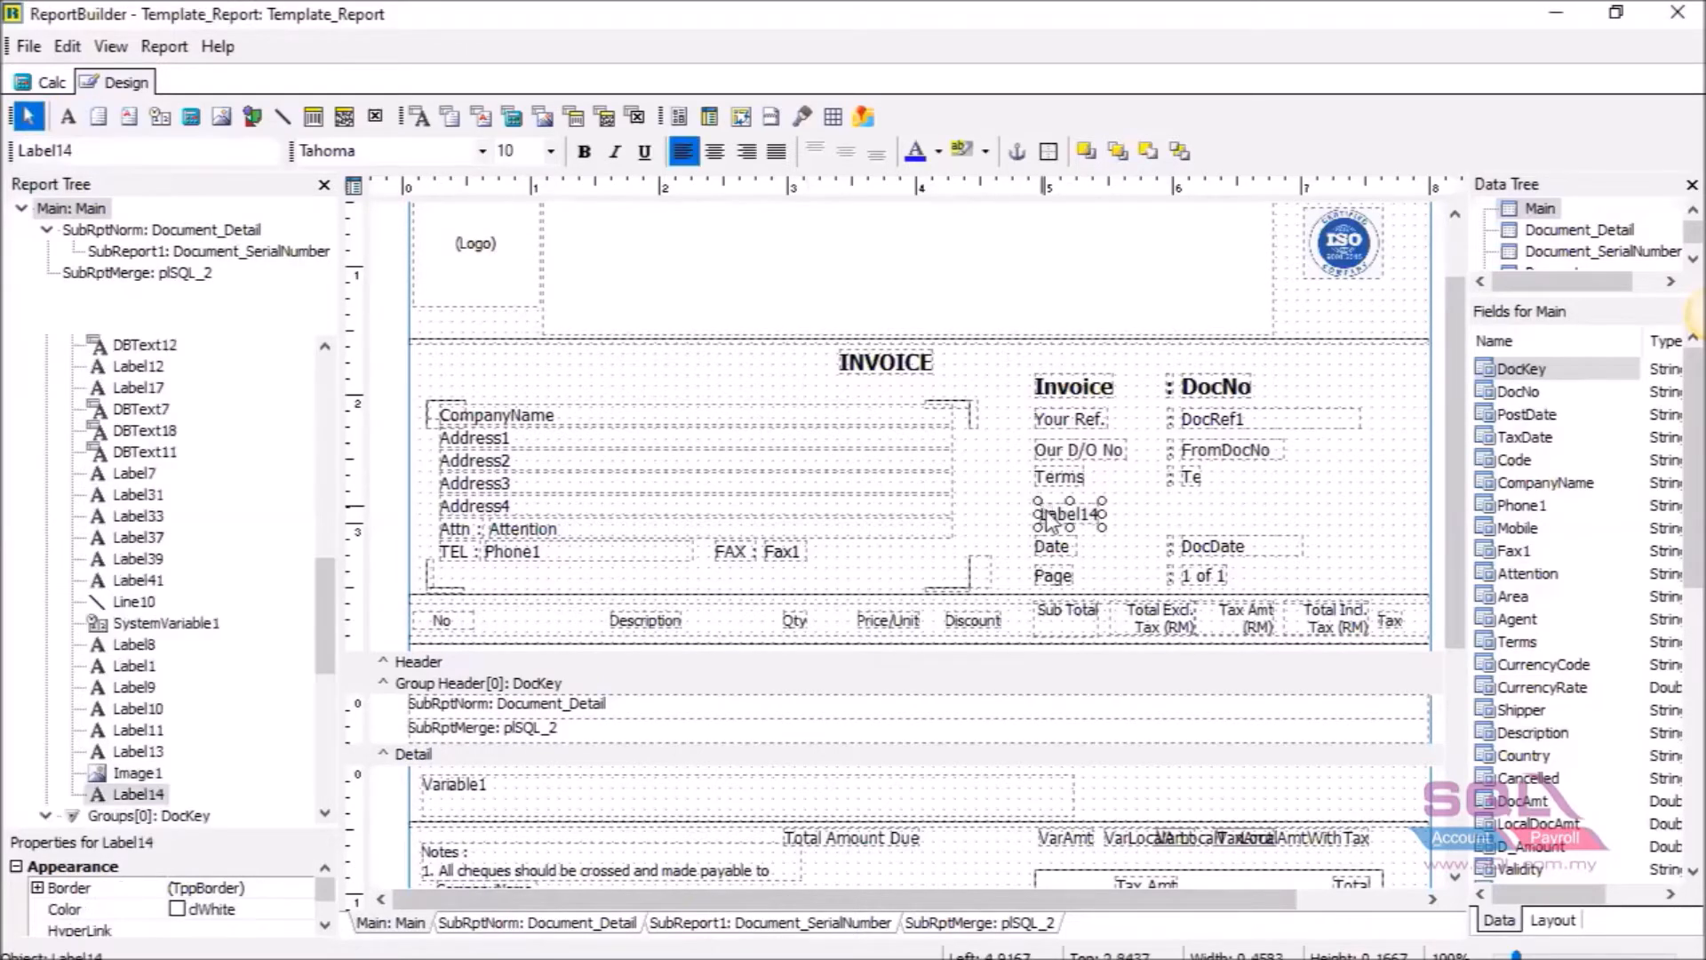
drag(1044, 511, 1044, 519)
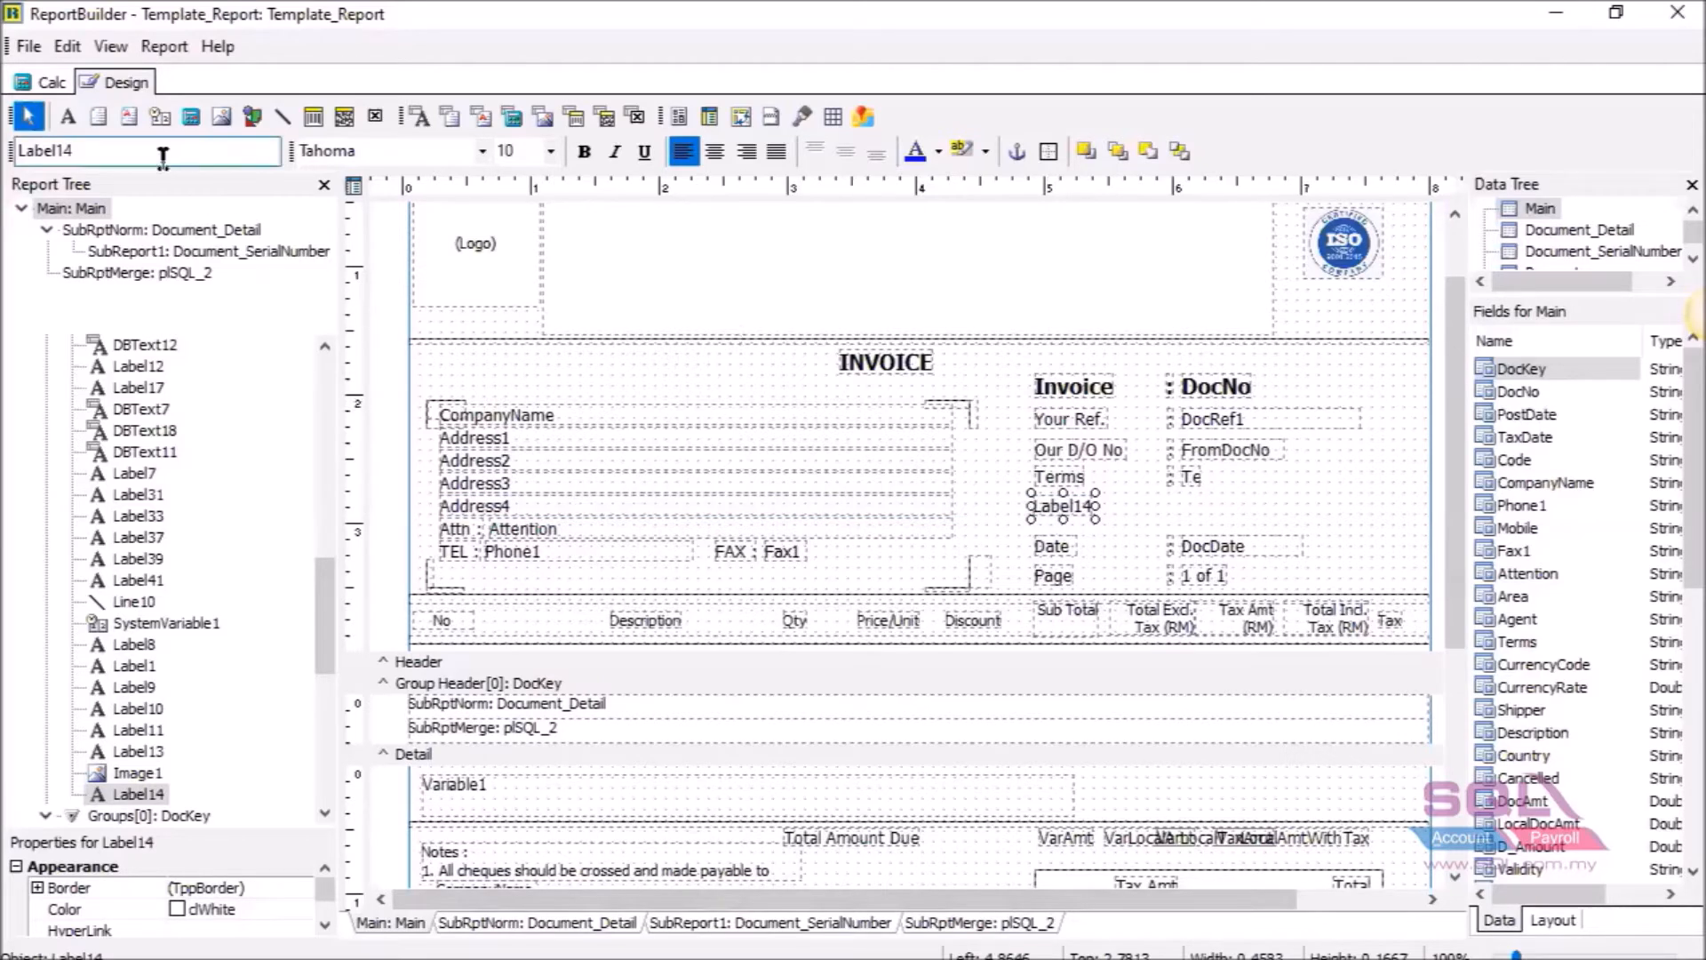
drag(141, 155, 12, 174)
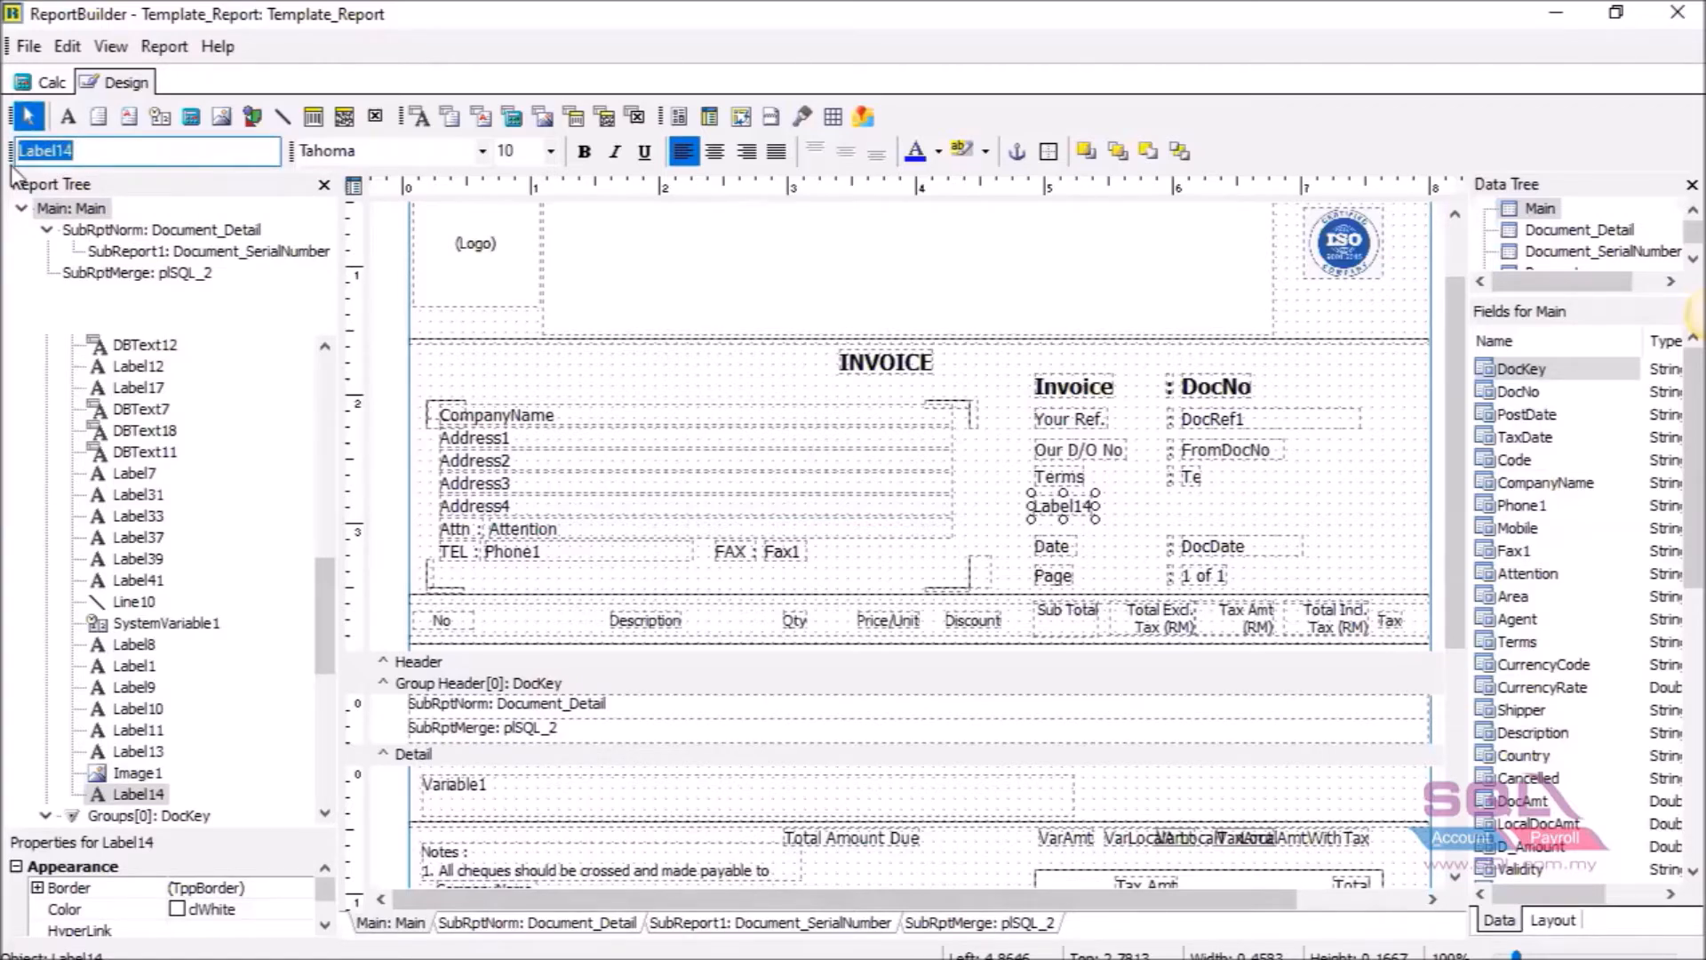
text(Agent)
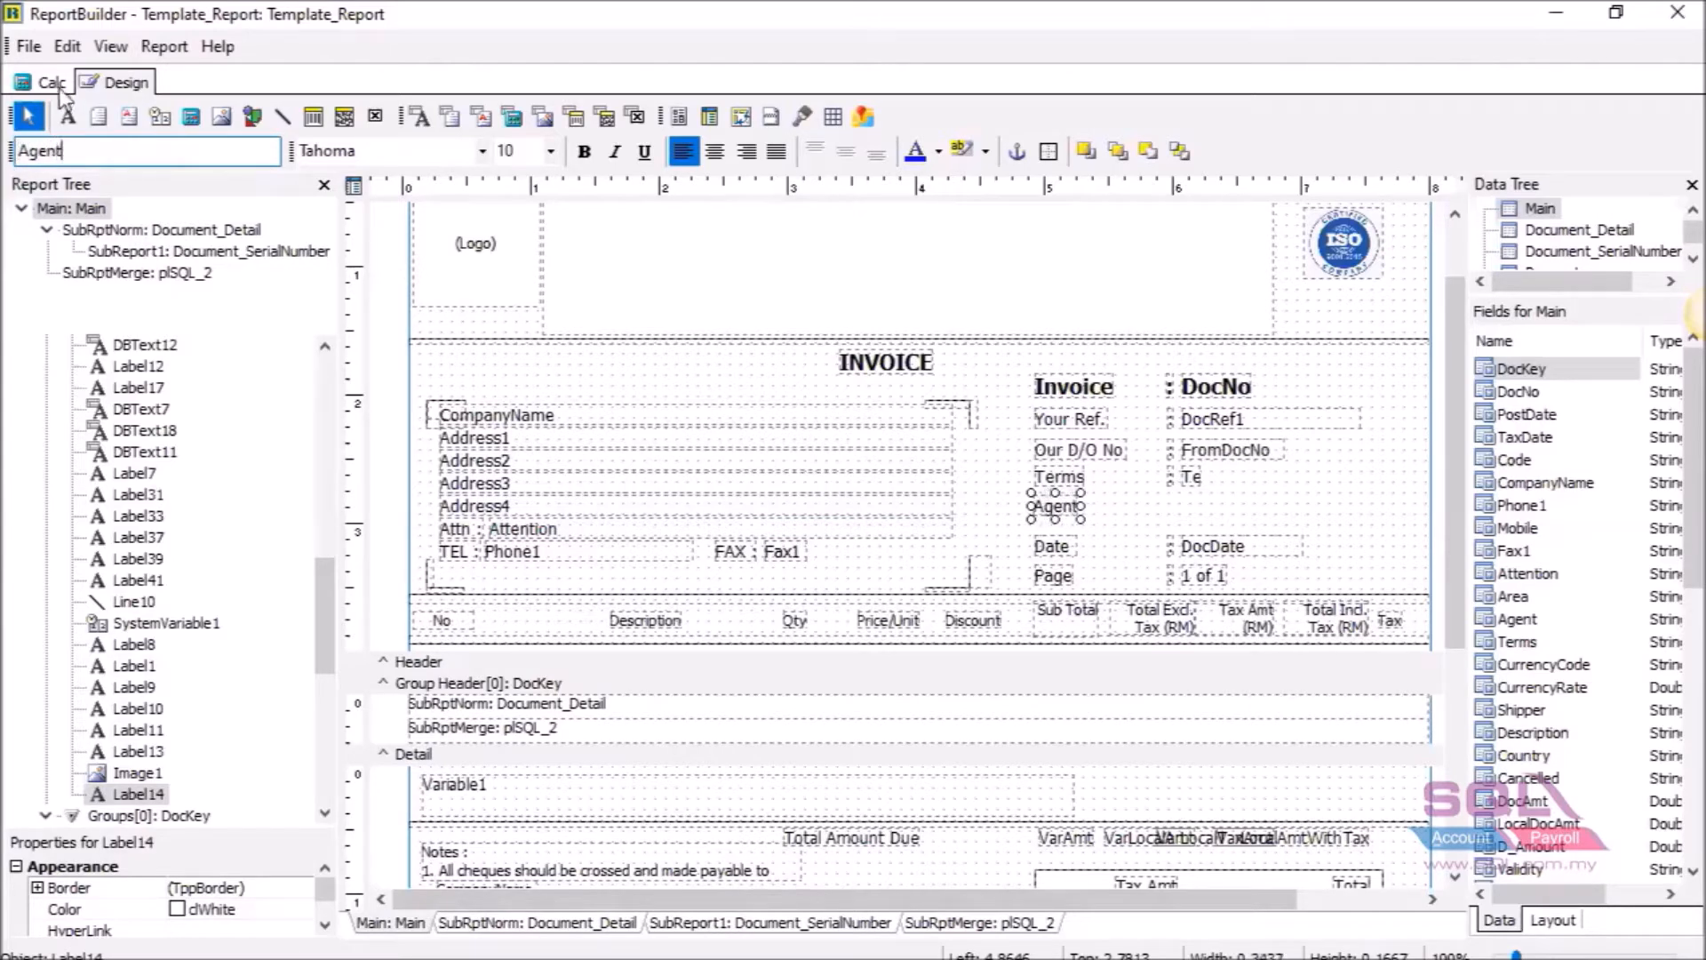
click(1096, 509)
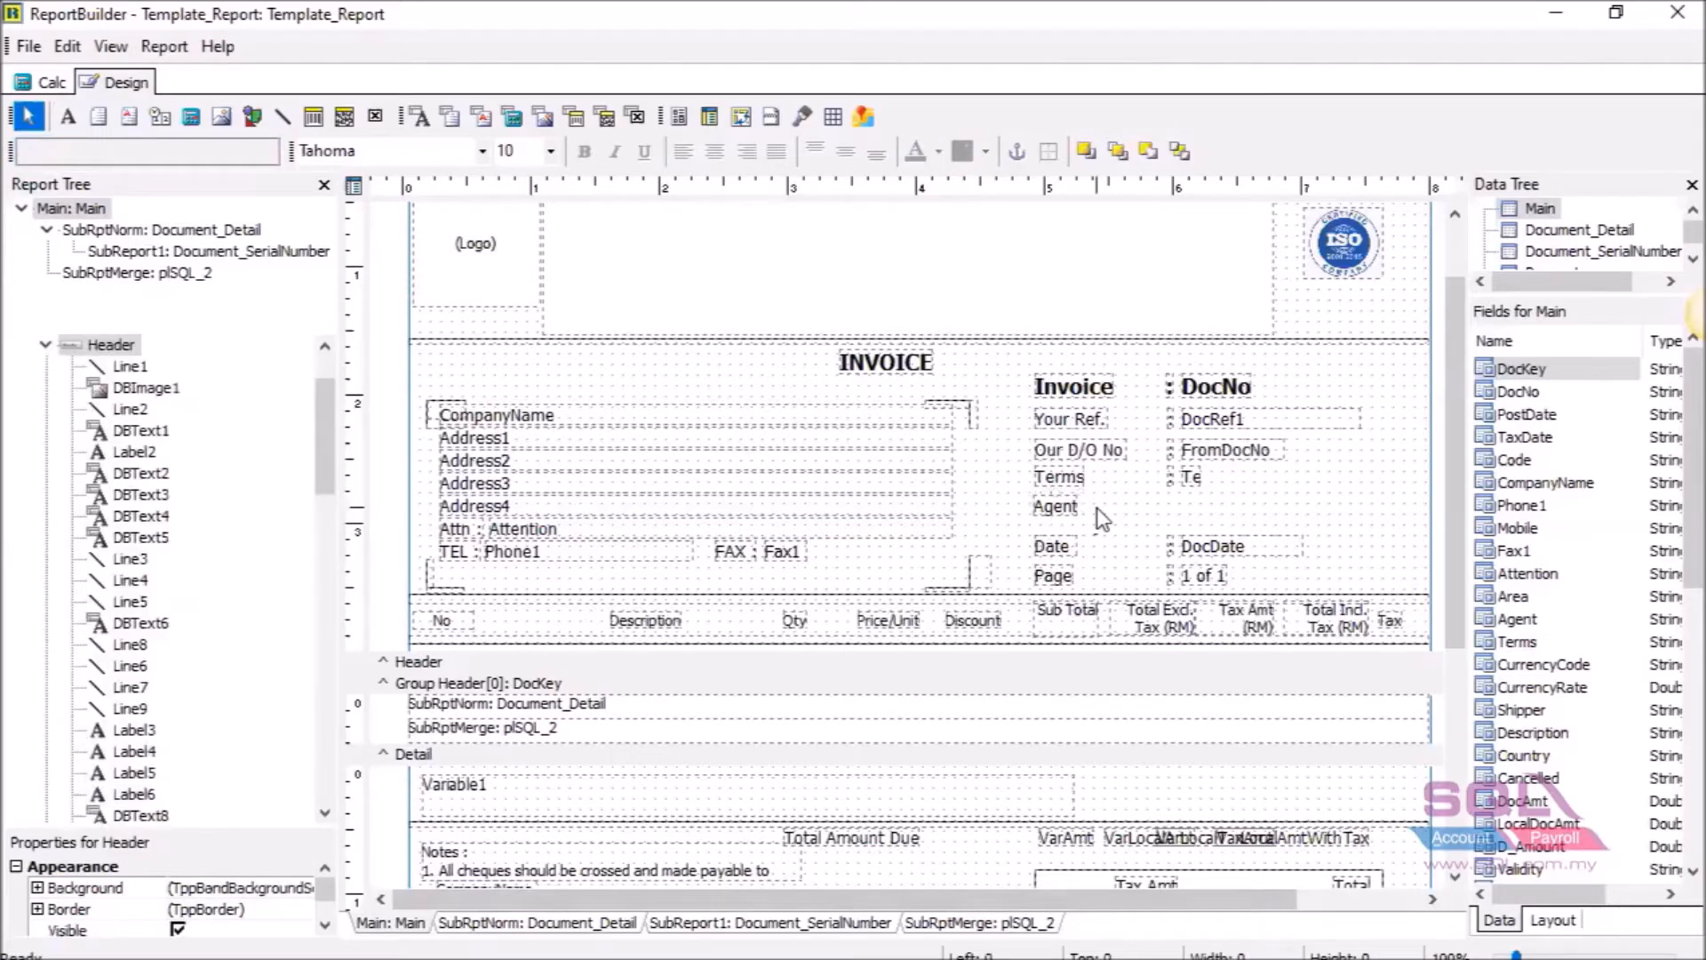
Nudge the Agent label slightly right to align with the Invoice, Your Ref., Our D/O No and Terms captions.
click(1041, 510)
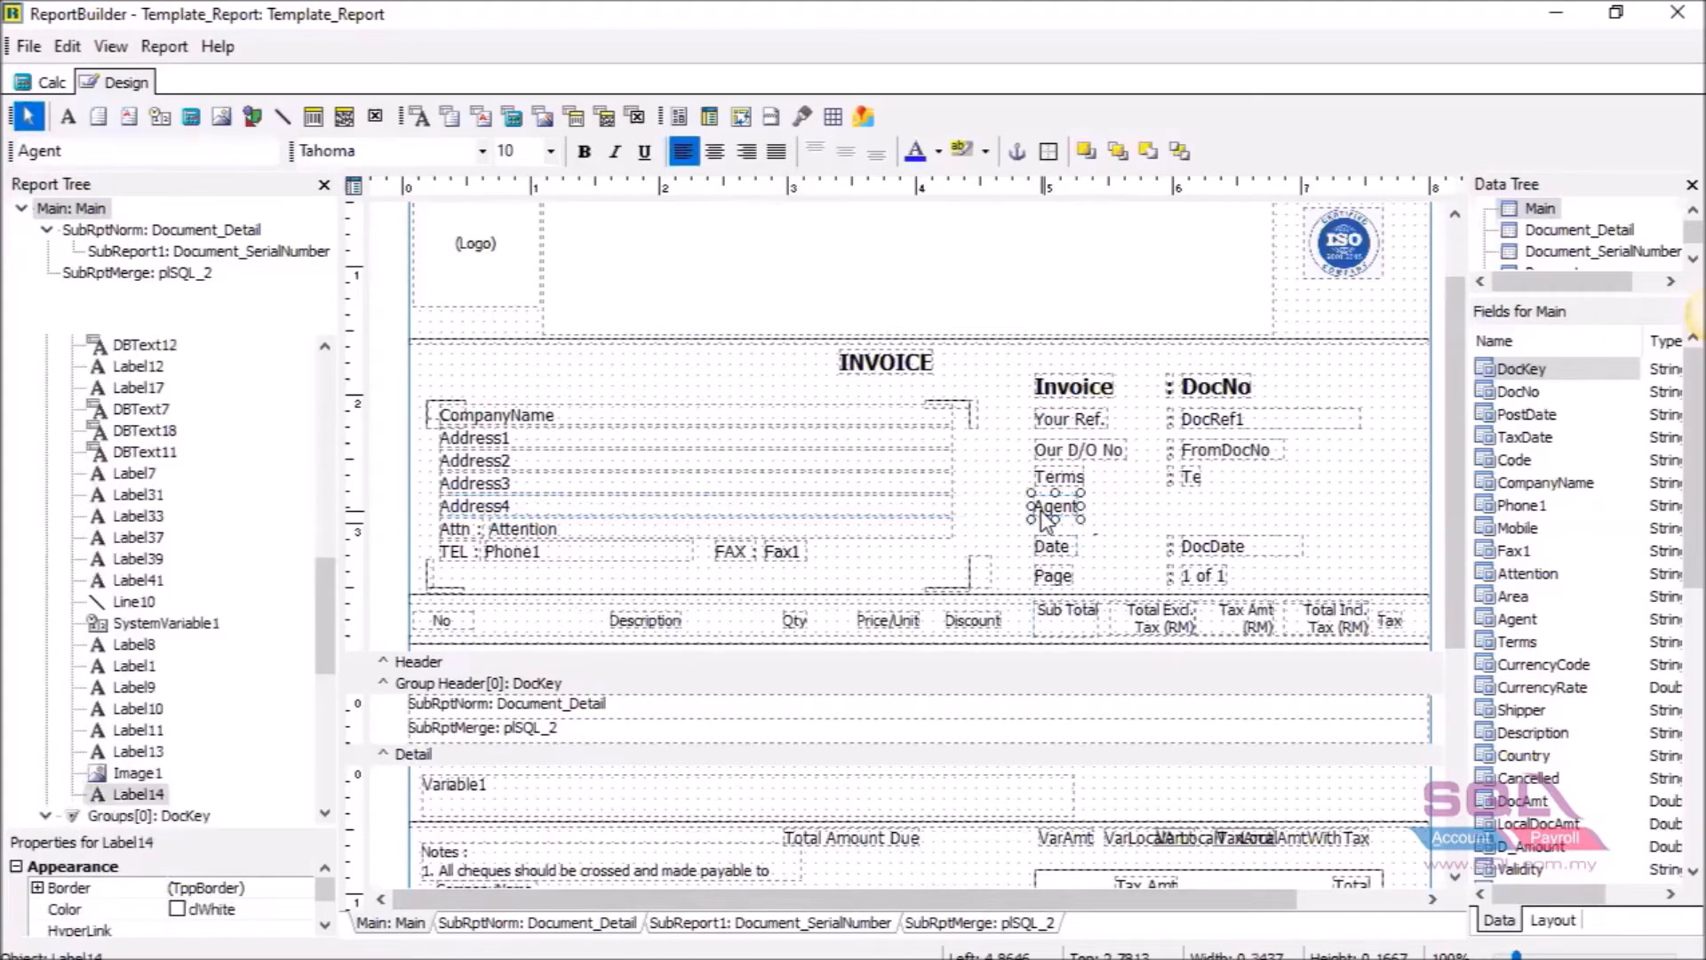
drag(1048, 522, 1049, 522)
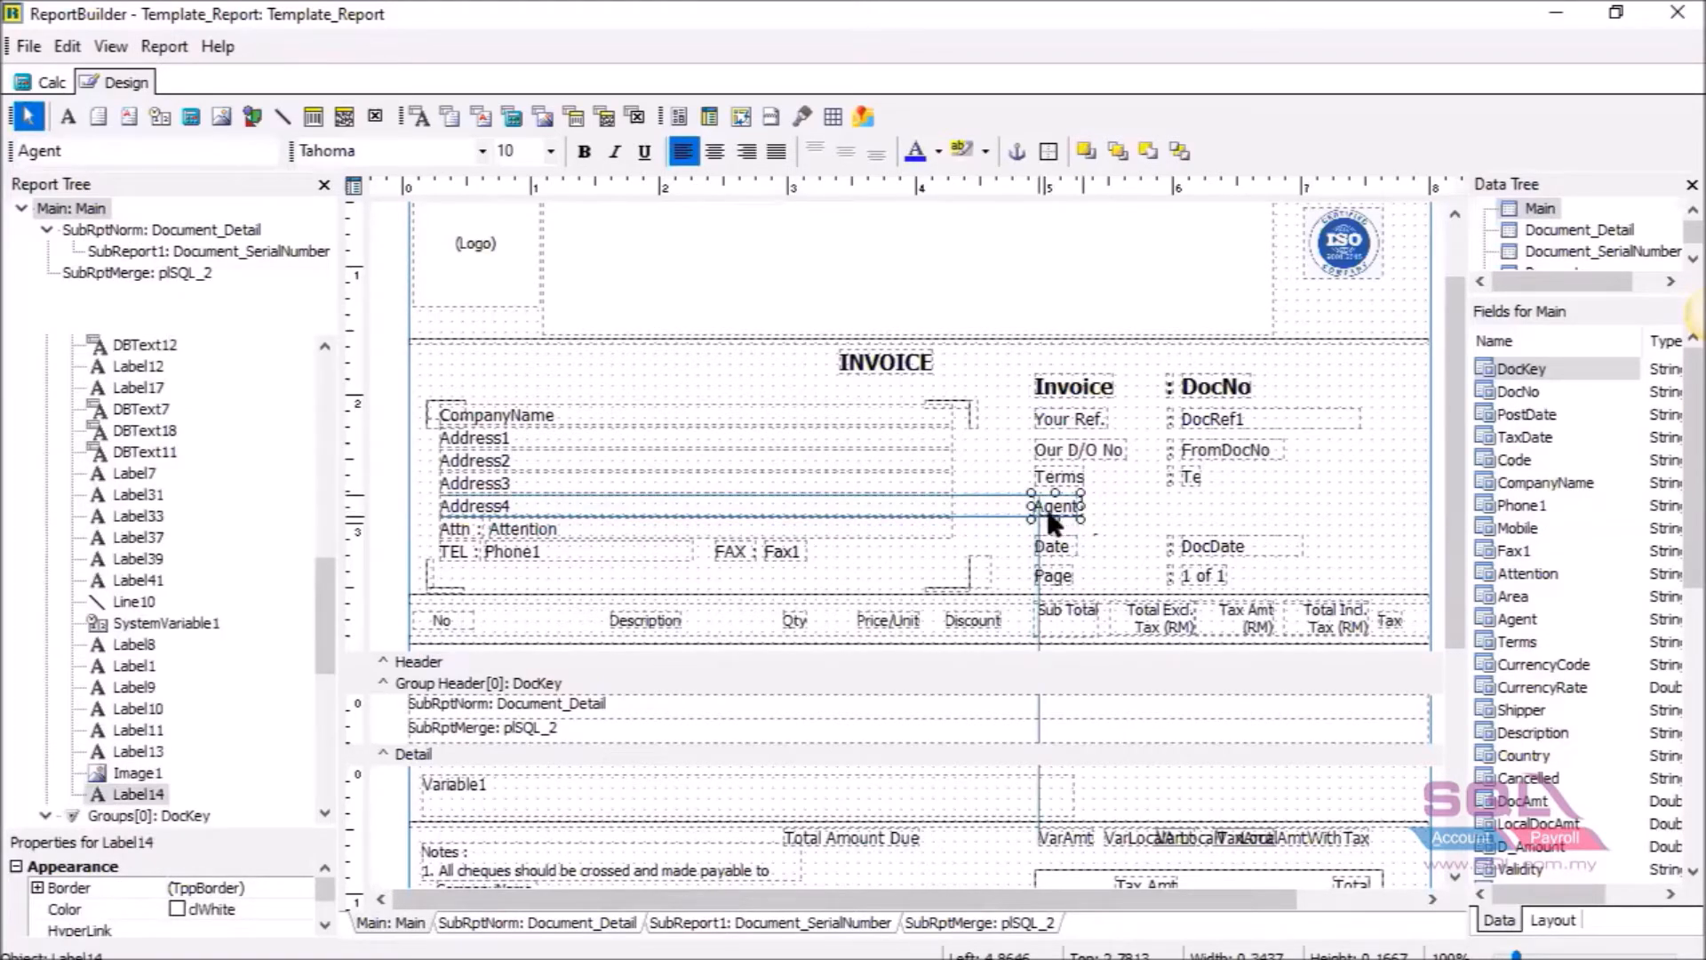
drag(1048, 522, 1052, 526)
drag(1051, 524, 1047, 522)
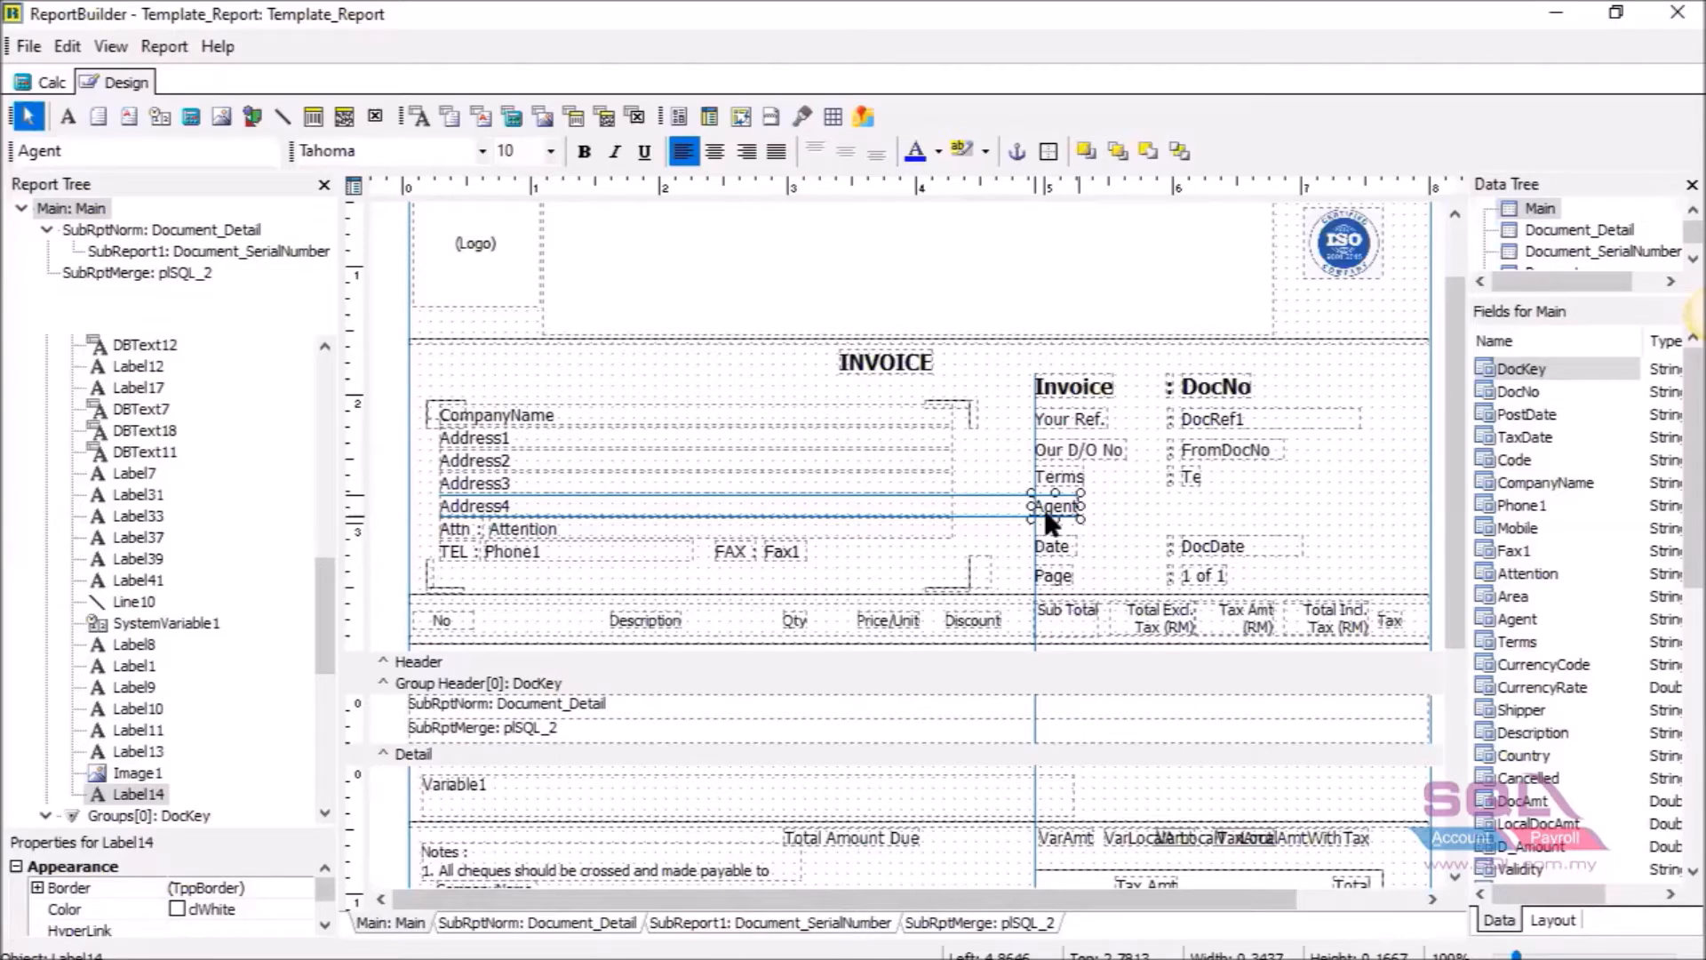
key(ctrl+Right)
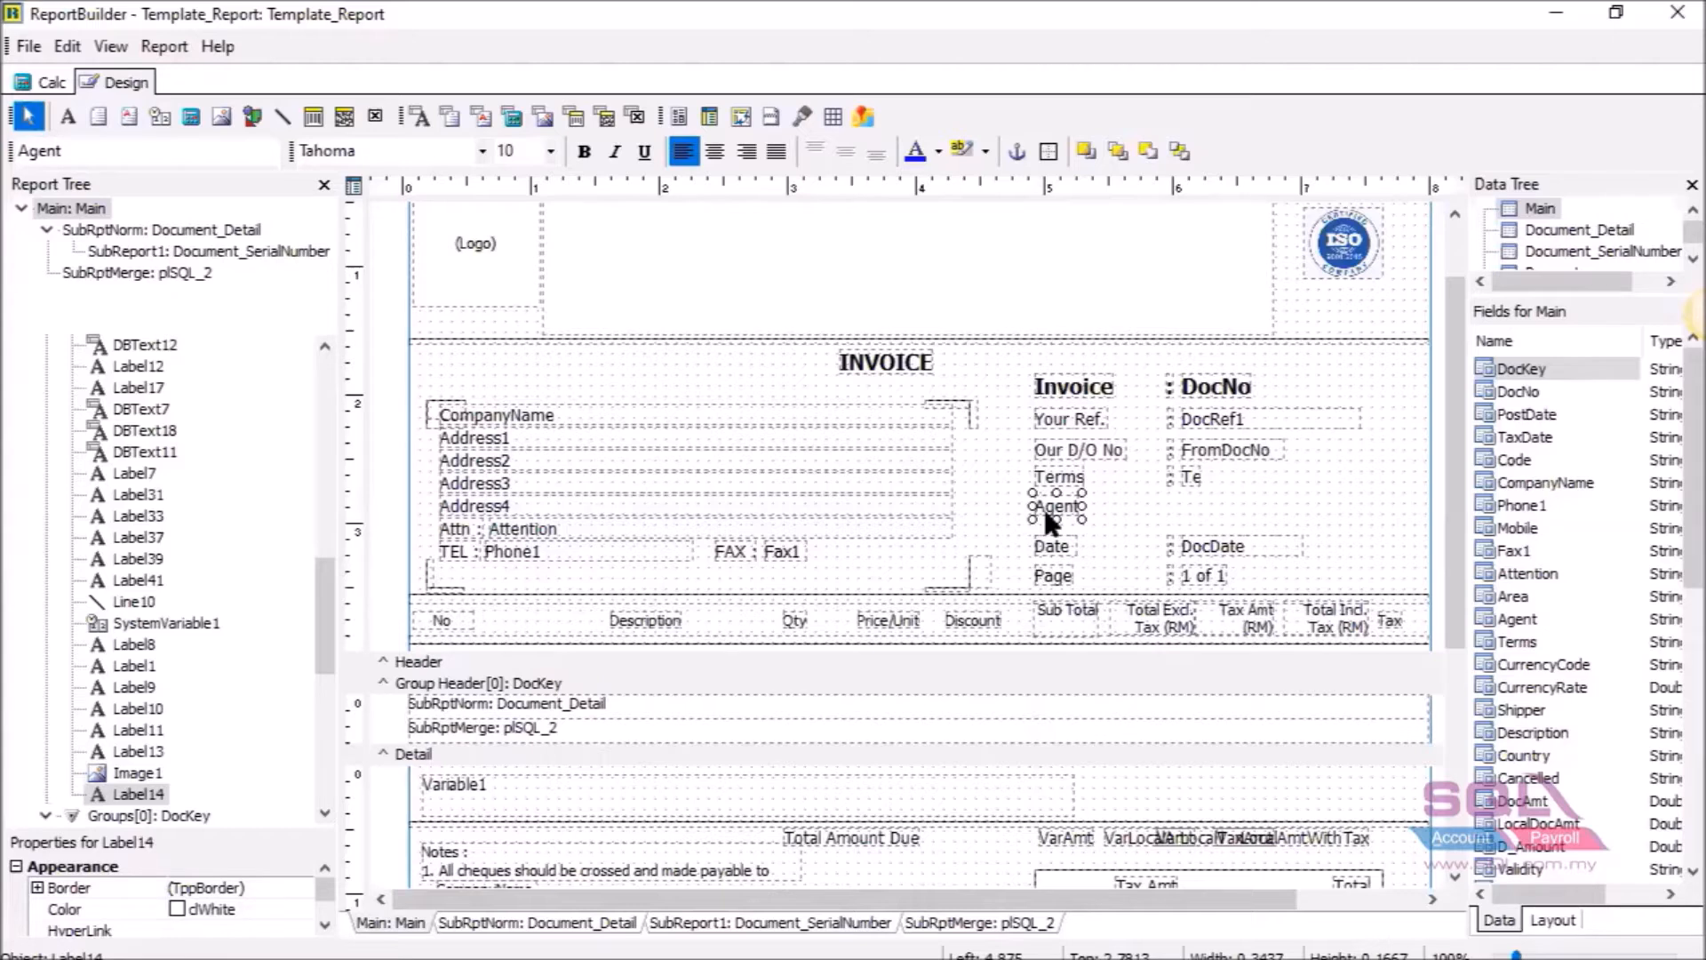
drag(1046, 514, 1047, 514)
Add a ':' label beside the Agent caption, matching the colons of the rows above.
click(71, 122)
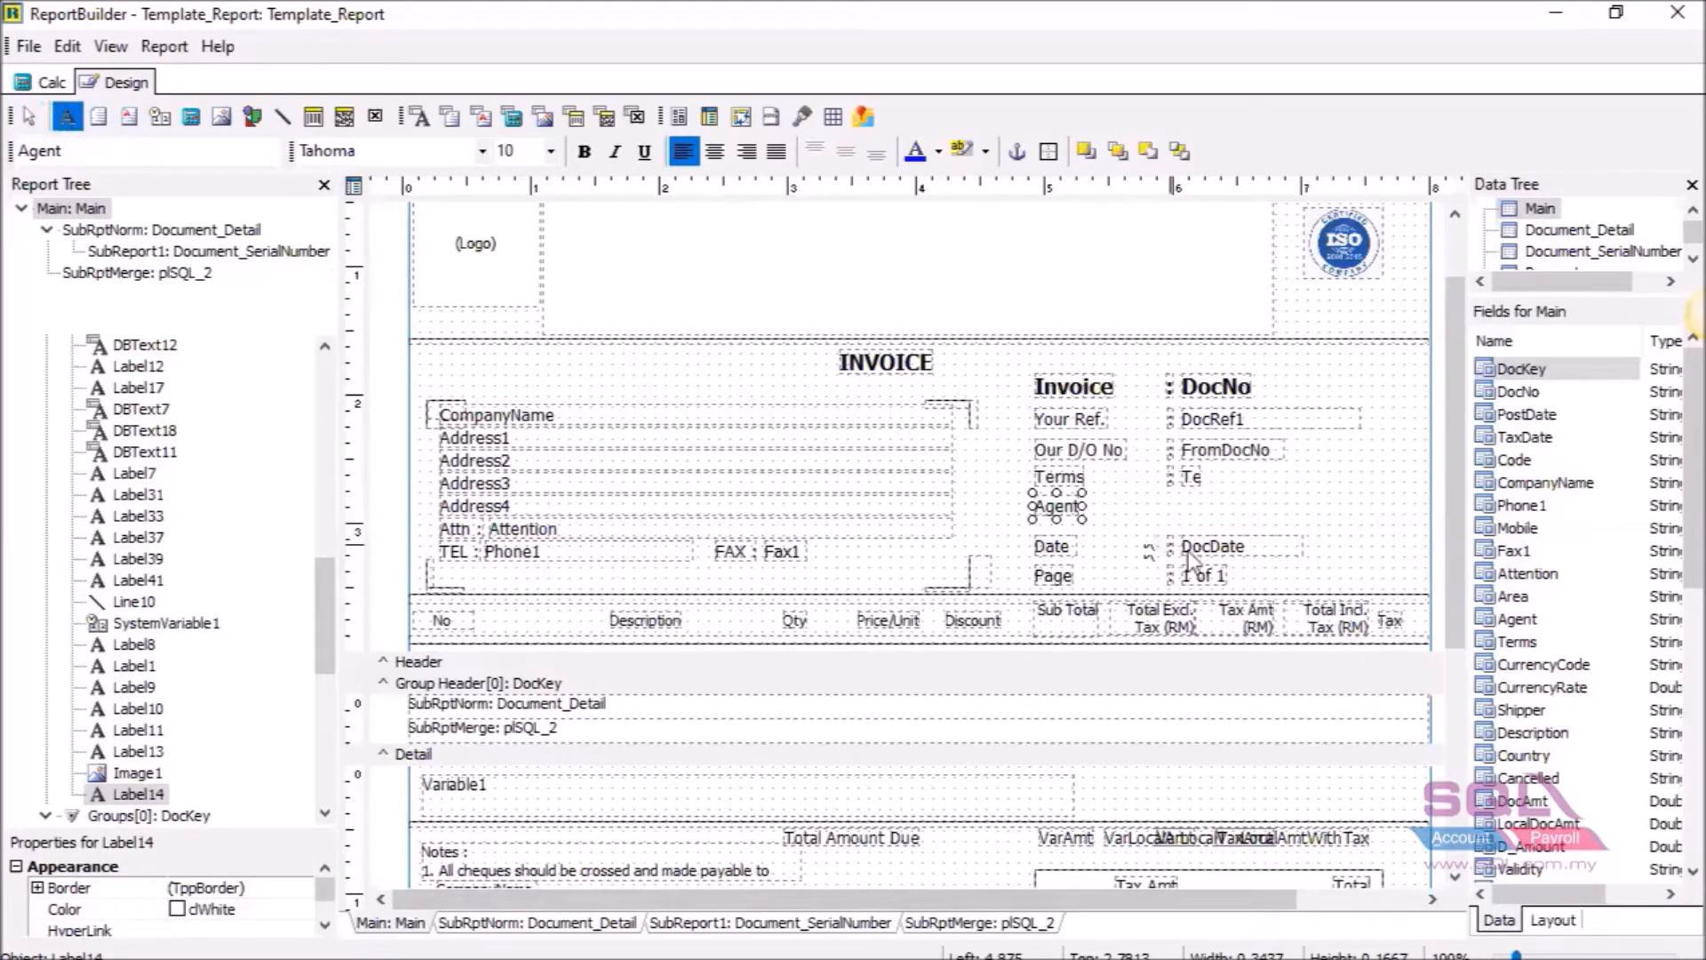
click(1161, 510)
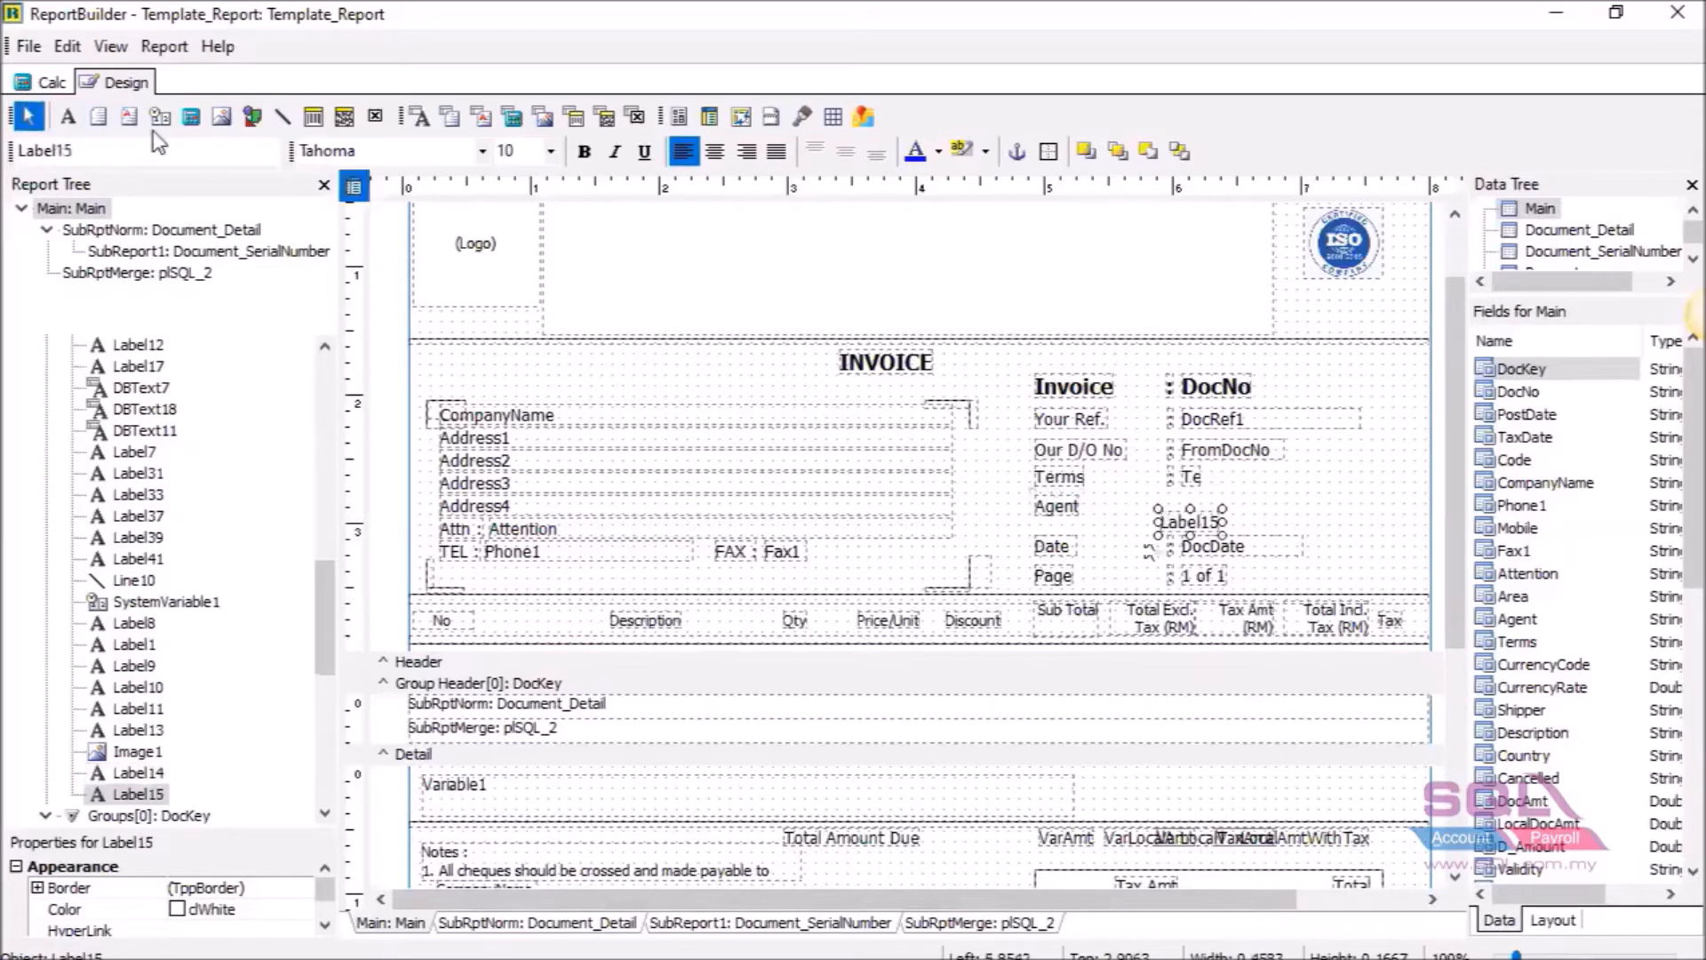
double_click(79, 146)
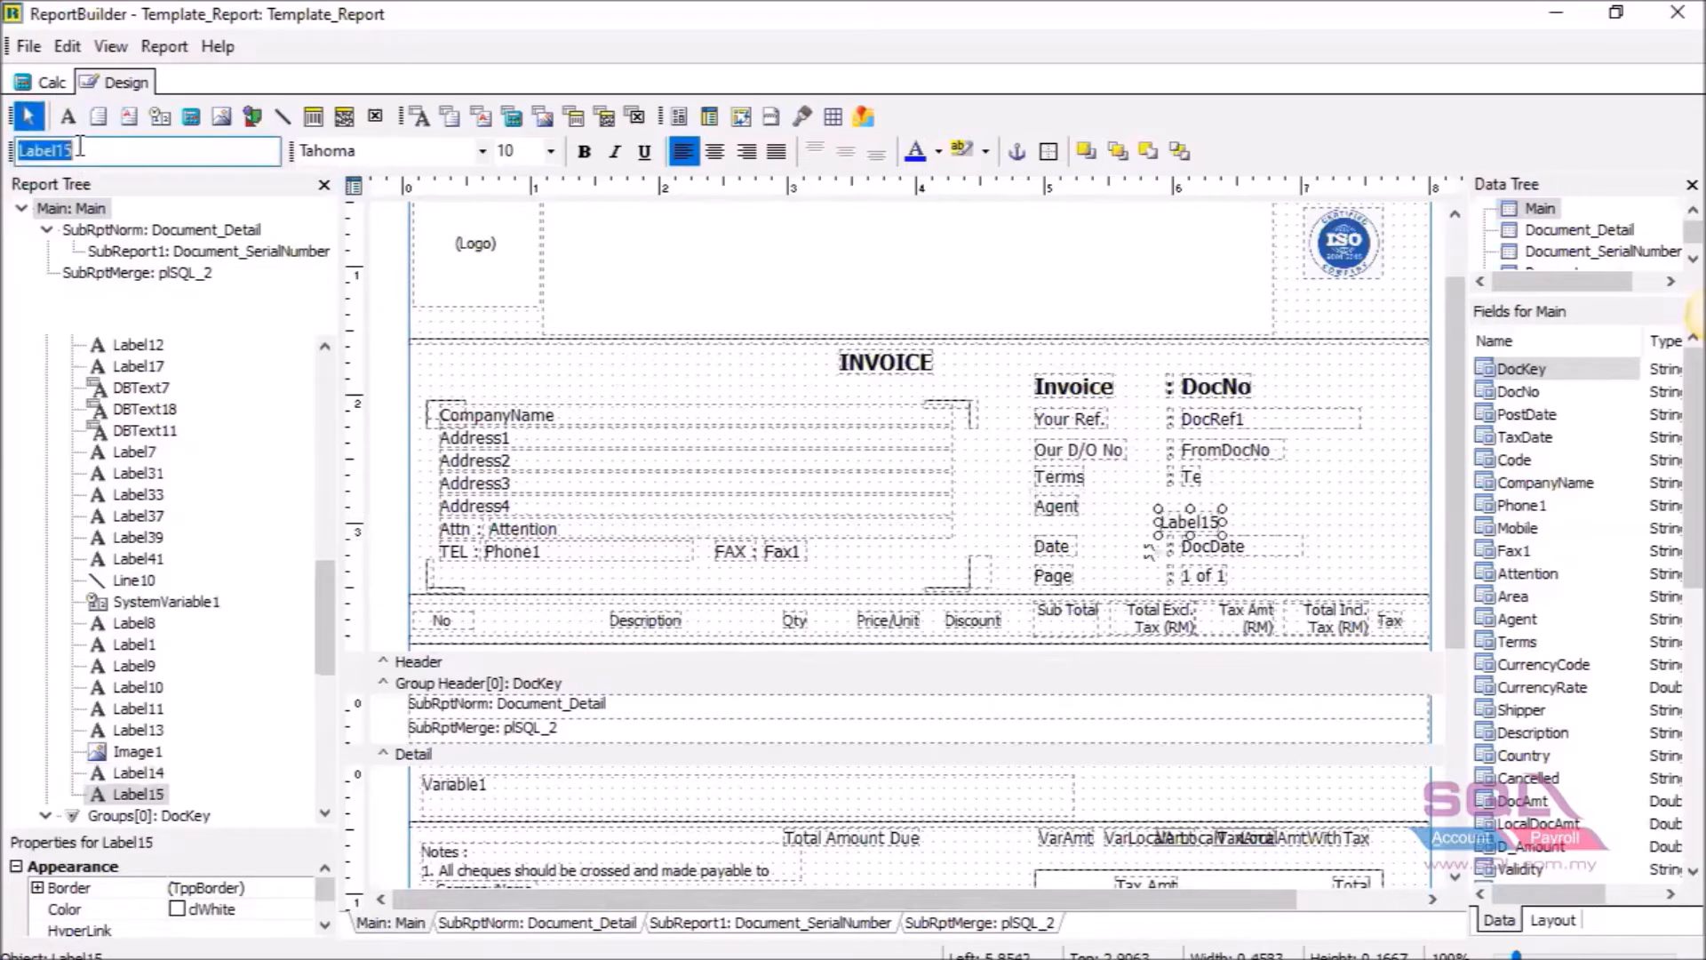
key(BackSpace)
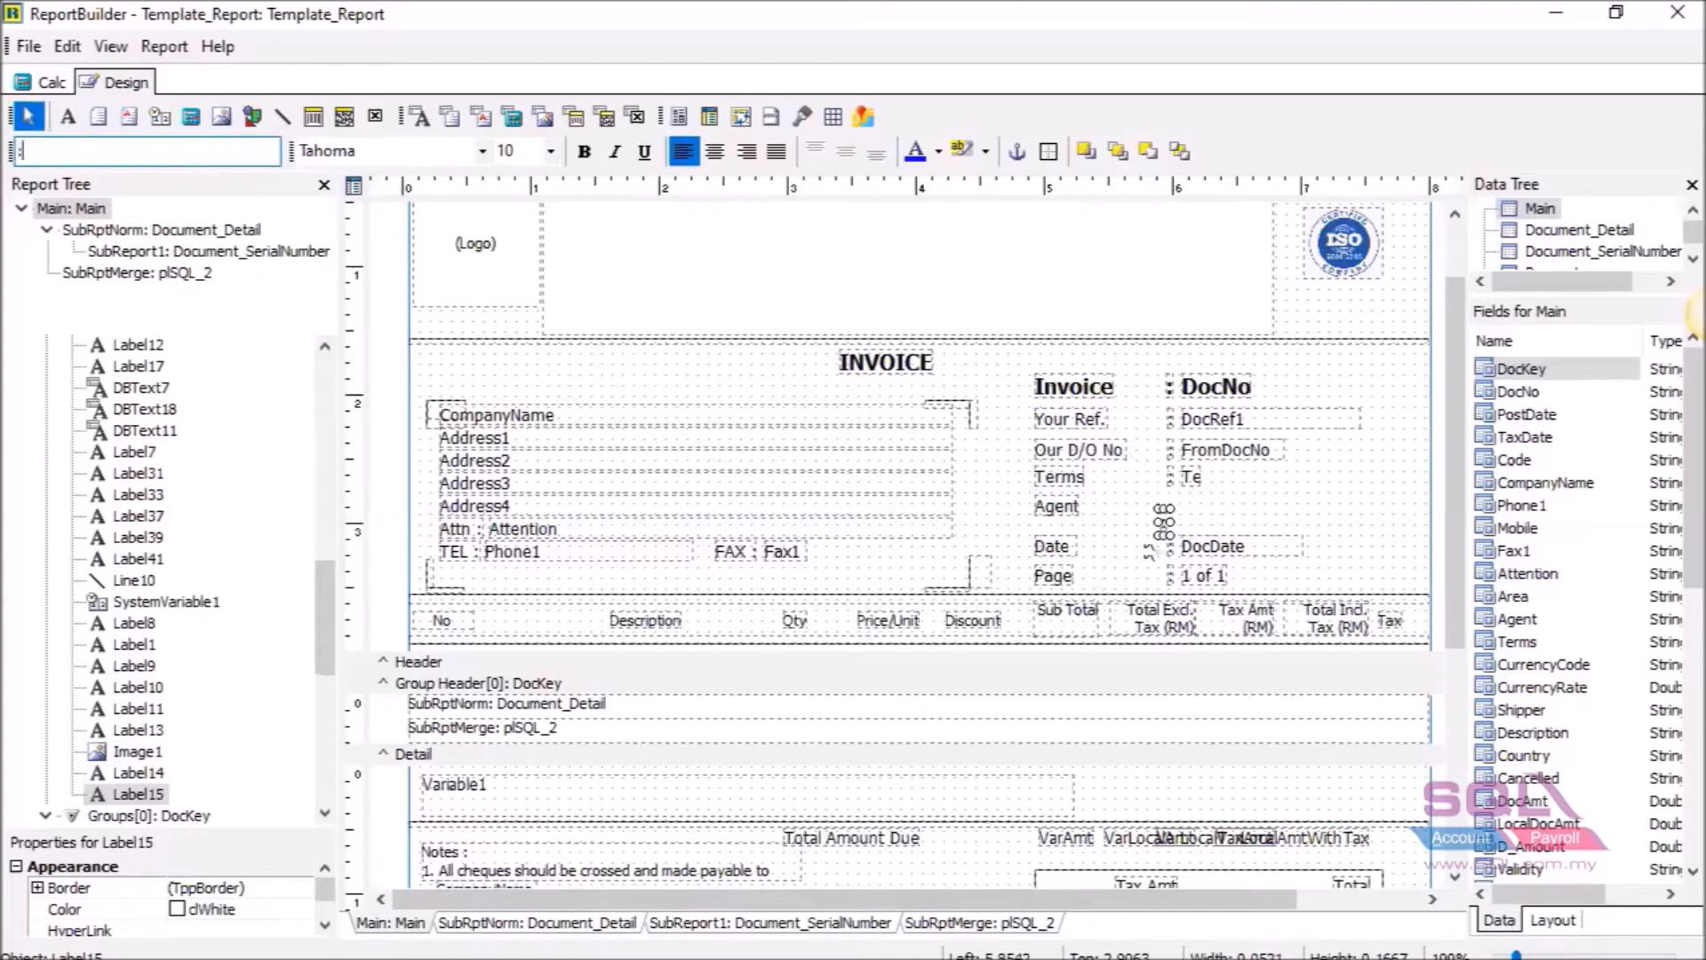
text(:)
click(1193, 511)
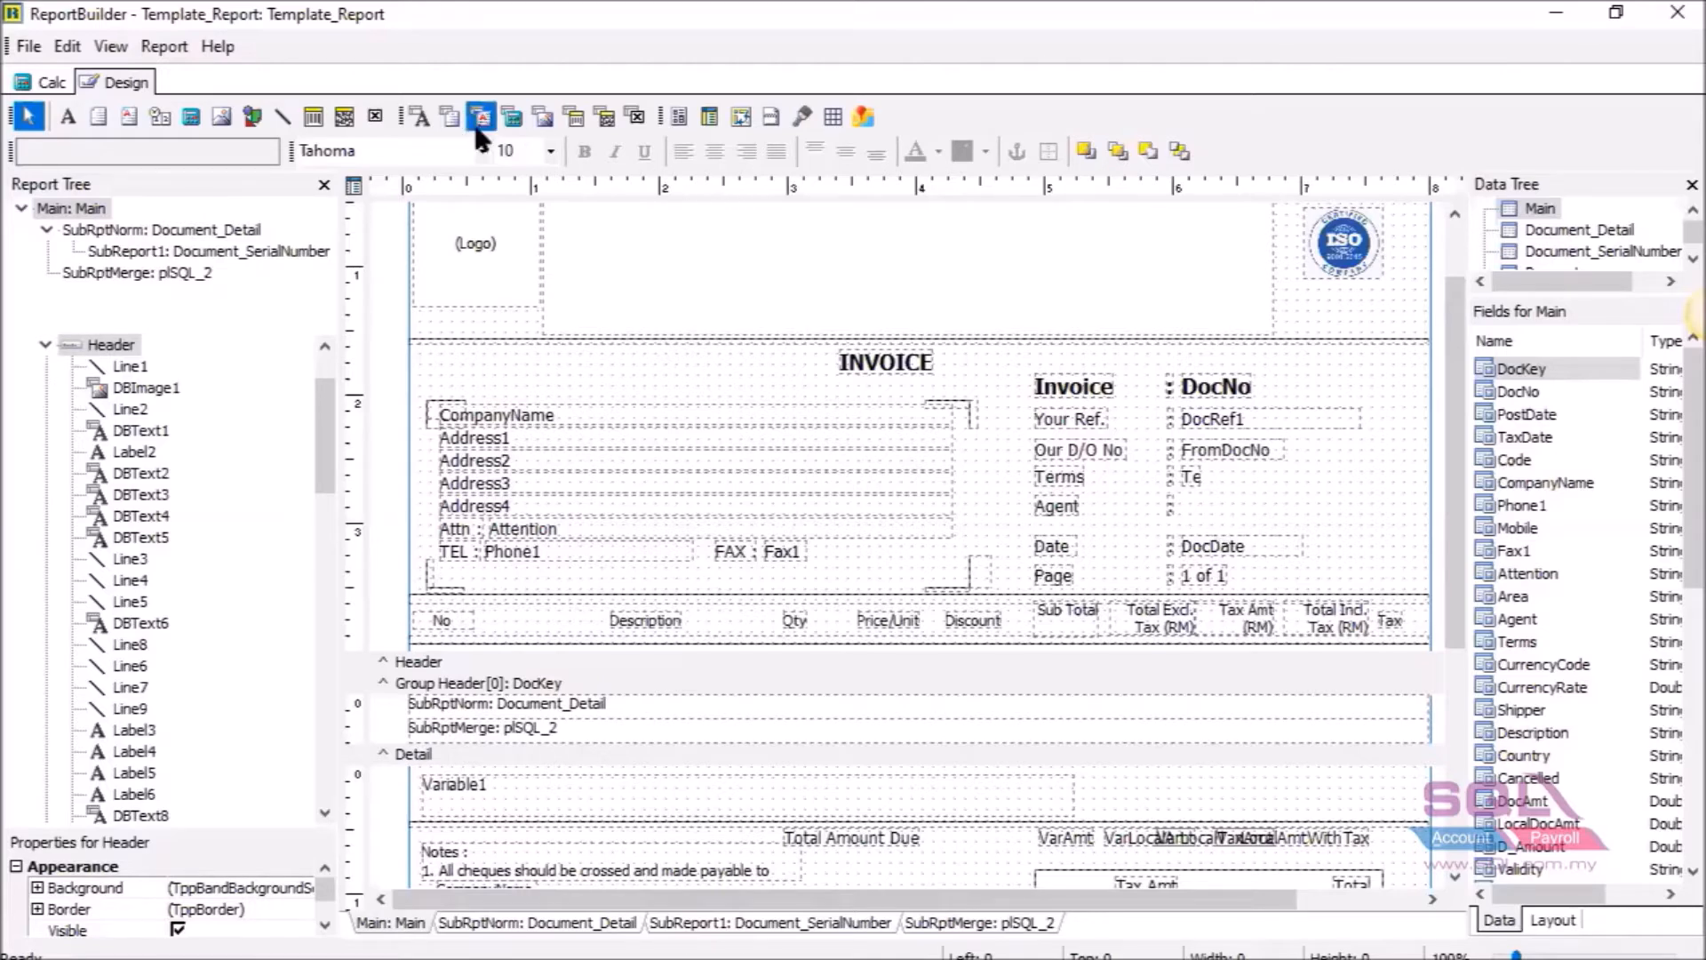
Place a new DBText13 data field on the Agent row, right after the colon.
click(421, 123)
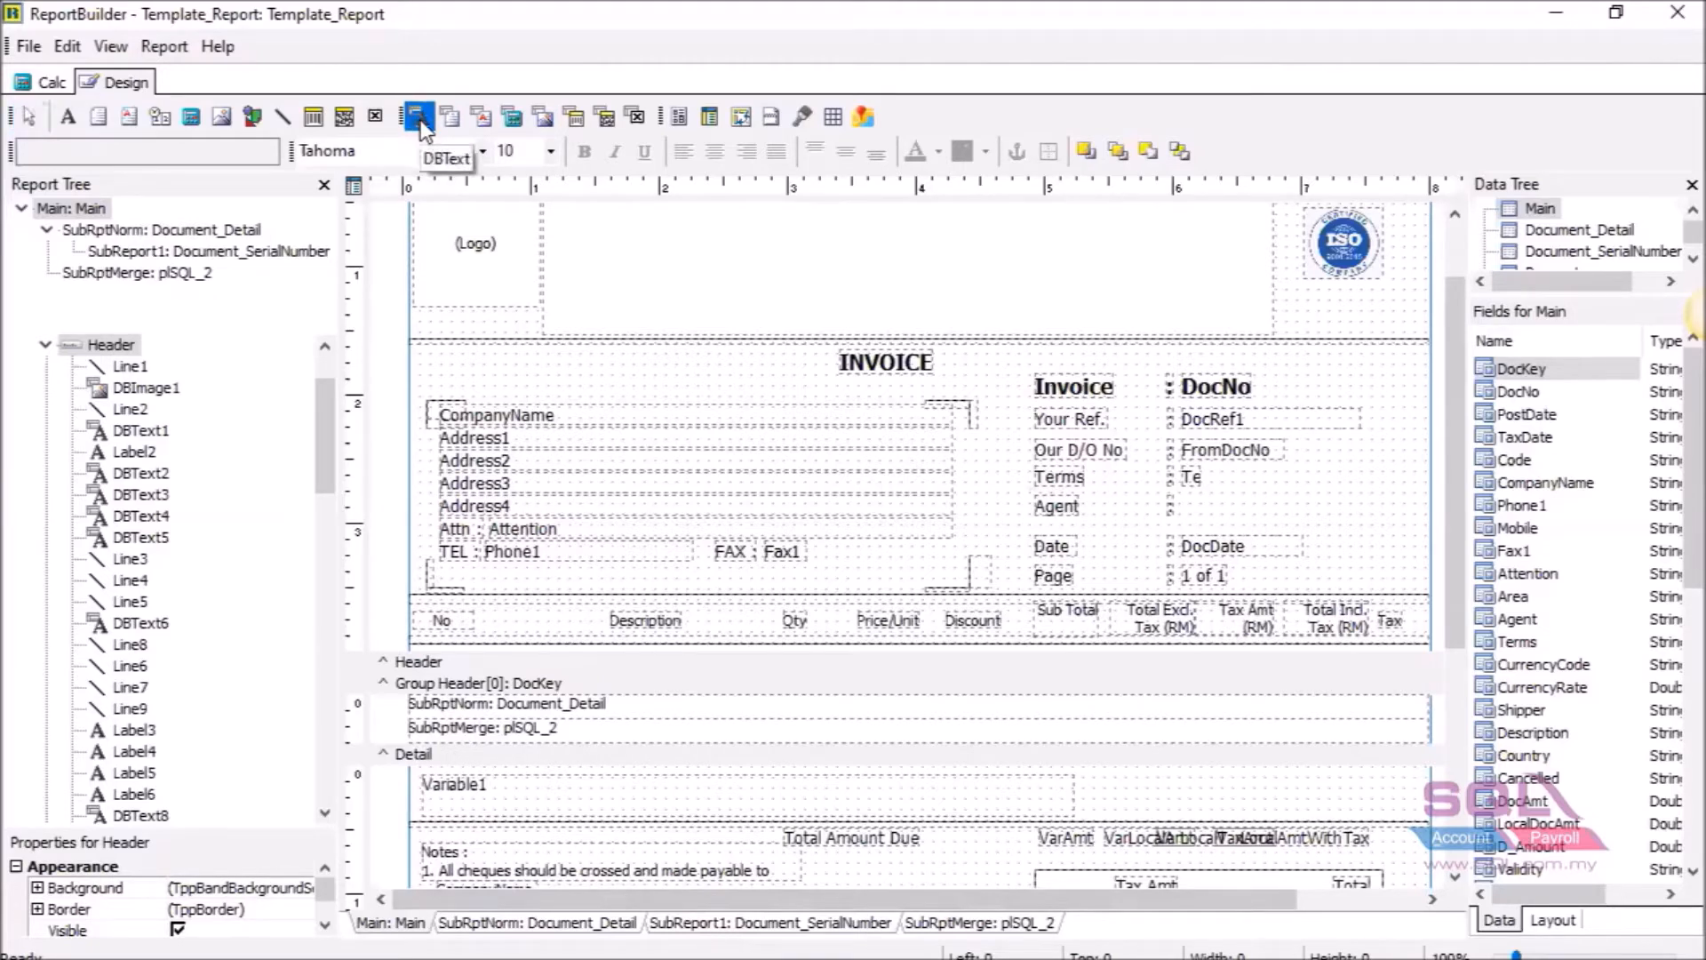
click(1197, 518)
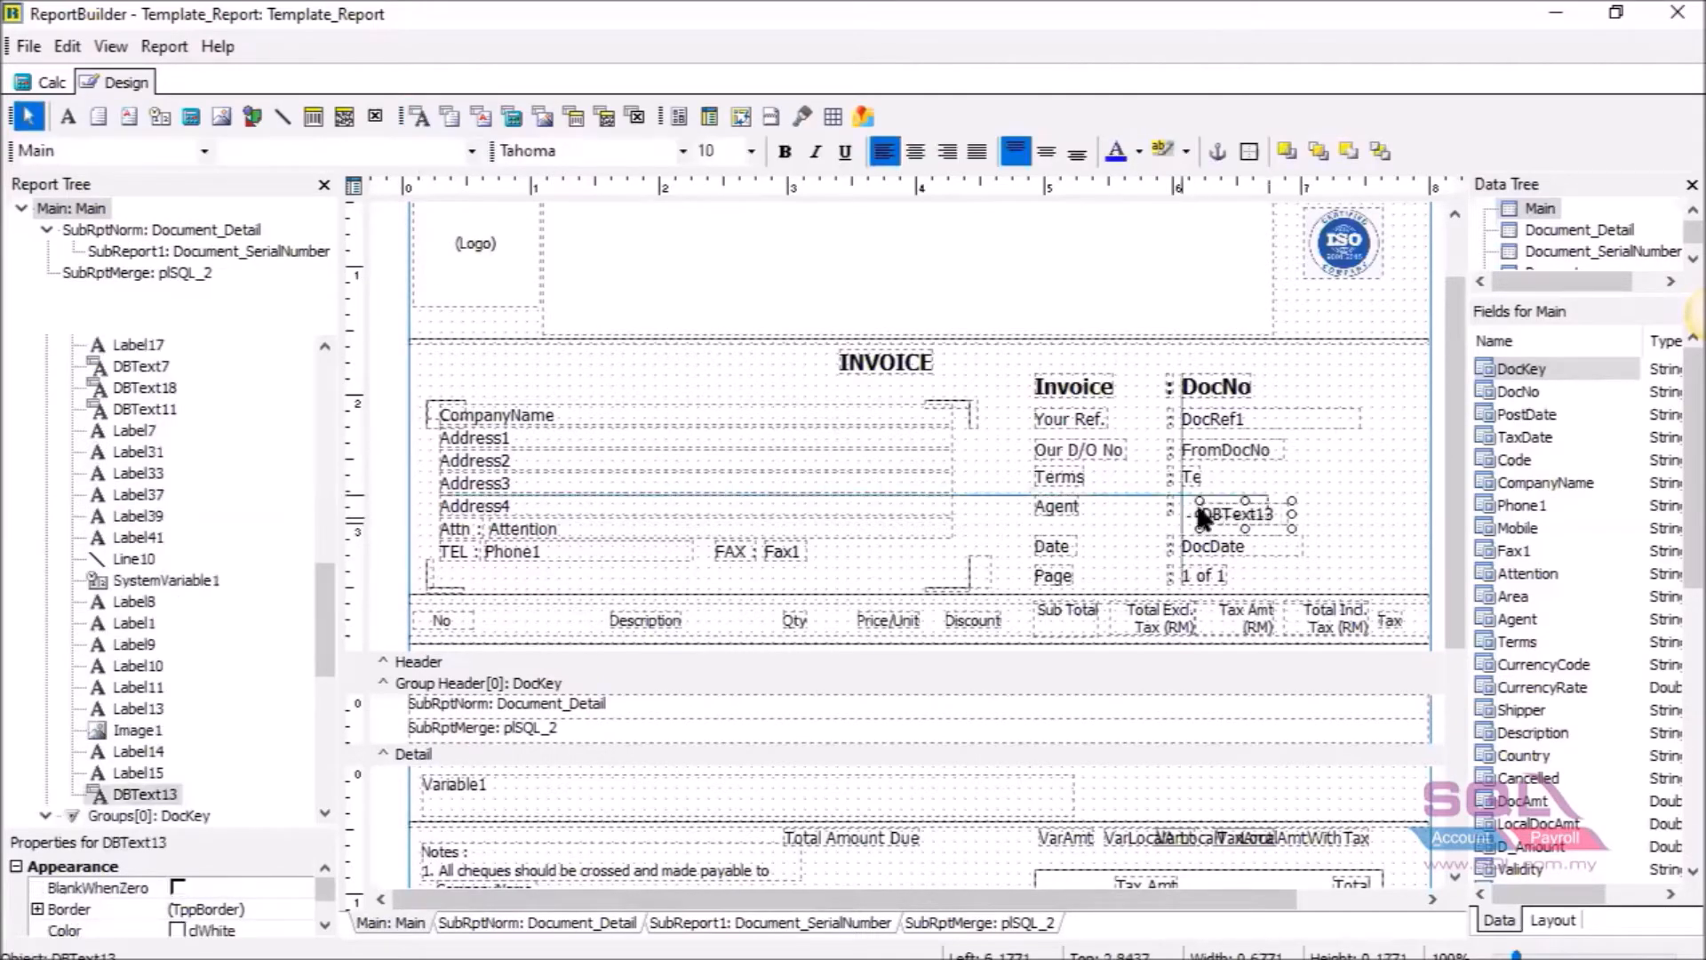
drag(1199, 508, 1198, 507)
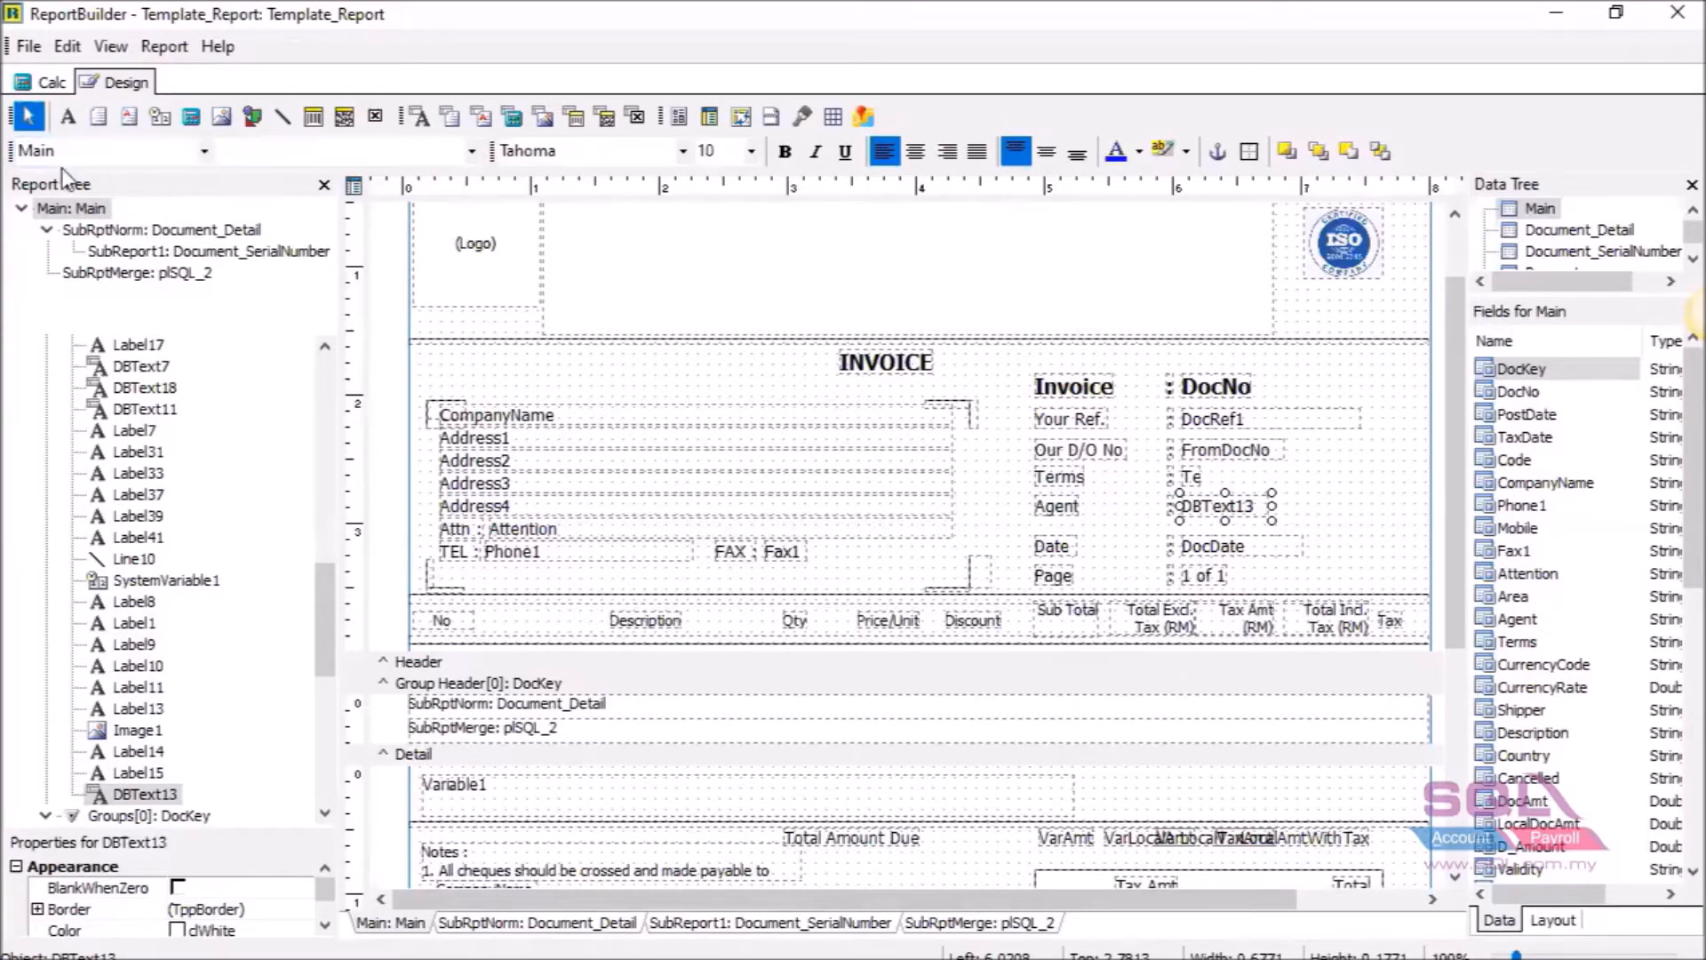
Bind DBText13 to the Agent field of the Main dataset.
click(203, 150)
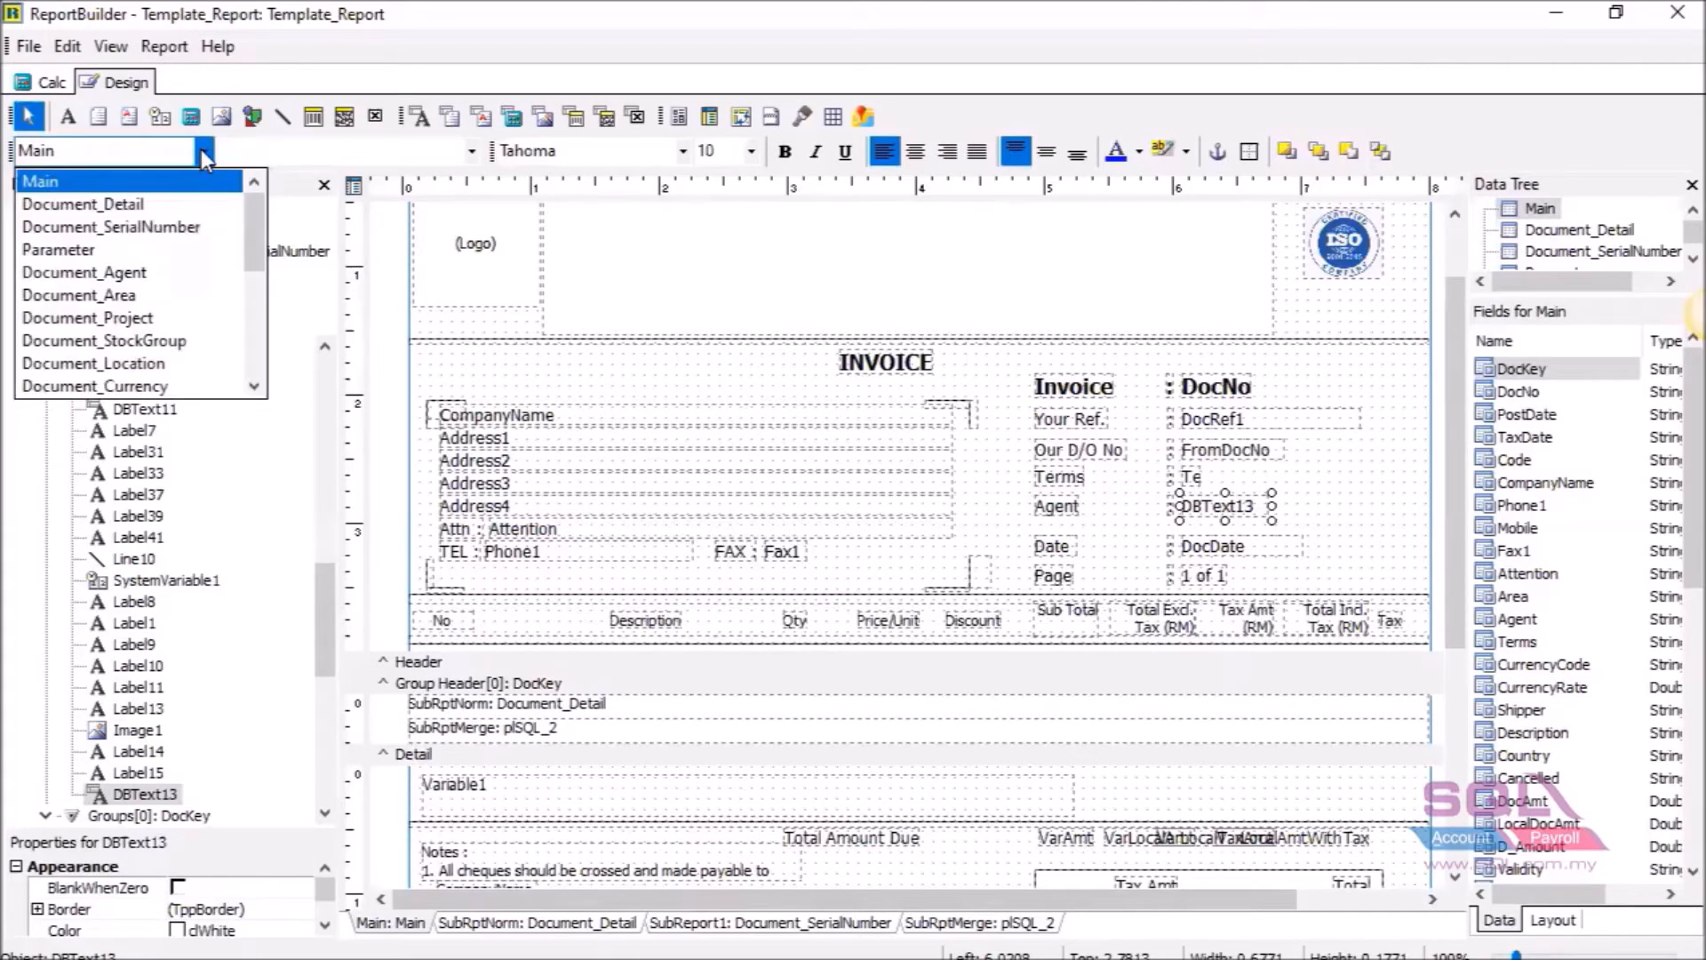
click(314, 159)
click(177, 149)
click(271, 156)
click(170, 156)
click(224, 157)
click(206, 152)
click(229, 154)
click(173, 152)
click(164, 152)
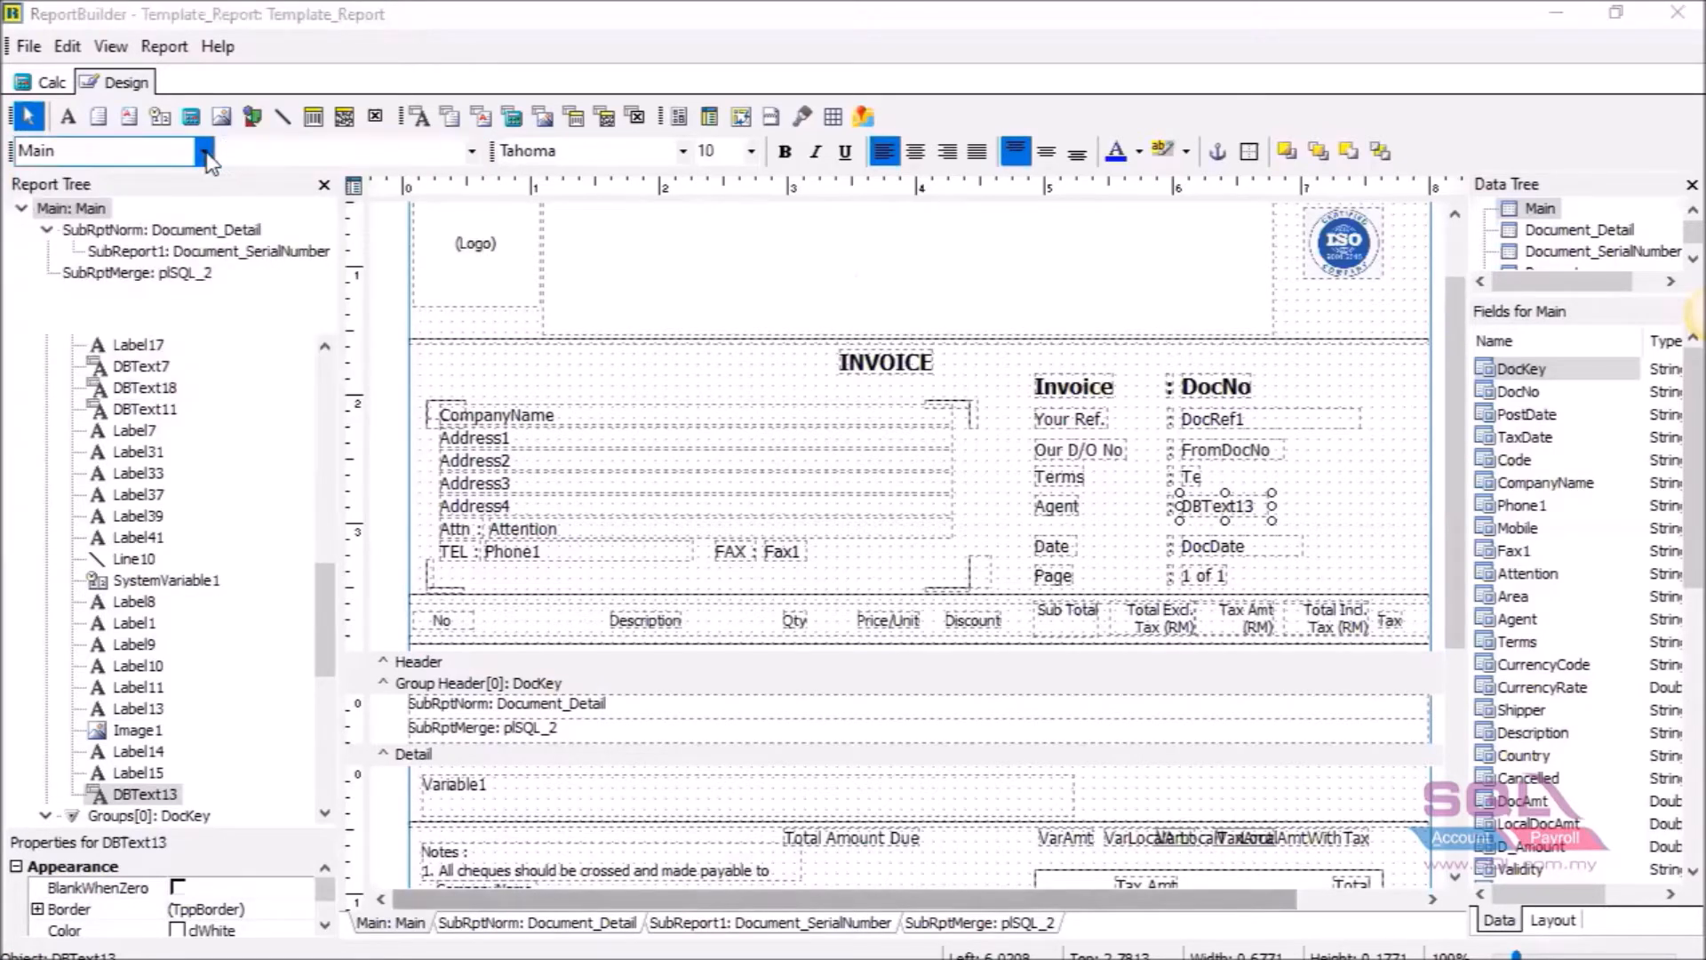
click(206, 152)
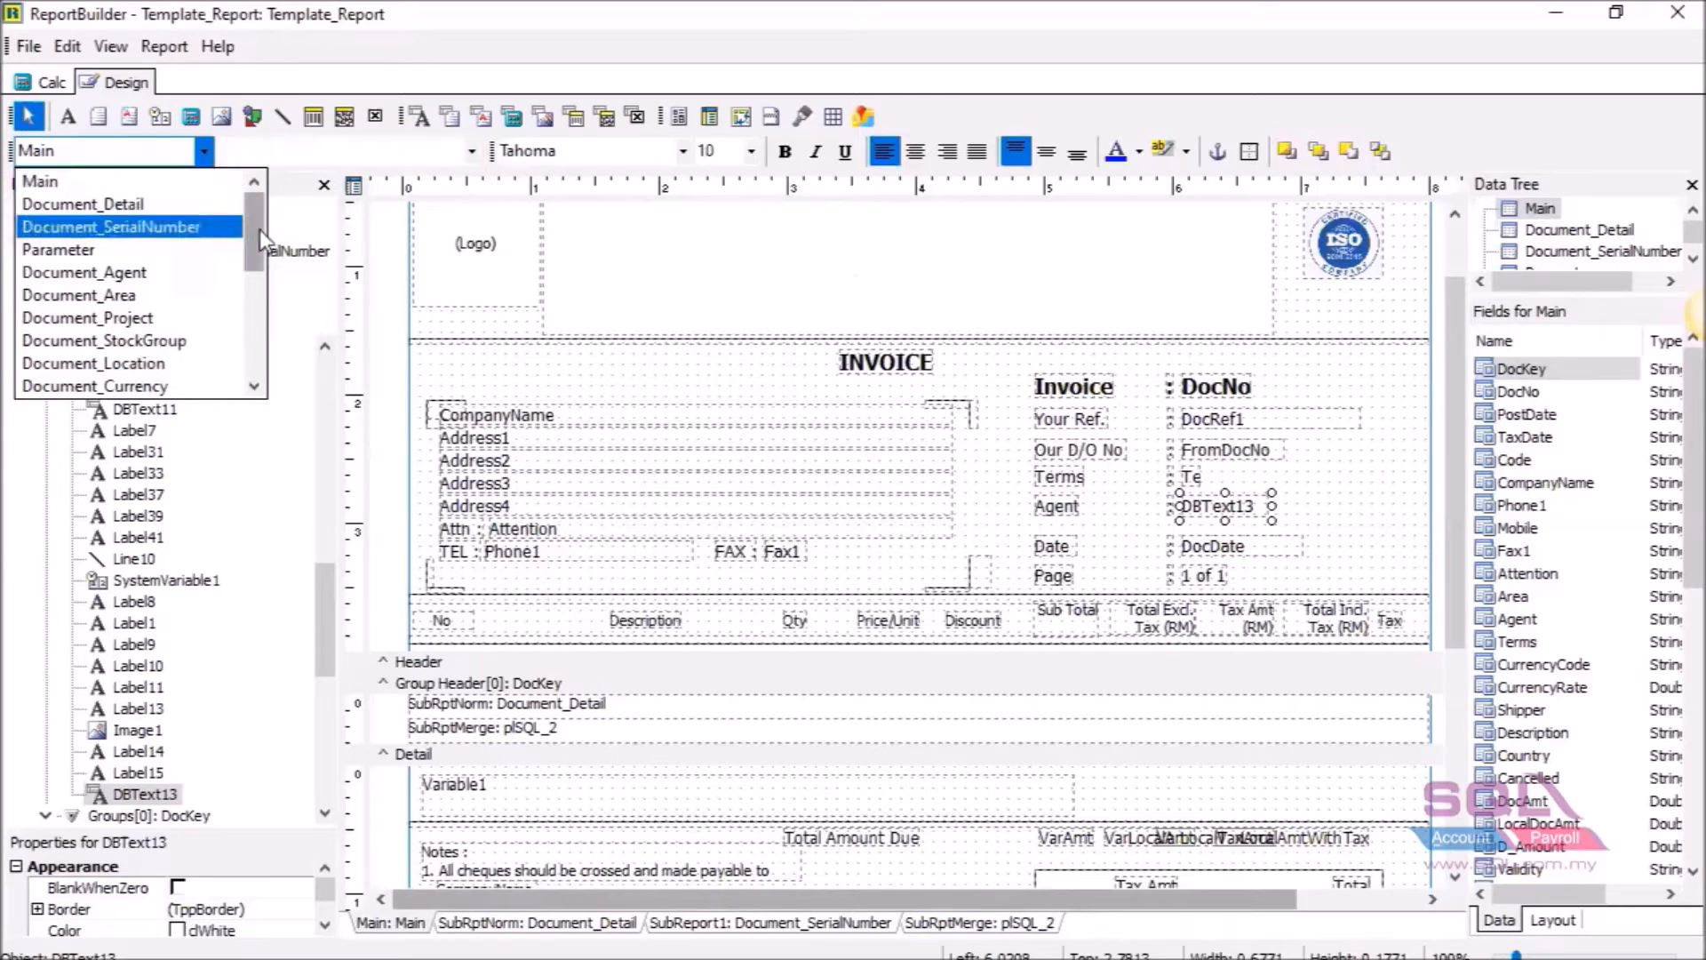
mouse_move(260, 230)
mouse_down()
mouse_move(256, 323)
mouse_move(260, 227)
mouse_up()
click(178, 189)
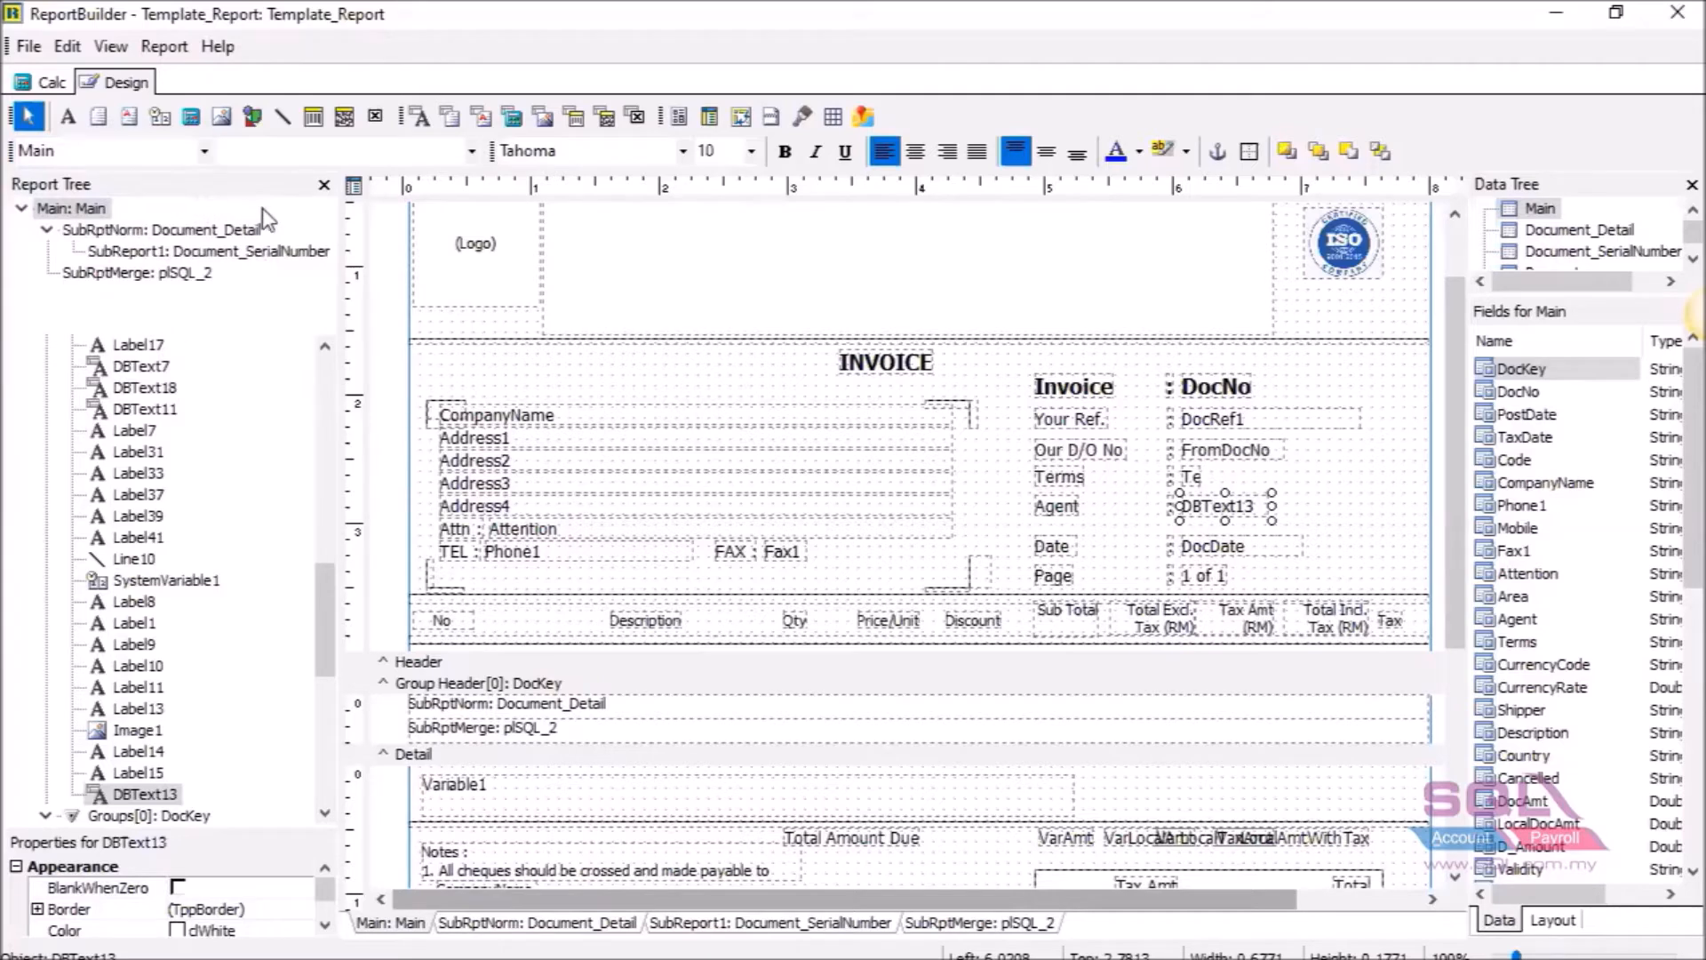
click(472, 151)
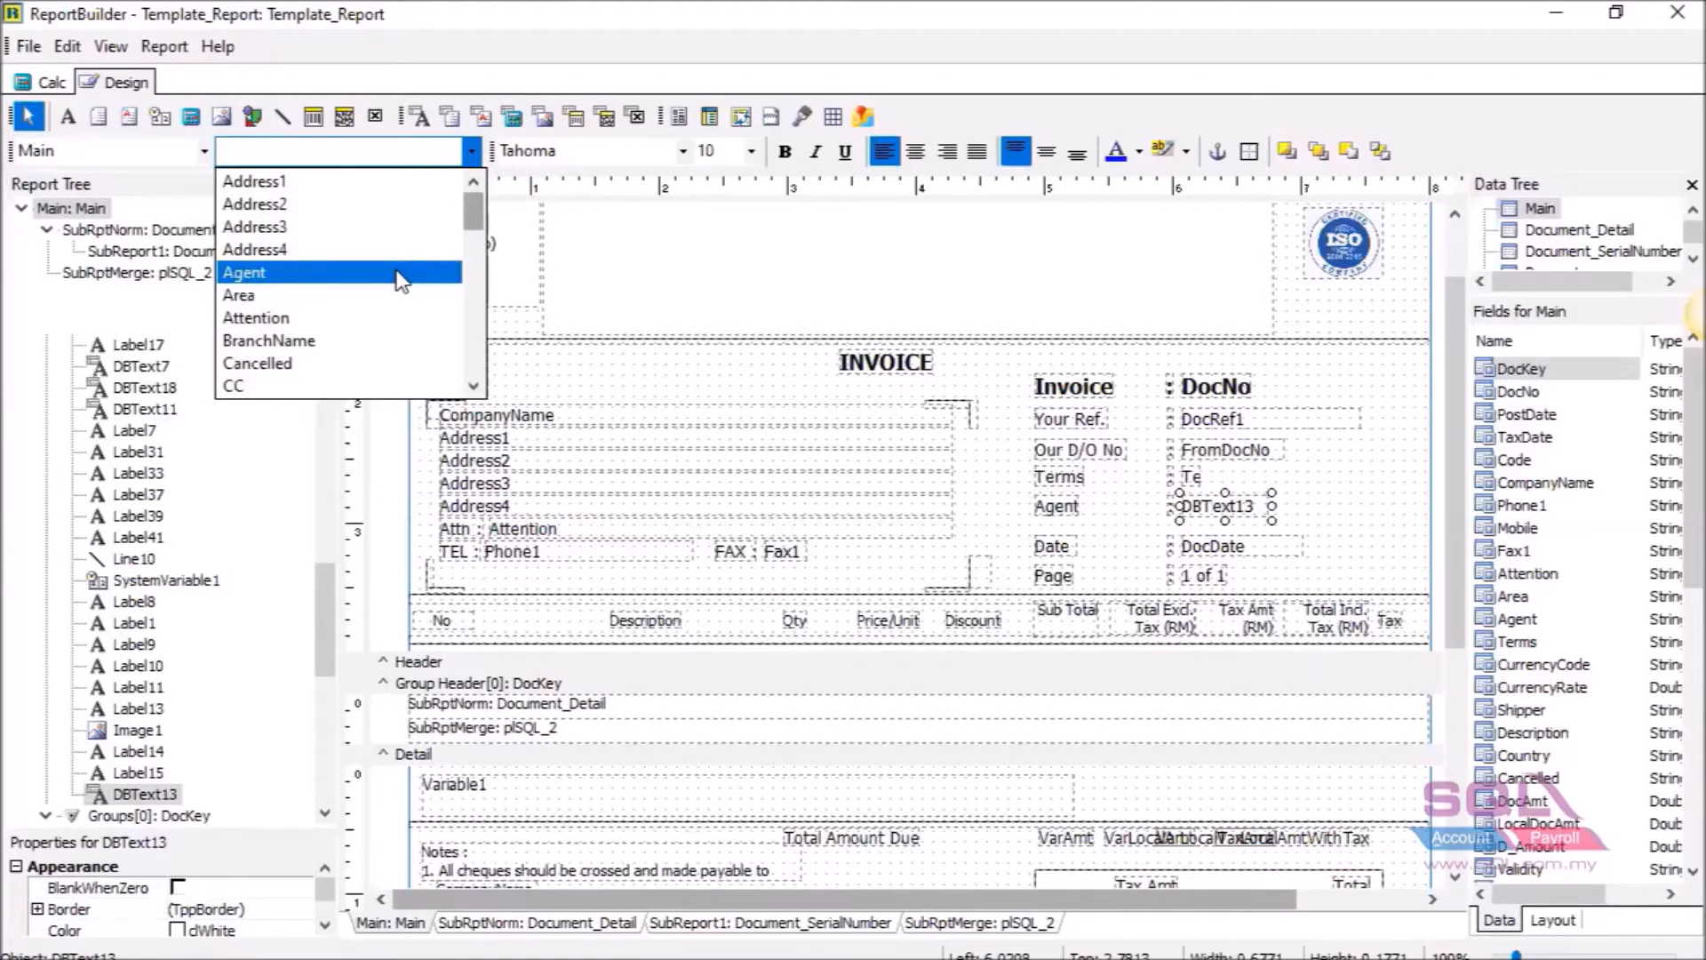
click(297, 272)
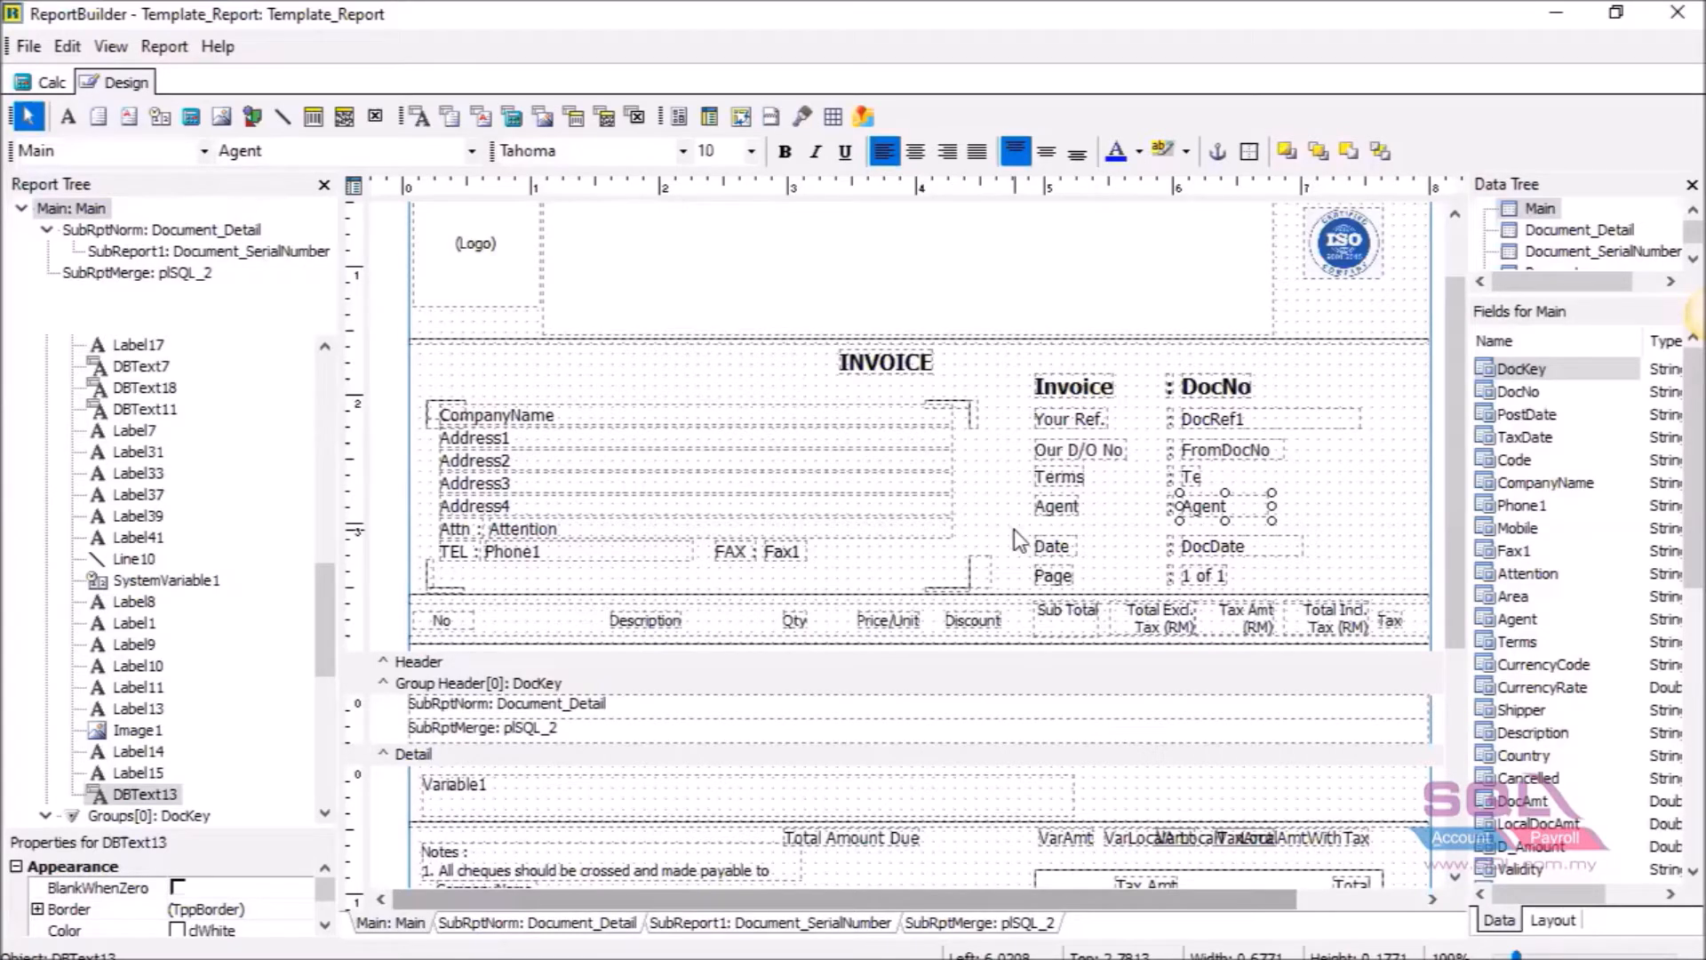
key(alt+Tab)
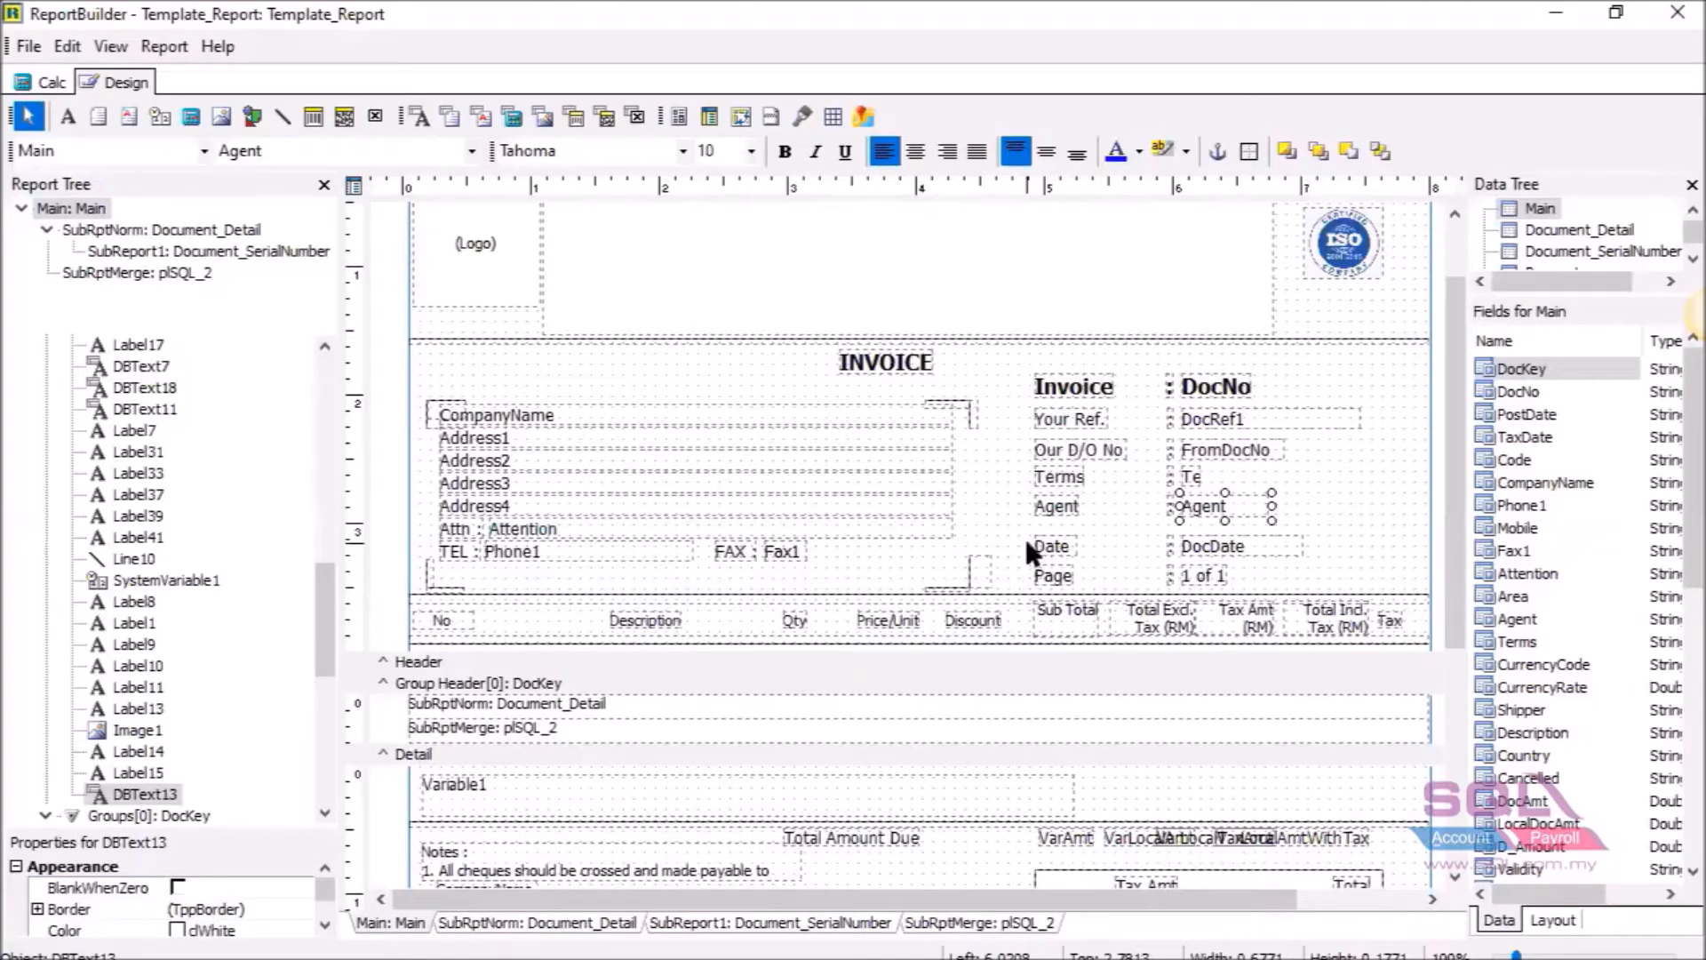
Move the Date, DocDate and Page objects up slightly to close the gap below Agent.
drag(1026, 535, 1214, 546)
click(1214, 548)
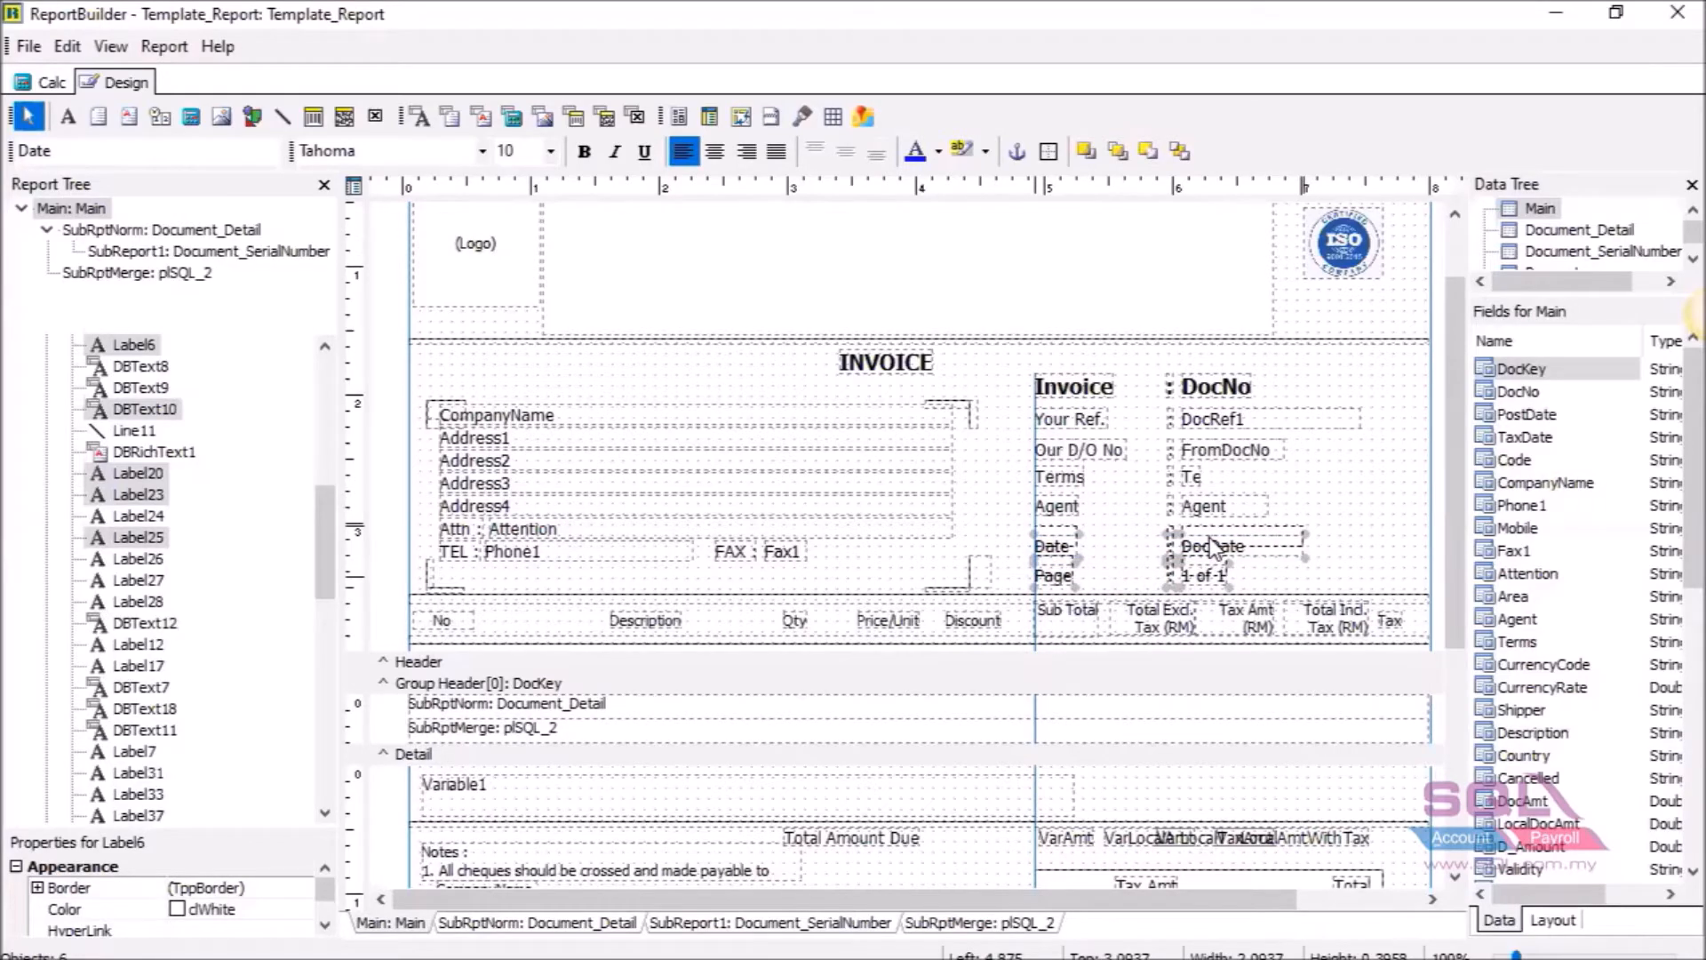
drag(1214, 546, 1214, 537)
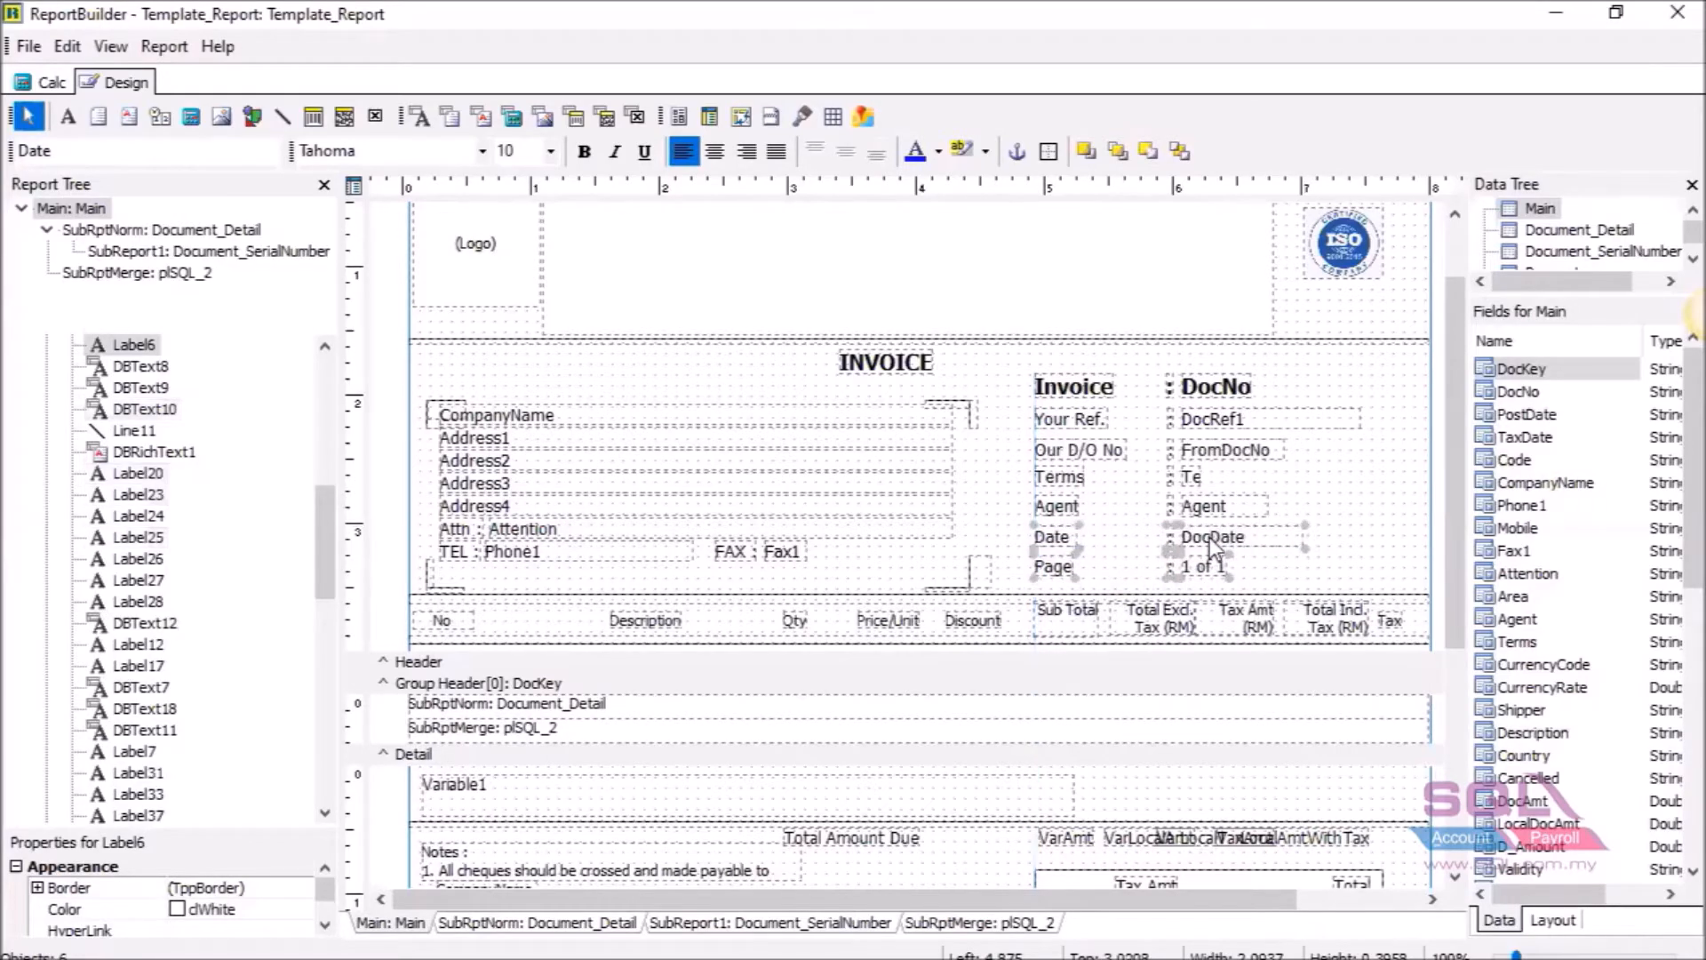
click(1326, 530)
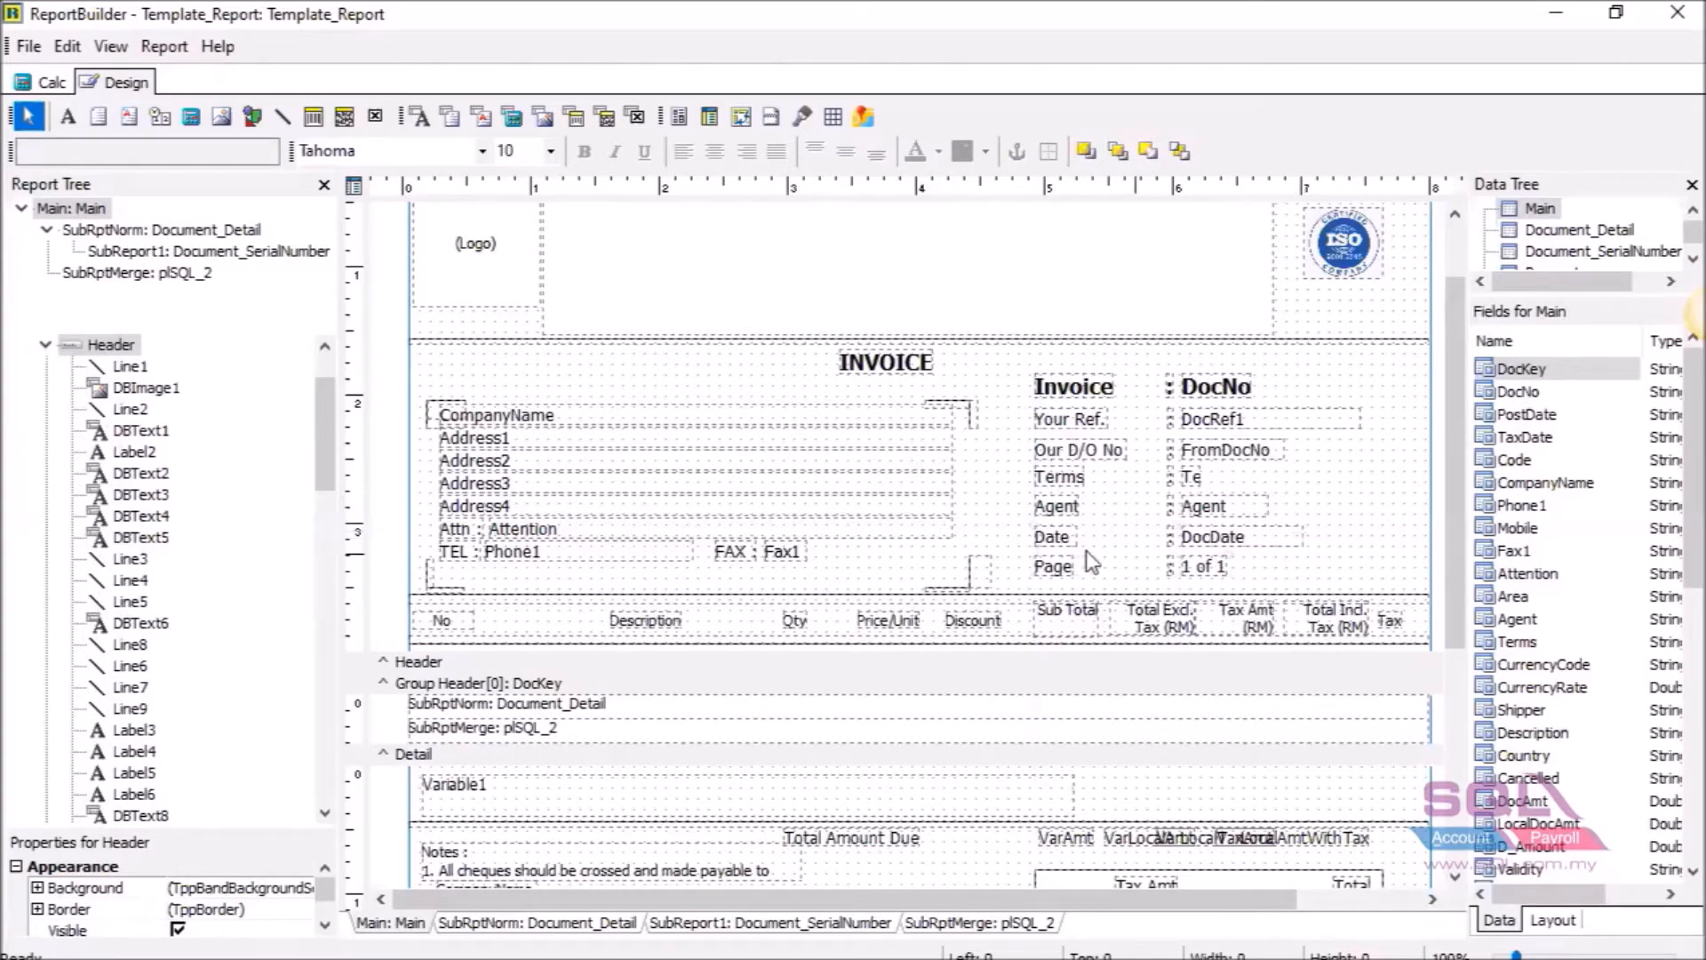
drag(1022, 532, 1217, 583)
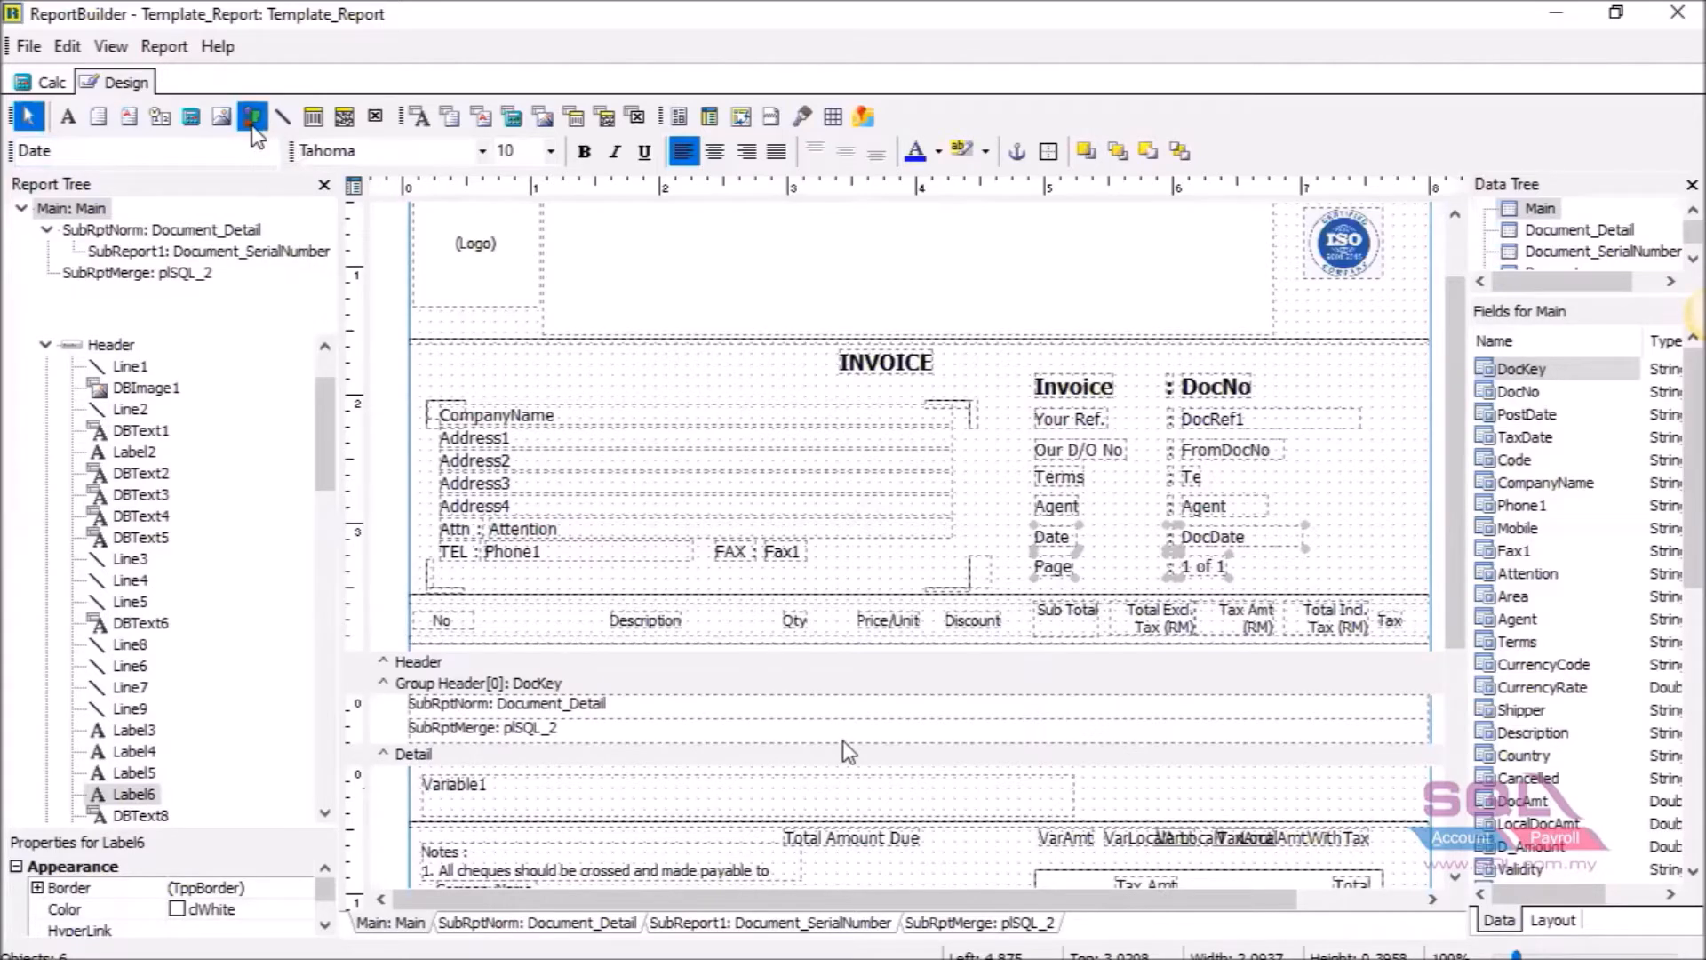
Draw a shape beside the Invoice title, trying Square and Rounded Rectangle before settling on Rounded Square.
click(252, 124)
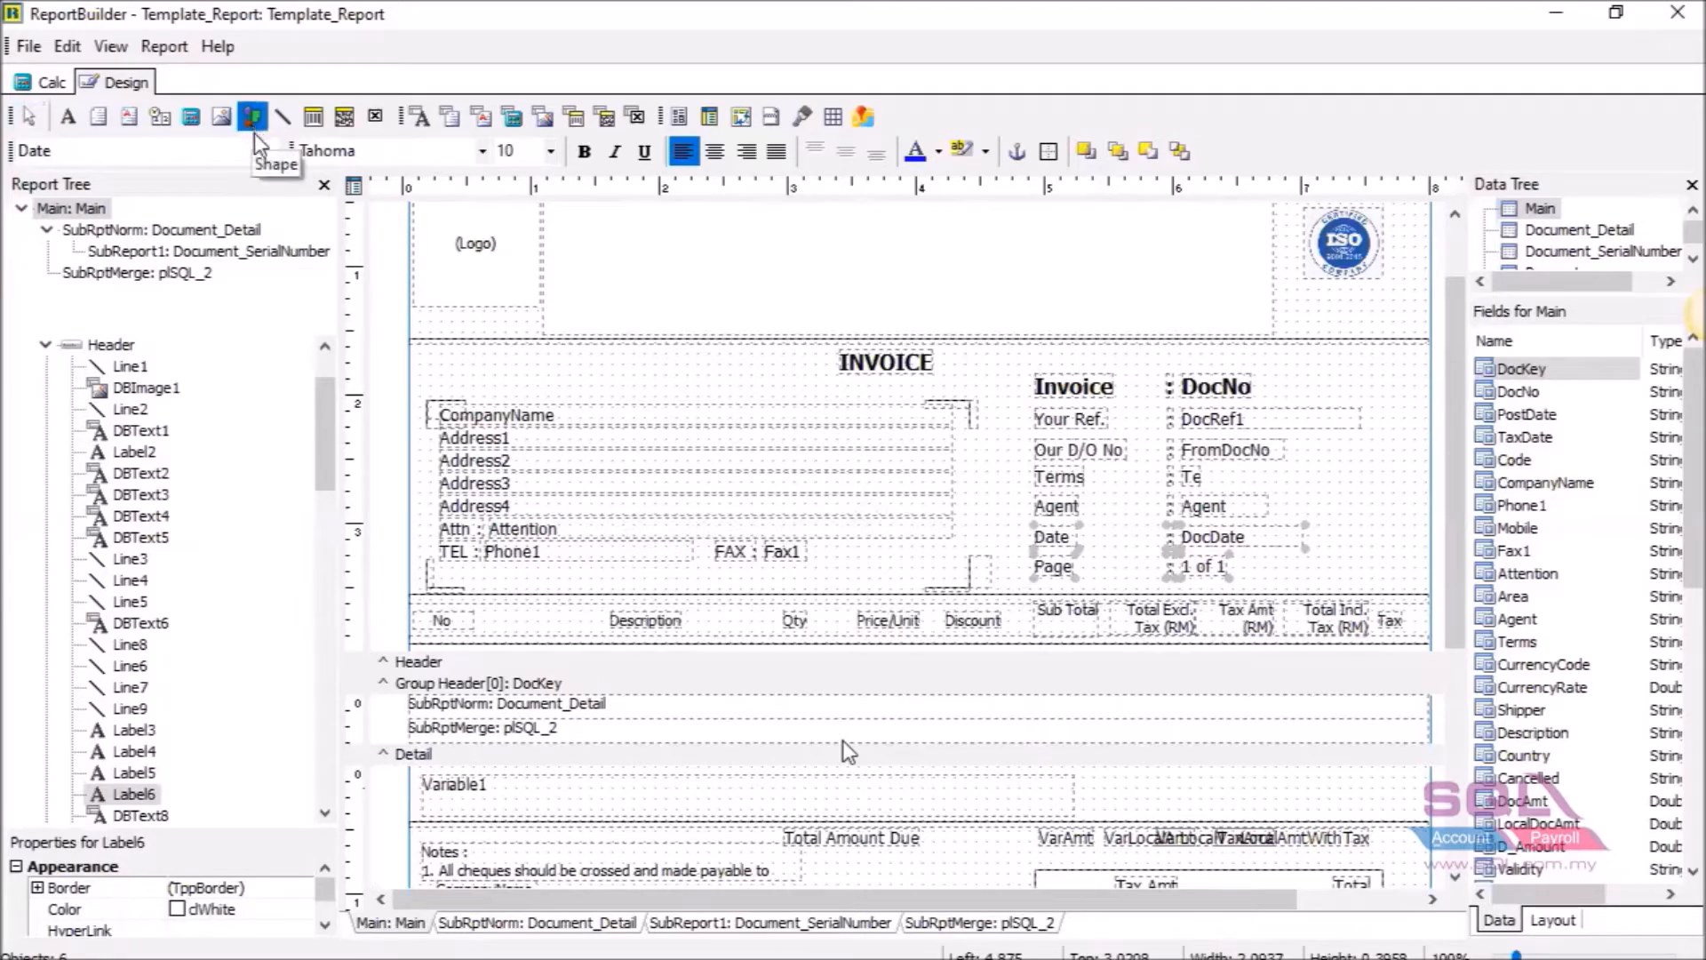
click(1015, 371)
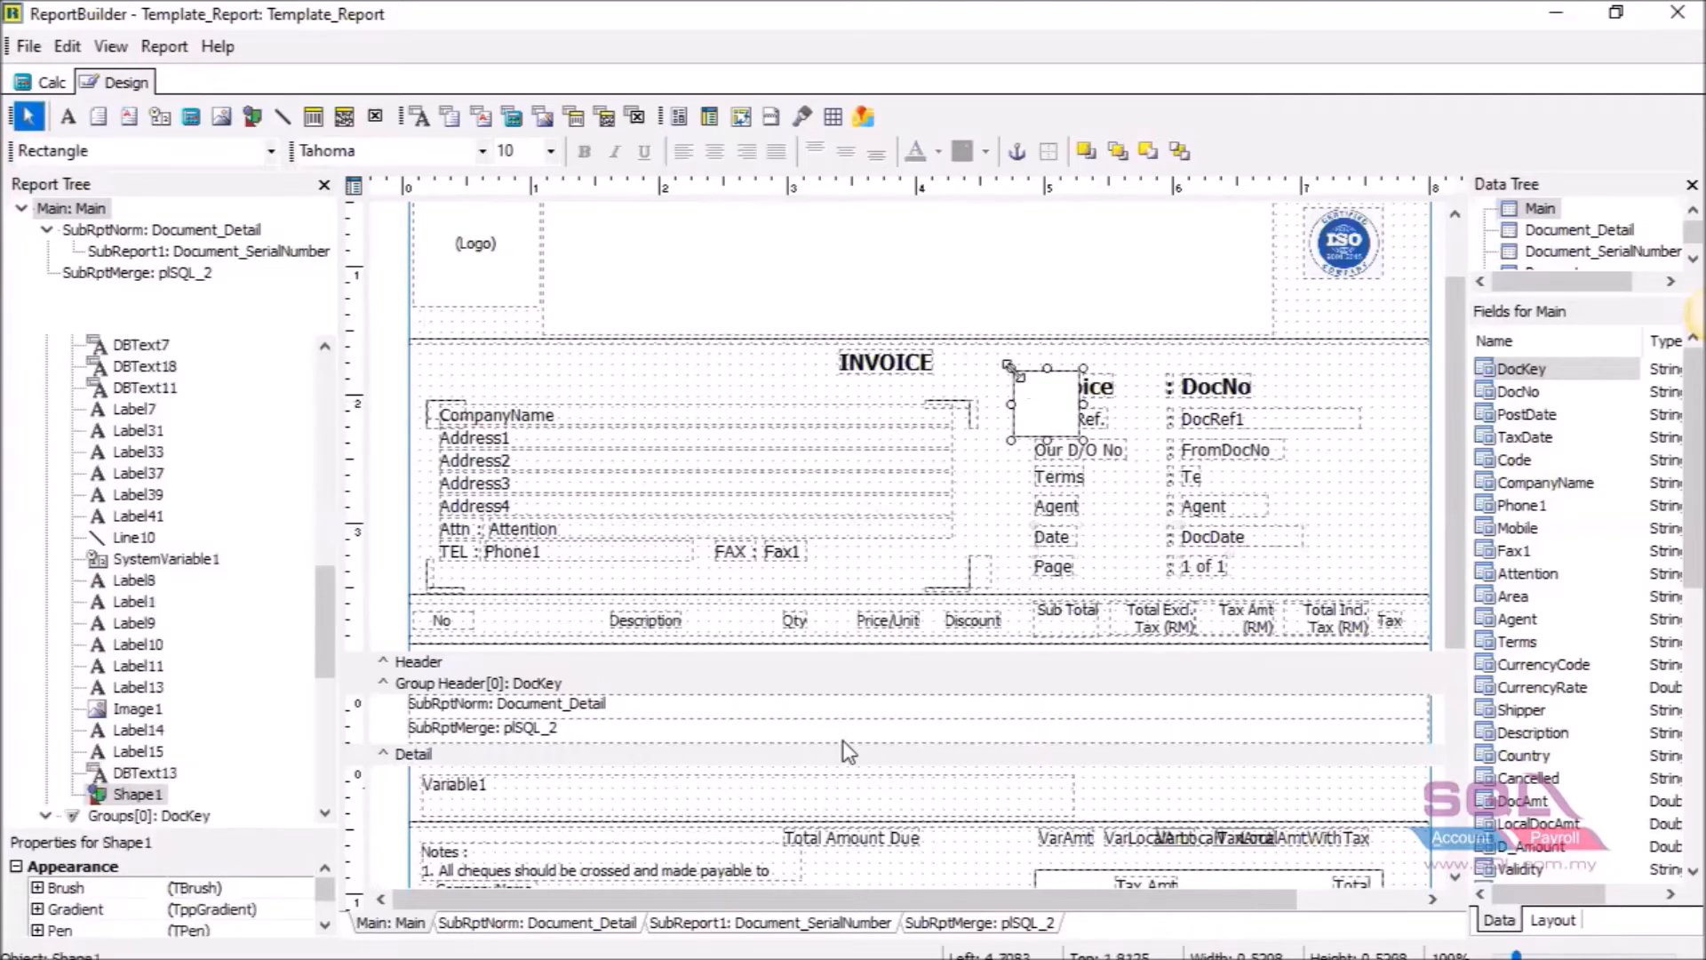
drag(1029, 383, 1028, 376)
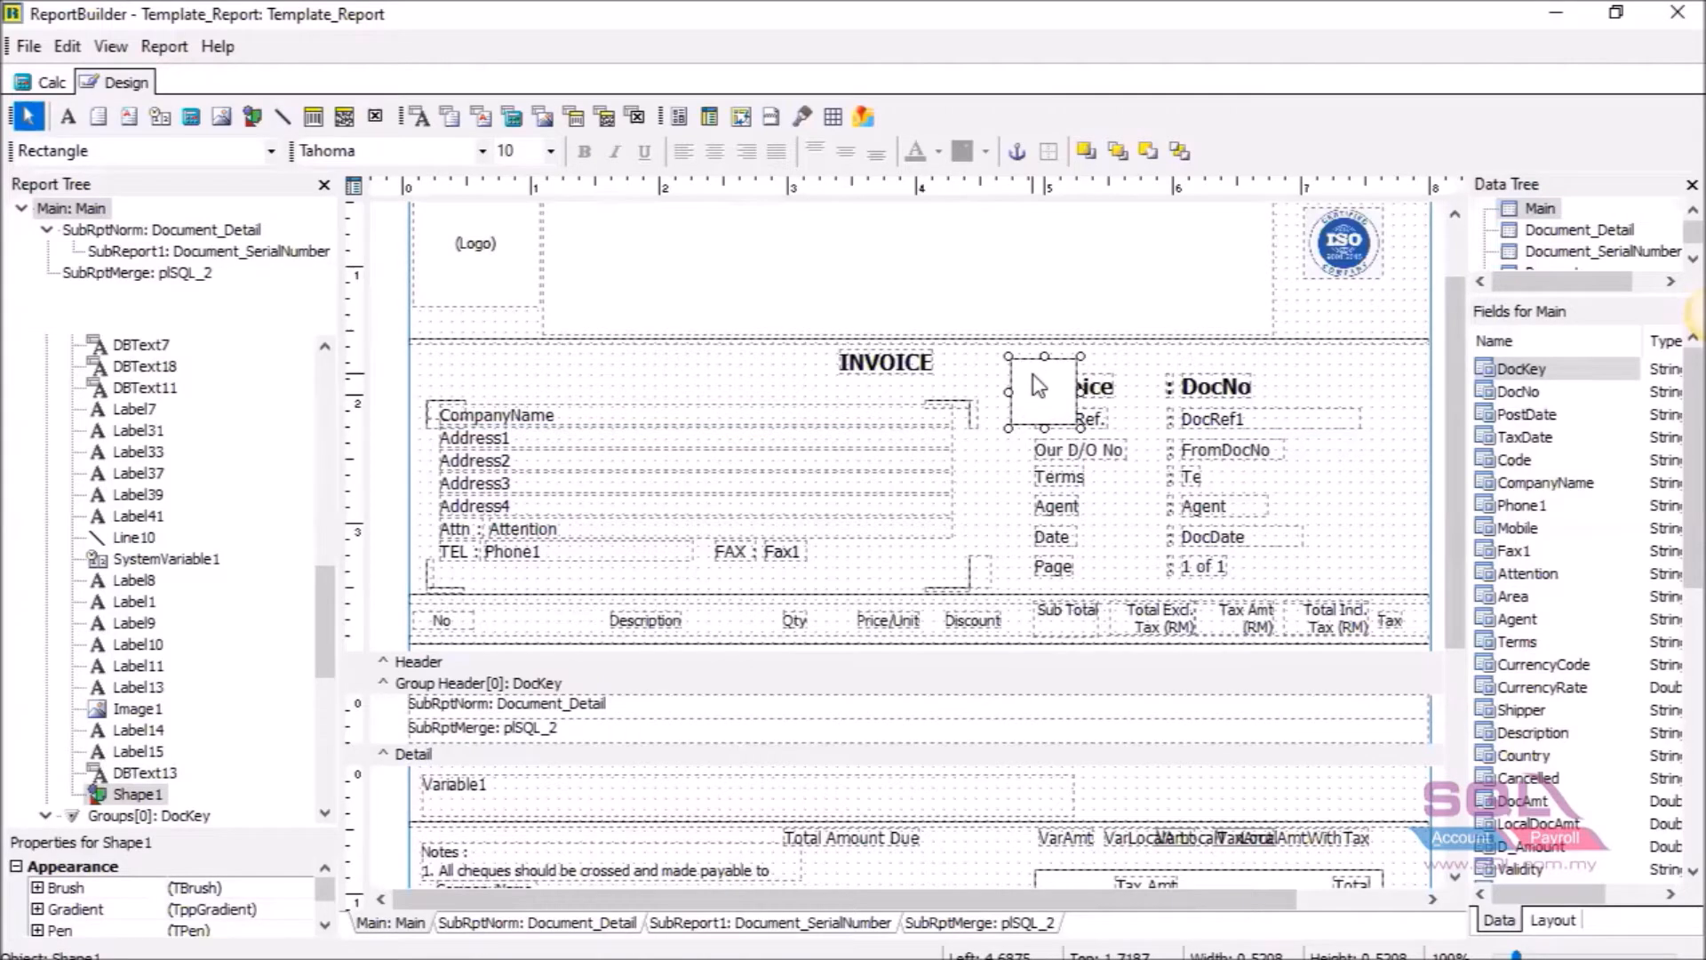
click(270, 150)
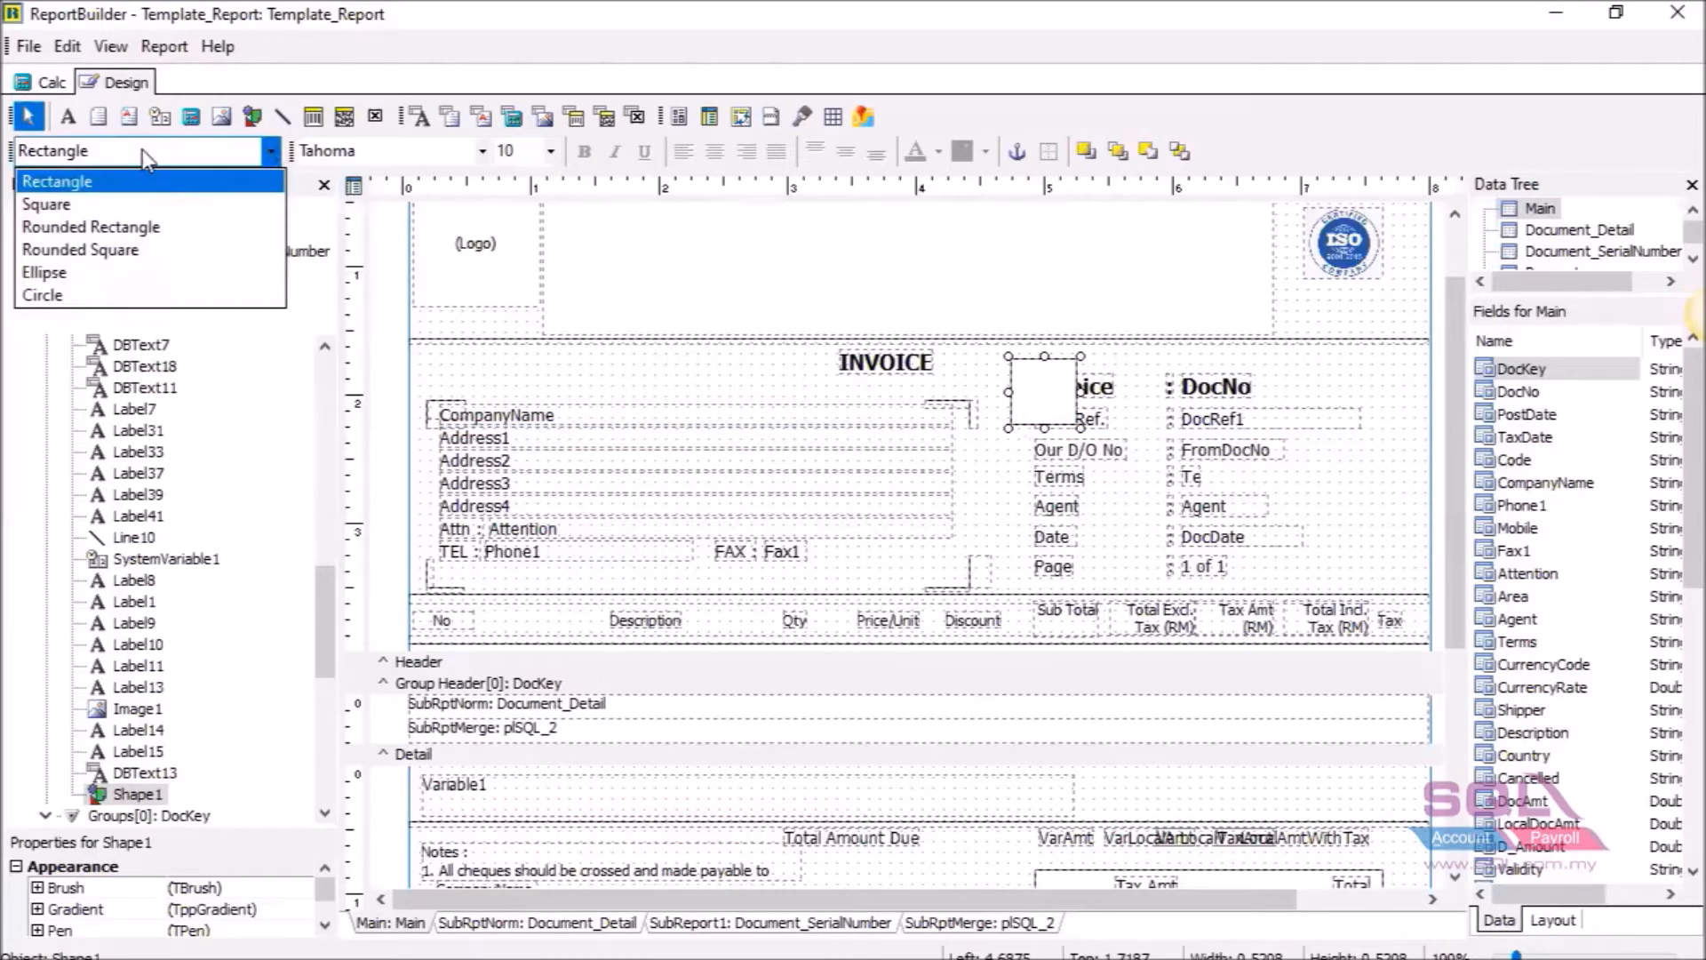
click(99, 203)
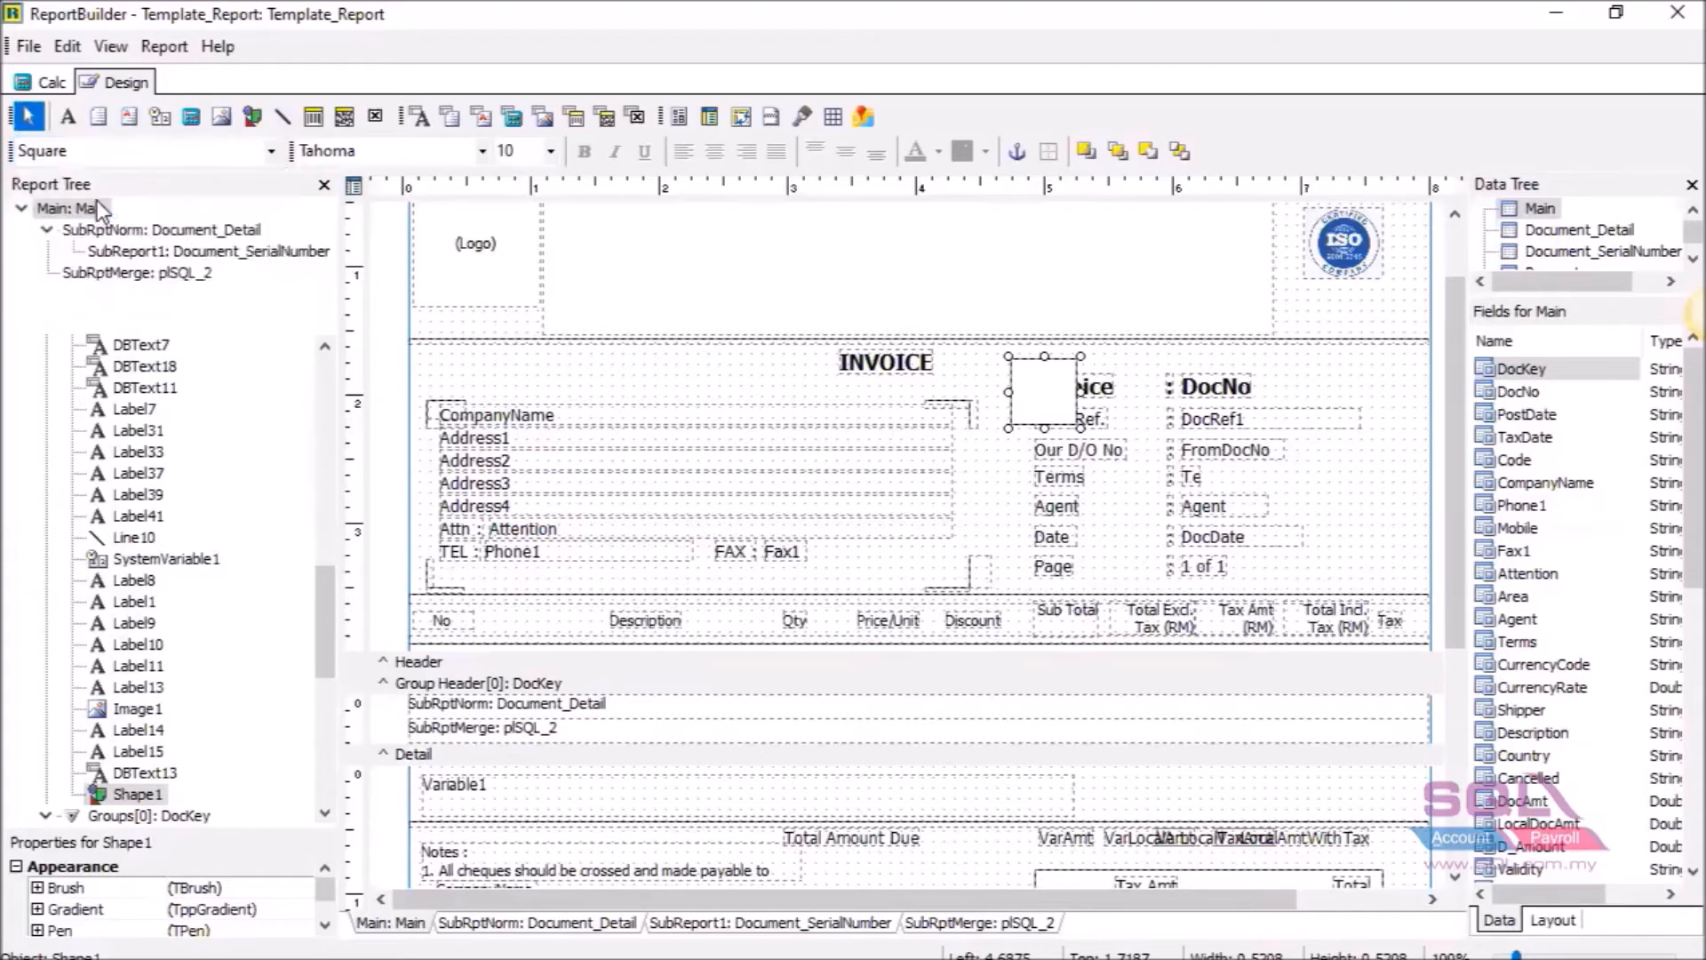
click(266, 151)
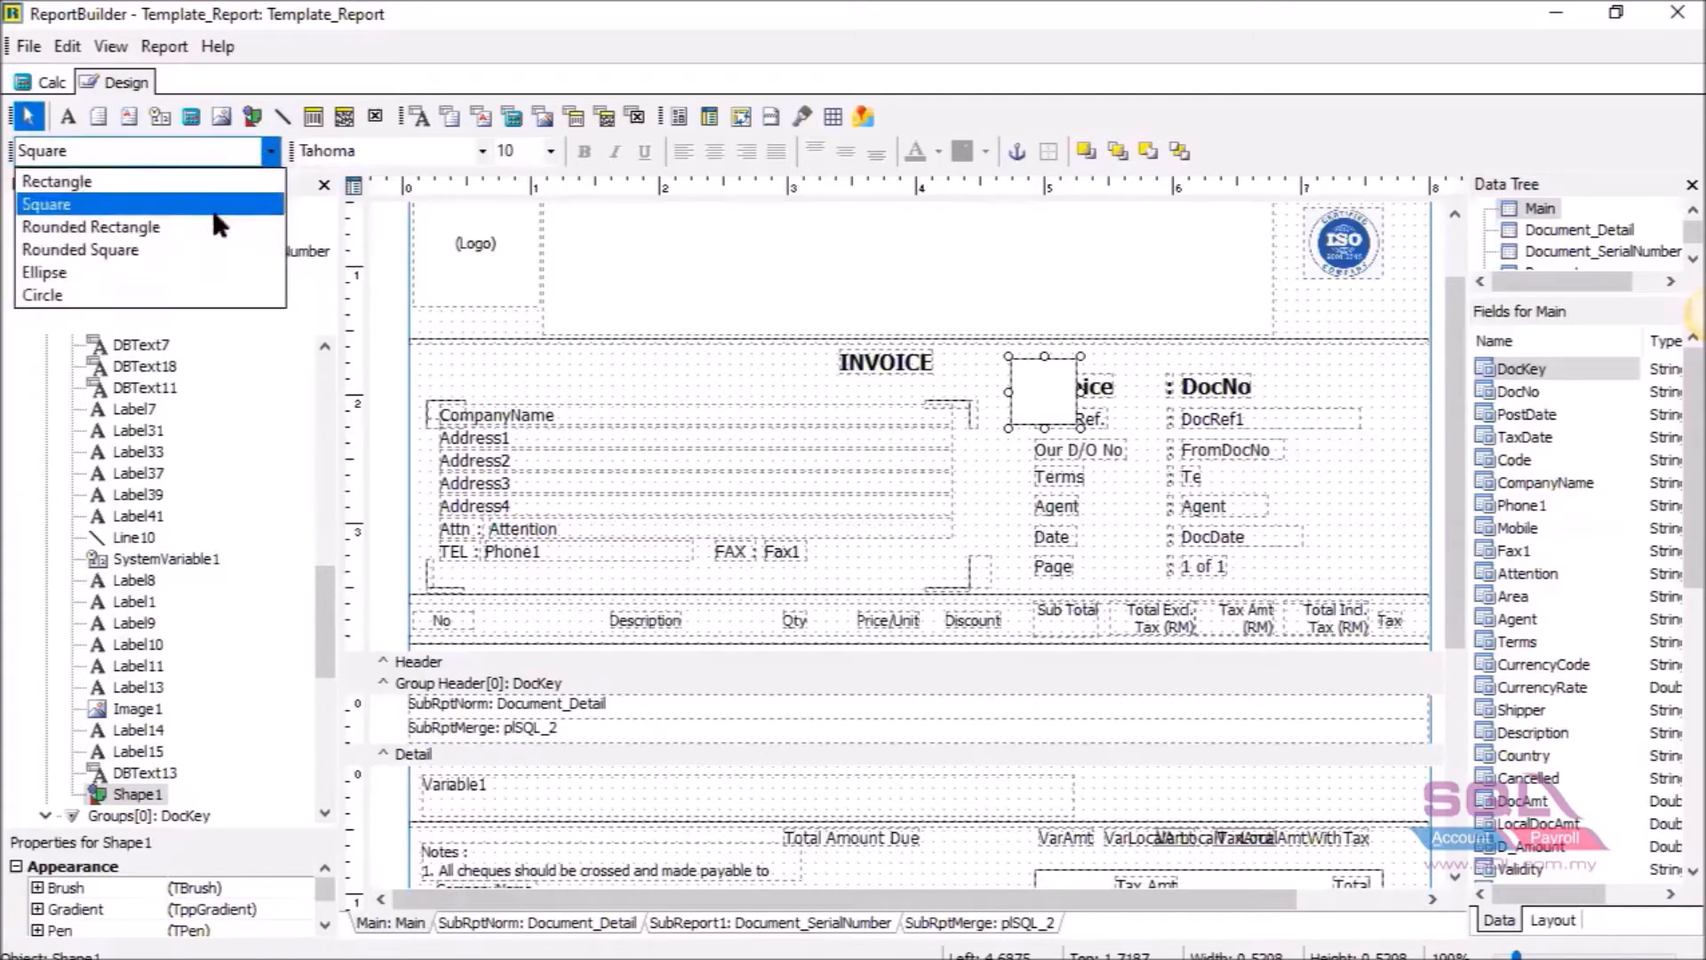
click(222, 224)
click(271, 151)
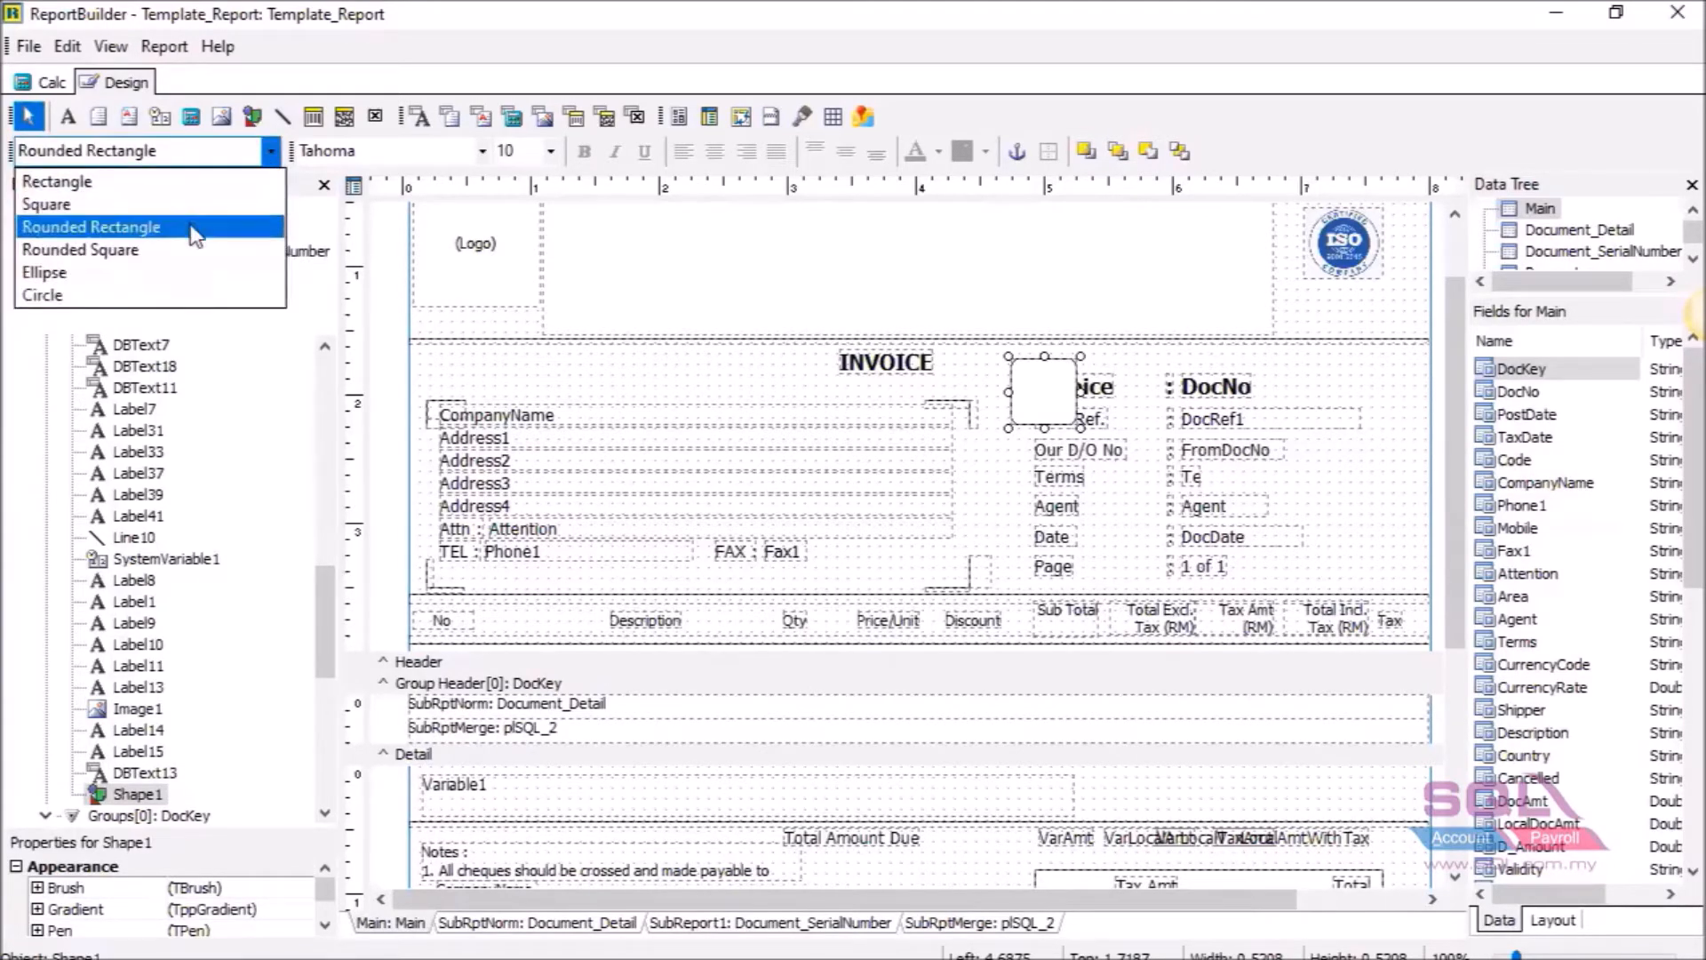
click(177, 249)
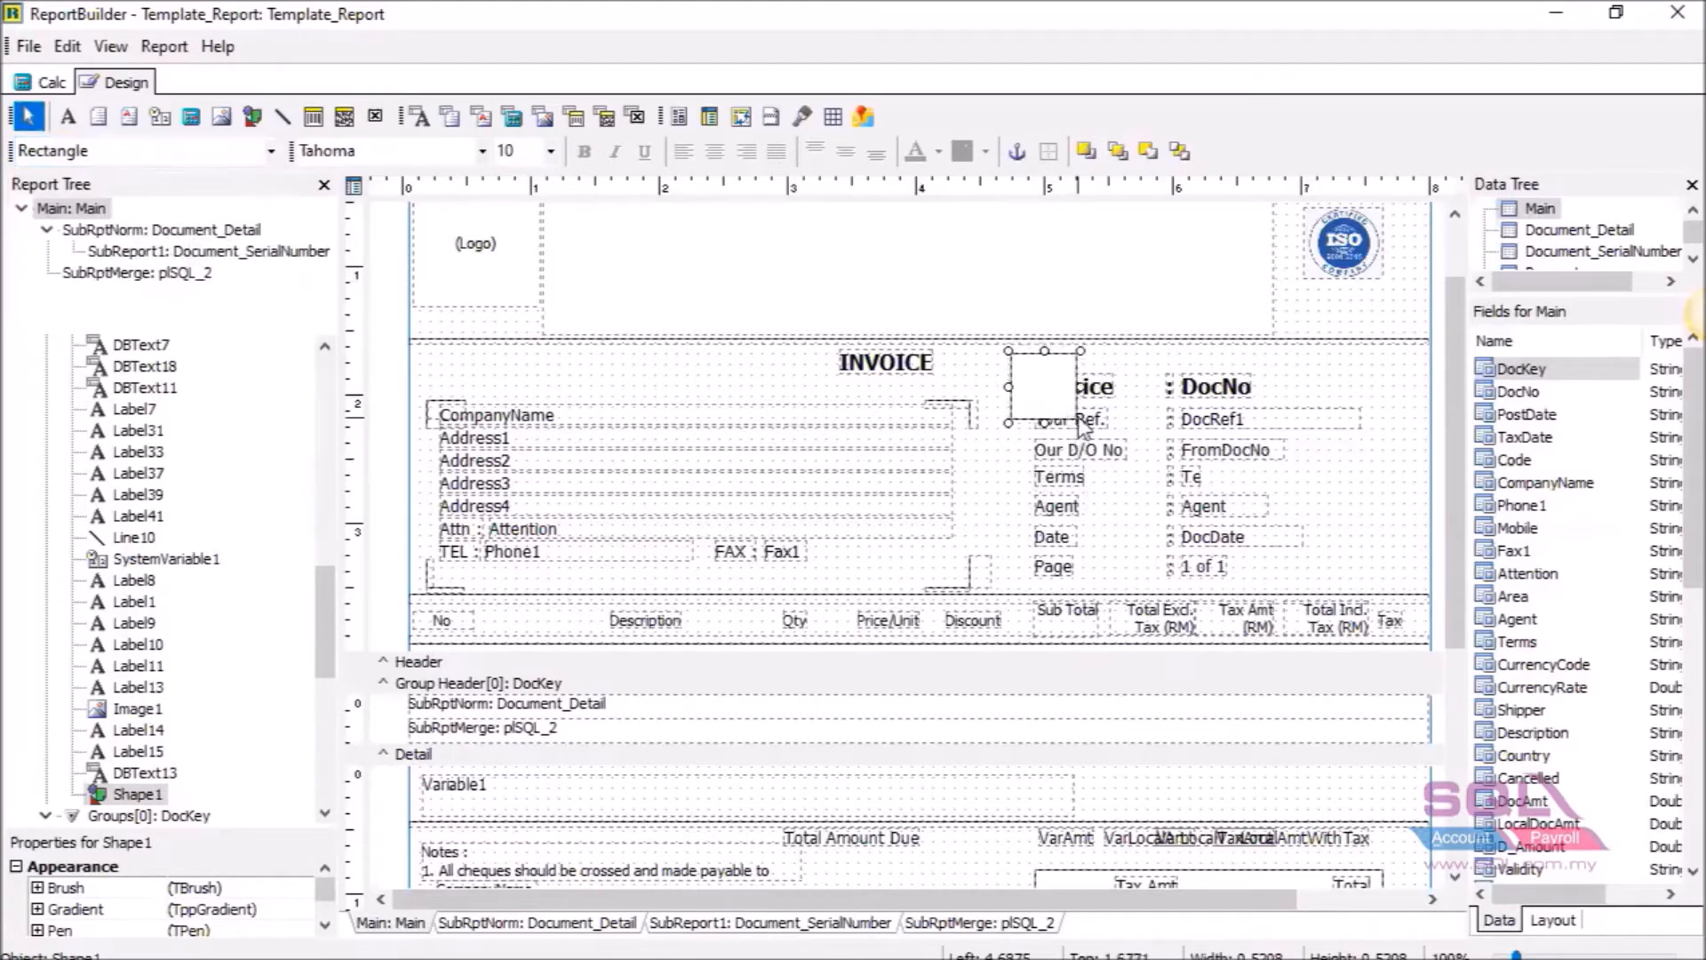
Enlarge the shape over the Invoice and reference fields, send it to back, and extend its right edge.
click(1084, 424)
click(1054, 393)
drag(1080, 425, 1373, 585)
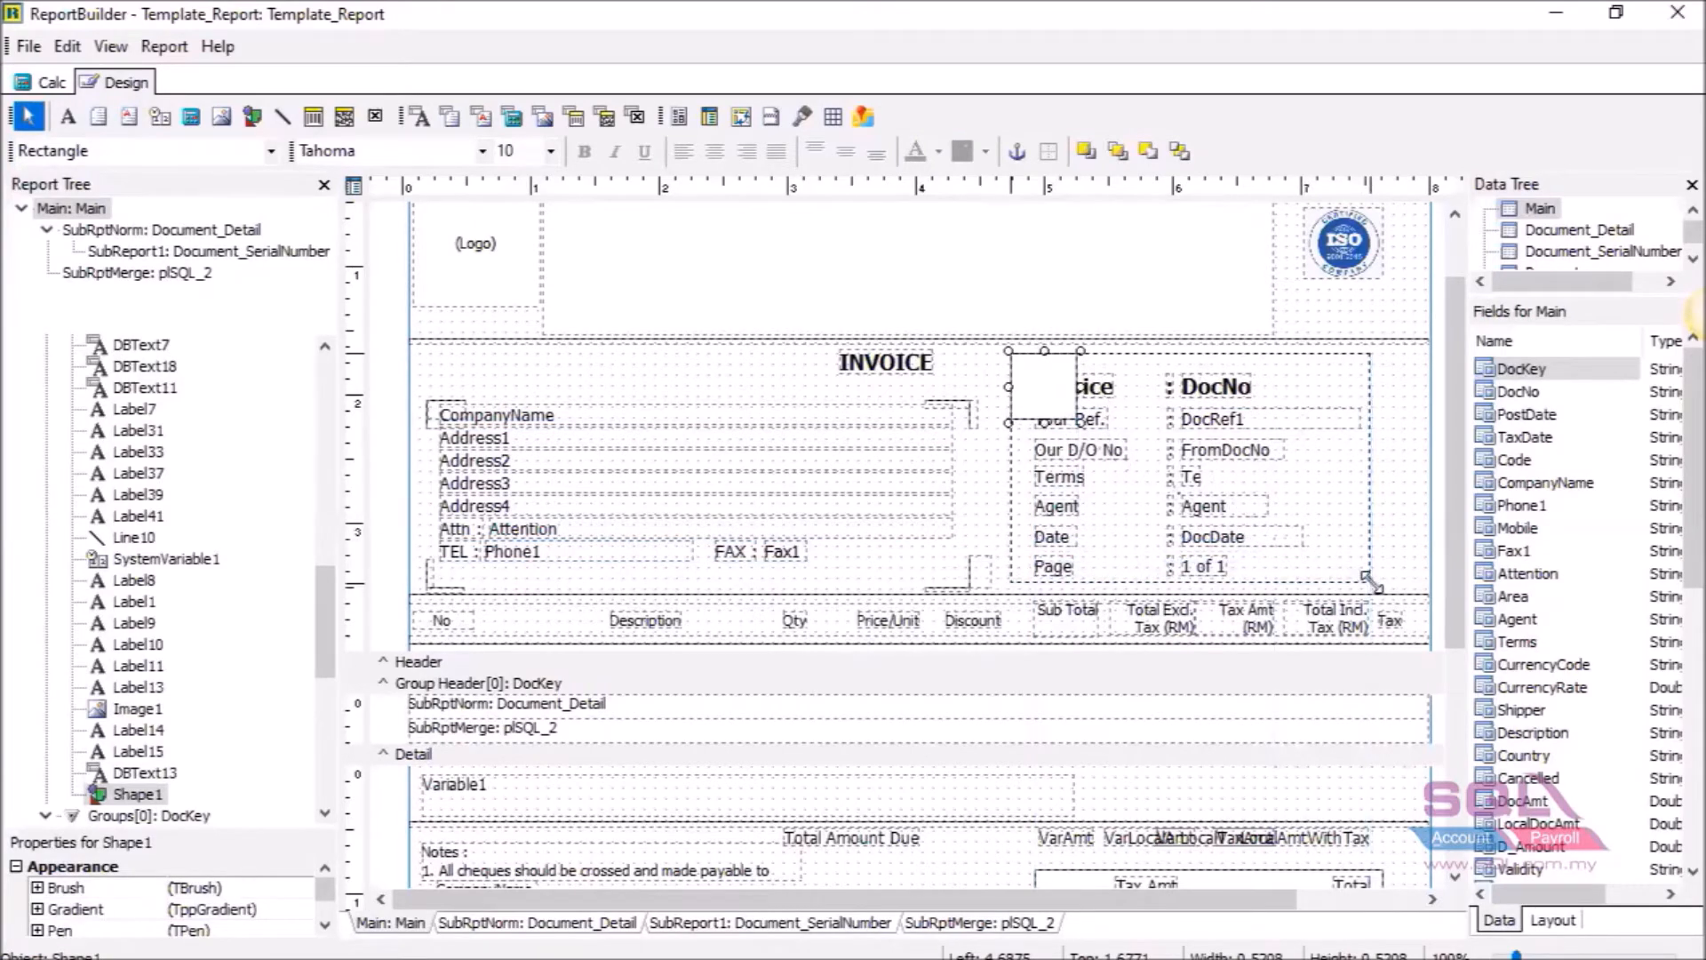
right_click(1228, 477)
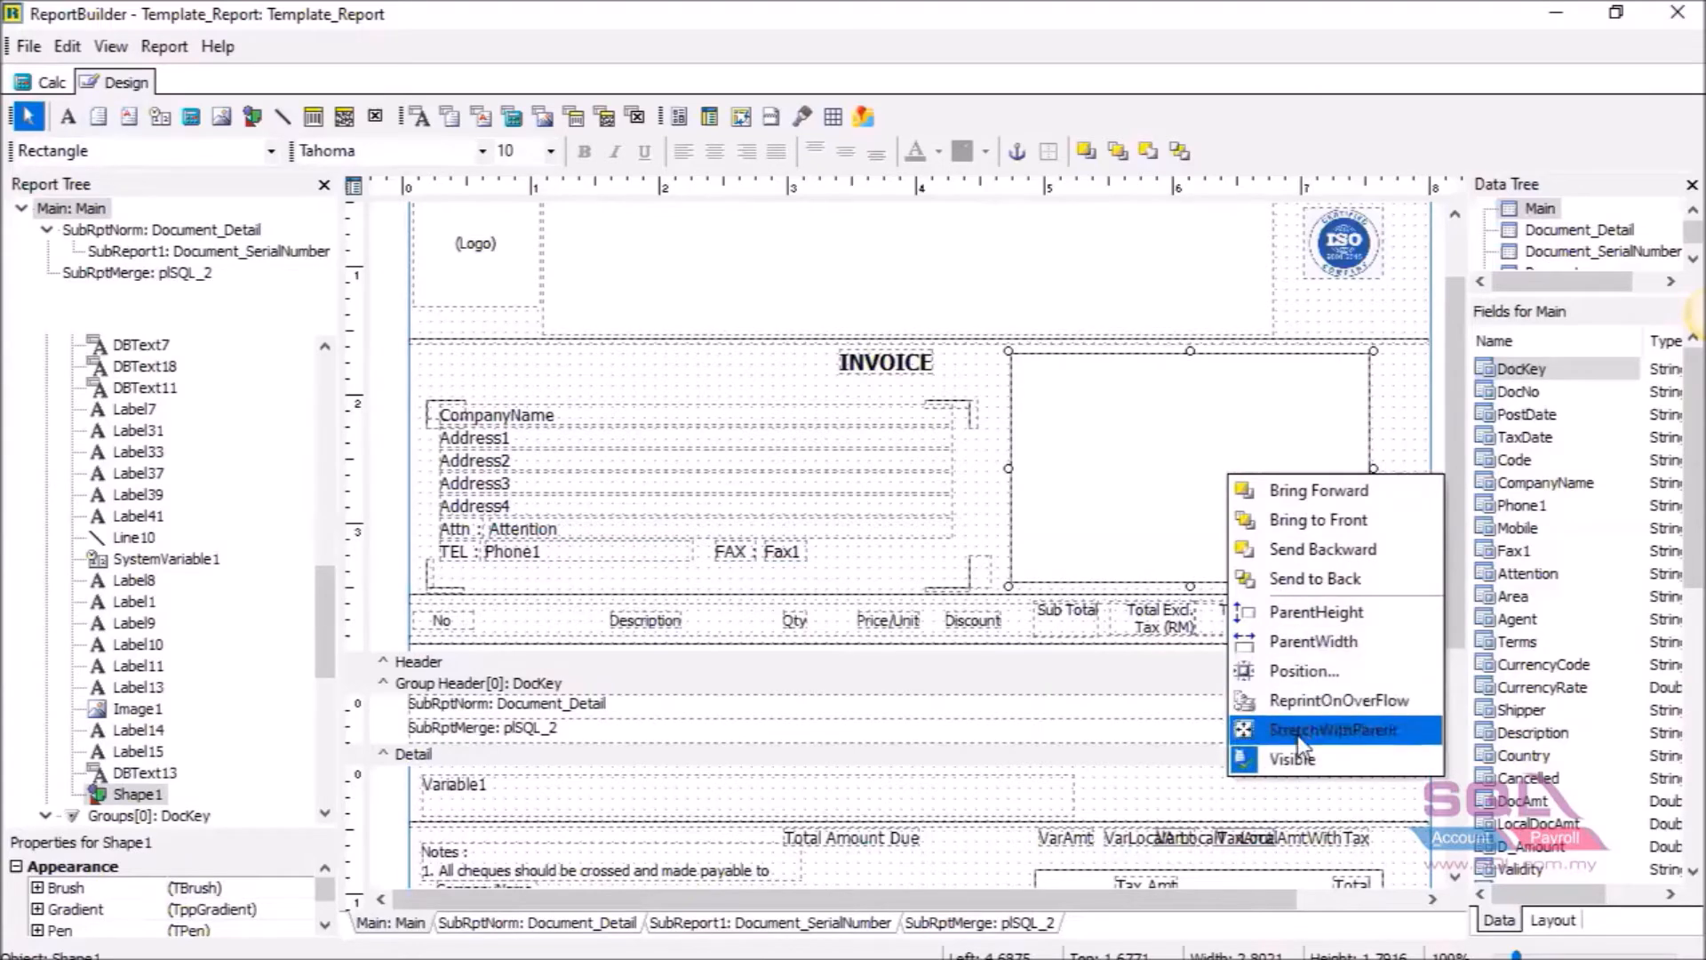
click(1316, 579)
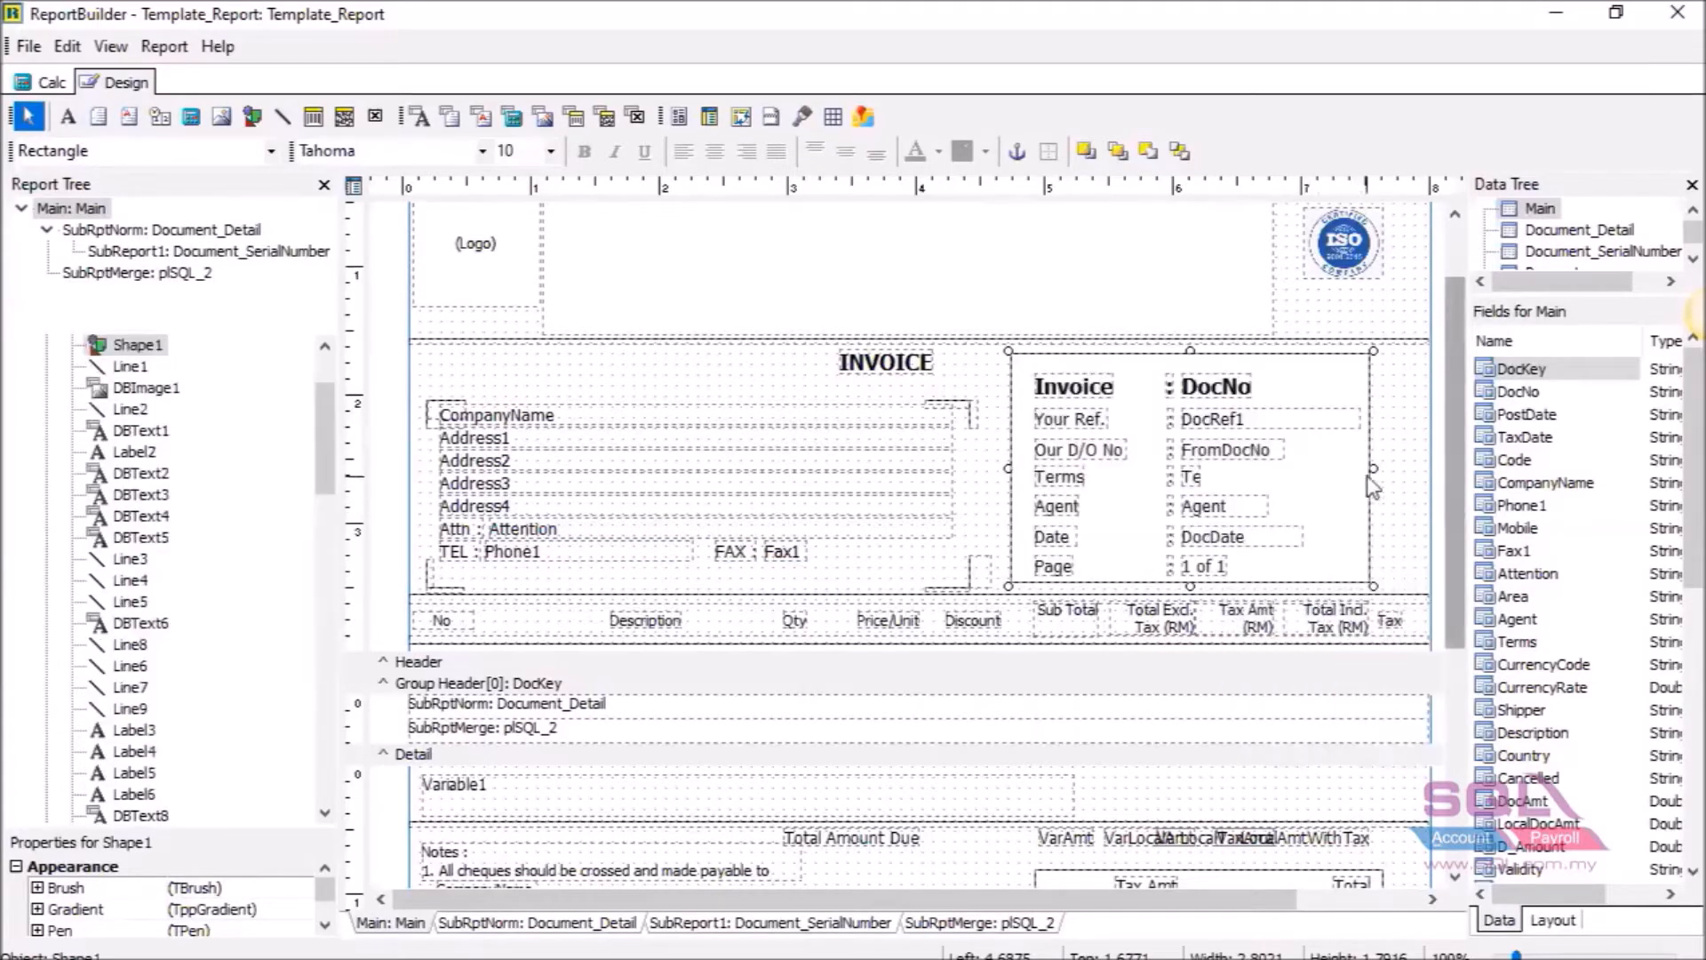
drag(1374, 467, 1383, 467)
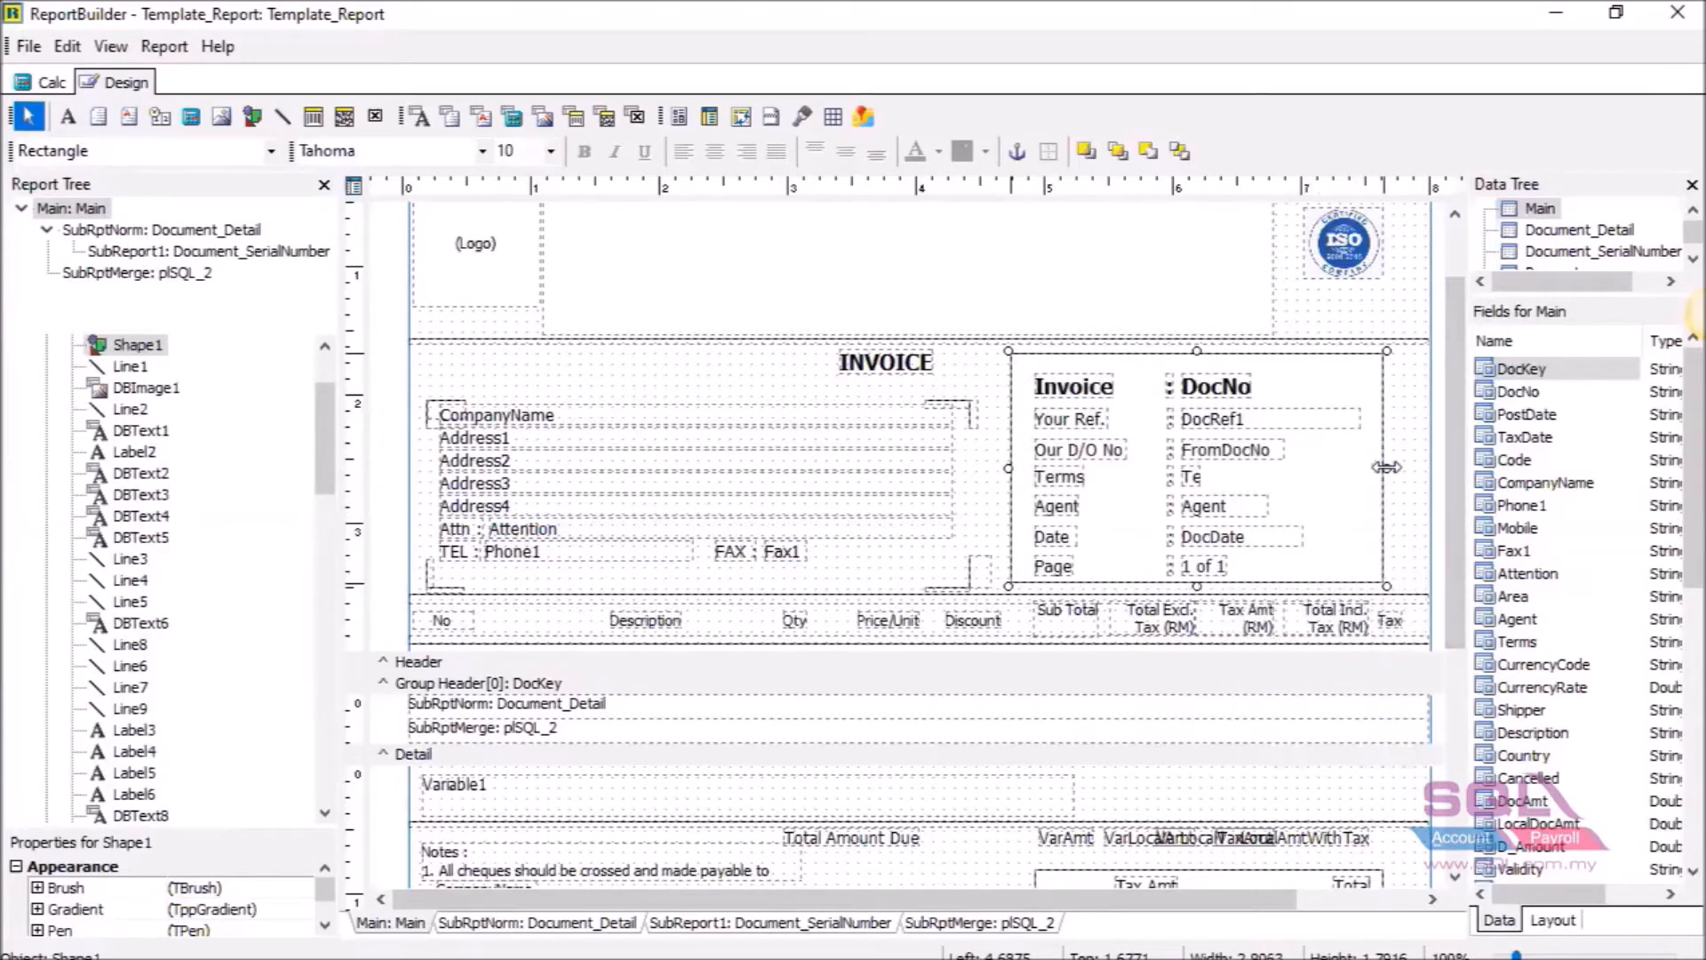
click(1408, 483)
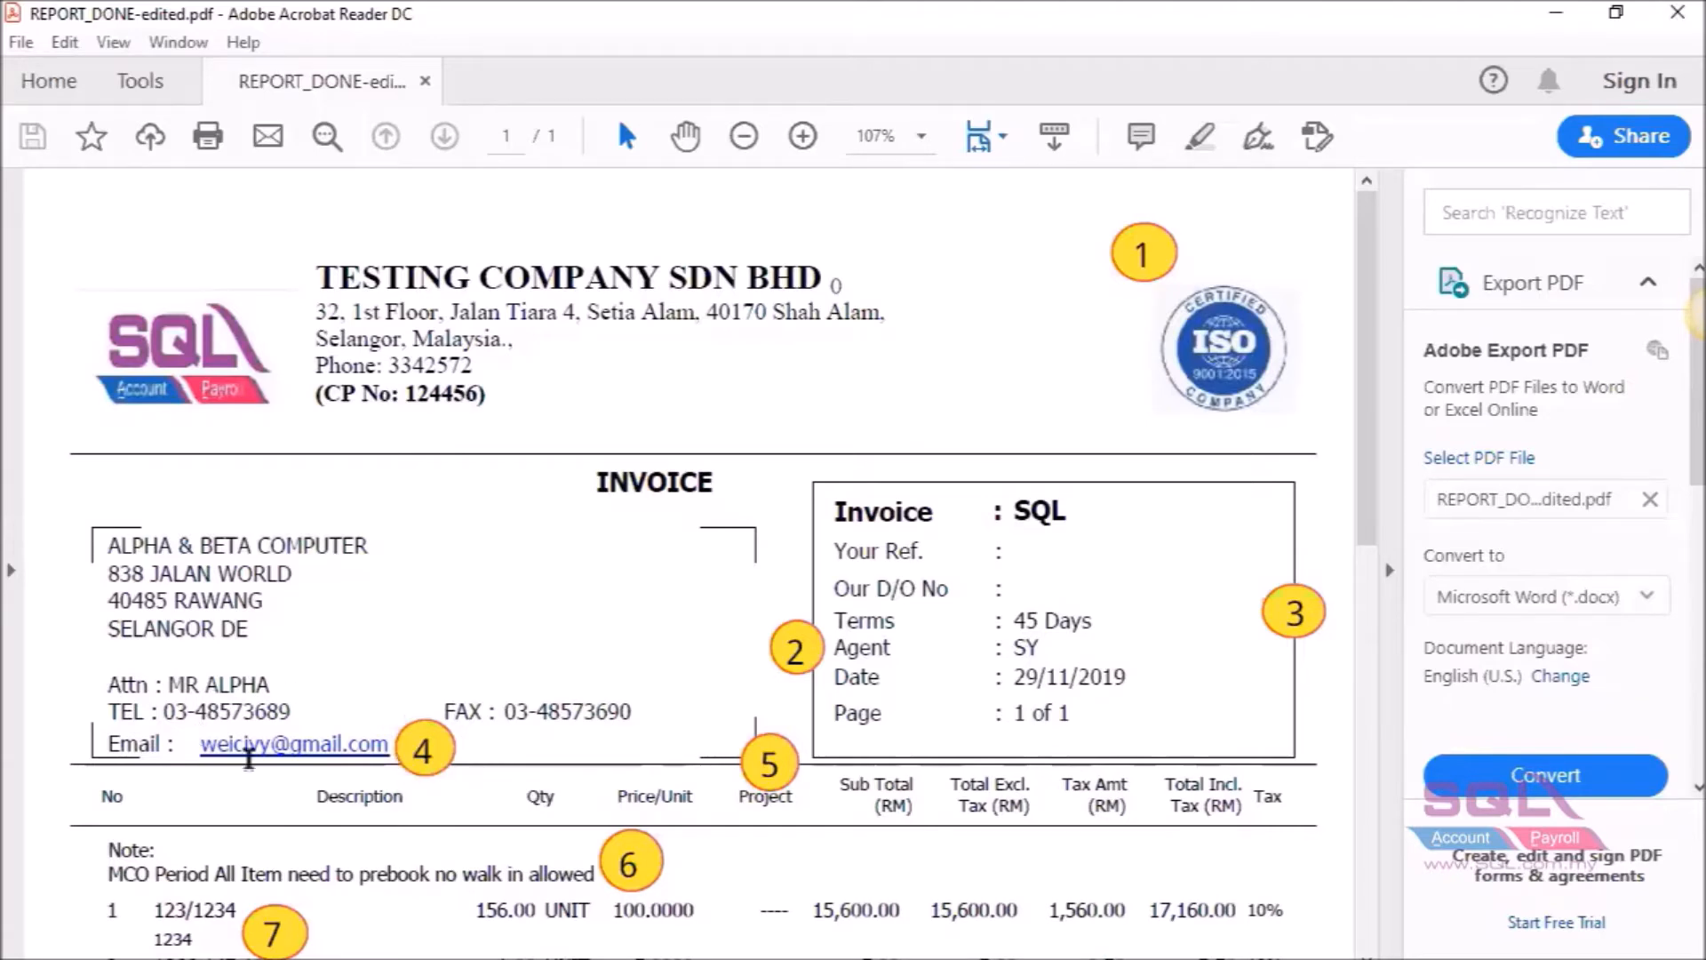
mouse_move(1029, 958)
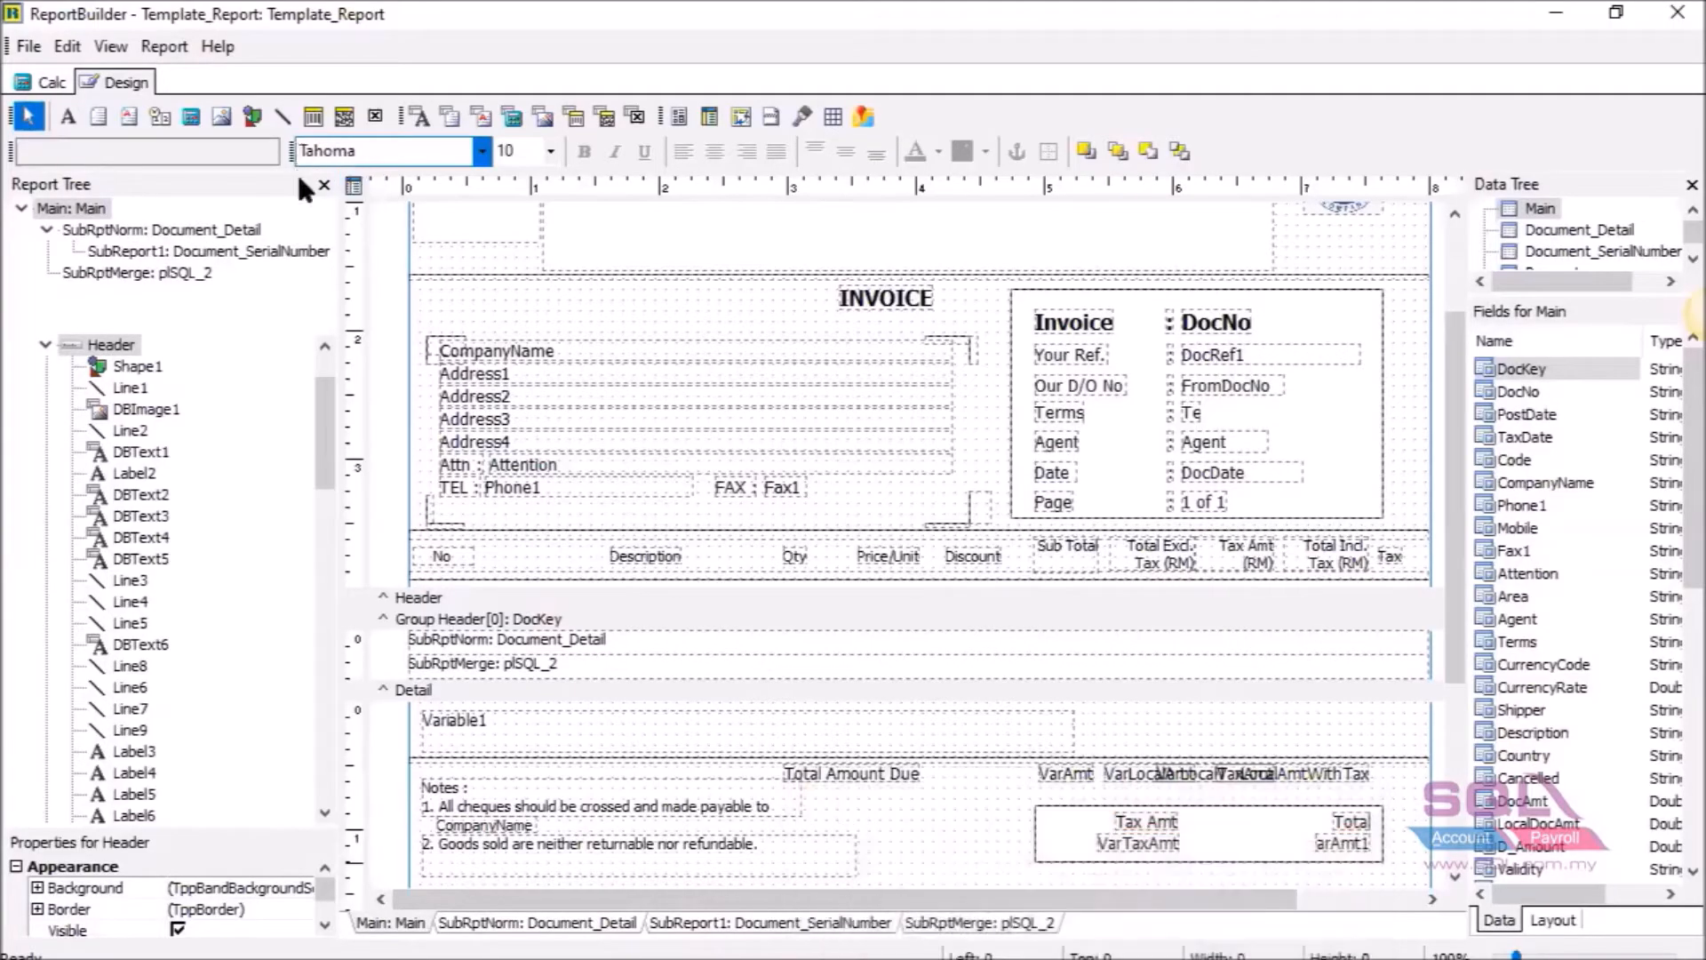
Add a DBText field below TEL bound to Document_CompanyBranch Email, widened to the right.
click(407, 127)
click(532, 517)
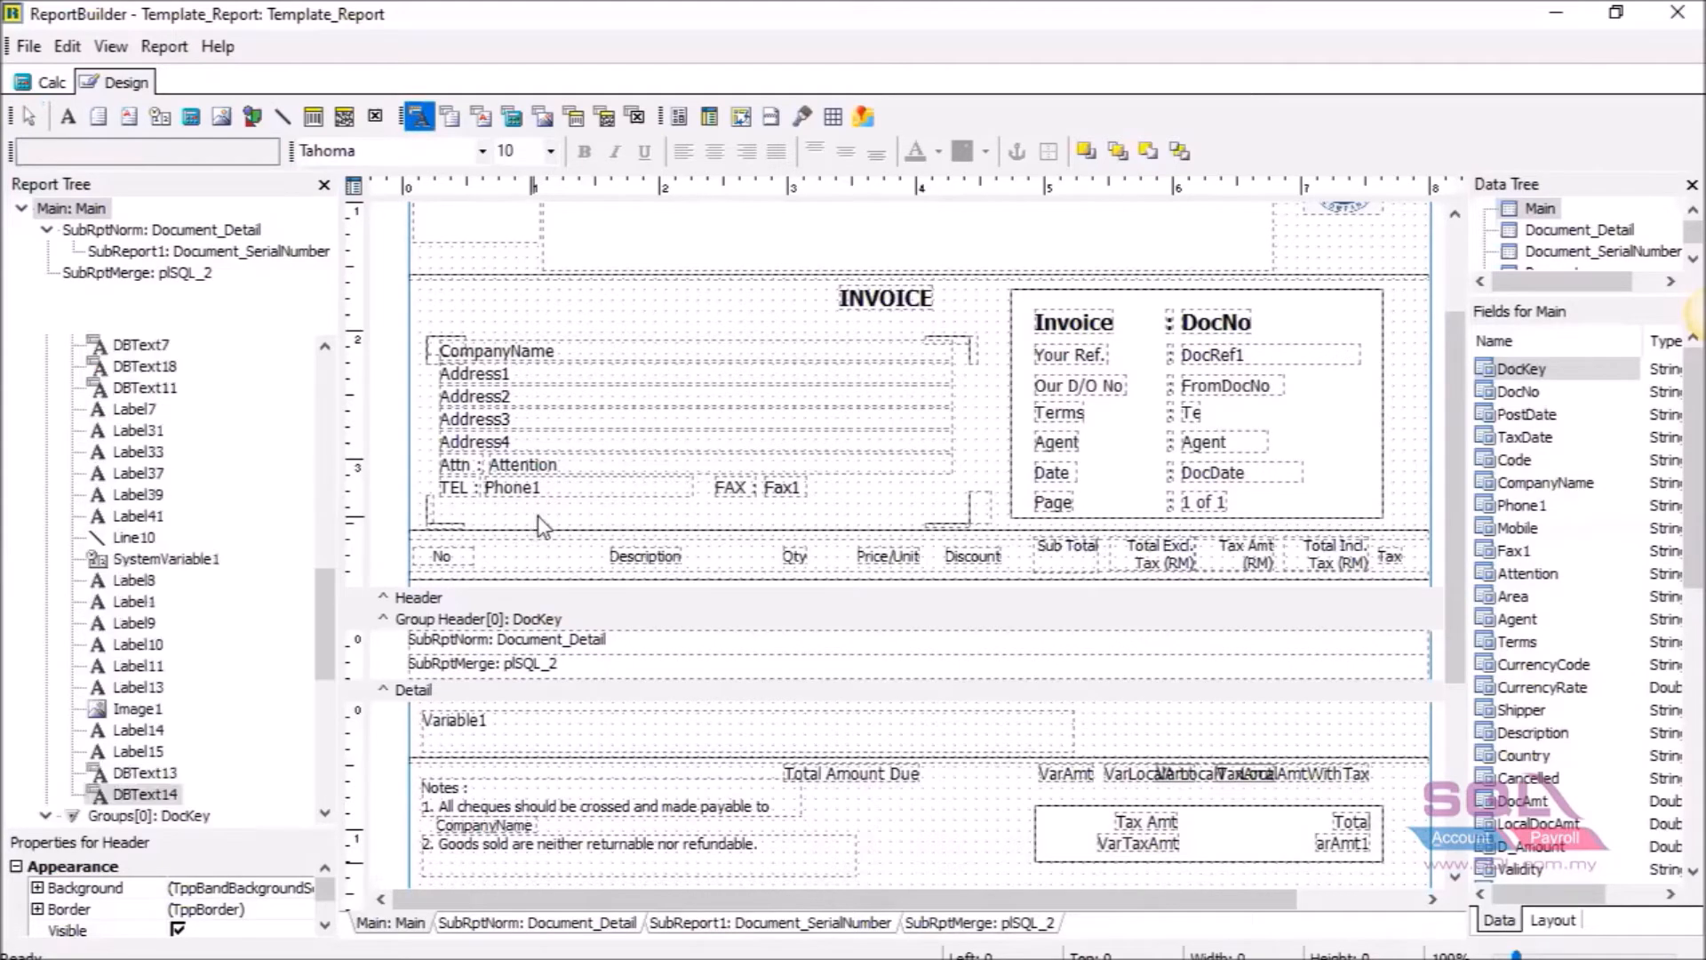
drag(541, 519, 545, 509)
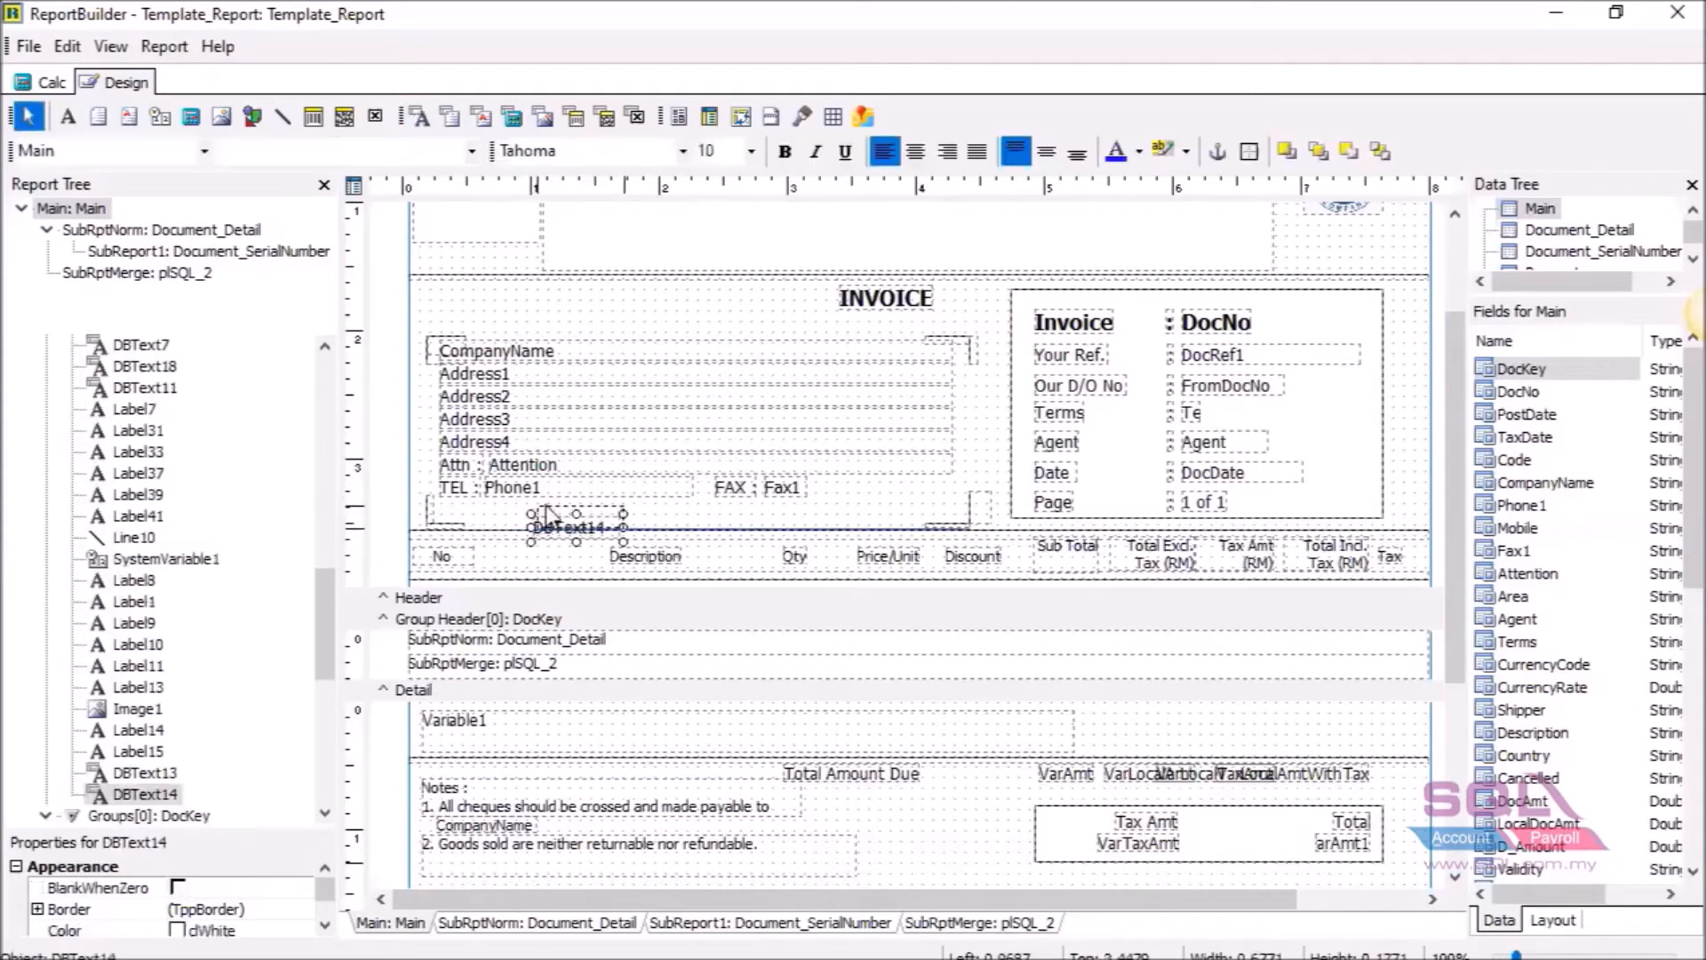
click(205, 150)
scroll(158, 374, down, 3)
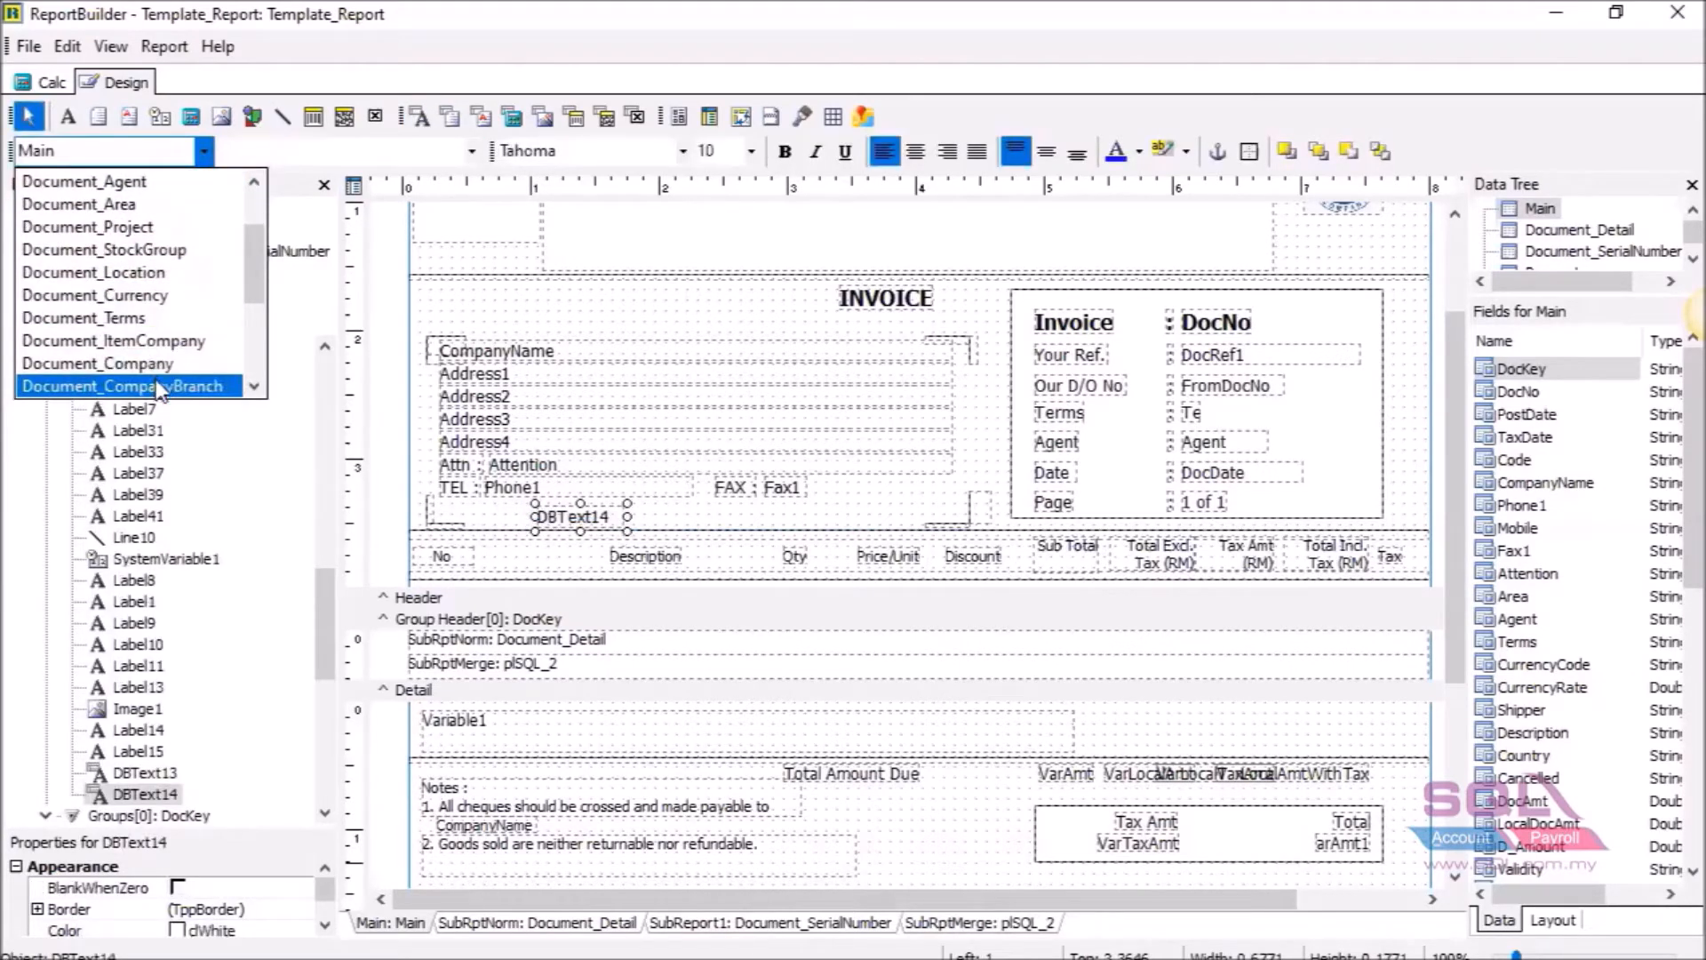
click(158, 386)
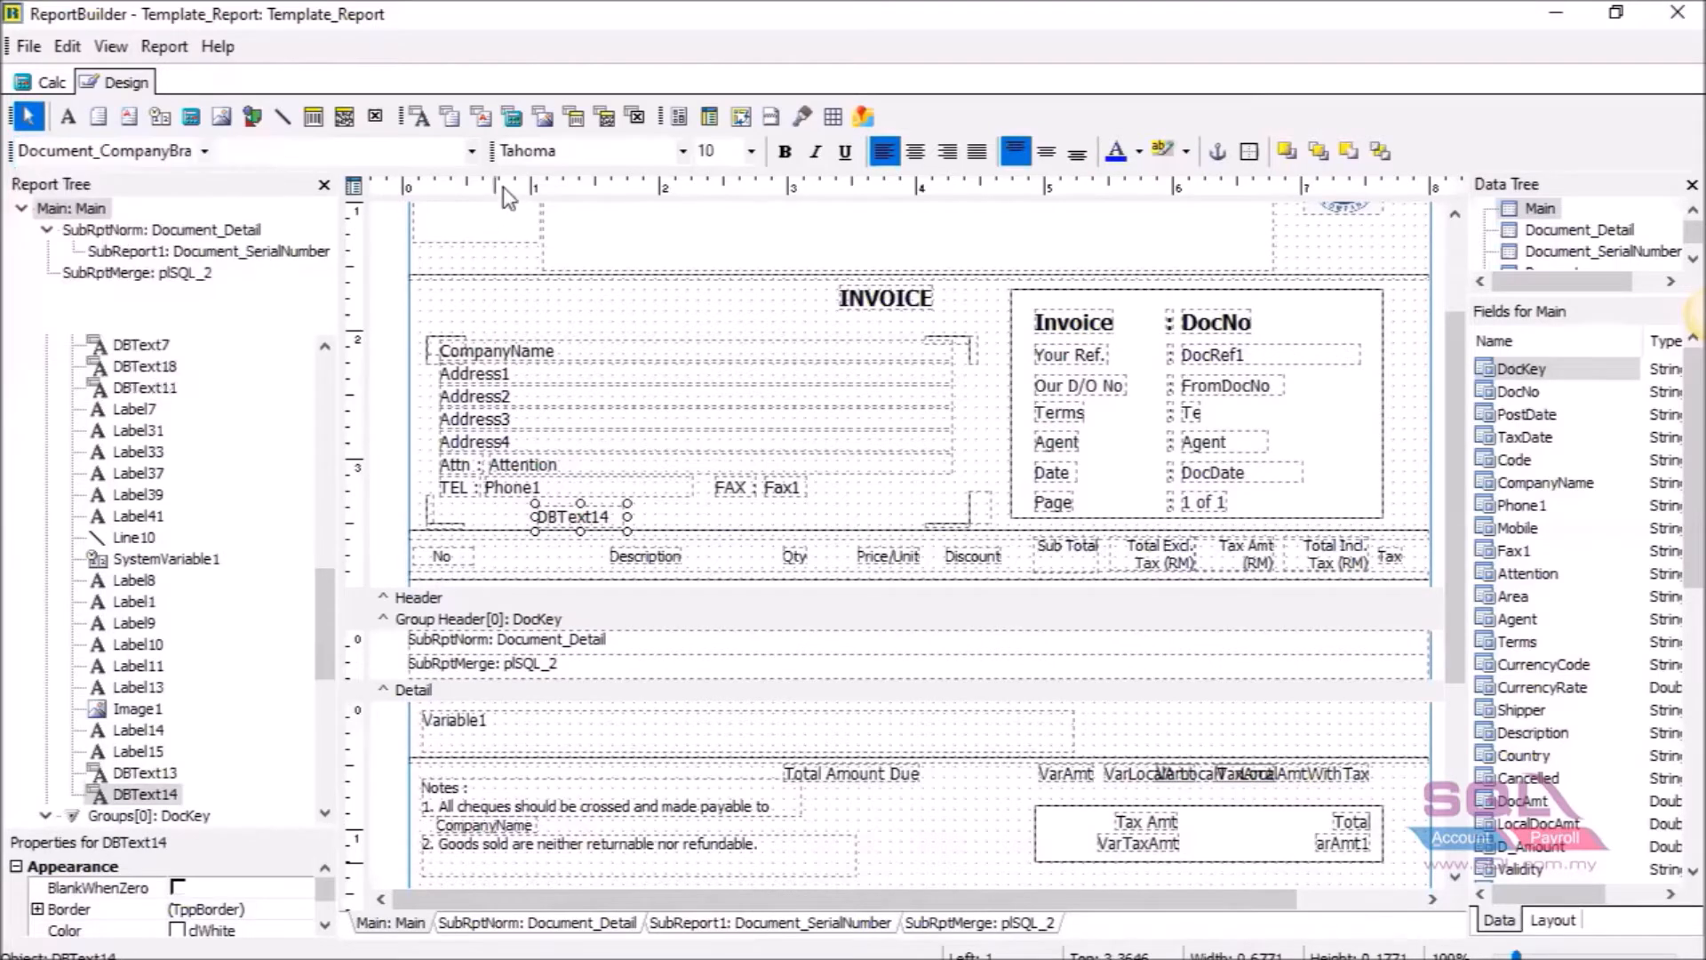
click(471, 150)
click(338, 343)
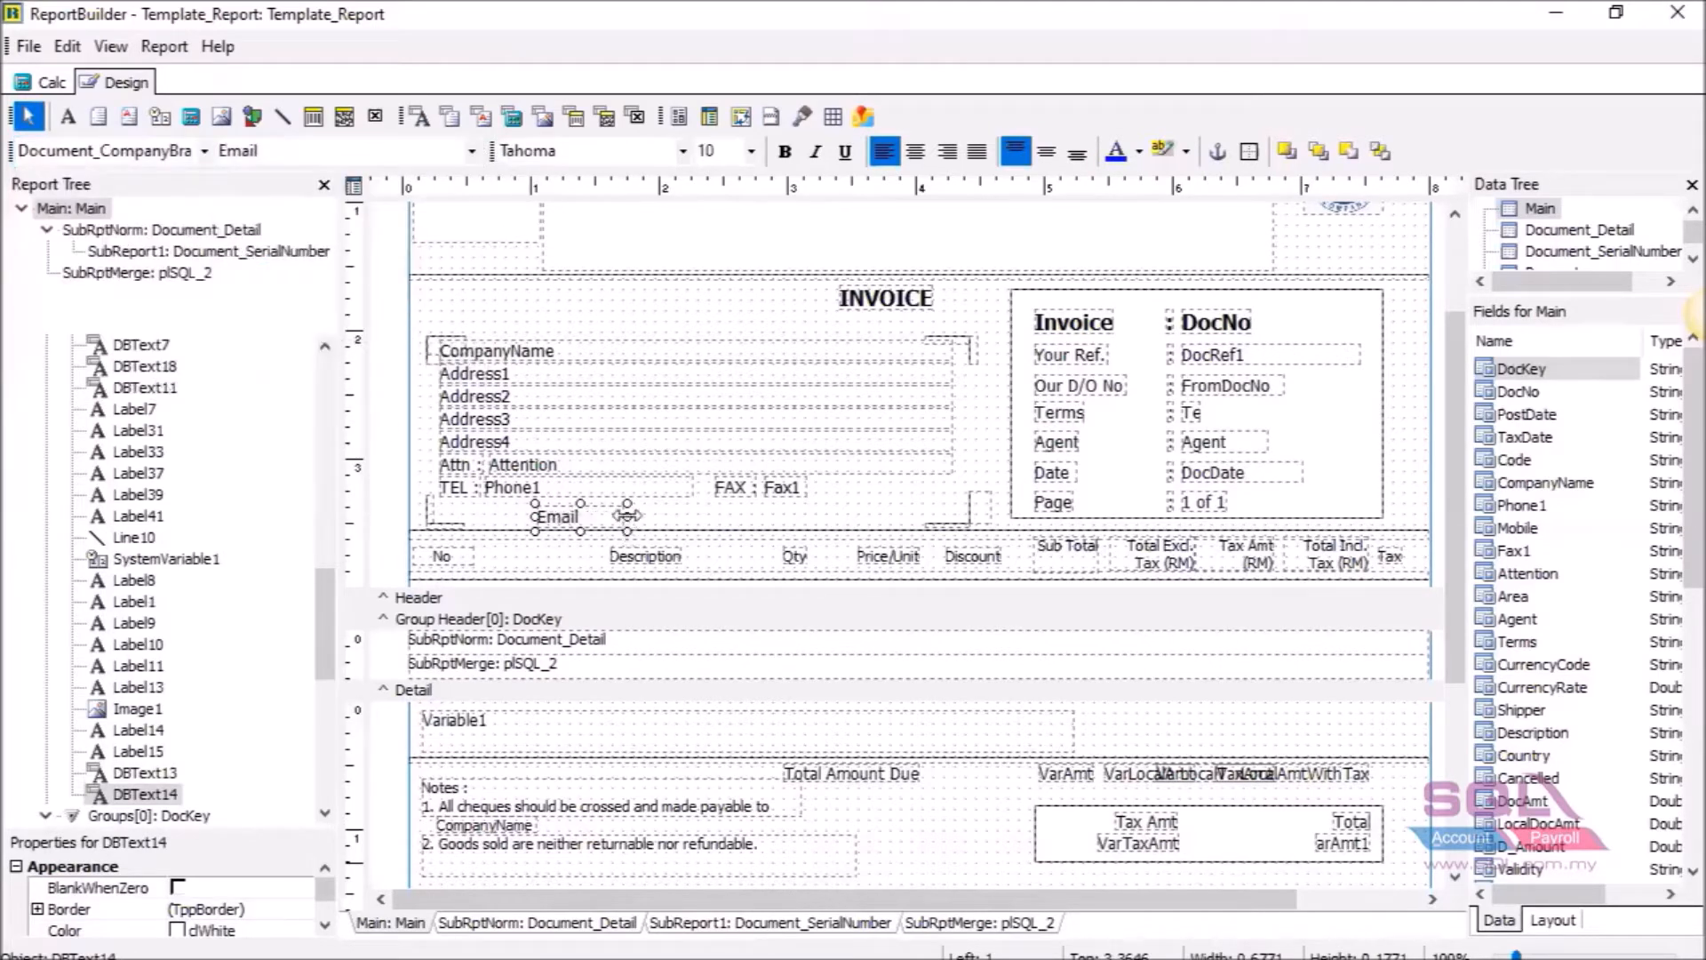
drag(628, 520, 791, 518)
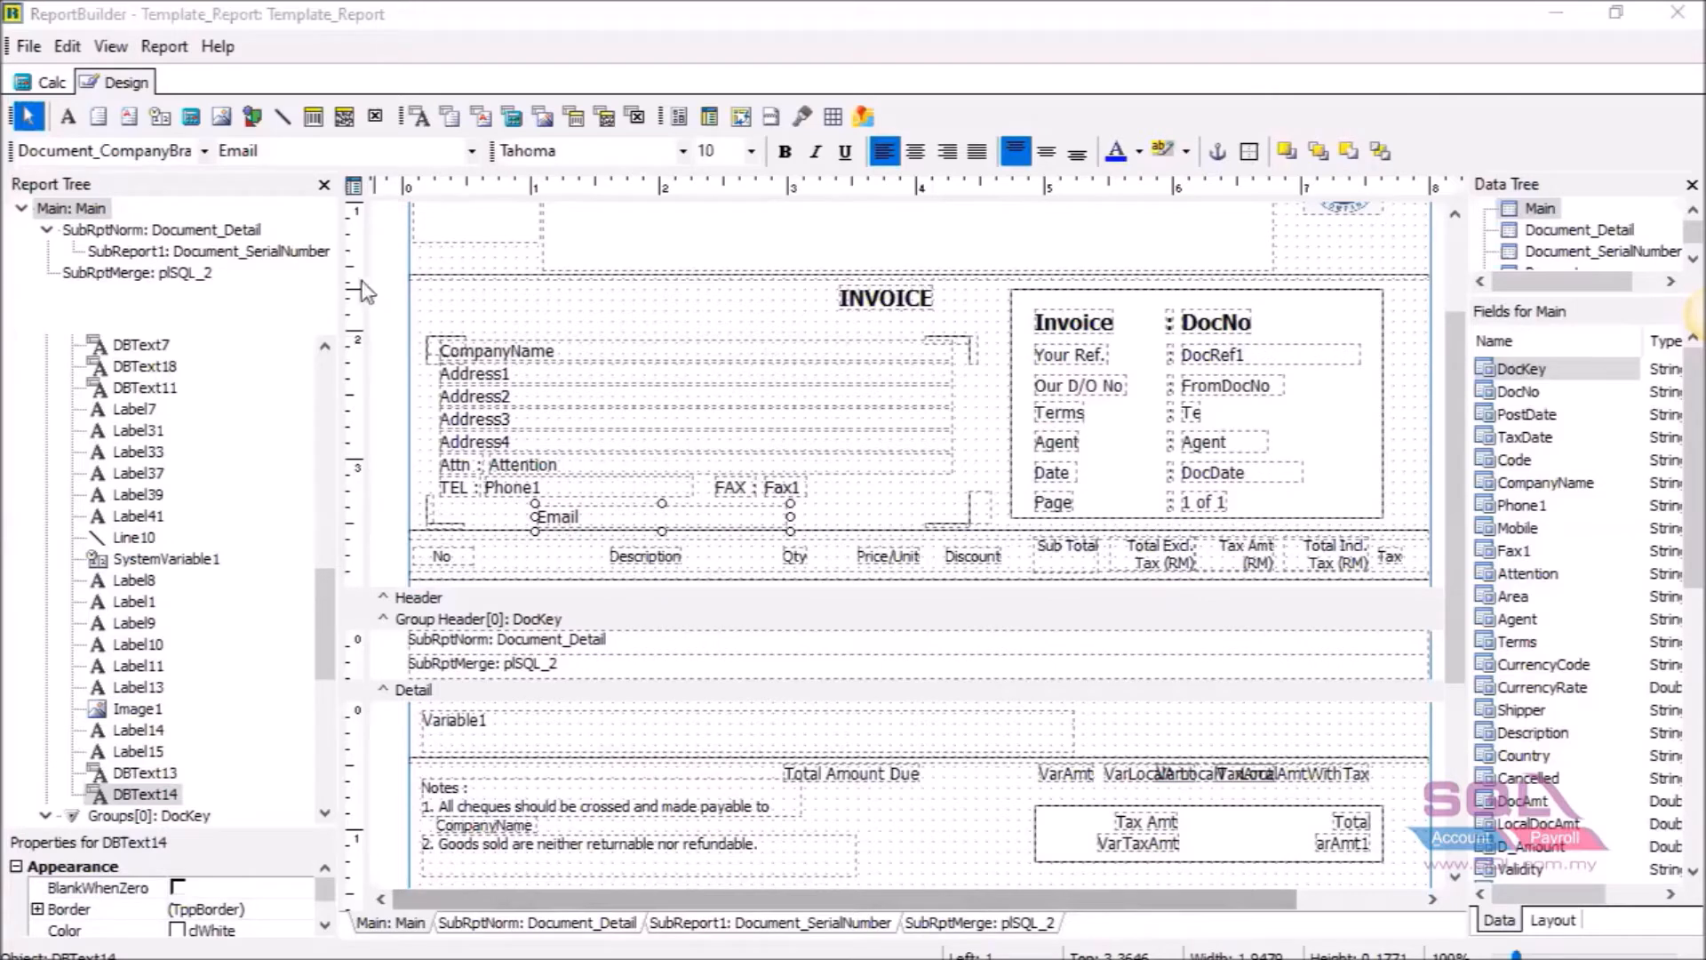
click(69, 119)
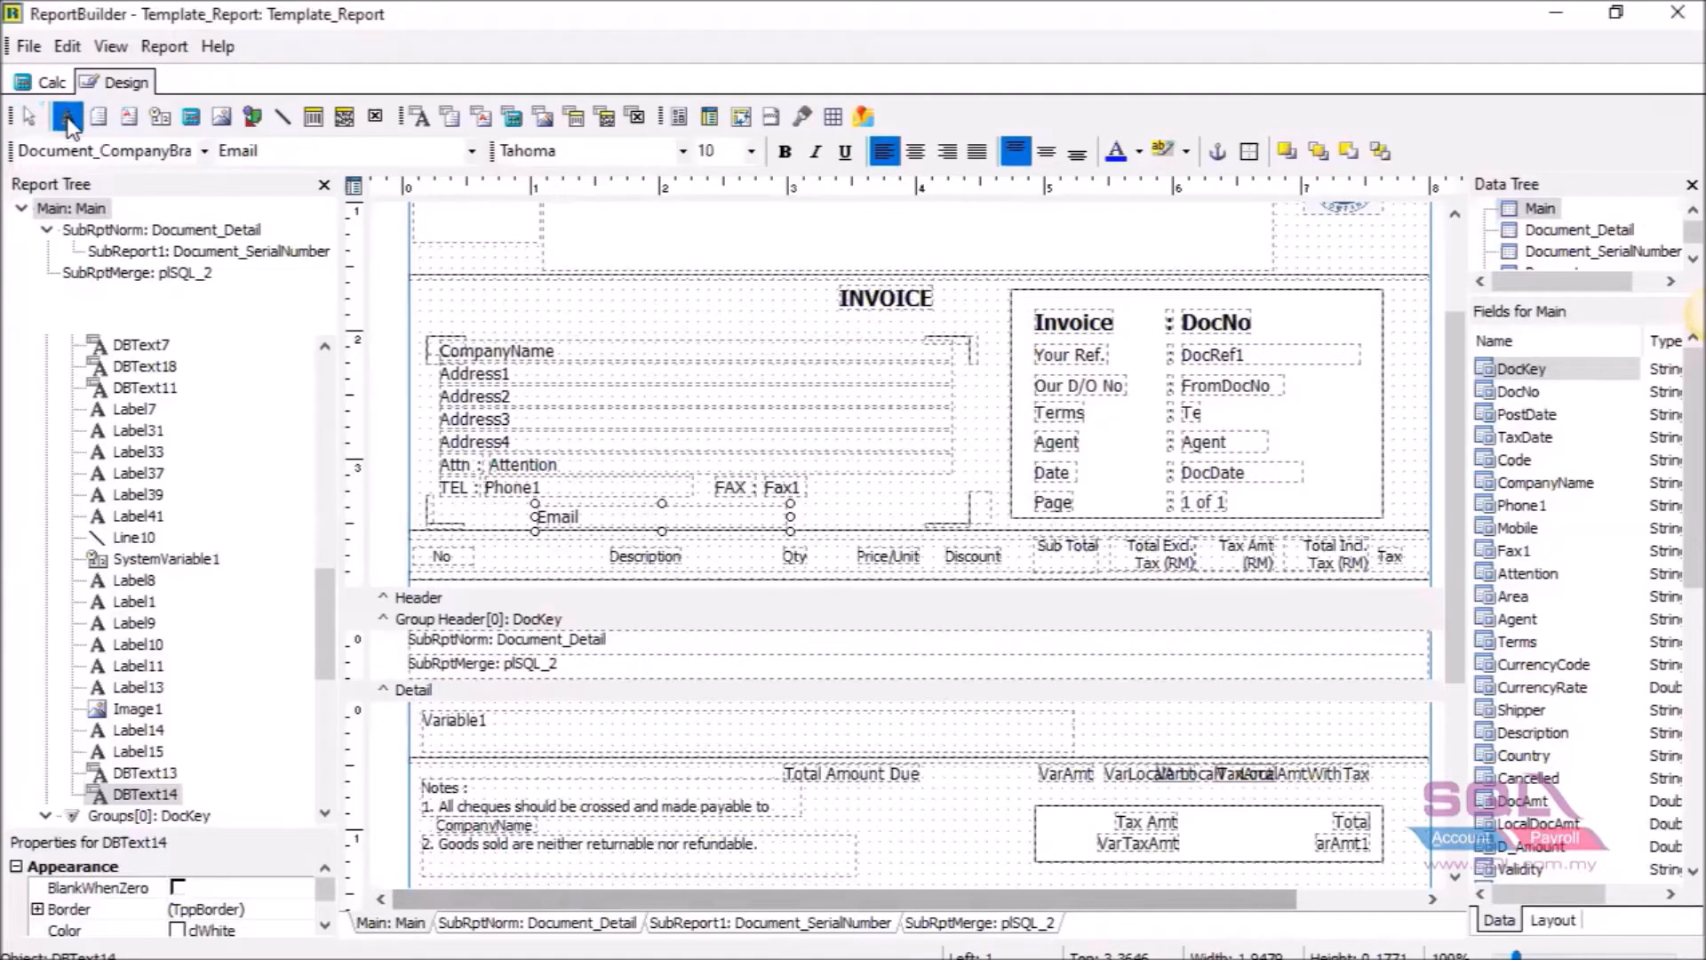
Add an 'Email :' caption left of the Email field, lined up with the TEL row.
click(454, 505)
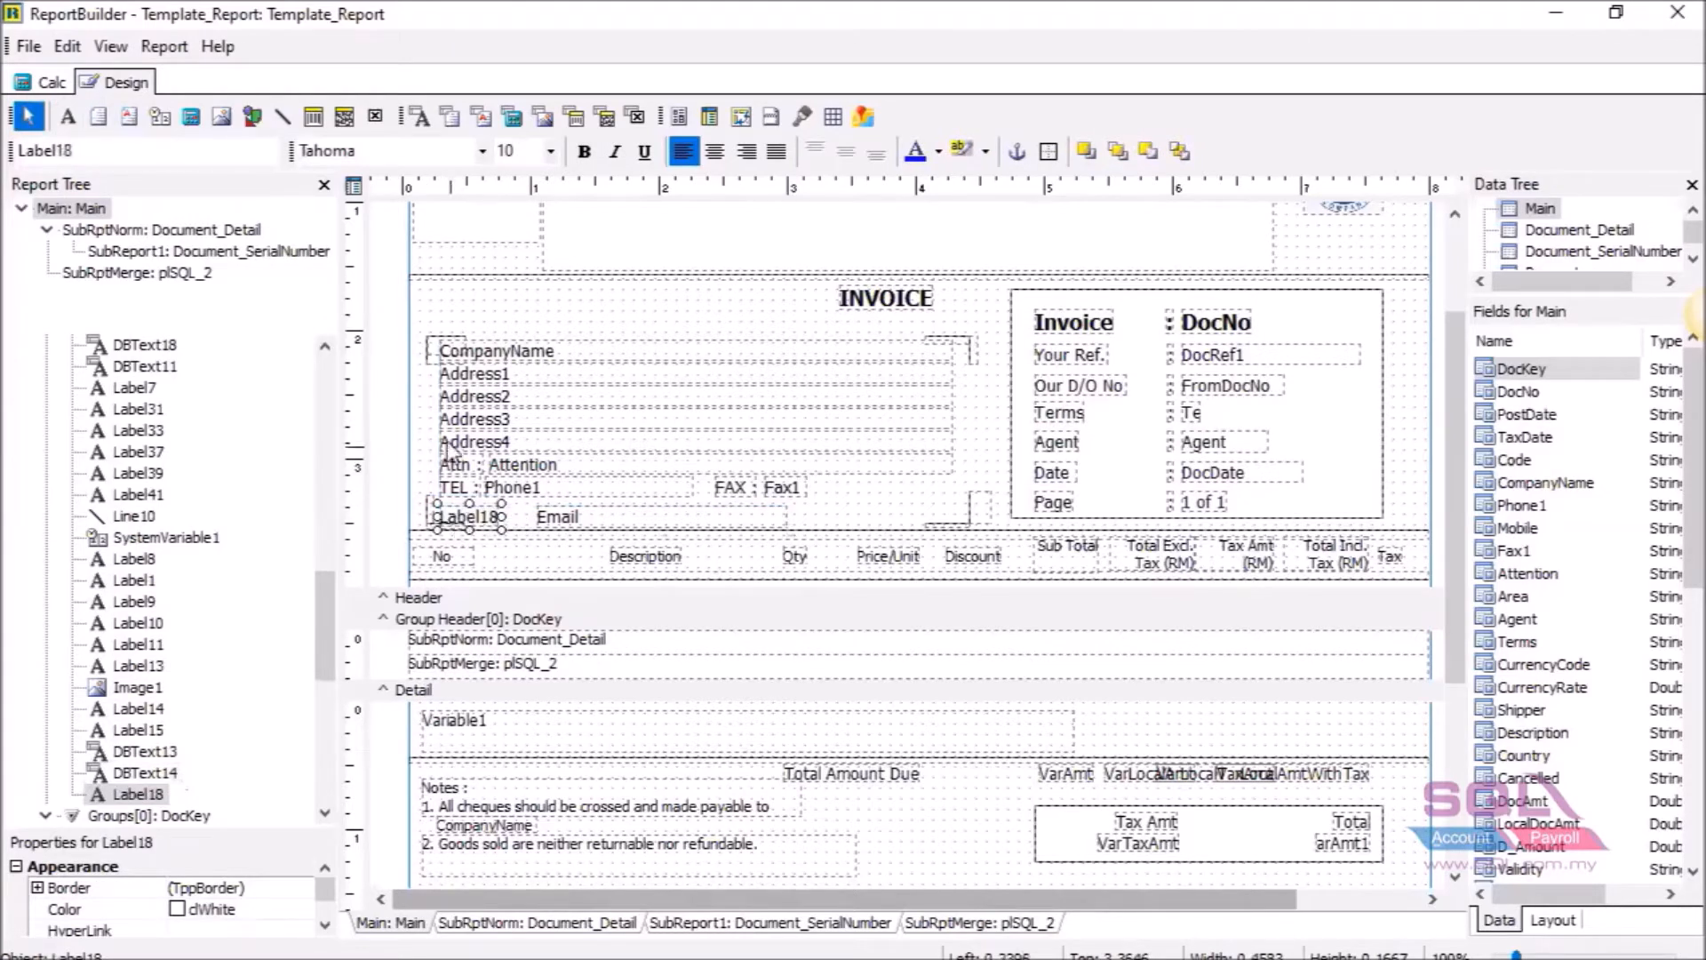
drag(498, 516, 477, 516)
click(136, 150)
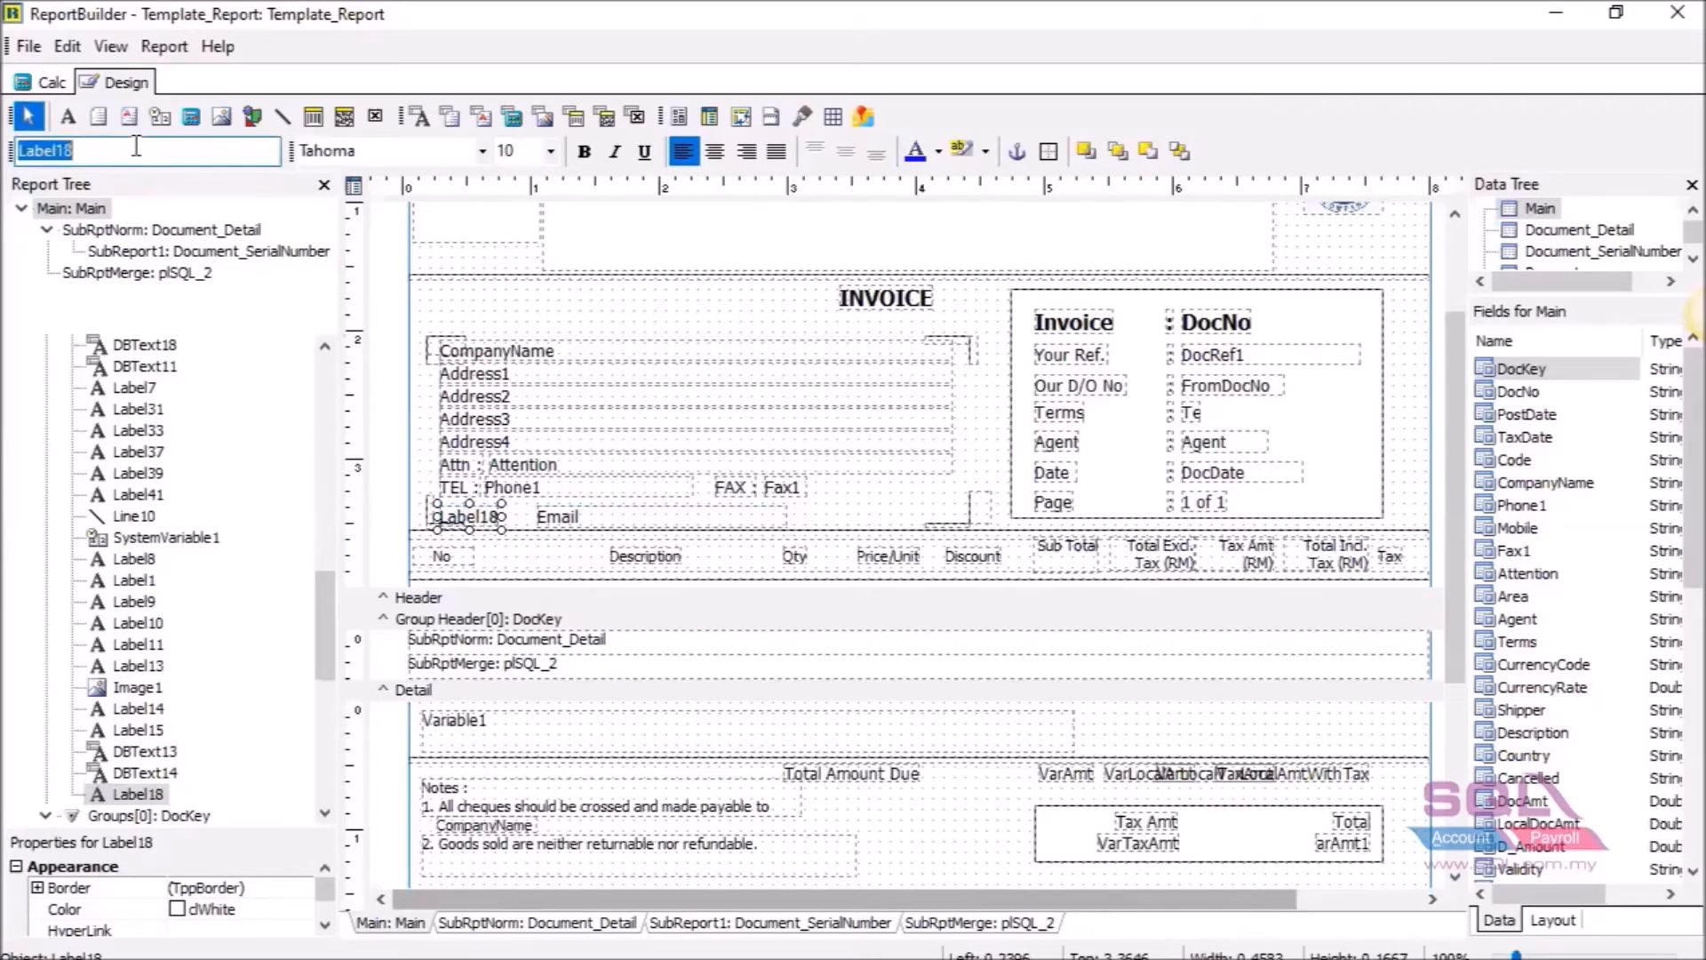
text(Email)
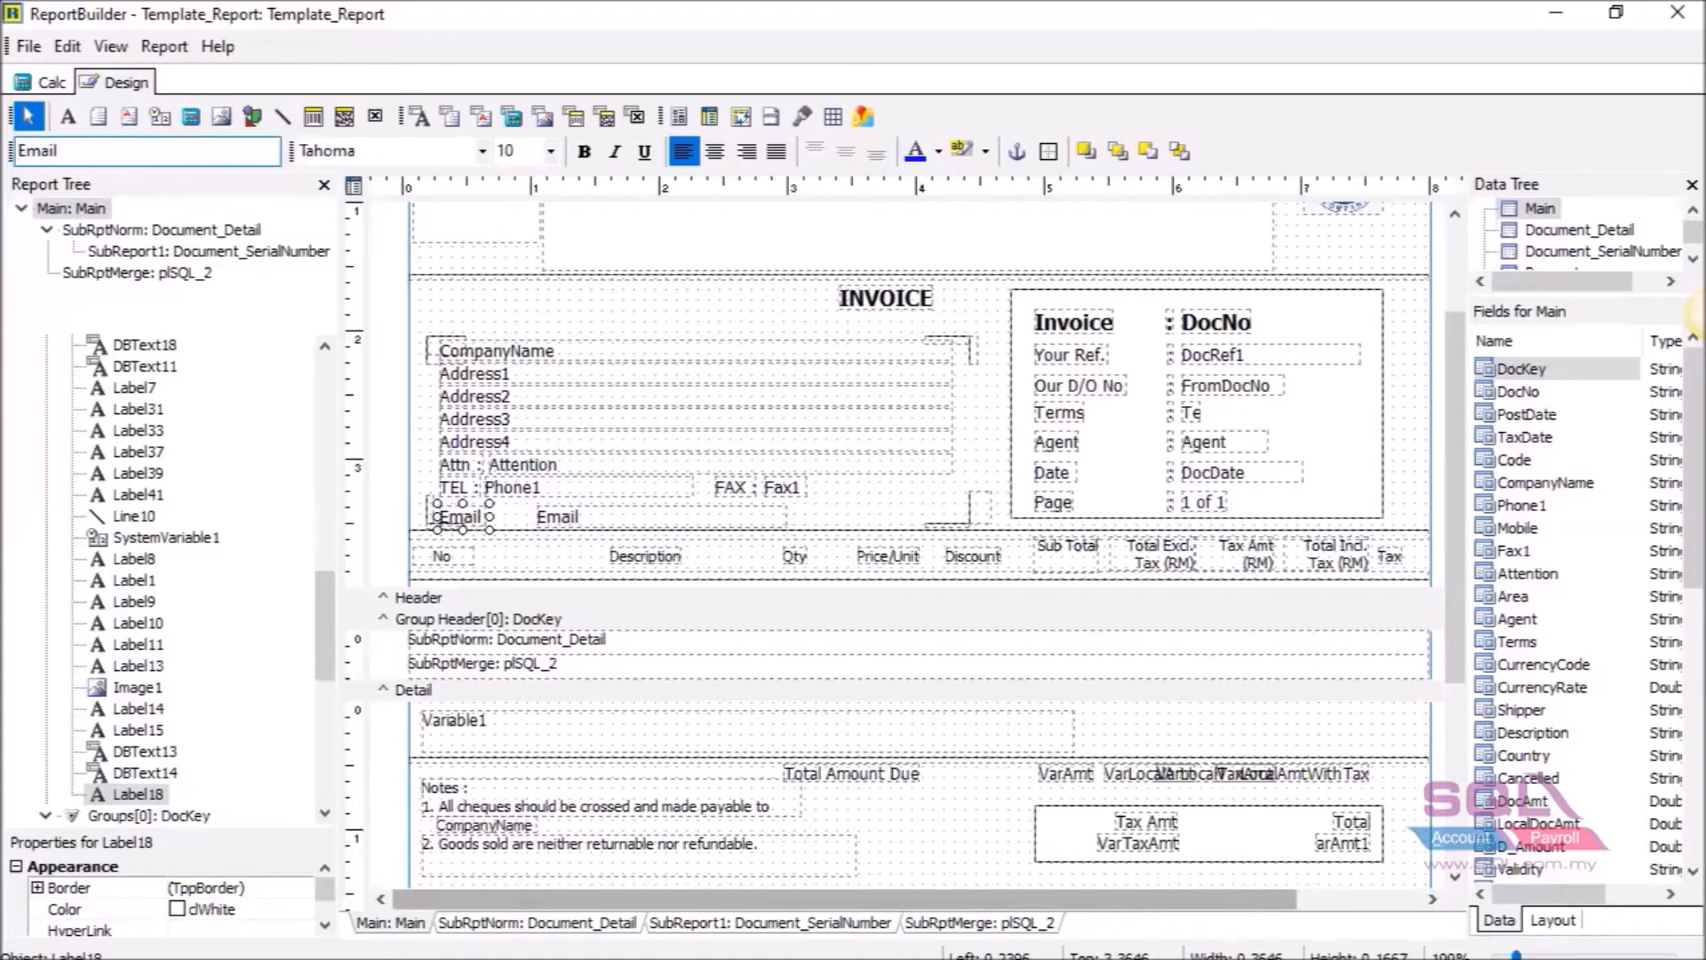
text(  :)
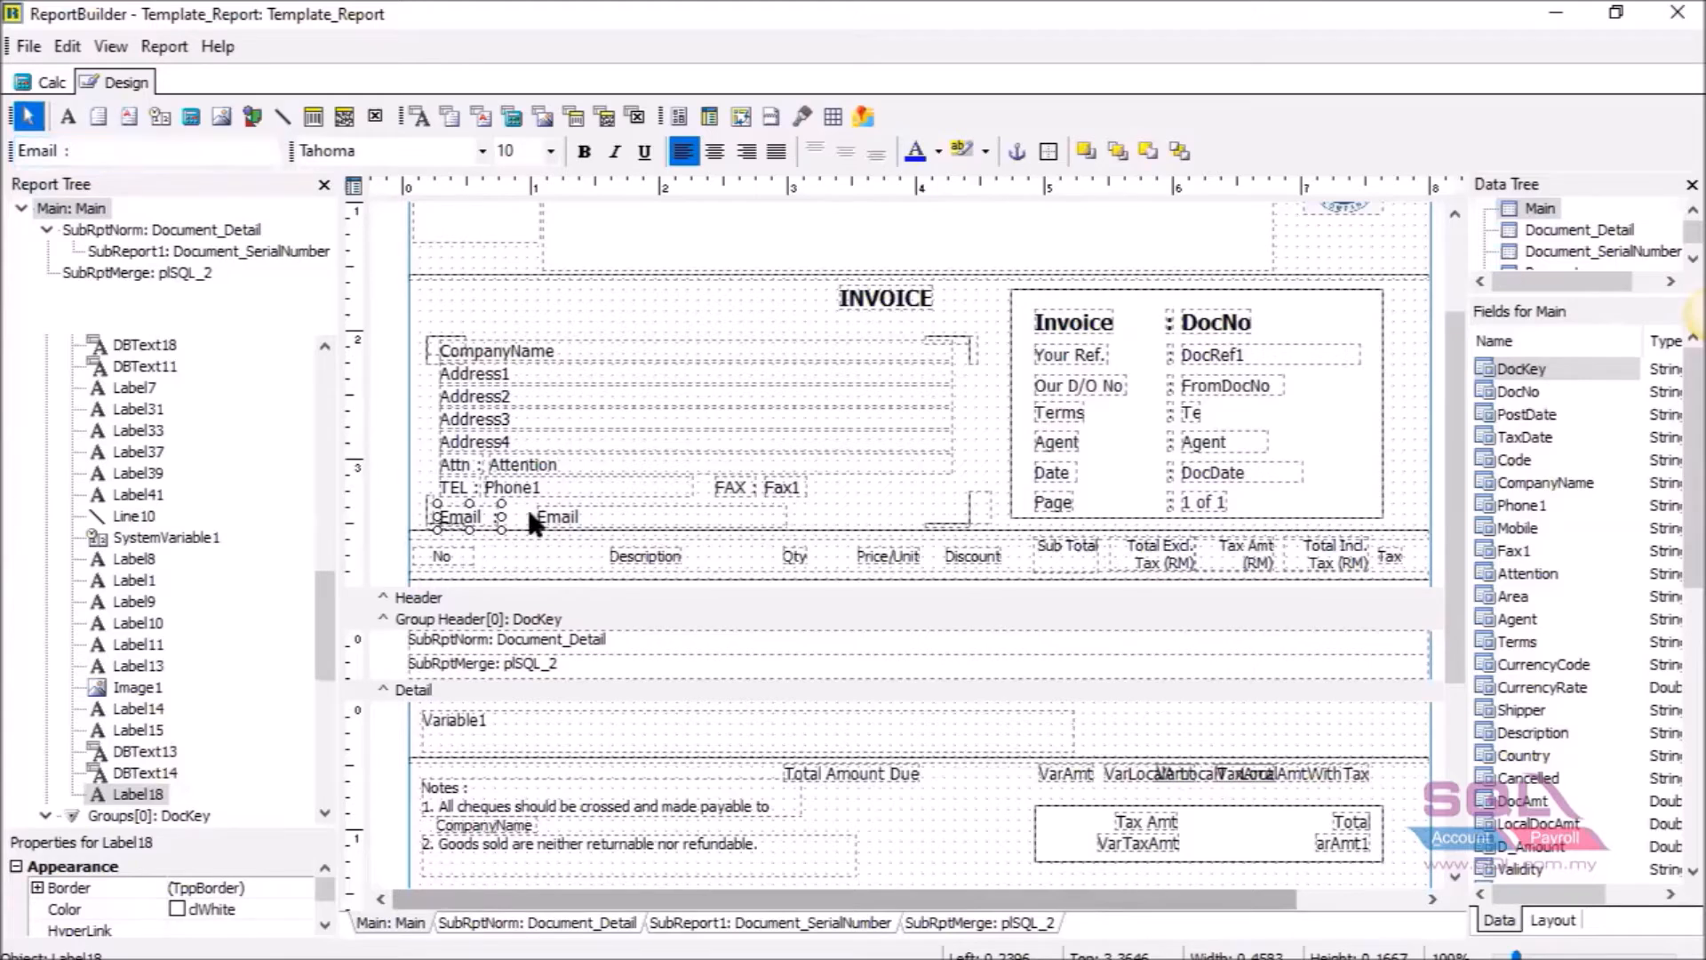
click(549, 530)
Shift the Email field slightly left and confirm its Document_CompanyBranch Email binding.
click(552, 524)
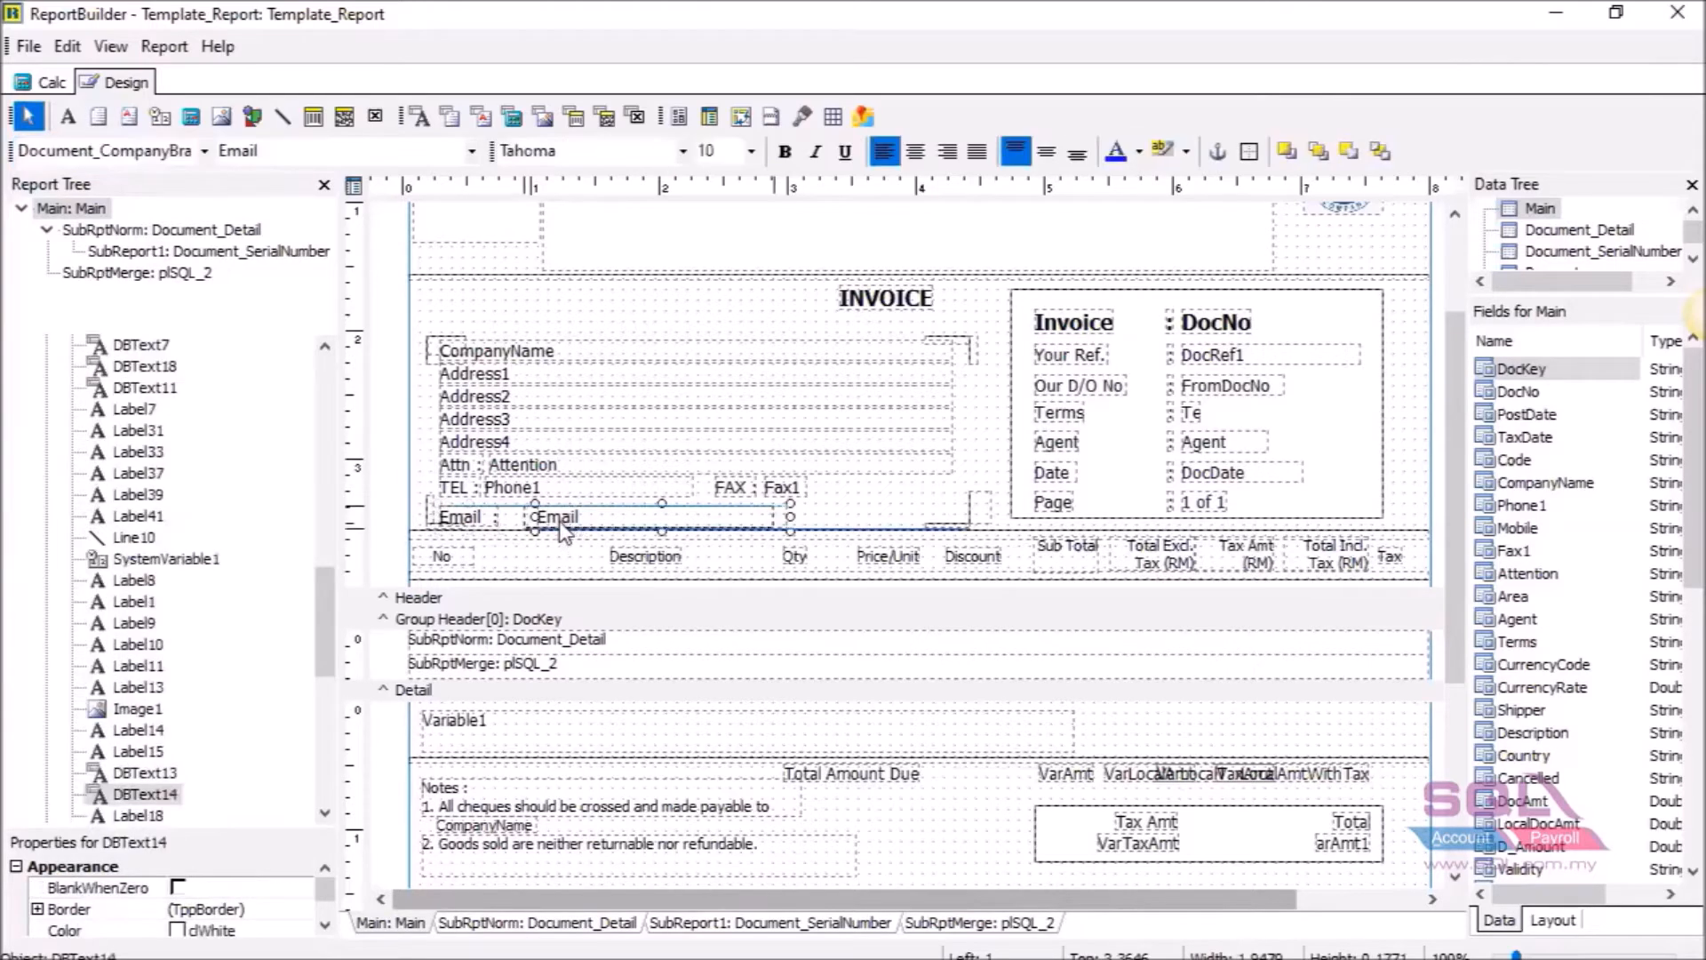
drag(552, 524, 545, 527)
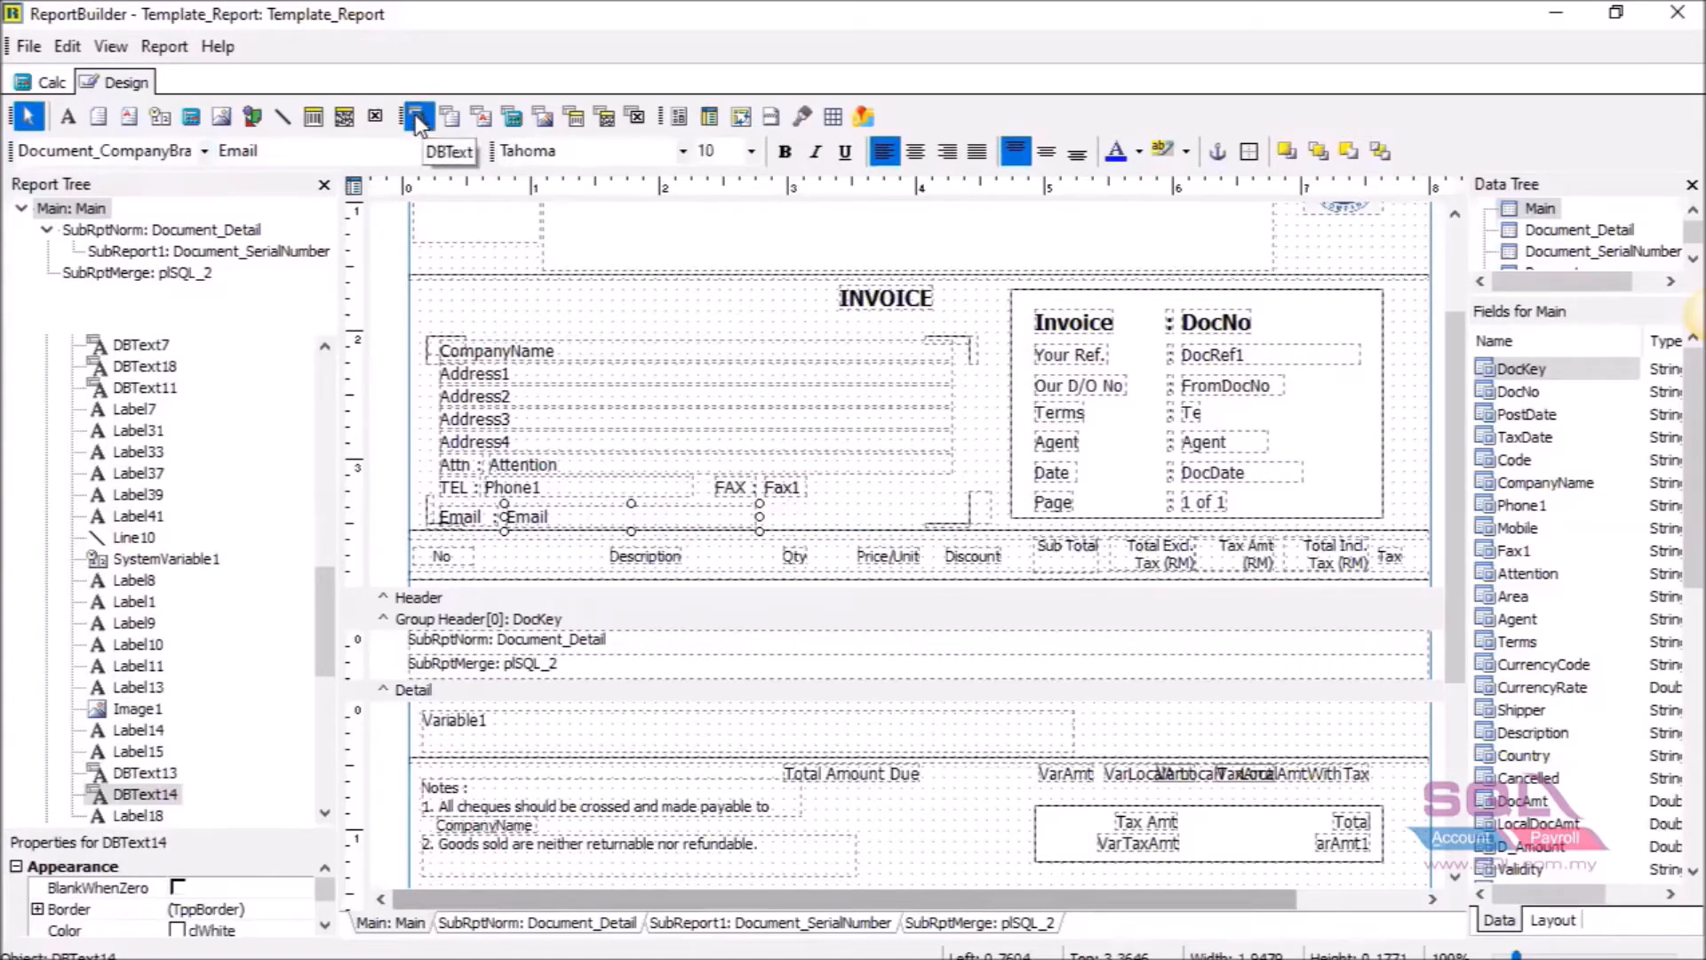
click(204, 152)
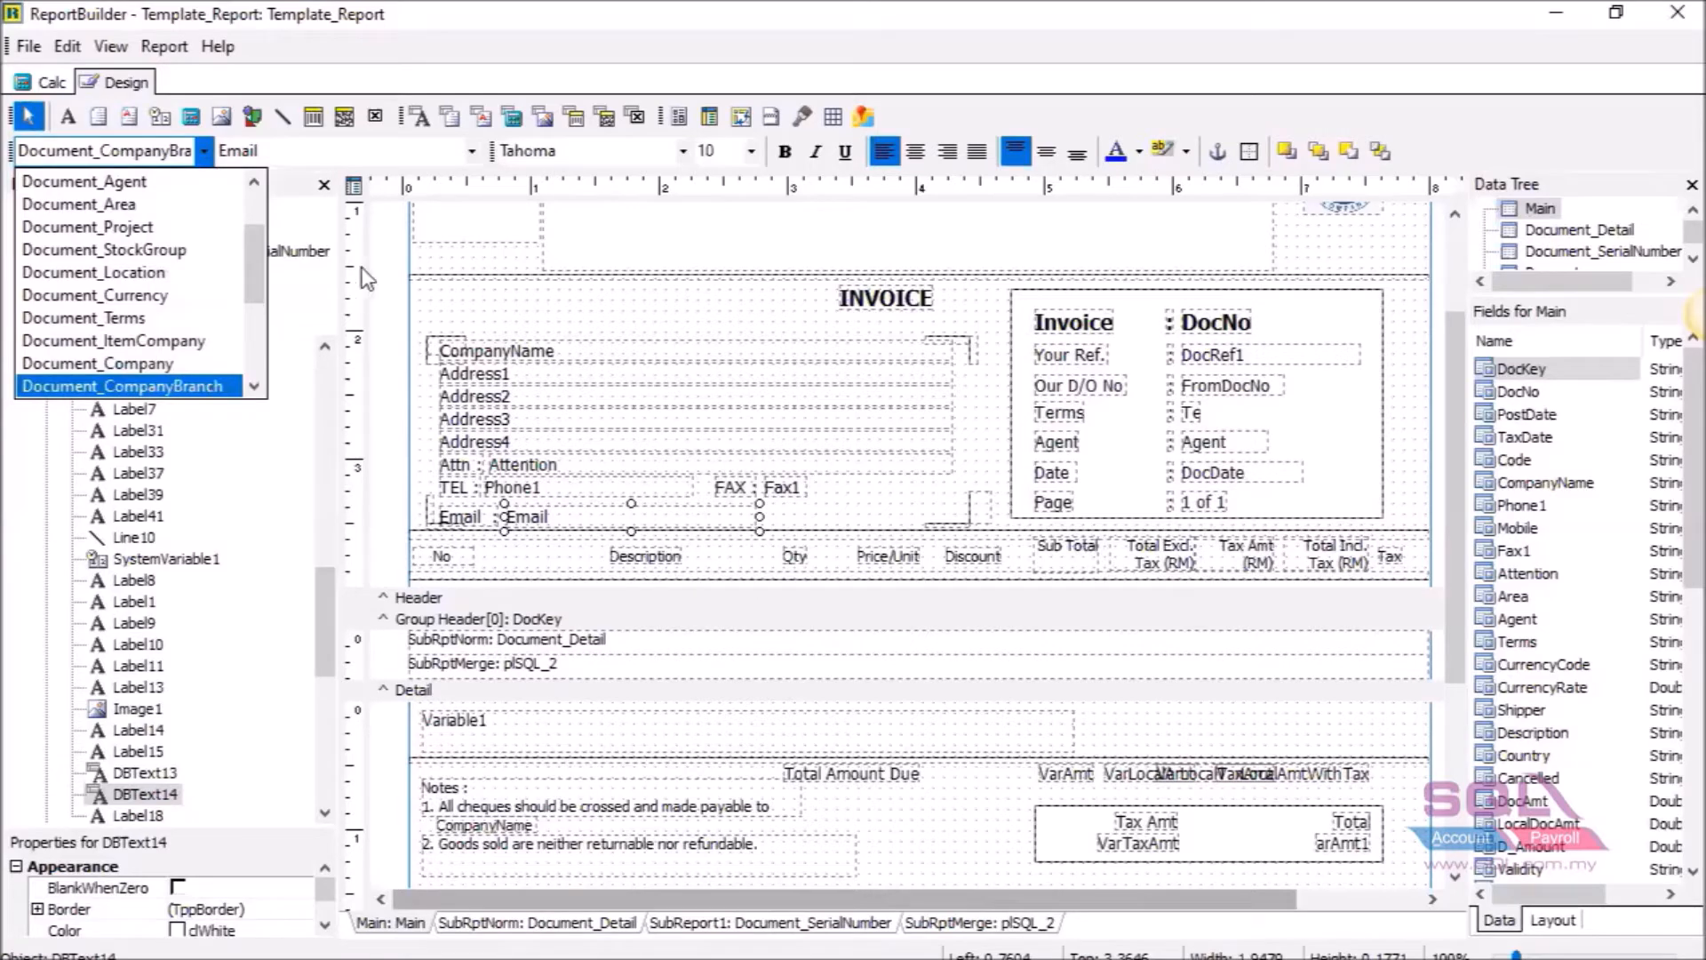
click(216, 387)
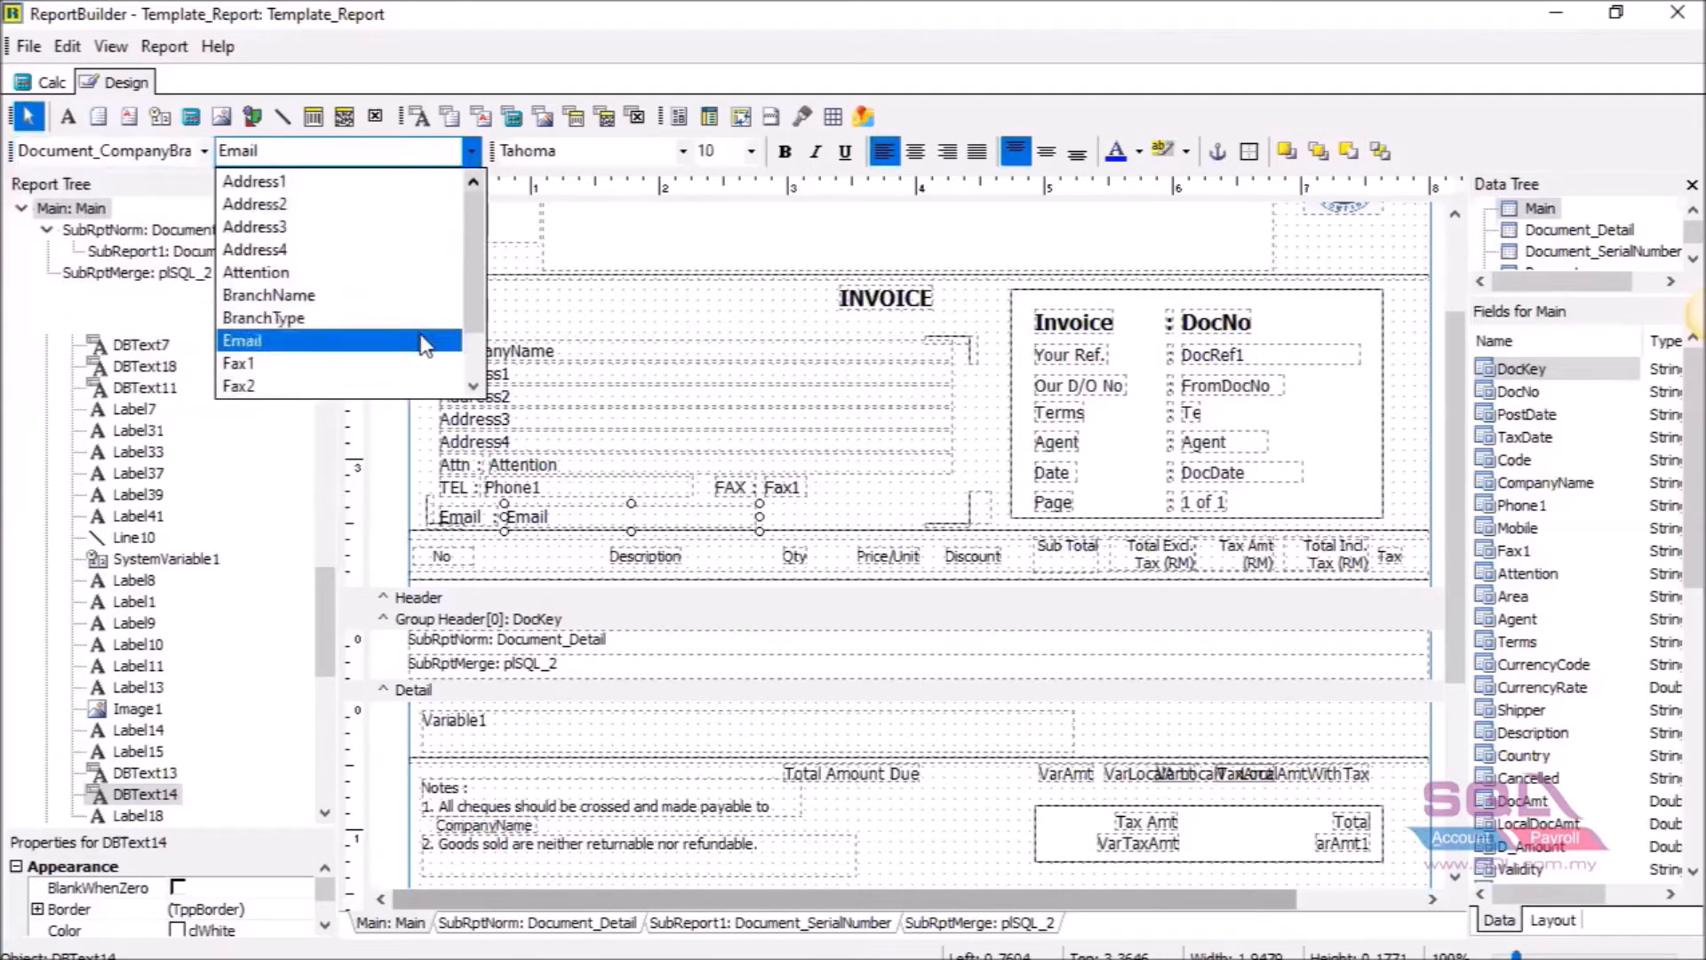
click(842, 508)
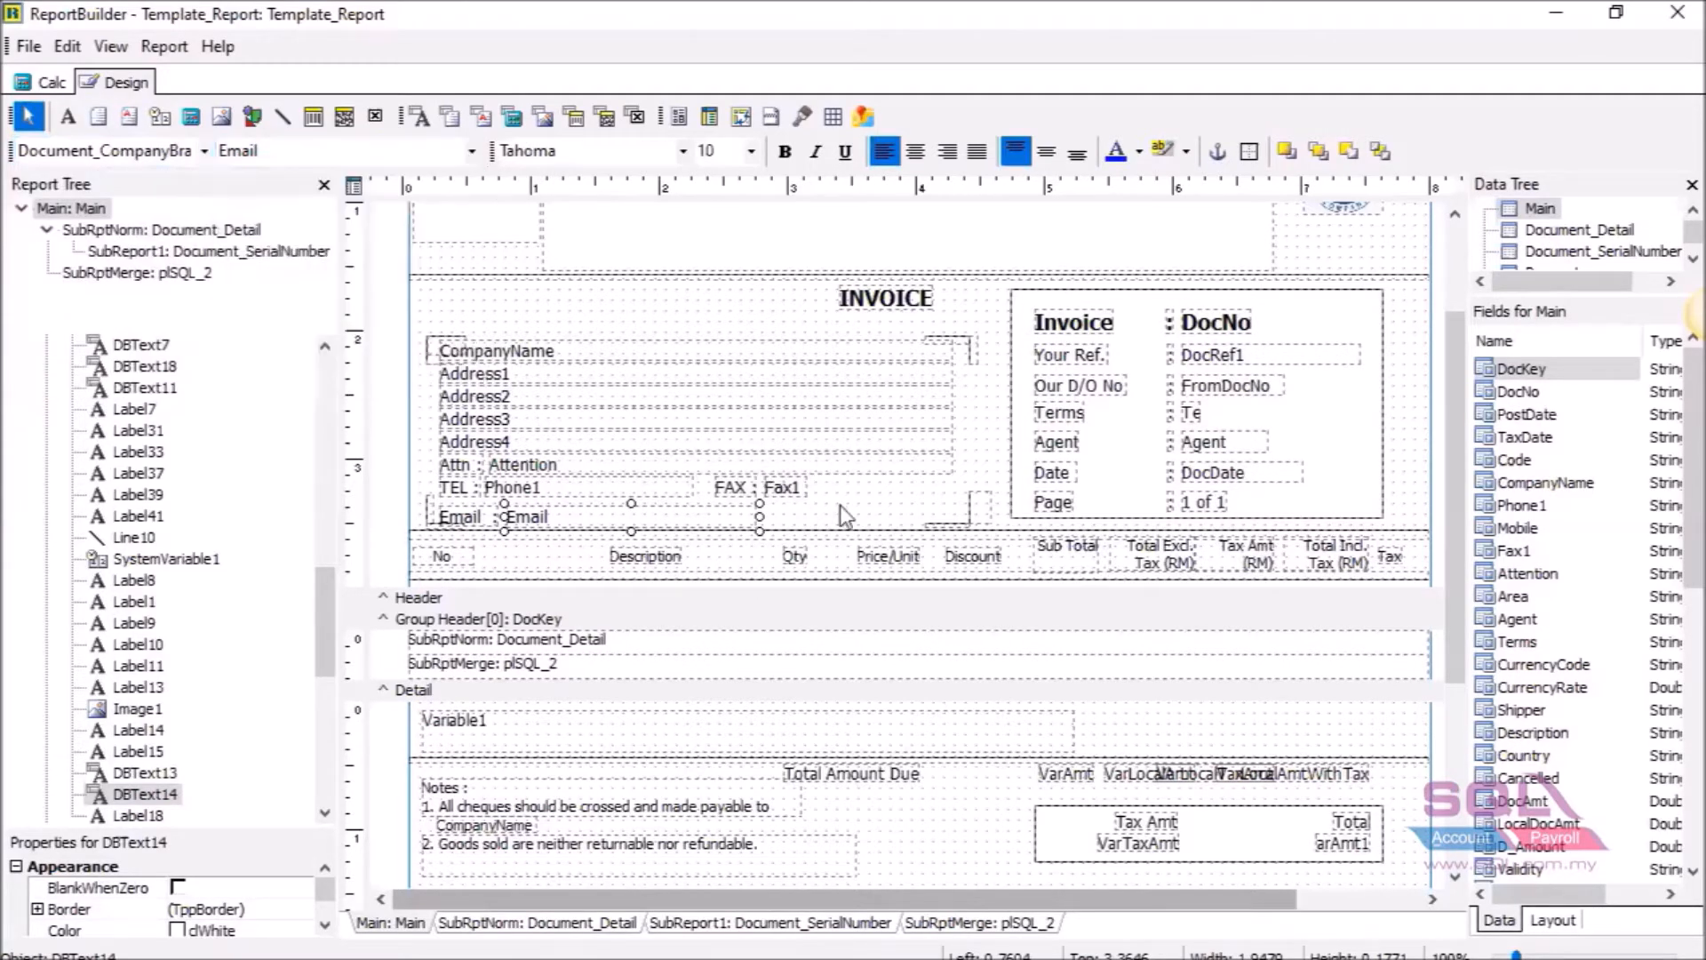
click(840, 505)
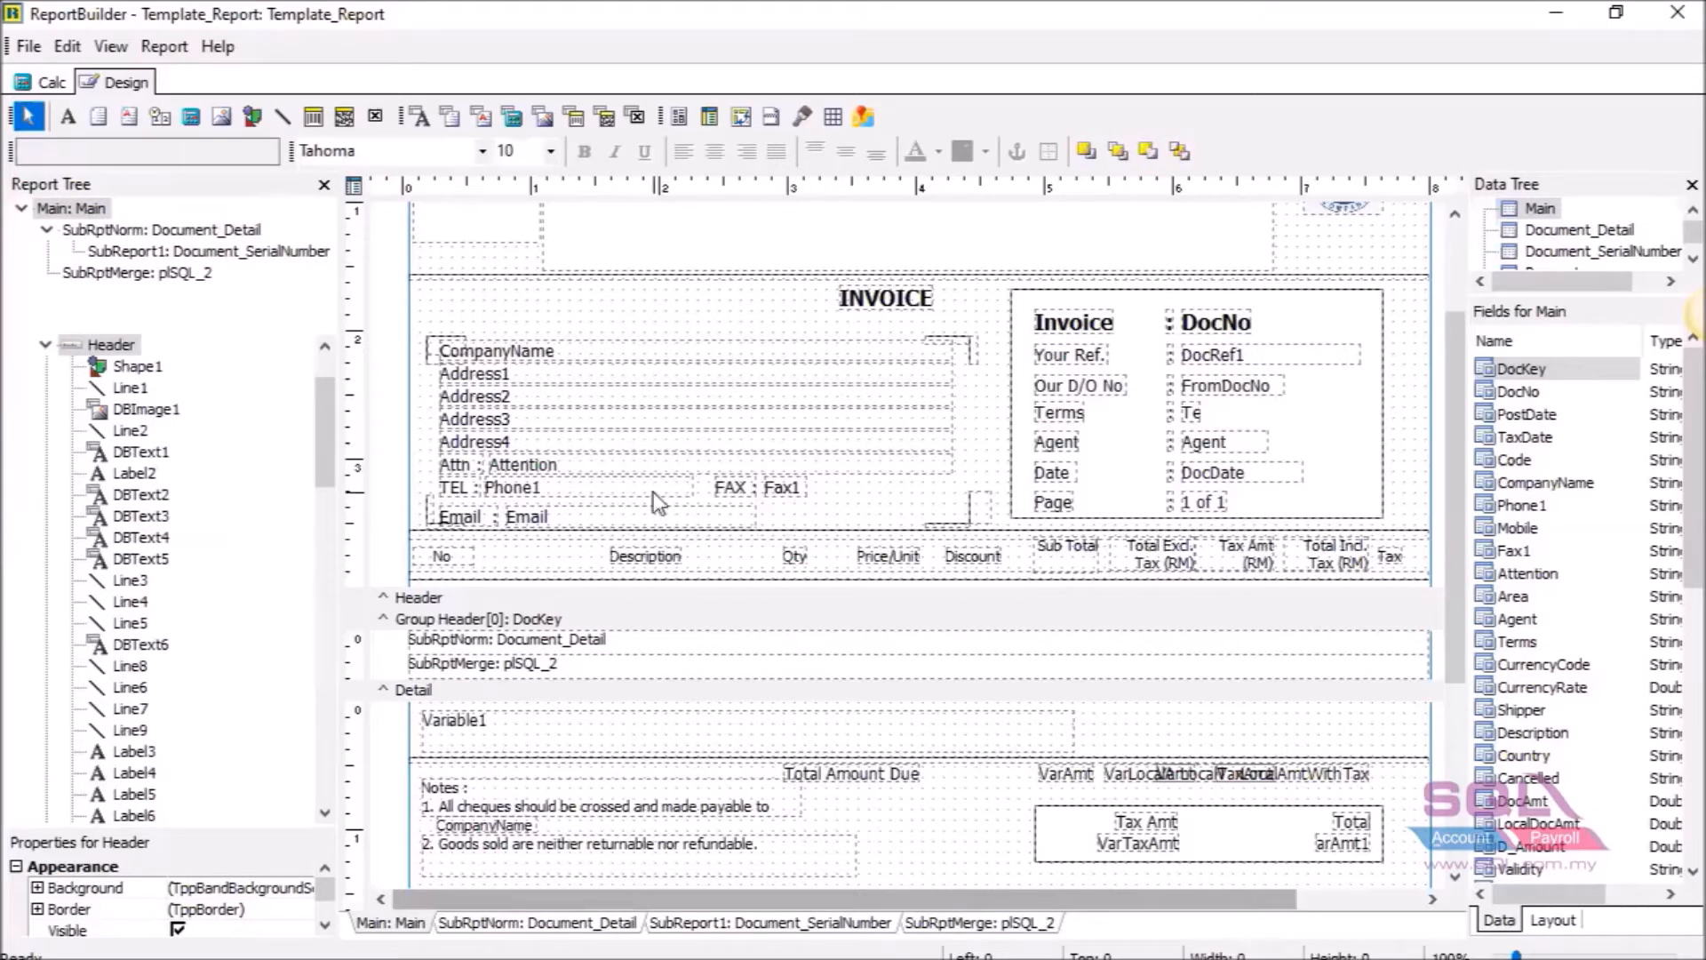
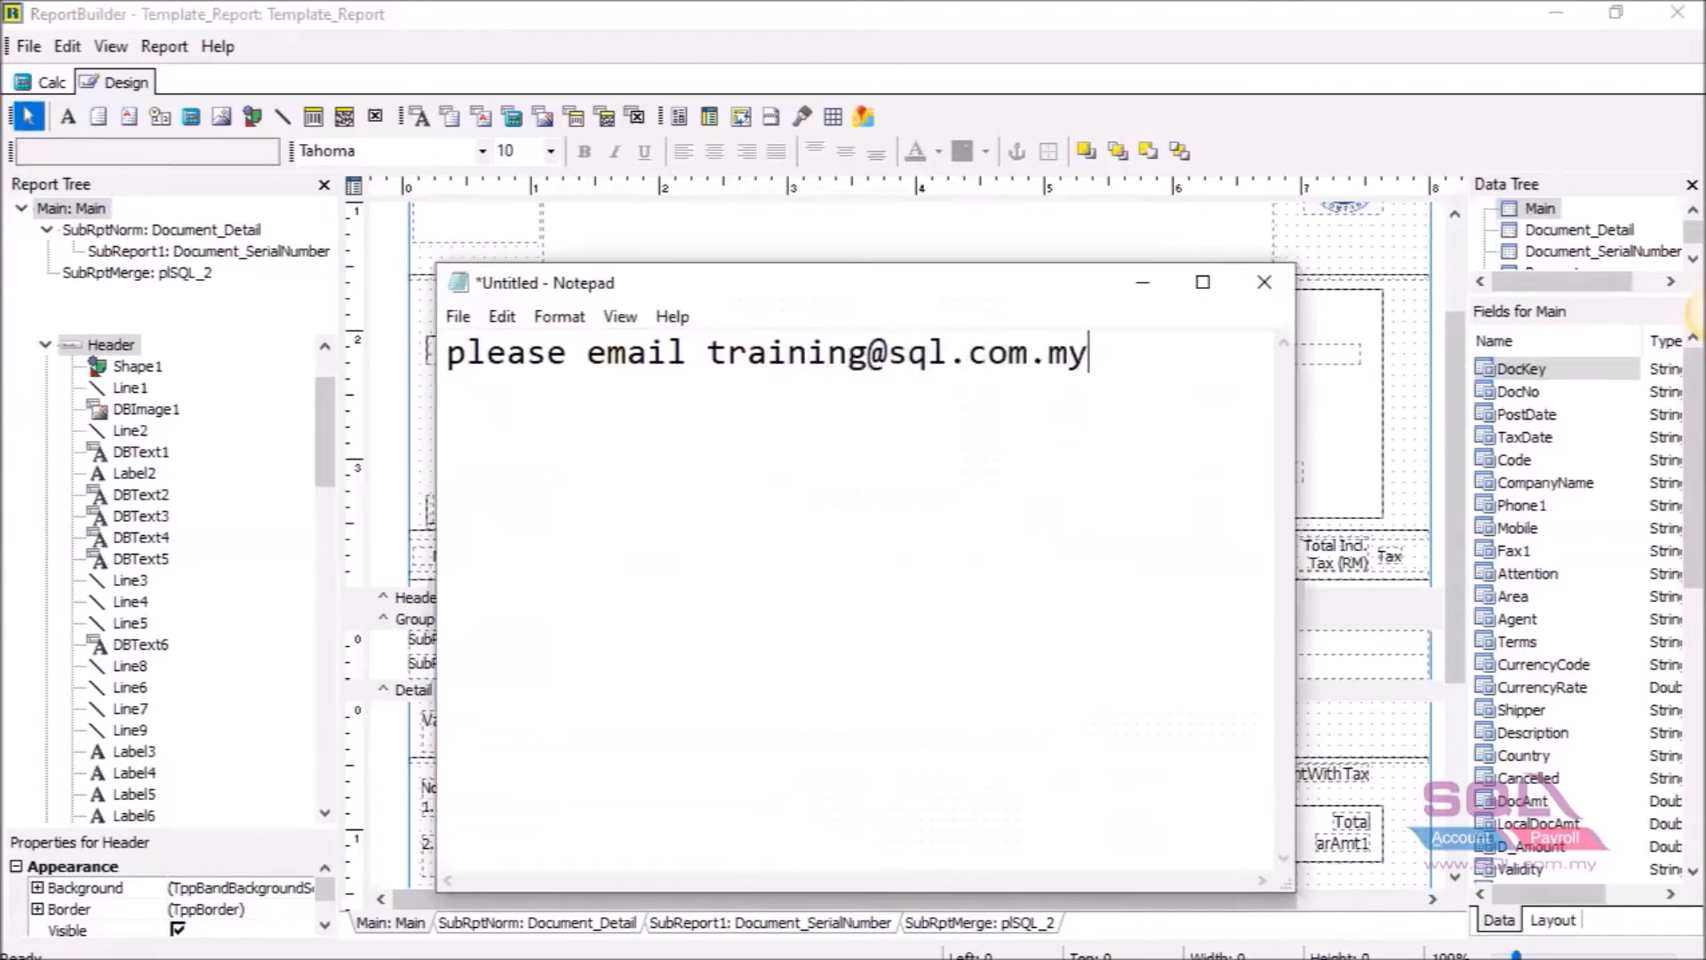
Write a note with the training team's e-mail address, 'if you want to get video' and 'TQ', then minimize Notepad.
key(Return)
text(if you want to )
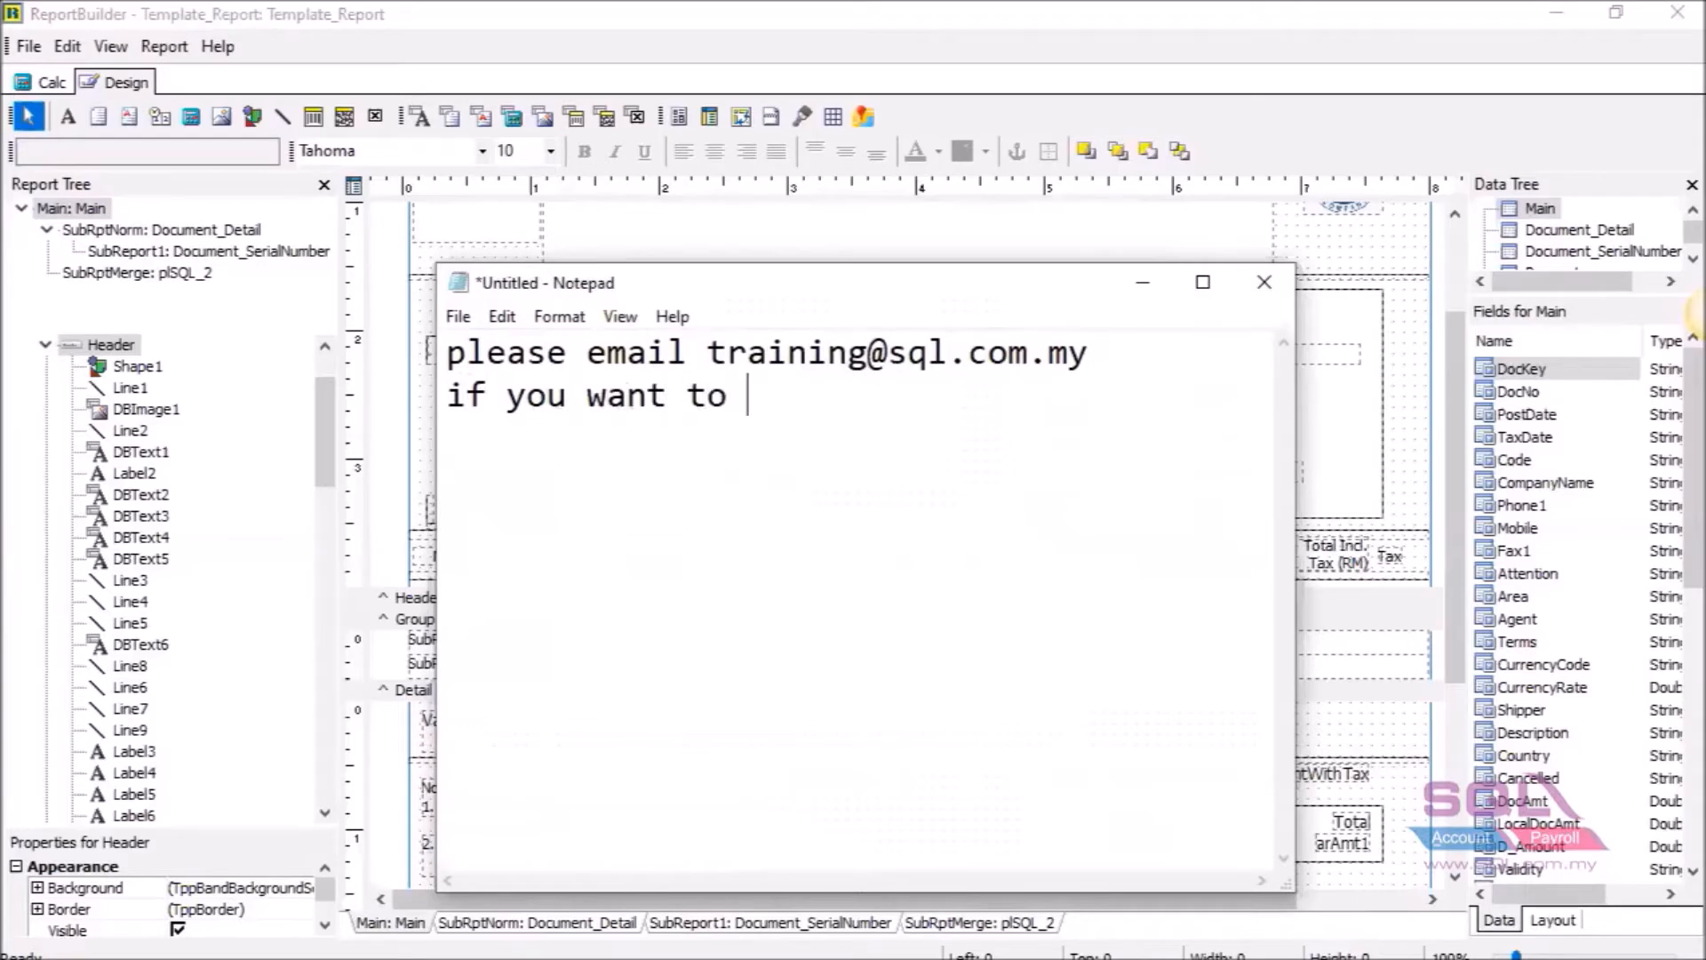
text(get video)
key(Return)
text(TQ)
key(Return)
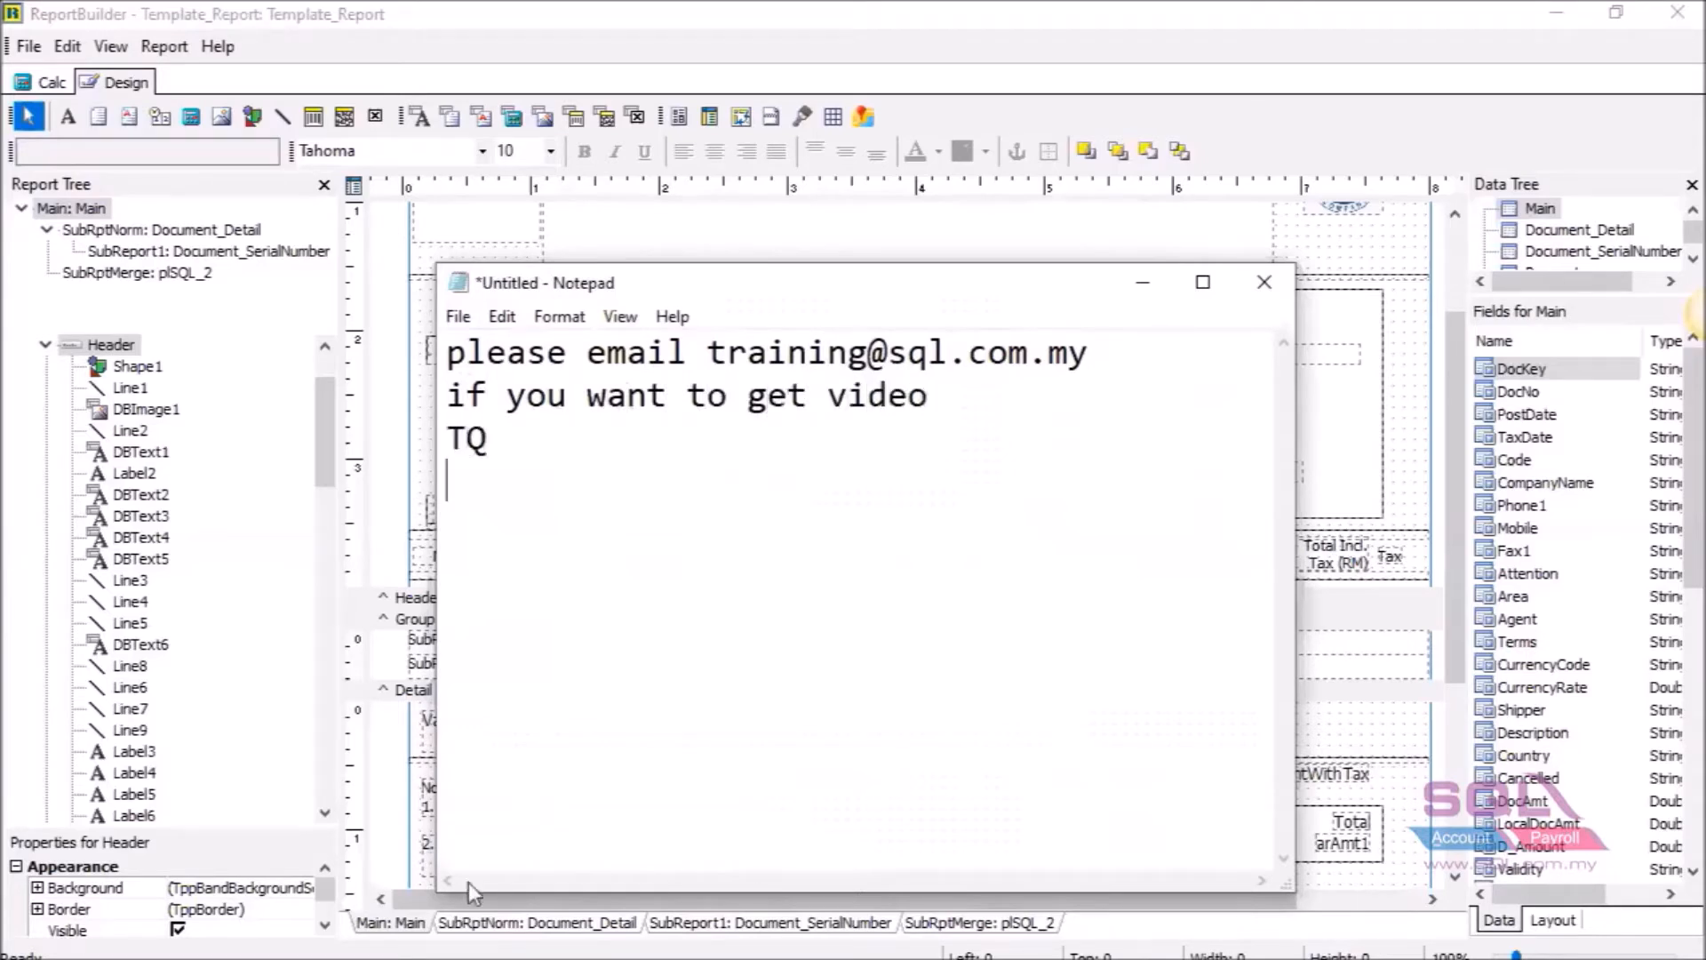
click(1144, 281)
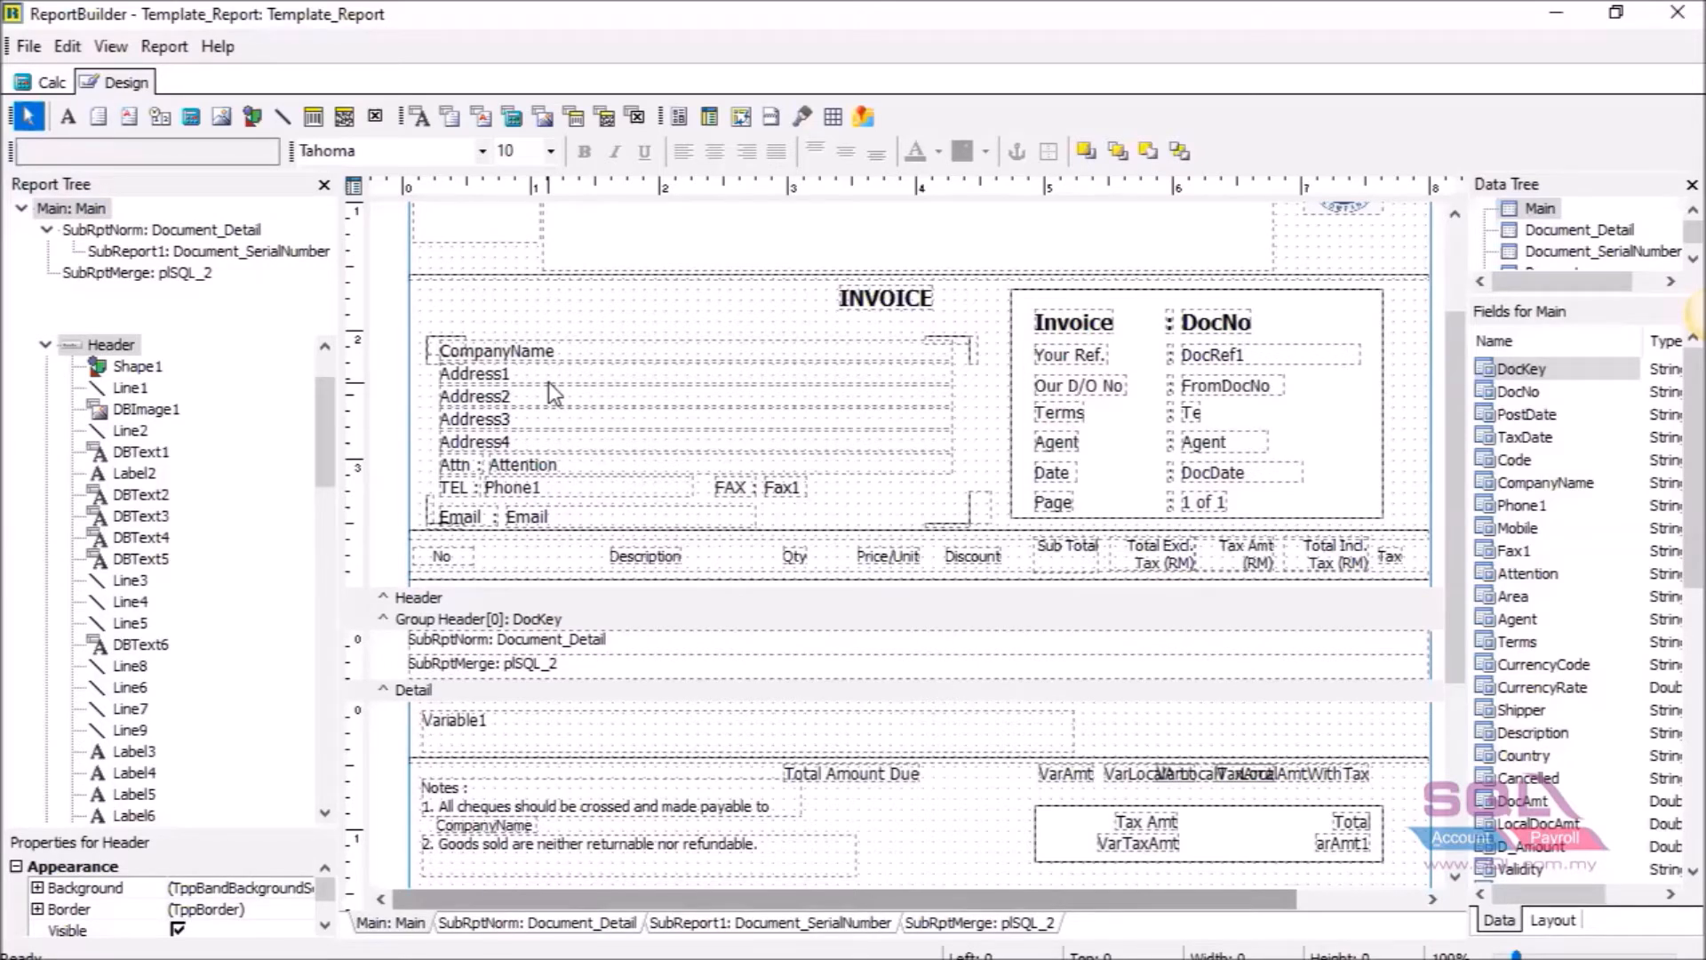
Save the customized invoice template and close ReportBuilder to return to the Template_Report preview.
click(29, 46)
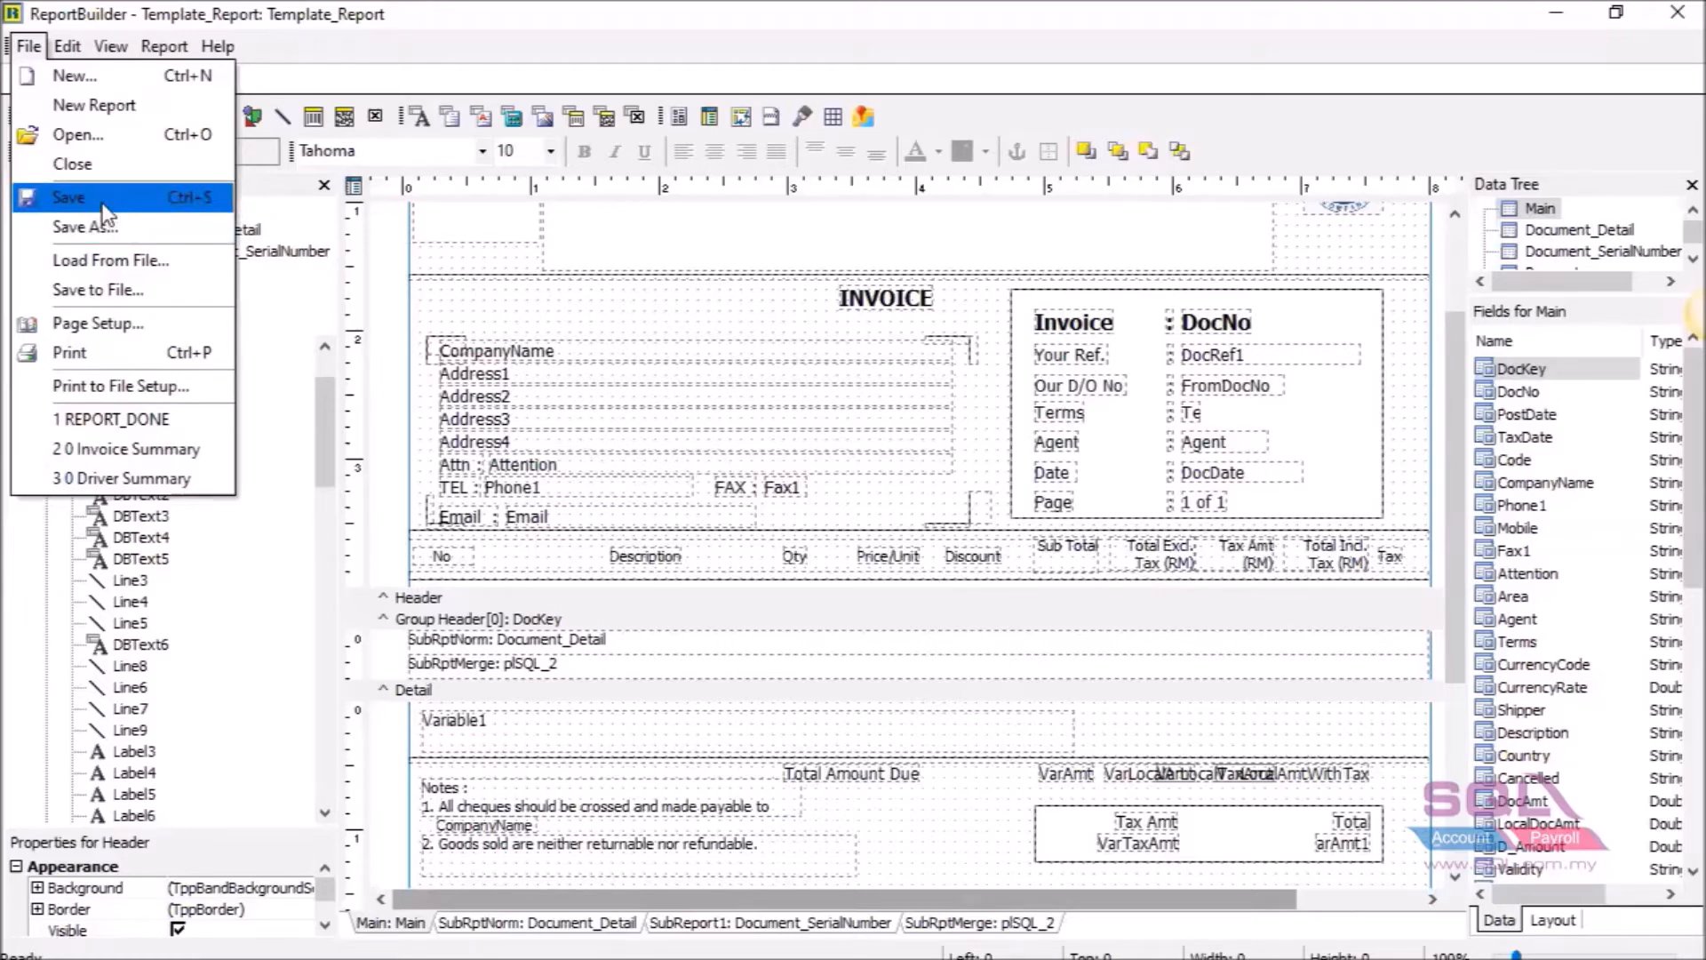
click(103, 205)
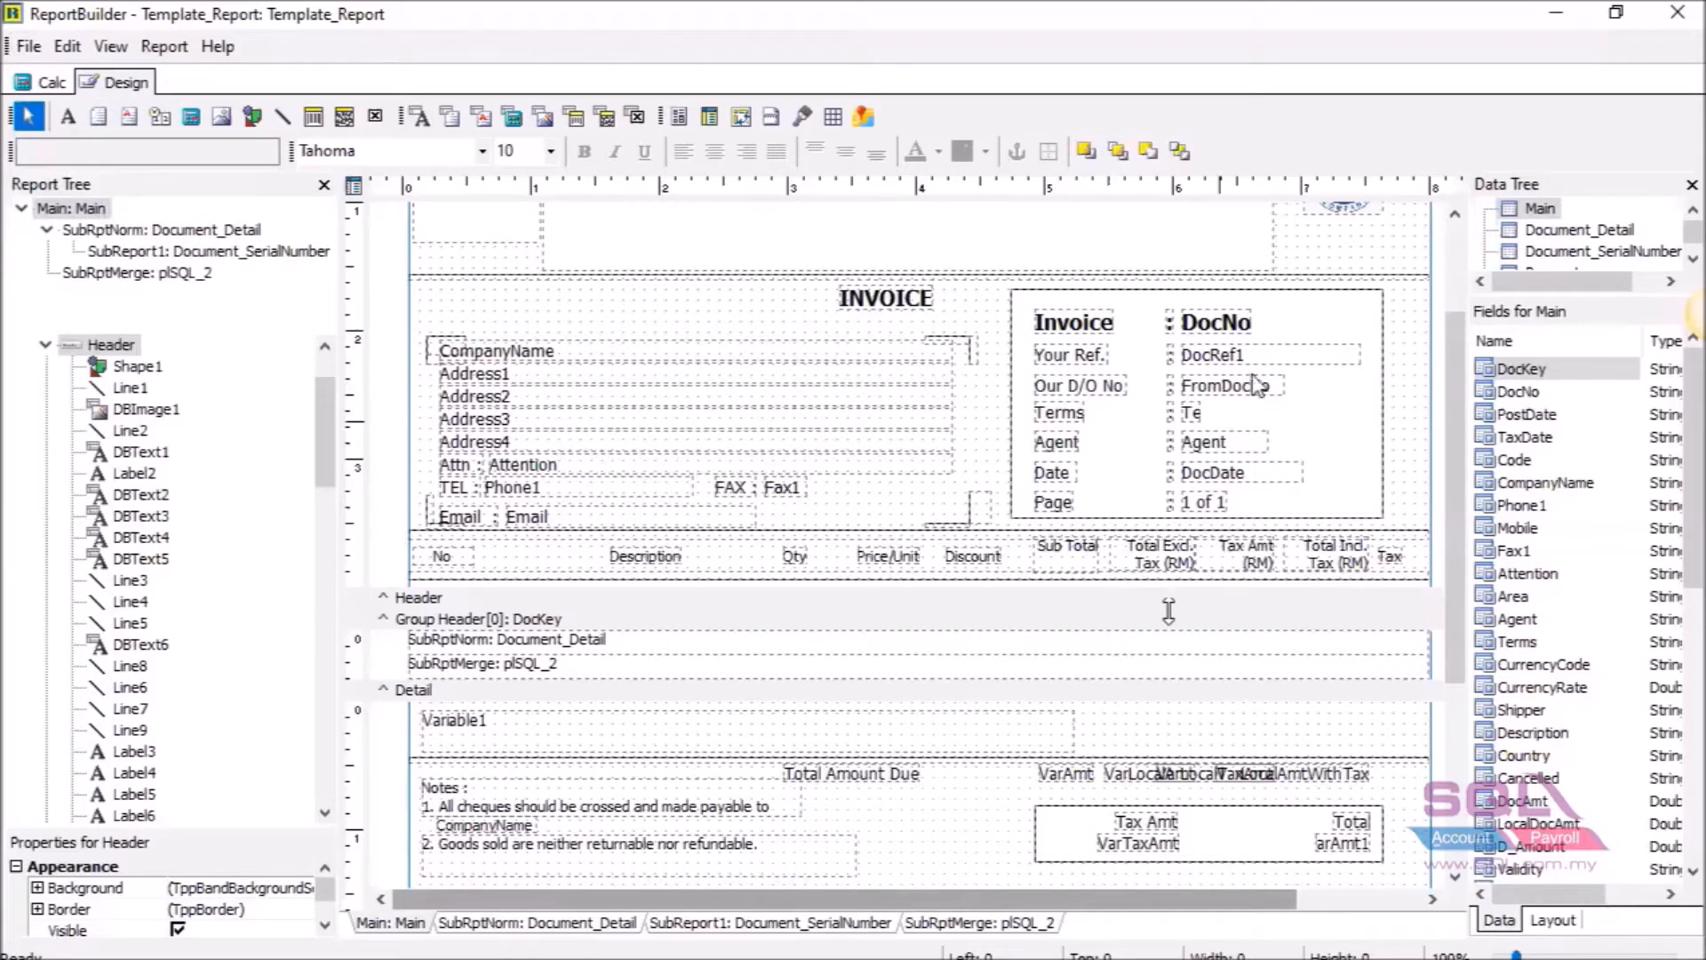
click(1678, 13)
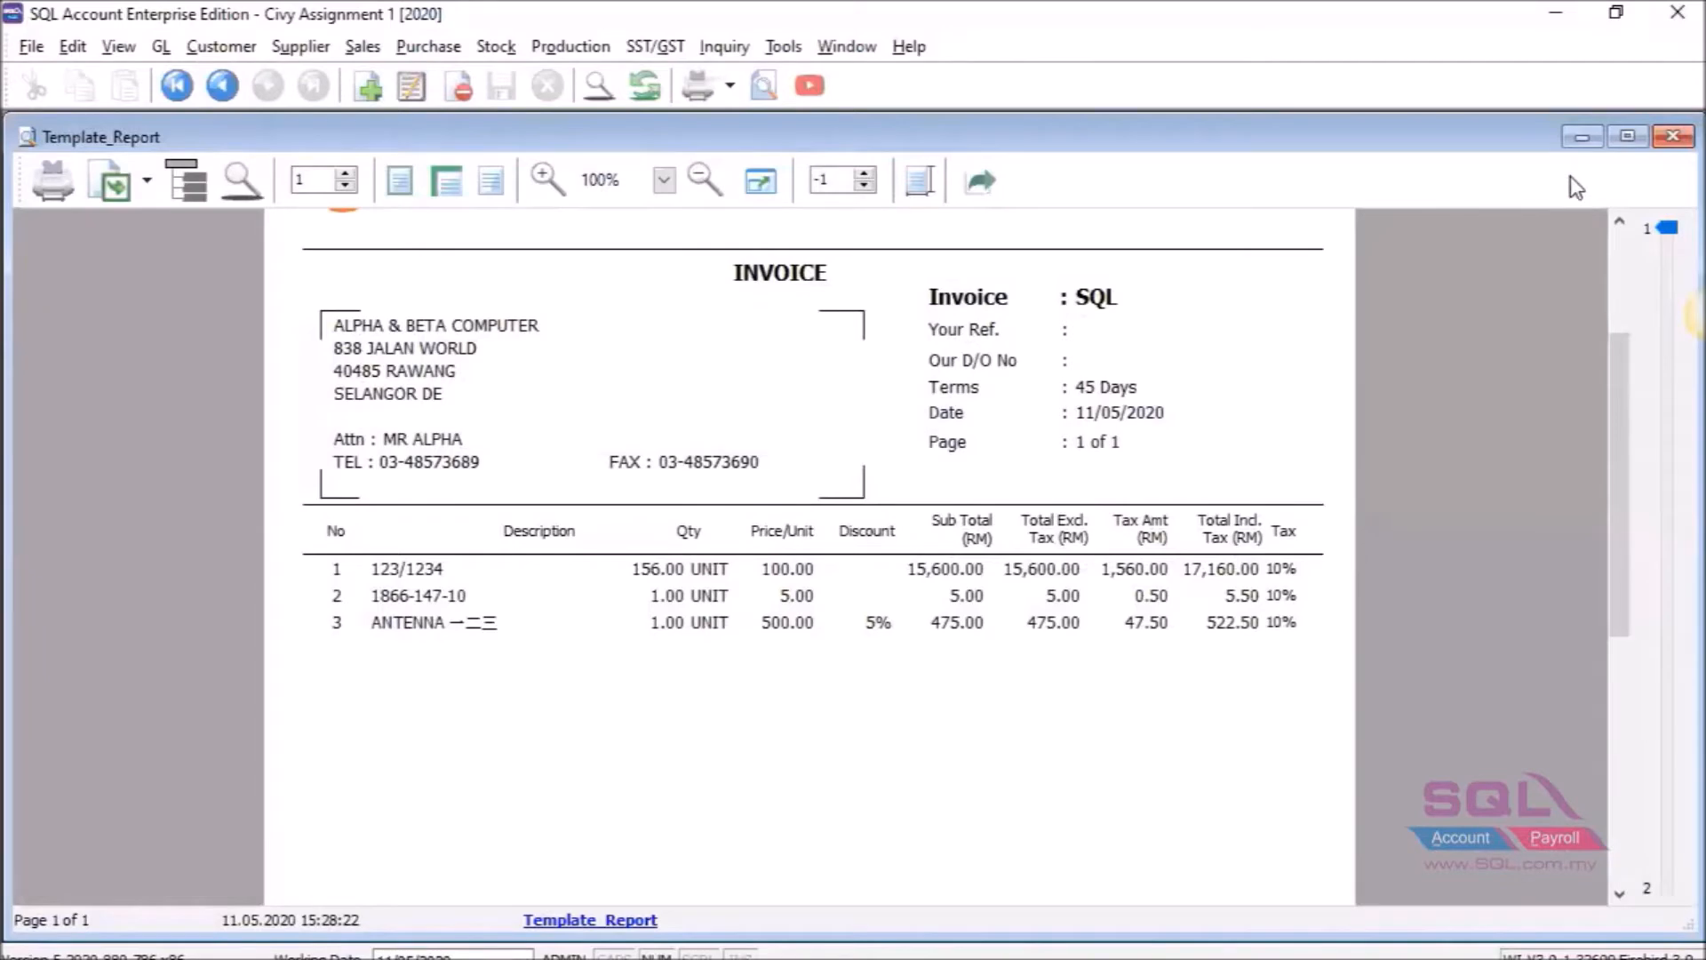
Close the old preview and preview the invoice again using the Template_Report layout.
click(1670, 136)
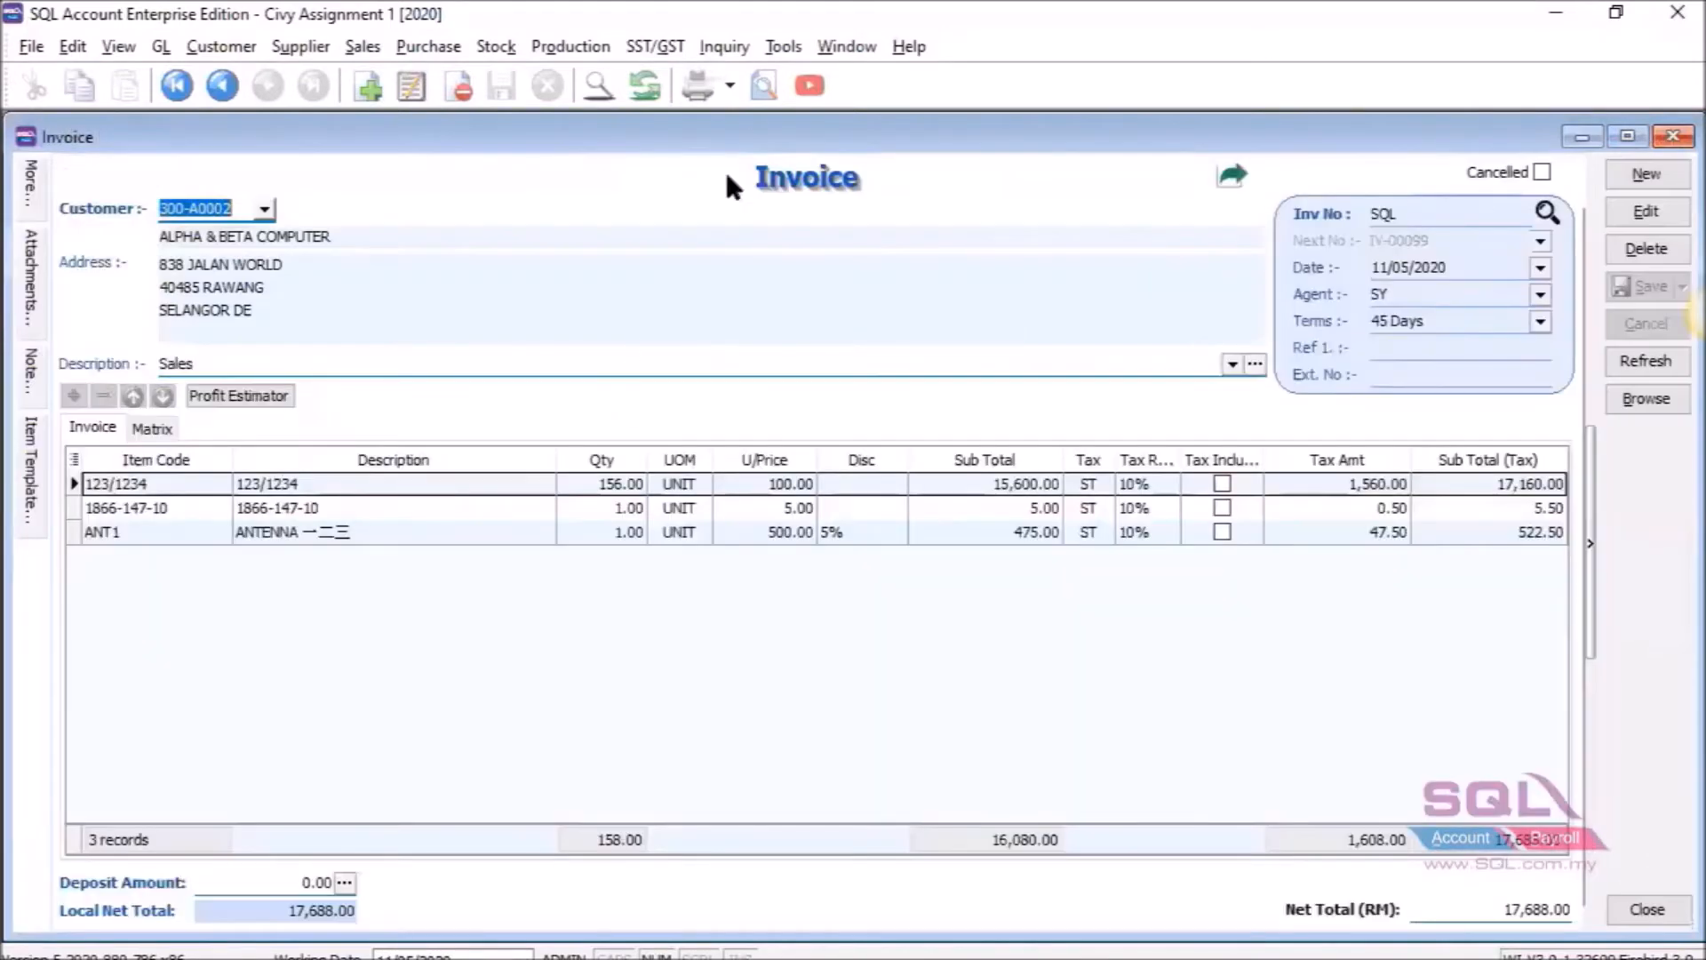
click(768, 89)
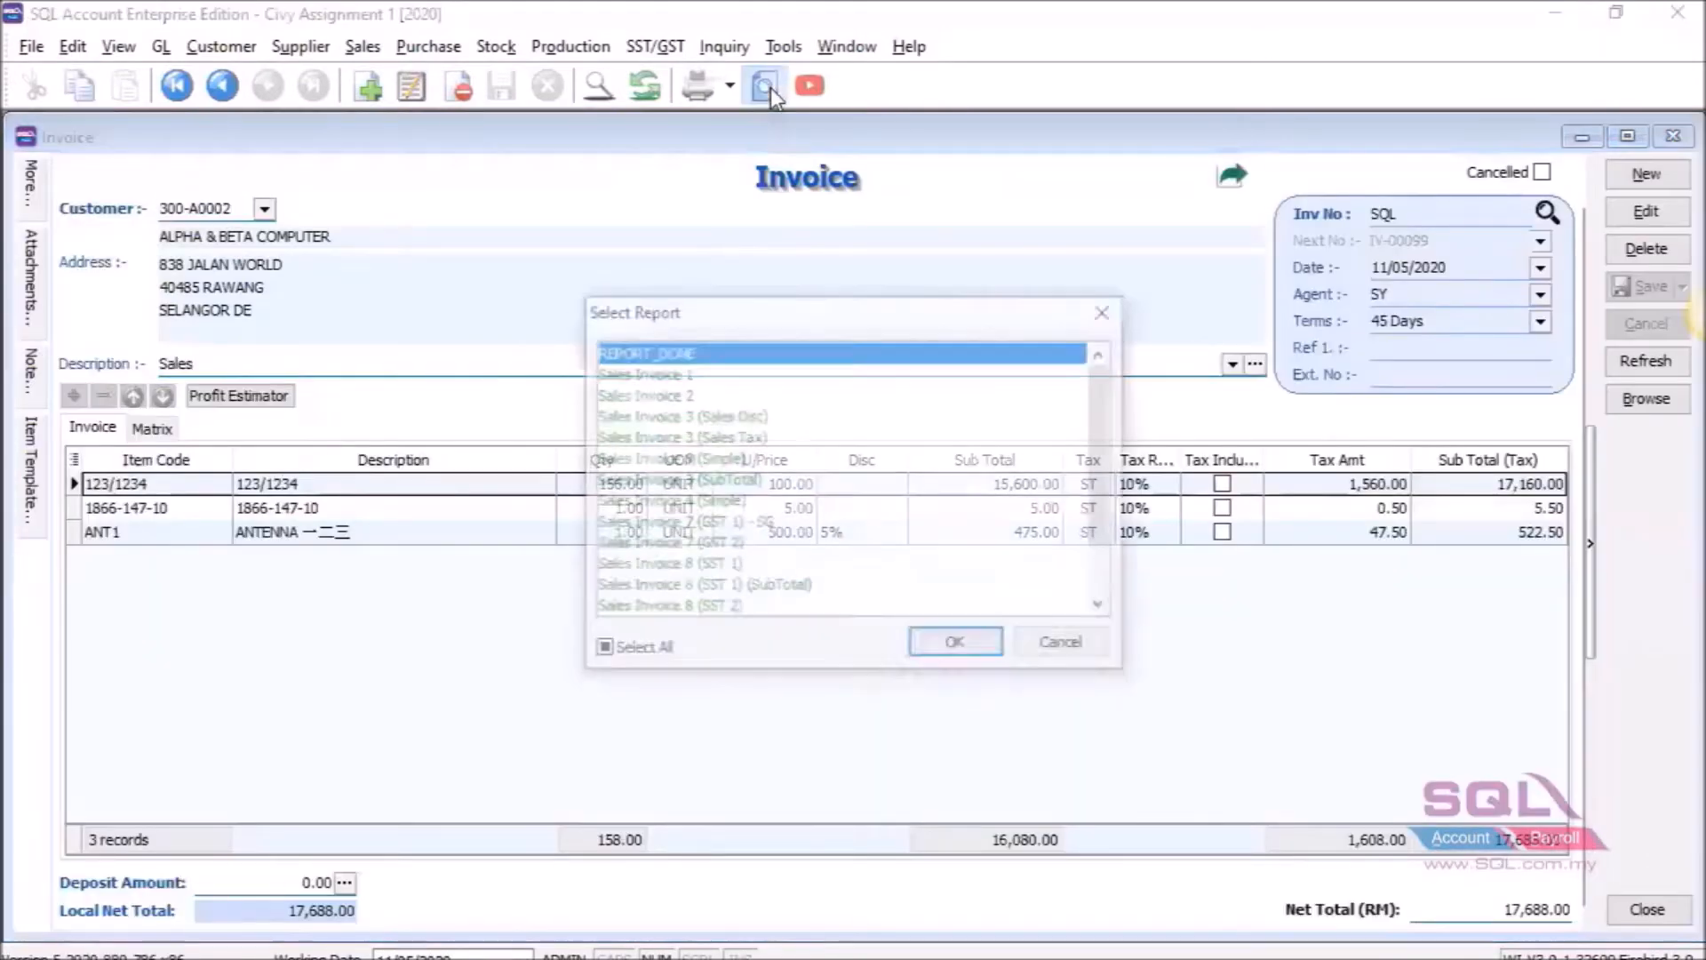
scroll(689, 396, down, 2)
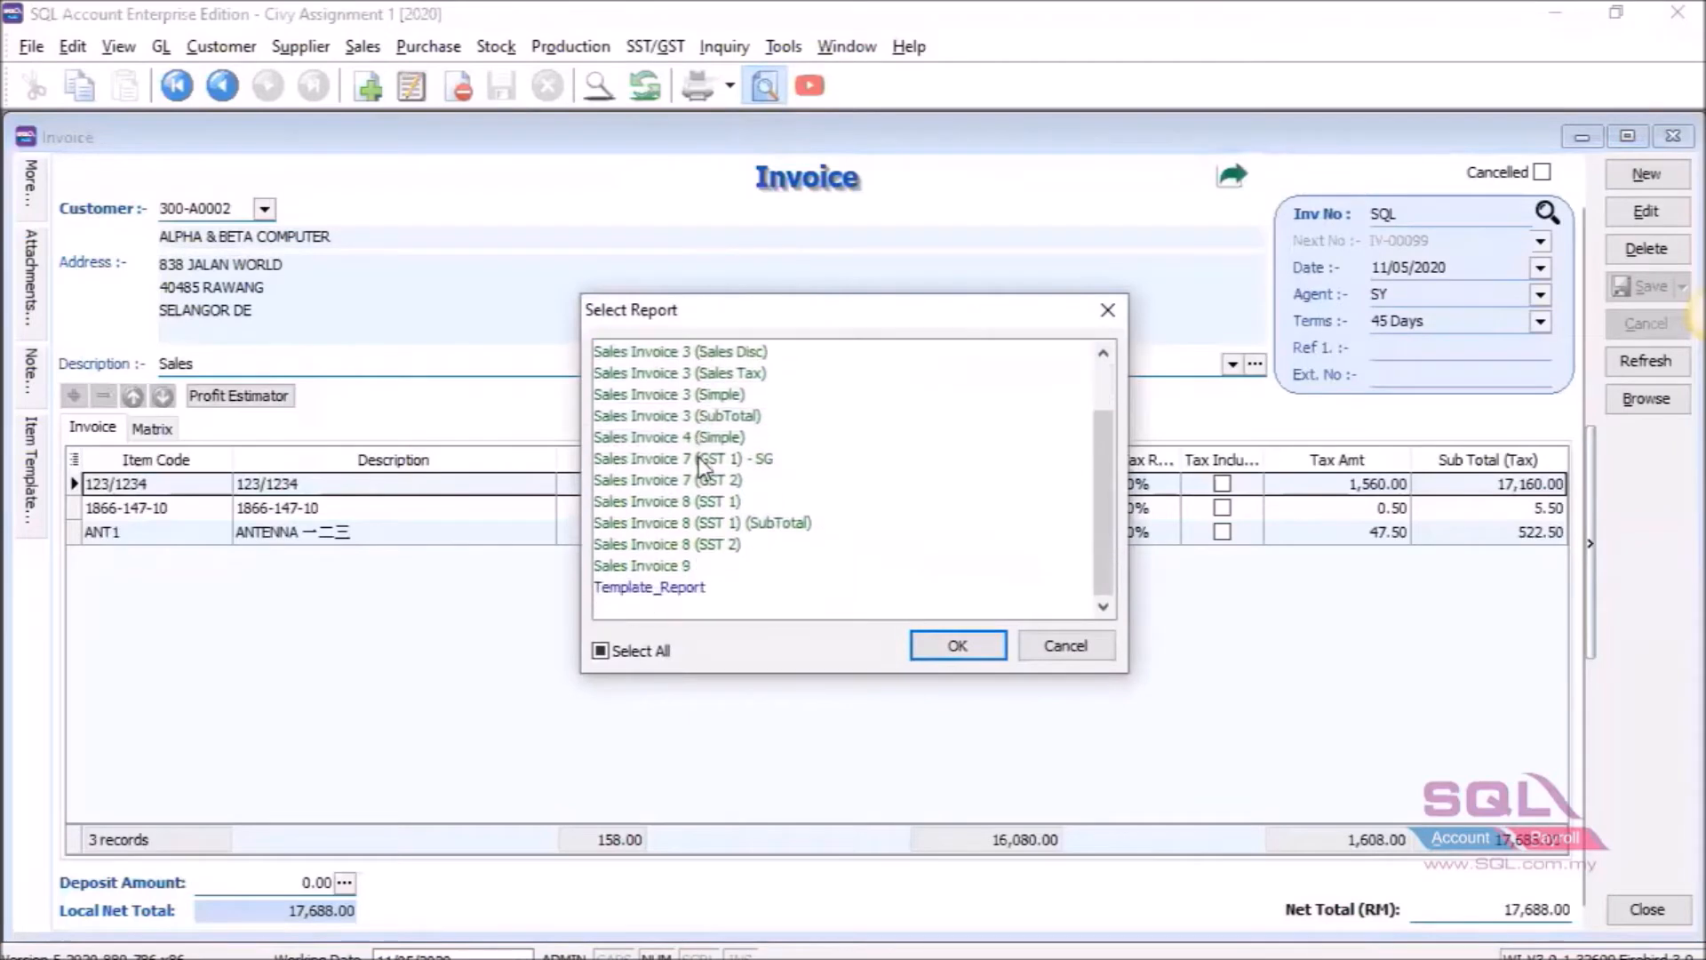
click(687, 590)
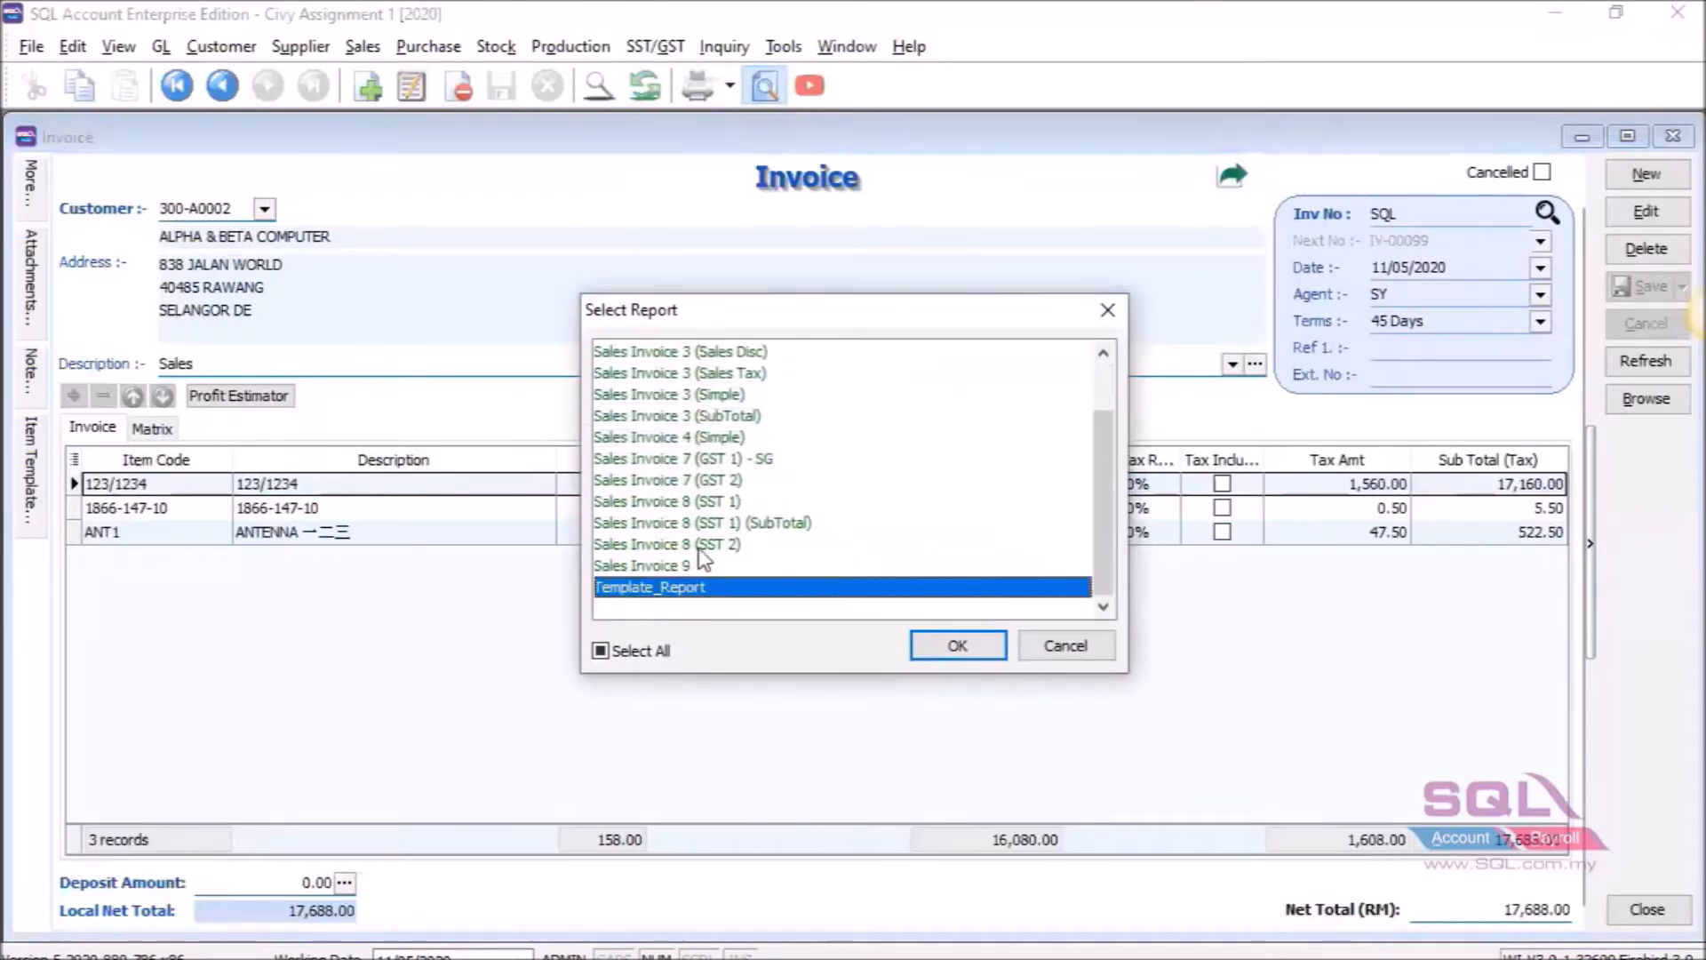
click(953, 652)
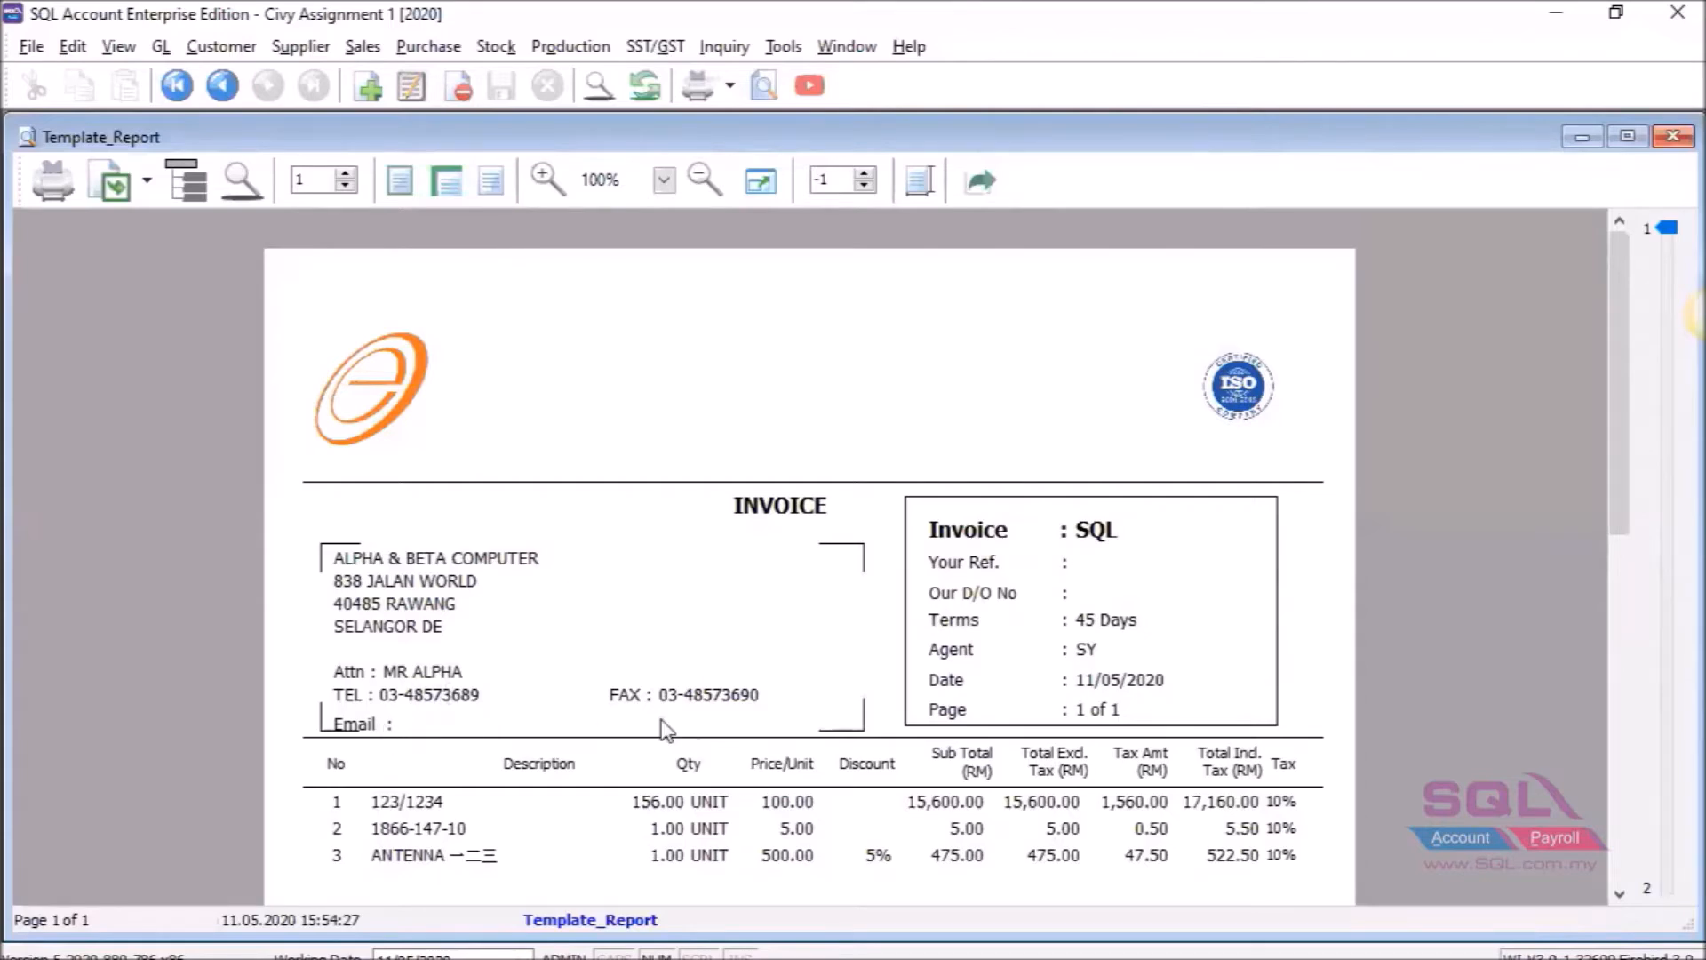
Enter the customer's e-mail address on the ALPHA & BETA COMPUTER record, save it and close Maintain Customer.
click(226, 46)
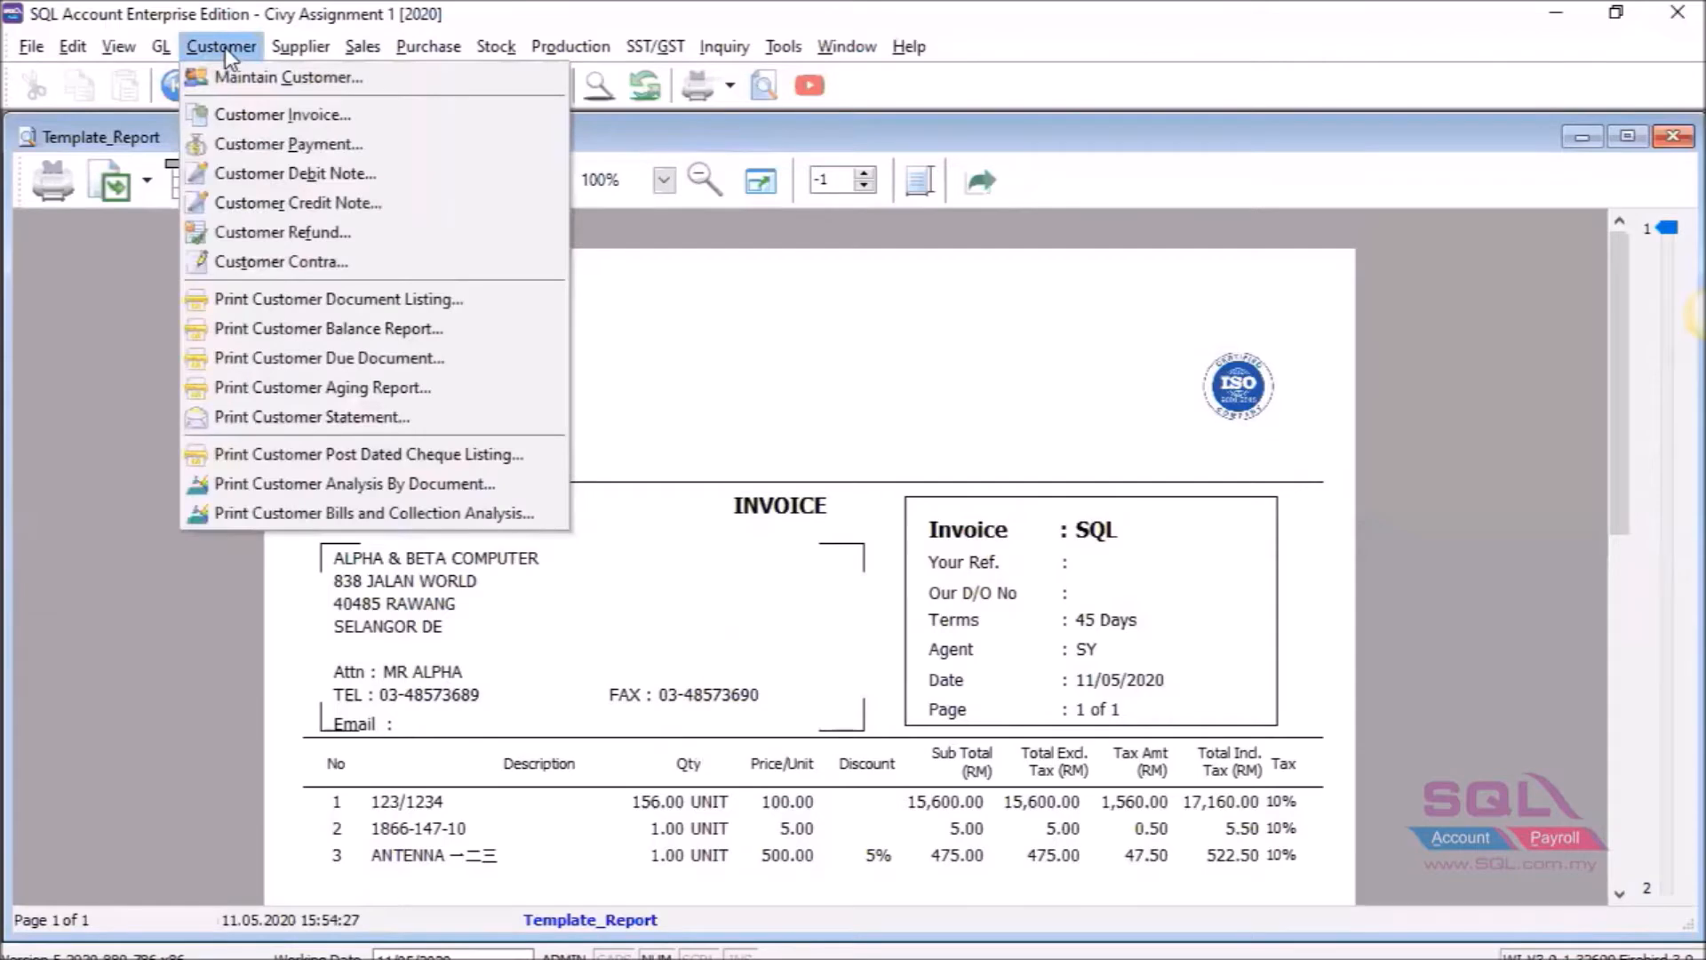
click(233, 78)
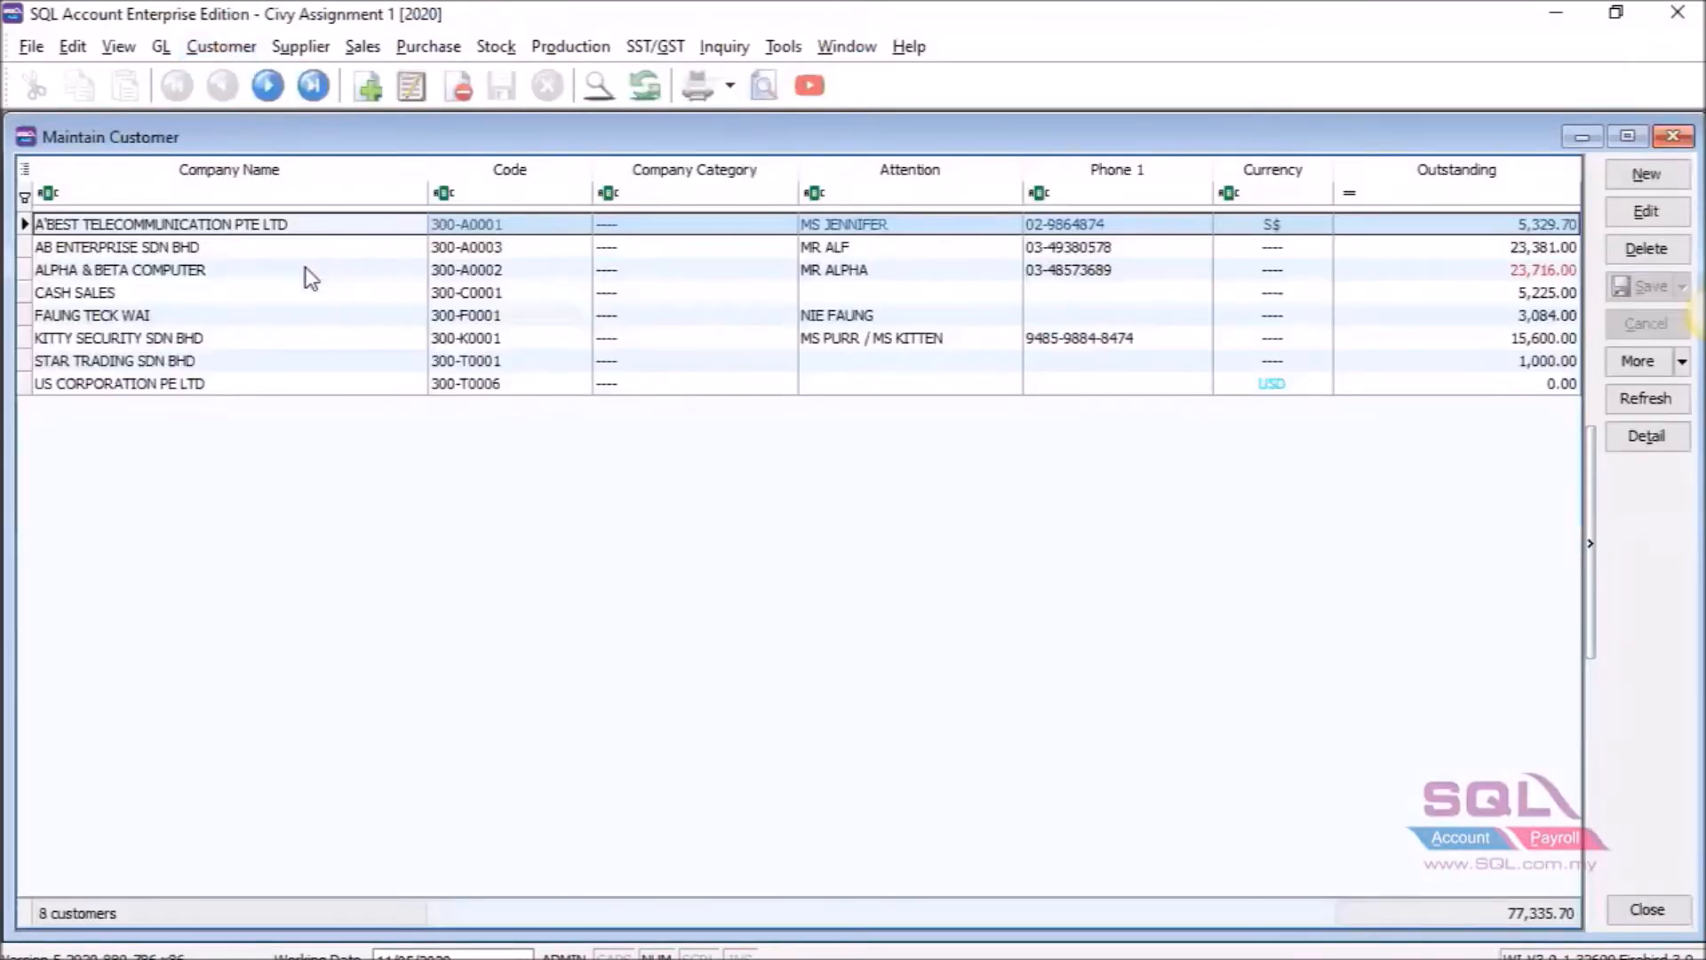
double_click(306, 271)
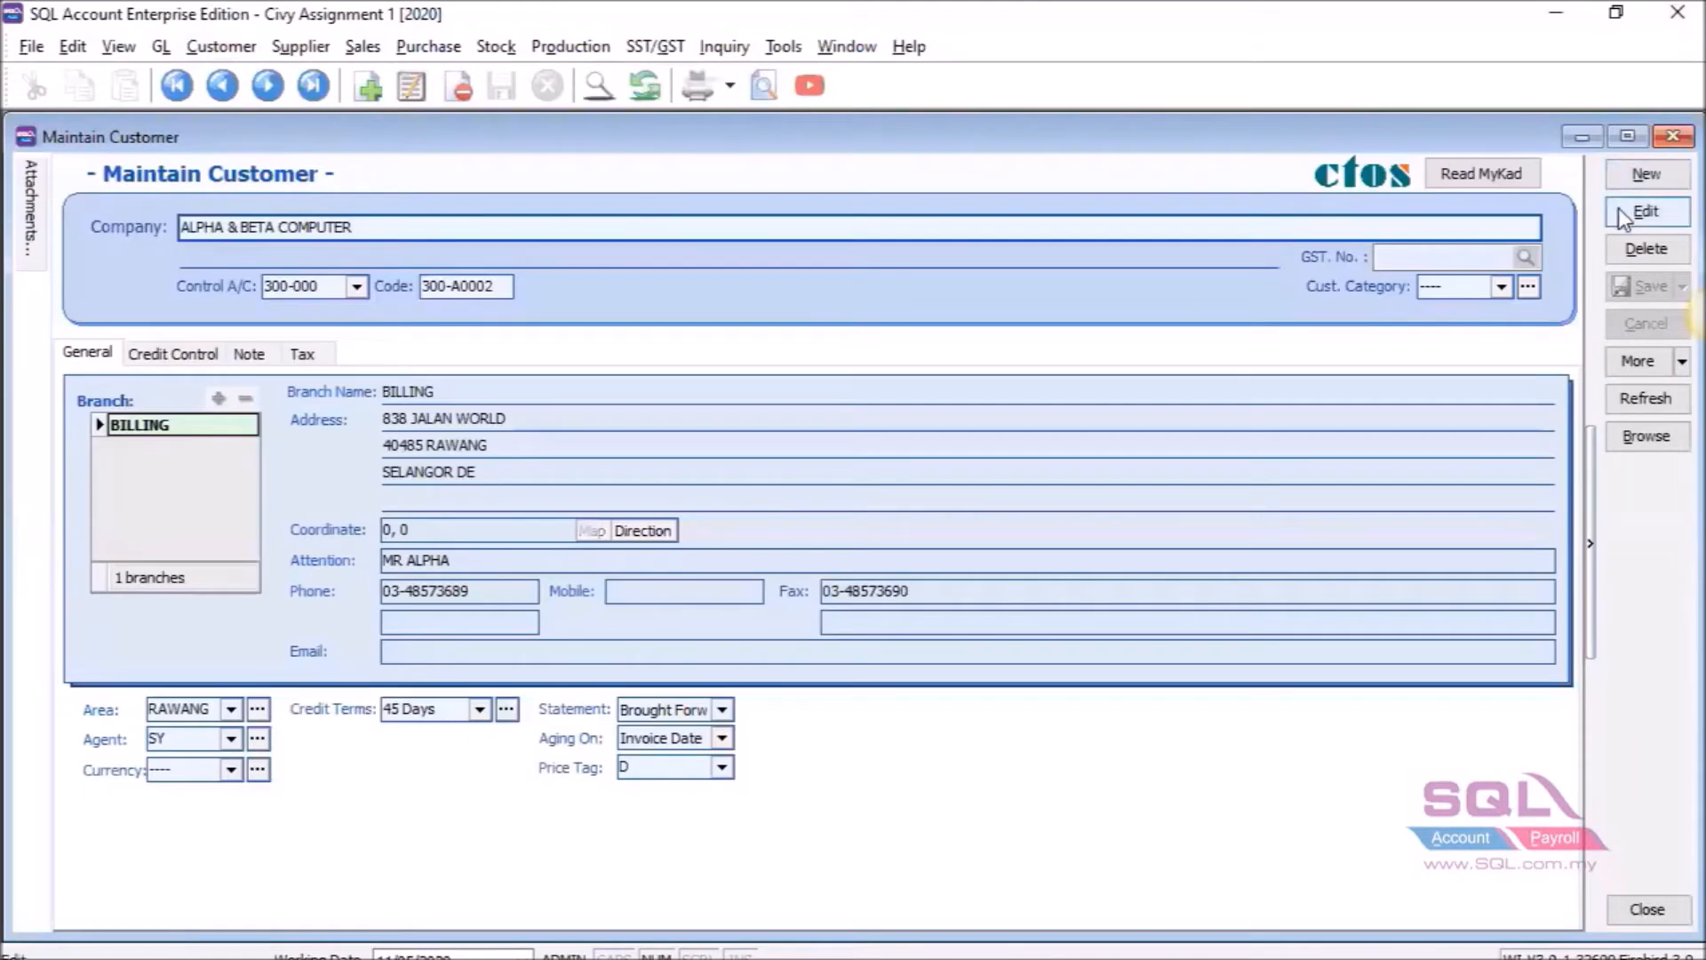
click(1619, 208)
click(592, 644)
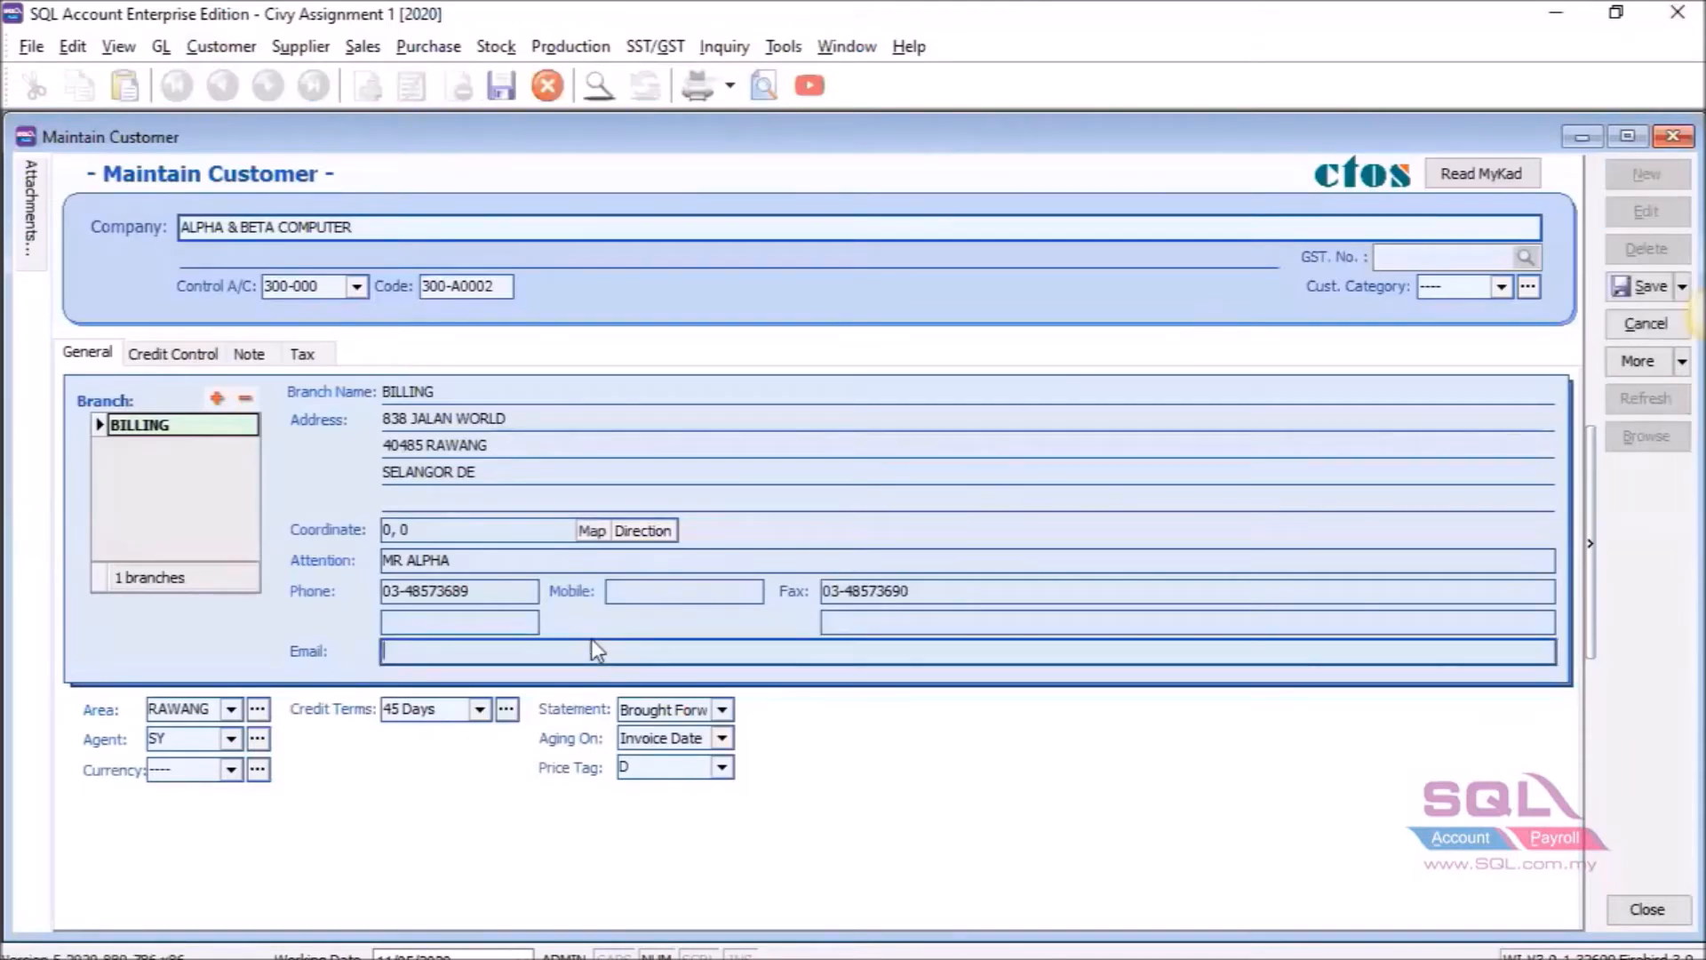
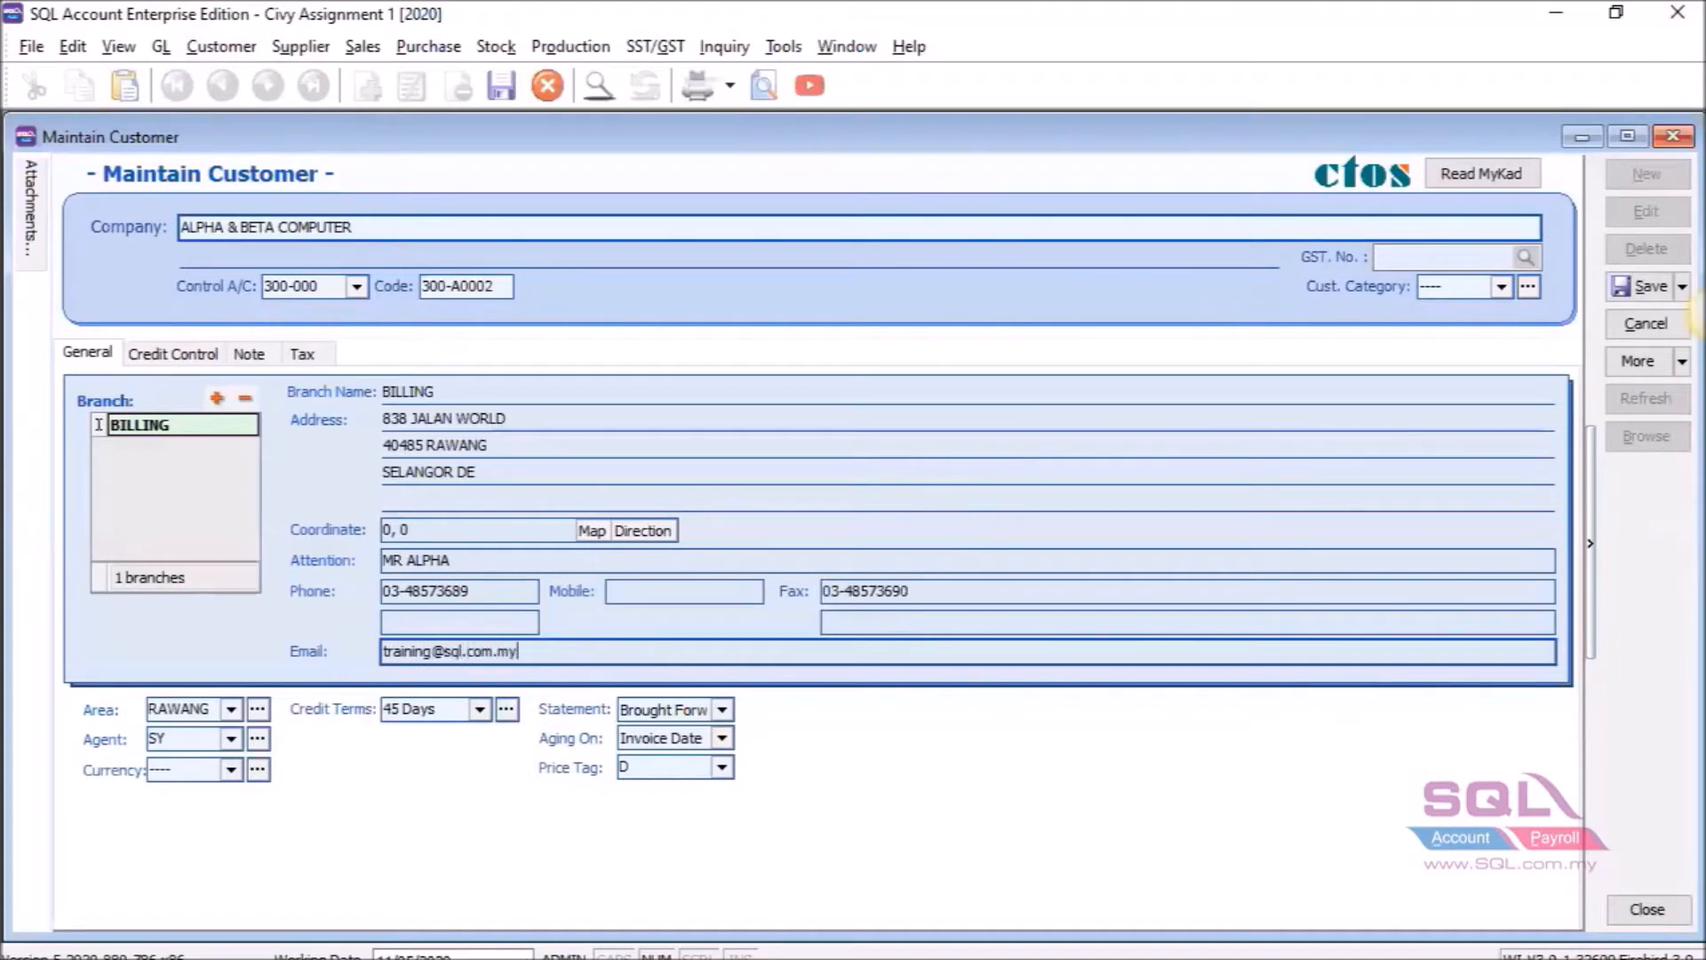
click(1640, 290)
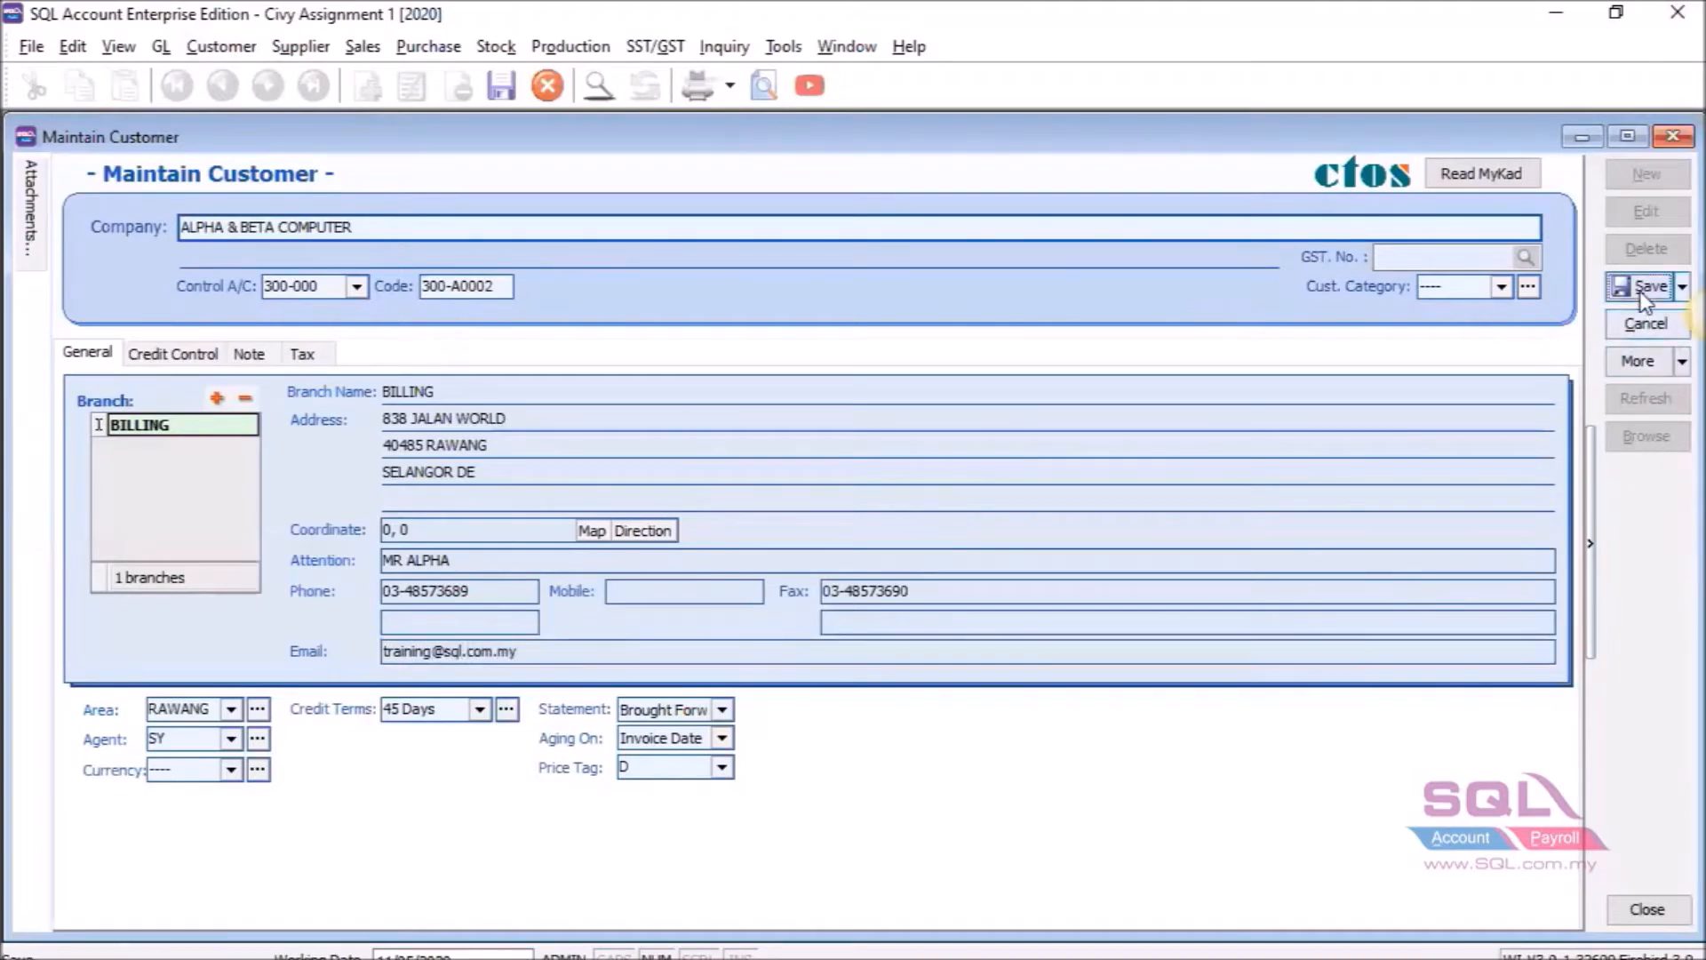
click(1672, 136)
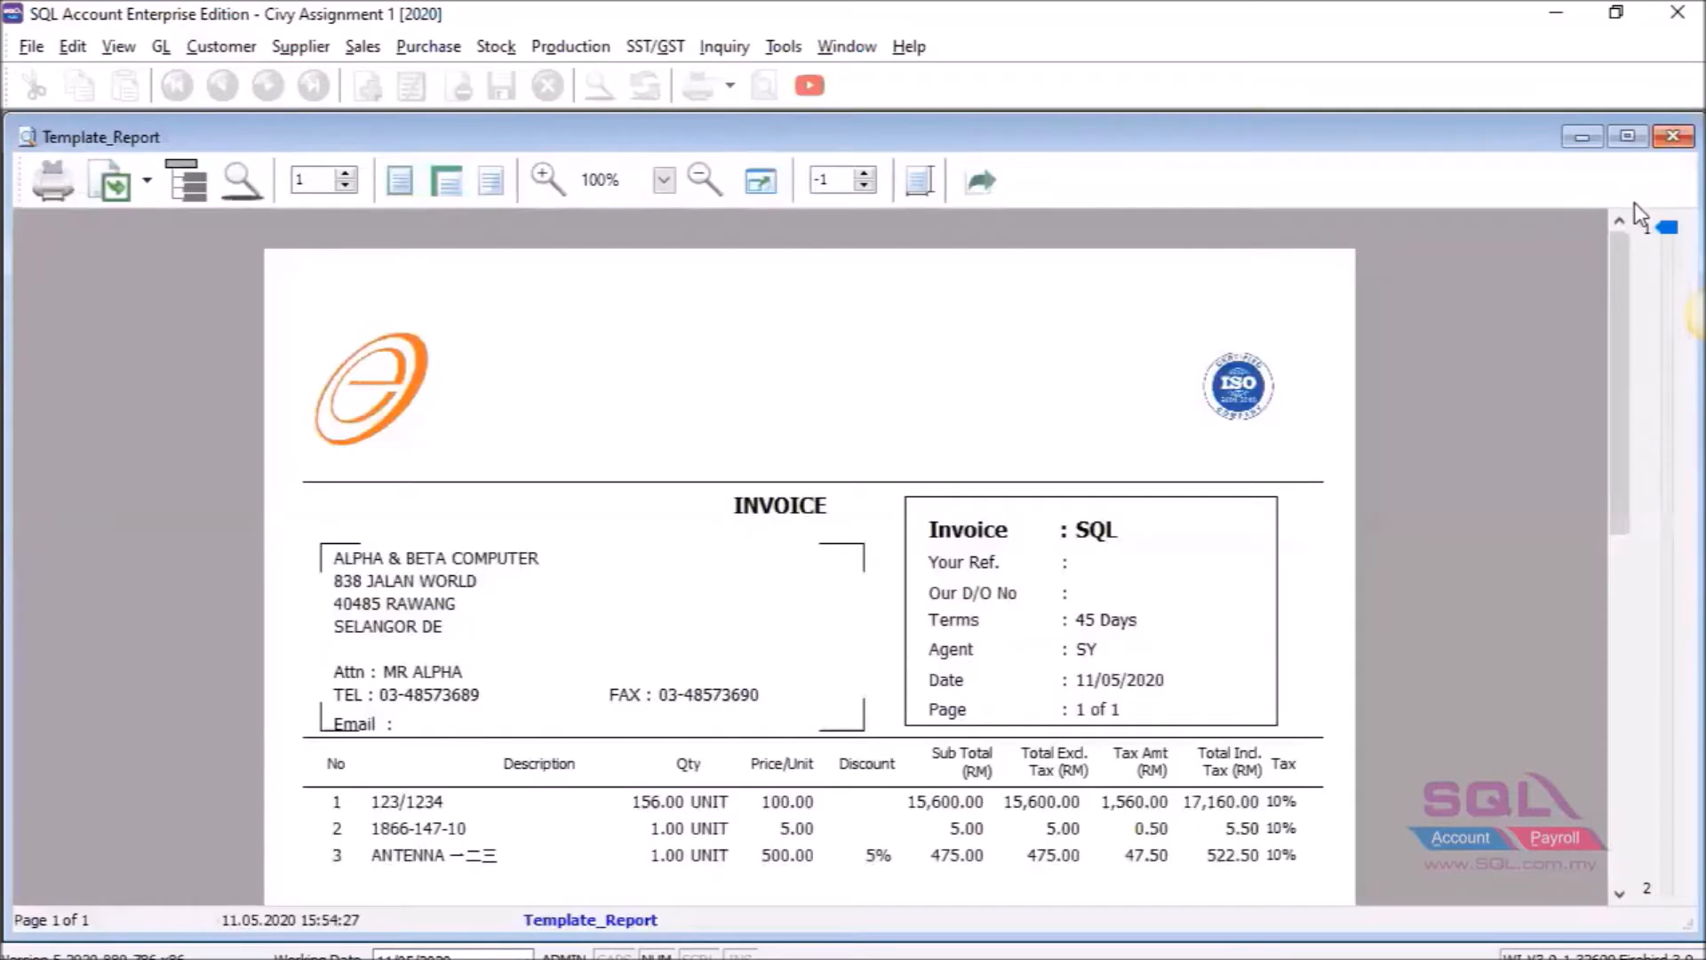
Preview the invoice with Template_Report to check the printed Email line, then close the preview.
click(1671, 140)
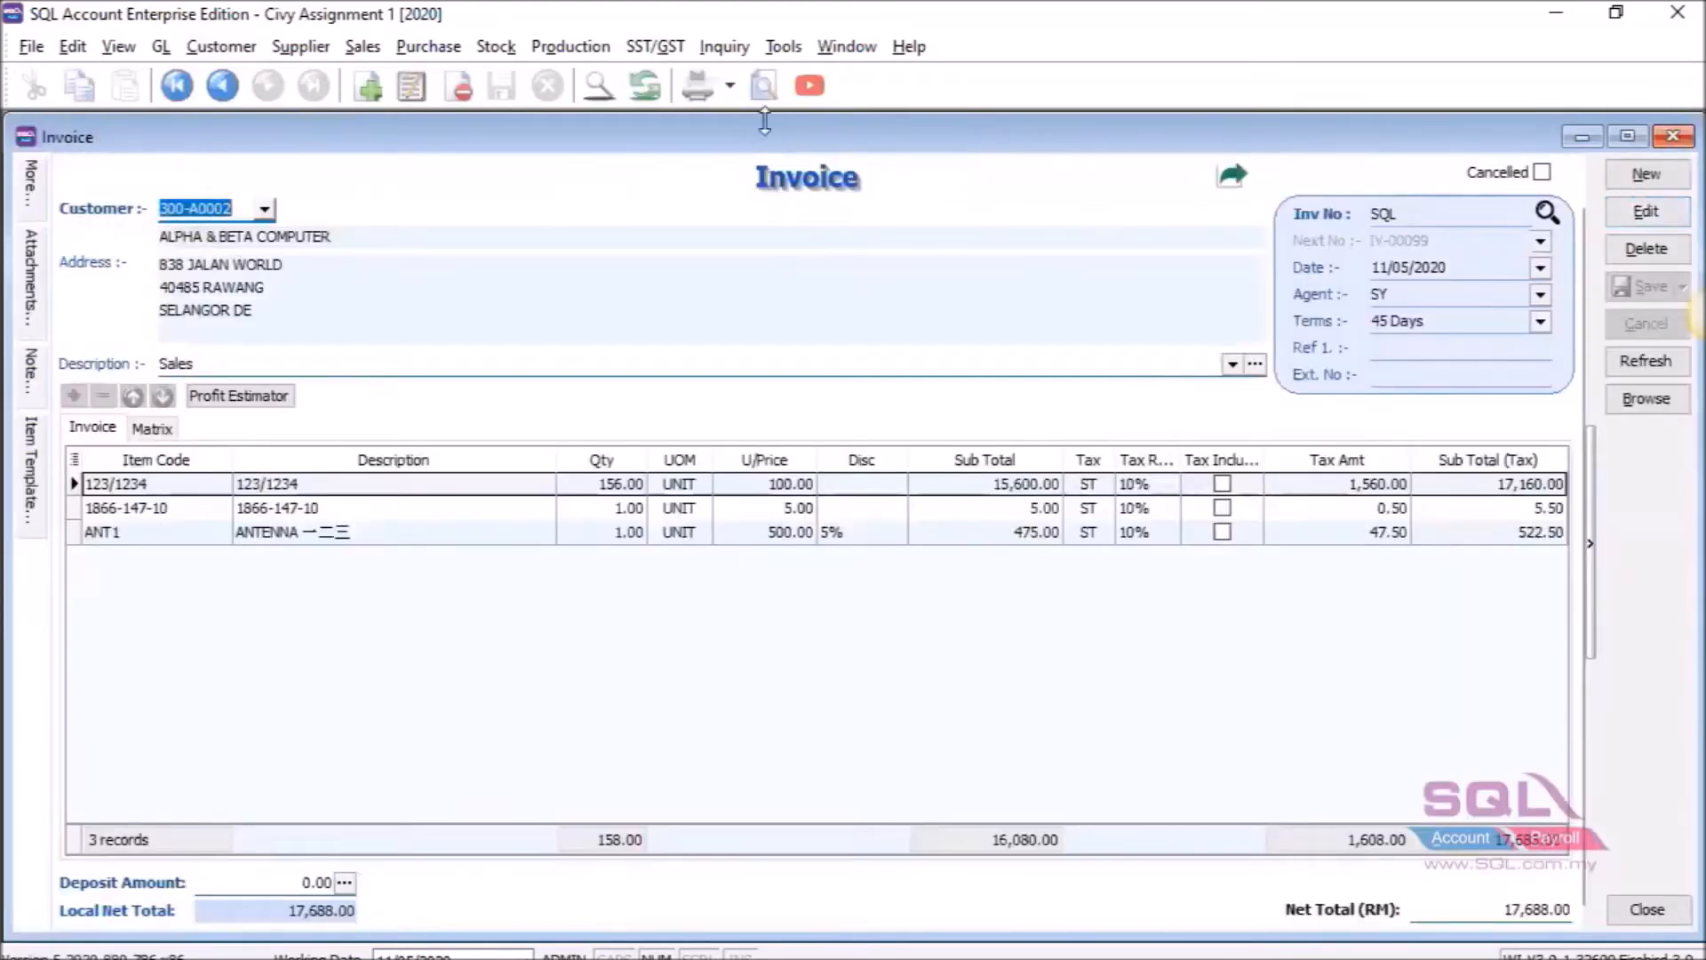
click(766, 86)
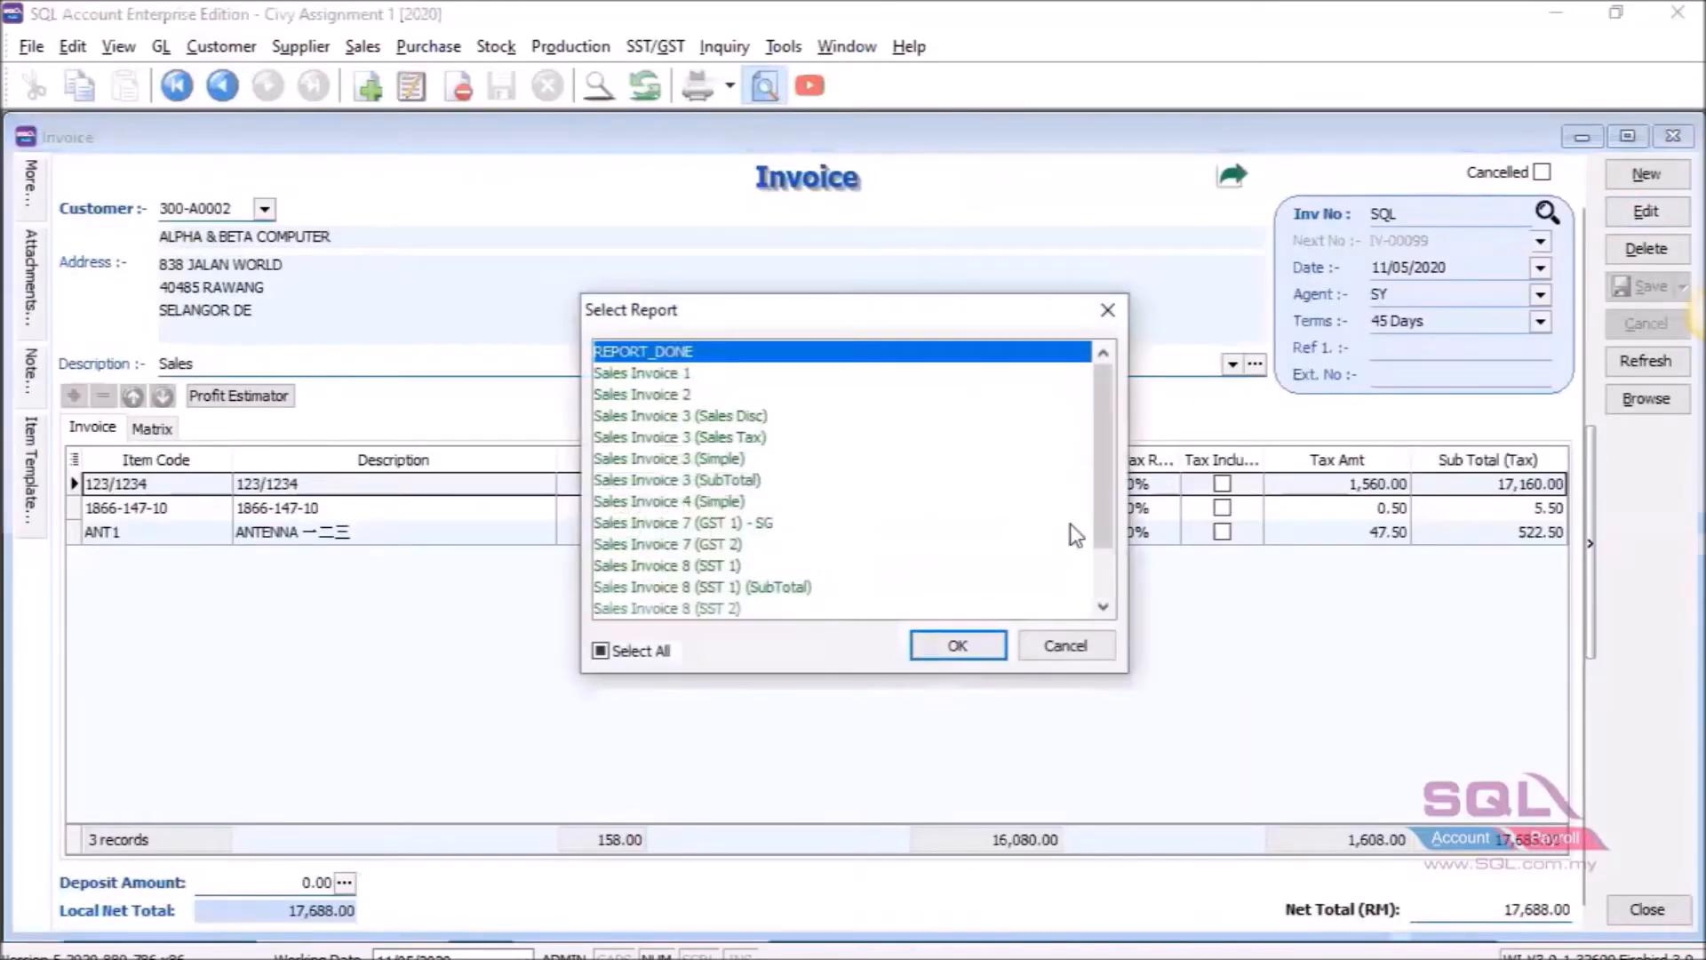
drag(1096, 495, 1109, 562)
click(738, 588)
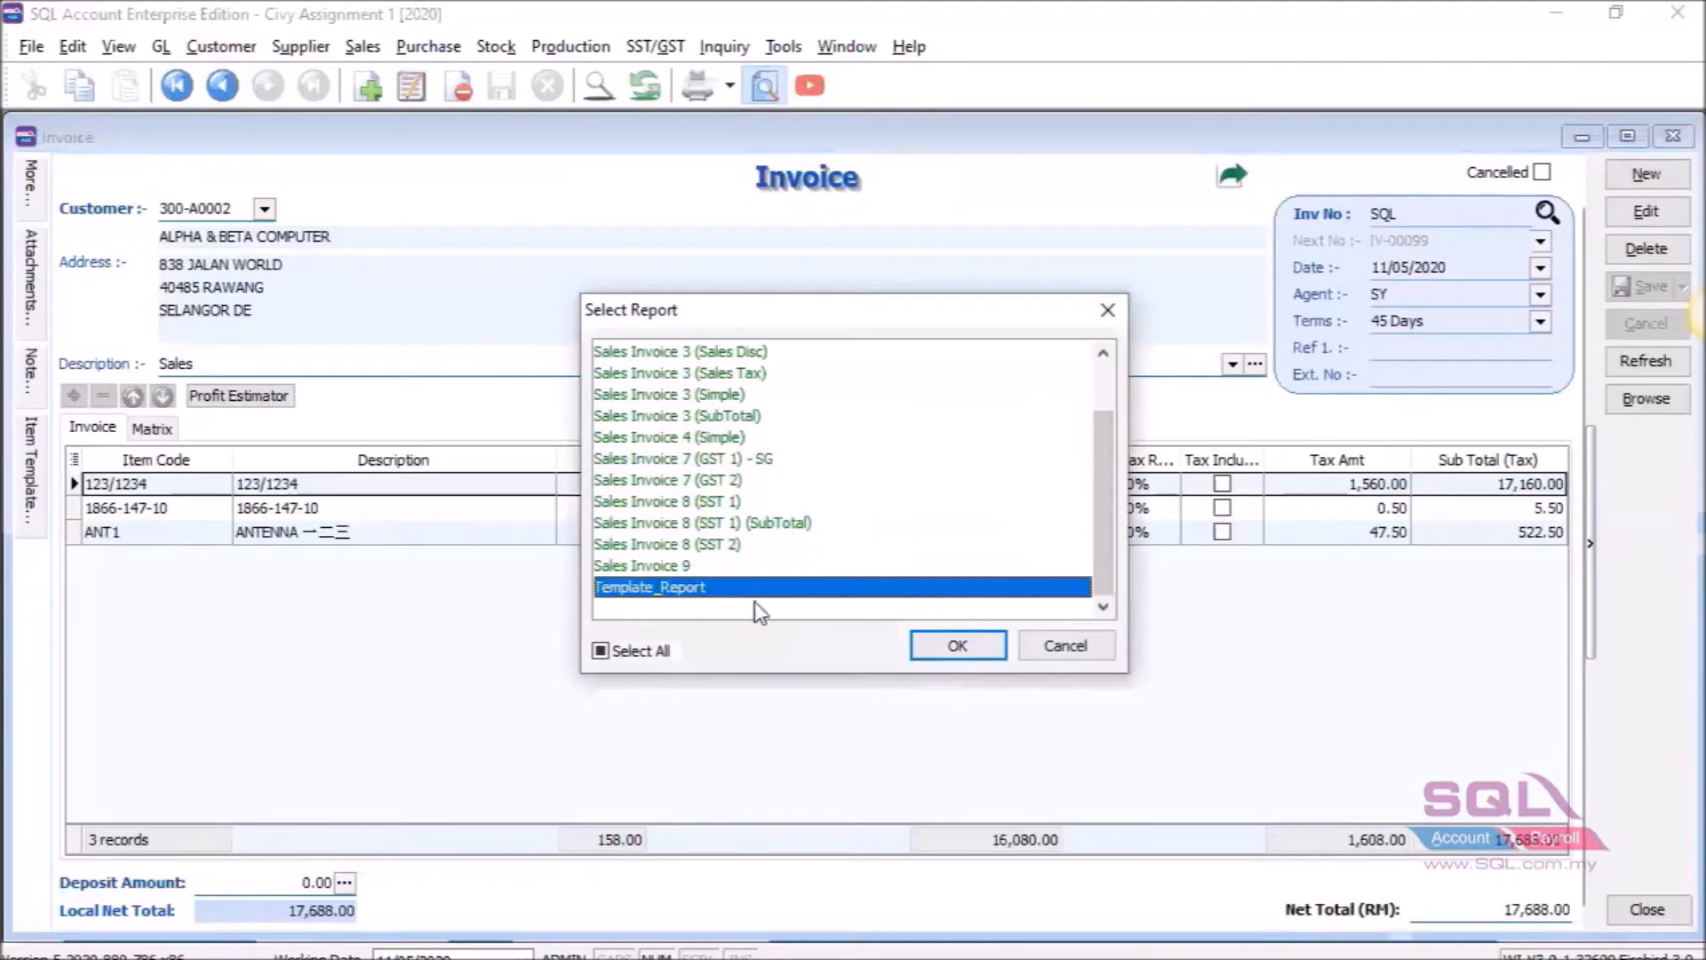
click(953, 648)
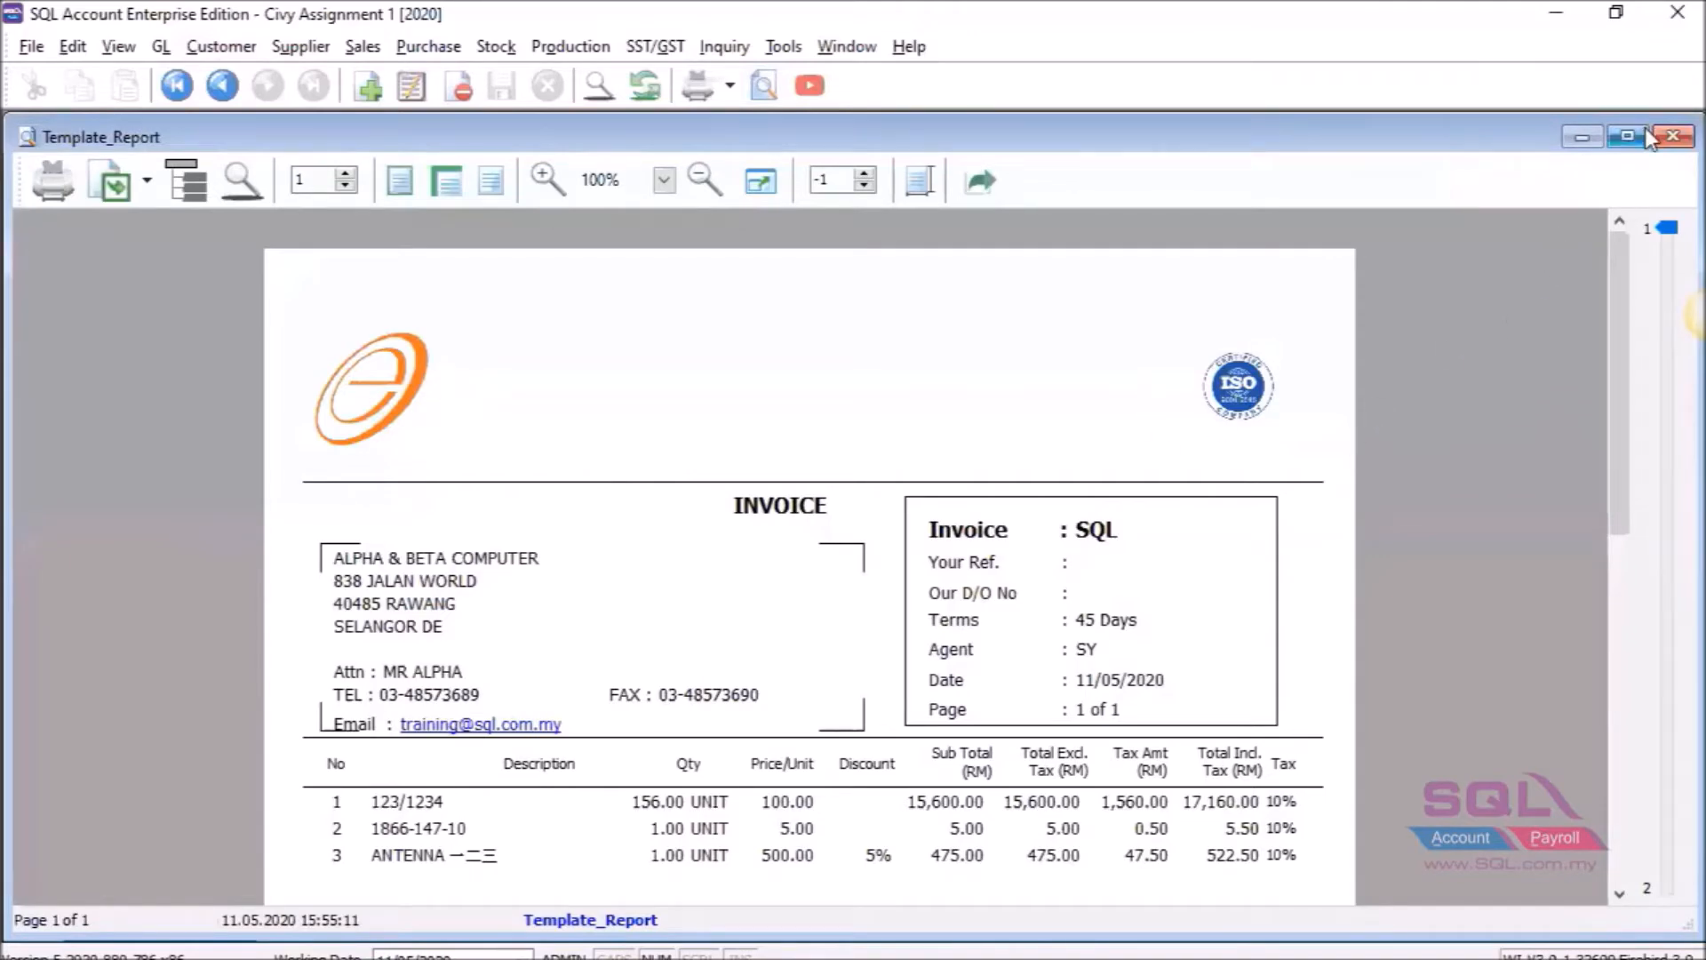
click(1670, 138)
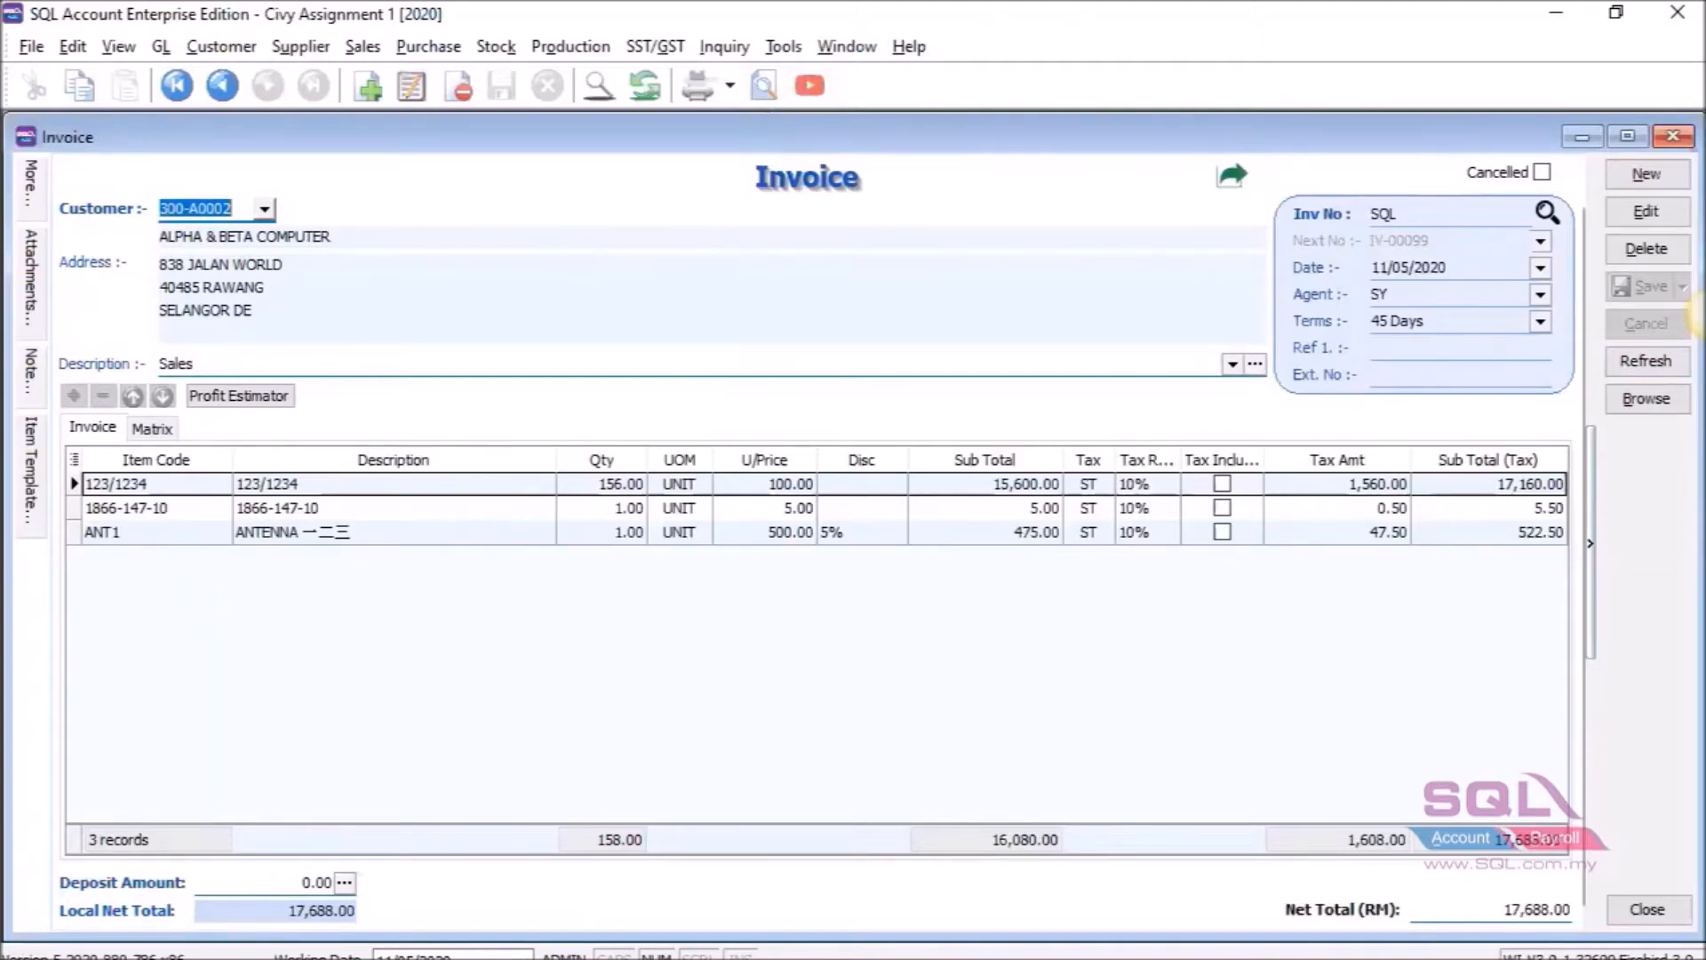
click(1111, 594)
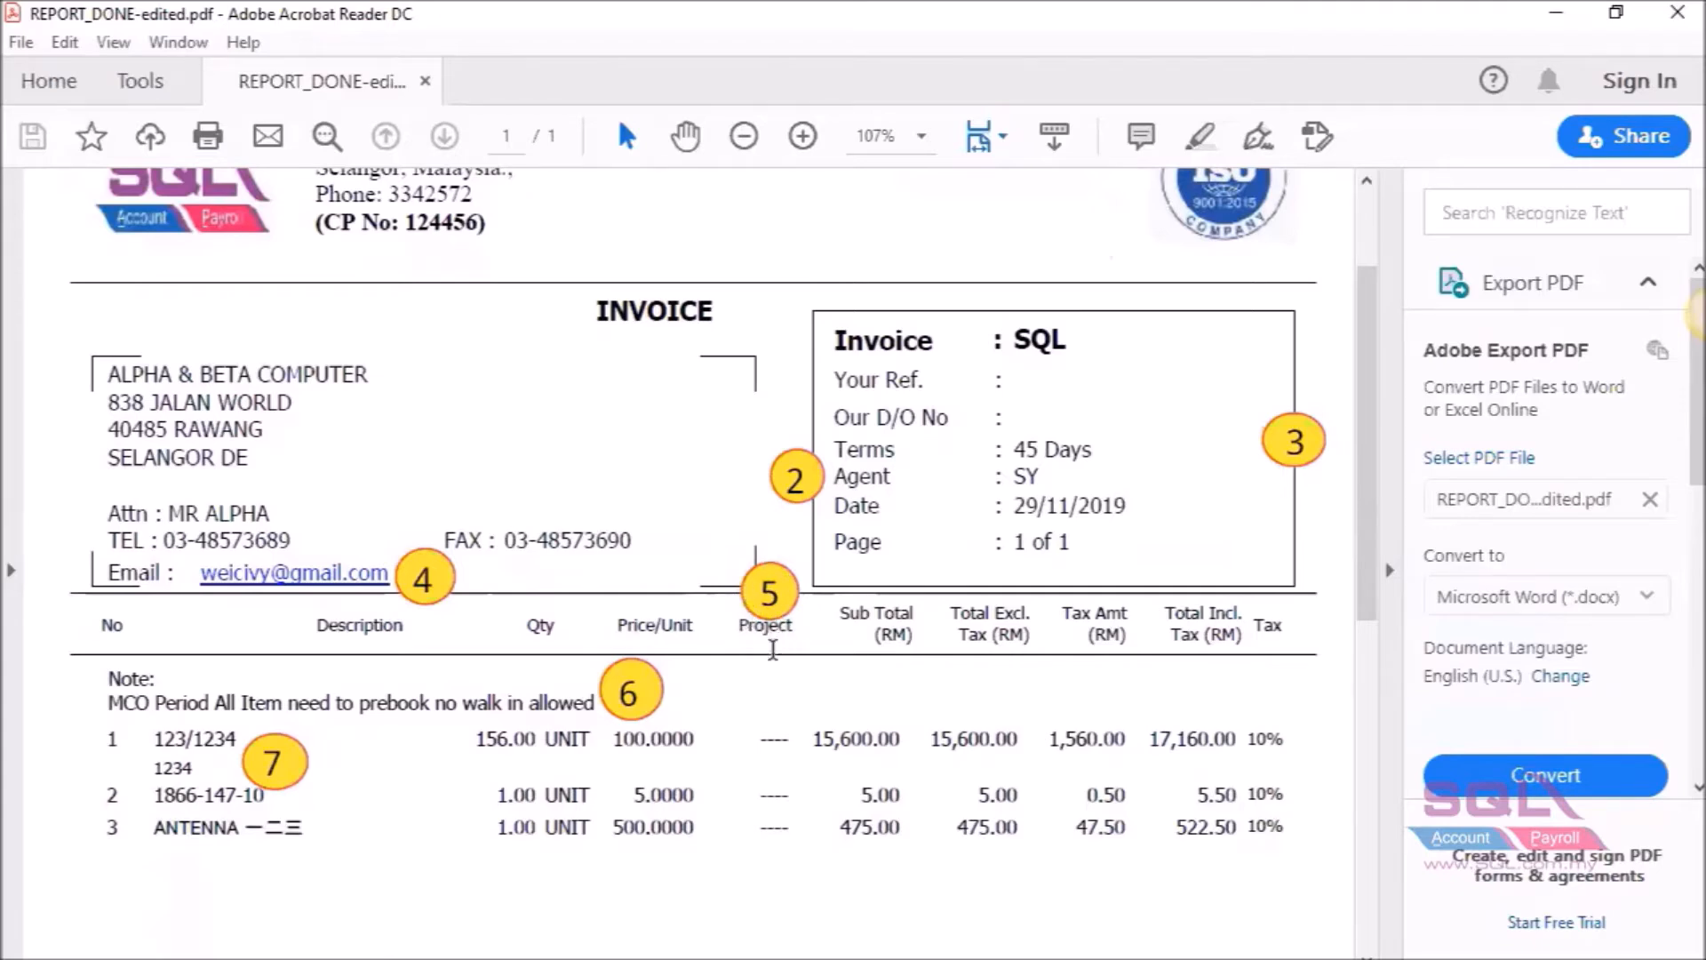
Switch from Acrobat back to SQL Account's Invoice window via the taskbar.
mouse_move(1022, 959)
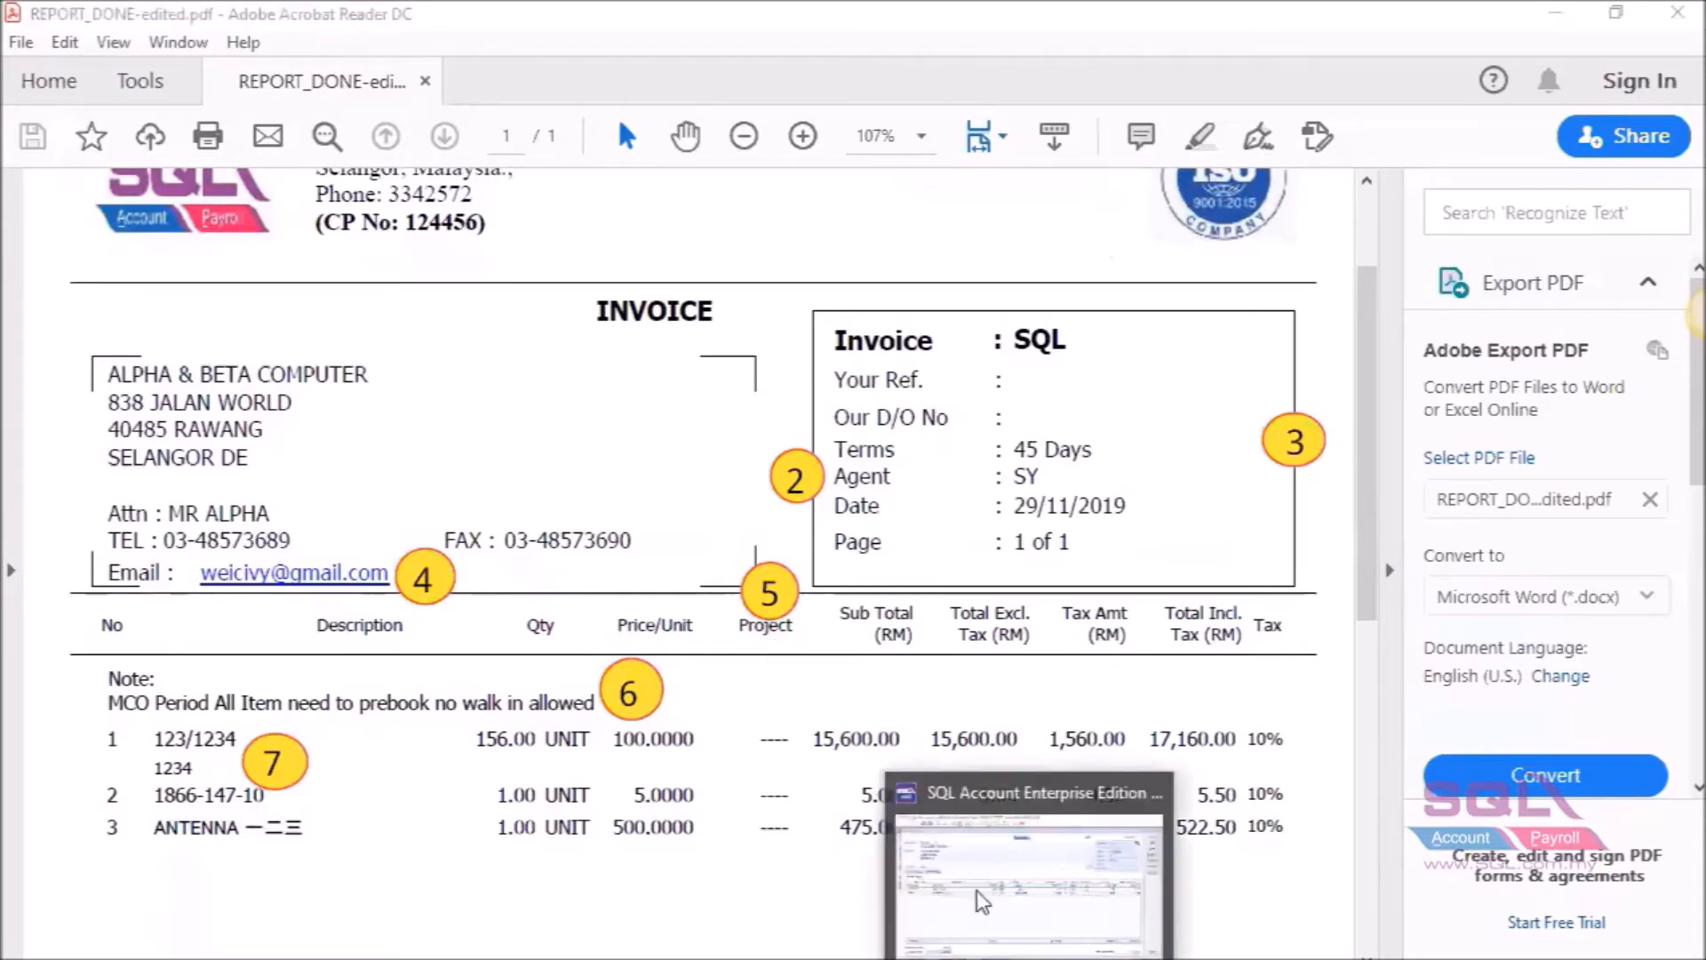
click(980, 900)
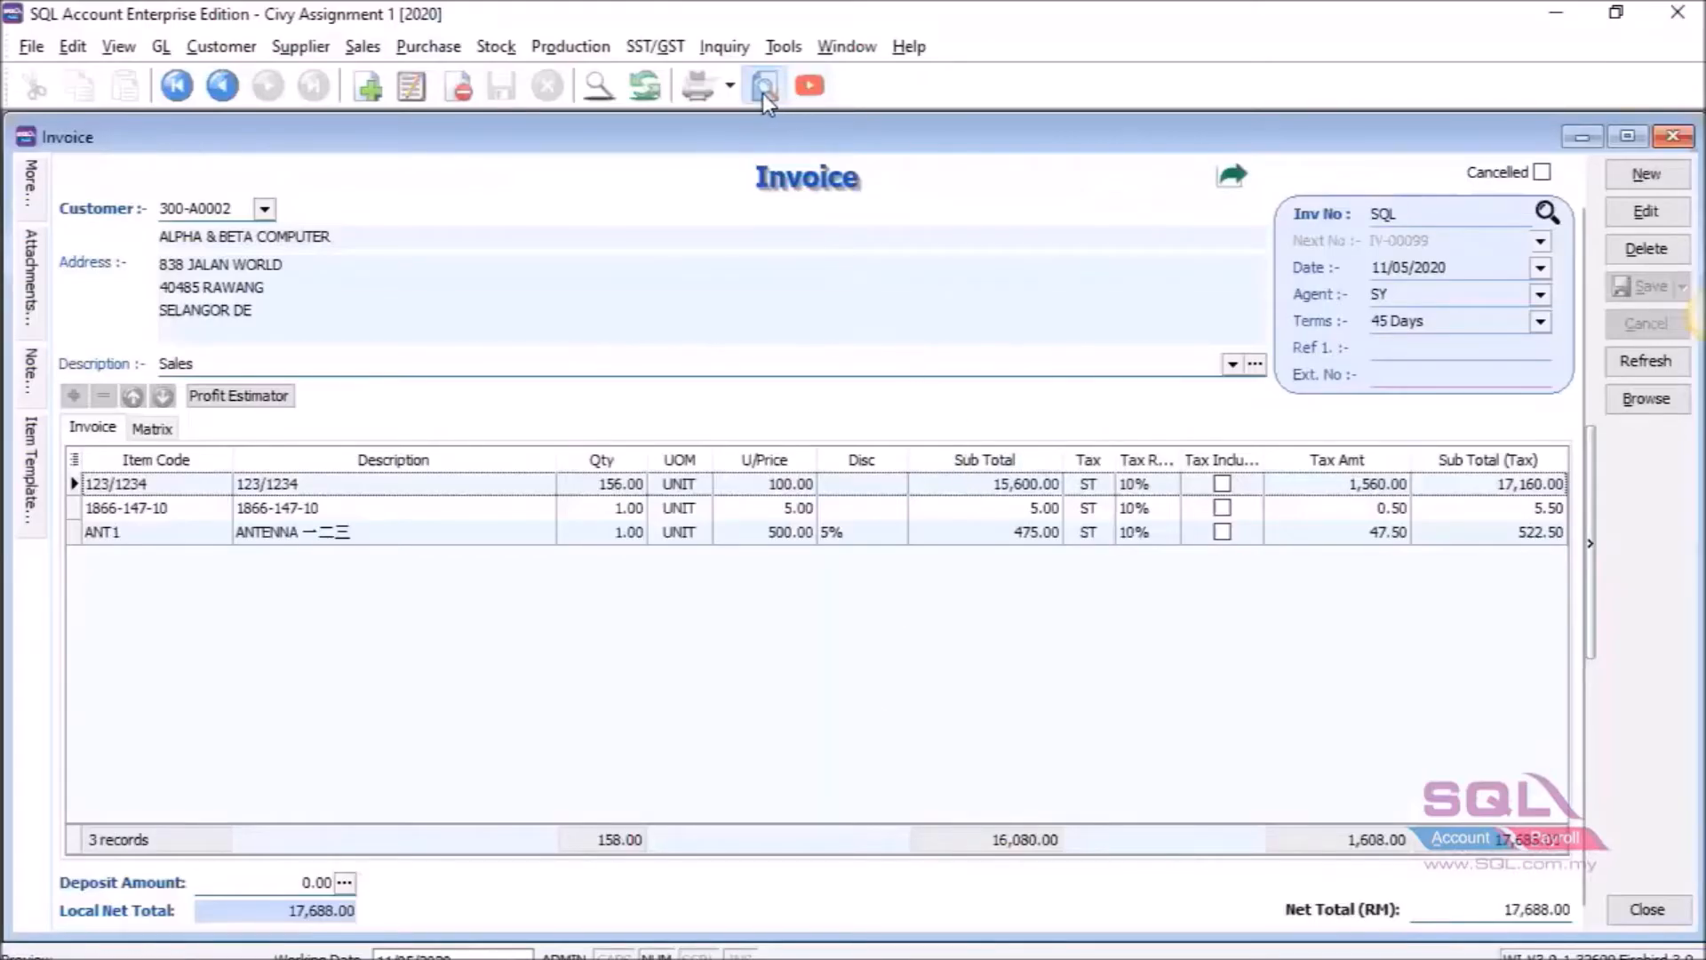
Choose Template_Report from the Select Report list and confirm it.
click(763, 87)
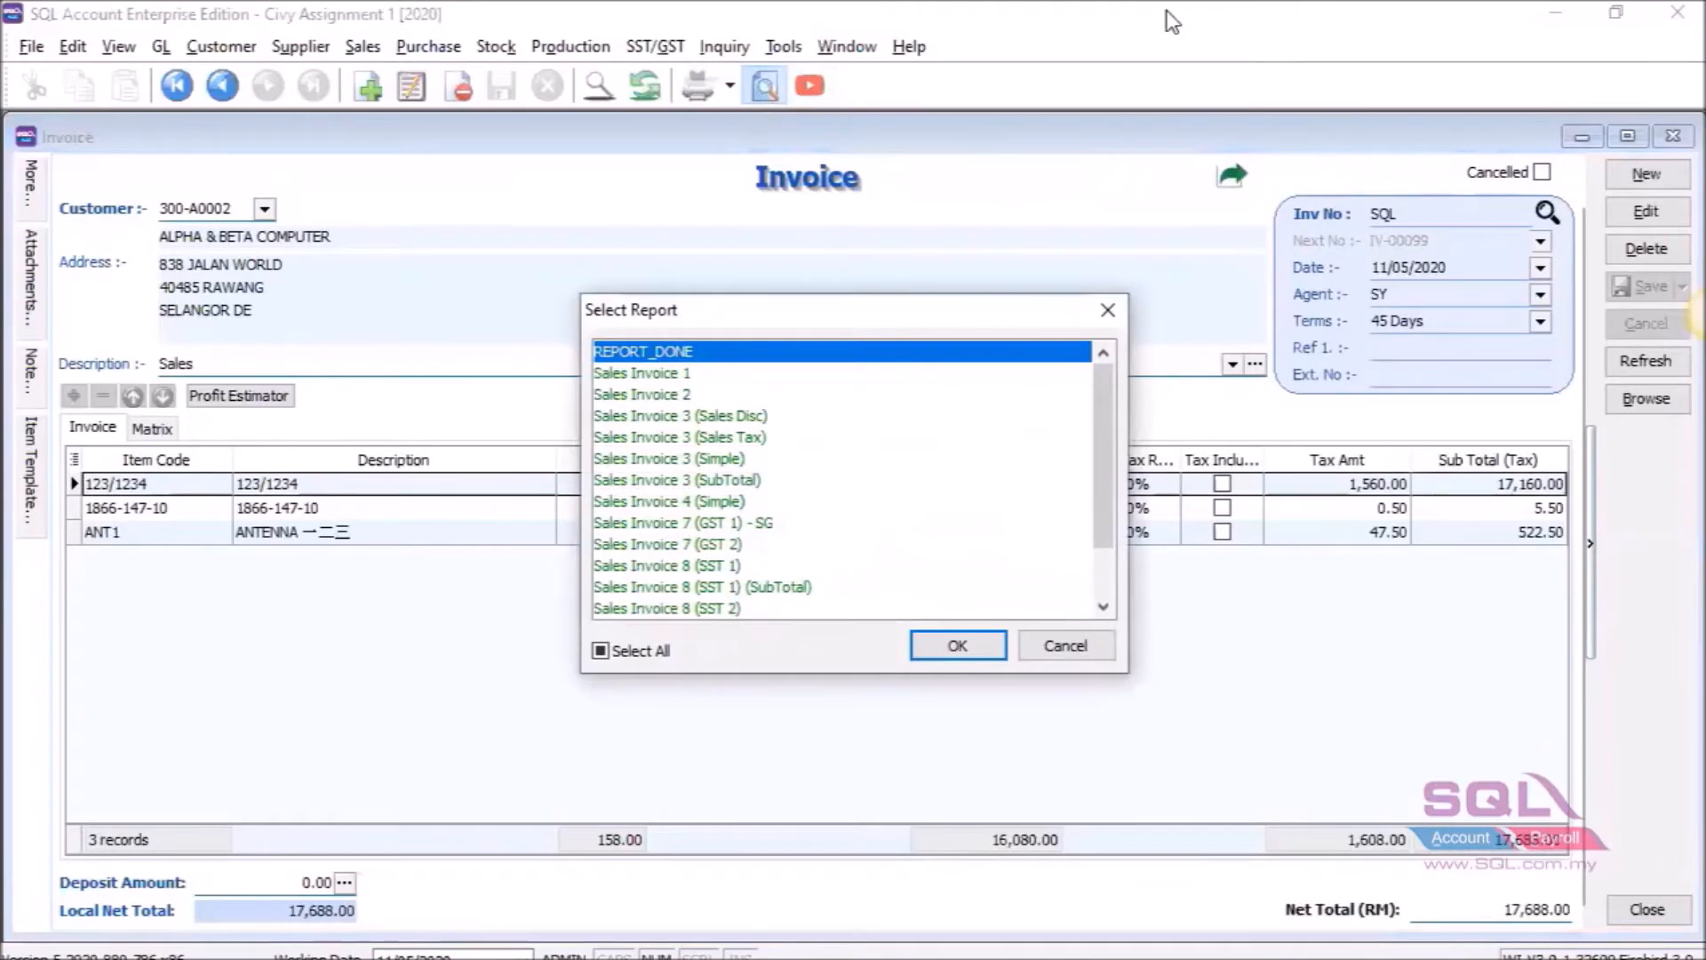
scroll(880, 476, down, 1)
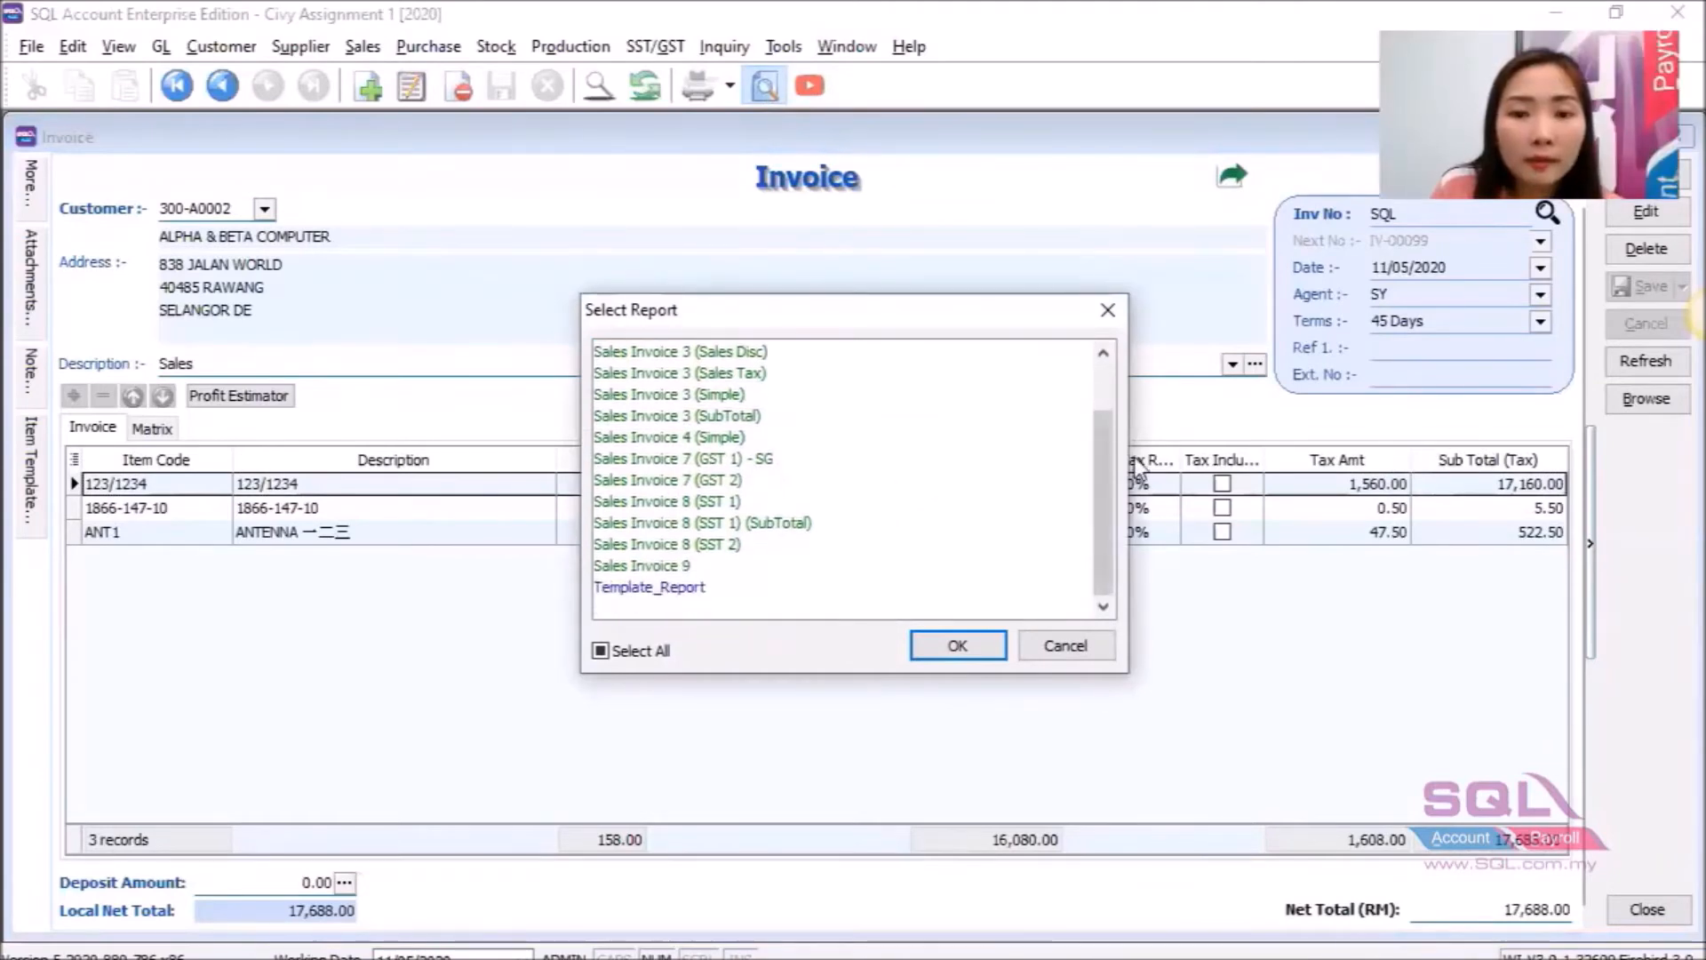
click(687, 589)
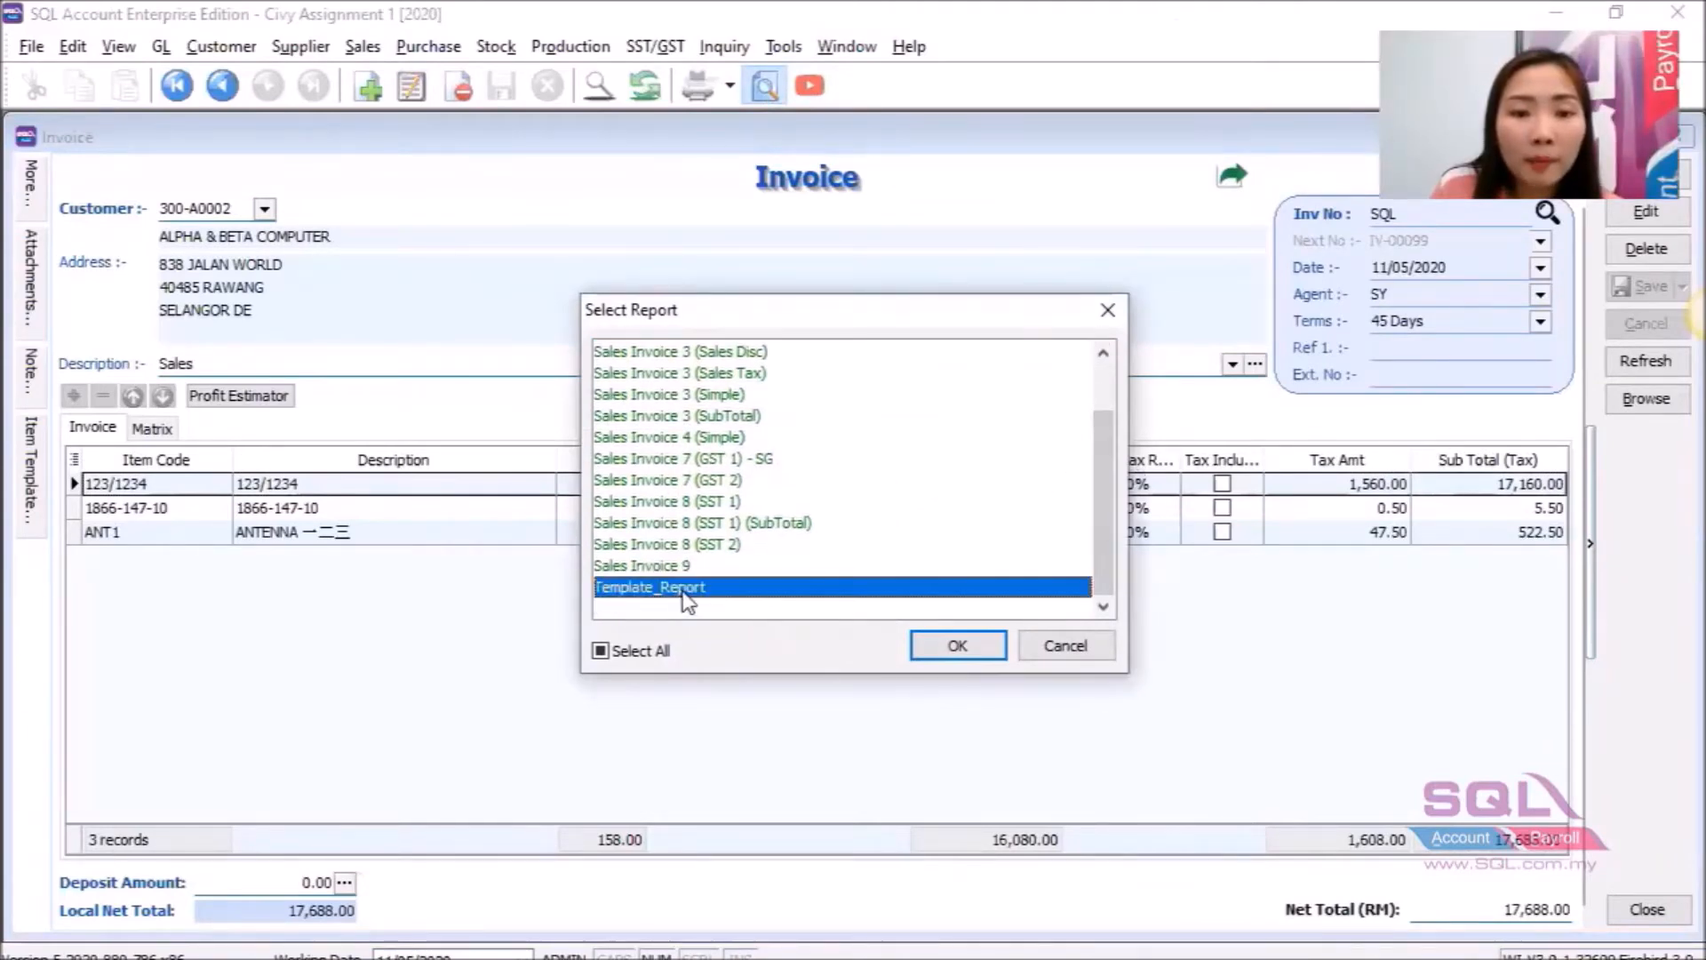
click(958, 649)
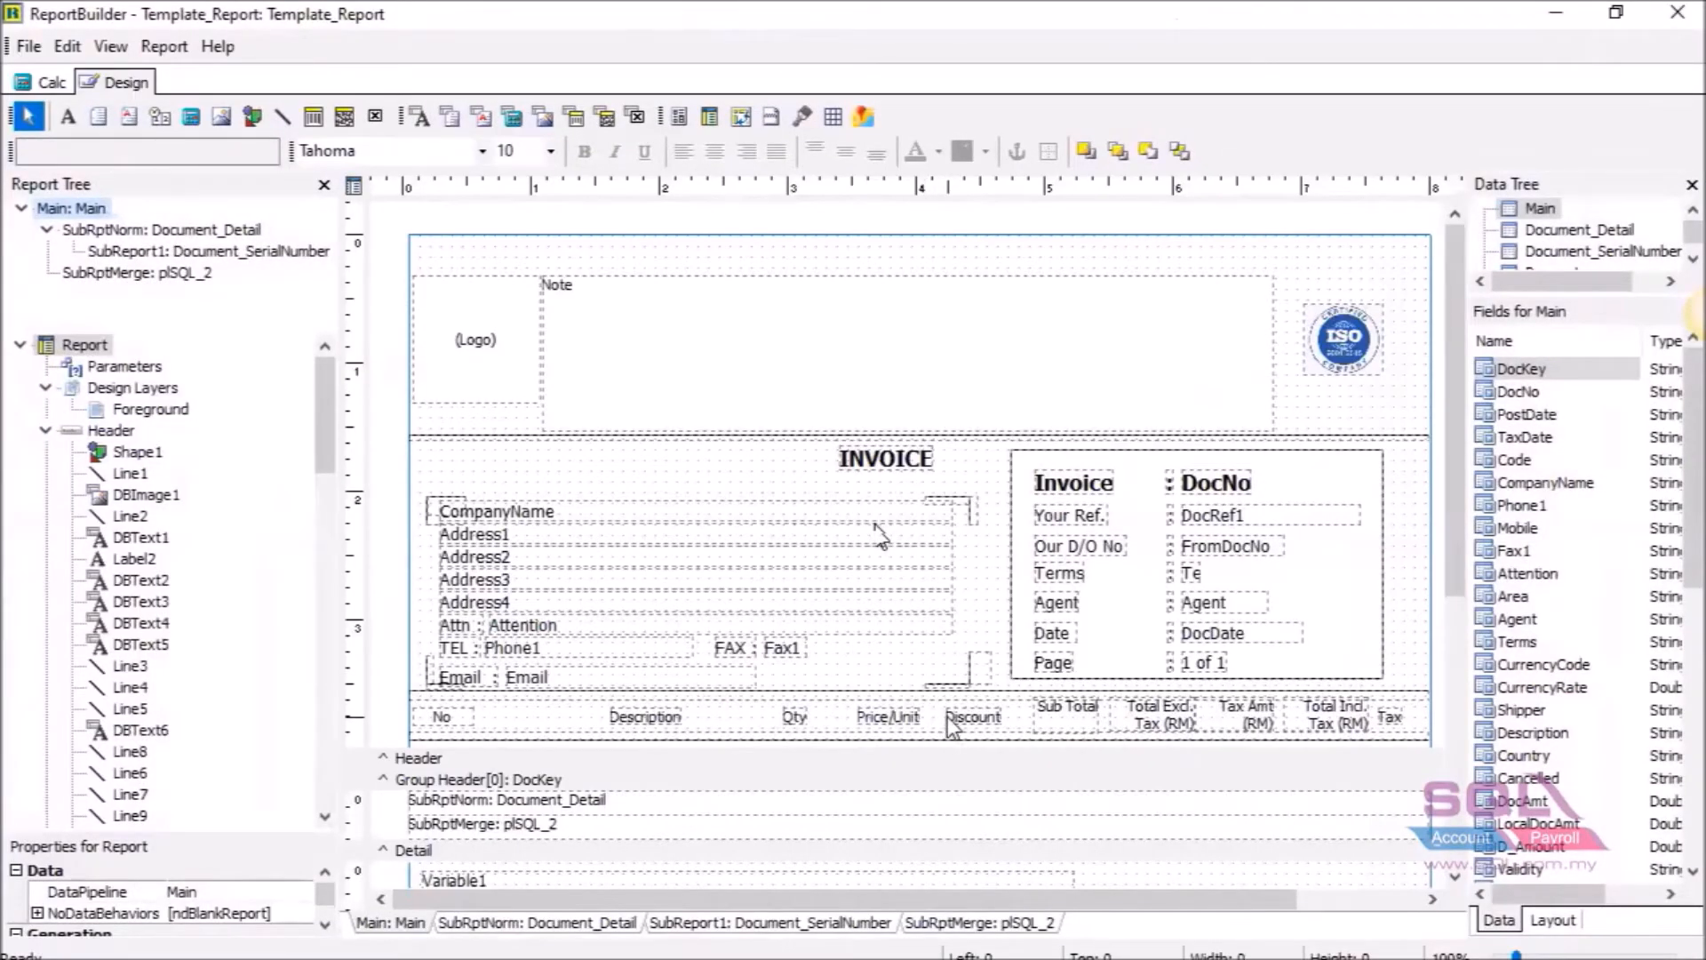
Change the Discount column heading text to 'Project', then switch to the Document_Detail subreport.
click(953, 718)
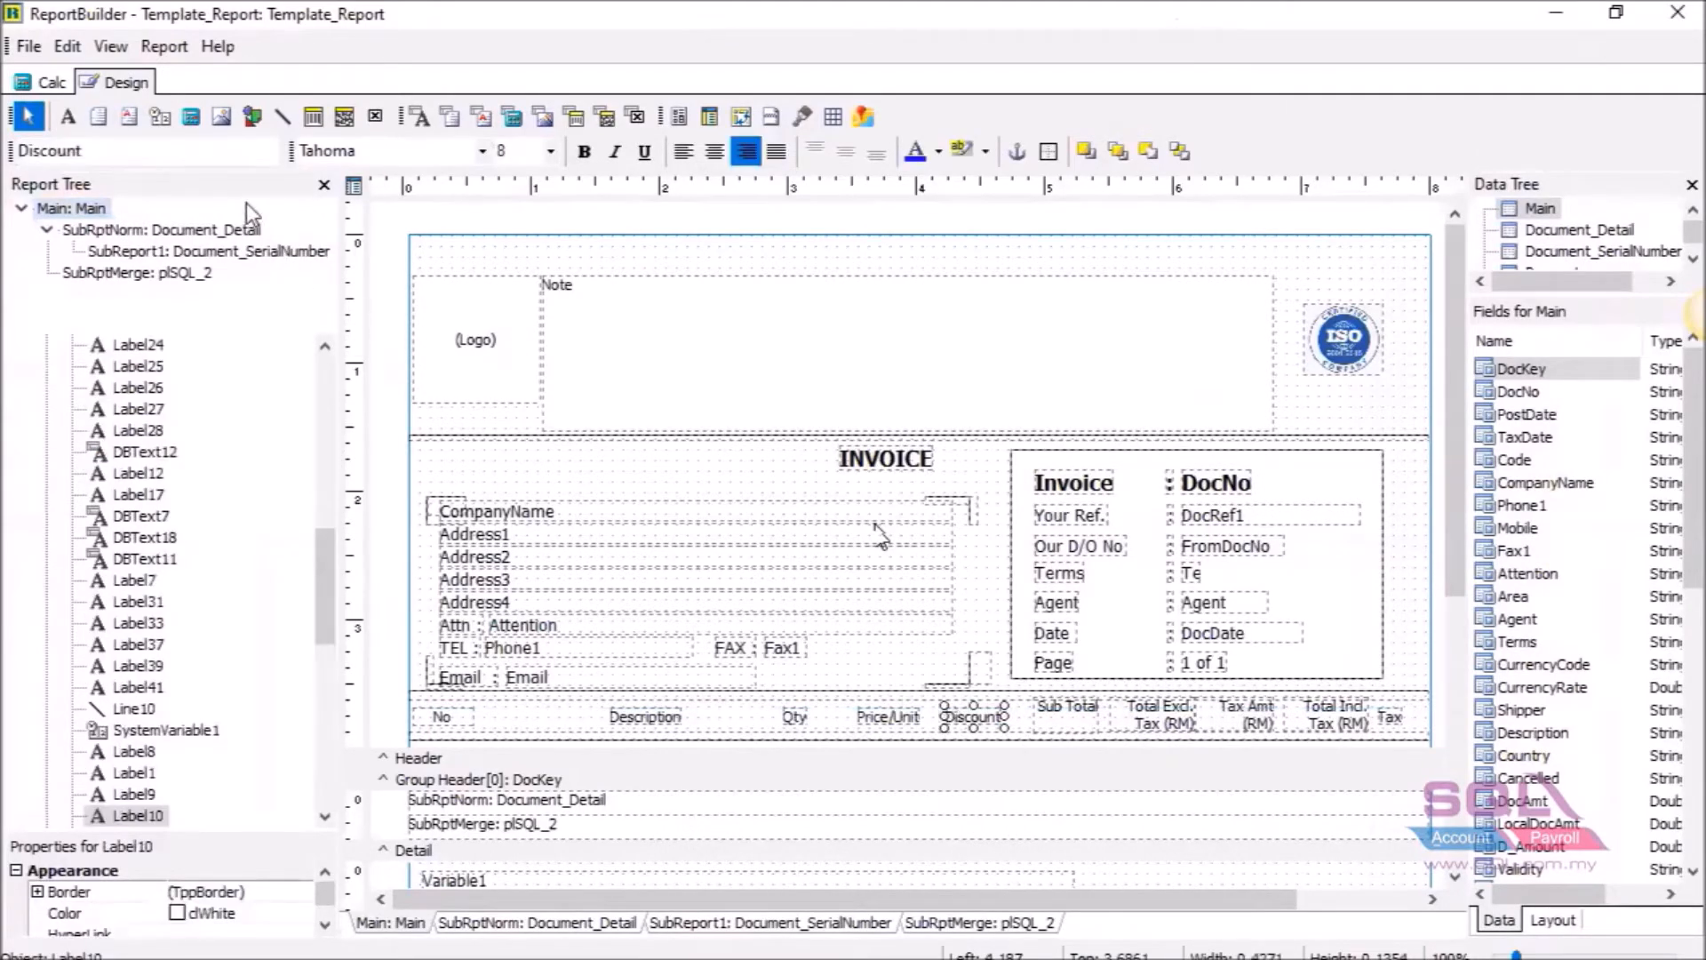
double_click(238, 146)
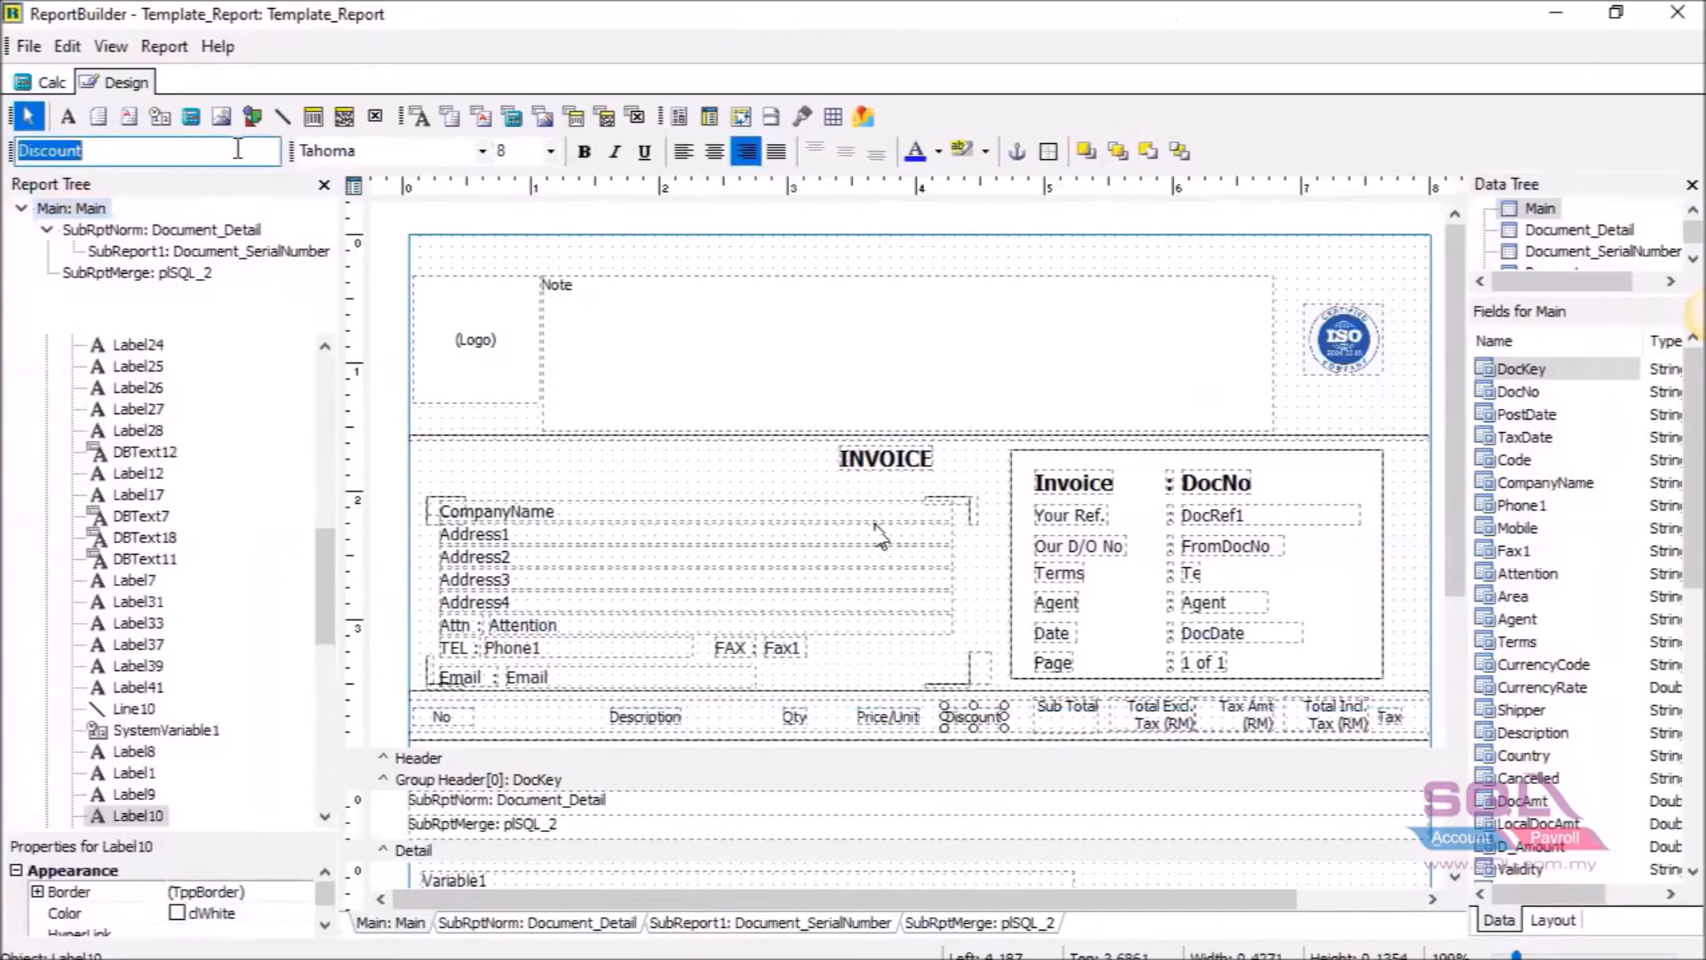
text(Pr)
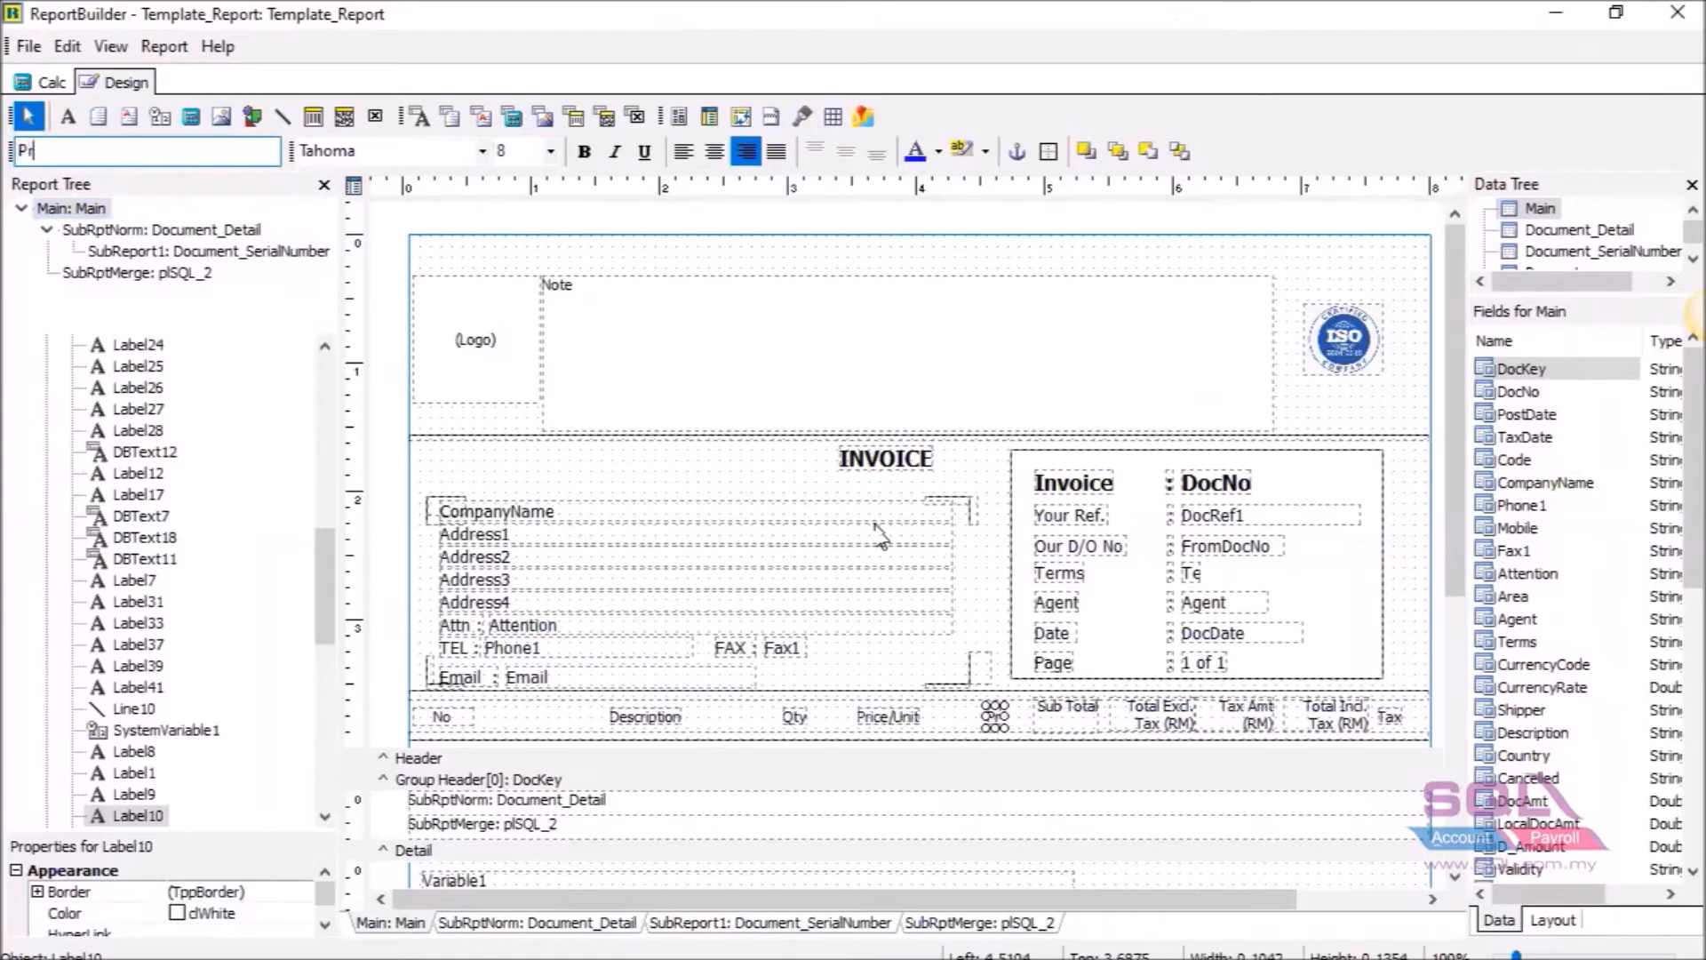
text(oject)
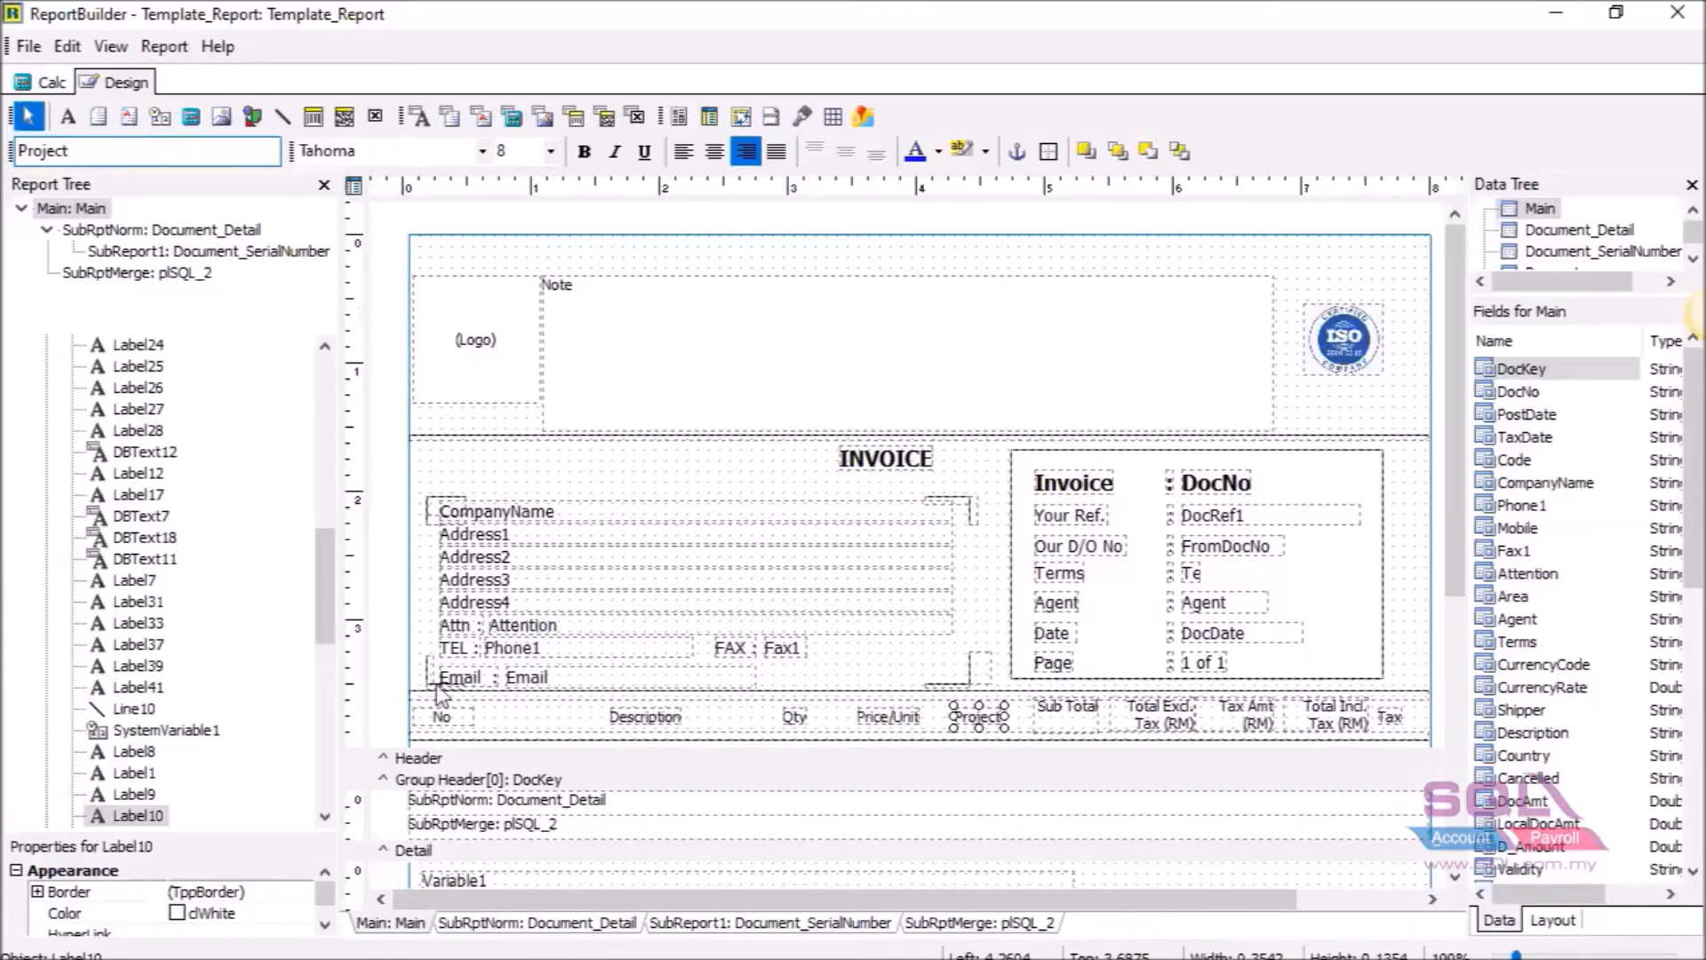
click(421, 922)
click(513, 924)
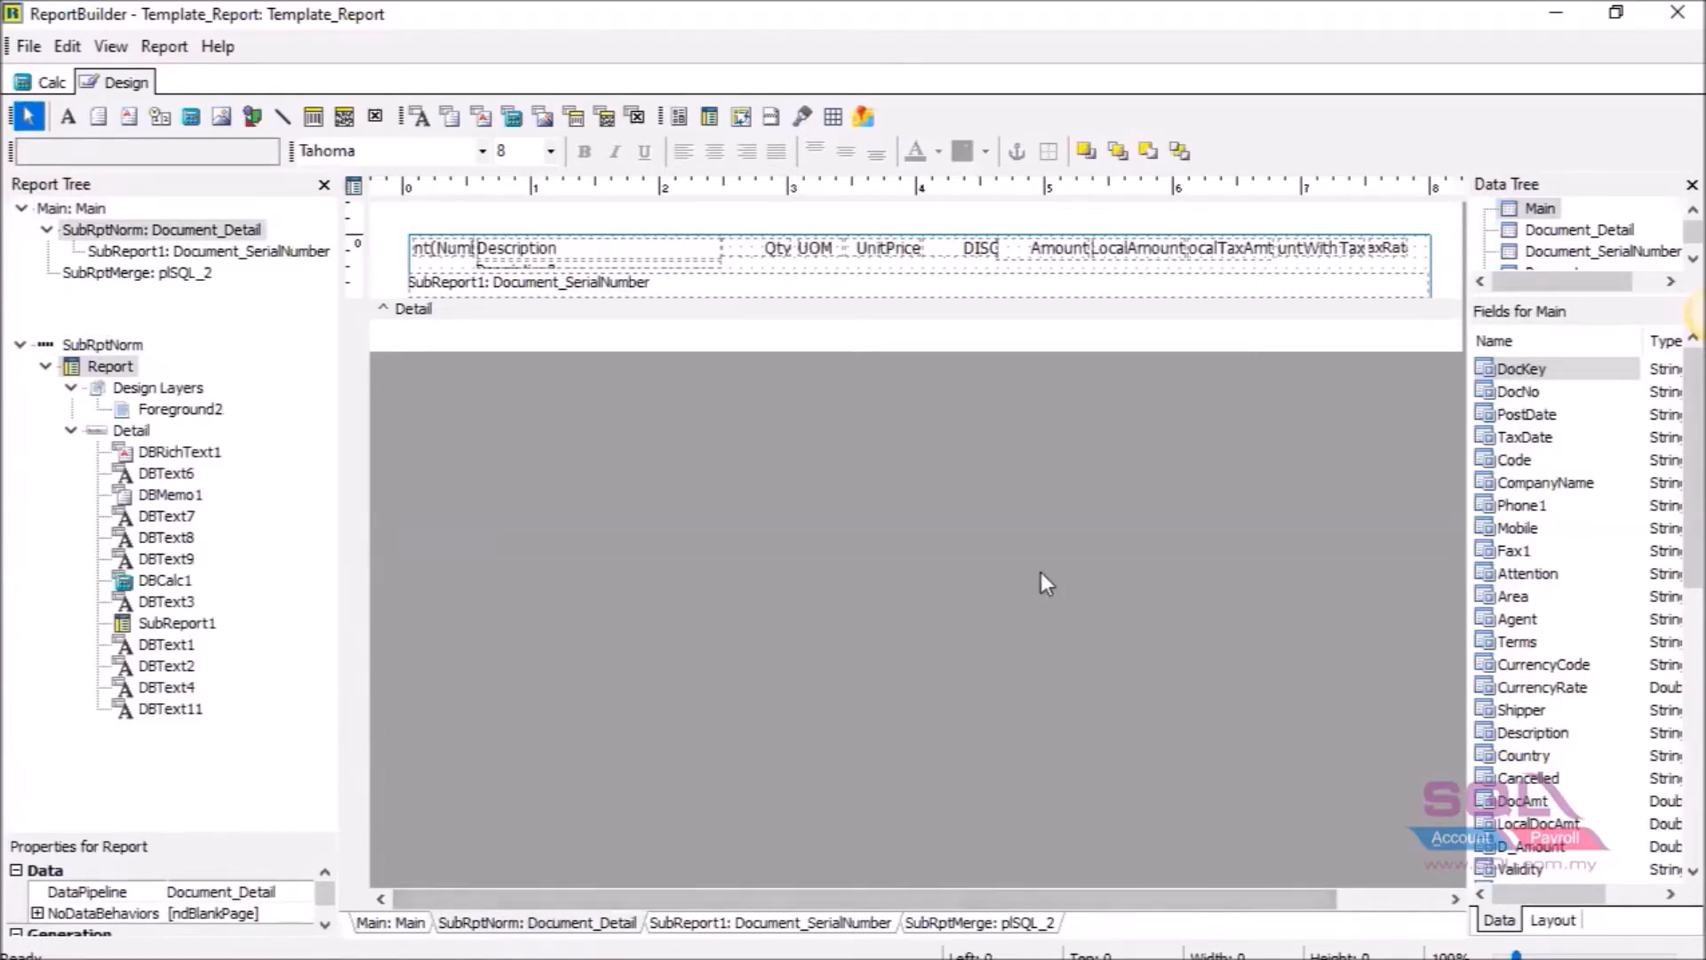
Rebind the detail line's DISC field to the Project data field and return to the Main layout.
click(978, 252)
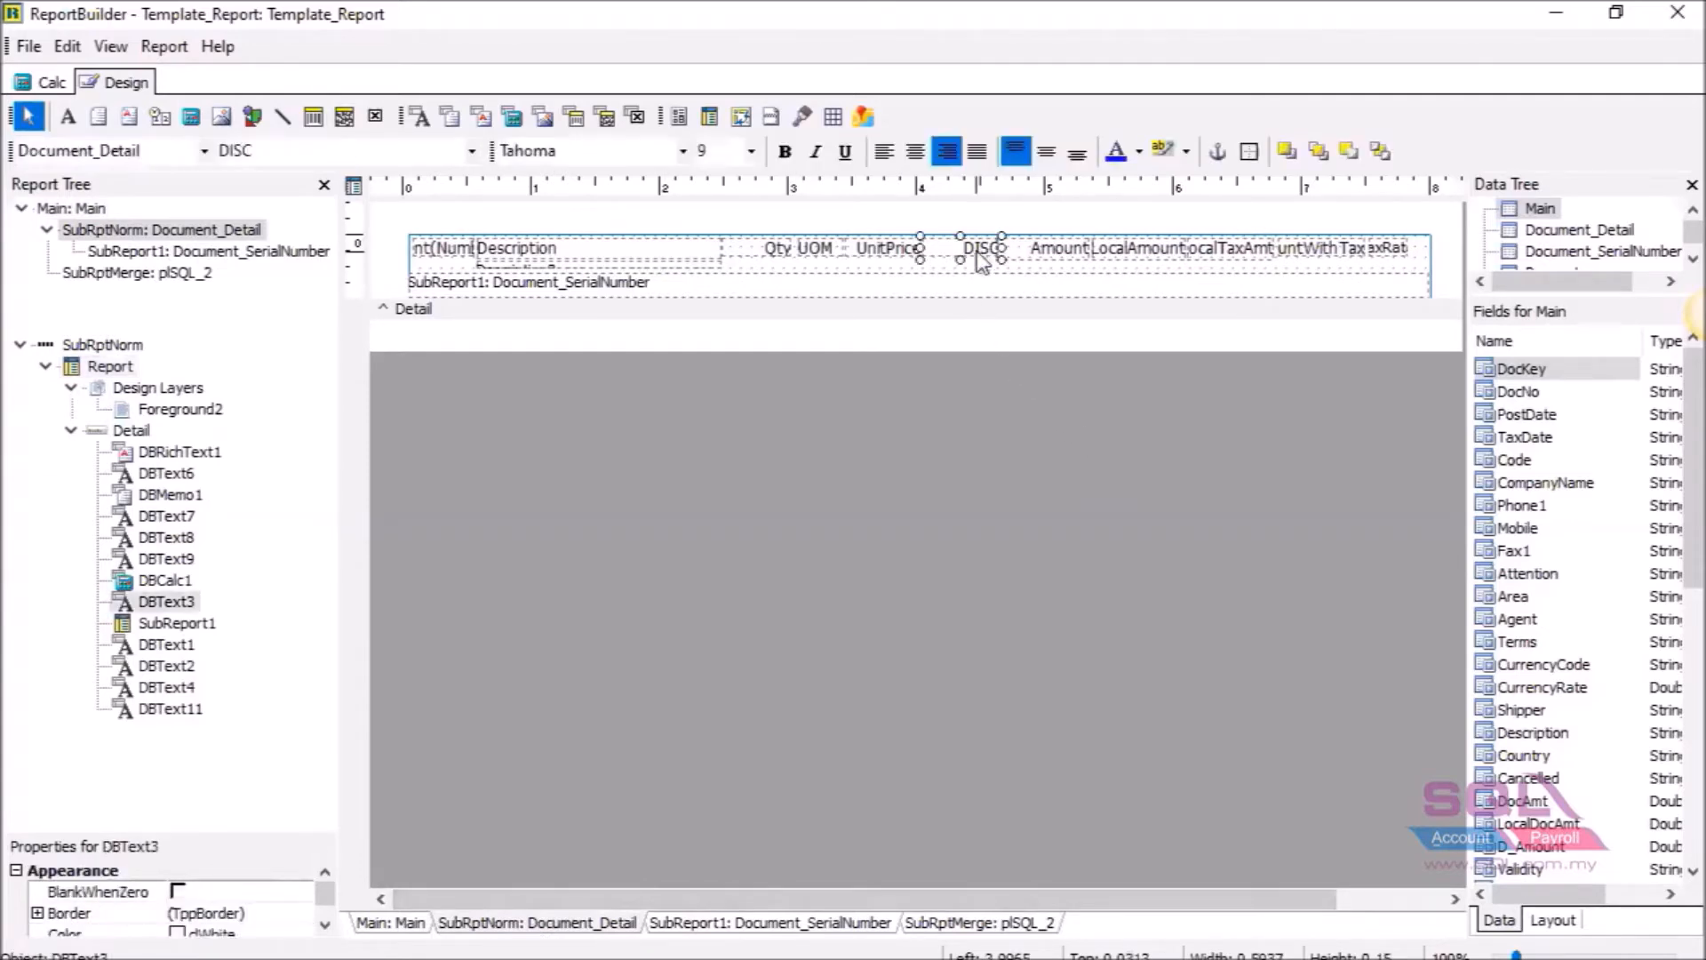
click(474, 151)
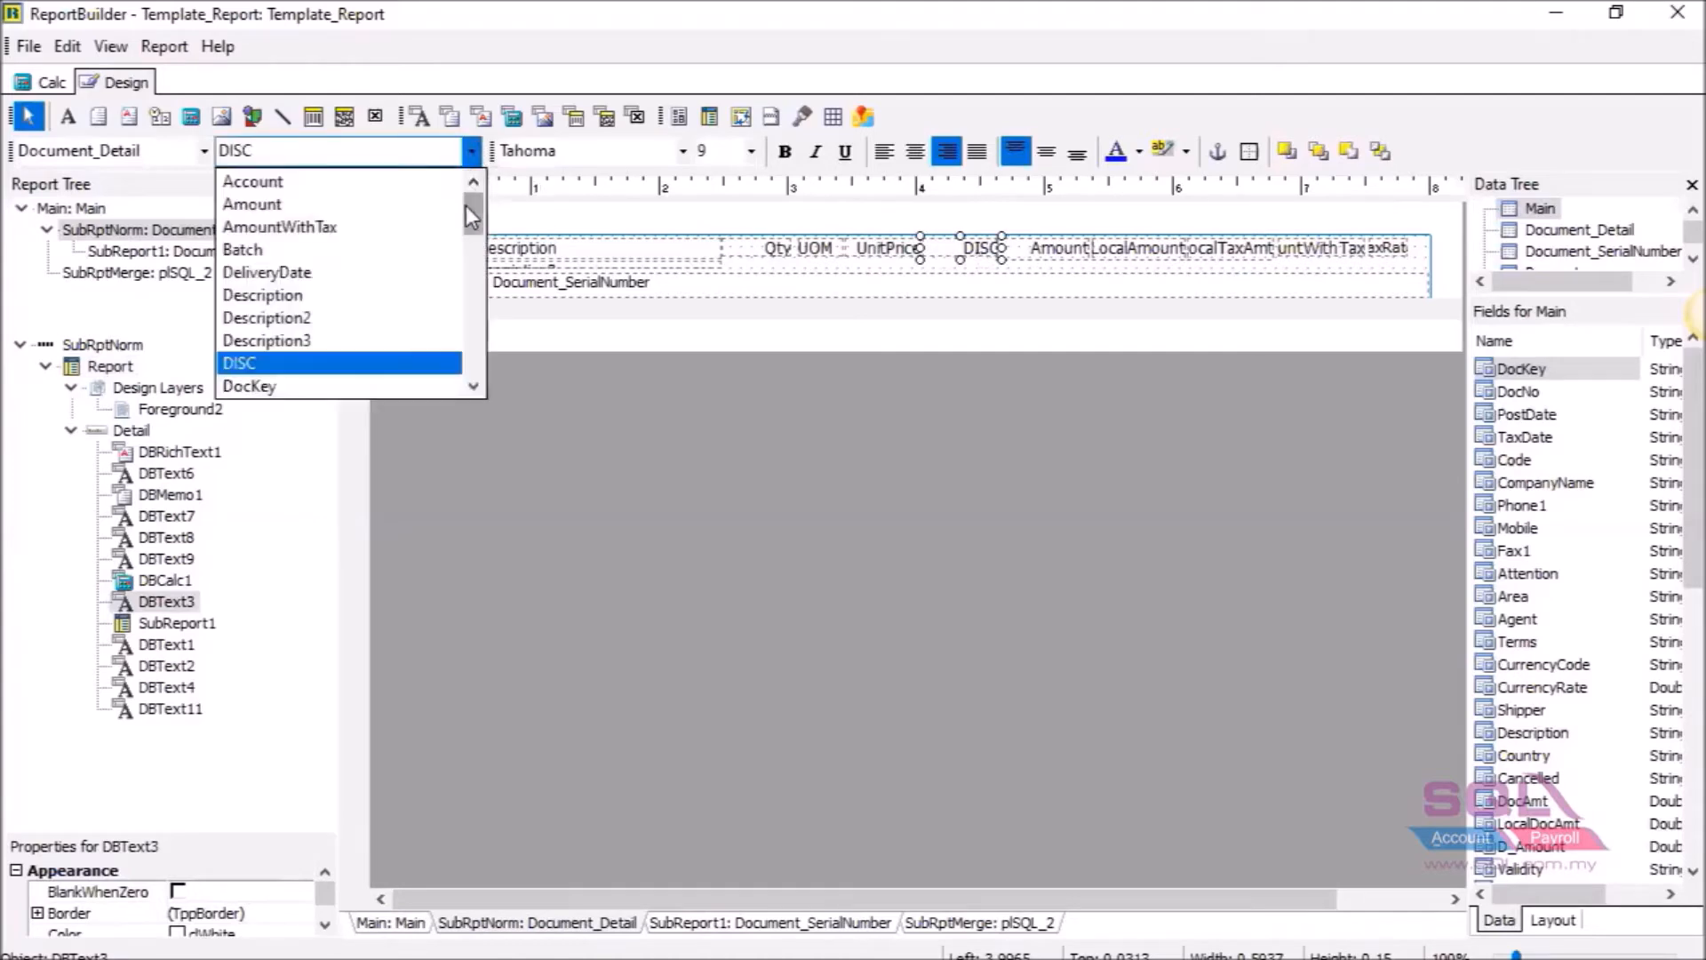
drag(471, 222, 473, 291)
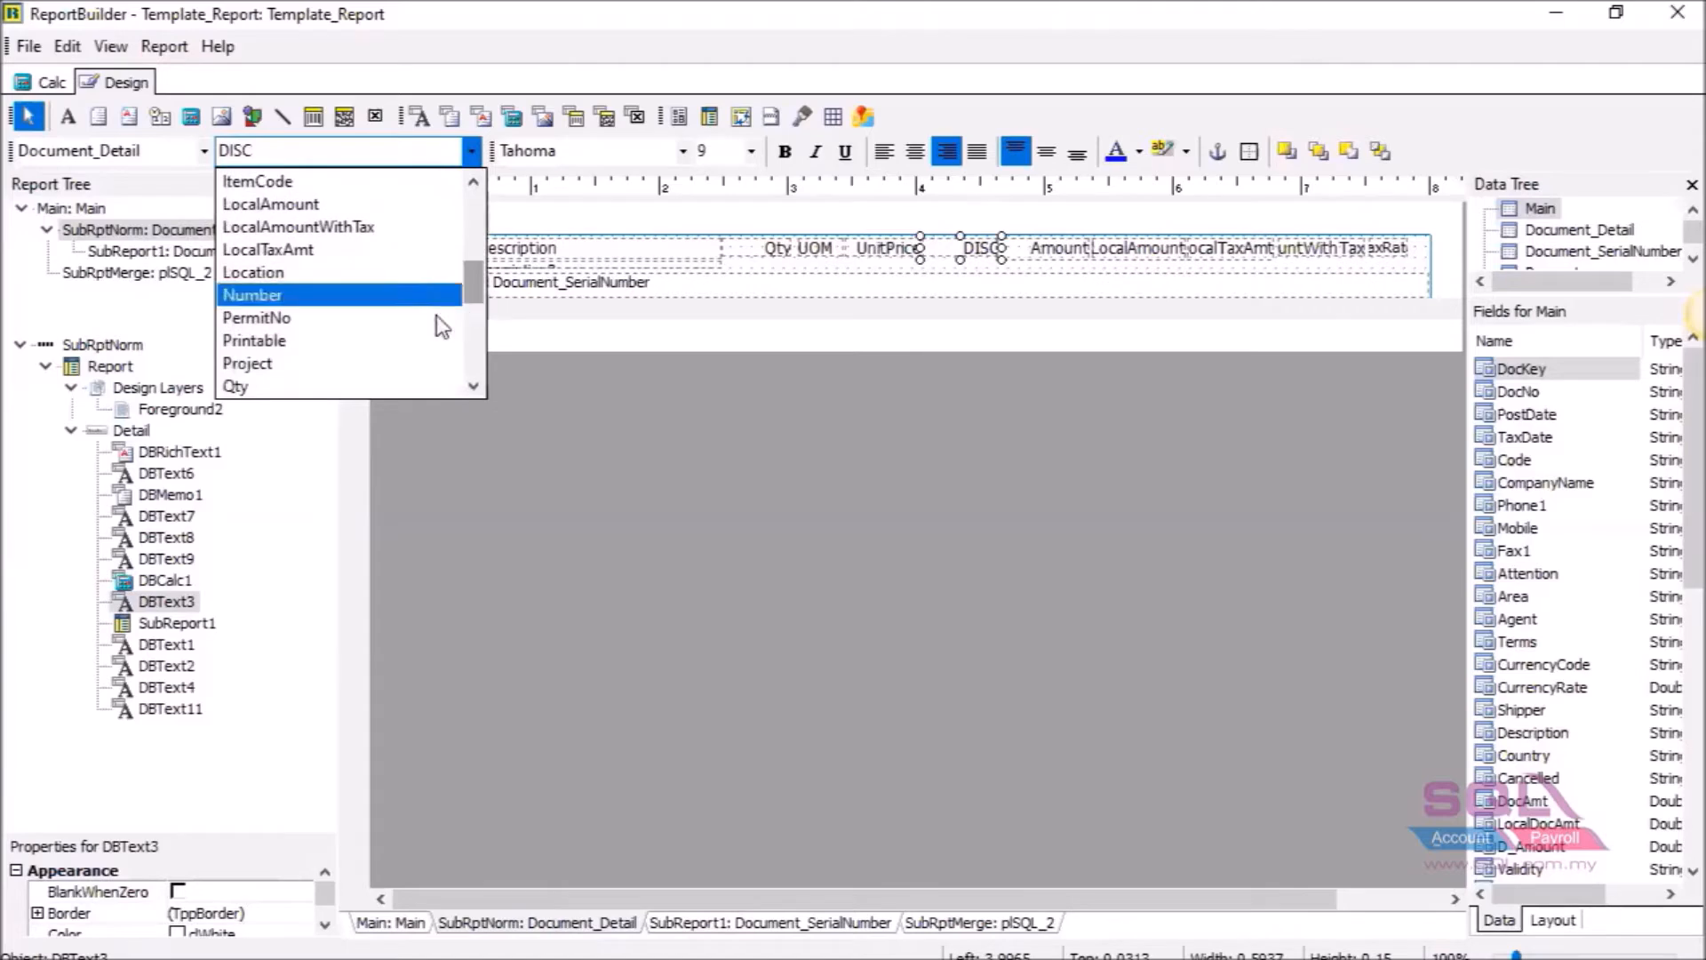
click(407, 365)
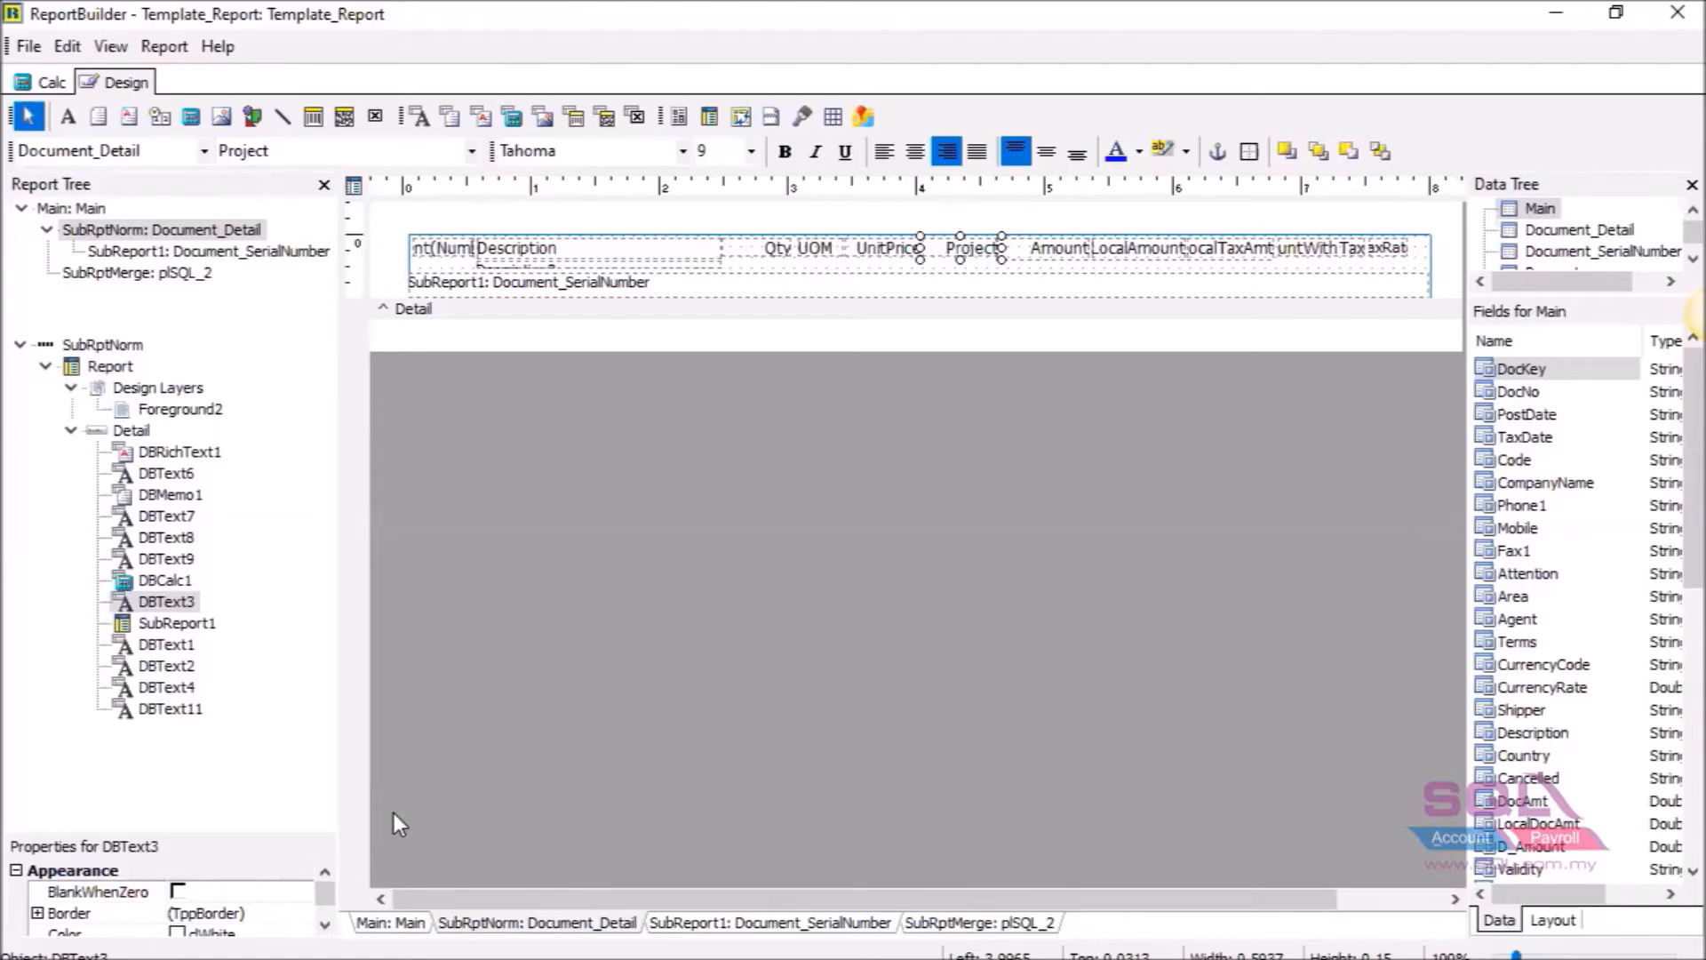
click(204, 151)
click(471, 151)
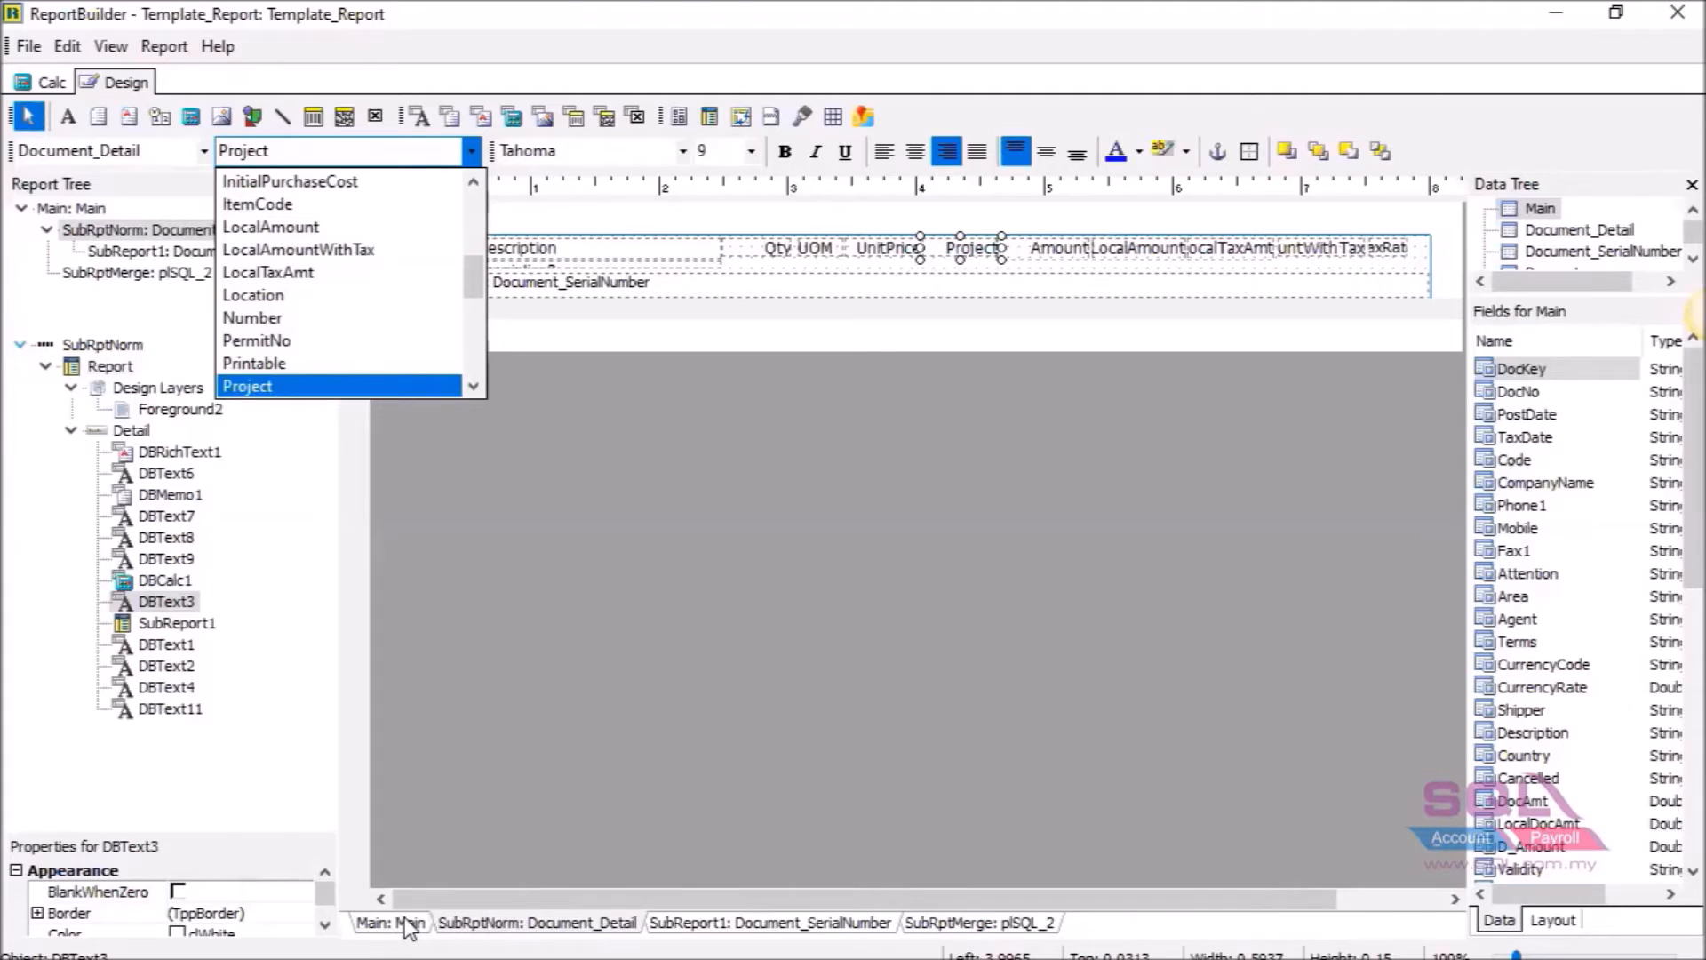
click(406, 922)
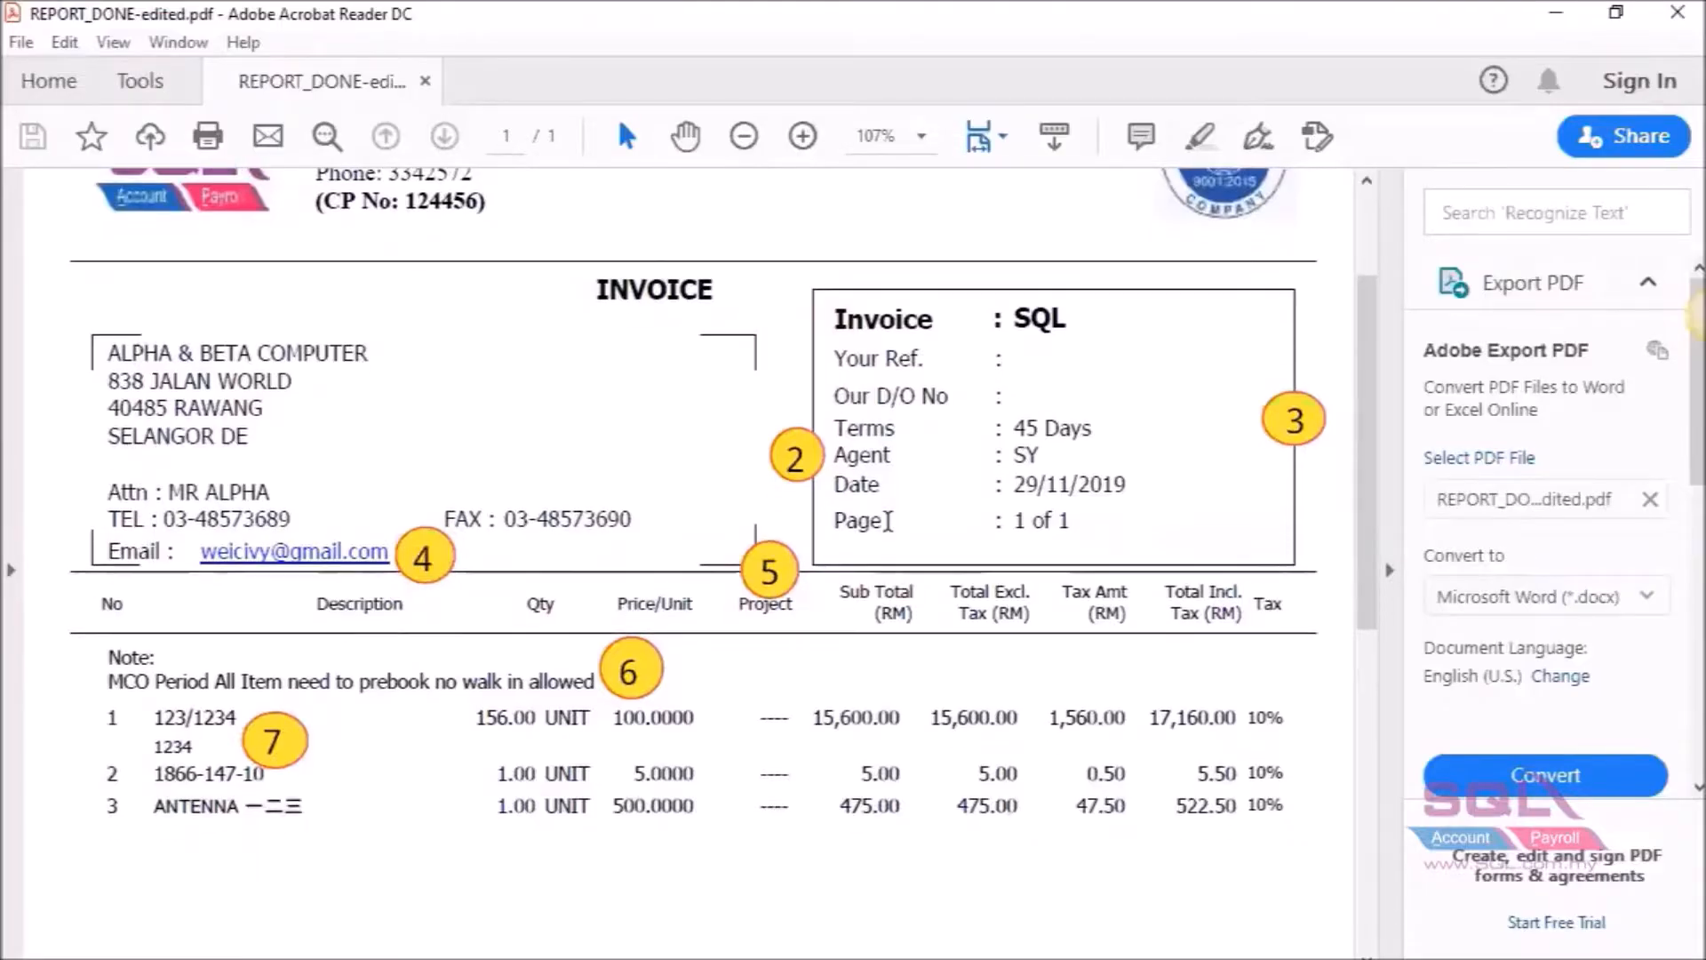
scroll(887, 521, down, 3)
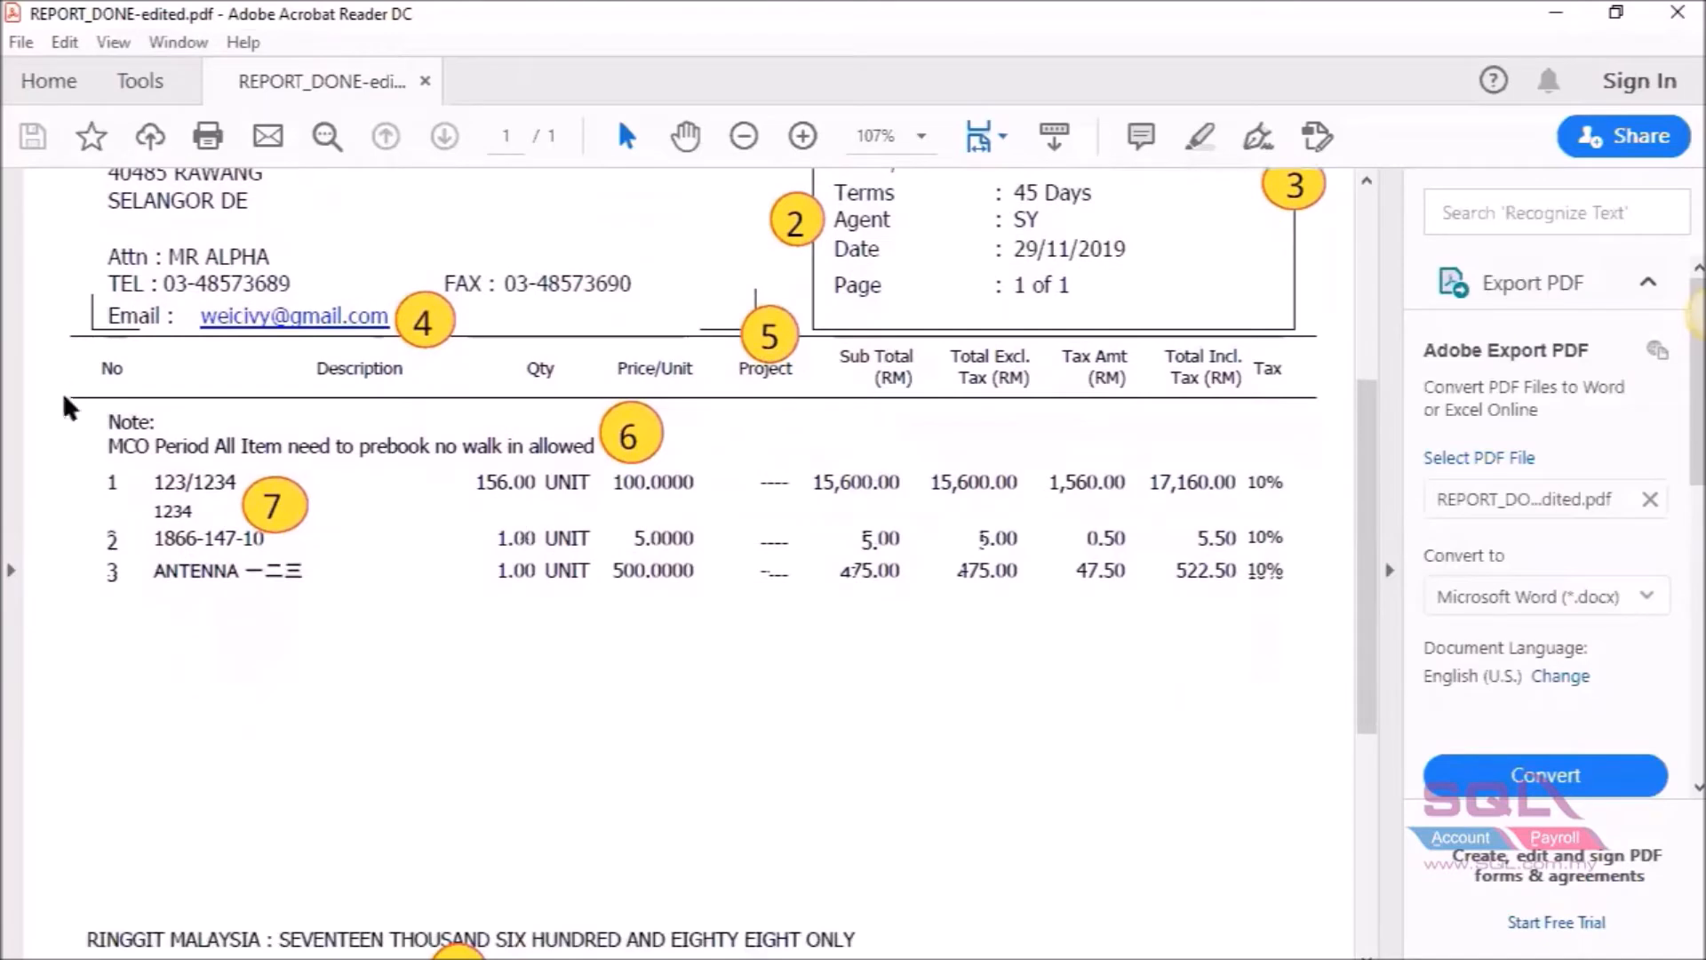
drag(109, 428, 599, 448)
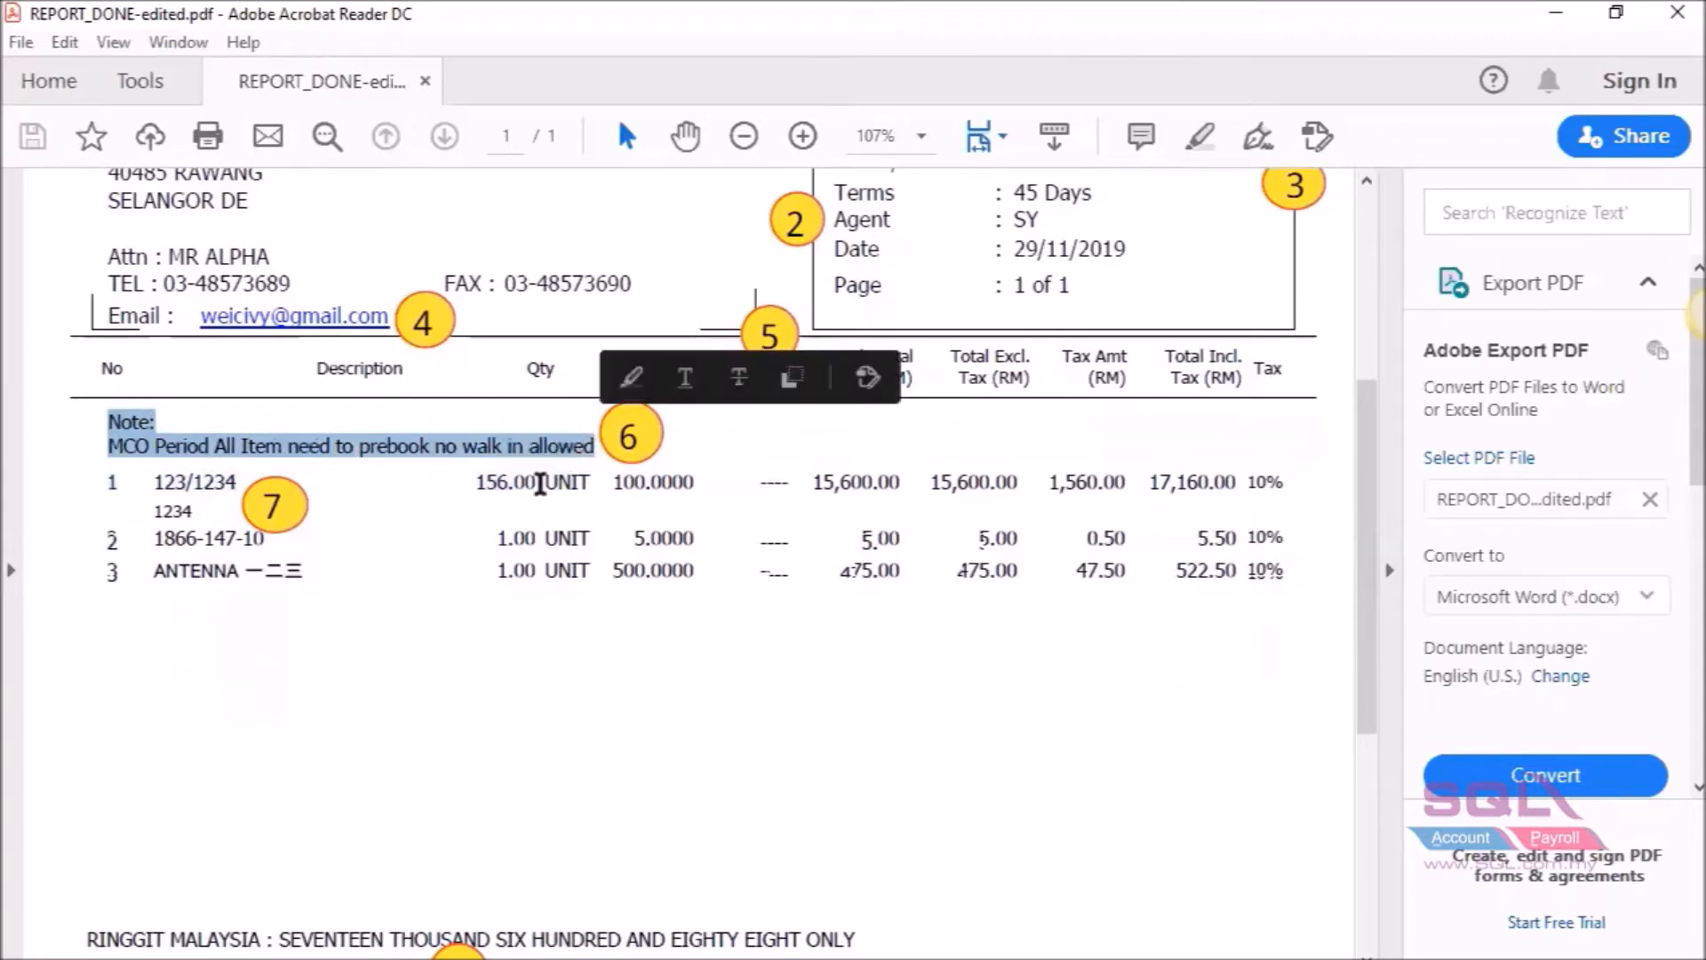
click(166, 419)
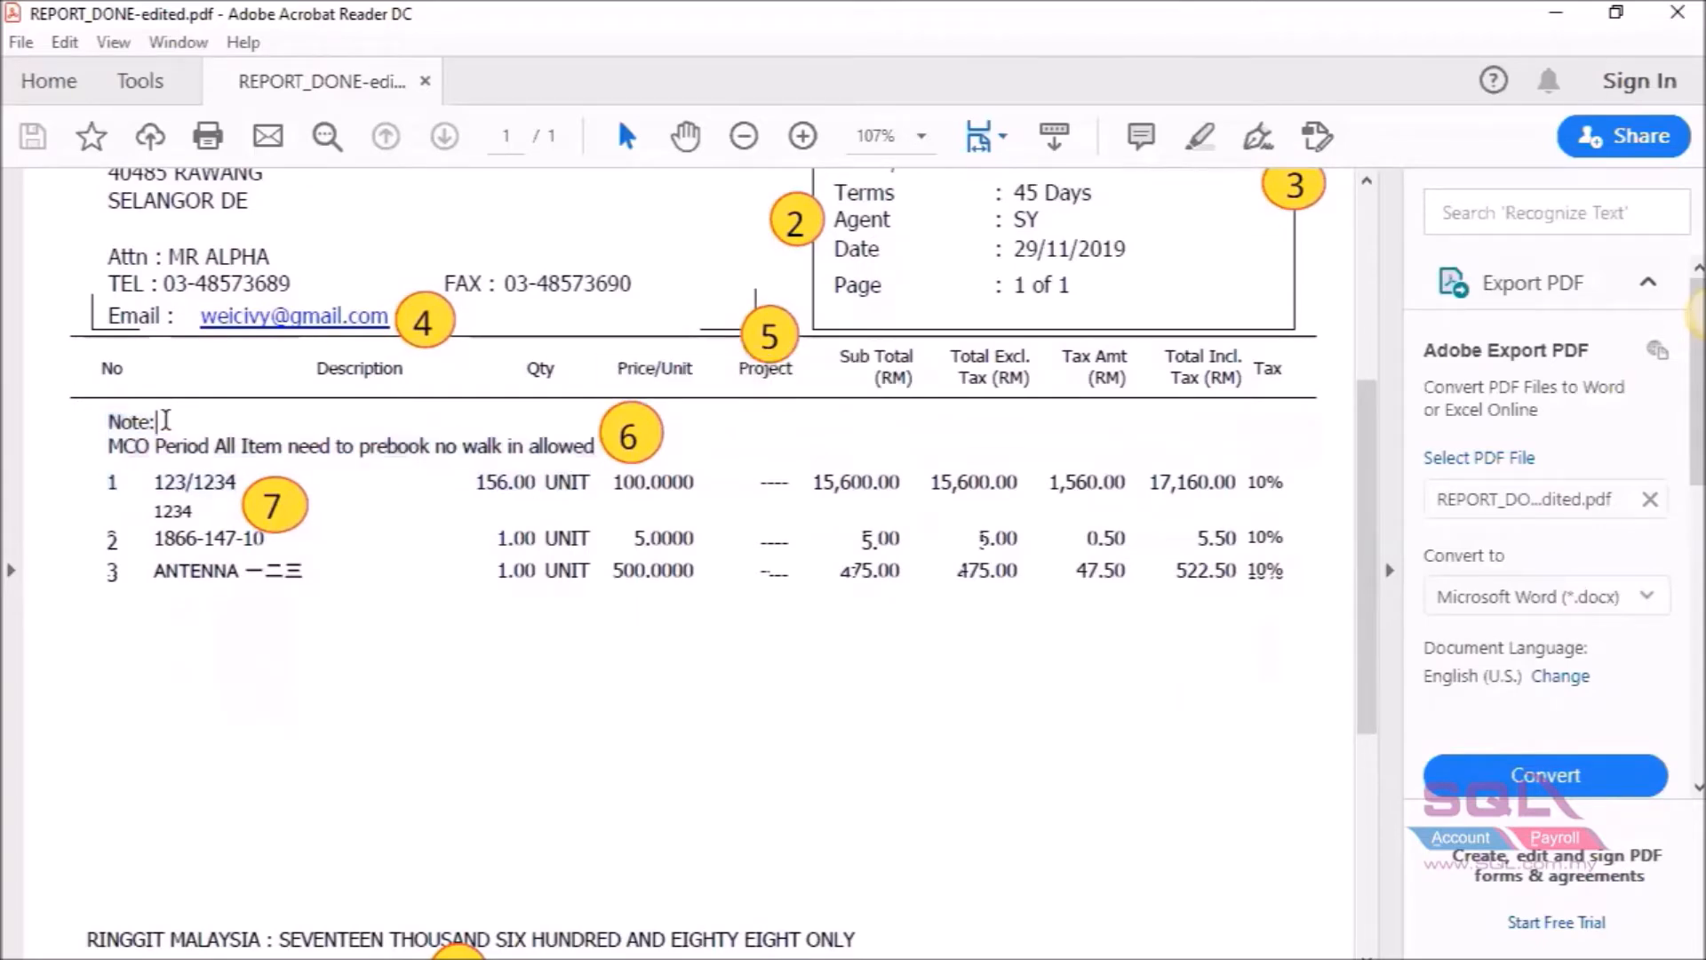
scroll(166, 419, up, 1)
scroll(166, 429, up, 1)
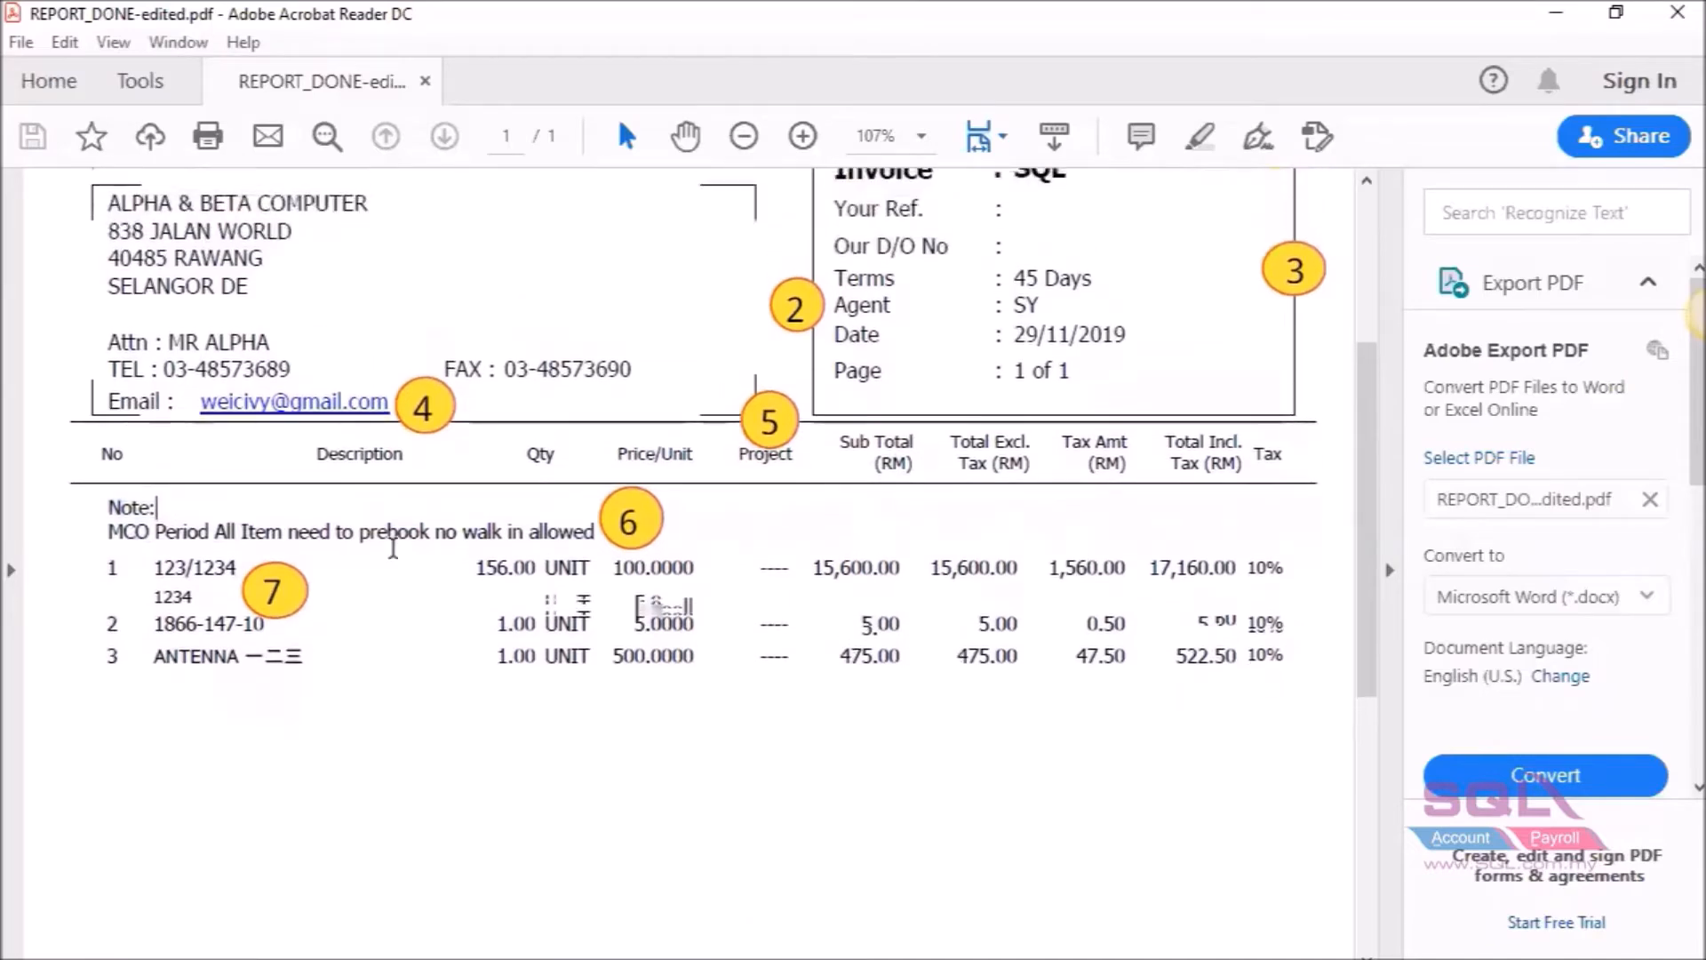
double_click(108, 505)
drag(390, 541, 591, 536)
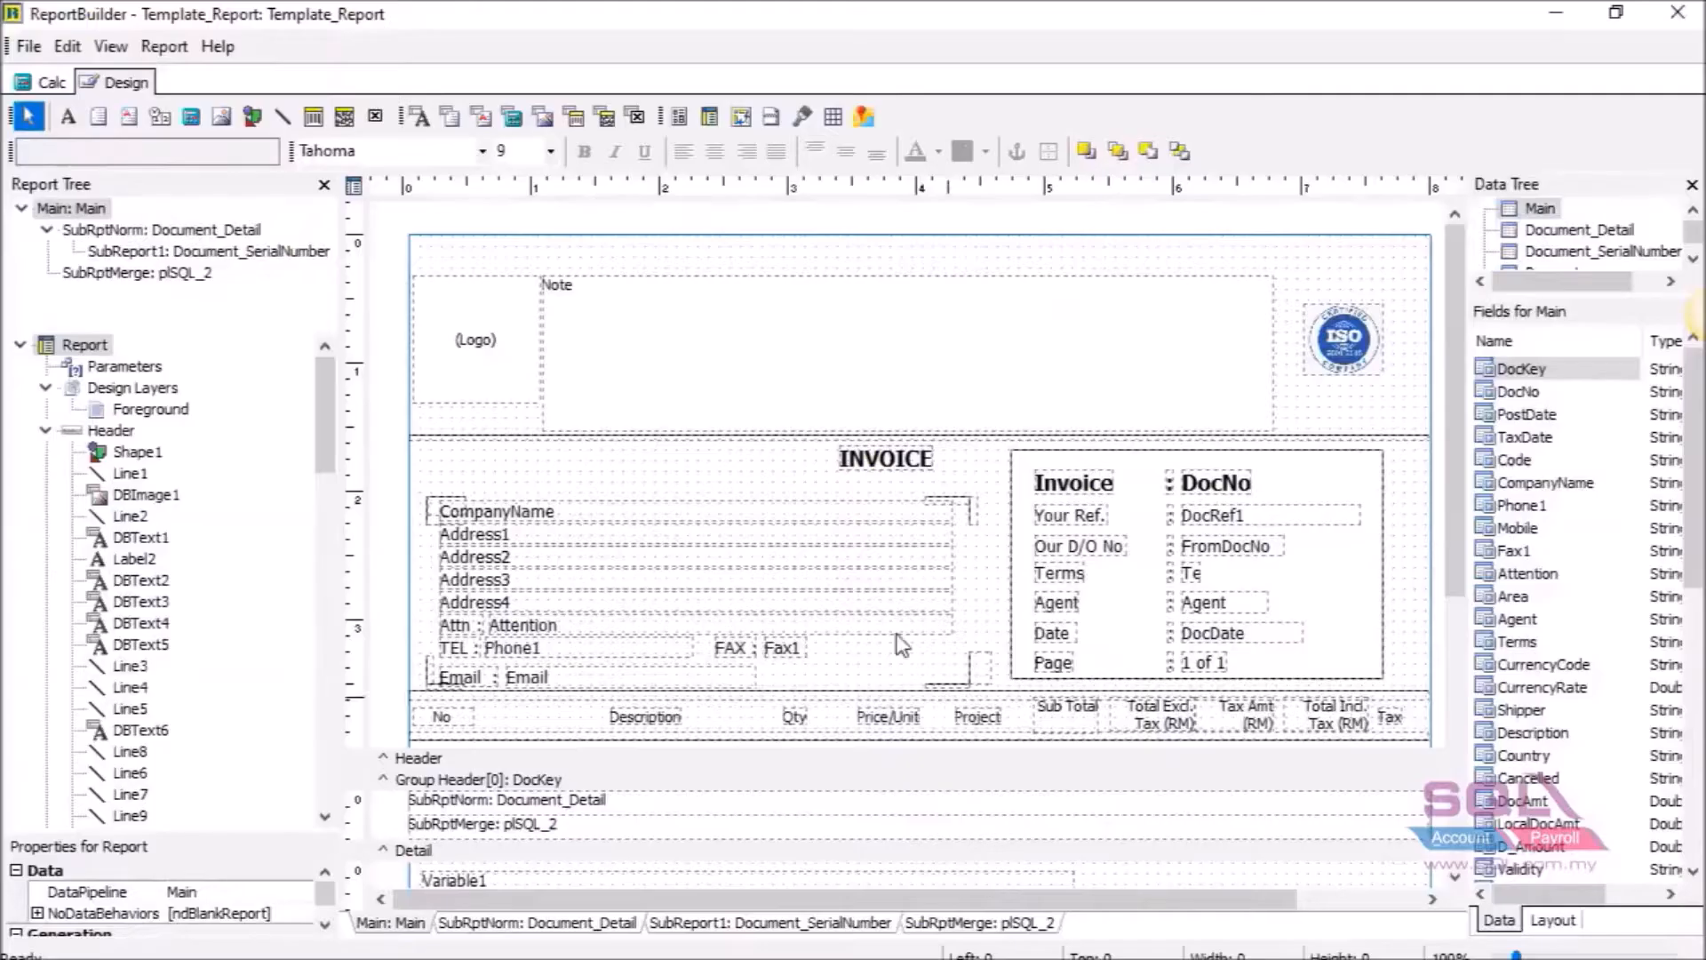
Make the header band taller and place a new DBMemo under the No column heading.
click(706, 754)
drag(706, 754, 707, 805)
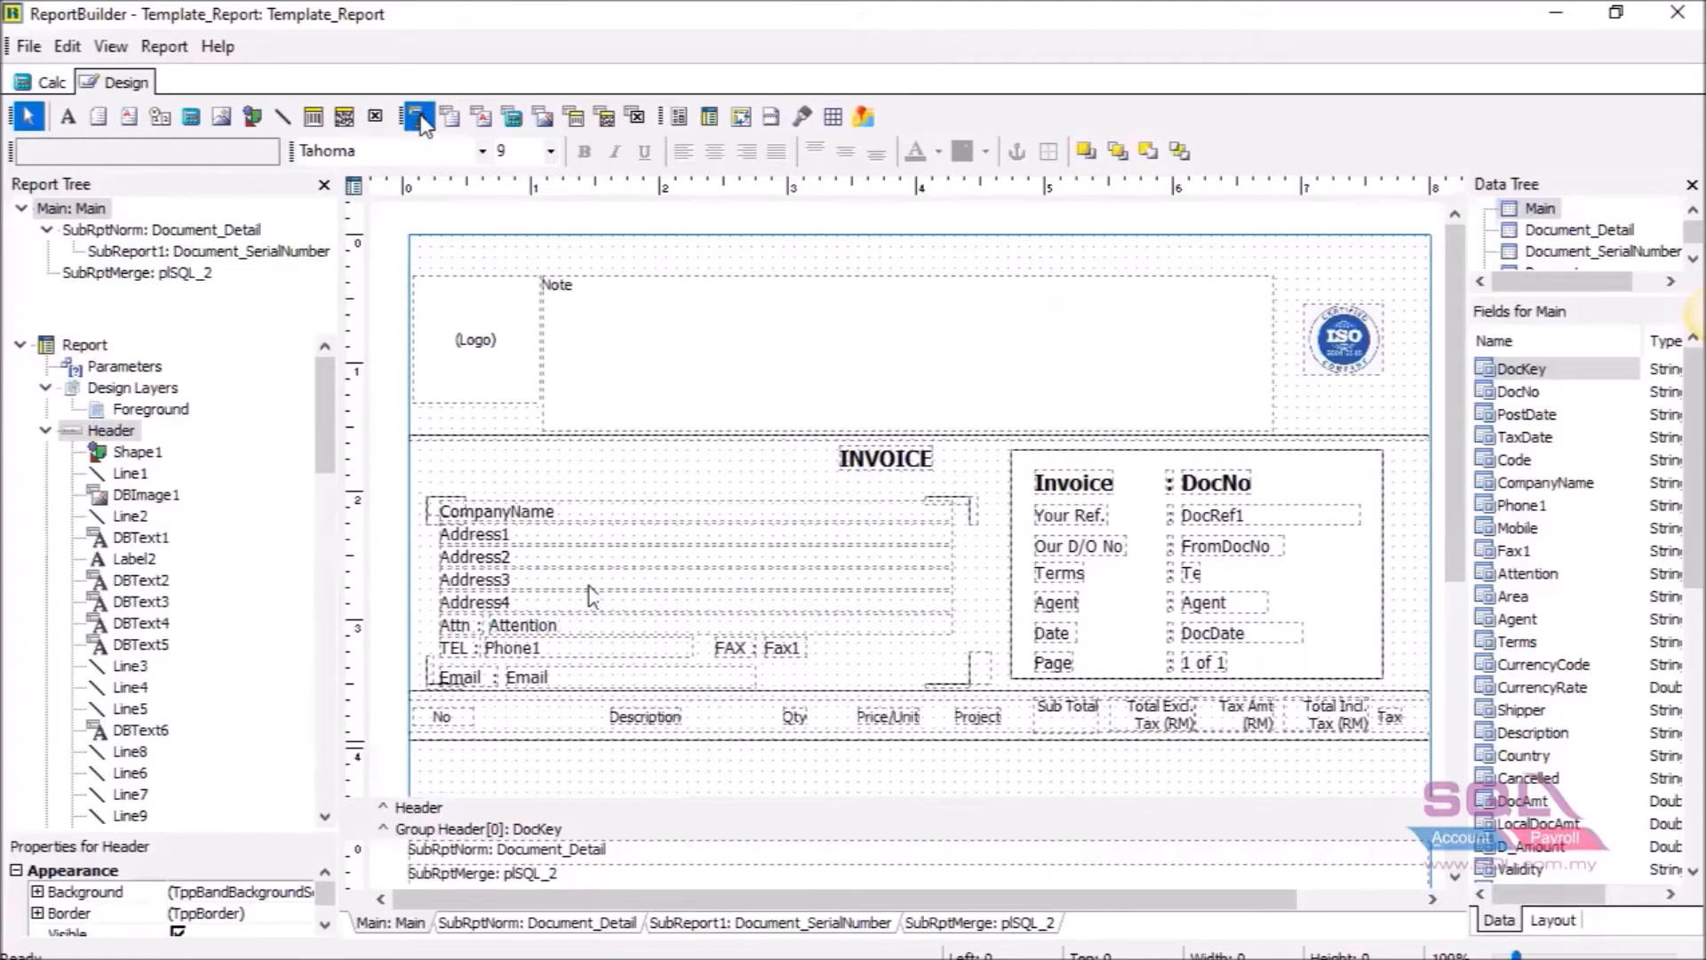
click(447, 119)
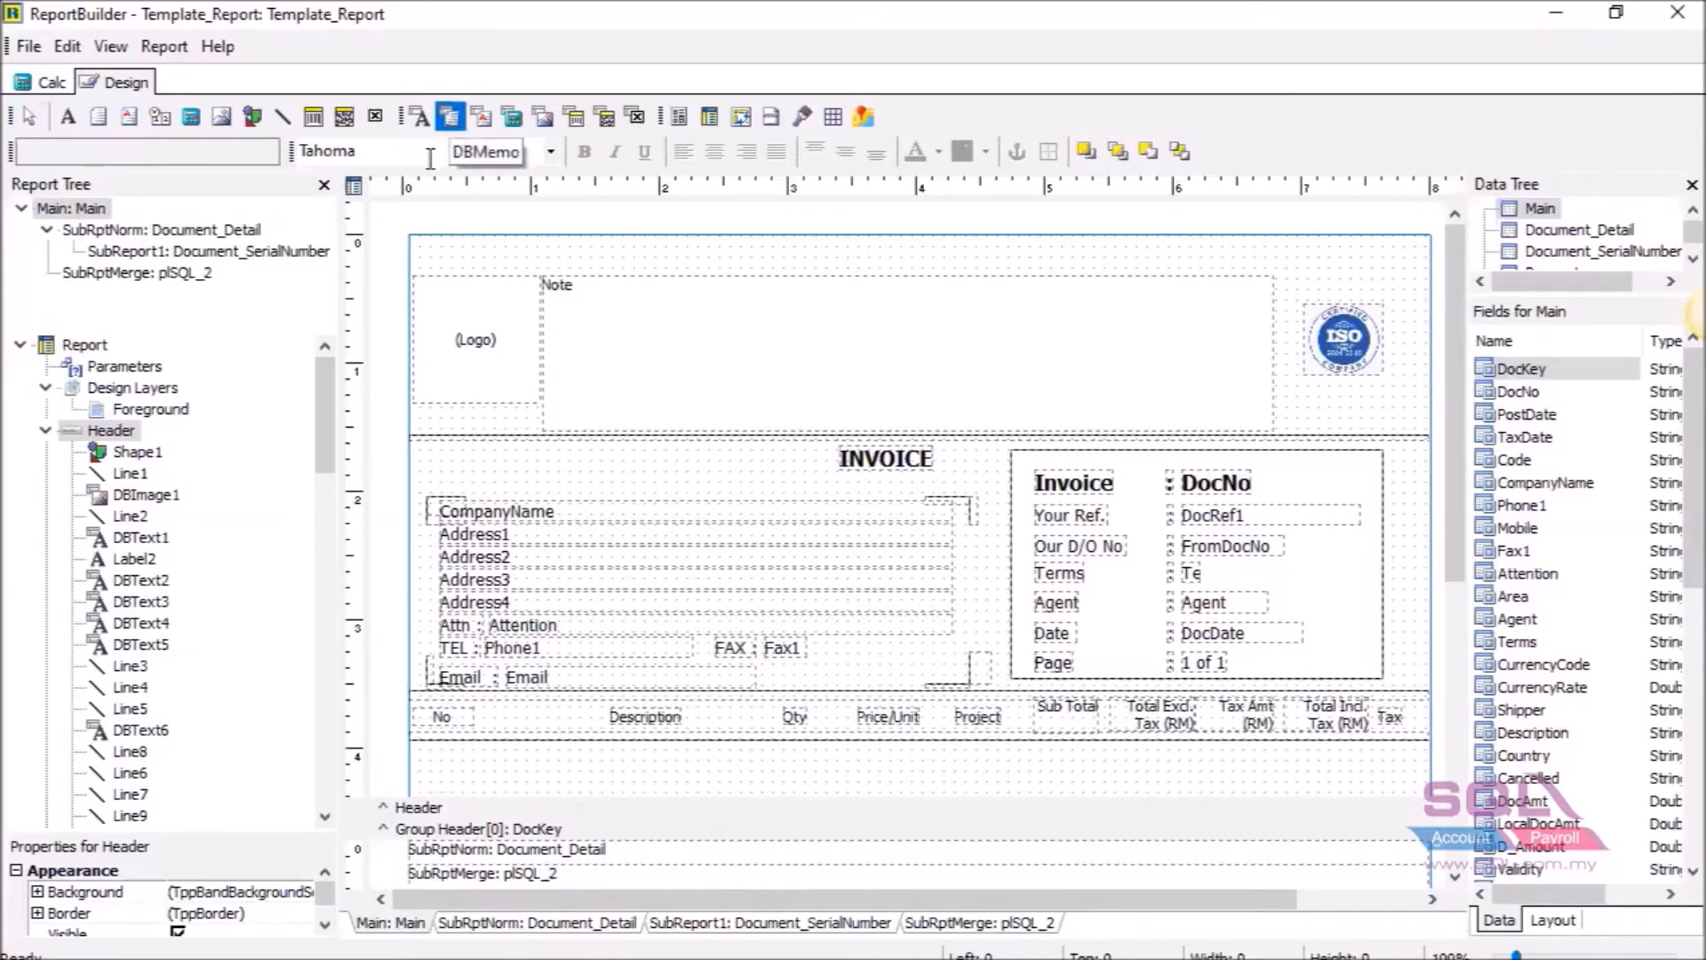
click(477, 754)
drag(537, 771, 503, 766)
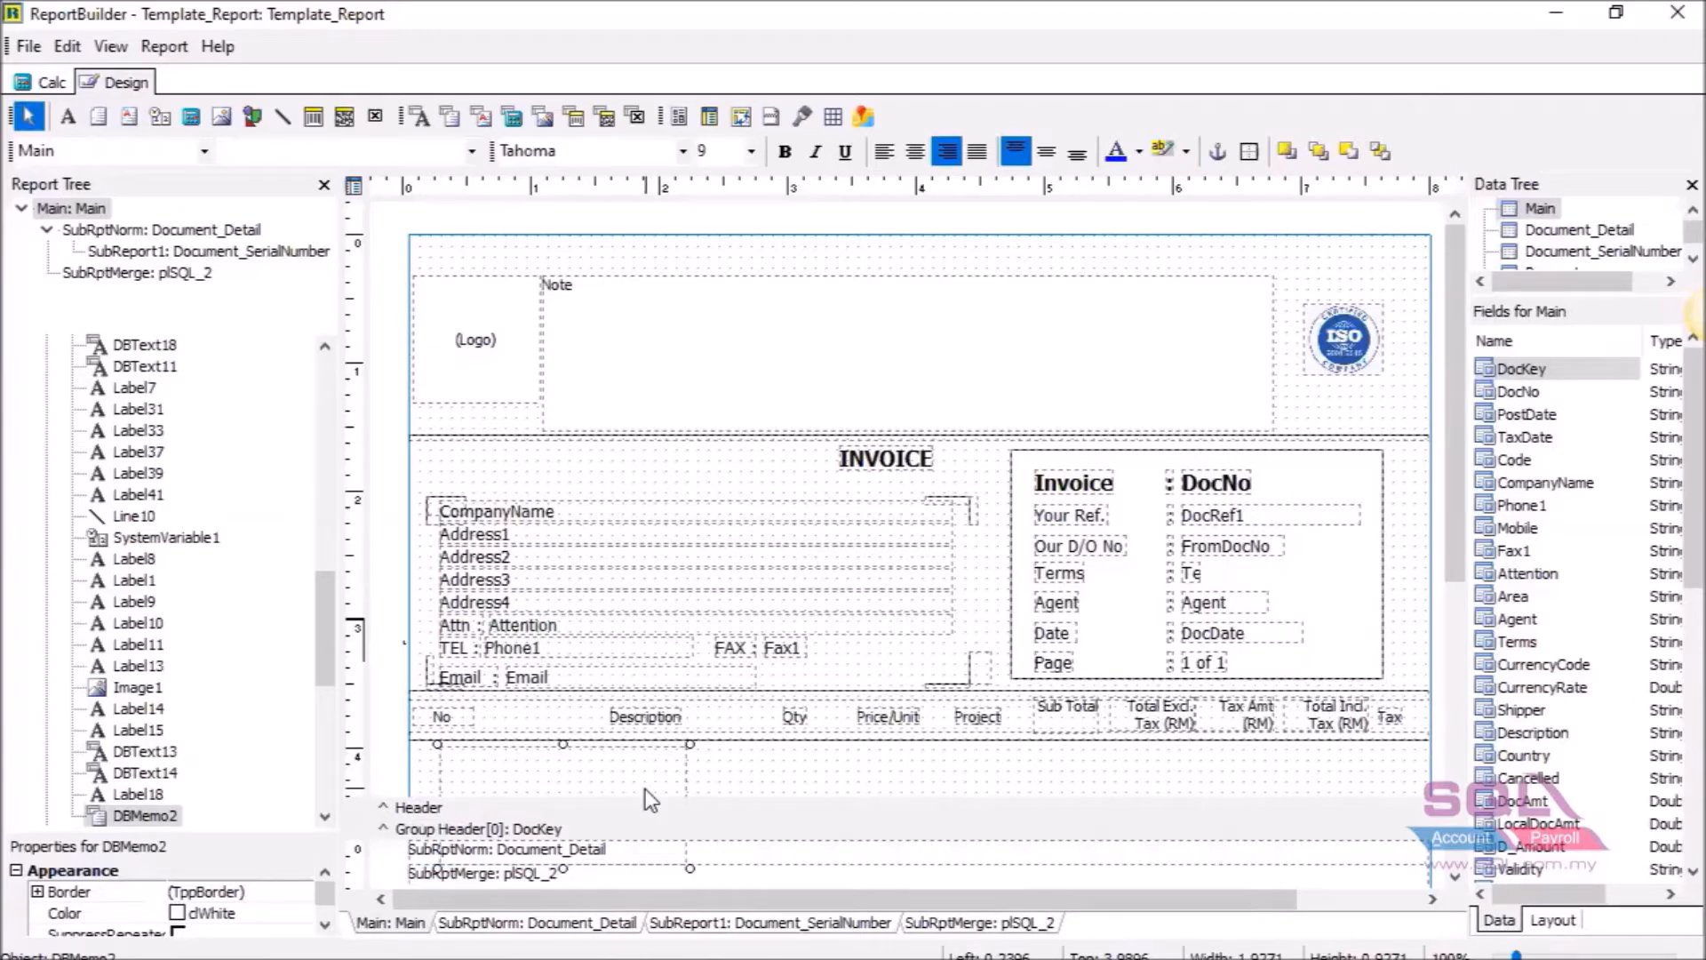
Shrink the memo's height, widen it to the Sub Total column, and tighten the header band.
click(646, 788)
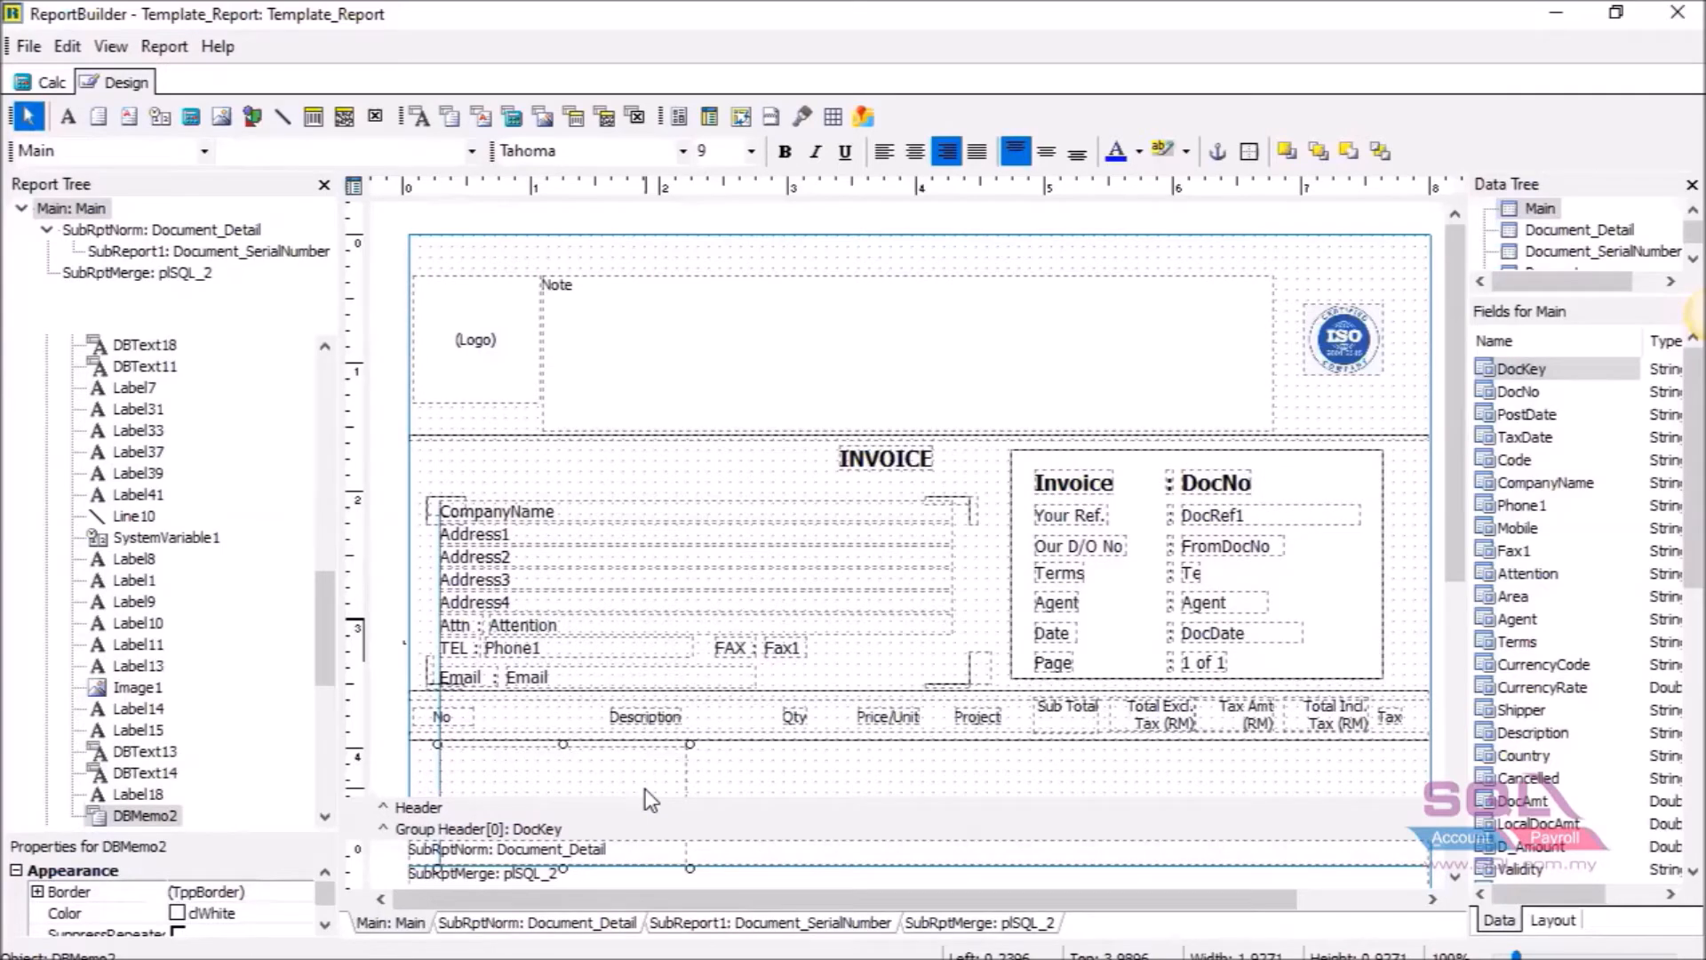
key(shift+Up)
key(shift+Up)
key(shift+Up)
key(shift+Up)
key(shift+Up)
key(shift+Up)
key(shift+Up)
key(shift+Up)
key(shift+Up)
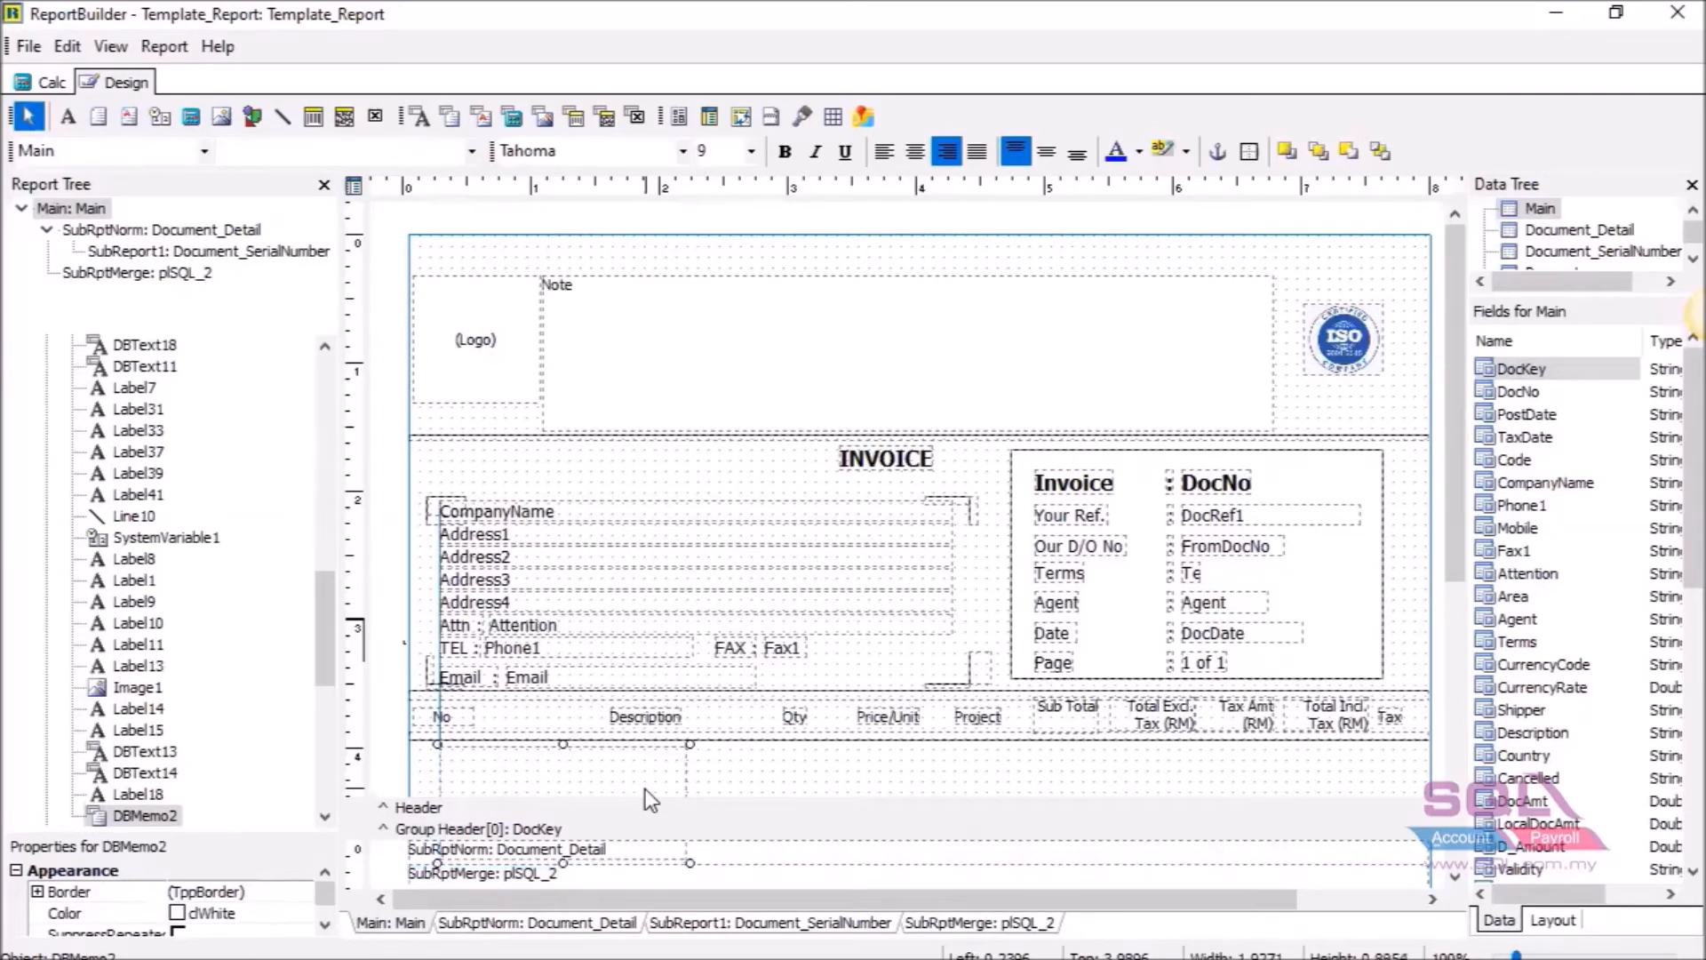
key(shift+Up)
key(shift+Up)
key(shift+Up)
key(shift+Up)
key(shift+Up)
key(shift+Up)
key(shift+Up)
key(shift+Up)
key(shift+Up)
key(shift+Up)
key(shift+Up)
key(shift+Up)
key(shift+Up)
key(shift+Up)
key(shift+Up)
key(shift+Up)
key(shift+Up)
key(shift+Up)
key(shift+Up)
key(shift+Up)
key(shift+Up)
key(shift+Up)
key(shift+Up)
key(shift+Up)
key(shift+Up)
key(shift+Up)
key(shift+Up)
key(shift+Up)
key(shift+Up)
key(shift+Up)
key(shift+Up)
key(shift+Up)
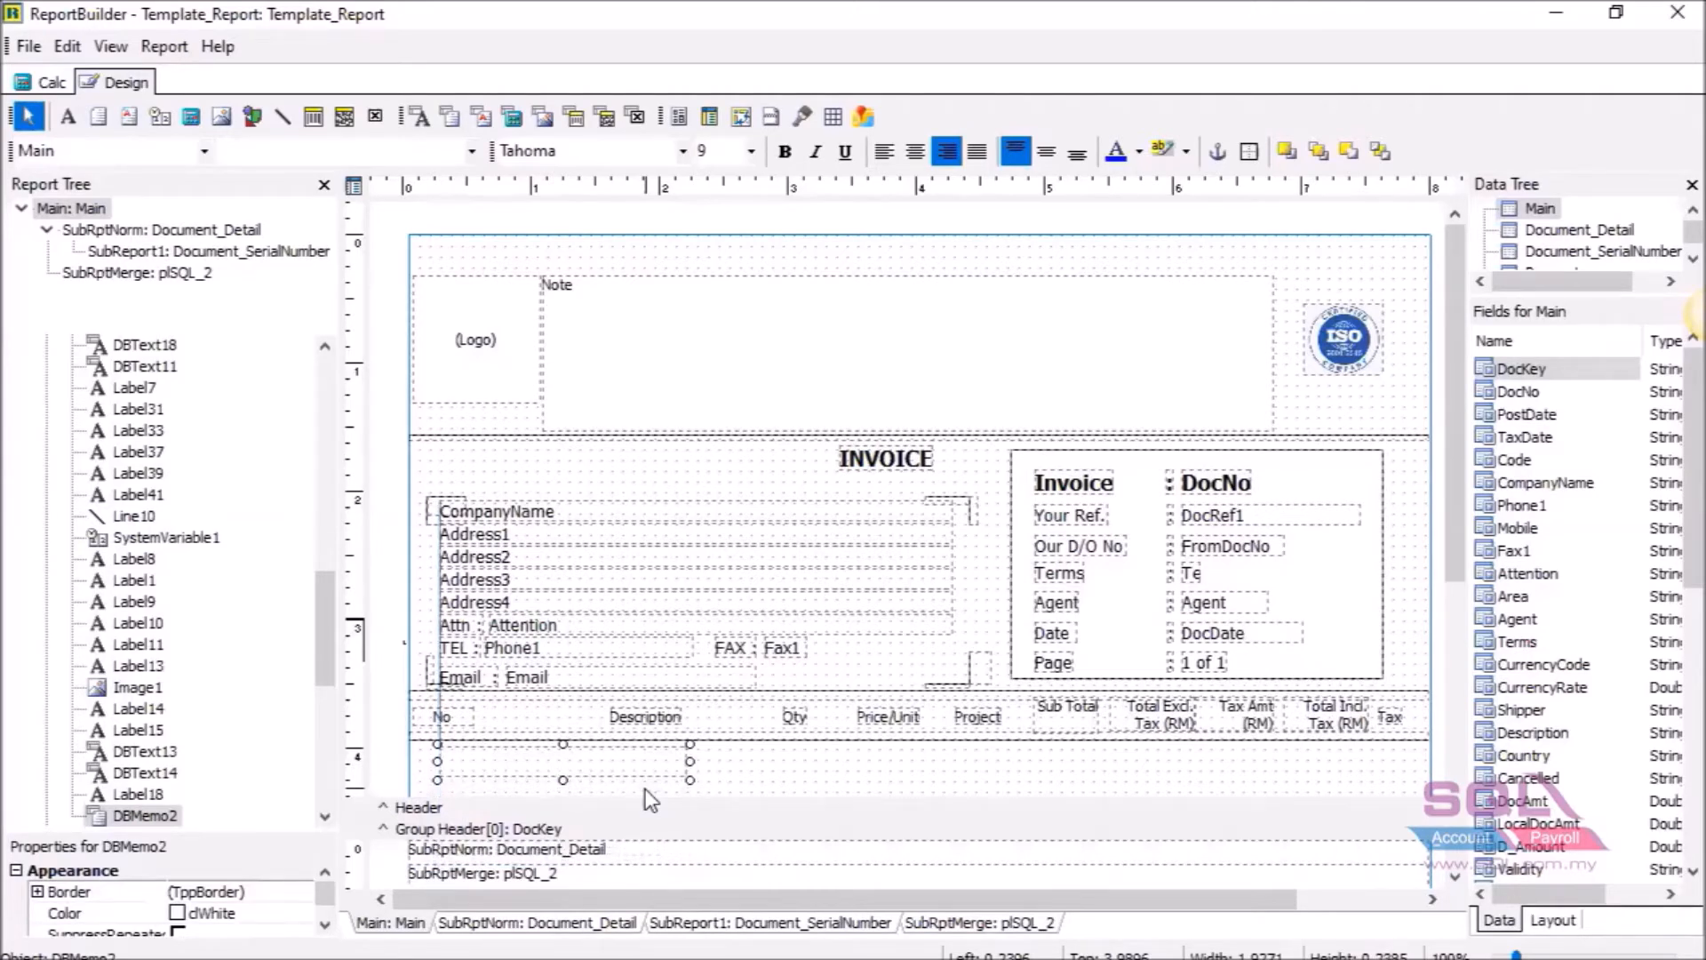
key(shift+Down)
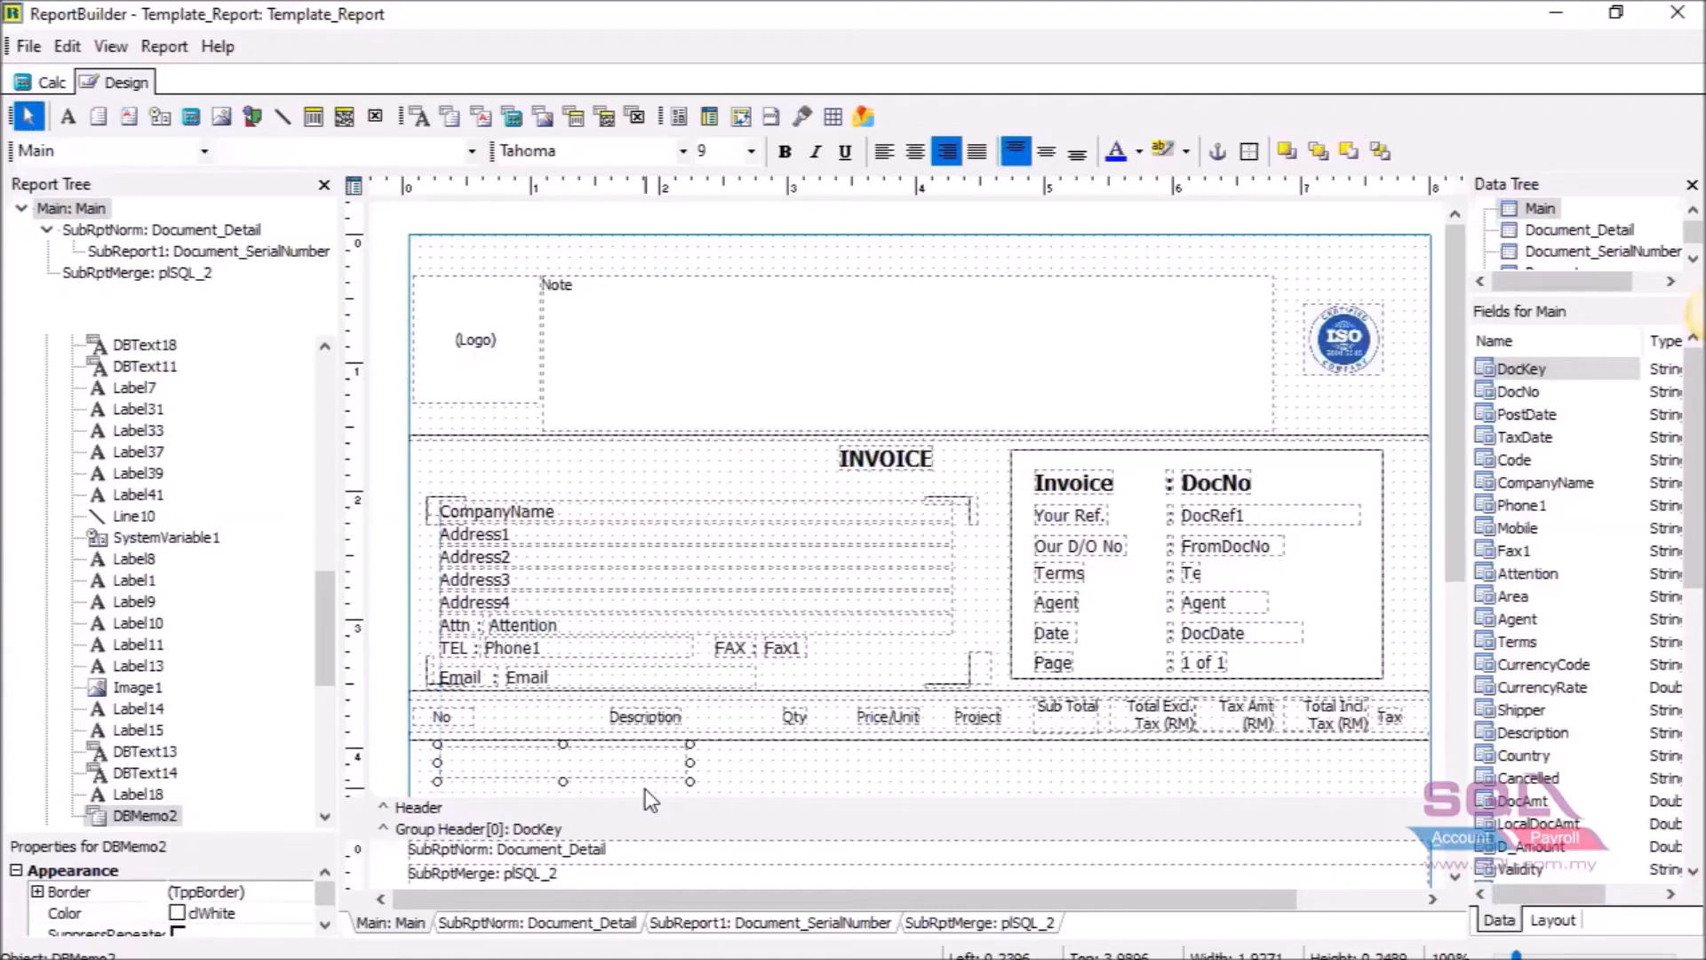
drag(720, 764, 1090, 852)
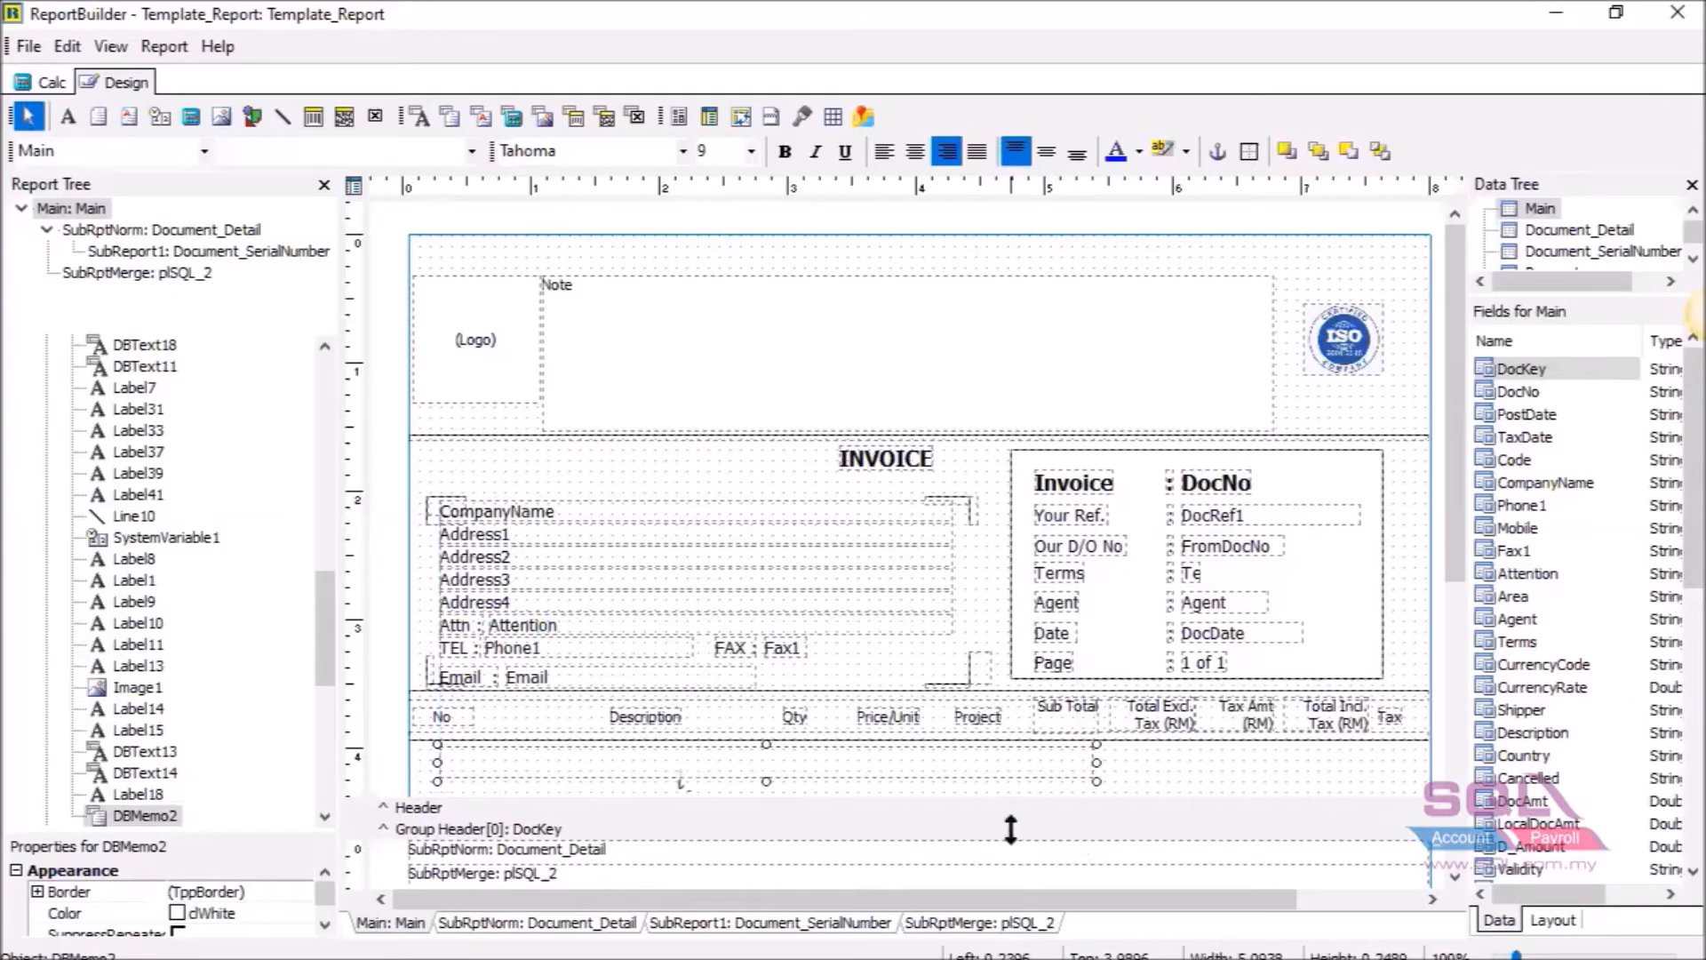
drag(1011, 829, 906, 791)
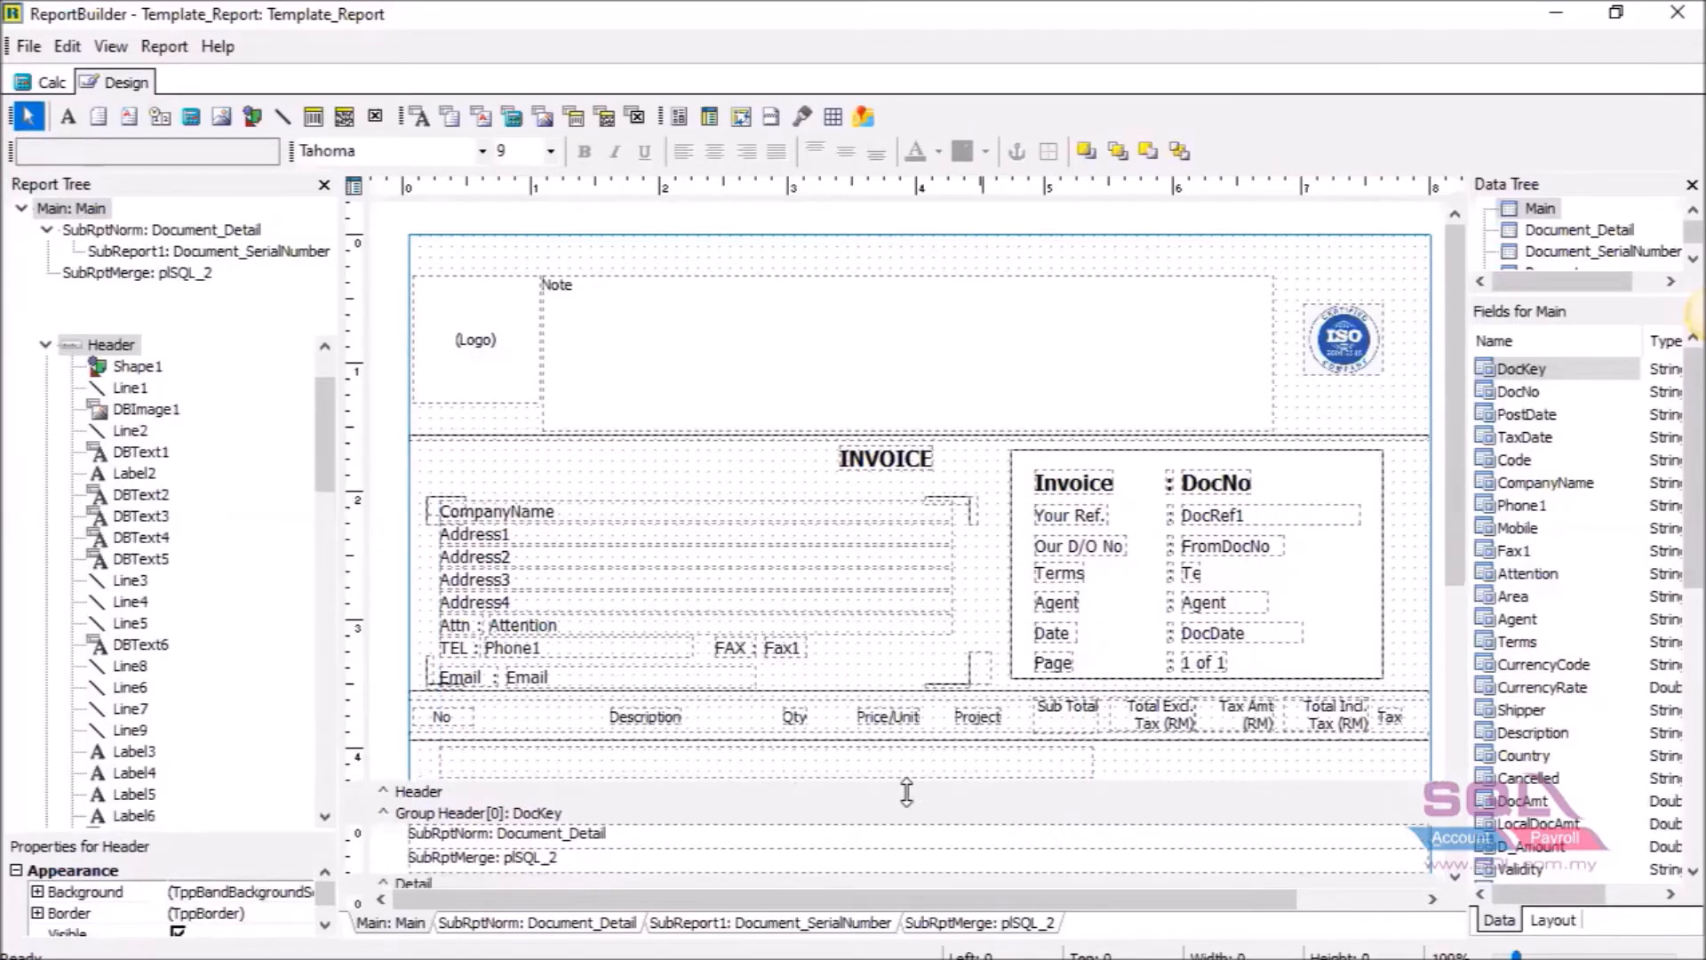
click(720, 760)
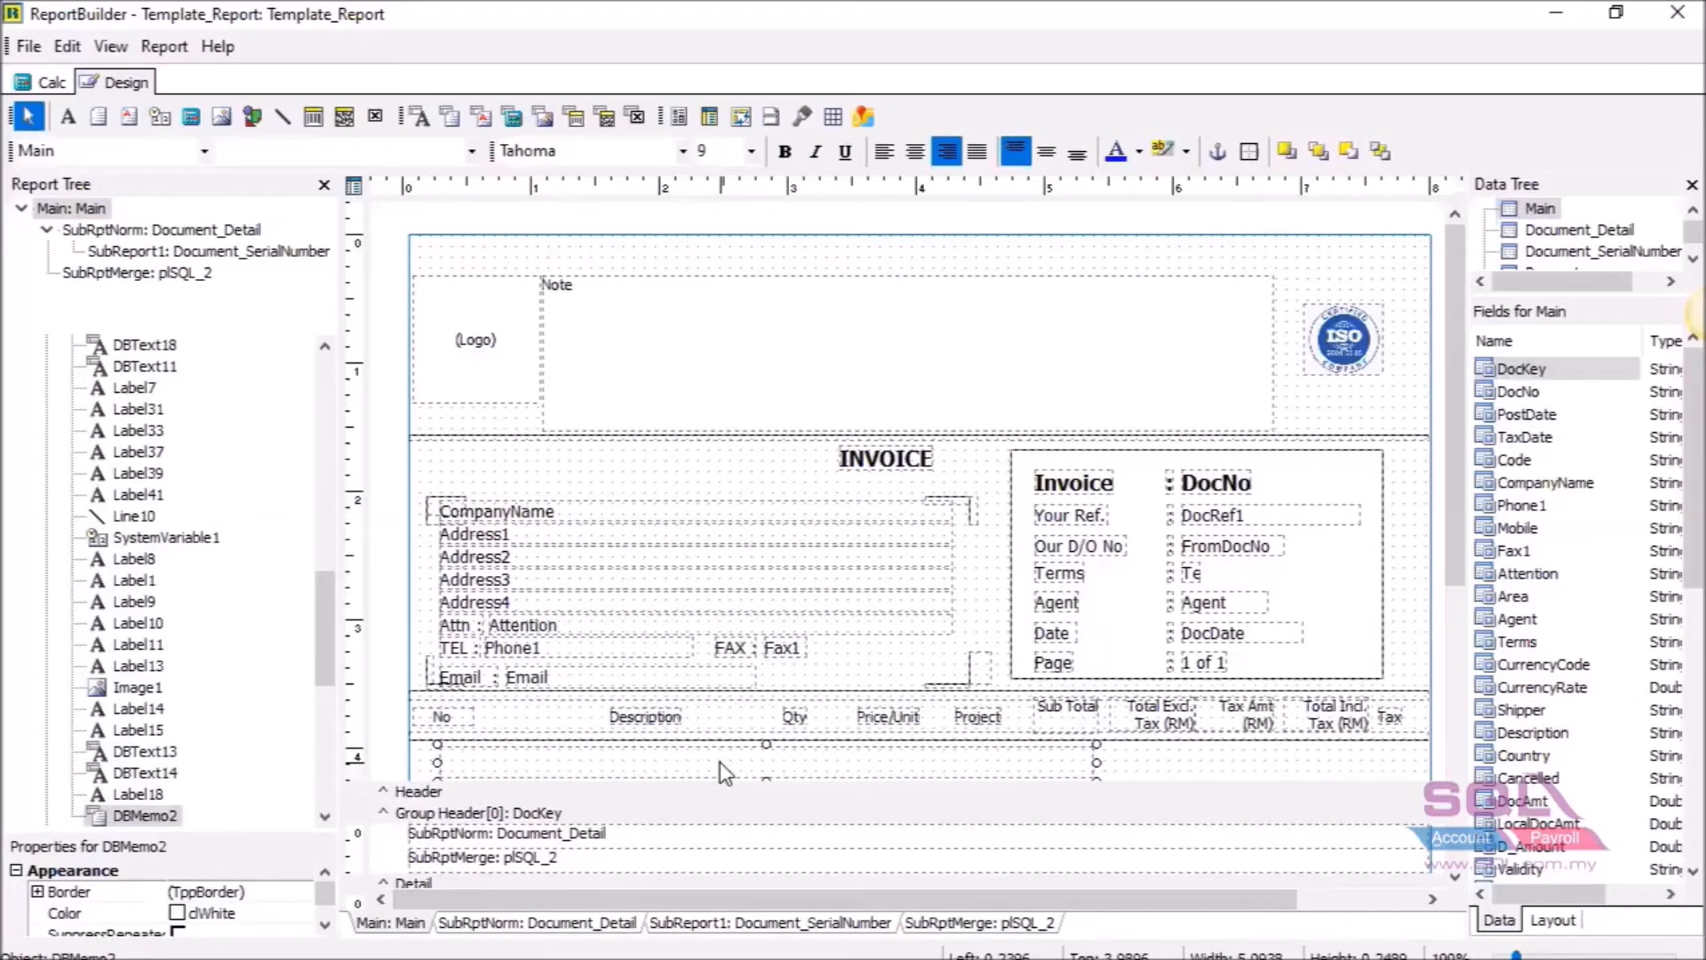
Bind the memo to the Main pipeline's Note field and left-justify its text.
click(205, 153)
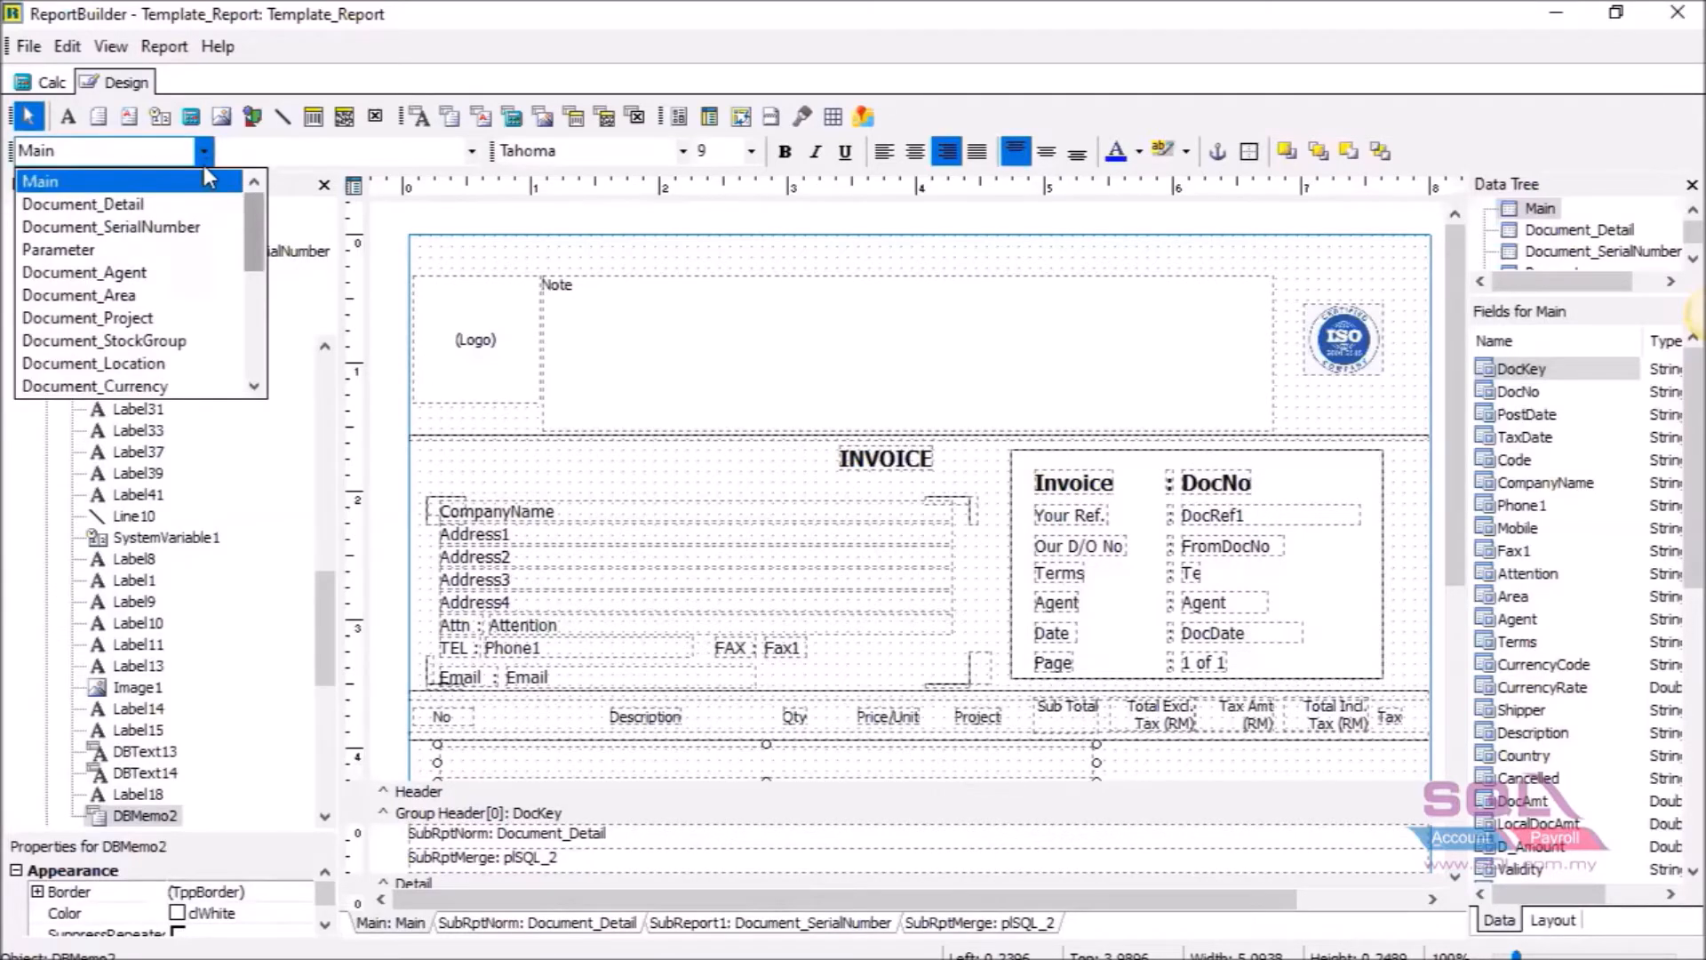
click(213, 183)
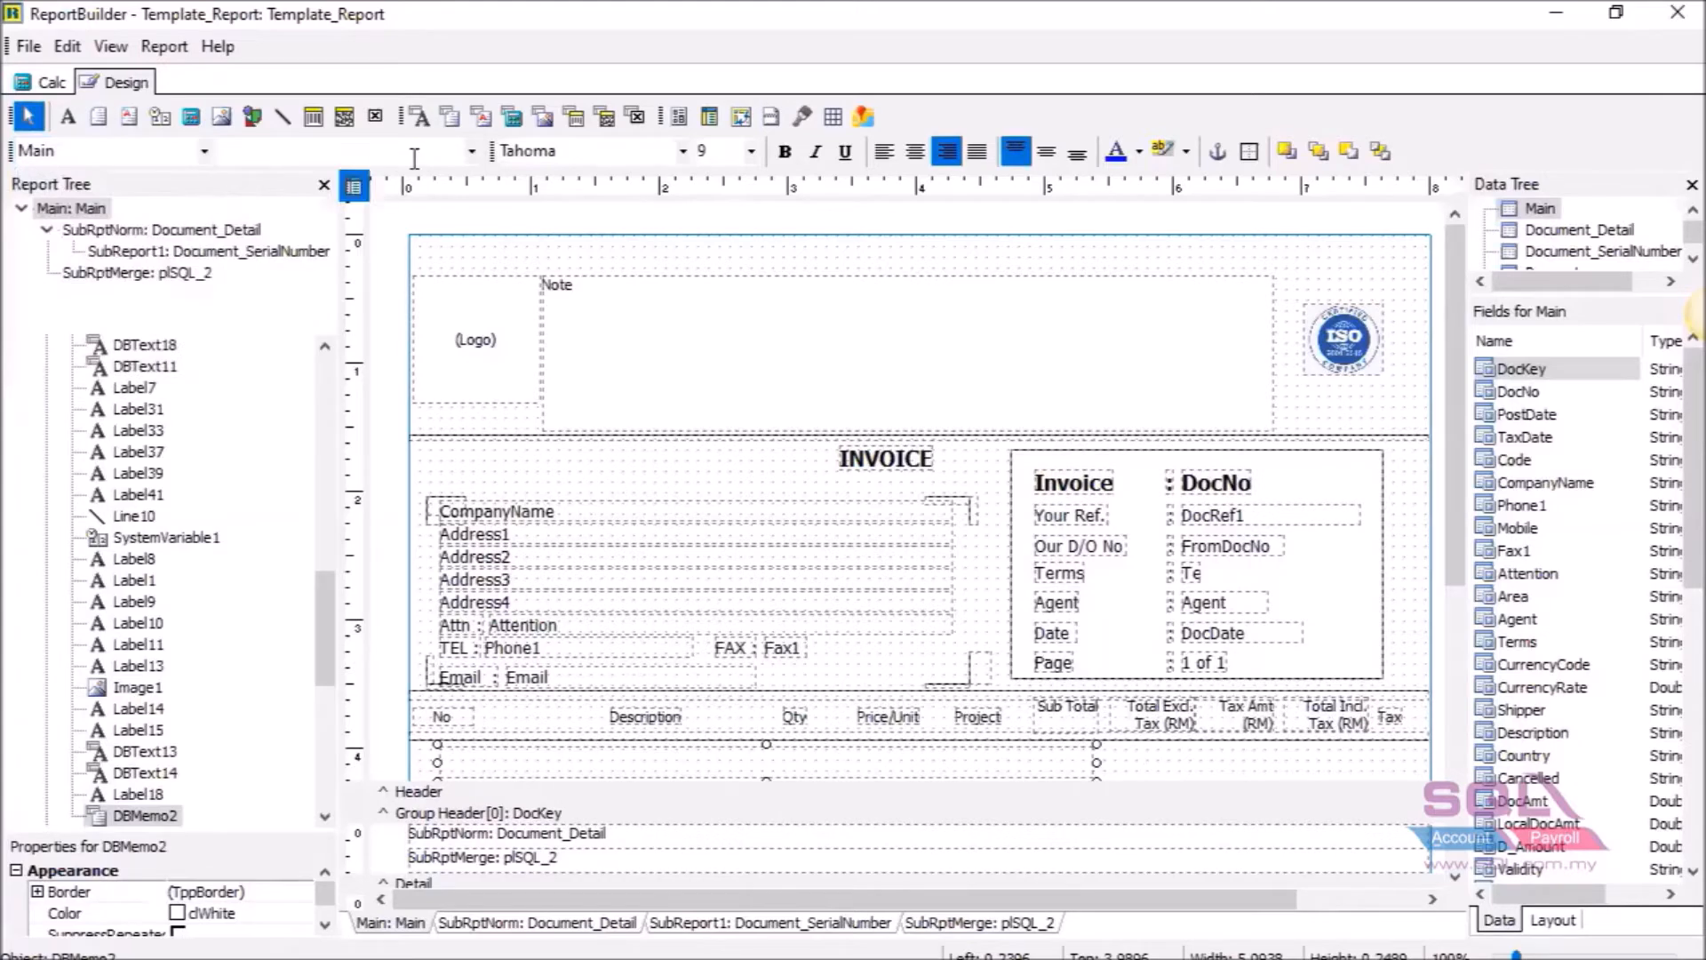
click(472, 153)
drag(476, 206, 463, 336)
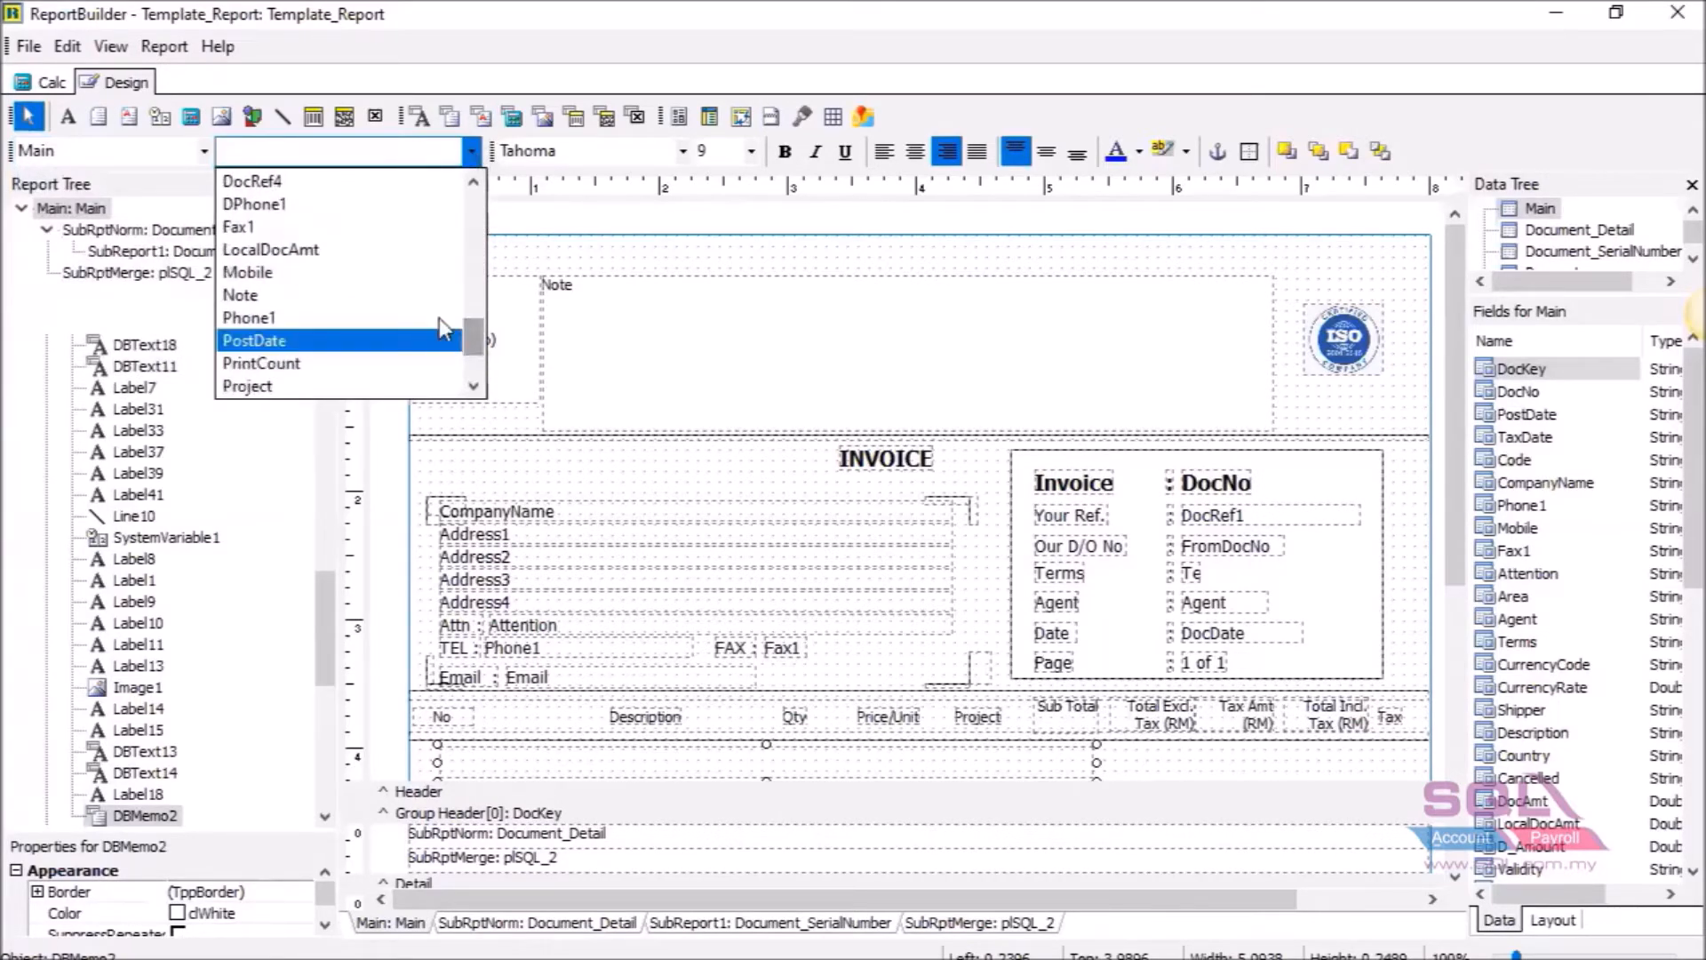
click(364, 295)
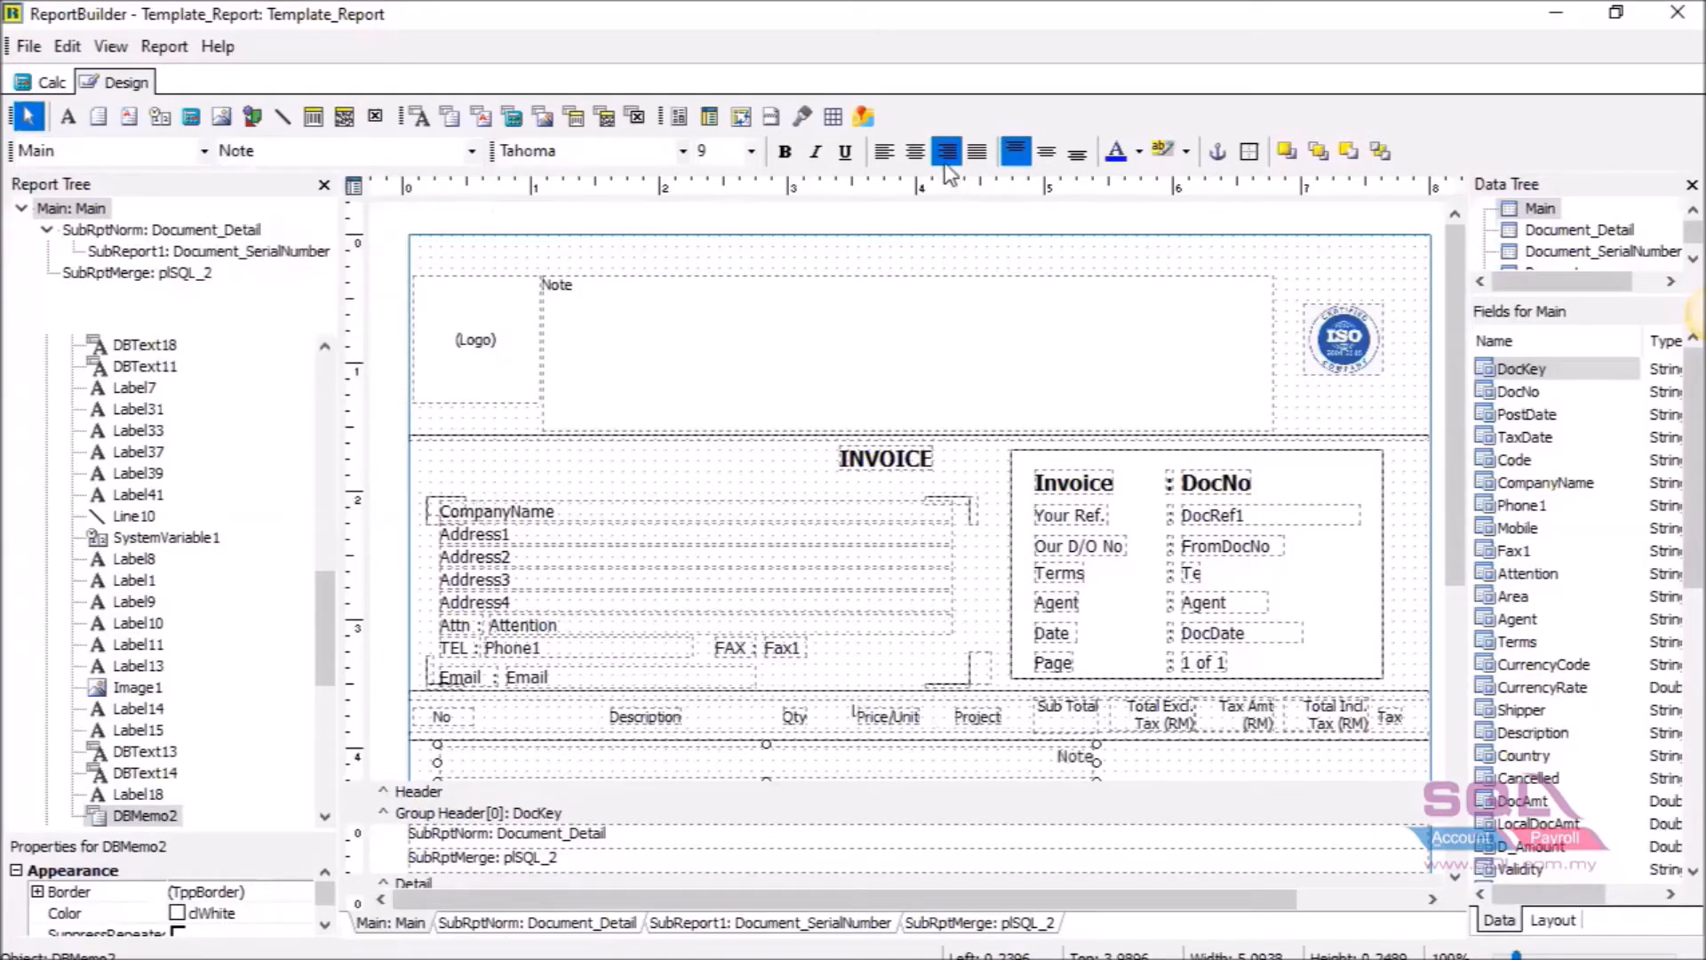
click(892, 158)
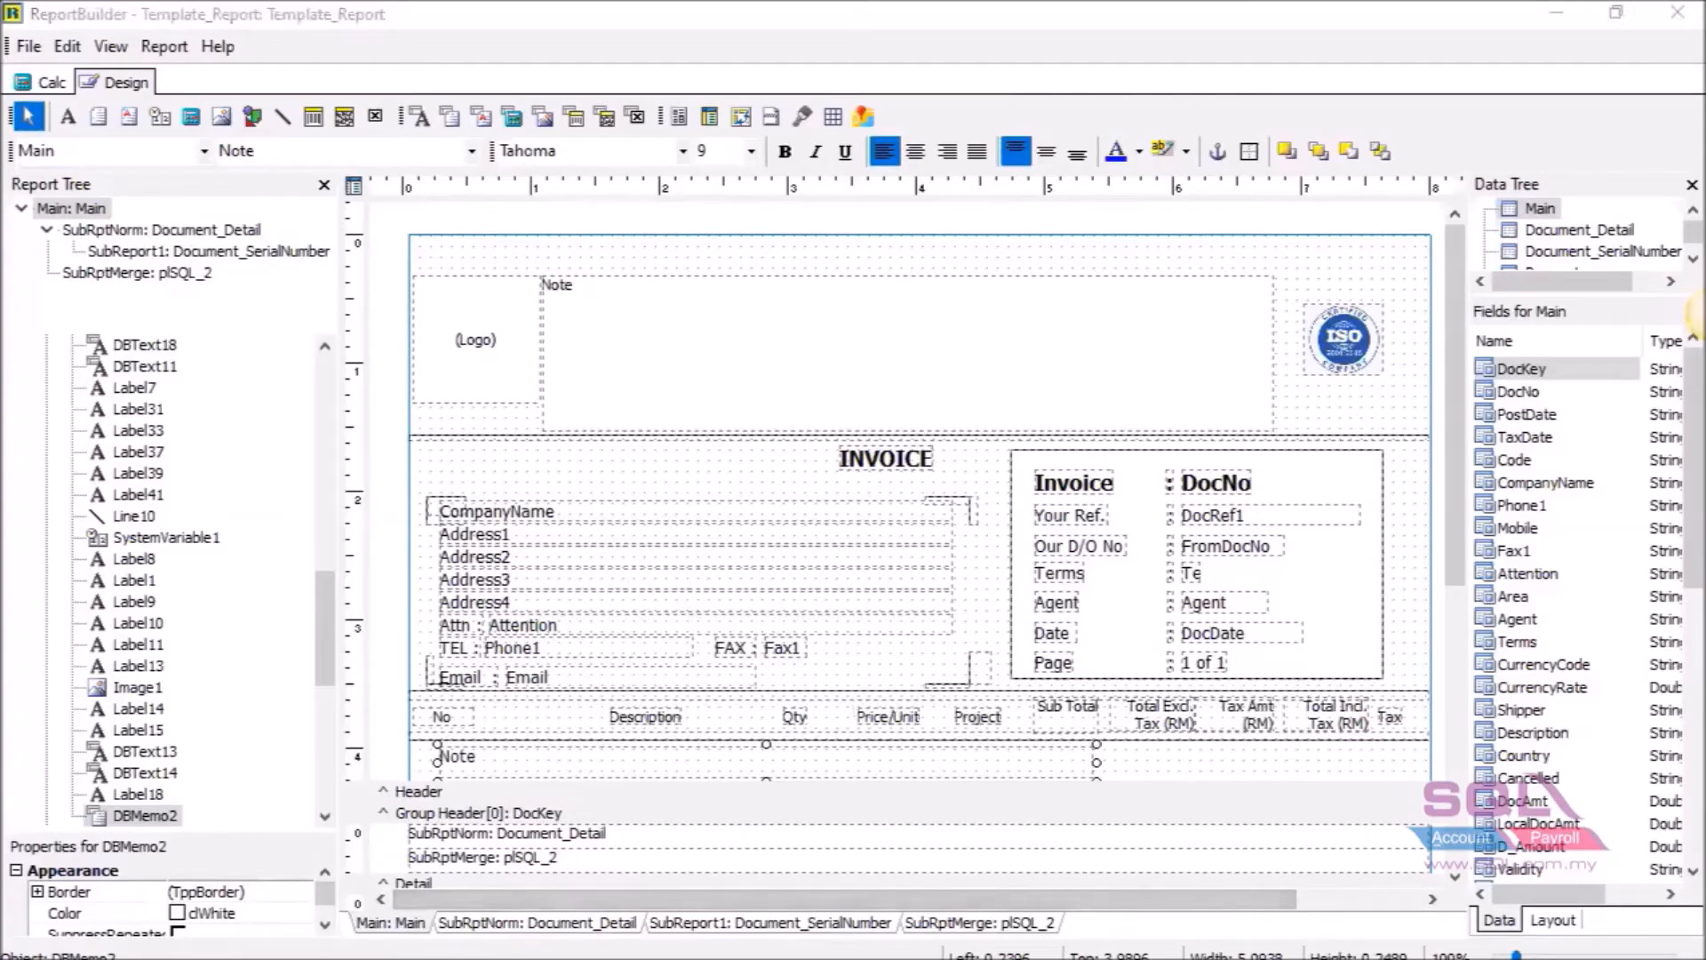
Switch to Acrobat and scroll REPORT_DONE-edited.pdf to compare its Note line.
click(1370, 959)
scroll(874, 536, down, 1)
scroll(495, 583, down, 1)
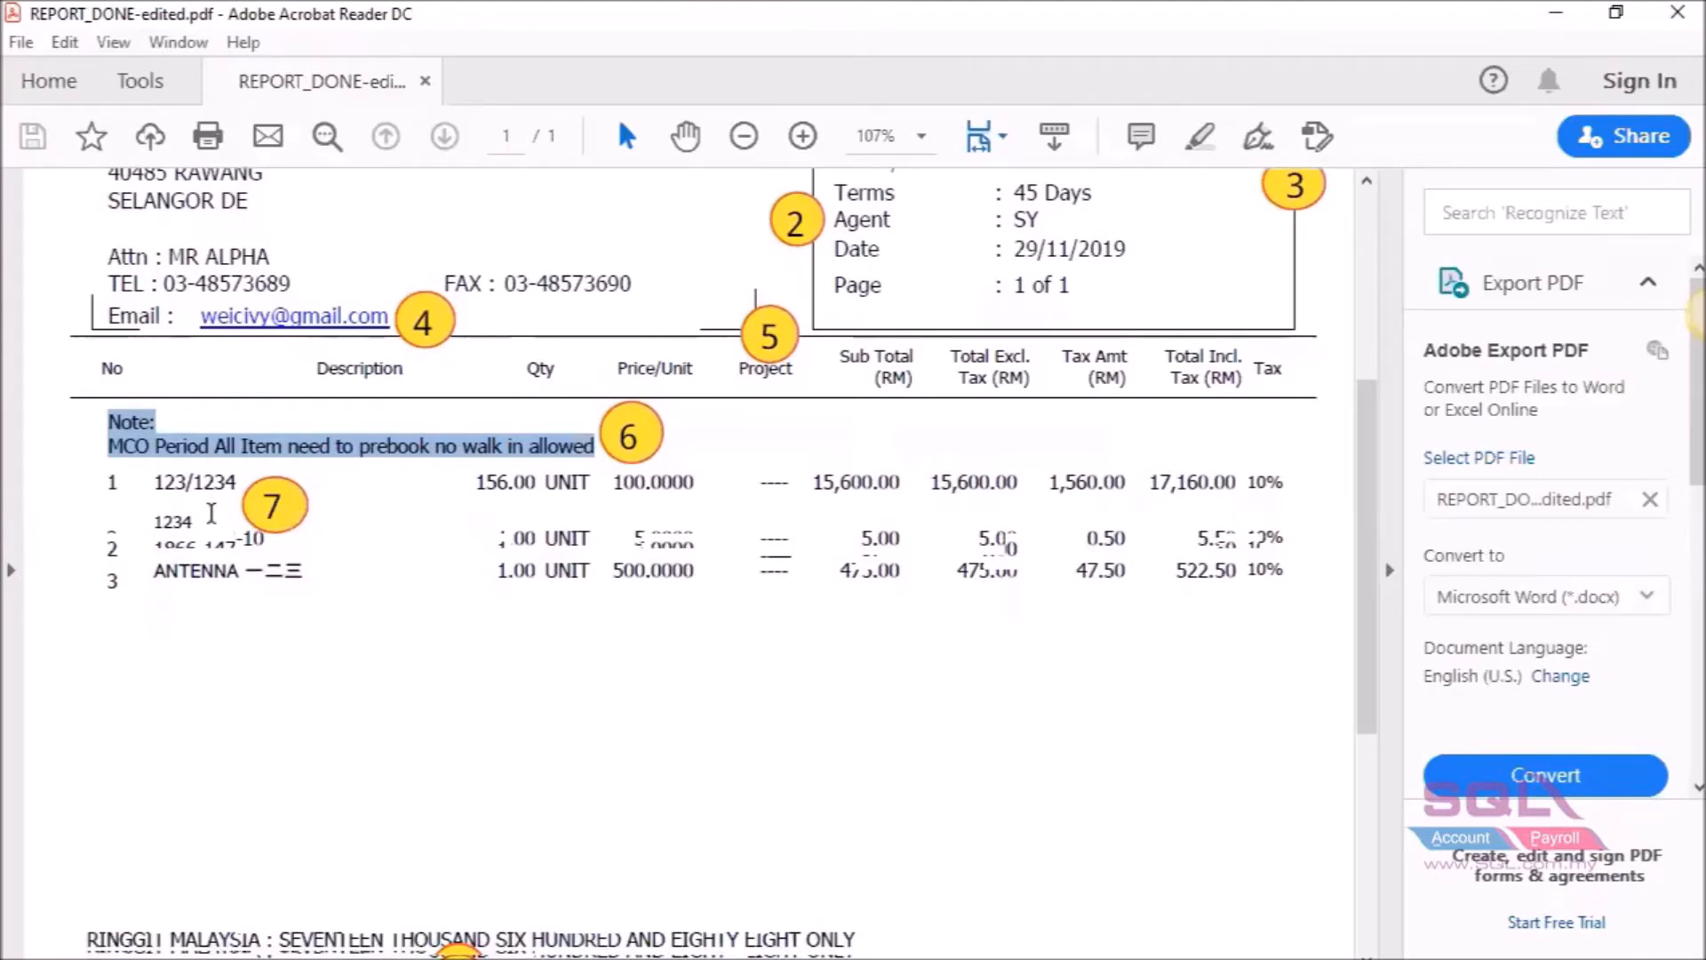
Highlight the description lines near item 1234 in the reference PDF, then clear the selection.
drag(197, 535, 145, 520)
click(194, 511)
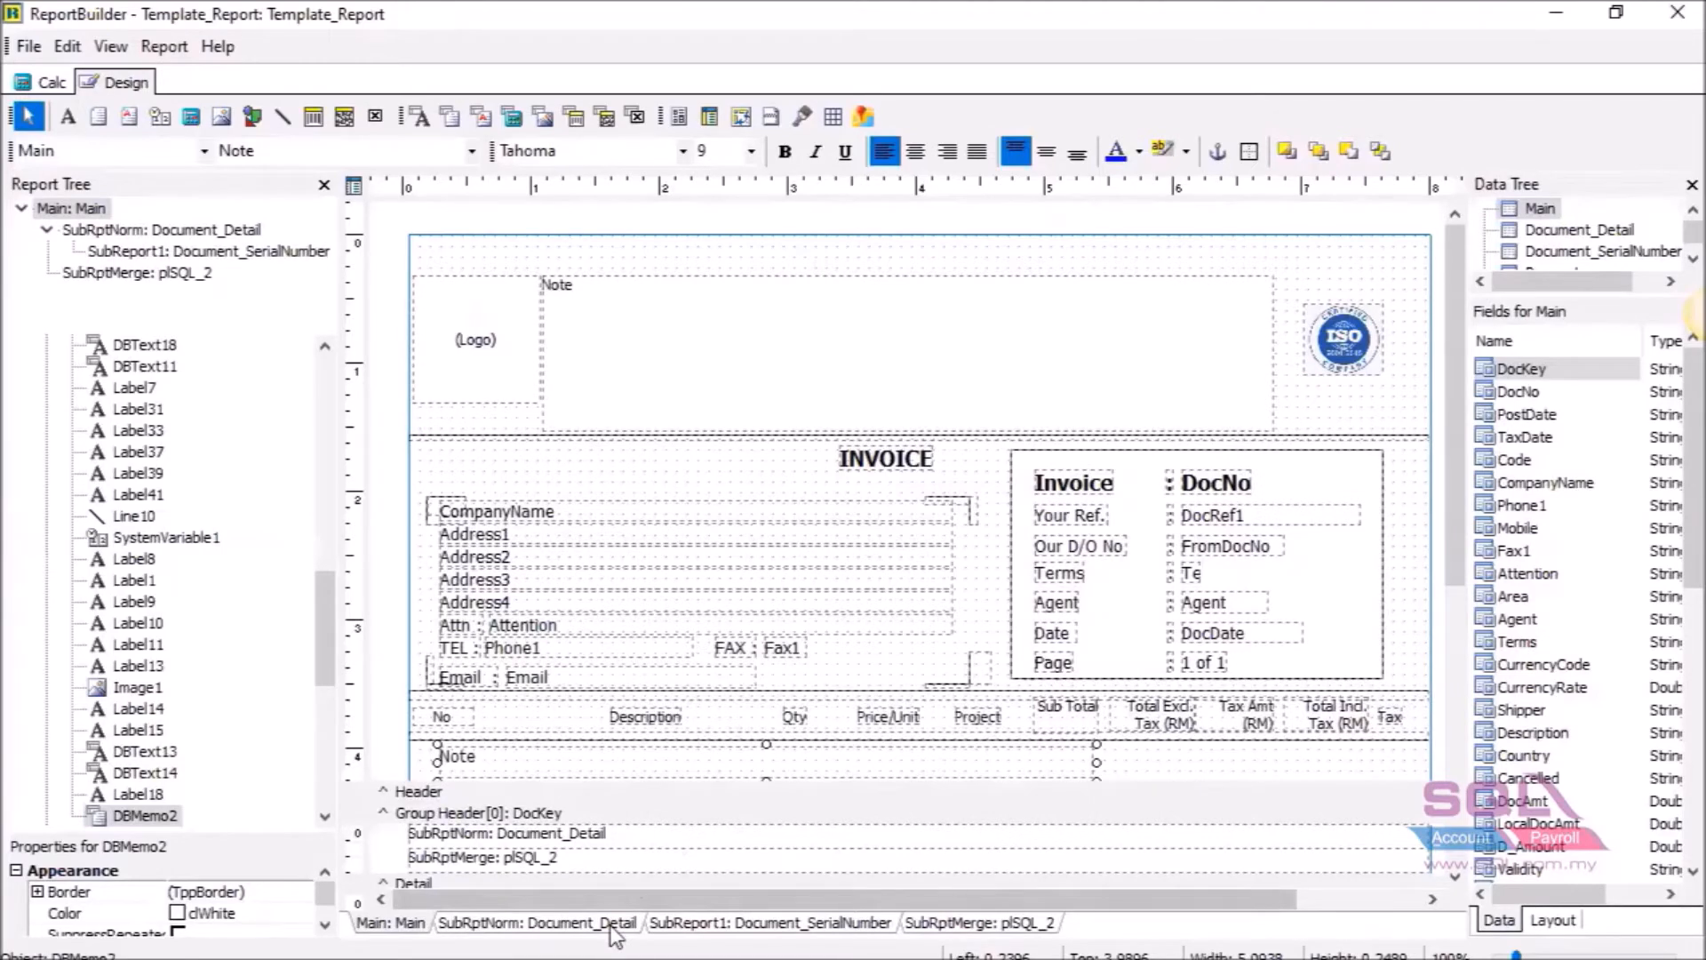
In the Document_Detail subreport, make the detail band taller and move SubReport1 and DBRichText1 lower.
click(557, 929)
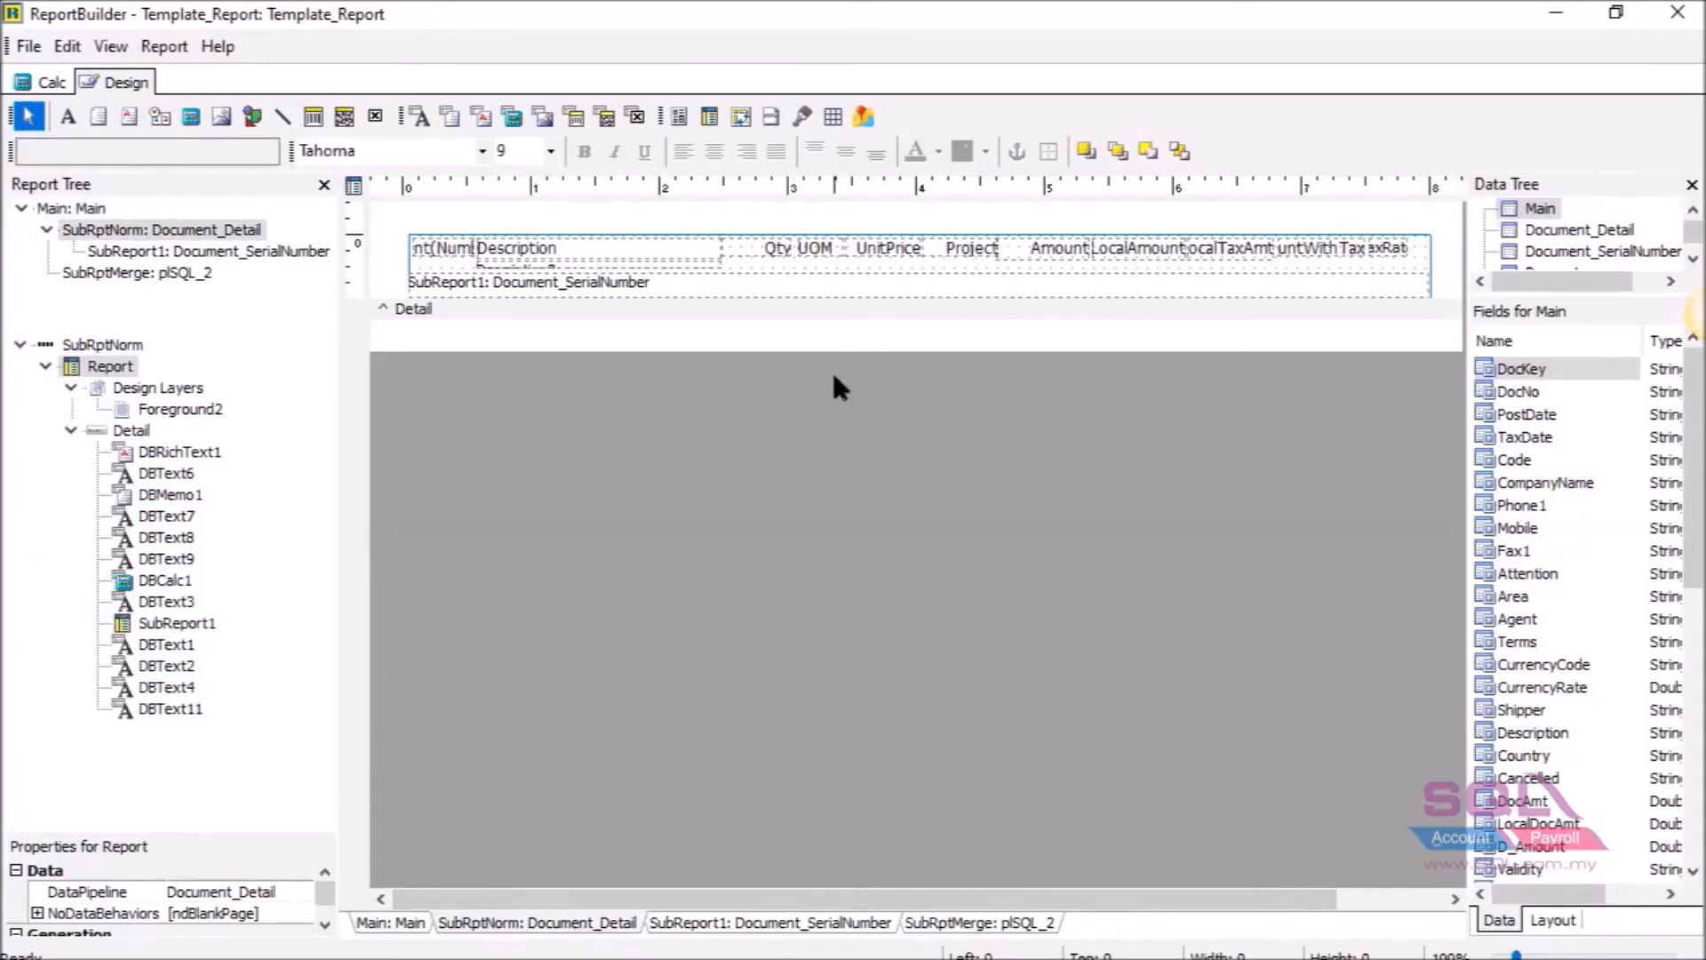
click(700, 256)
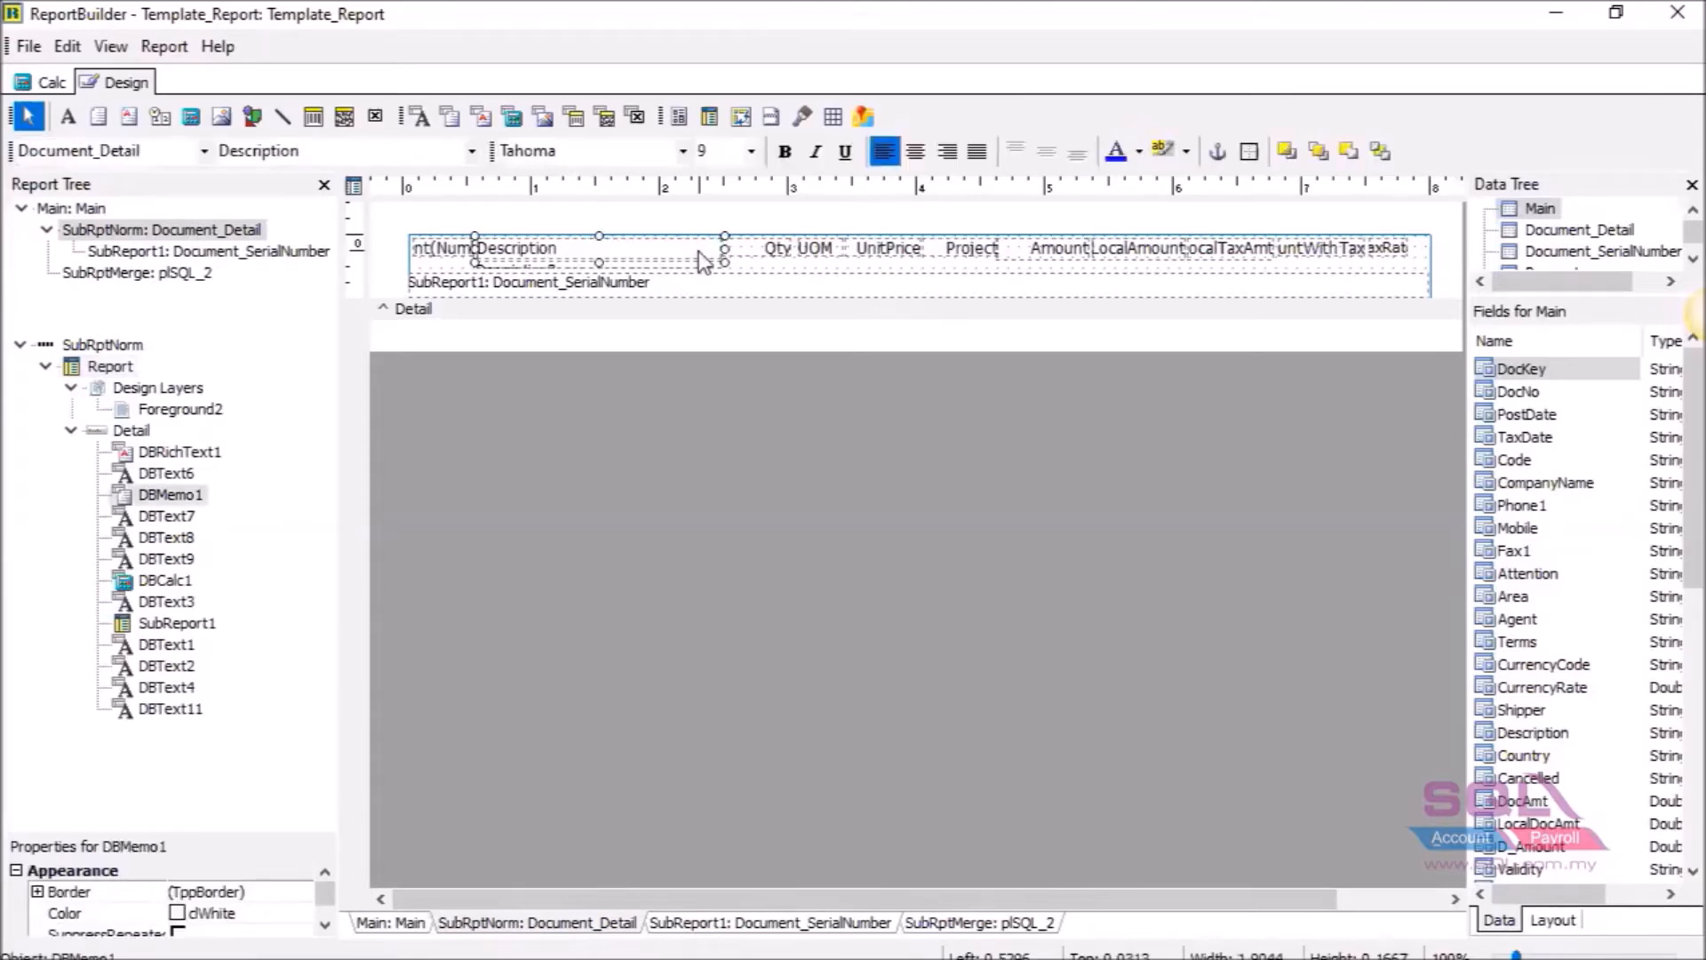
click(705, 274)
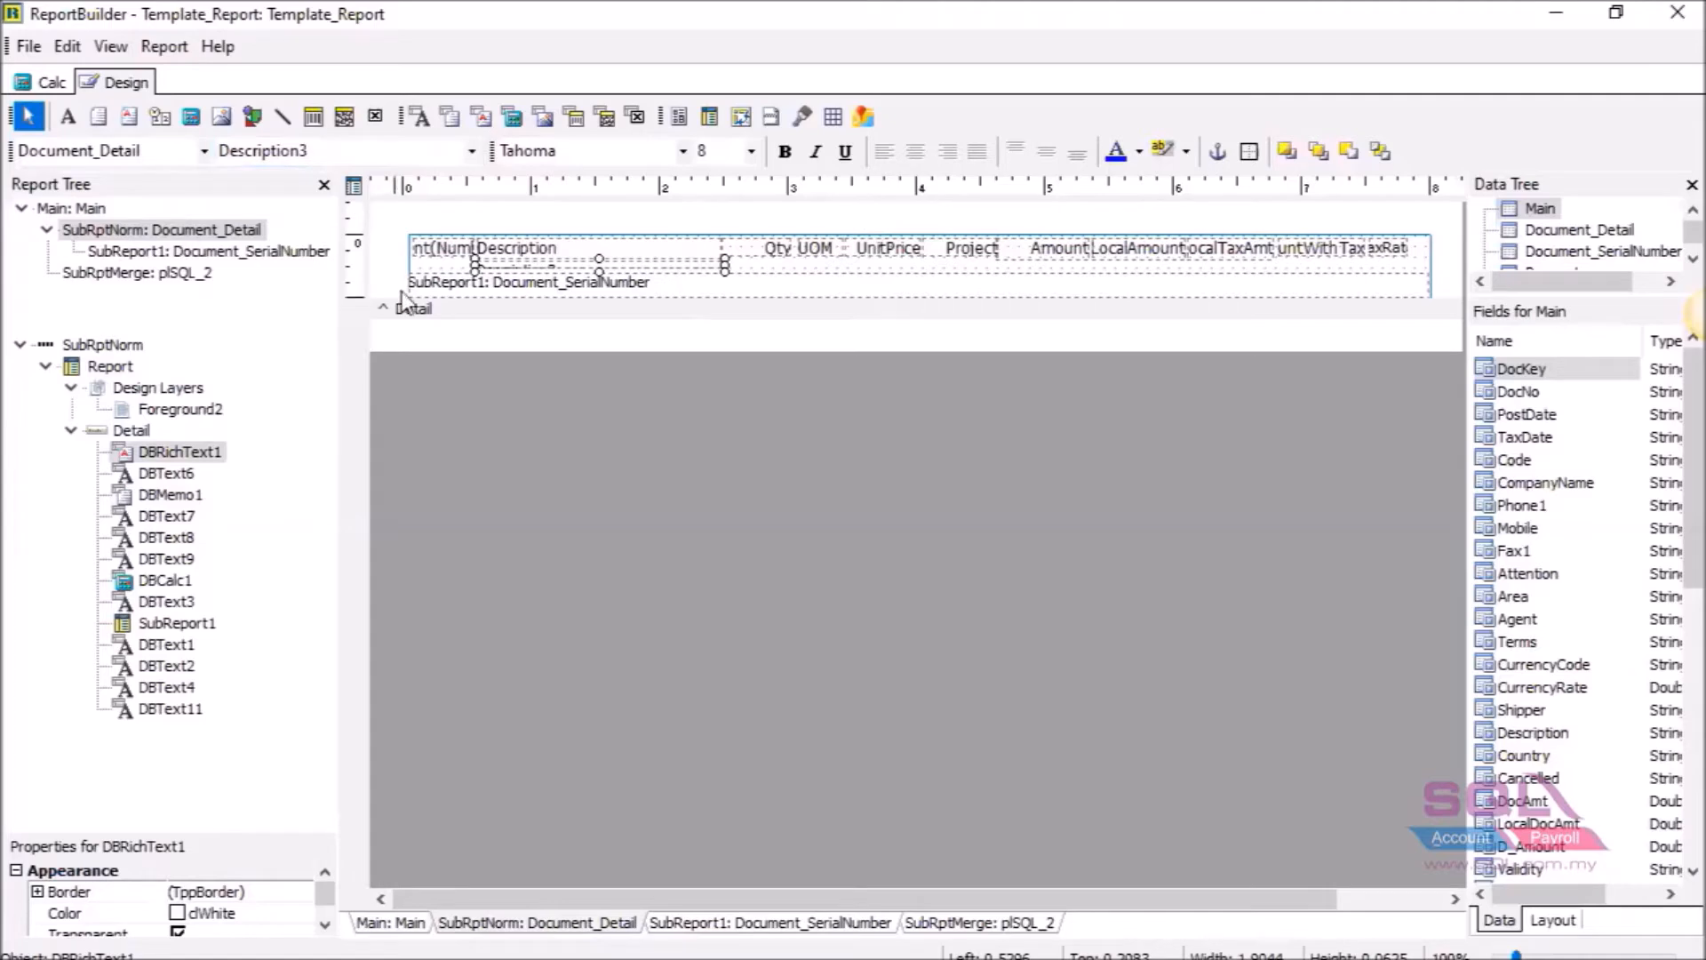
click(438, 311)
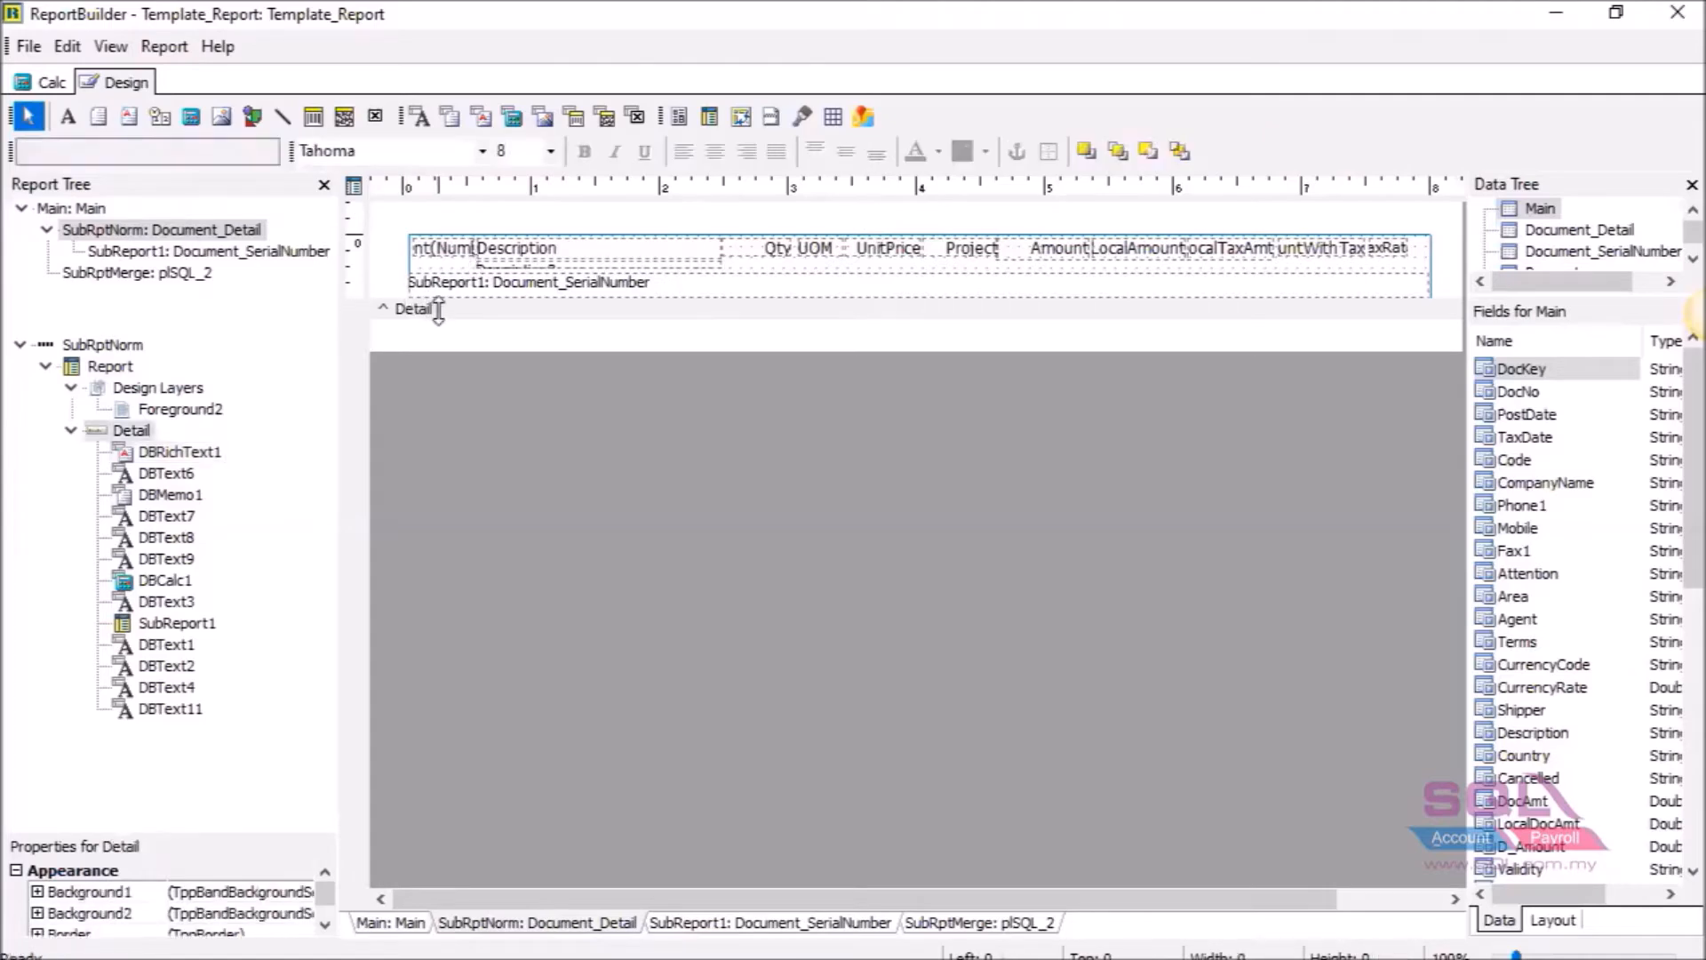
drag(439, 310, 450, 366)
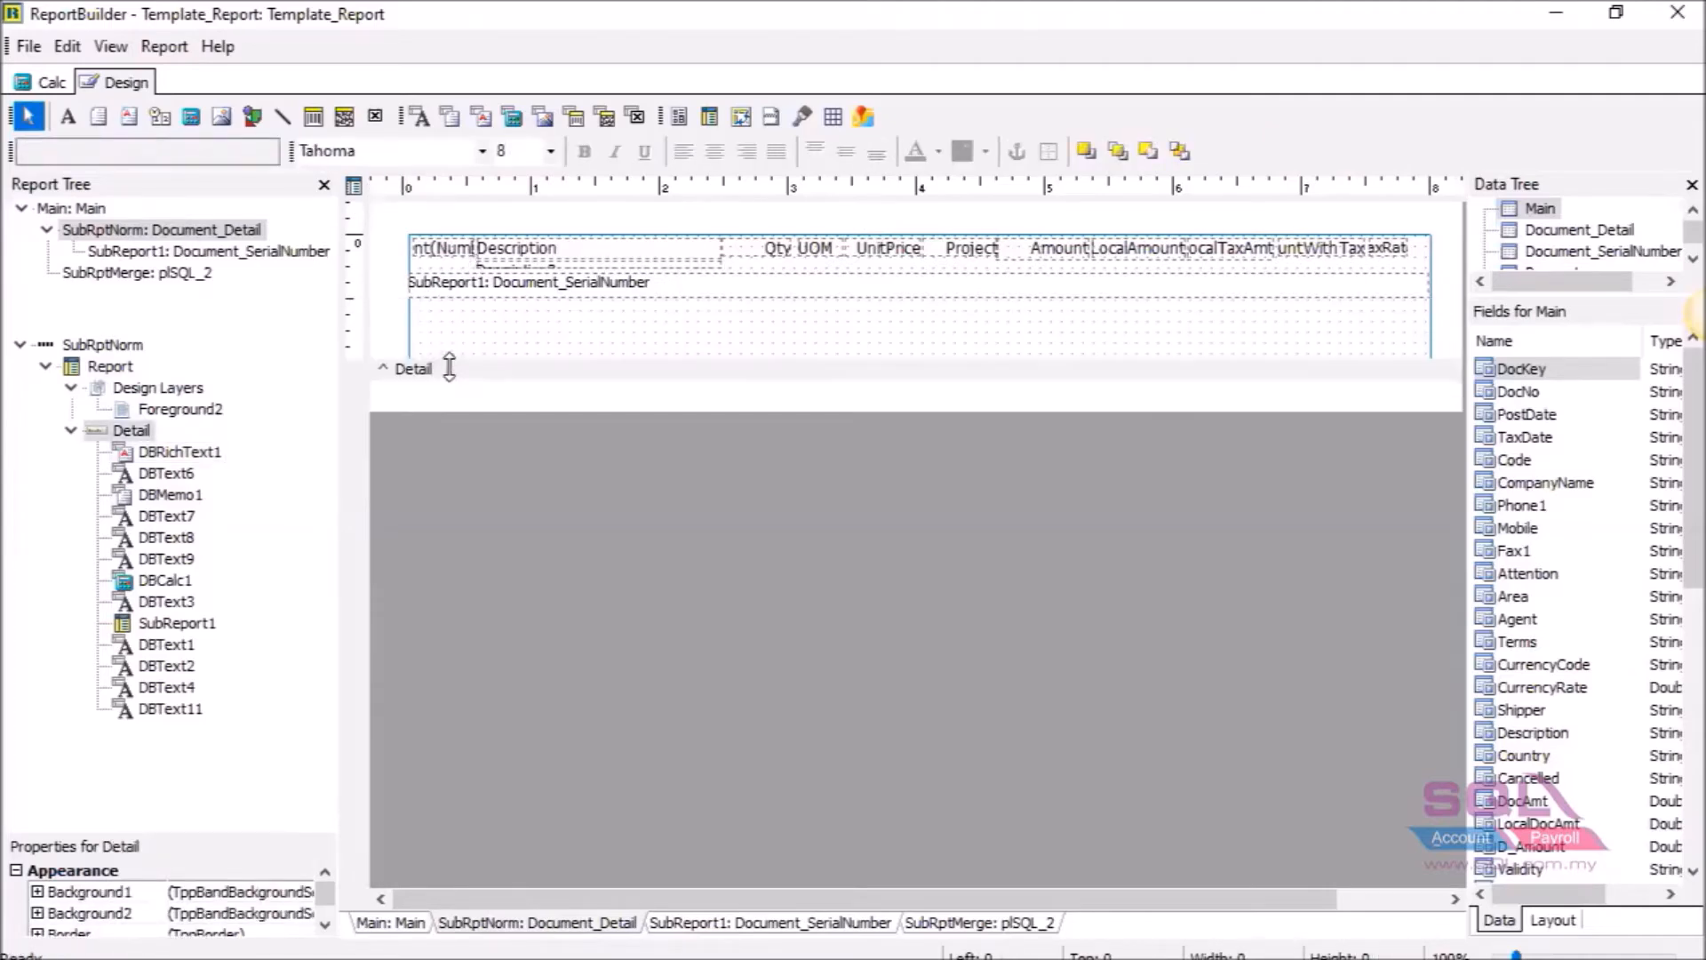
click(505, 284)
drag(509, 318, 508, 327)
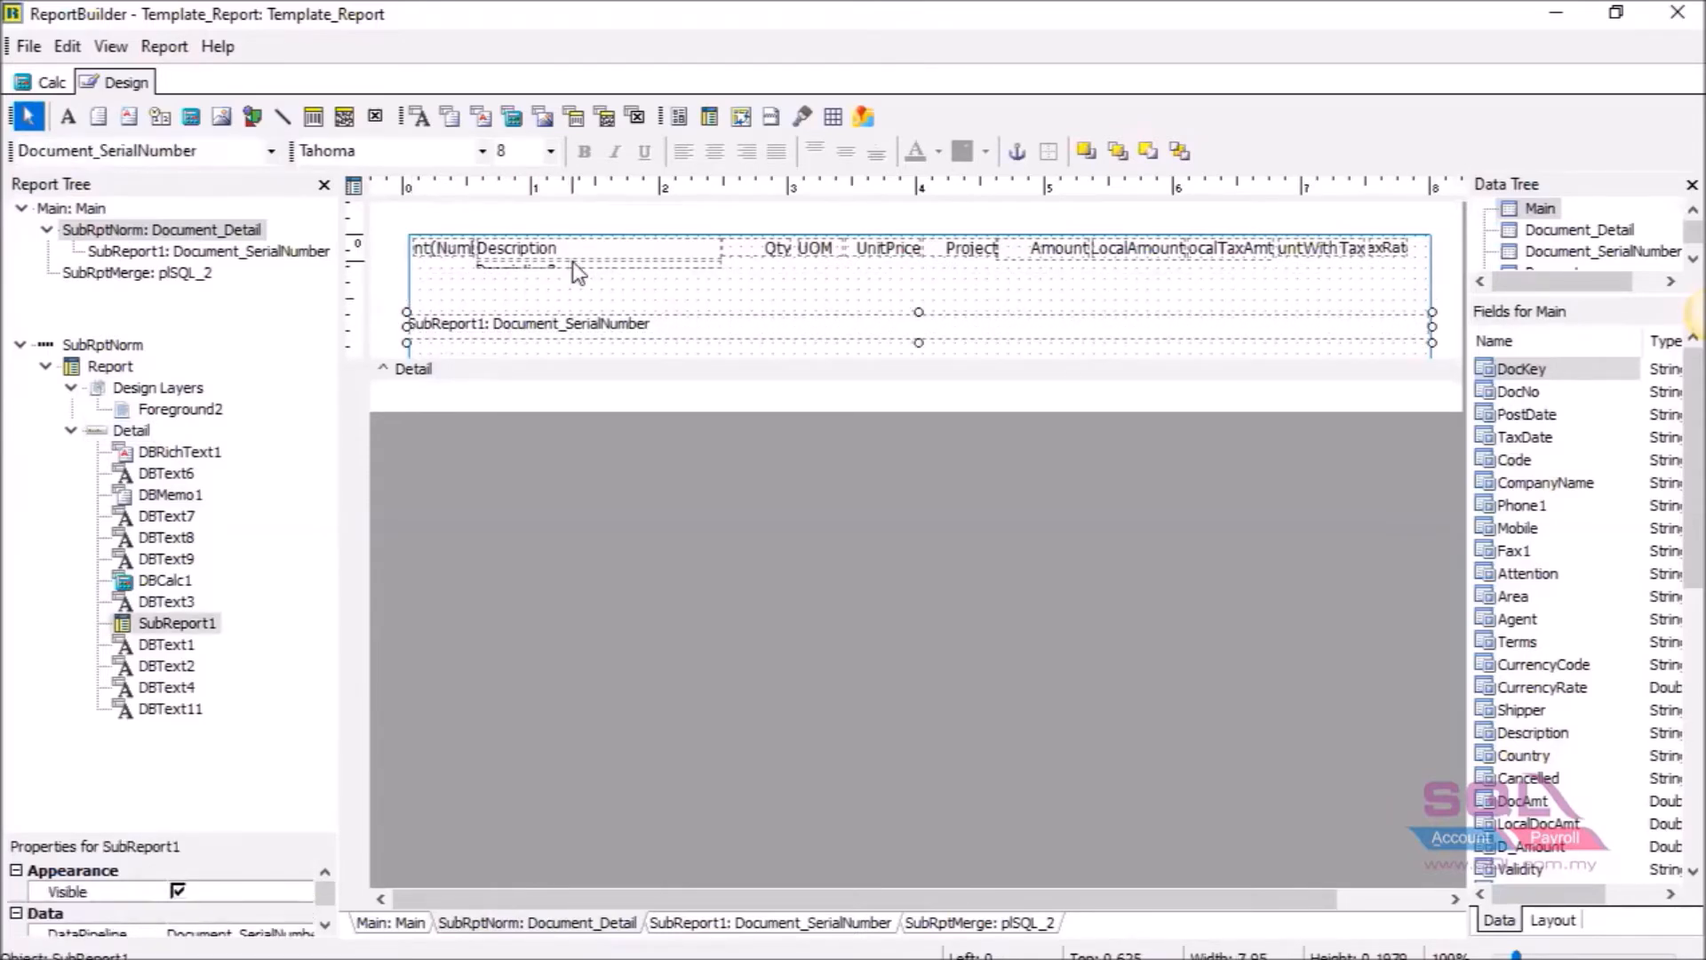
click(573, 261)
drag(573, 261, 568, 303)
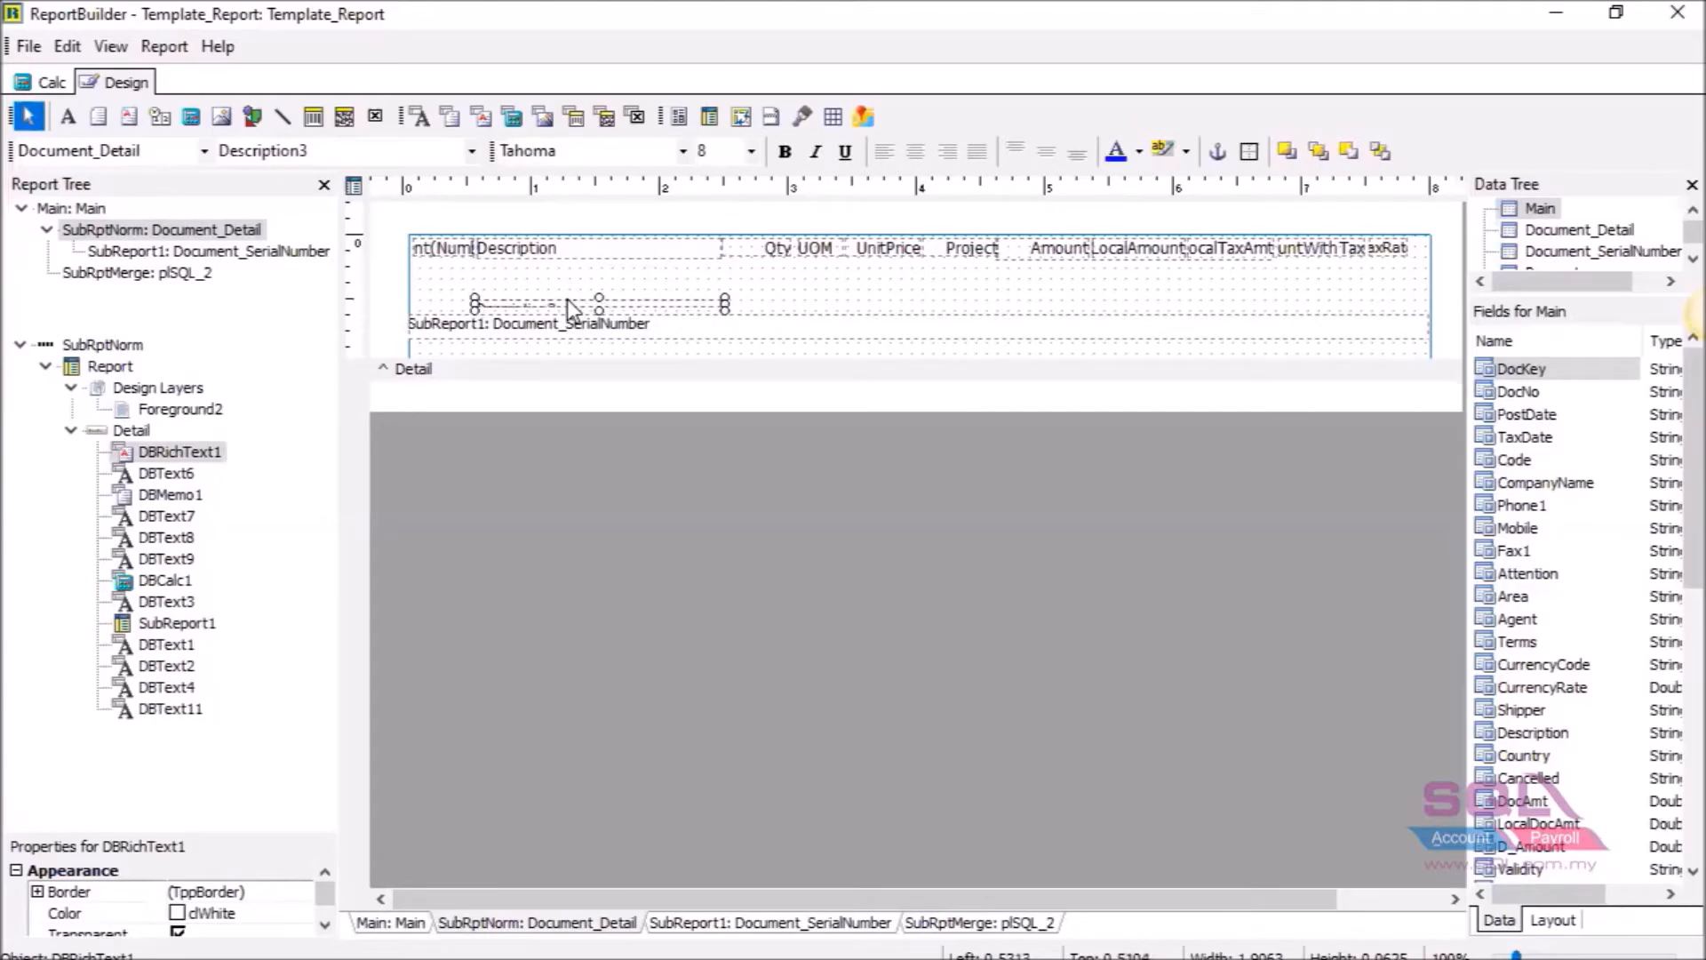
Add a new DBRichText2 rich text field and position it near Description.
click(482, 118)
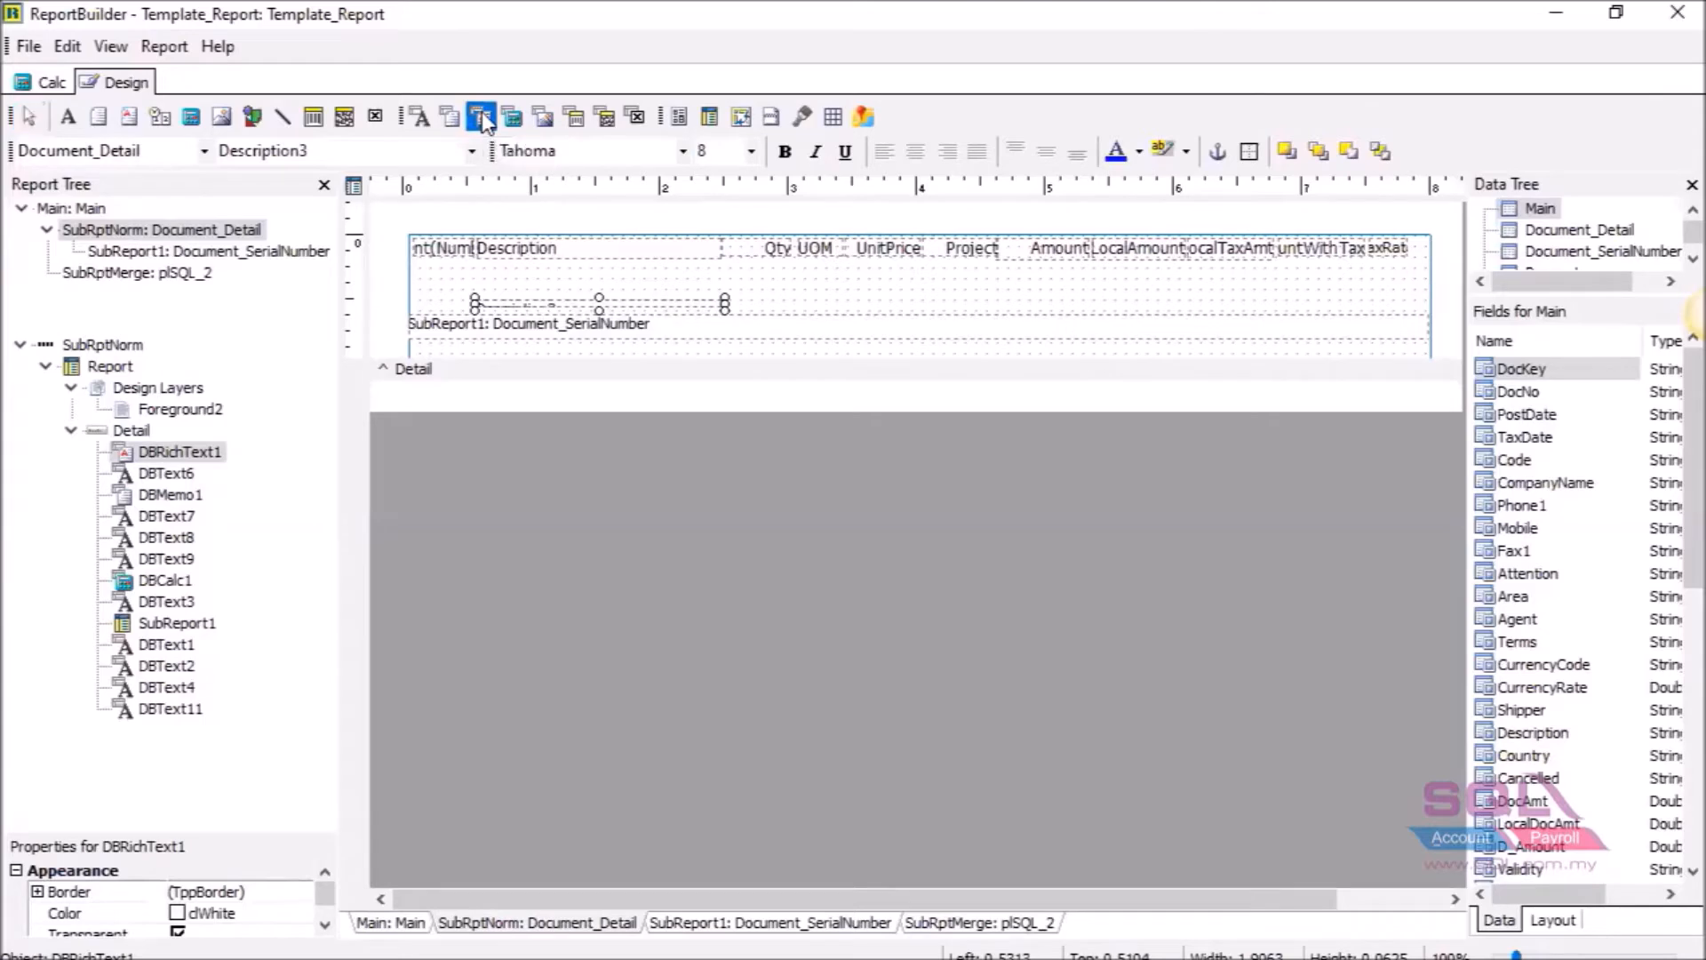
click(498, 259)
drag(530, 296, 516, 294)
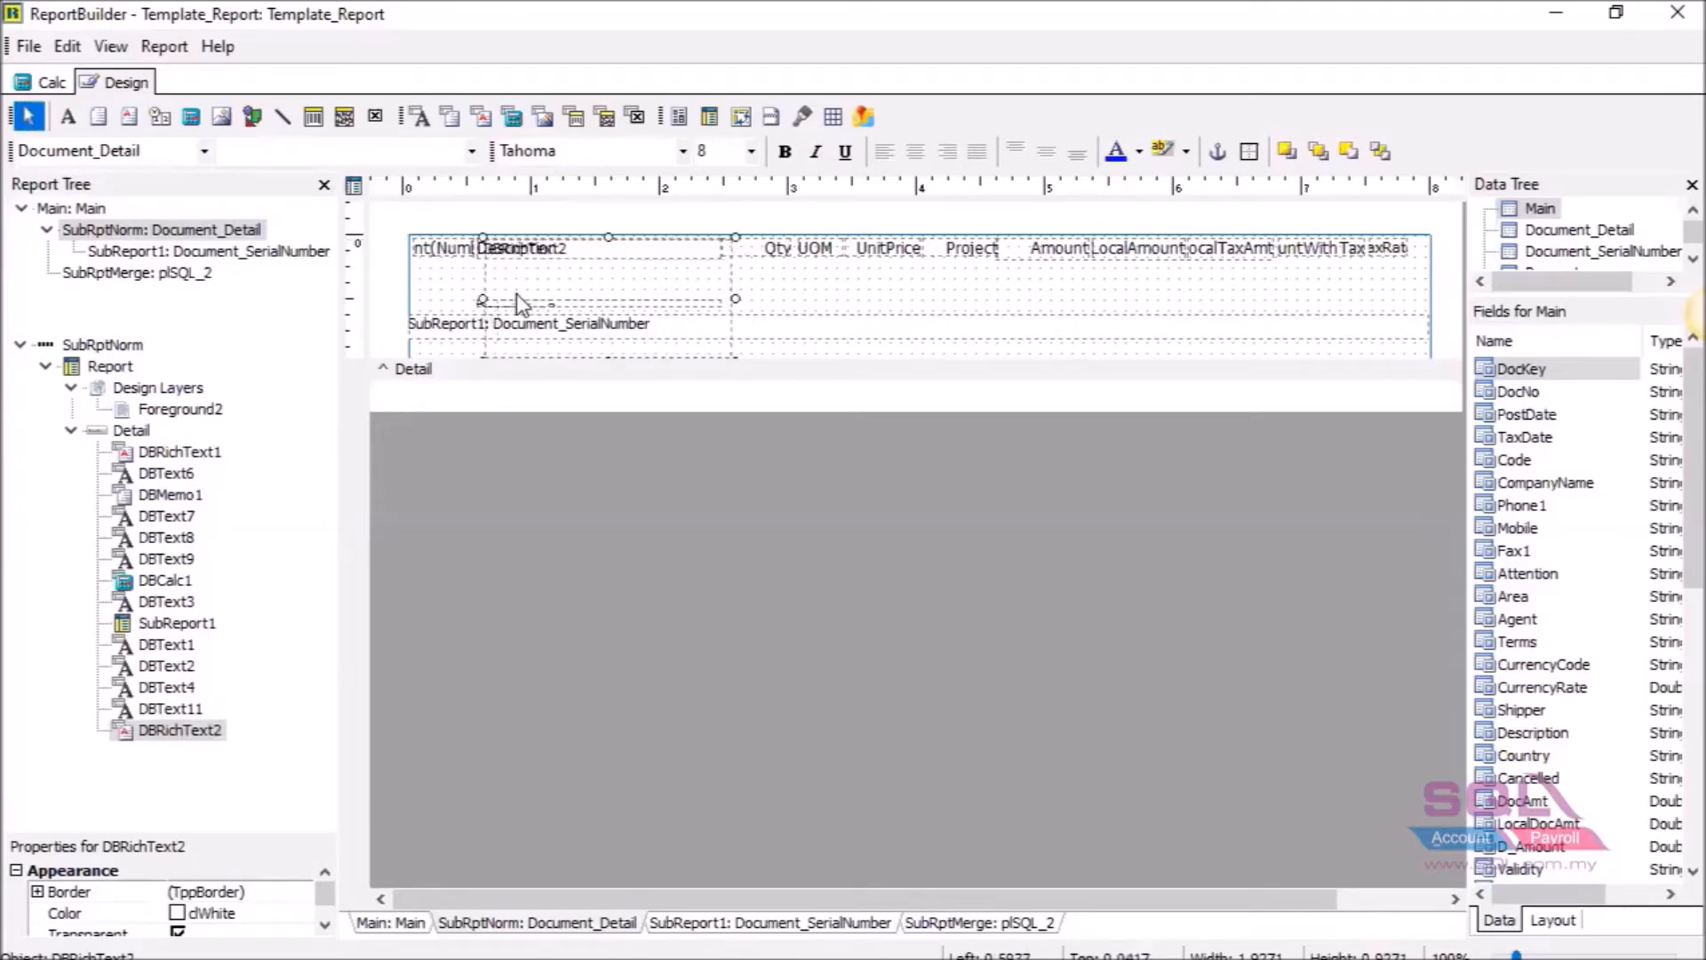
Resize and nudge DBRichText2 with arrow keys so it sits just below Description.
key(shift+Up)
key(shift+Up)
key(shift+Up)
key(shift+Up)
key(shift+Up)
key(shift+Up)
key(shift+Up)
key(shift+Up)
key(shift+Up)
key(shift+Up)
key(shift+Up)
key(shift+Up)
key(shift+Up)
key(shift+Up)
key(shift+Up)
key(shift+Up)
key(shift+Up)
key(shift+Up)
key(shift+Up)
key(shift+Up)
key(shift+Up)
key(shift+Up)
key(shift+Up)
key(shift+Up)
key(shift+Up)
key(shift+Up)
key(shift+Up)
key(shift+Up)
key(shift+Up)
key(shift+Up)
key(shift+Up)
key(shift+Up)
key(shift+Up)
key(shift+Up)
key(shift+Up)
key(shift+Up)
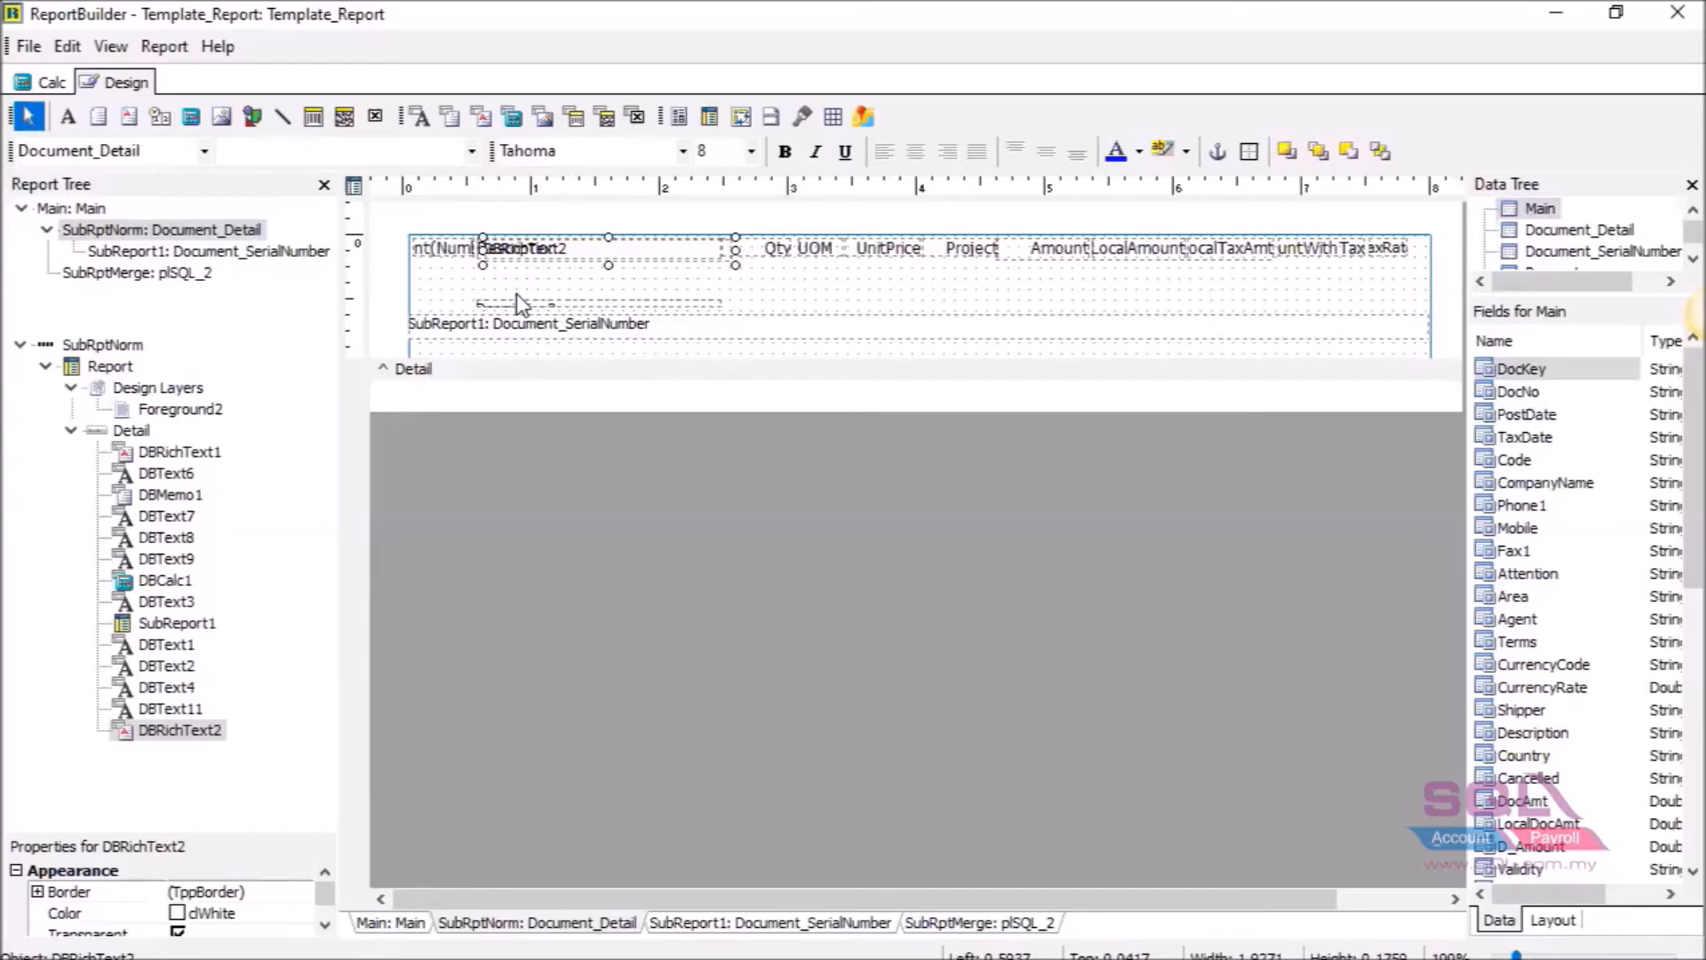
key(Down)
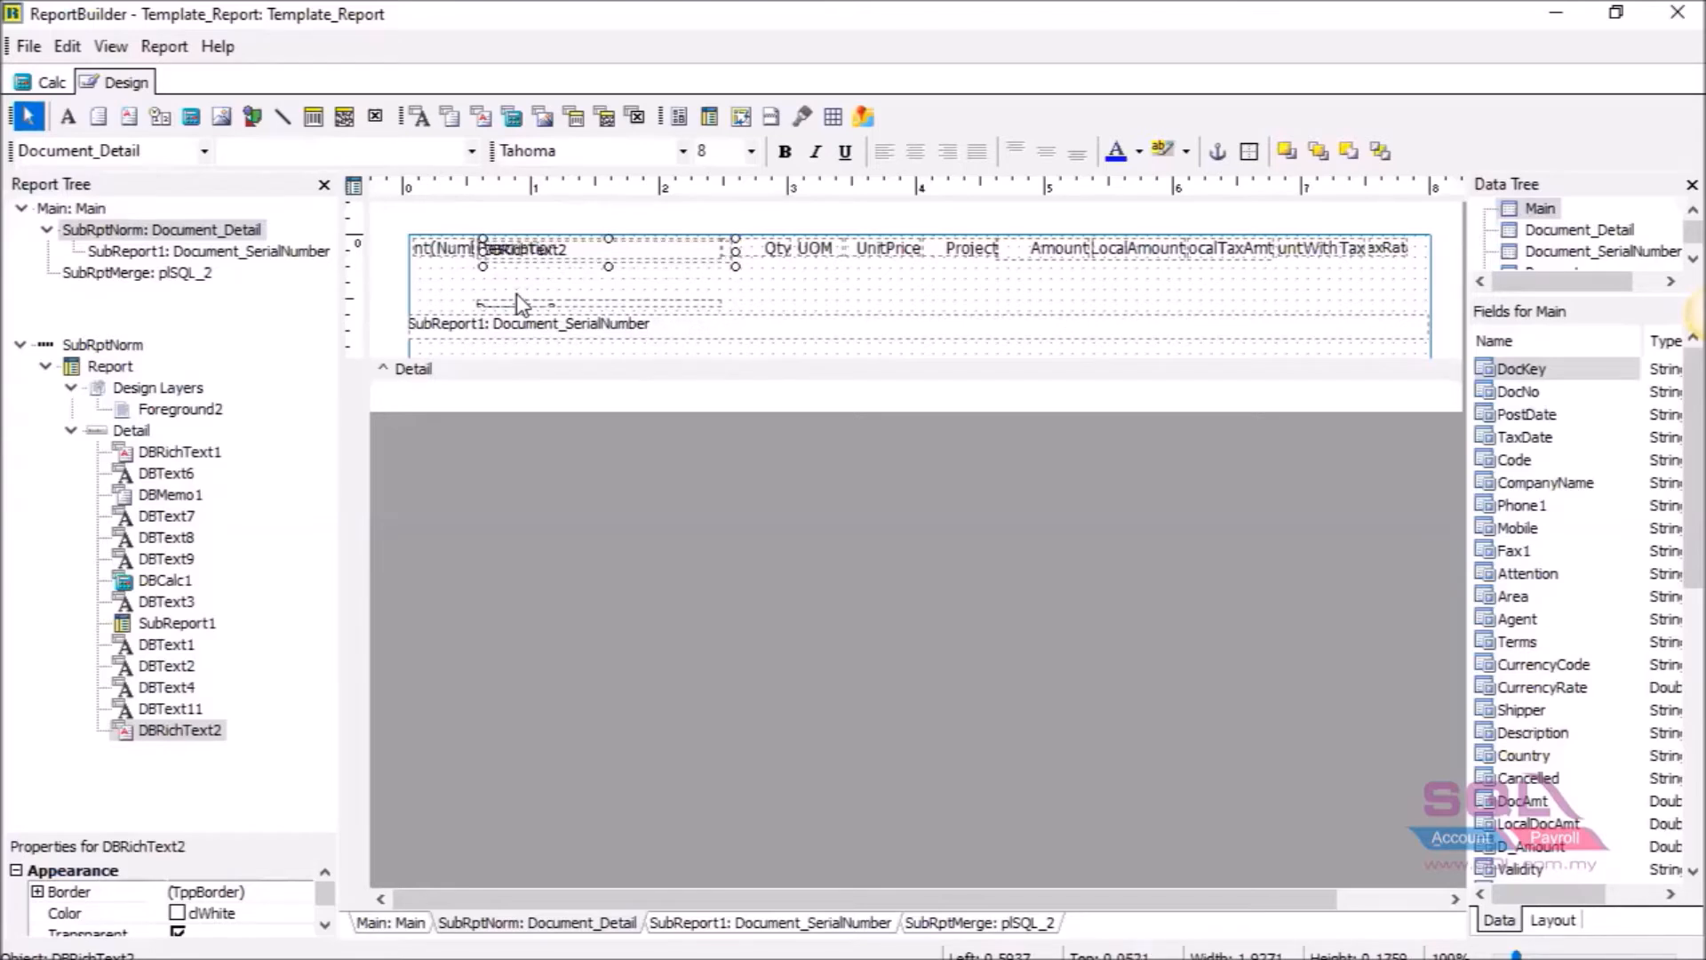
key(Down)
key(Down)
key(Down)
key(Down)
key(Down)
key(Down)
key(Down)
key(Down)
key(Down)
key(Down)
key(Down)
key(Down)
key(Down)
key(Down)
key(Down)
key(Down)
key(Down)
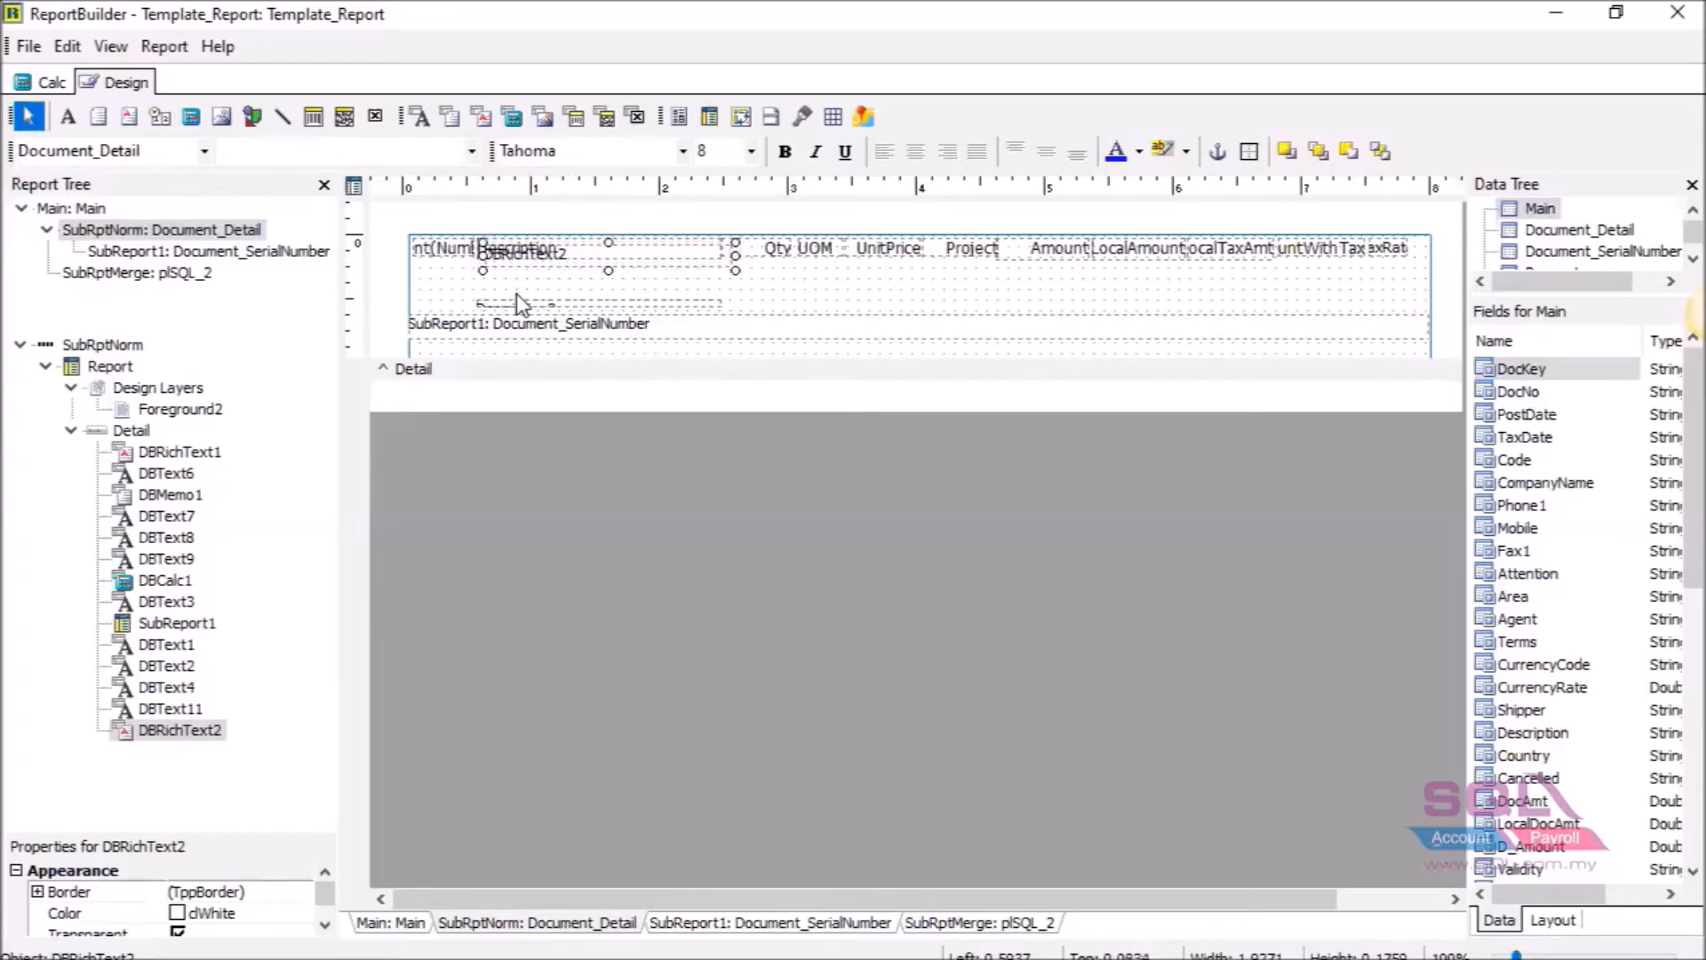
key(Down)
key(Left)
key(Left)
key(Down)
key(Left)
key(Left)
key(Left)
key(Left)
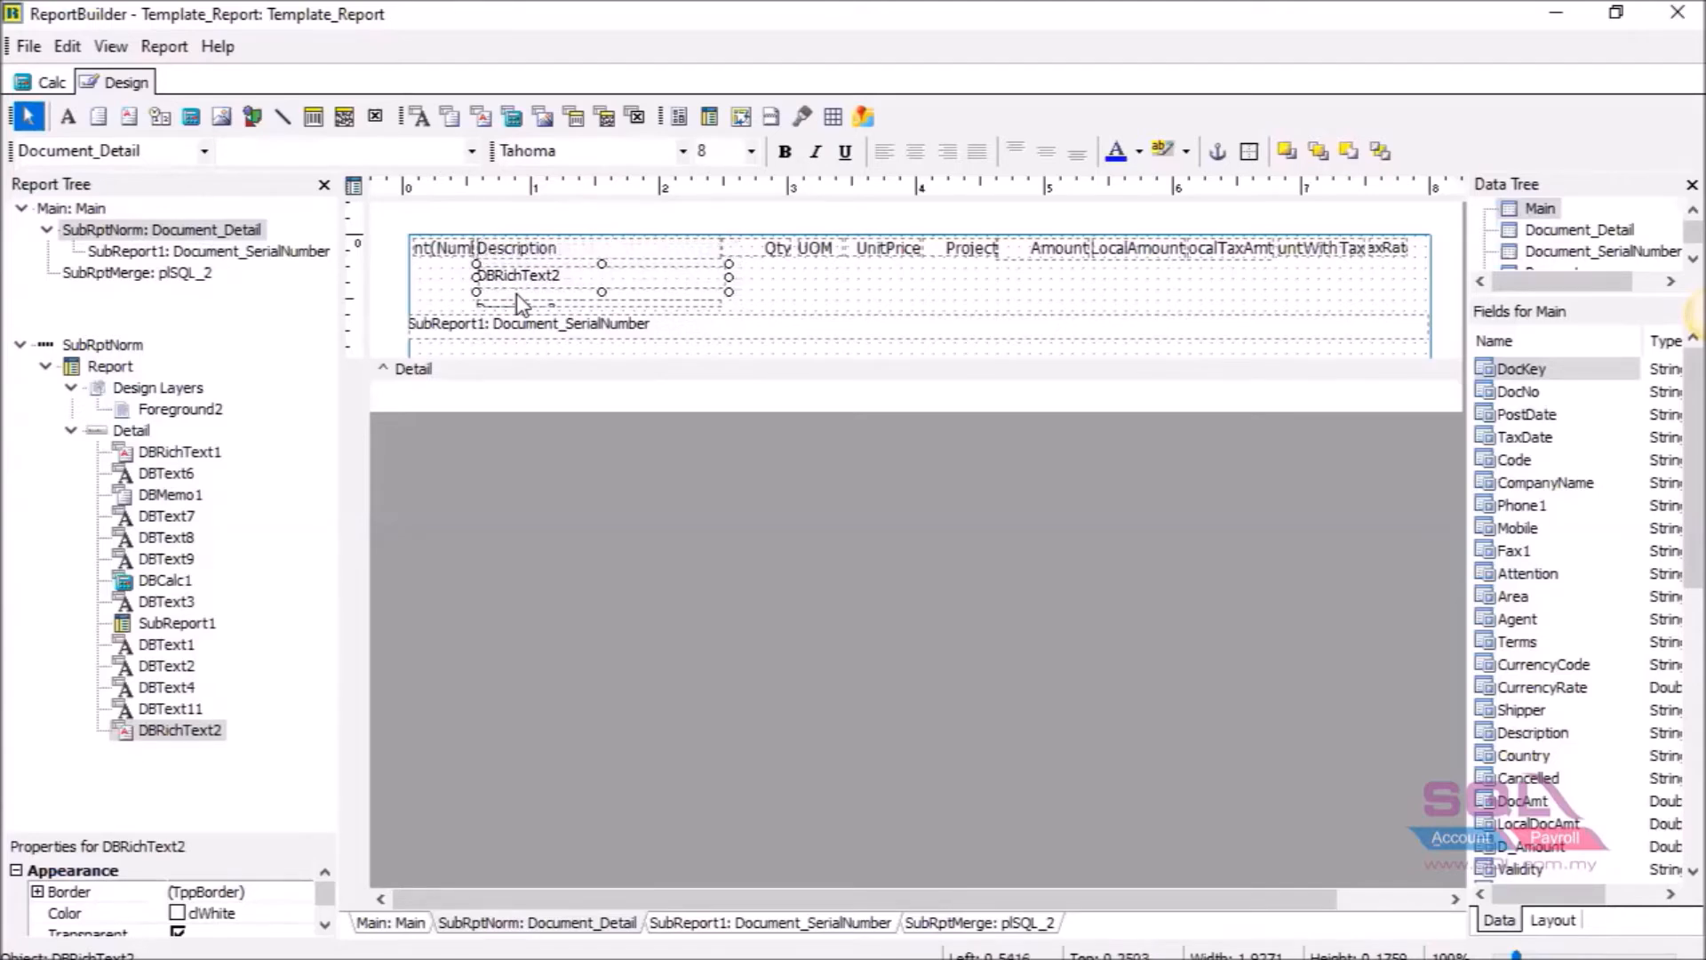
key(Up)
key(Up)
key(Up)
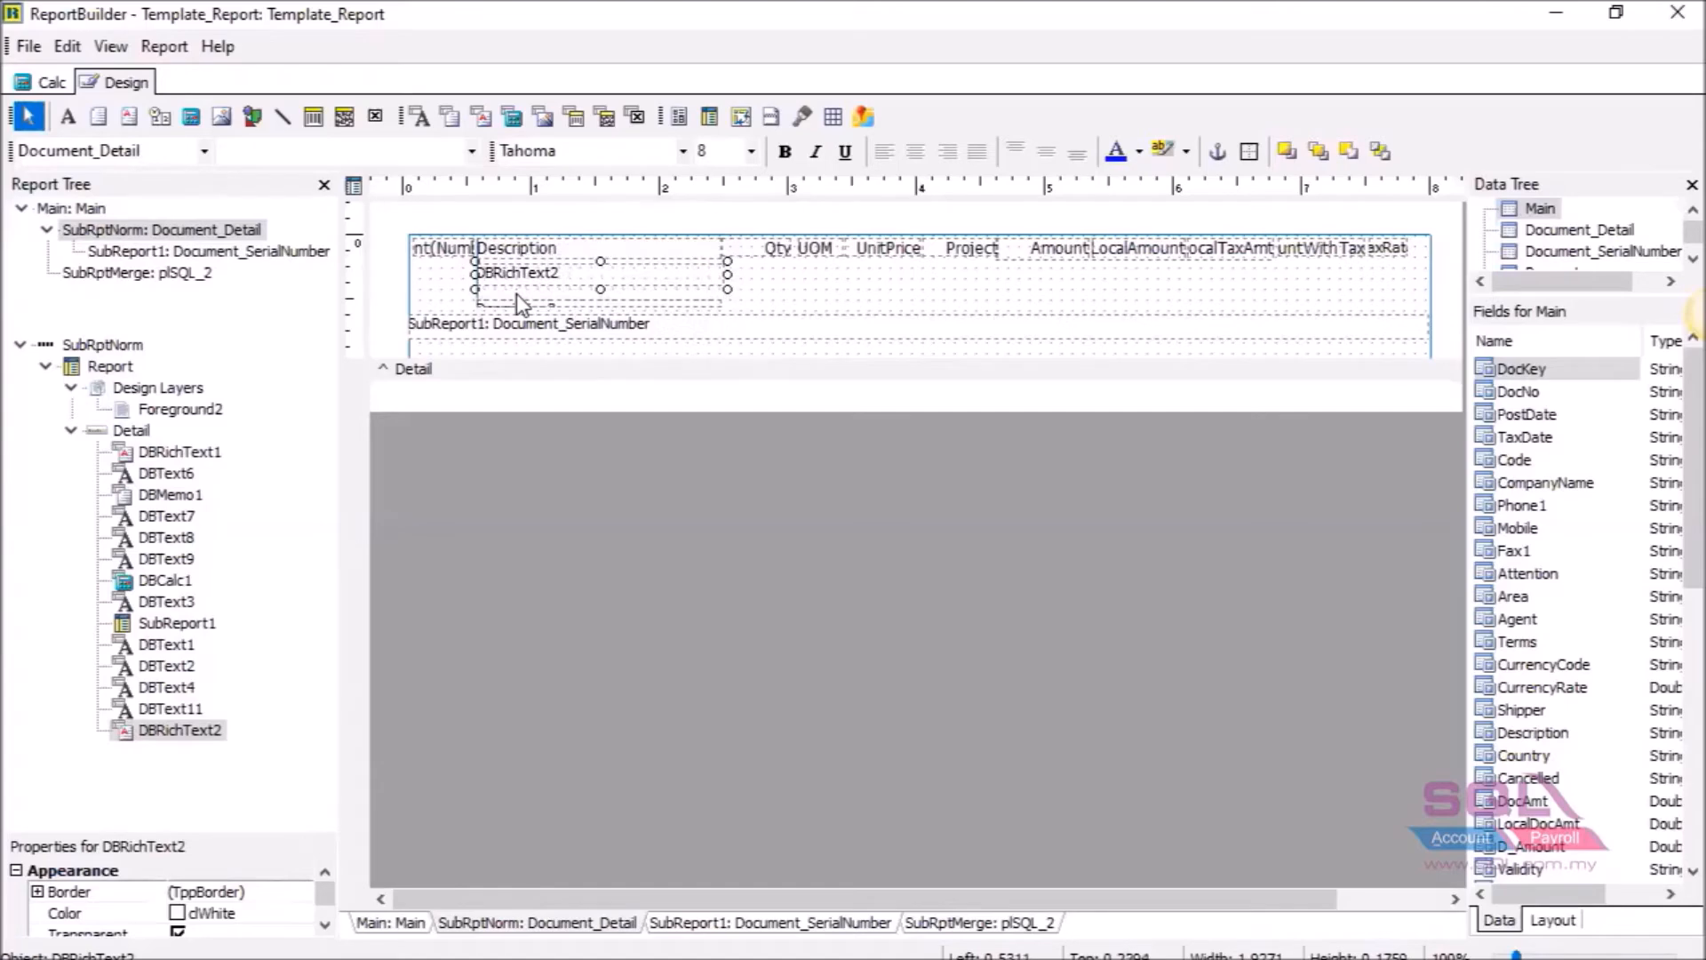
key(shift+Left)
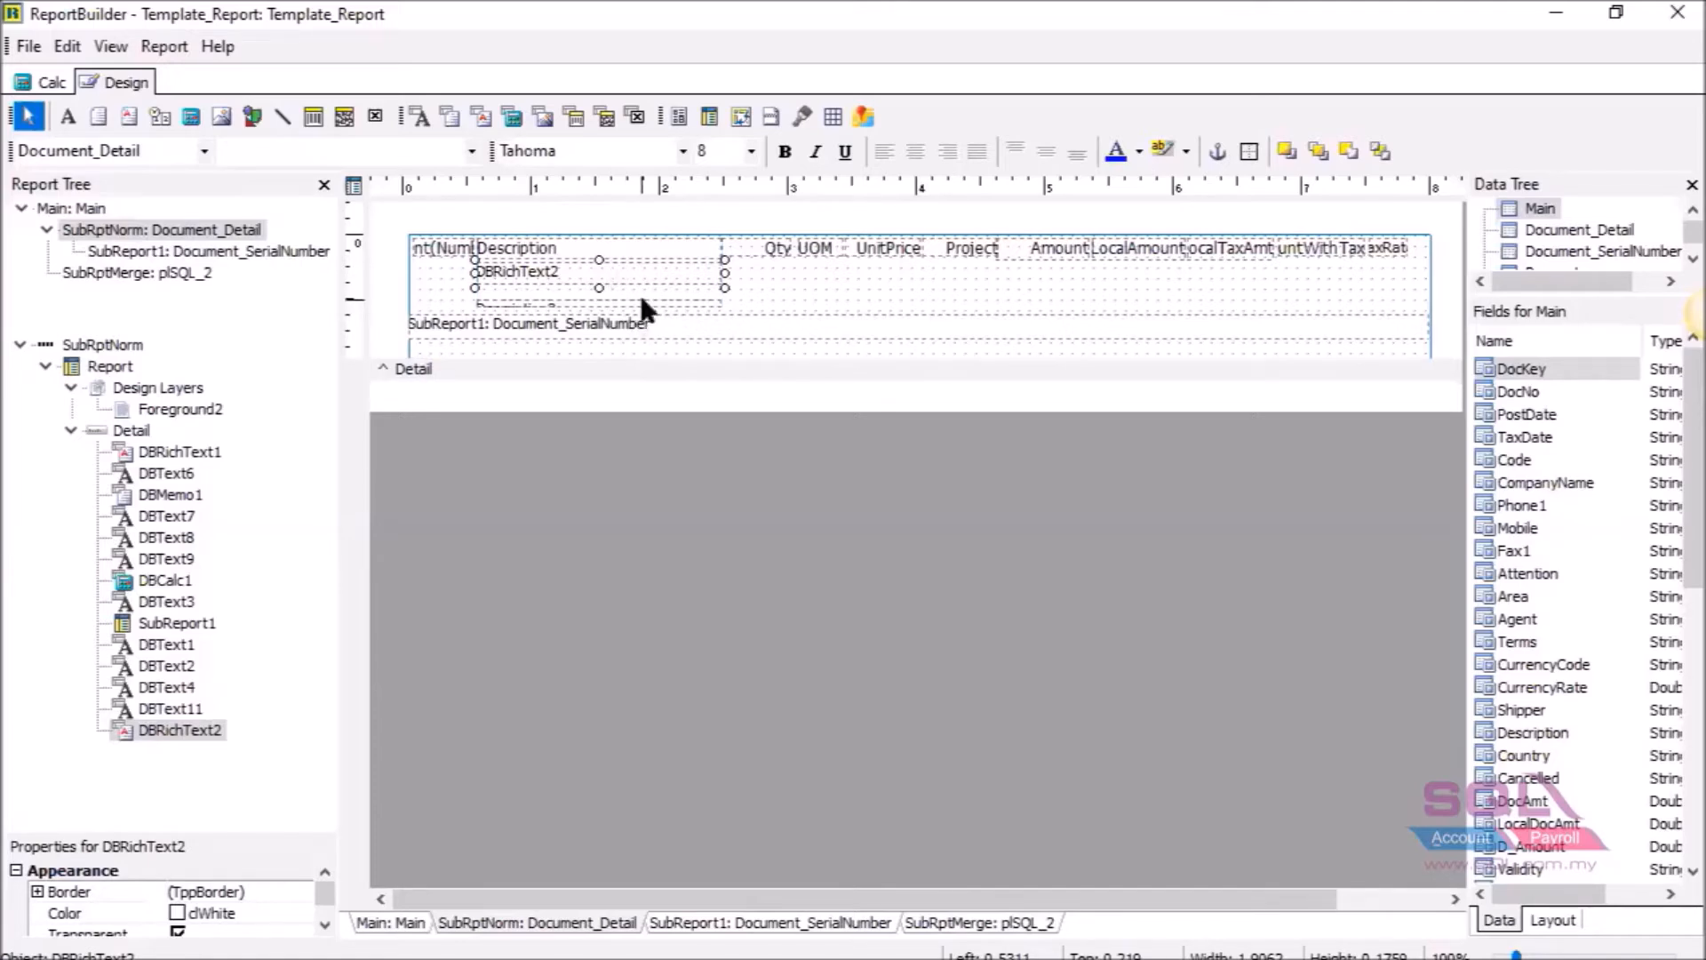
Move DBRichText1 and SubReport1 up beneath it and shorten the detail band.
click(640, 299)
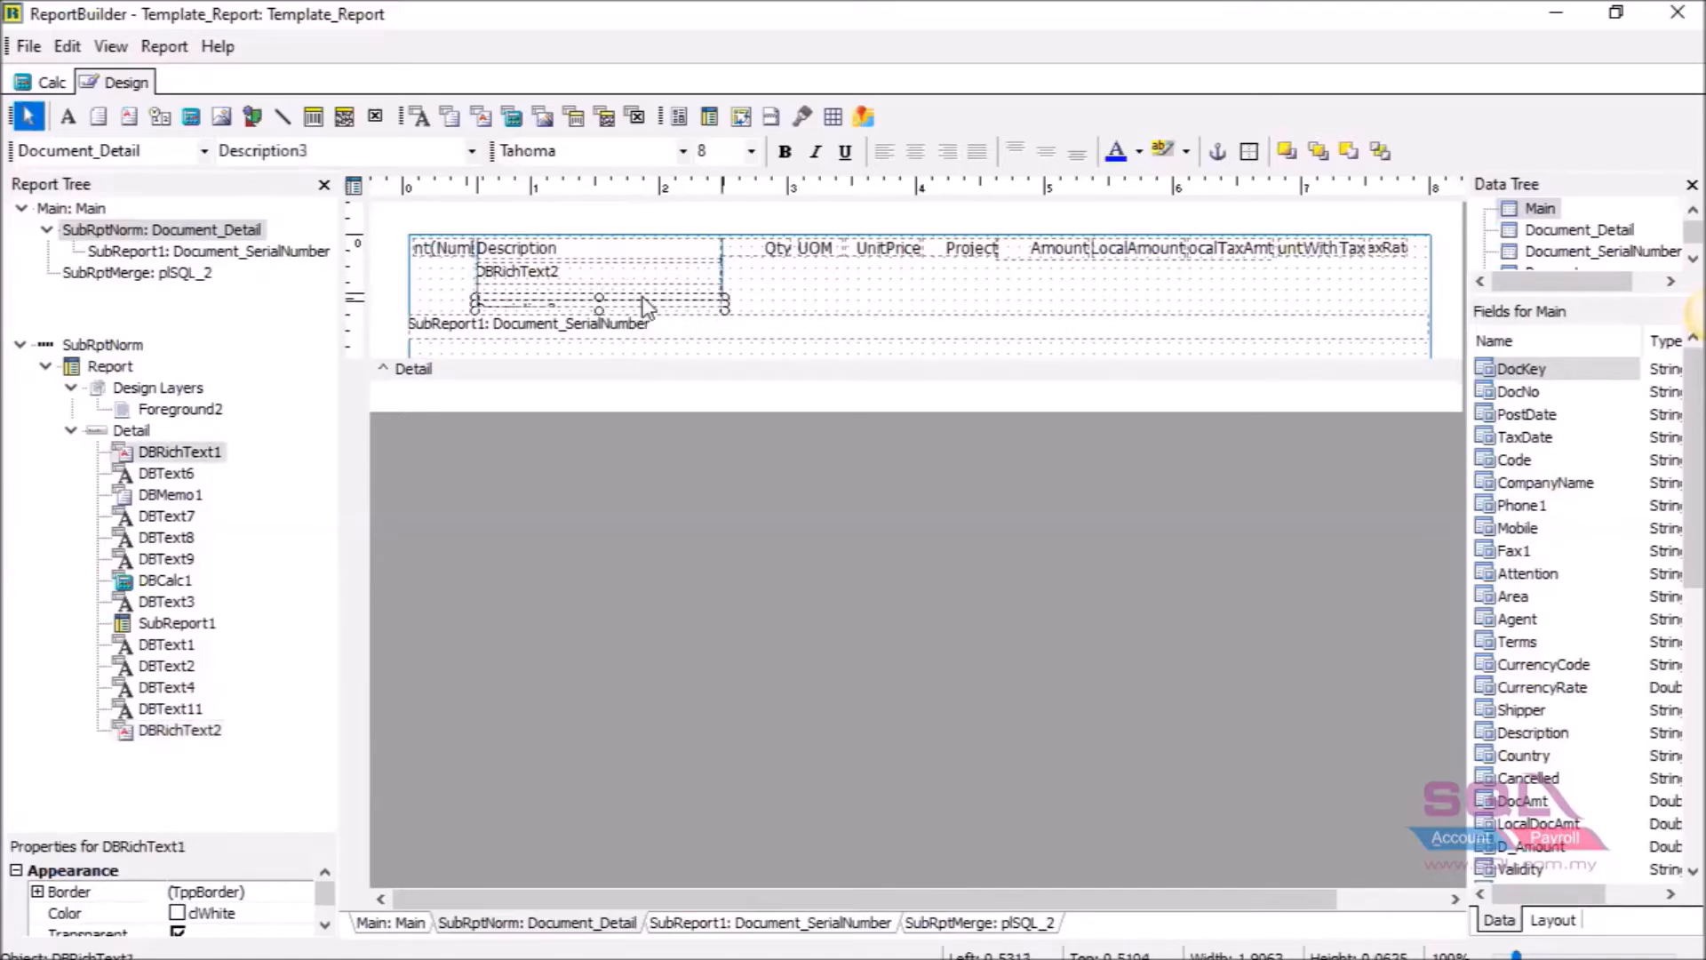
drag(642, 301, 642, 292)
click(683, 264)
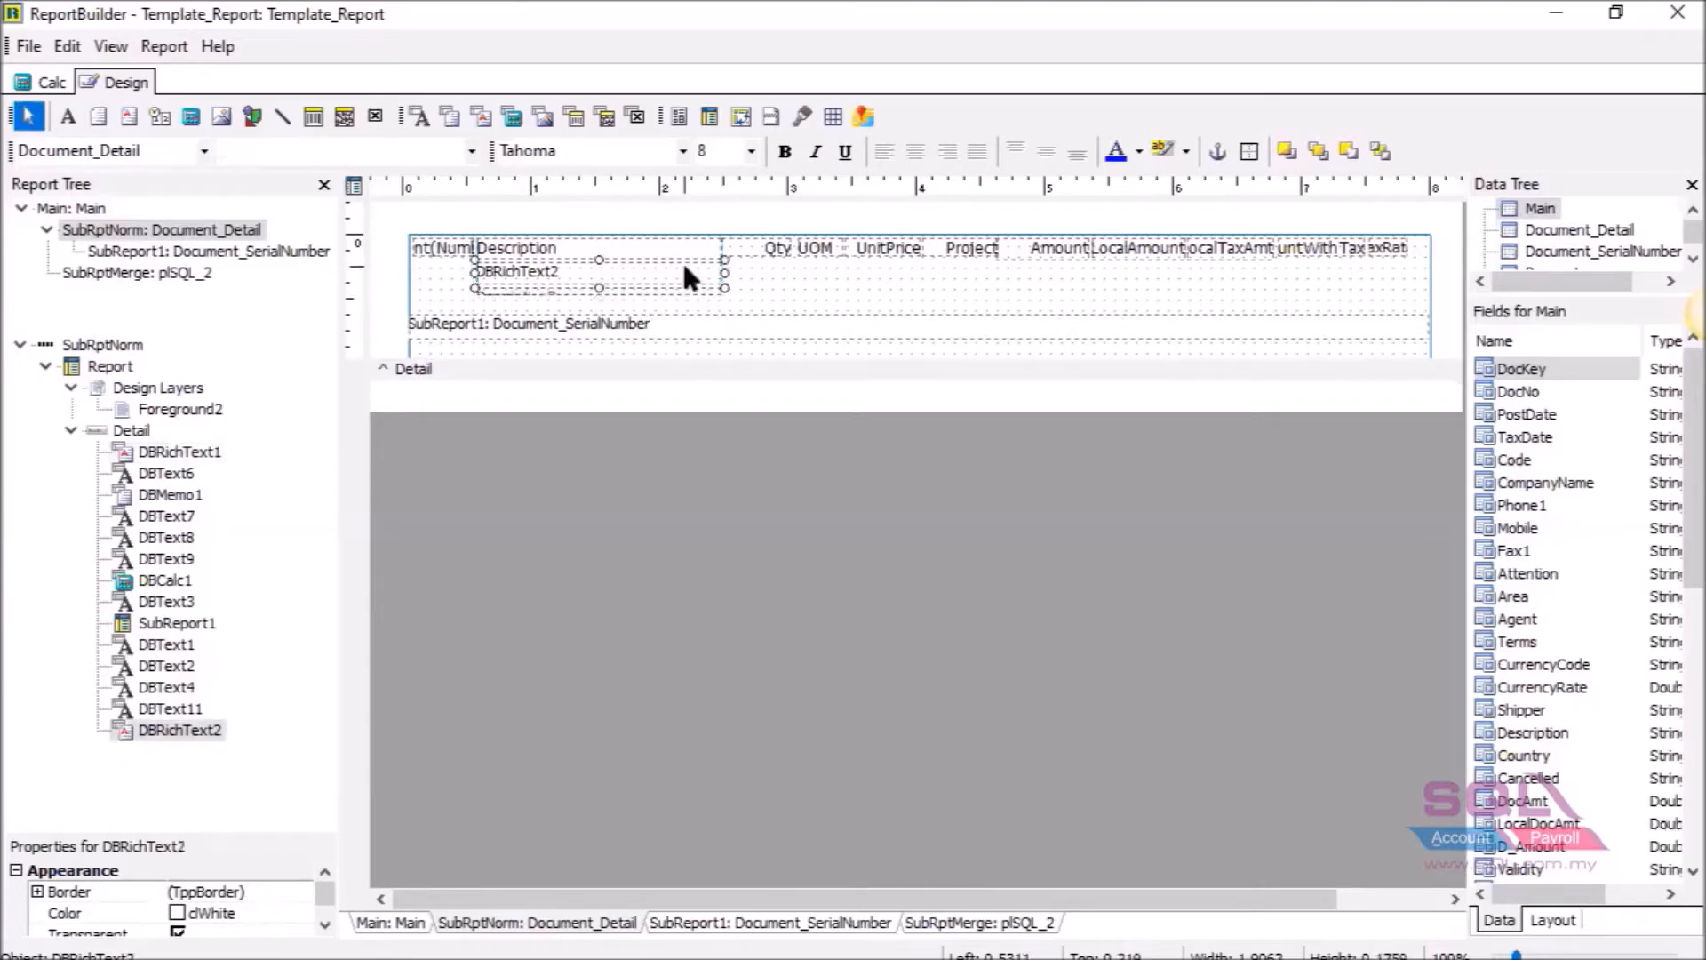
click(715, 291)
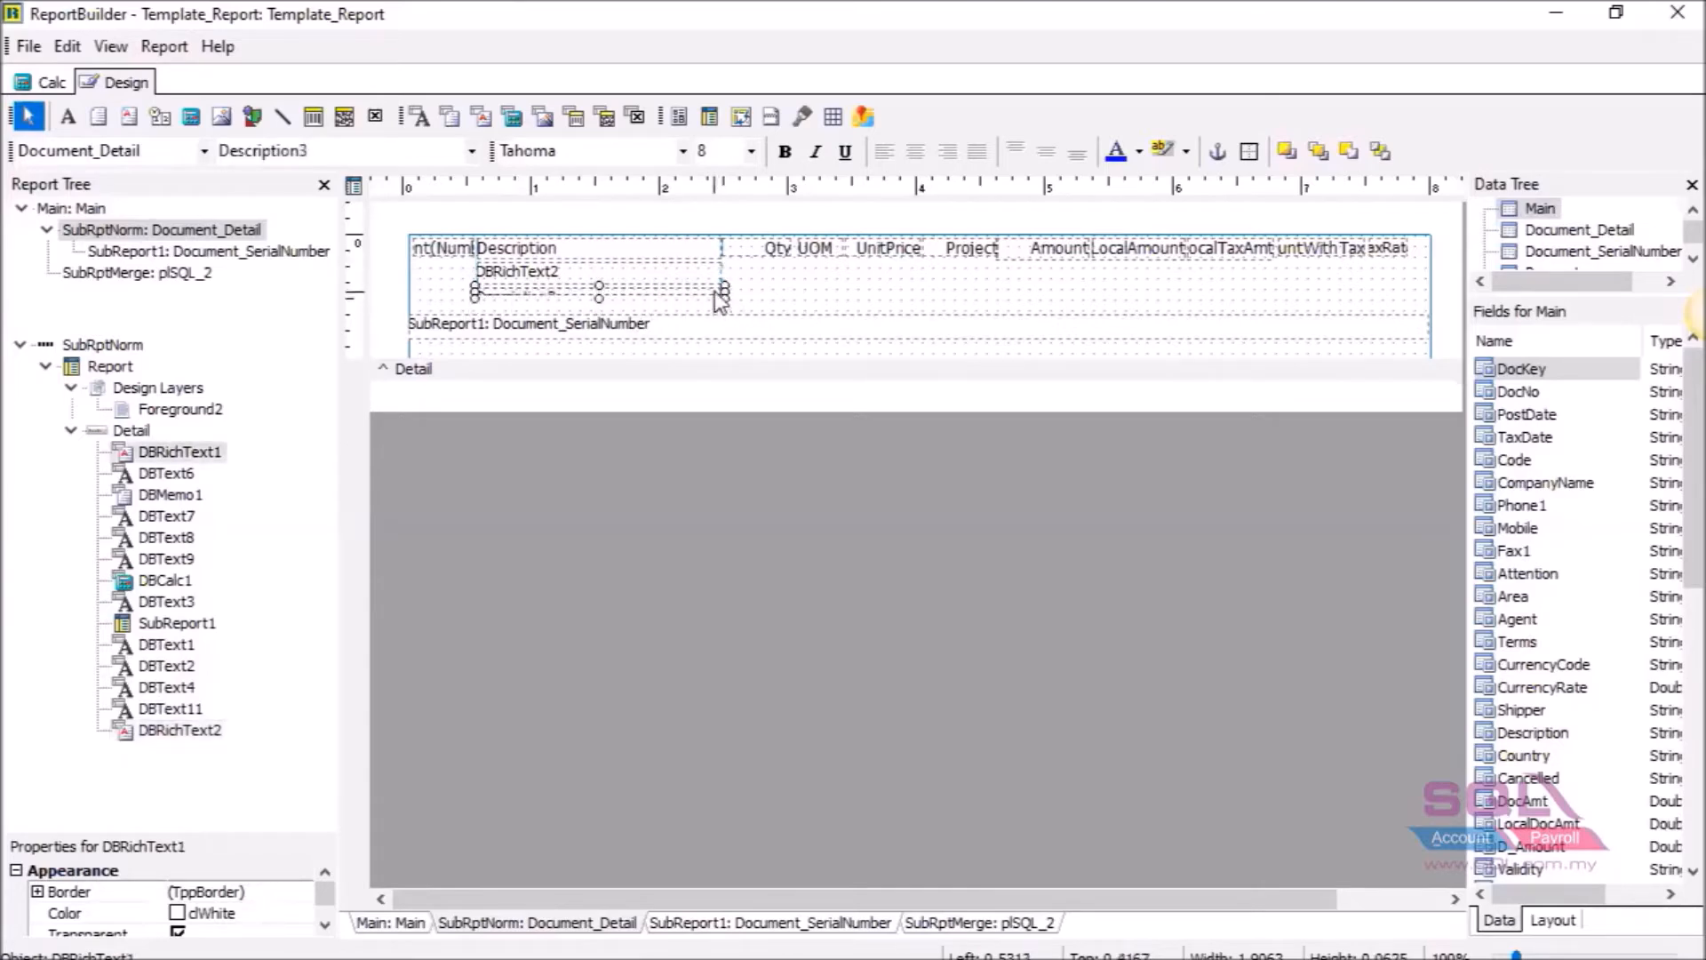
click(648, 326)
drag(651, 338, 649, 322)
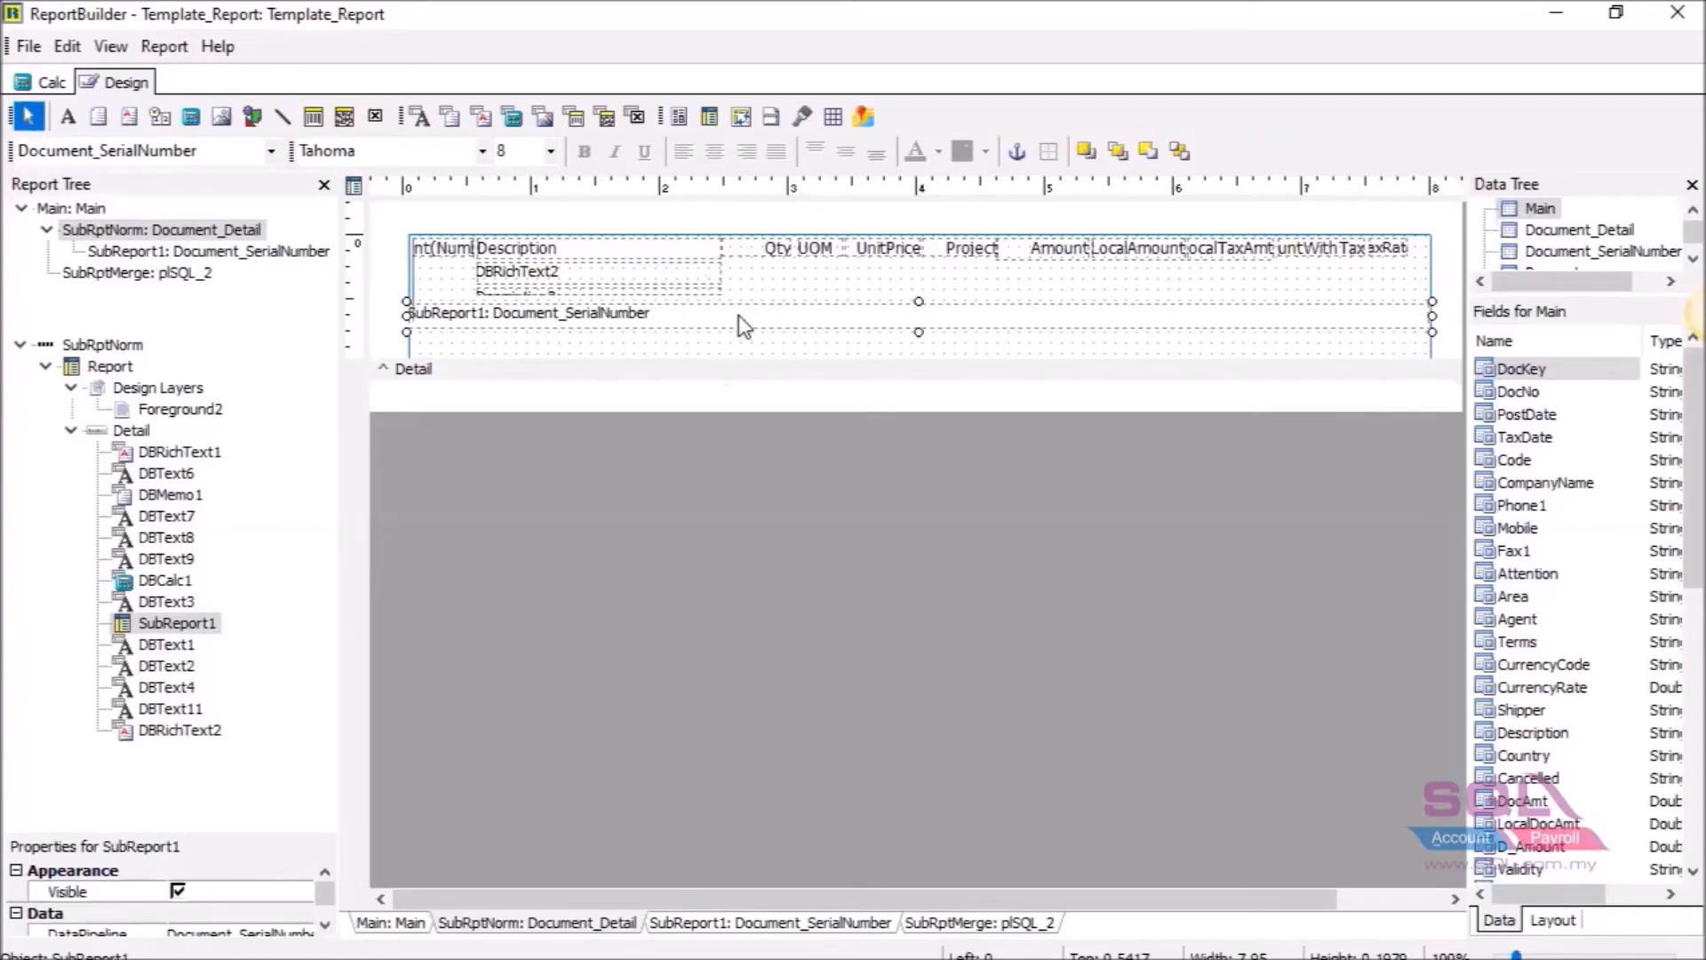
drag(738, 315, 737, 308)
drag(689, 362, 720, 288)
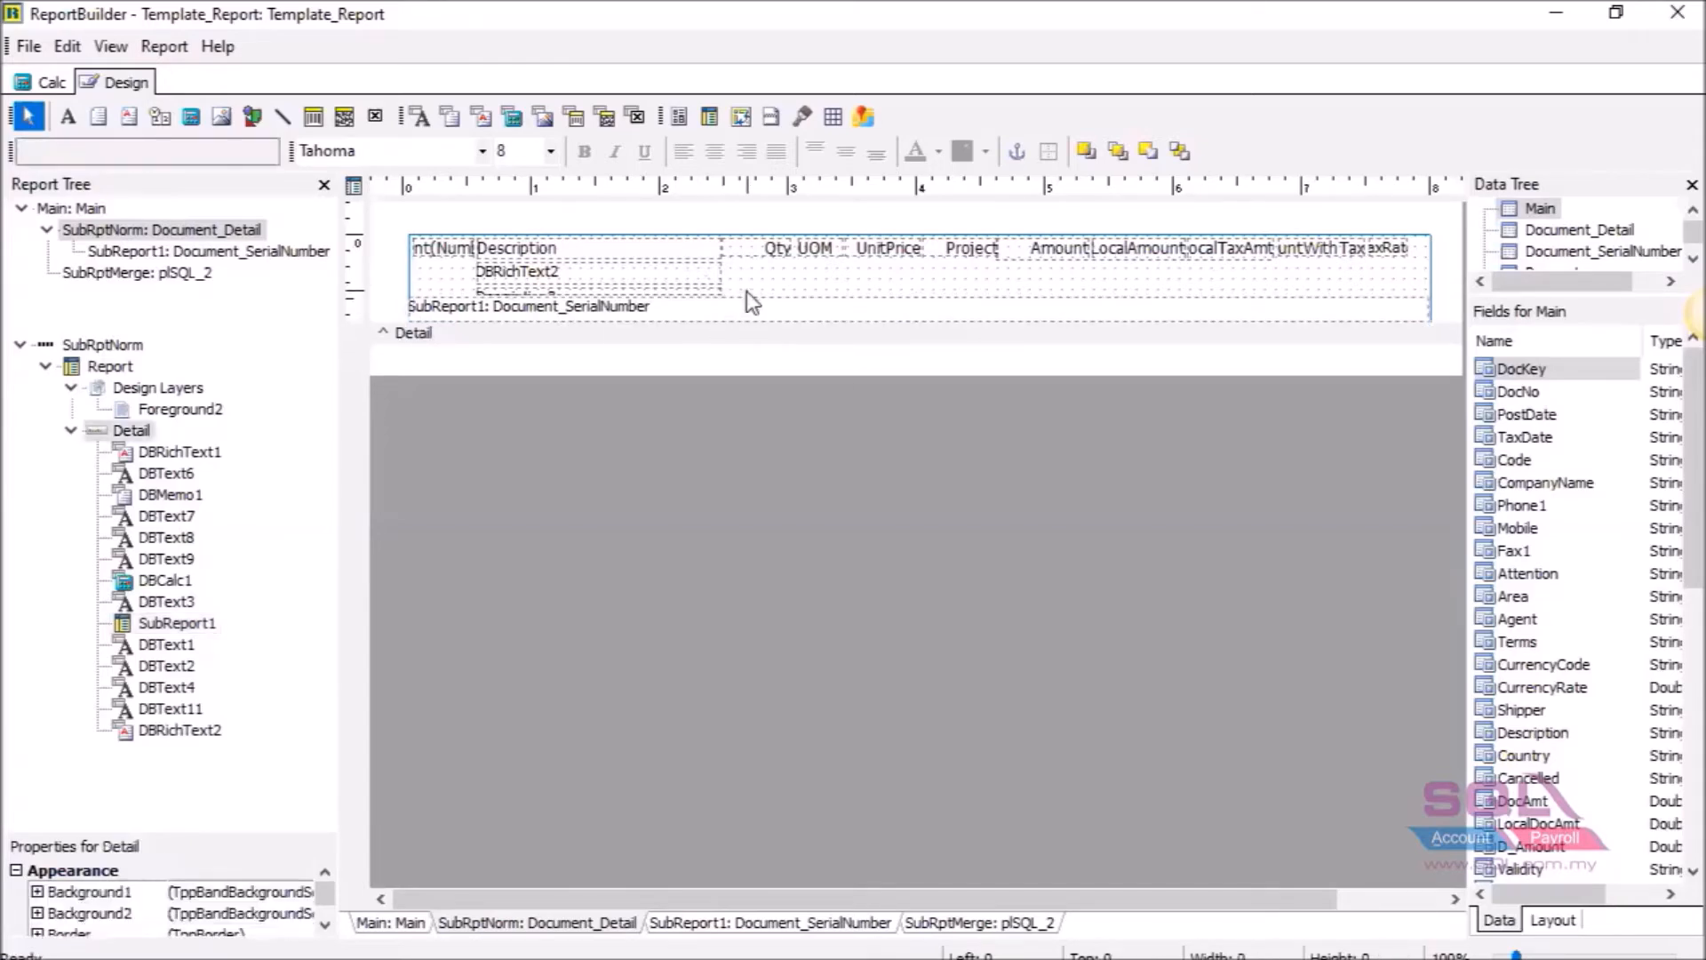
Bind the DBRichText2 field to the Description2 data field.
click(600, 281)
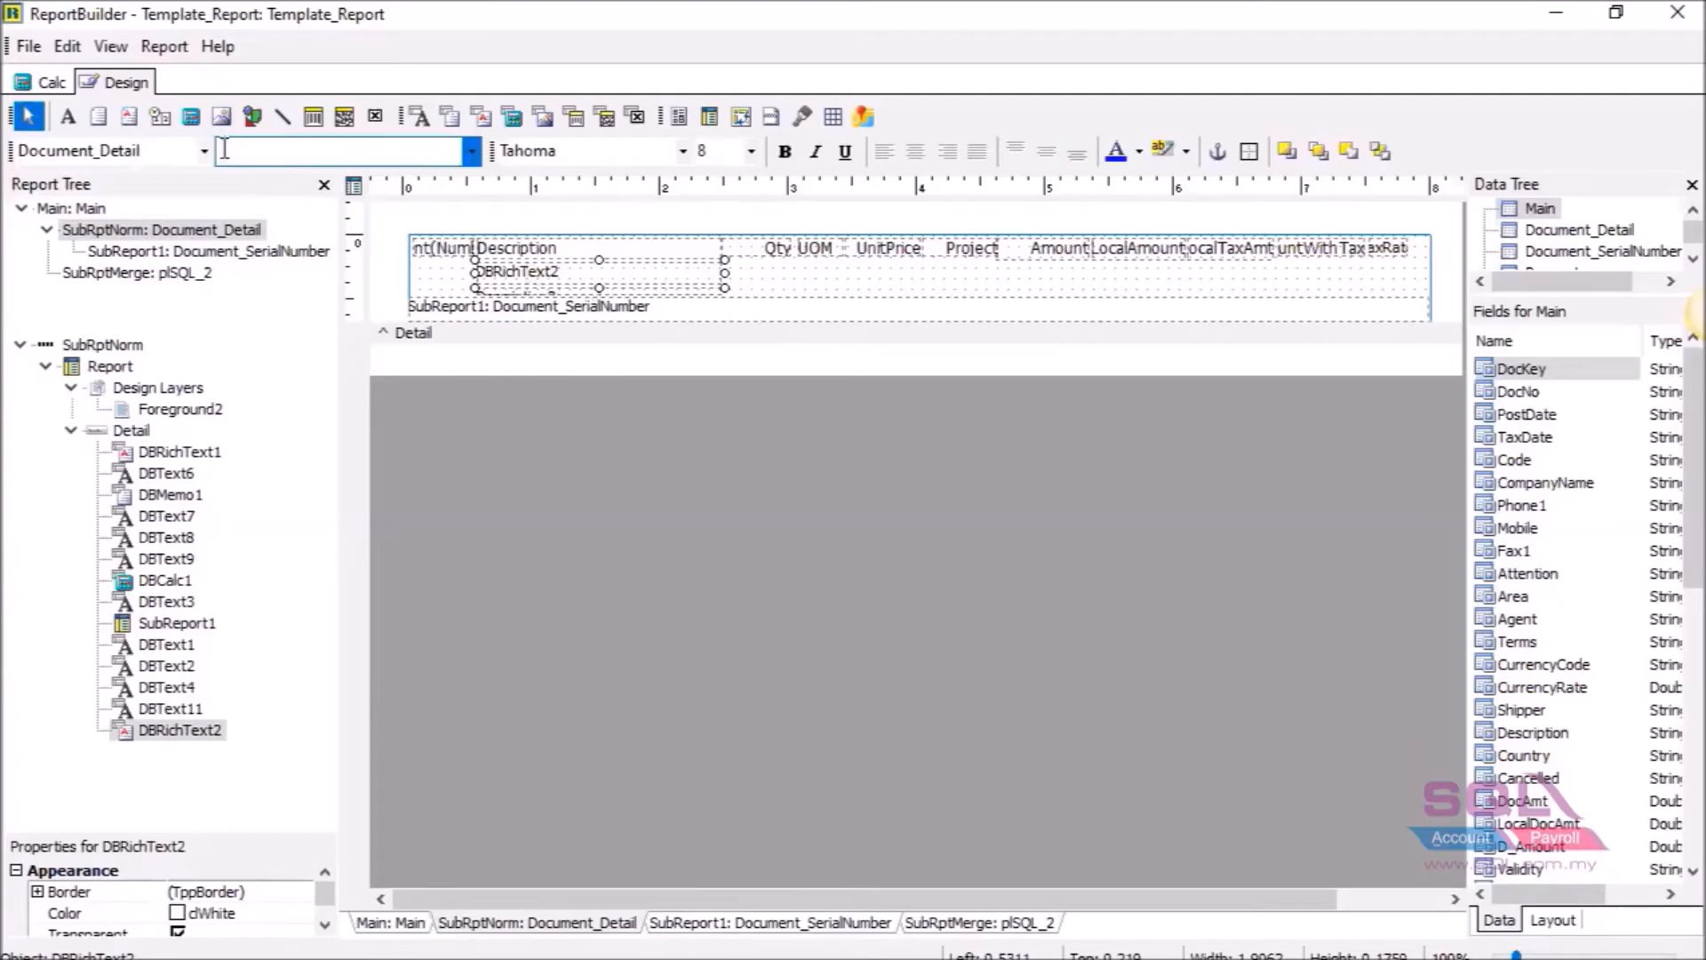
click(469, 156)
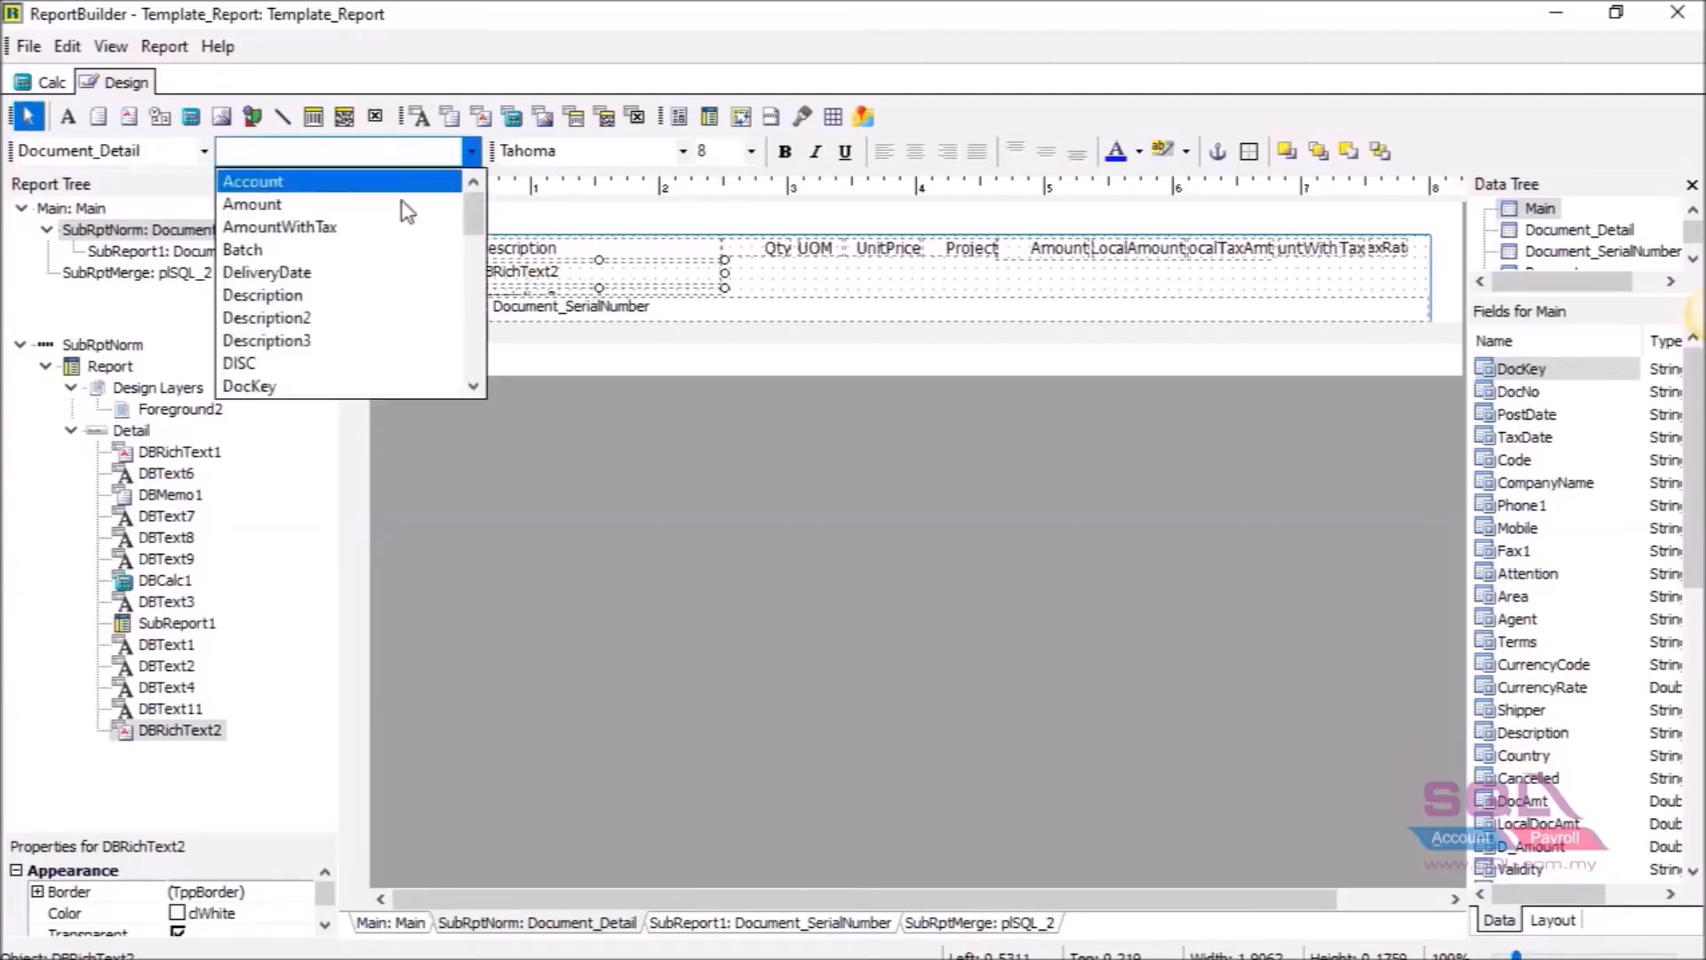
click(348, 320)
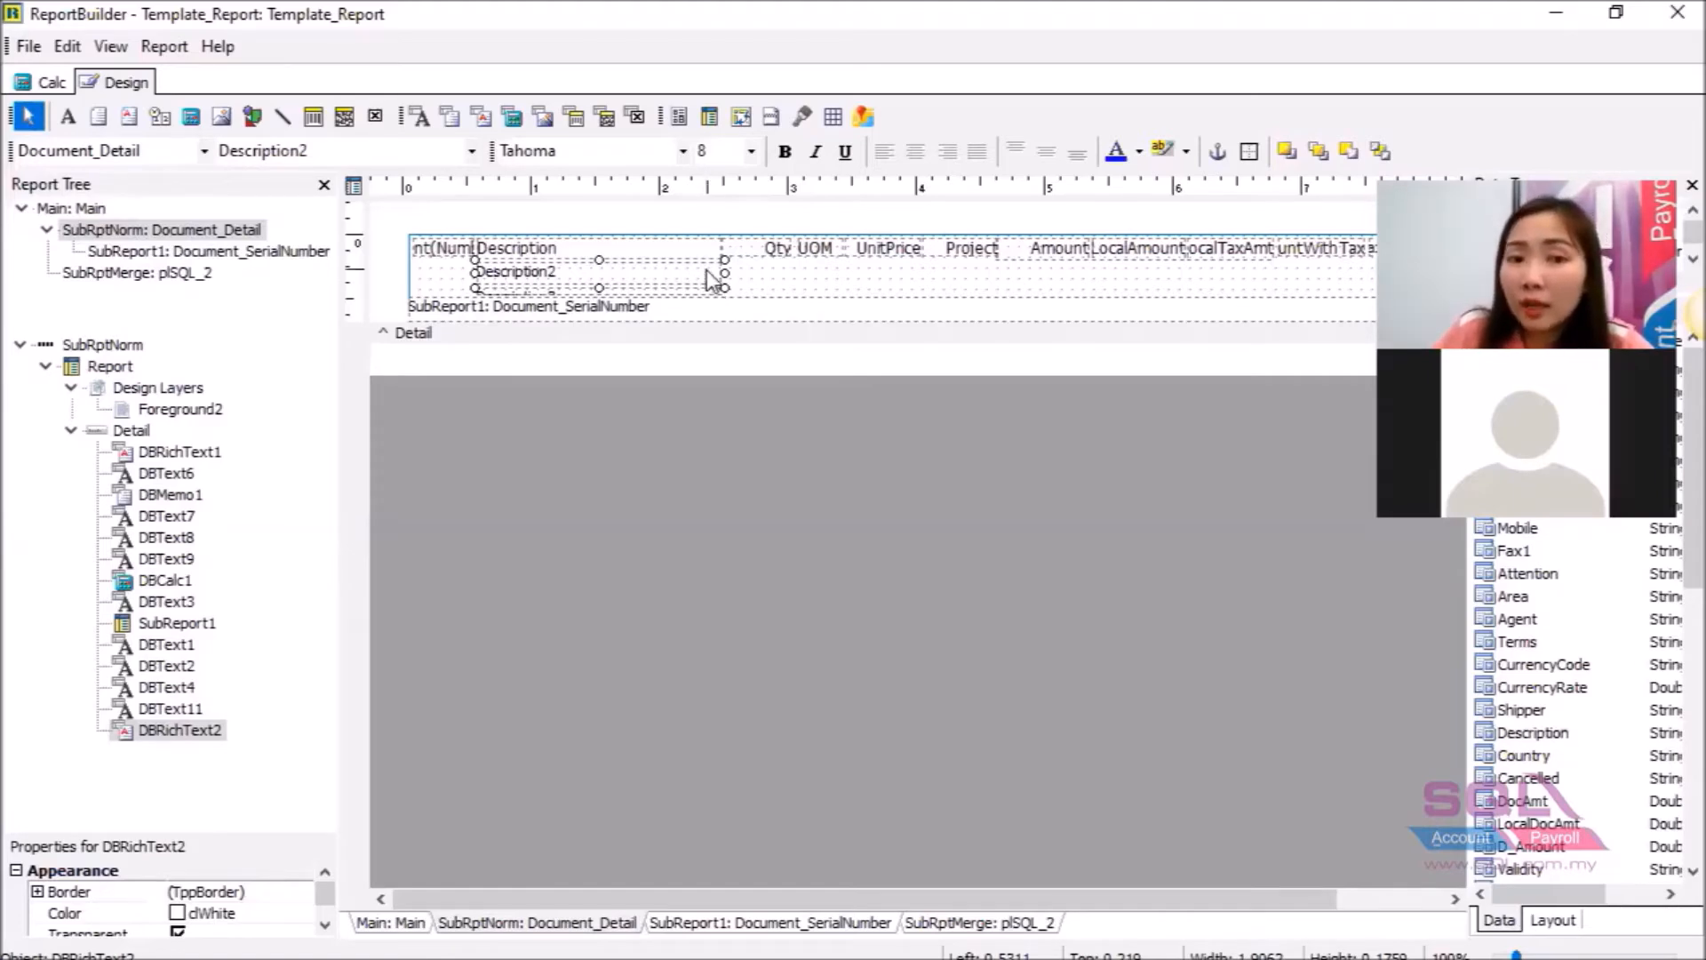
Enable Stretch on the Description2 rich text field and verify it is checked.
right_click(711, 279)
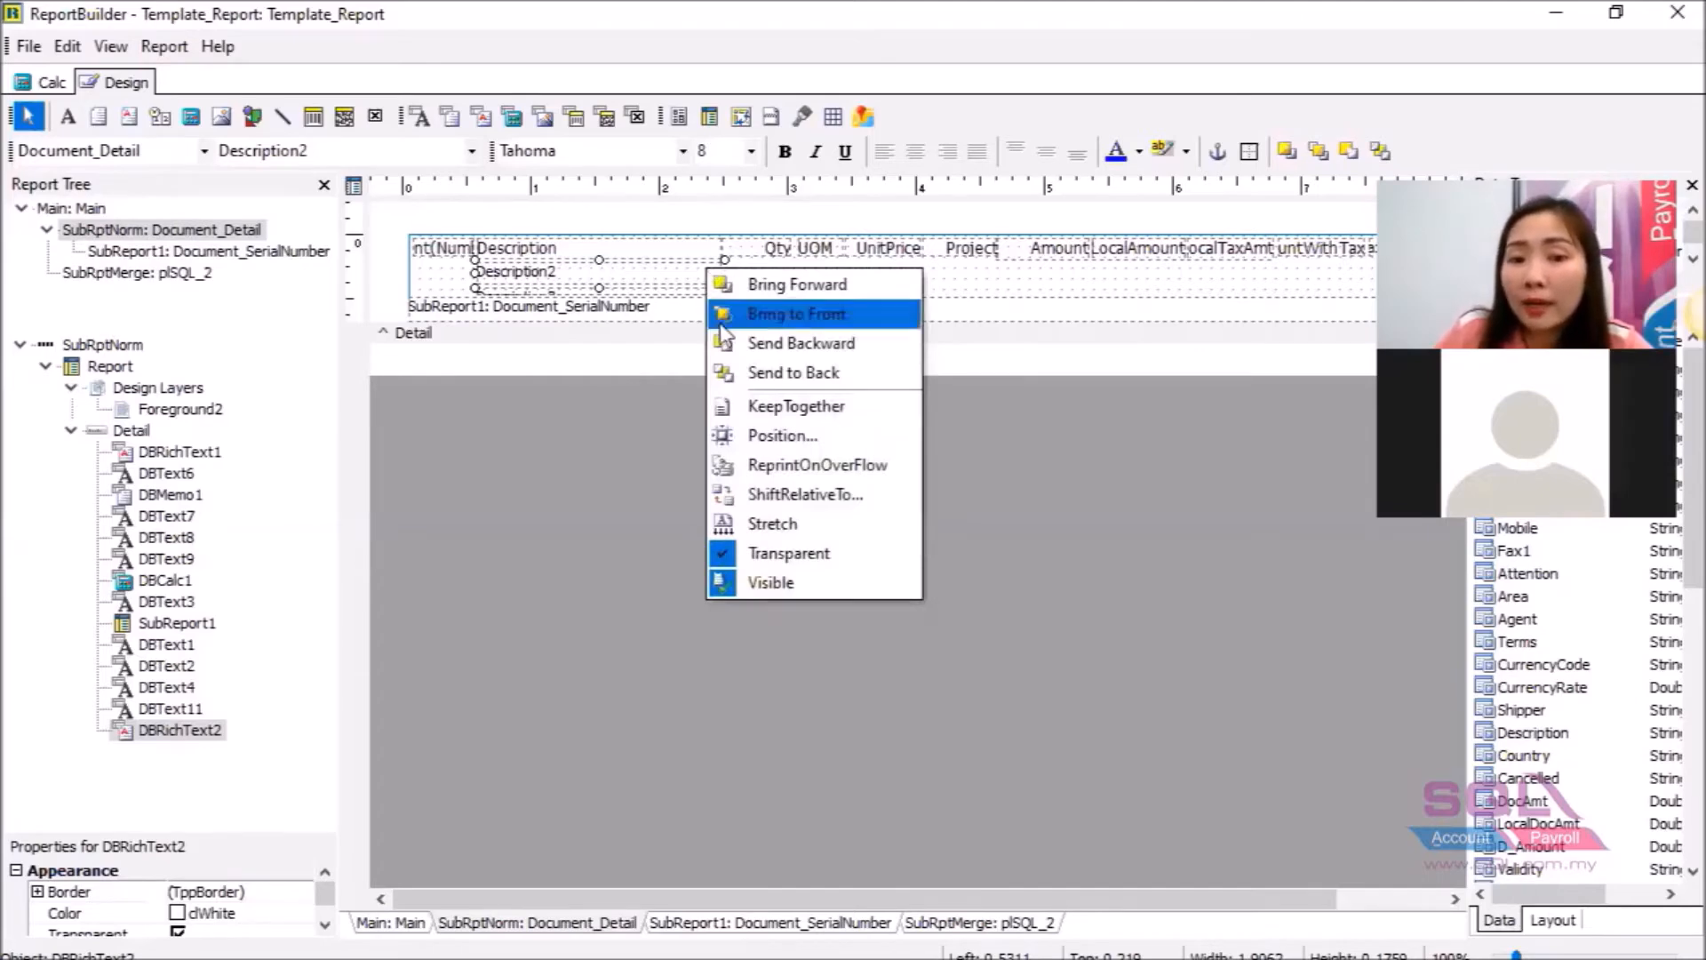
click(741, 530)
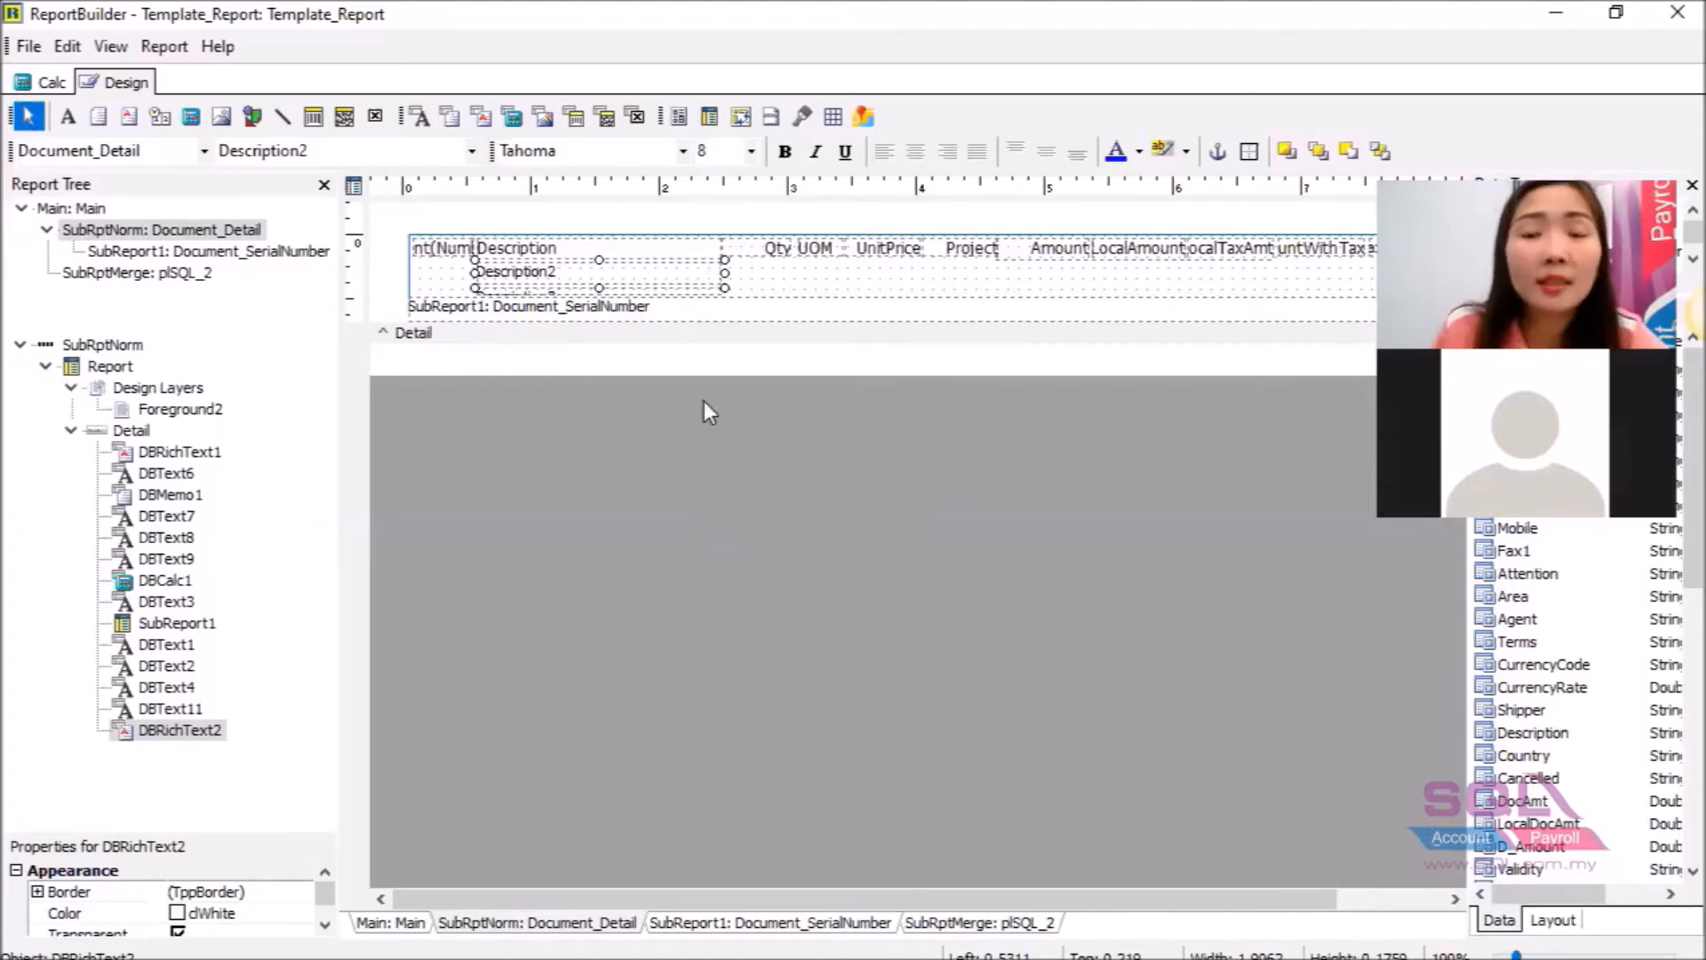
right_click(703, 277)
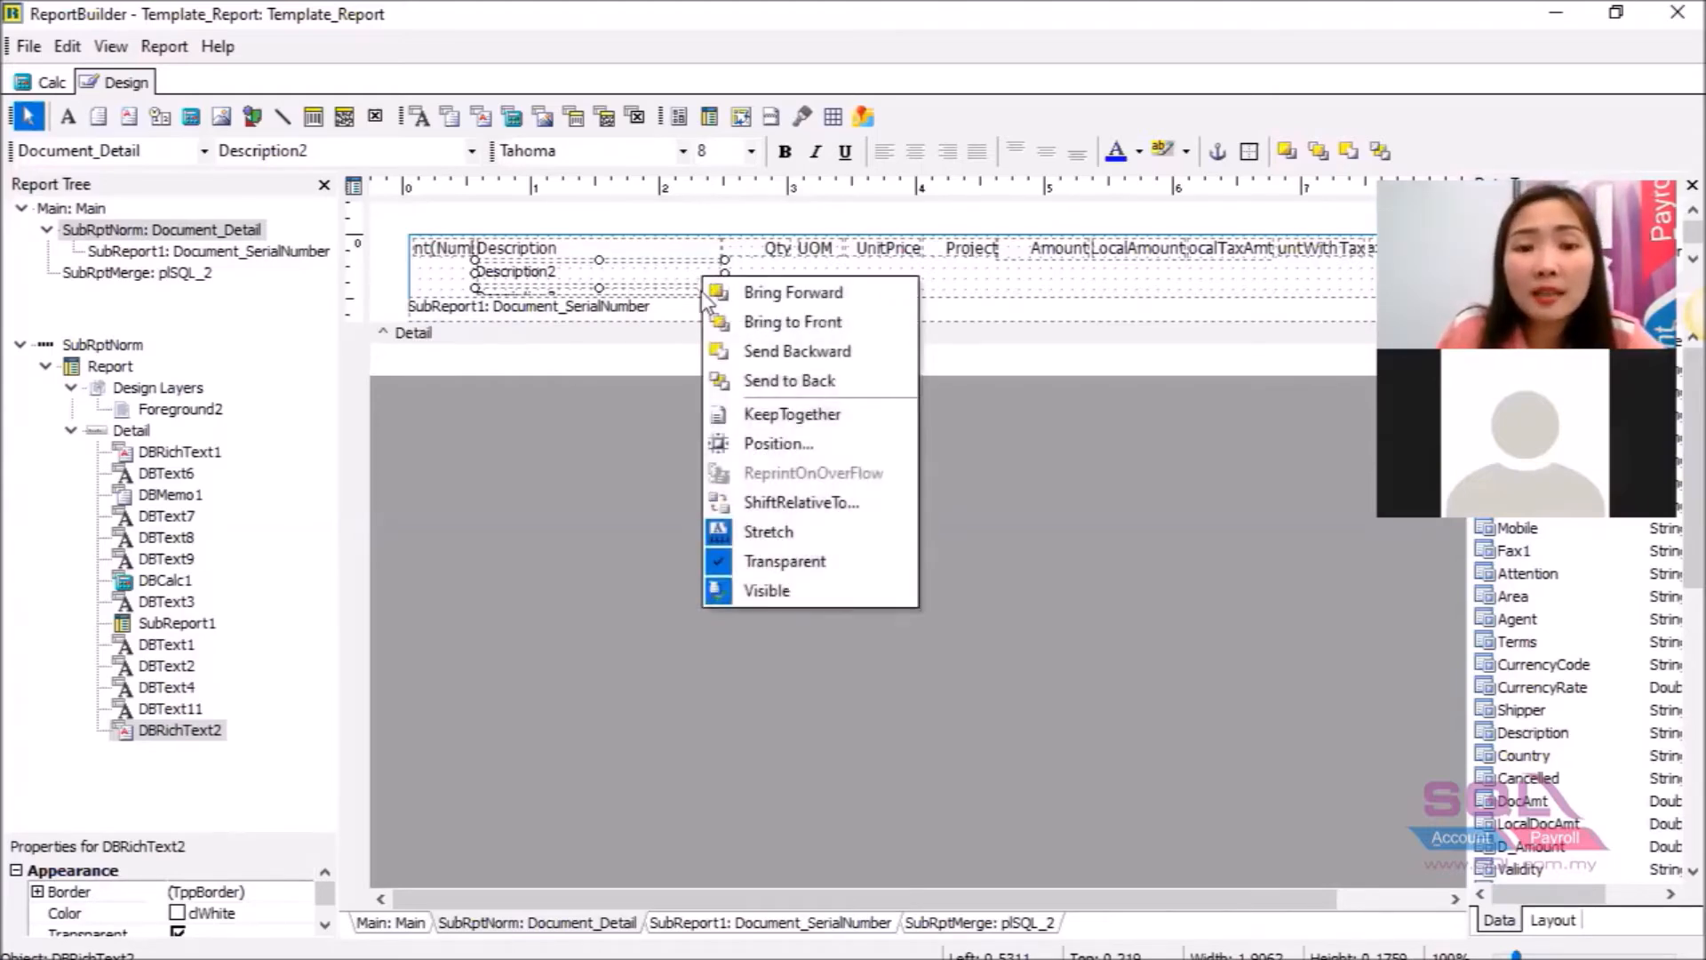
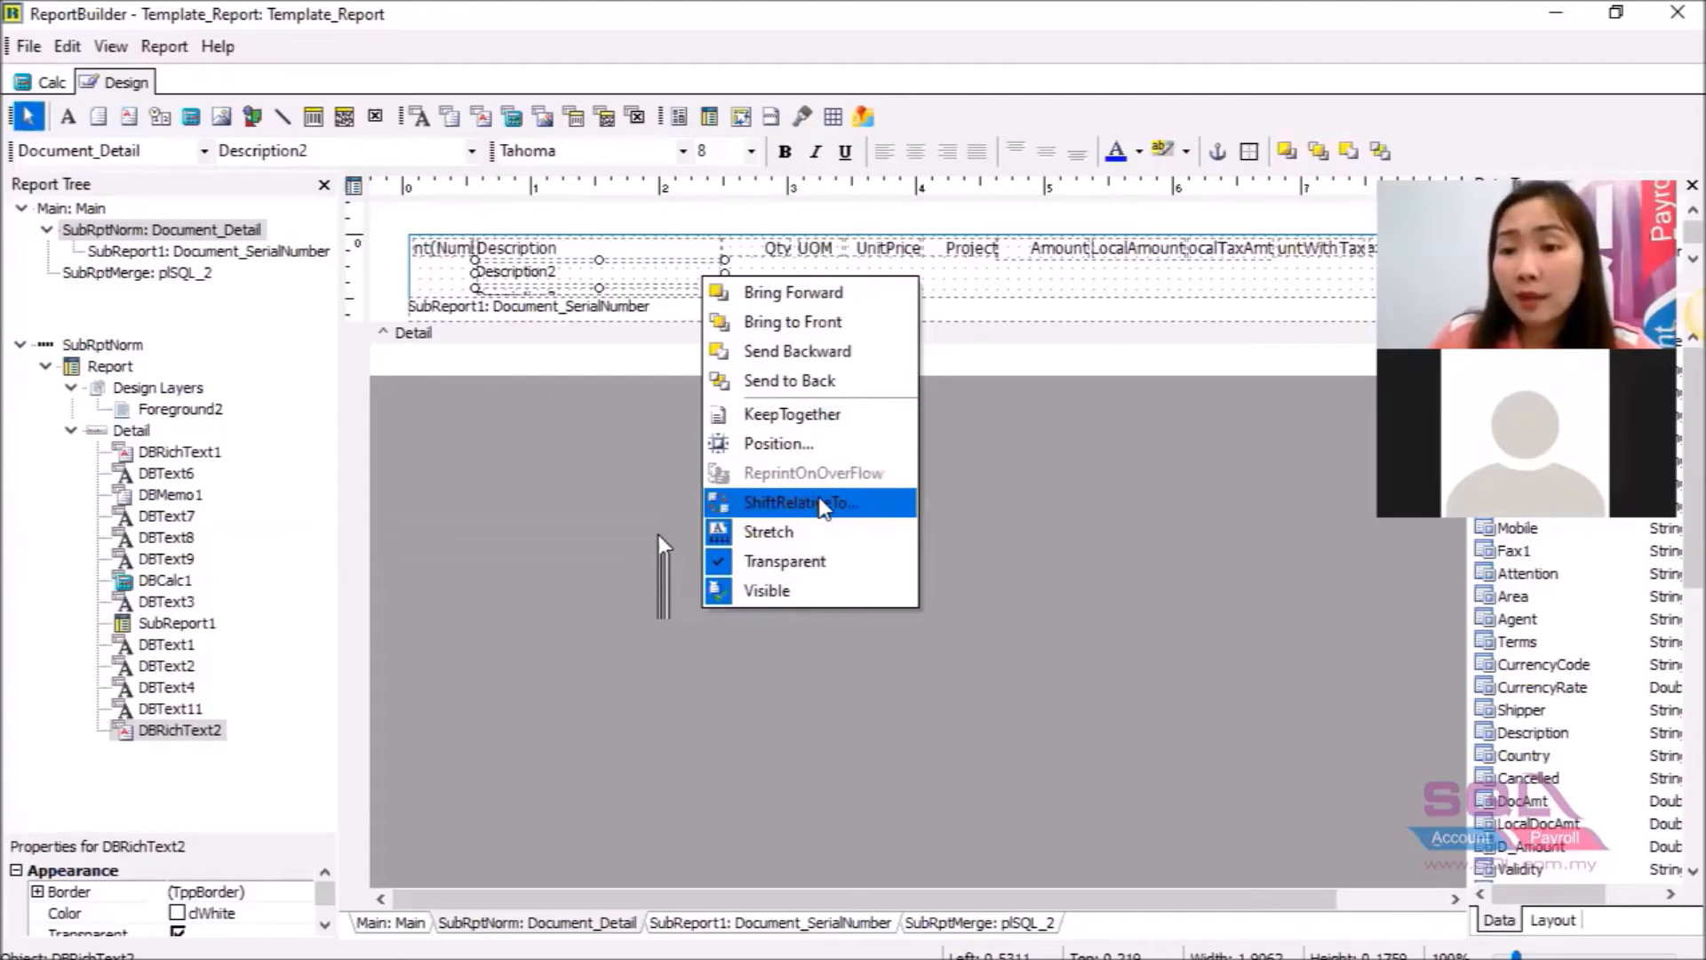
Inspect the stacked Description fields and try ShiftRelativeTo on Description2, cancelling at <None>.
click(556, 223)
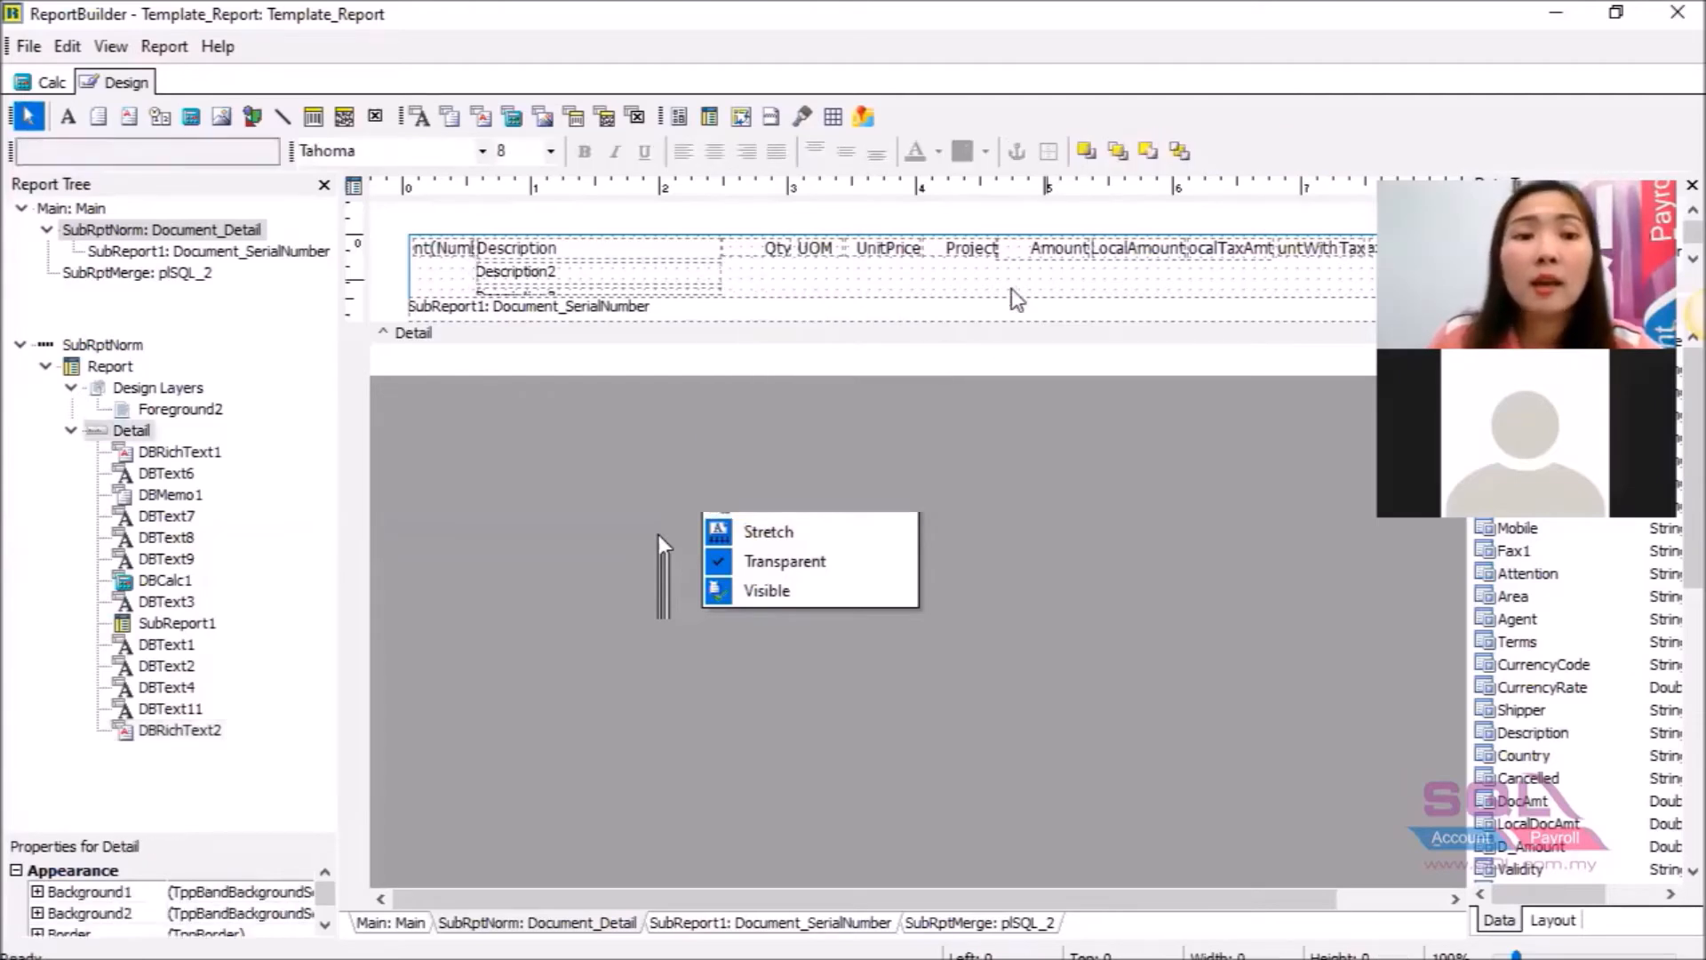
click(538, 248)
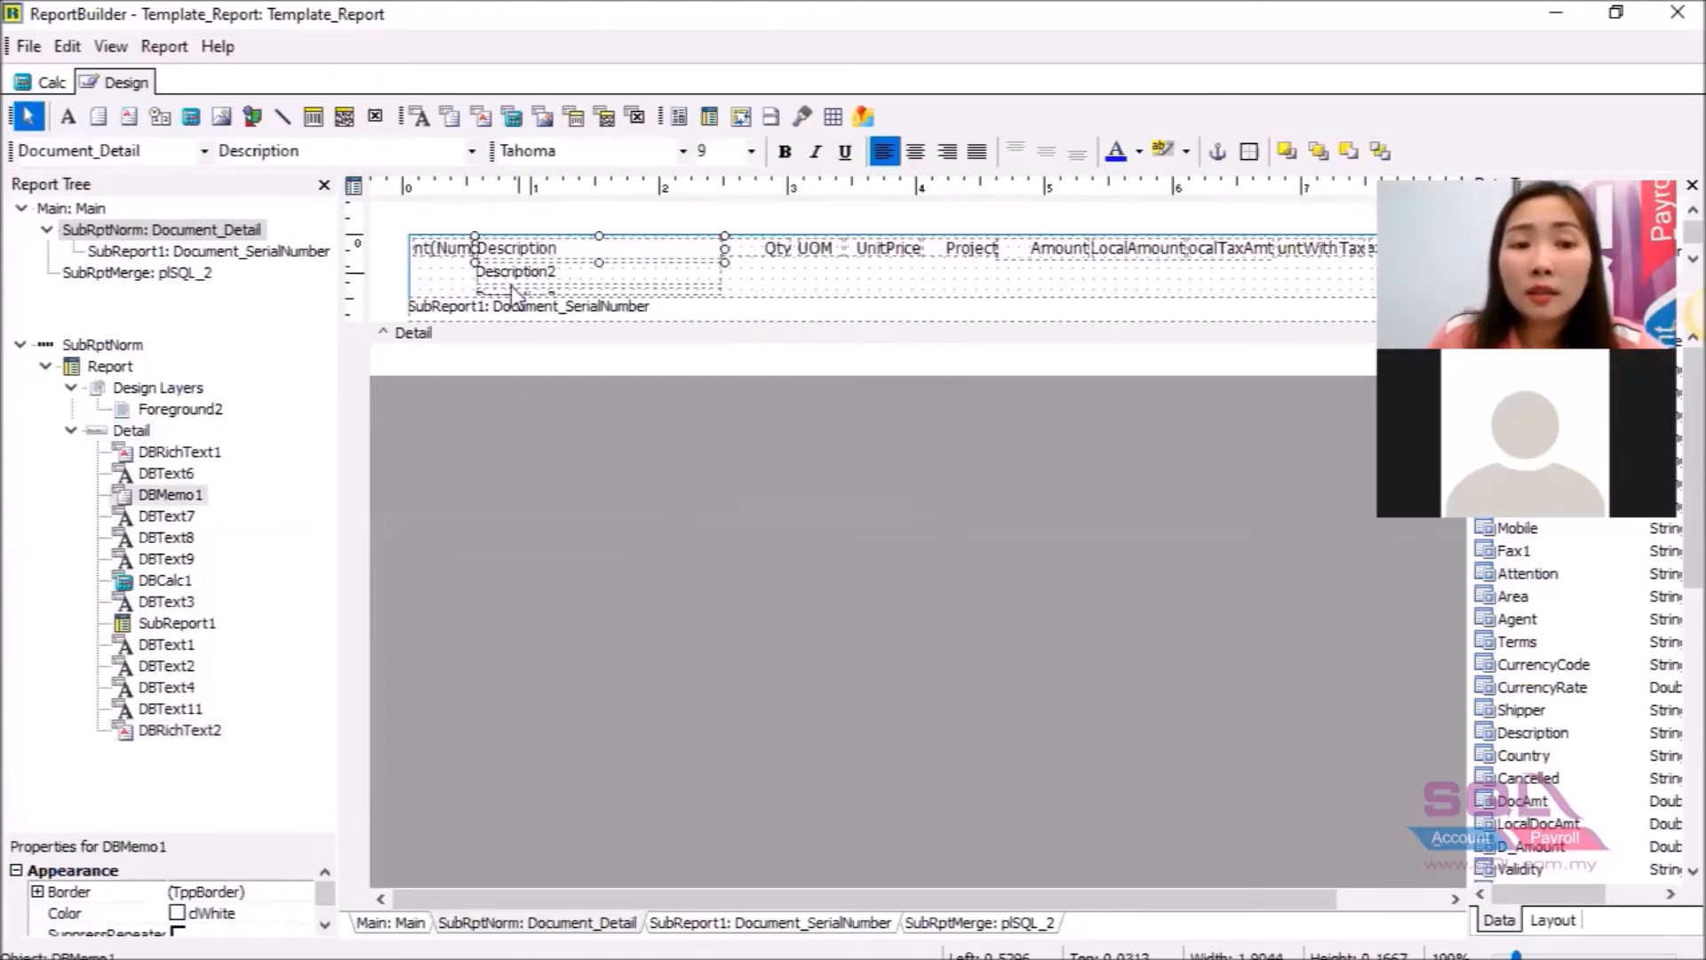
click(519, 280)
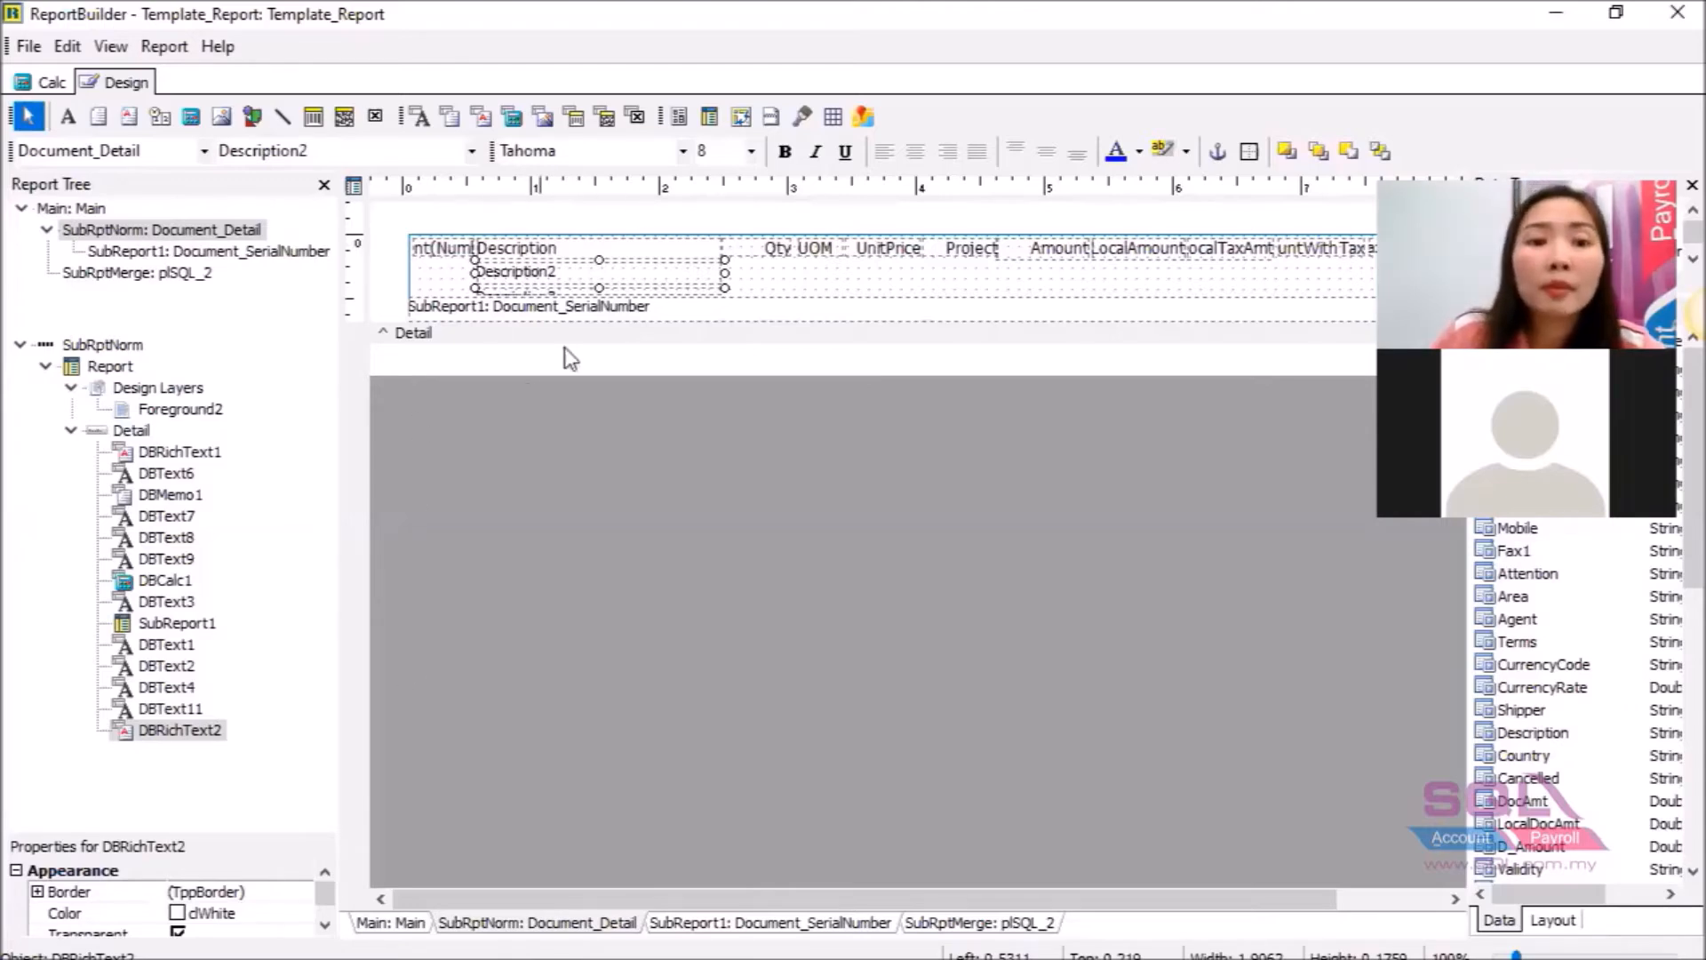
click(704, 285)
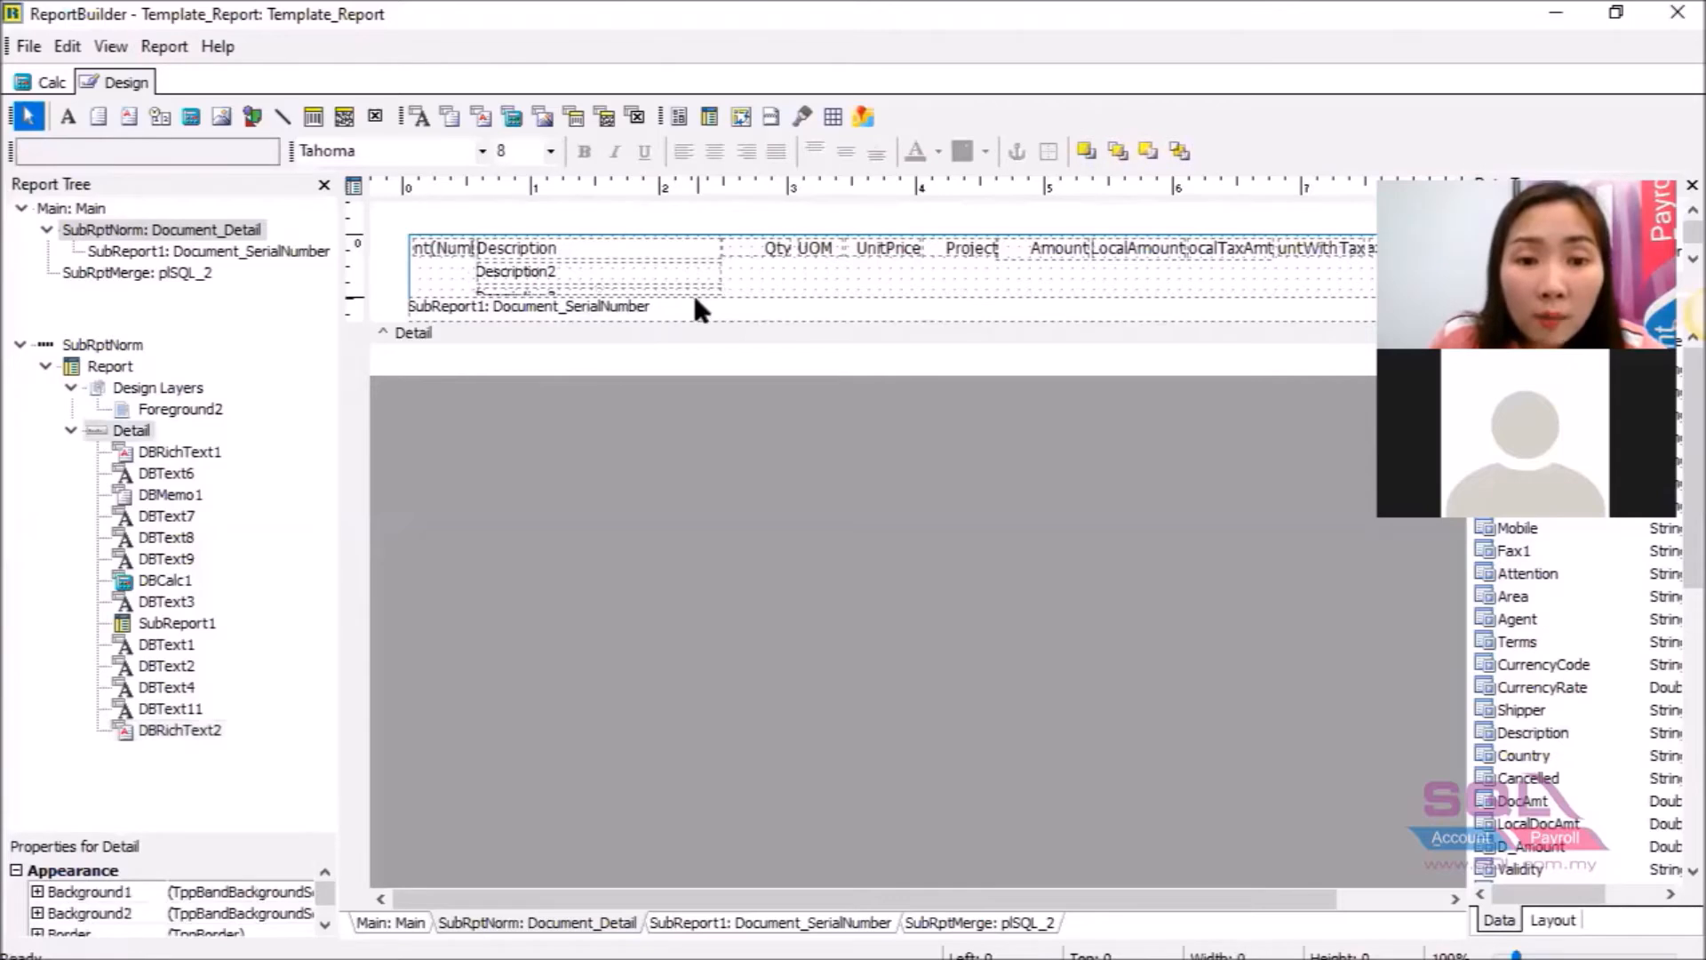
click(701, 294)
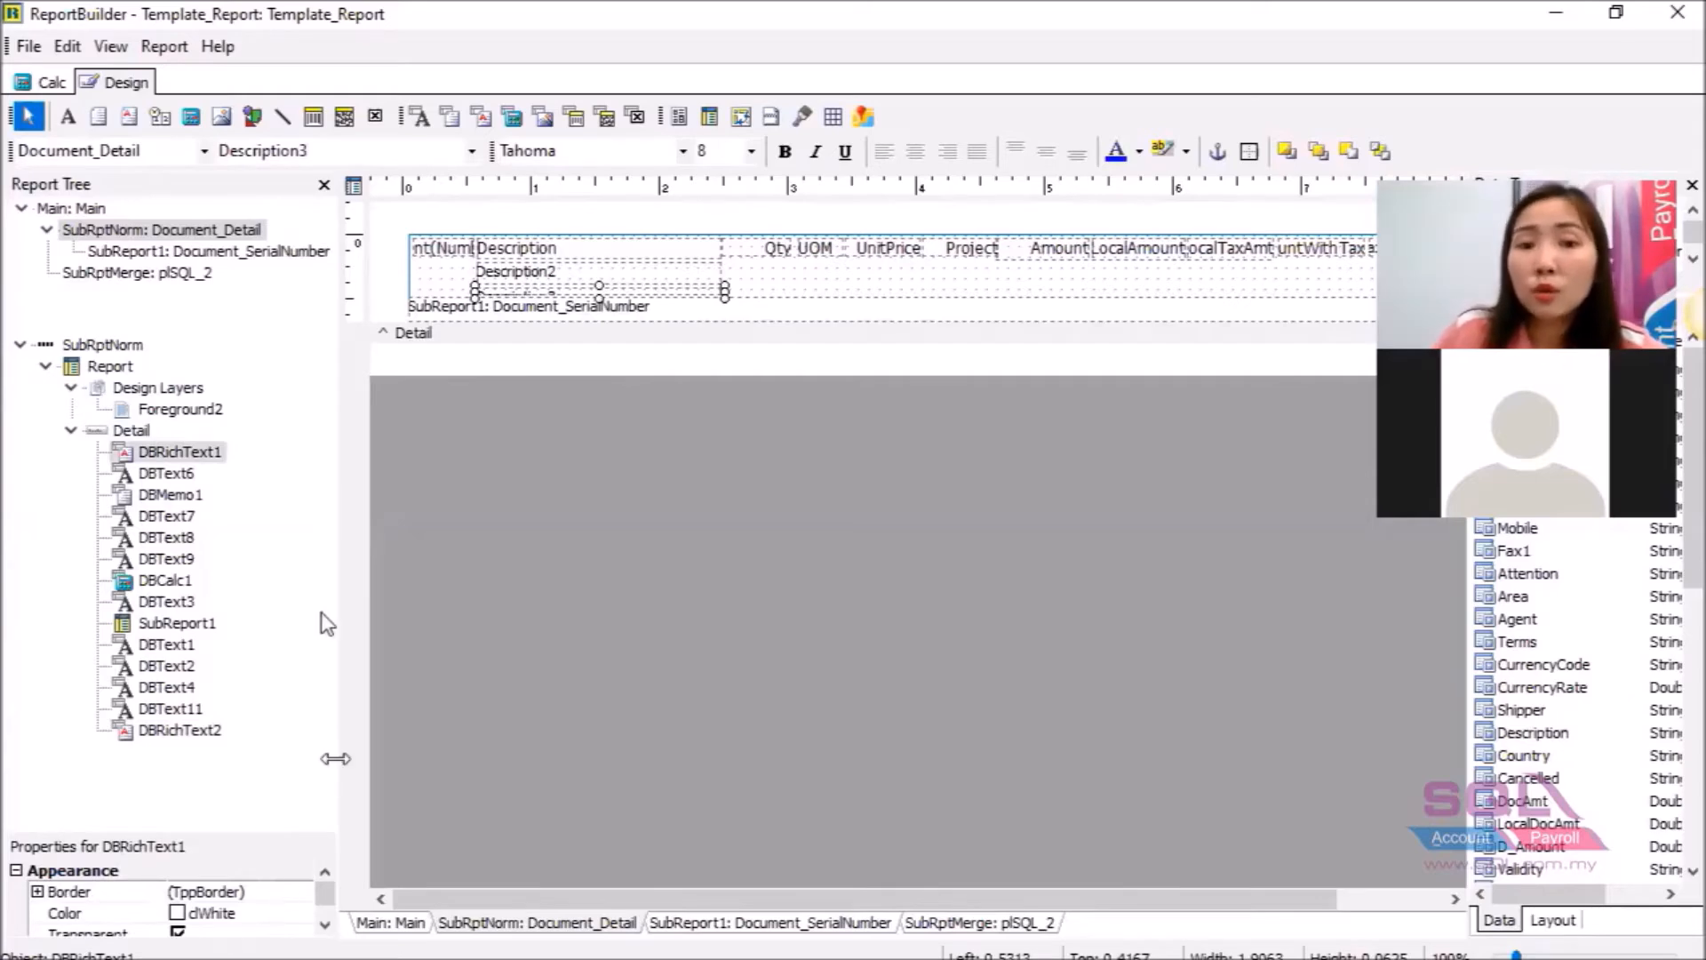
click(605, 287)
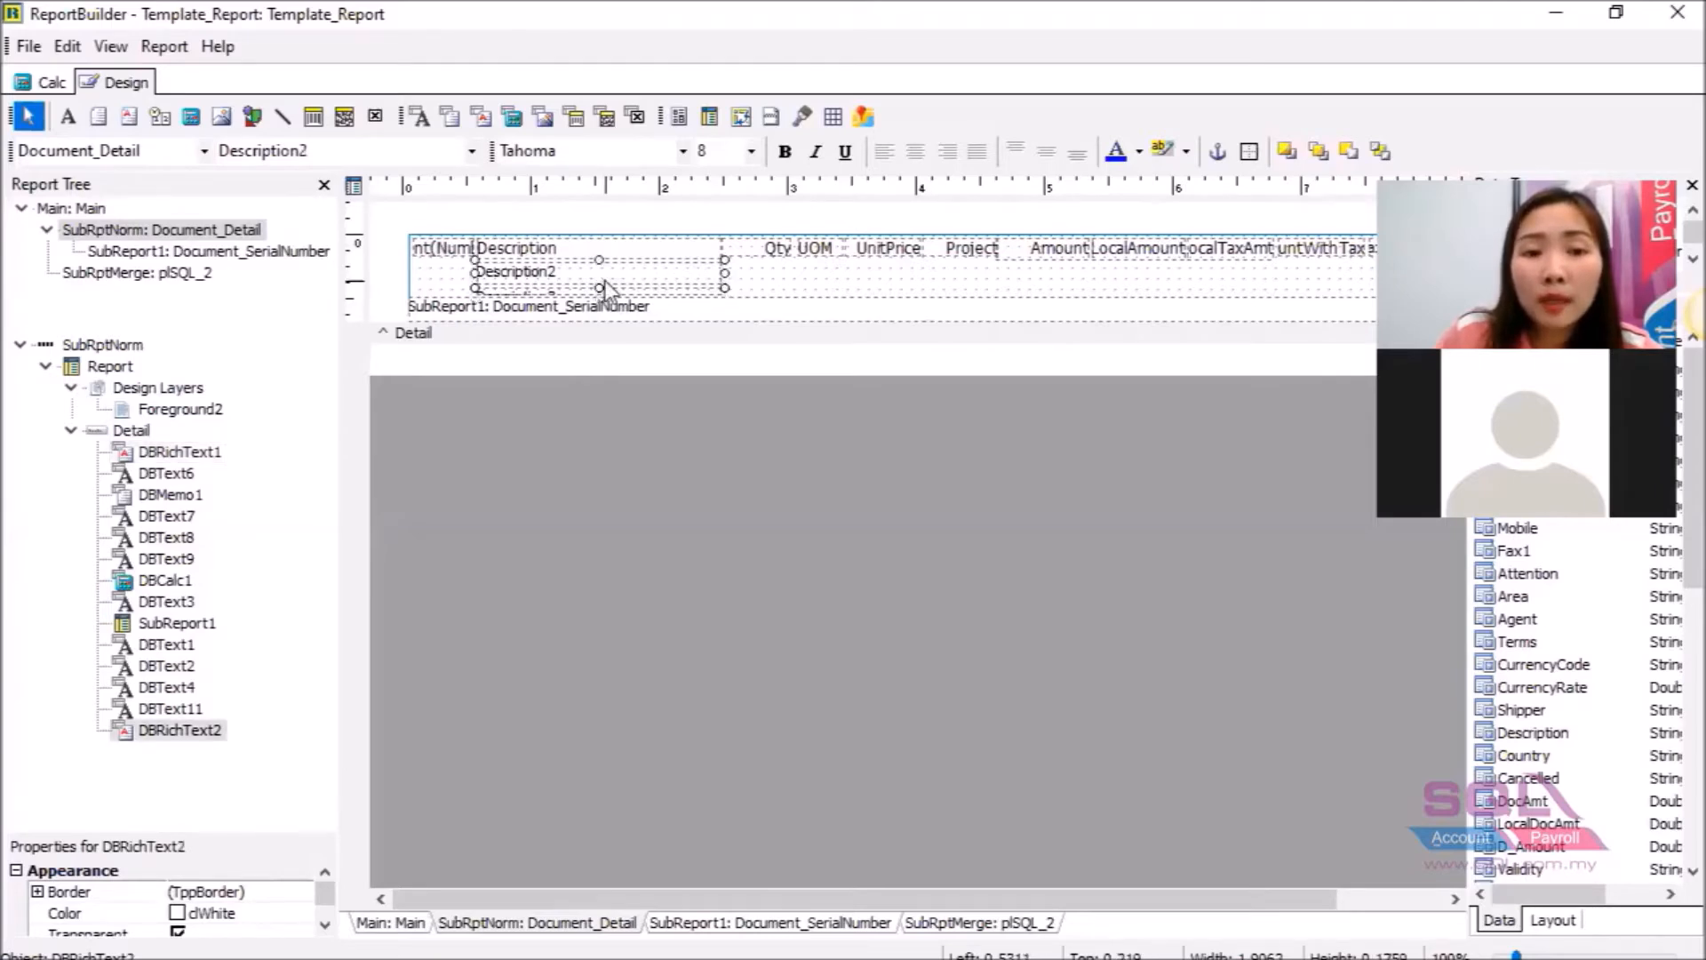
right_click(606, 287)
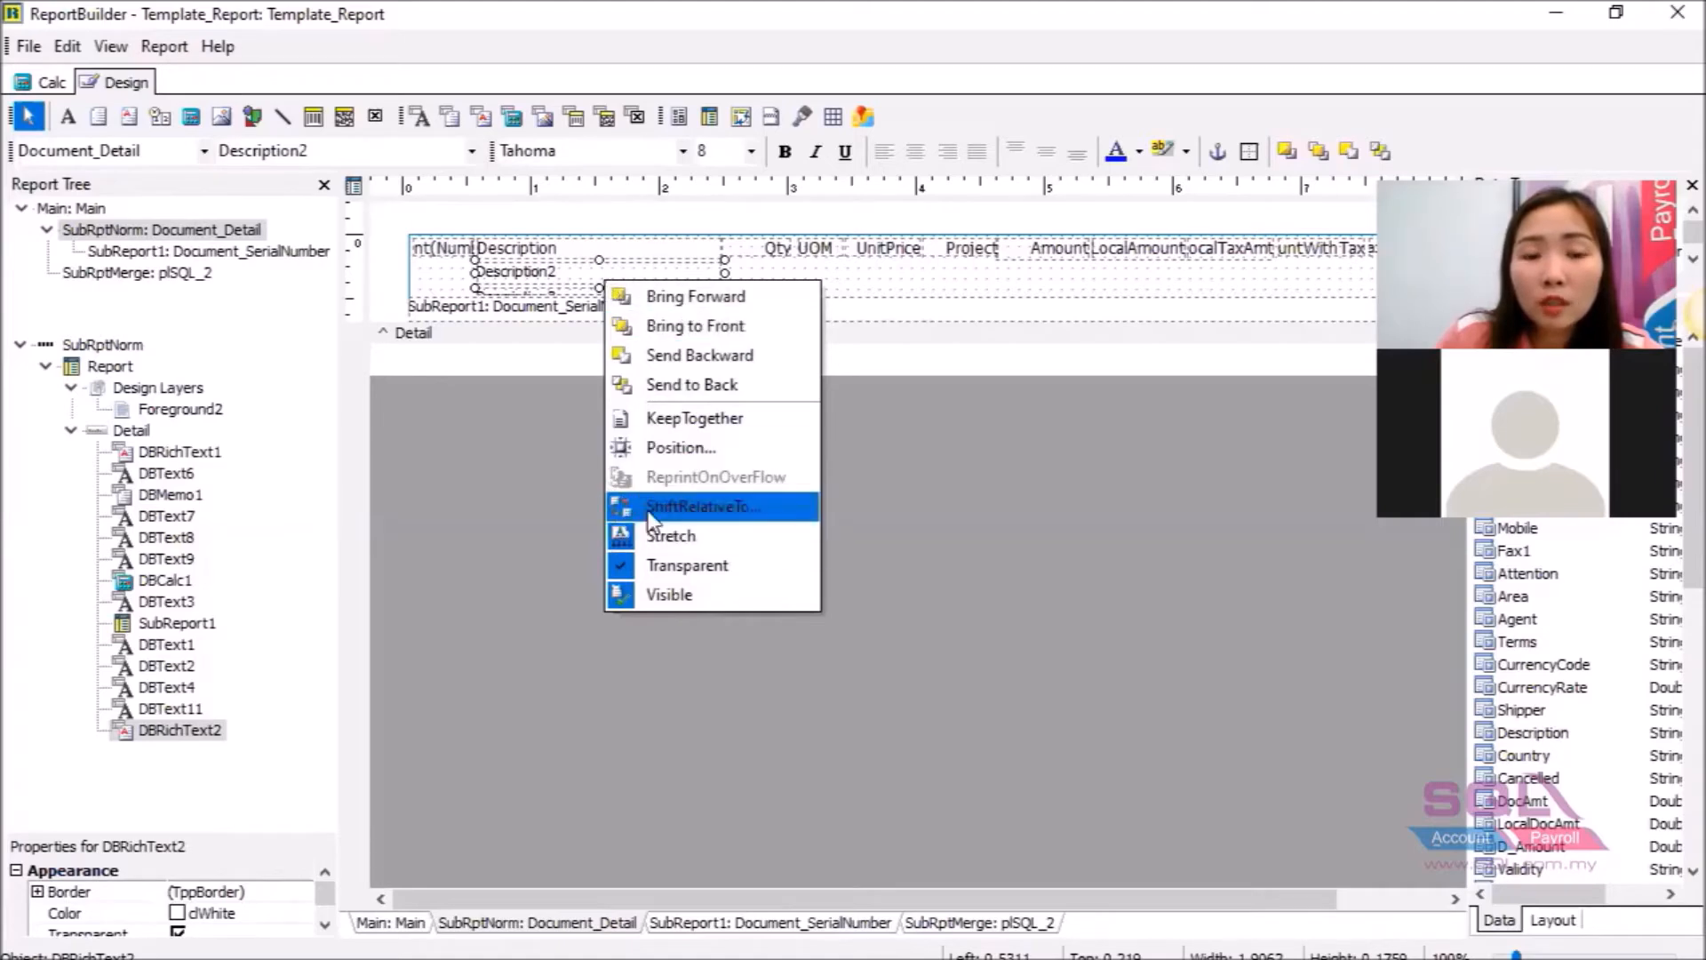
click(648, 507)
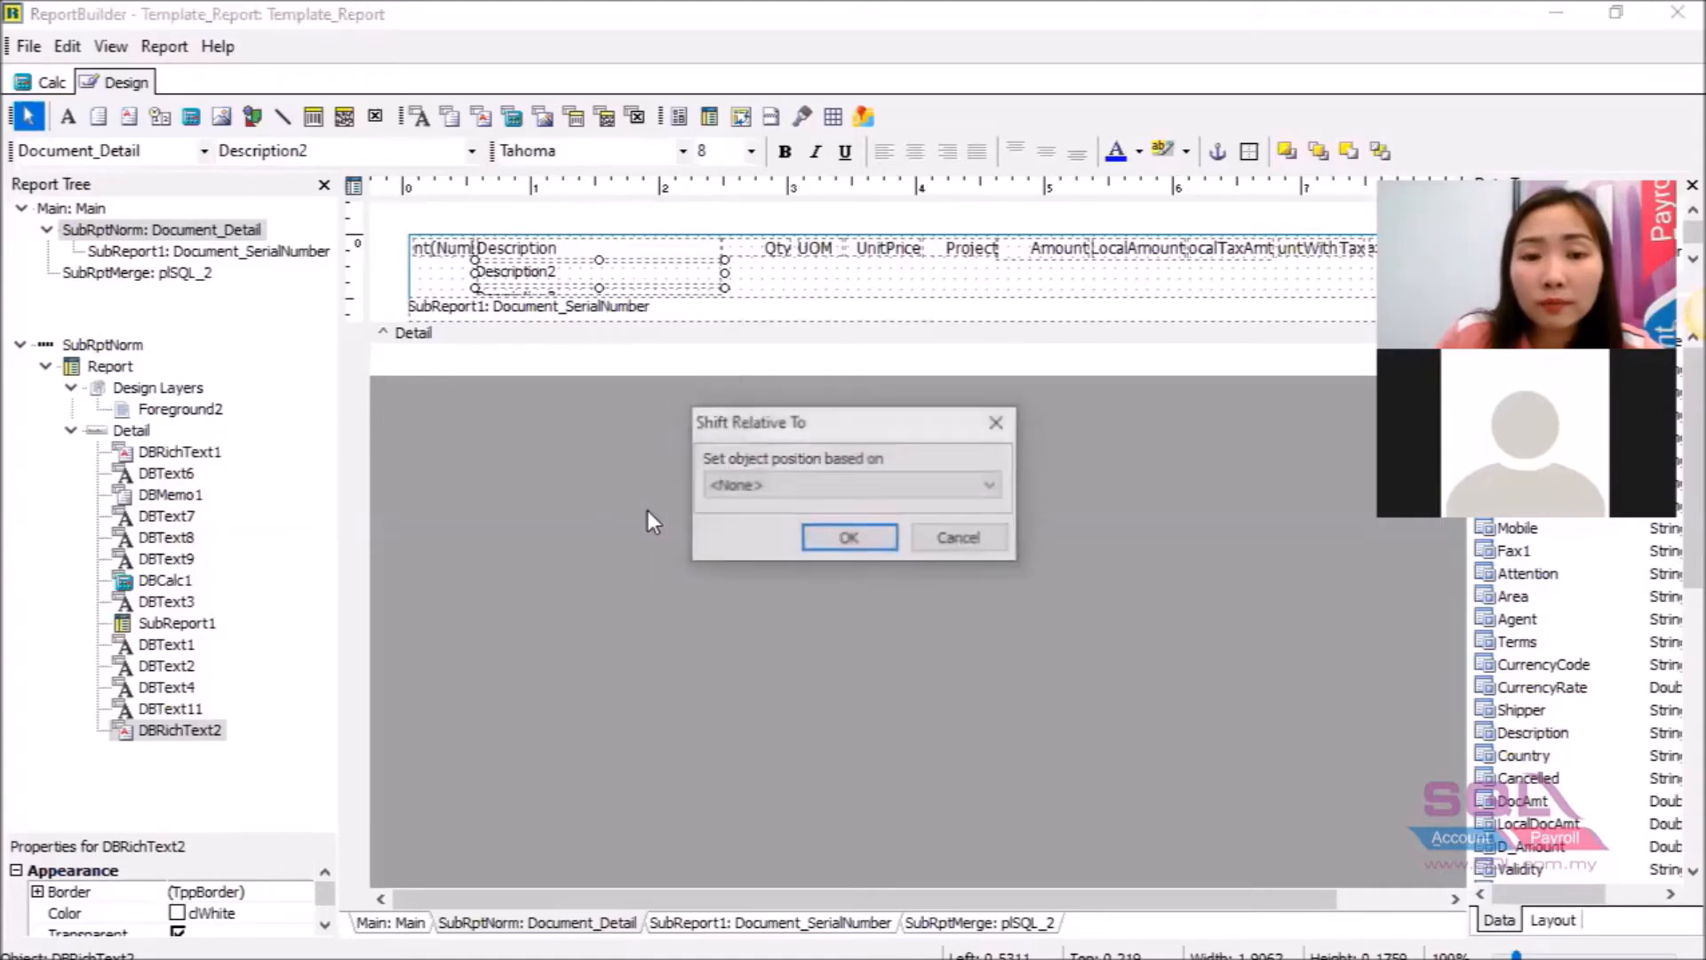
click(810, 487)
click(810, 487)
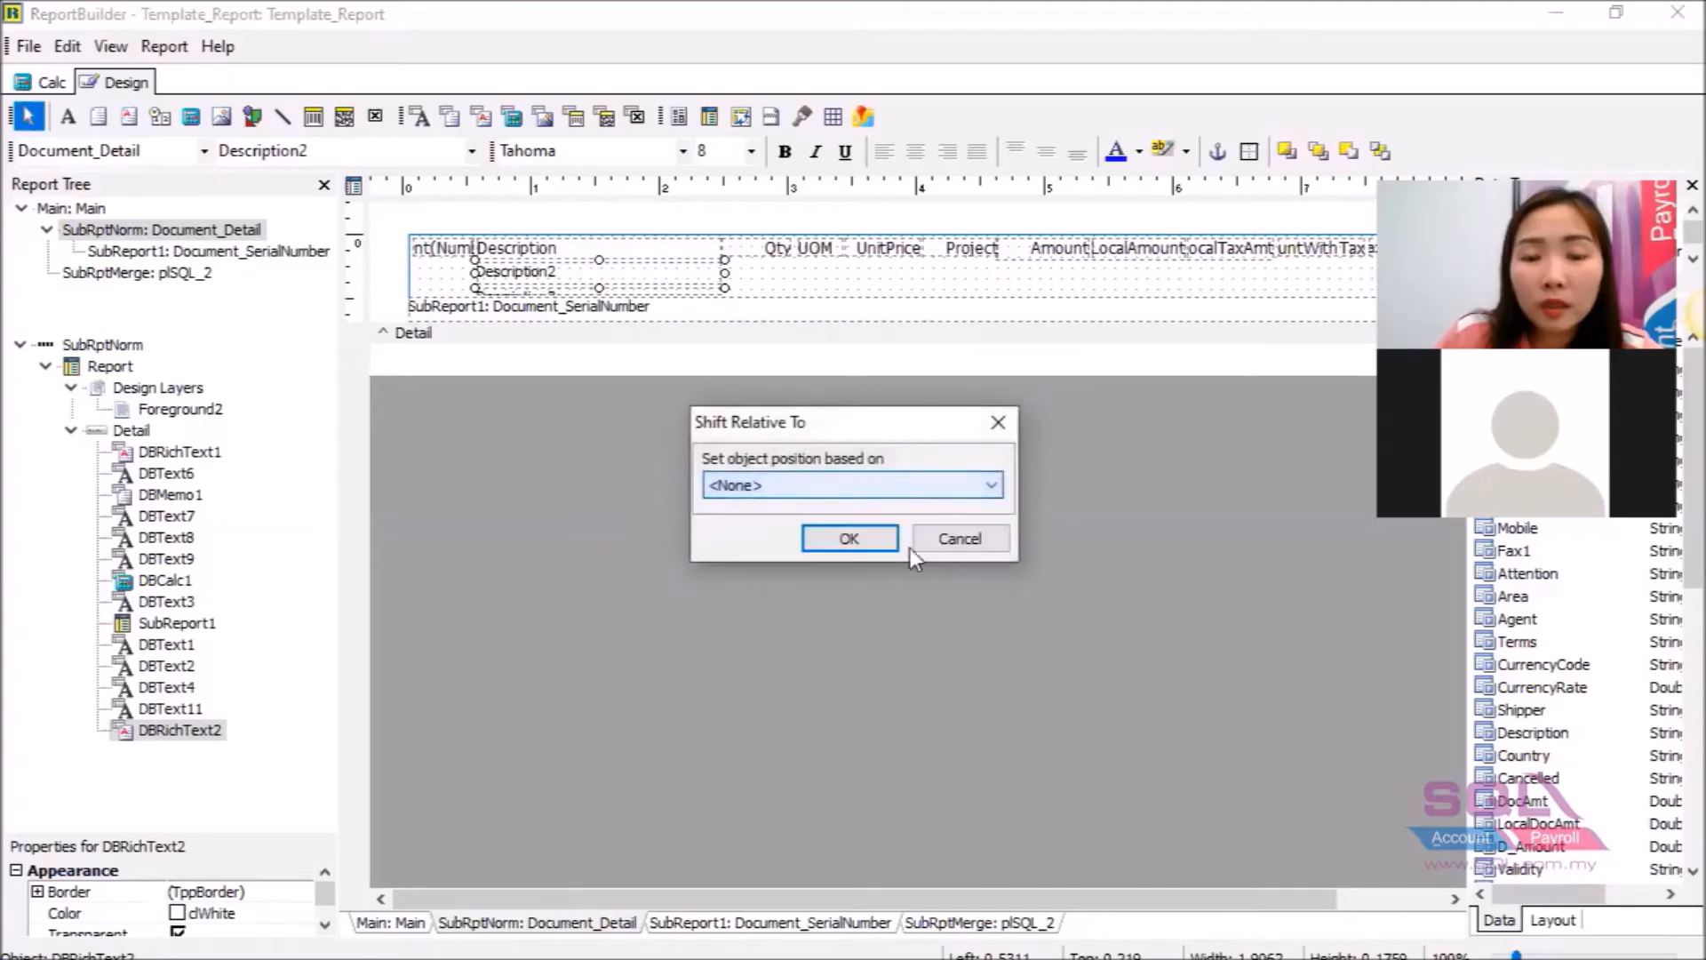
click(951, 546)
Set Description2 (DBRichText2) to shift relative to DBMemo1, the Description field.
click(577, 247)
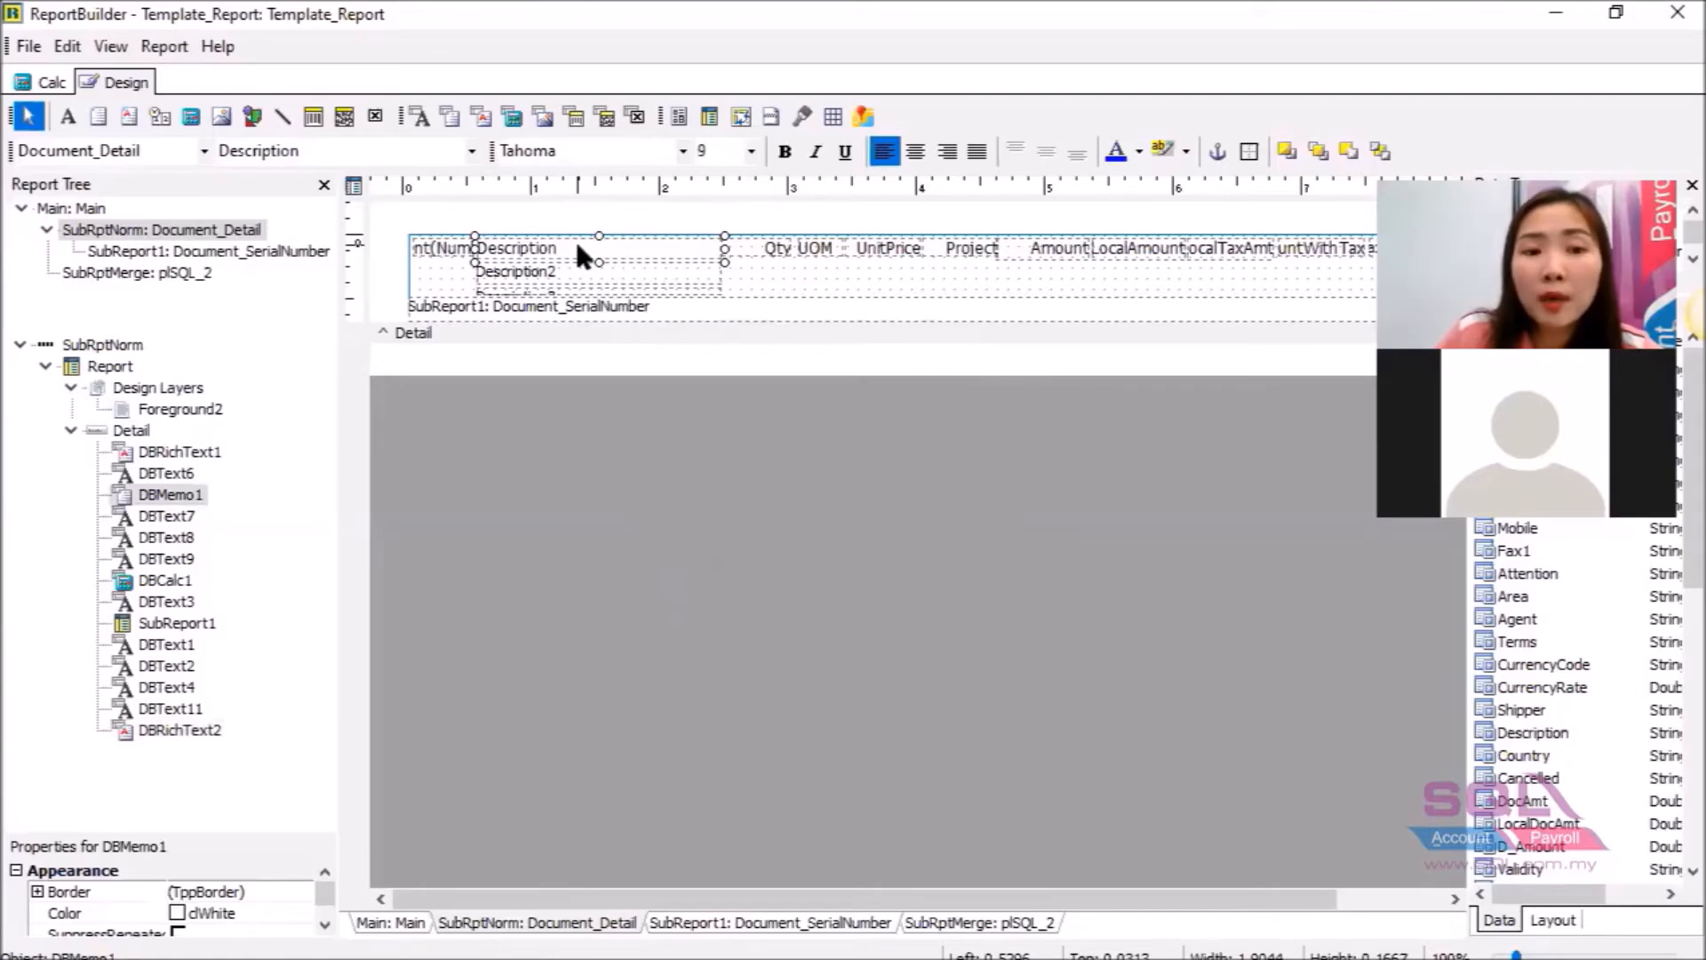
click(565, 276)
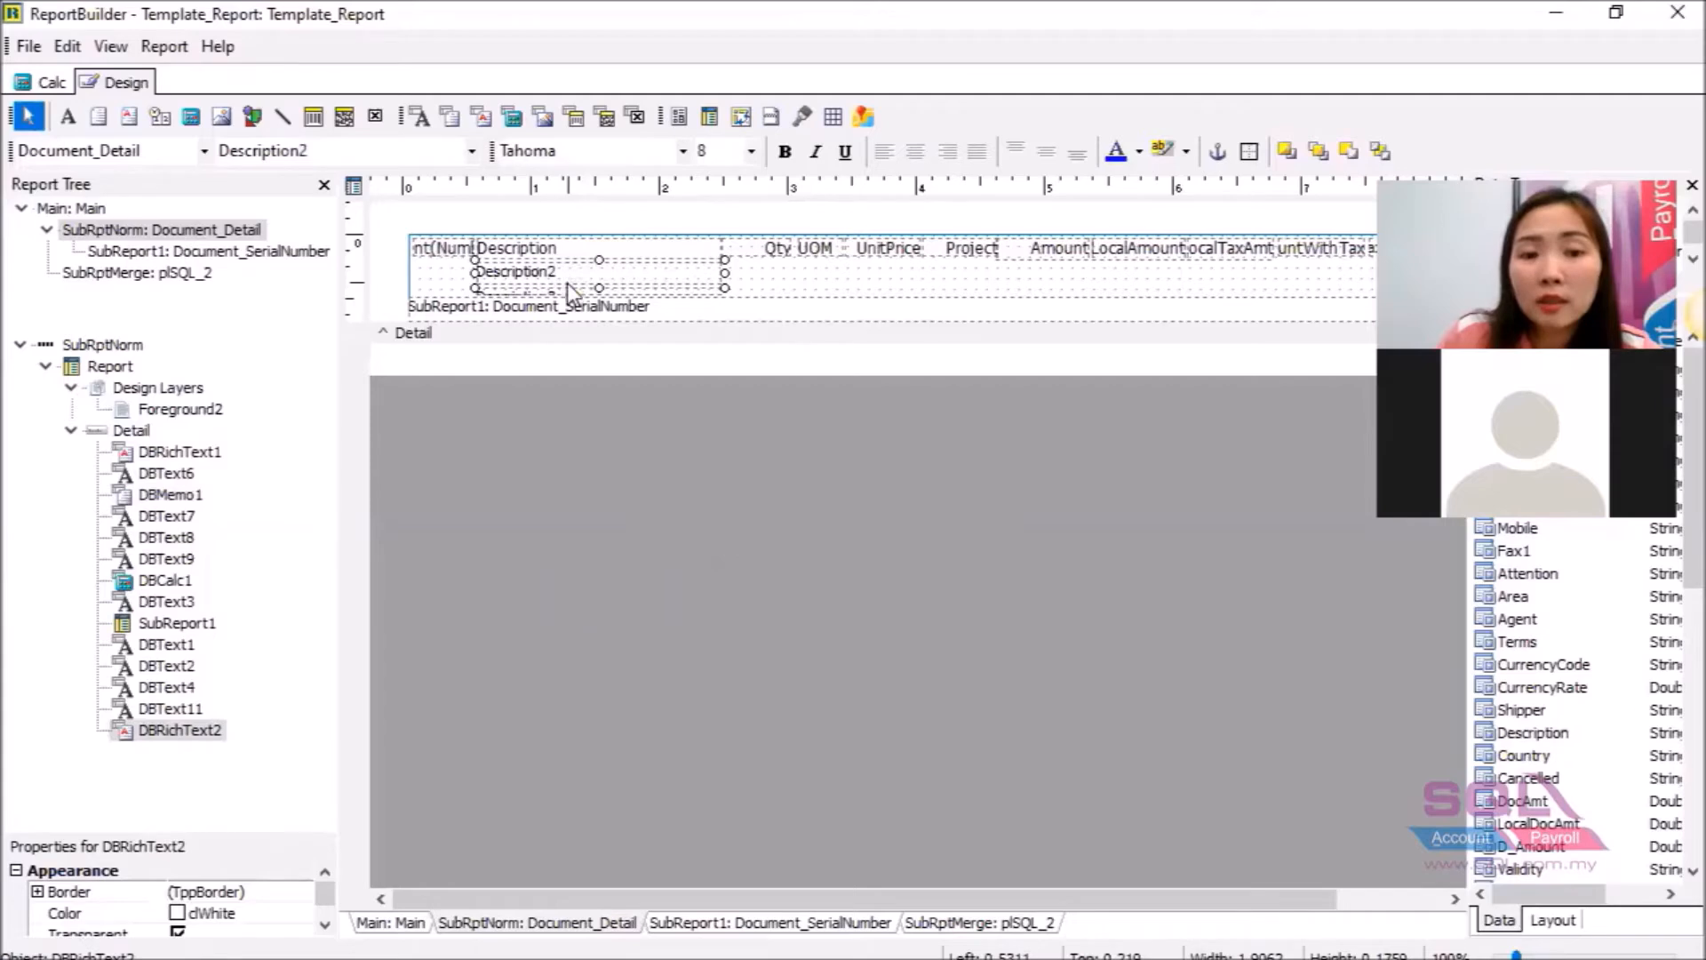
right_click(569, 289)
click(630, 509)
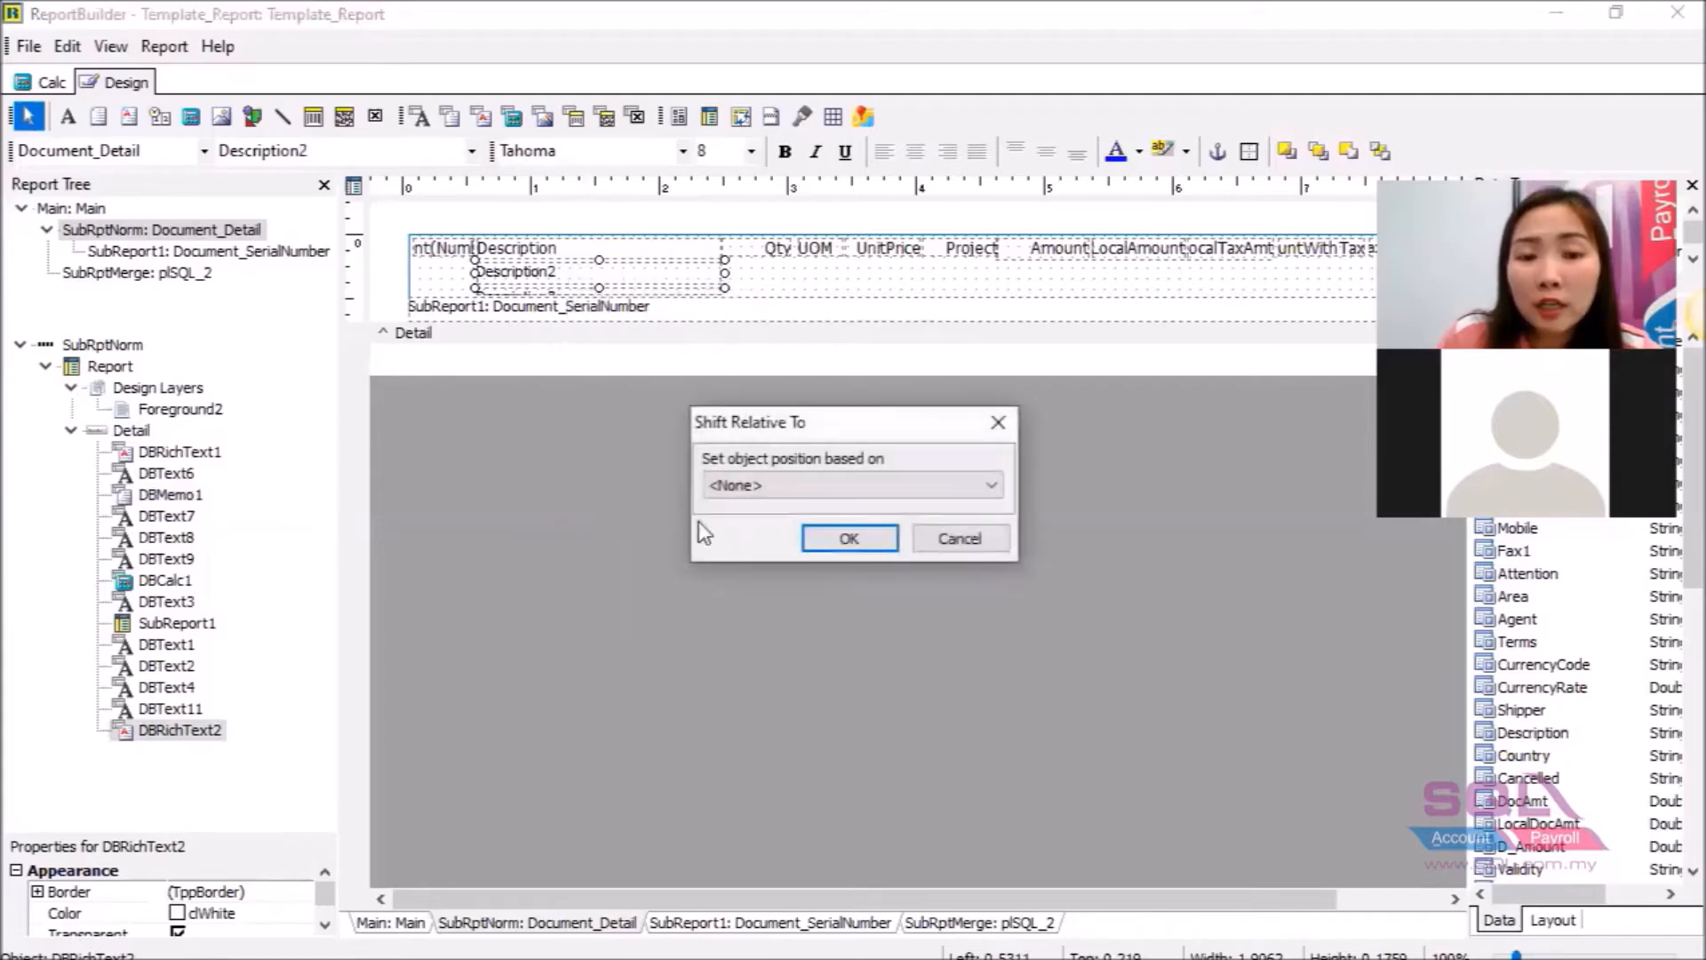
click(757, 487)
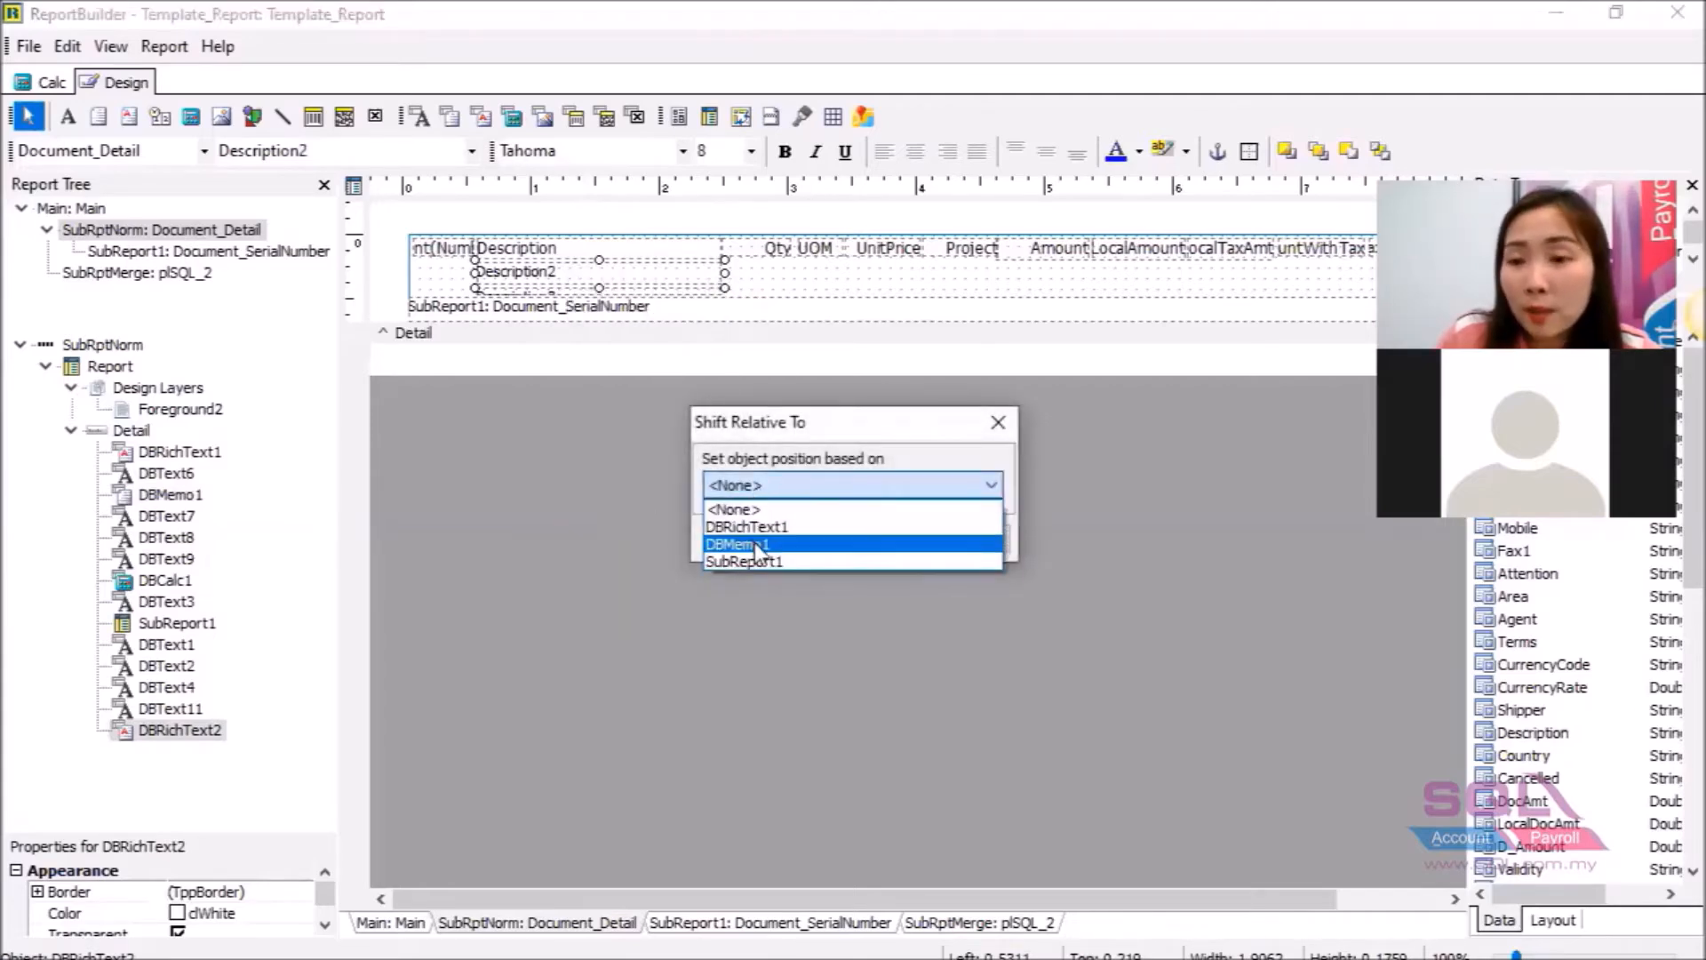
click(757, 546)
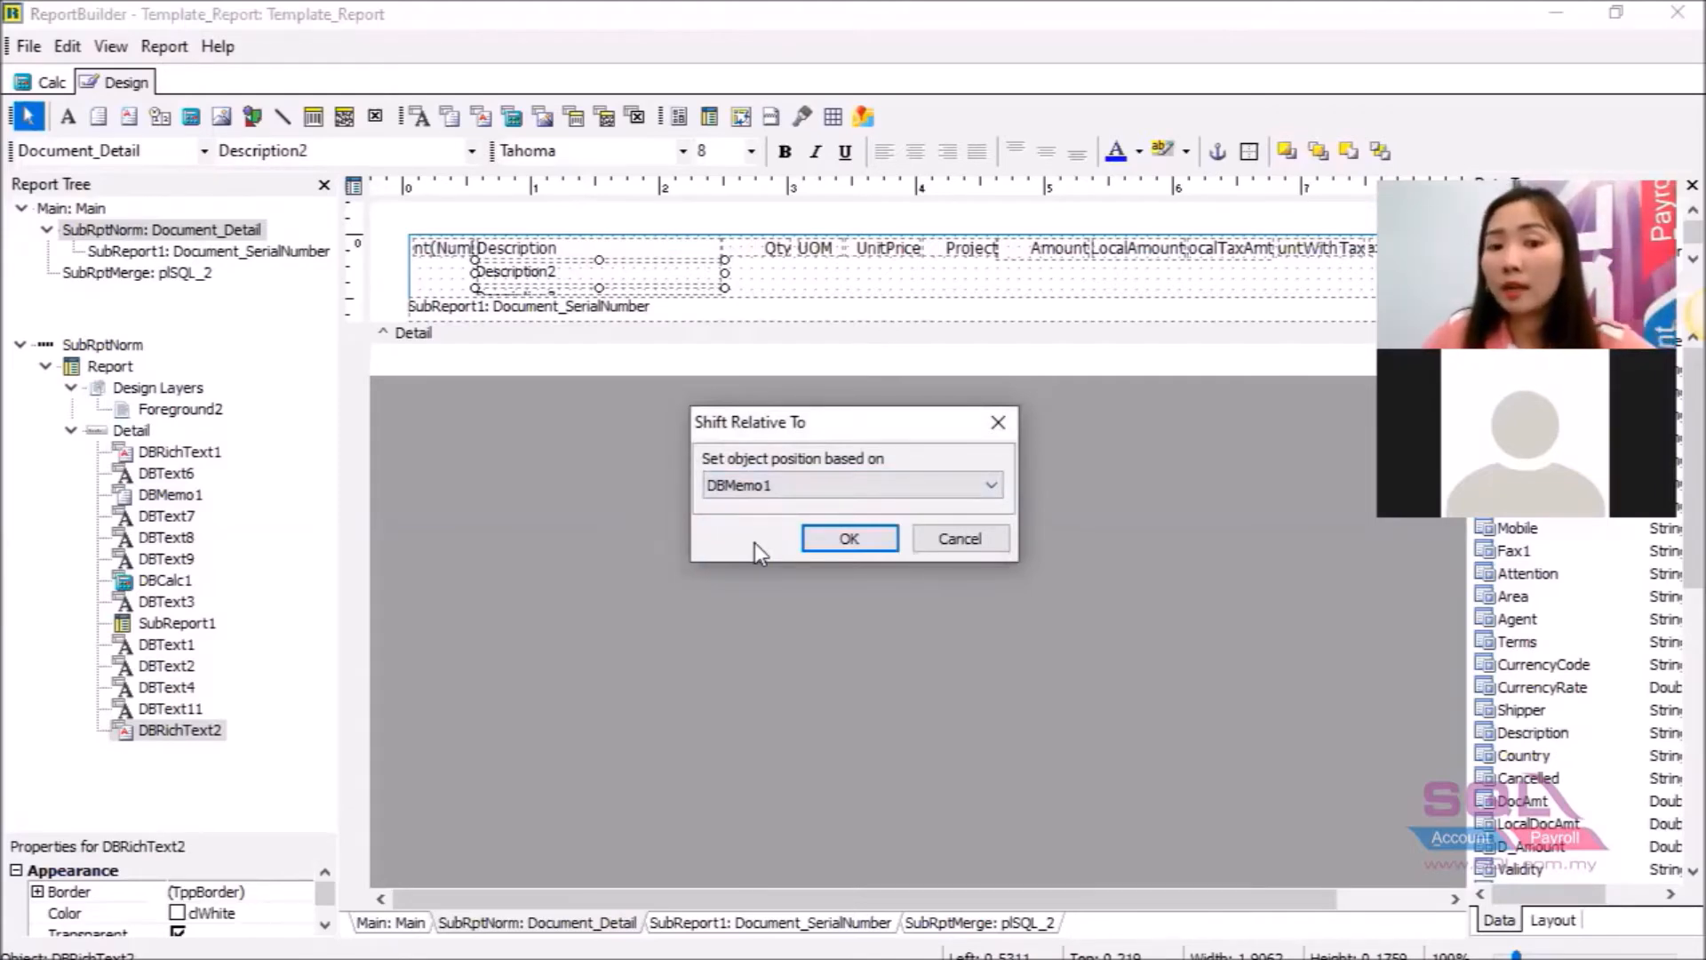
click(859, 536)
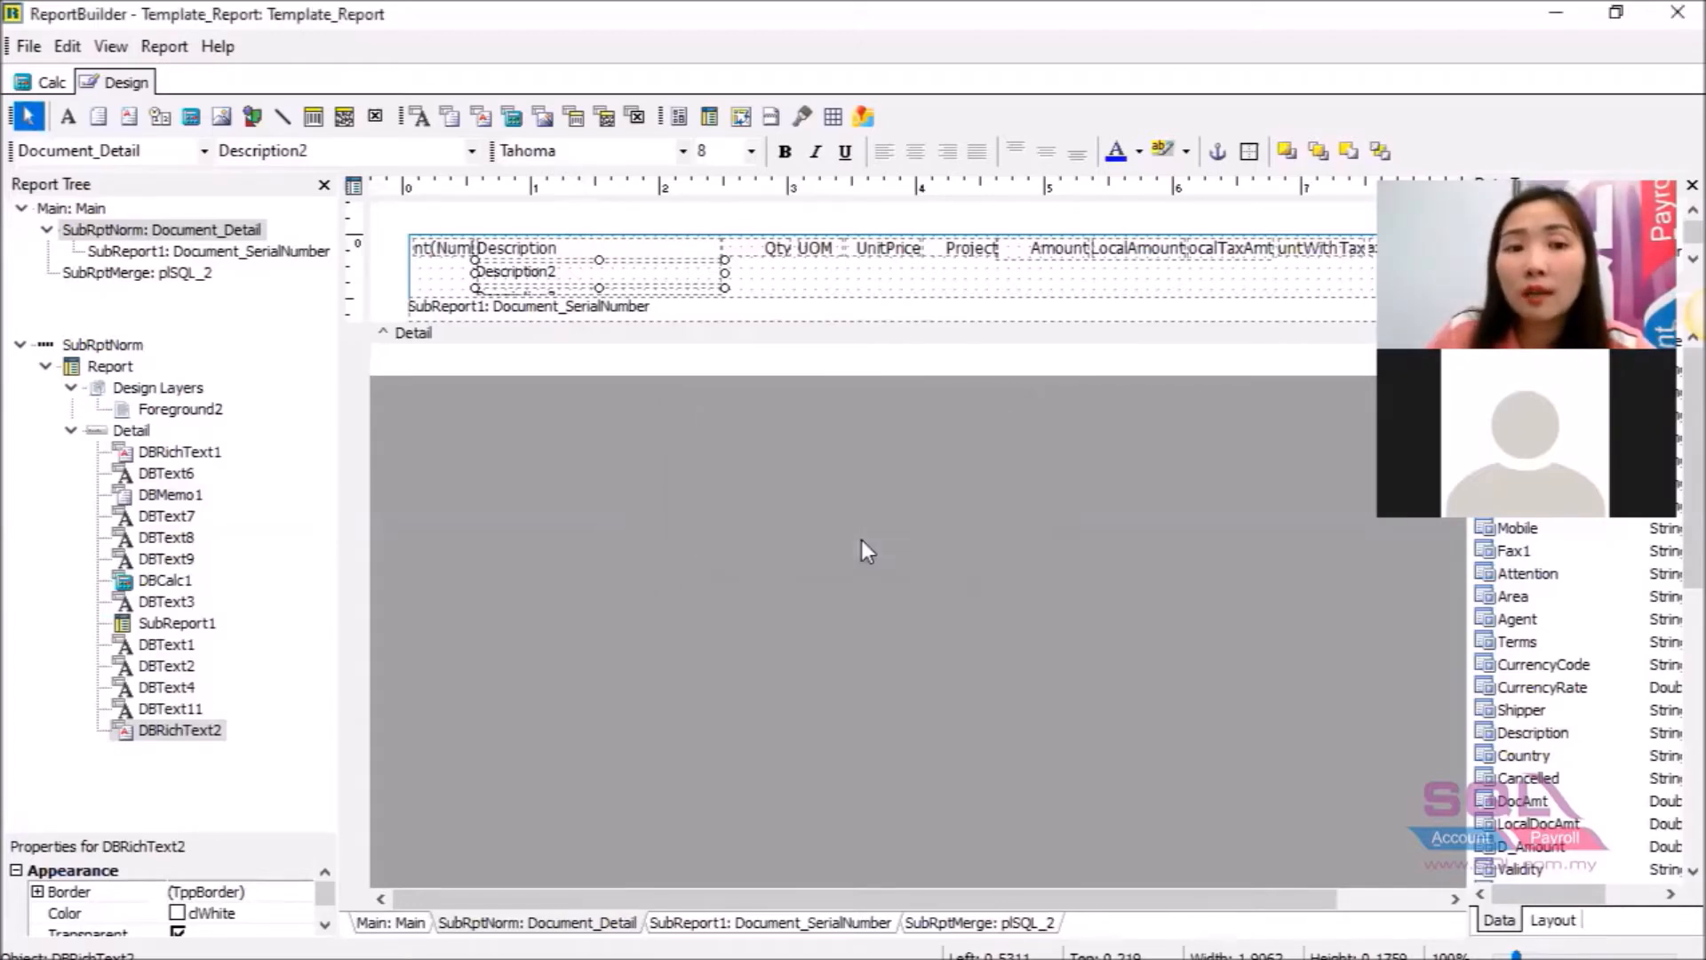
Change Description3 (DBRichText1) to shift relative to DBRichText2 instead of DBMemo1.
click(676, 293)
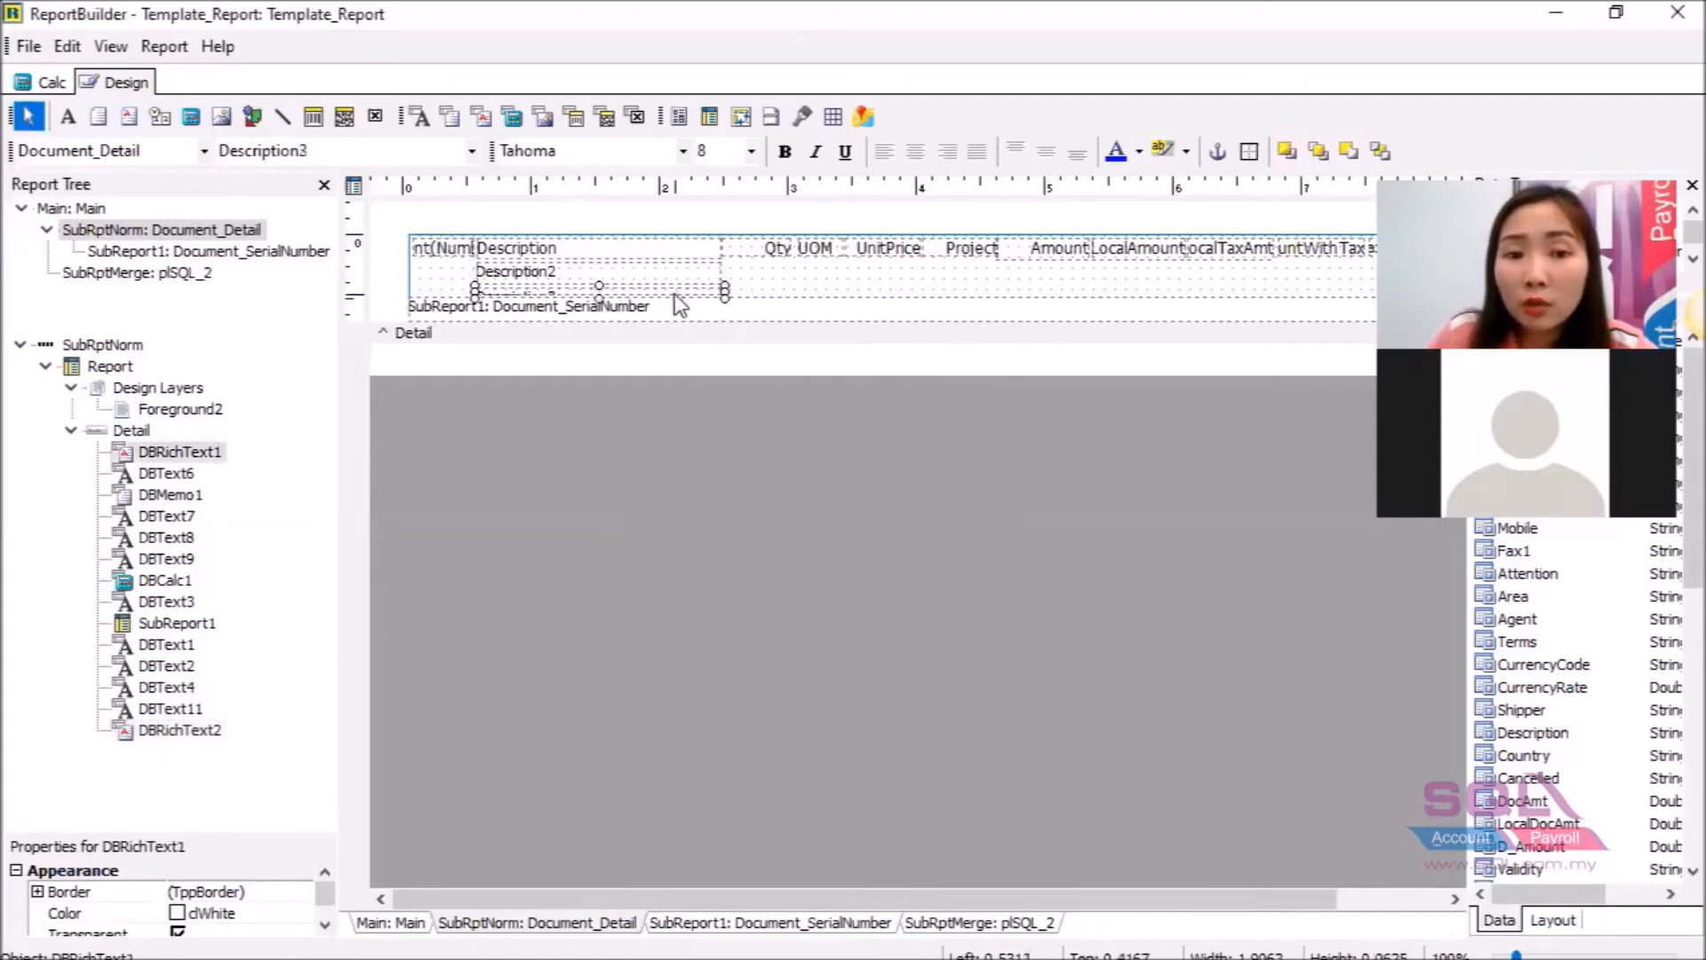
right_click(674, 296)
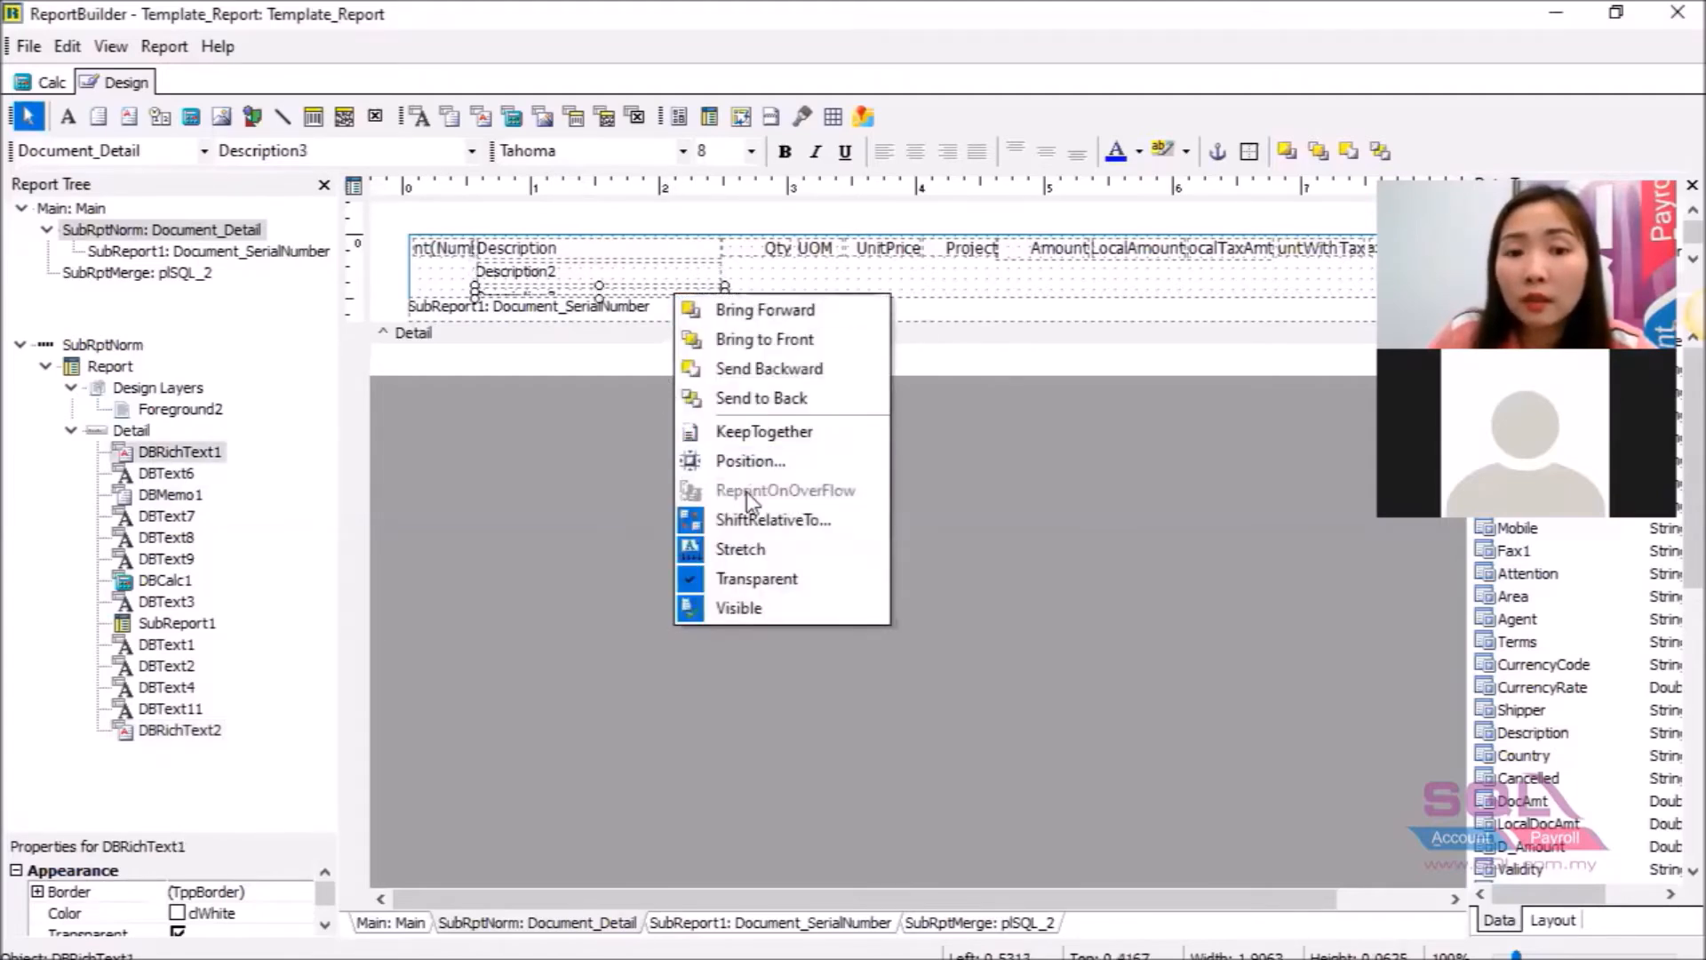
click(767, 520)
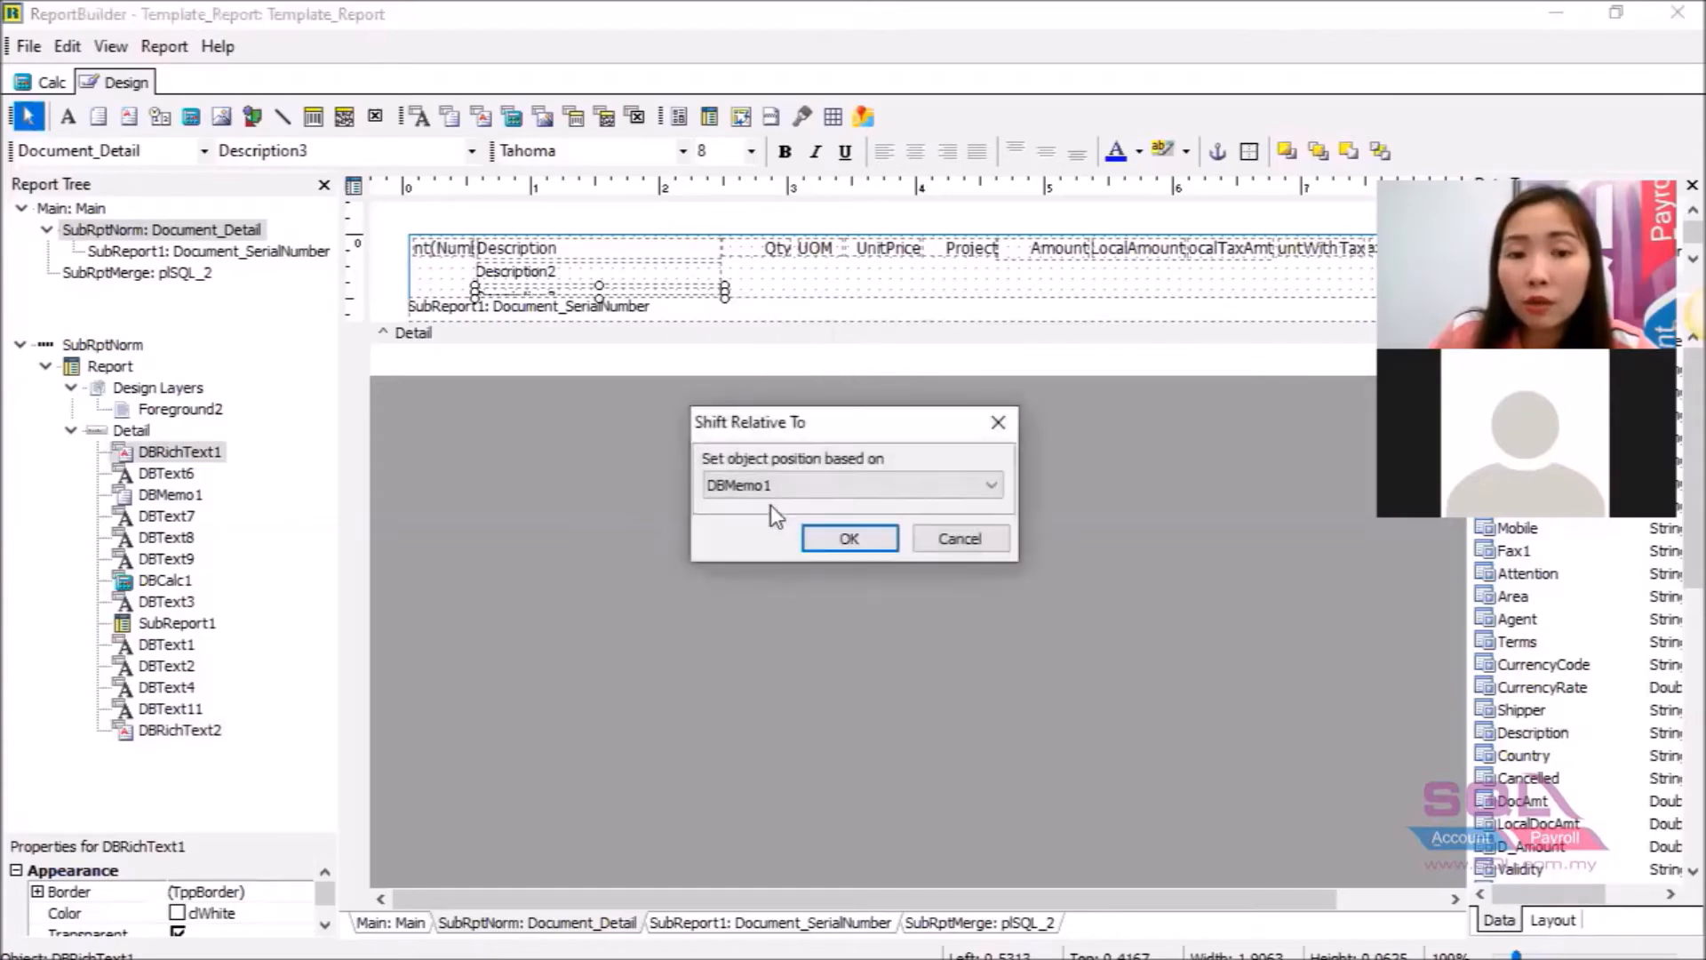
click(781, 492)
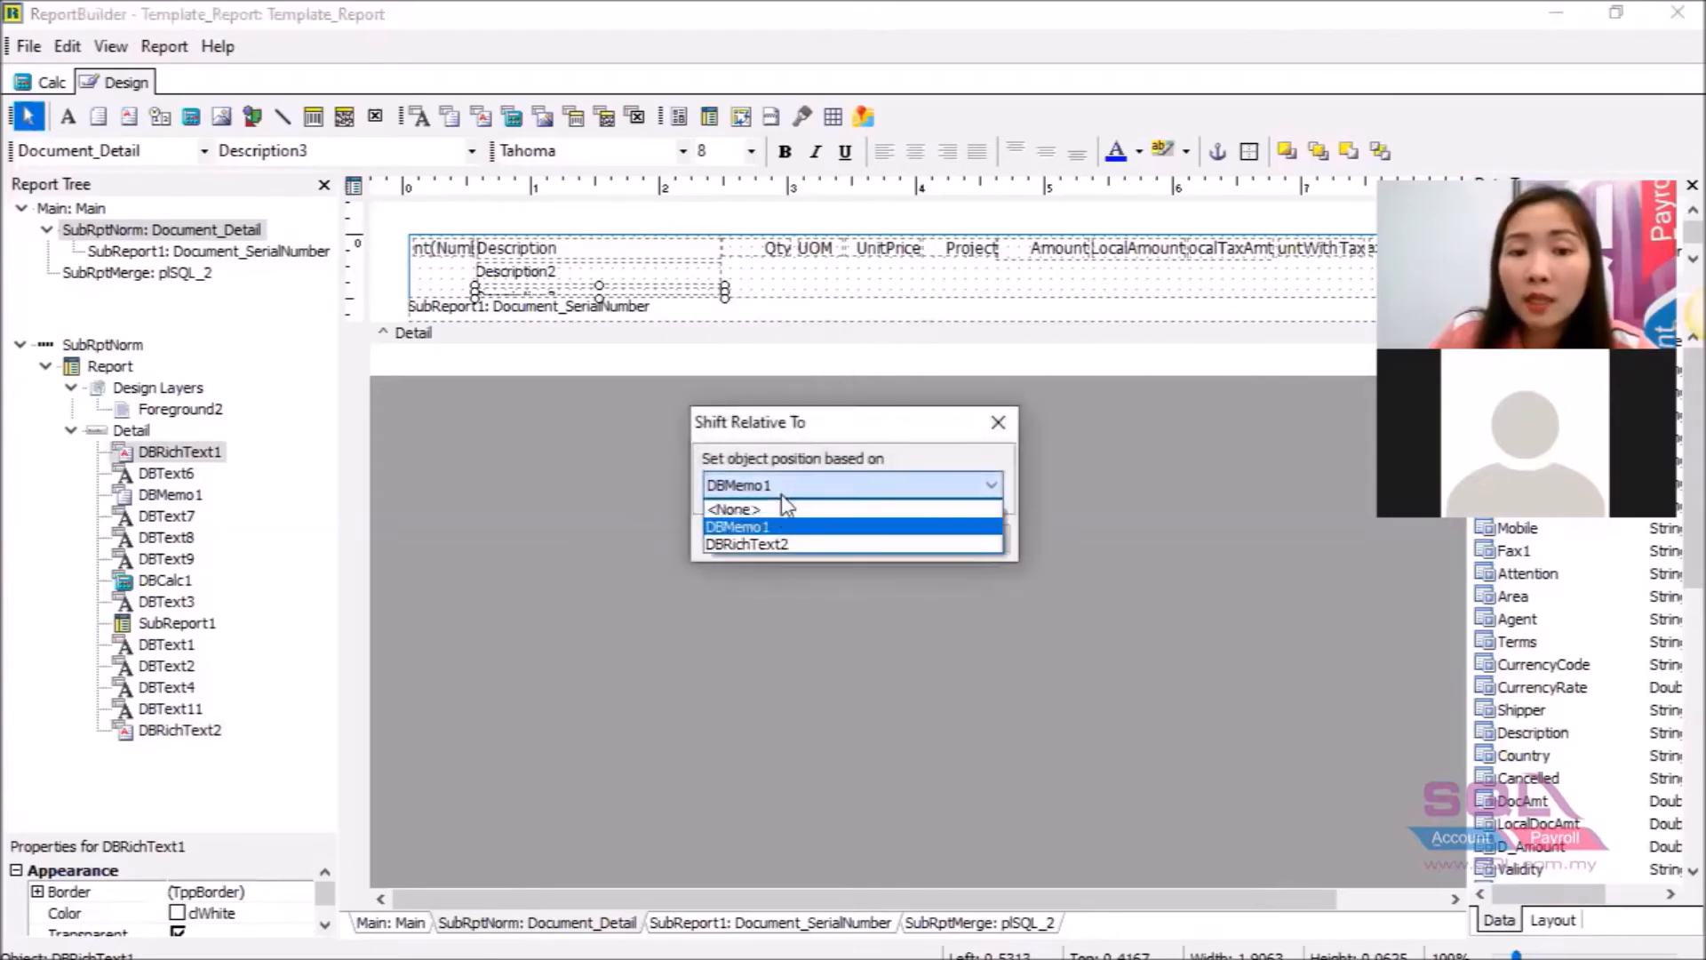
click(775, 544)
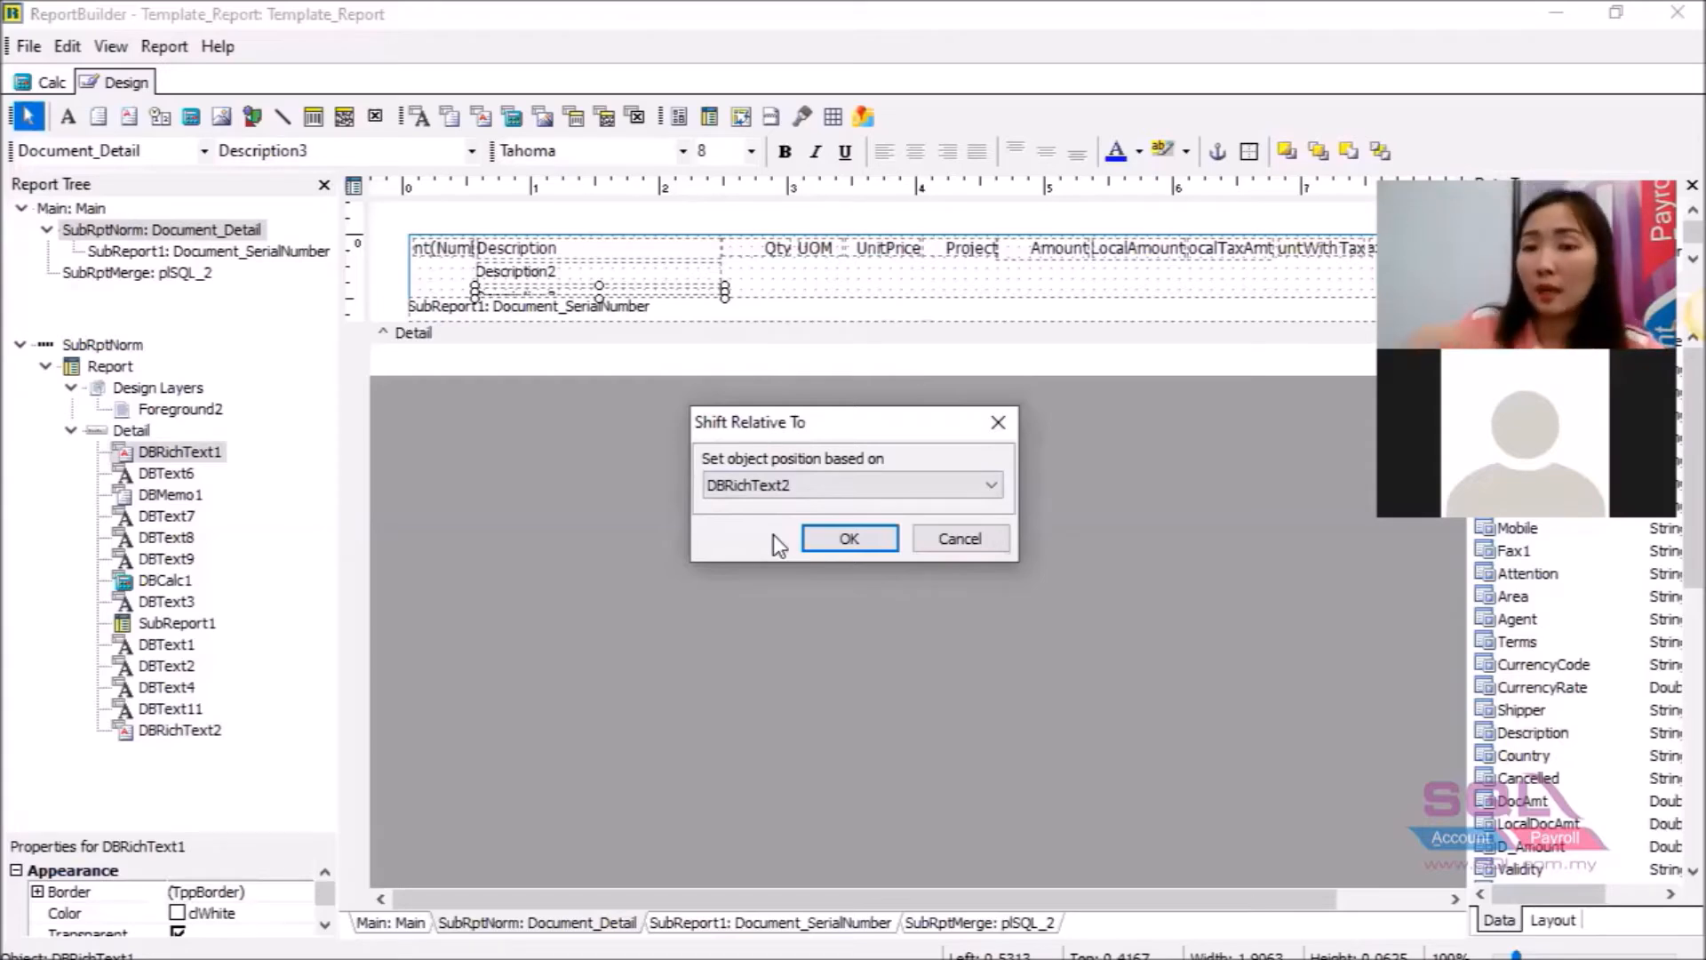
click(861, 545)
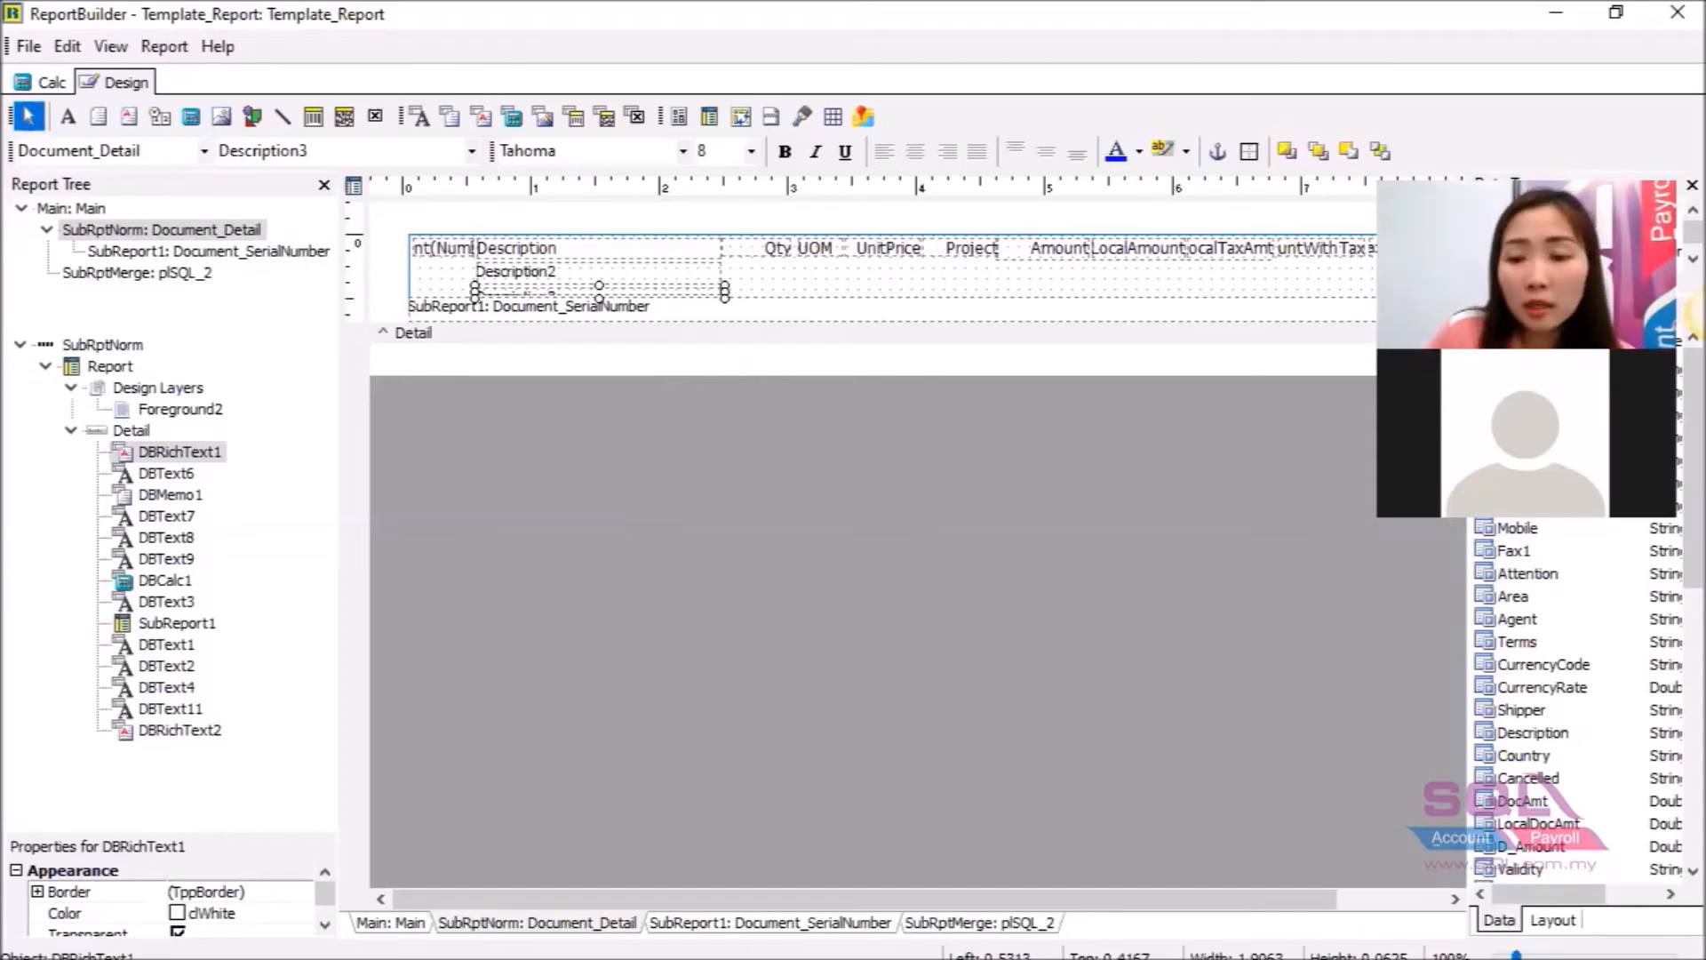
Switch to REPORT_DONE-edited.pdf and scroll down to the totals, notes and Print Position area.
key(alt+Tab)
scroll(967, 636, down, 5)
scroll(964, 638, down, 2)
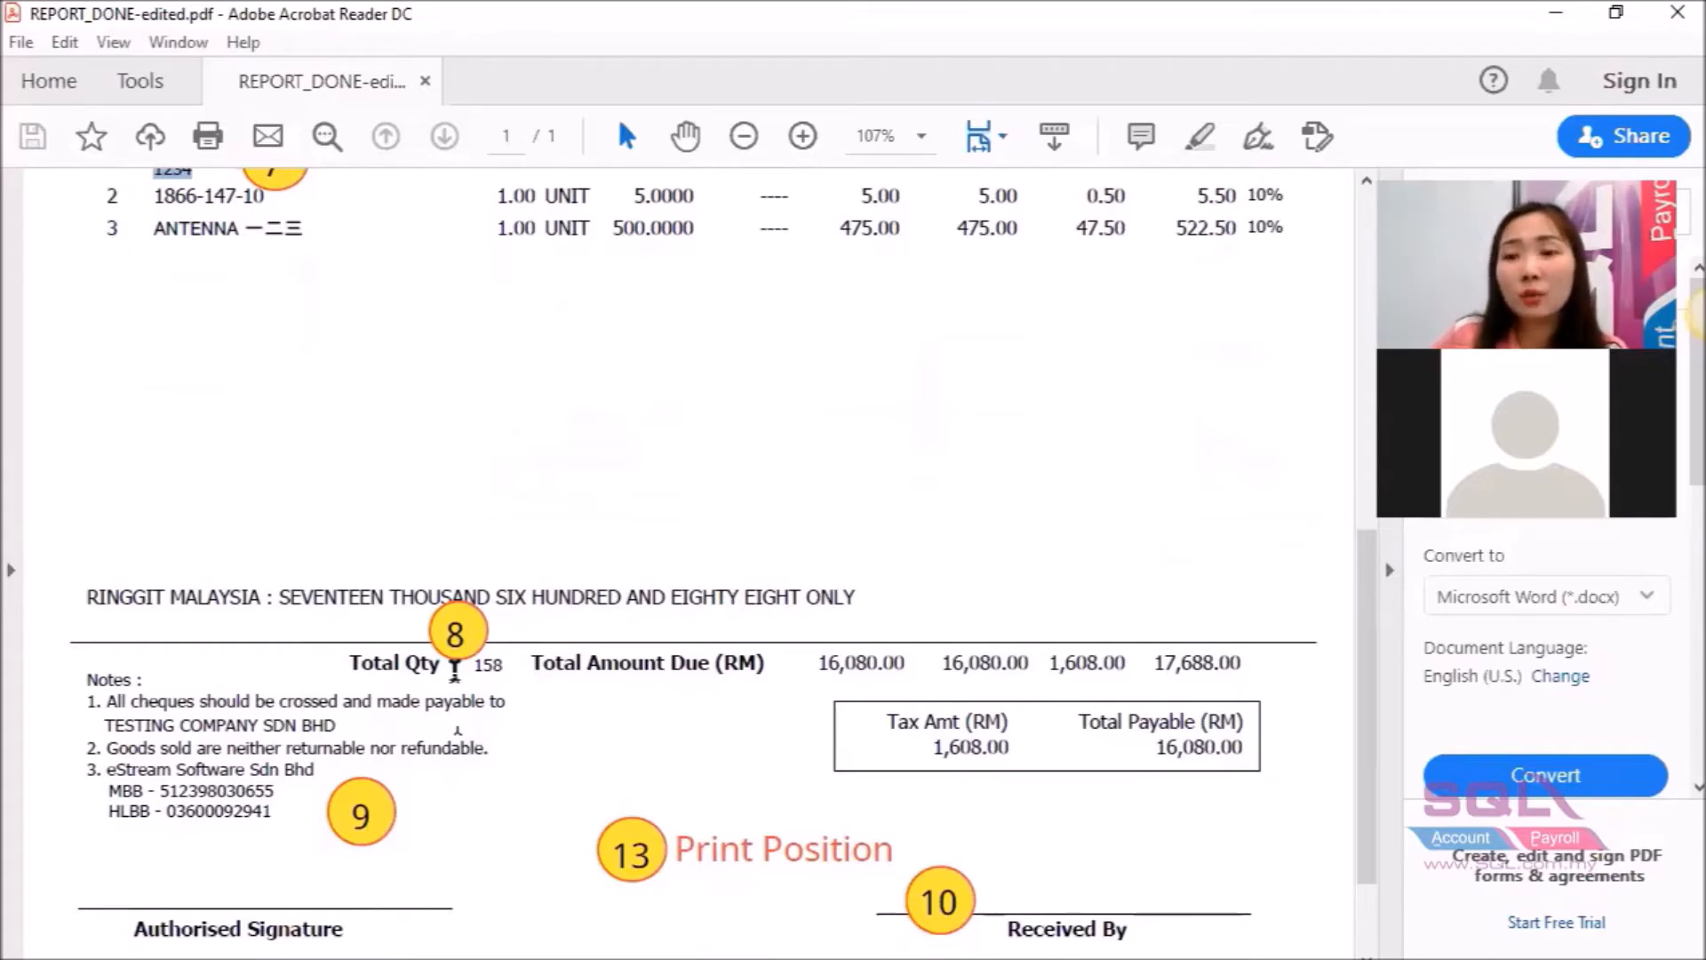
scroll(454, 665, down, 1)
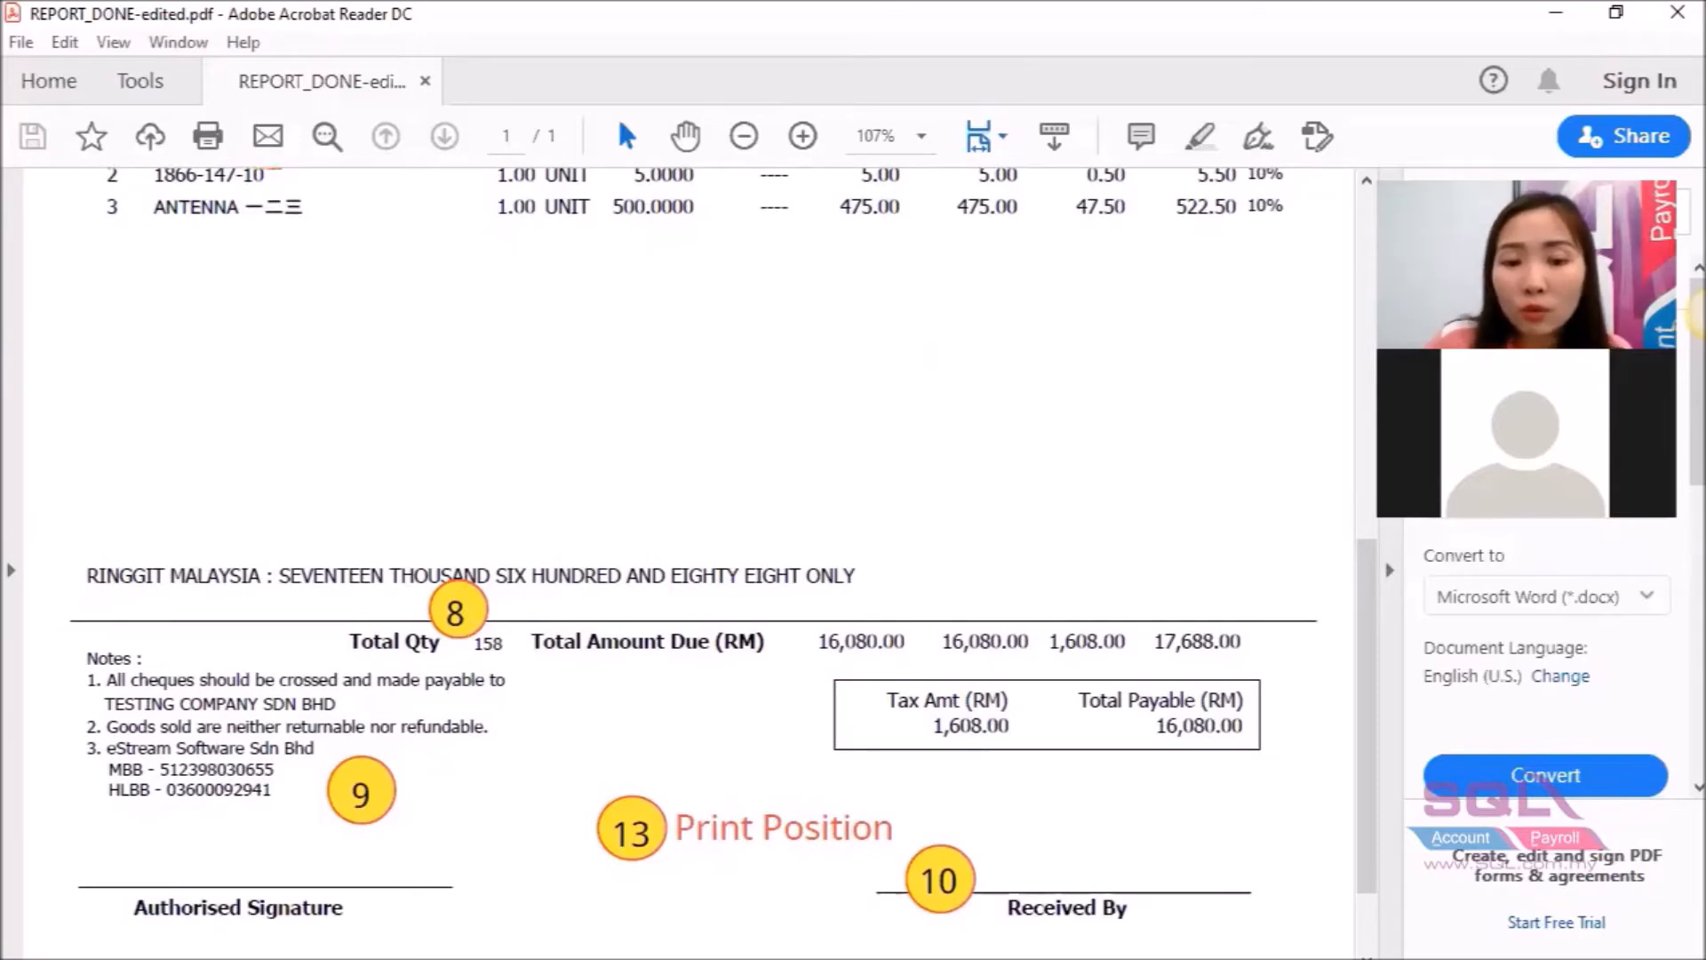
Place a Variable2 field in the main report's totals row, just left of Total Amount Due.
click(889, 959)
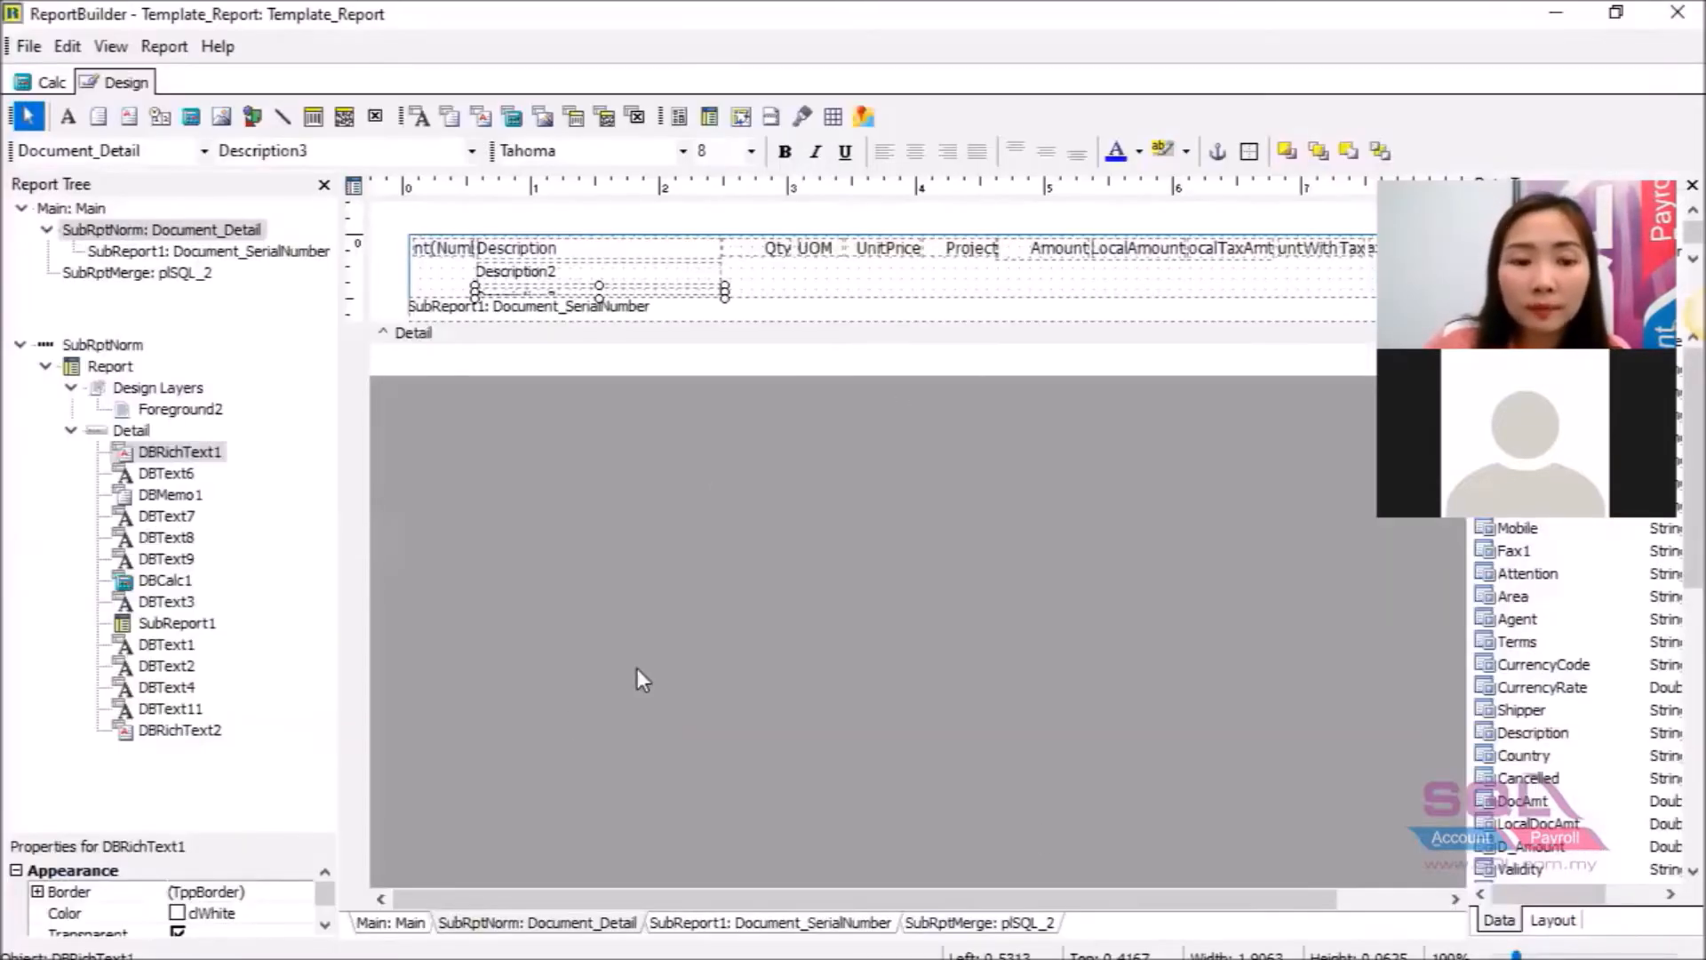
click(382, 927)
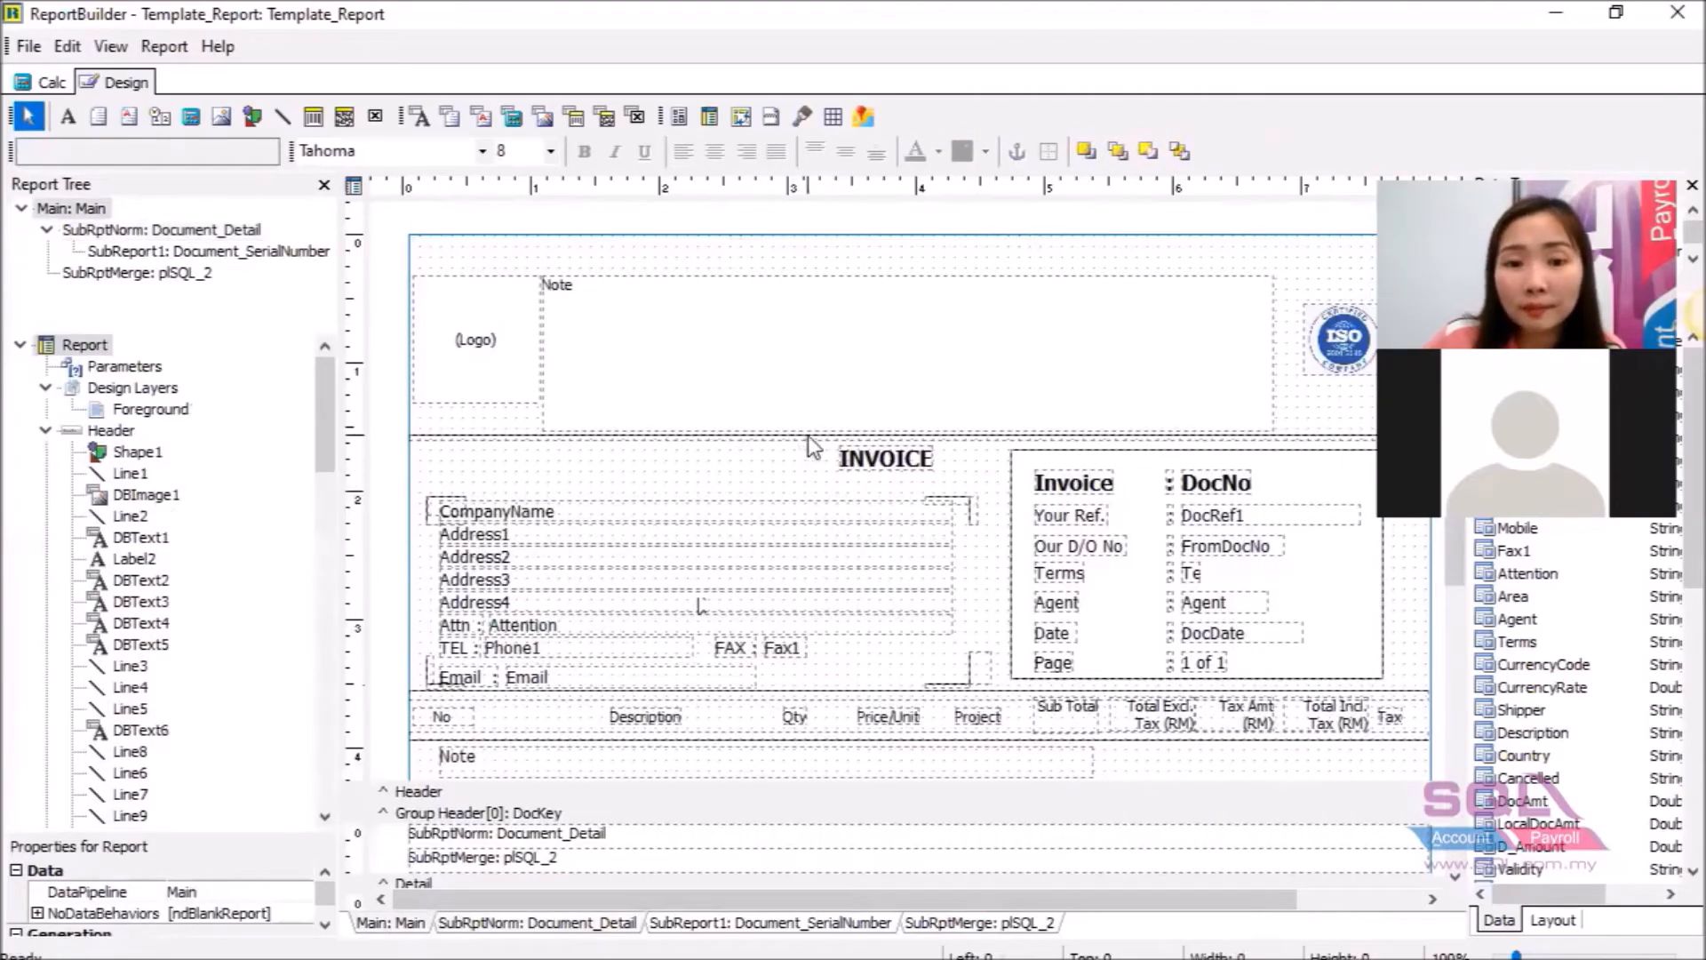
scroll(808, 439, down, 3)
scroll(808, 439, down, 4)
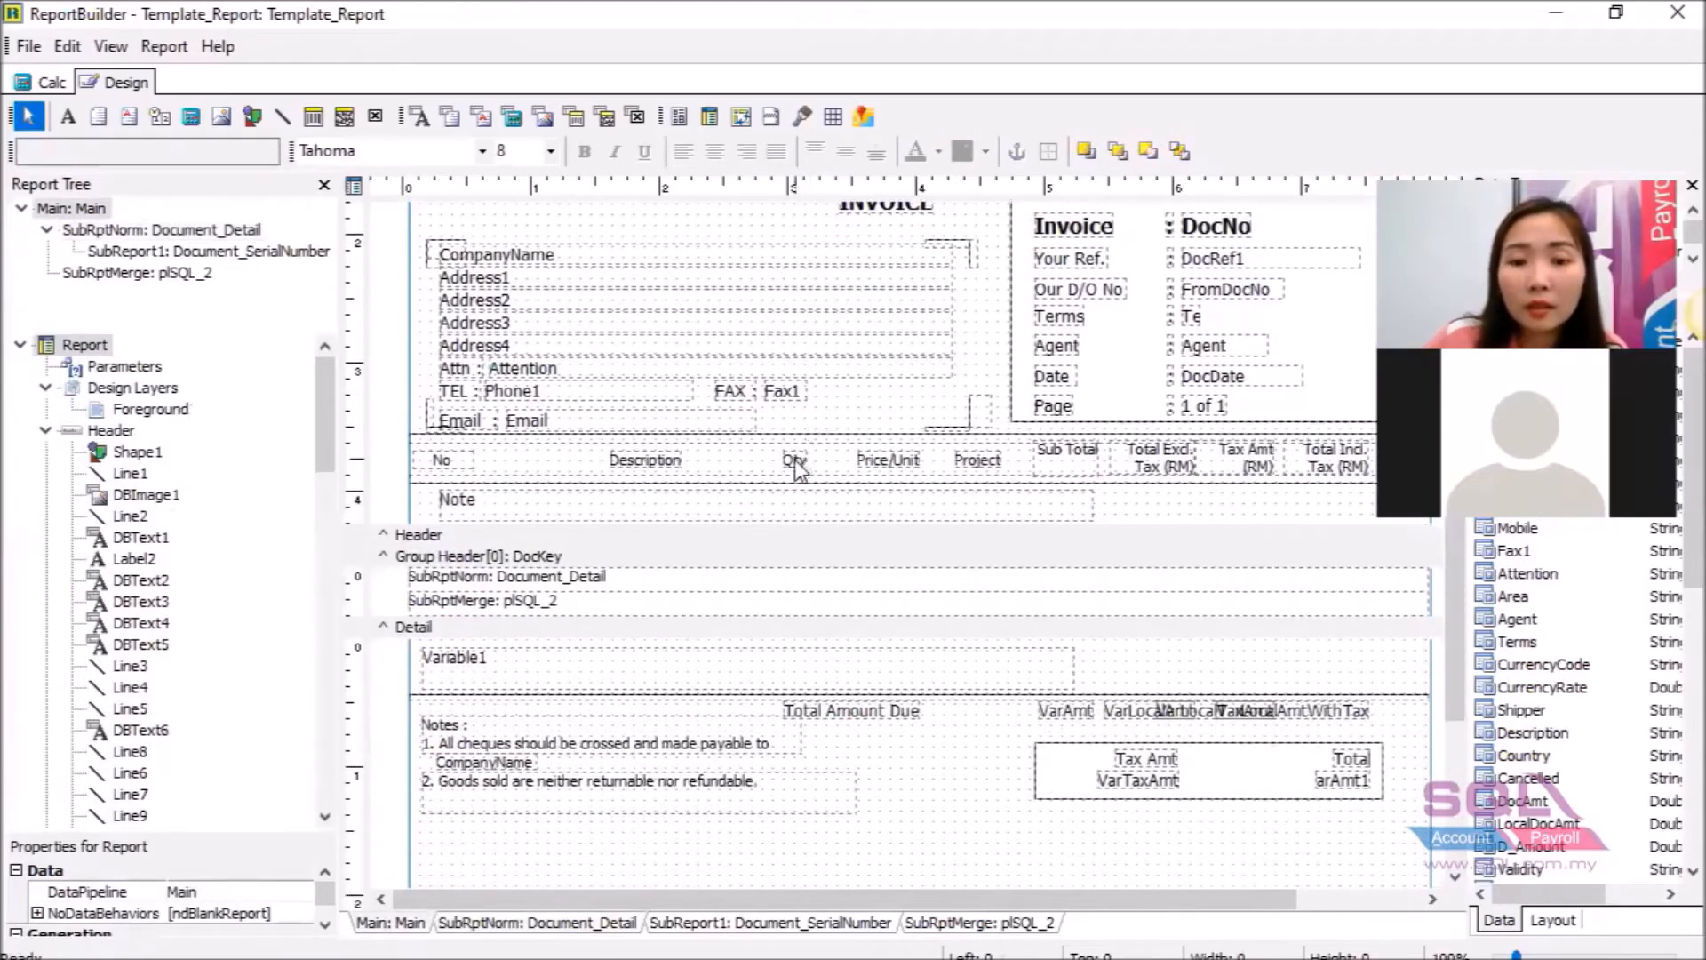
click(193, 122)
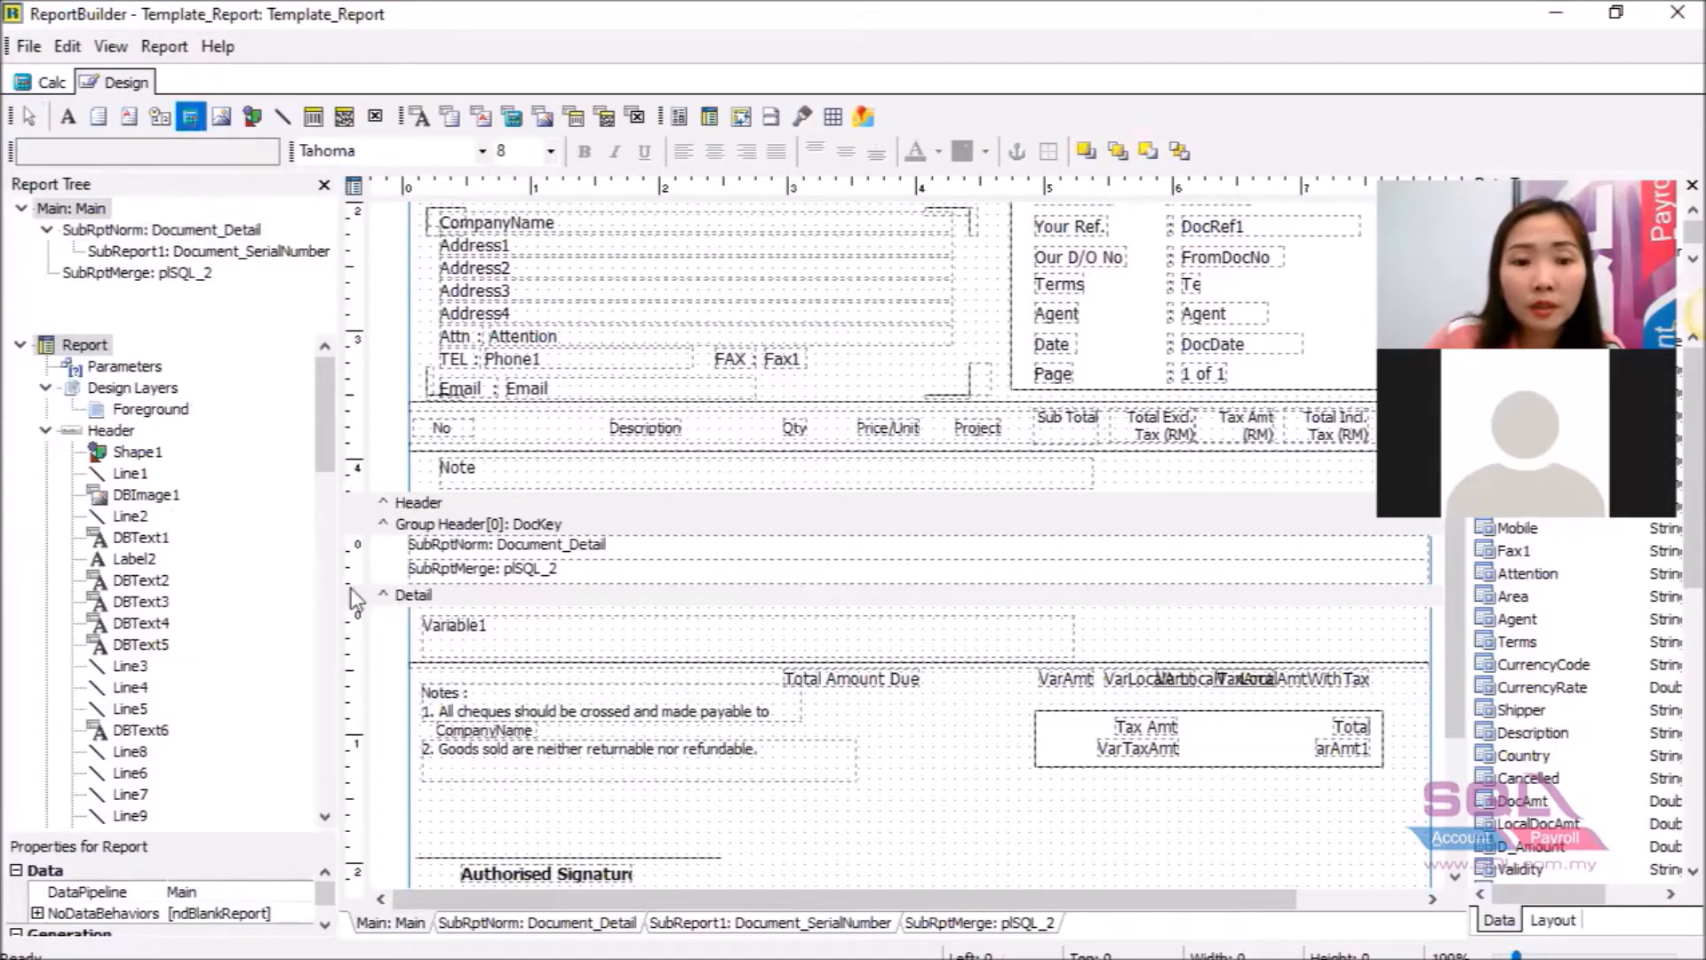
click(633, 674)
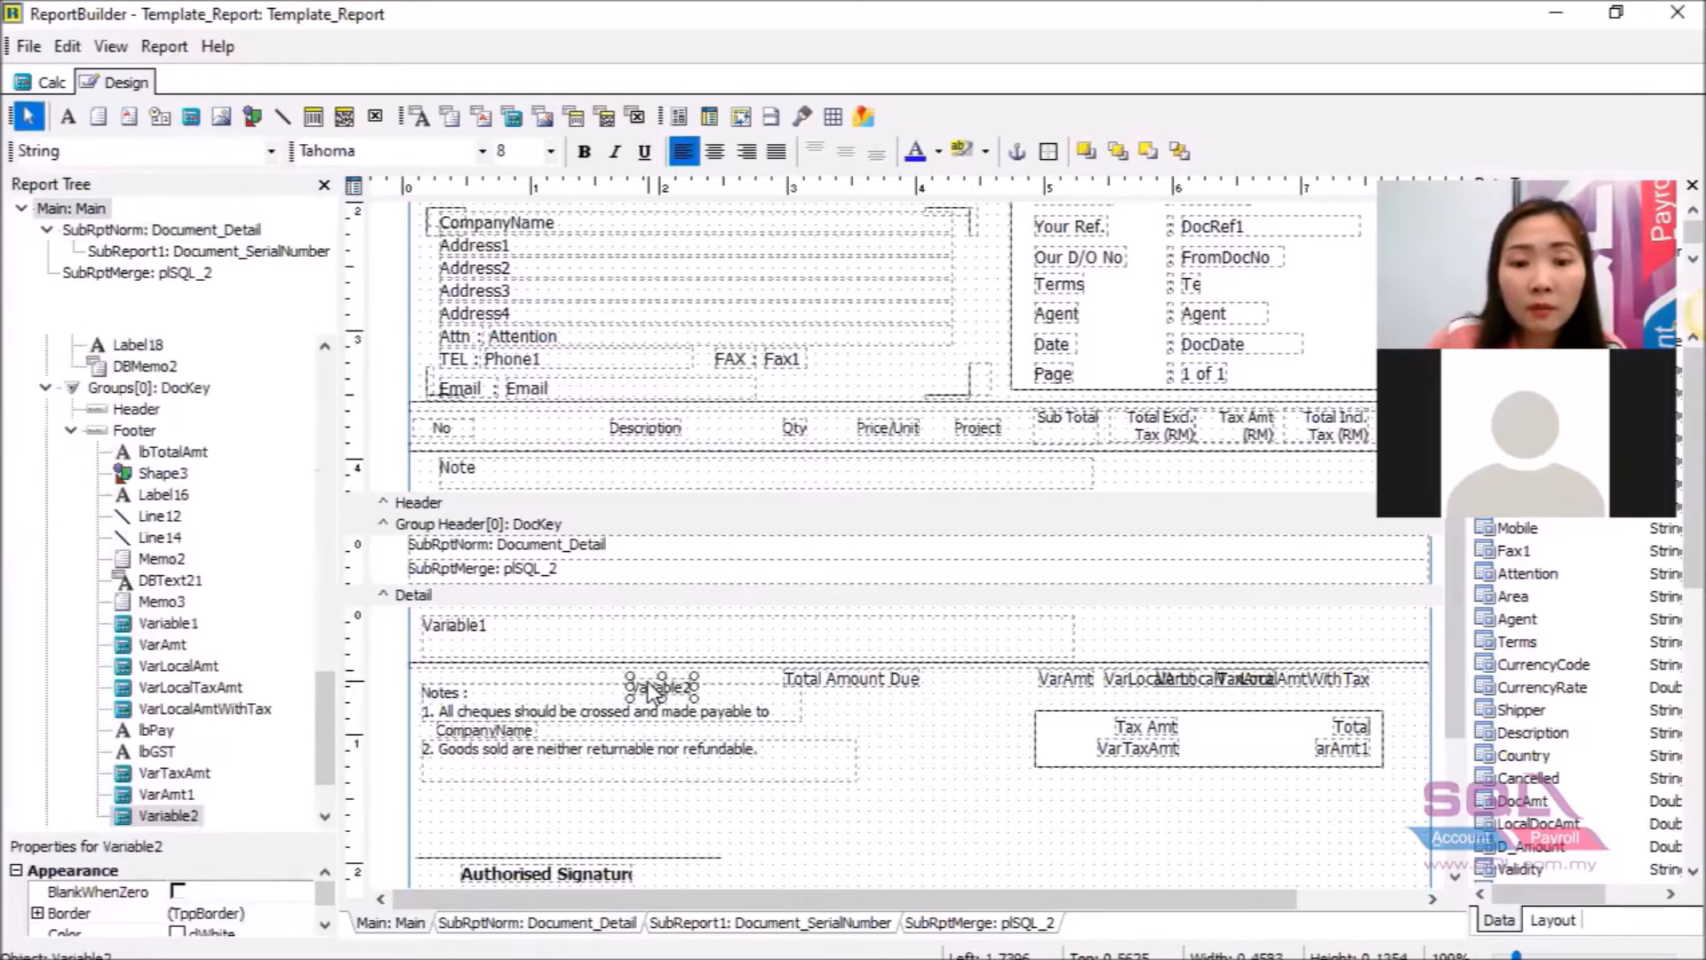
drag(662, 686, 668, 683)
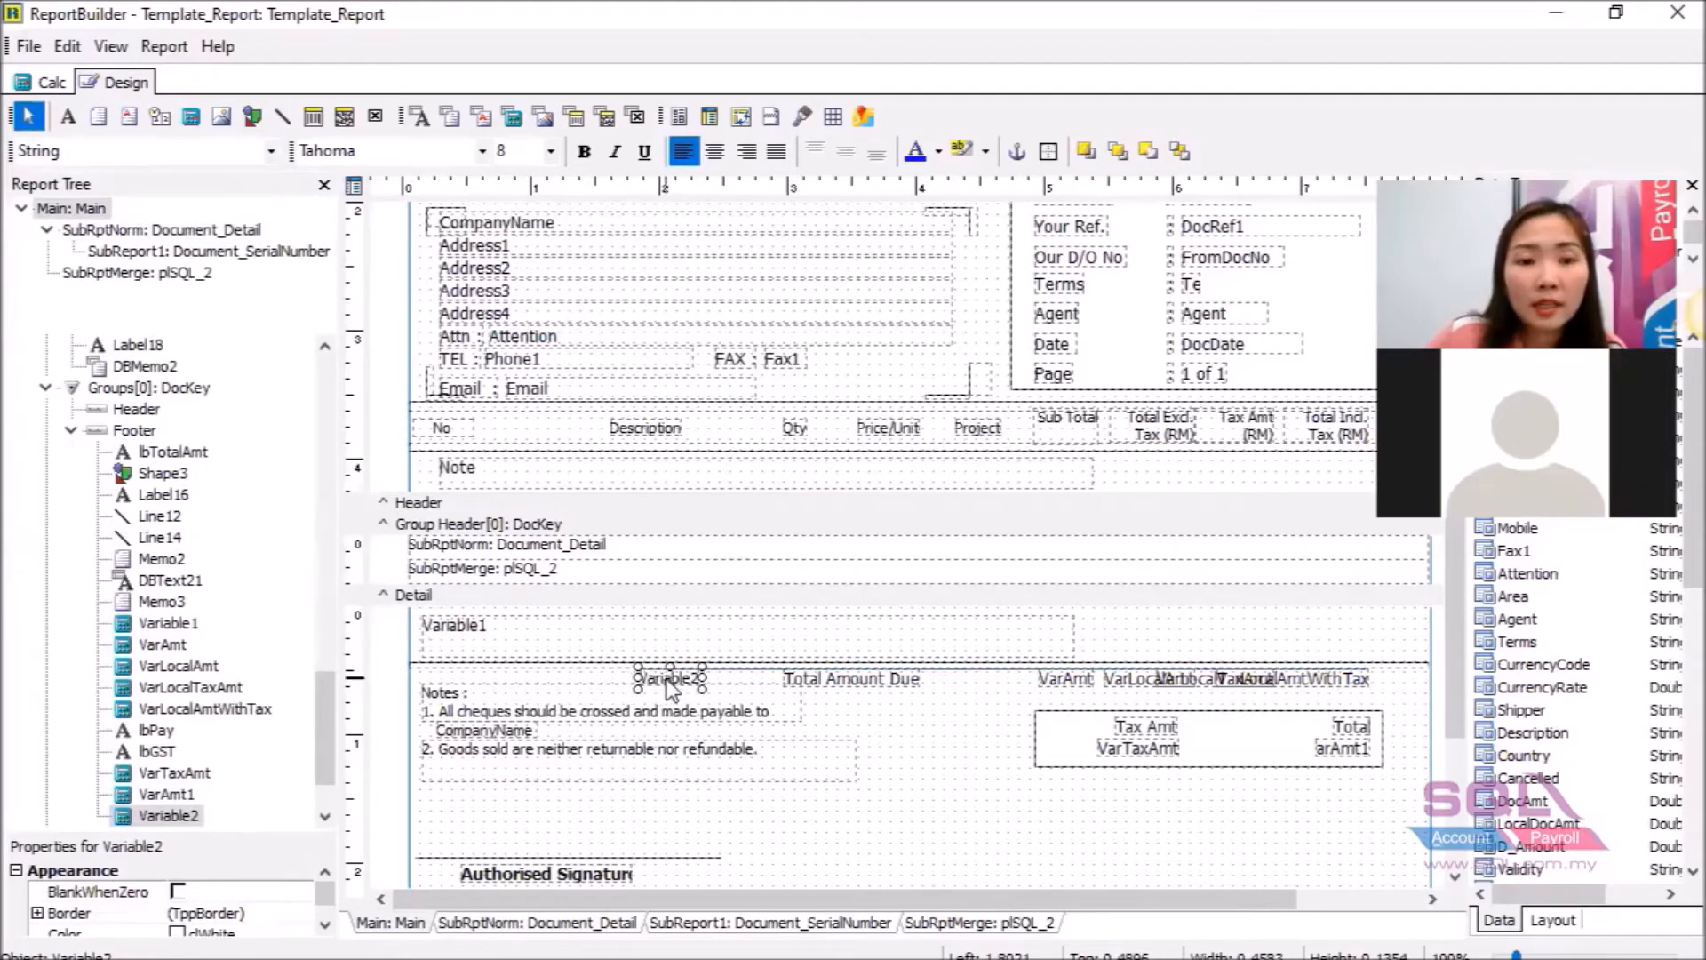
drag(671, 689, 800, 679)
click(766, 677)
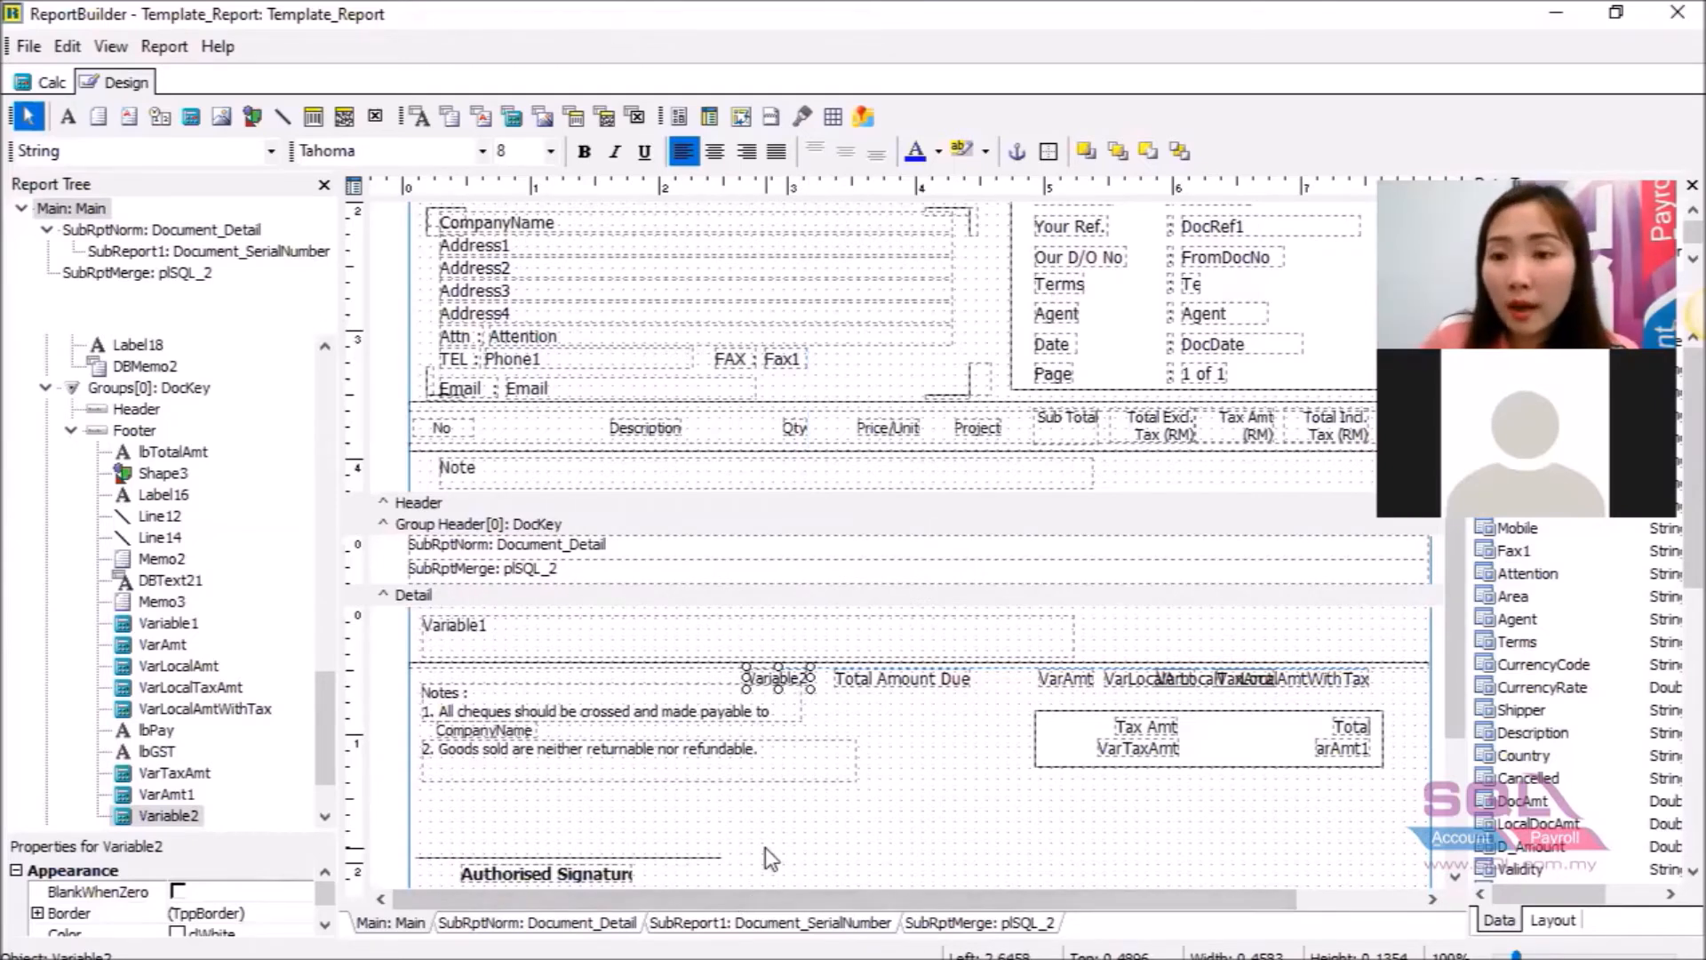
right_click(796, 694)
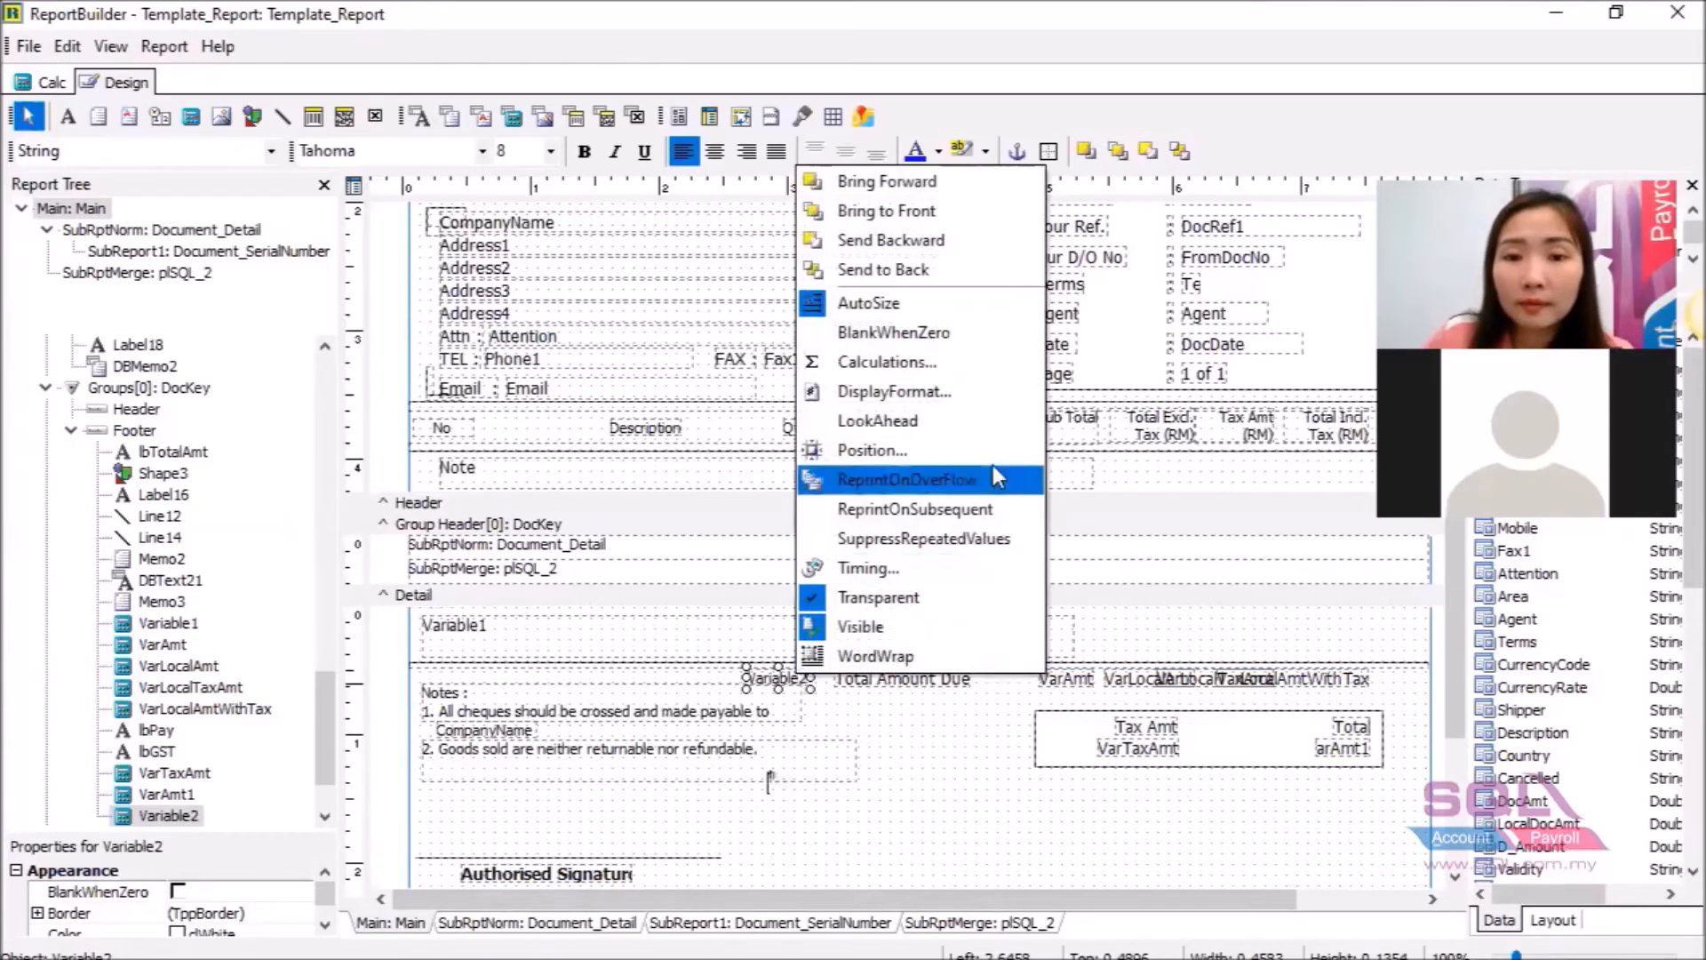
click(1007, 379)
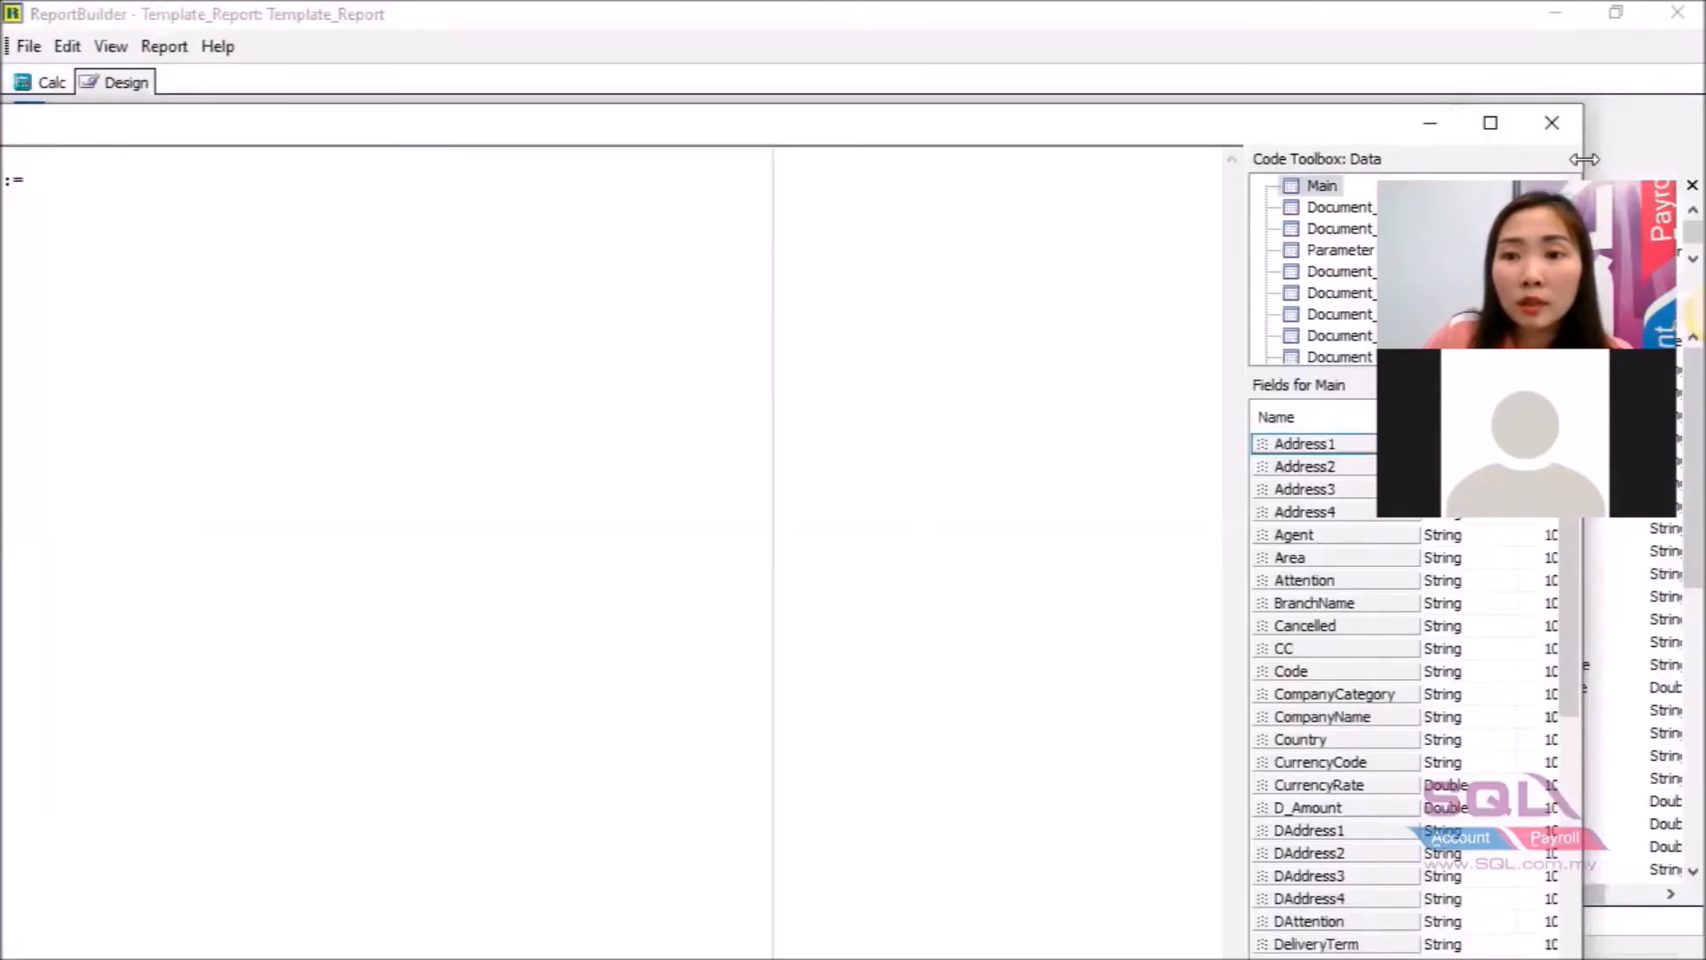
drag(1585, 159, 927, 160)
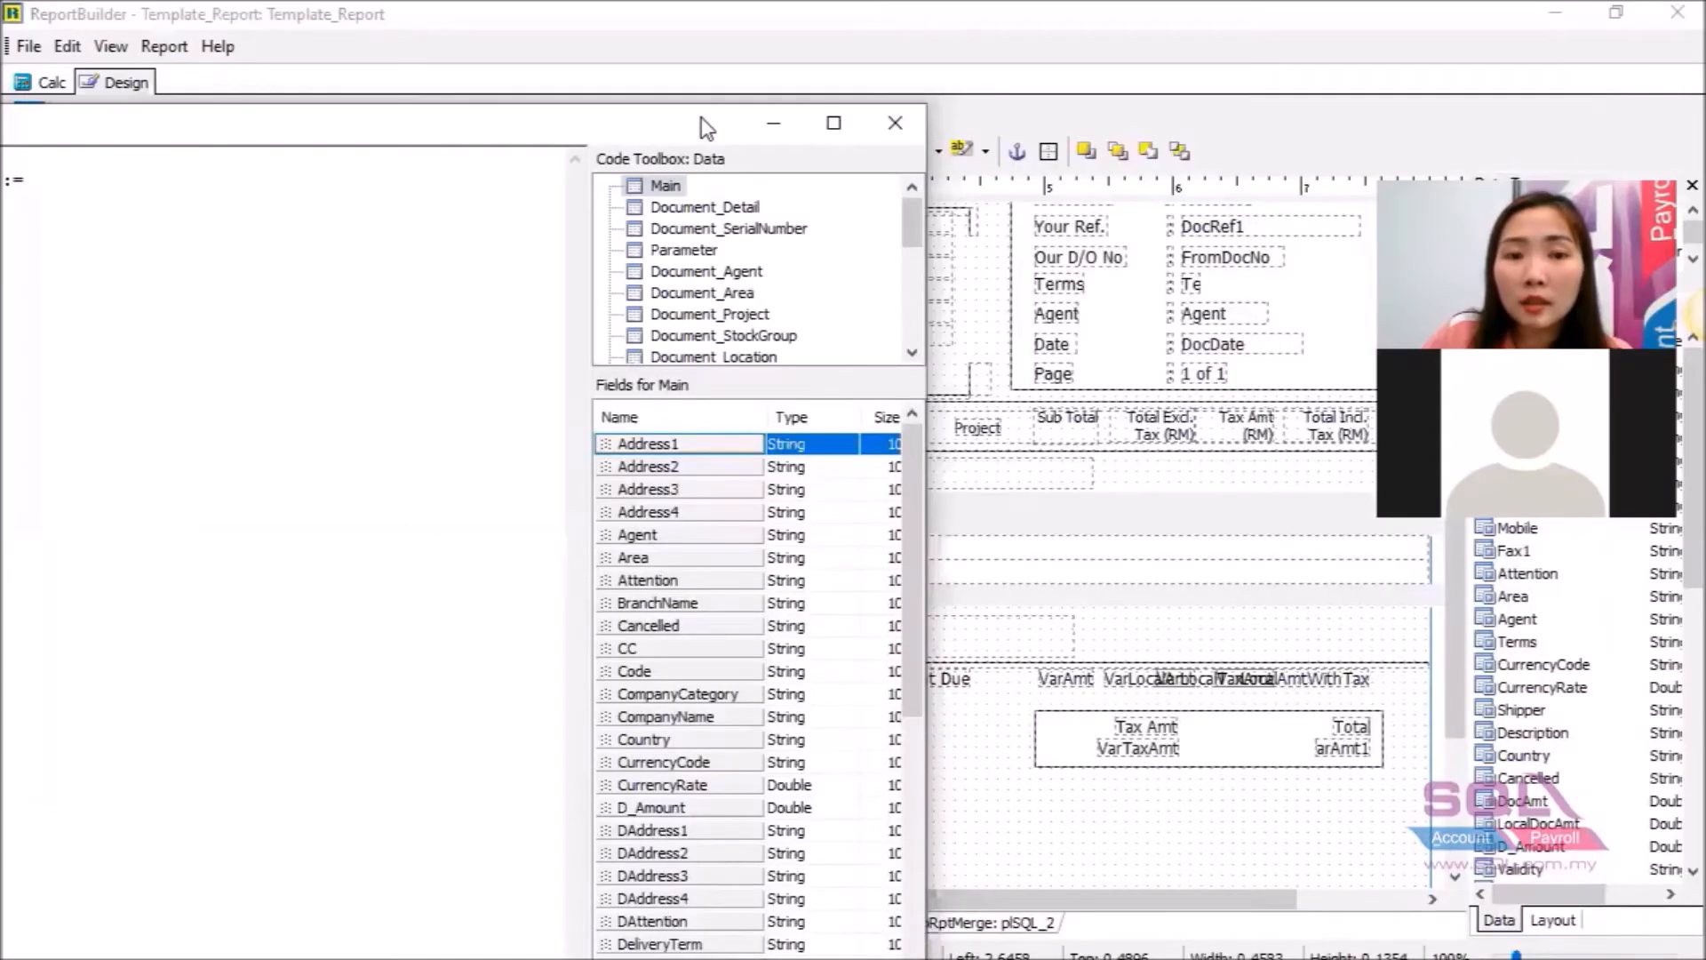
drag(707, 127, 1116, 111)
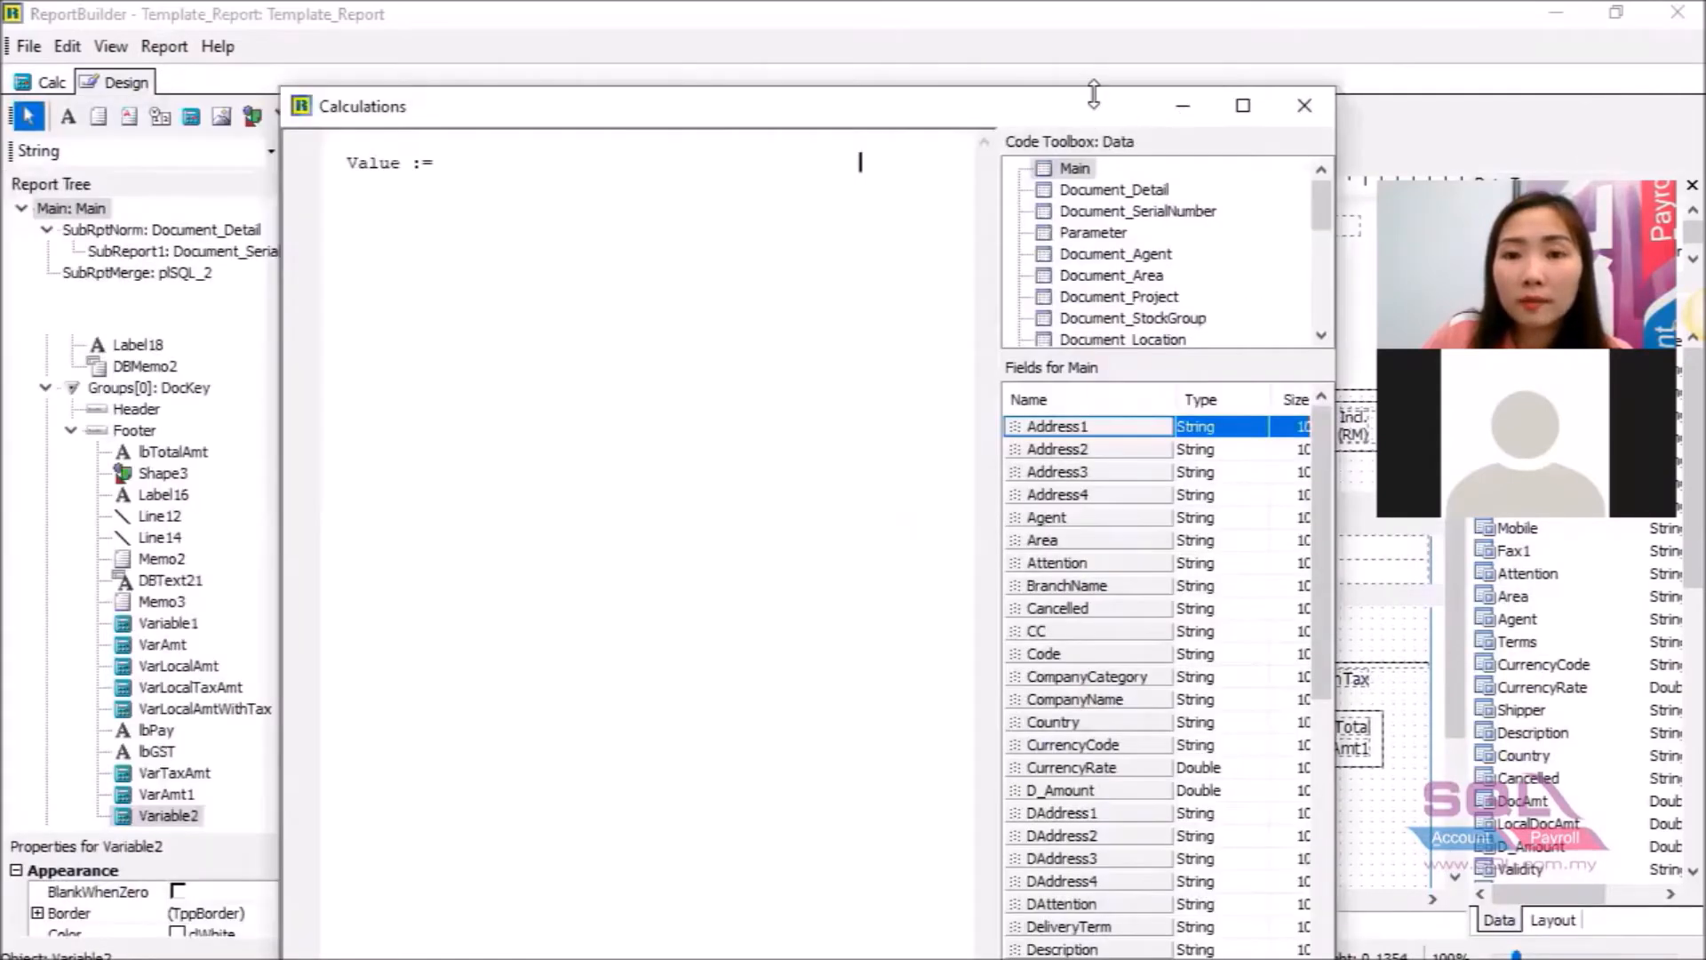
drag(995, 102, 1071, 196)
click(698, 259)
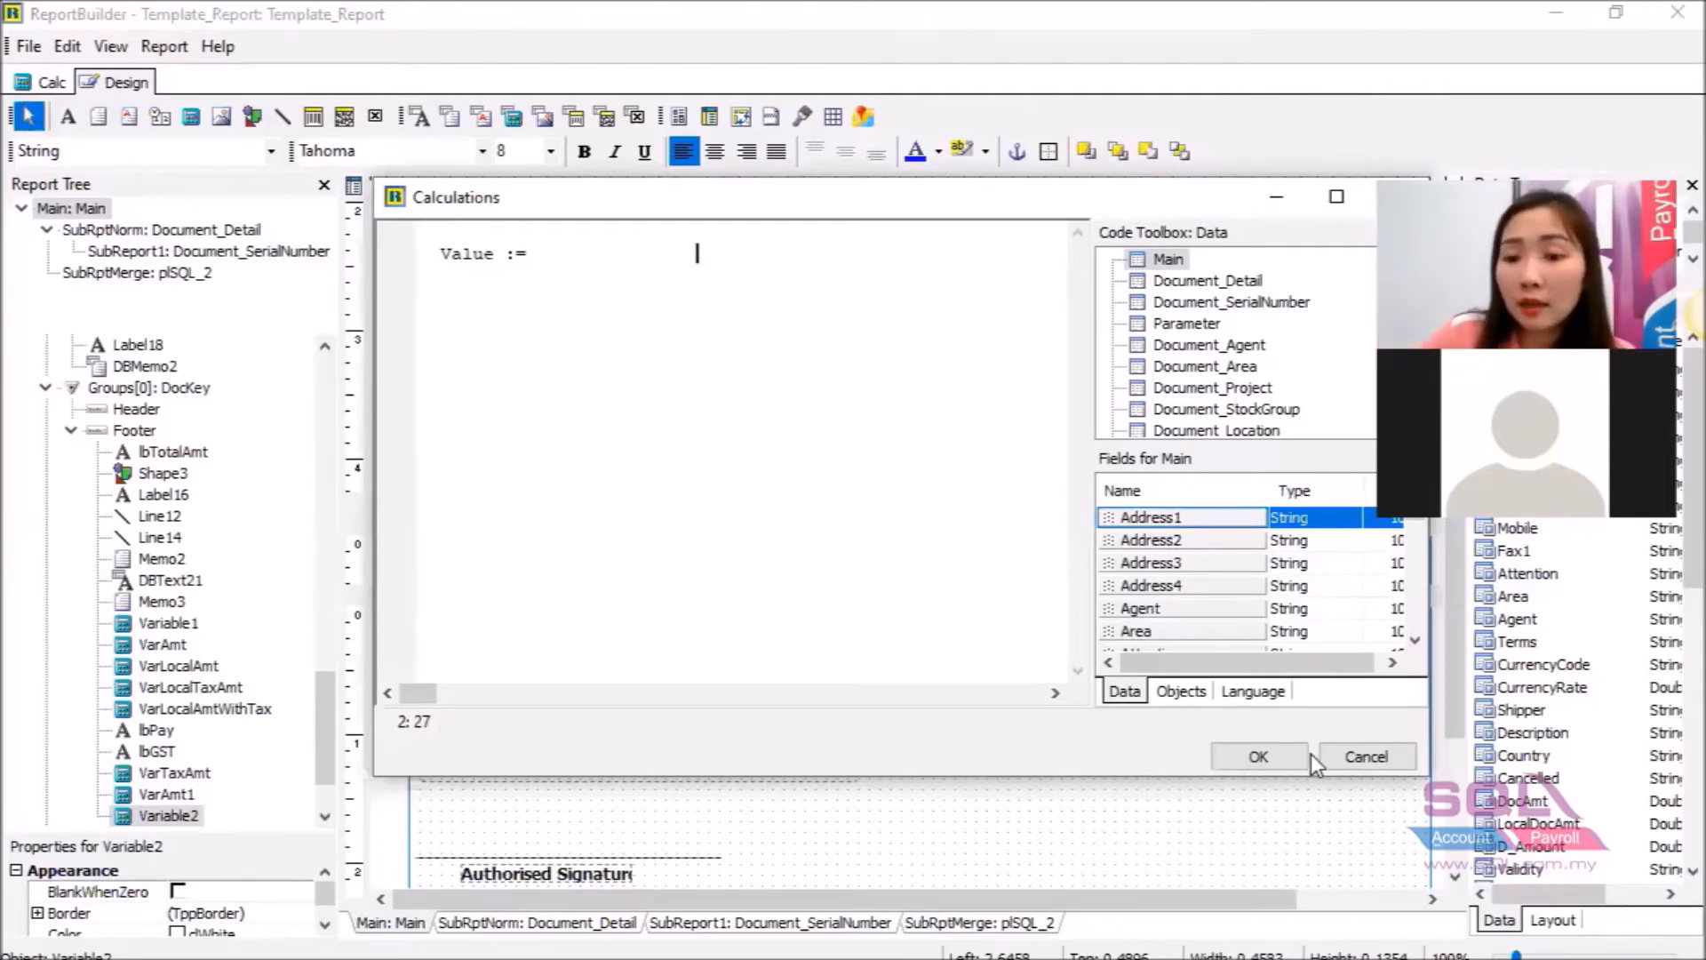
click(1356, 752)
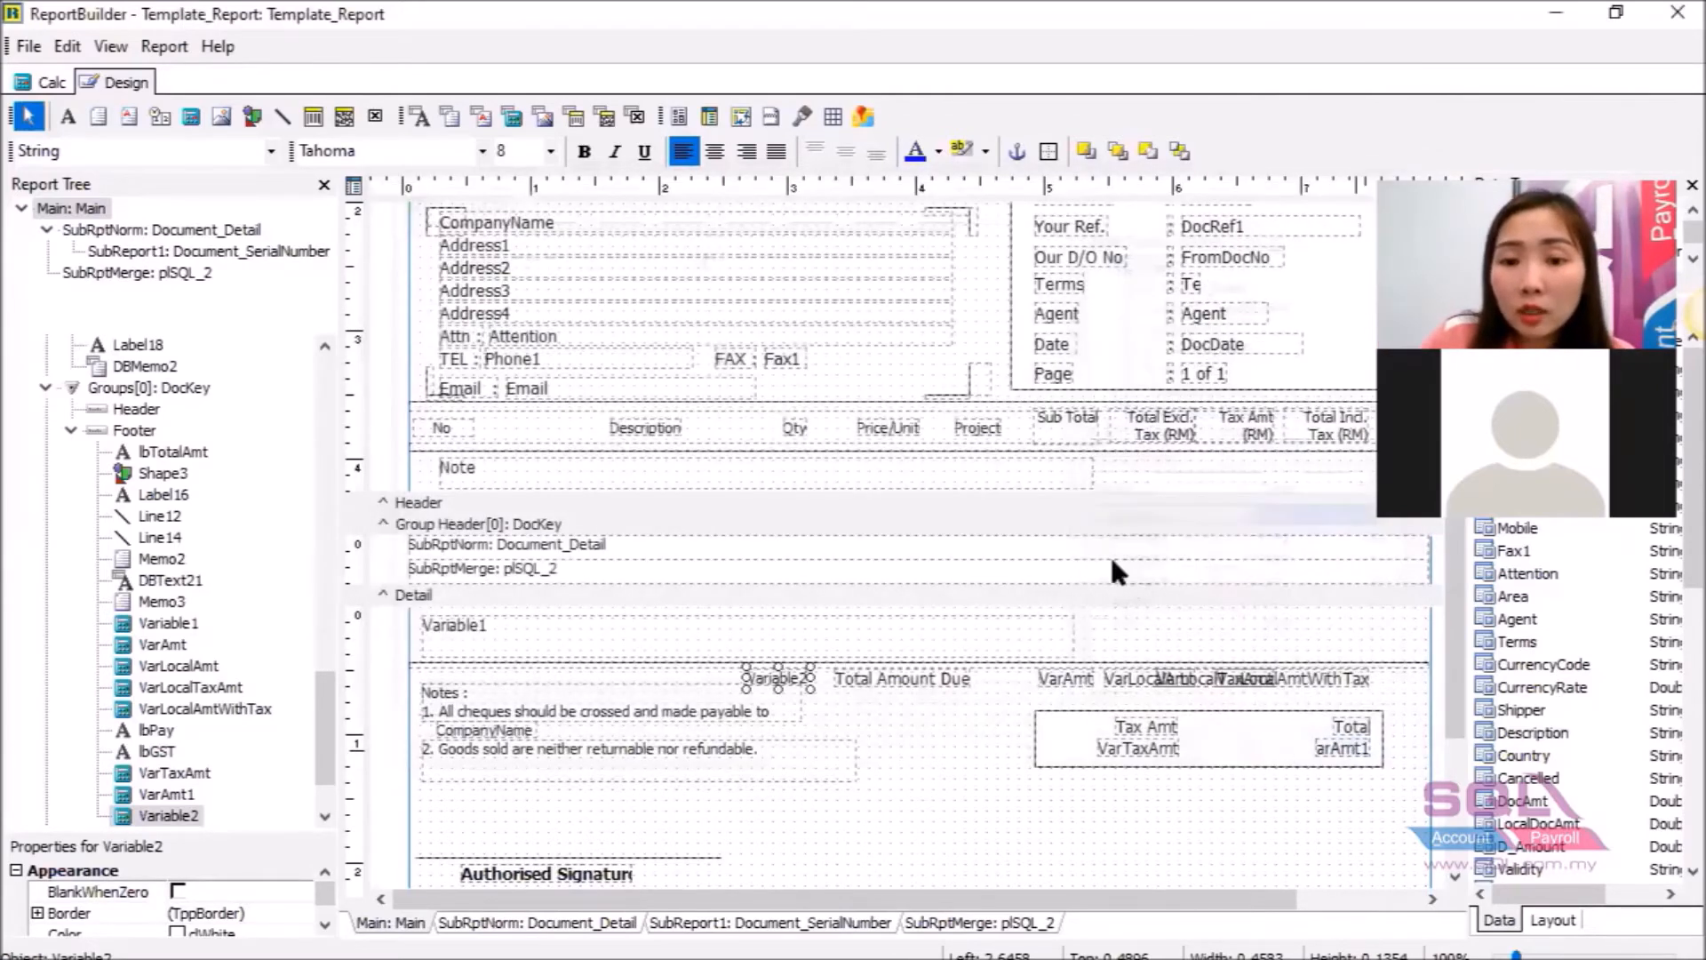
click(1090, 681)
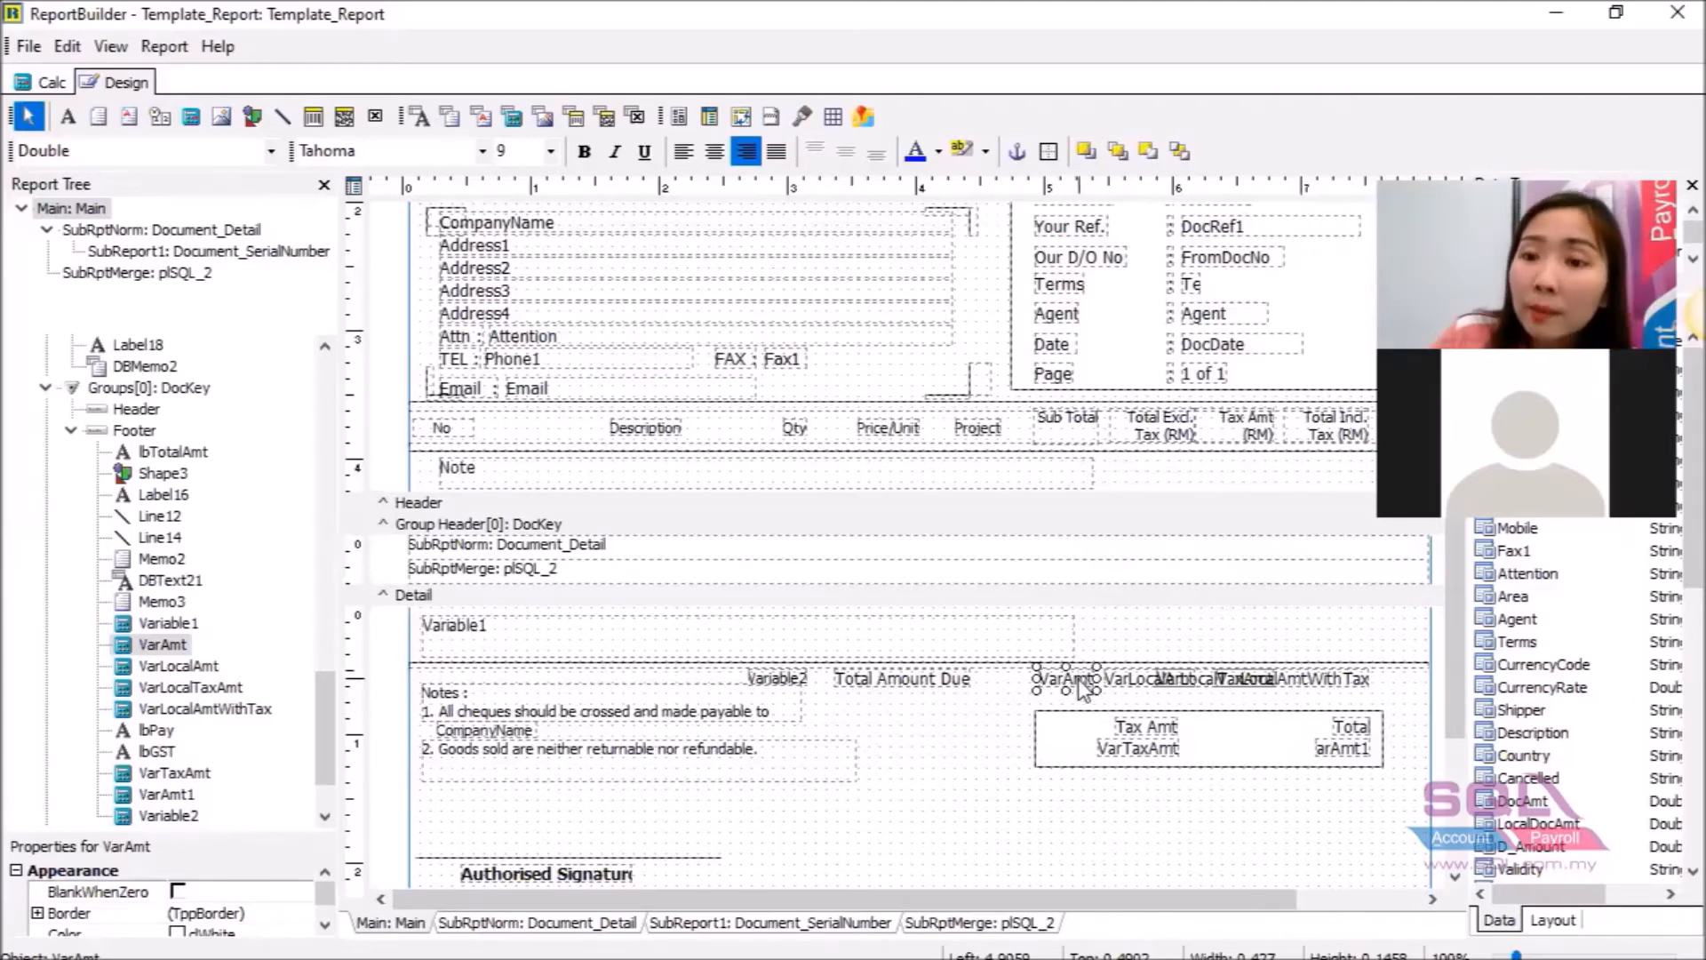
right_click(1080, 690)
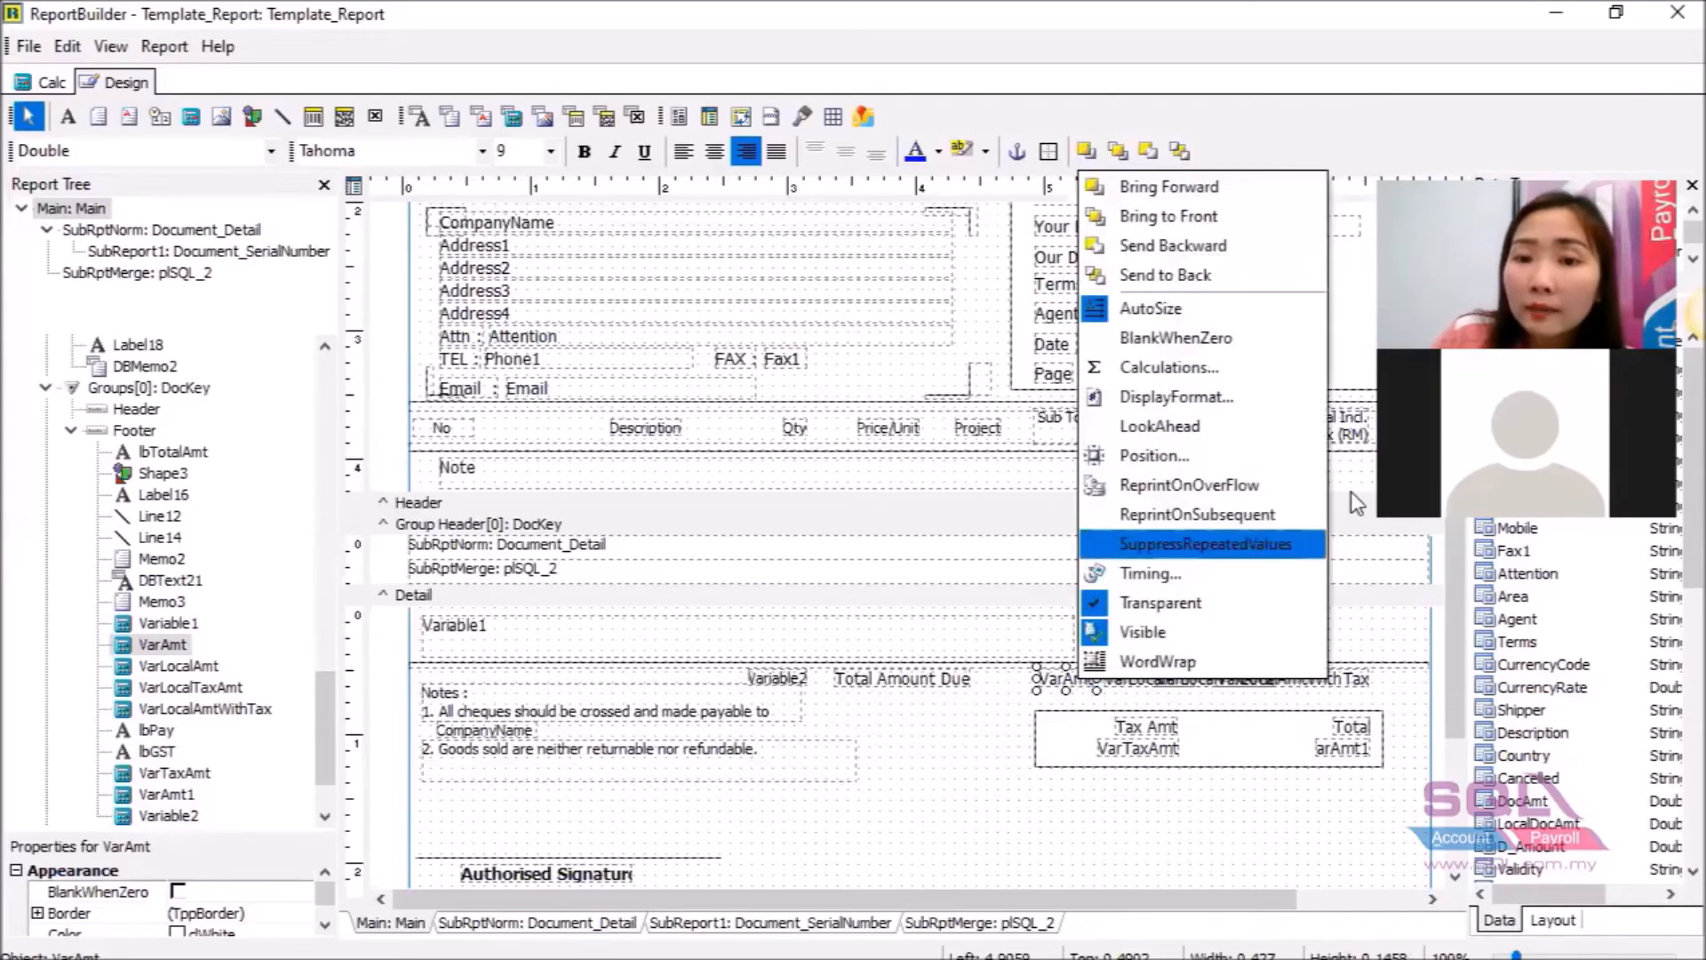
click(1223, 376)
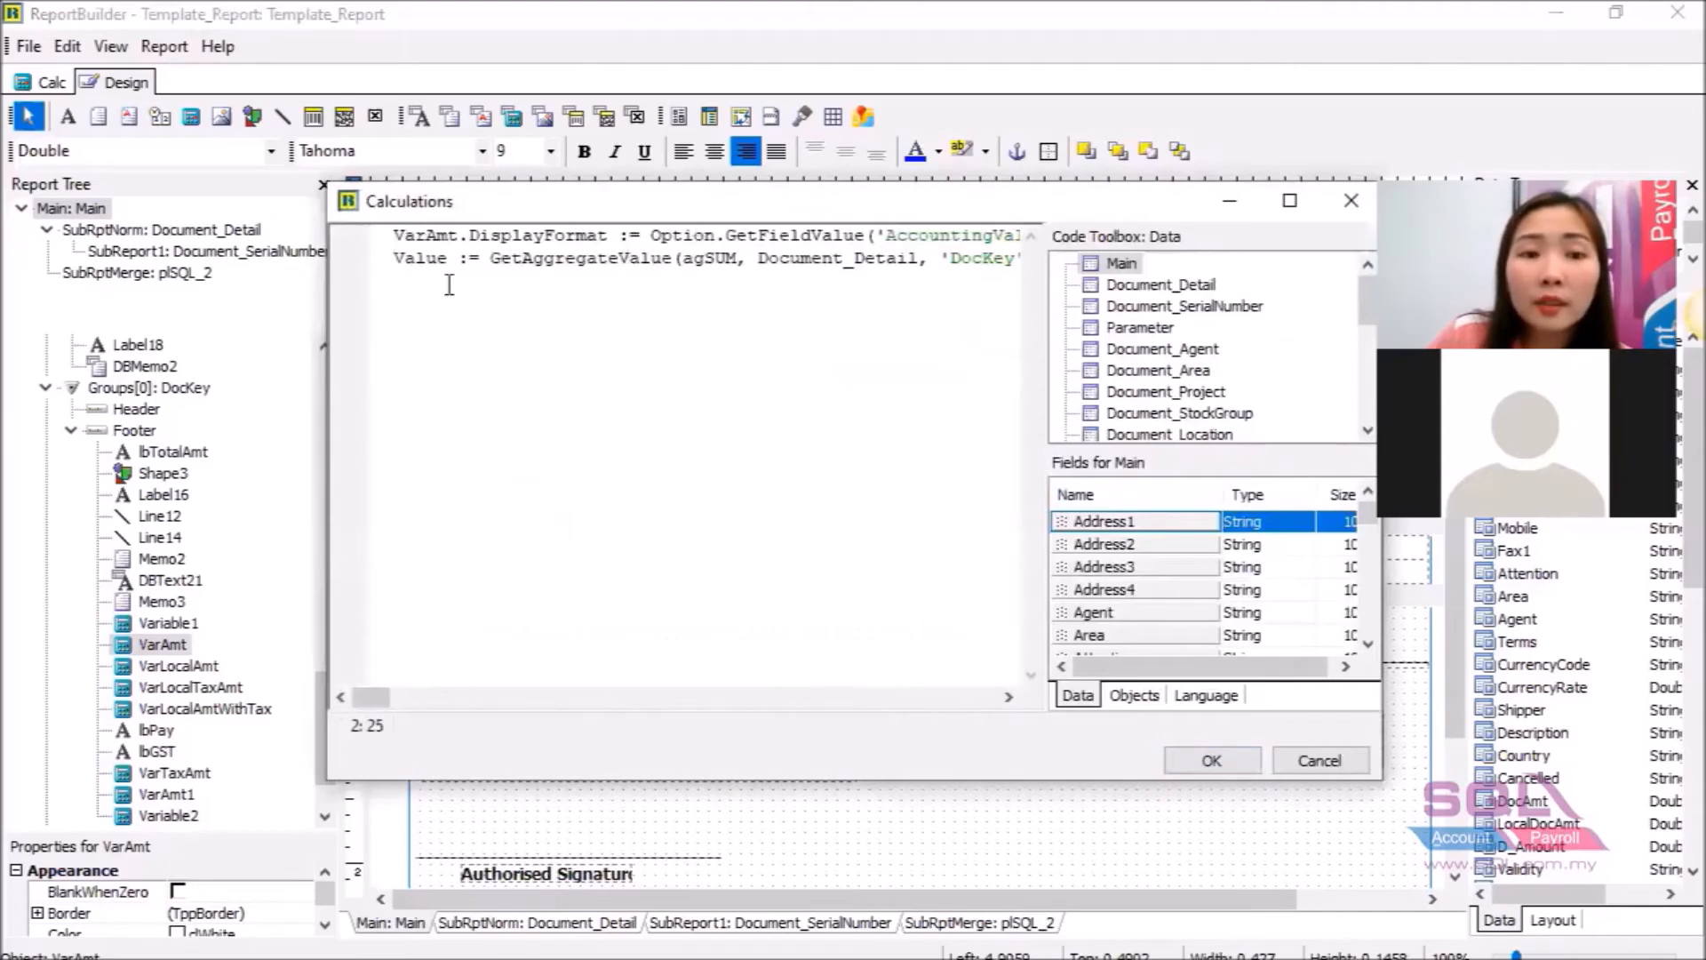
click(1290, 200)
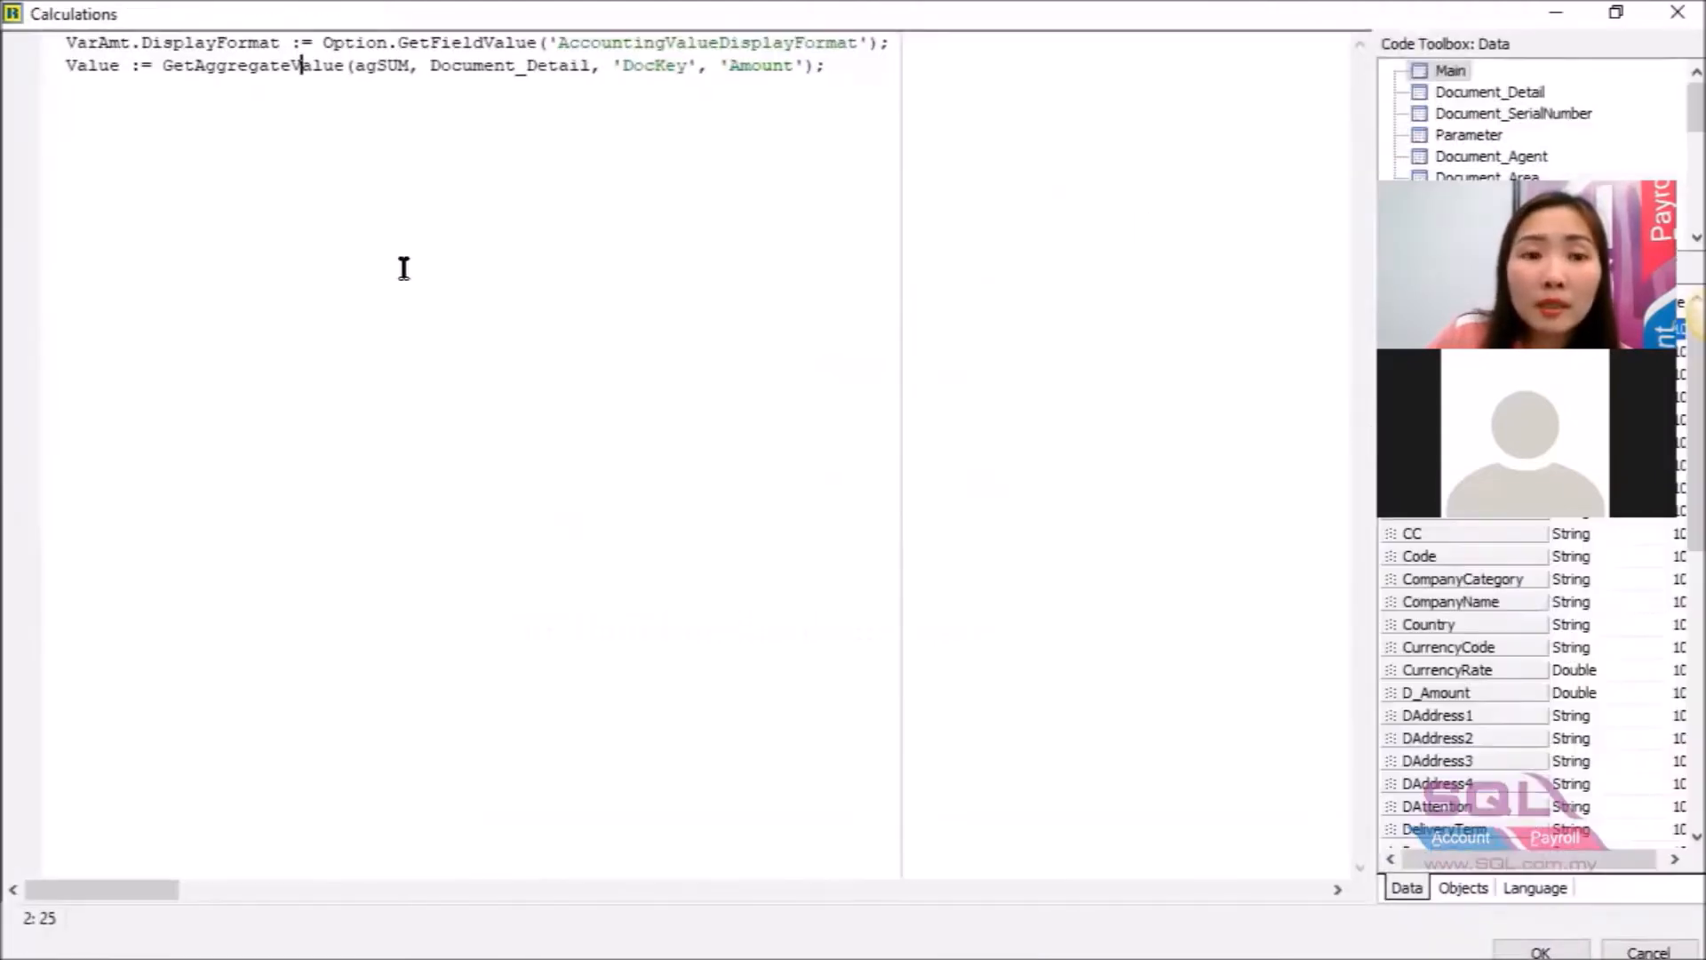
drag(66, 65, 363, 82)
drag(412, 82, 828, 82)
key(ctrl+c)
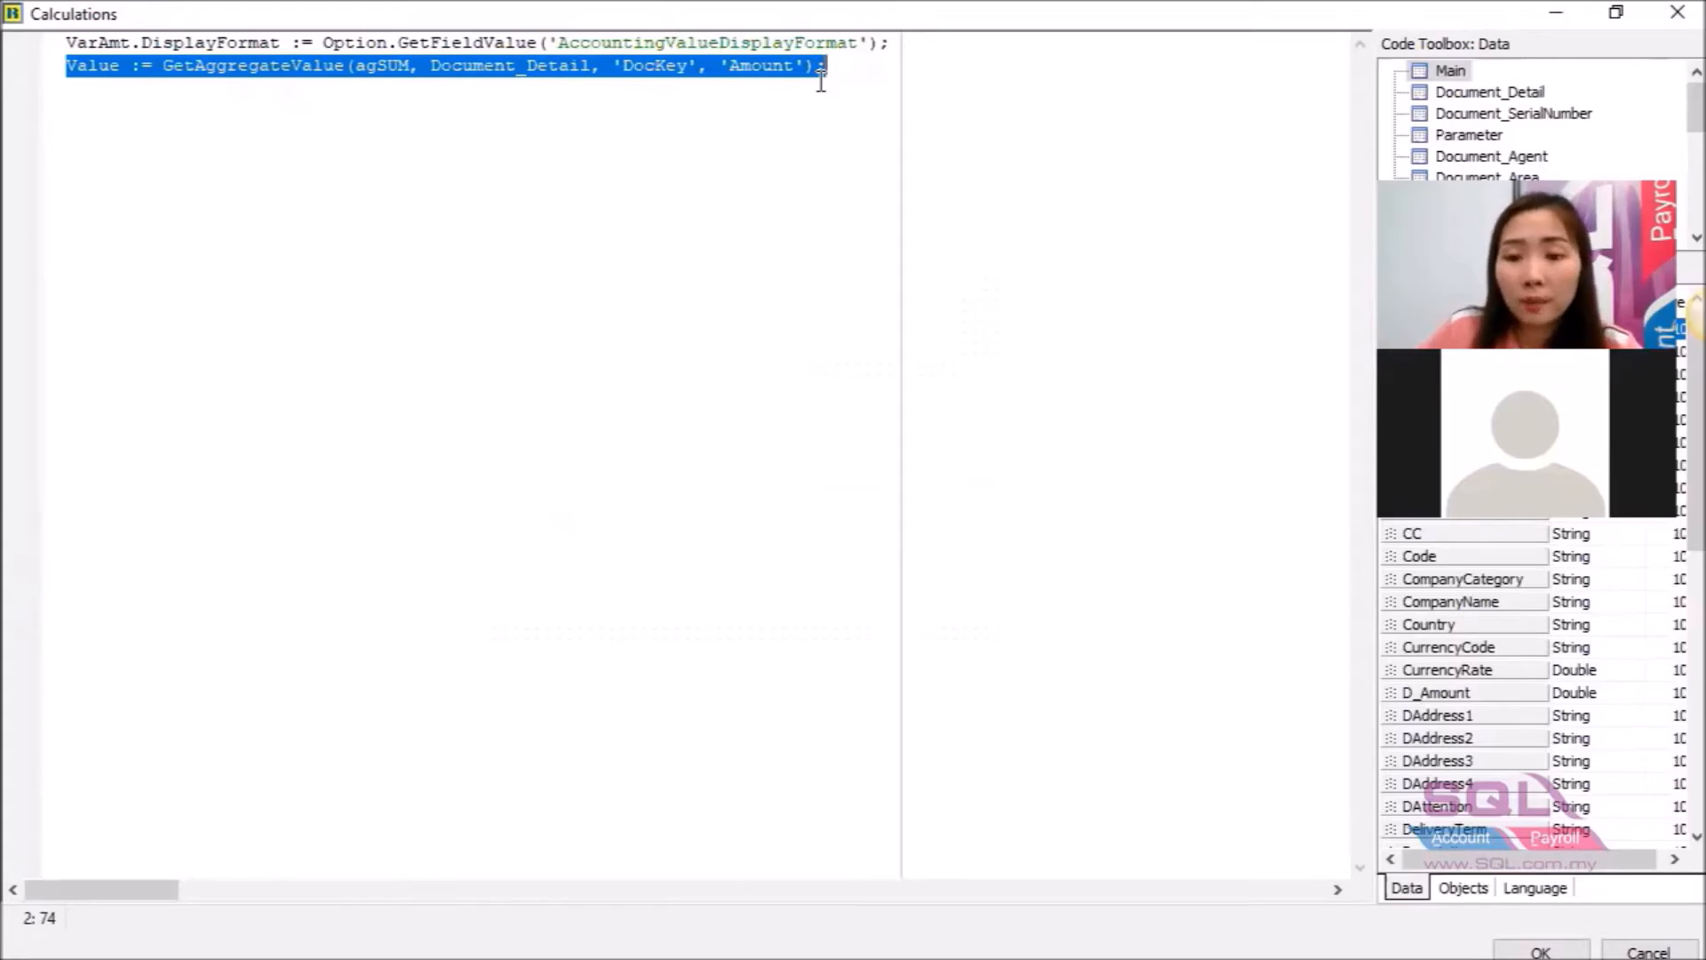
click(1532, 941)
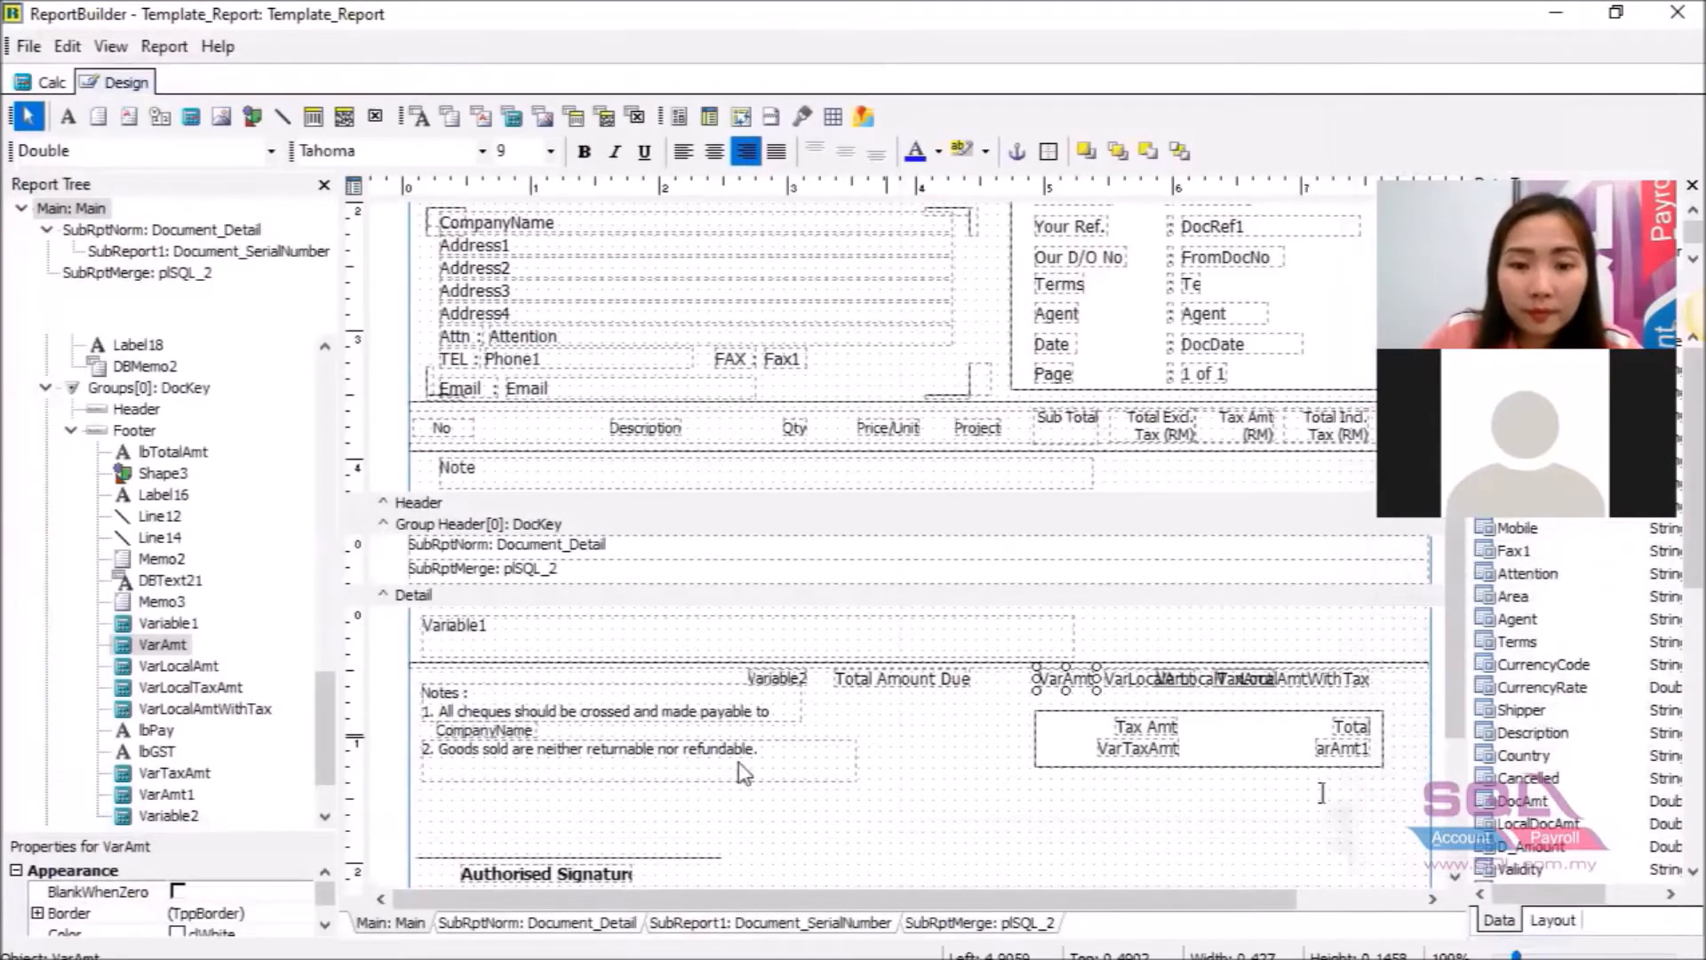
Paste the GetAggregateValue sum formula over Value := in Variable2's calculation script.
click(793, 683)
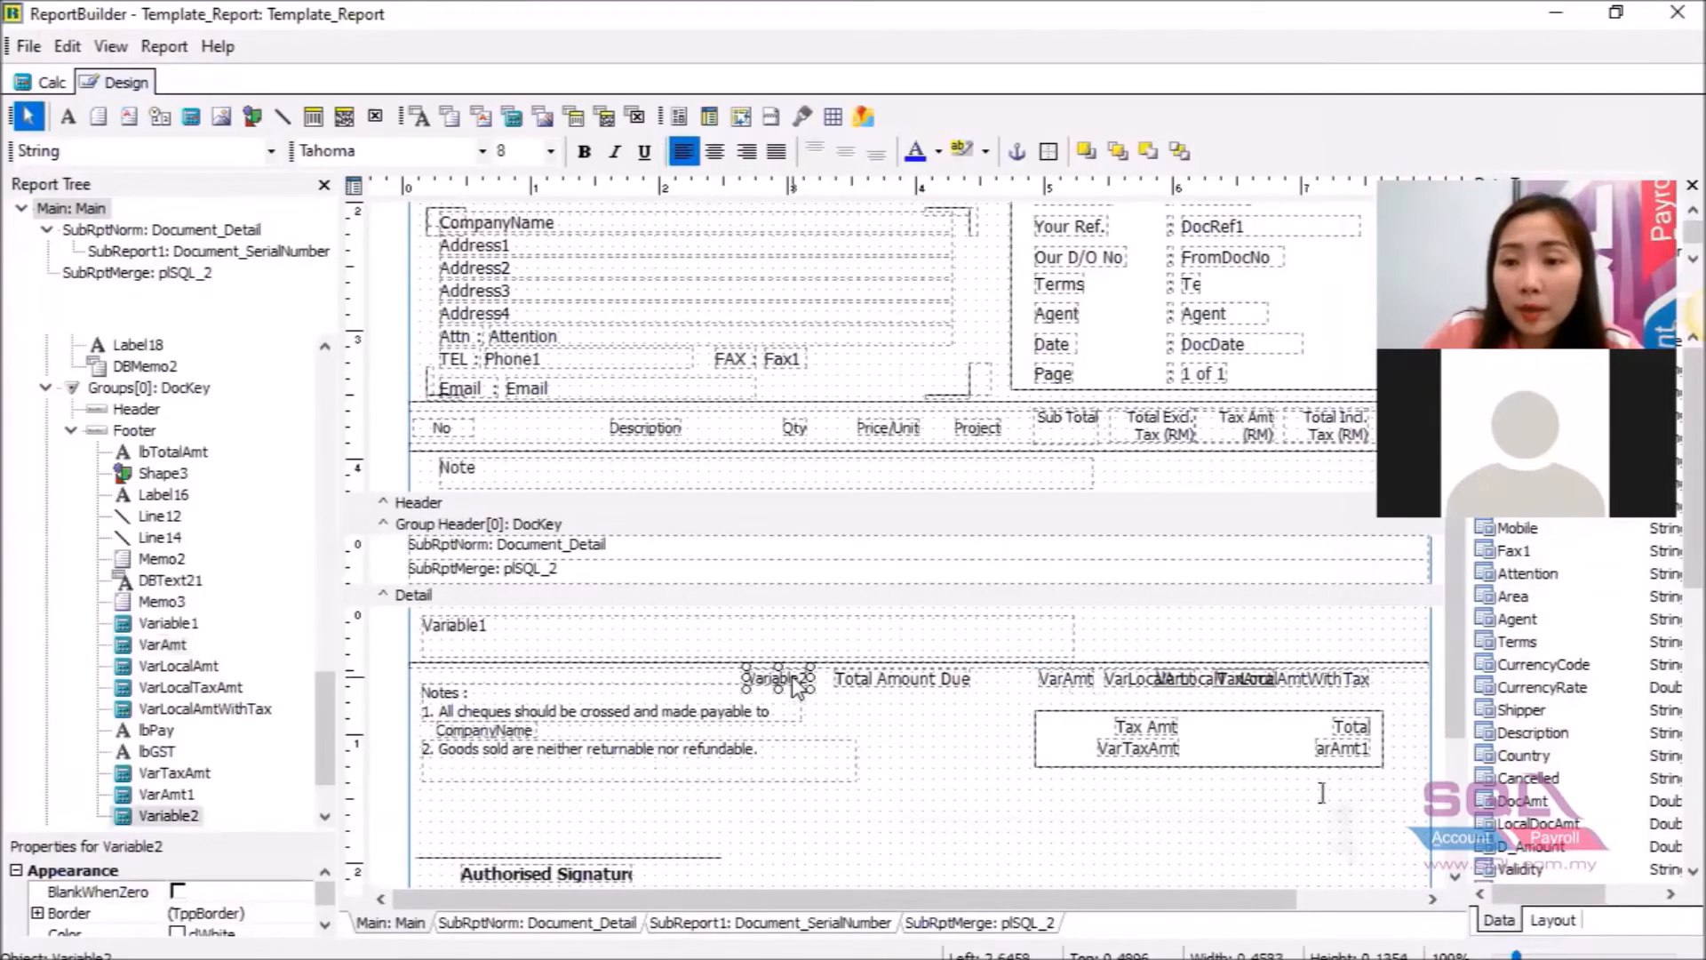
right_click(796, 683)
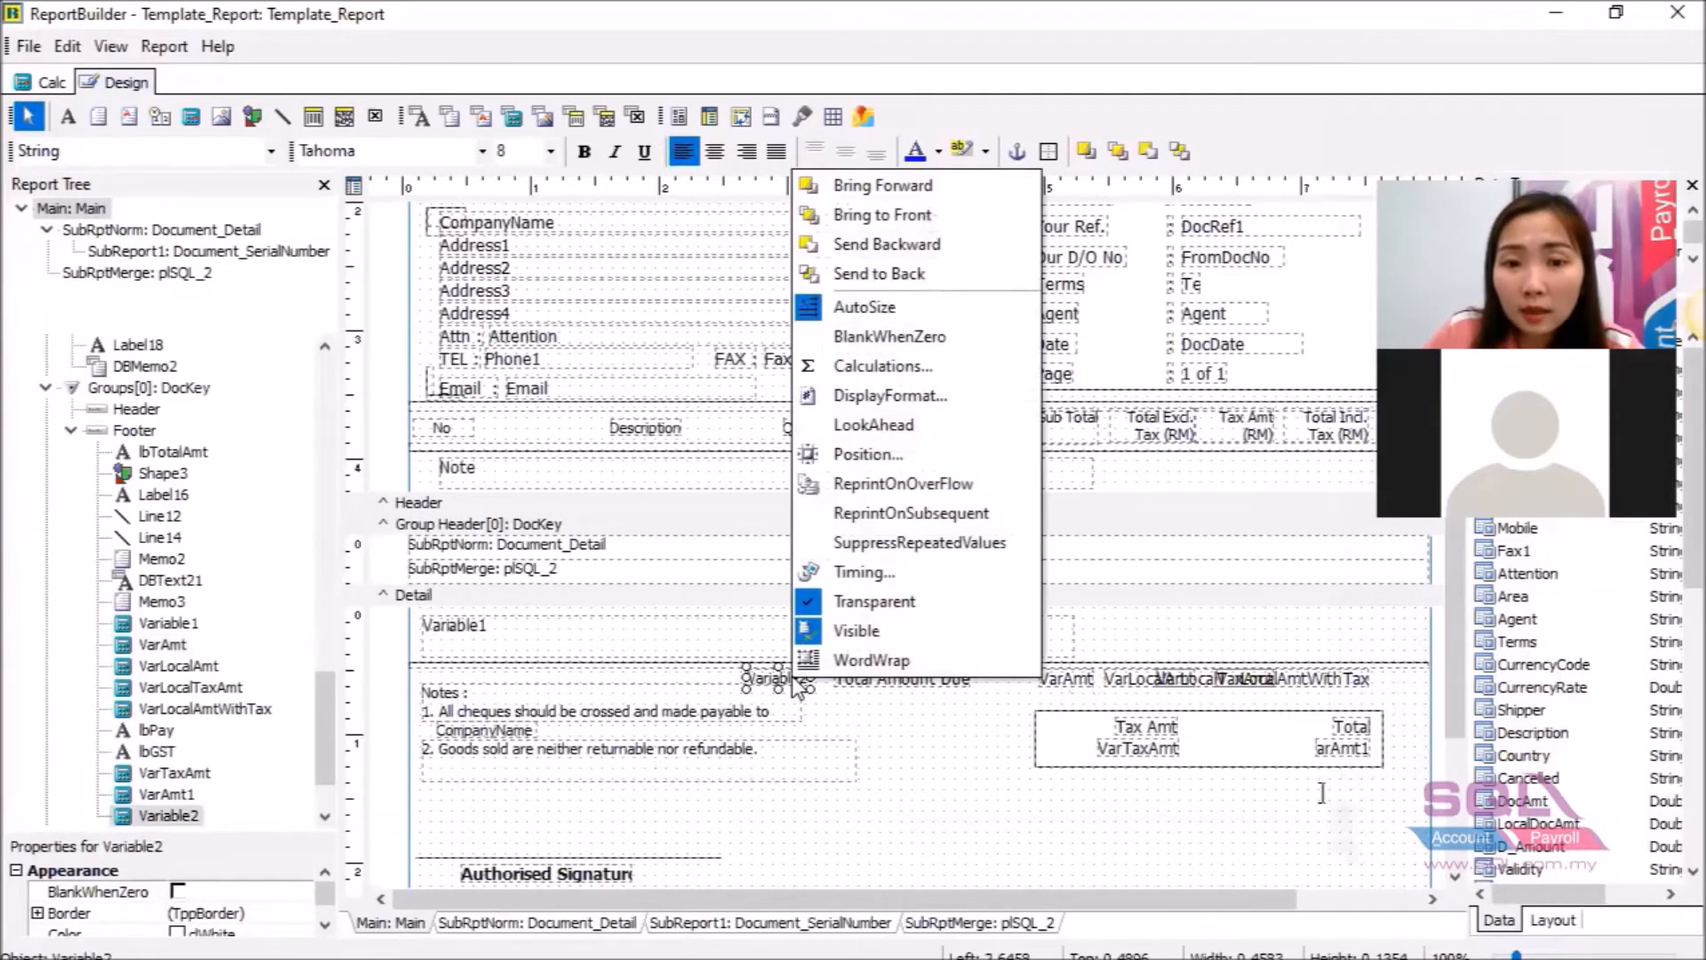
click(985, 379)
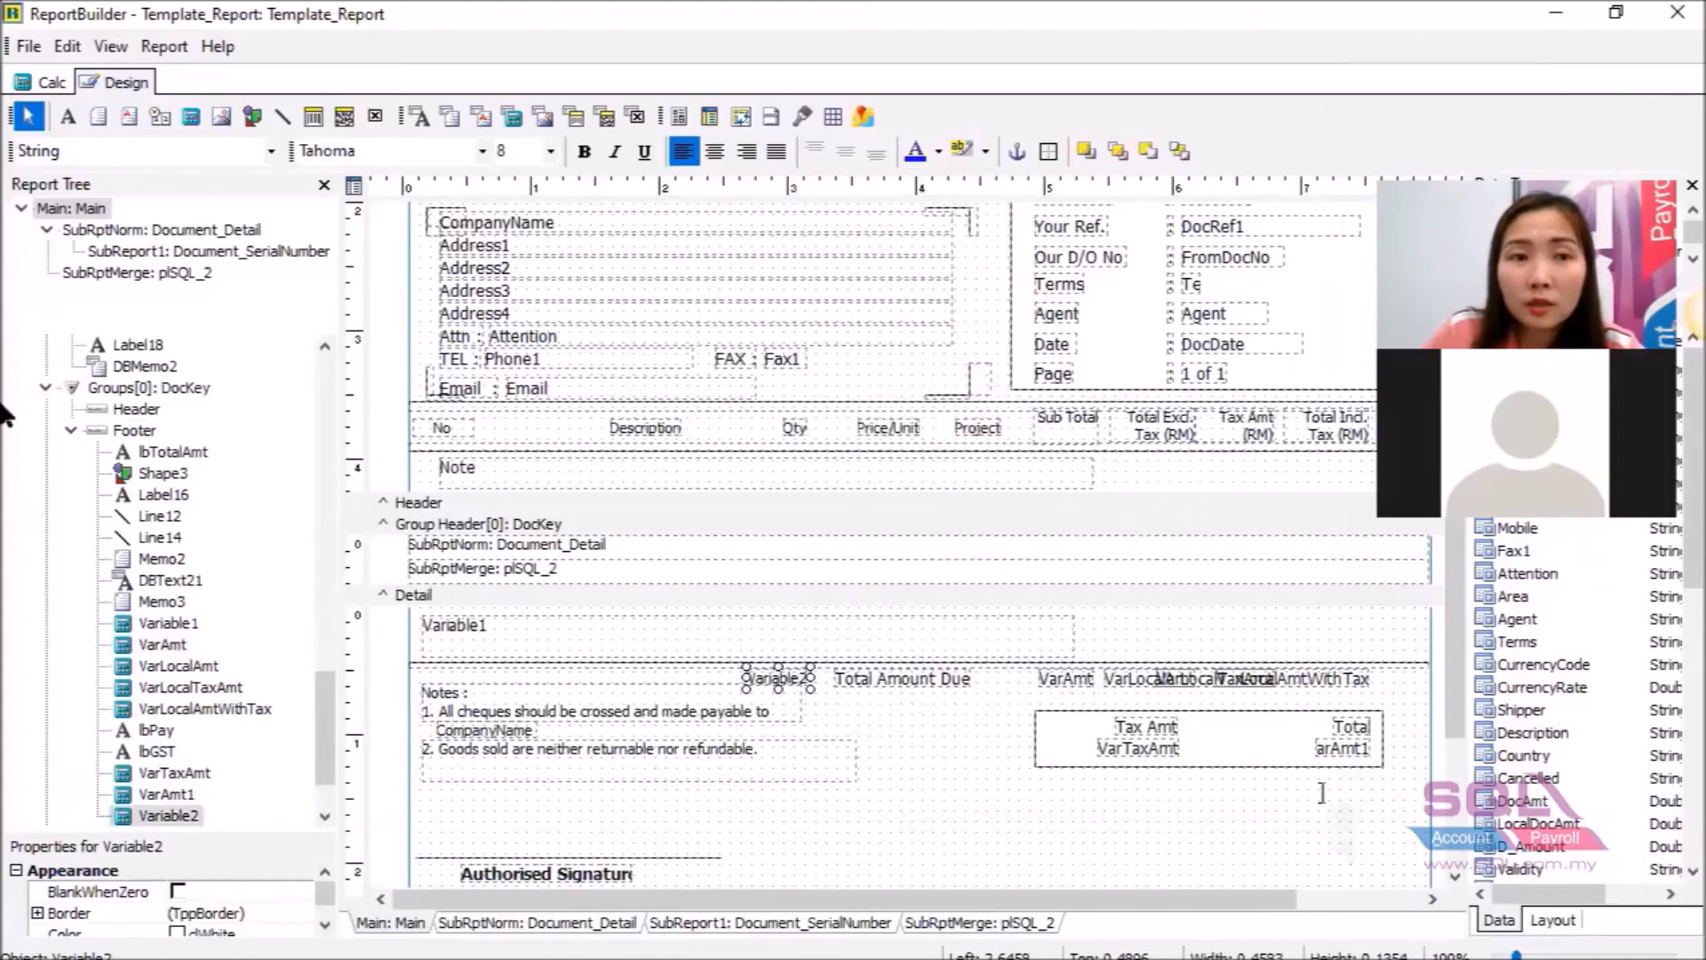
click(192, 73)
drag(192, 78, 61, 95)
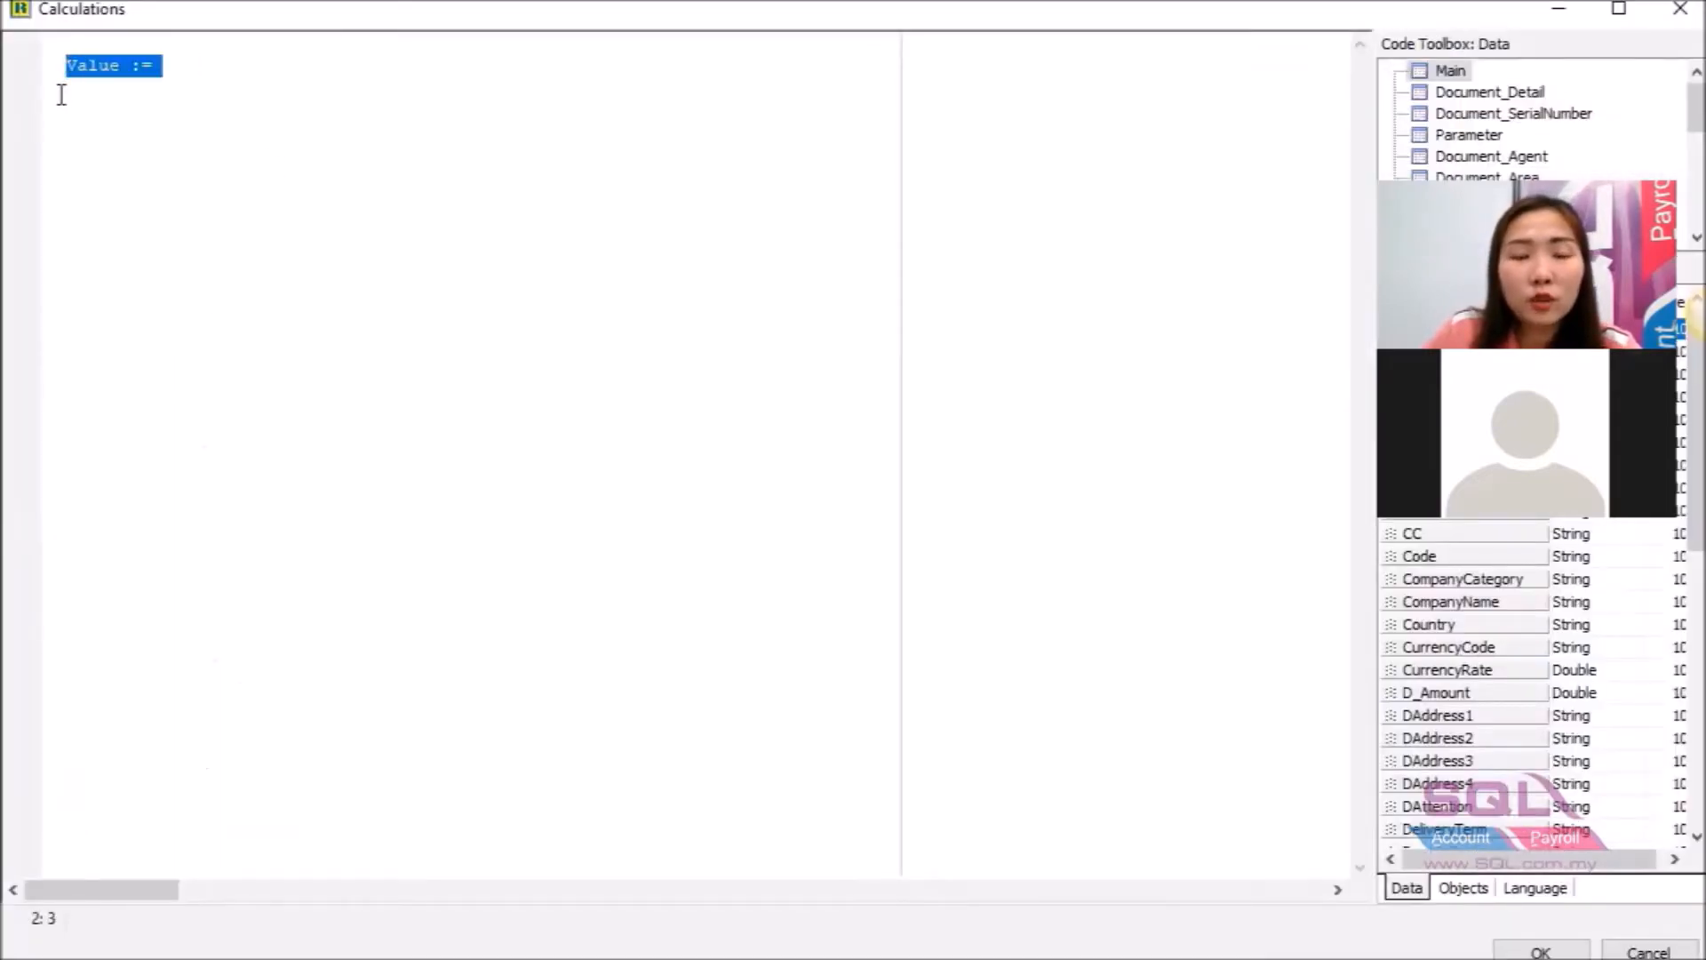
key(ctrl+v)
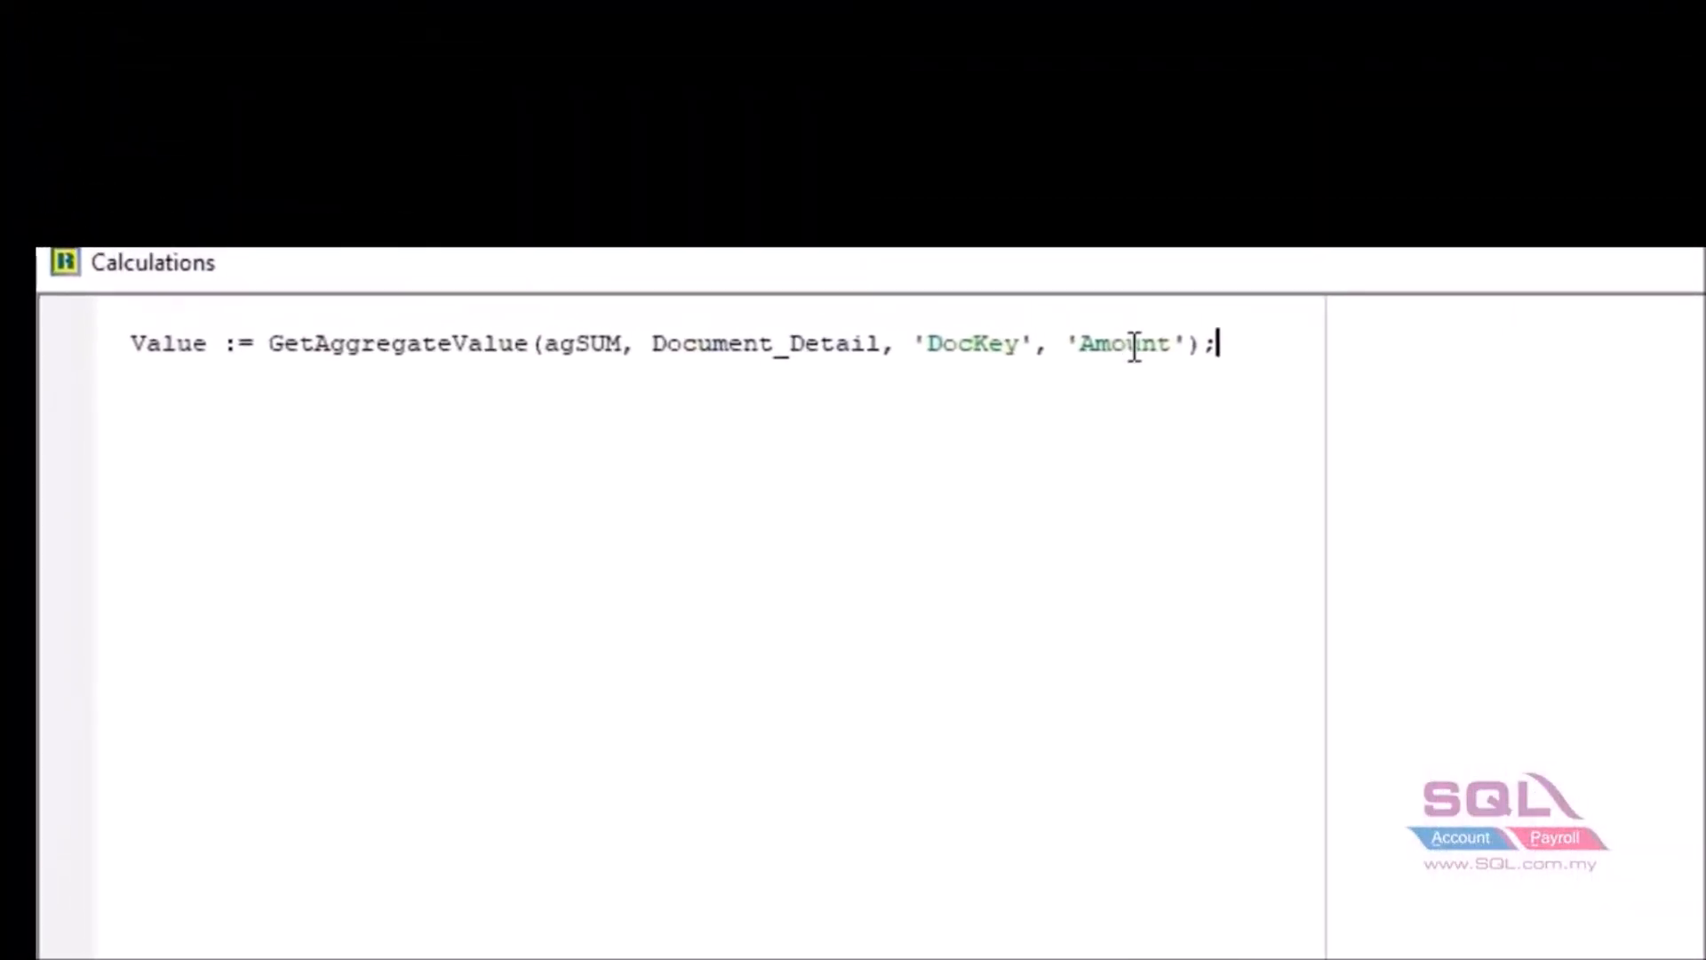
Change the summed field from Amount to Qty and confirm the script.
drag(1174, 344, 1090, 352)
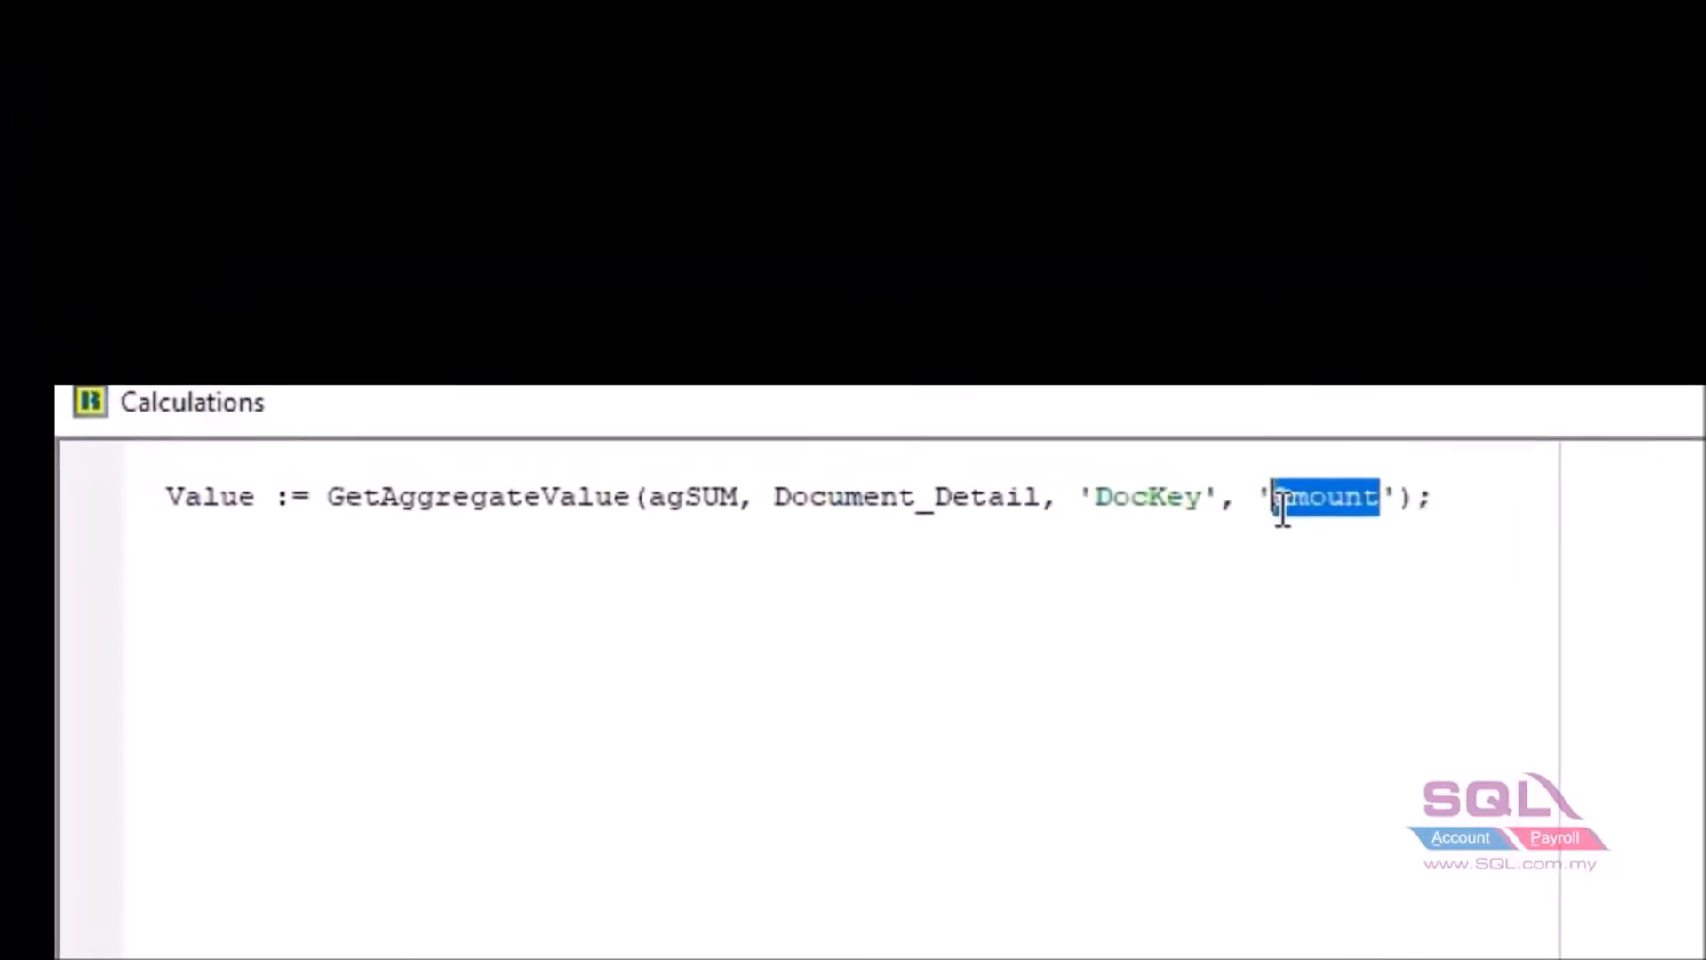
text(Qty)
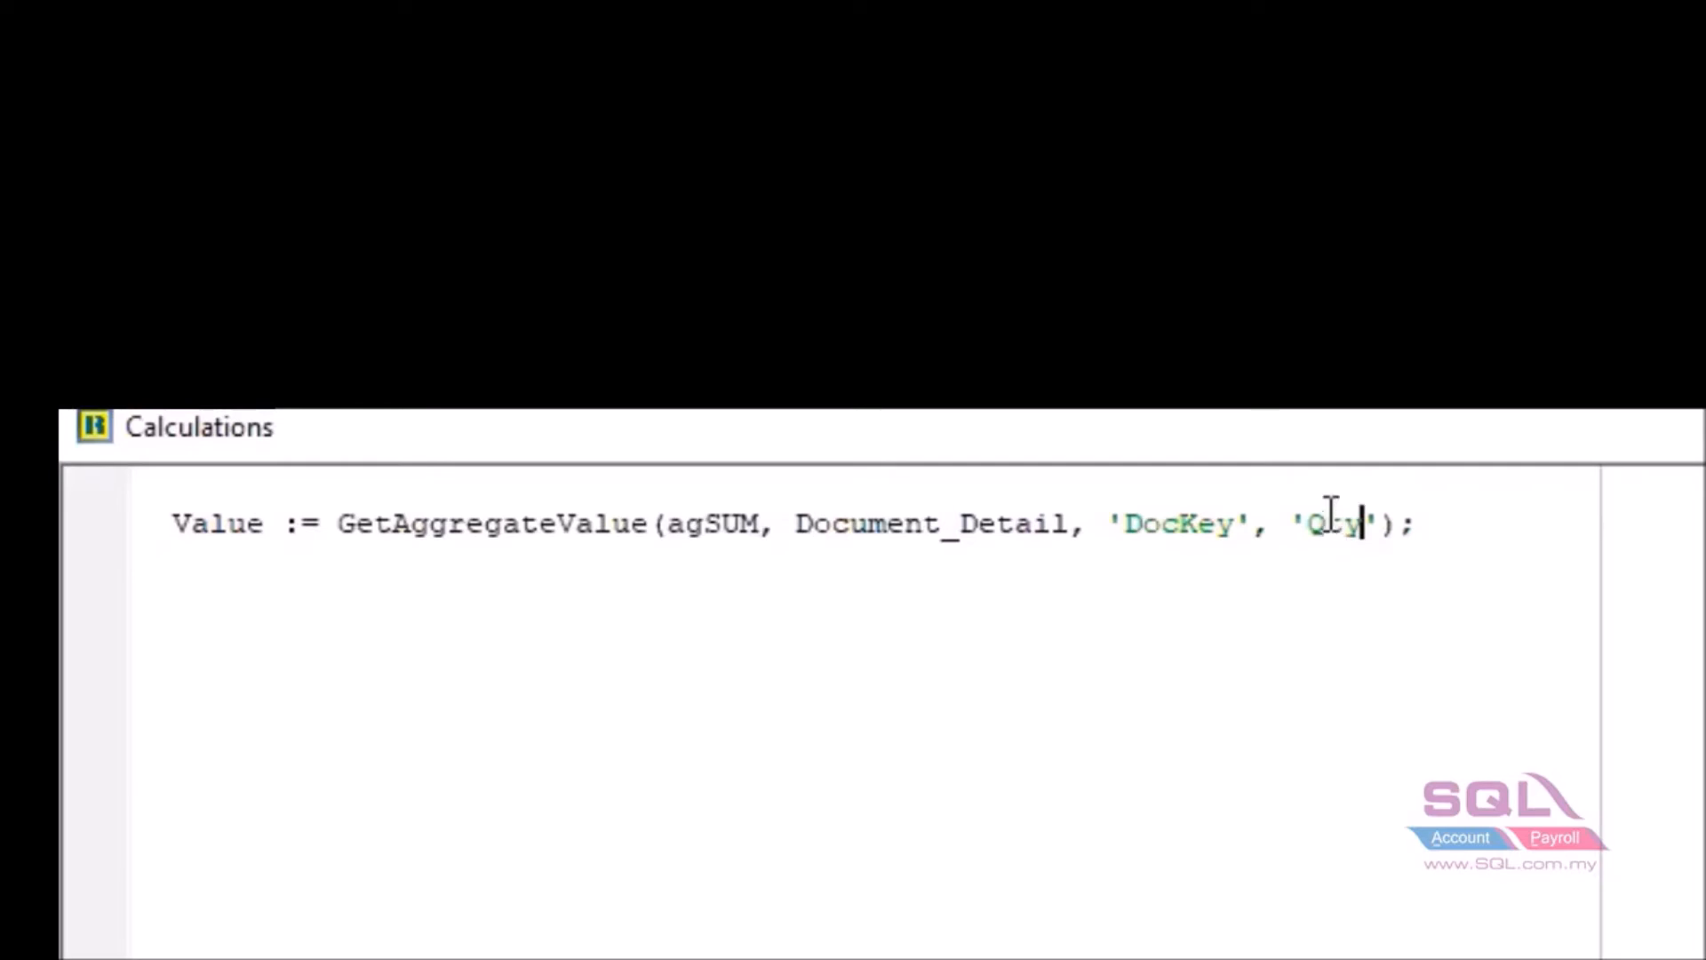
drag(169, 507, 1562, 522)
click(1528, 530)
drag(1362, 532, 1310, 537)
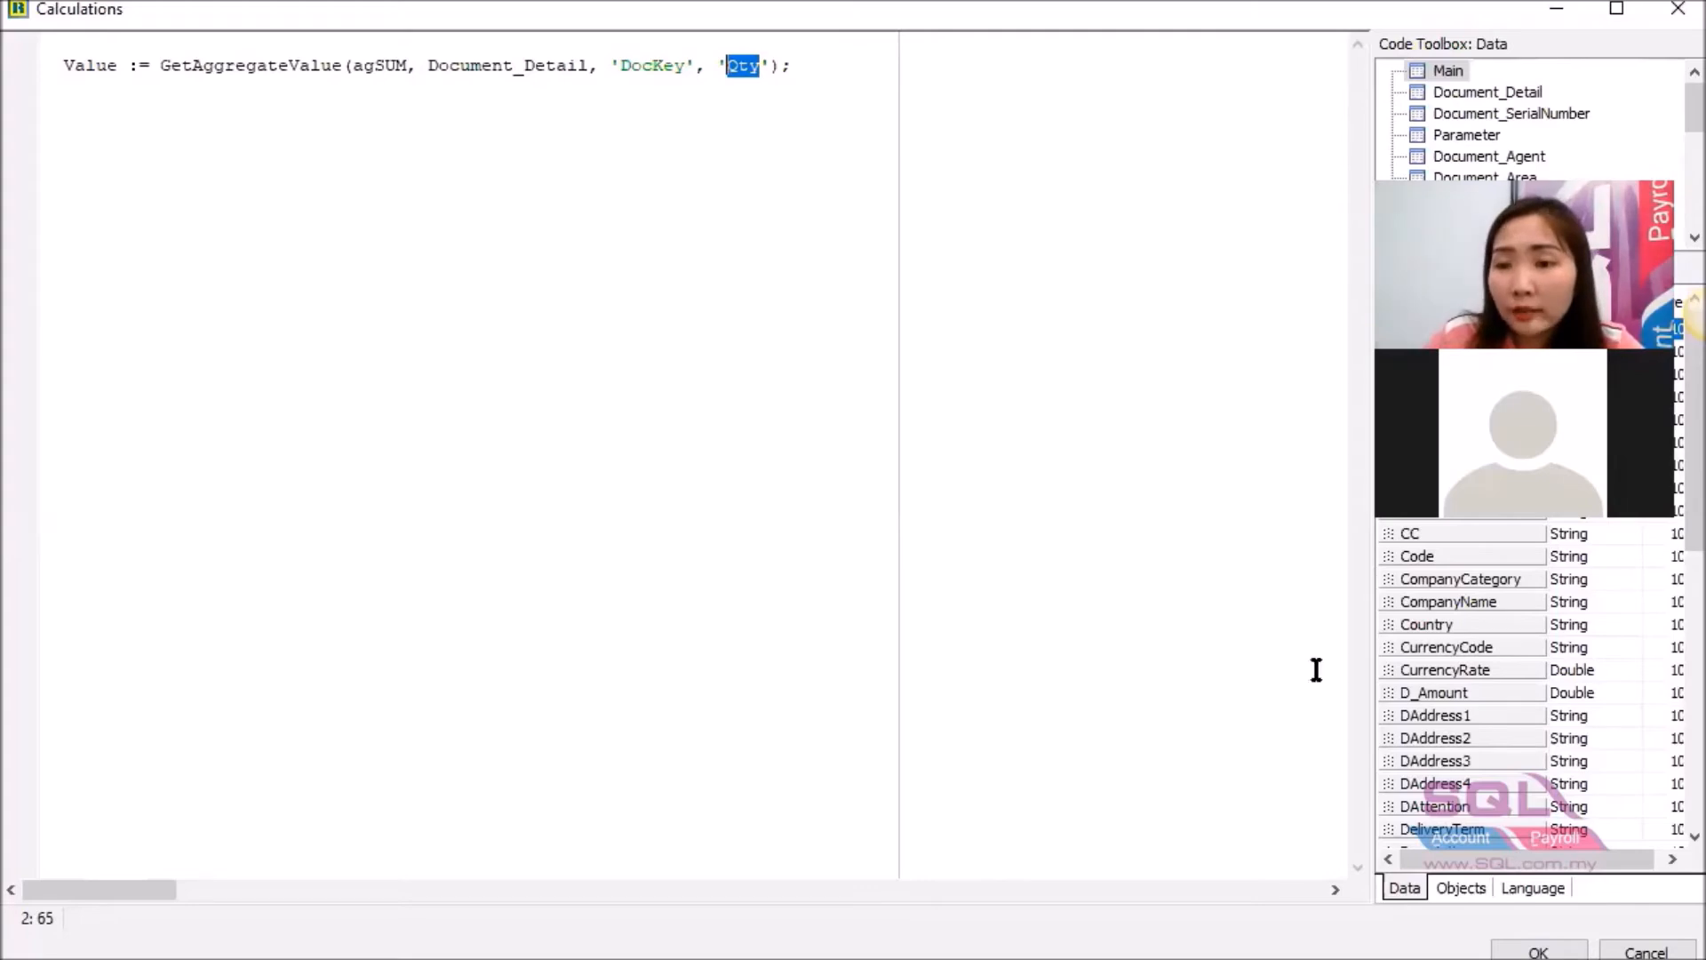
click(1537, 951)
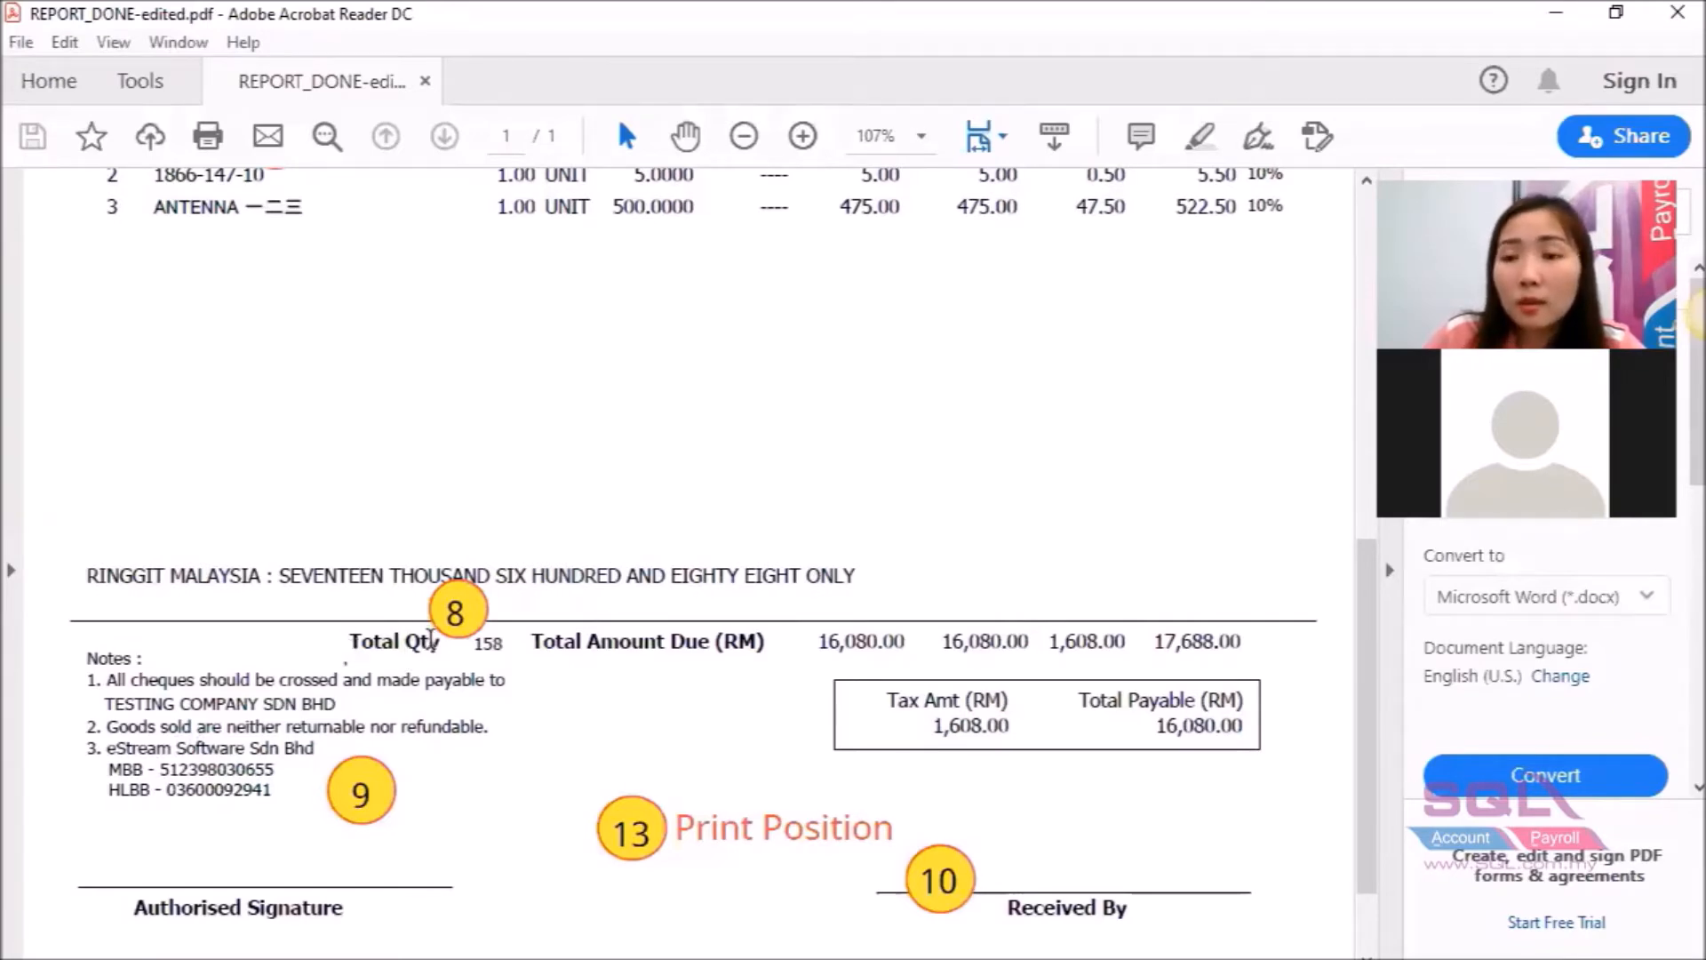
key(alt+Tab)
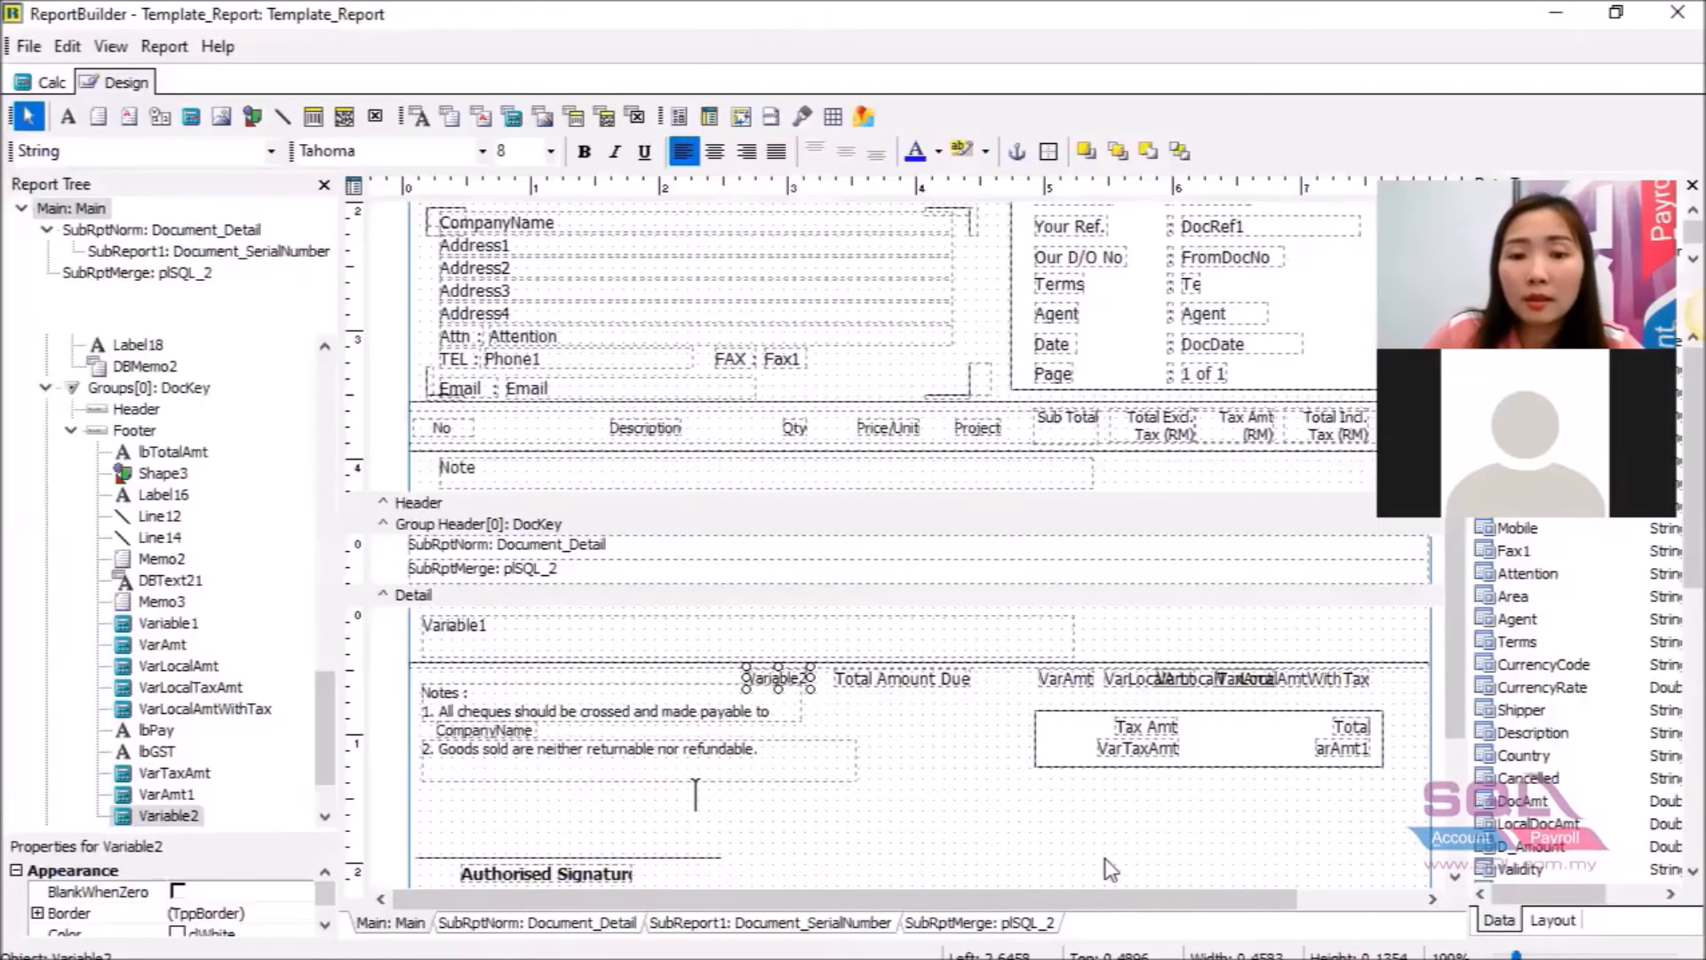
Add a bold 'Total Qty' label just before Variable2 in the totals row.
click(67, 116)
click(635, 673)
drag(646, 692, 665, 692)
double_click(136, 151)
text(Total Qty)
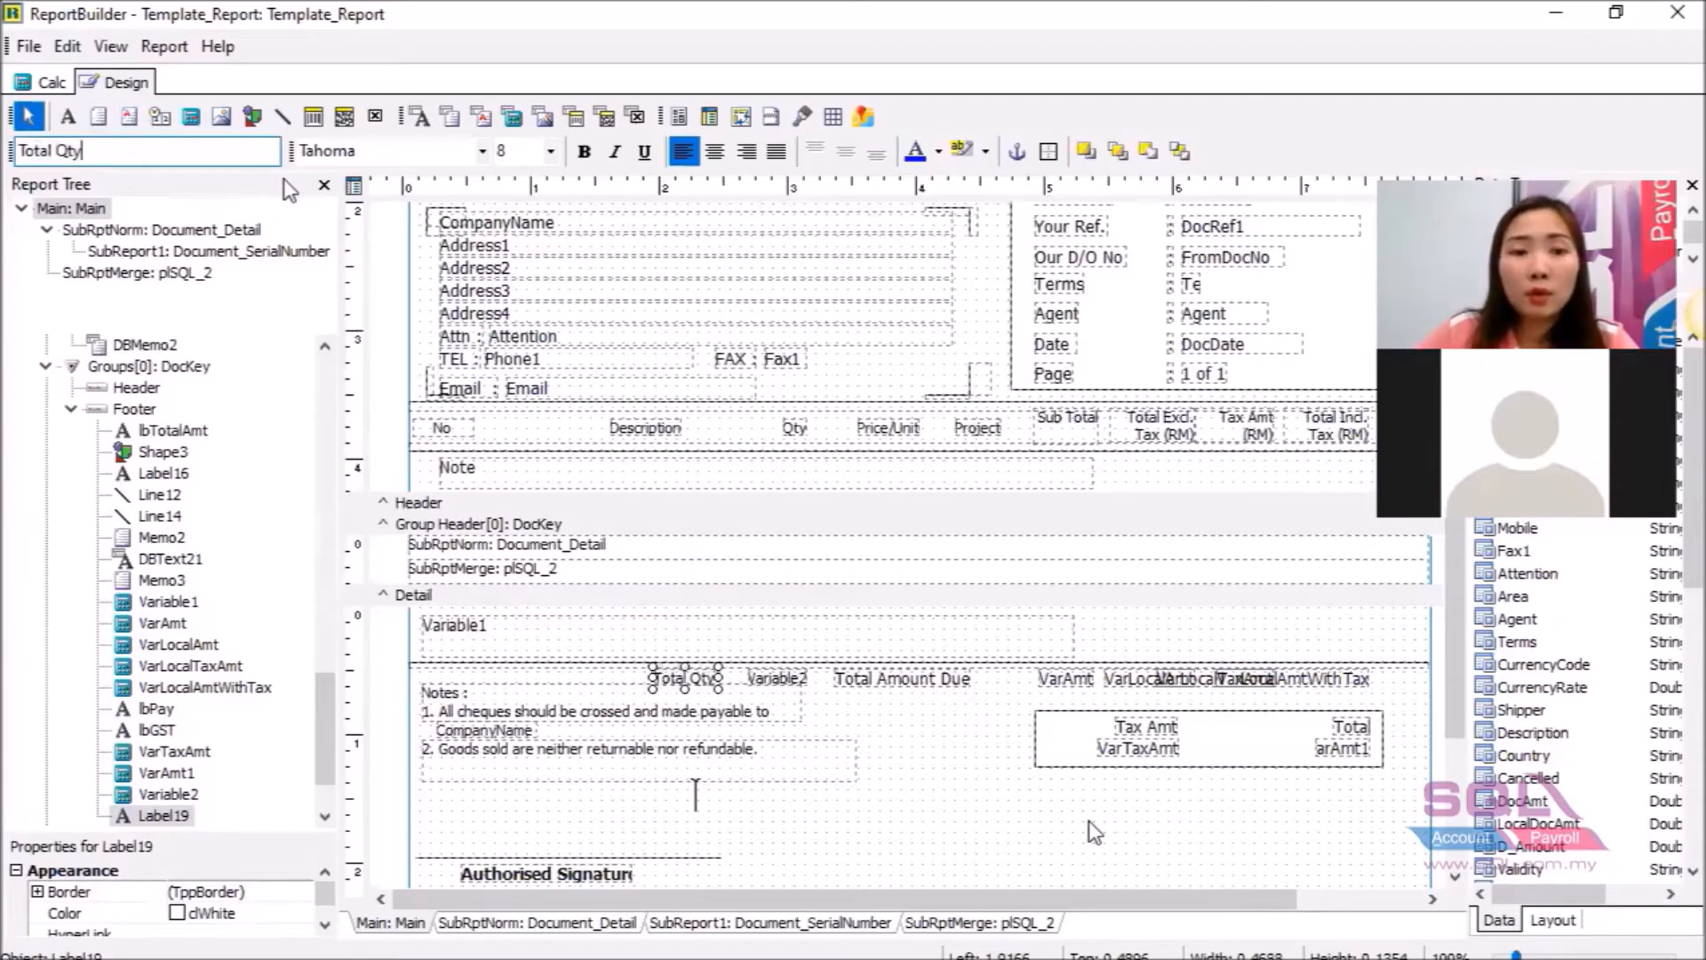
click(585, 153)
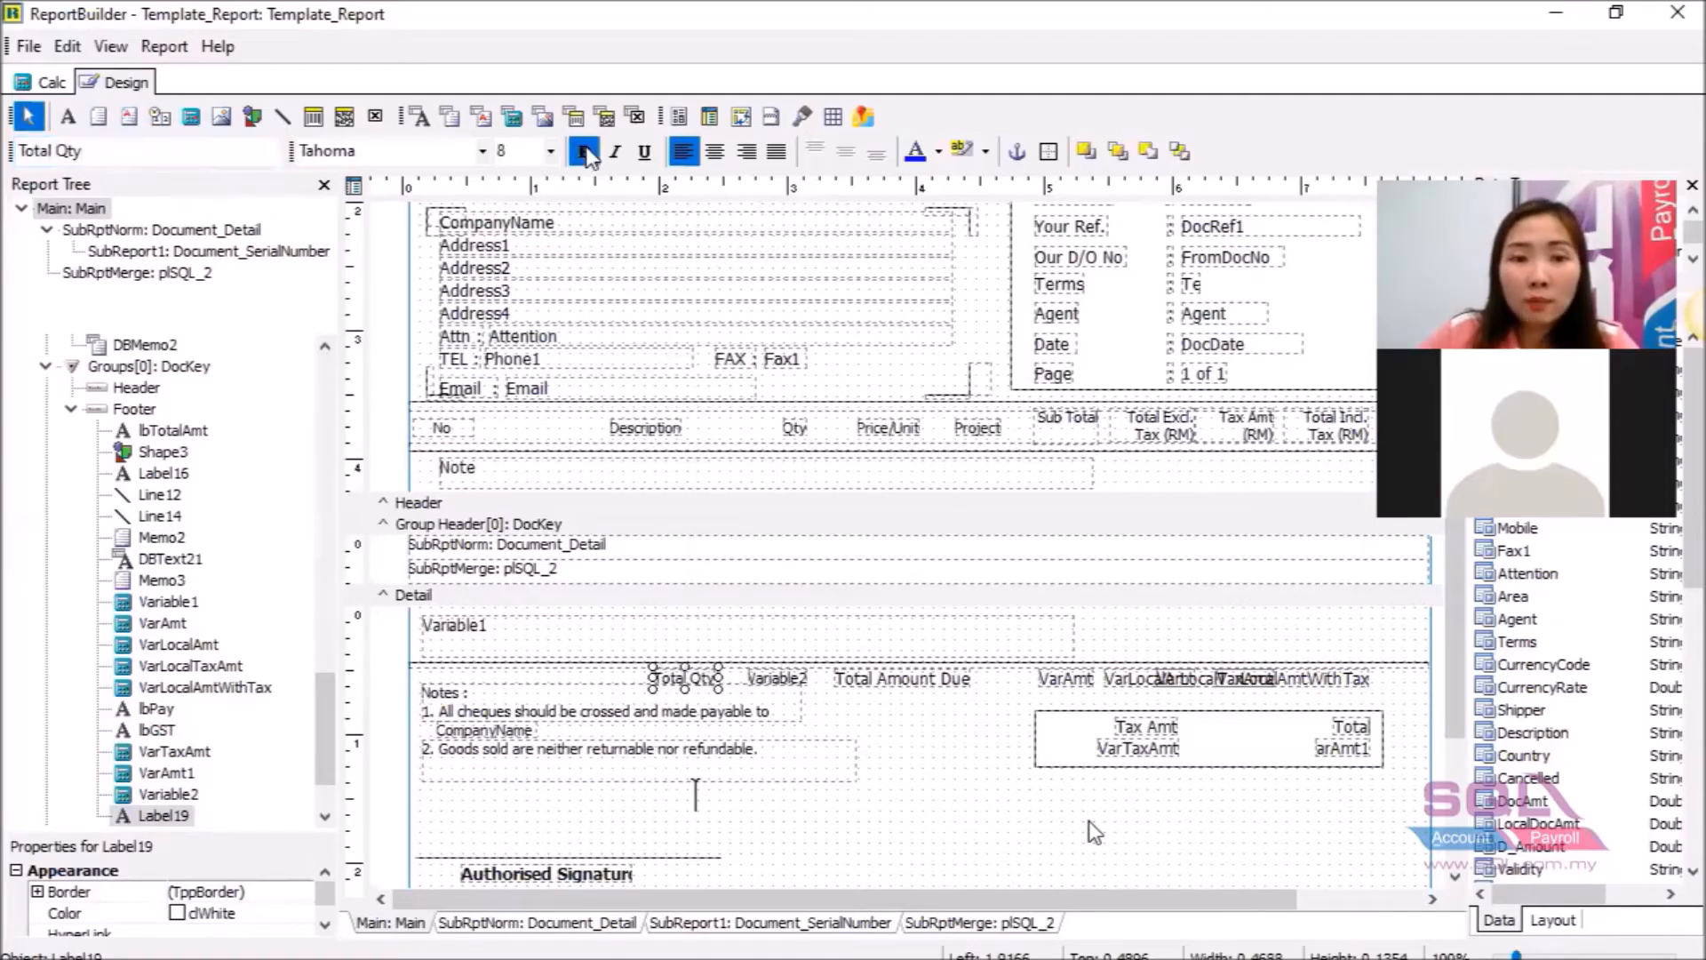
click(615, 153)
click(646, 155)
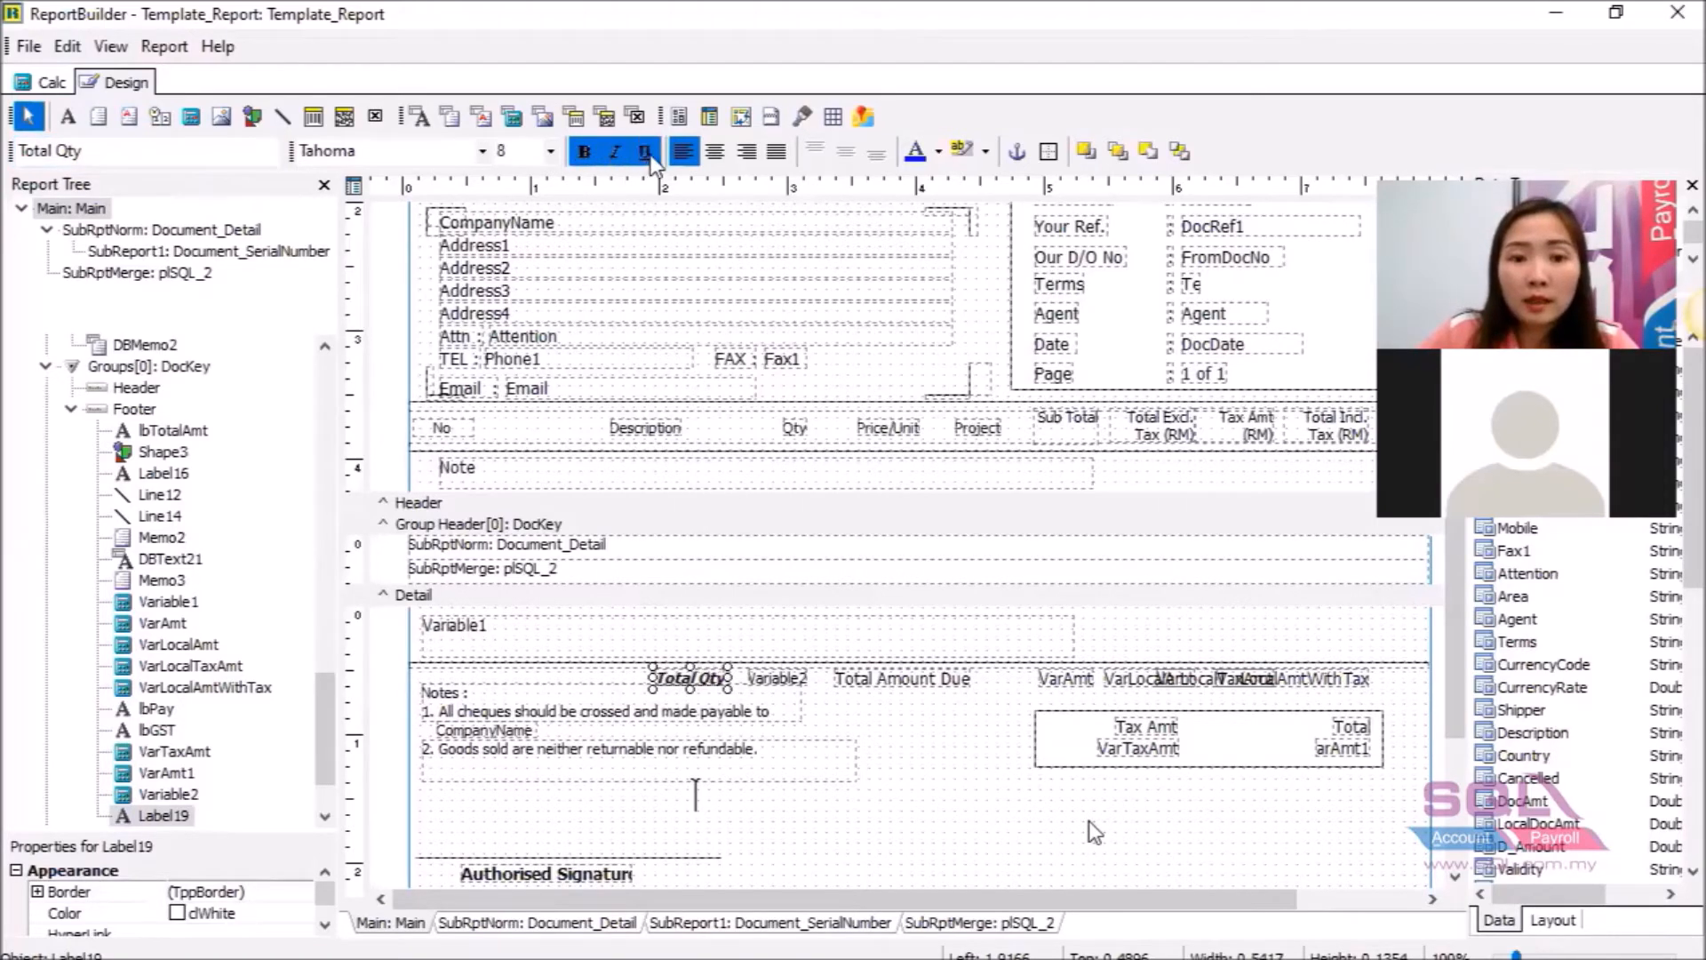
click(628, 152)
click(644, 153)
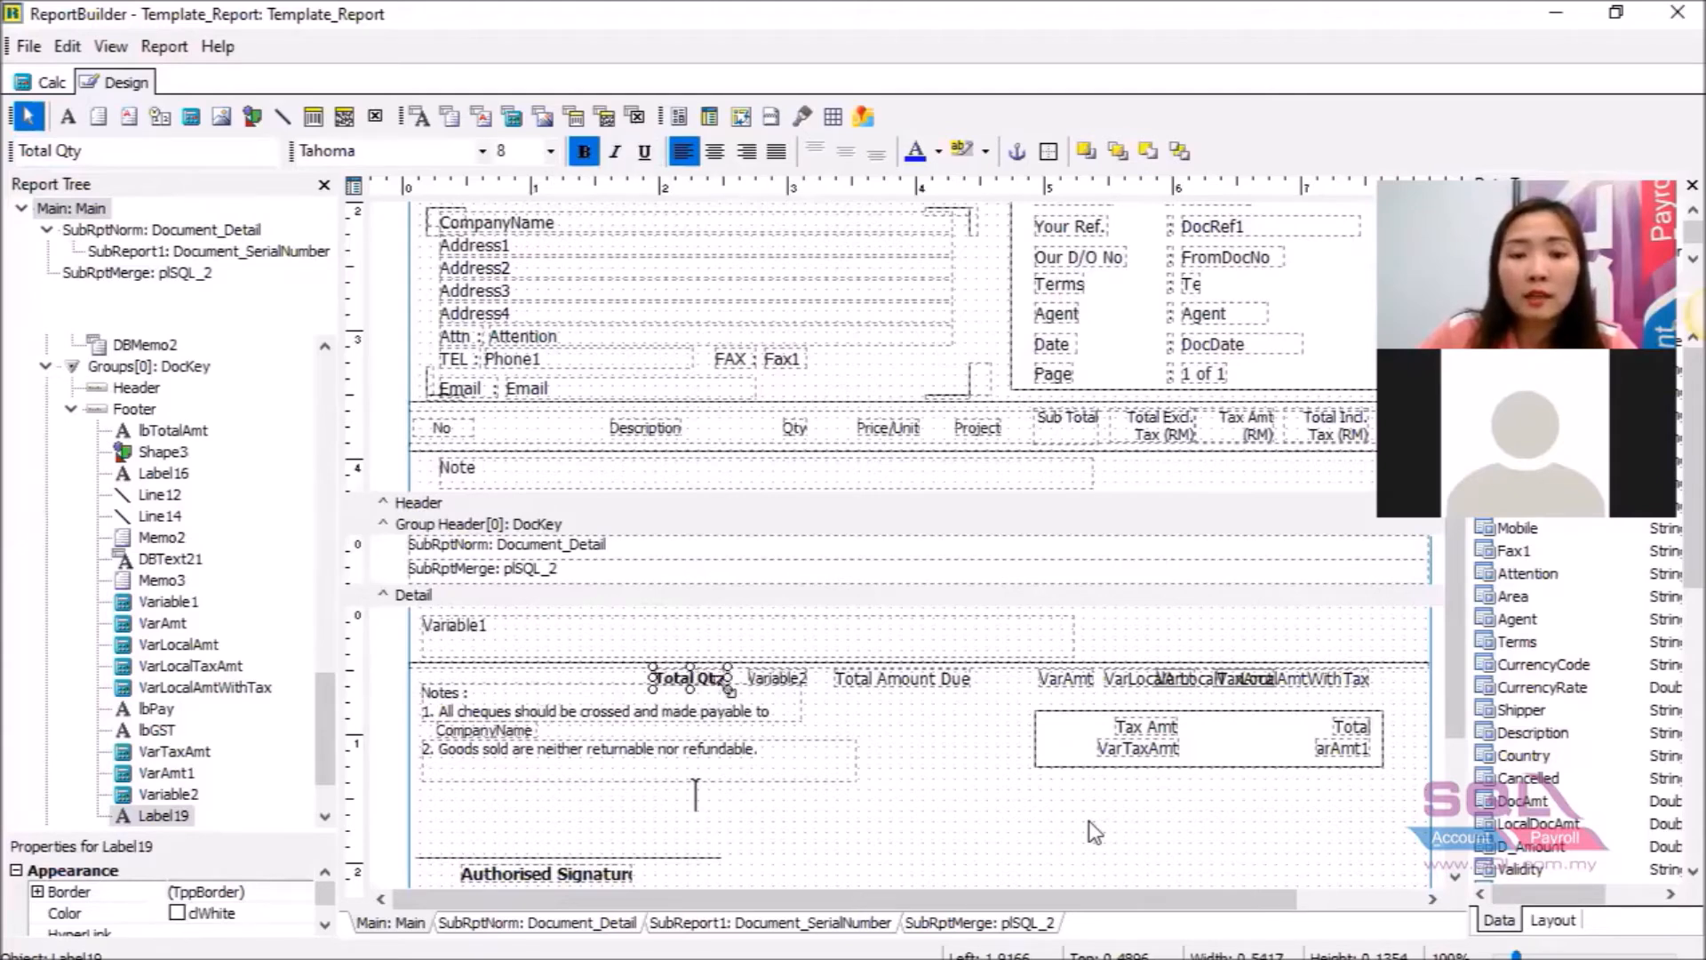
click(863, 730)
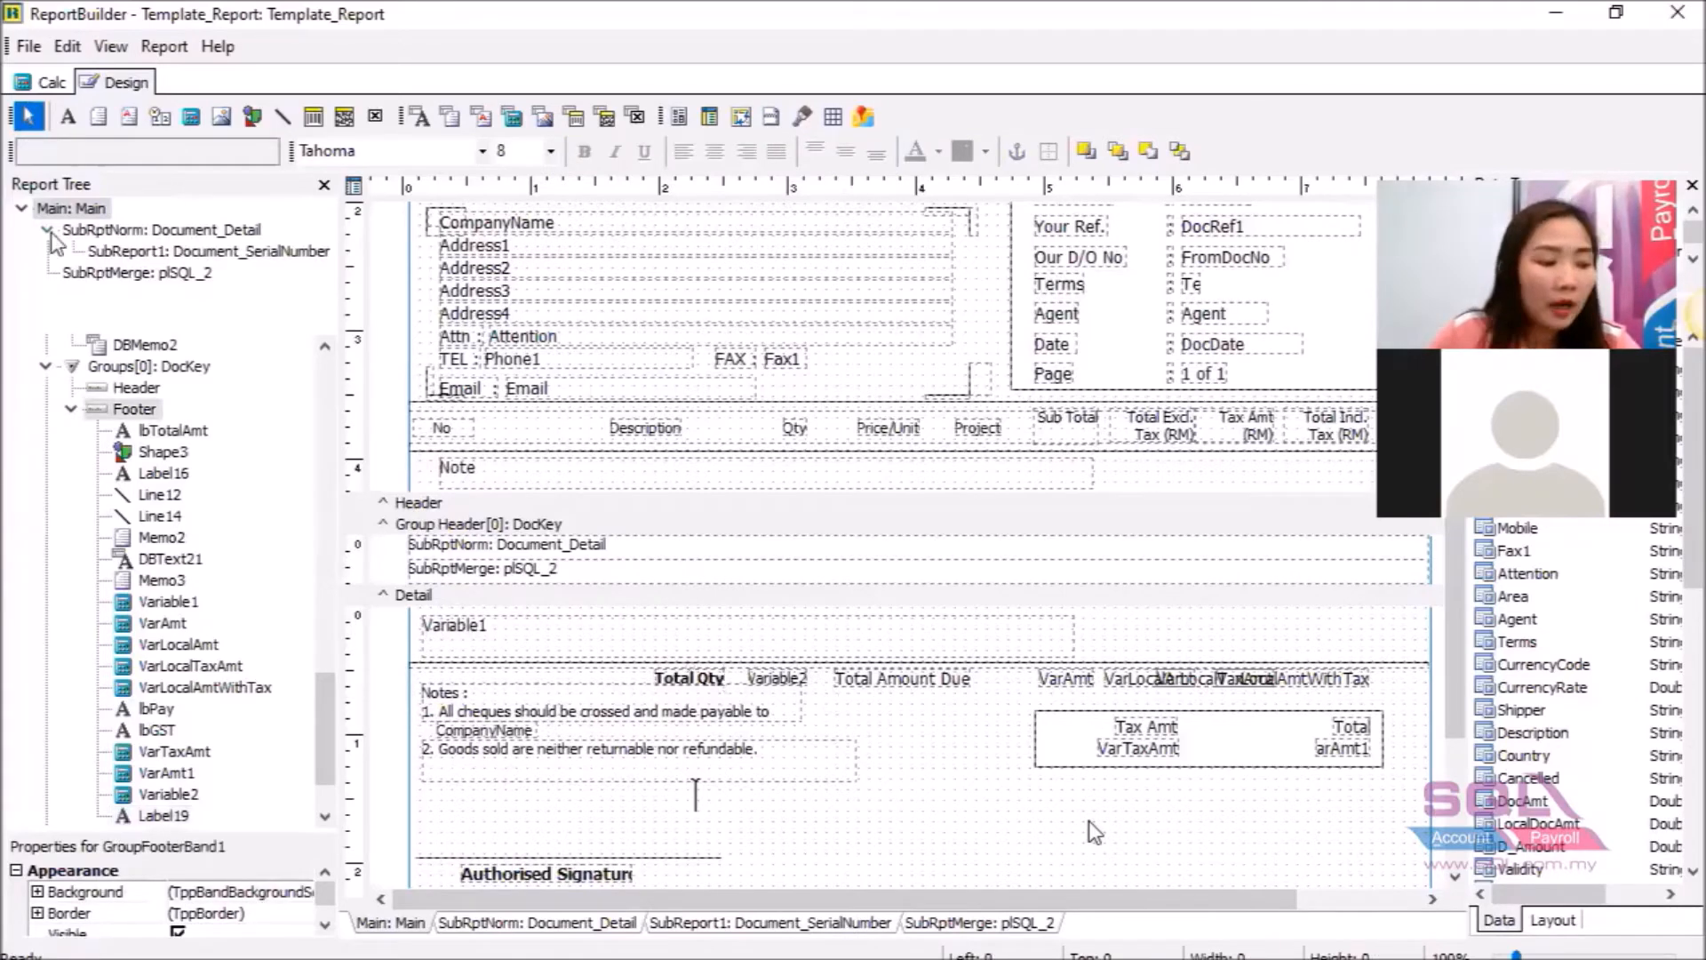
Save the report template and close the report designer.
click(28, 47)
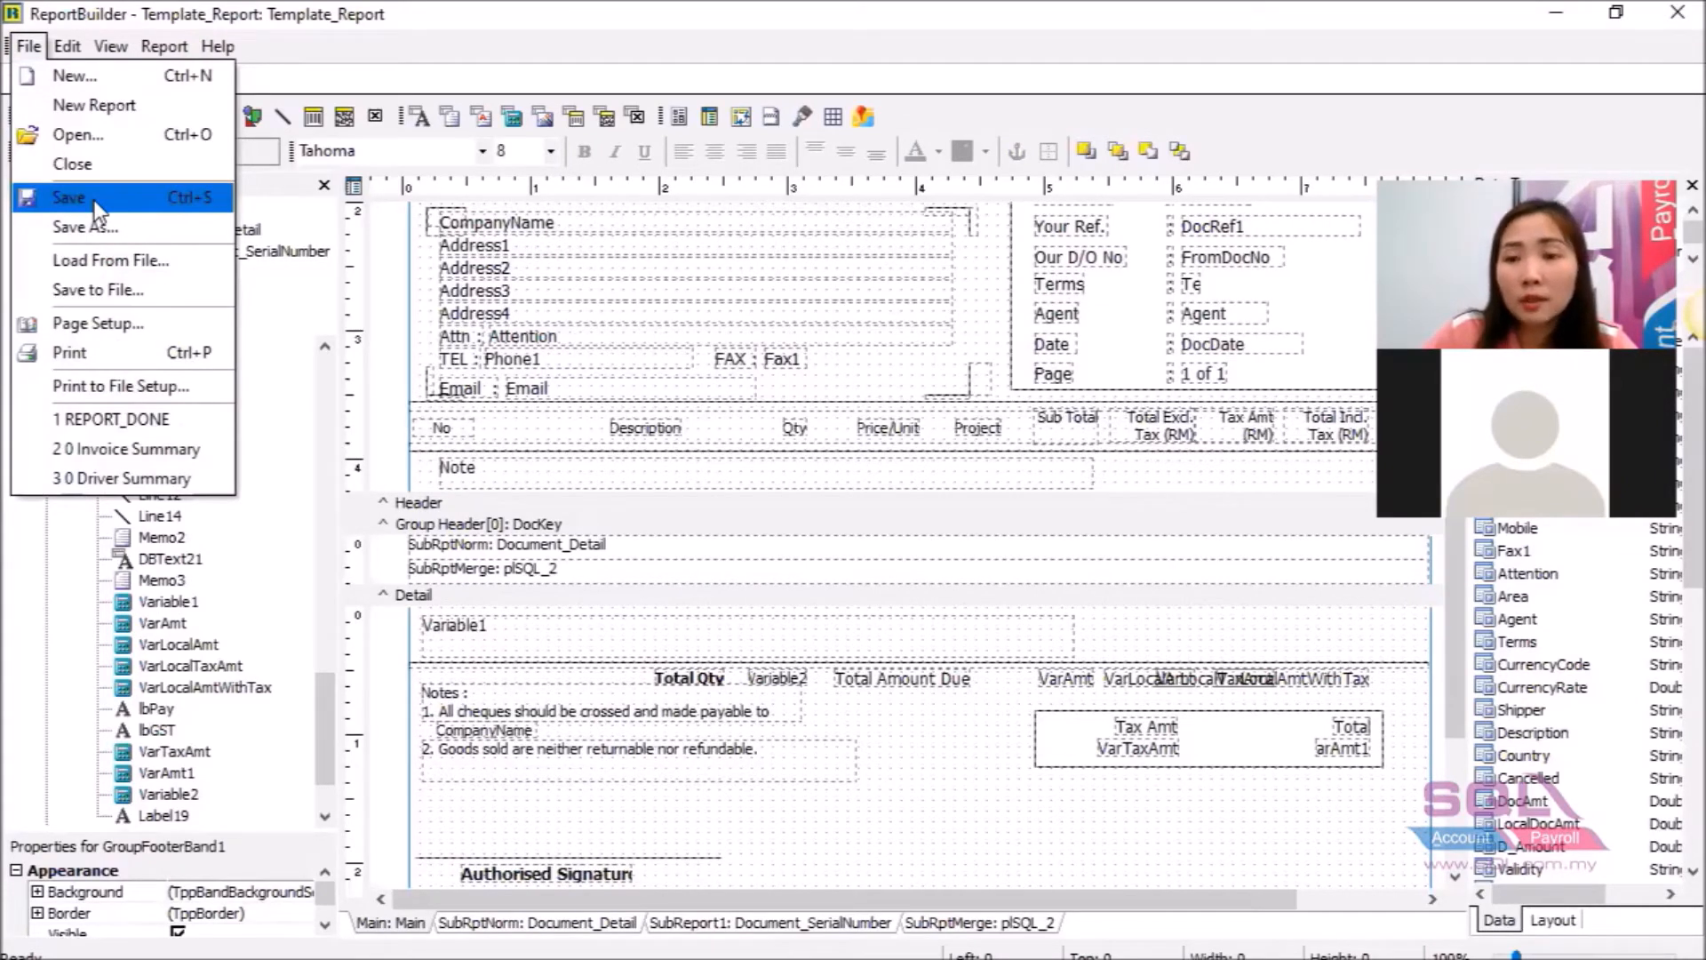
click(71, 197)
click(1677, 12)
Preview the invoice using the Template_Report layout.
click(1673, 136)
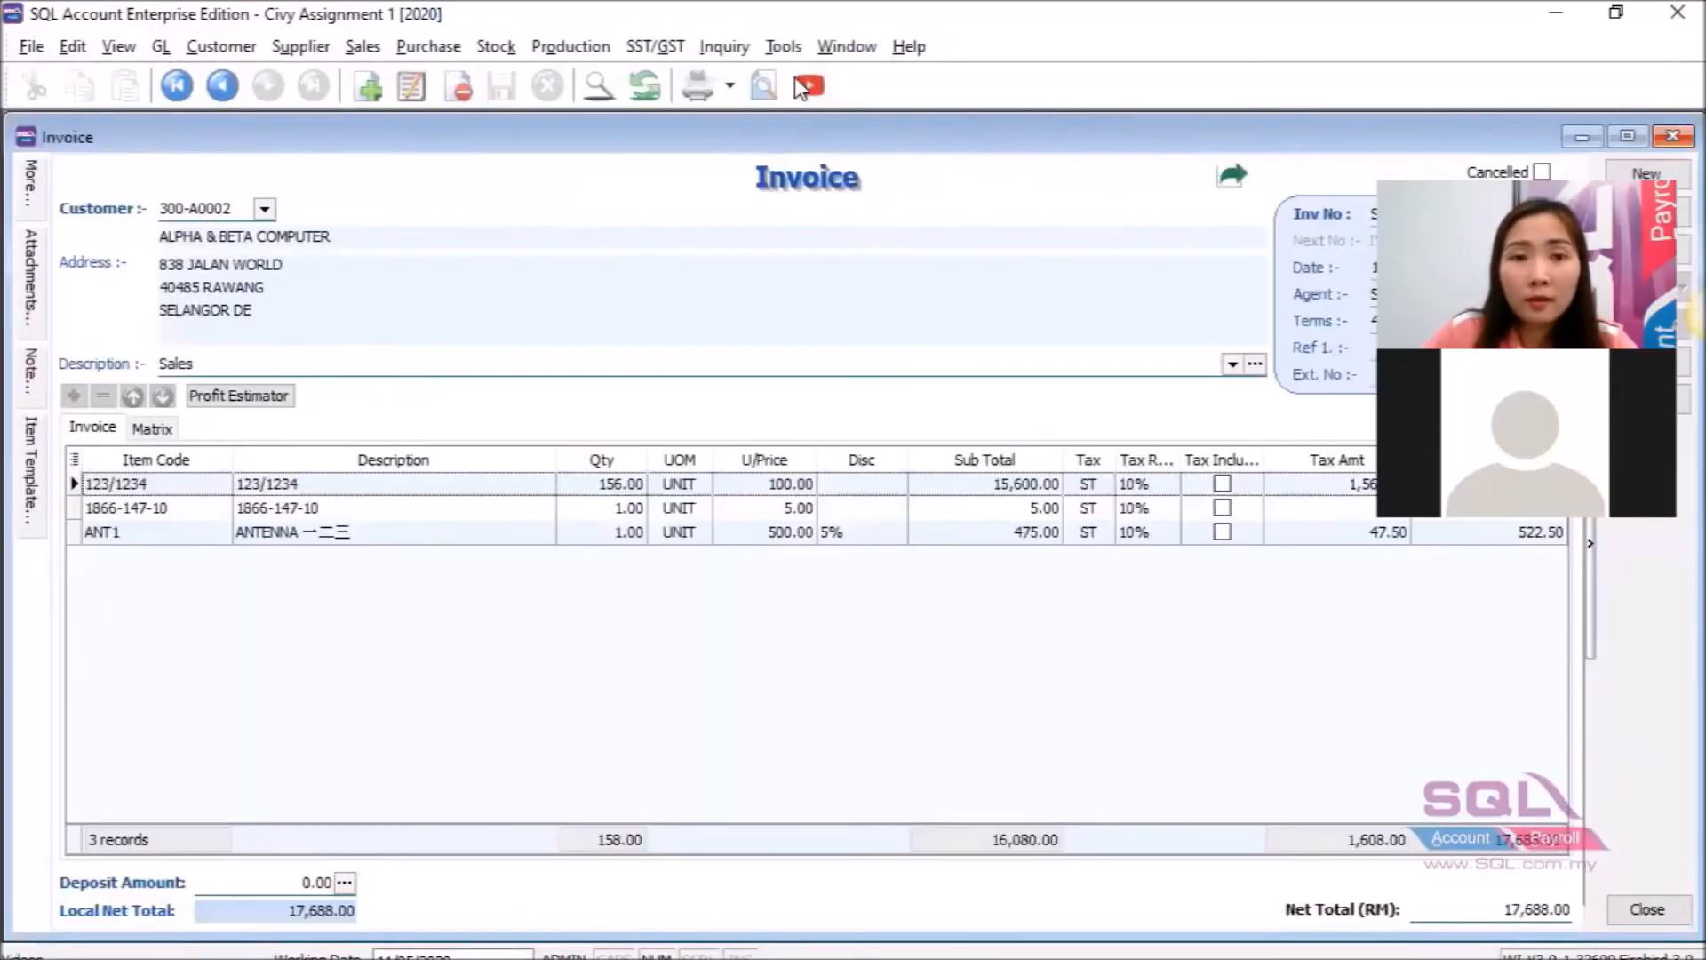
click(766, 85)
scroll(720, 533, down, 5)
click(665, 588)
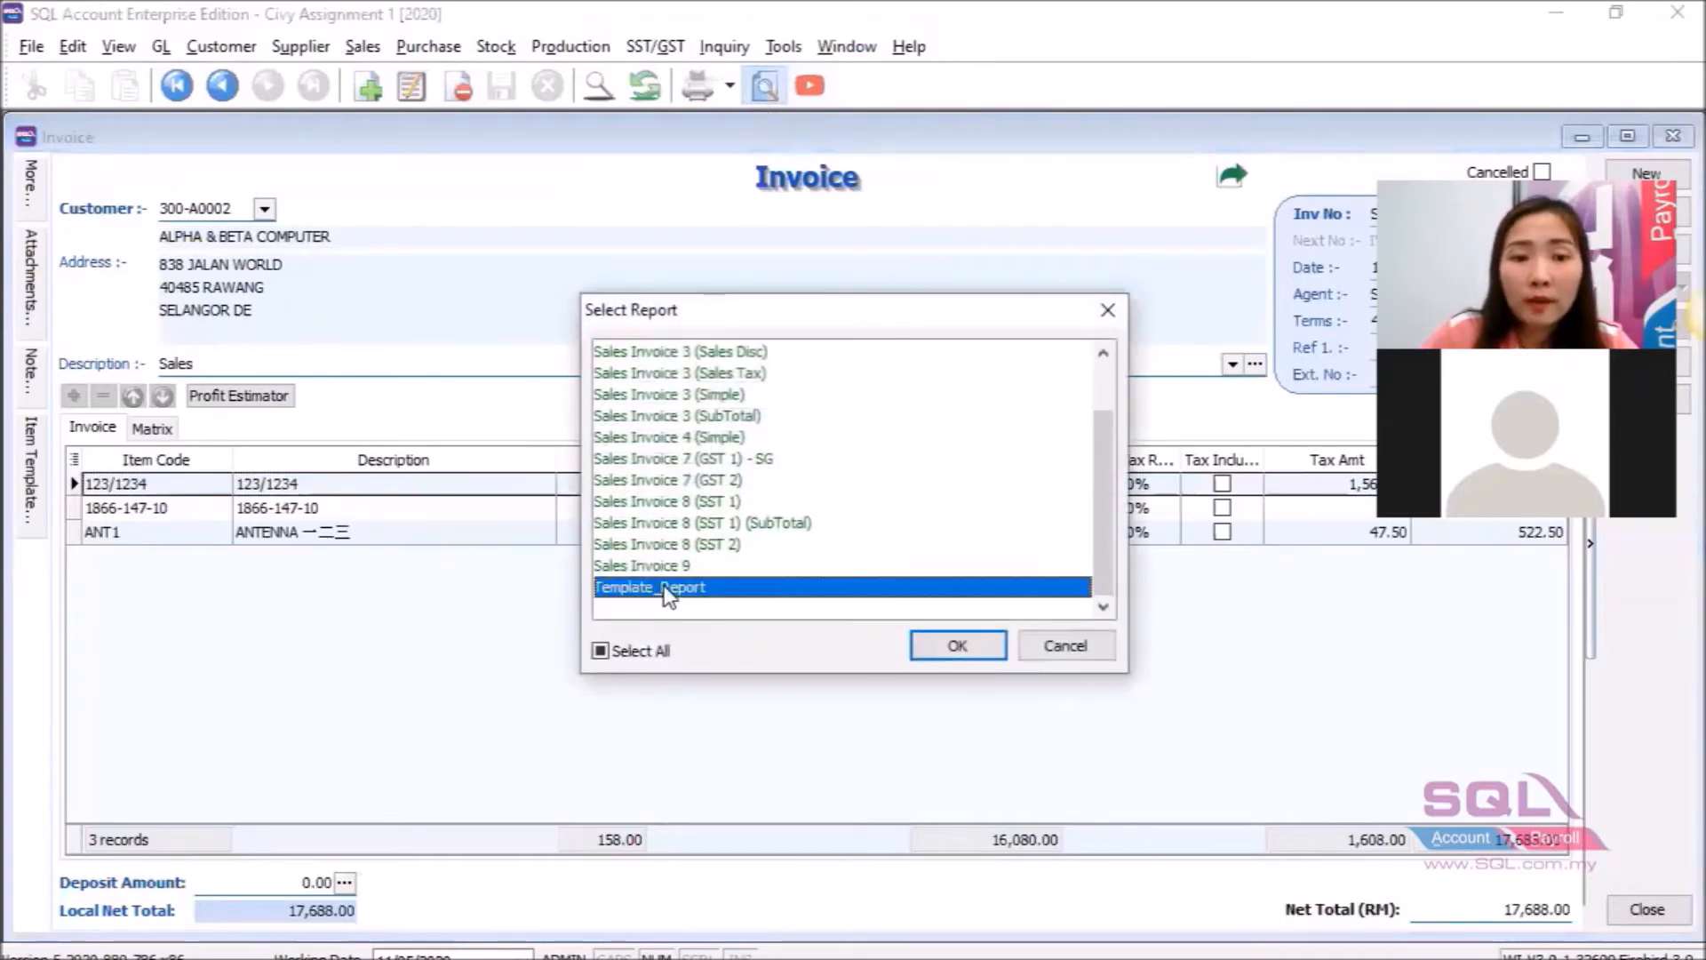
click(958, 646)
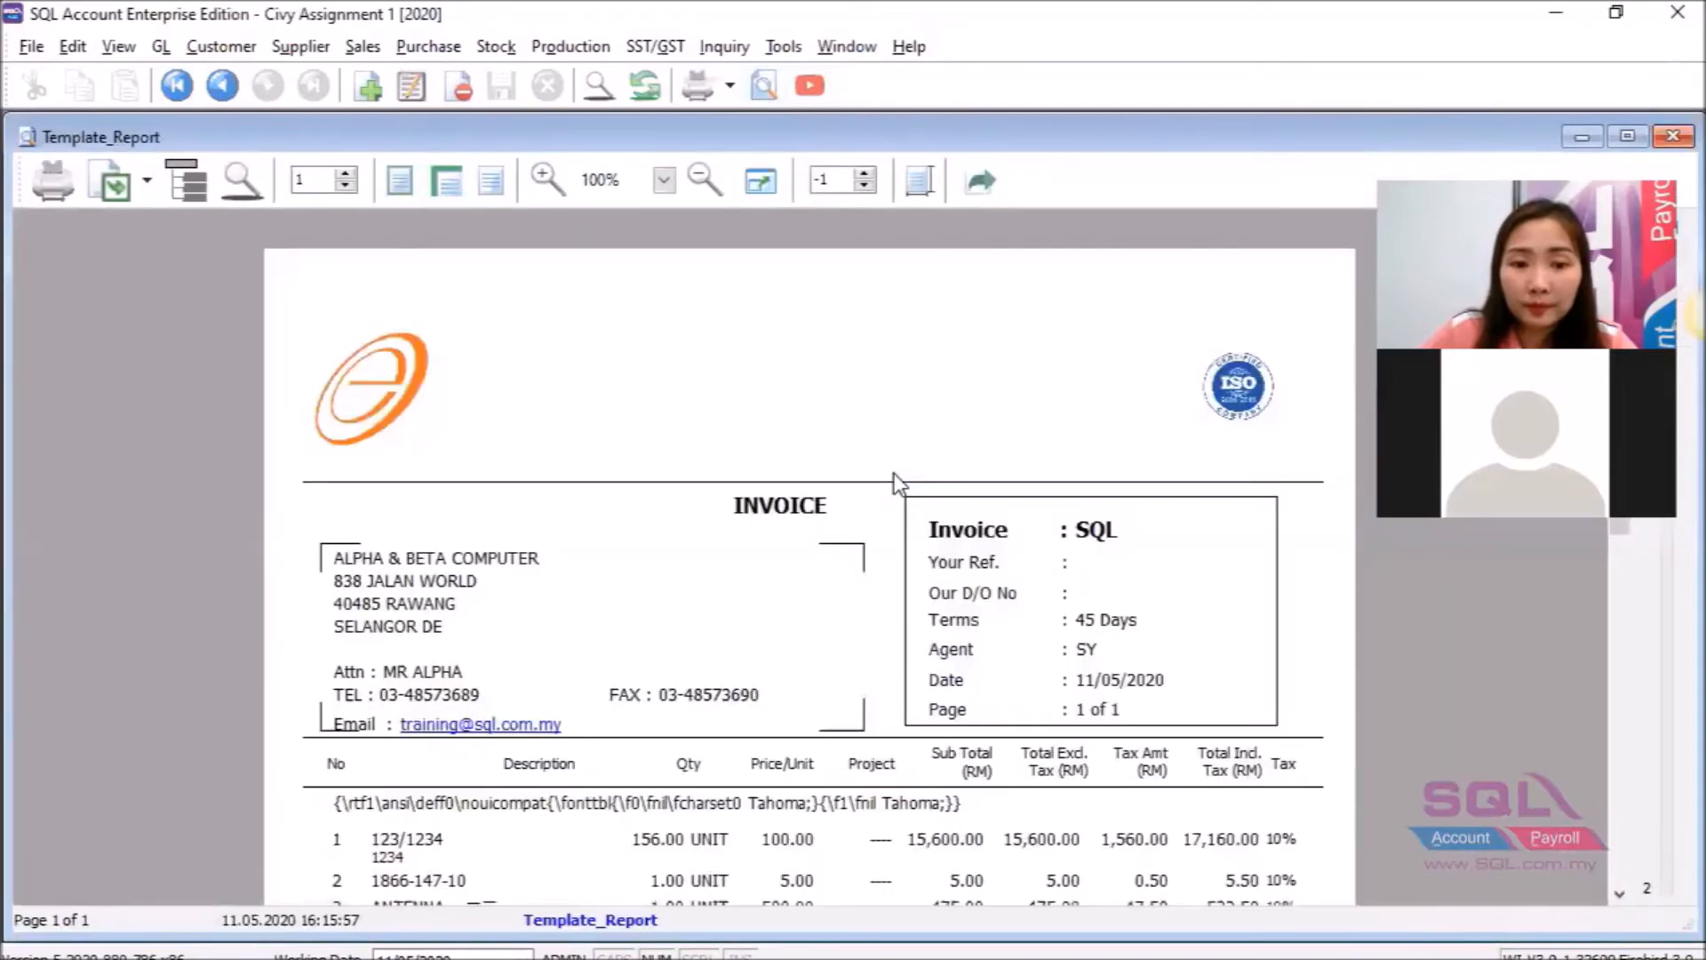
Review the raw RTF text printed above the item lines, then reopen Template_Report for editing.
scroll(898, 484, down, 3)
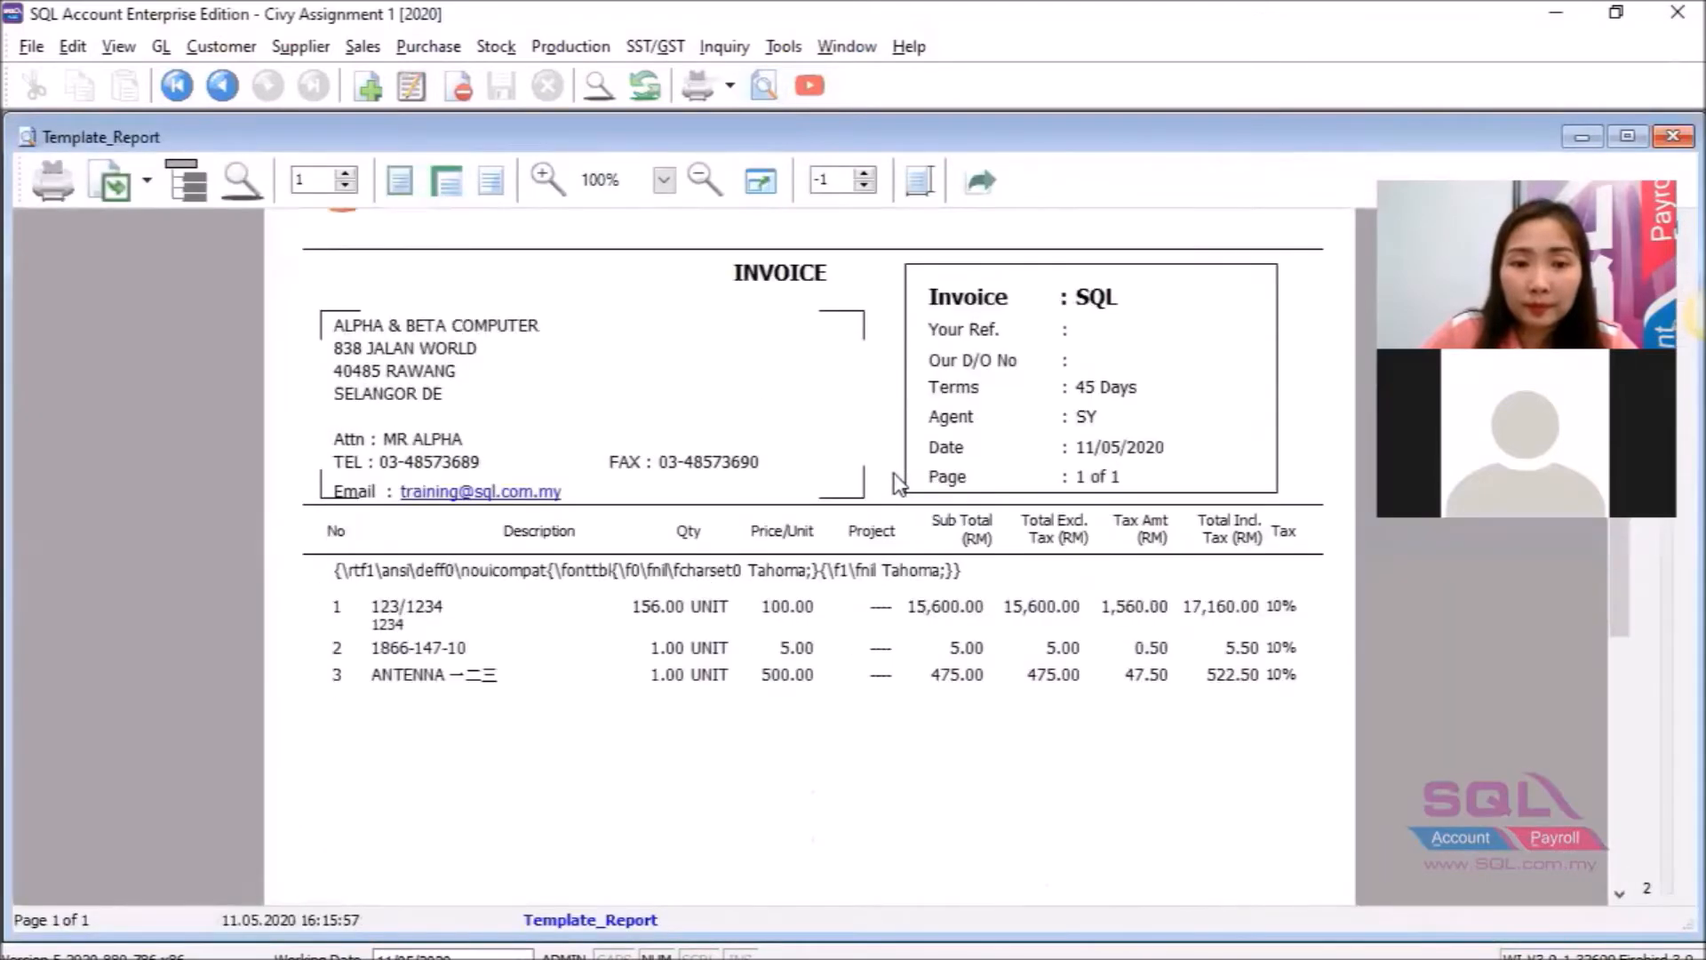
scroll(898, 484, down, 3)
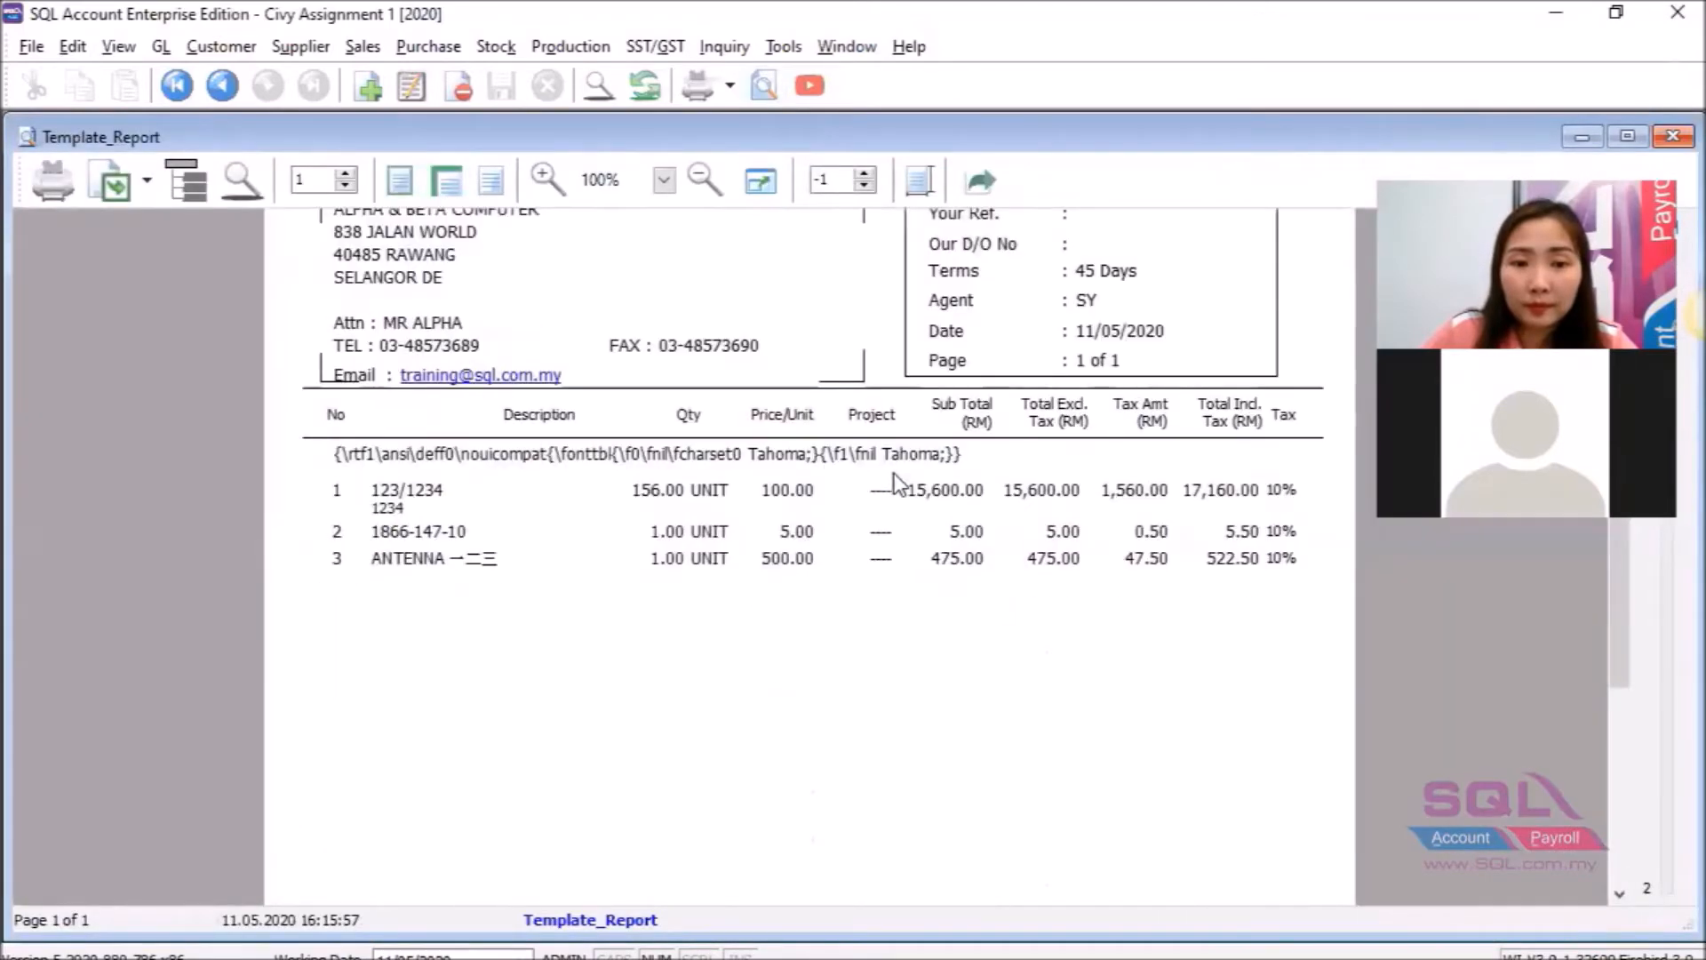
scroll(894, 473, down, 6)
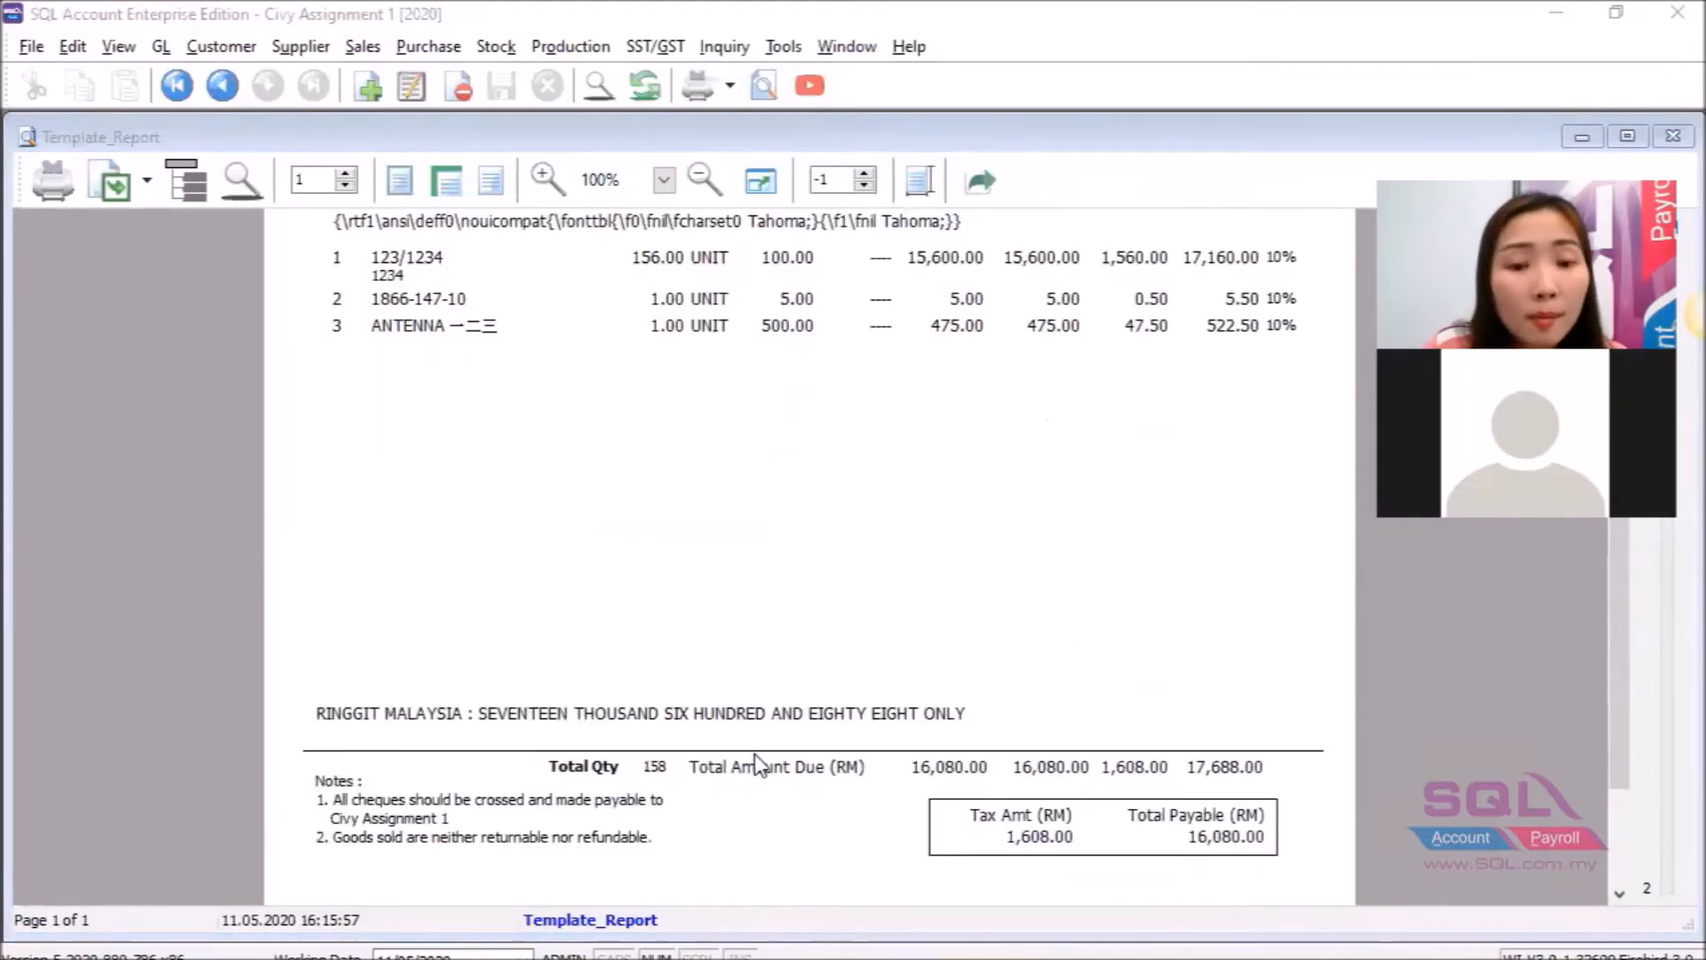
scroll(692, 621, up, 6)
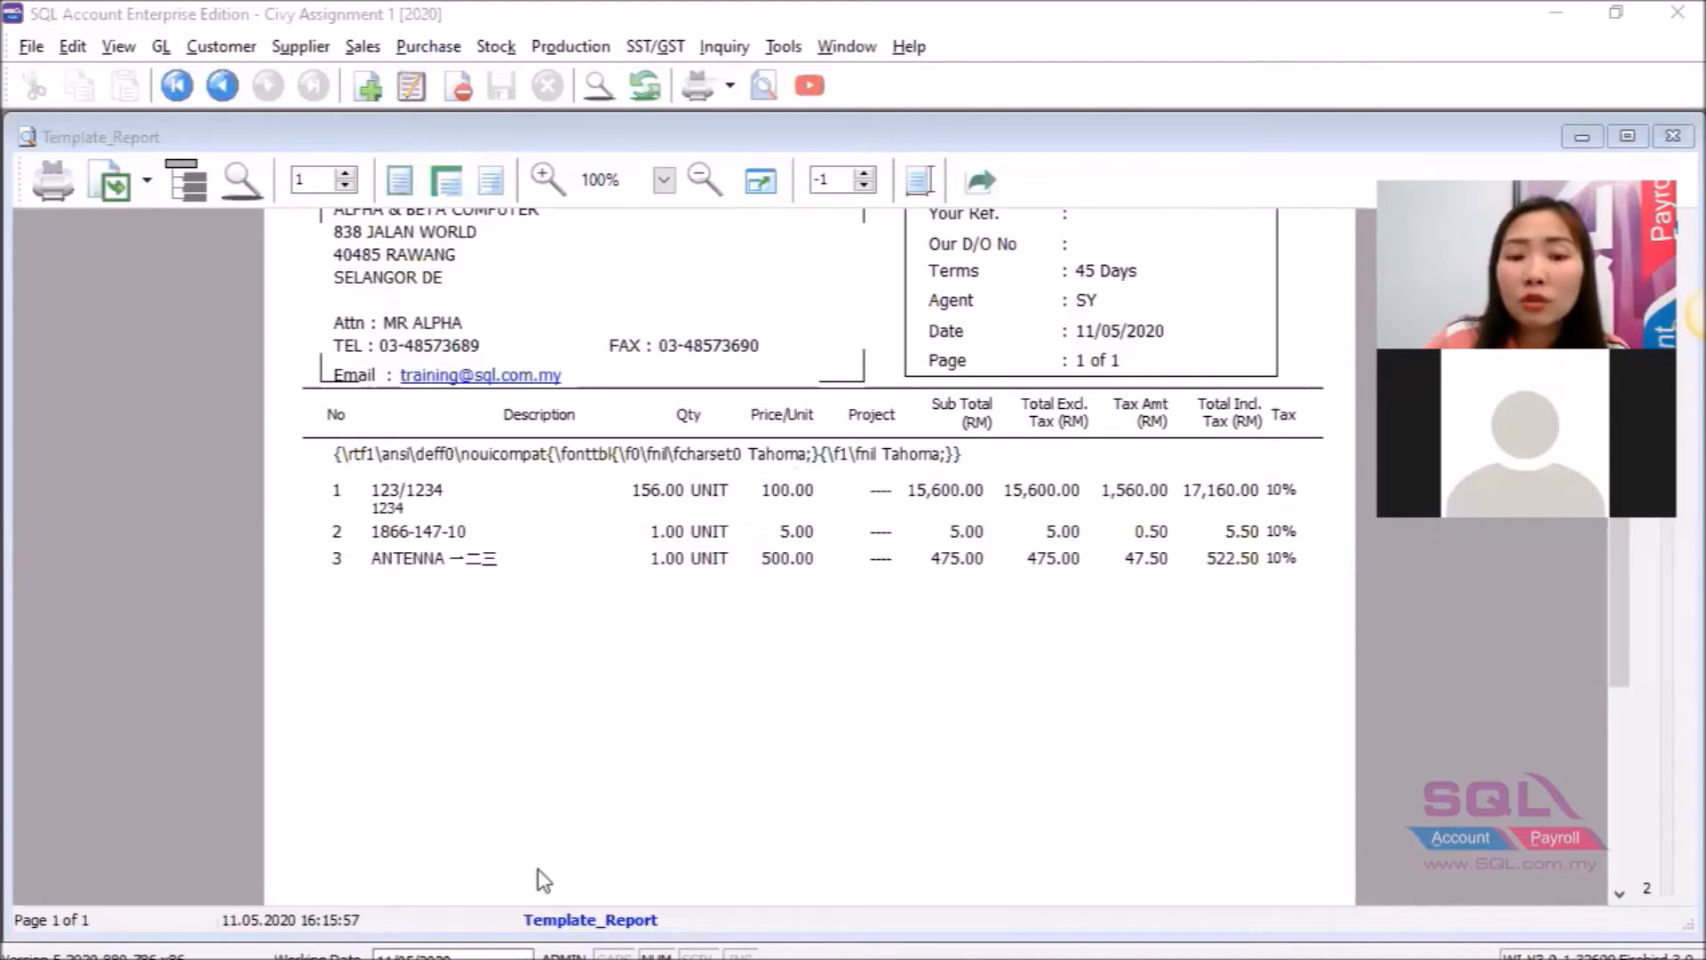
click(555, 917)
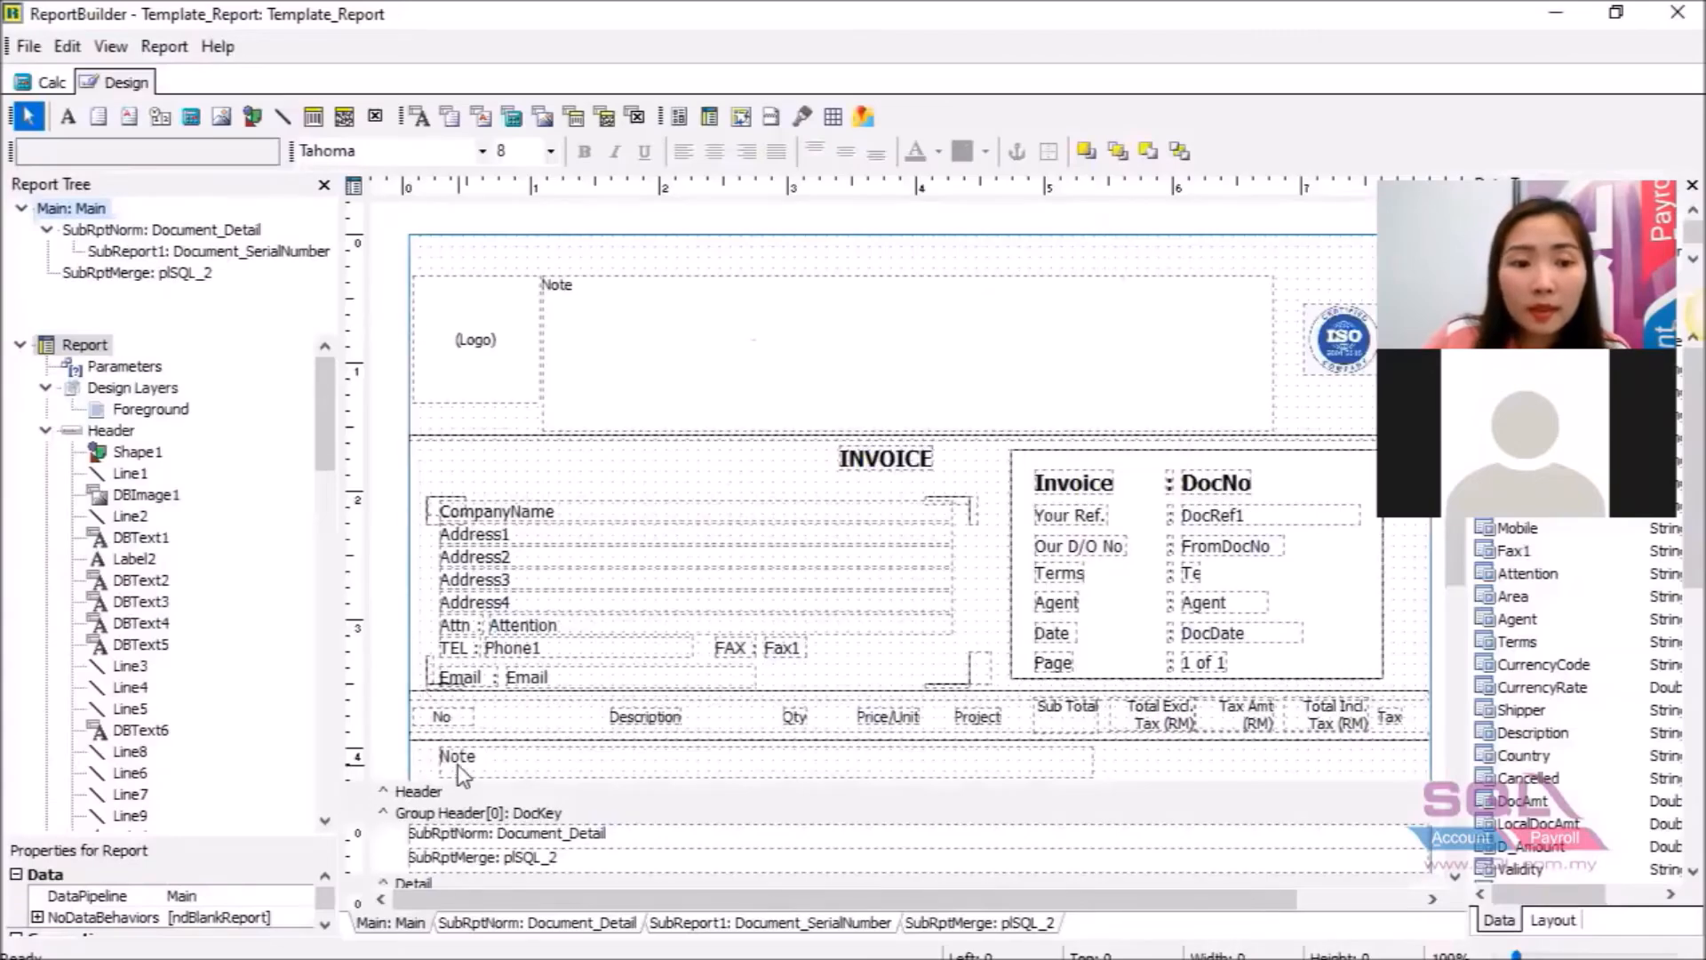
Replace the Note memo with a one-line rich-text field stretched across the page under the headers.
click(457, 765)
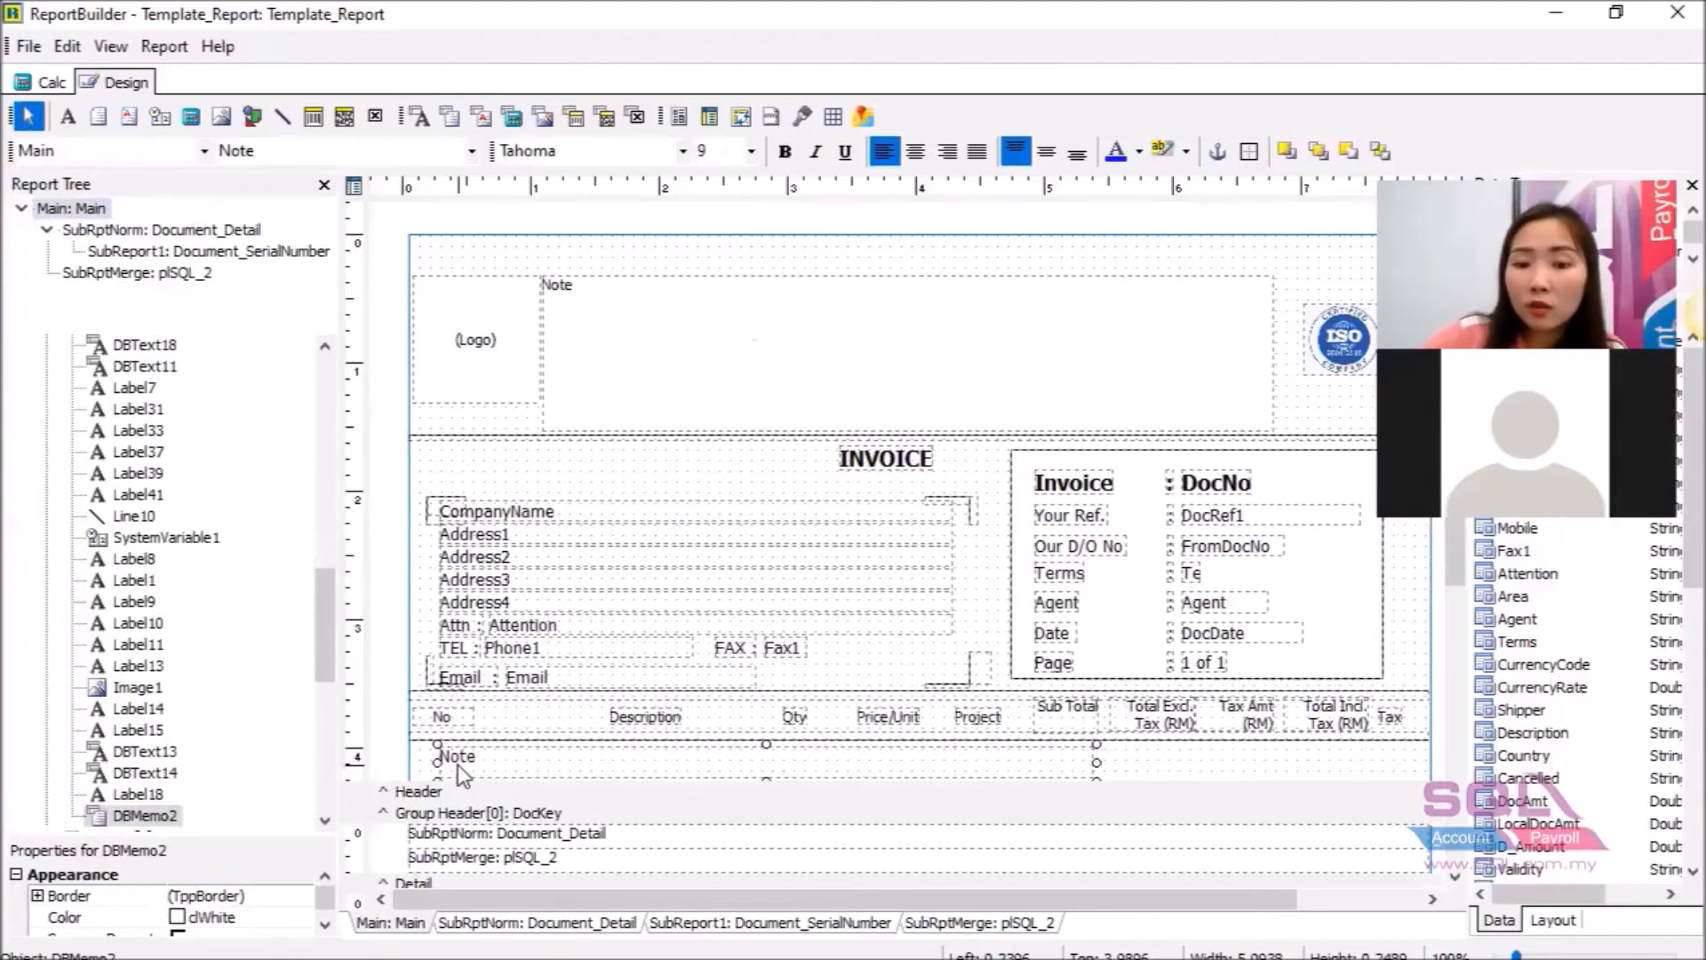
key(Delete)
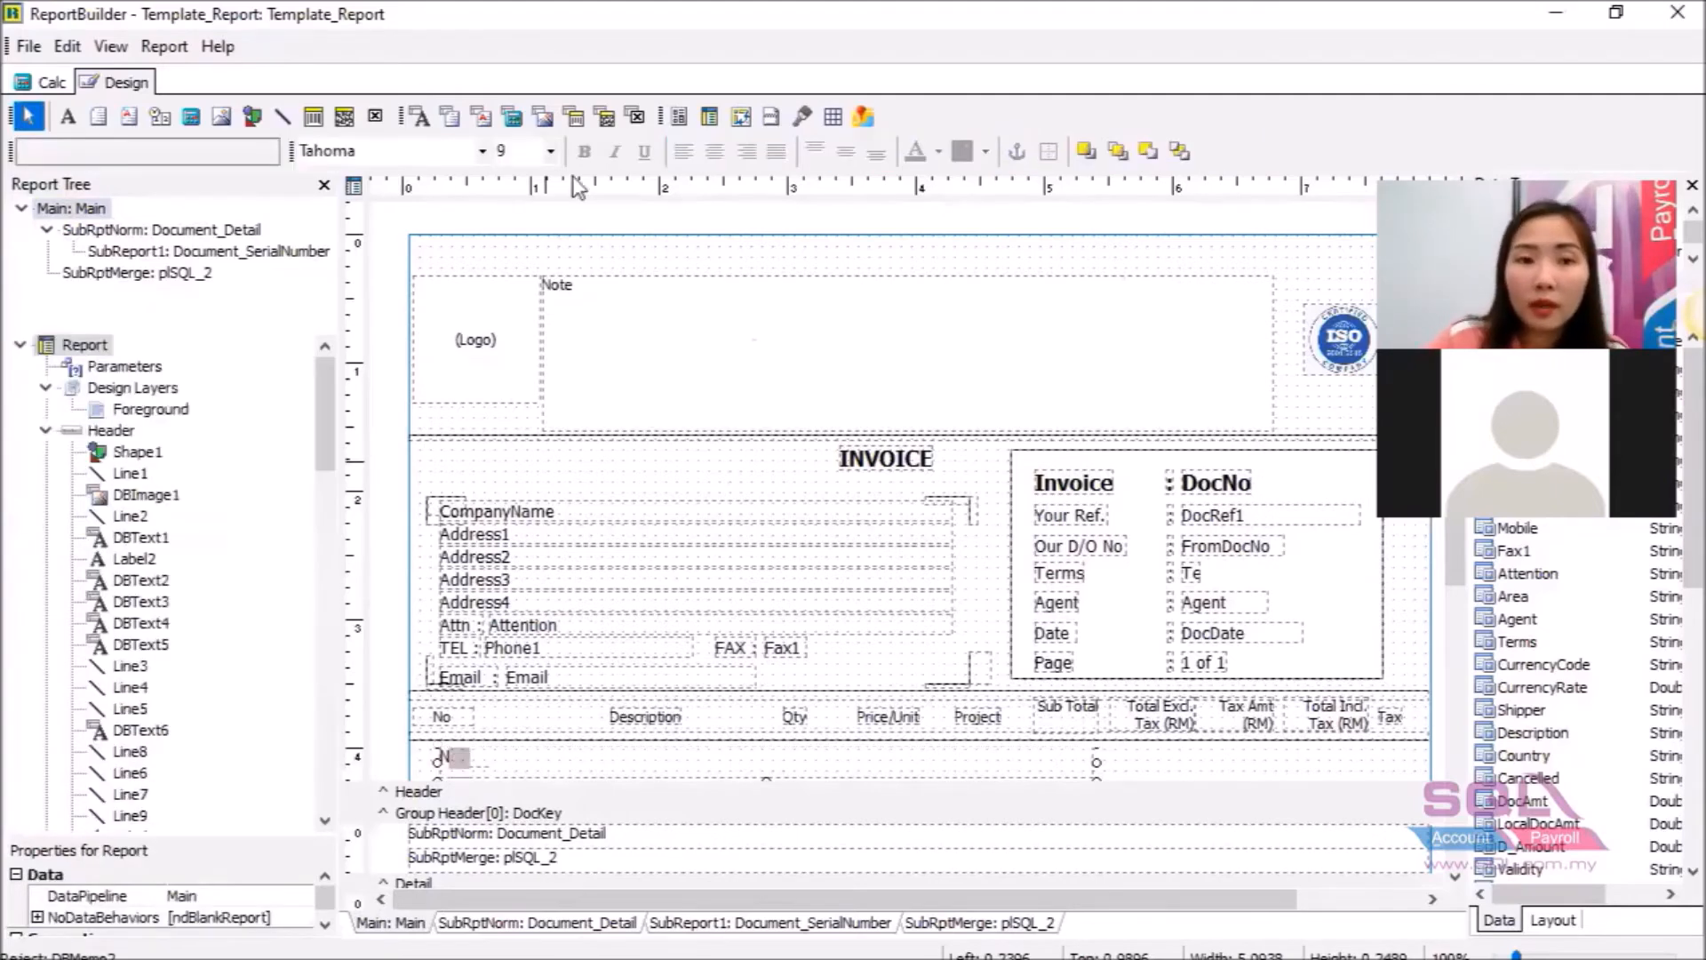
click(482, 116)
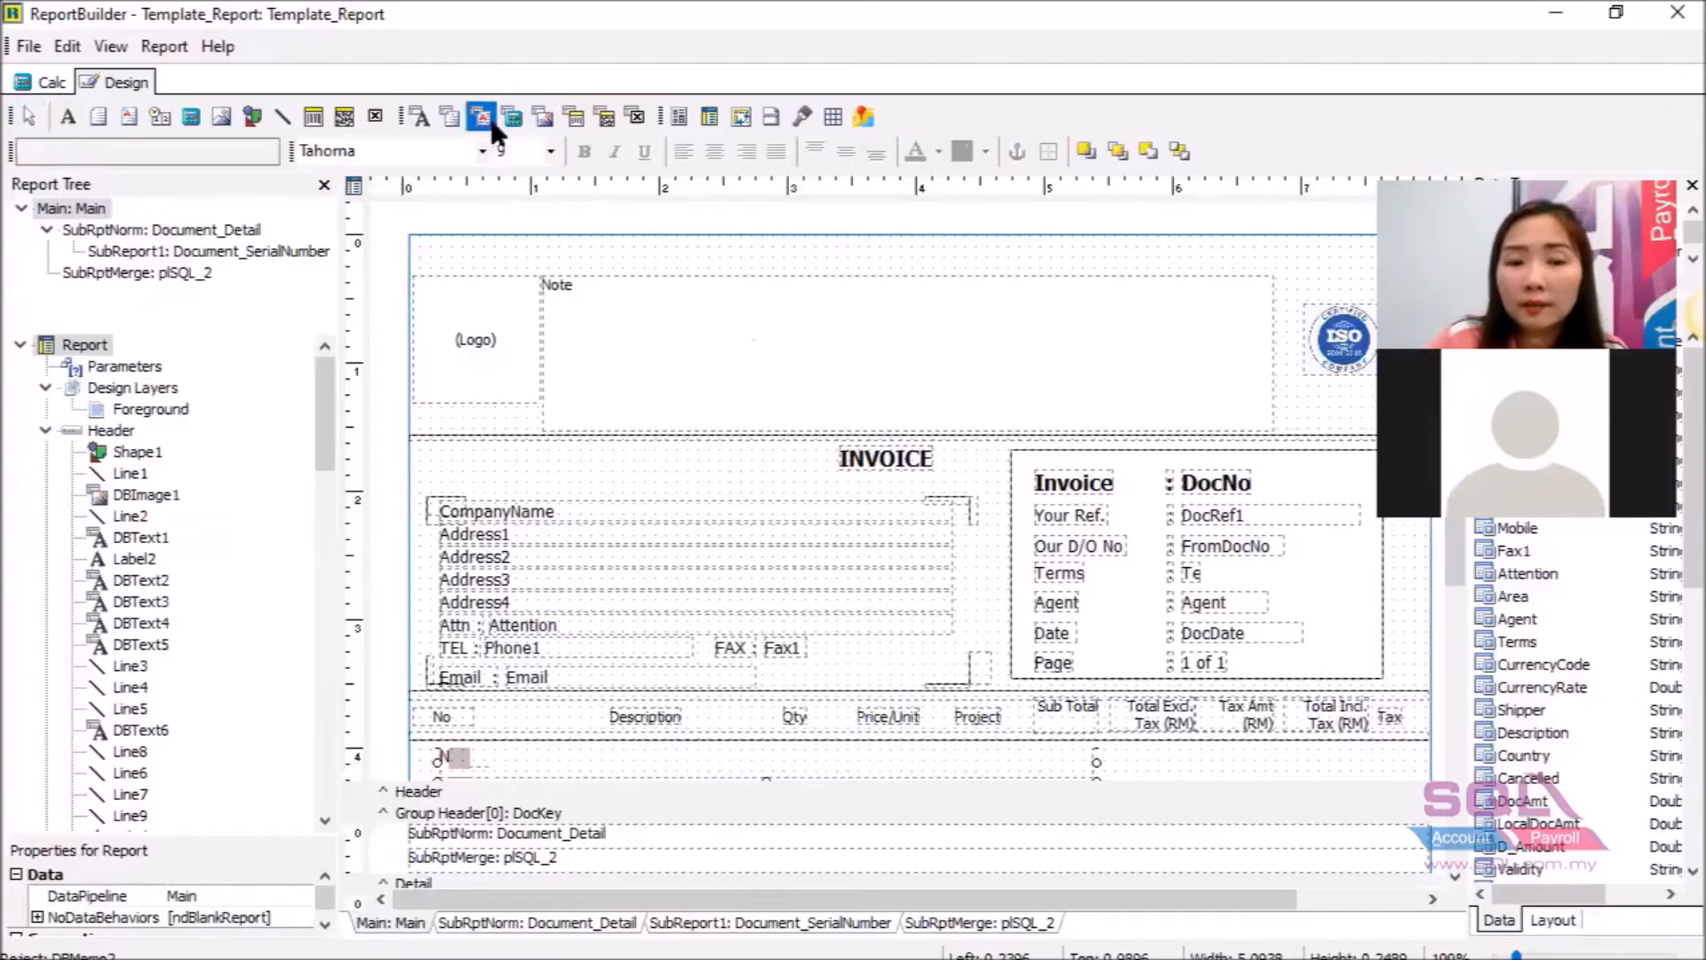
click(488, 754)
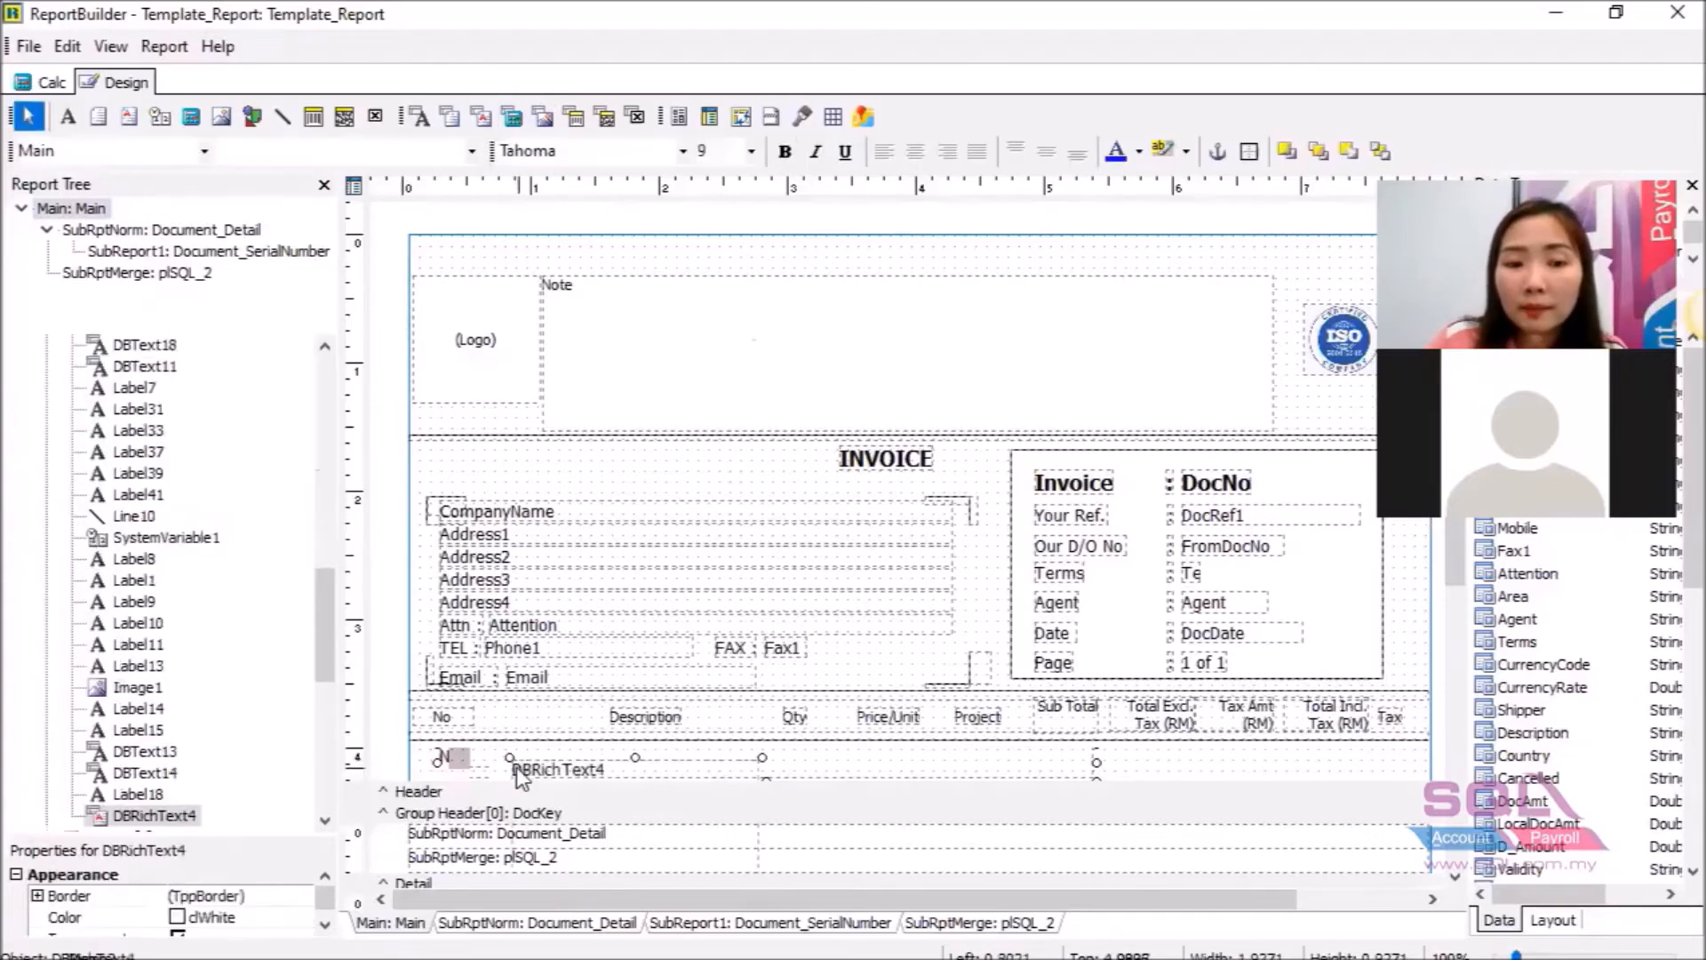
drag(487, 754, 453, 740)
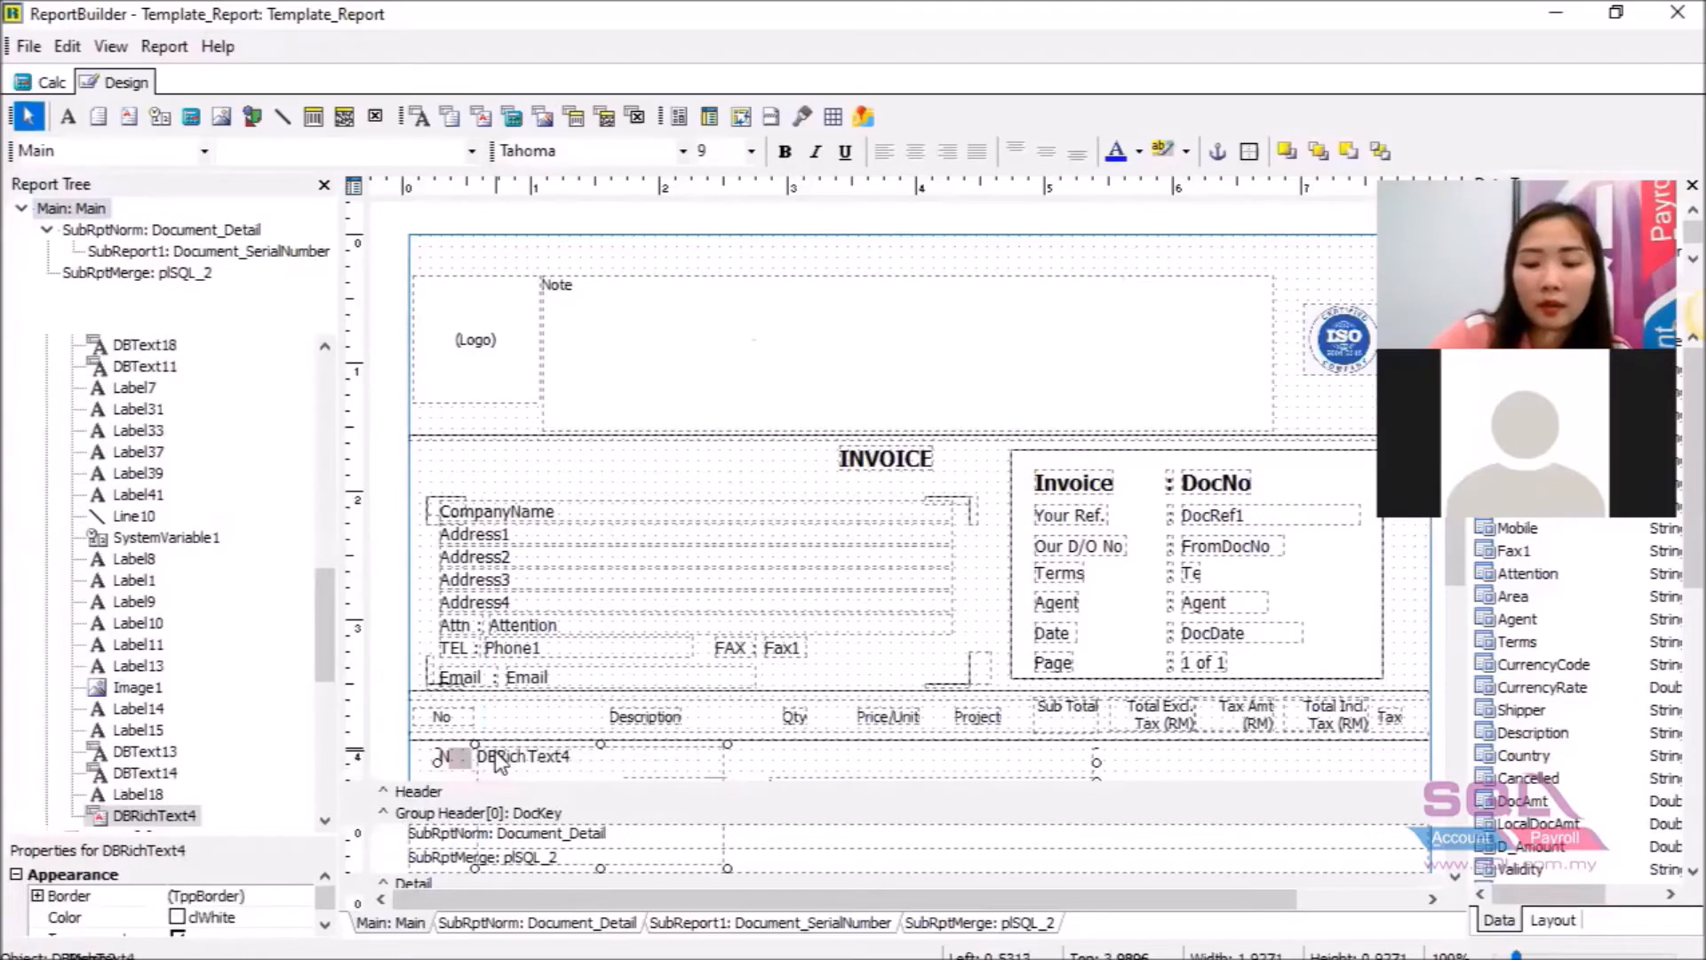
key(shift+Up)
key(shift+Up)
key(shift+Up)
key(shift+Up)
key(shift+Up)
key(shift+Up)
key(shift+Up)
key(shift+Up)
key(shift+Up)
key(shift+Up)
key(shift+Up)
key(shift+Up)
key(shift+Up)
key(shift+Up)
key(shift+Up)
key(shift+Up)
key(shift+Up)
key(shift+Up)
key(shift+Up)
key(shift+Up)
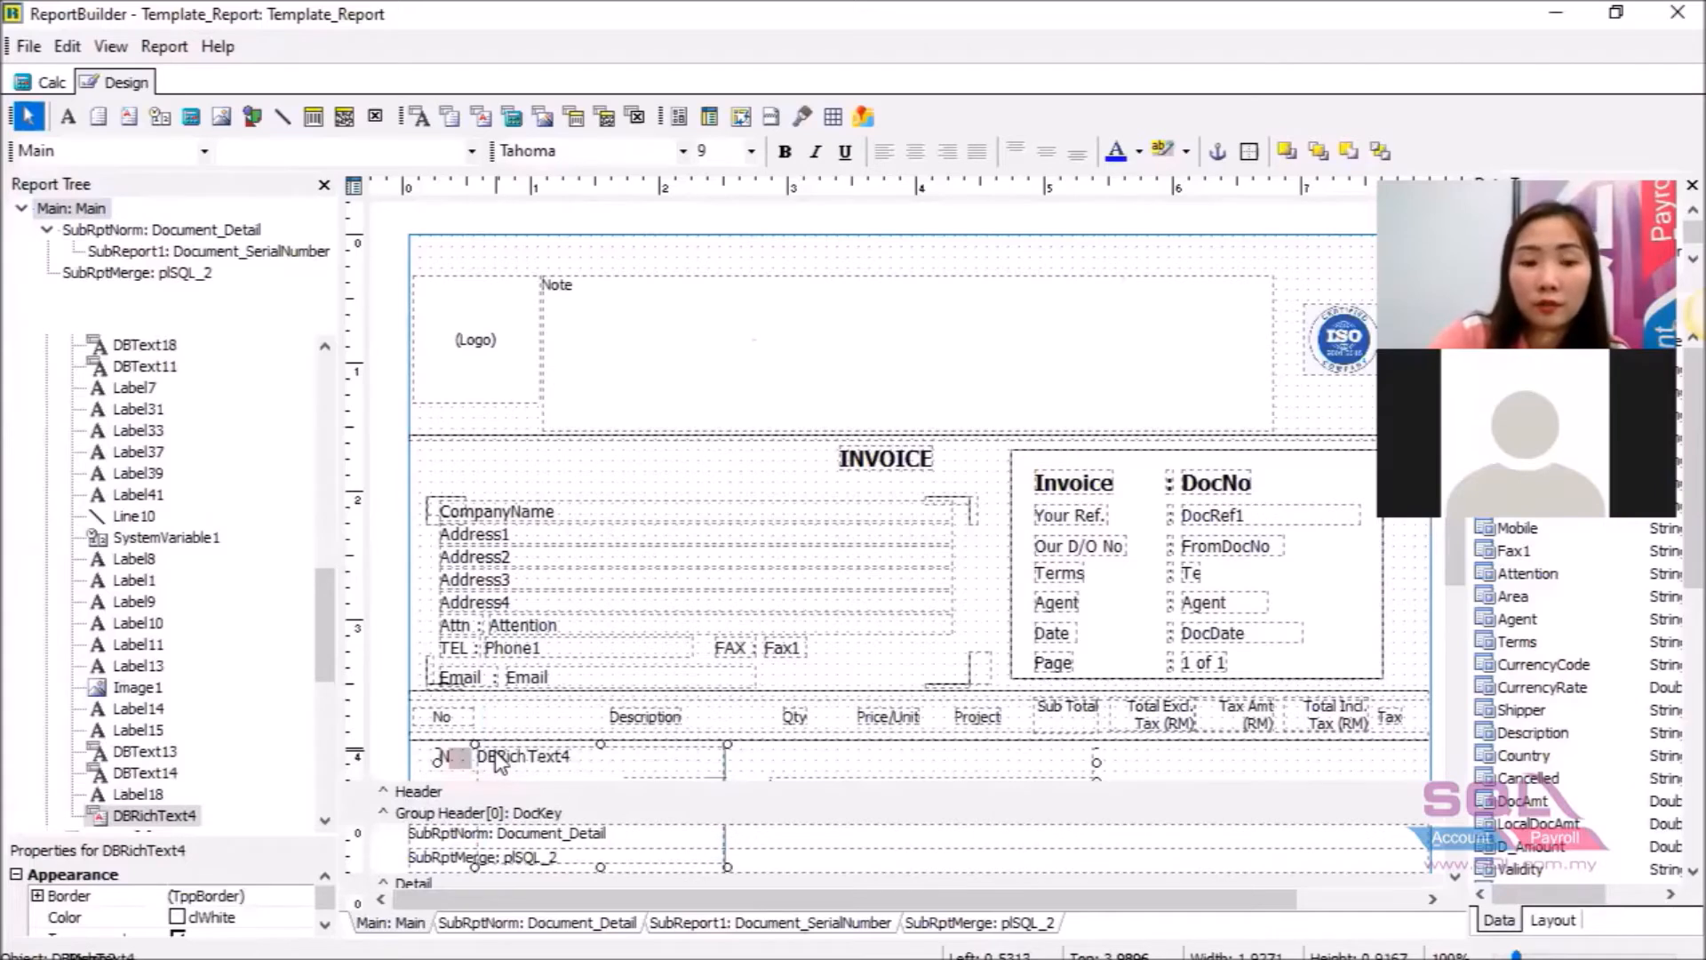
key(shift+Up)
key(shift+Up)
key(shift+Up)
key(shift+Up)
key(shift+Up)
key(shift+Up)
key(shift+Up)
key(shift+Up)
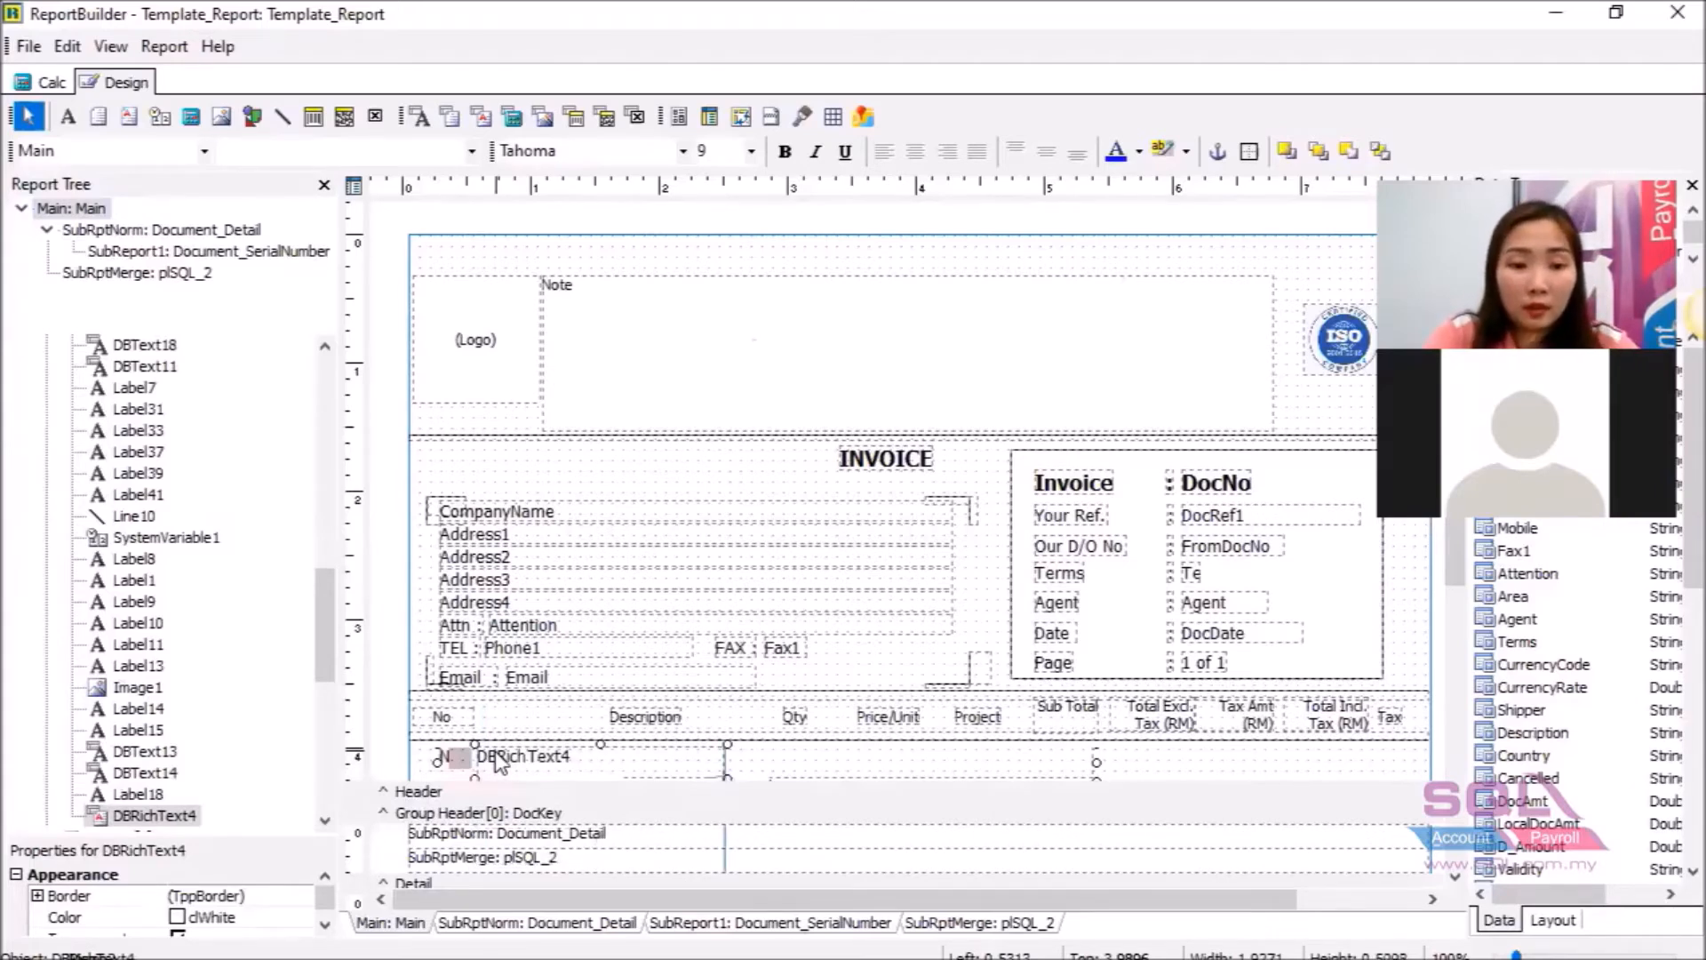
key(shift+Up)
key(shift+Up)
key(shift+Up)
key(shift+Up)
key(shift+Up)
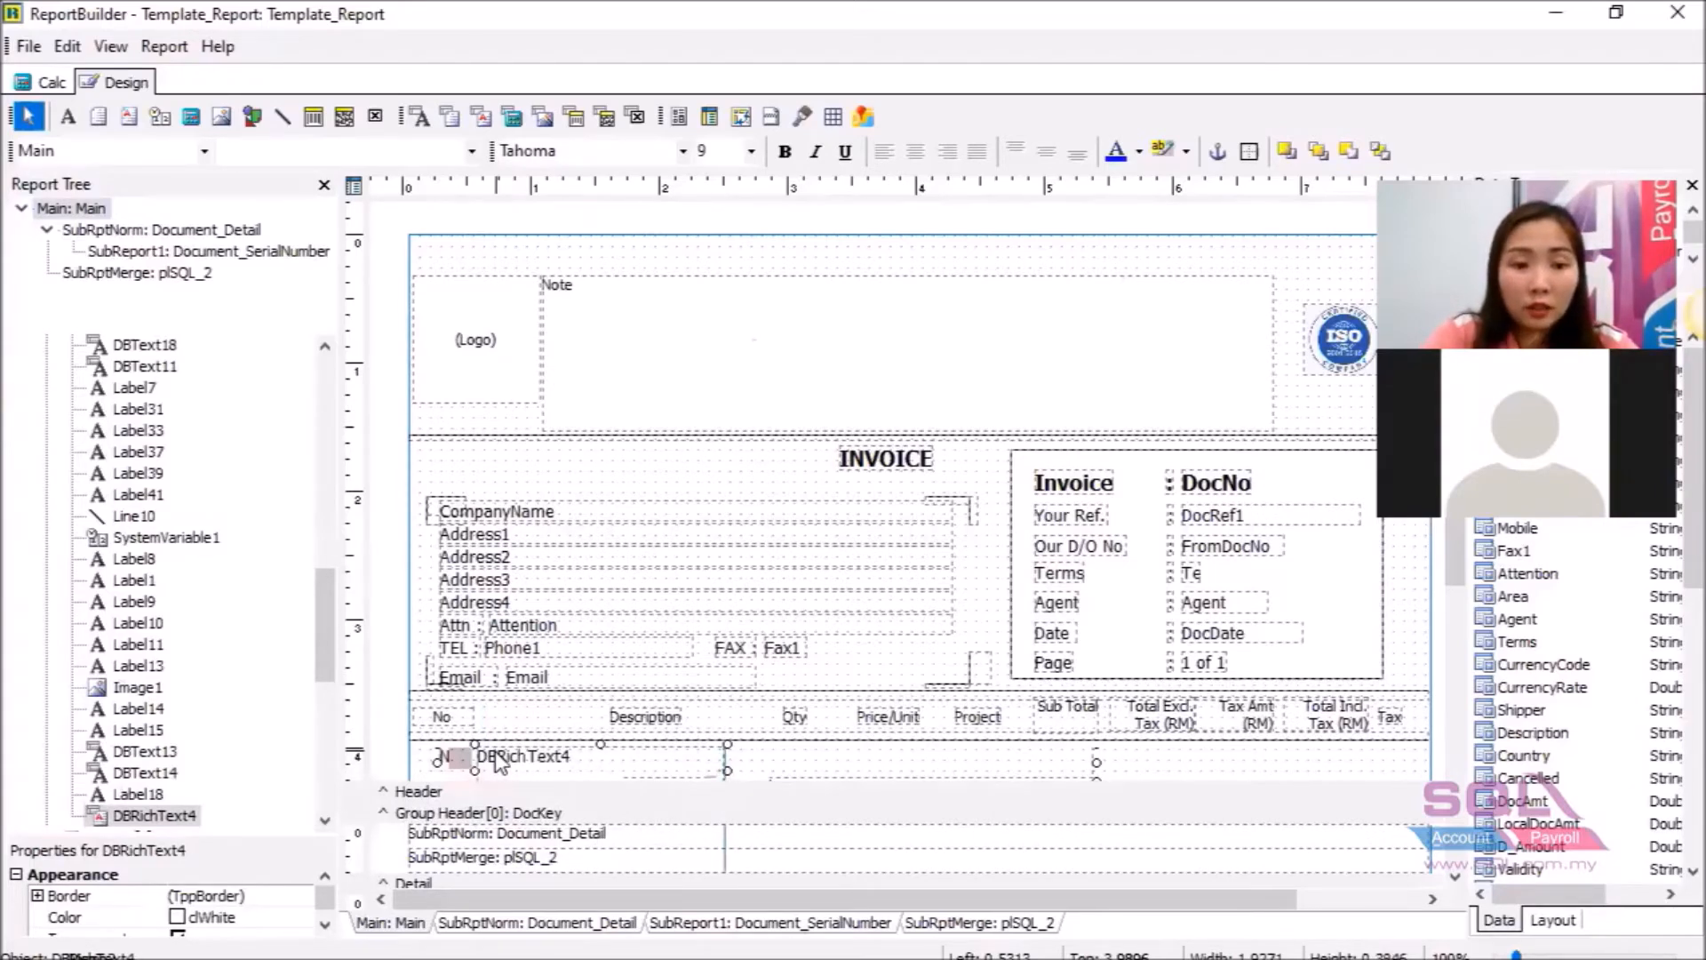
key(shift+Up)
key(shift+Up)
key(shift+Up)
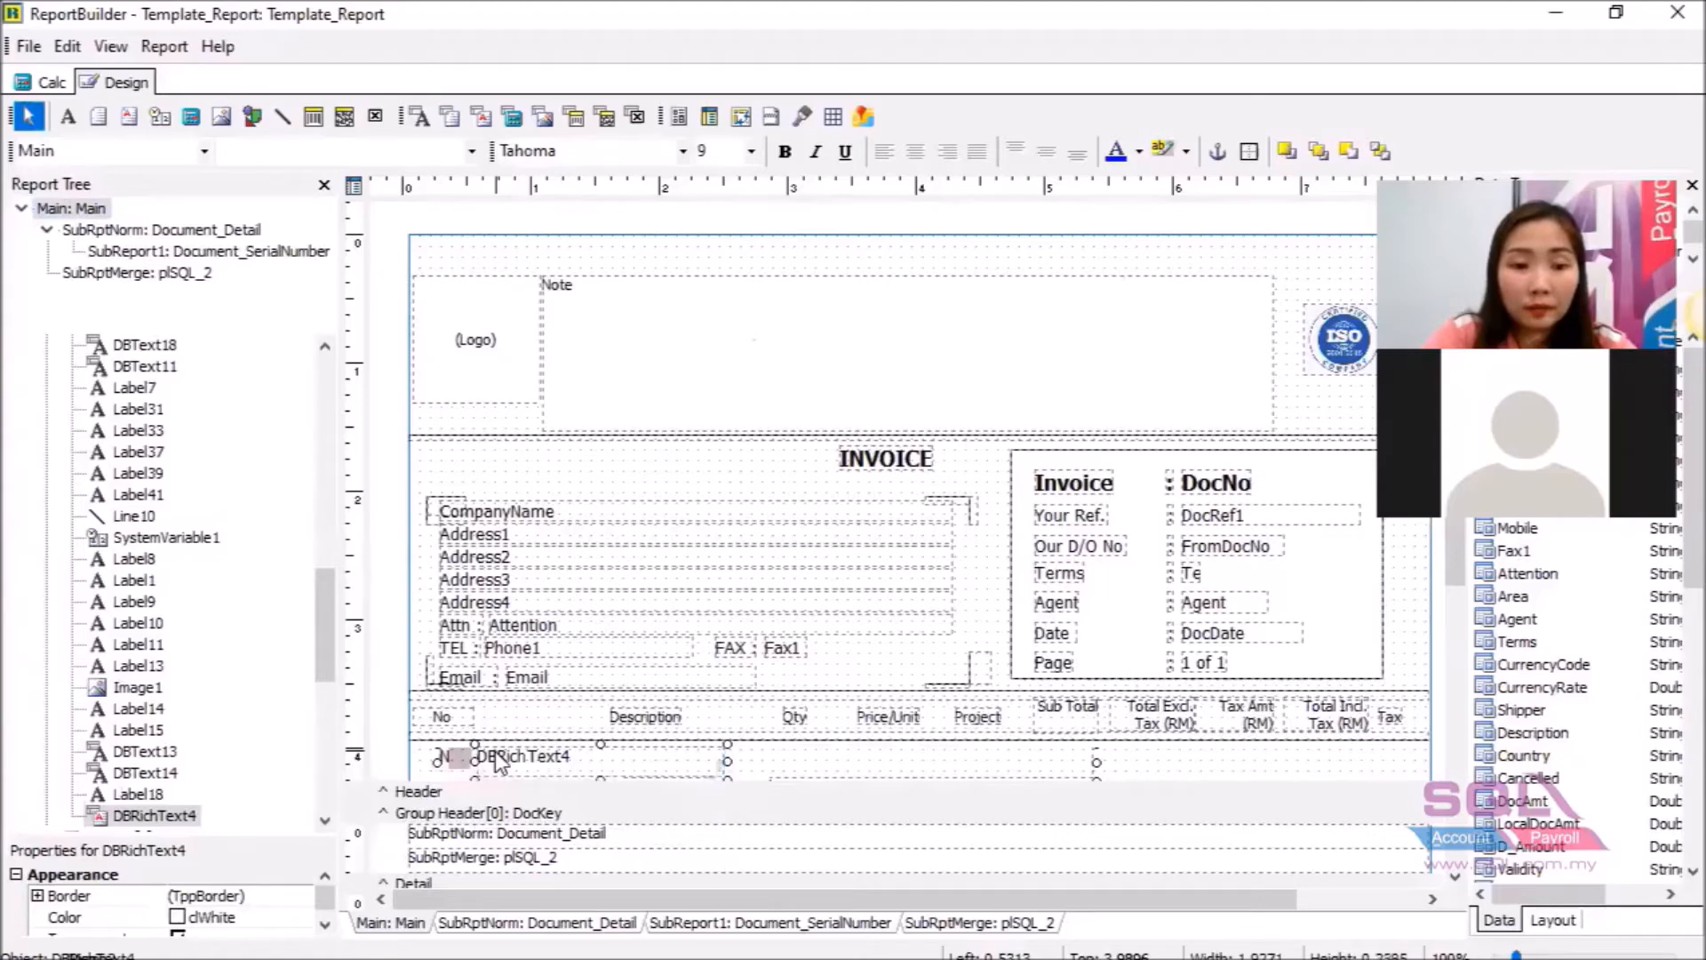
key(shift+Right)
key(shift+Right)
key(shift+Right)
key(shift+Right)
key(shift+Right)
key(shift+Right)
key(shift+Right)
key(shift+Right)
key(shift+Right)
key(shift+Right)
key(shift+Right)
key(shift+Right)
key(shift+Right)
key(shift+Right)
key(shift+Right)
key(shift+Right)
key(shift+Right)
key(shift+Right)
key(shift+Right)
key(shift+Right)
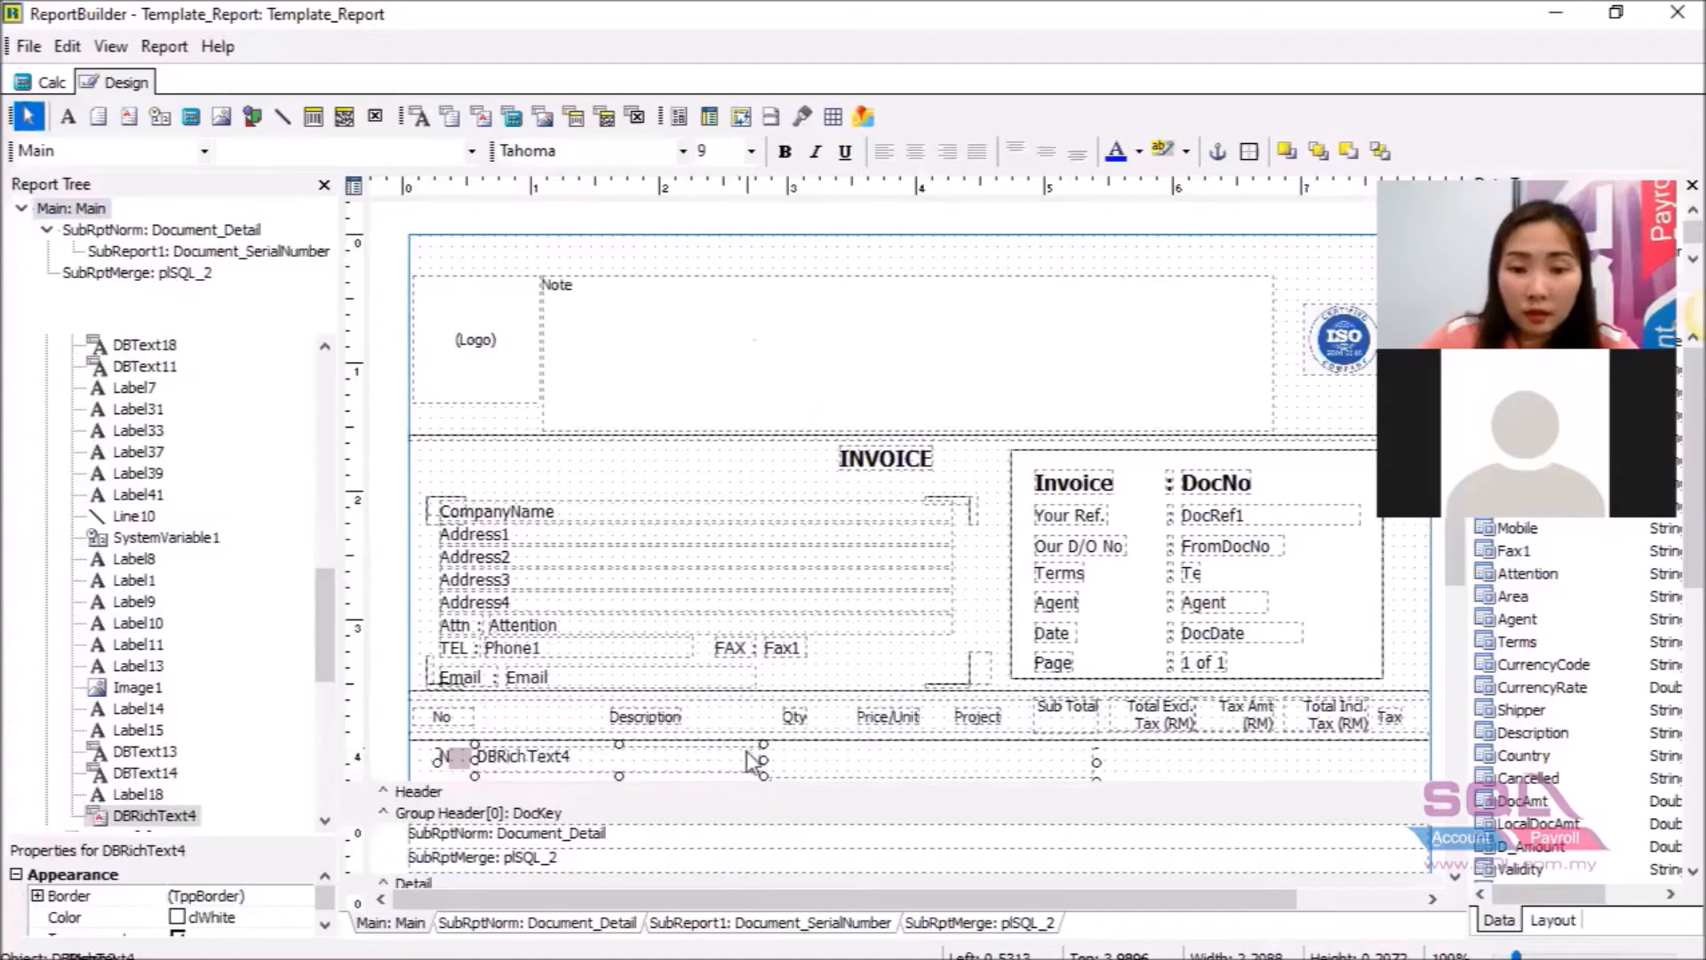
drag(999, 778, 1102, 778)
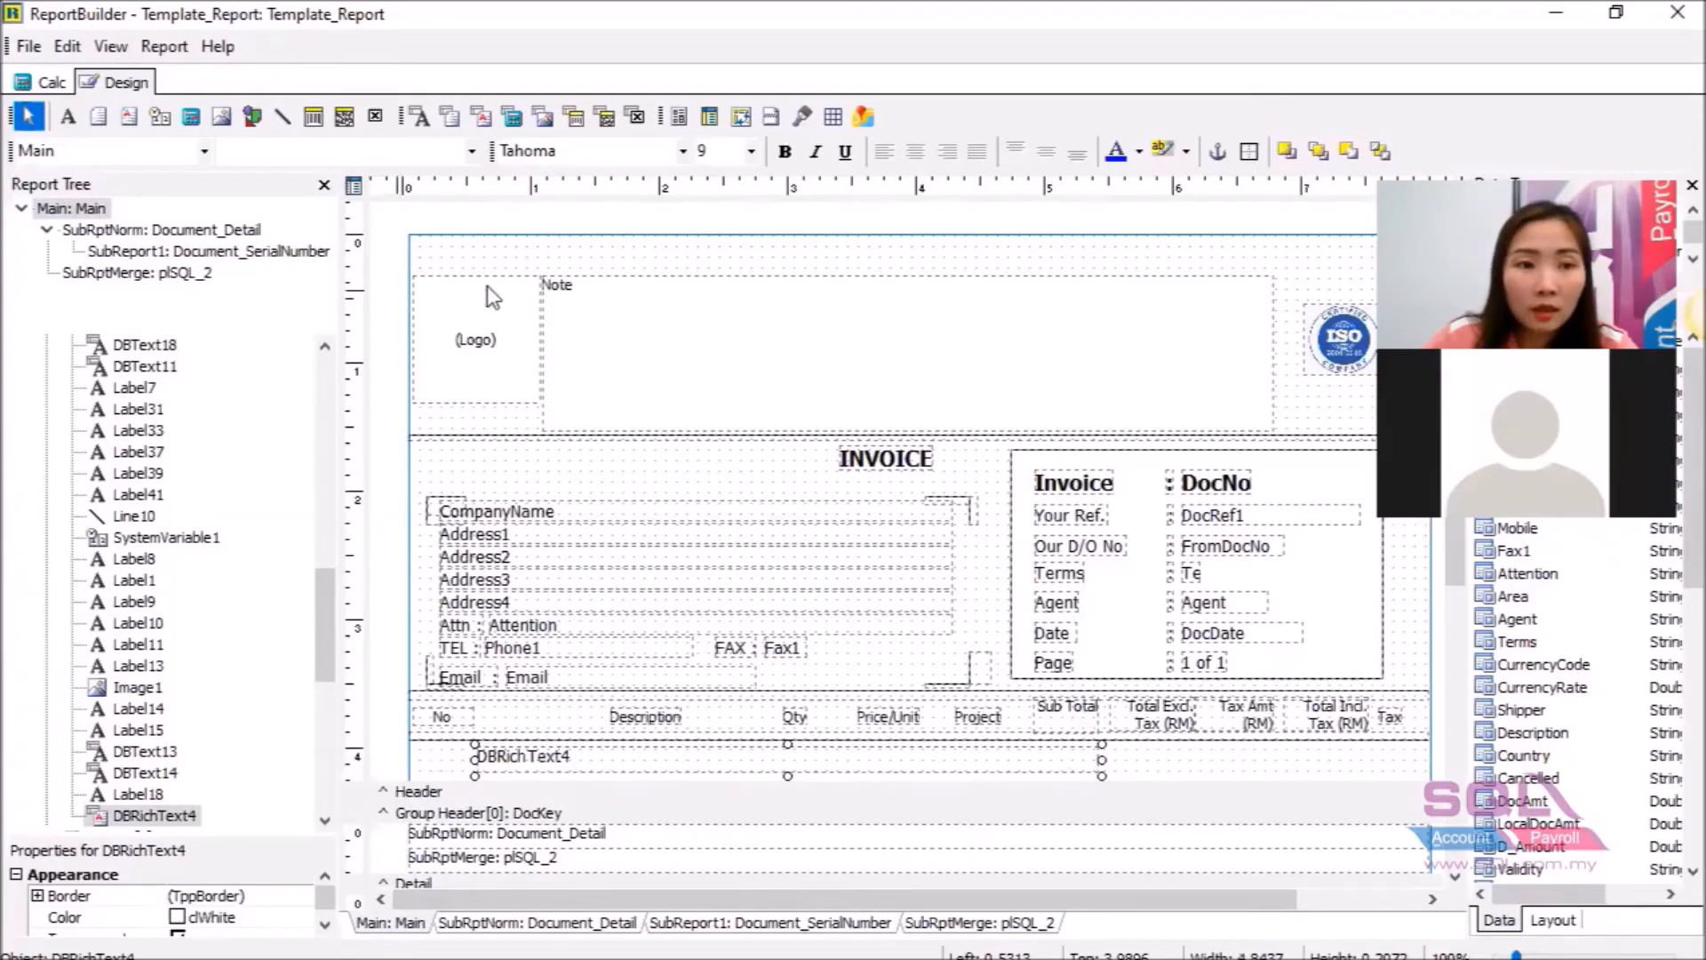
Bind the new rich-text field to the Note data field.
click(472, 151)
scroll(326, 342, down, 1)
scroll(325, 342, down, 10)
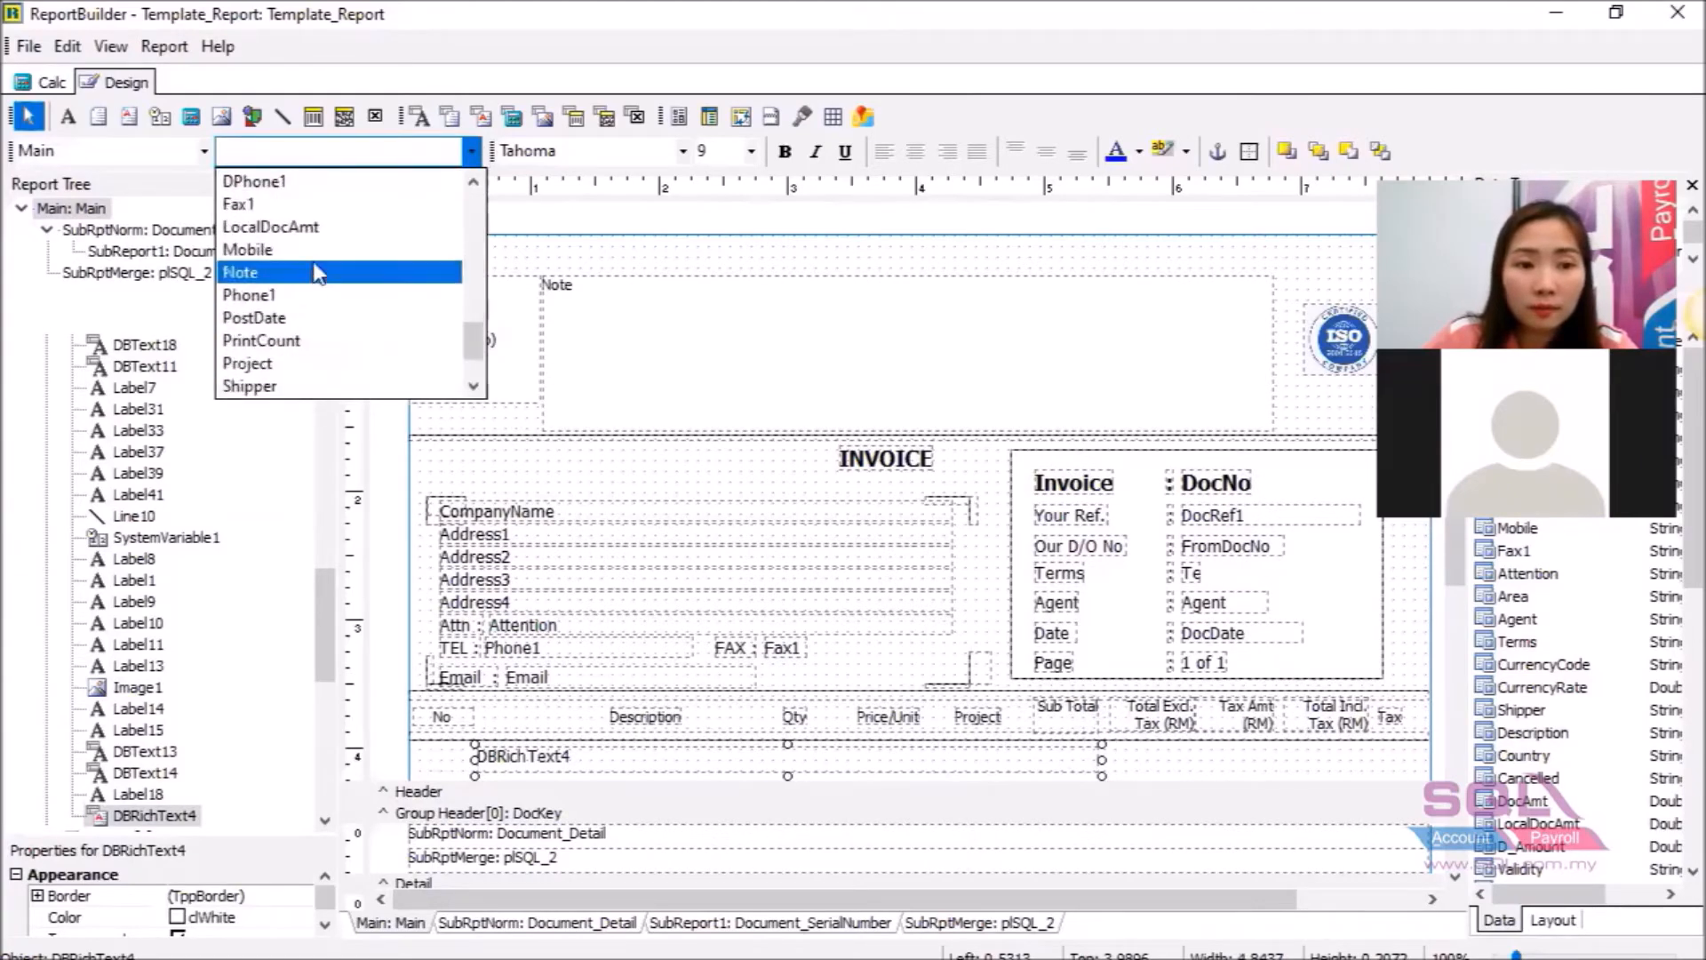
click(311, 271)
Save the template, then close the report designer and the preview.
click(28, 47)
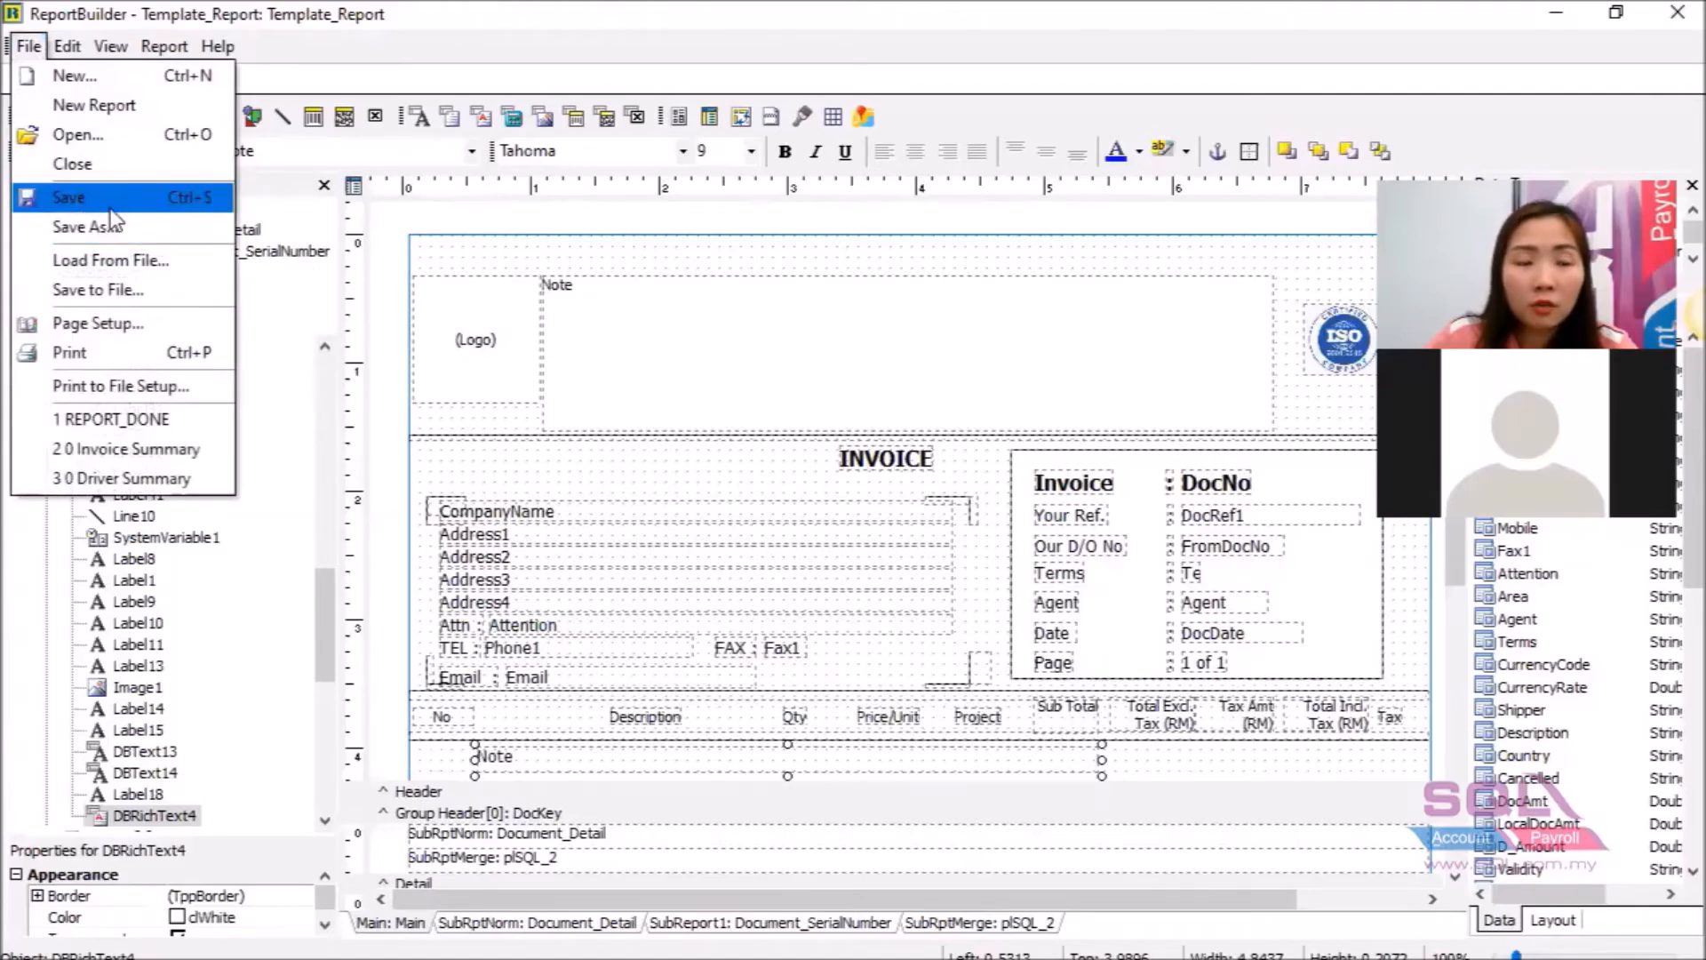
click(112, 198)
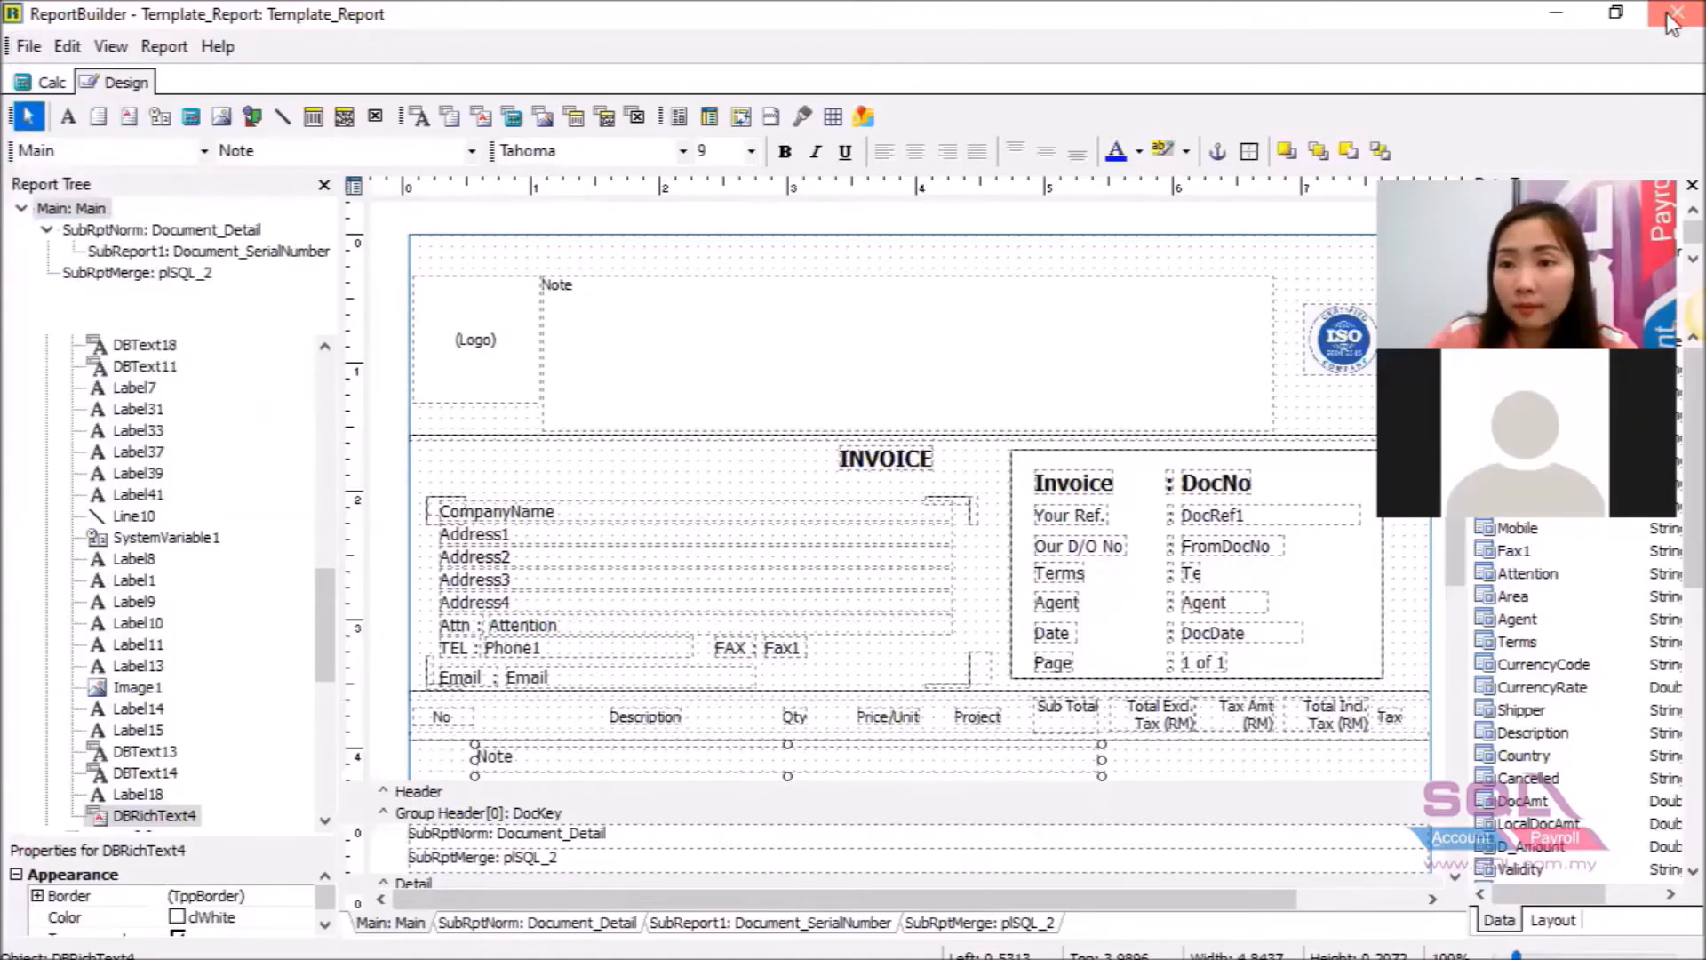
click(1678, 13)
click(1672, 138)
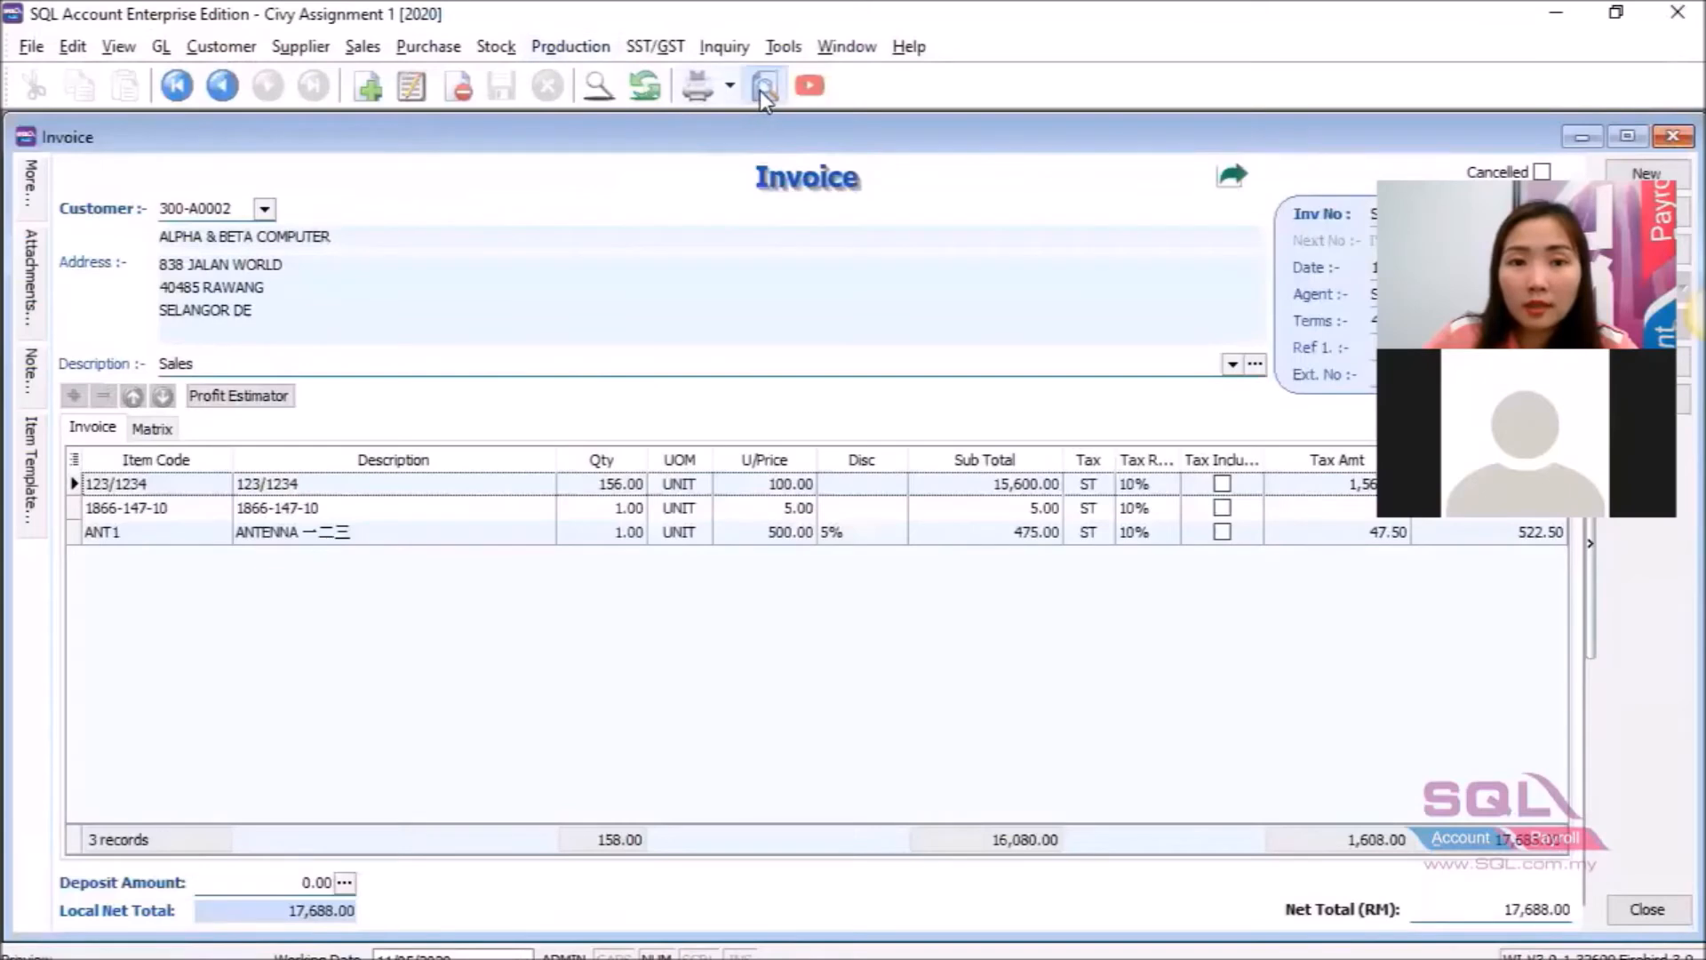
Preview the invoice with Template_Report to check the Note line, then show the invoice's Note panel.
click(765, 85)
scroll(782, 542, down, 1)
click(777, 568)
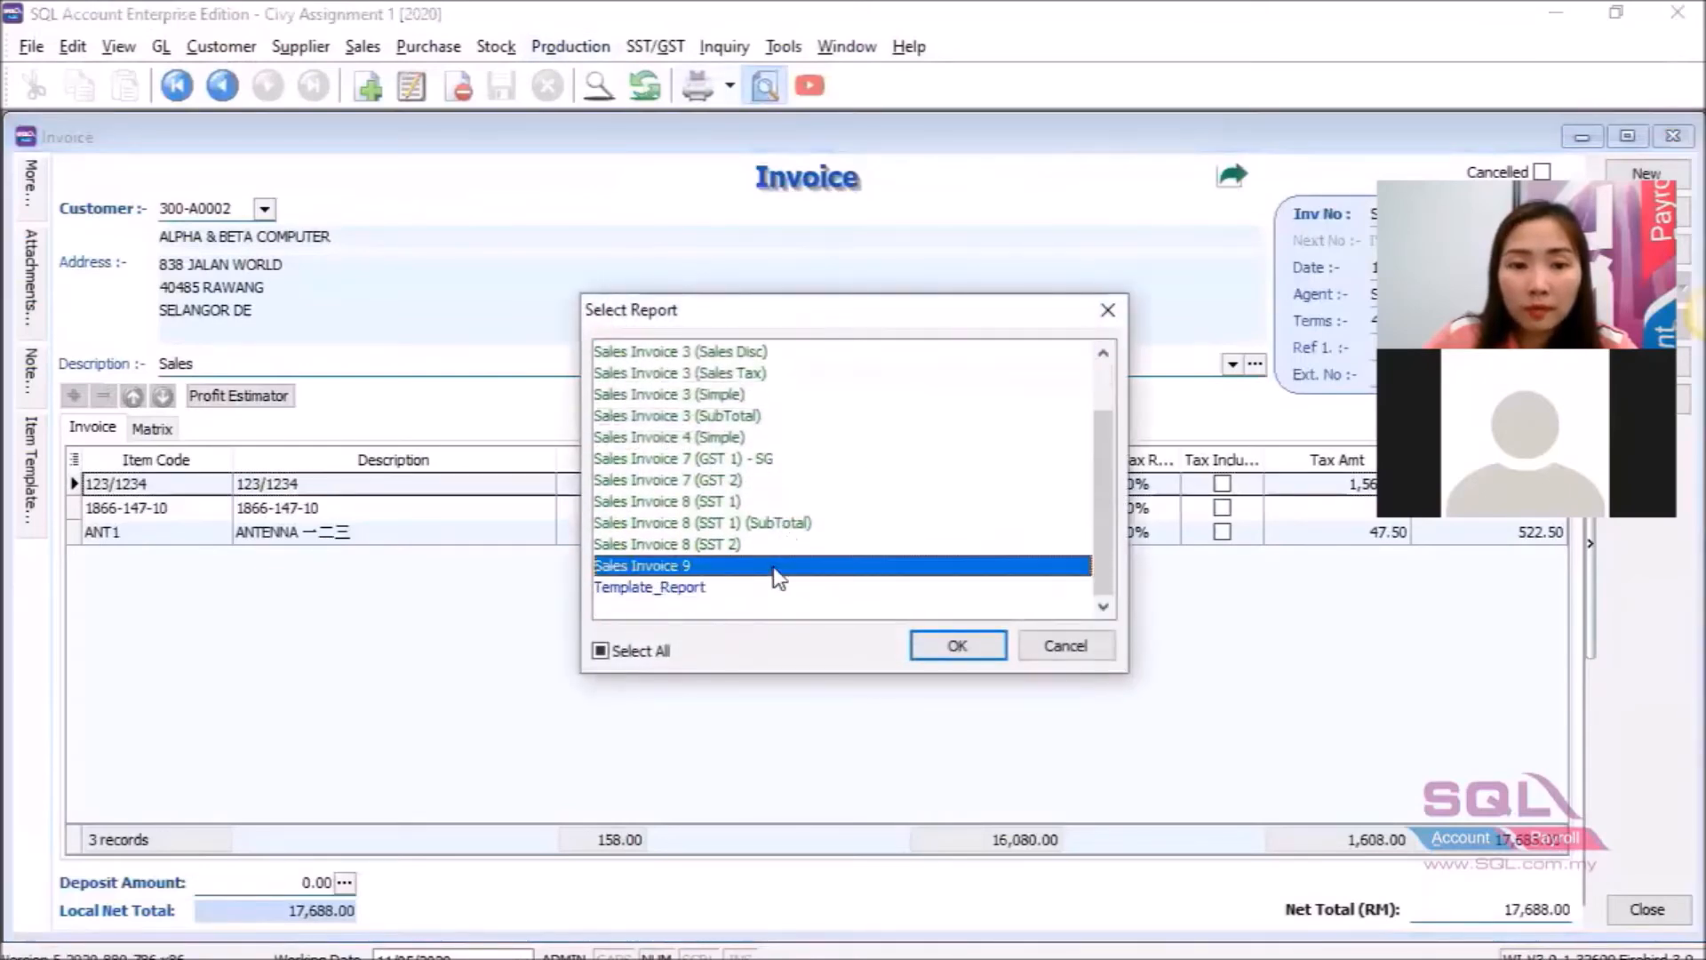
click(774, 589)
click(955, 646)
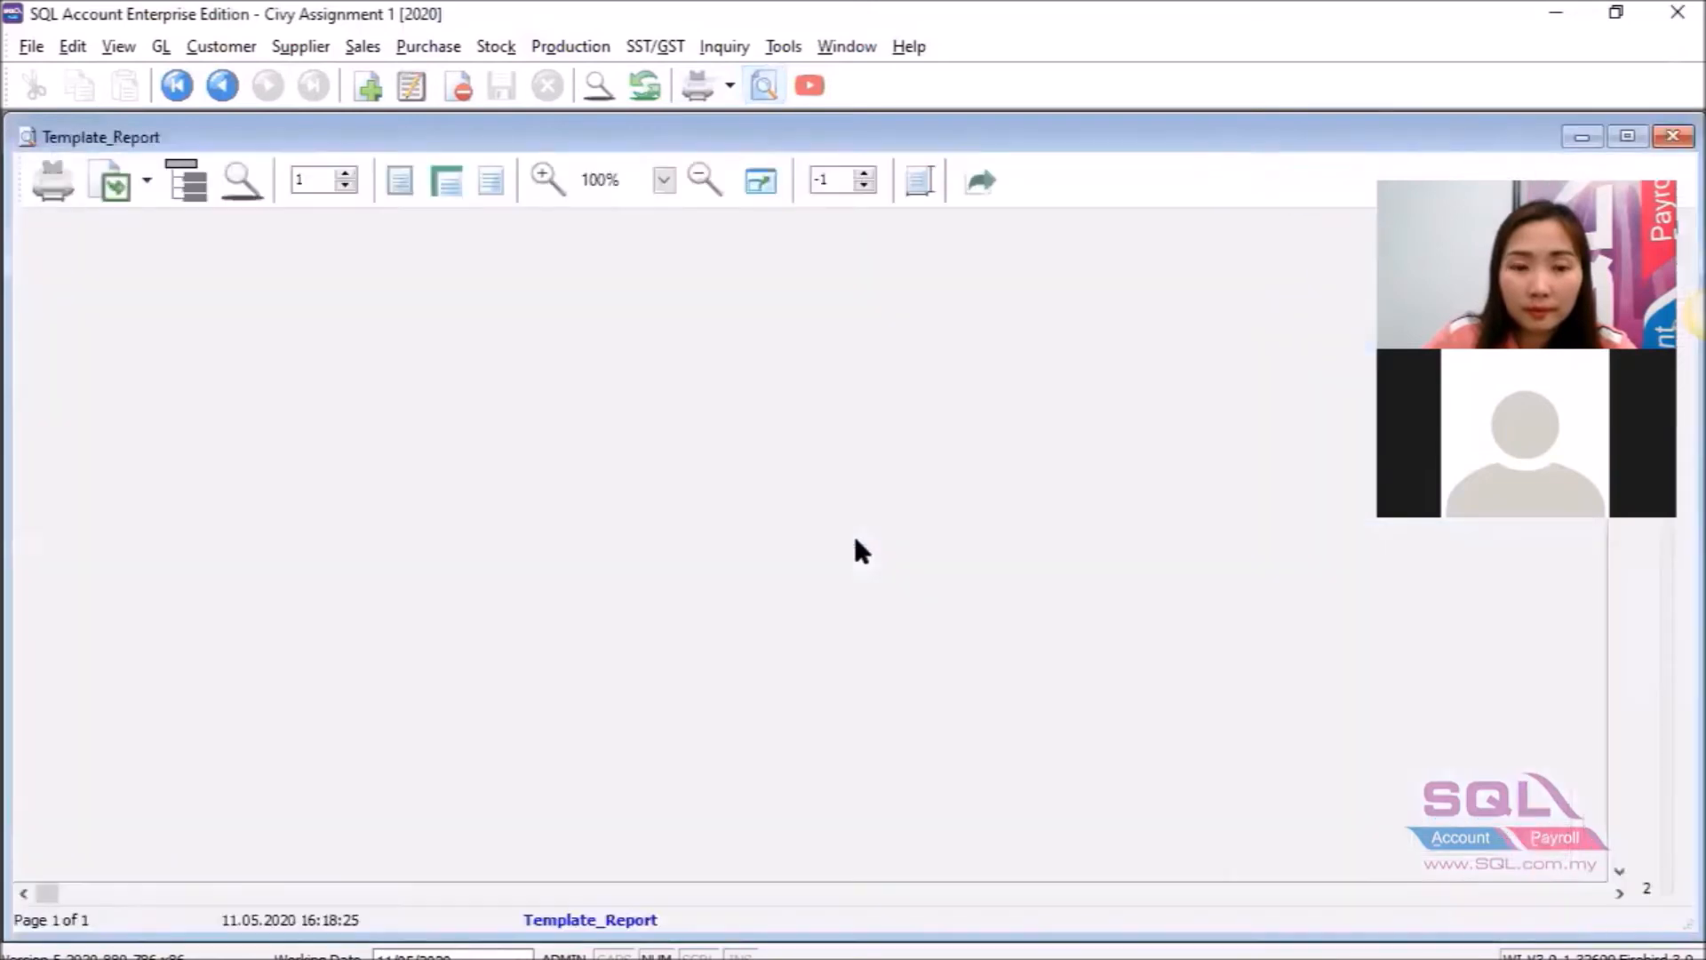
scroll(861, 551, down, 3)
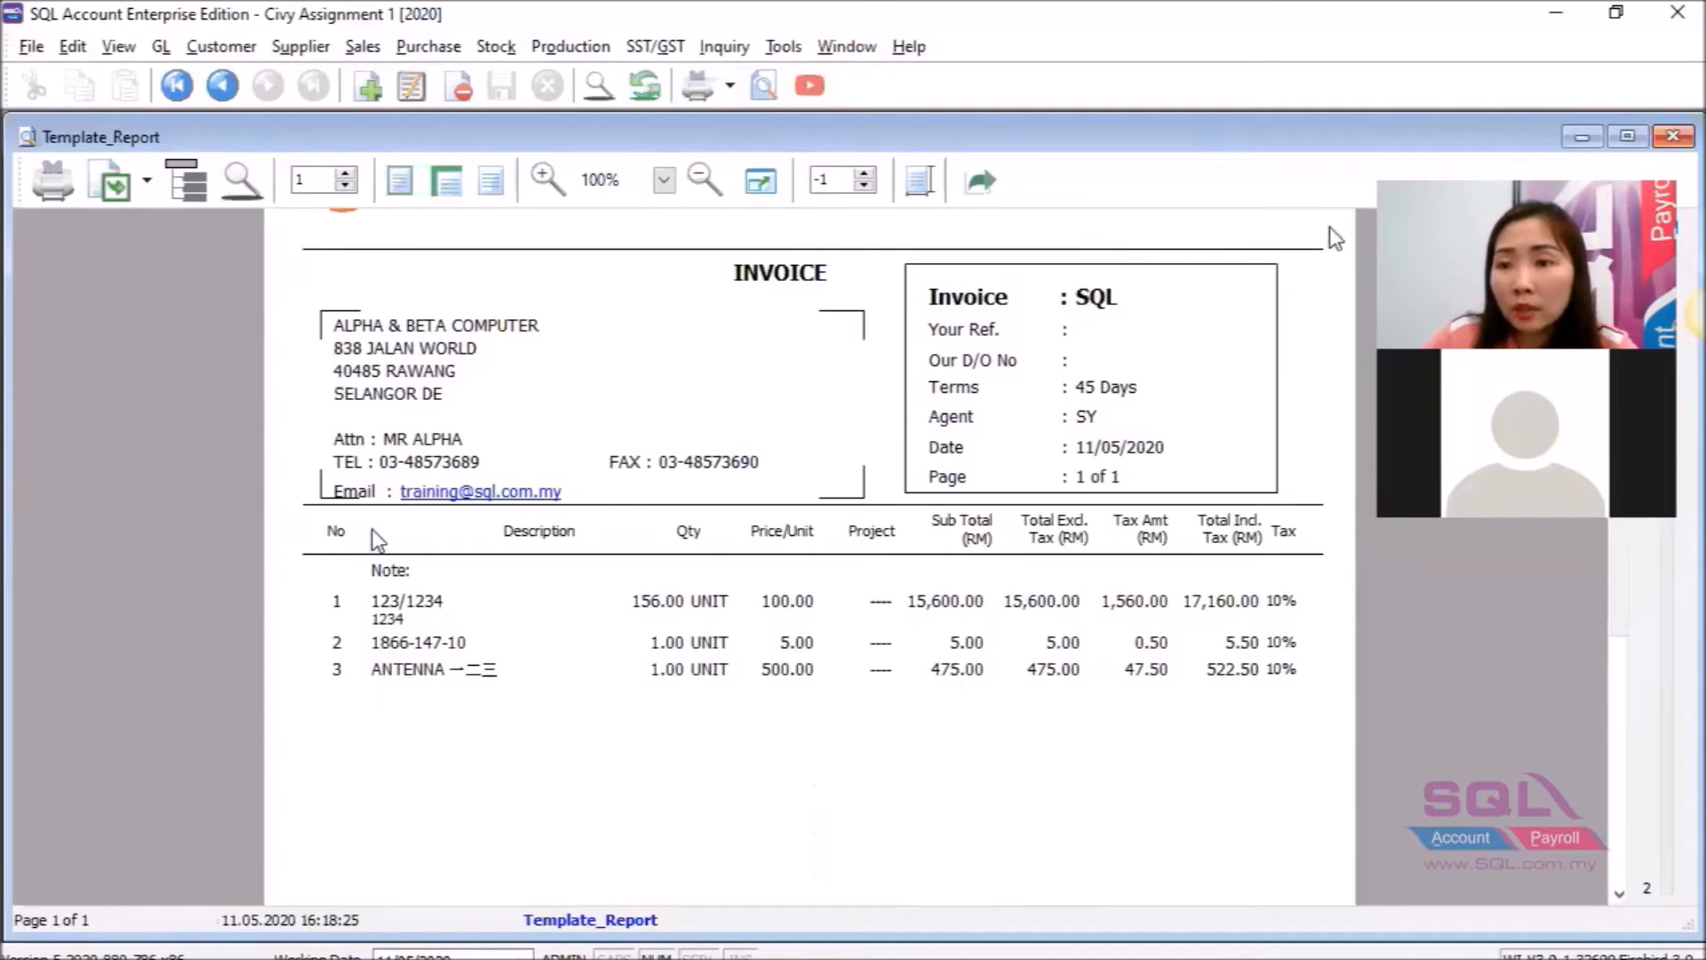
click(1673, 136)
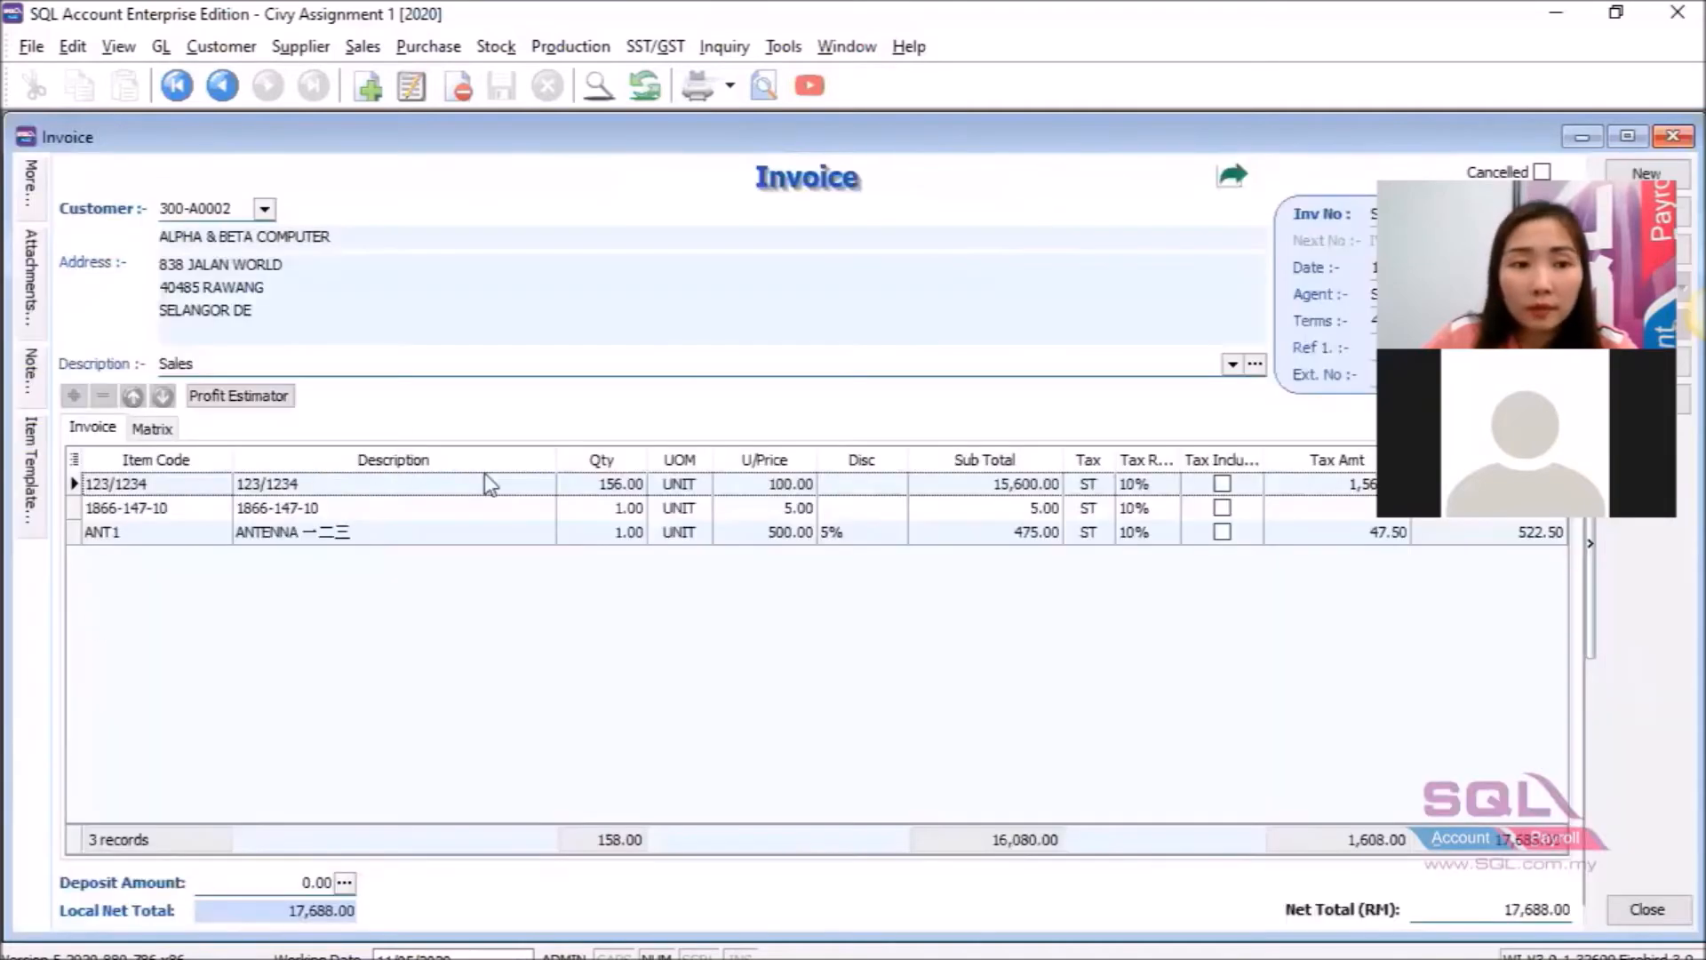
mouse_move(35, 390)
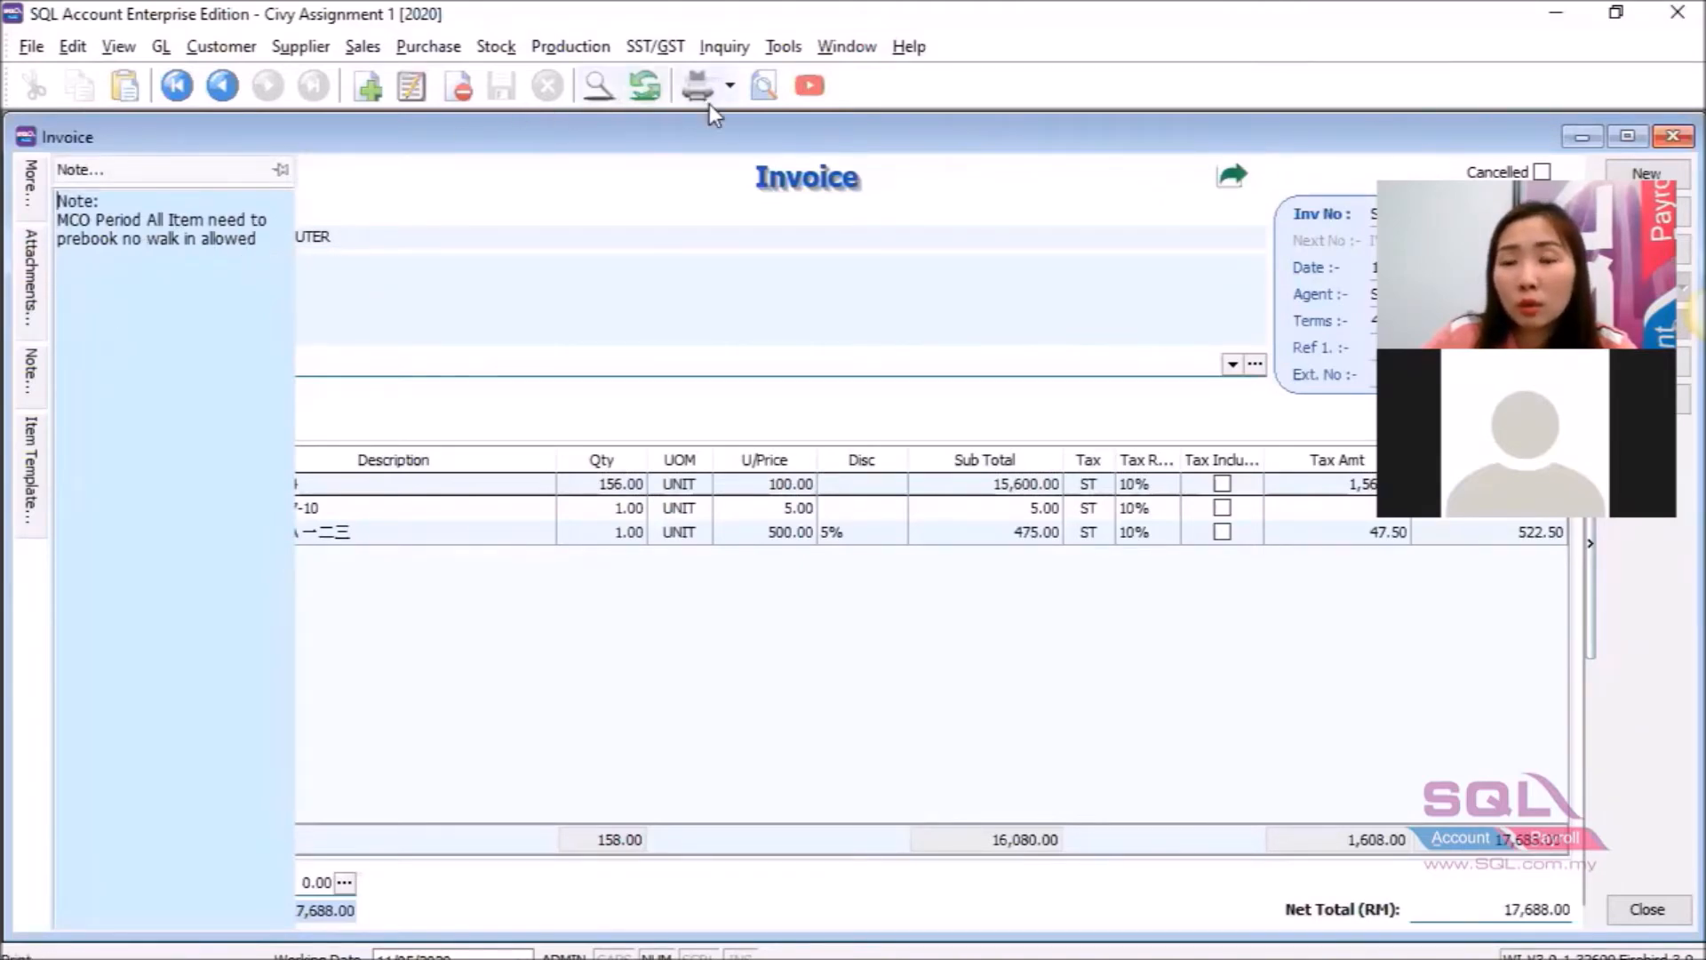
Preview the invoice again with Template_Report and scroll to the Note line above the three items.
click(768, 87)
scroll(756, 533, down, 4)
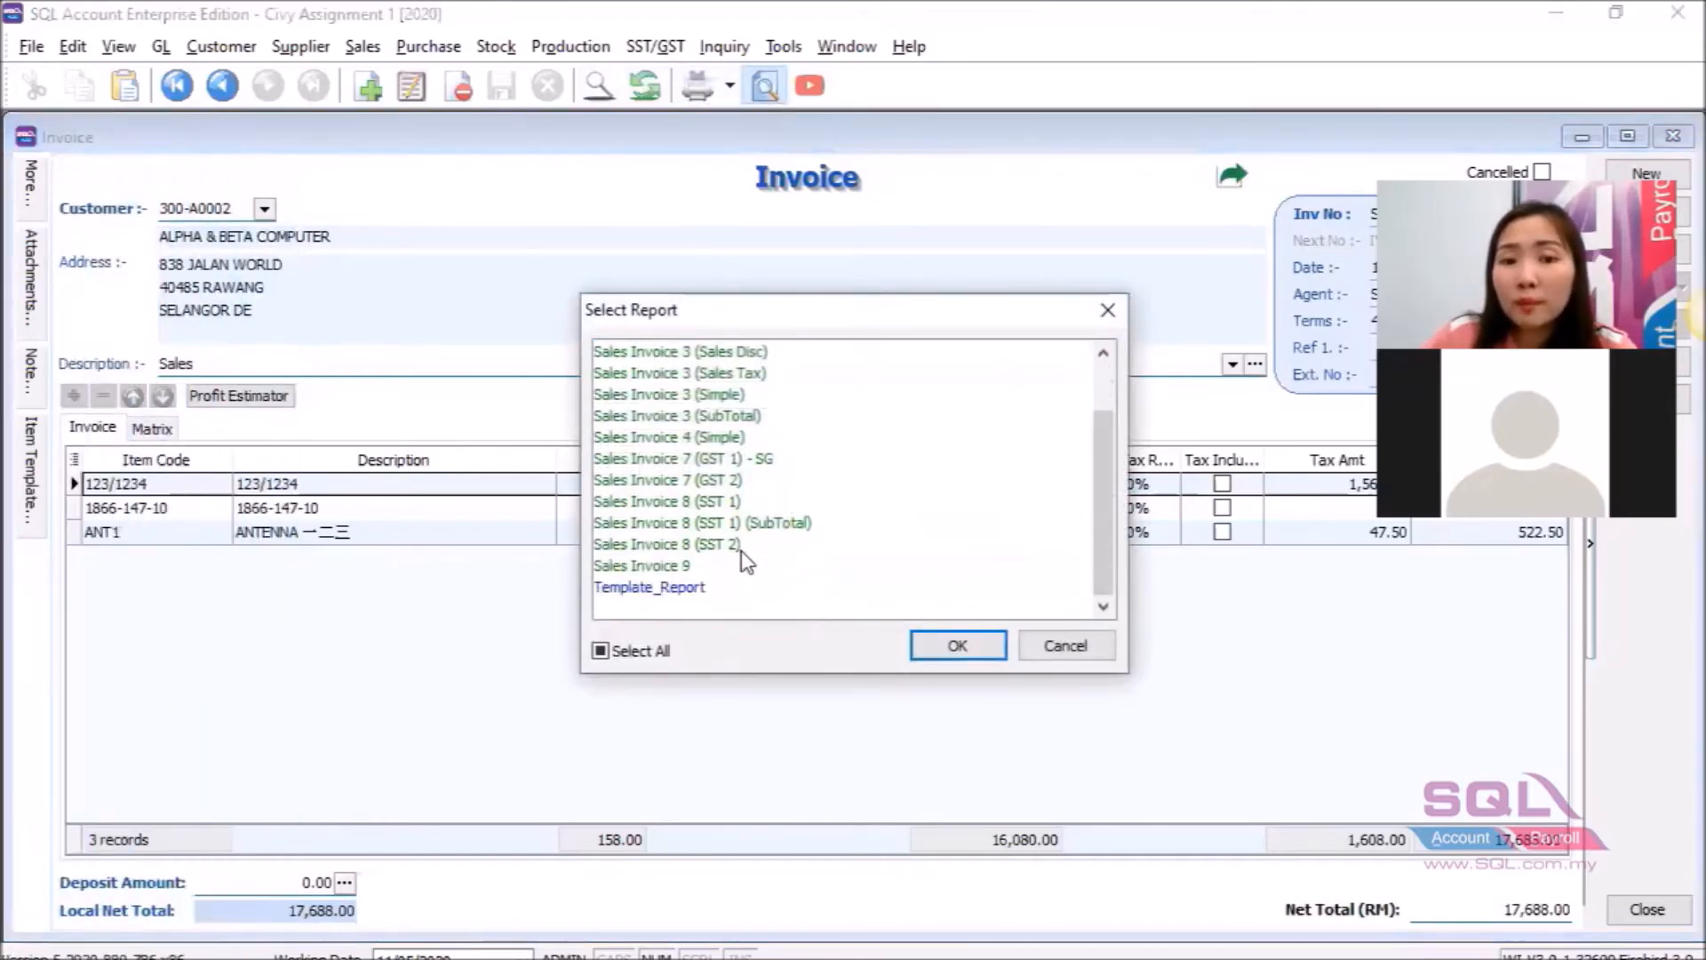
click(712, 586)
click(956, 645)
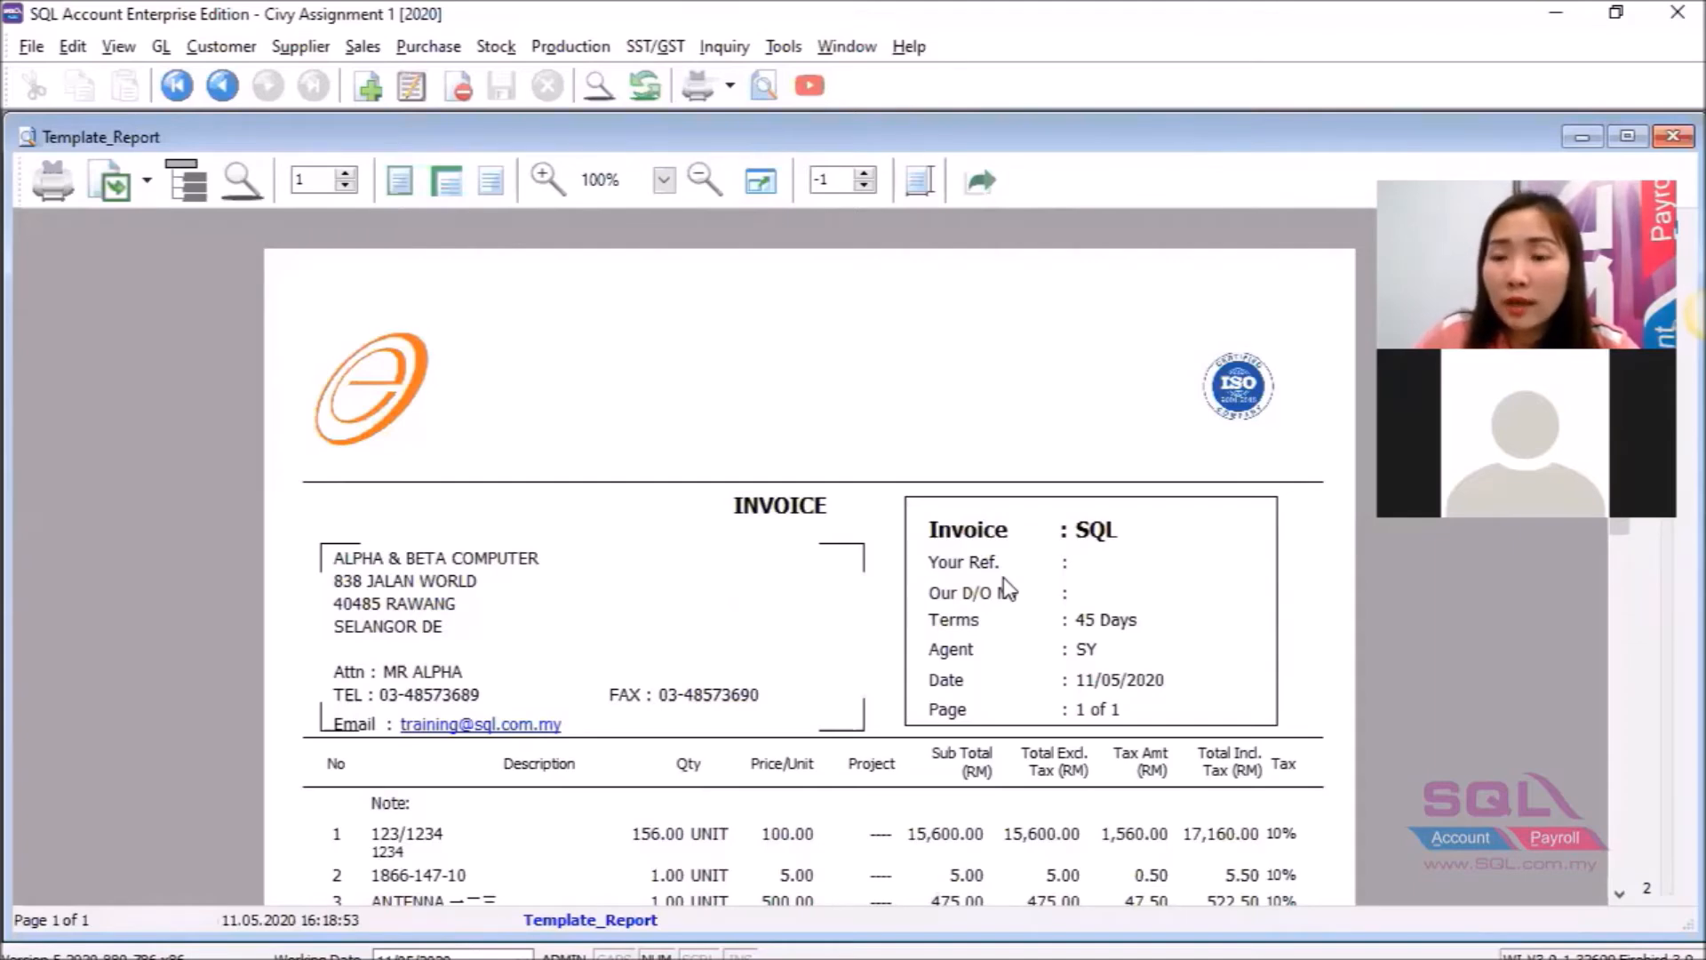
scroll(1007, 586, down, 3)
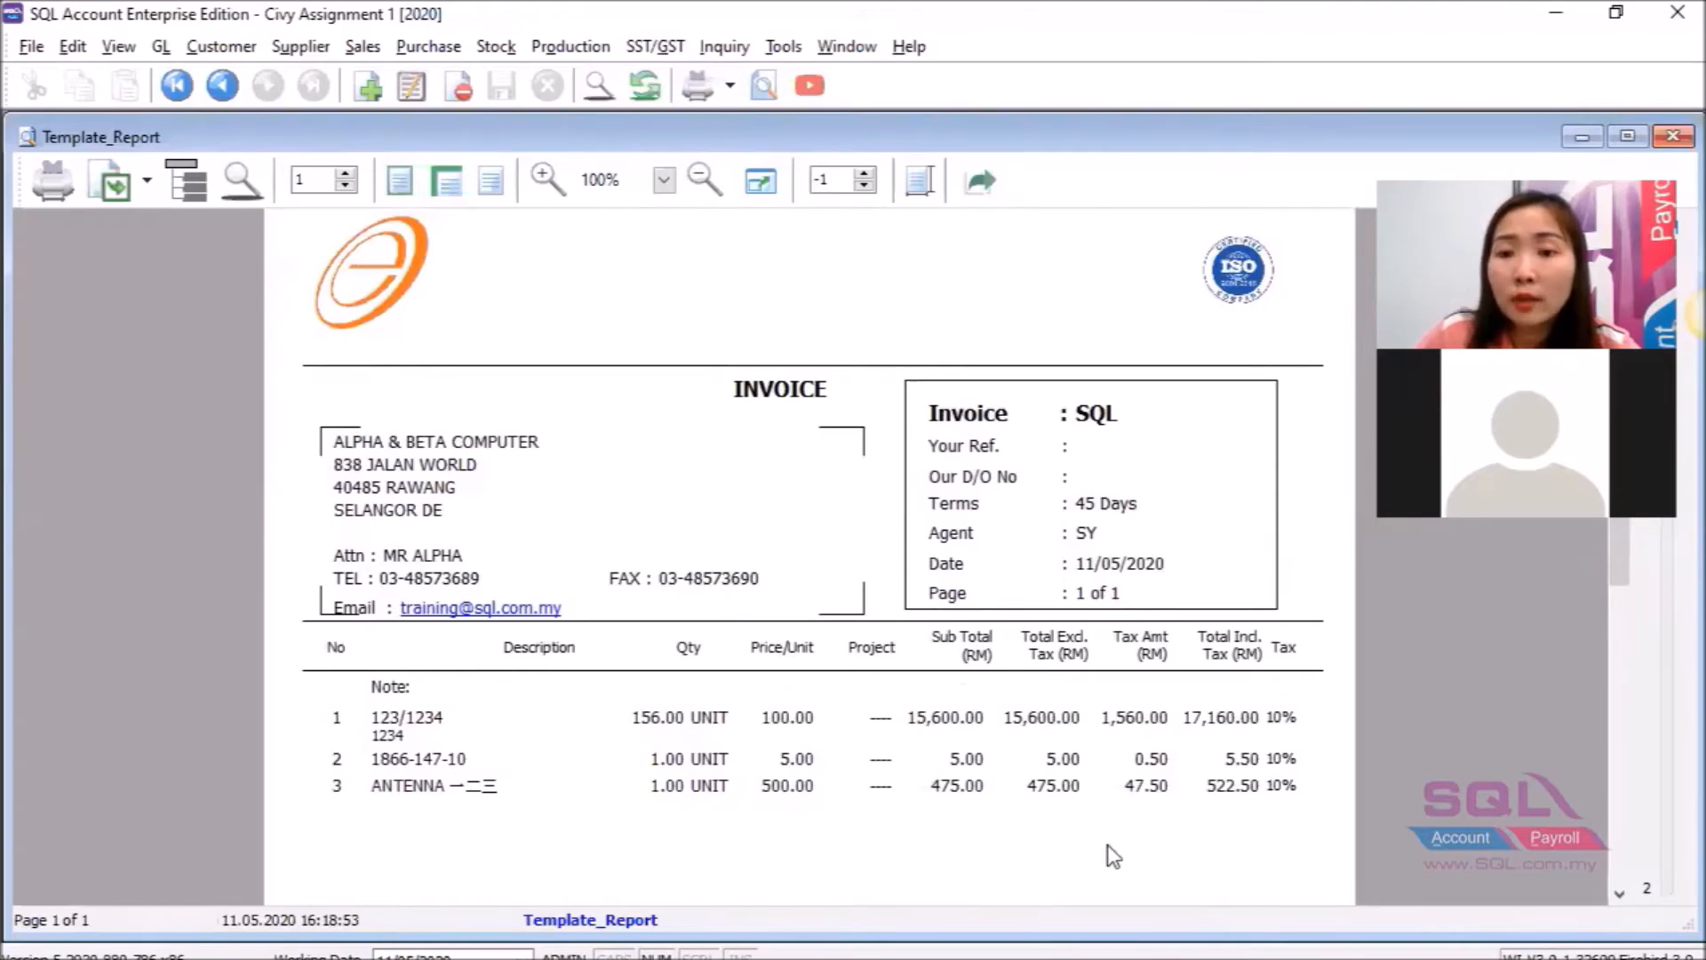
click(1287, 381)
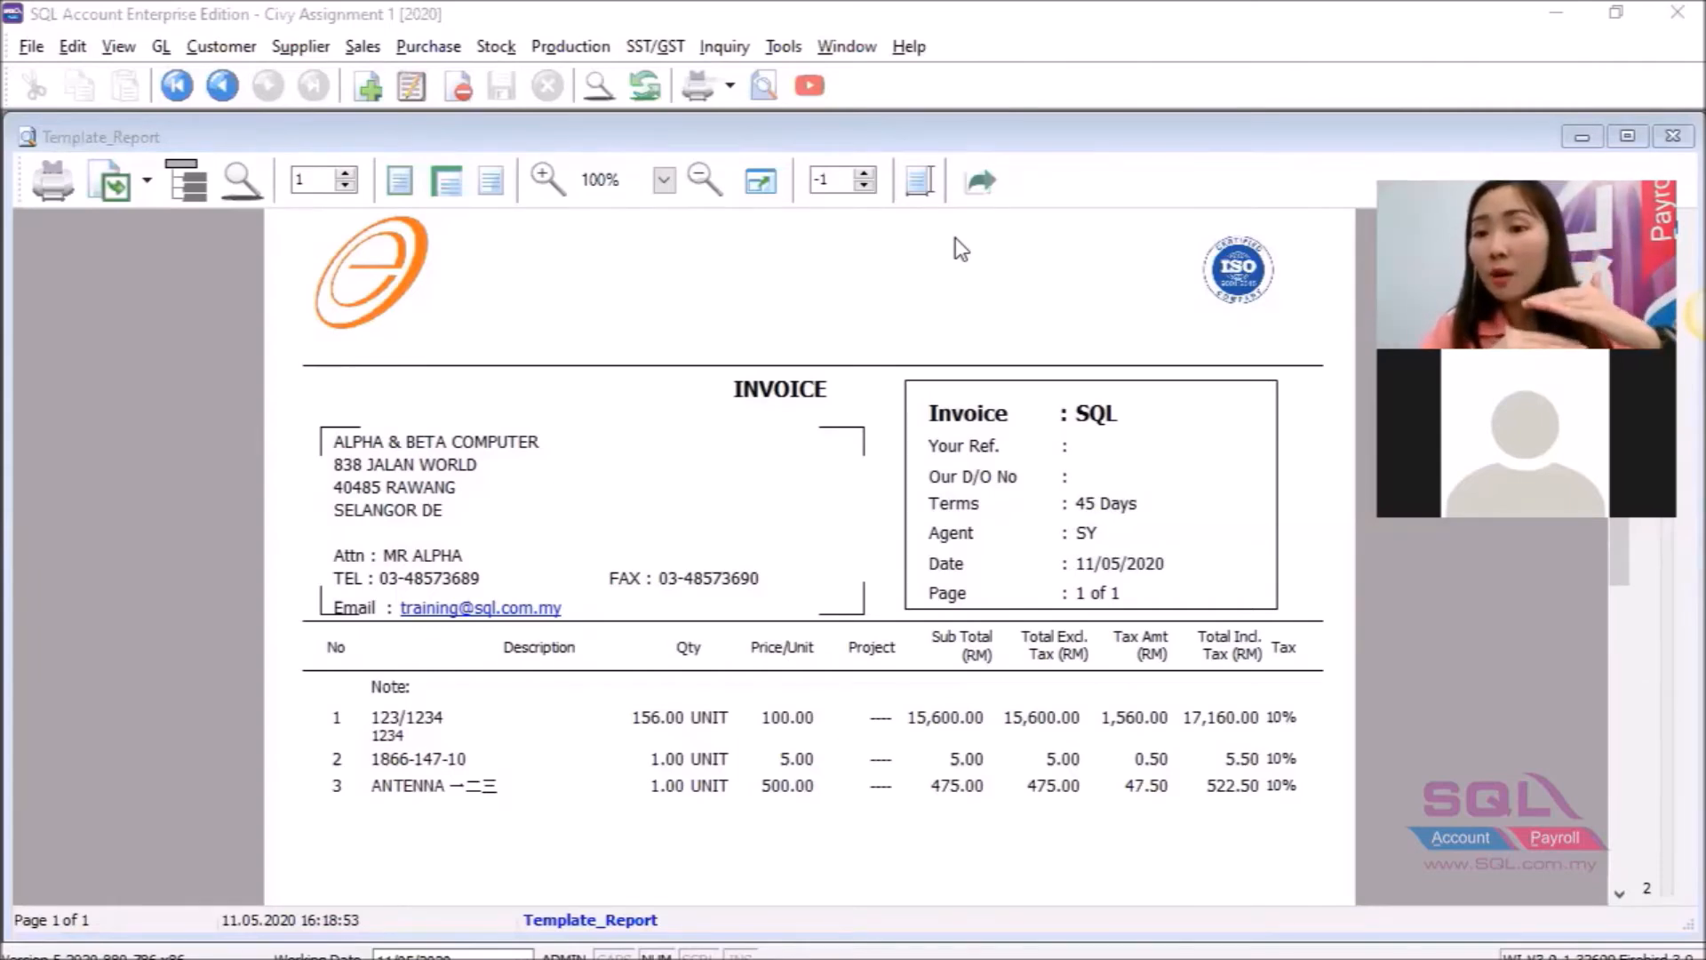
scroll(956, 237, down, 3)
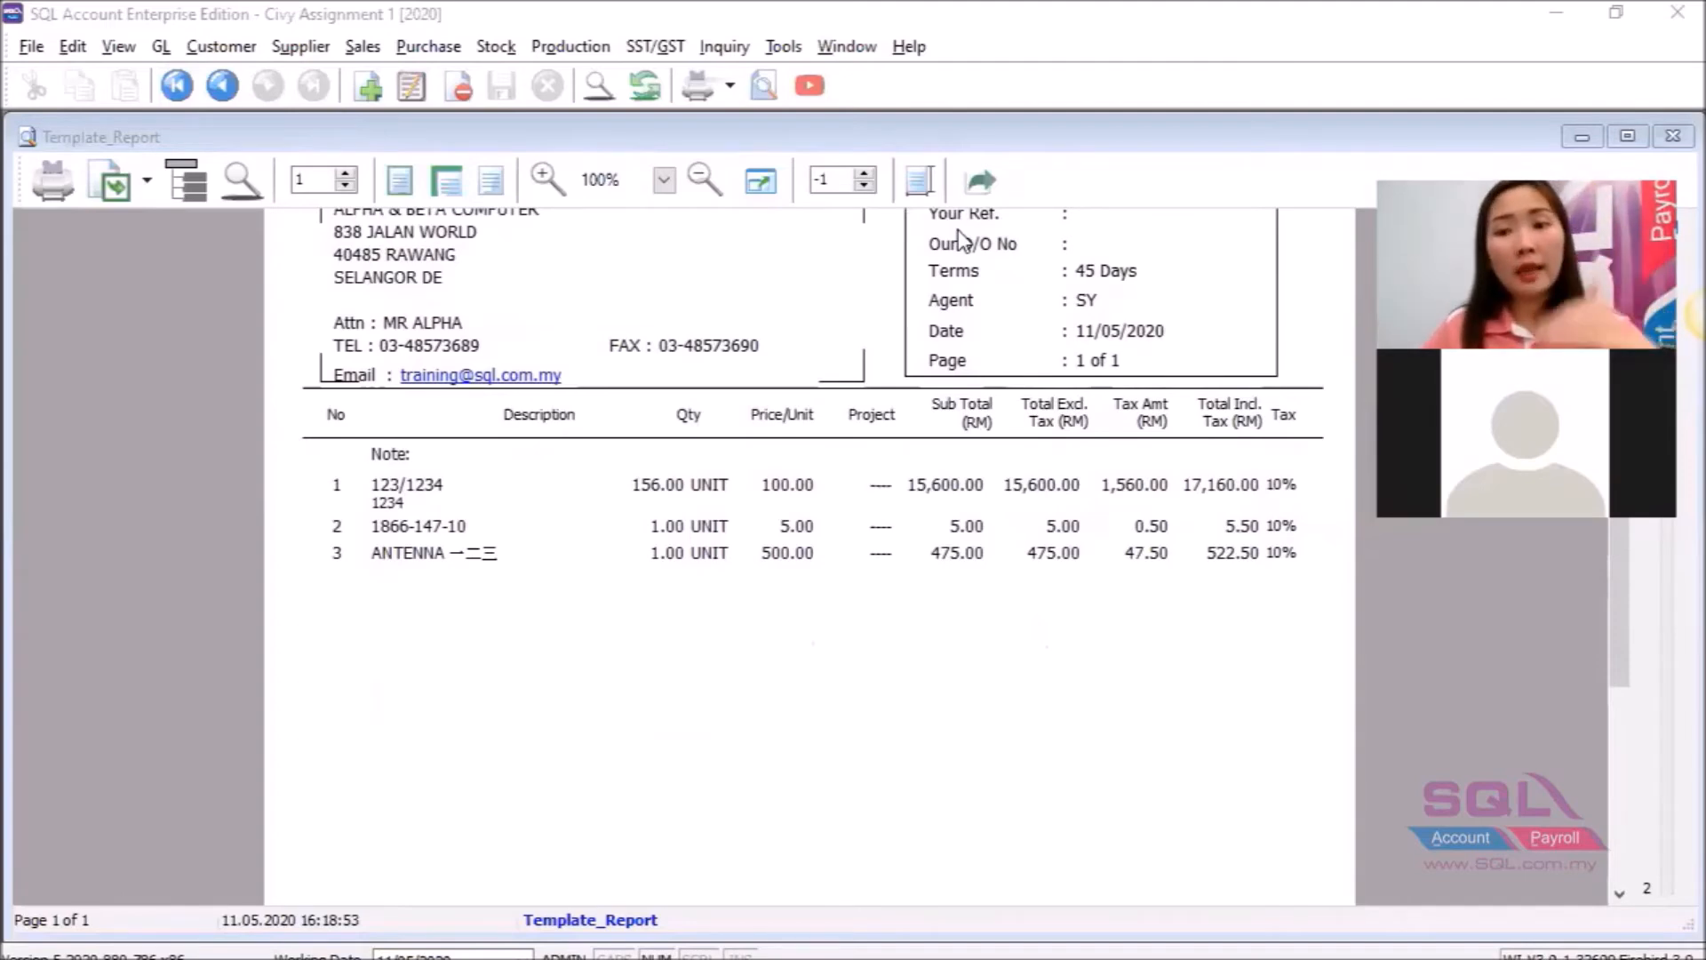
Reopen Template_Report, set the item-area Note rich-text field to Stretch, and save the template.
click(542, 922)
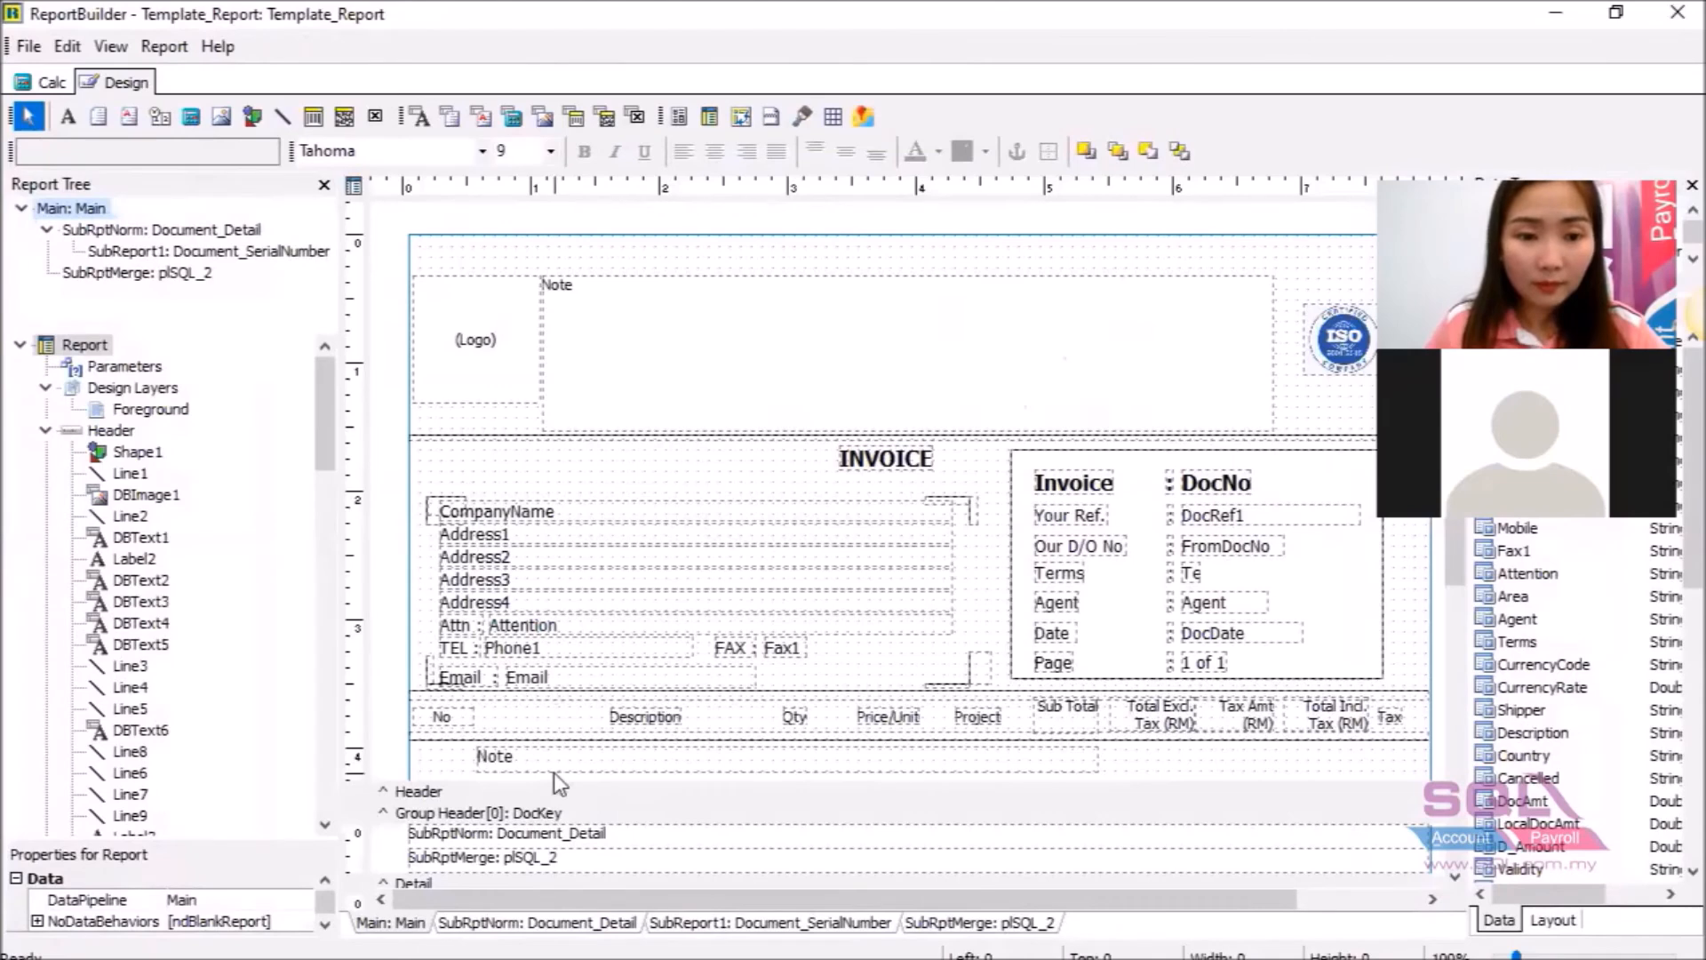
click(553, 764)
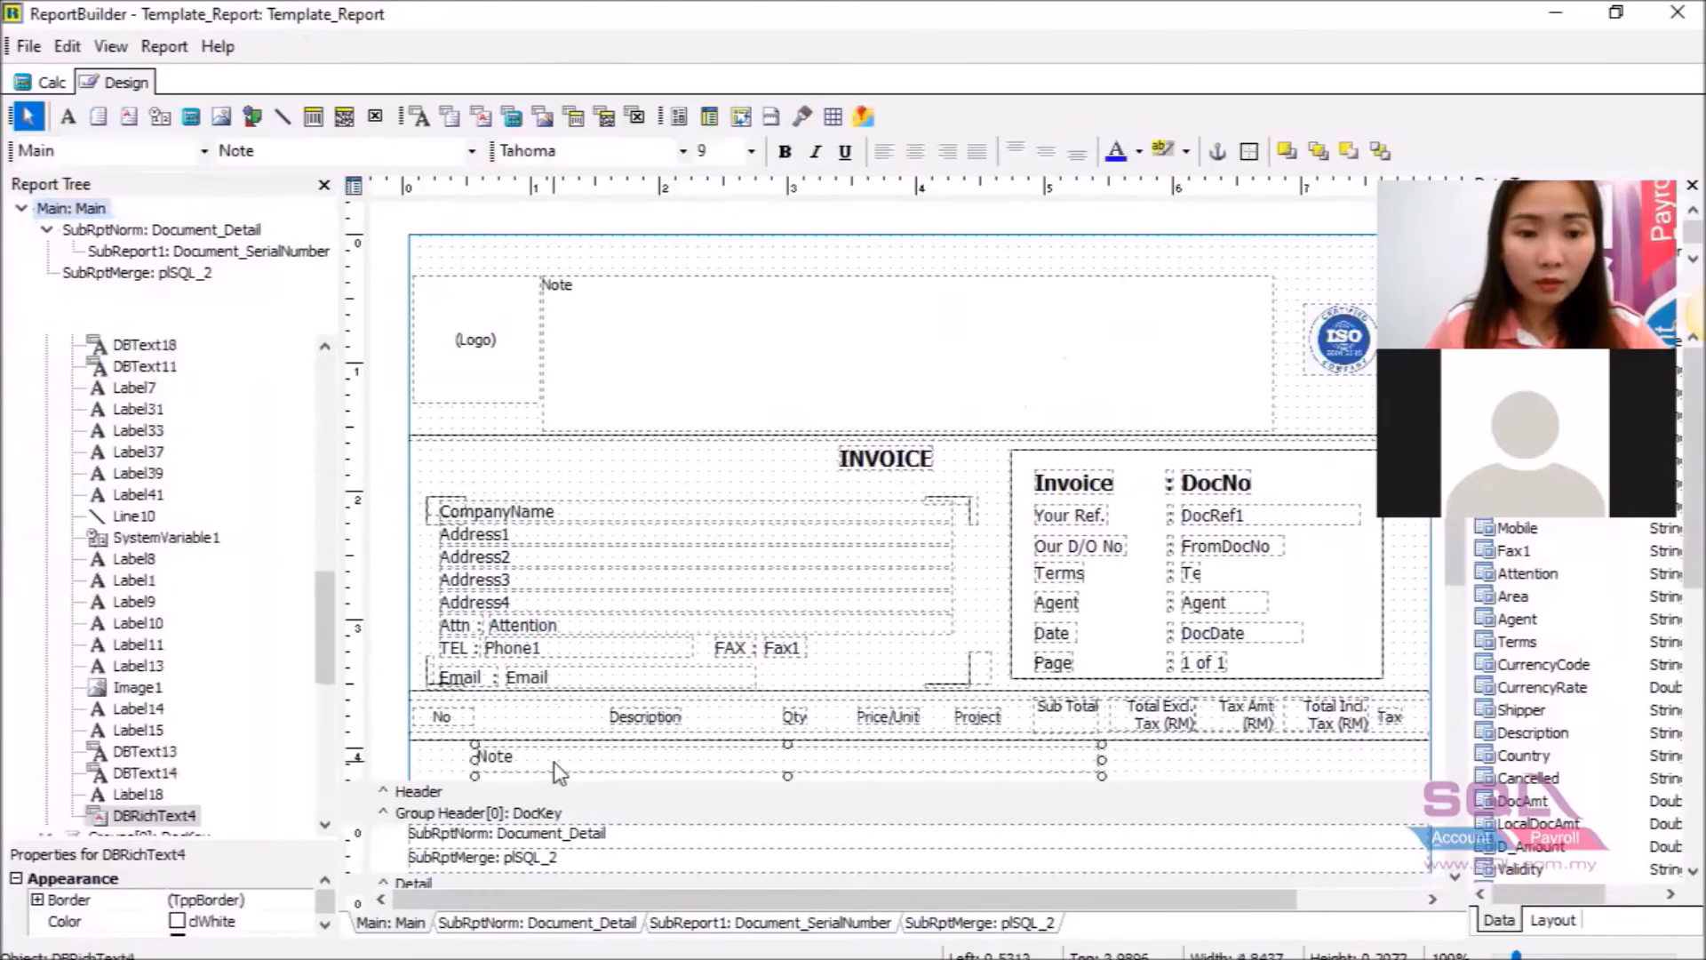
right_click(553, 764)
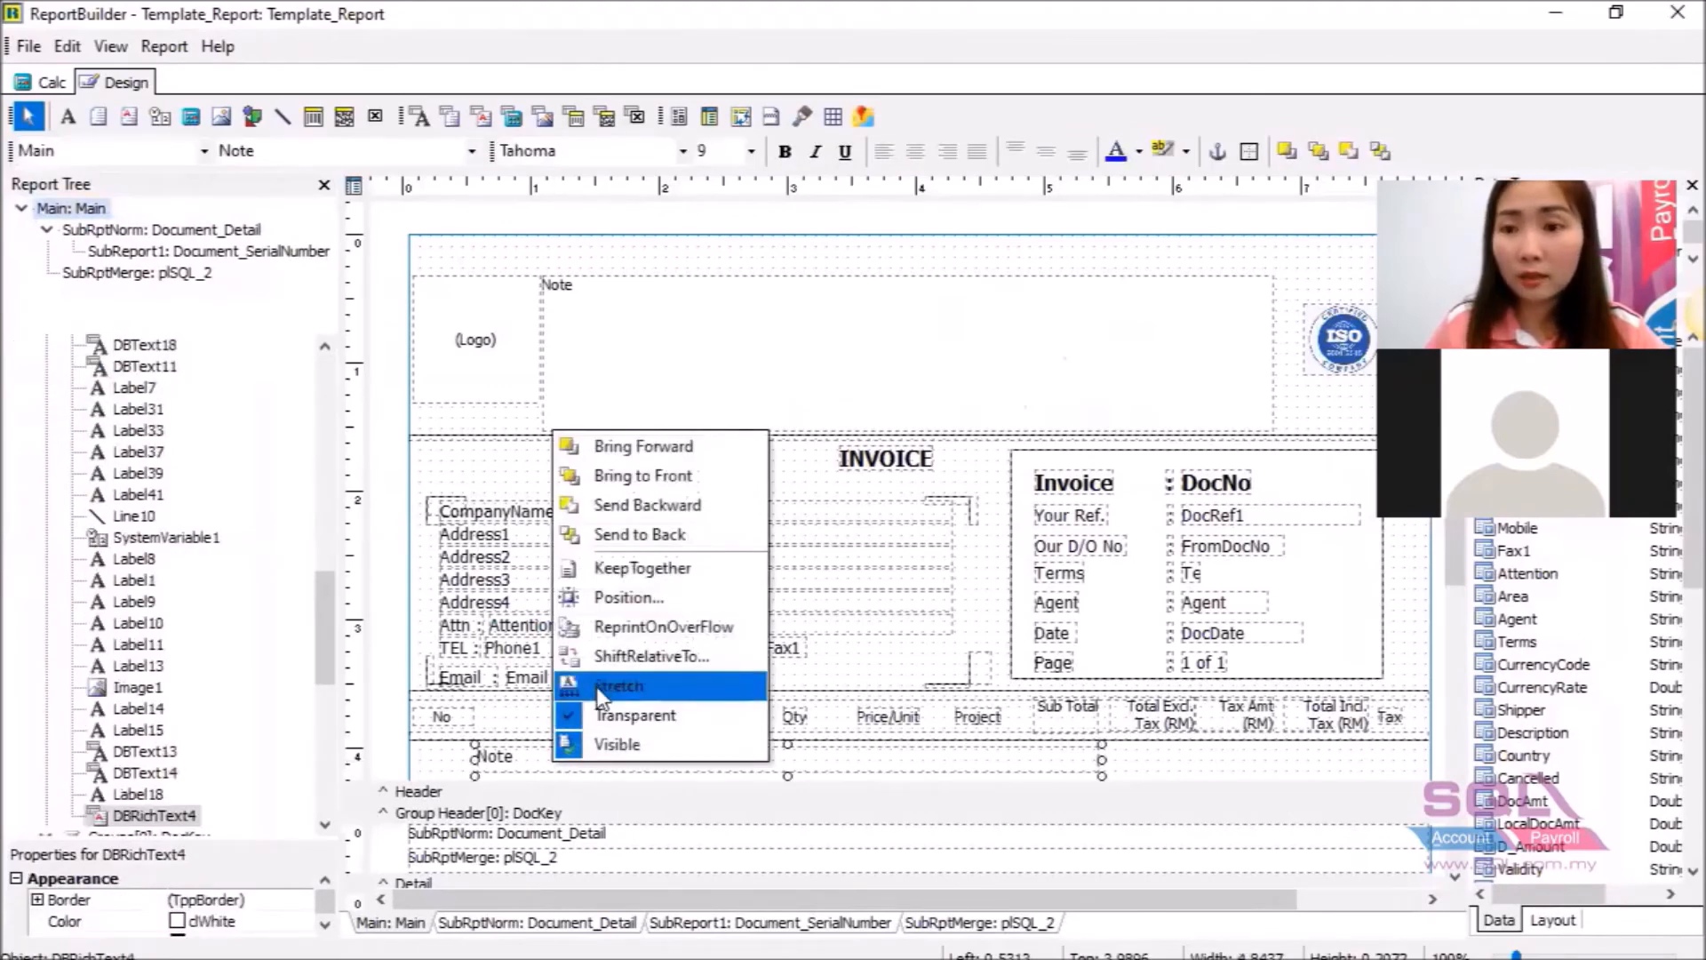
click(600, 686)
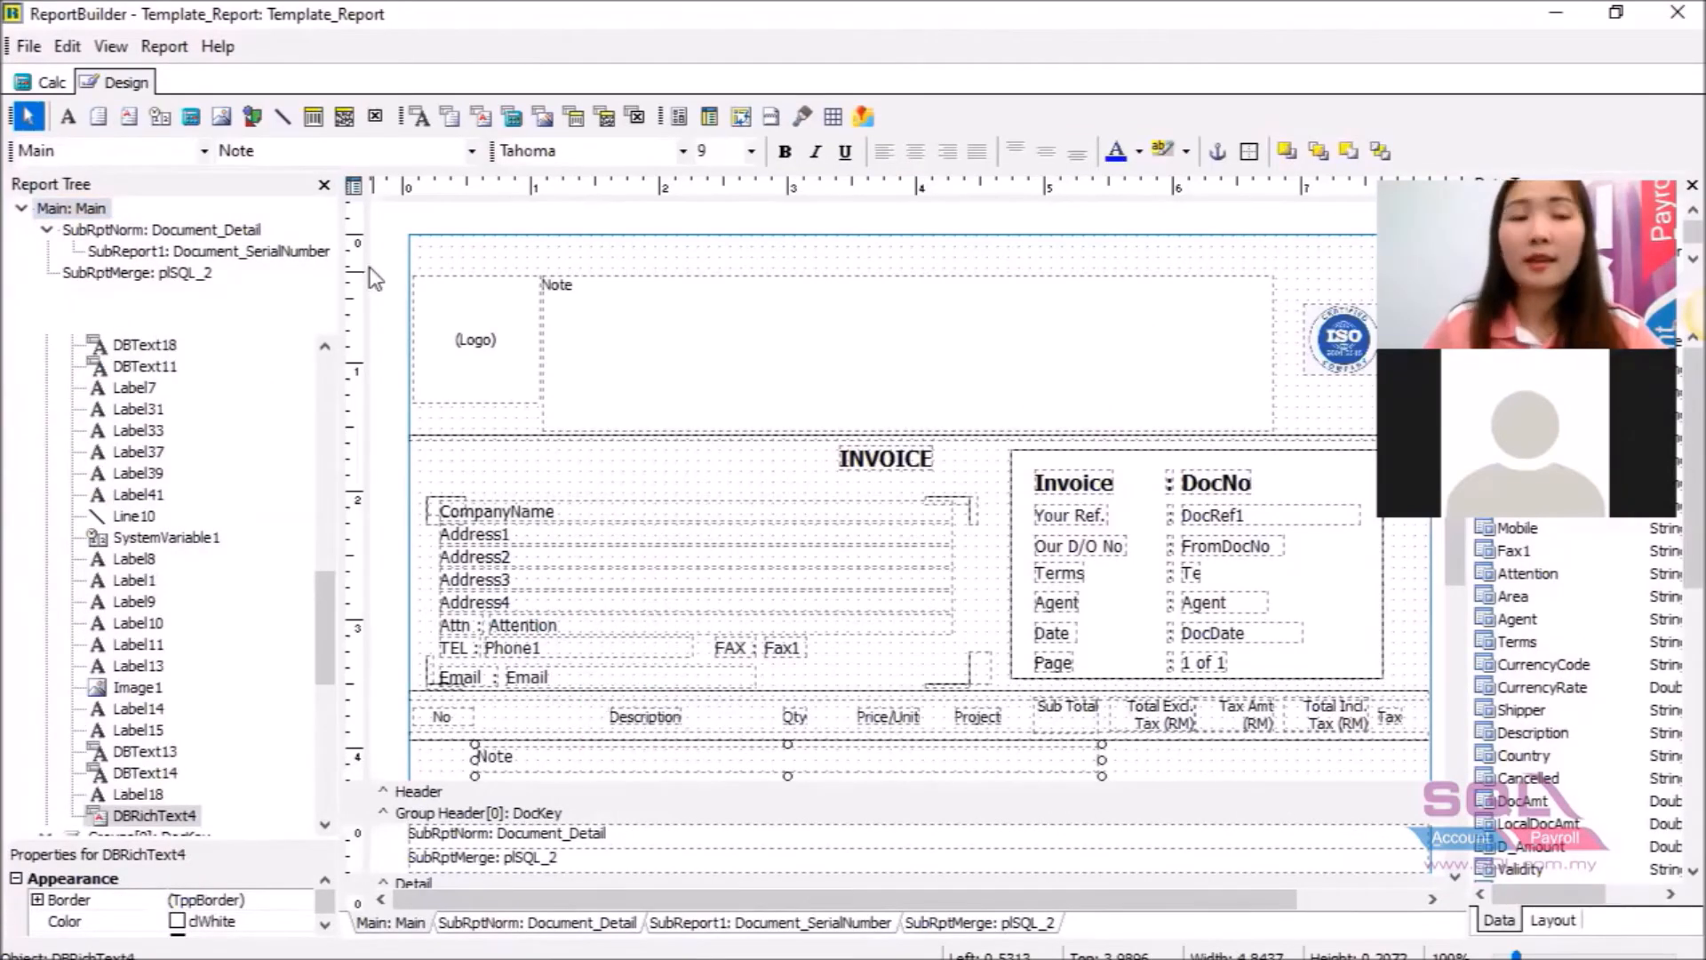
click(35, 50)
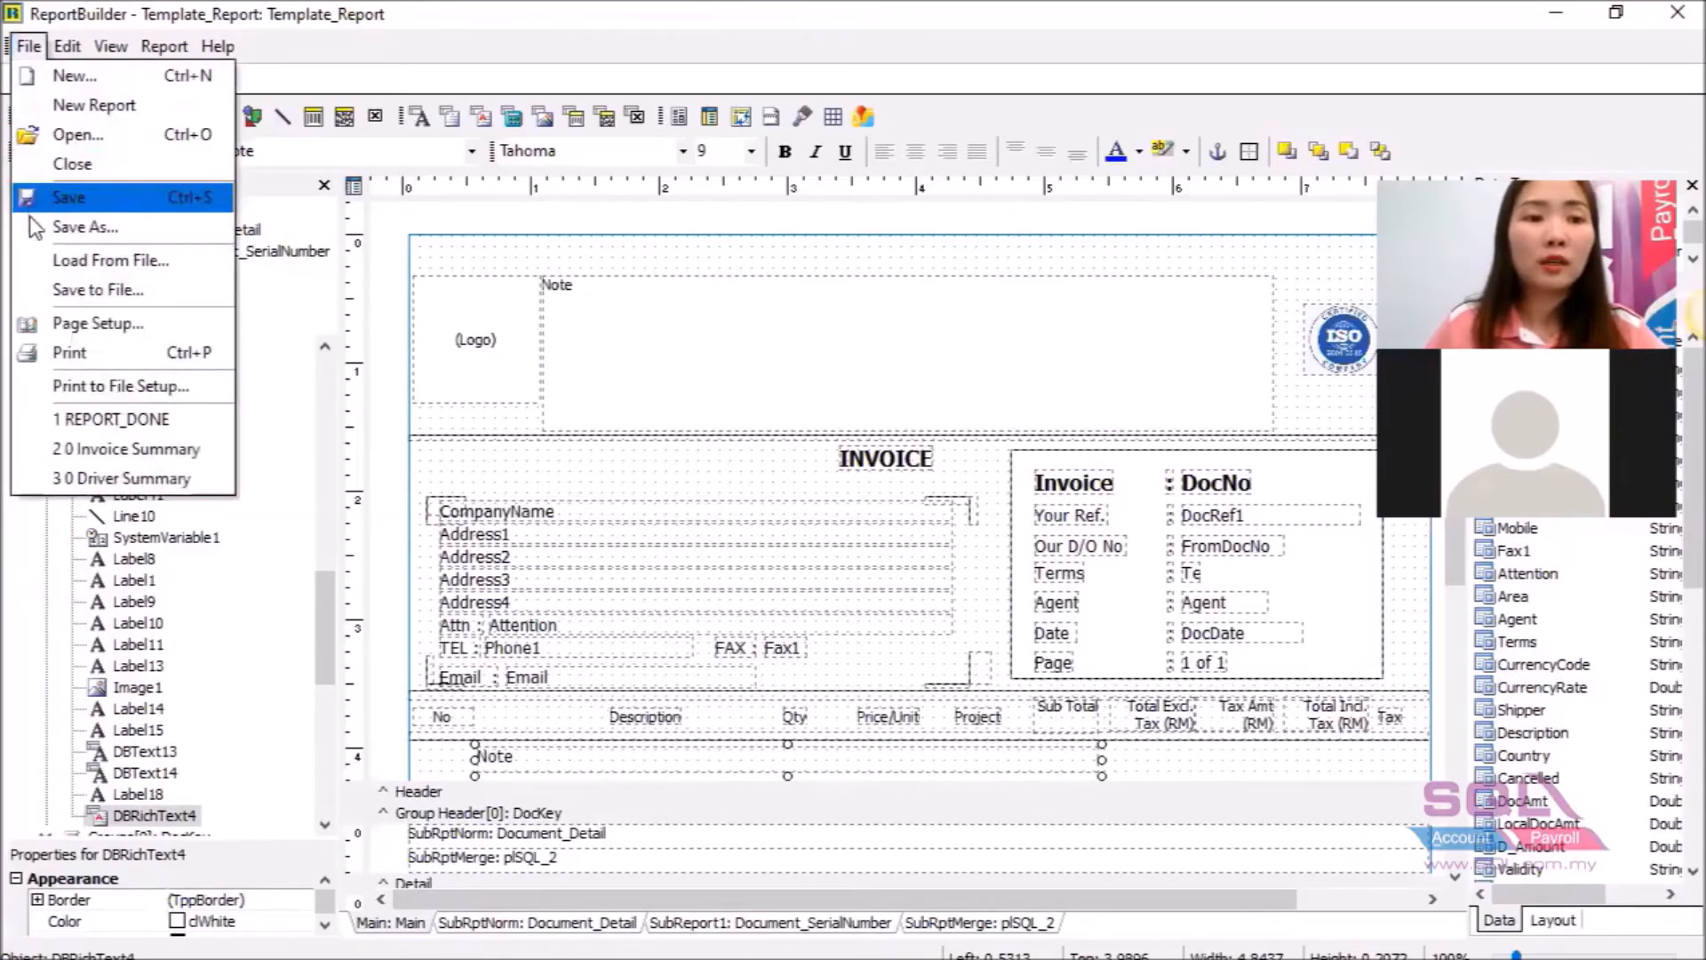
click(36, 190)
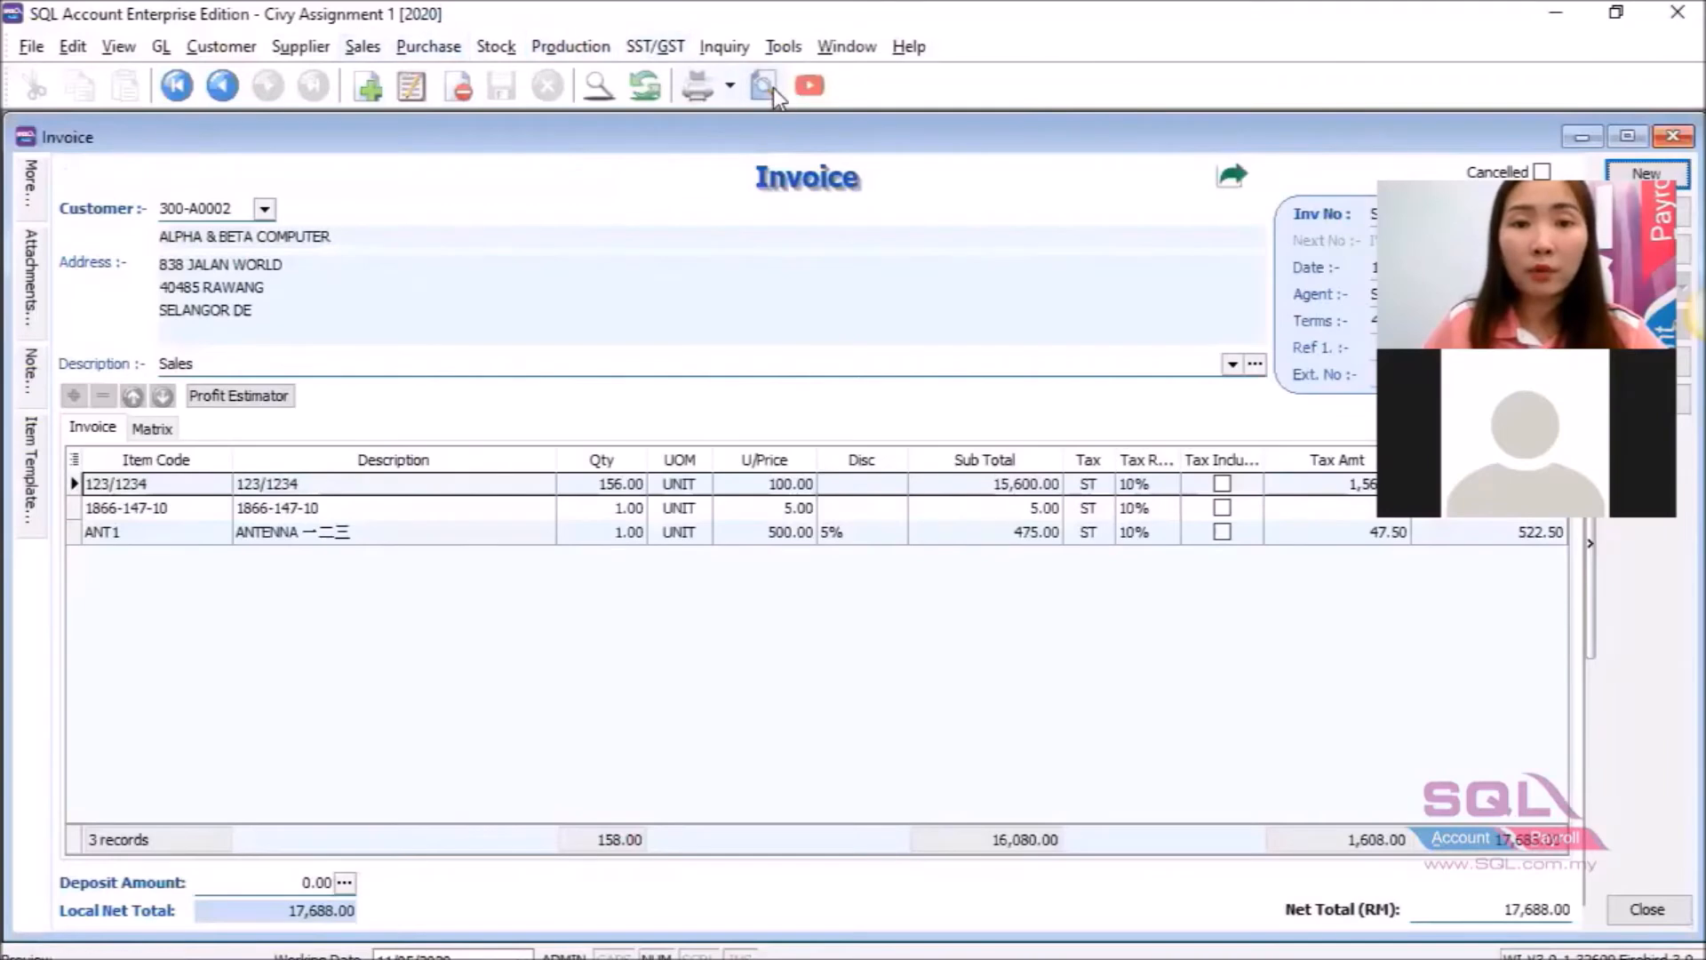
Preview the invoice using the Template_Report layout and scroll through the printed note and items.
click(771, 87)
scroll(827, 544, down, 3)
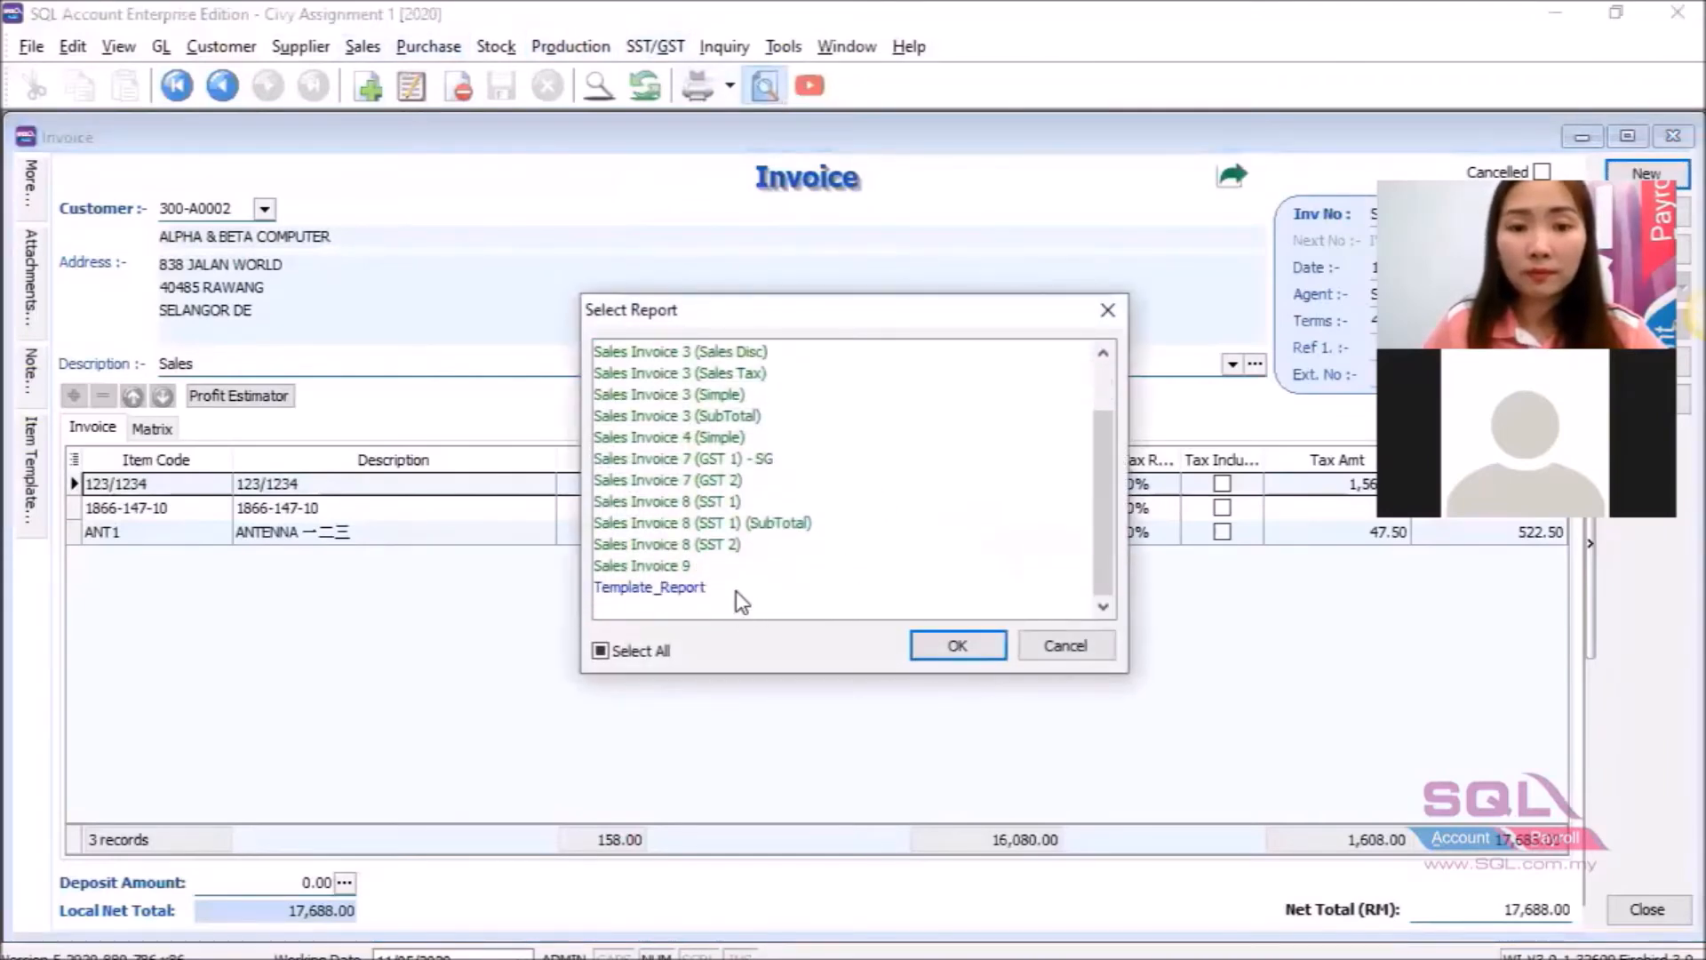
click(735, 588)
click(945, 641)
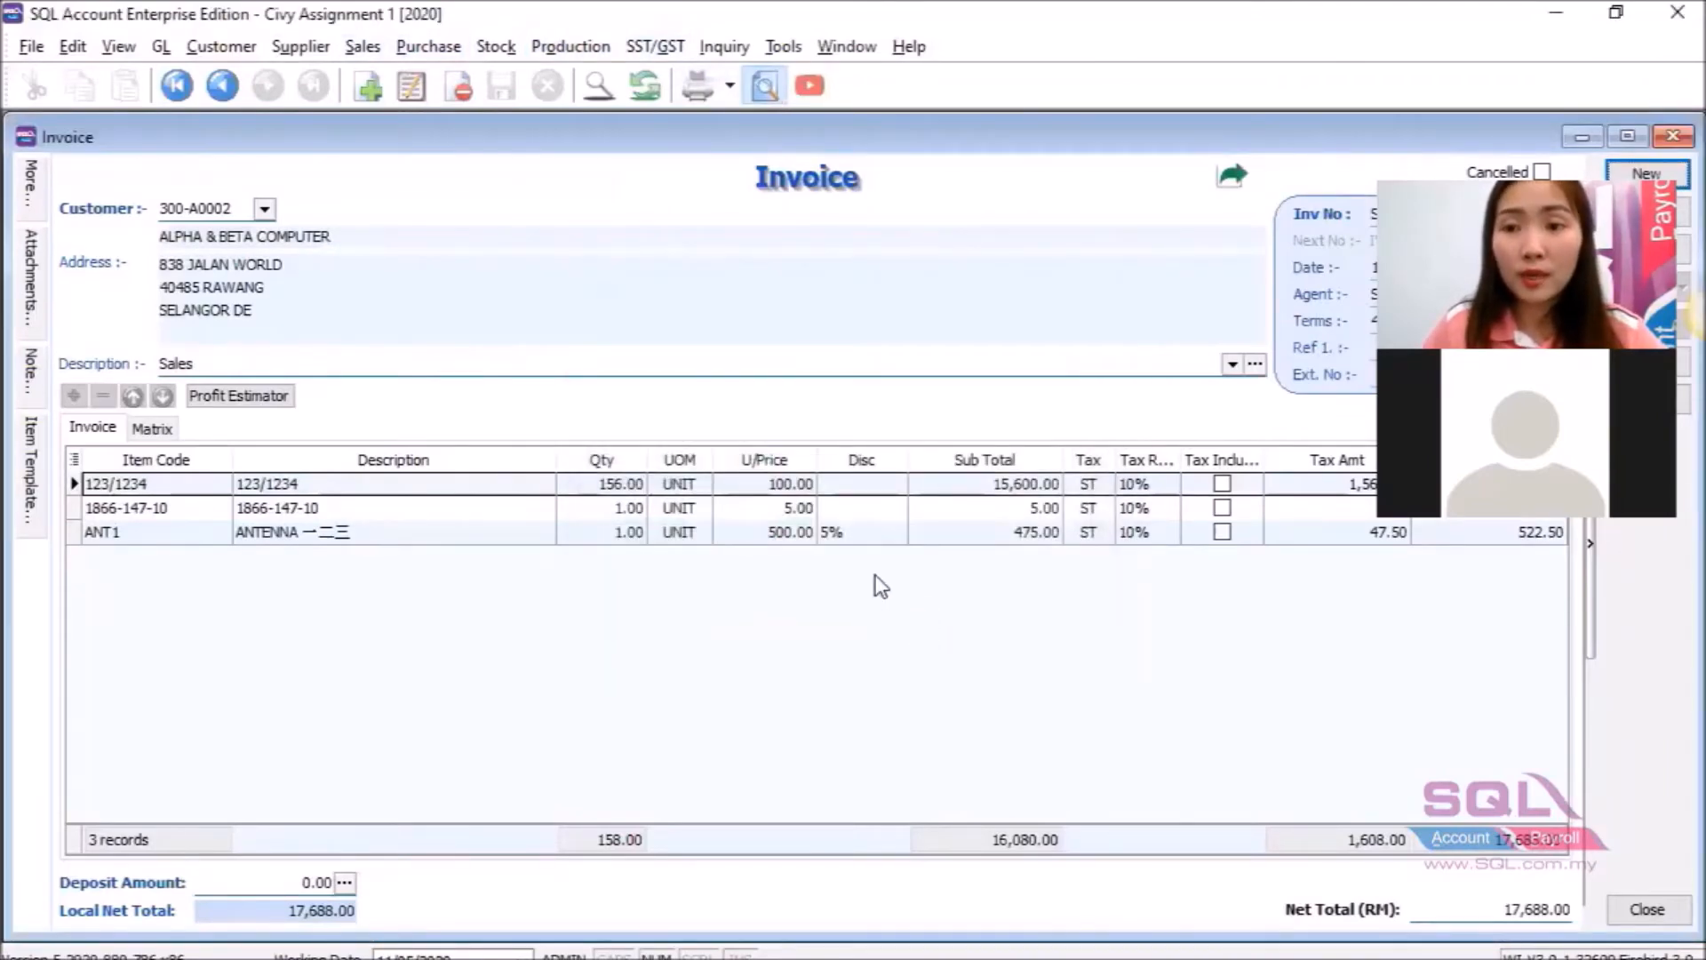
scroll(872, 561, down, 2)
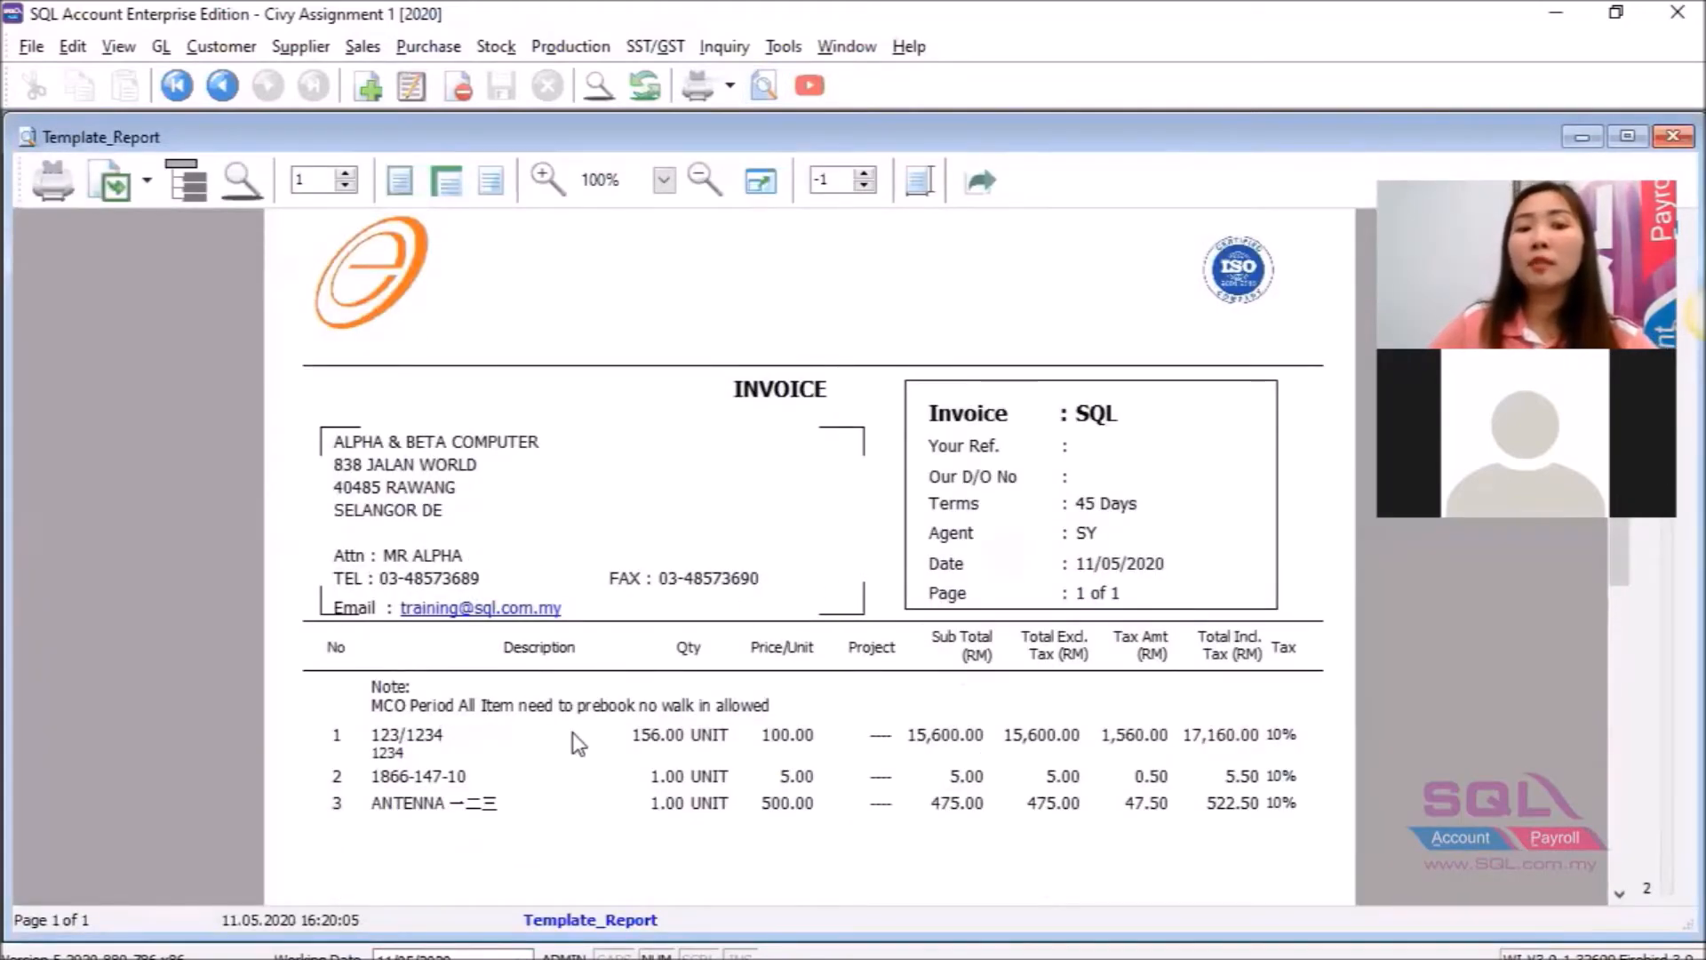
scroll(651, 707, down, 5)
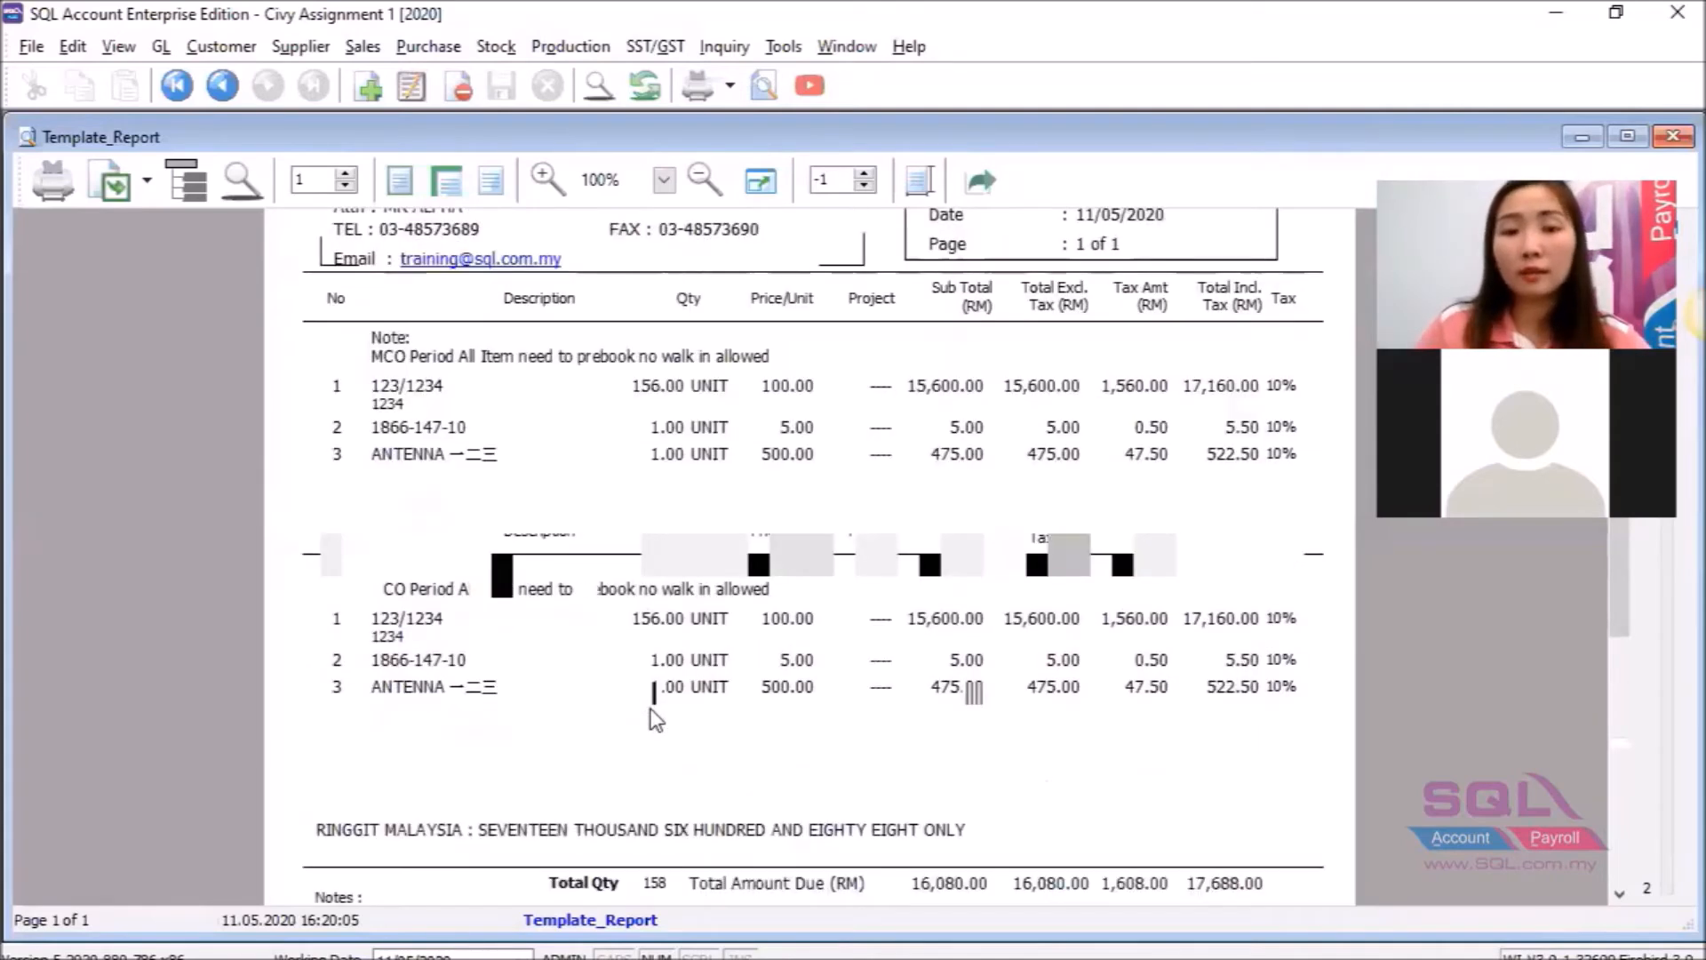
scroll(651, 708, down, 3)
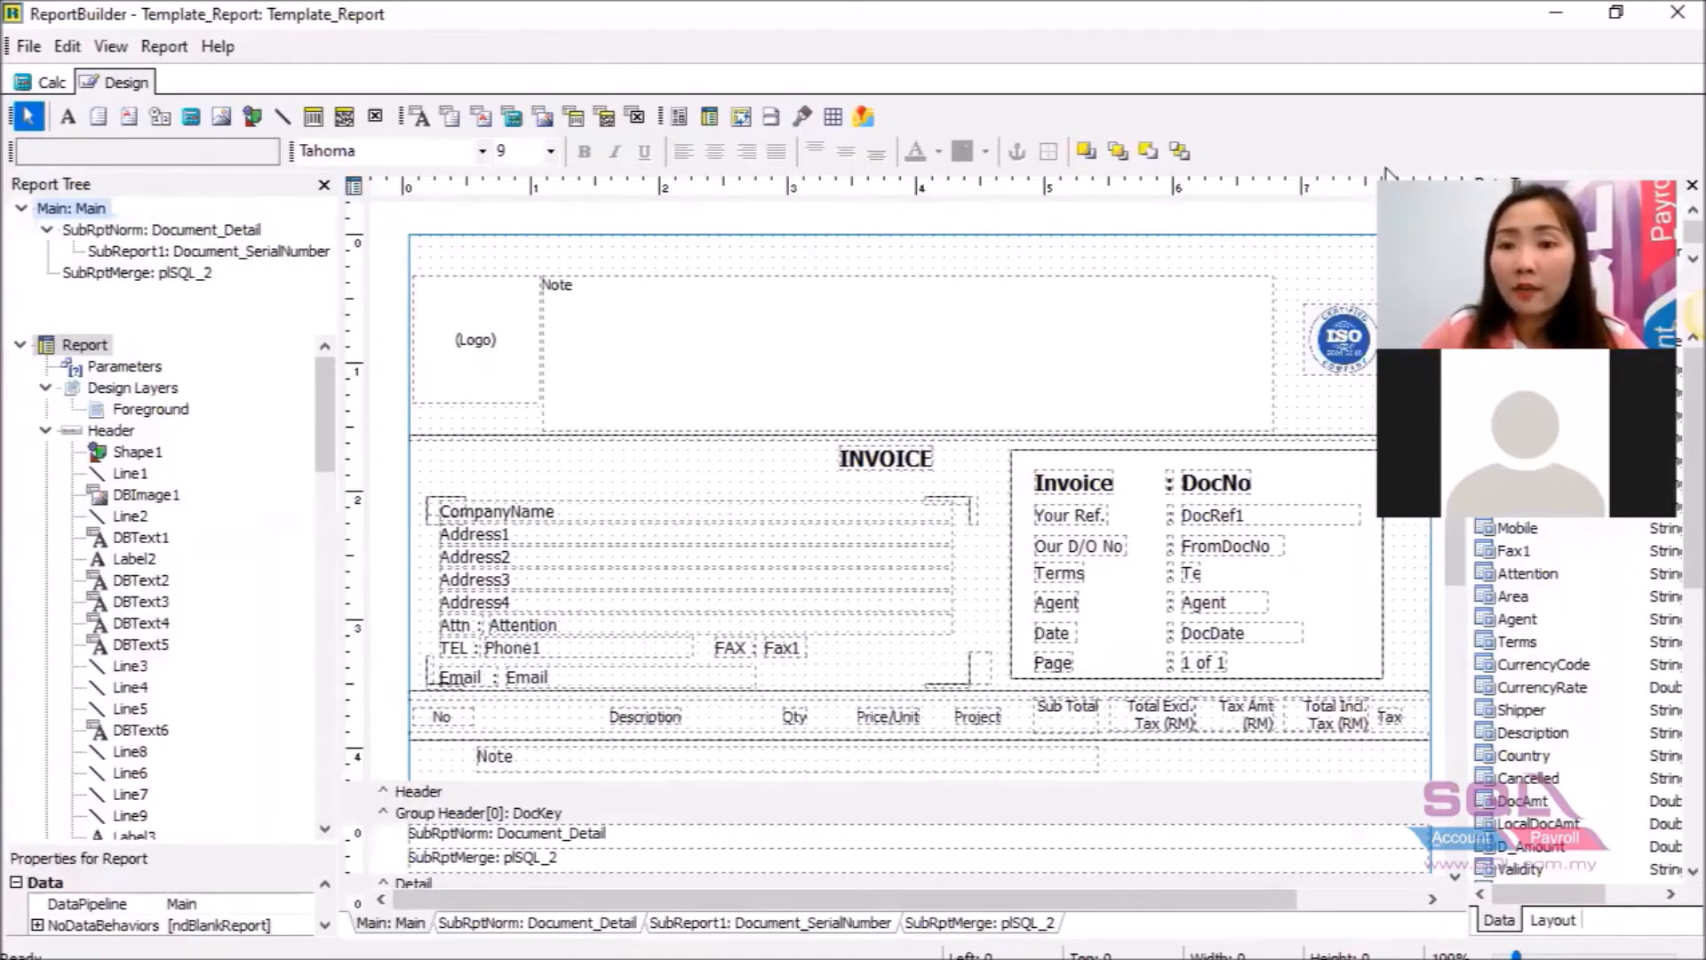
Add note 3 to Memo3: eStream Software Sdn Bhd, MBB and HLBB bank account lines, and Swift Code.
drag(1449, 351, 1445, 601)
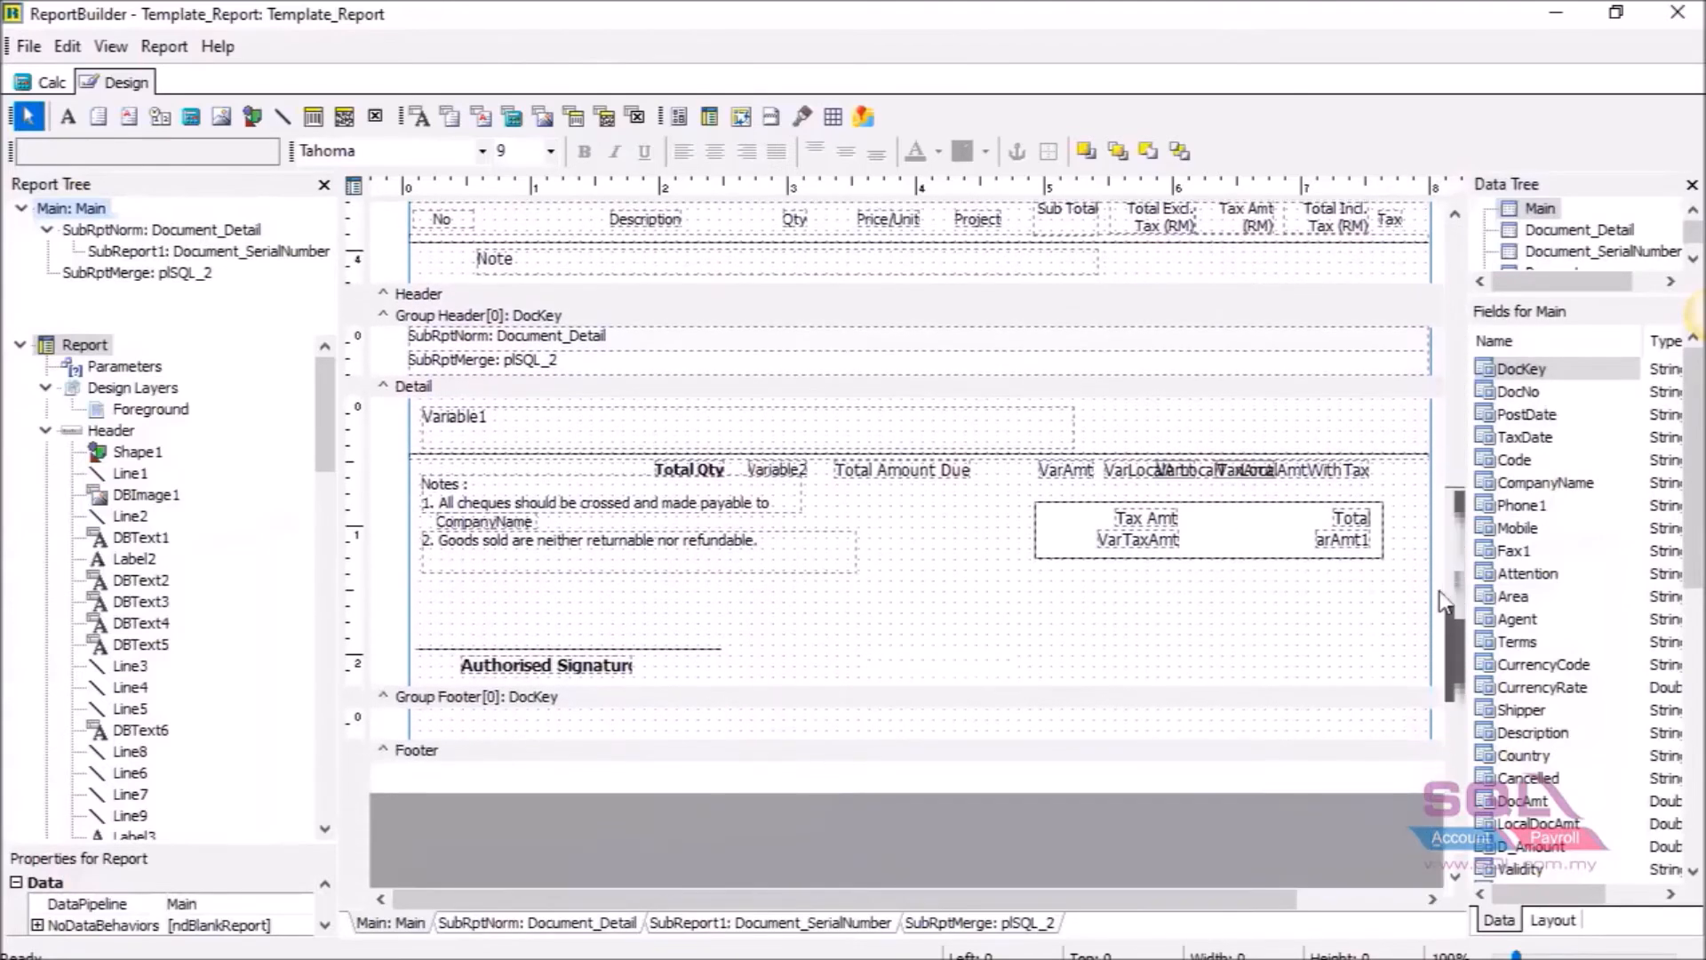
click(562, 551)
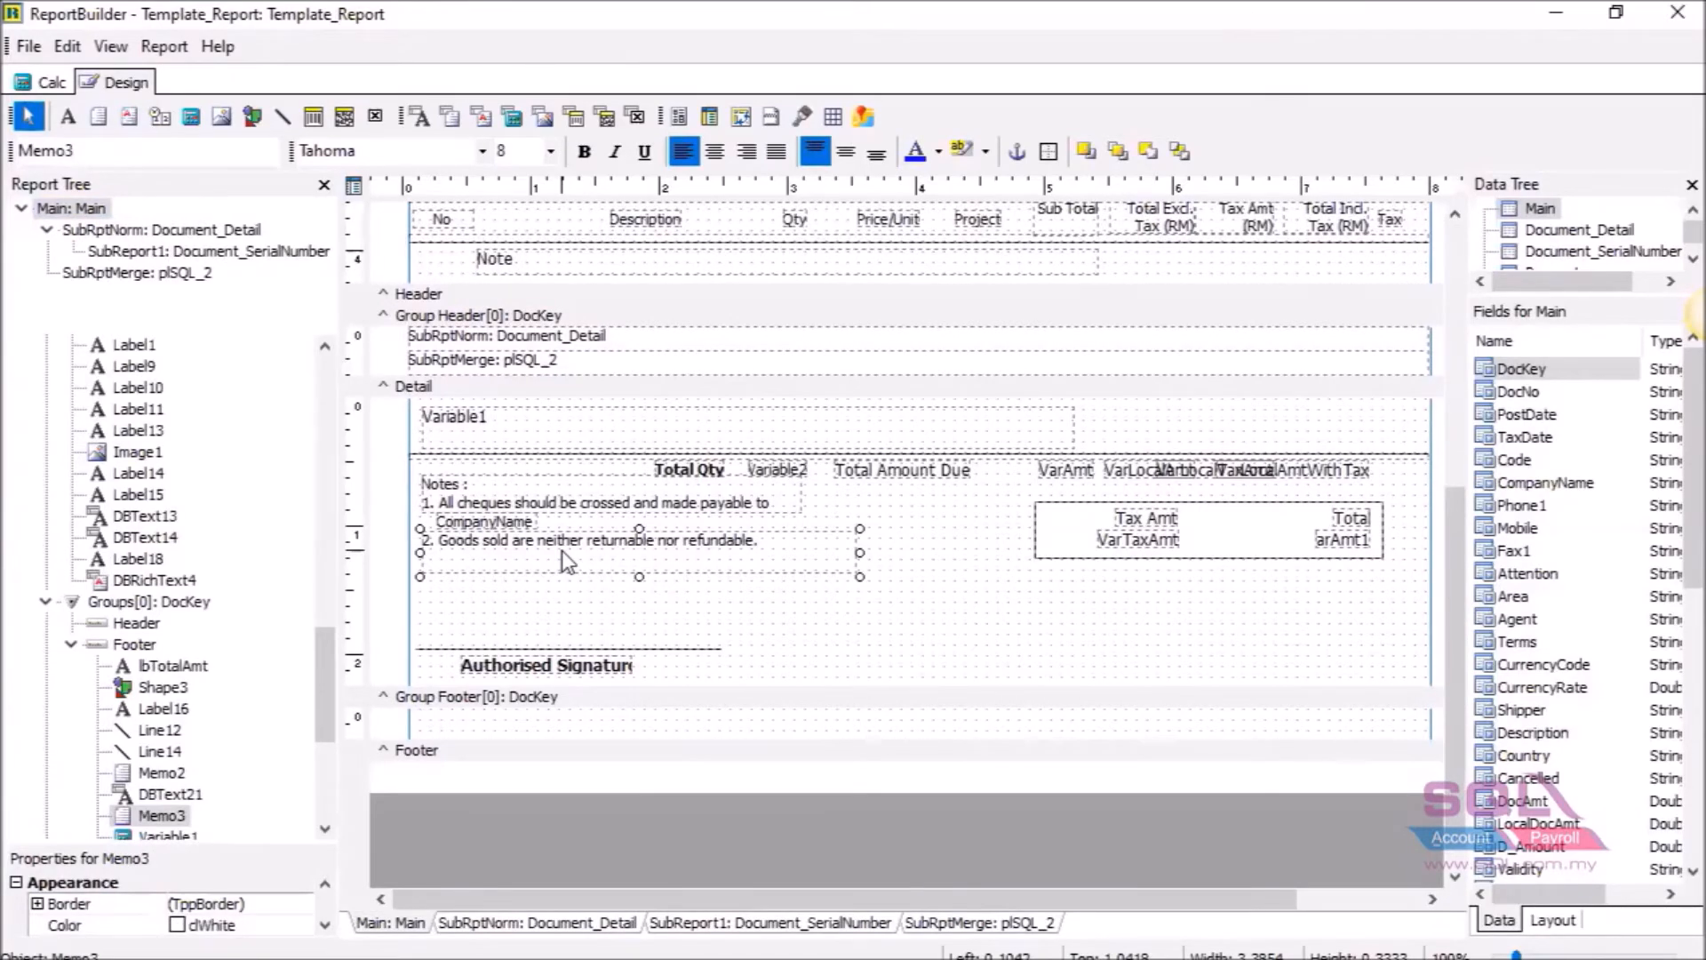
right_click(561, 551)
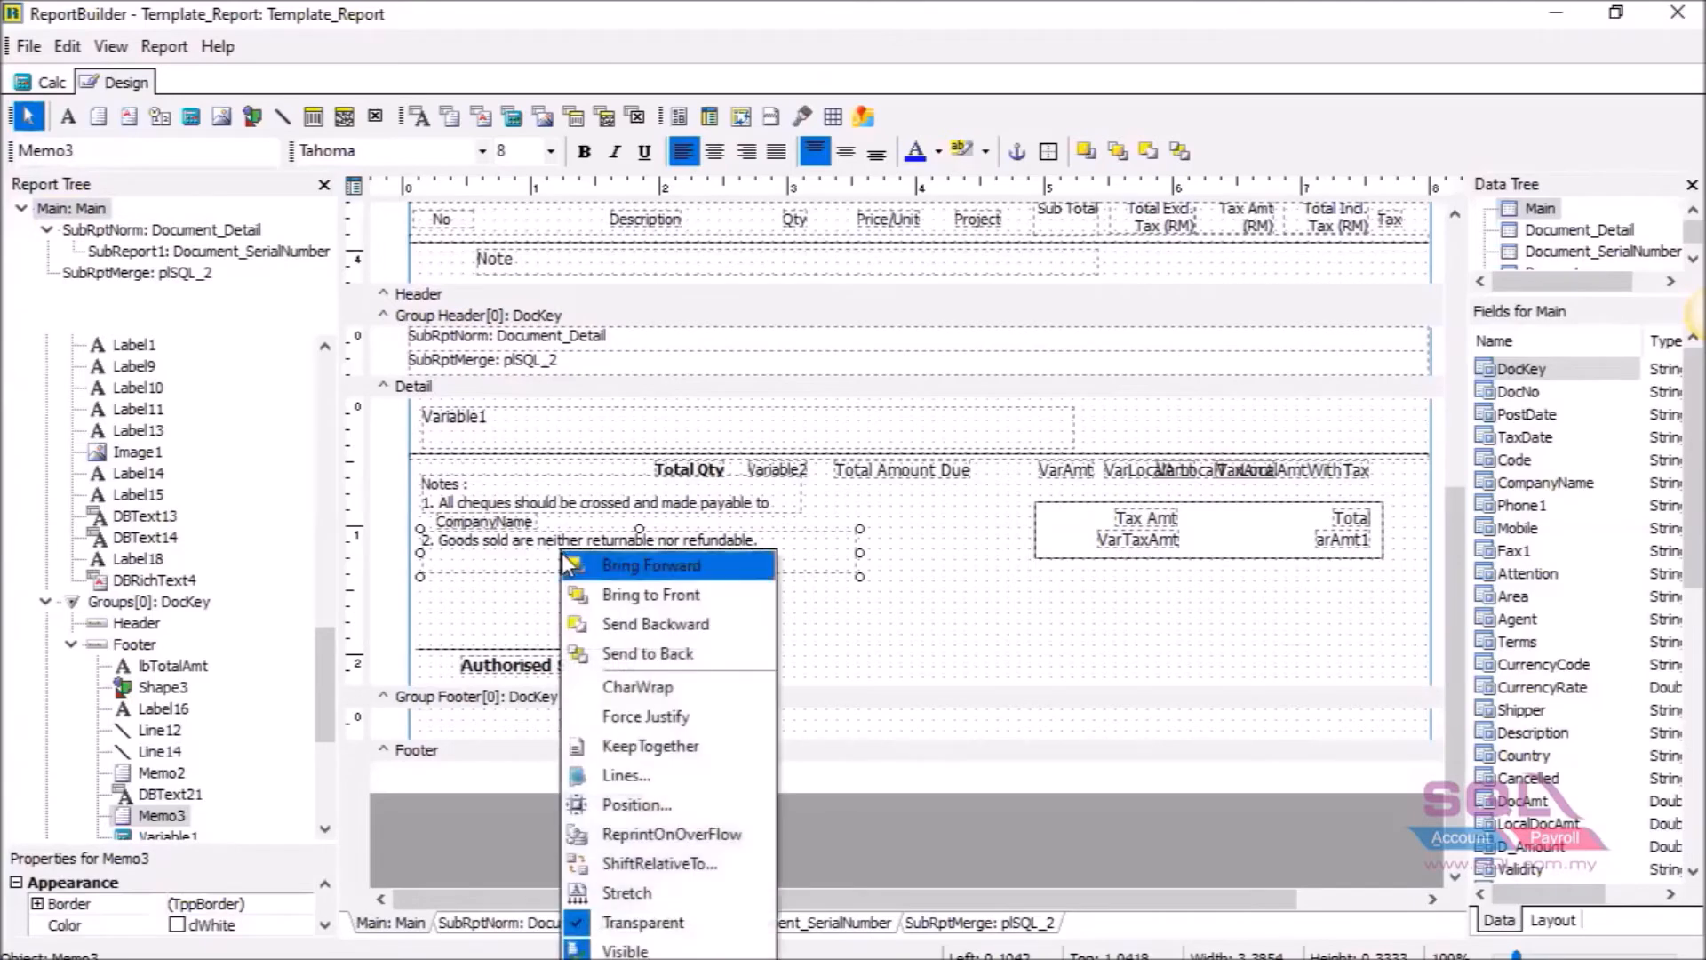
click(627, 778)
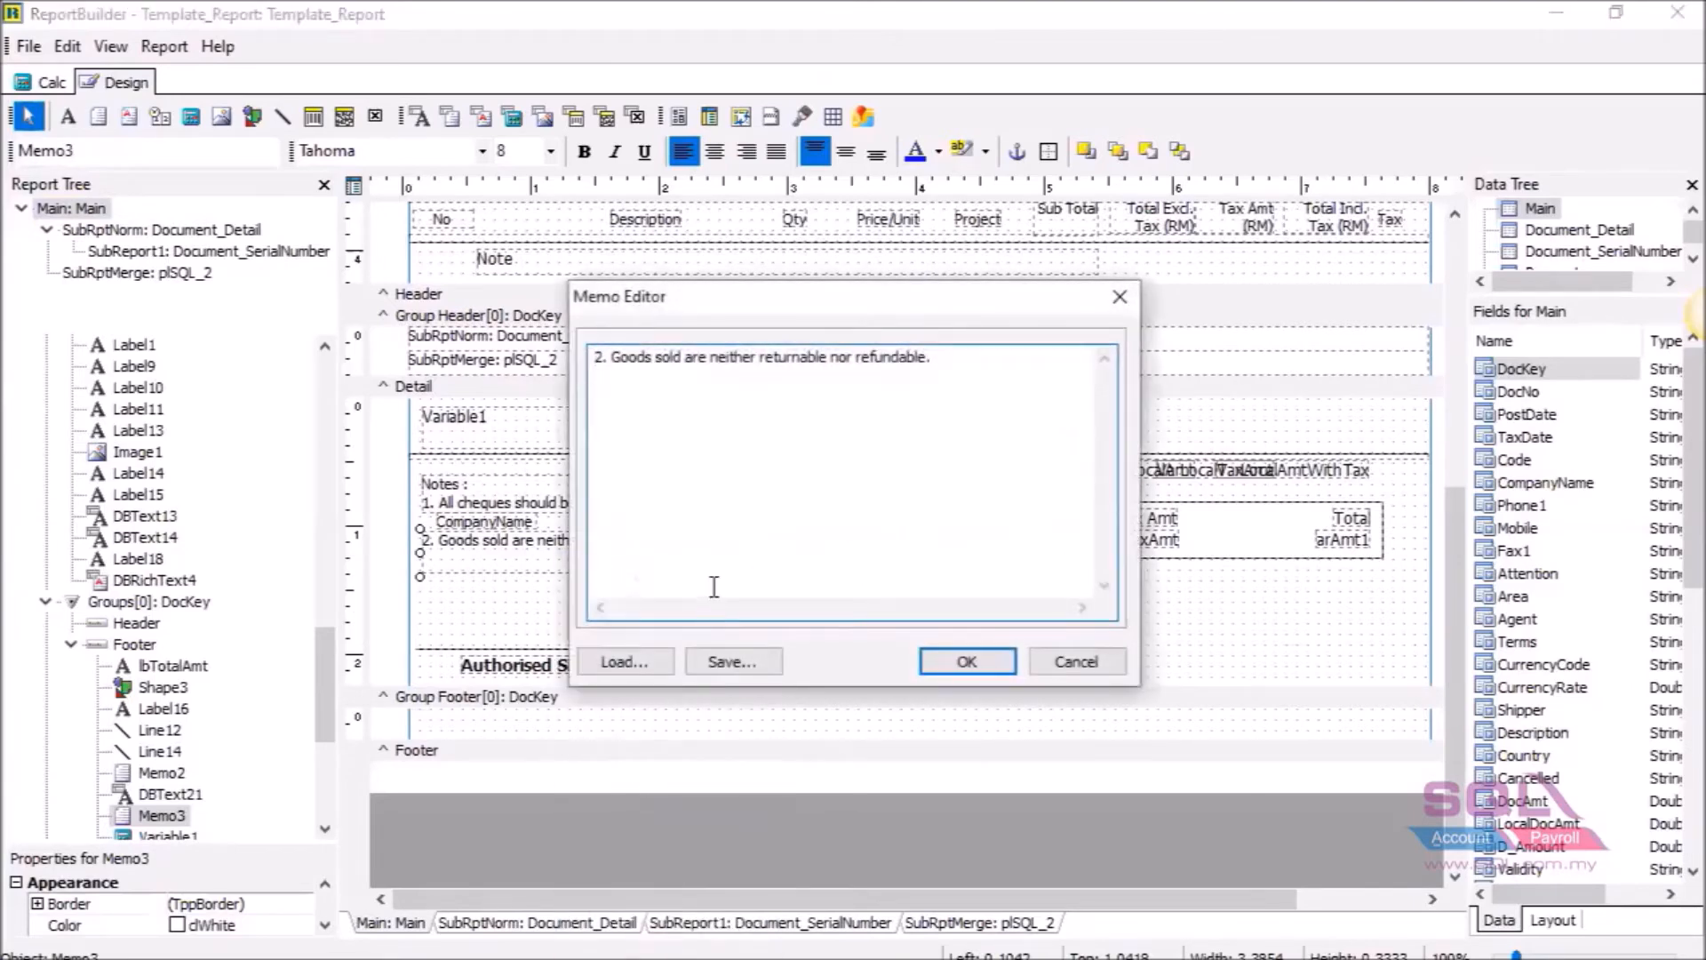
key(BackSpace)
key(BackSpace)
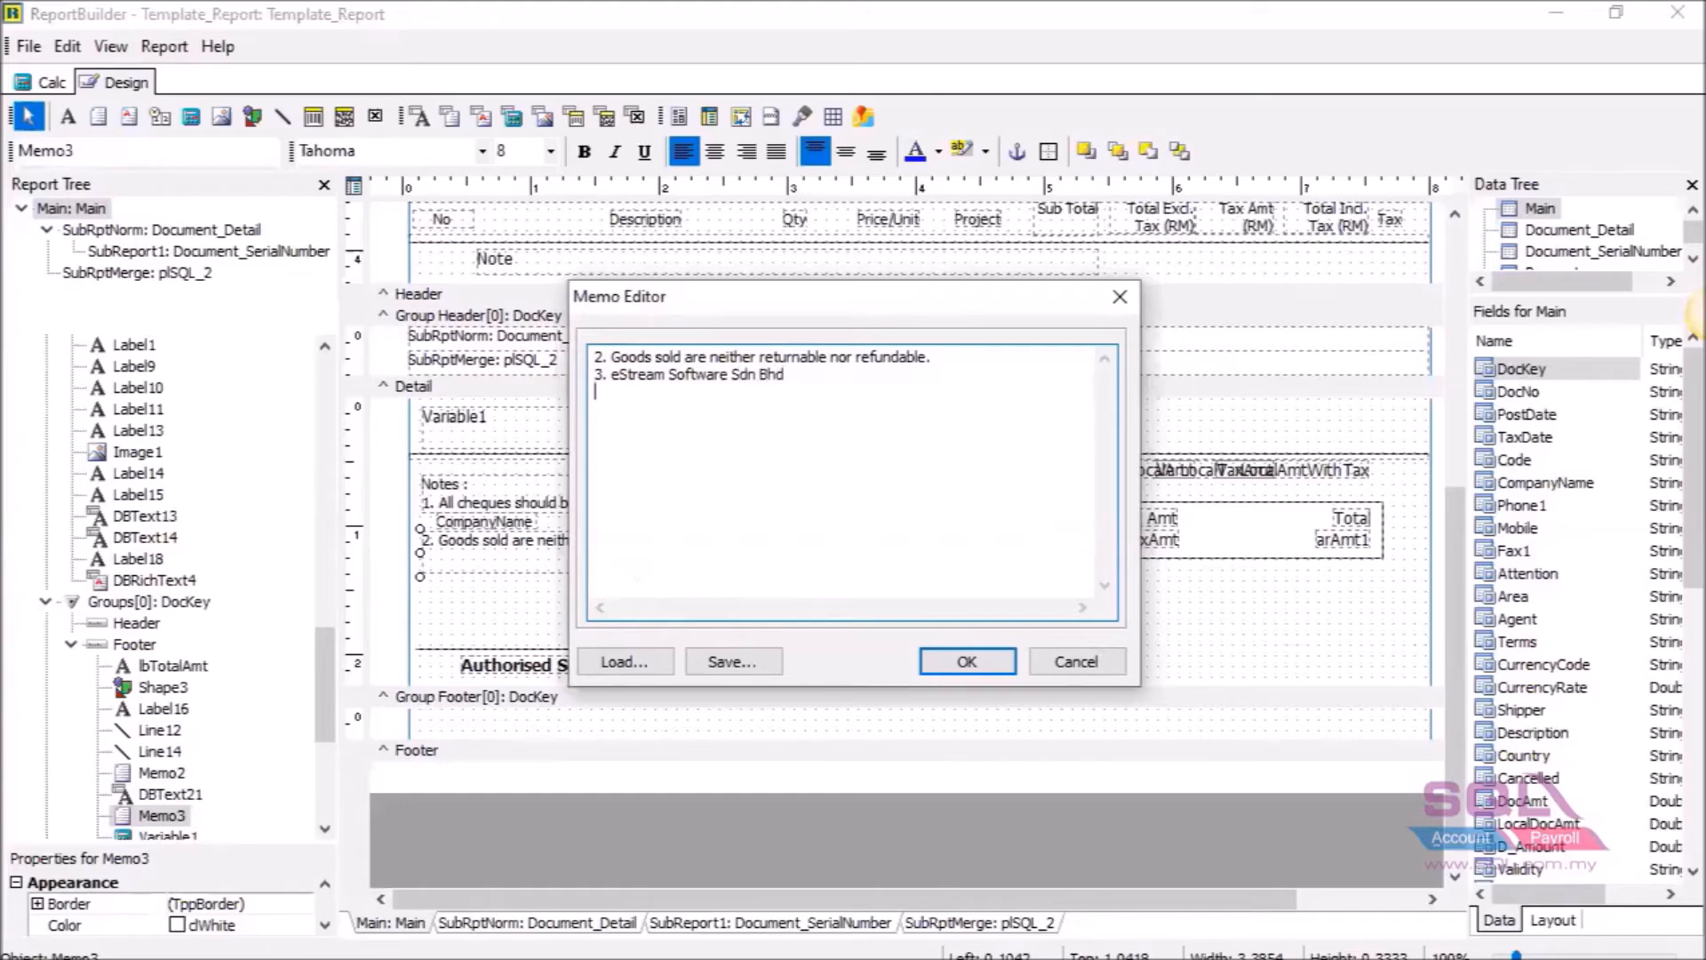
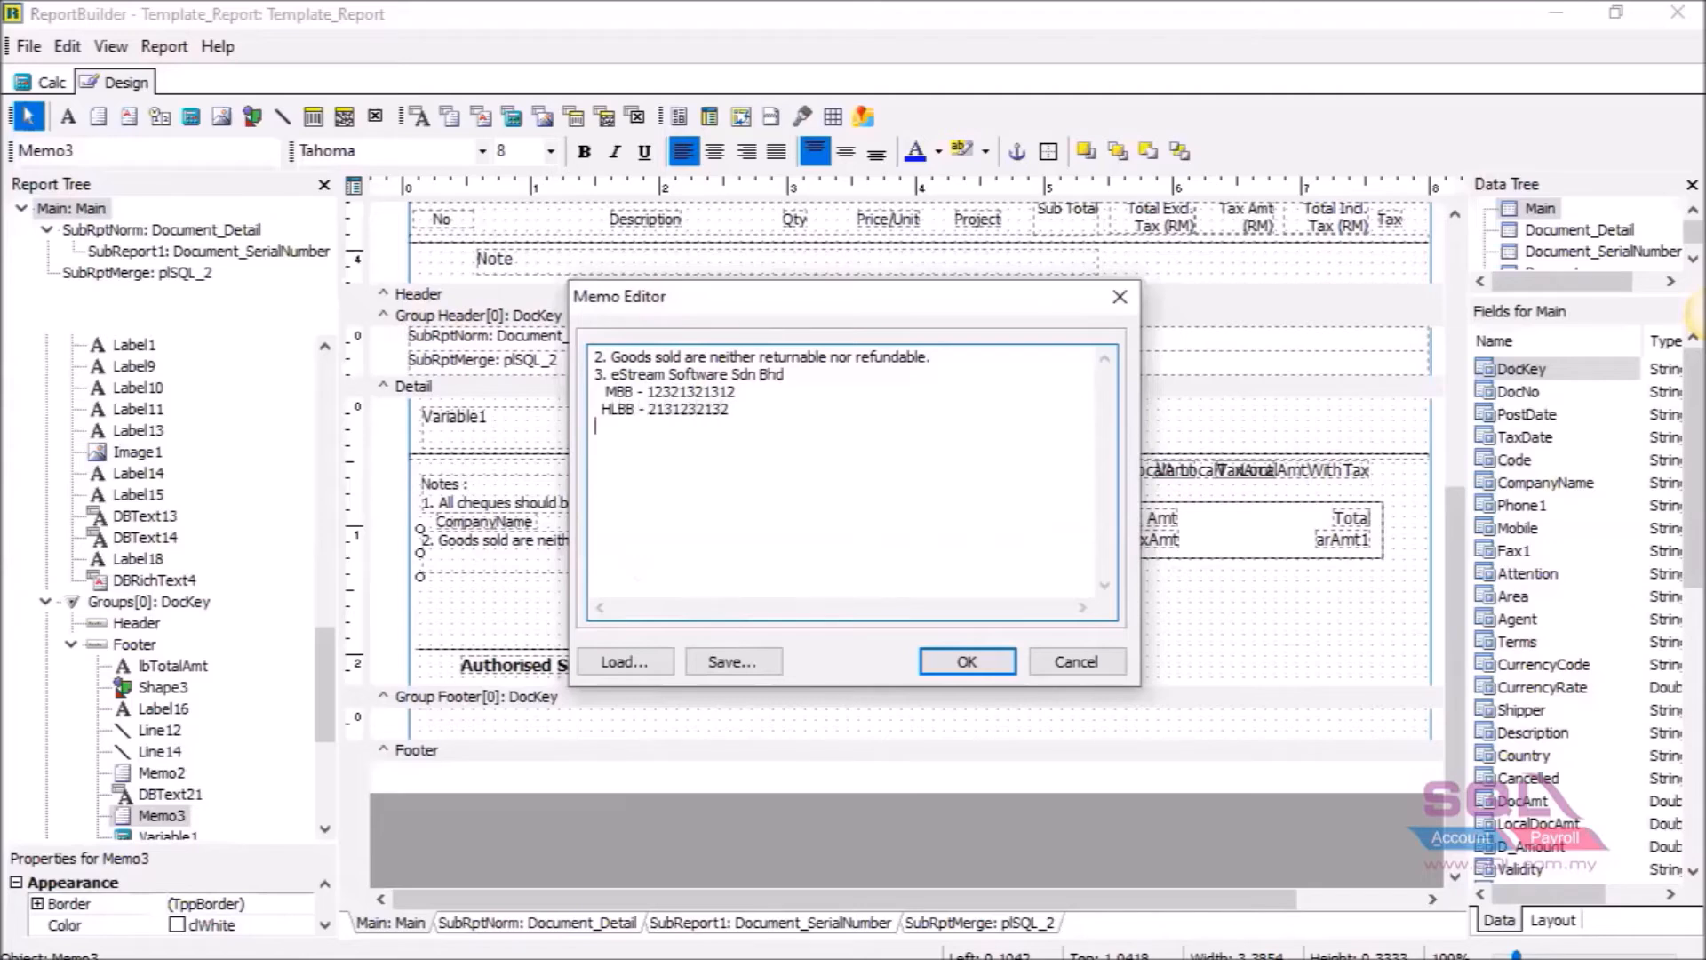
drag(743, 428, 593, 374)
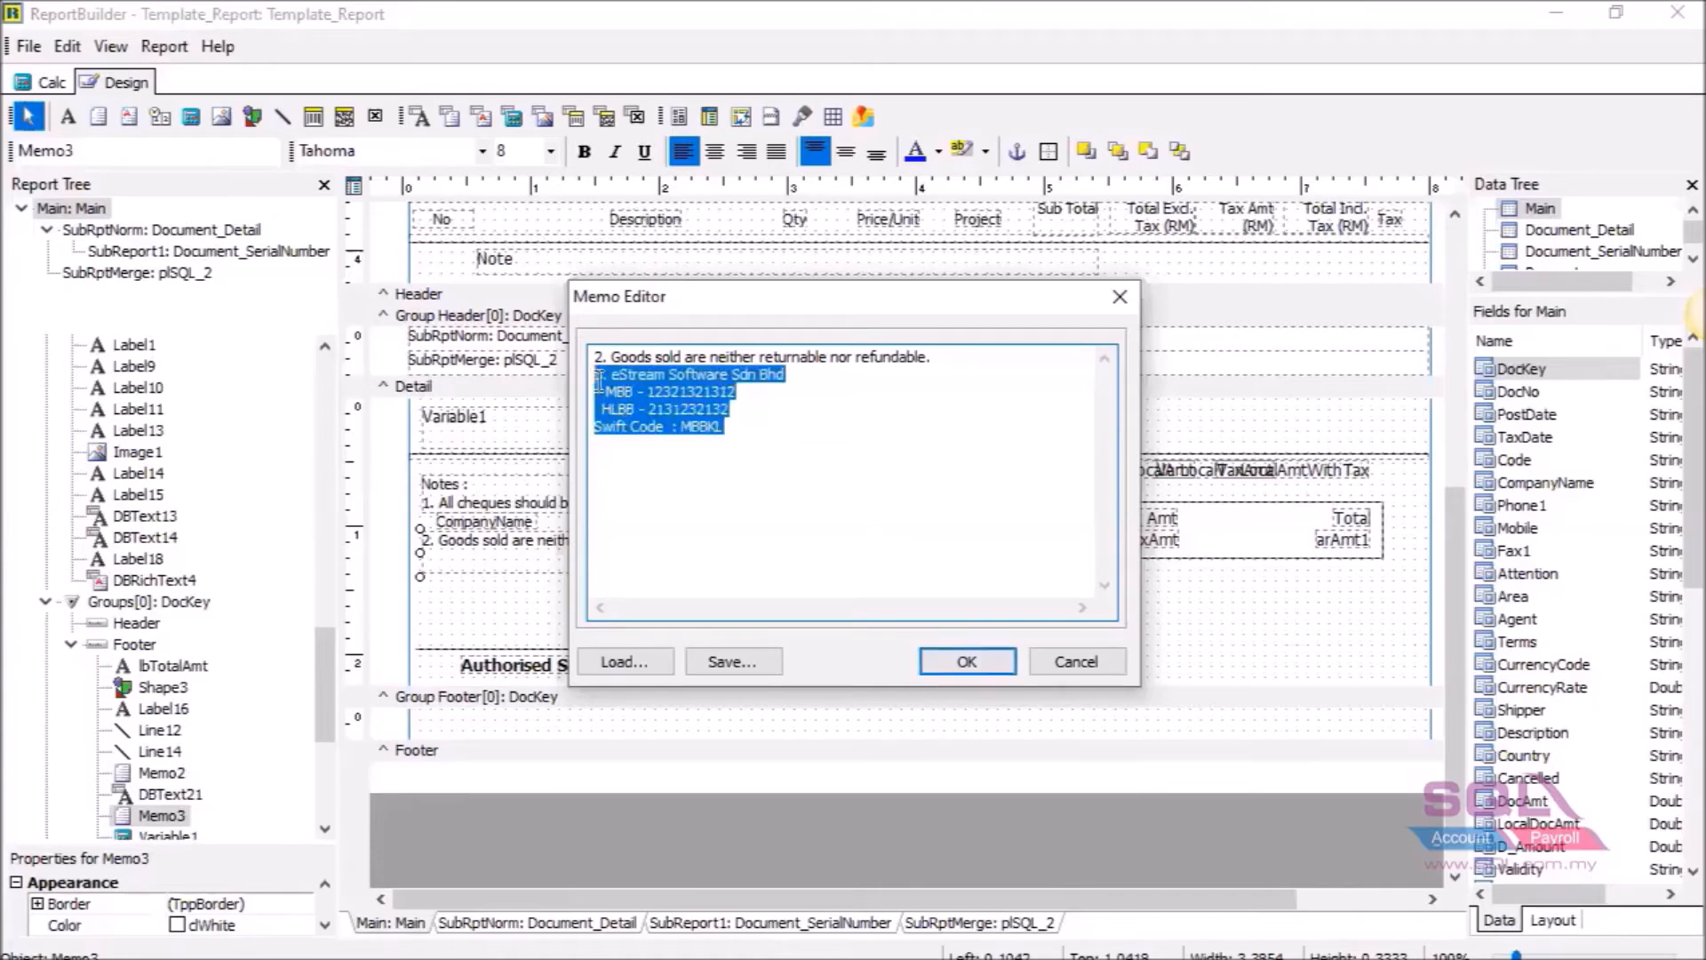
Confirm the memo text and lengthen the notes box until the Swift Code line shows.
click(959, 667)
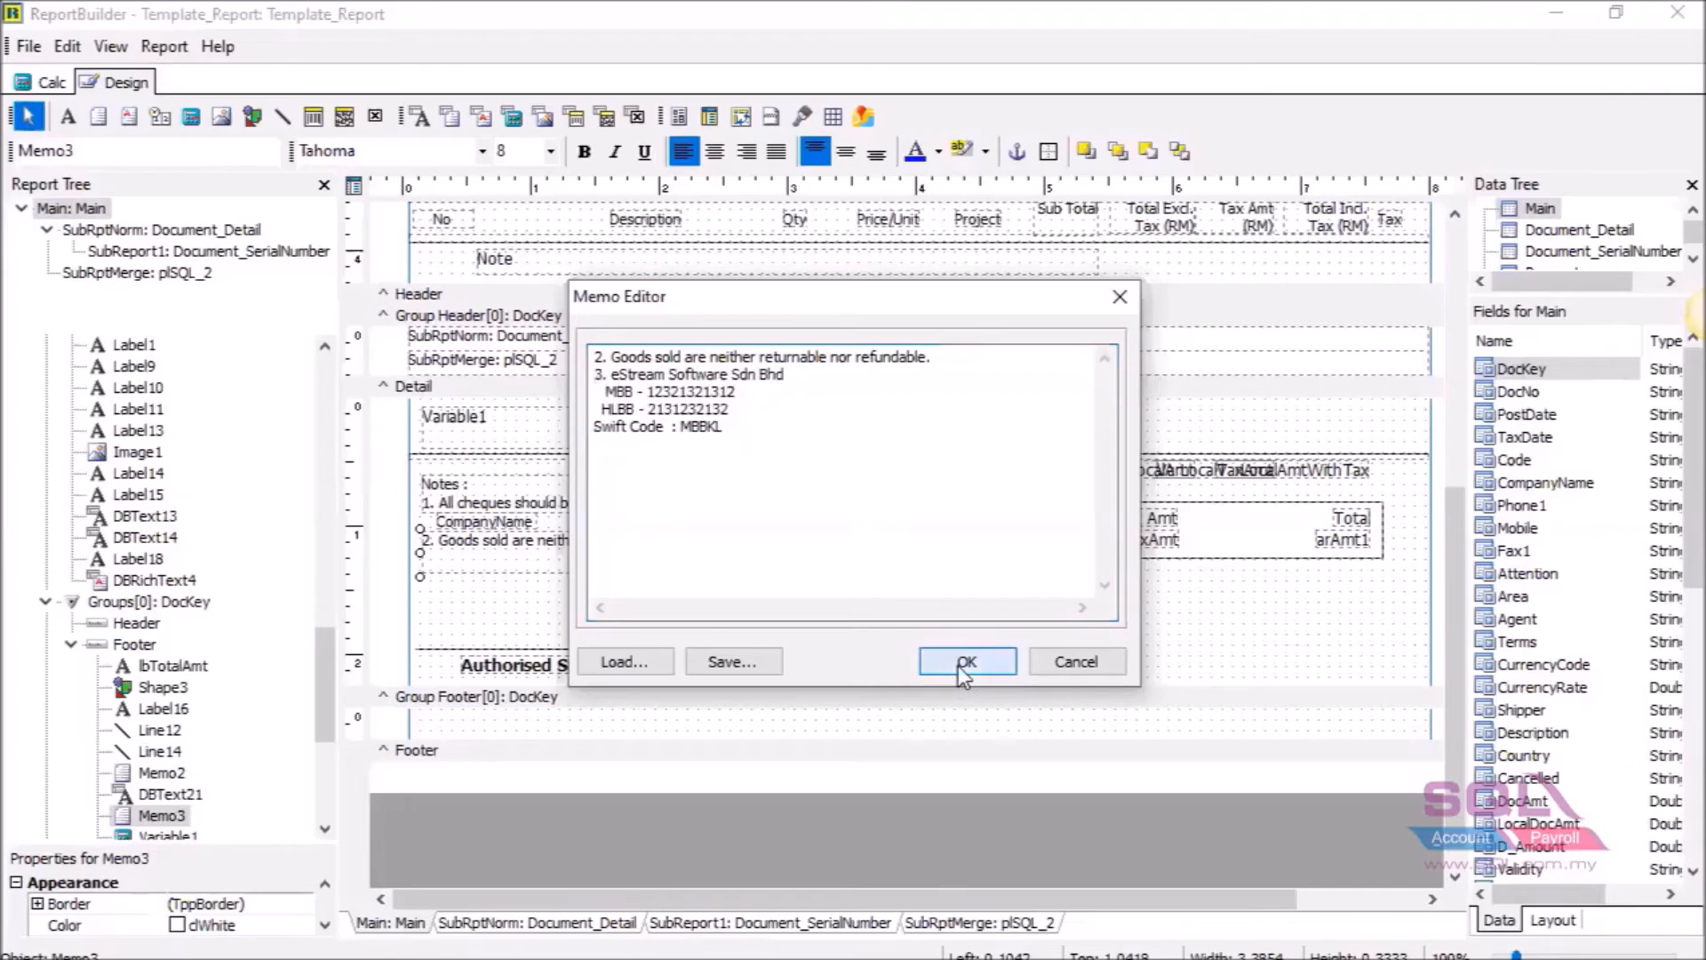
drag(639, 576, 640, 619)
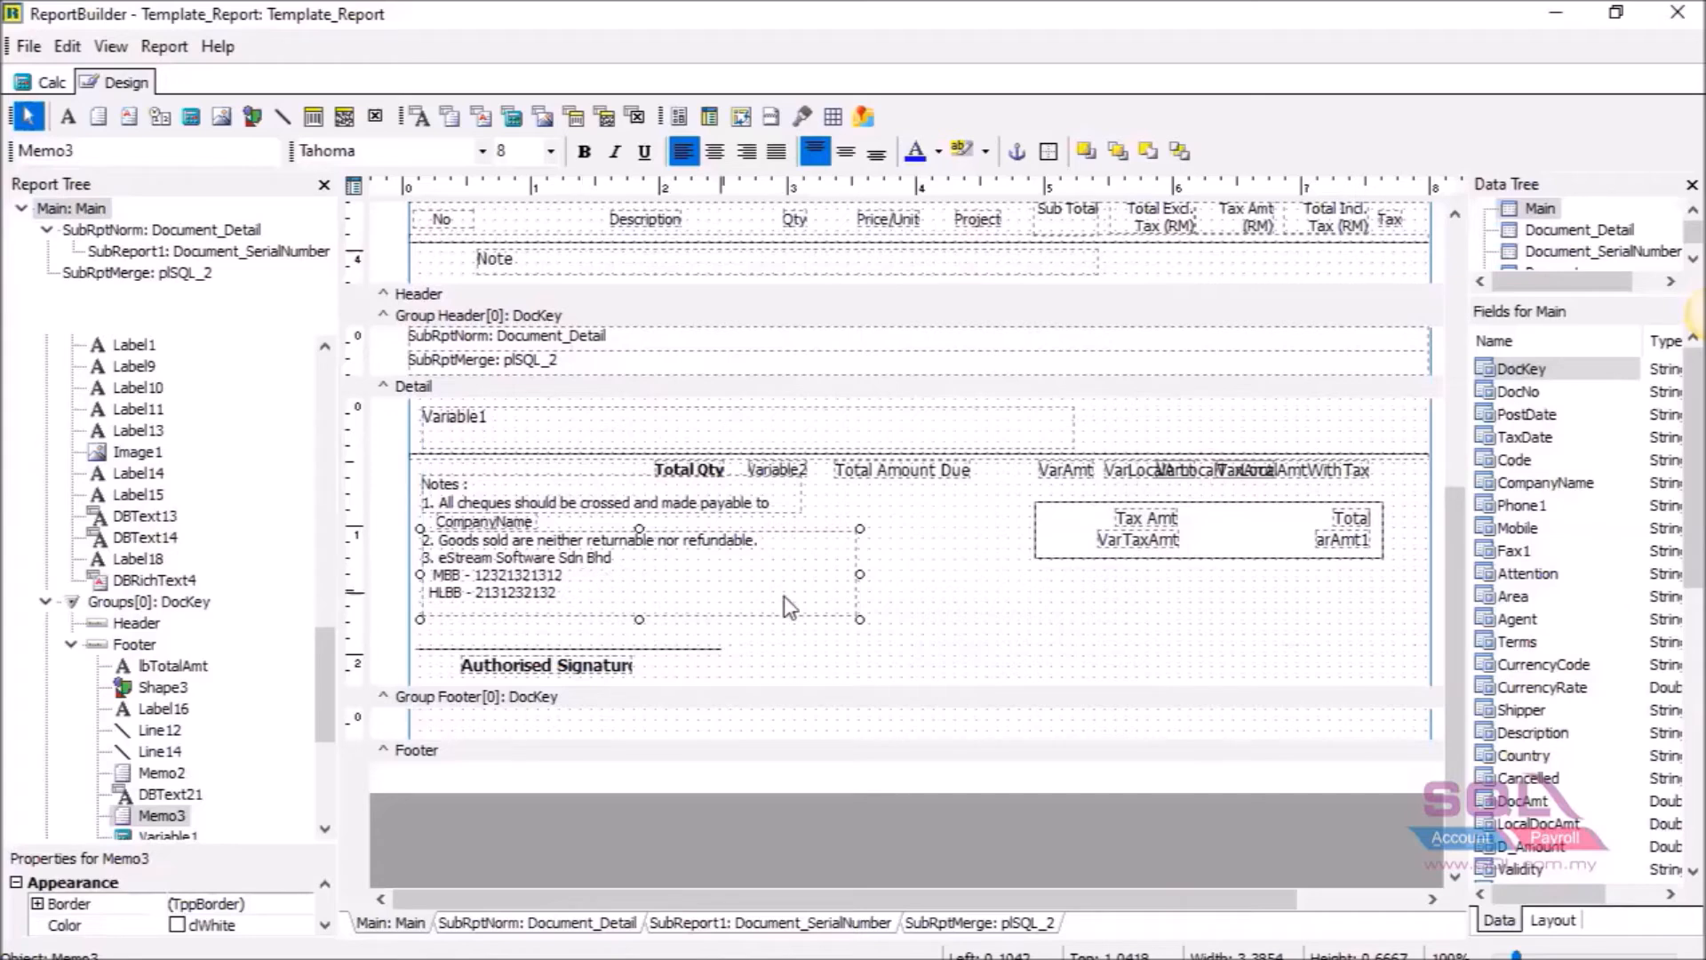
mouse_move(639, 619)
mouse_down()
mouse_move(639, 598)
mouse_move(639, 622)
mouse_up()
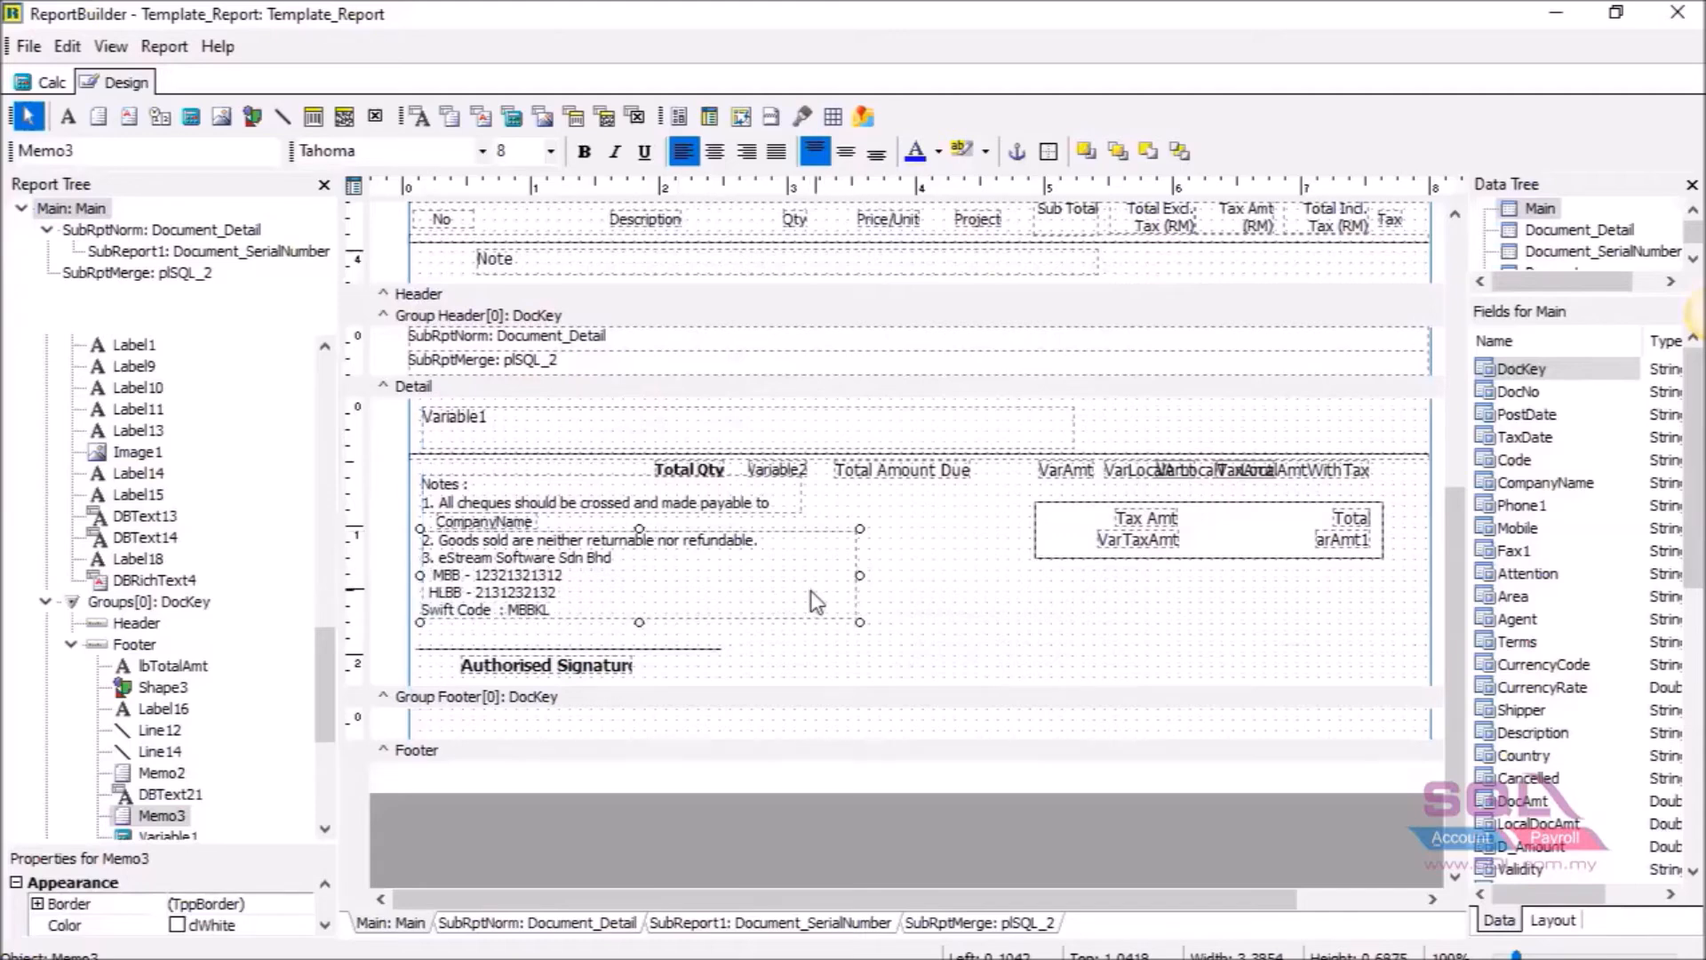
drag(639, 627, 639, 632)
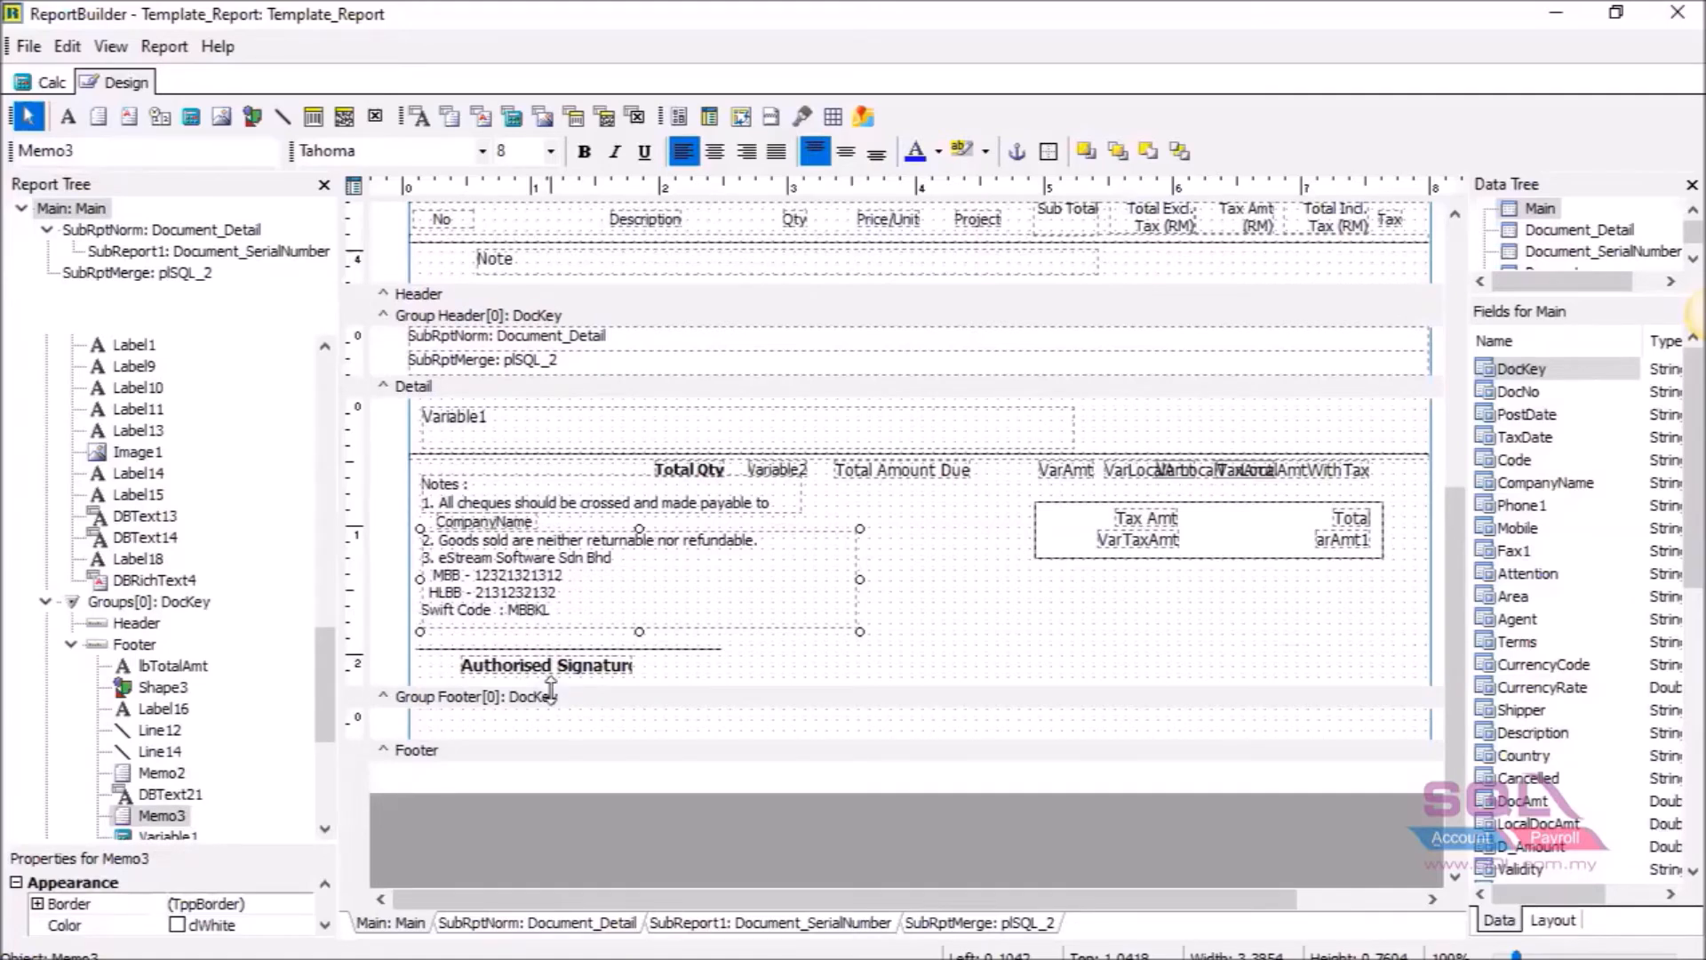
Enlarge the Group Footer band and select the Authorised Signature line and label.
drag(550, 694, 551, 748)
mouse_move(477, 701)
mouse_down()
mouse_move(520, 650)
mouse_move(531, 722)
mouse_up()
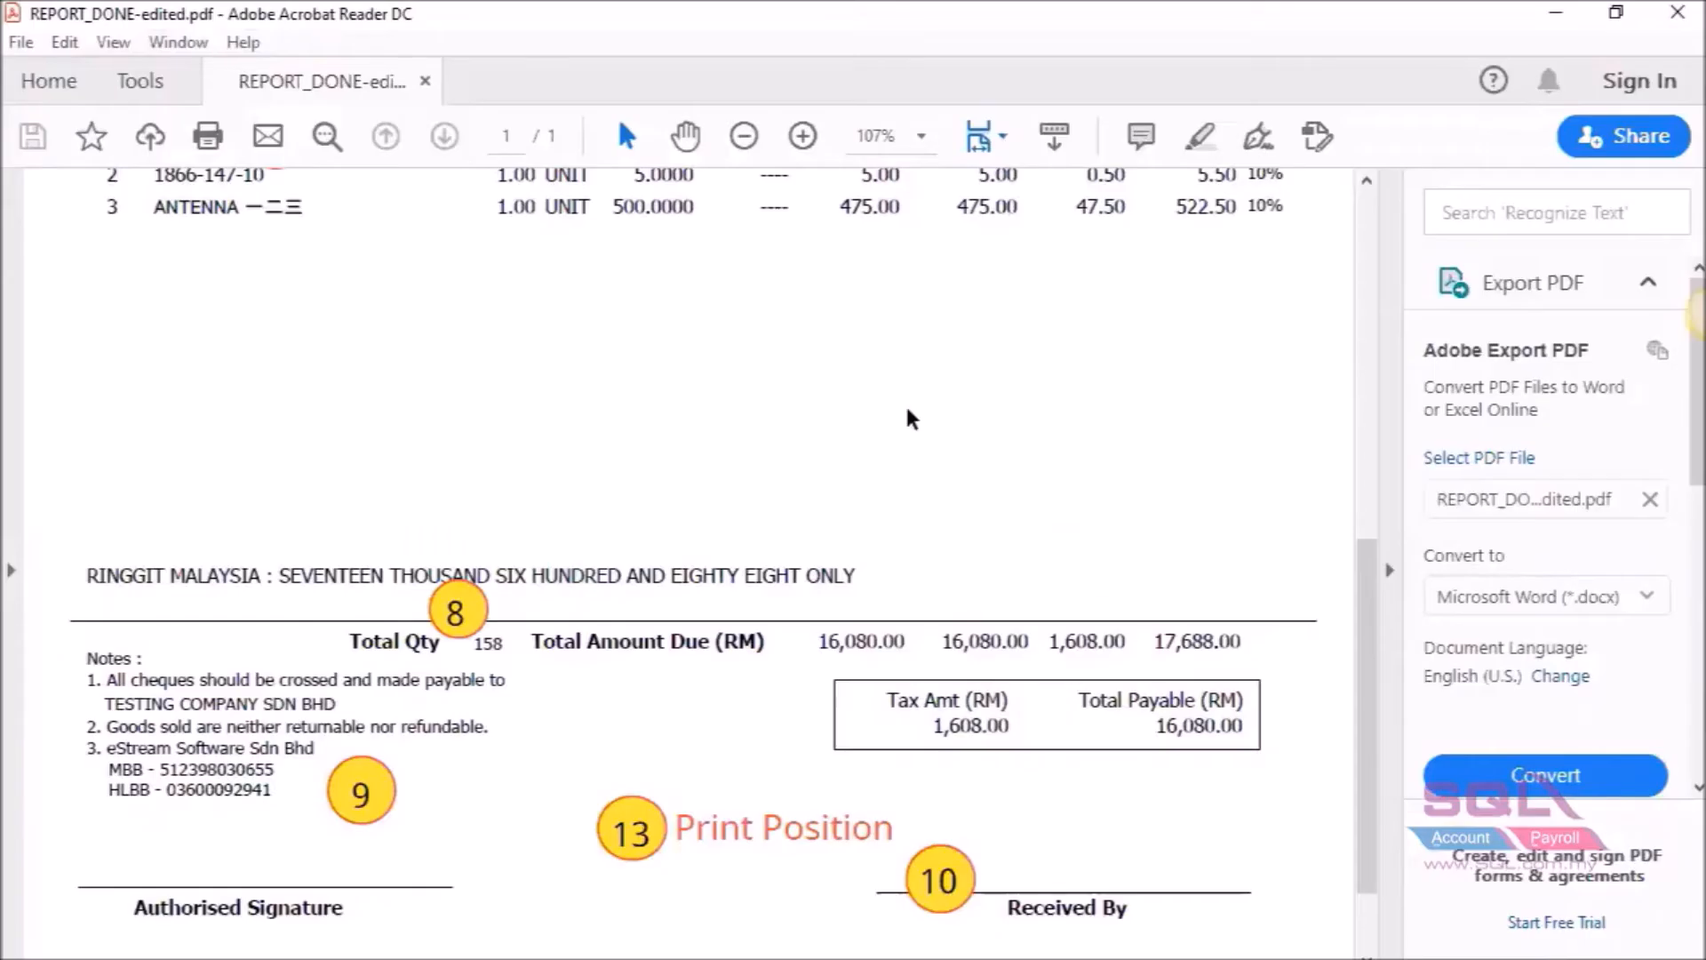
scroll(909, 420, down, 3)
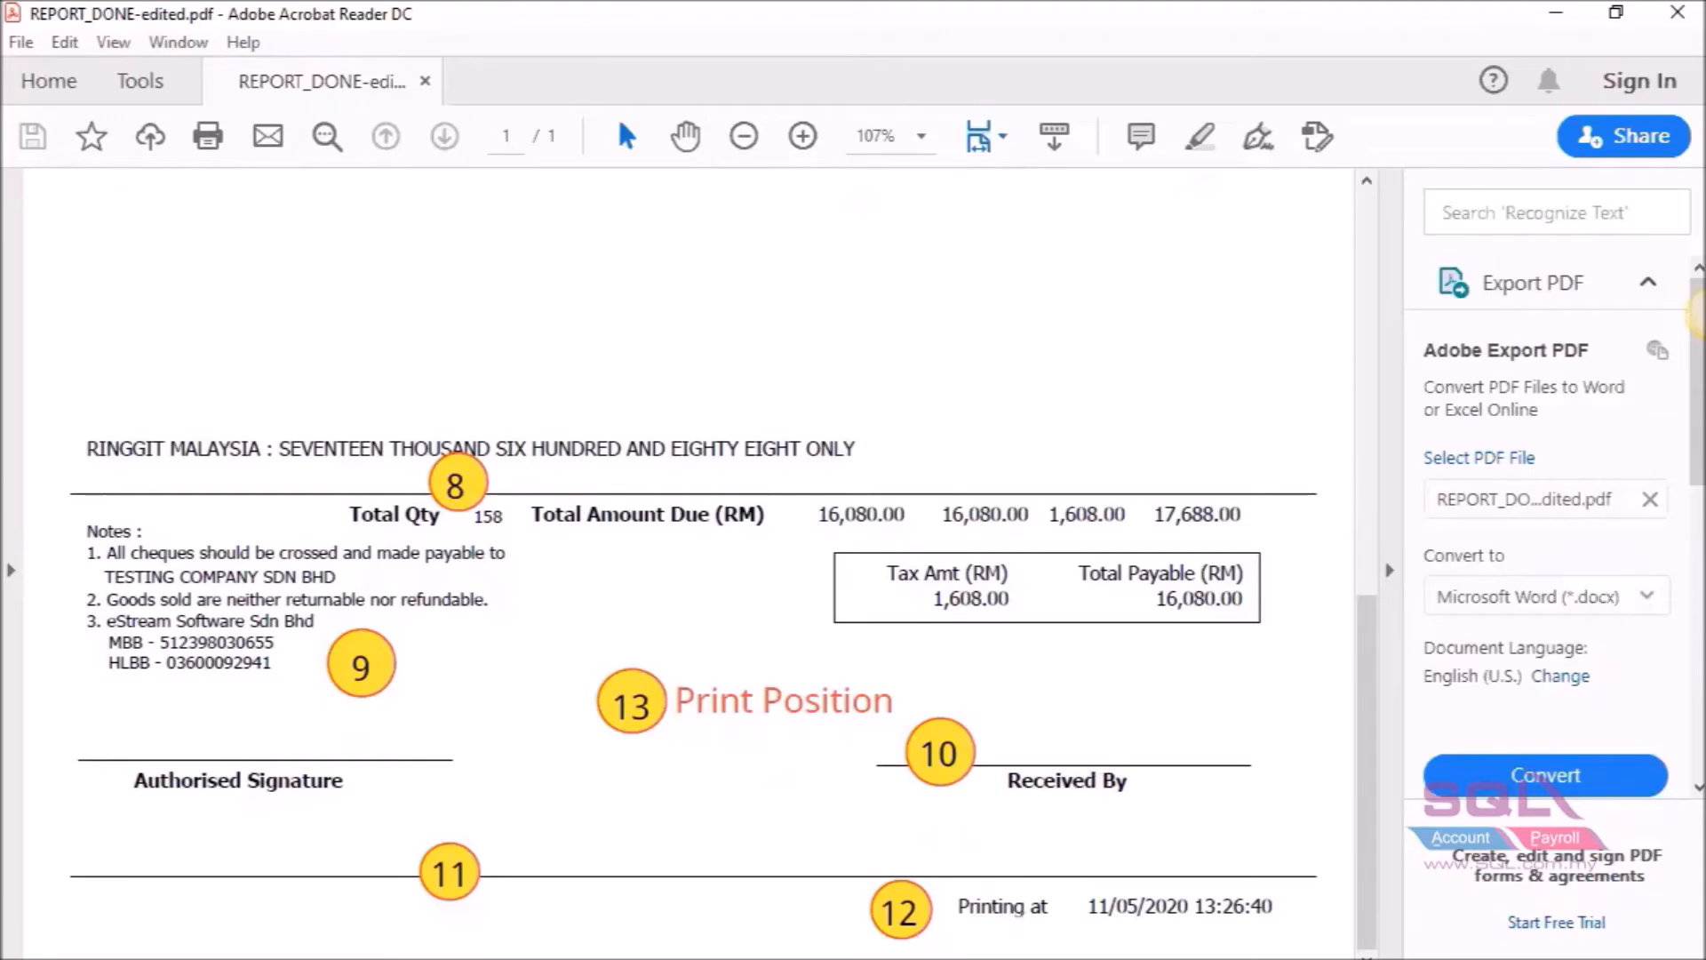
Duplicate the Authorised Signature line and label, placing the copy on the right side.
click(1031, 956)
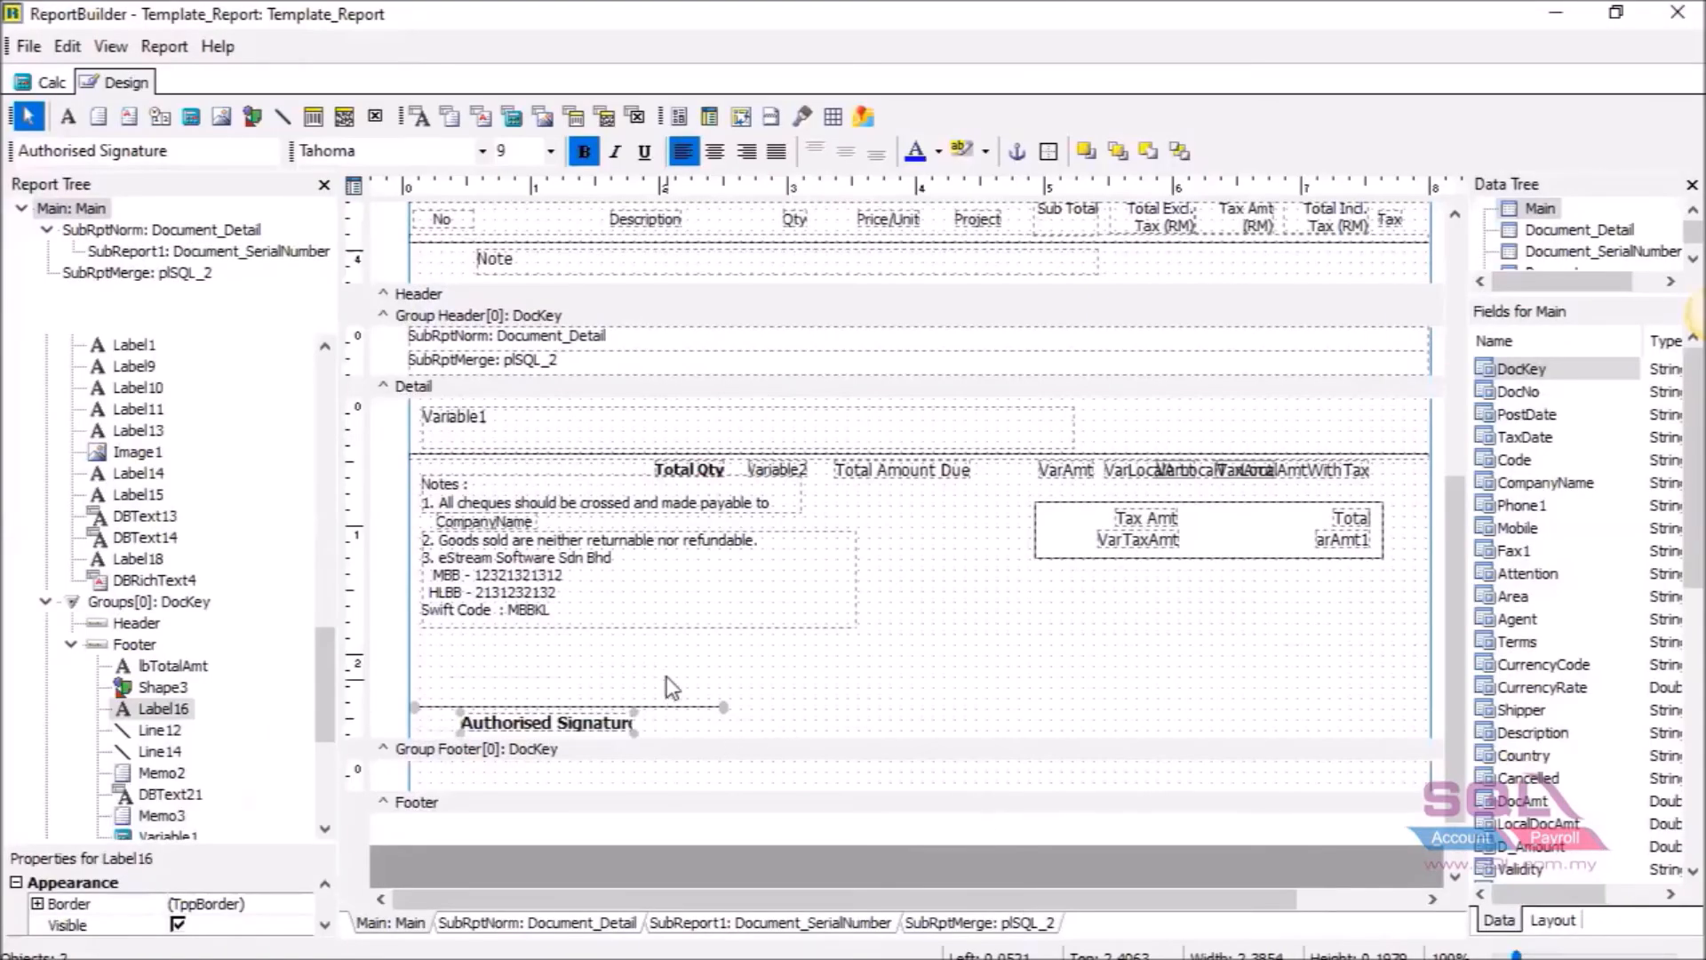
drag(500, 745, 526, 732)
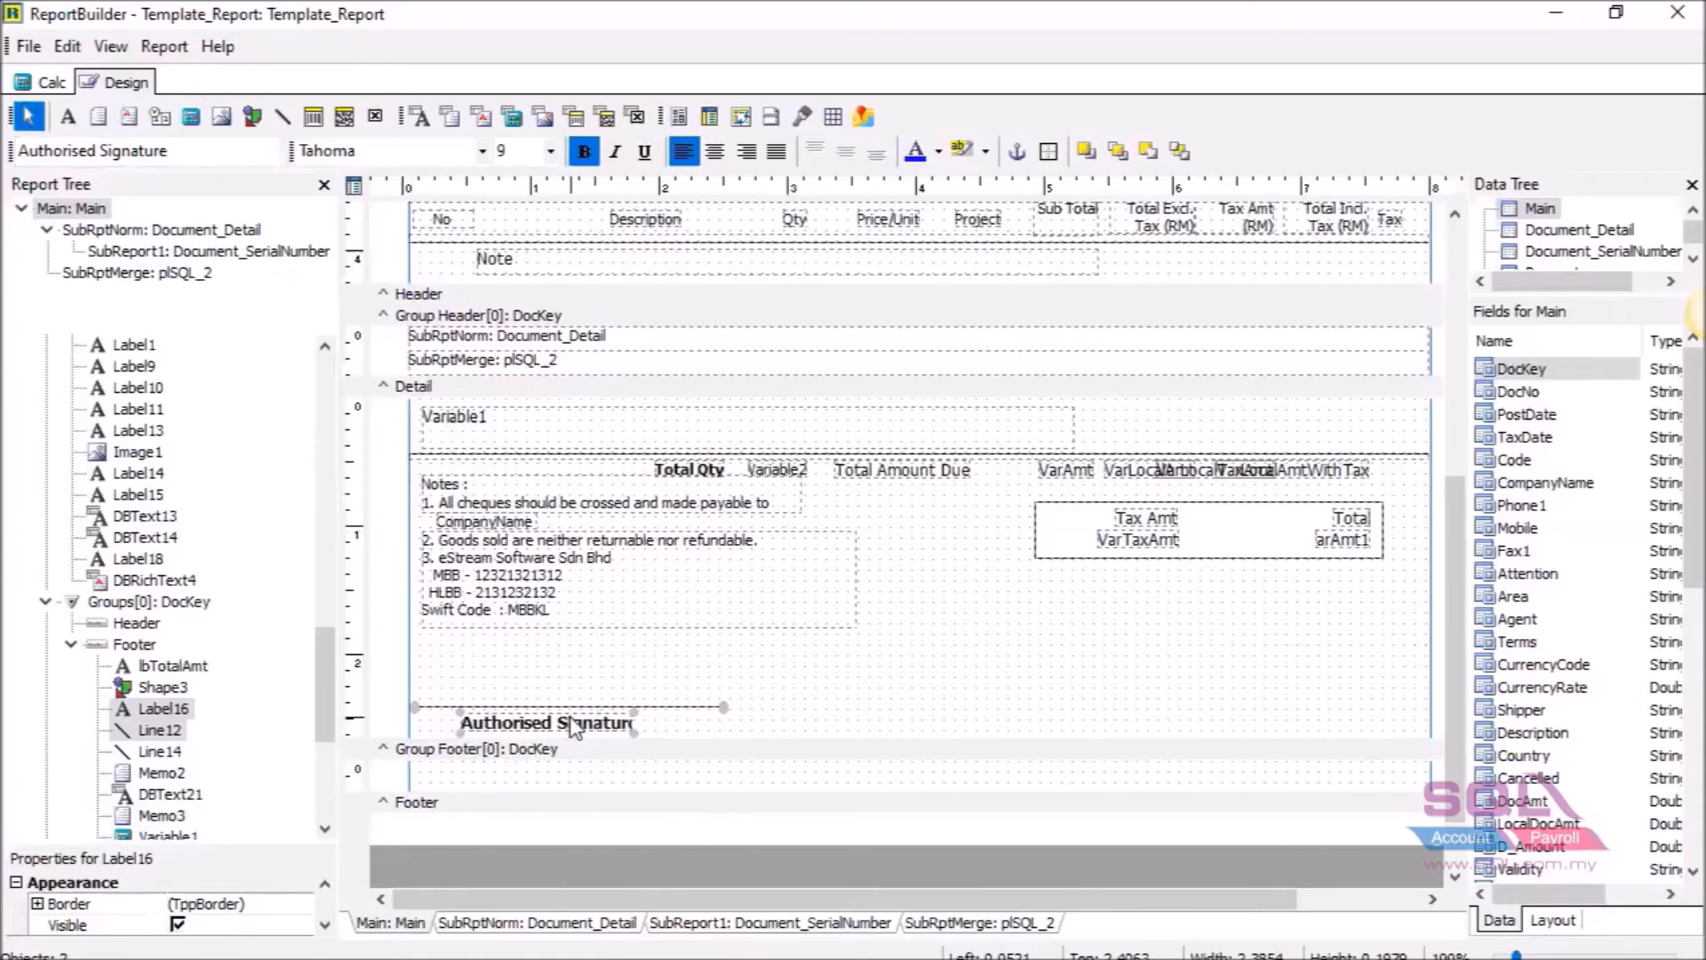
key(ctrl+v)
mouse_move(646, 731)
mouse_down()
mouse_move(853, 747)
mouse_move(1255, 713)
mouse_up()
click(1268, 663)
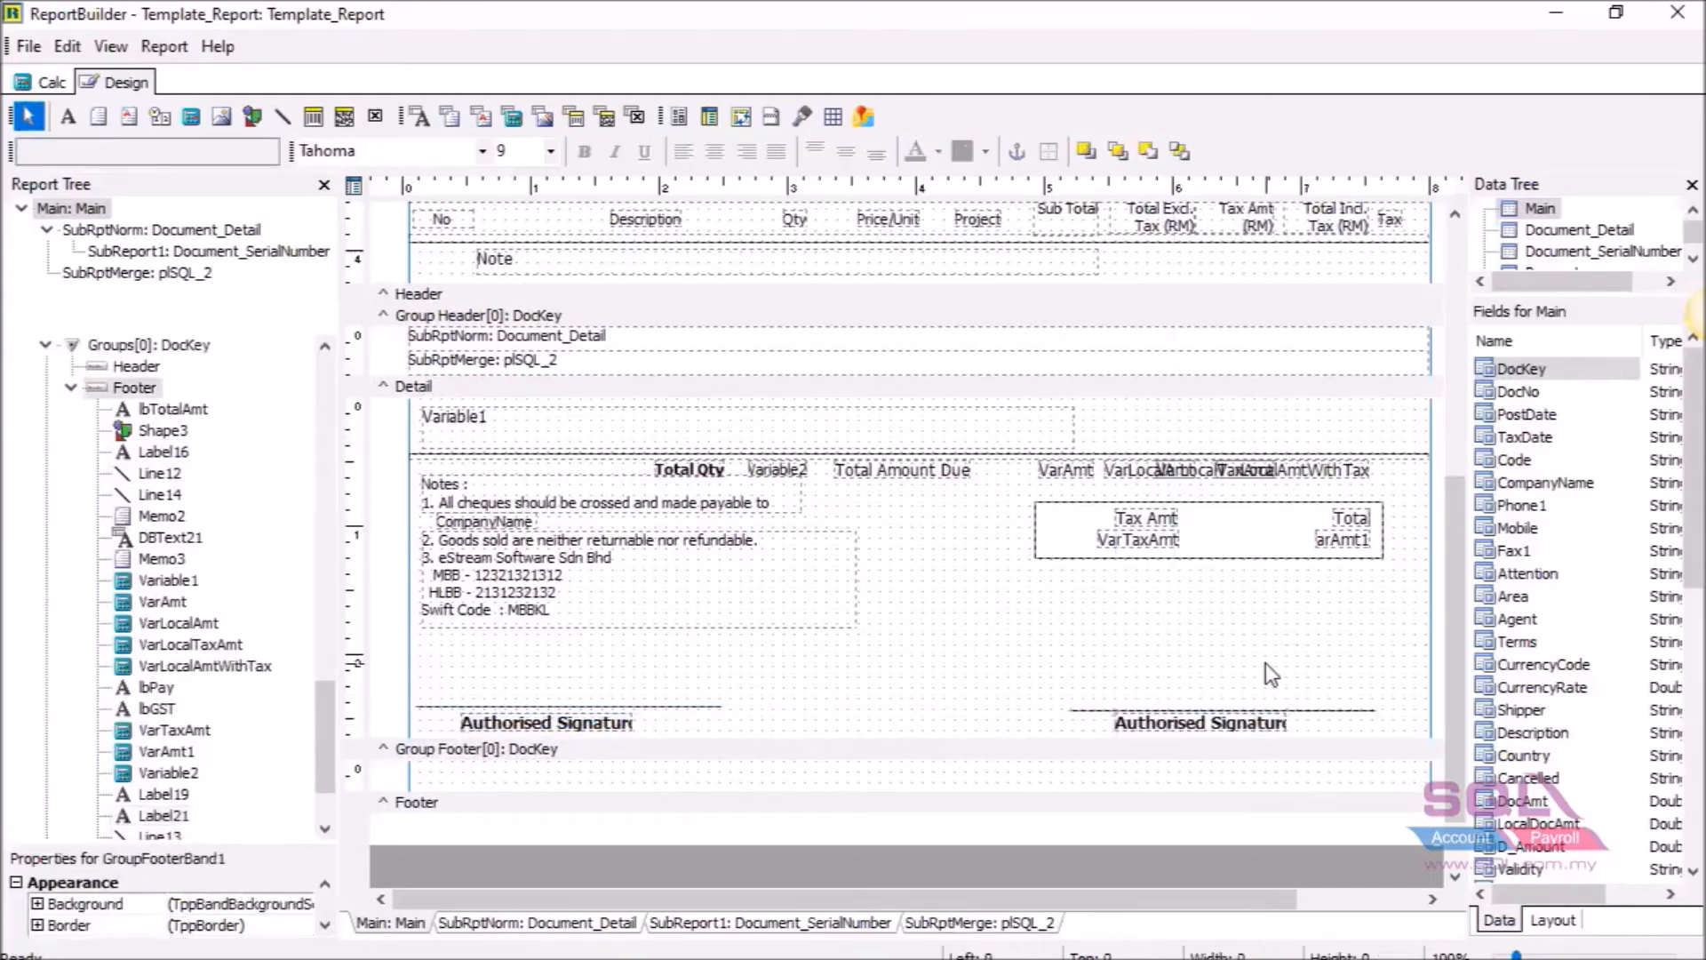
Change the copied label's text to 'Received By' and center it under its line.
click(1187, 724)
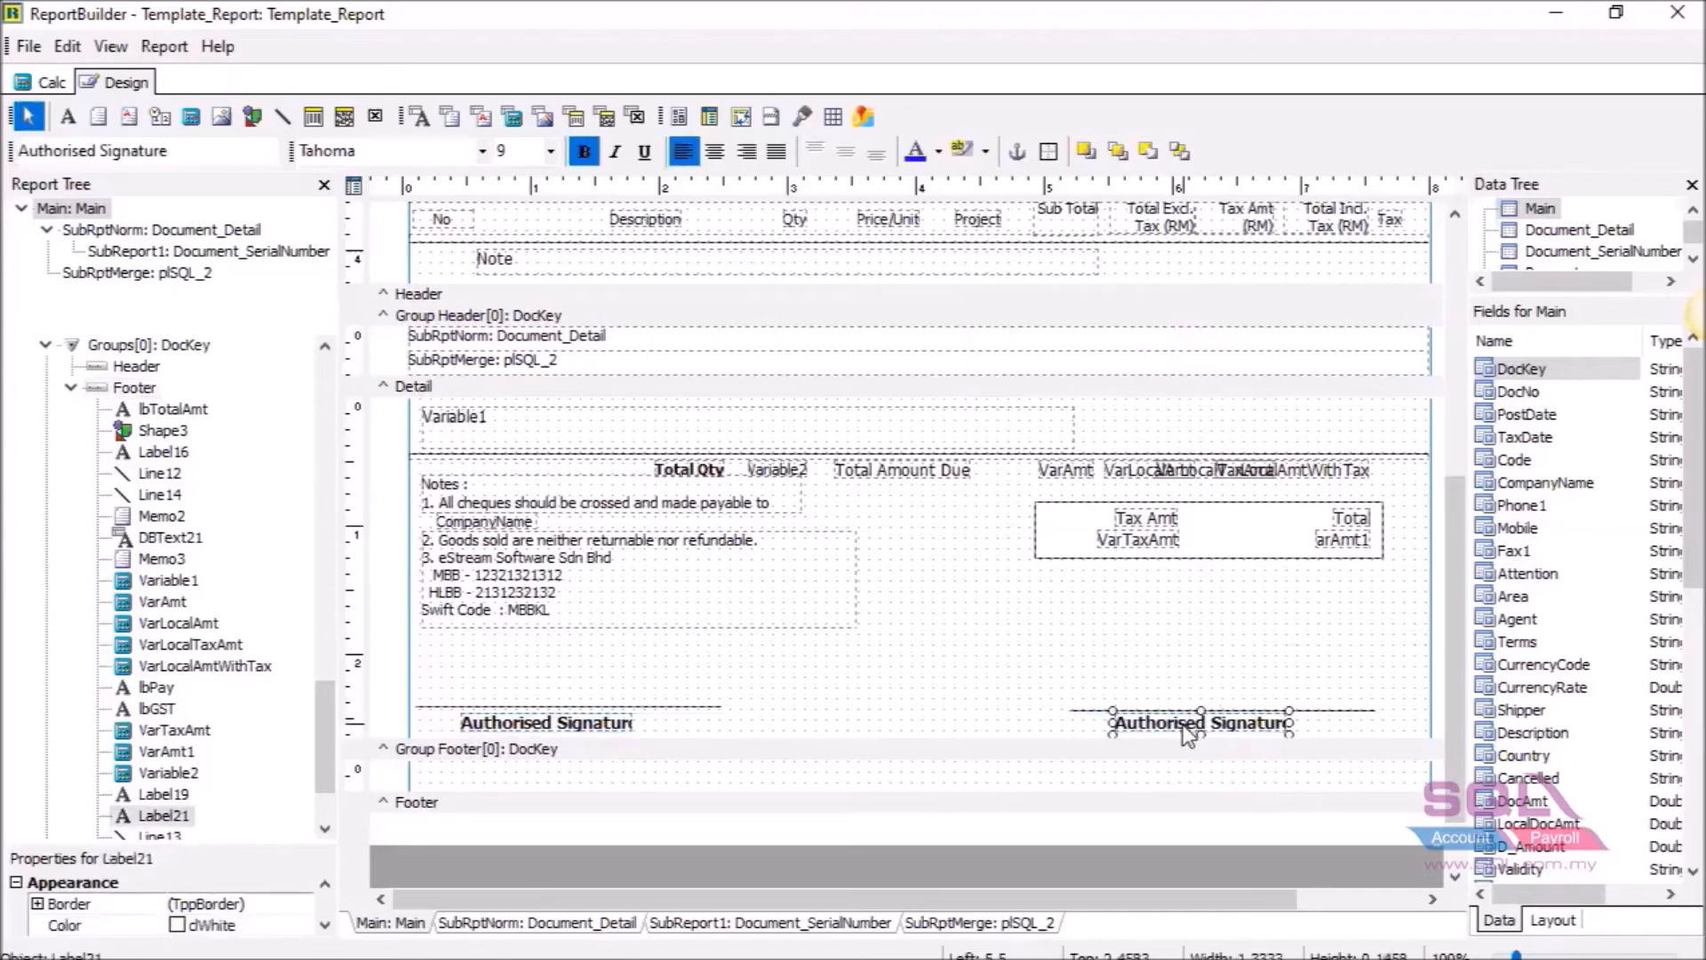
click(195, 153)
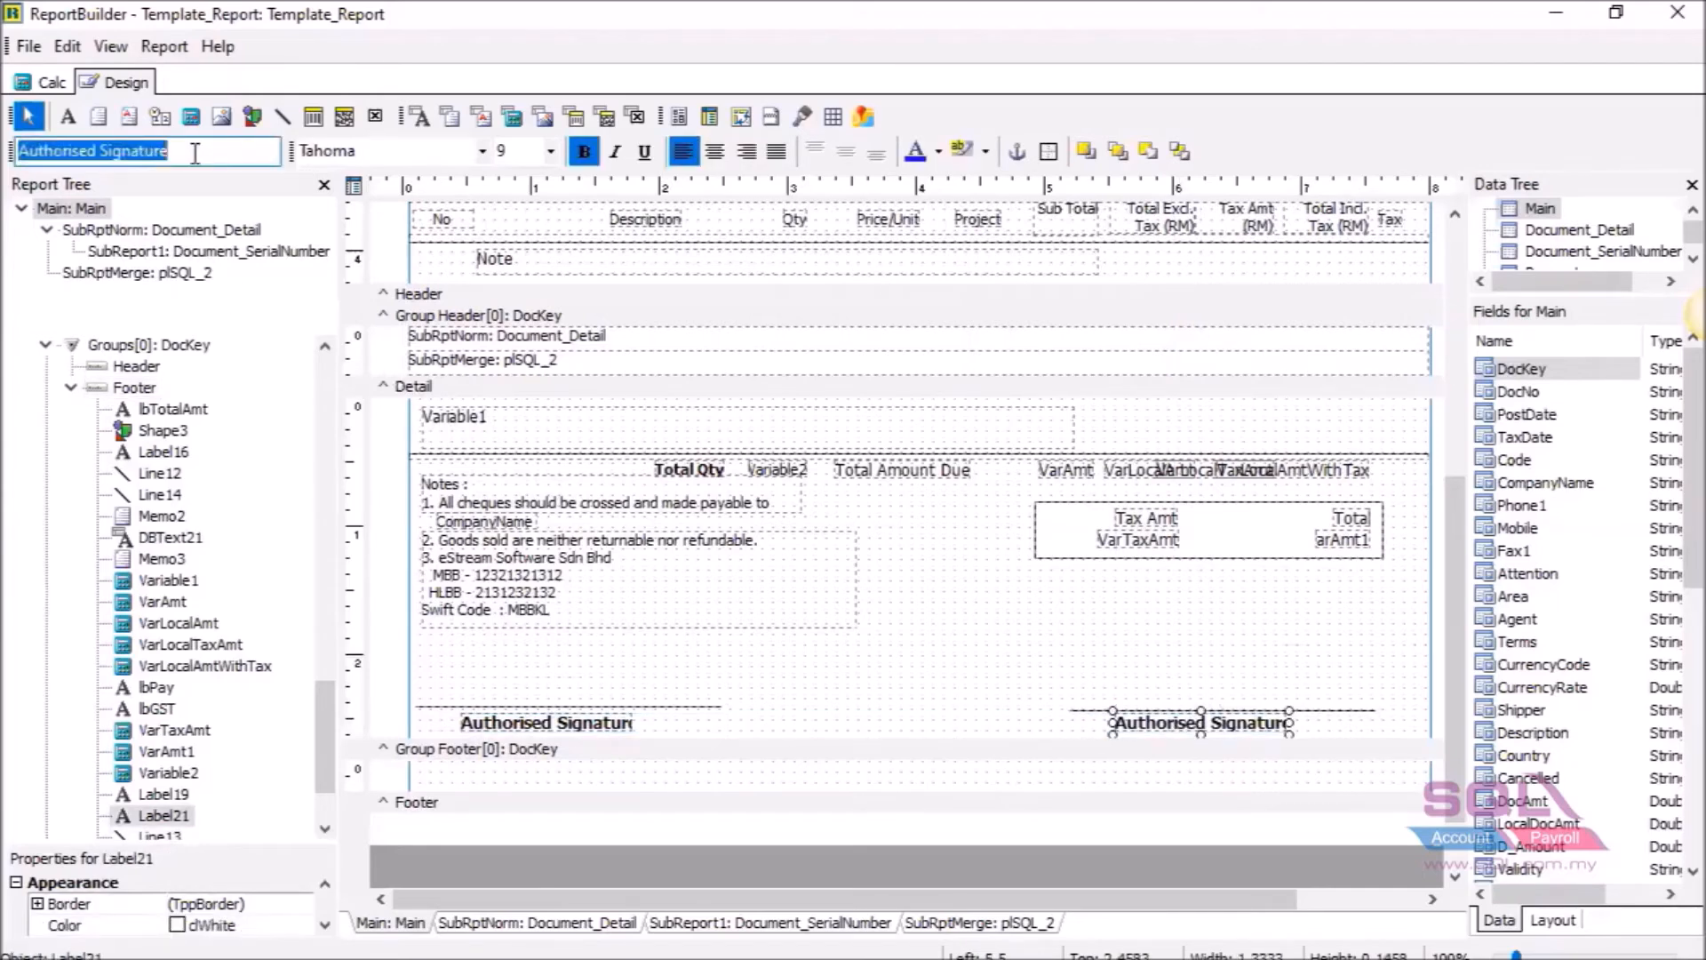
key(BackSpace)
text(Receive)
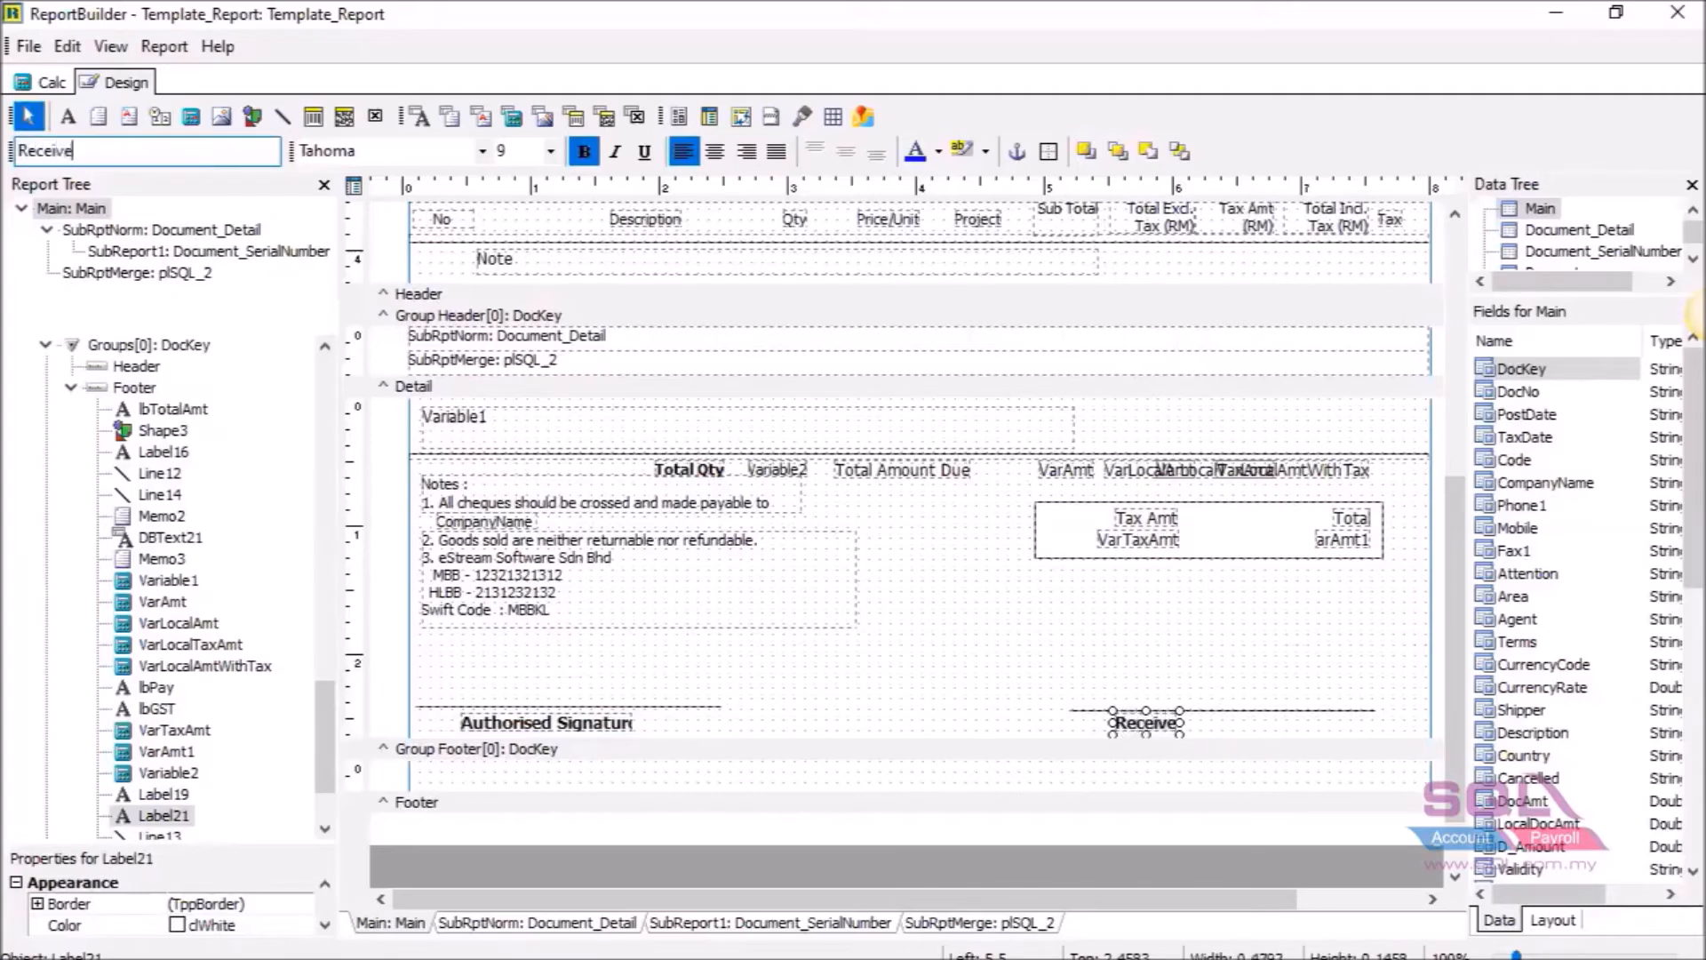
text(d By)
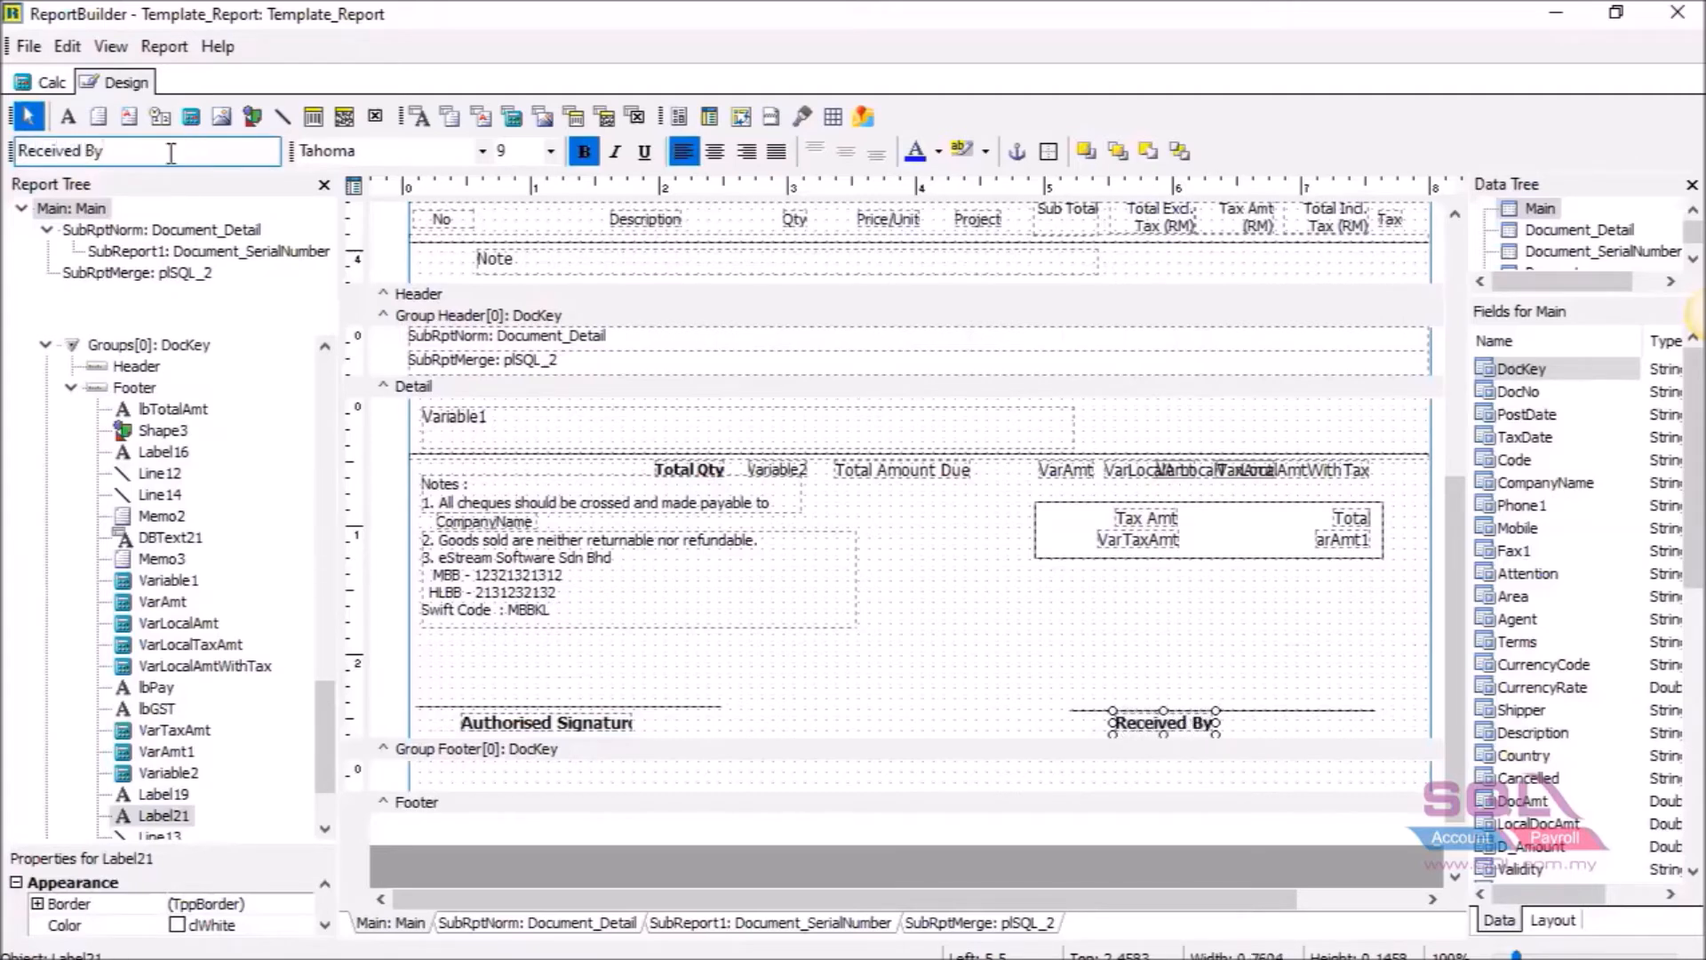
click(1205, 702)
click(1201, 720)
drag(1201, 721, 1241, 722)
click(1049, 686)
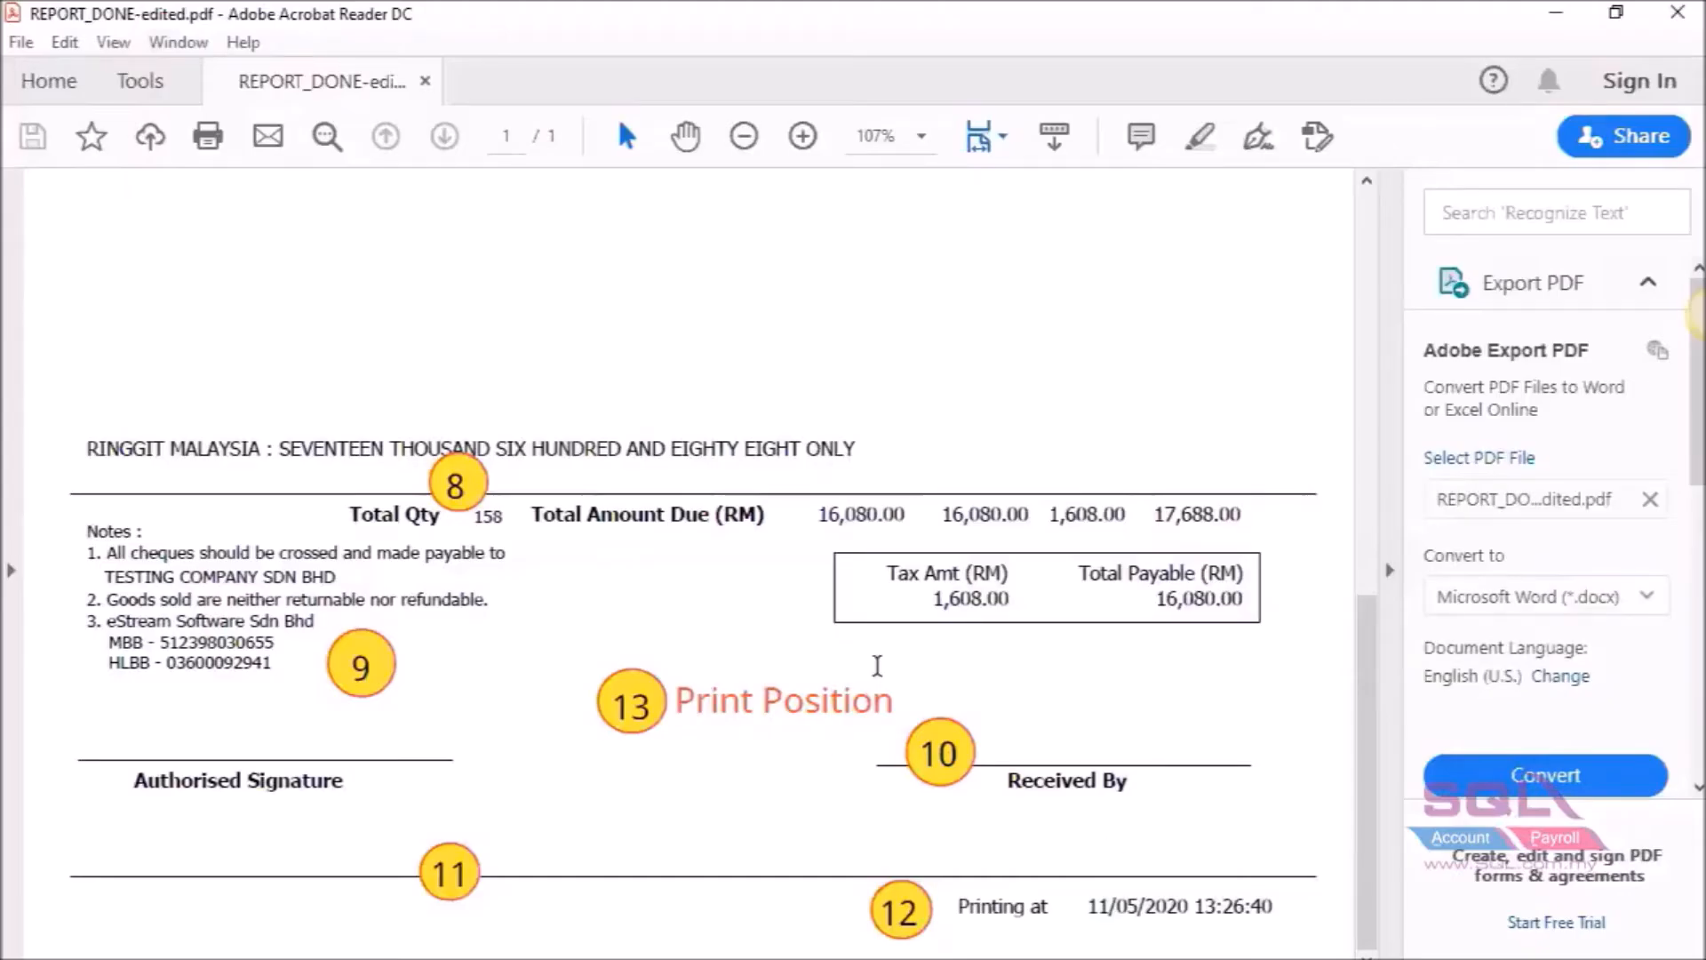
Review the reference PDF's footer layout, then return to the Report Builder design.
drag(1359, 648, 1355, 638)
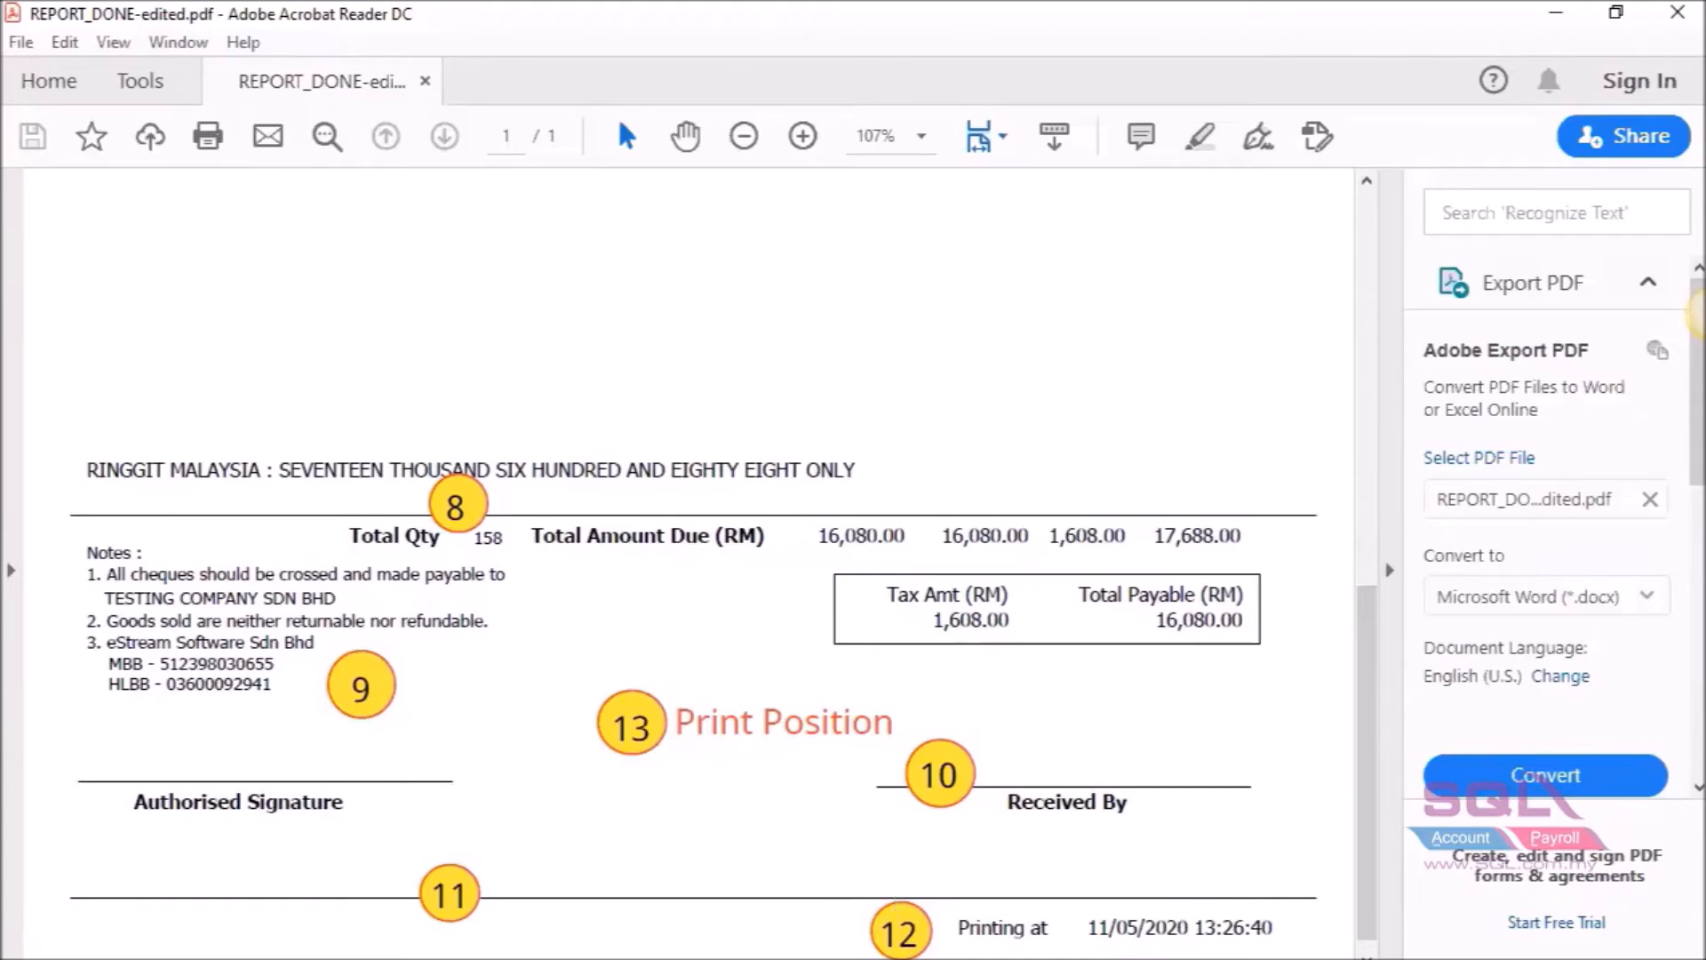
mouse_move(1029, 959)
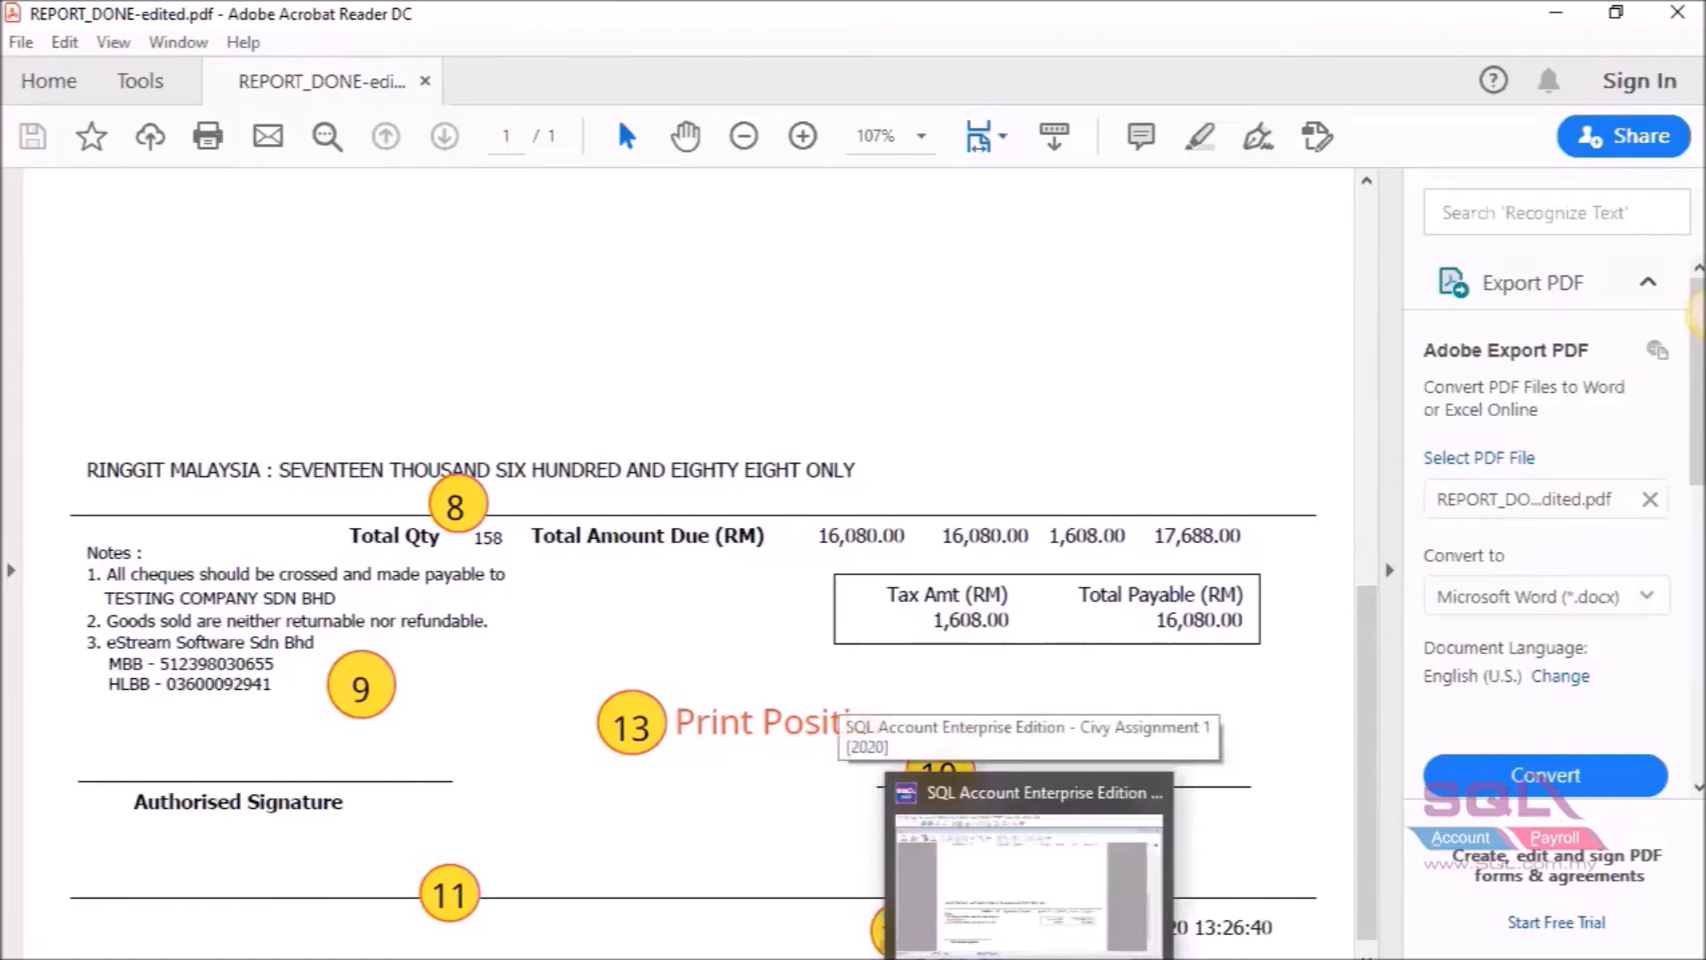
click(1095, 905)
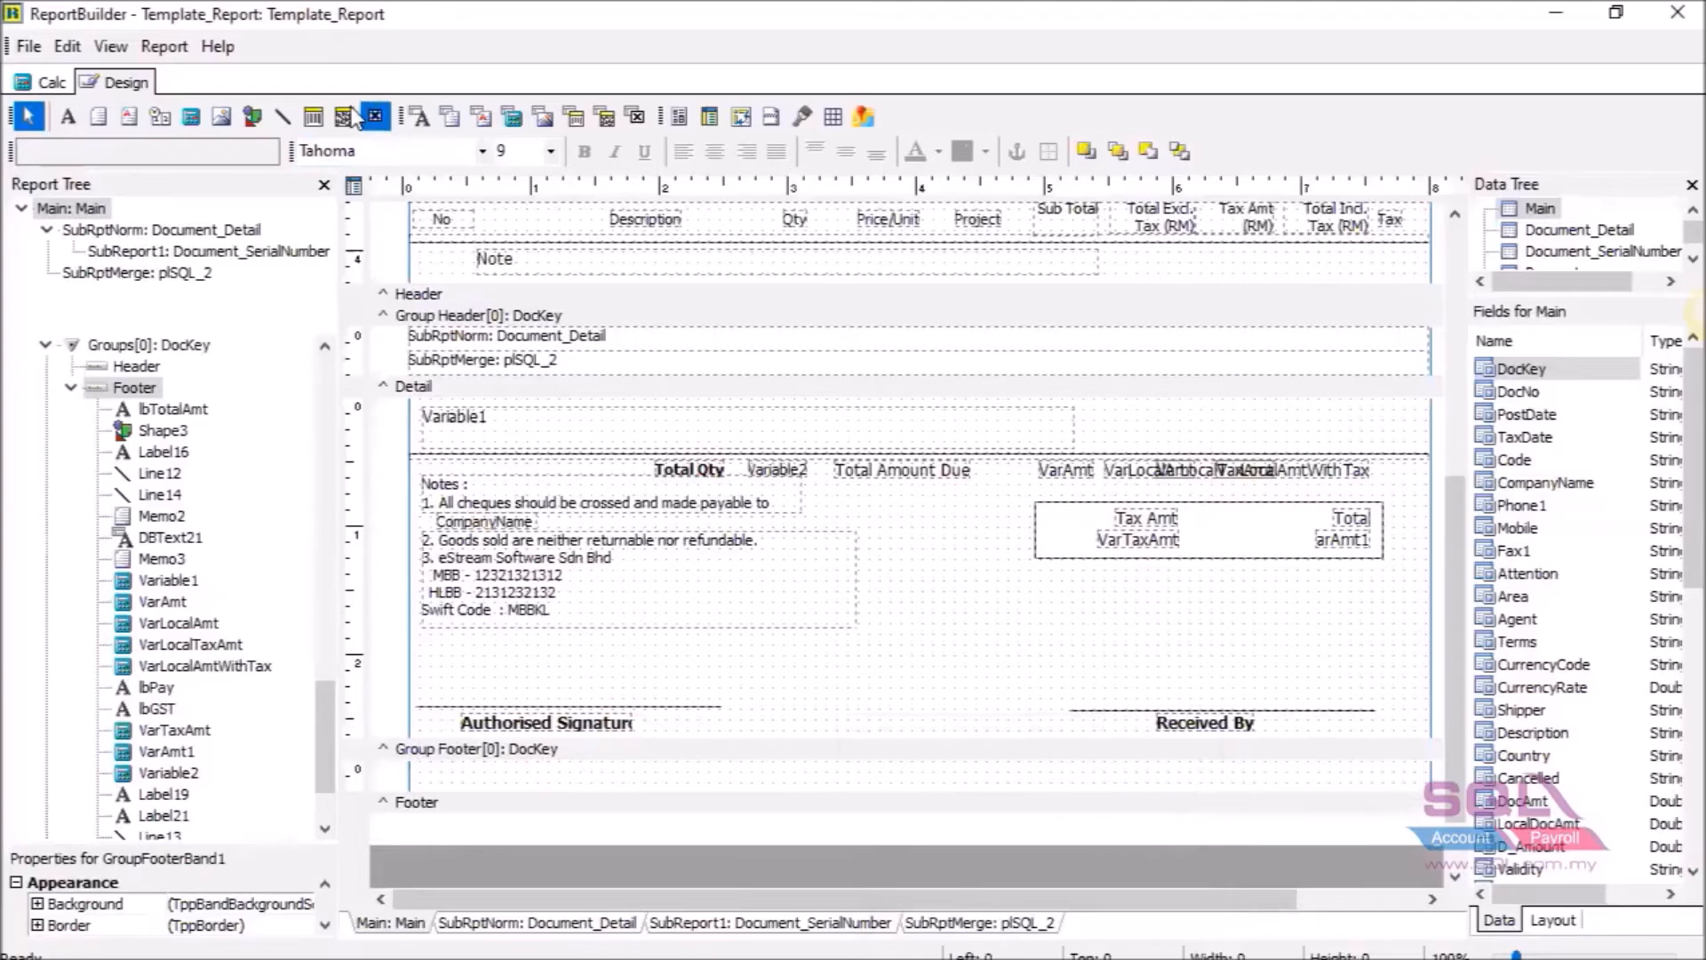
Draw a line in the Group Footer band and set it to ParentWidth to span the full width.
click(277, 122)
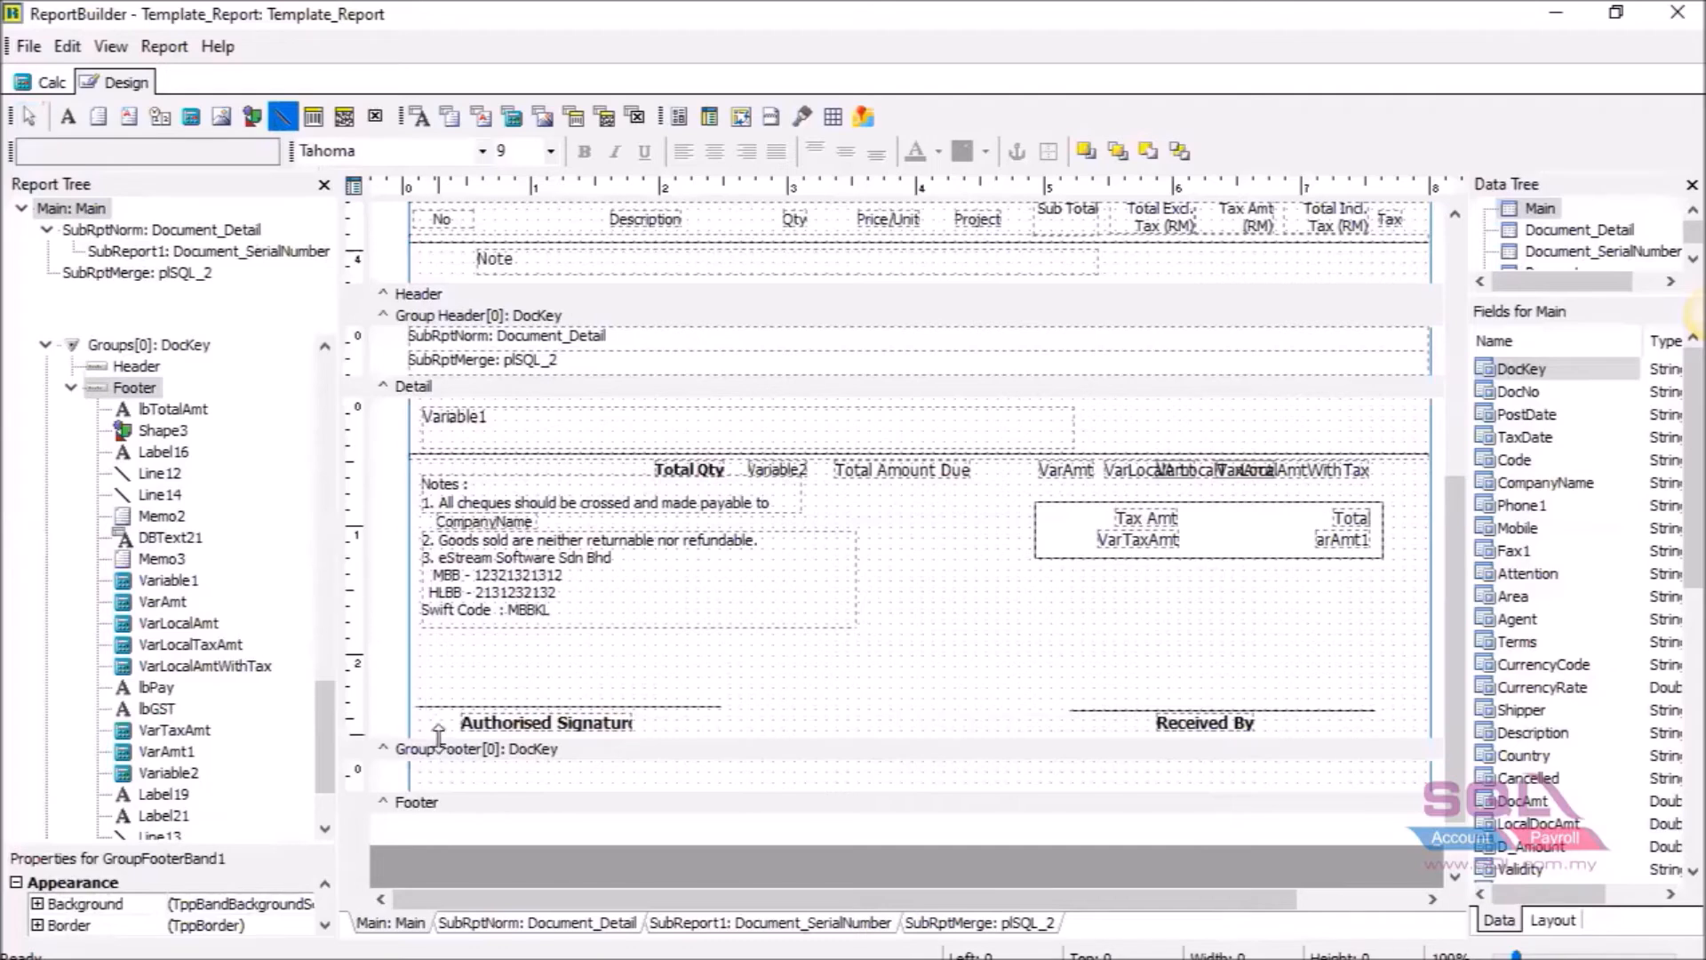
click(425, 772)
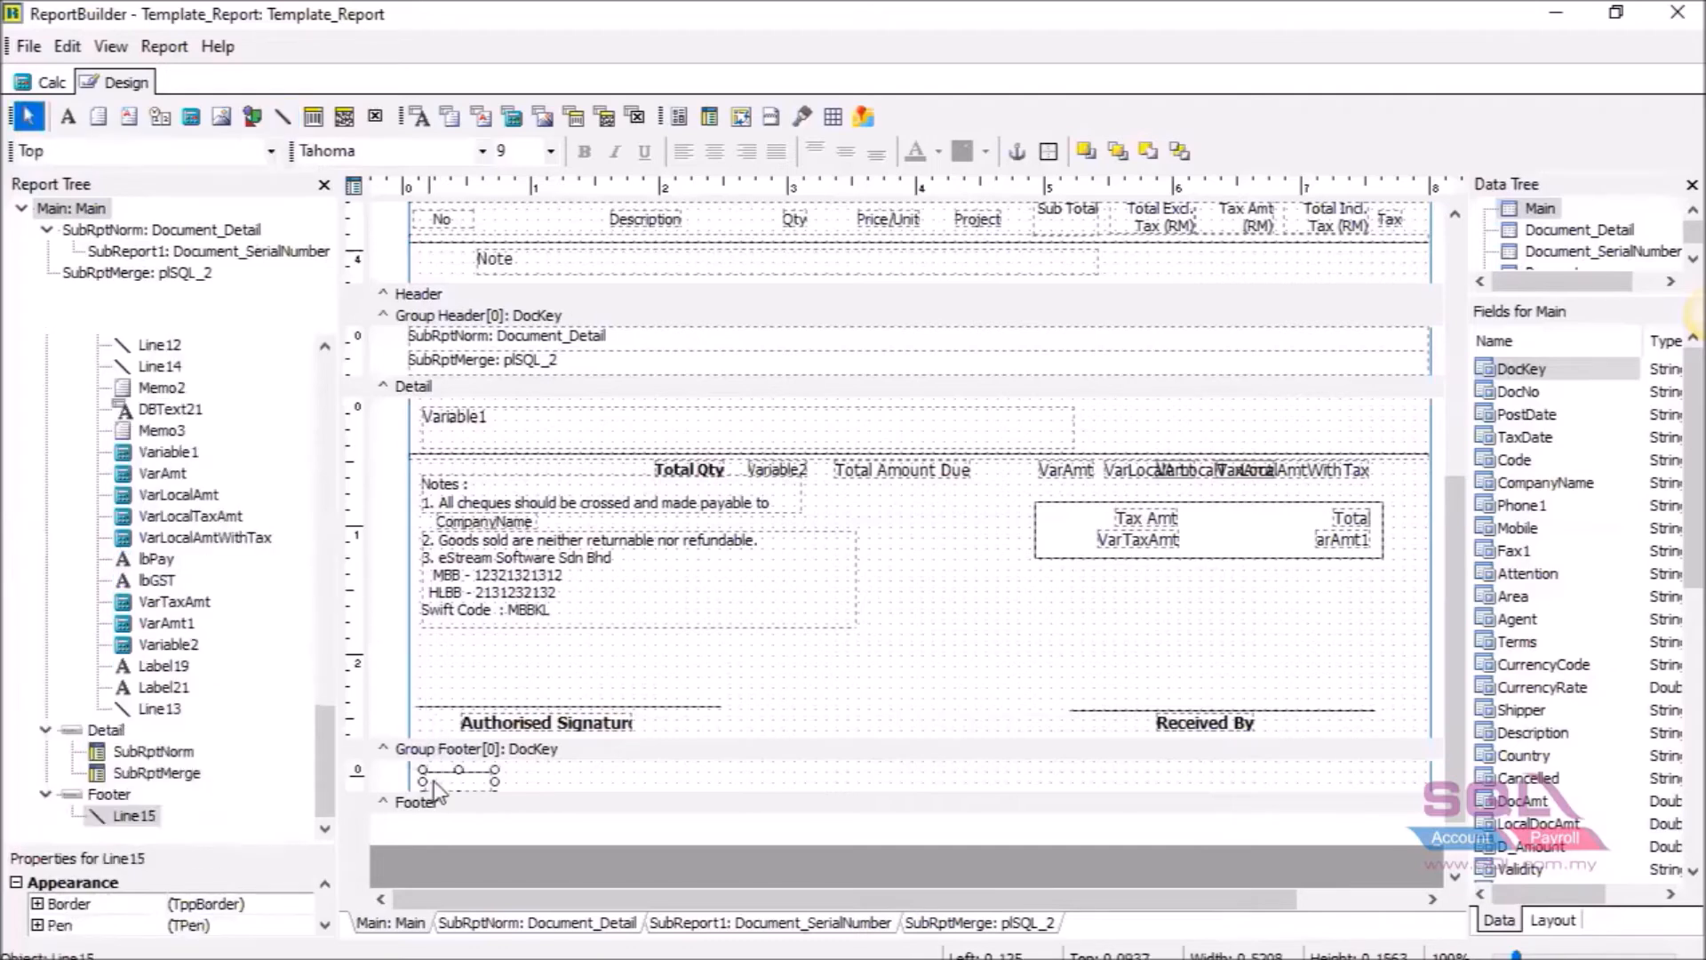
right_click(480, 780)
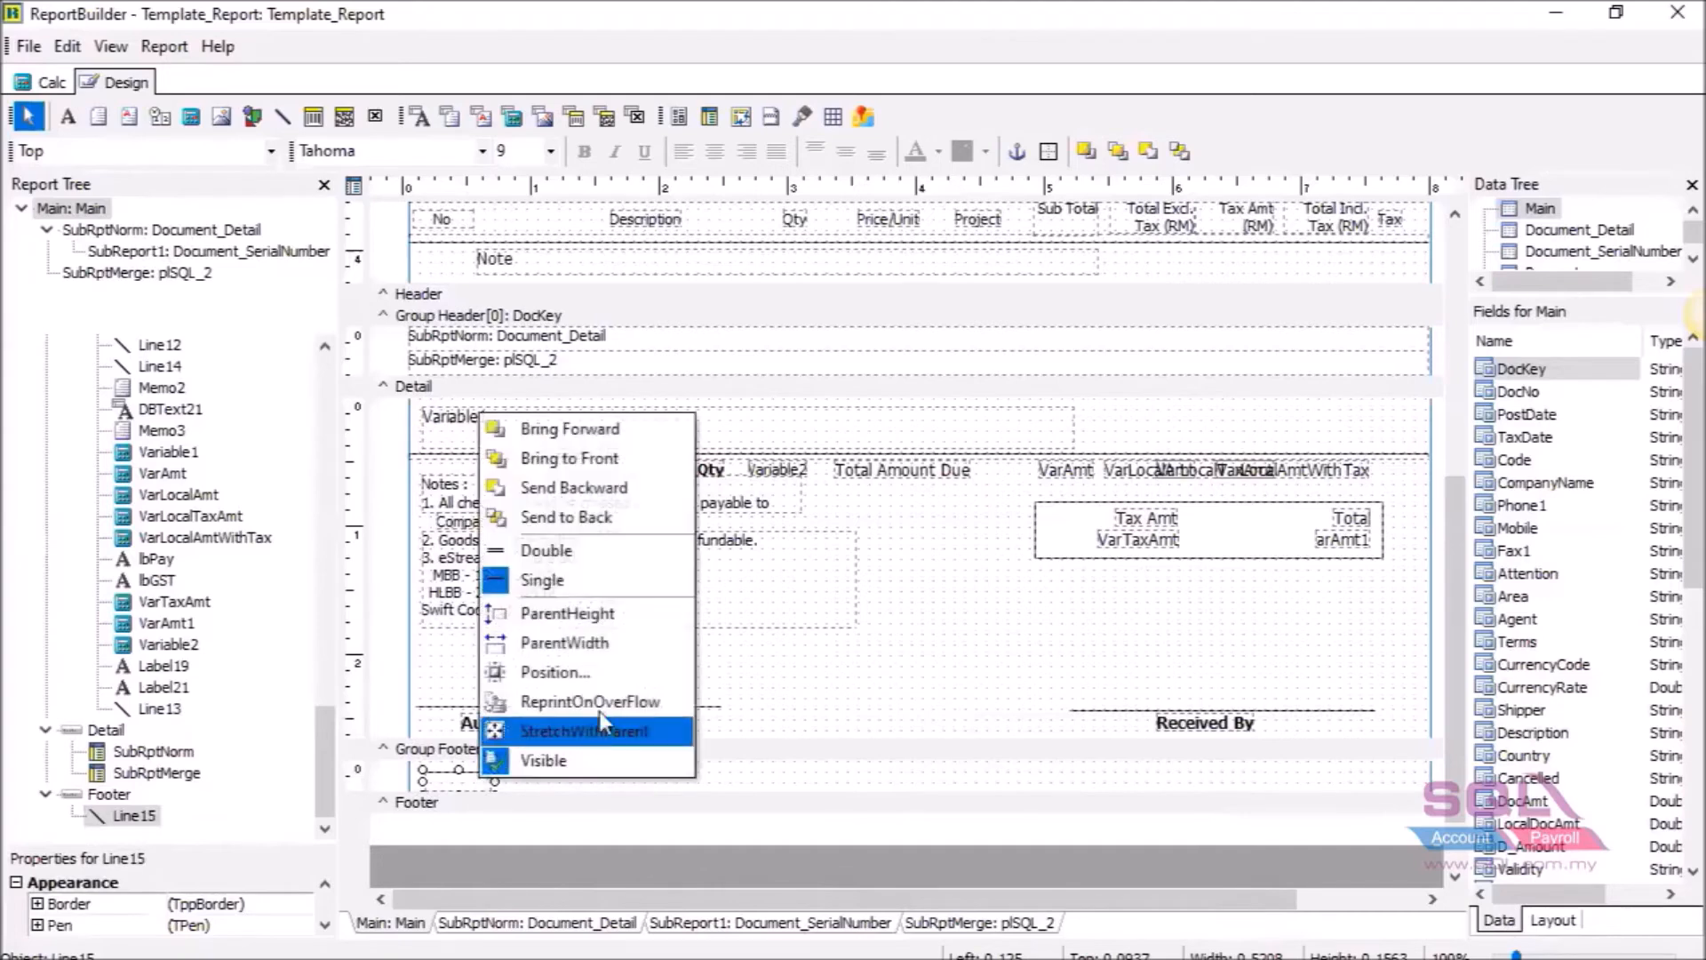
click(613, 651)
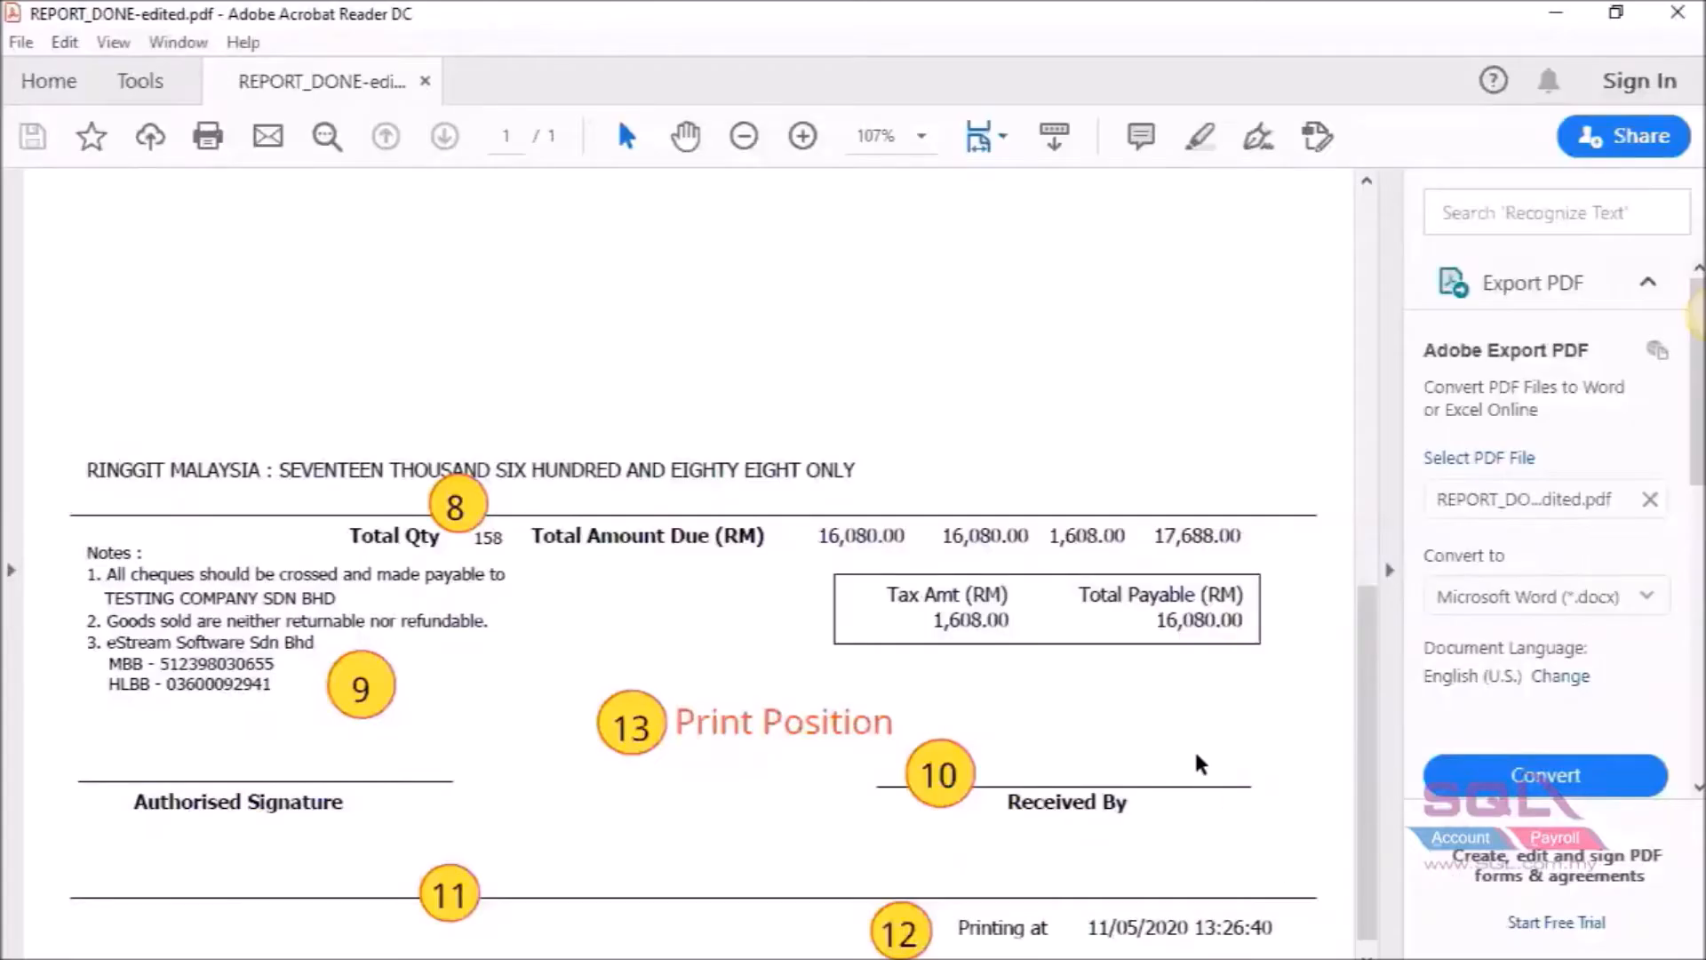
Examine the PDF footer's 'Printing at' date and time, then return to Report Builder.
scroll(1192, 762, down, 1)
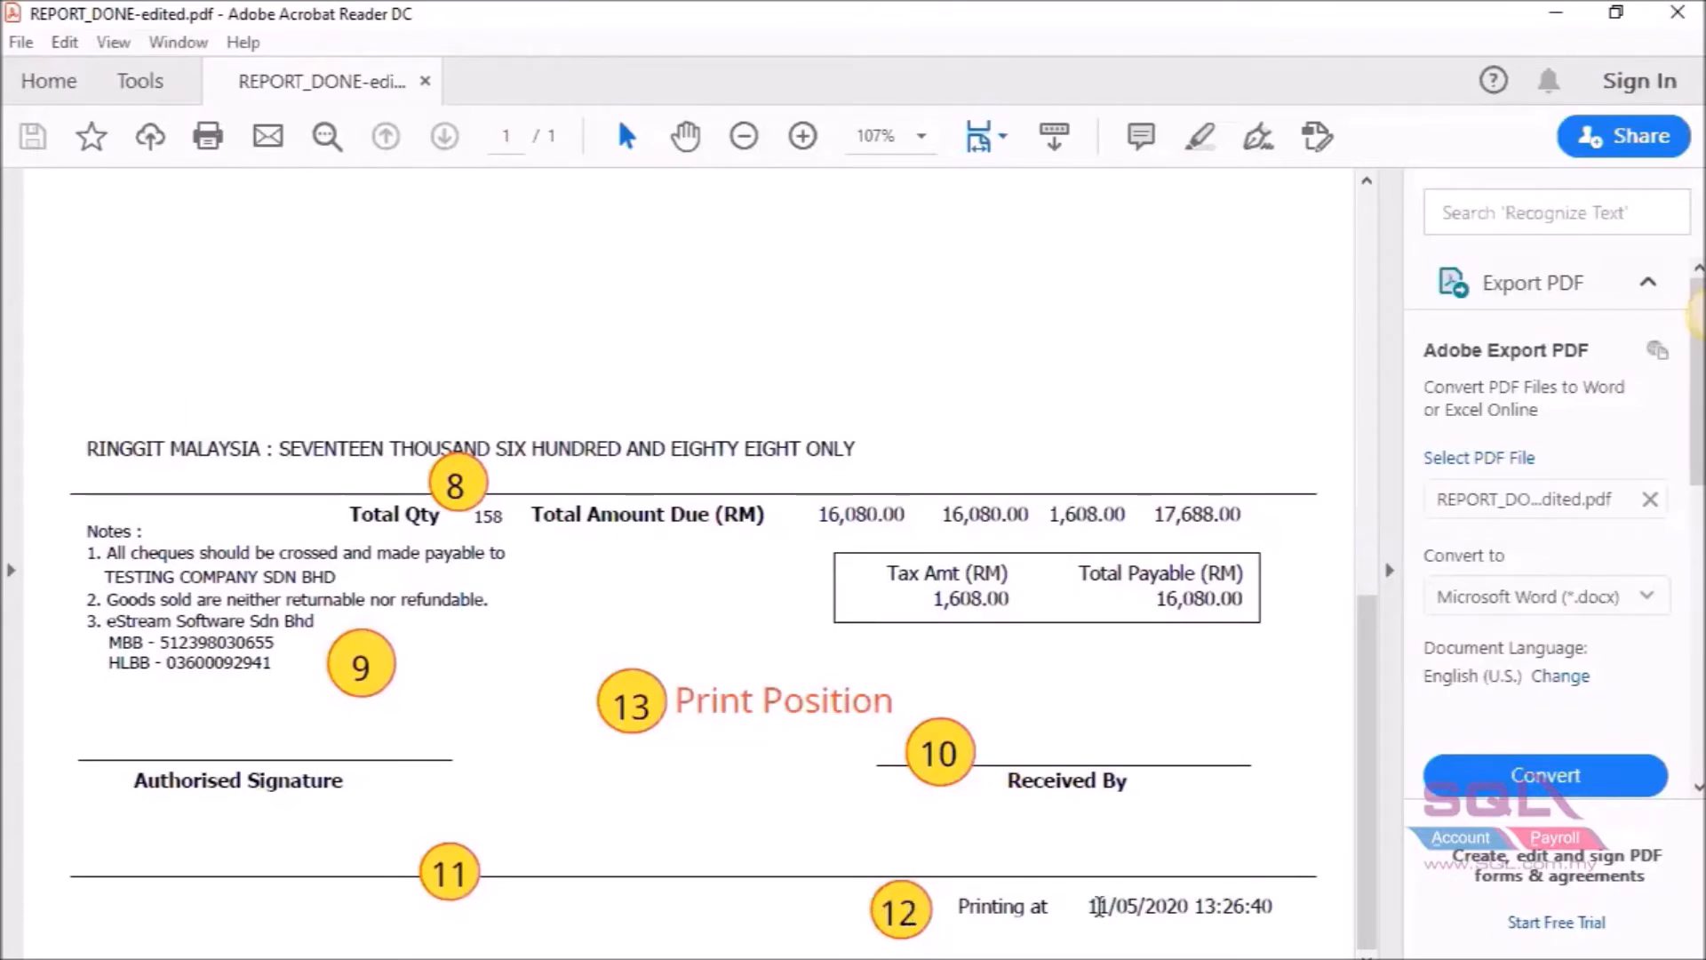
drag(1097, 905, 1280, 914)
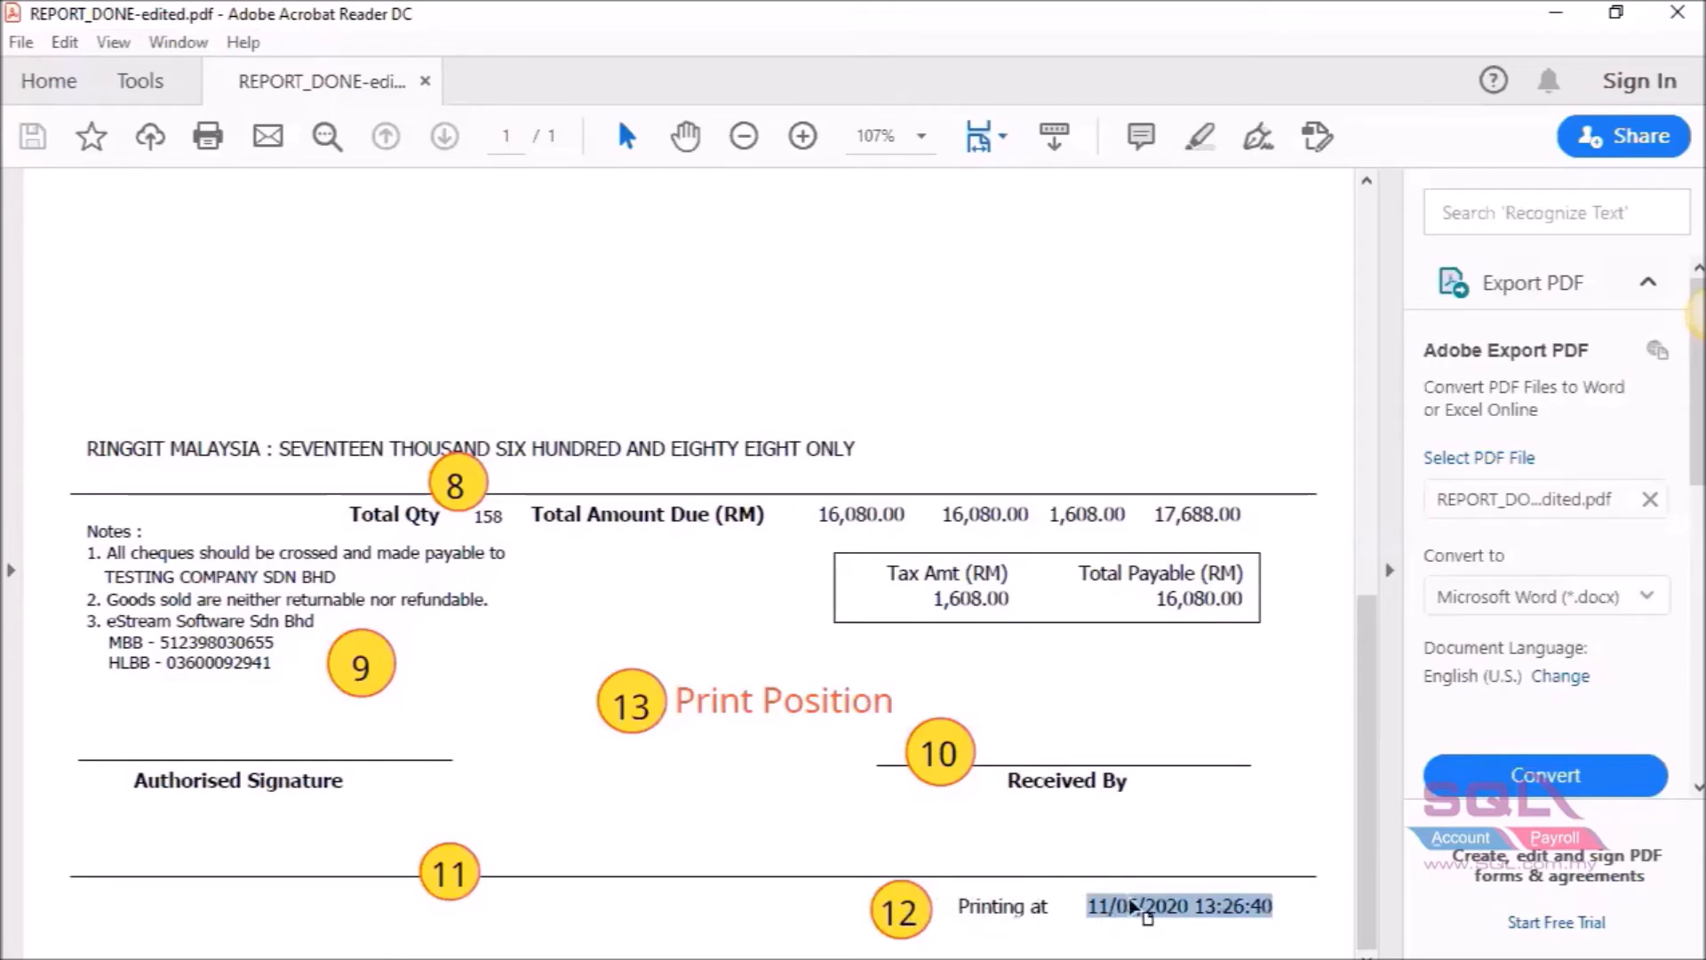
click(889, 959)
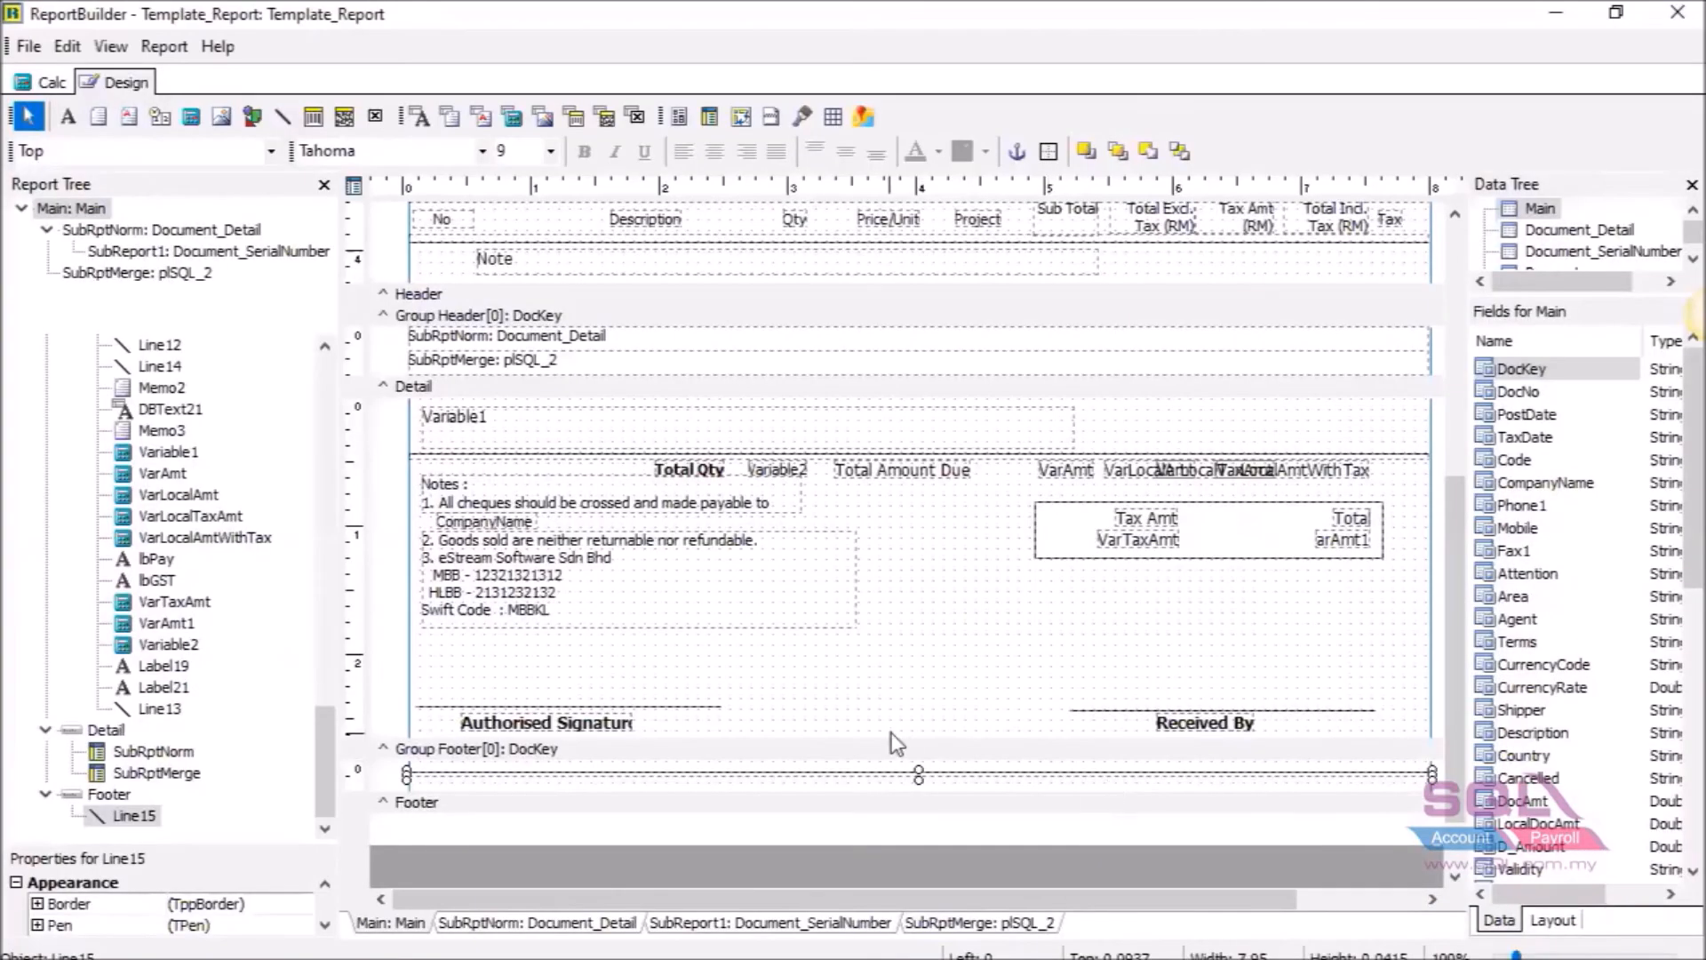
Make the Group Footer band taller to fit a new line of text.
scroll(1125, 800, down, 2)
click(1125, 757)
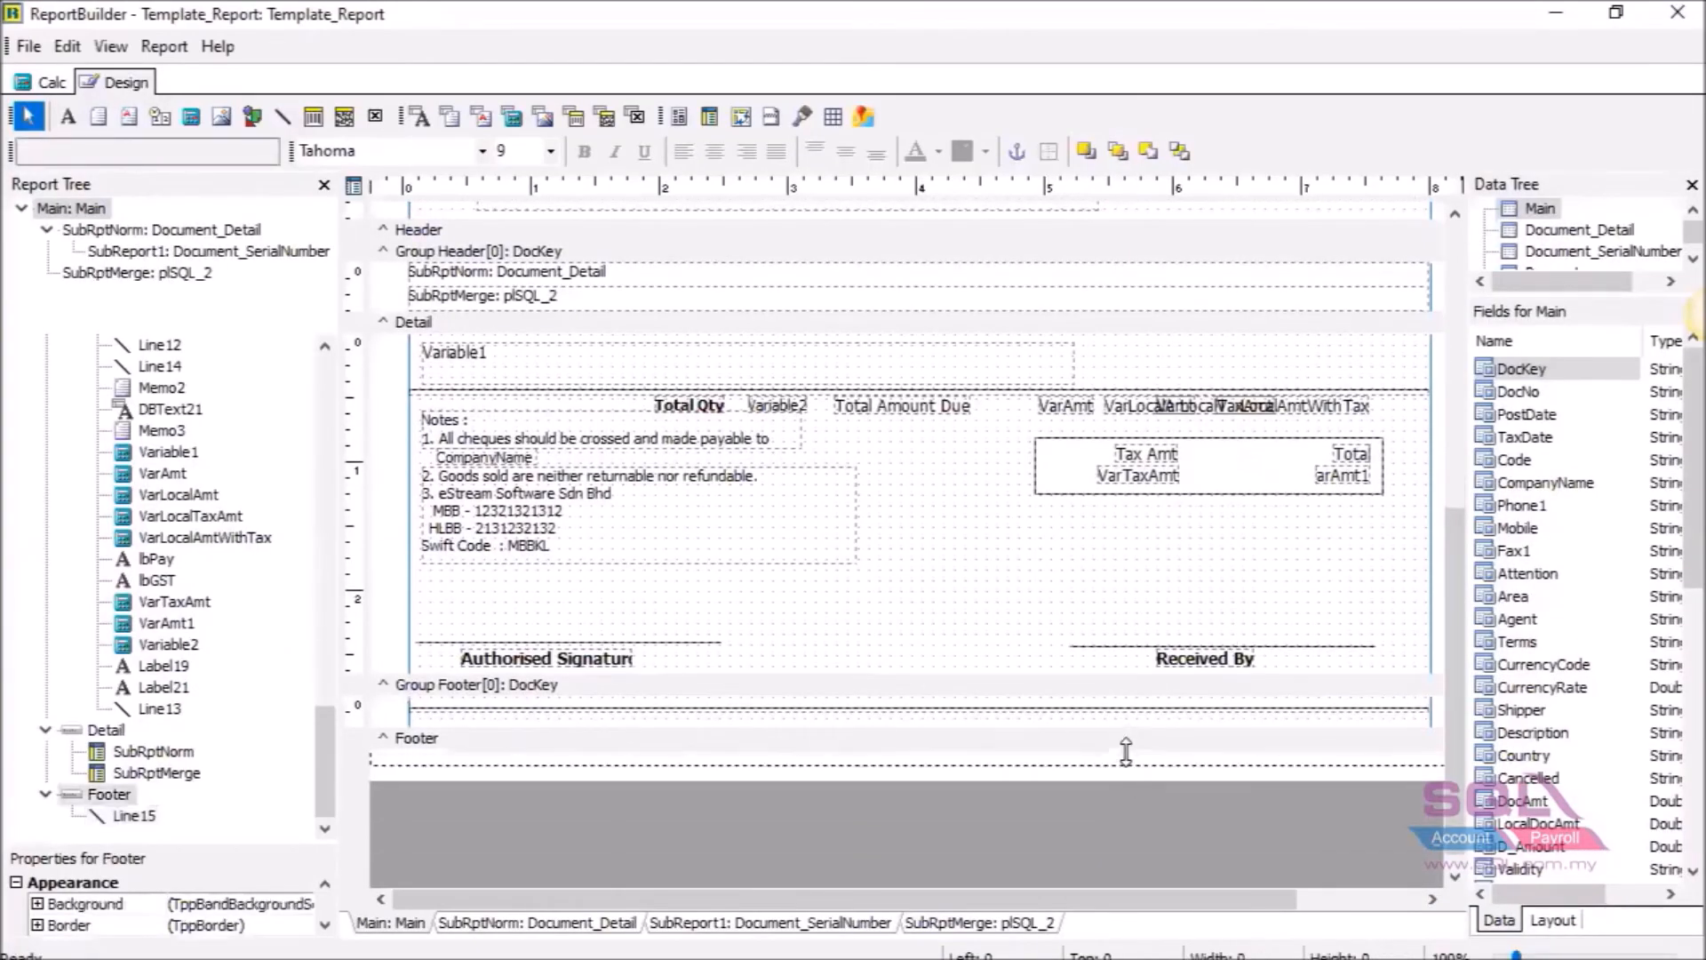
drag(1125, 757, 1049, 755)
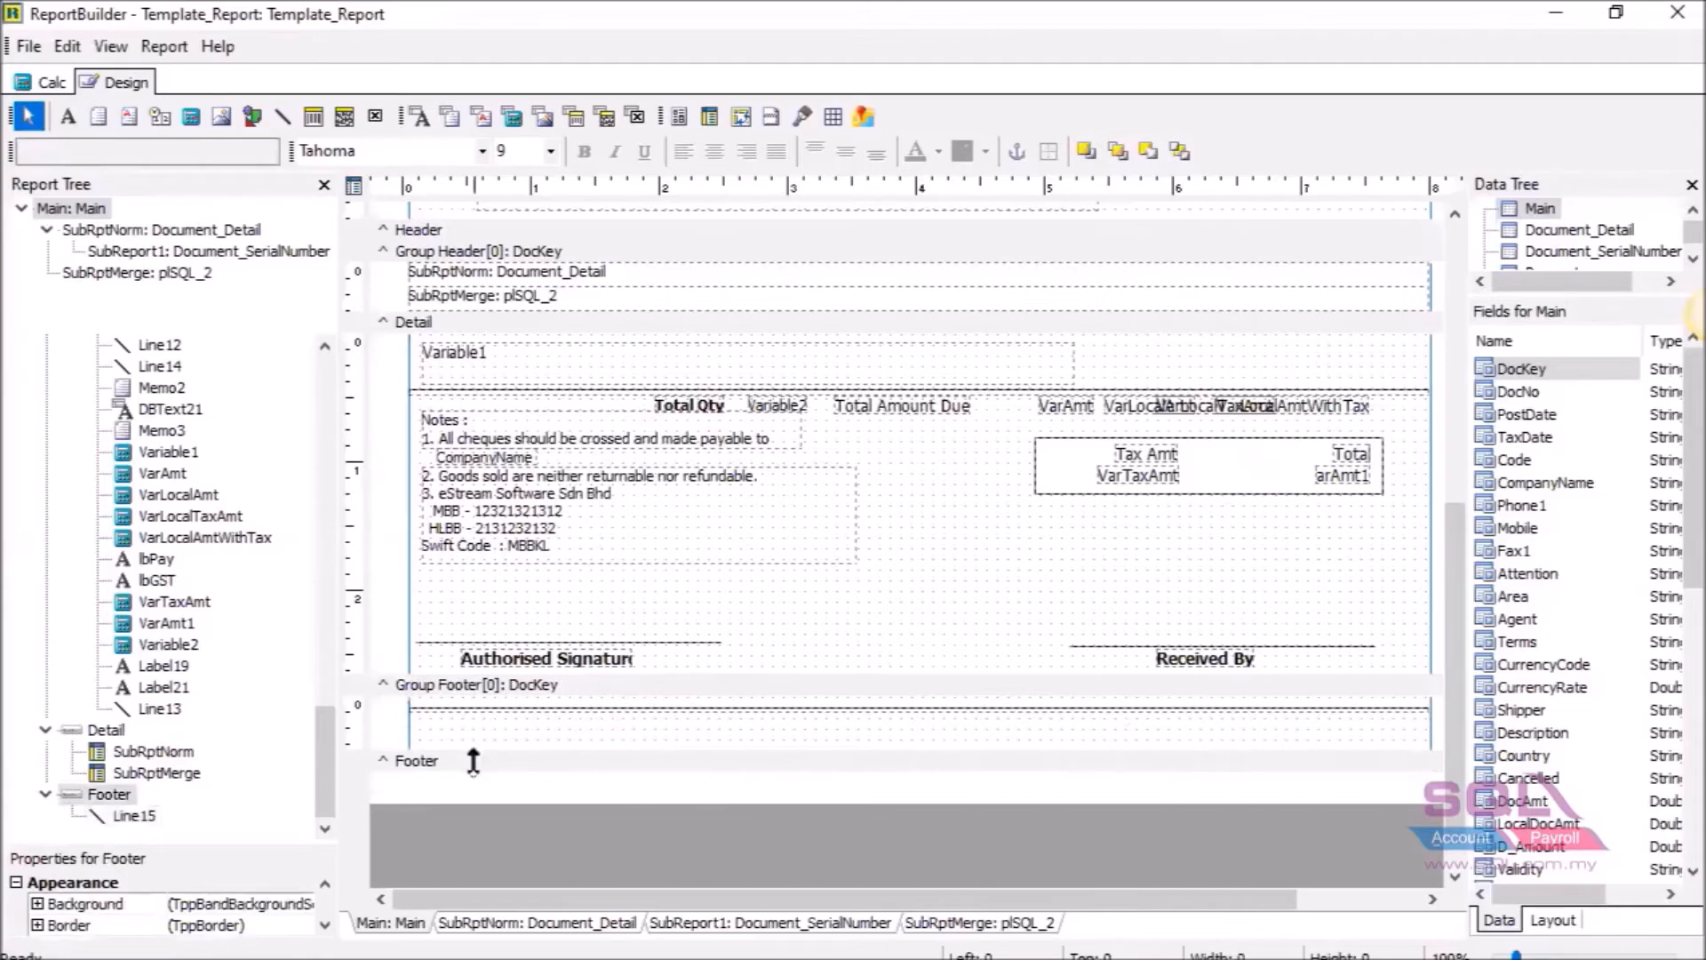
scroll(891, 711, up, 2)
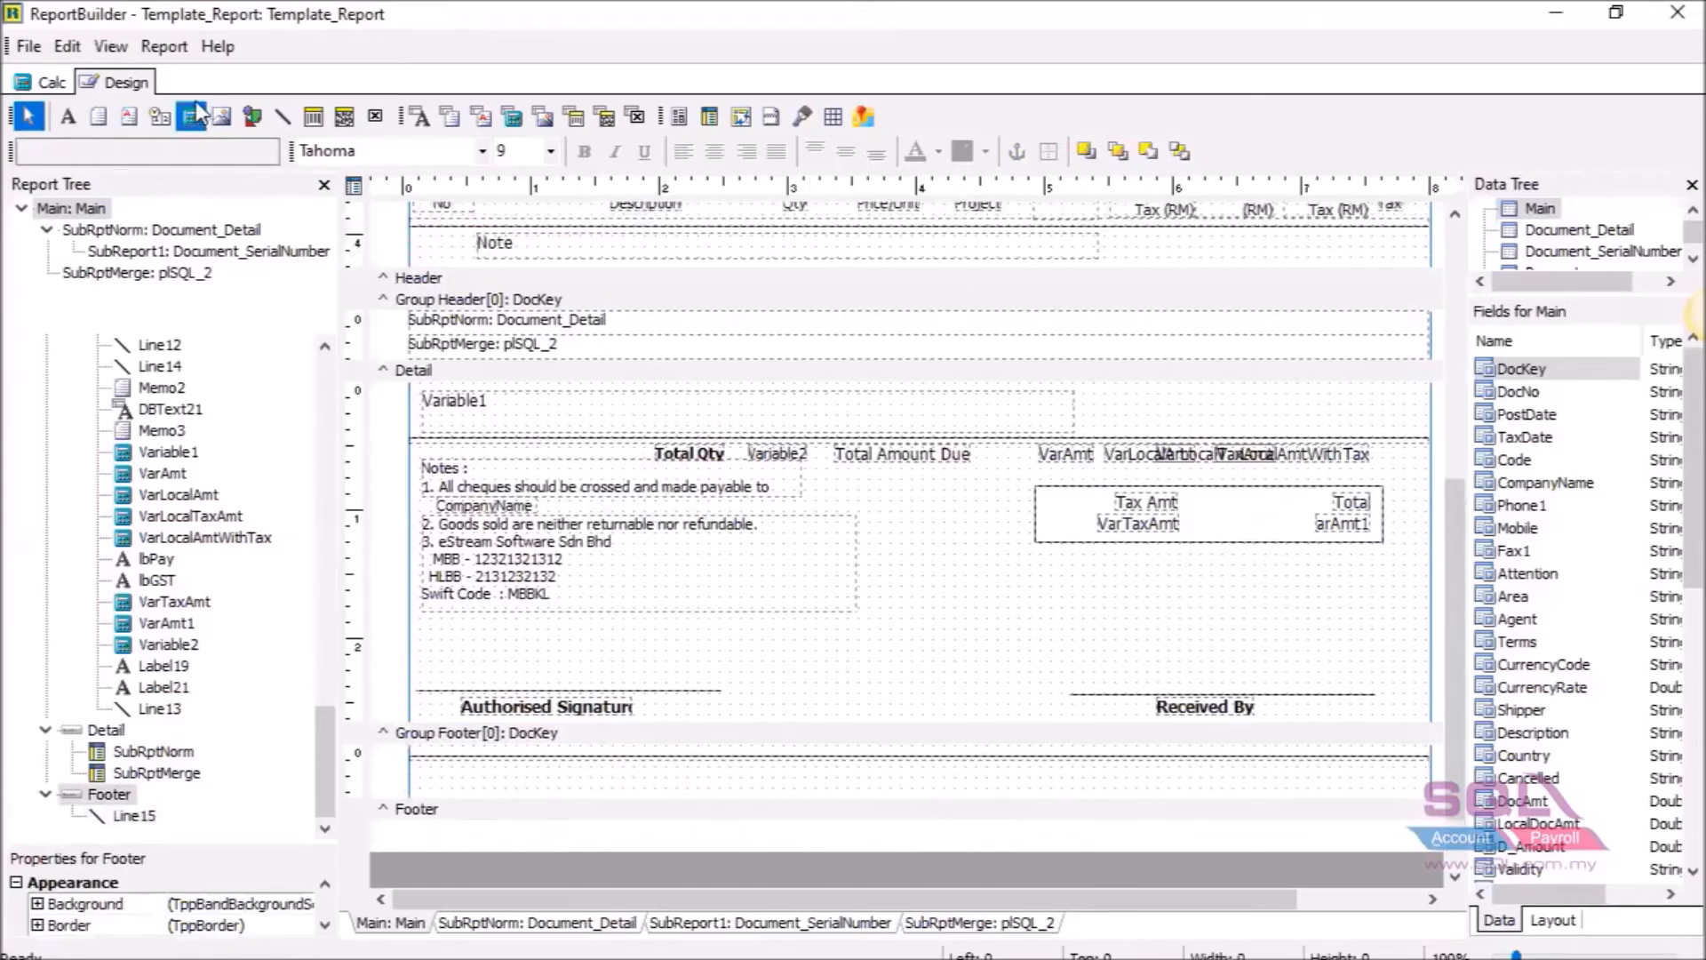
Add a regular-weight 'Printing by' label below the line, with a system variable placed beside it.
click(74, 123)
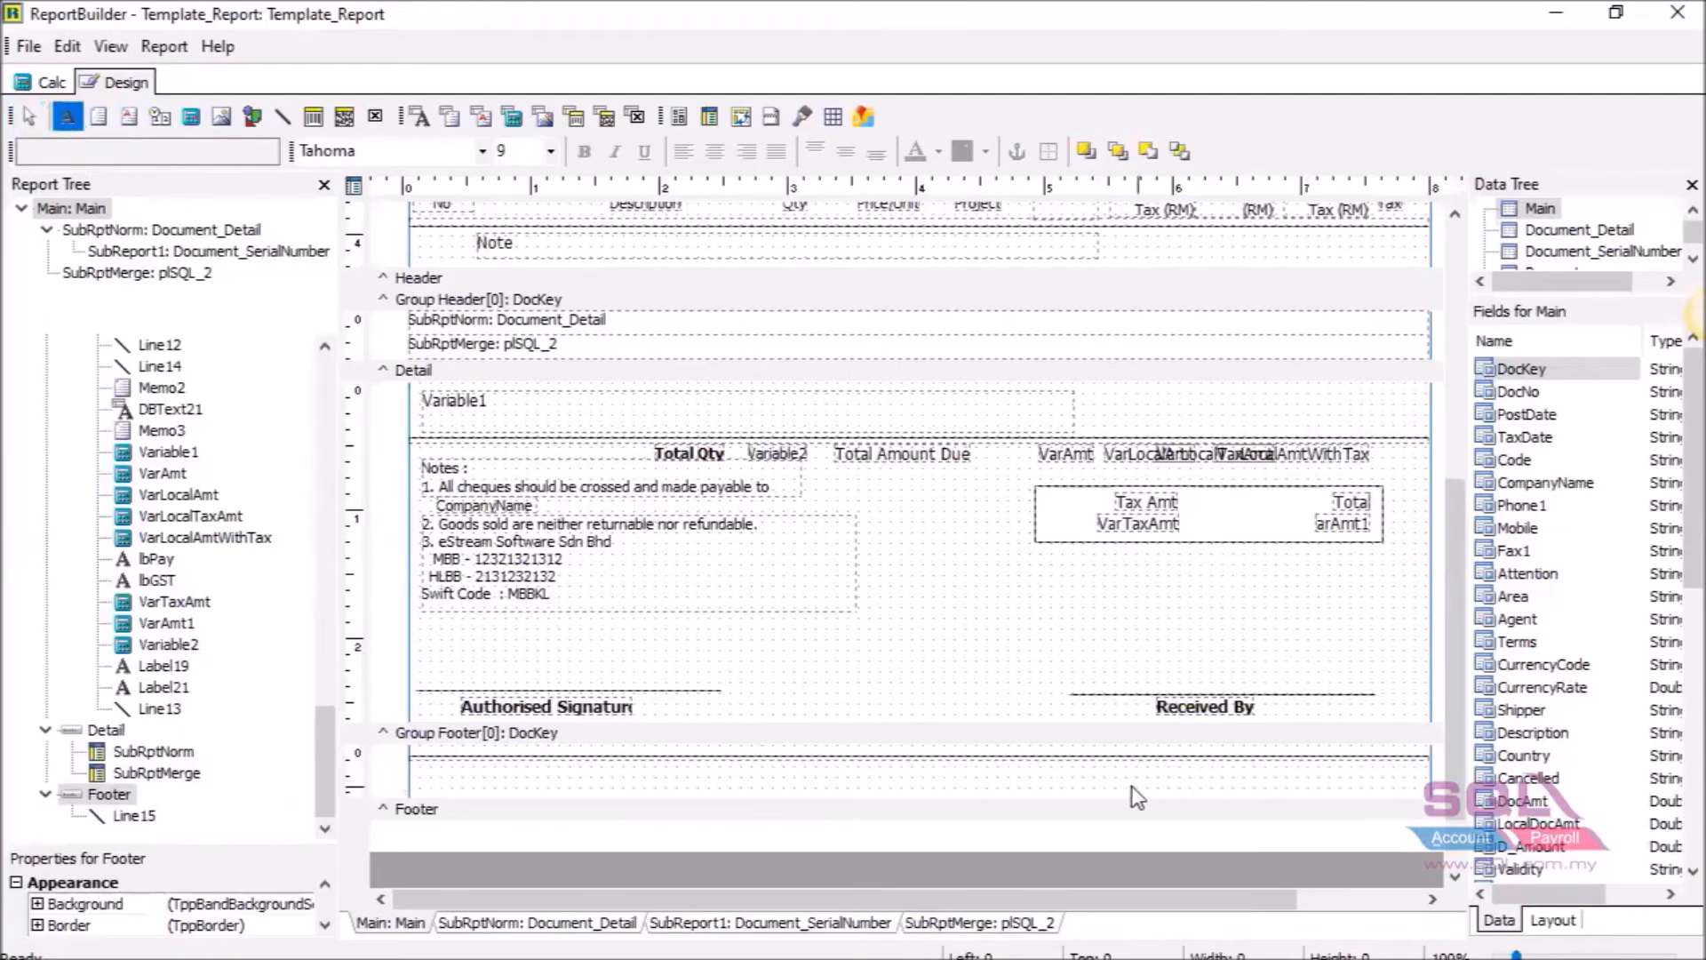
click(1088, 767)
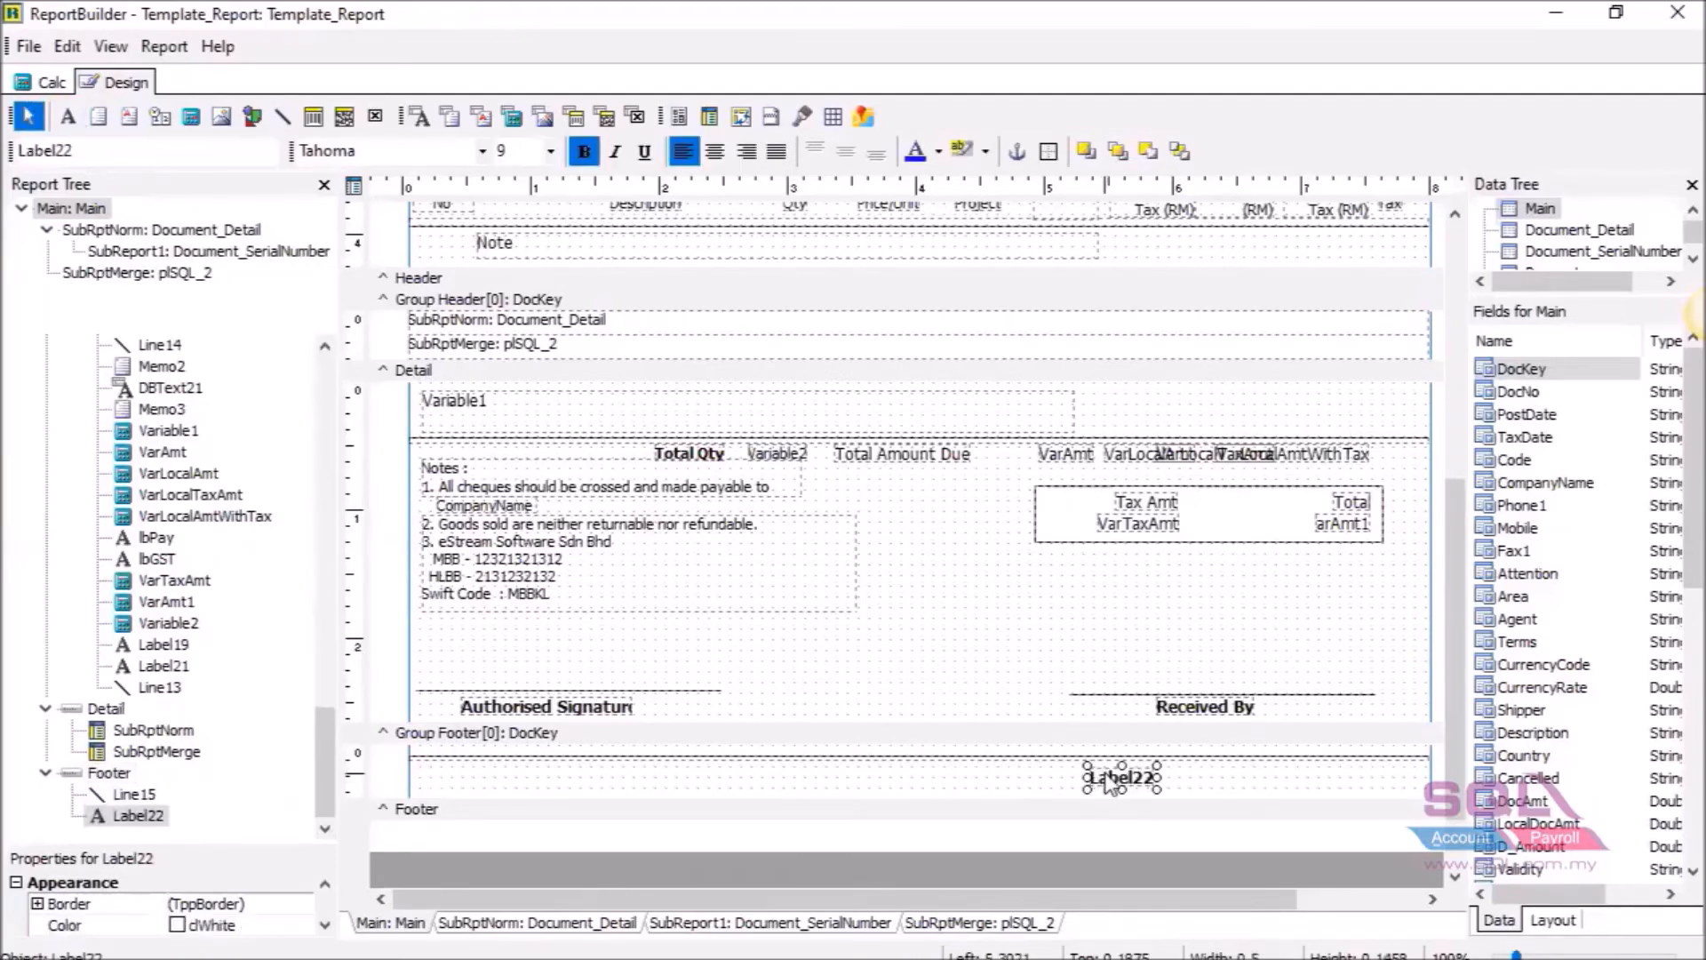
click(584, 152)
double_click(224, 153)
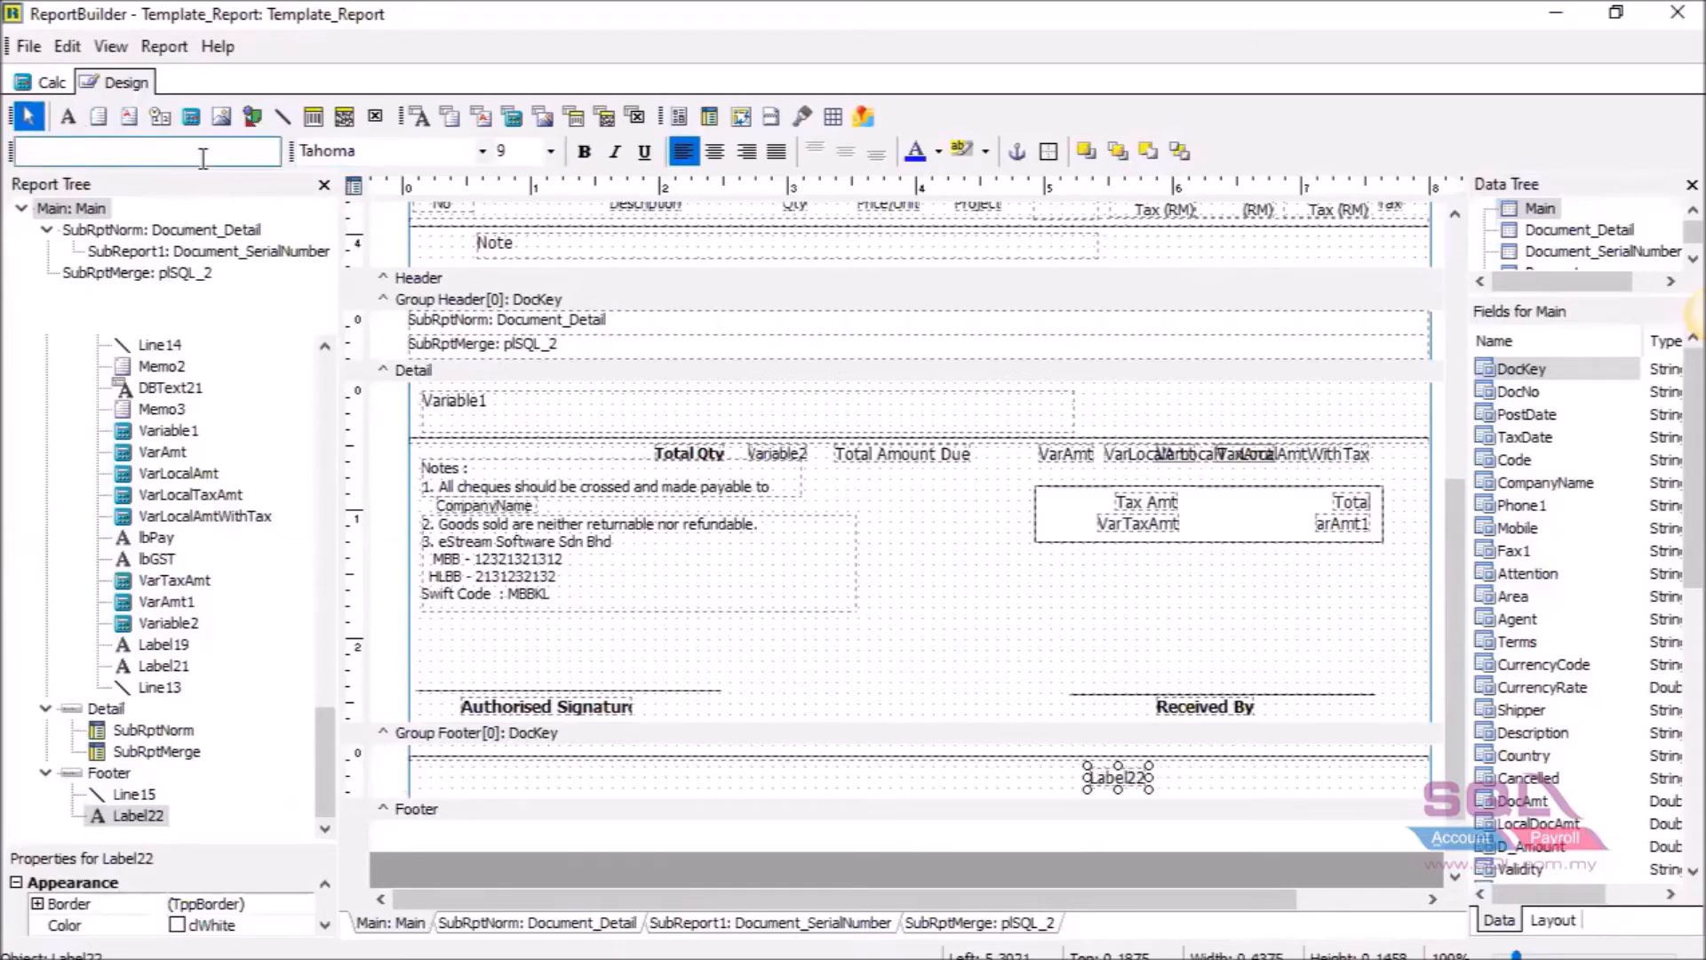
text(Printi)
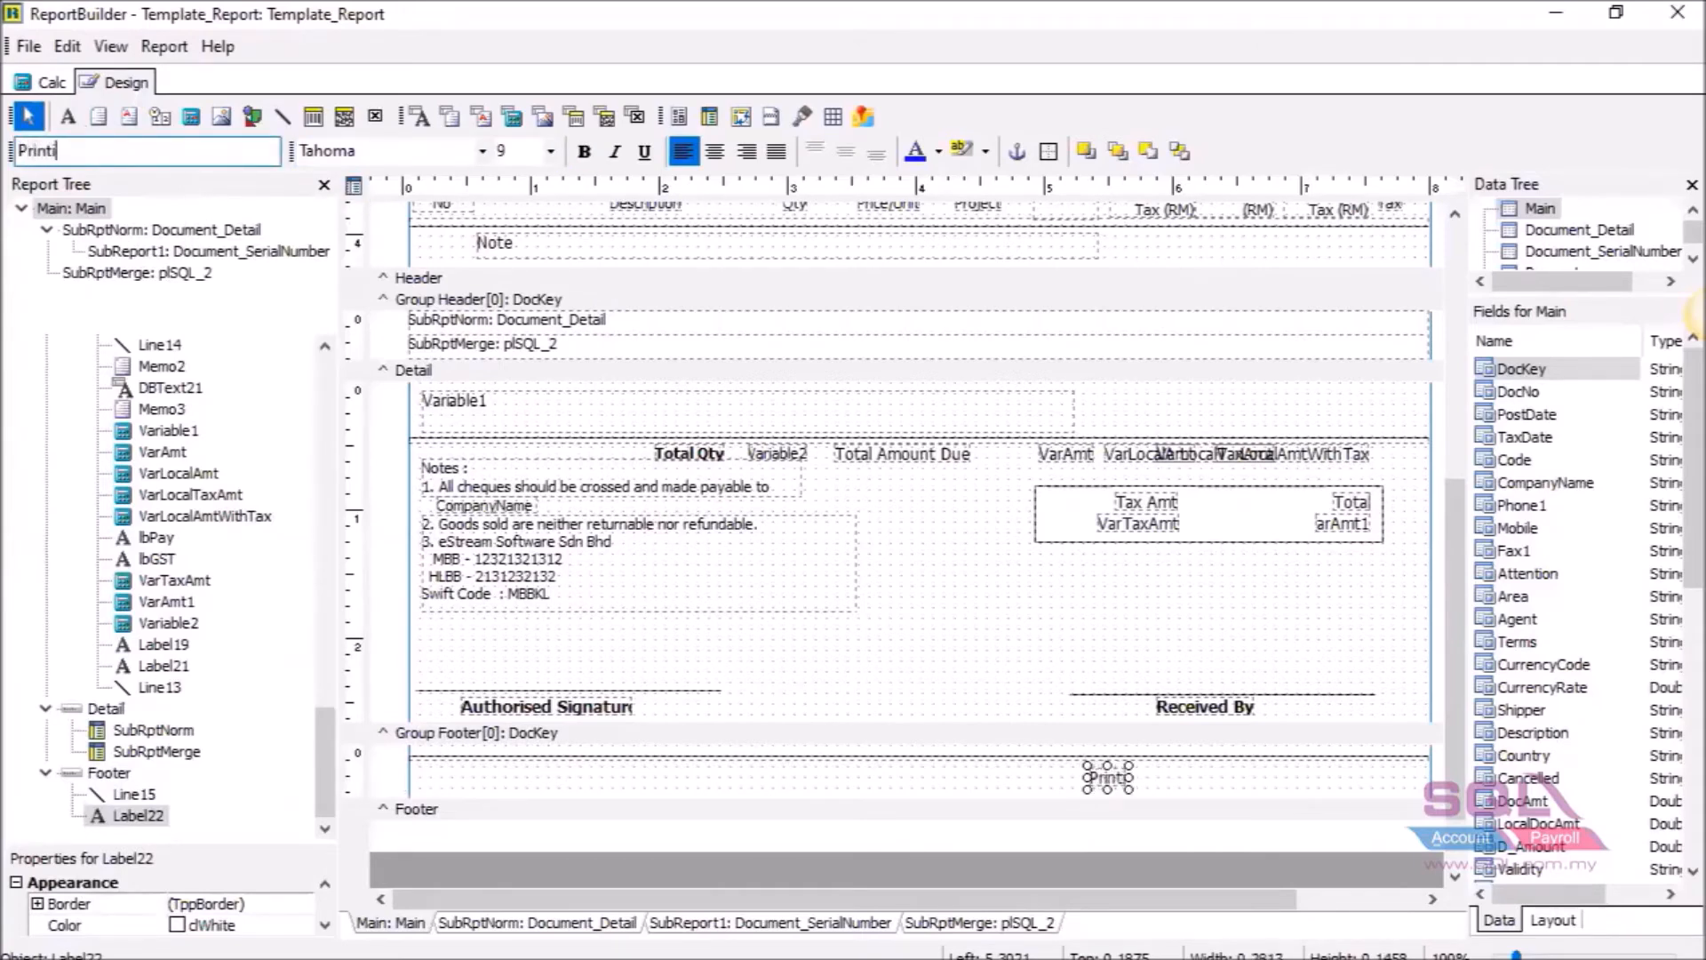
text(ng by)
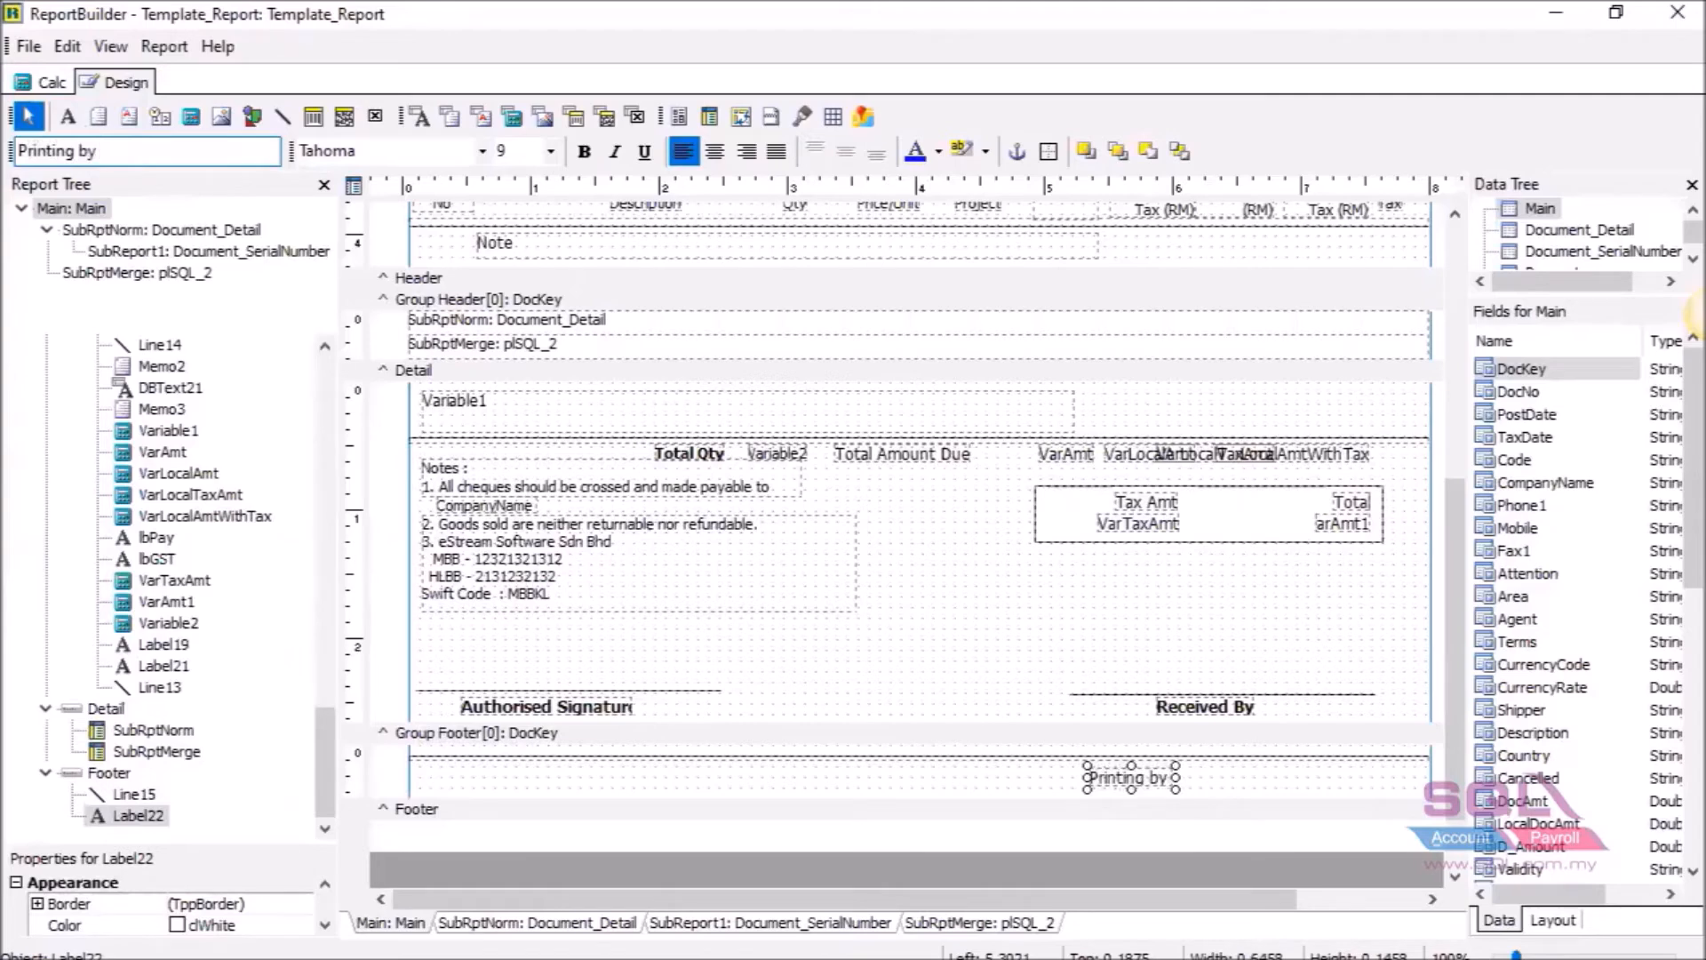
click(1243, 772)
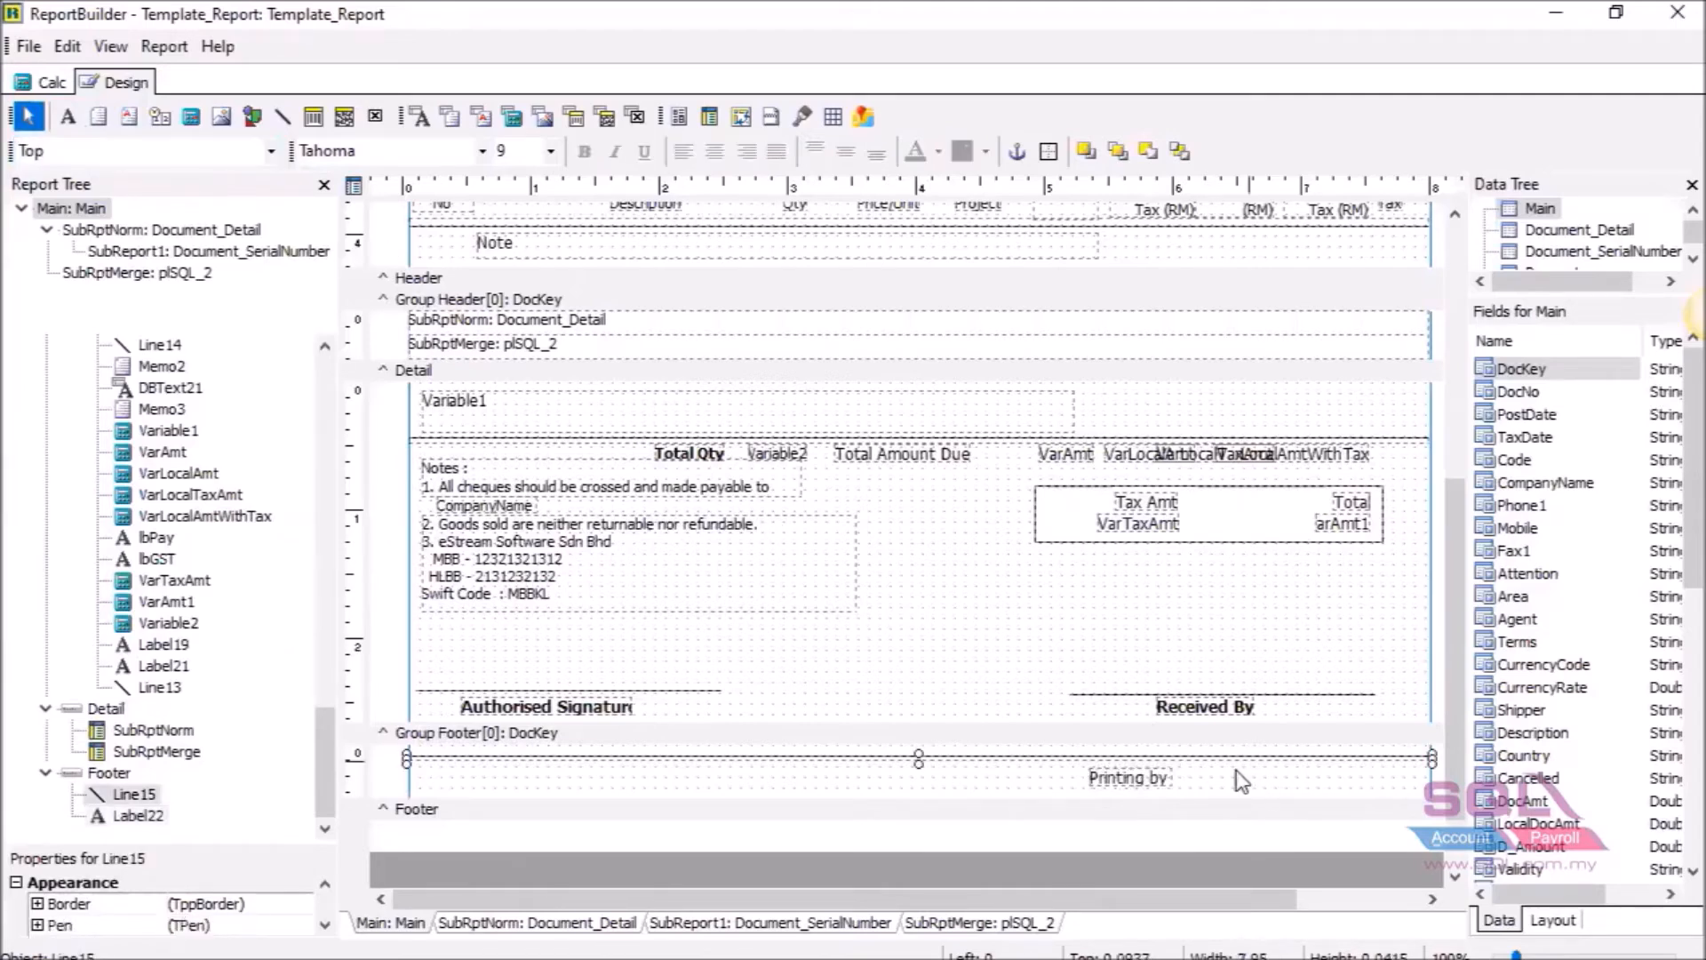
click(1162, 788)
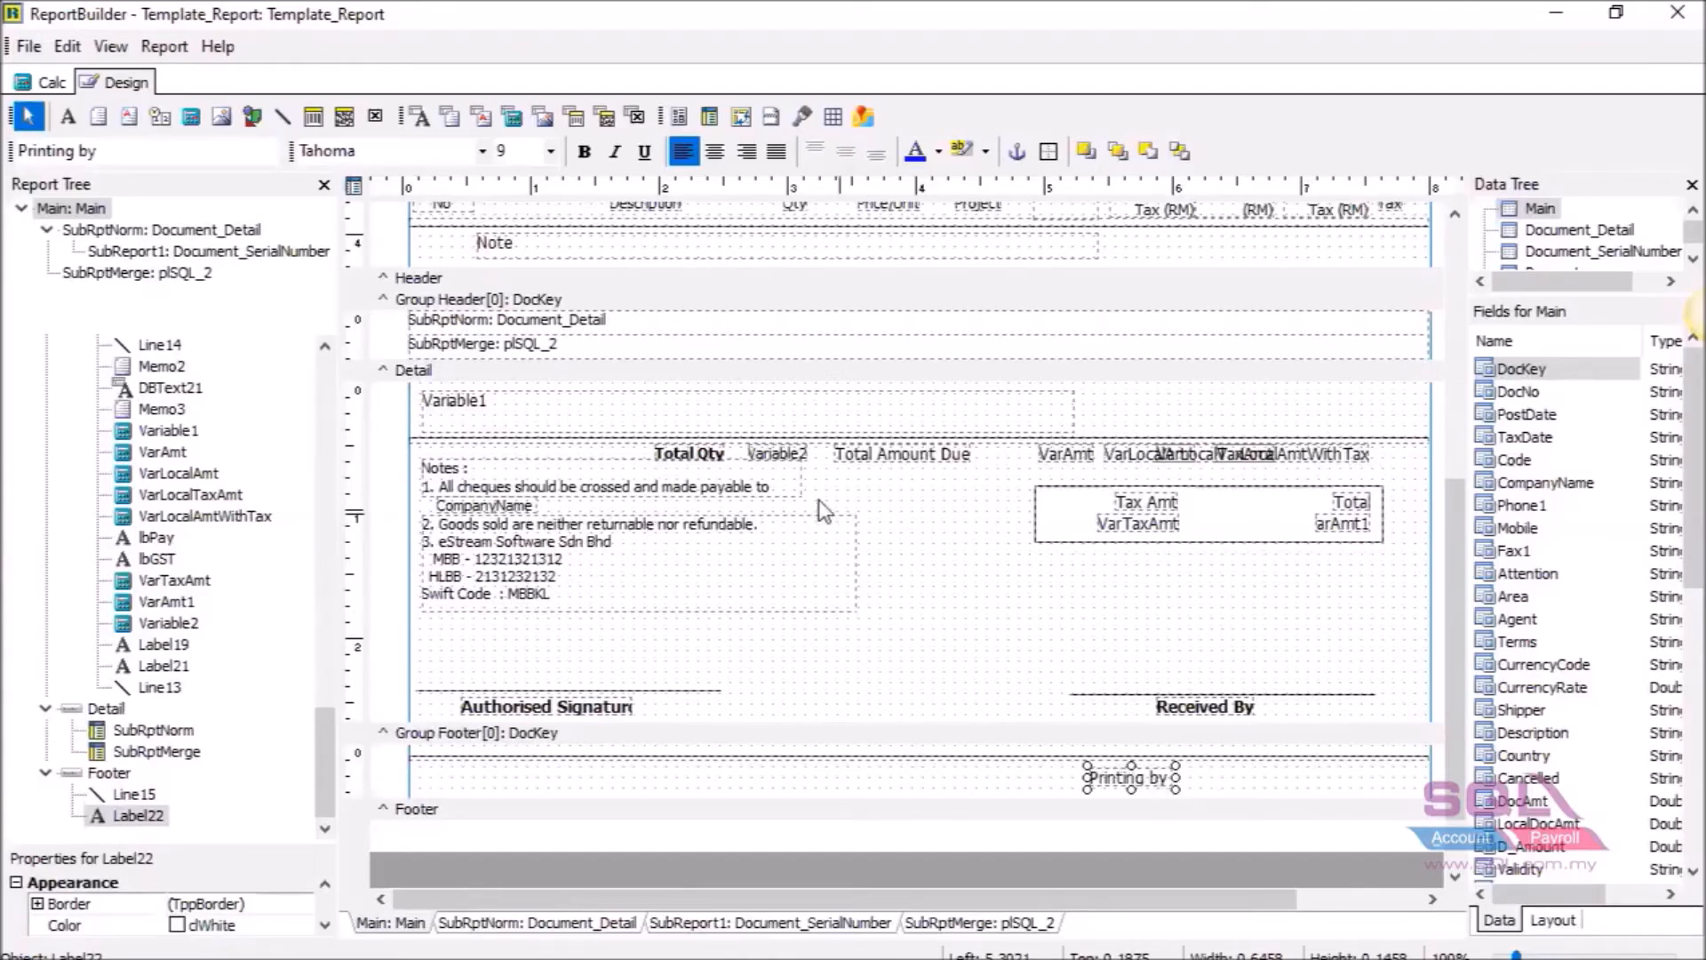
click(160, 119)
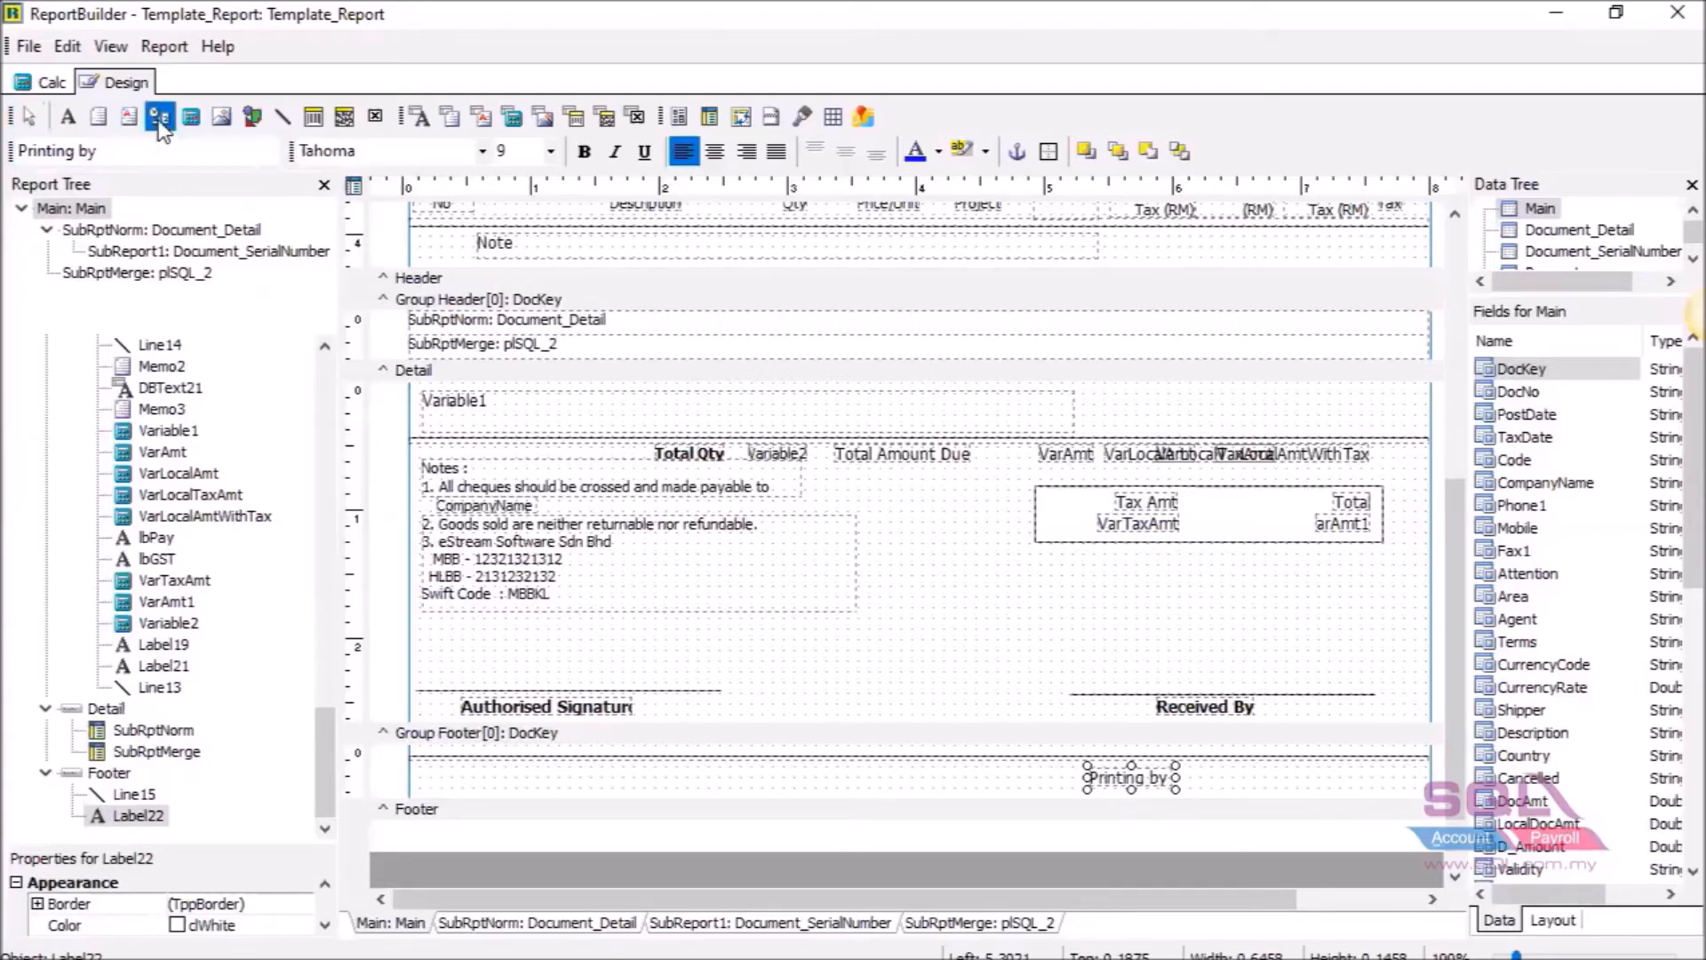
click(1243, 776)
Position the system variable next to 'Printing by' and set its type to PrintDateTime.
drag(1259, 787, 1199, 777)
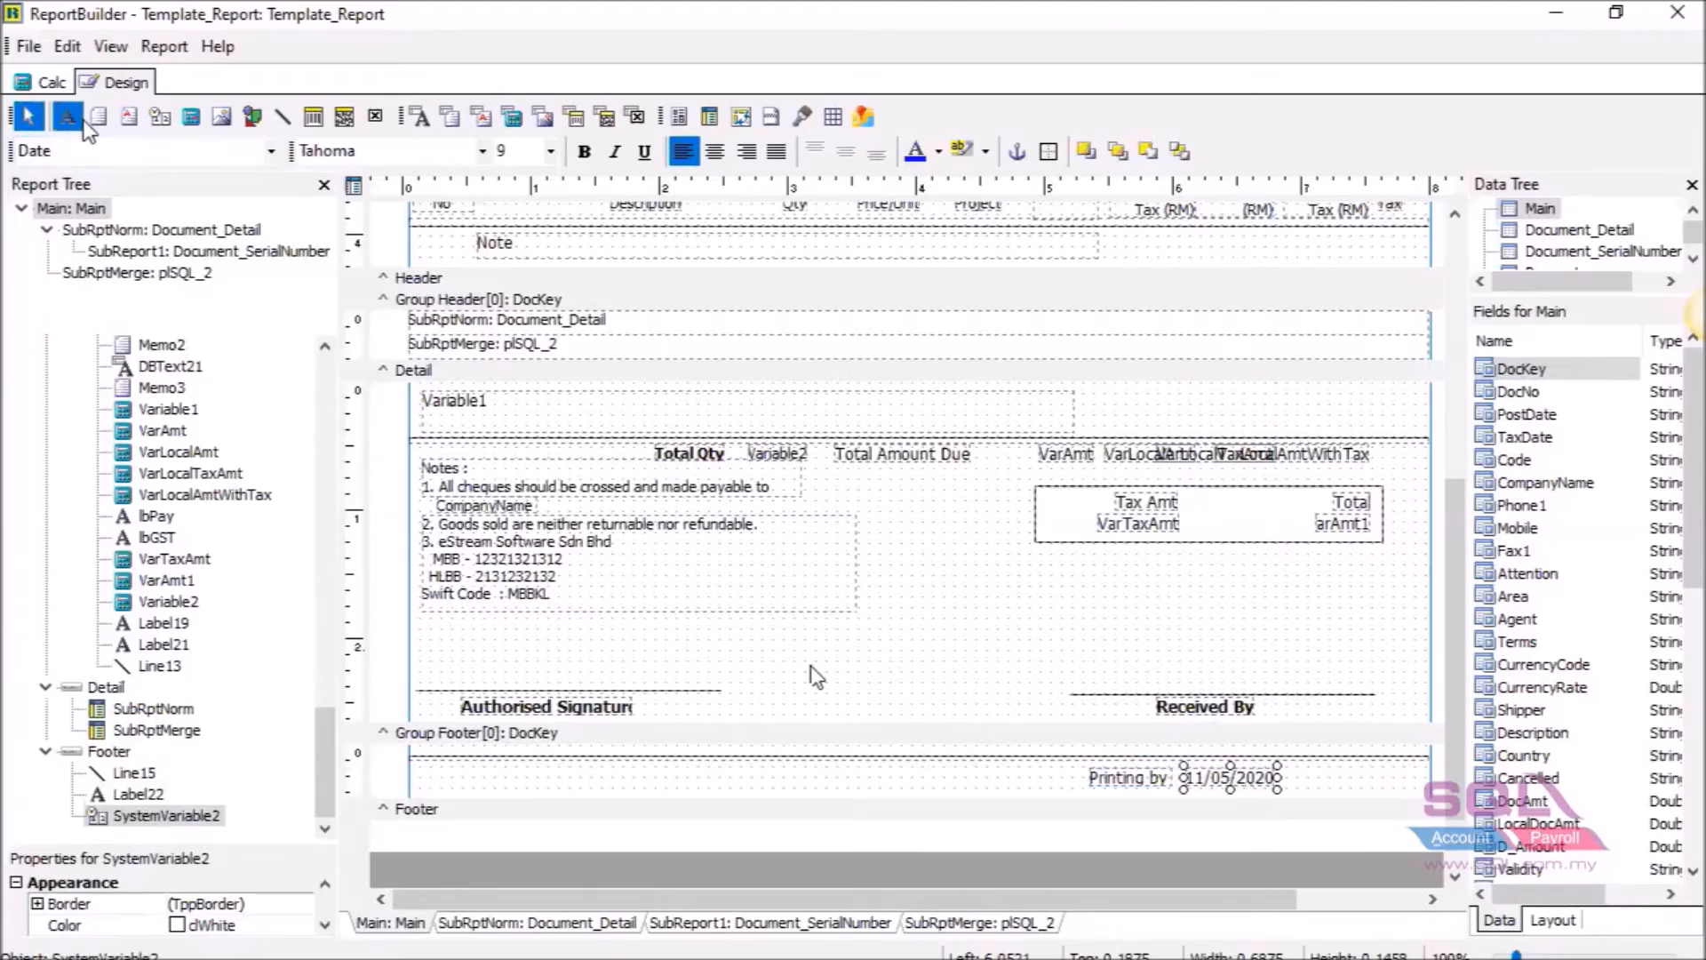
click(271, 152)
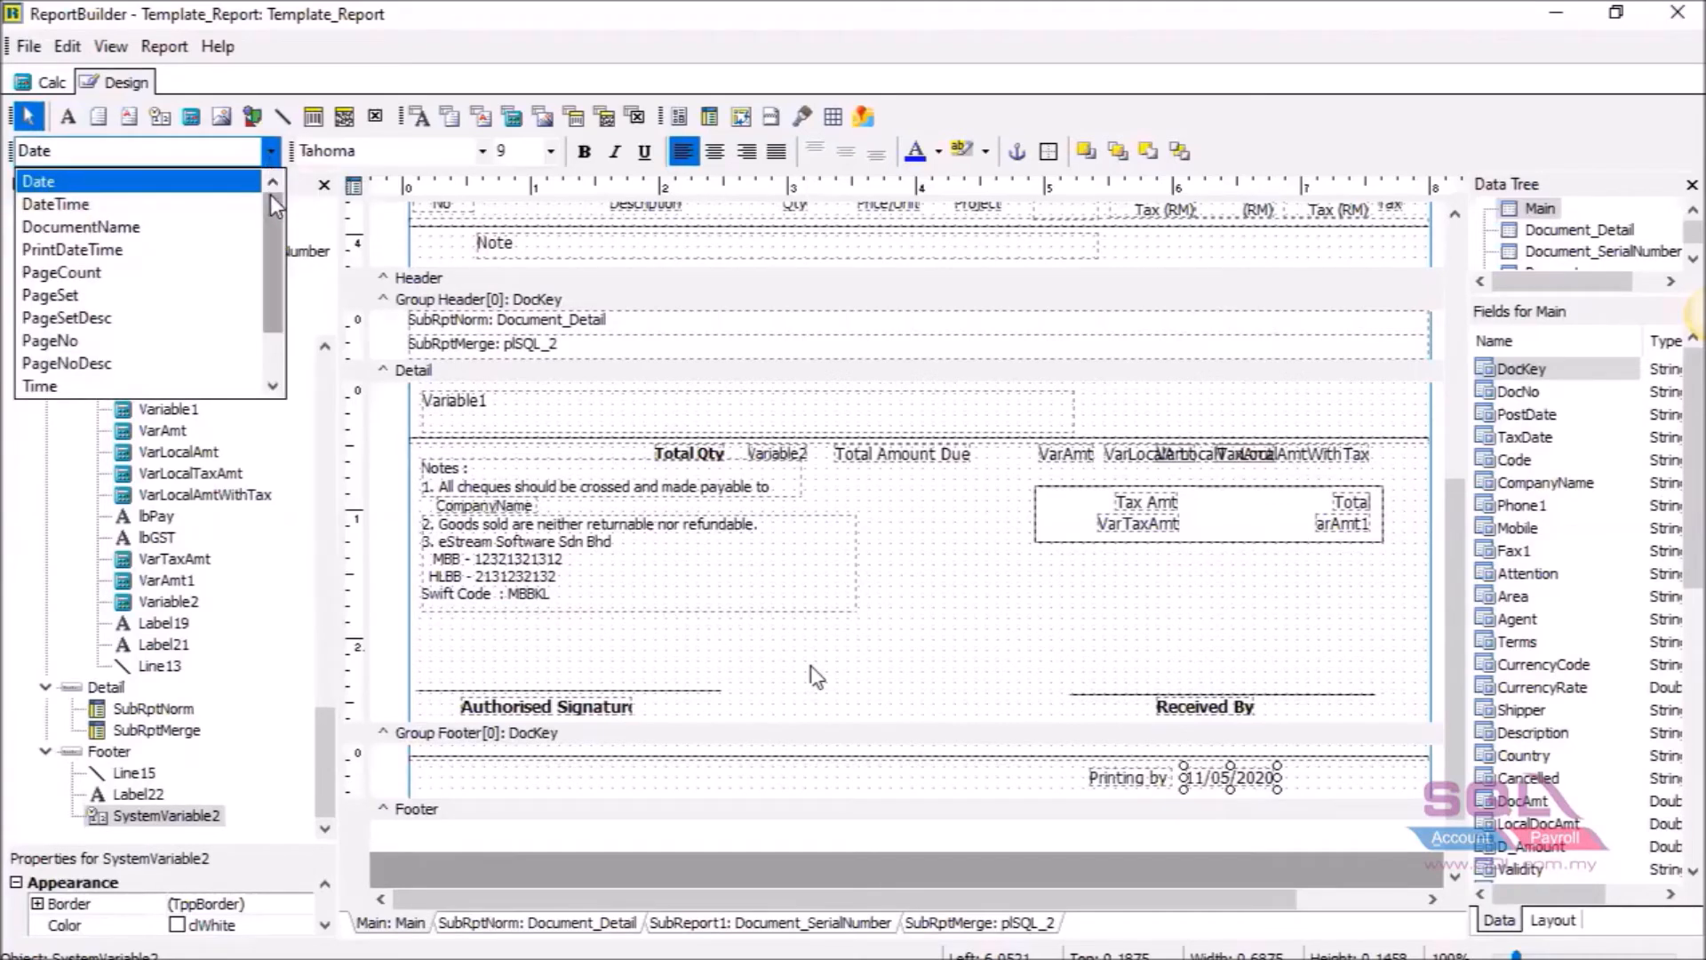
mouse_move(270, 203)
mouse_down()
mouse_move(271, 266)
mouse_move(268, 196)
mouse_up()
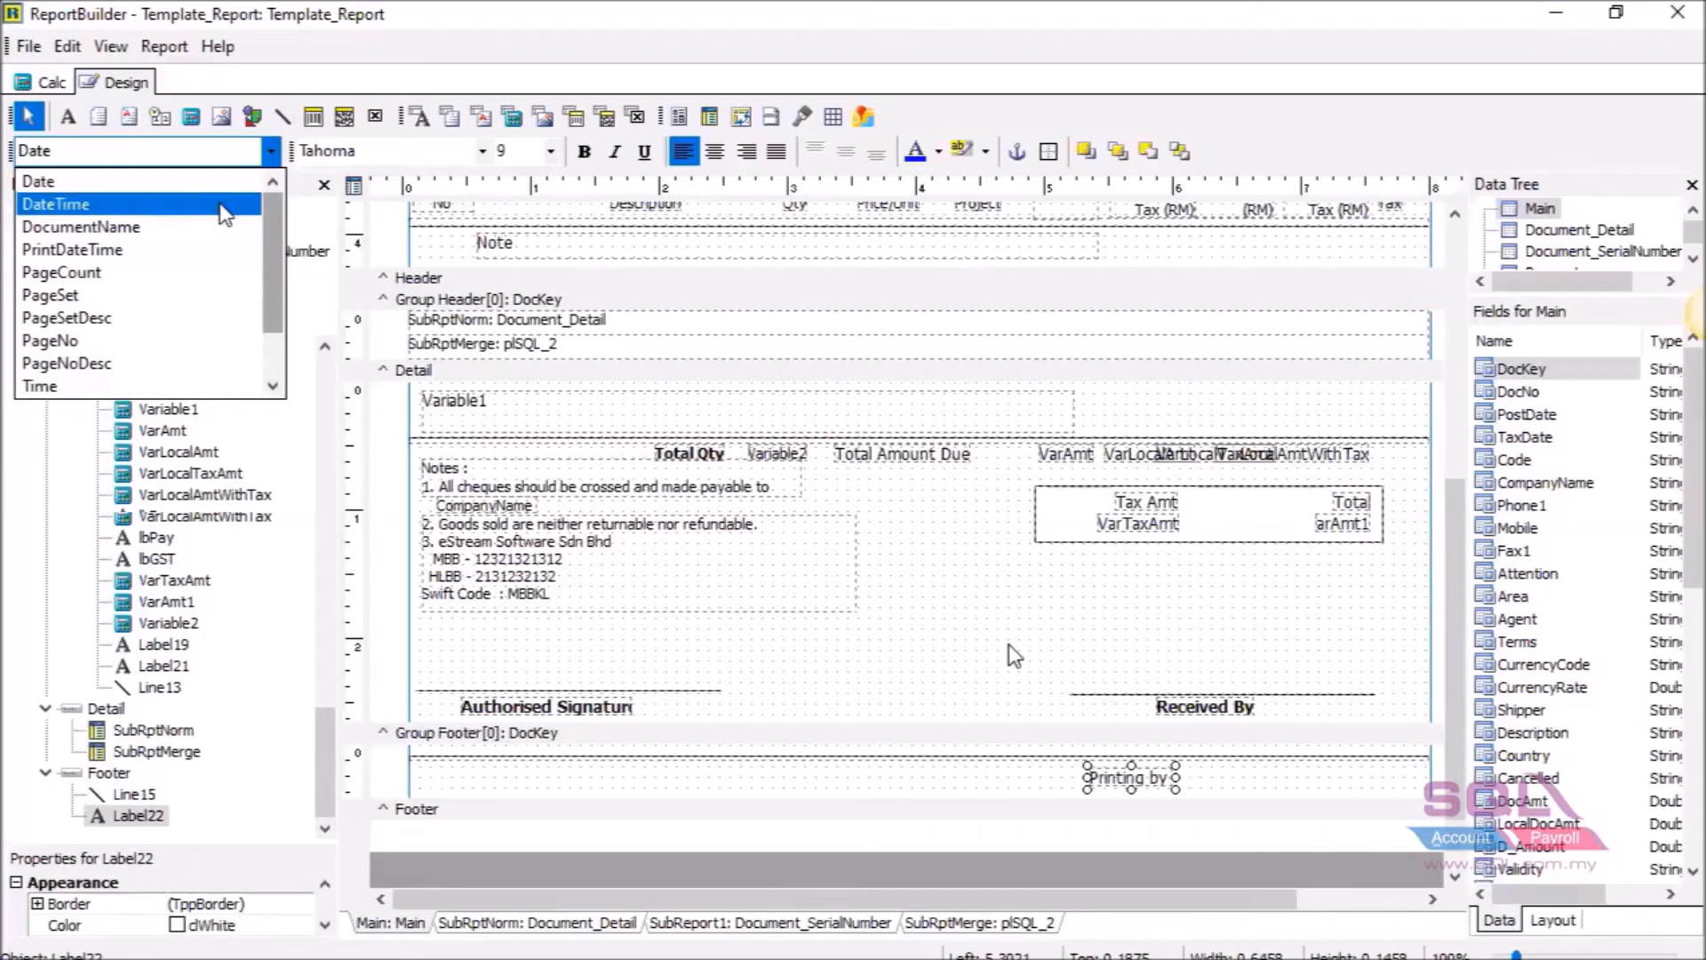
click(223, 213)
click(271, 151)
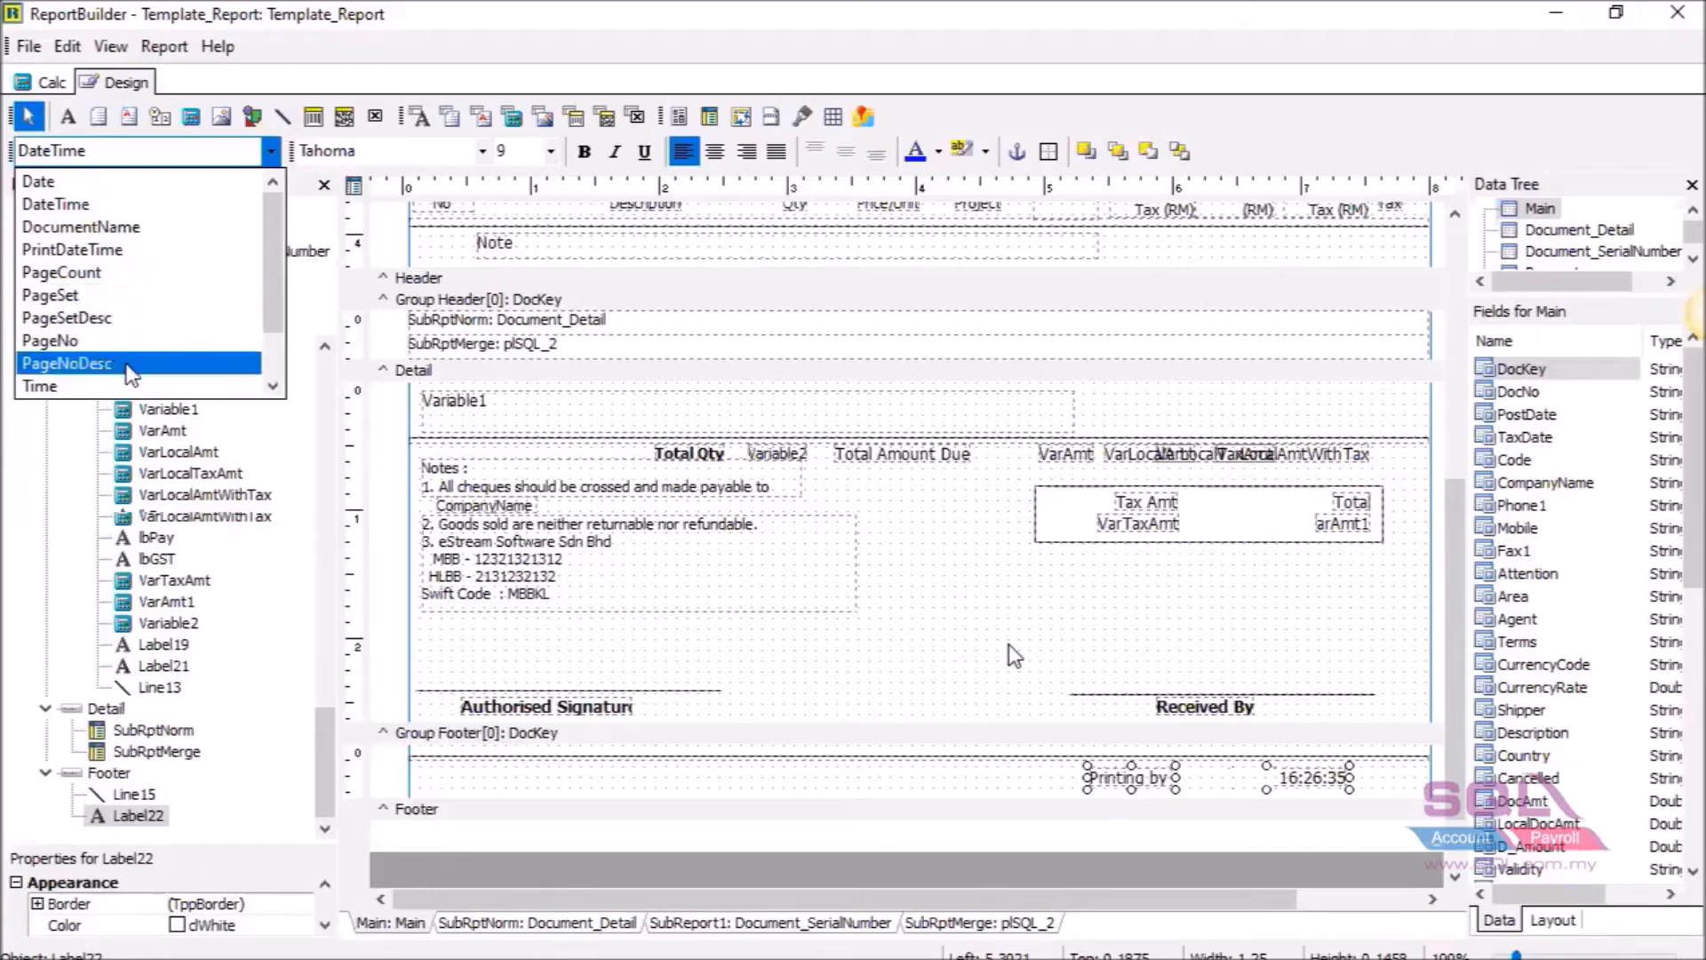
scroll(133, 364, down, 1)
scroll(153, 227, up, 1)
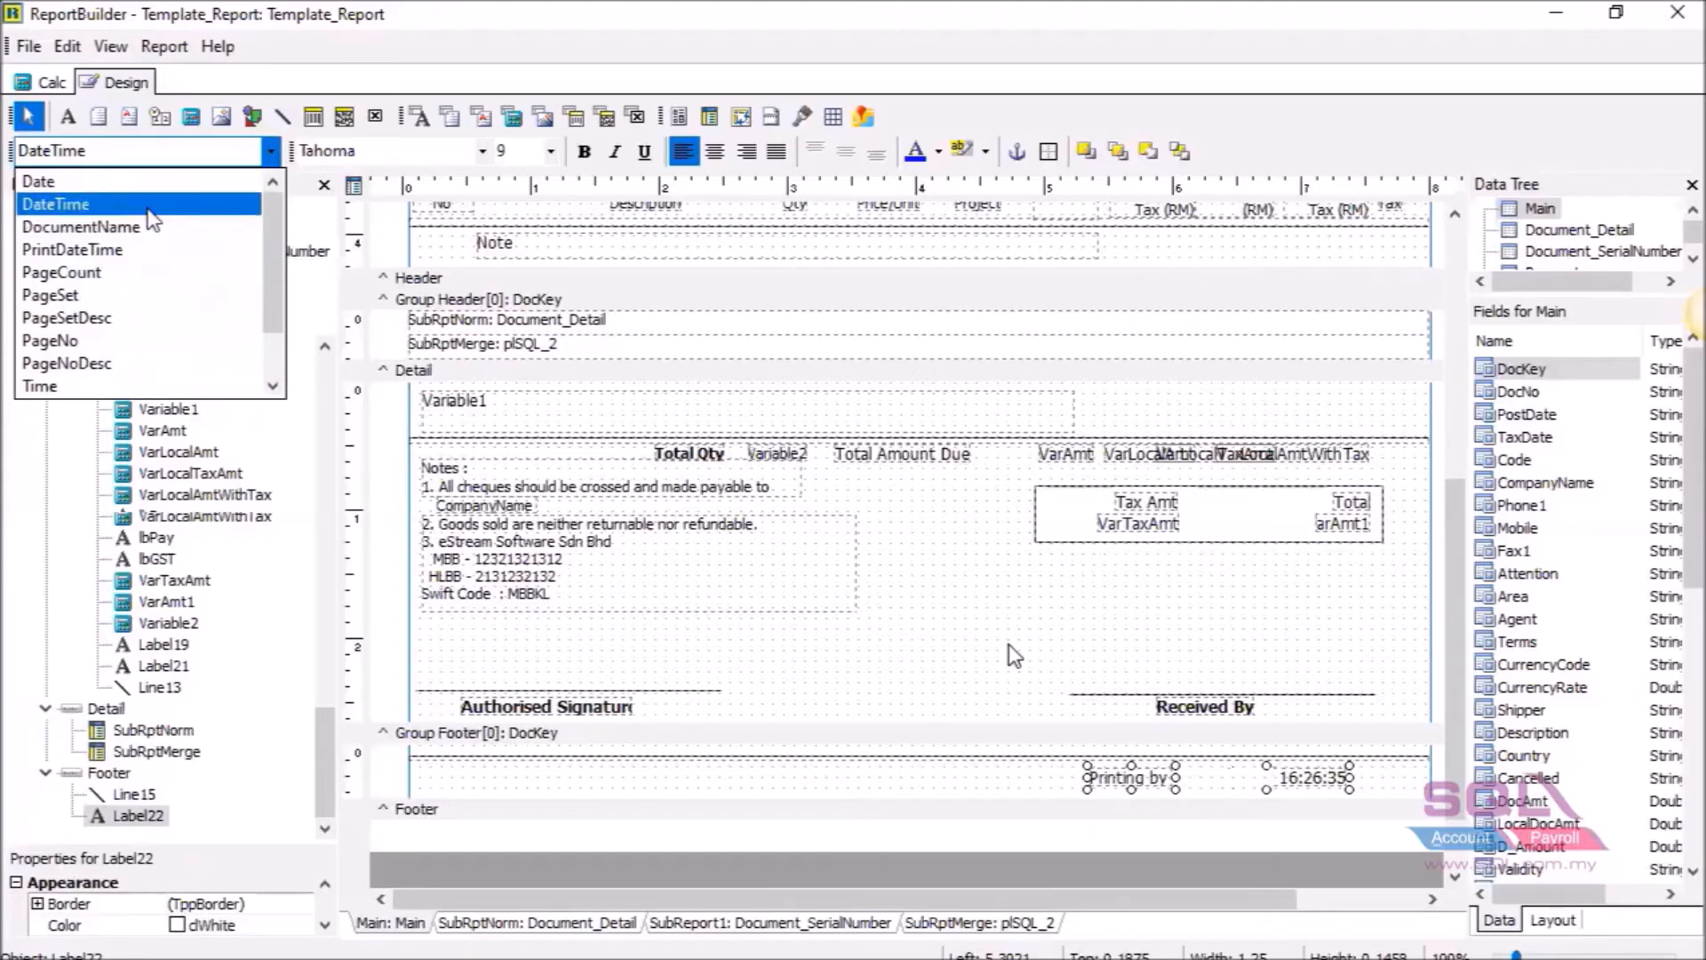
click(153, 250)
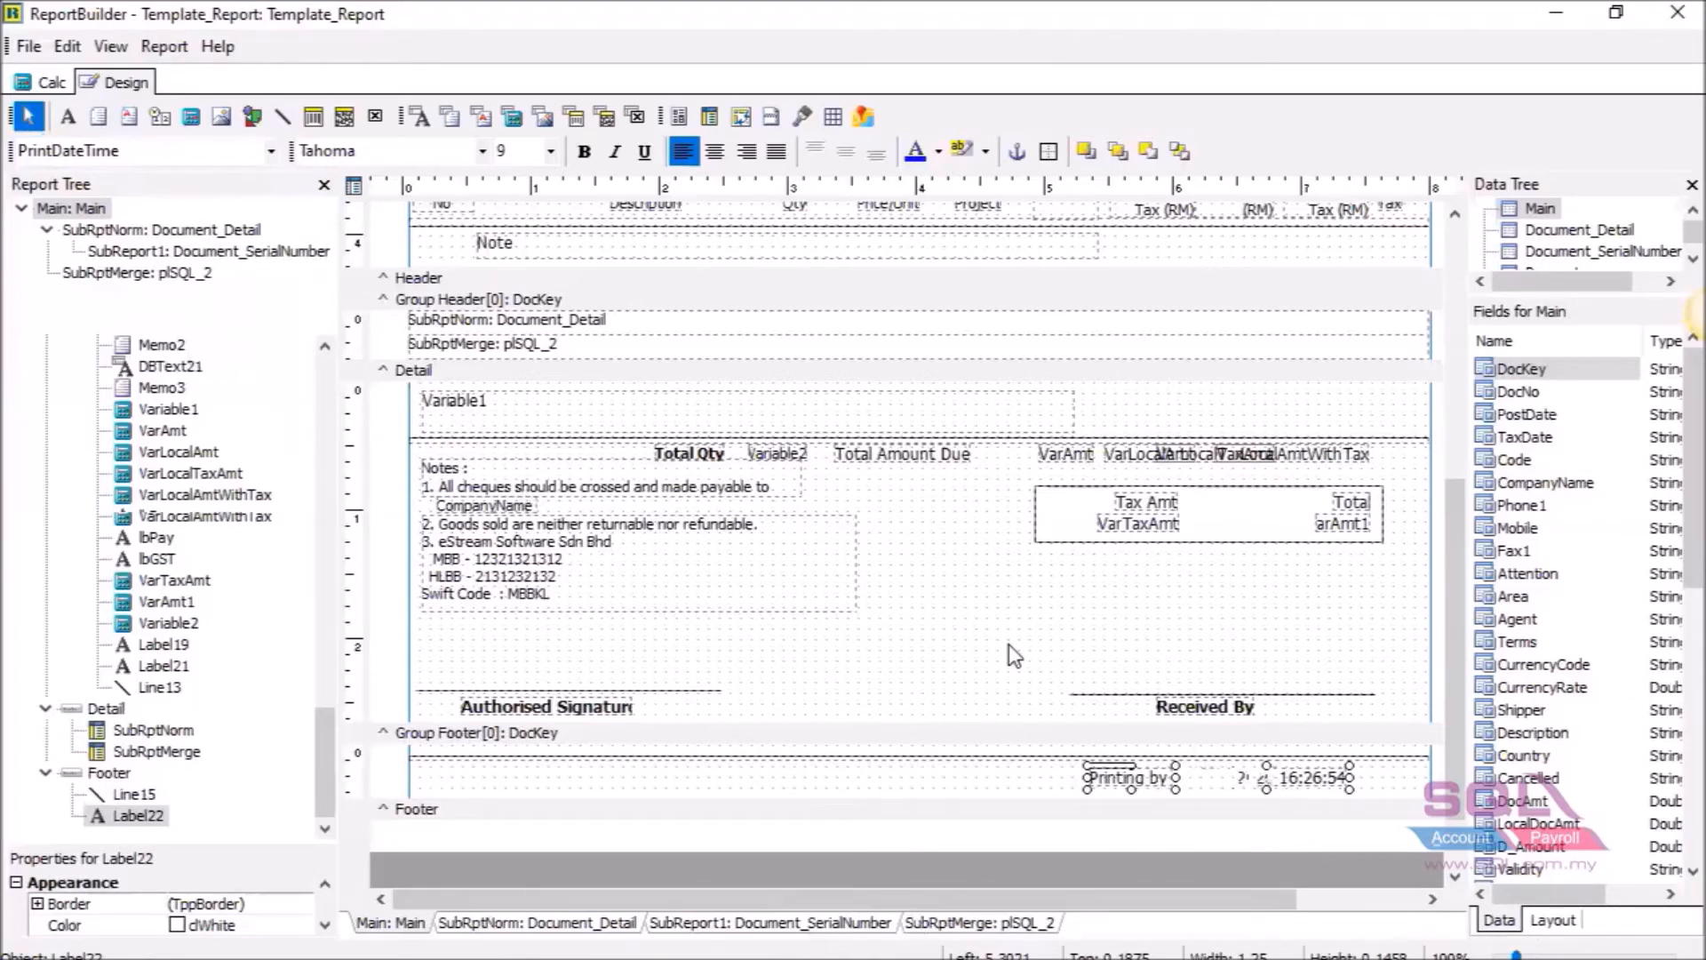
Save Template_Report and close the designer to return to the invoice preview.
mouse_move(1370, 956)
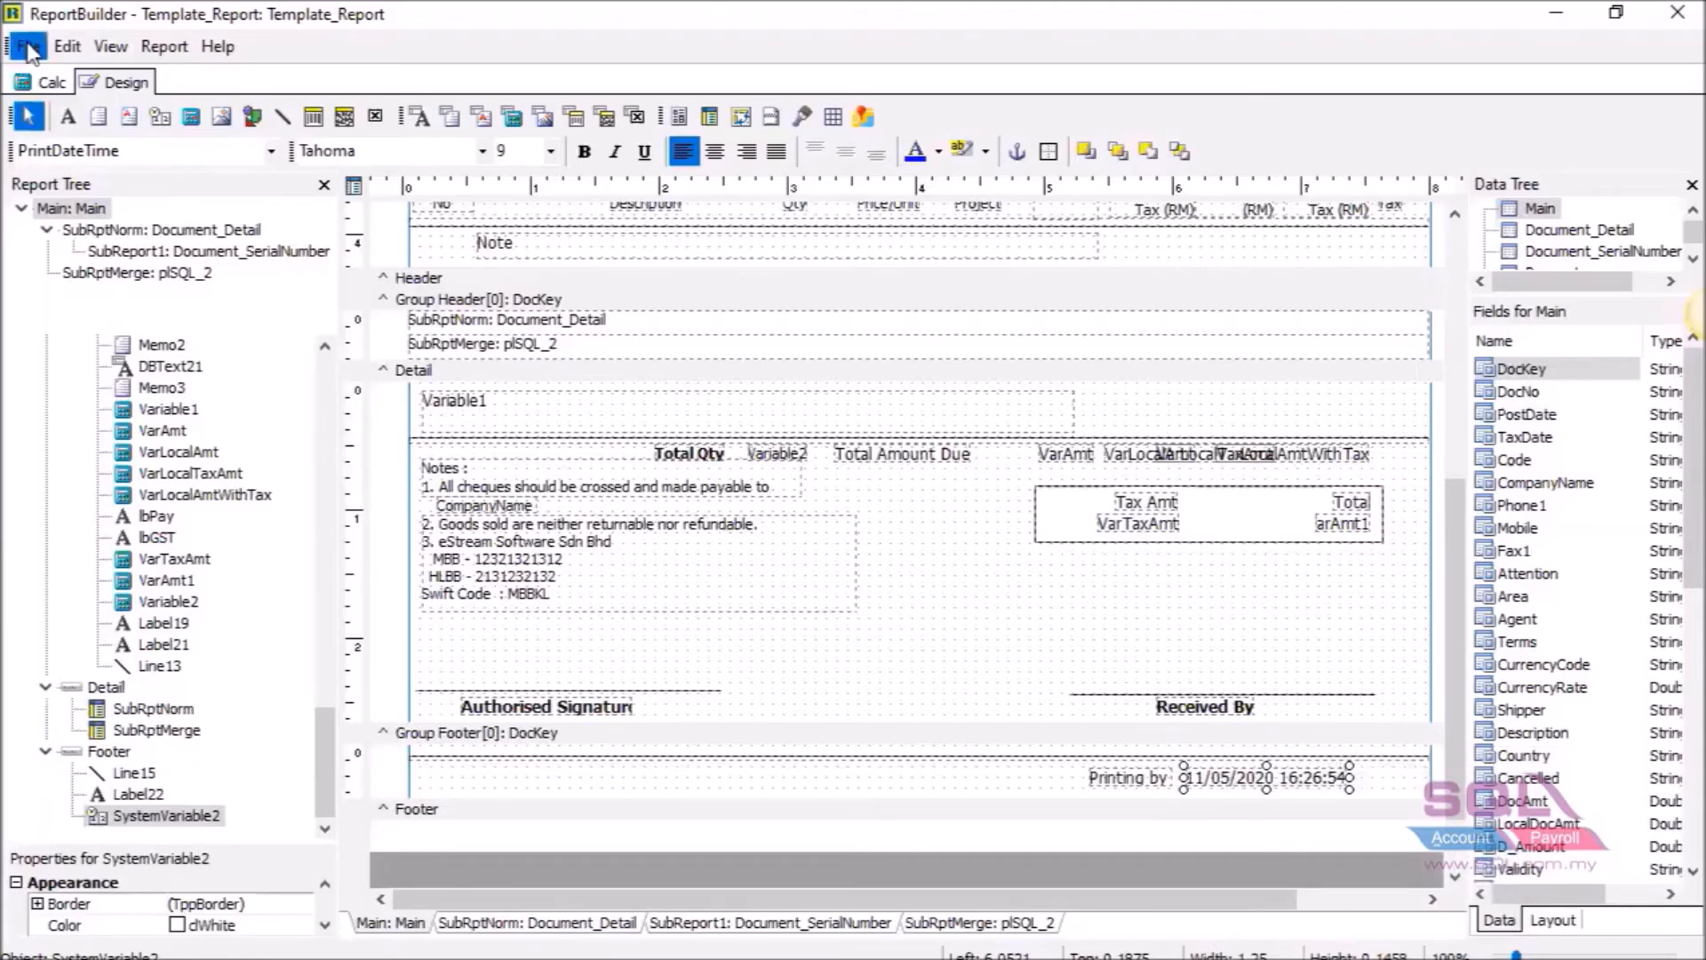
click(29, 49)
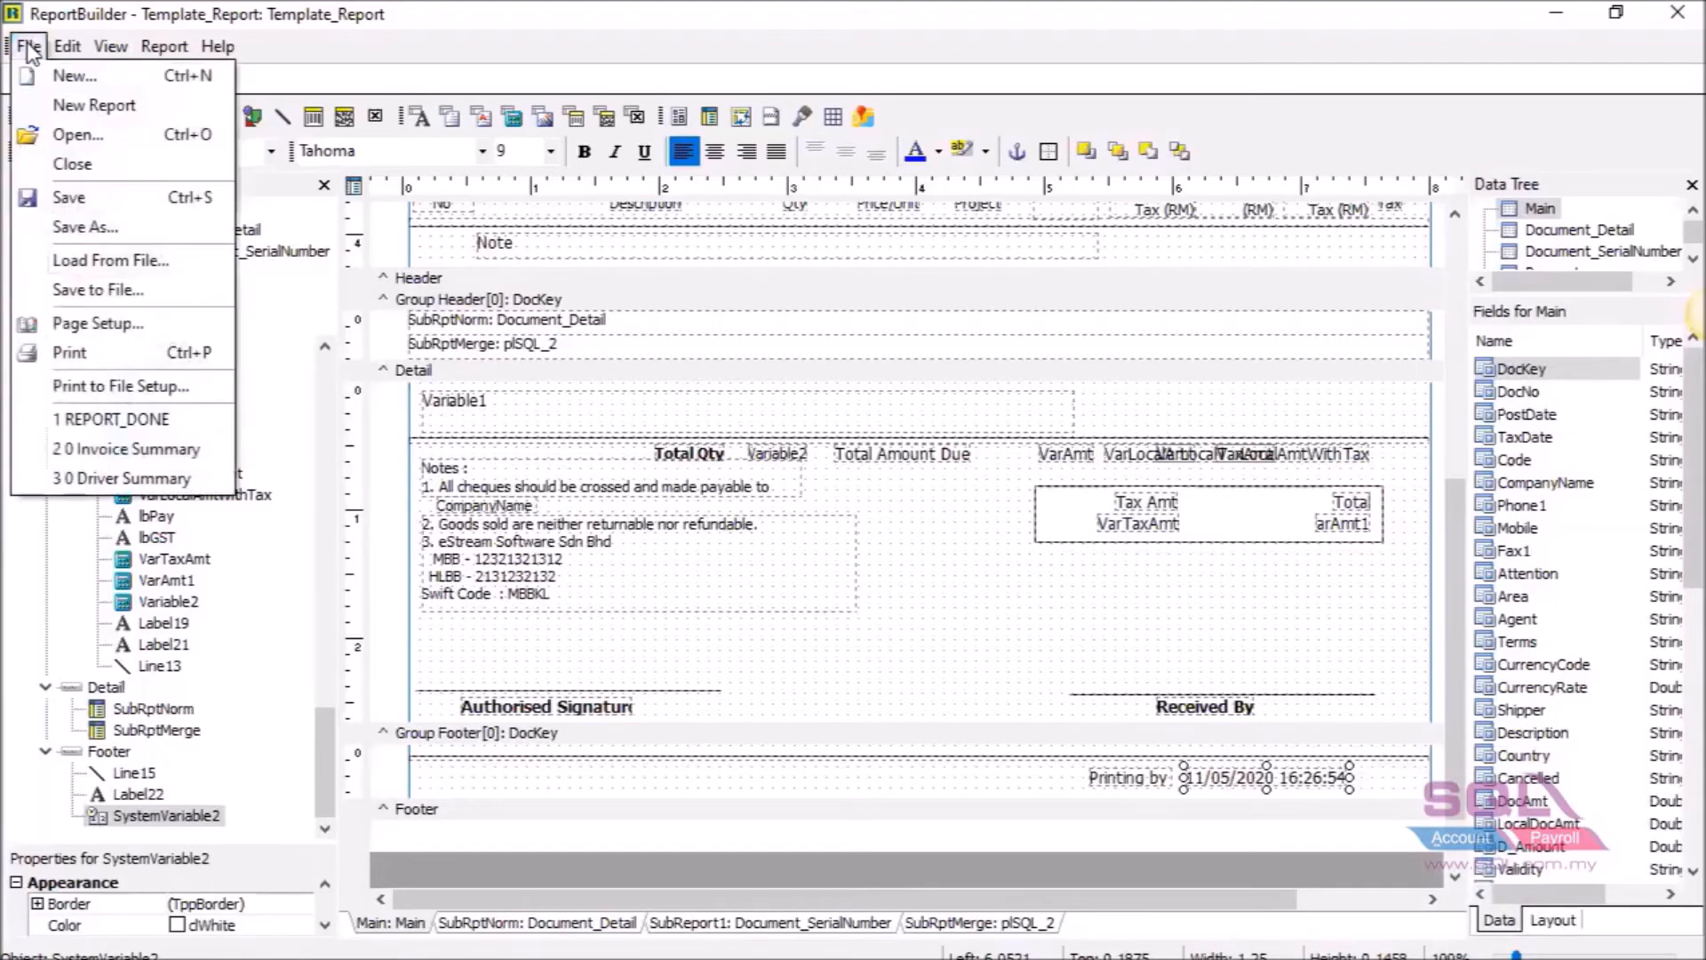
click(29, 209)
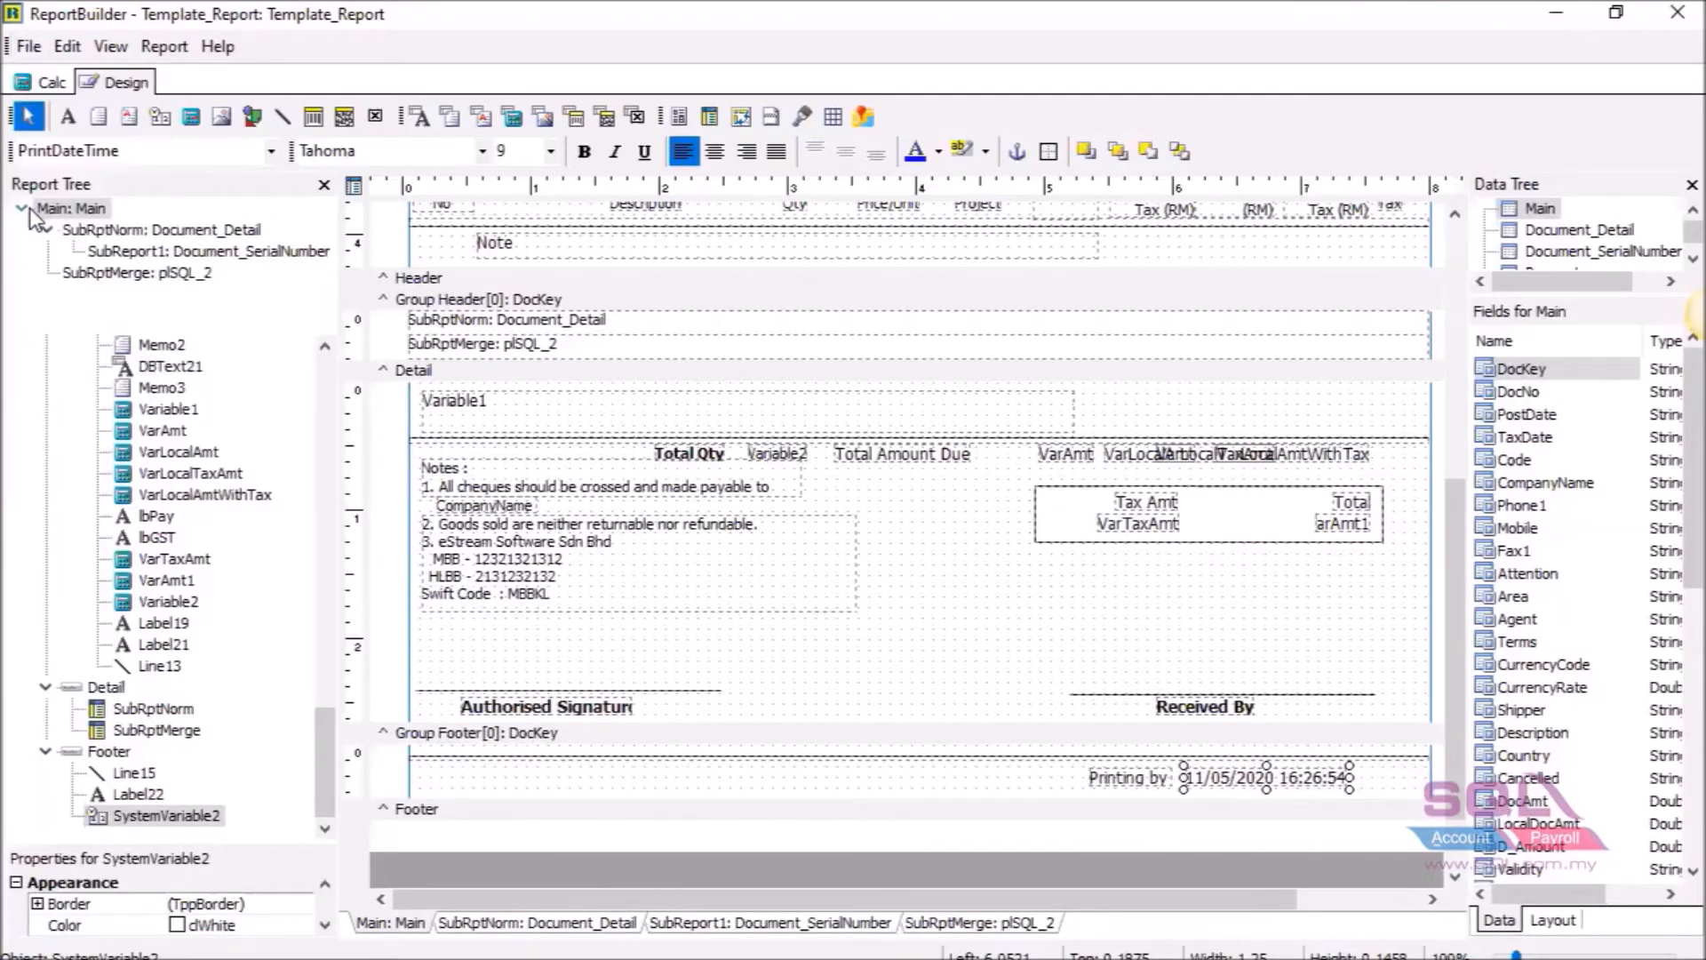
click(1675, 21)
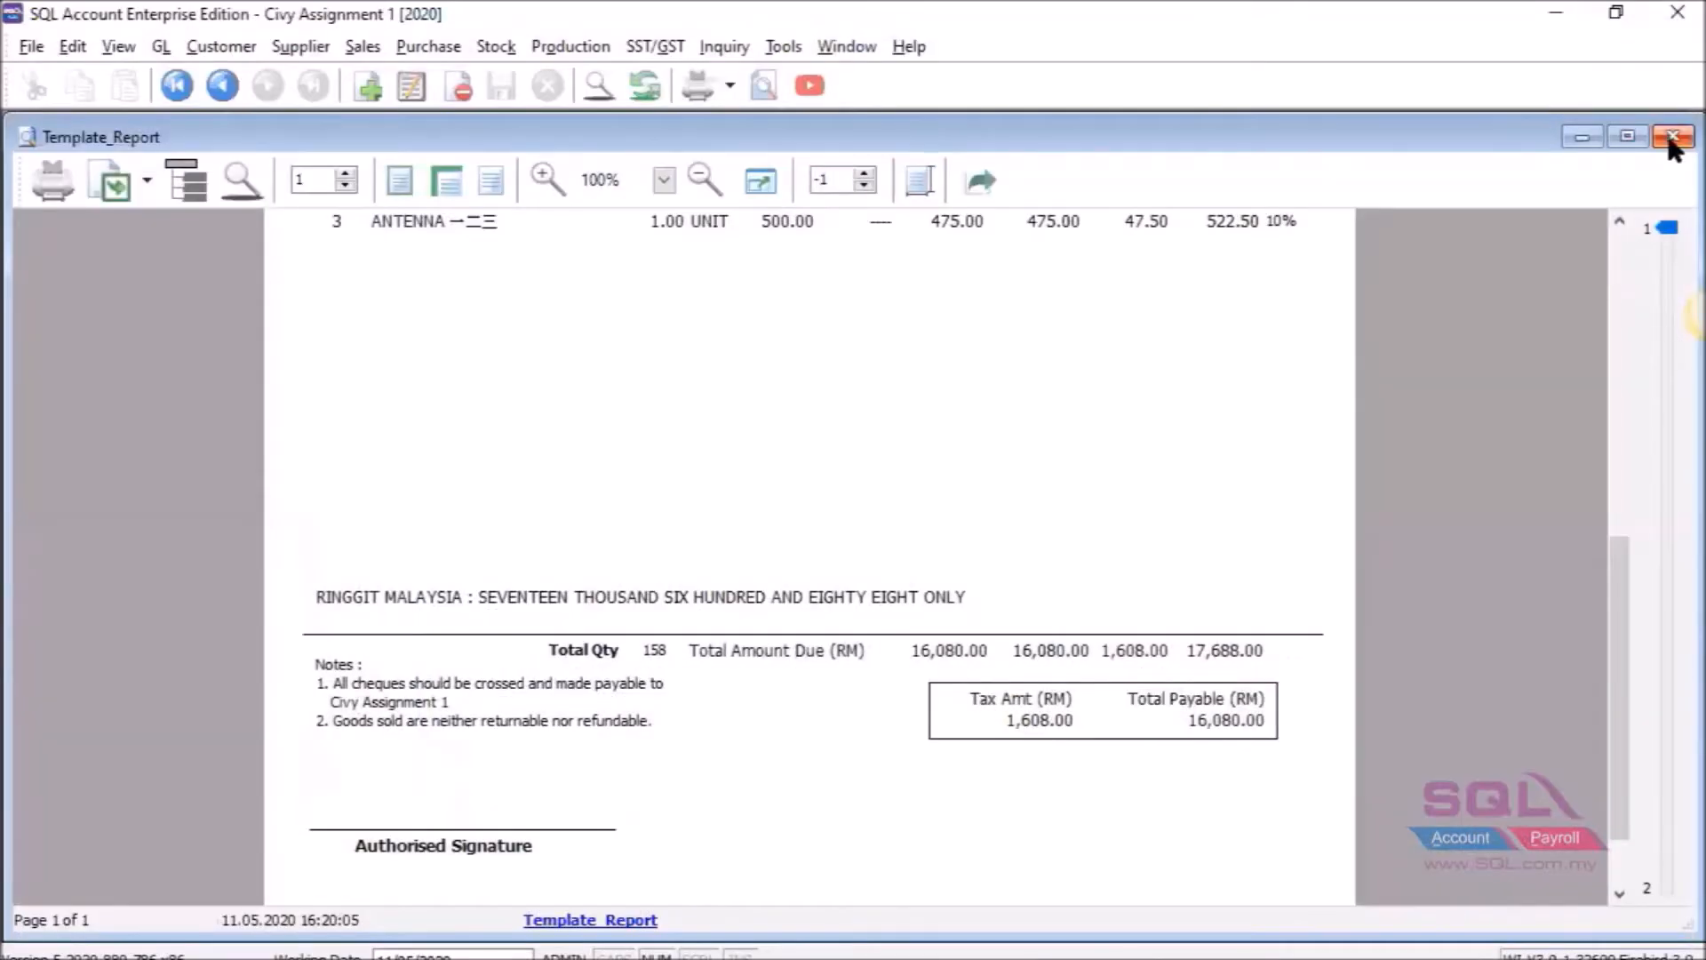
Close the old preview and preview the invoice again using the Template_Report layout.
click(1668, 137)
click(764, 85)
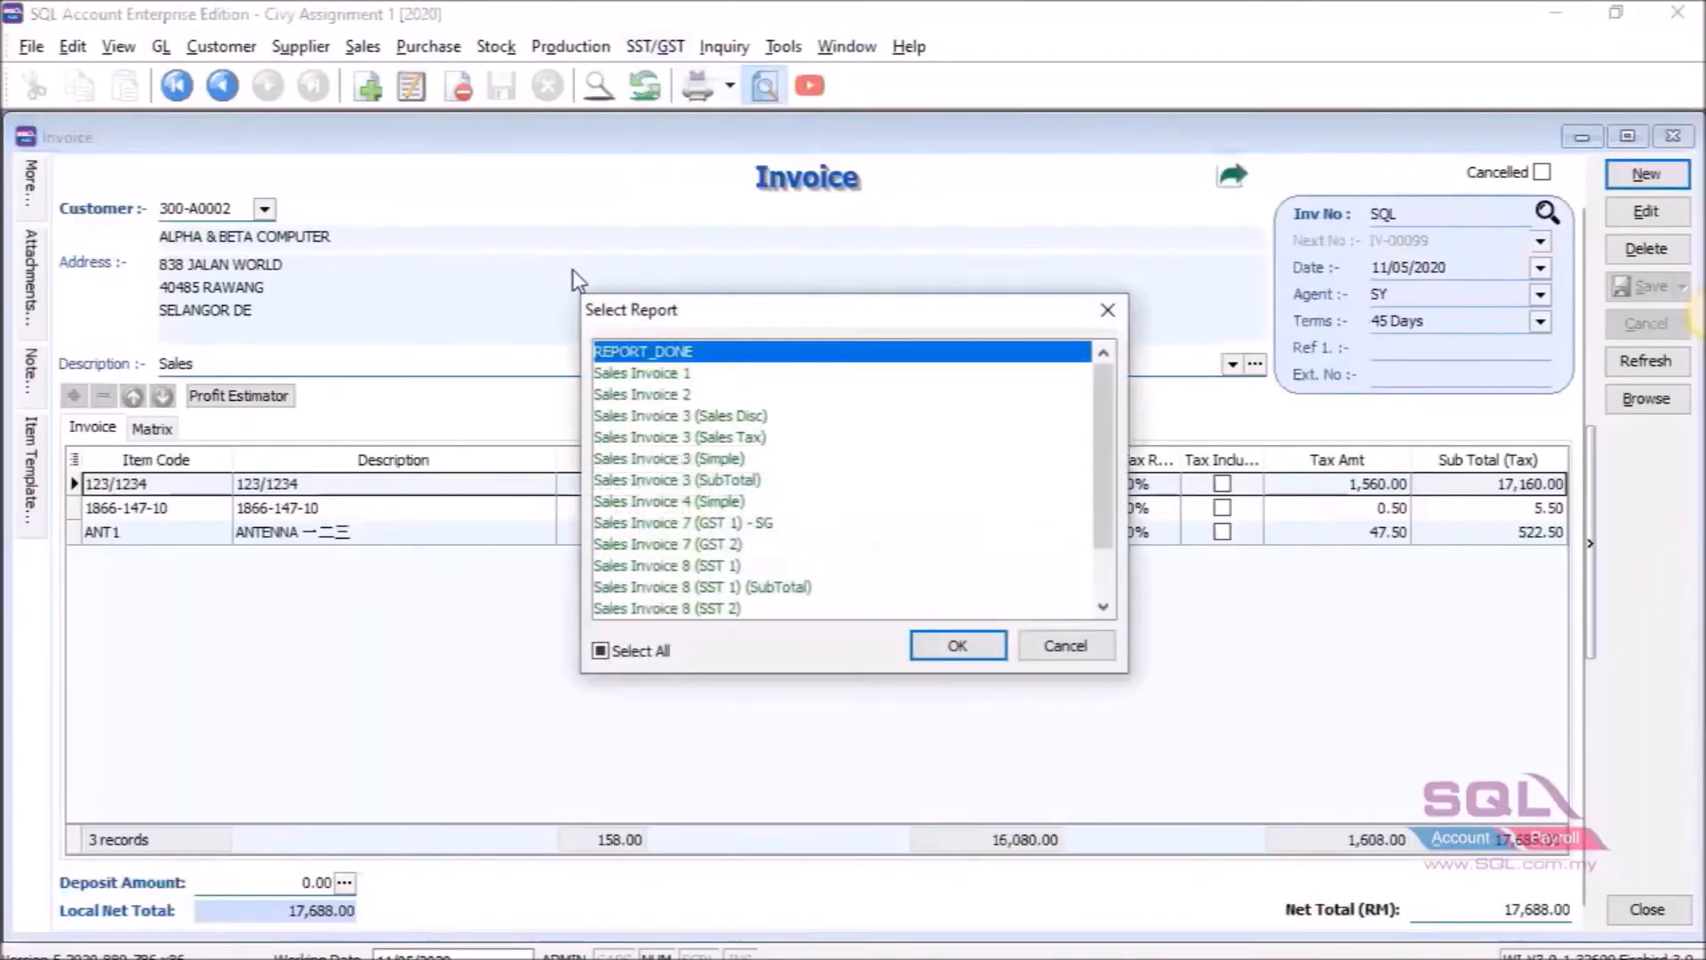
scroll(778, 515, down, 2)
click(720, 586)
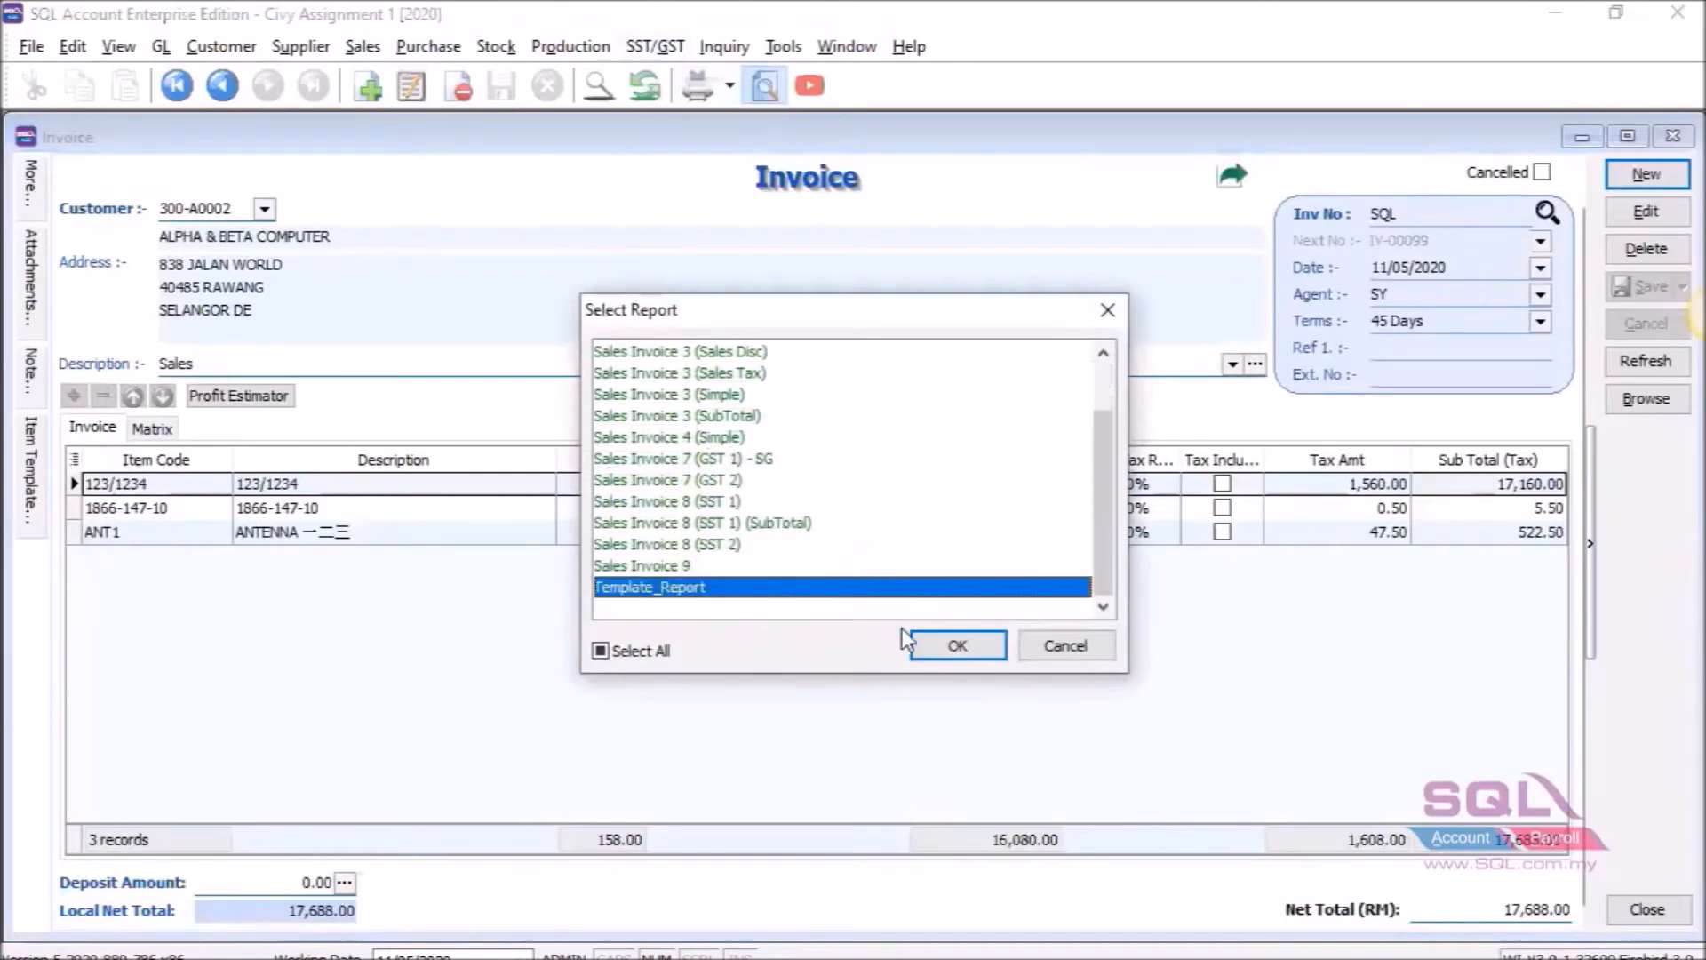
click(946, 649)
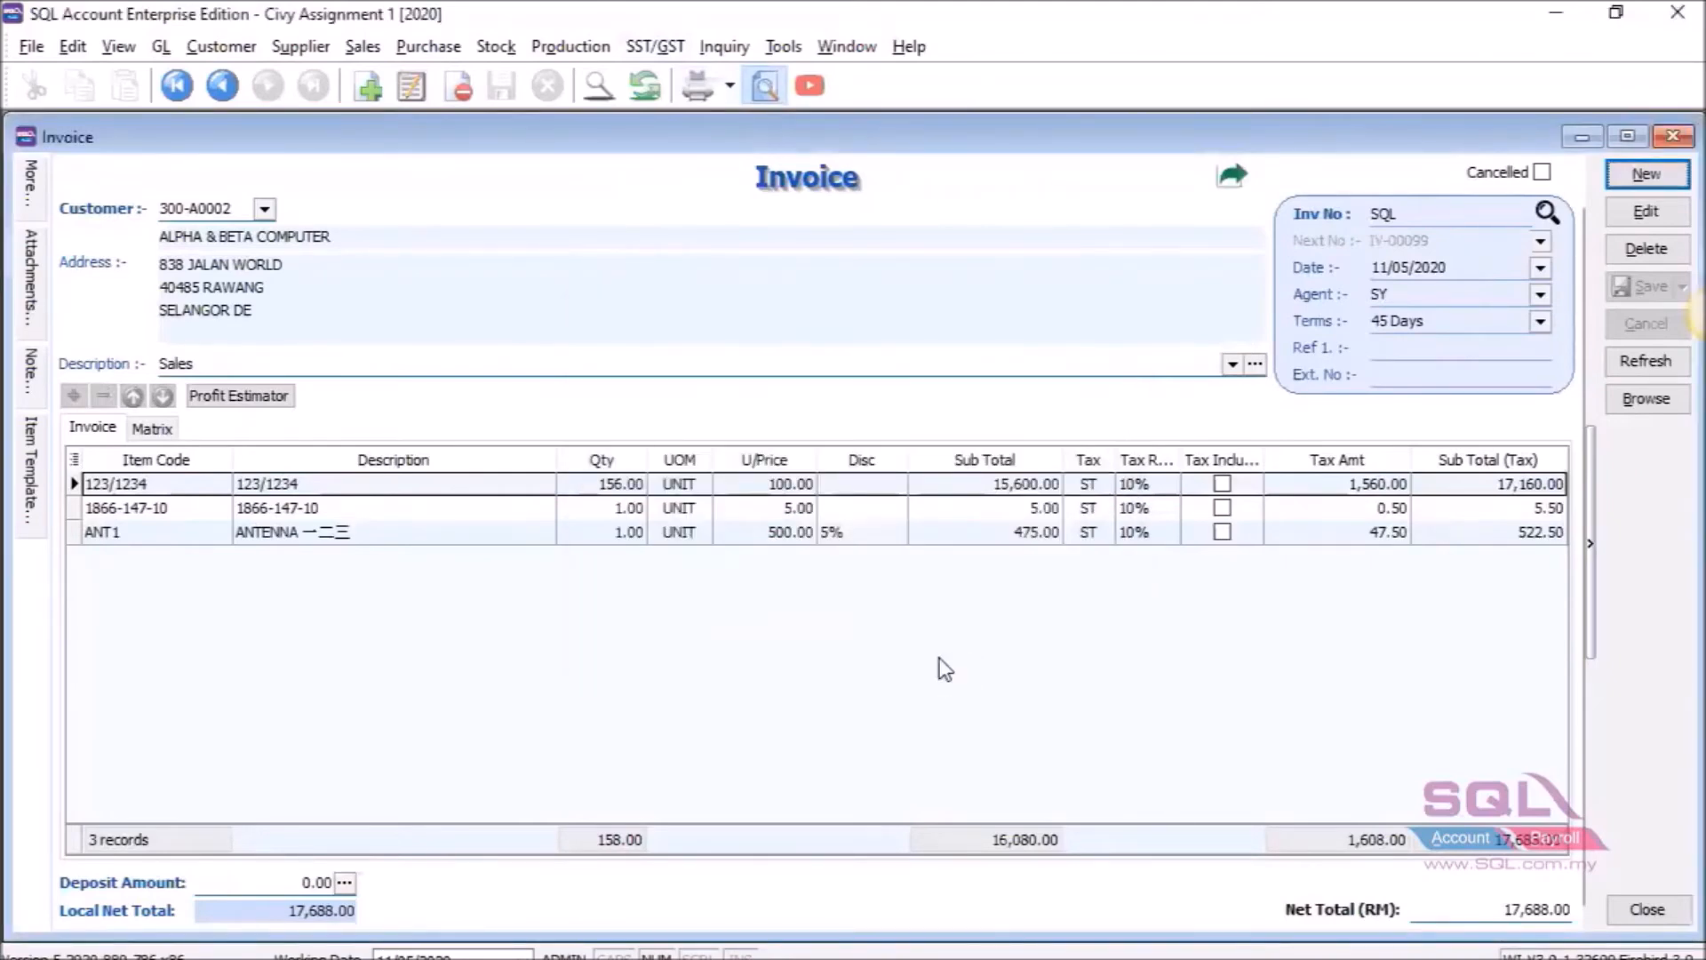
Scroll both pages to check the footer line and 'Printing by' date-time, then return to the Report Builder slides.
scroll(1111, 724, down, 3)
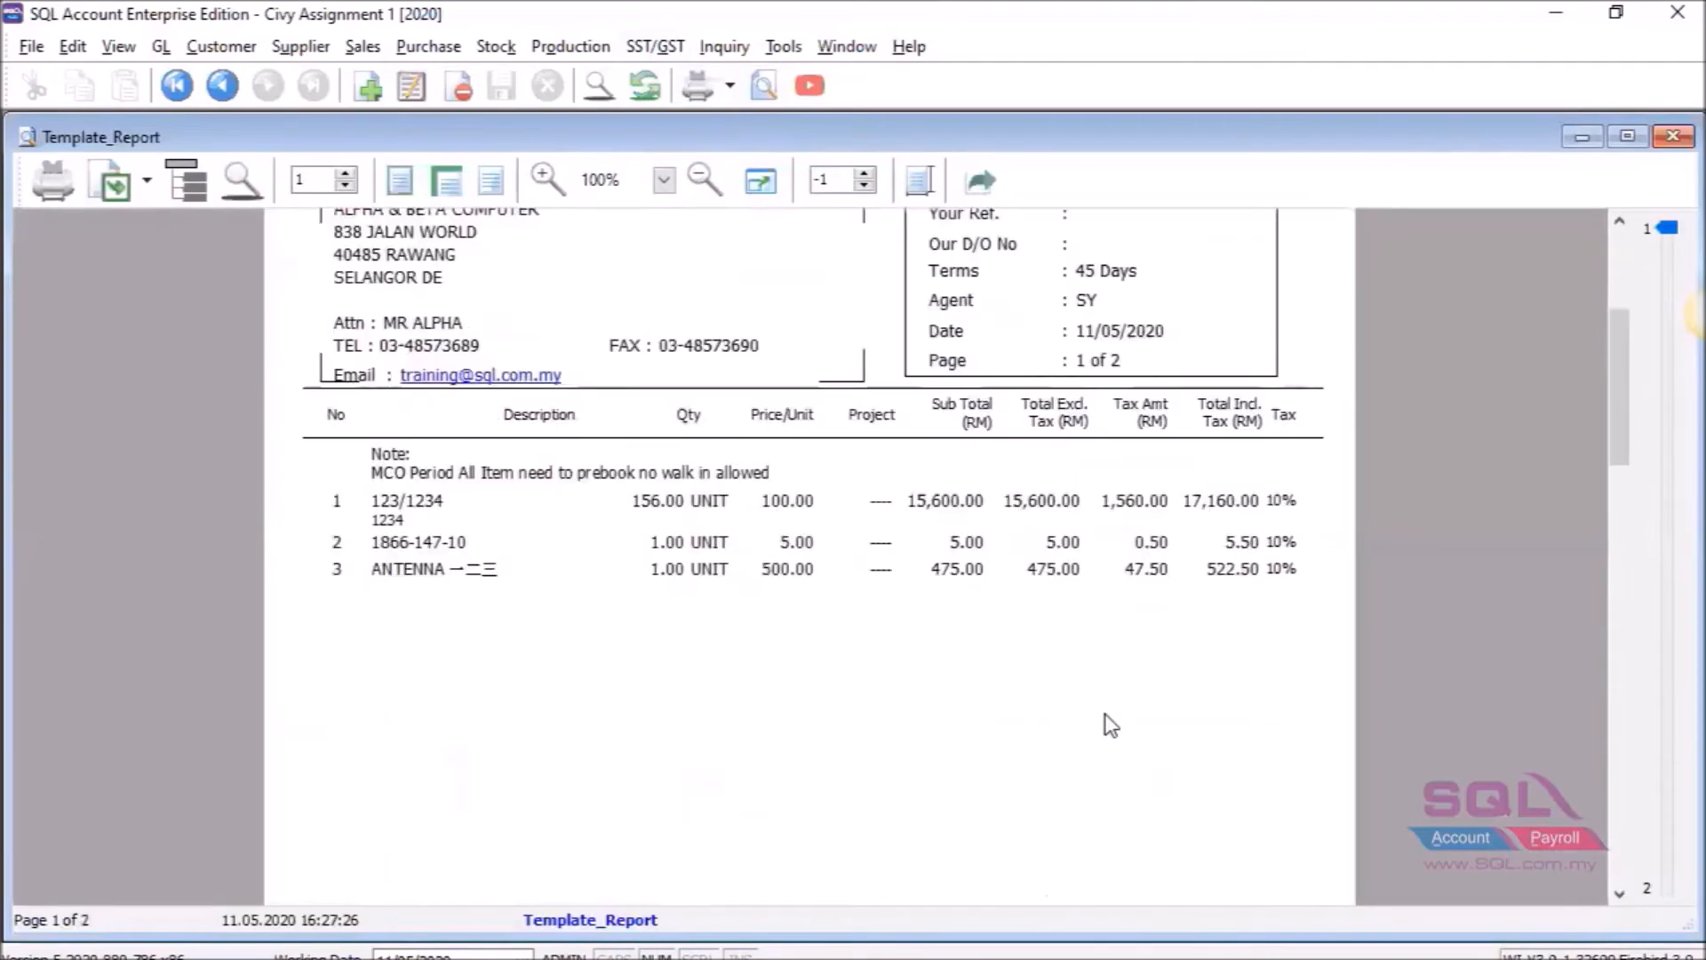
scroll(1105, 716, down, 10)
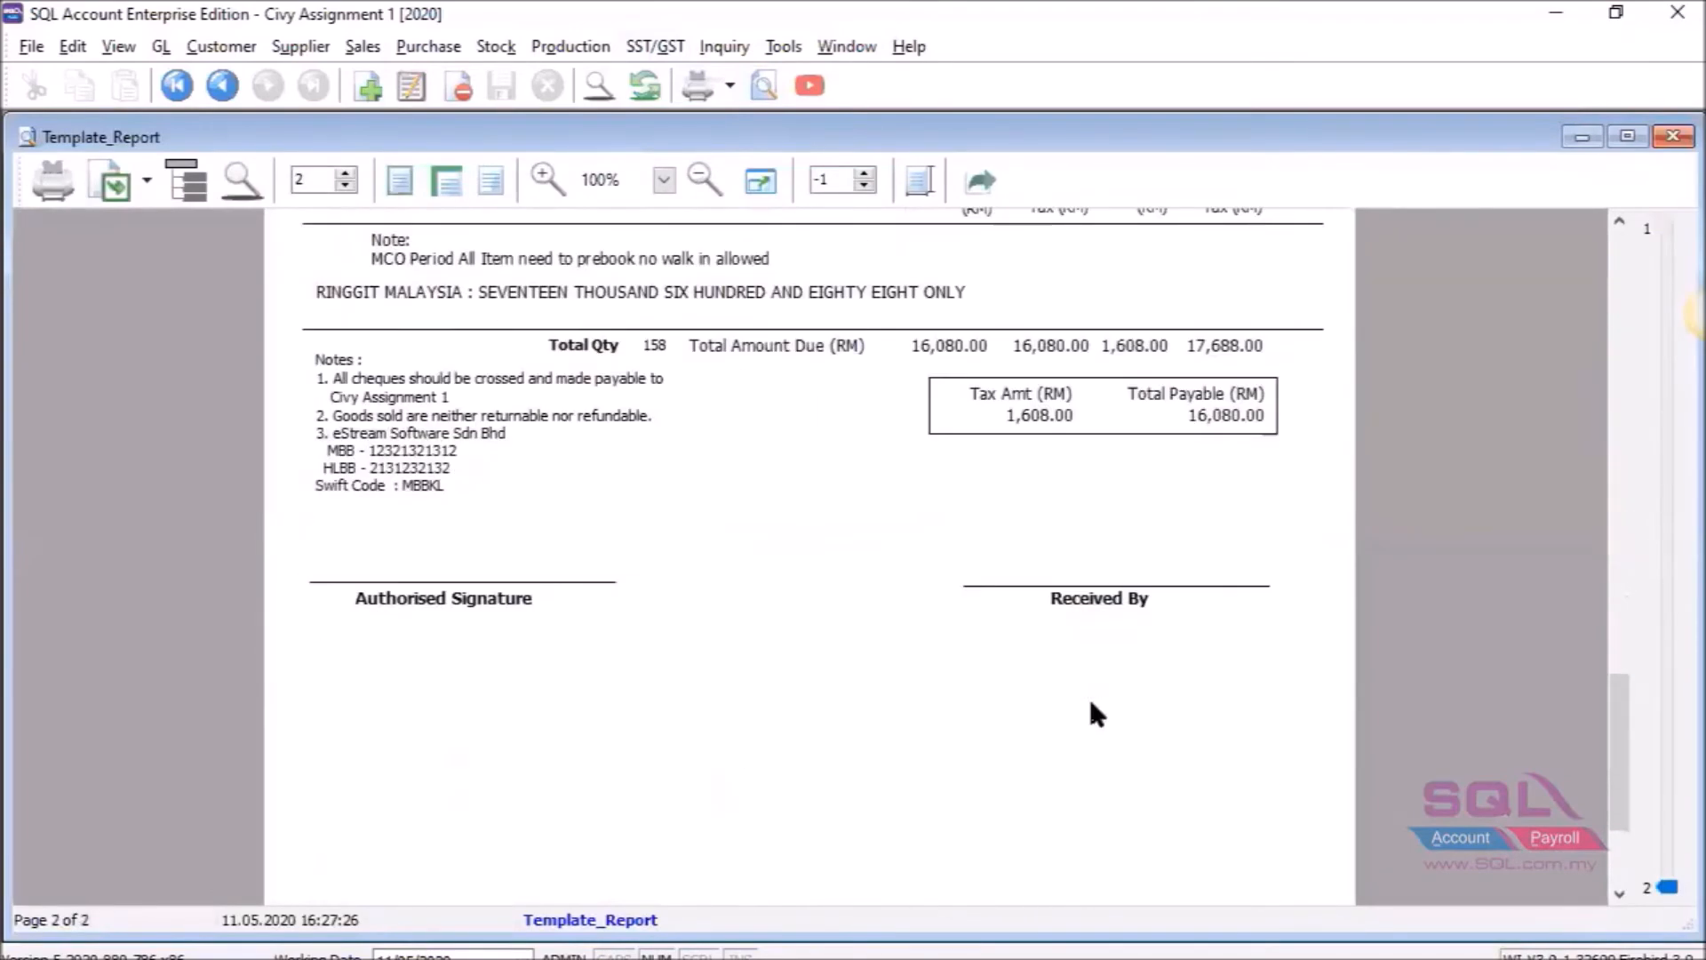
scroll(1090, 702, down, 2)
scroll(1091, 702, up, 15)
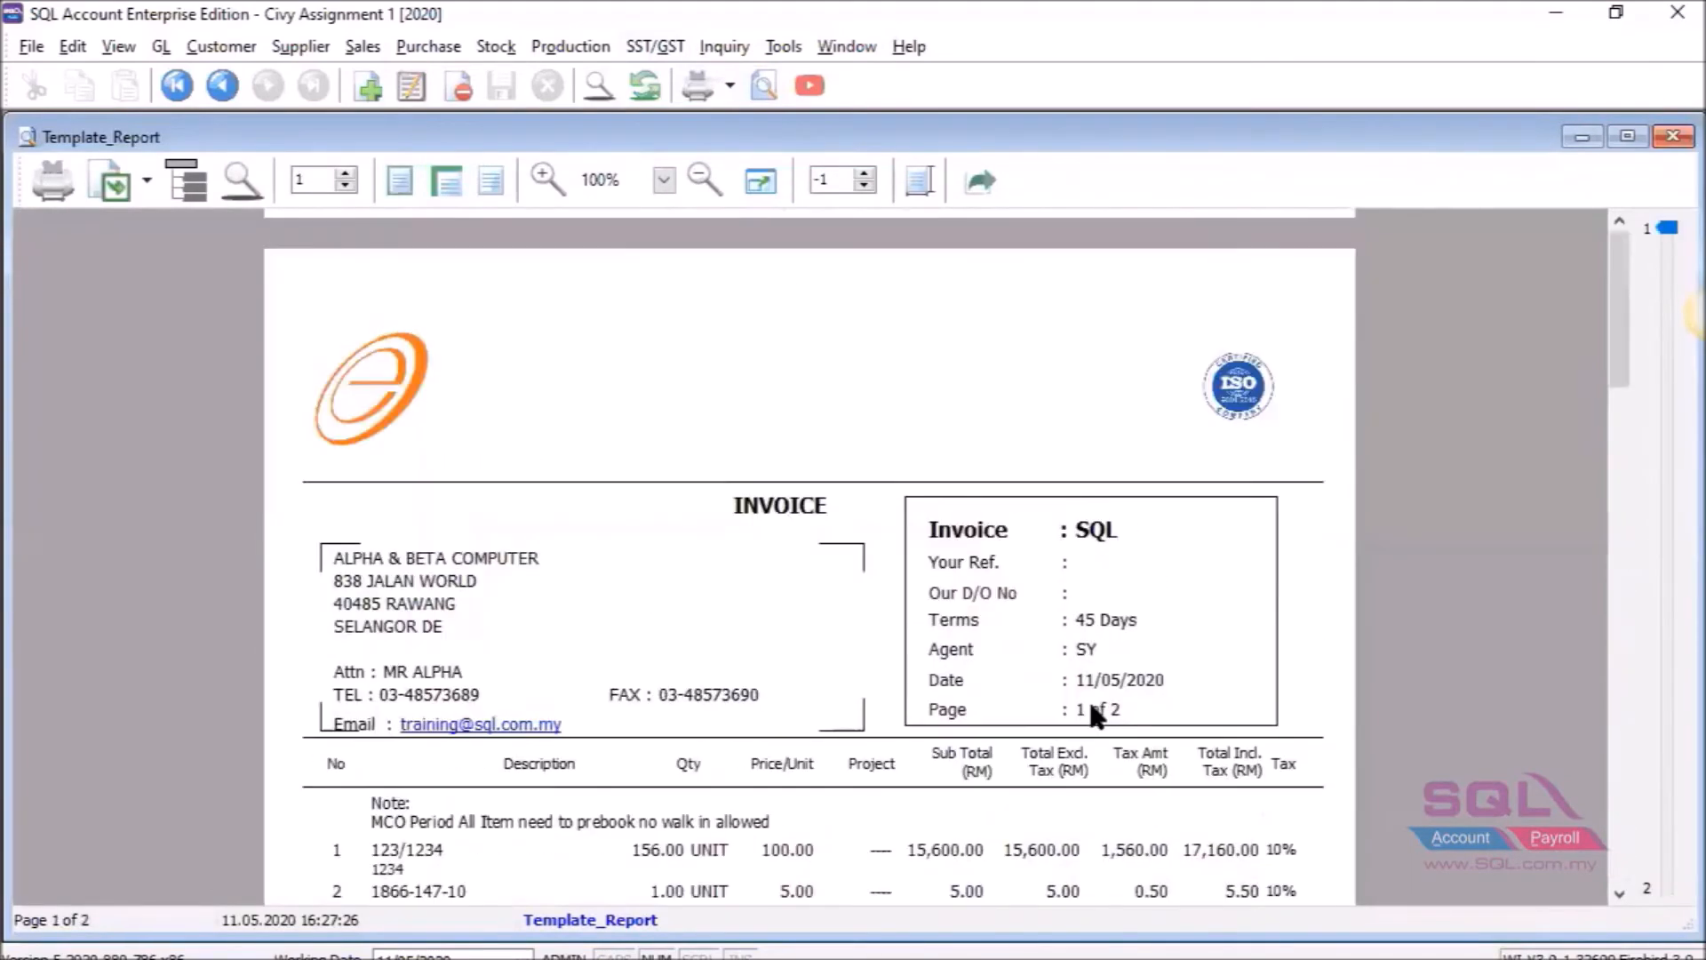
scroll(1089, 697, down, 2)
scroll(1091, 700, down, 2)
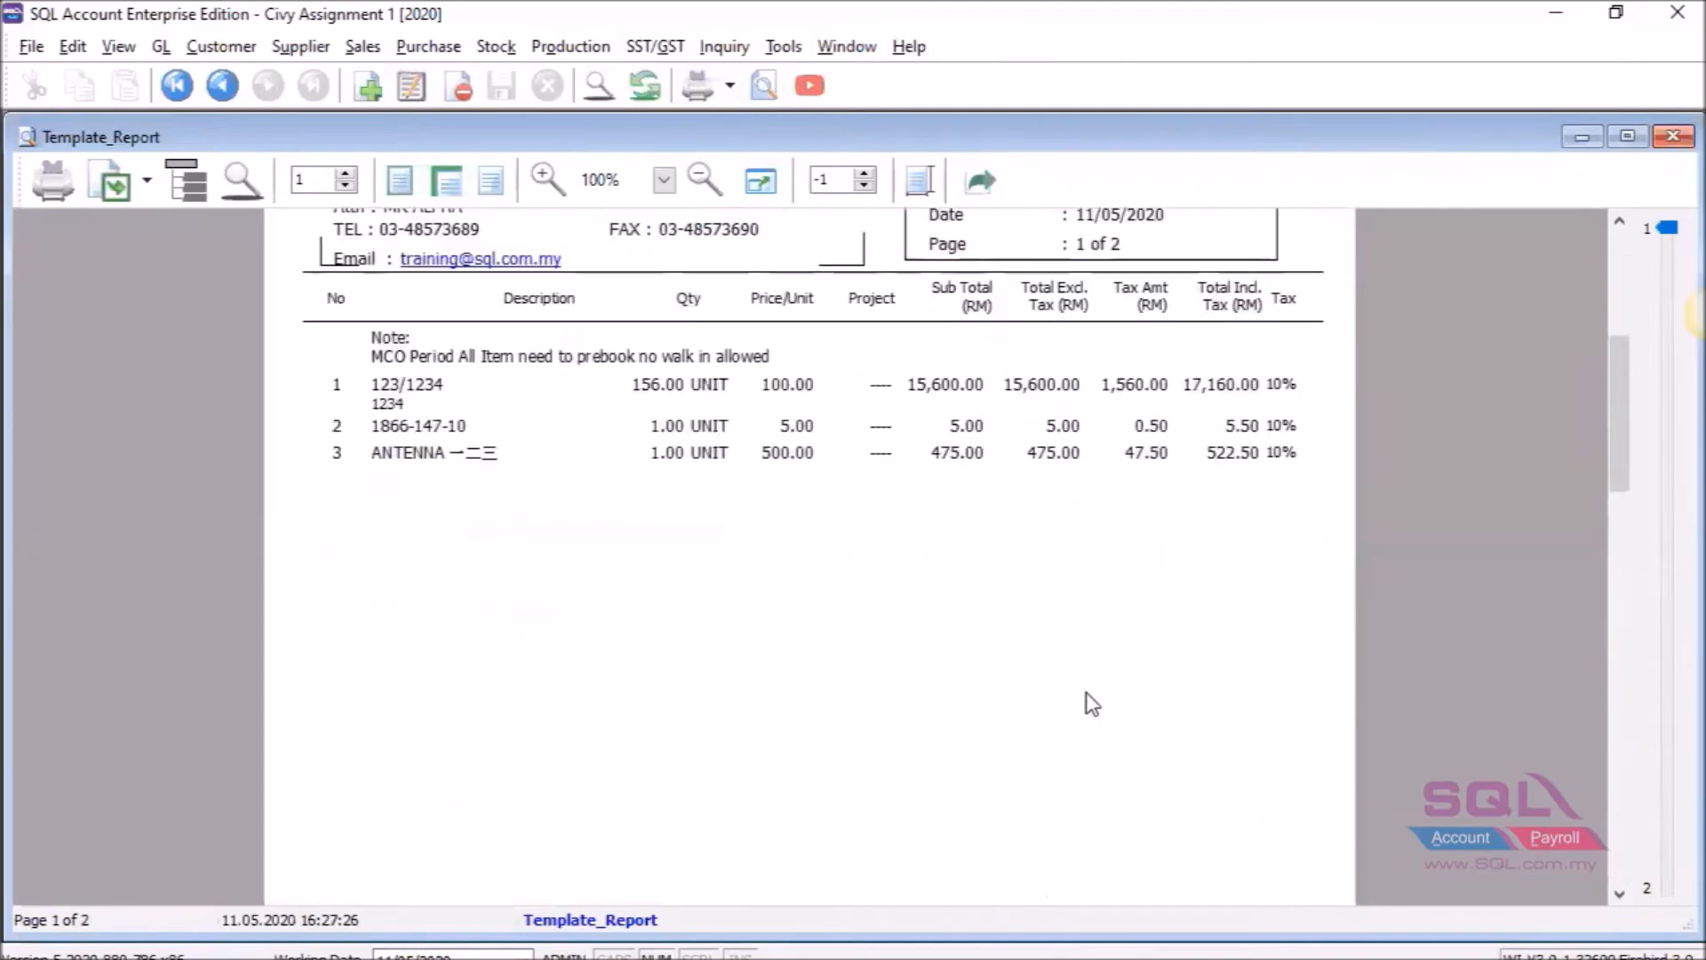
scroll(1092, 704, down, 10)
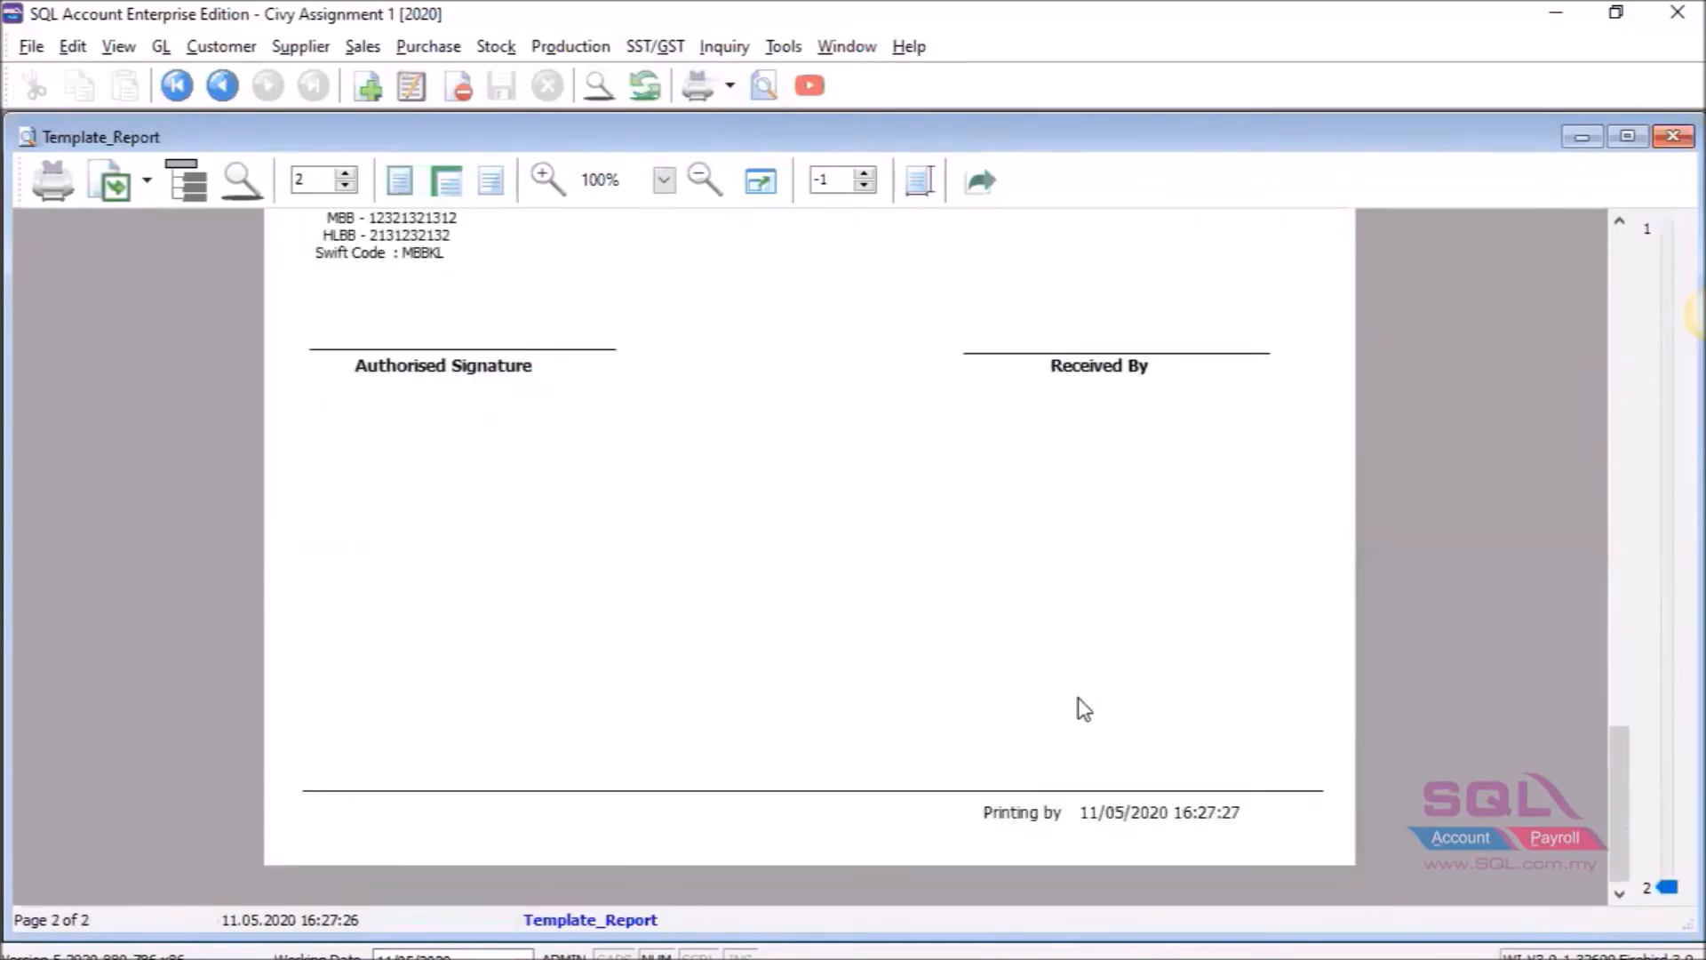
scroll(1085, 709, up, 15)
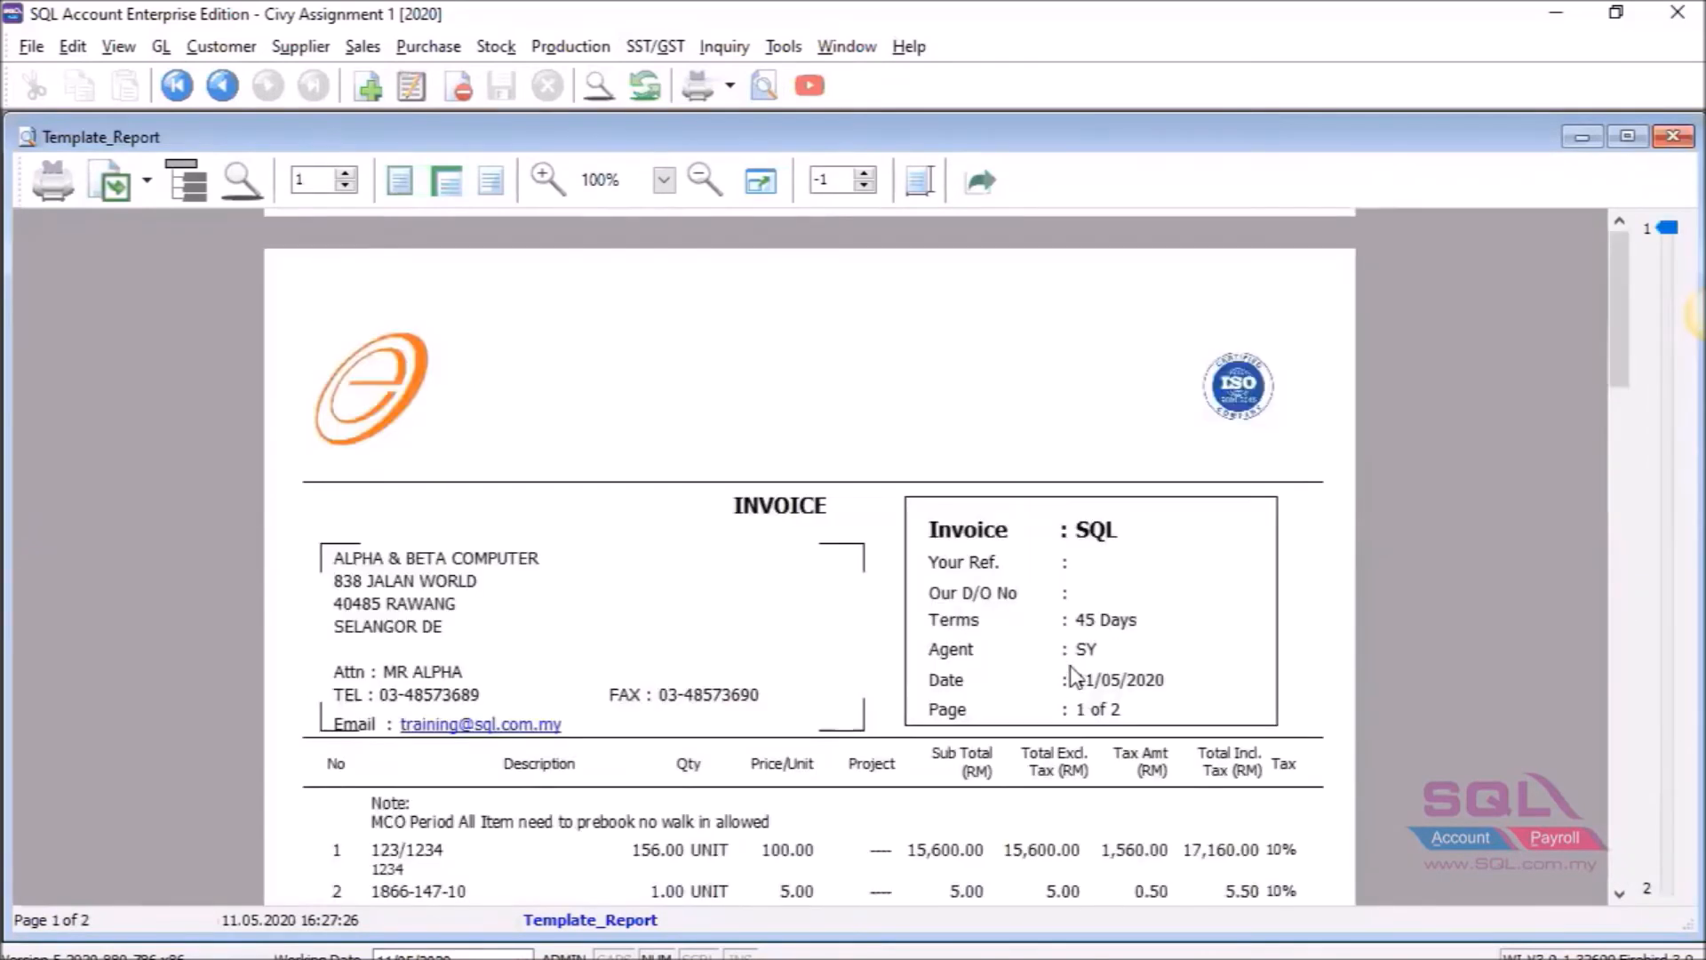
scroll(1075, 676, down, 2)
scroll(1076, 668, down, 5)
scroll(1071, 667, up, 7)
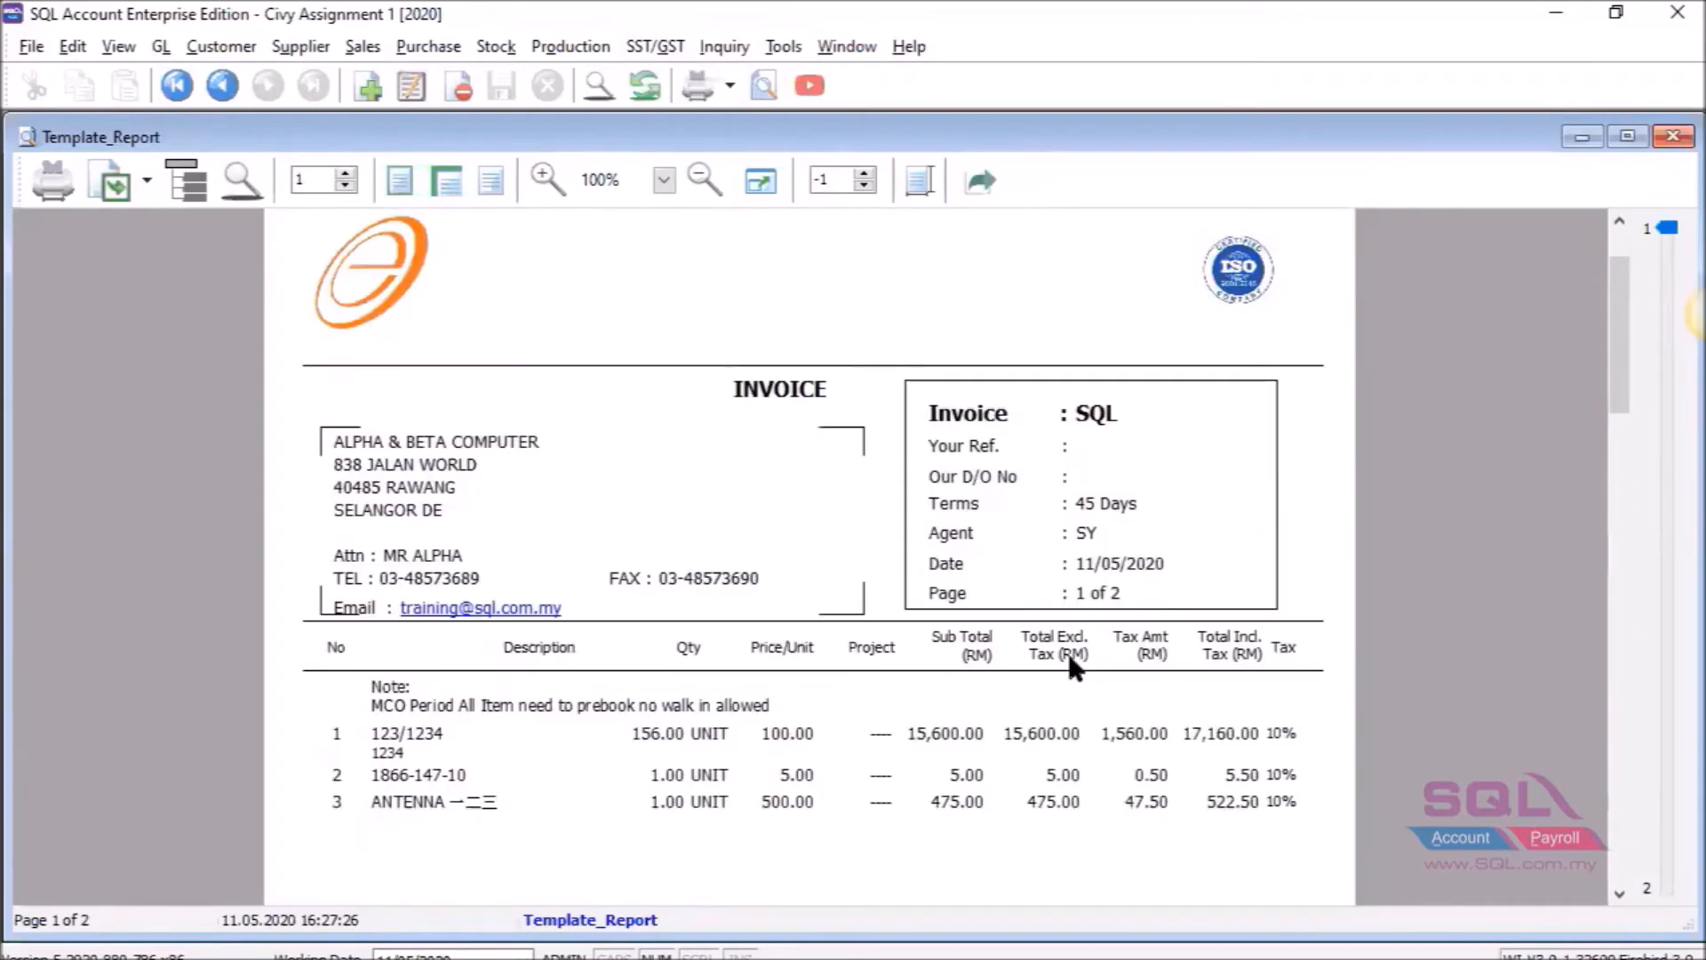
scroll(1070, 661, down, 10)
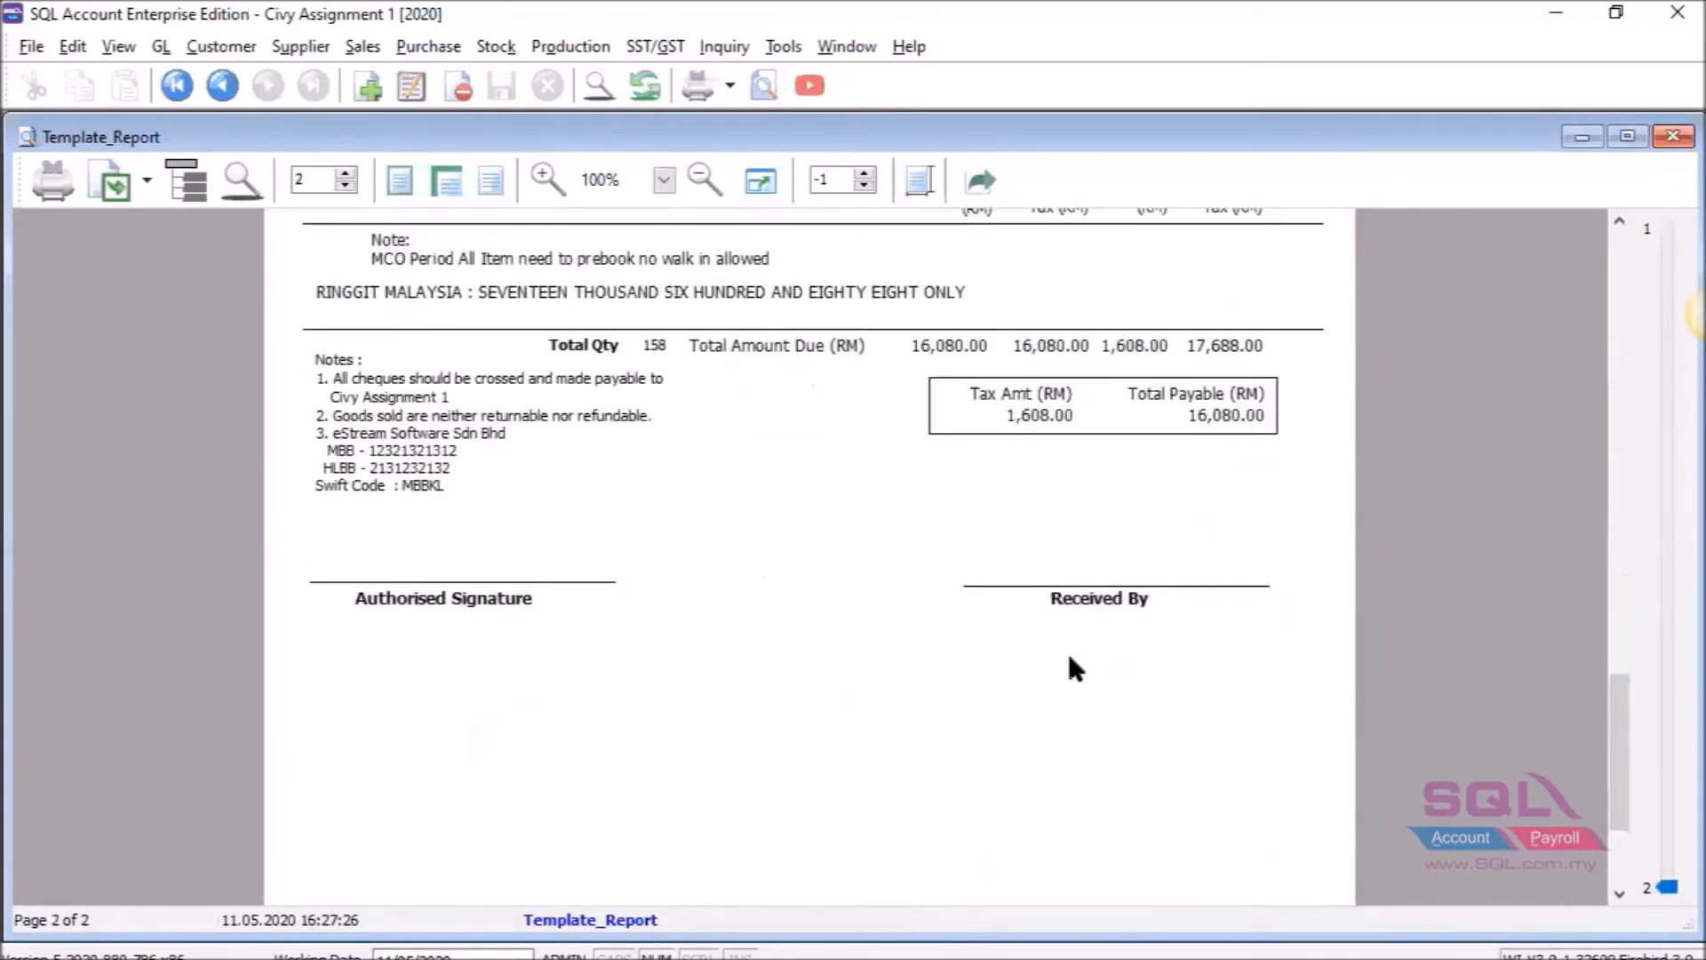
scroll(1070, 667, down, 1)
scroll(831, 617, up, 3)
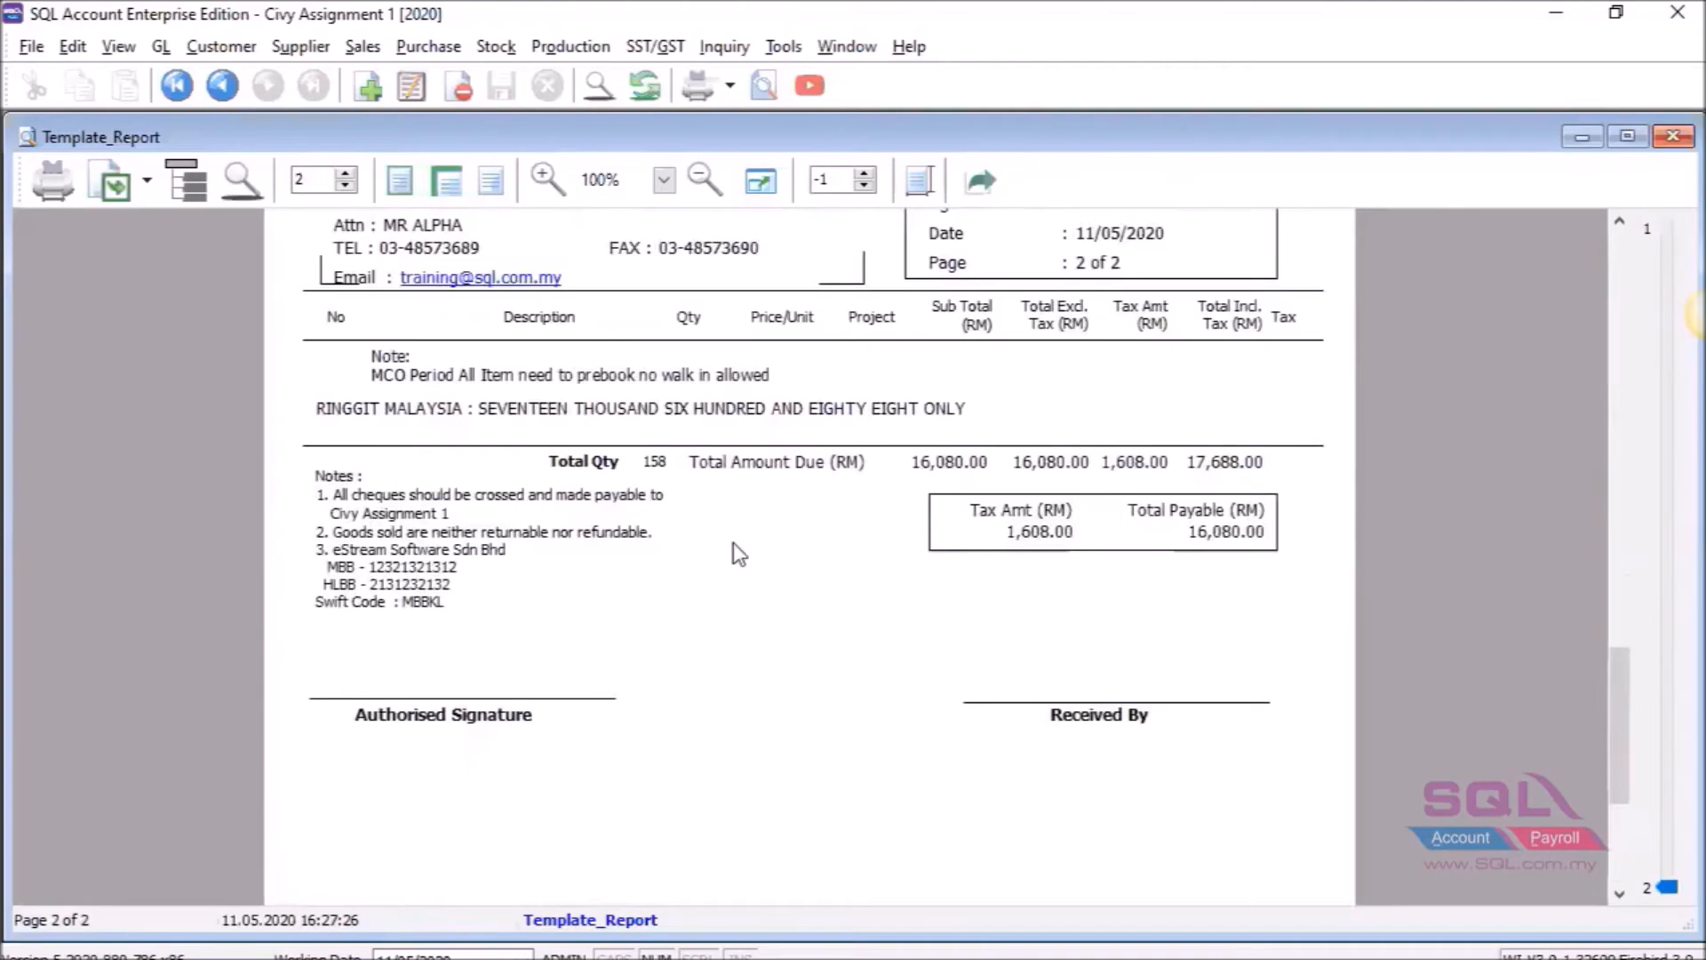
scroll(730, 542, up, 8)
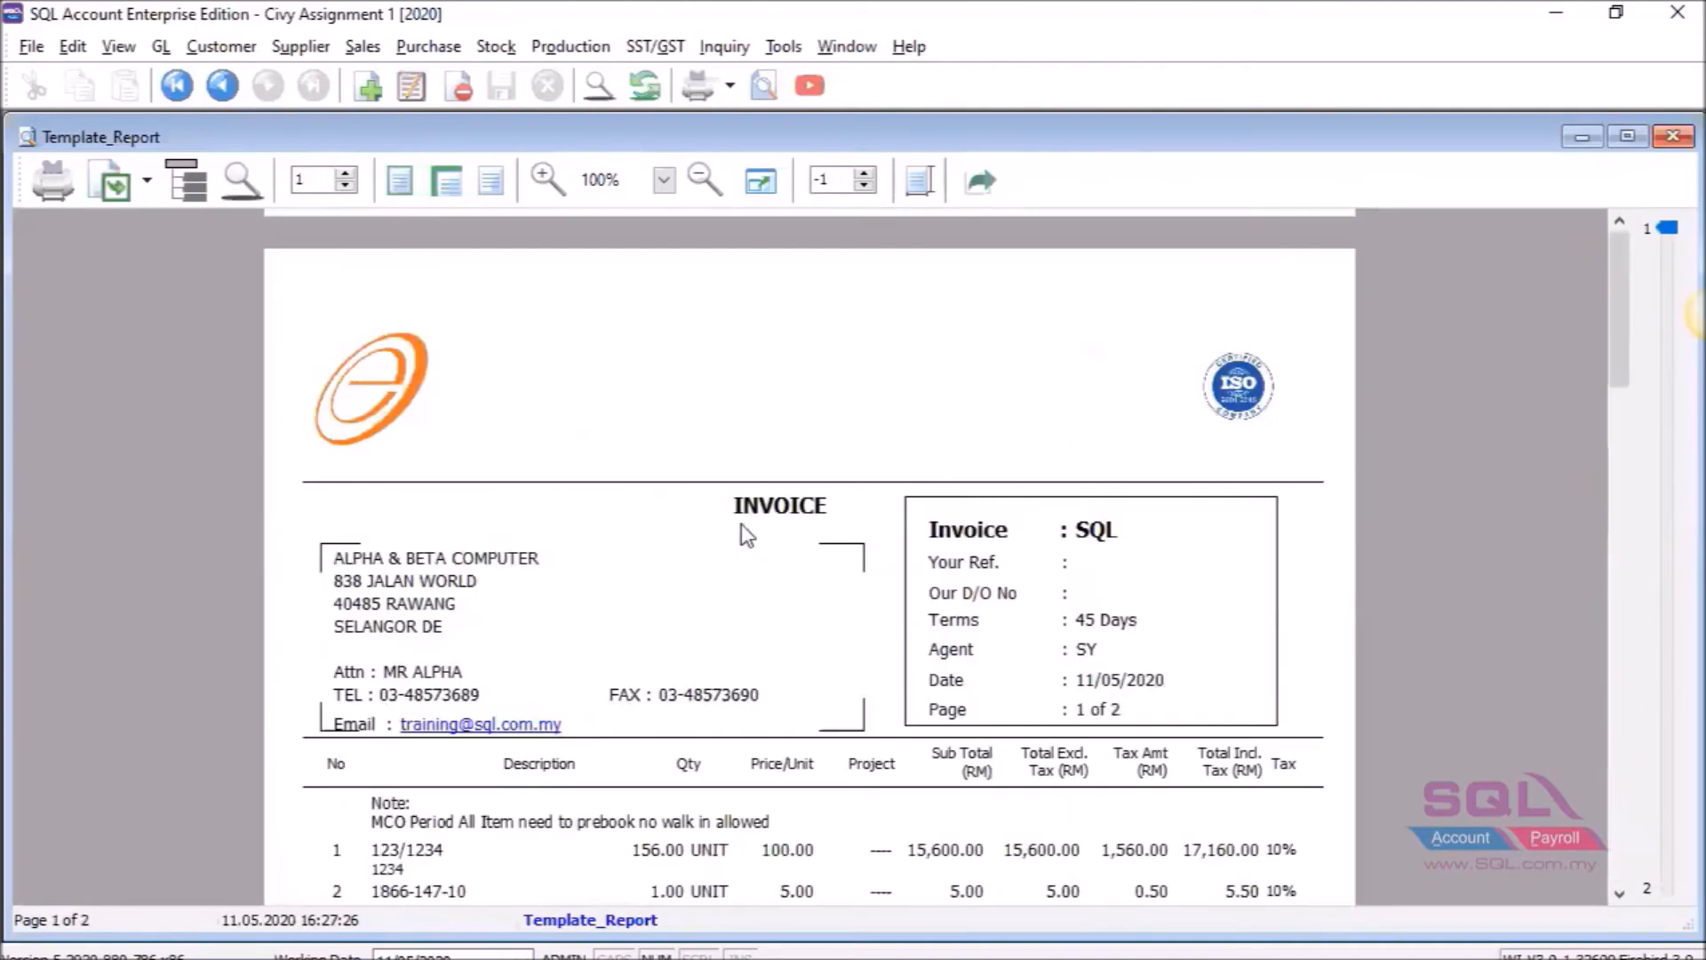
scroll(747, 534, down, 3)
scroll(743, 536, down, 6)
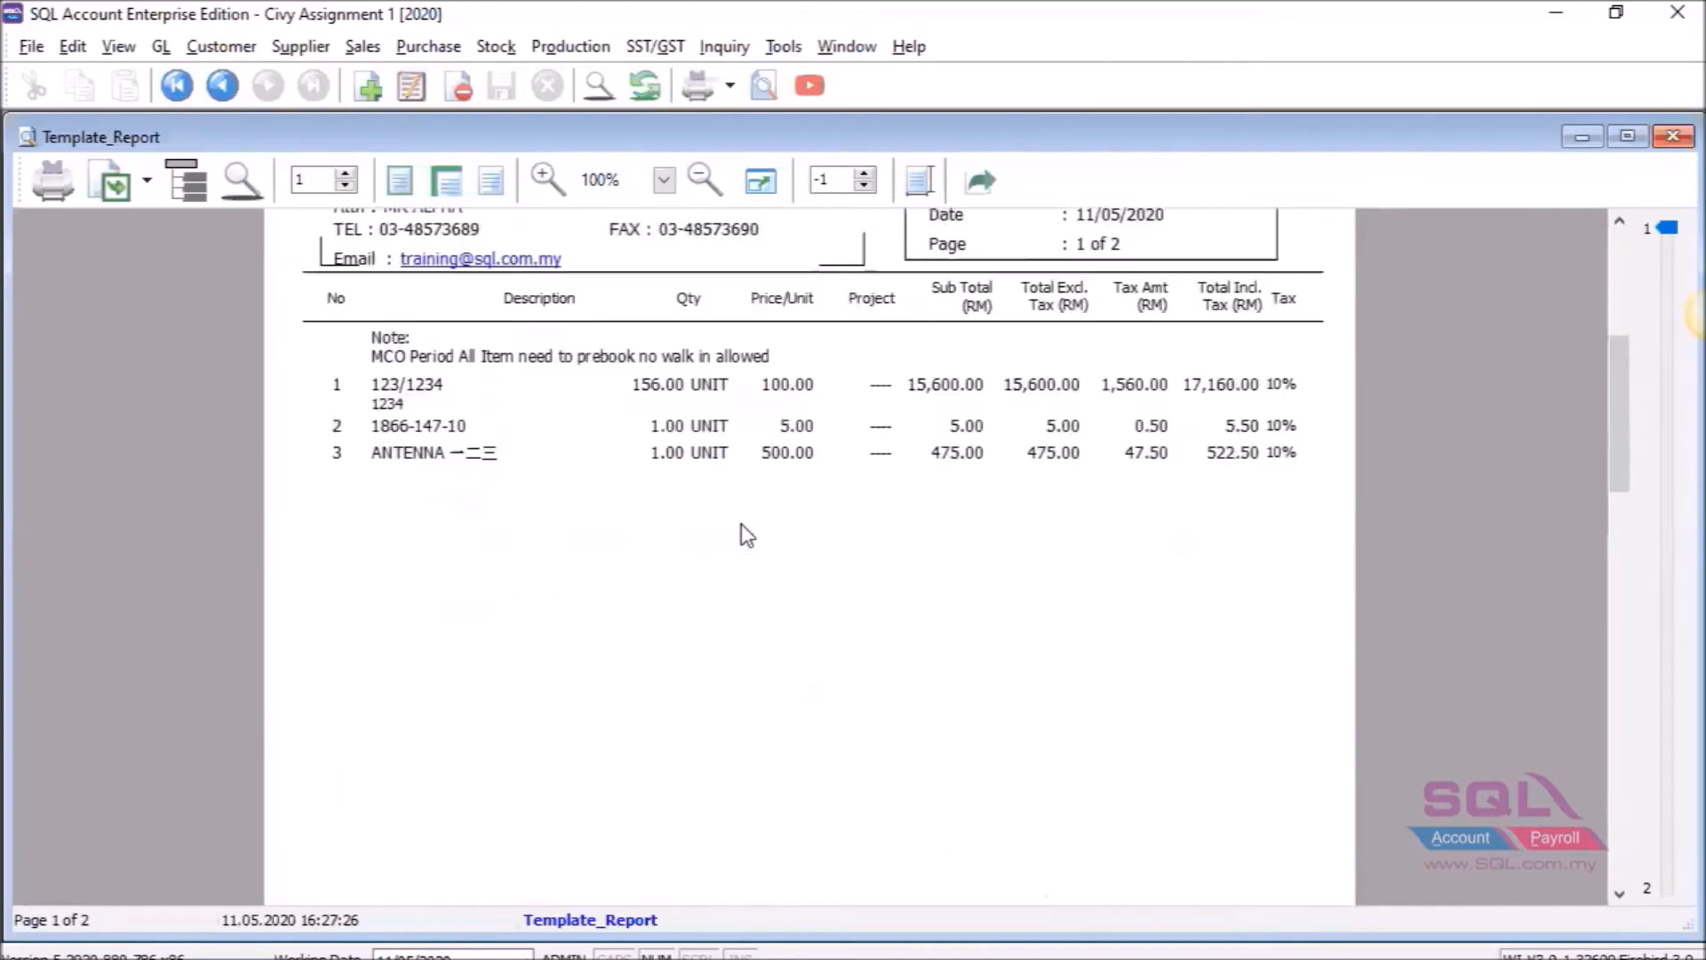
scroll(747, 534, down, 6)
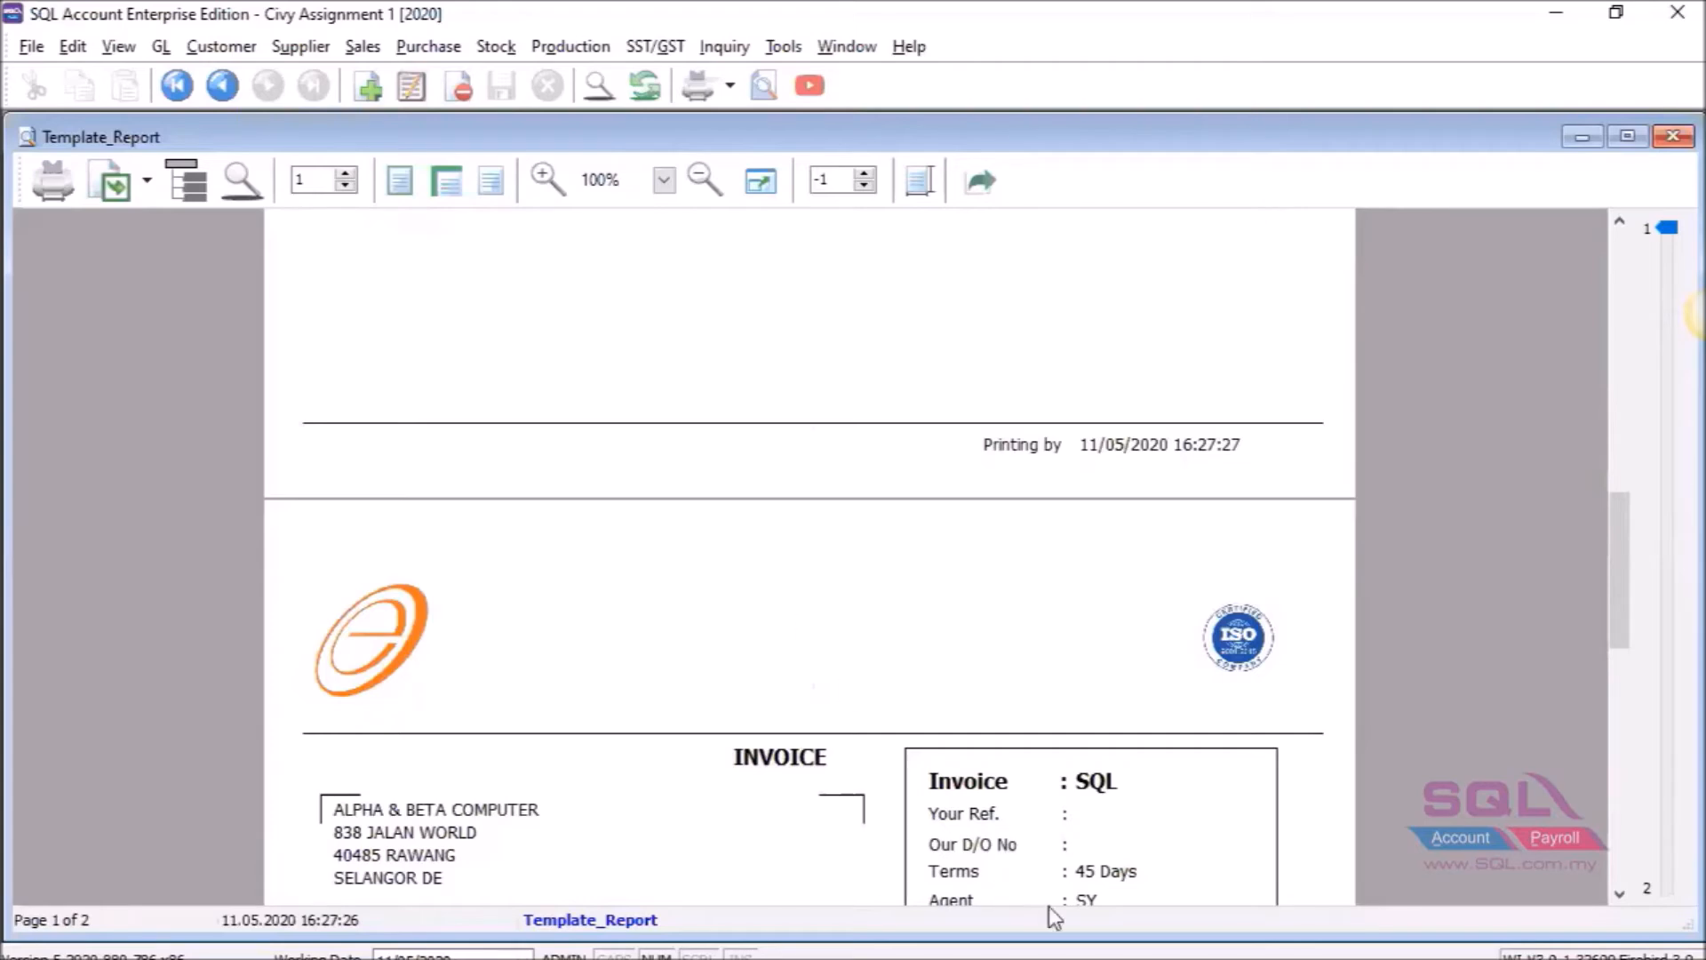
click(1085, 959)
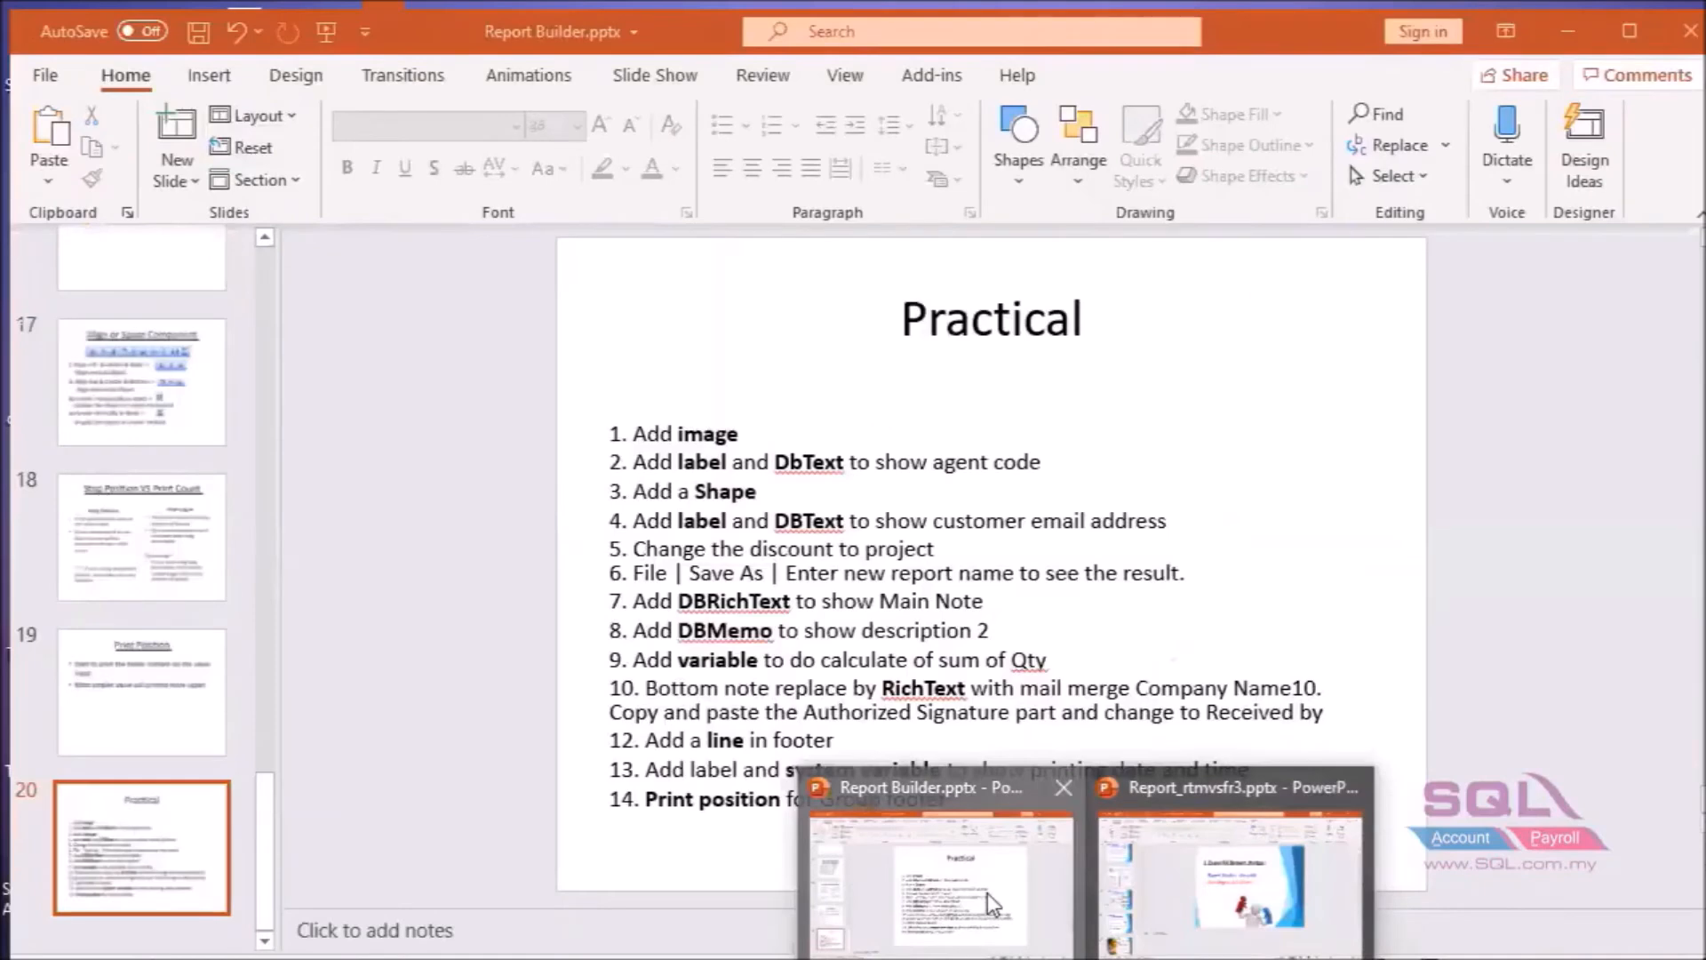
click(988, 894)
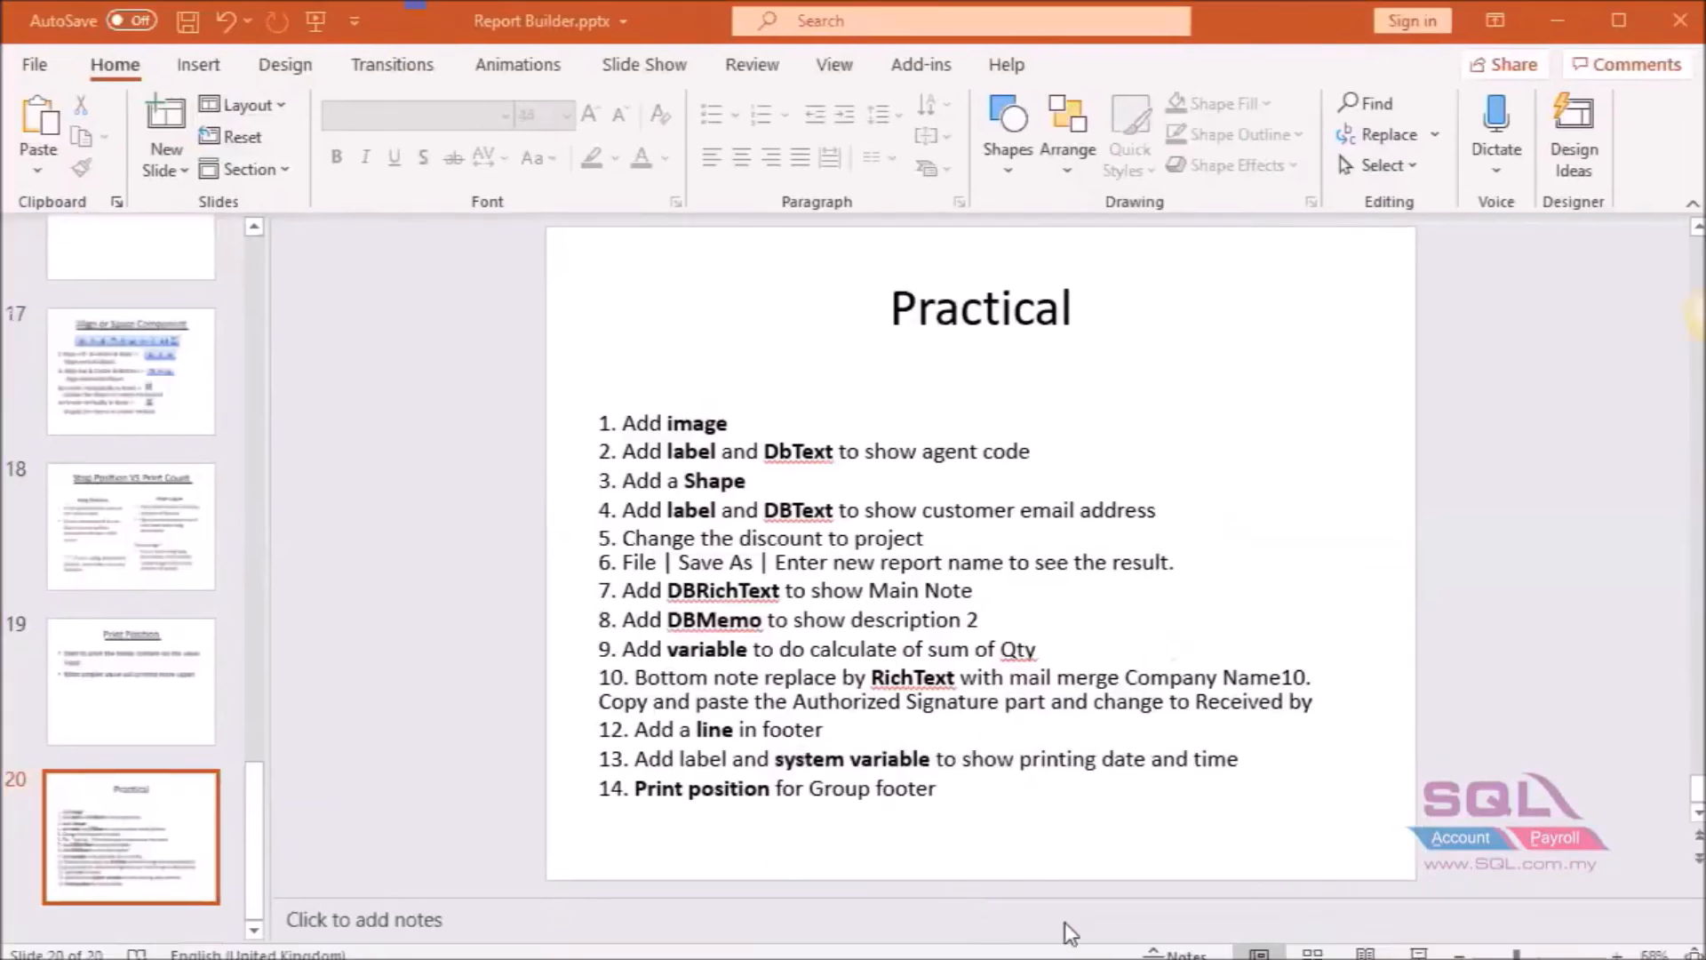
Read slides 18 and 19 on Stop Position and Print Position, then go back to the SQL Account preview.
click(120, 562)
click(153, 700)
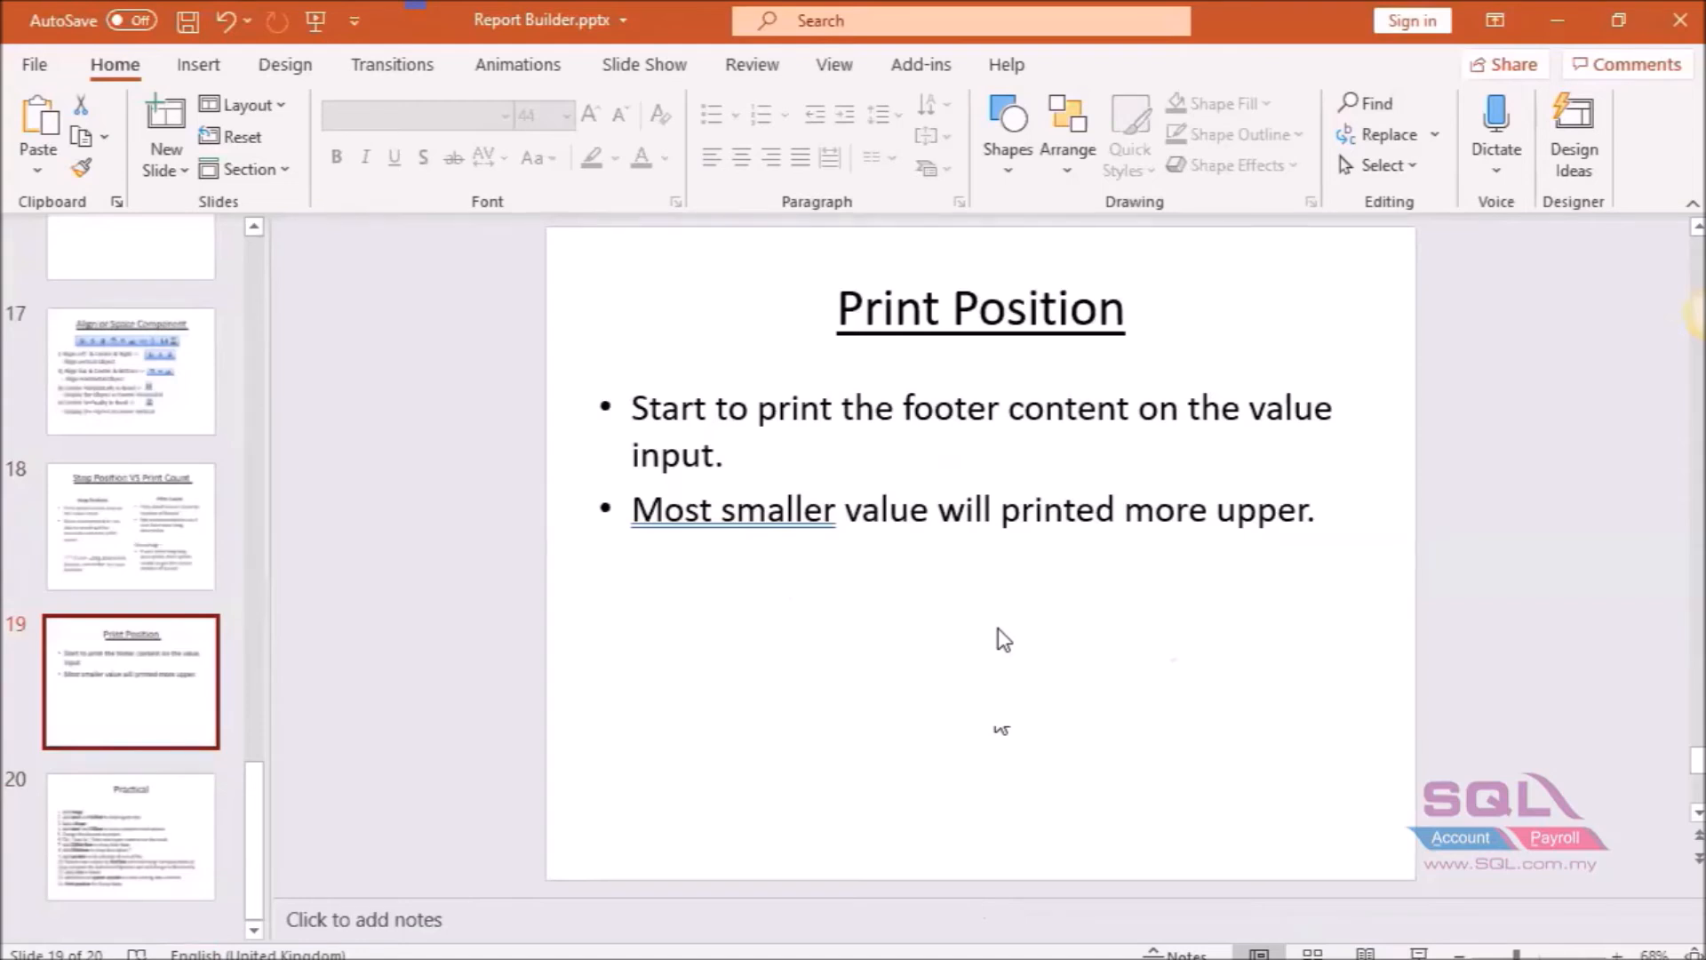
mouse_move(1030, 958)
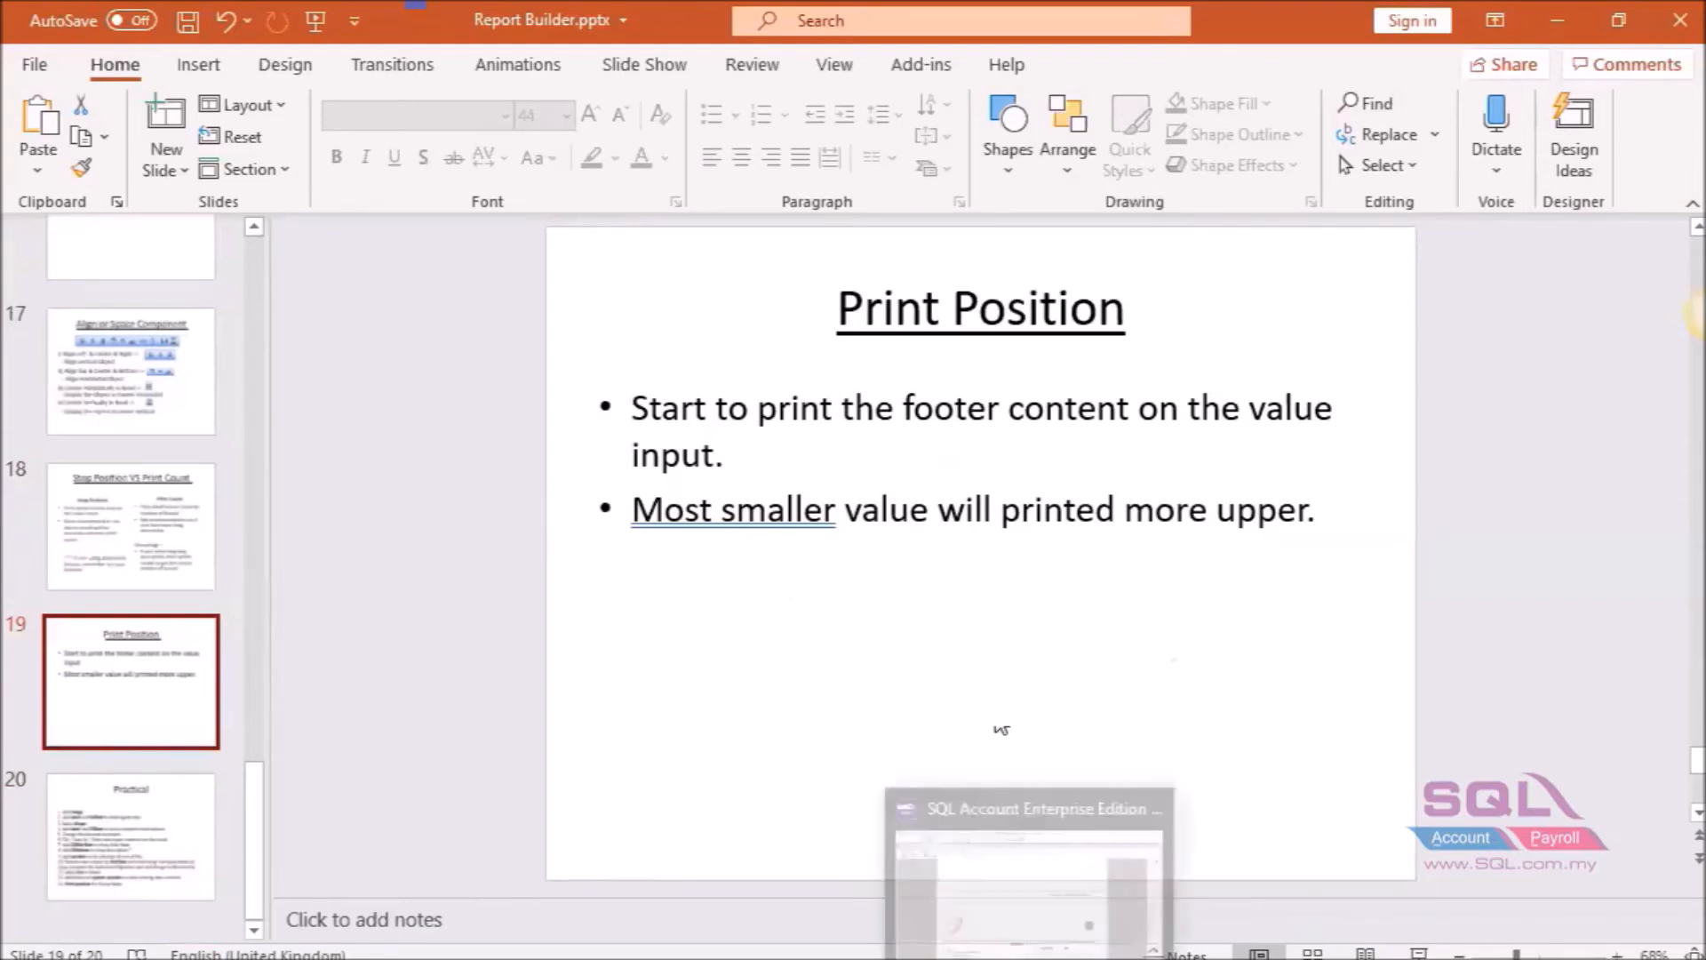
click(1031, 844)
scroll(1173, 626, down, 5)
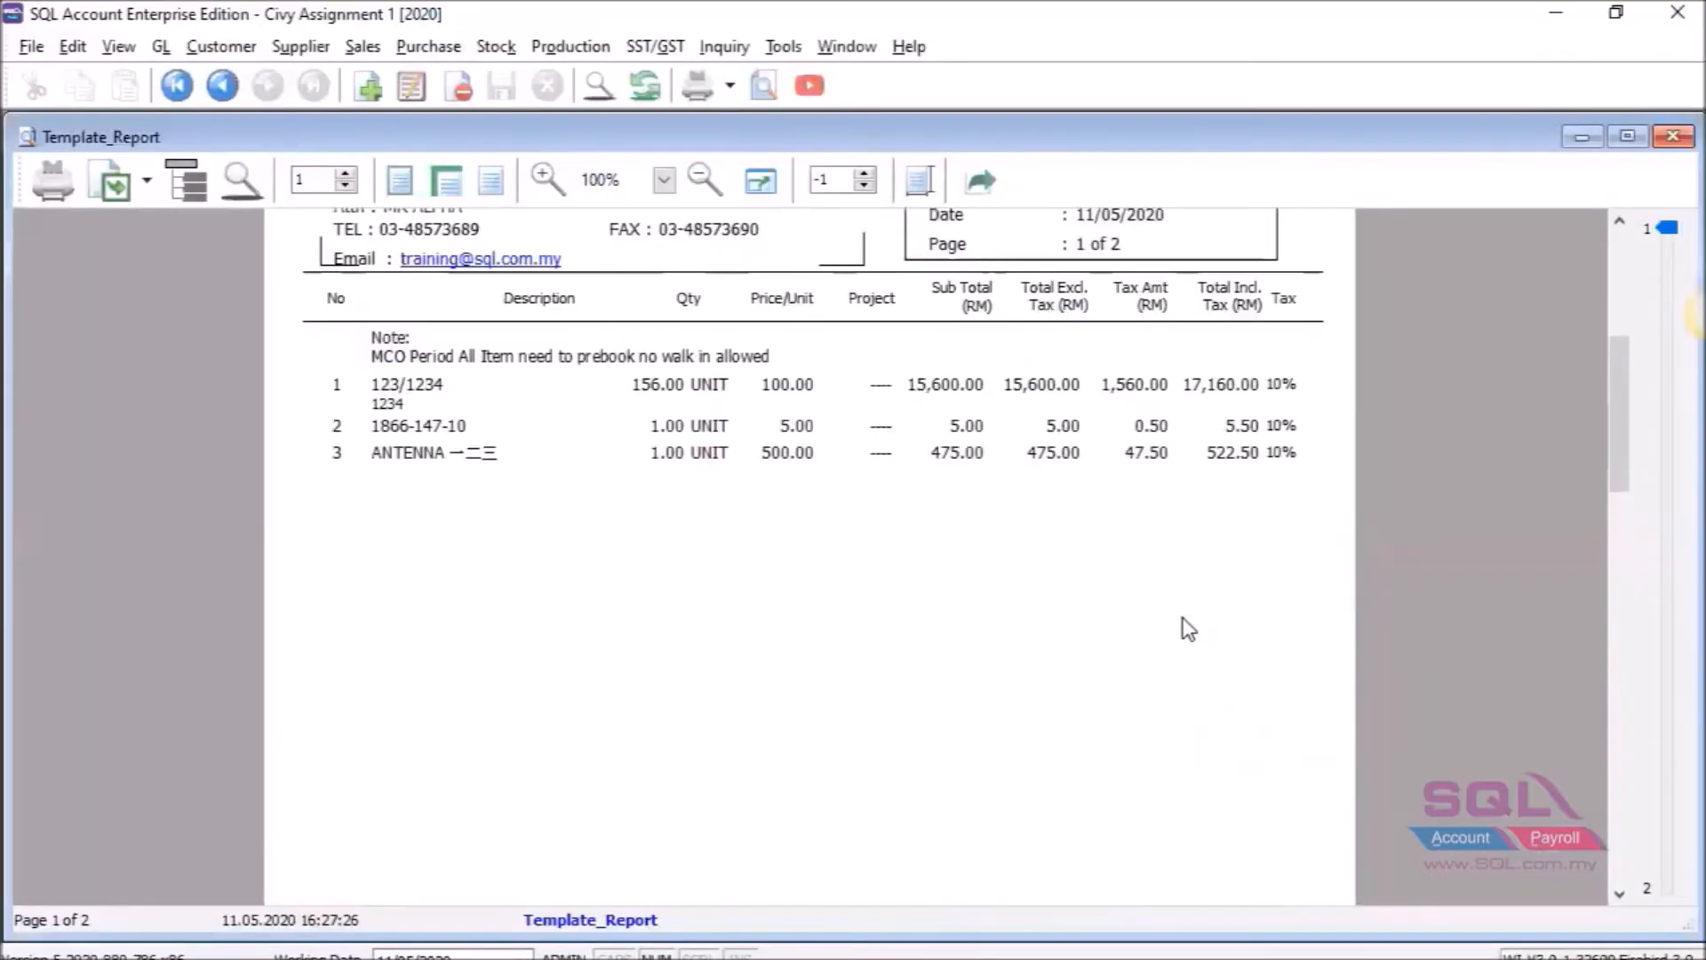
scroll(1189, 629, up, 4)
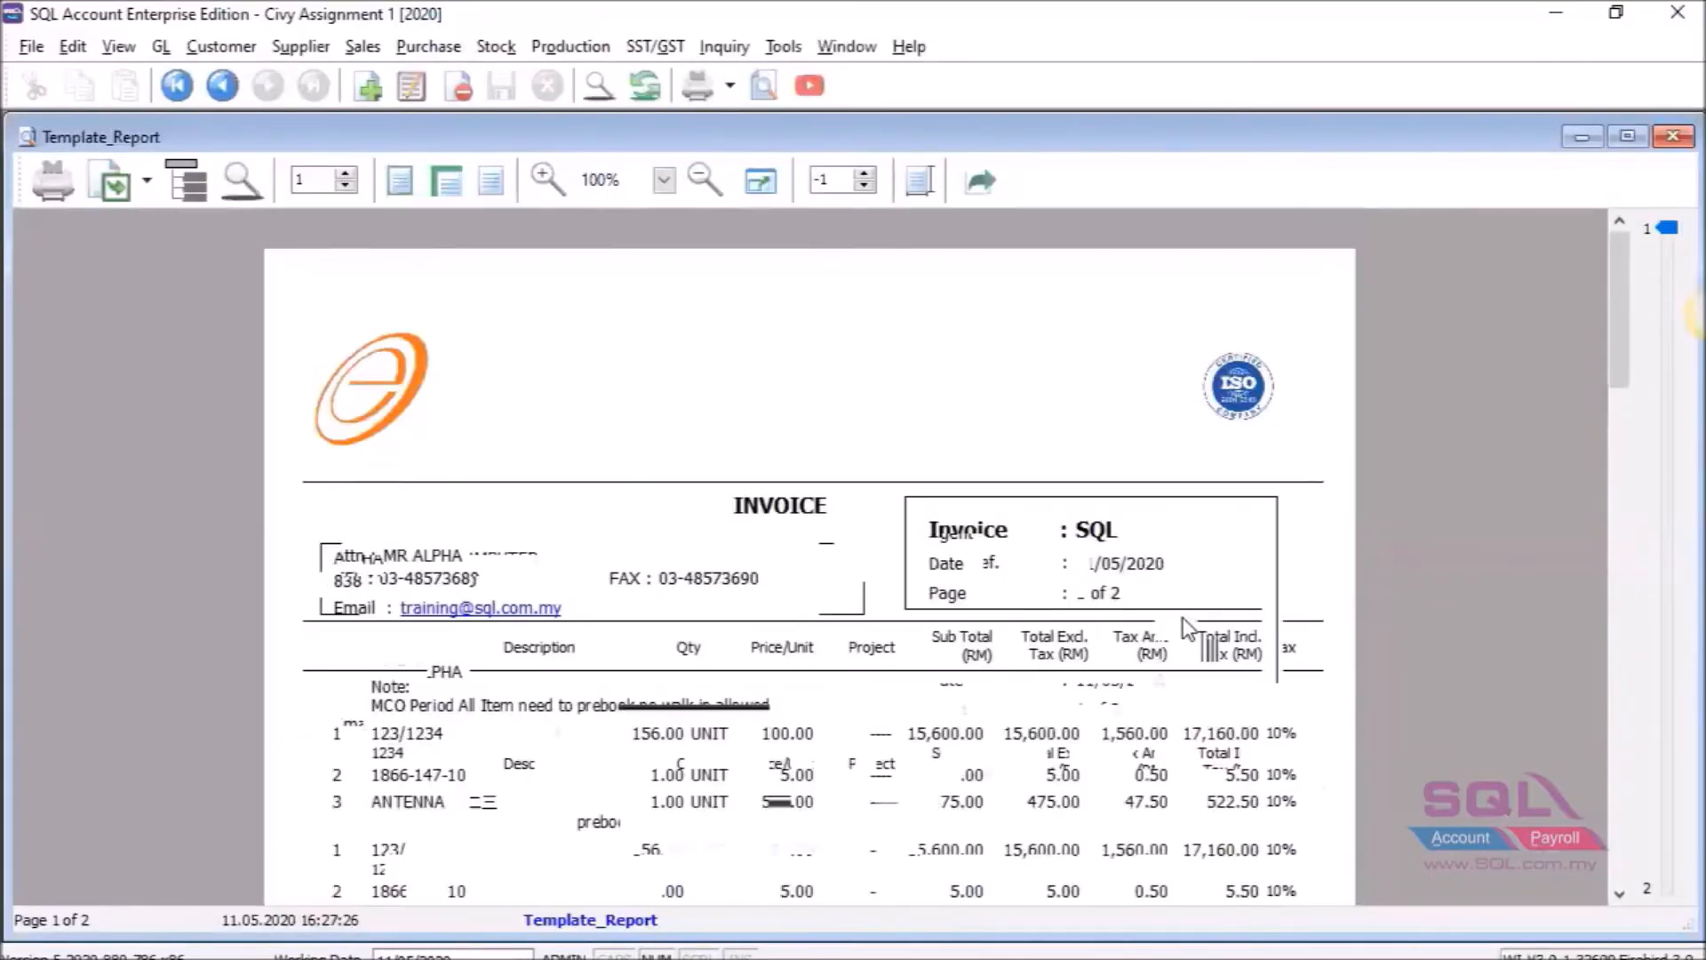
scroll(1189, 626, down, 1)
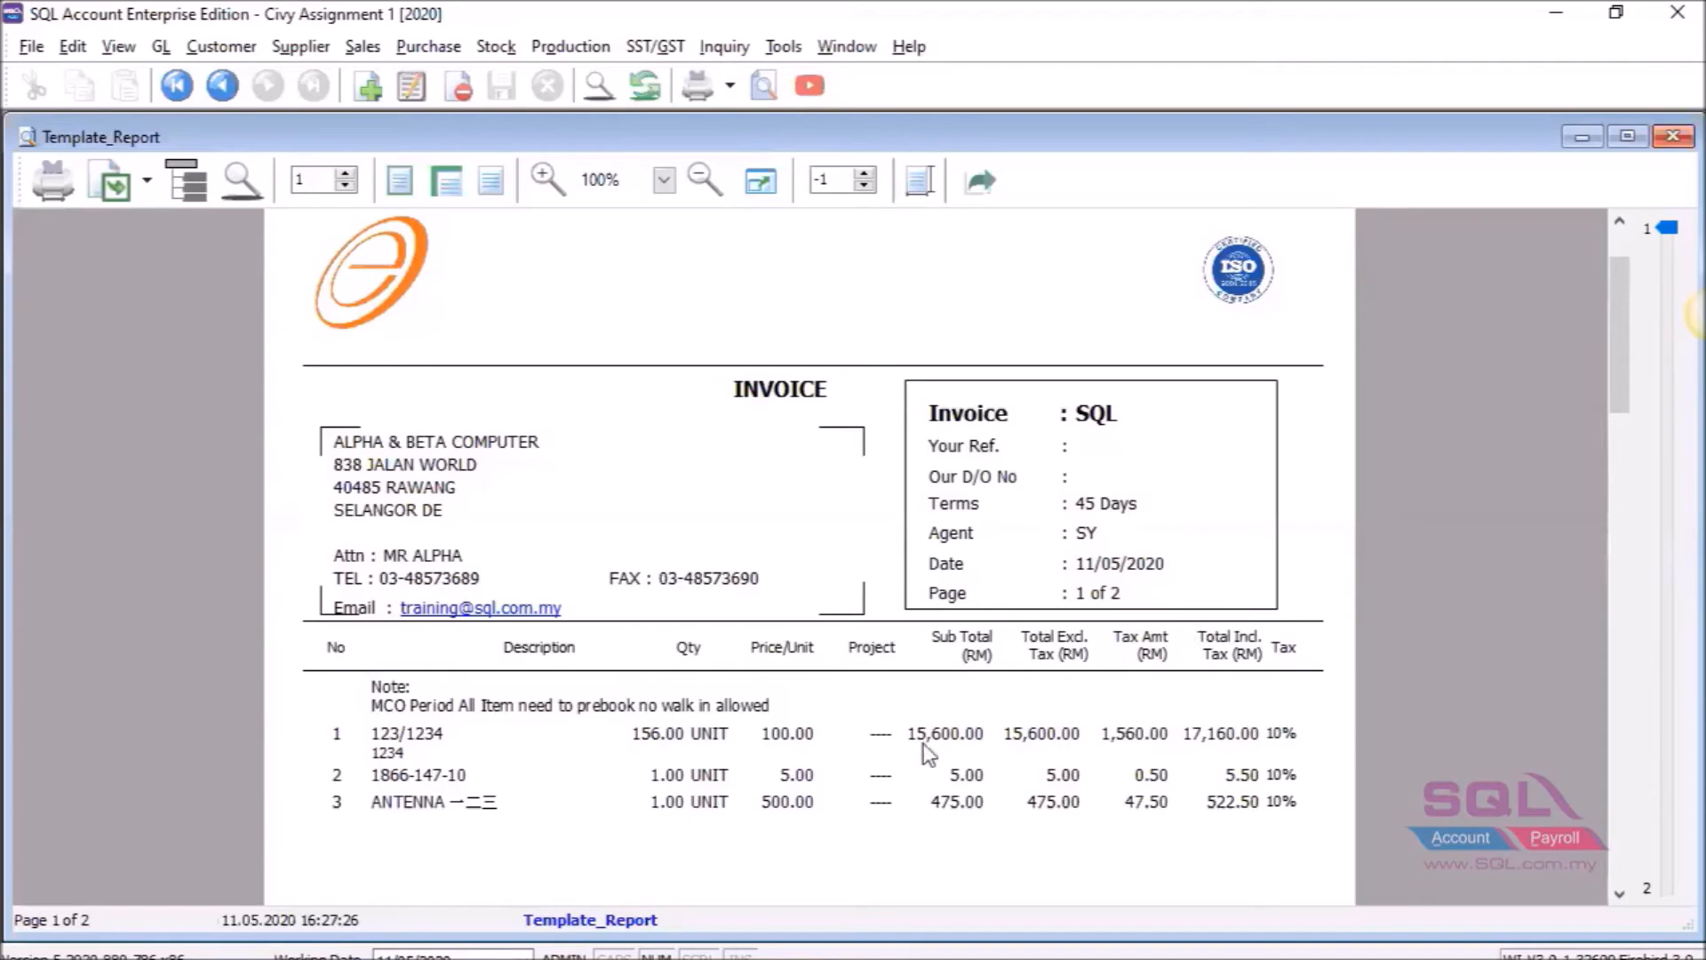
scroll(925, 743, down, 3)
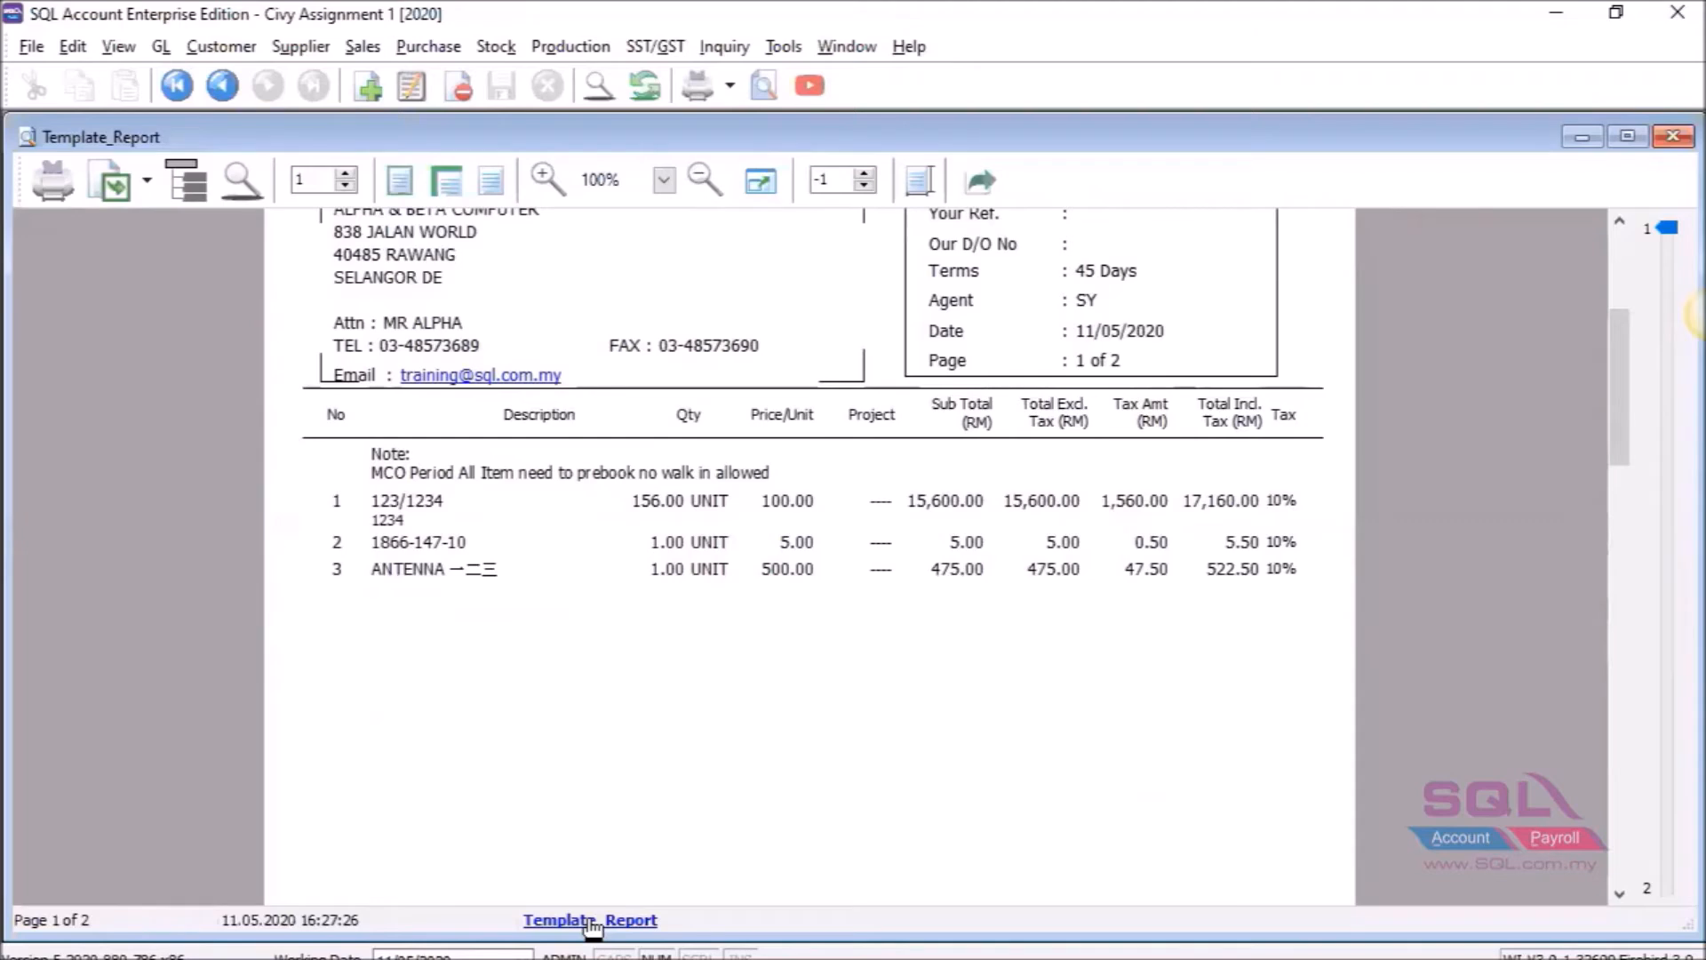
Open Template_Report in the designer and edit the Group Footer band's Print Position value of 8.
click(591, 923)
scroll(805, 663, down, 12)
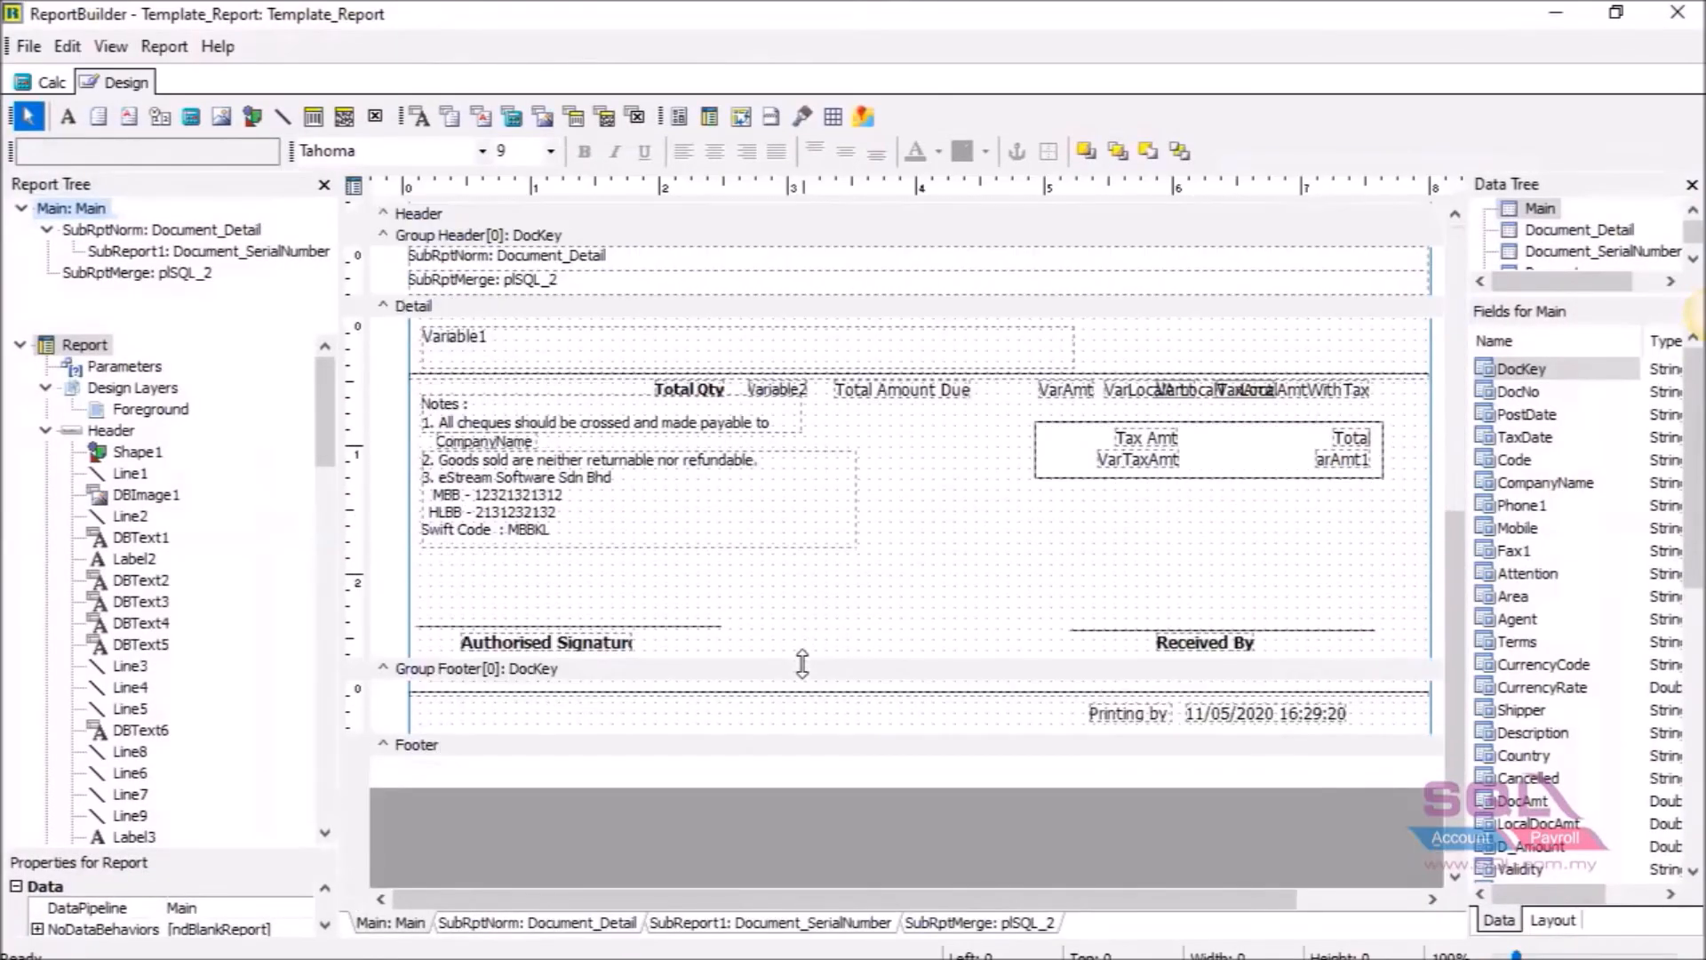
right_click(432, 674)
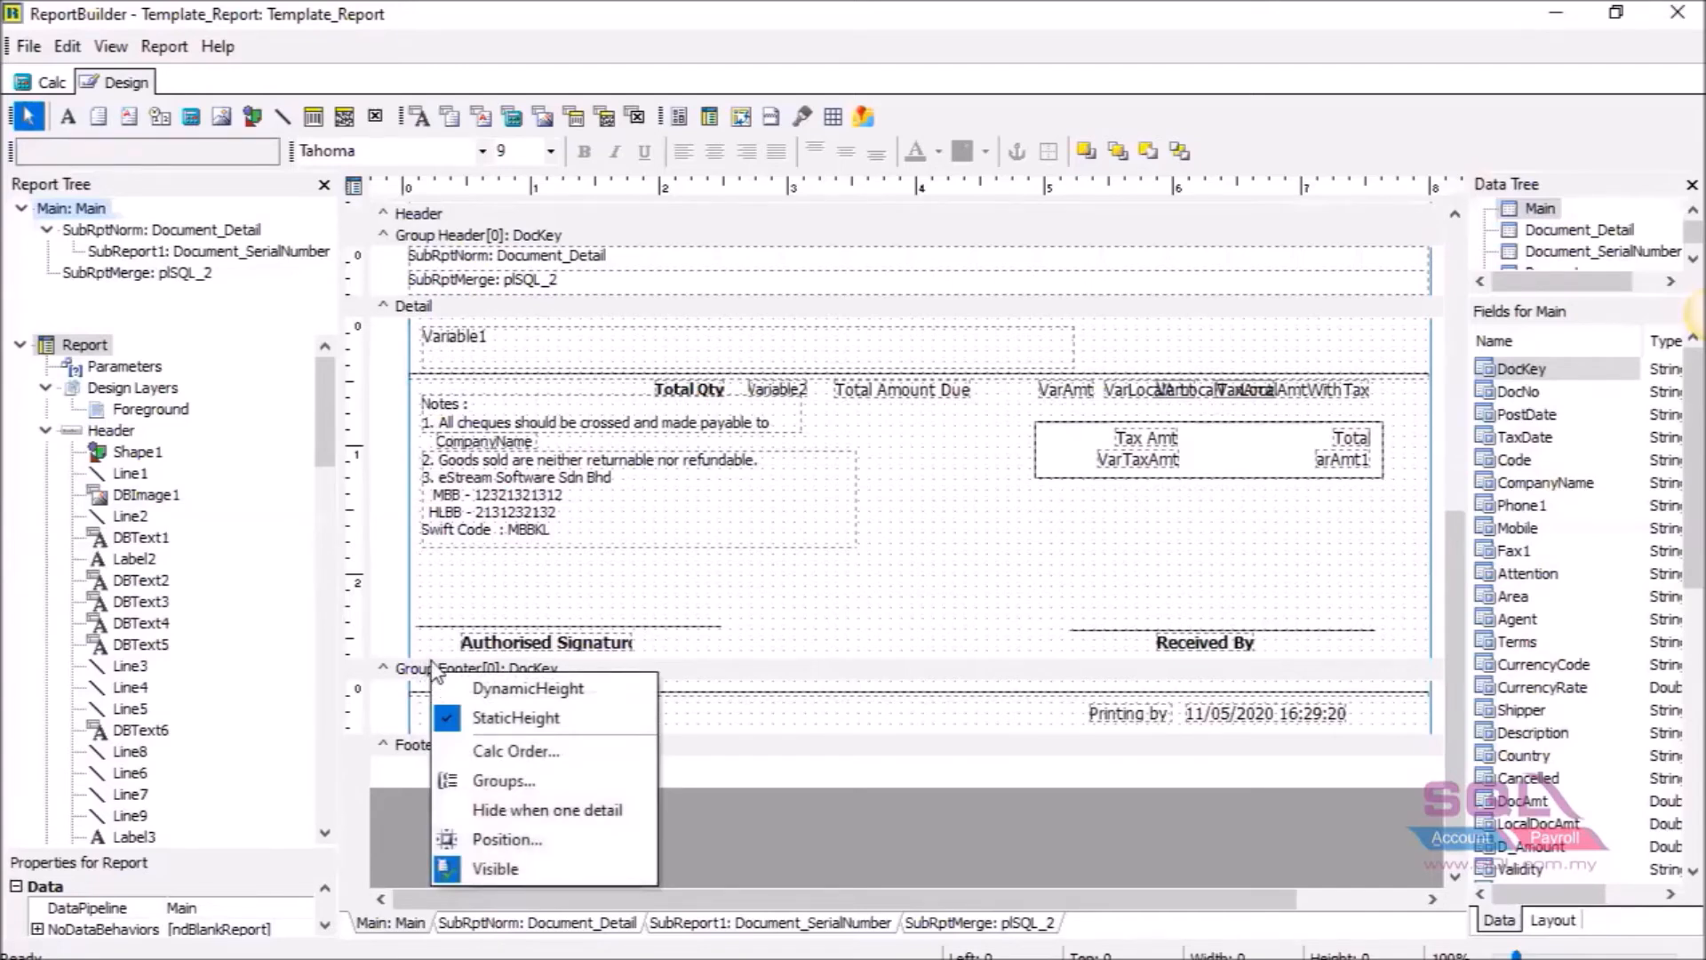
click(503, 841)
double_click(813, 523)
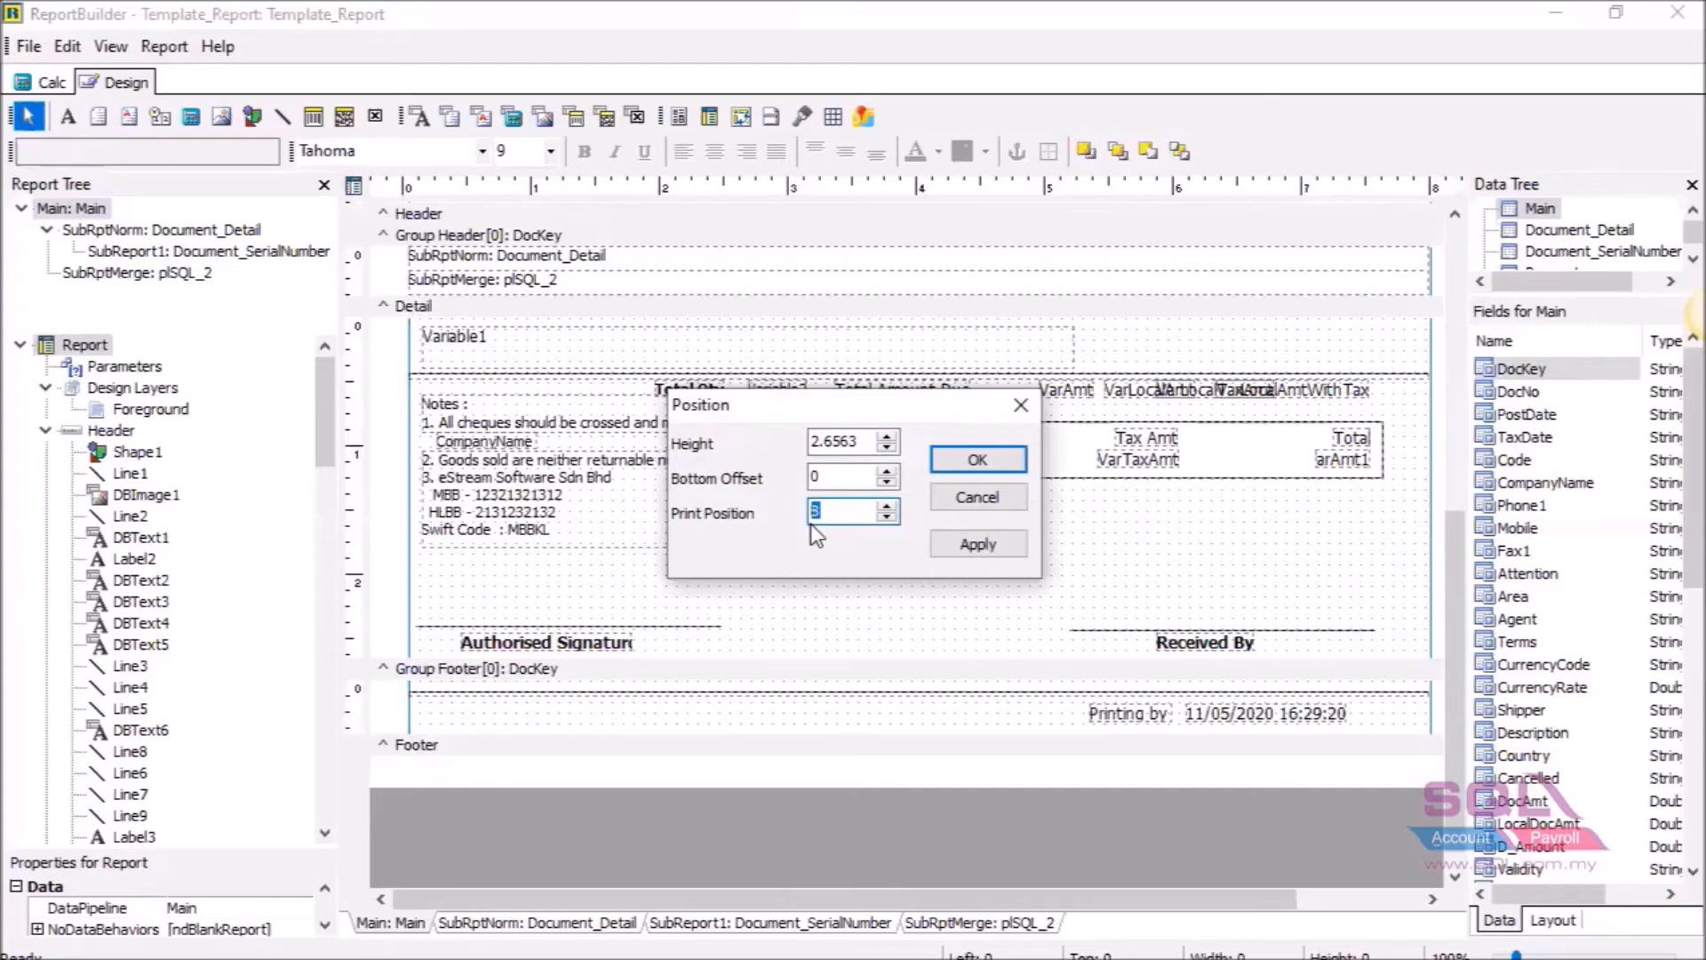
Look up the Print Position guidance in the Report Builder presentation.
click(1090, 958)
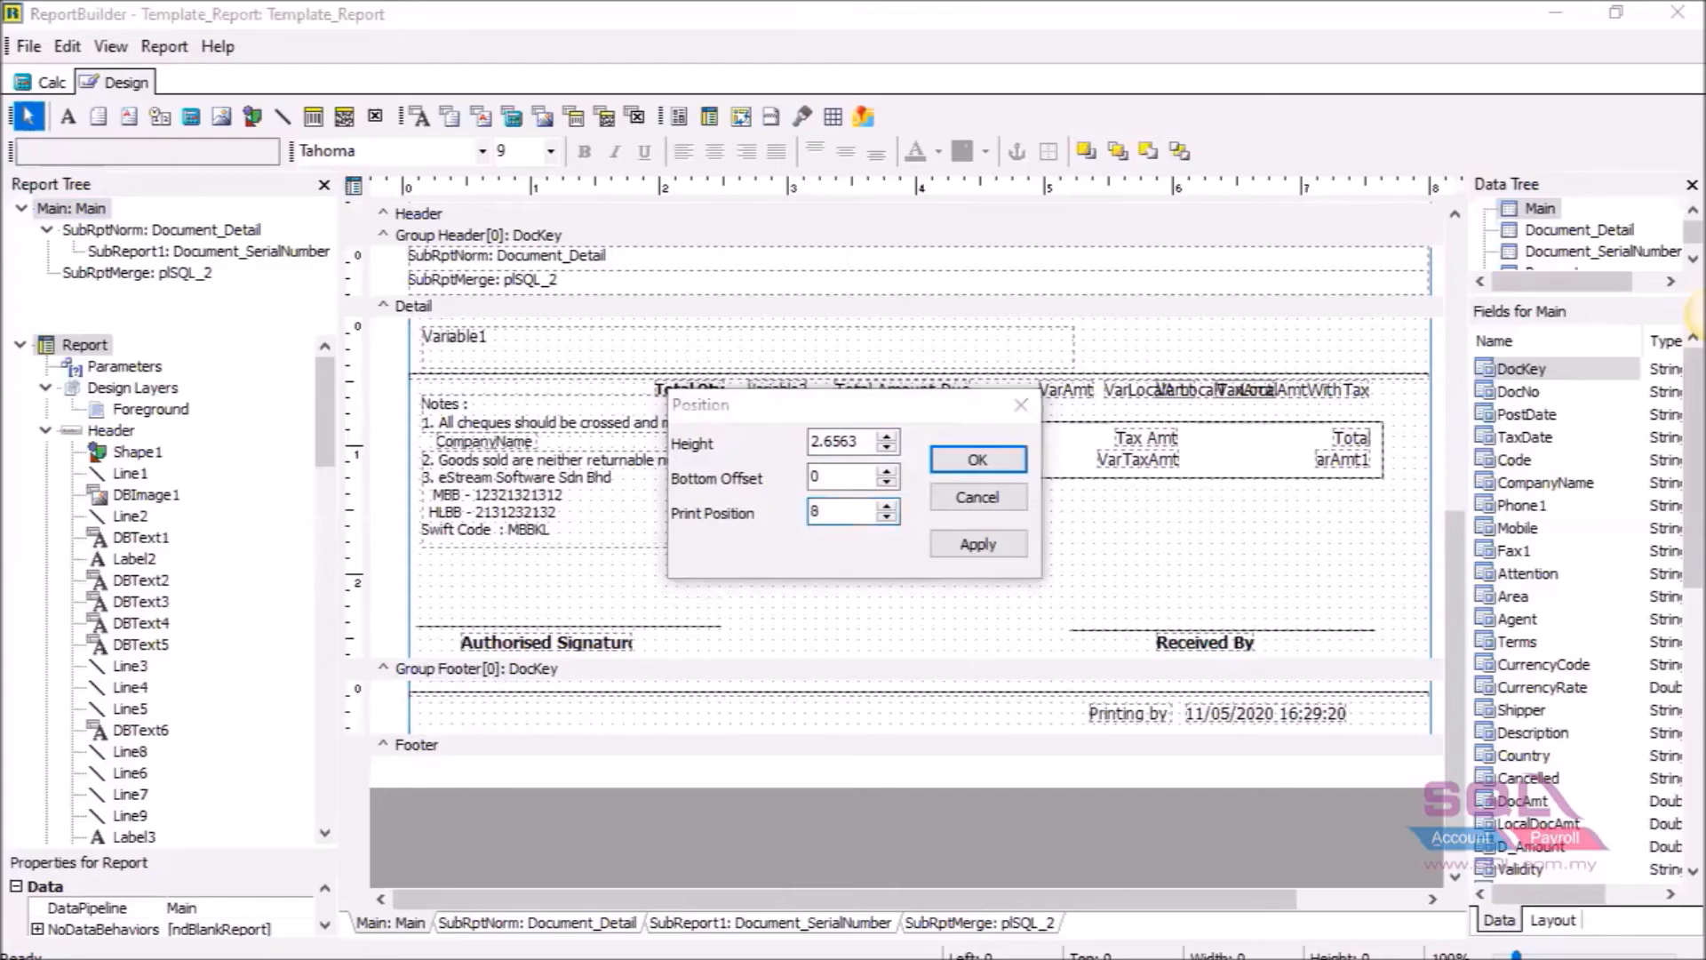
click(1224, 892)
mouse_move(1091, 958)
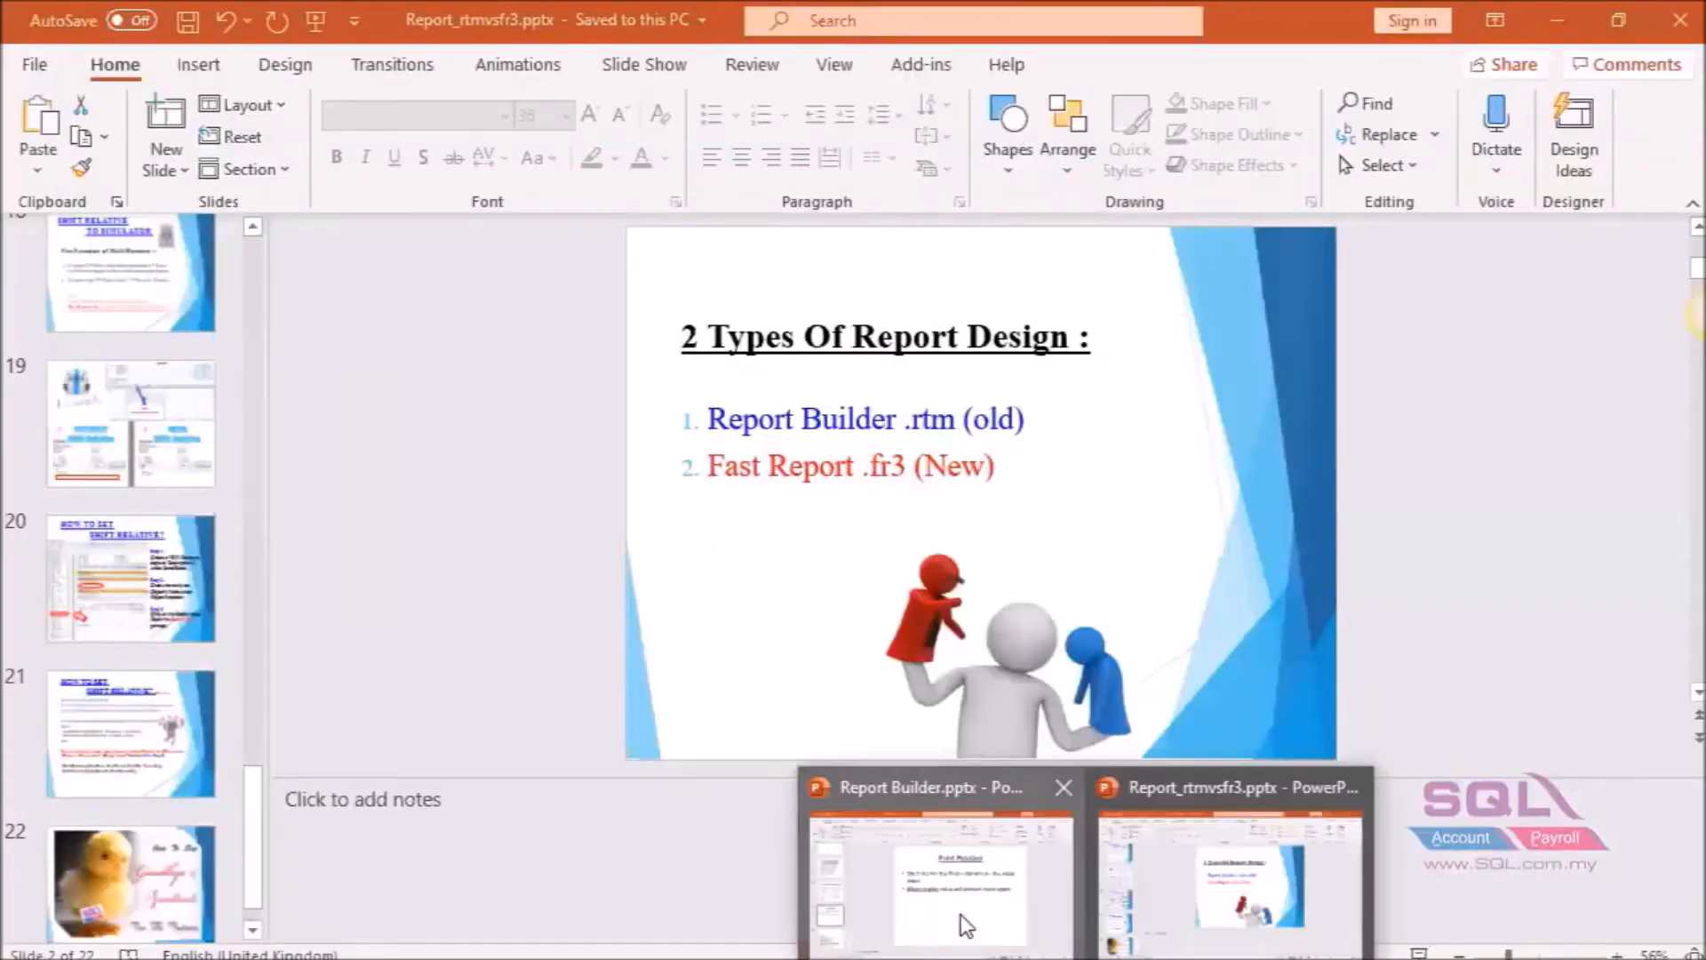
click(962, 914)
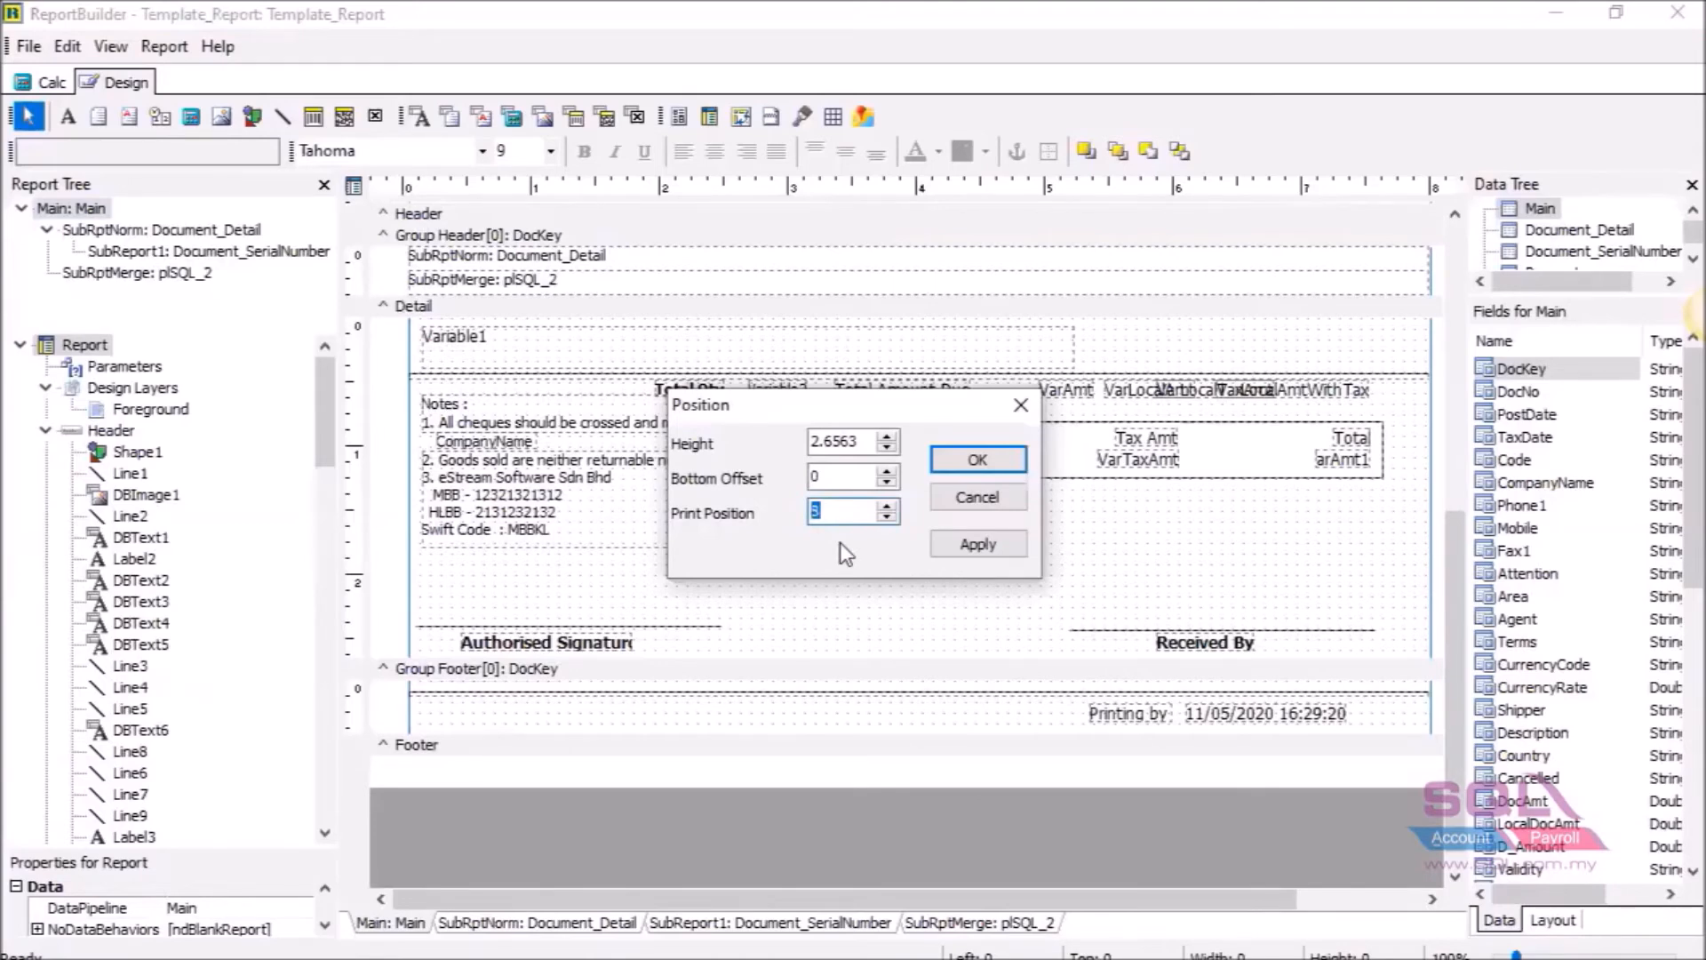
Apply the Group Footer Print Position of 7, save the template, and close the designer and preview.
click(978, 461)
click(30, 48)
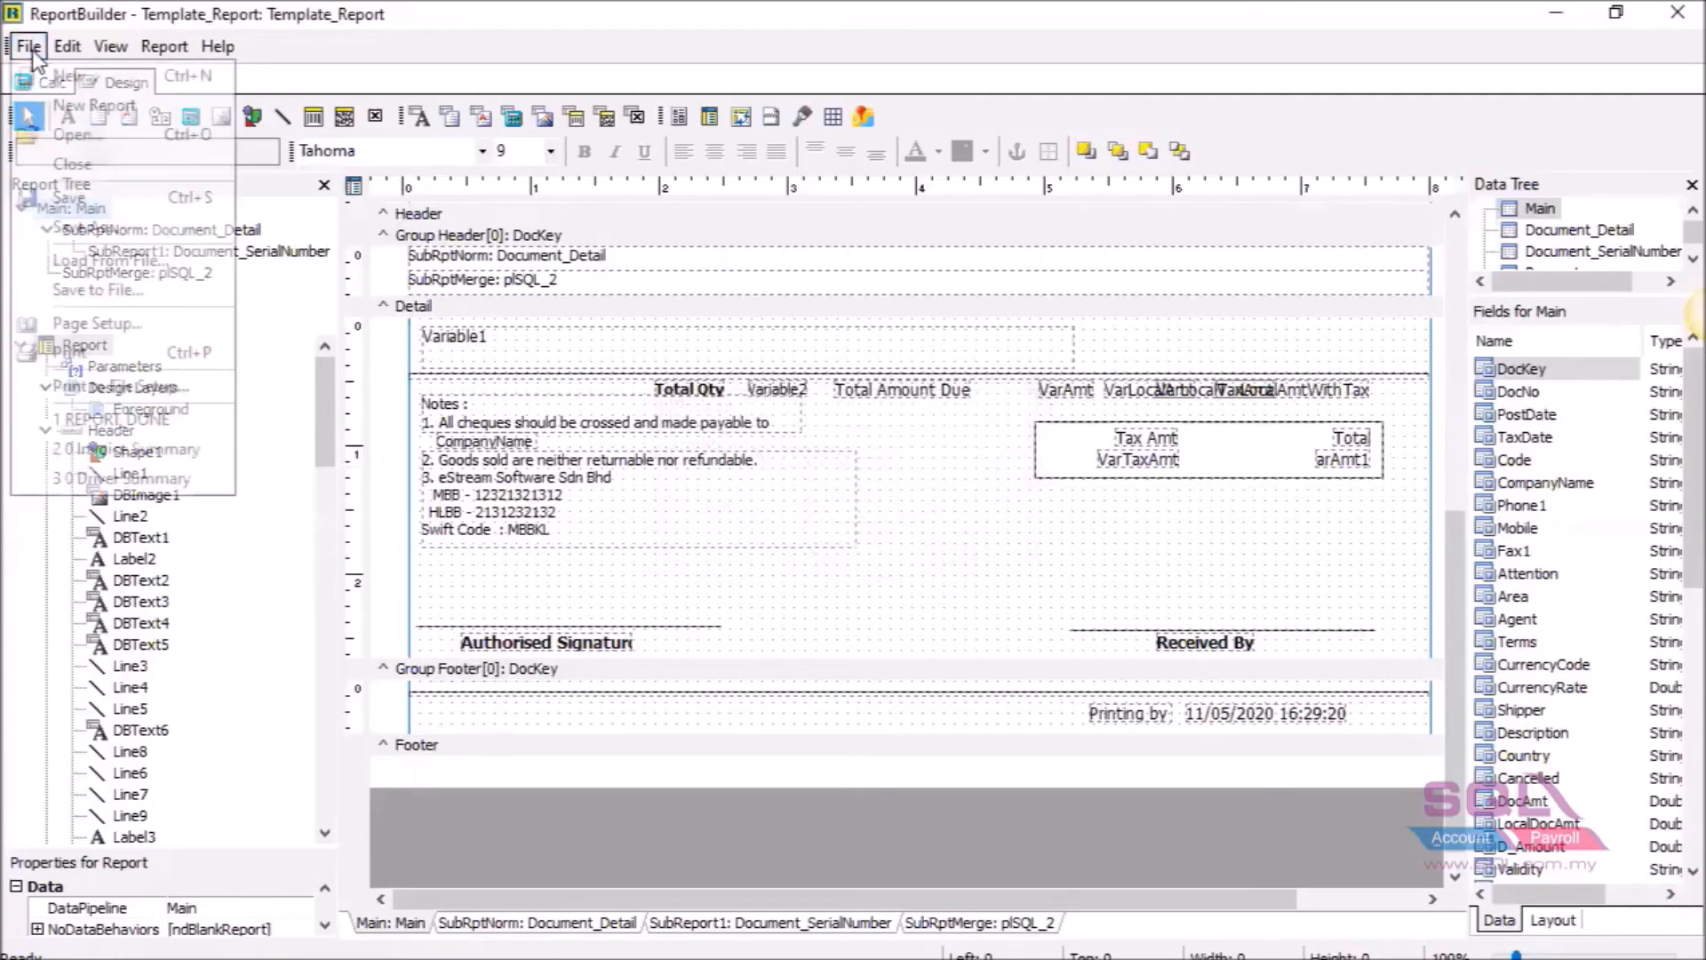
click(67, 195)
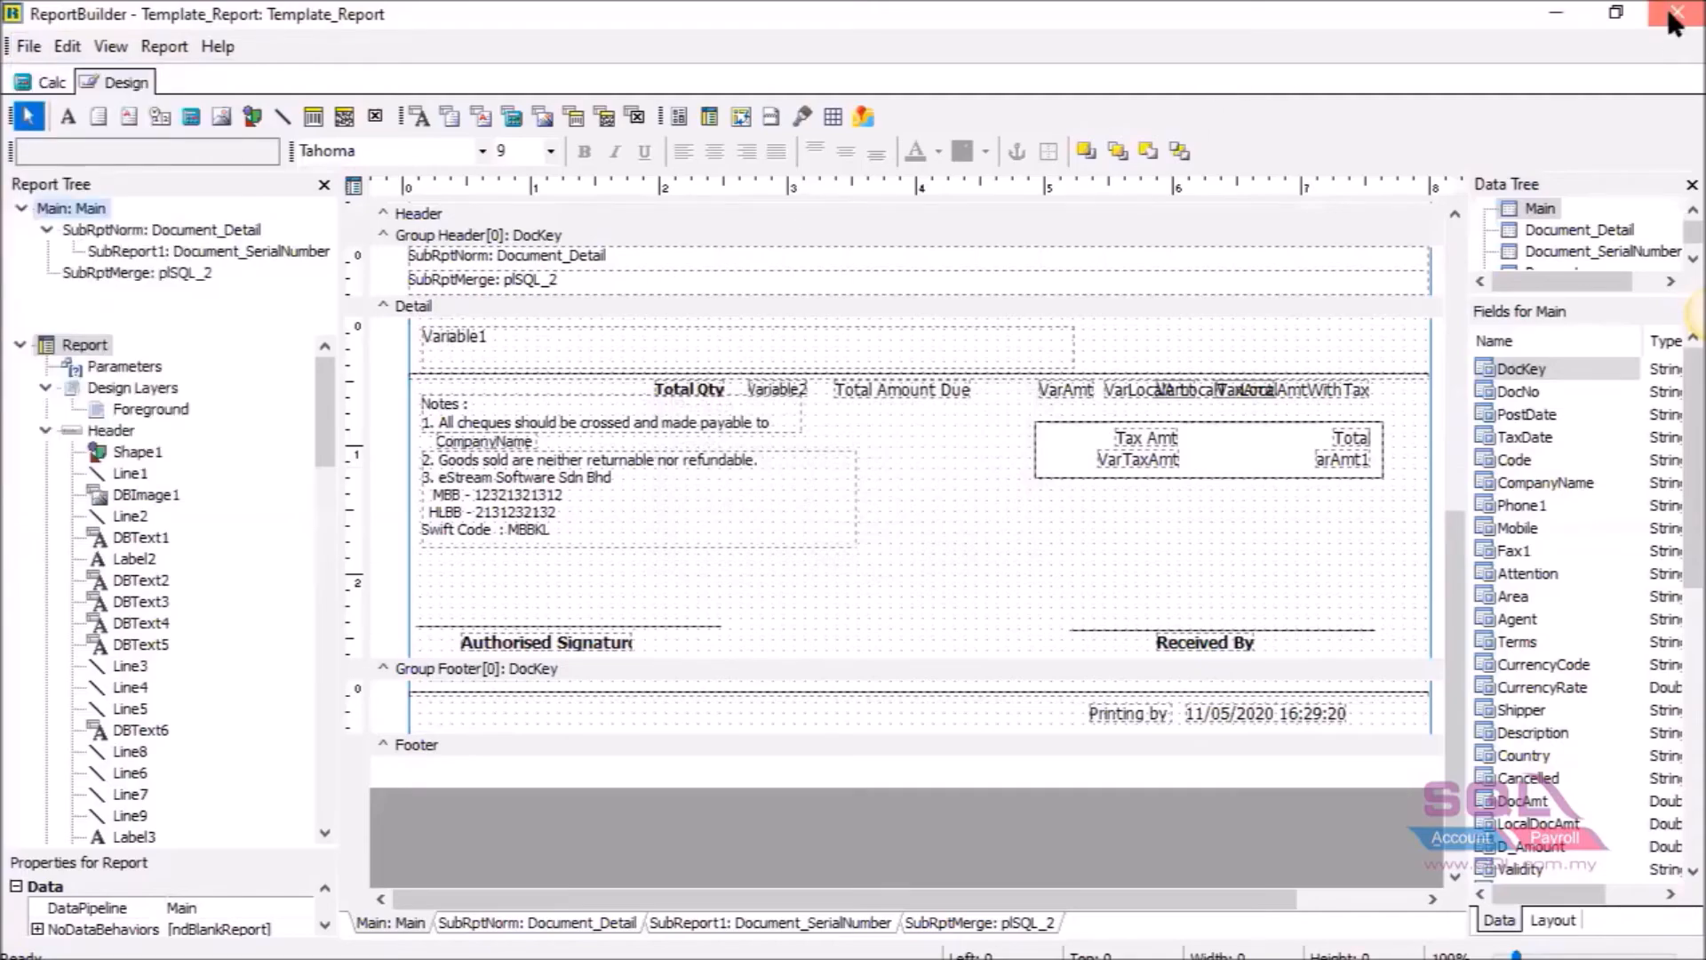
click(1675, 14)
click(1671, 140)
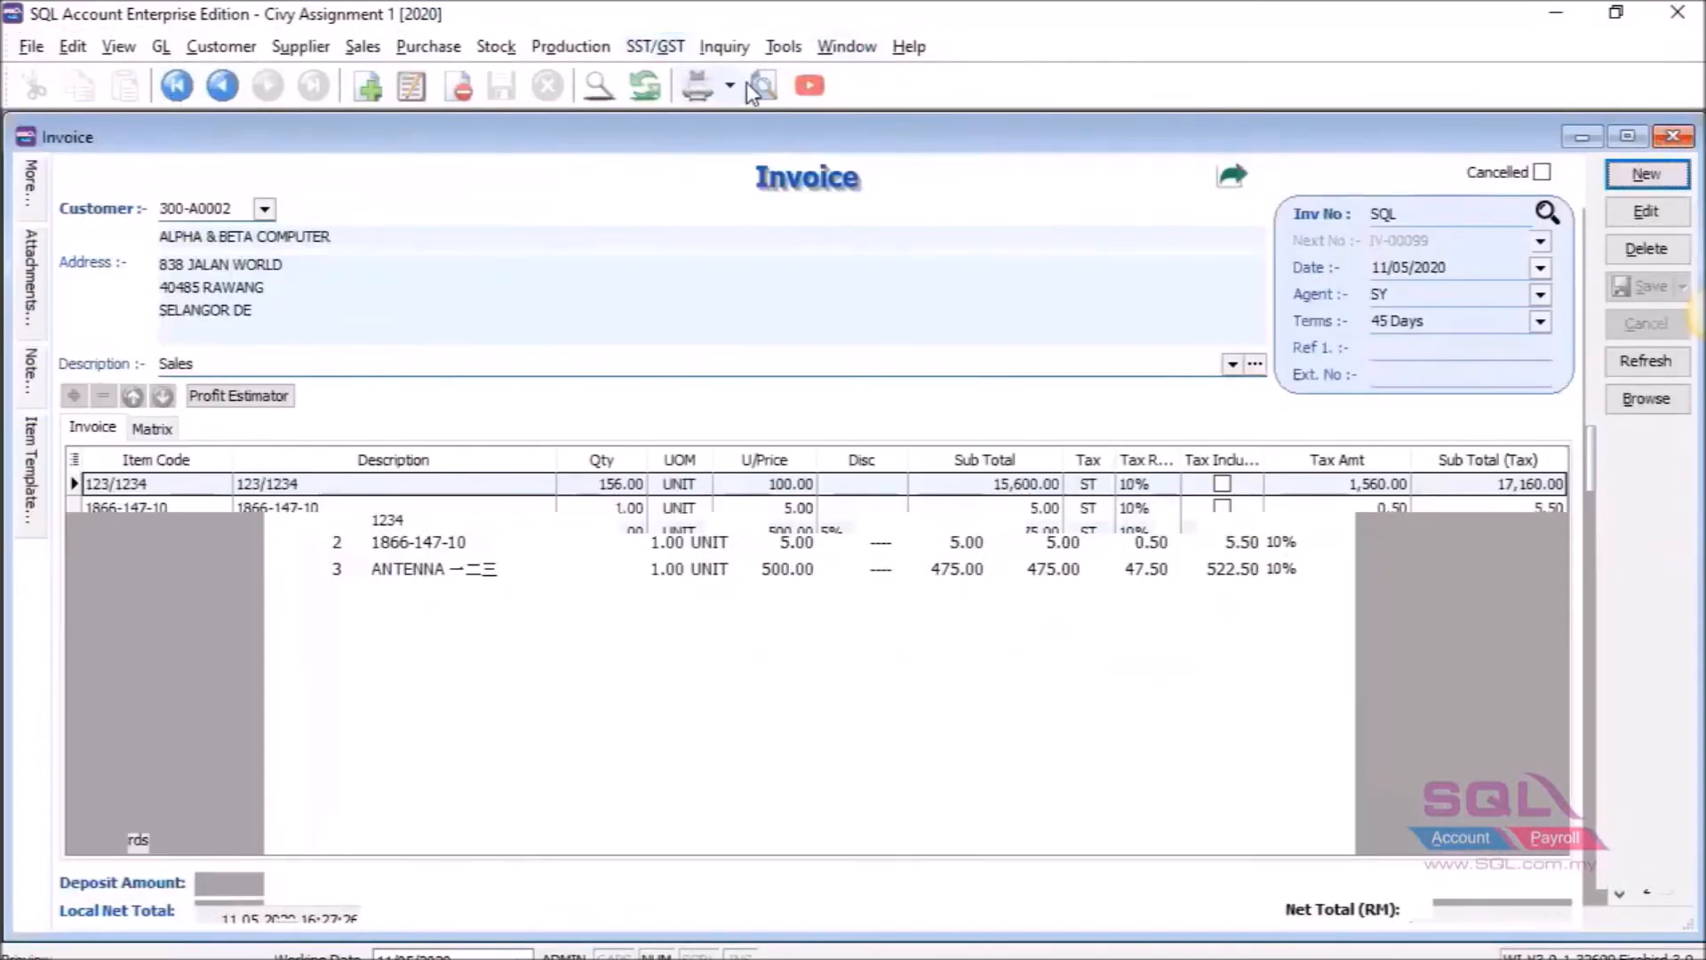
Preview the invoice with Template_Report and scroll to the footer, now fitting on a single page.
click(754, 87)
scroll(889, 471, down, 5)
click(714, 587)
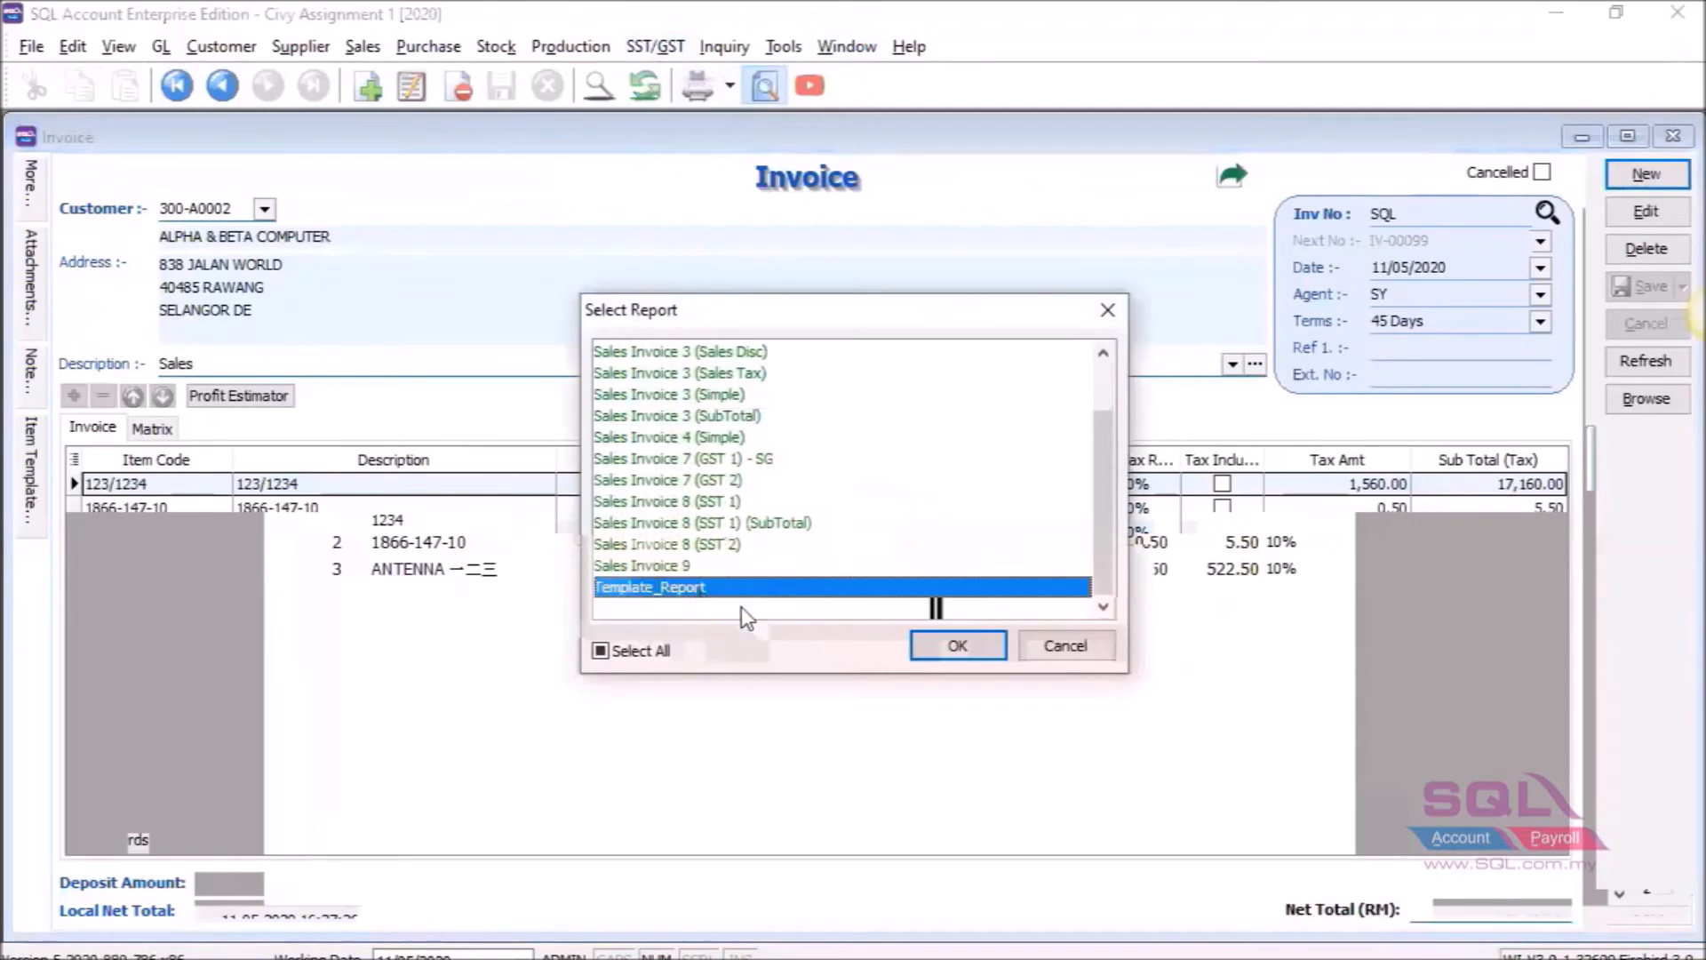
click(924, 641)
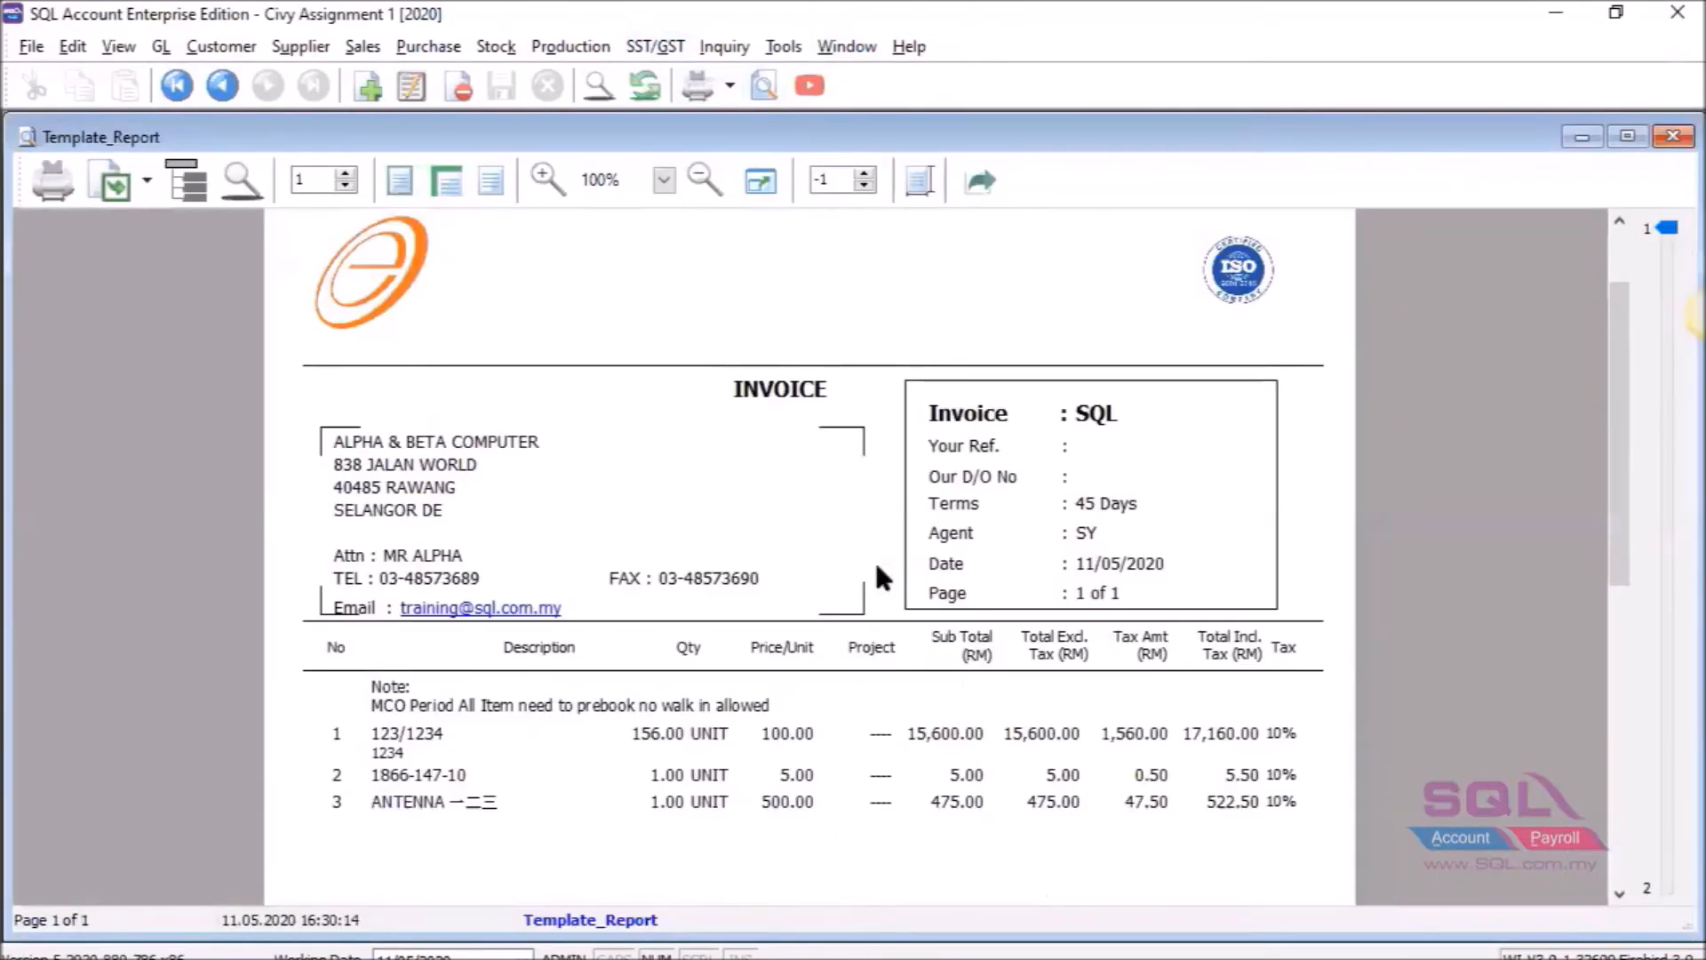
scroll(880, 576, down, 2)
scroll(877, 569, down, 5)
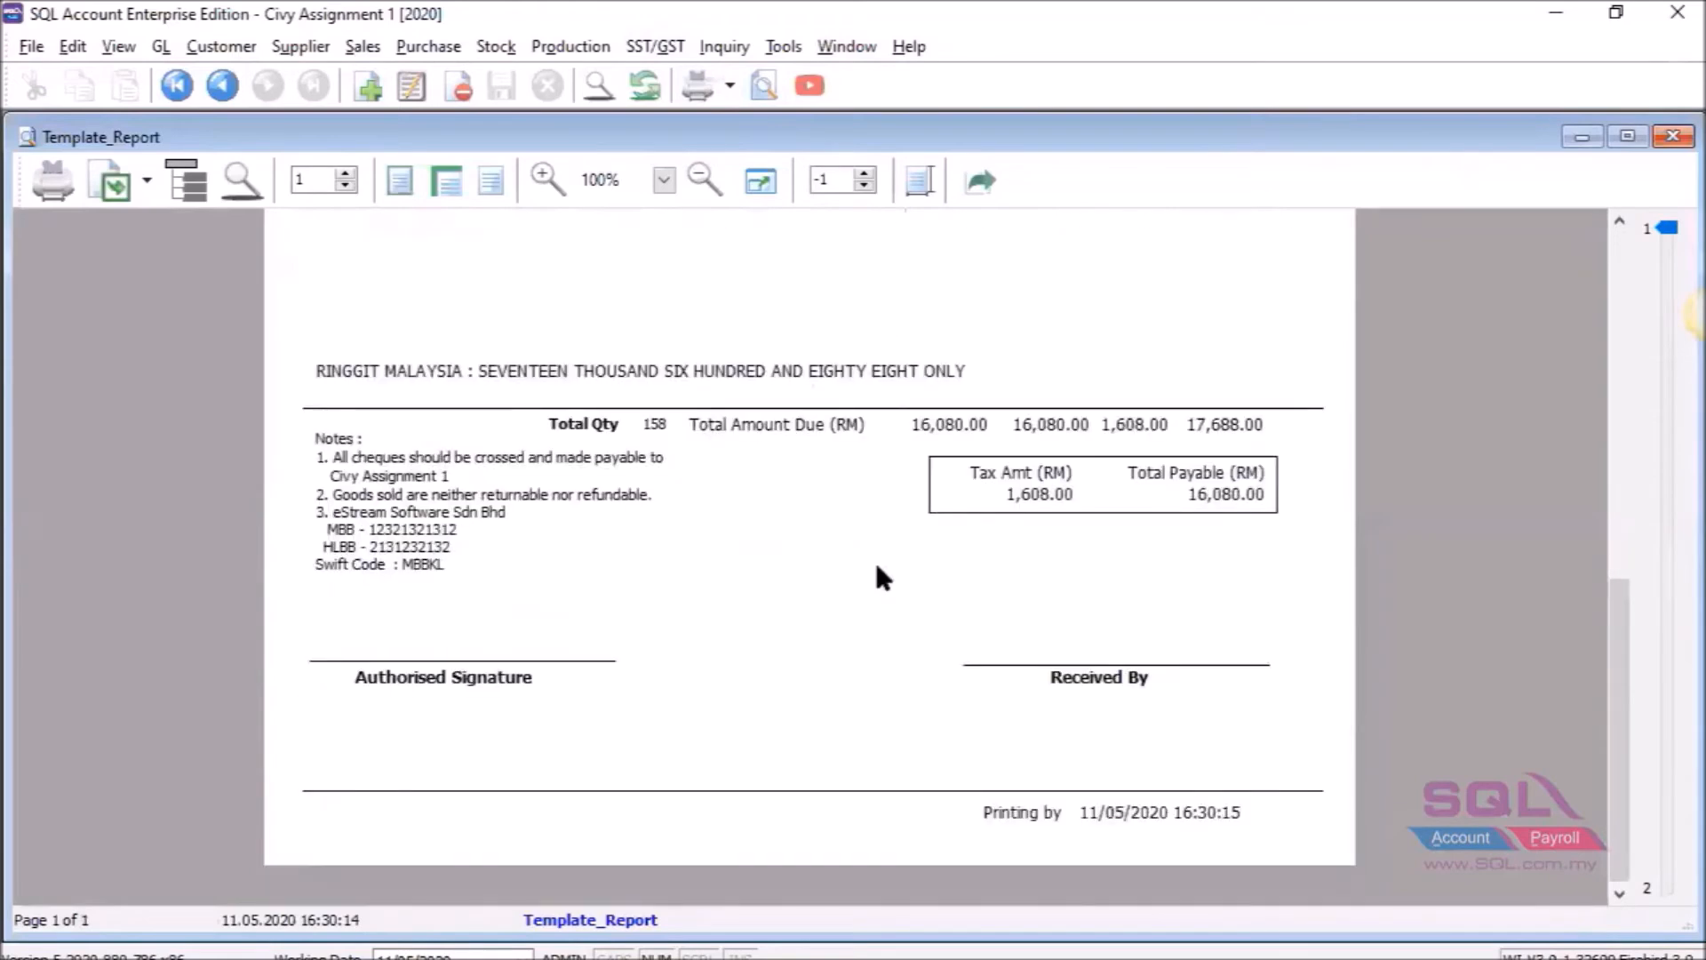
scroll(877, 567, up, 8)
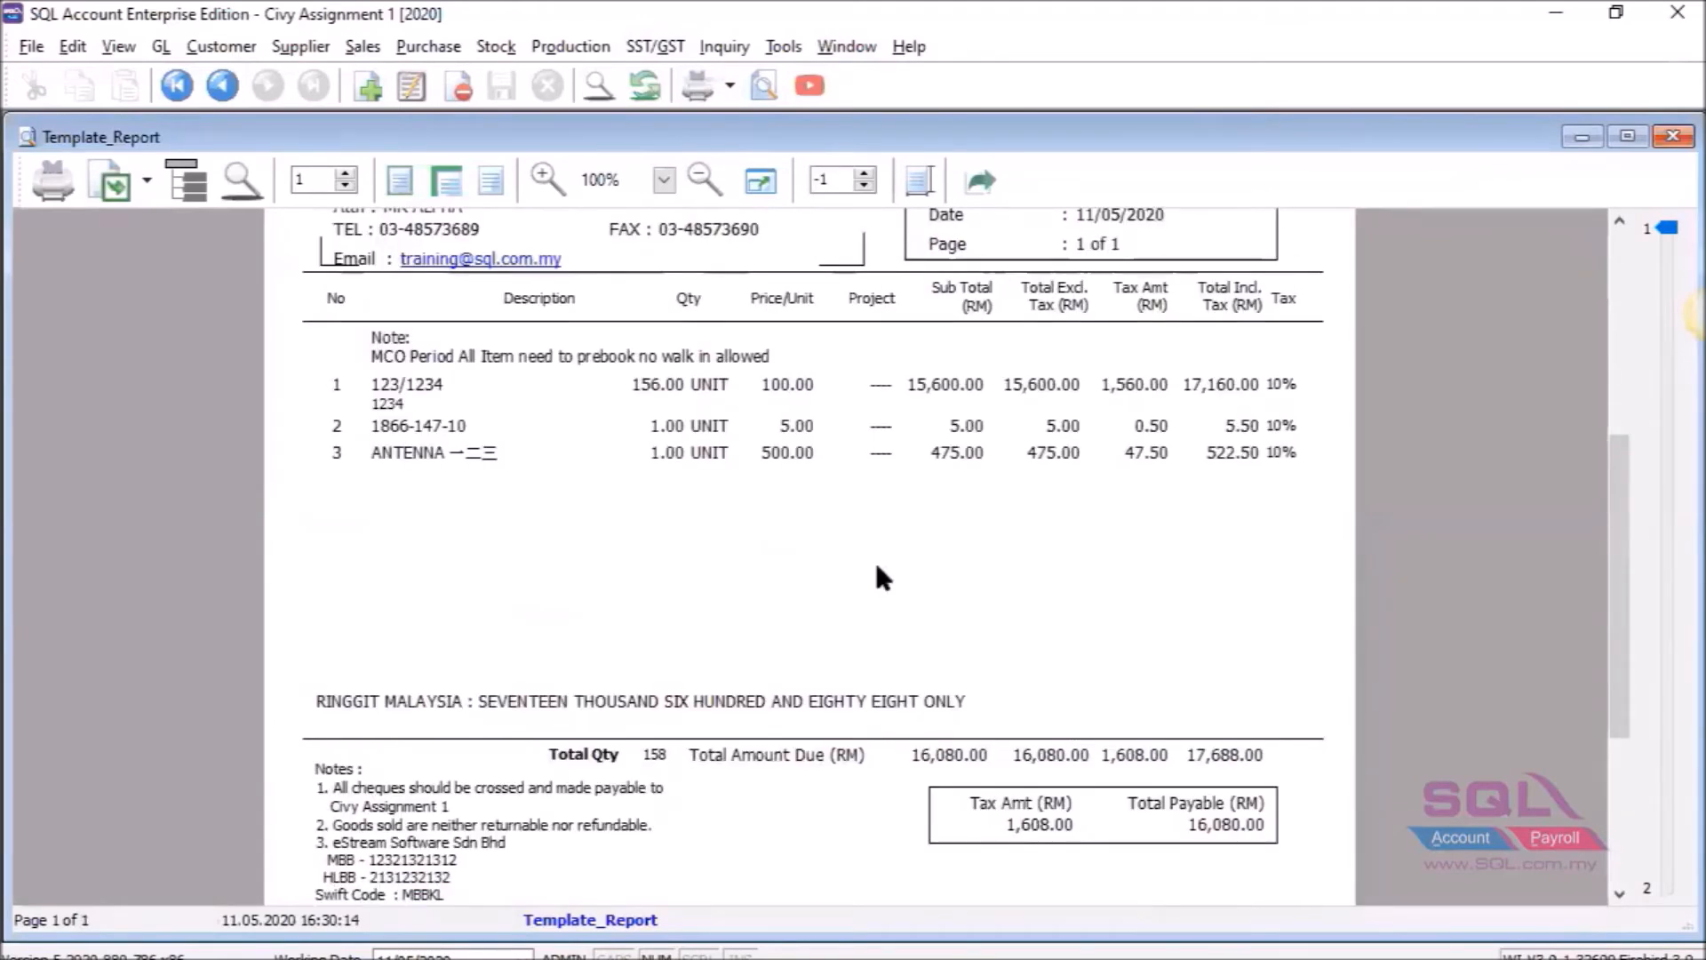
scroll(877, 567, down, 4)
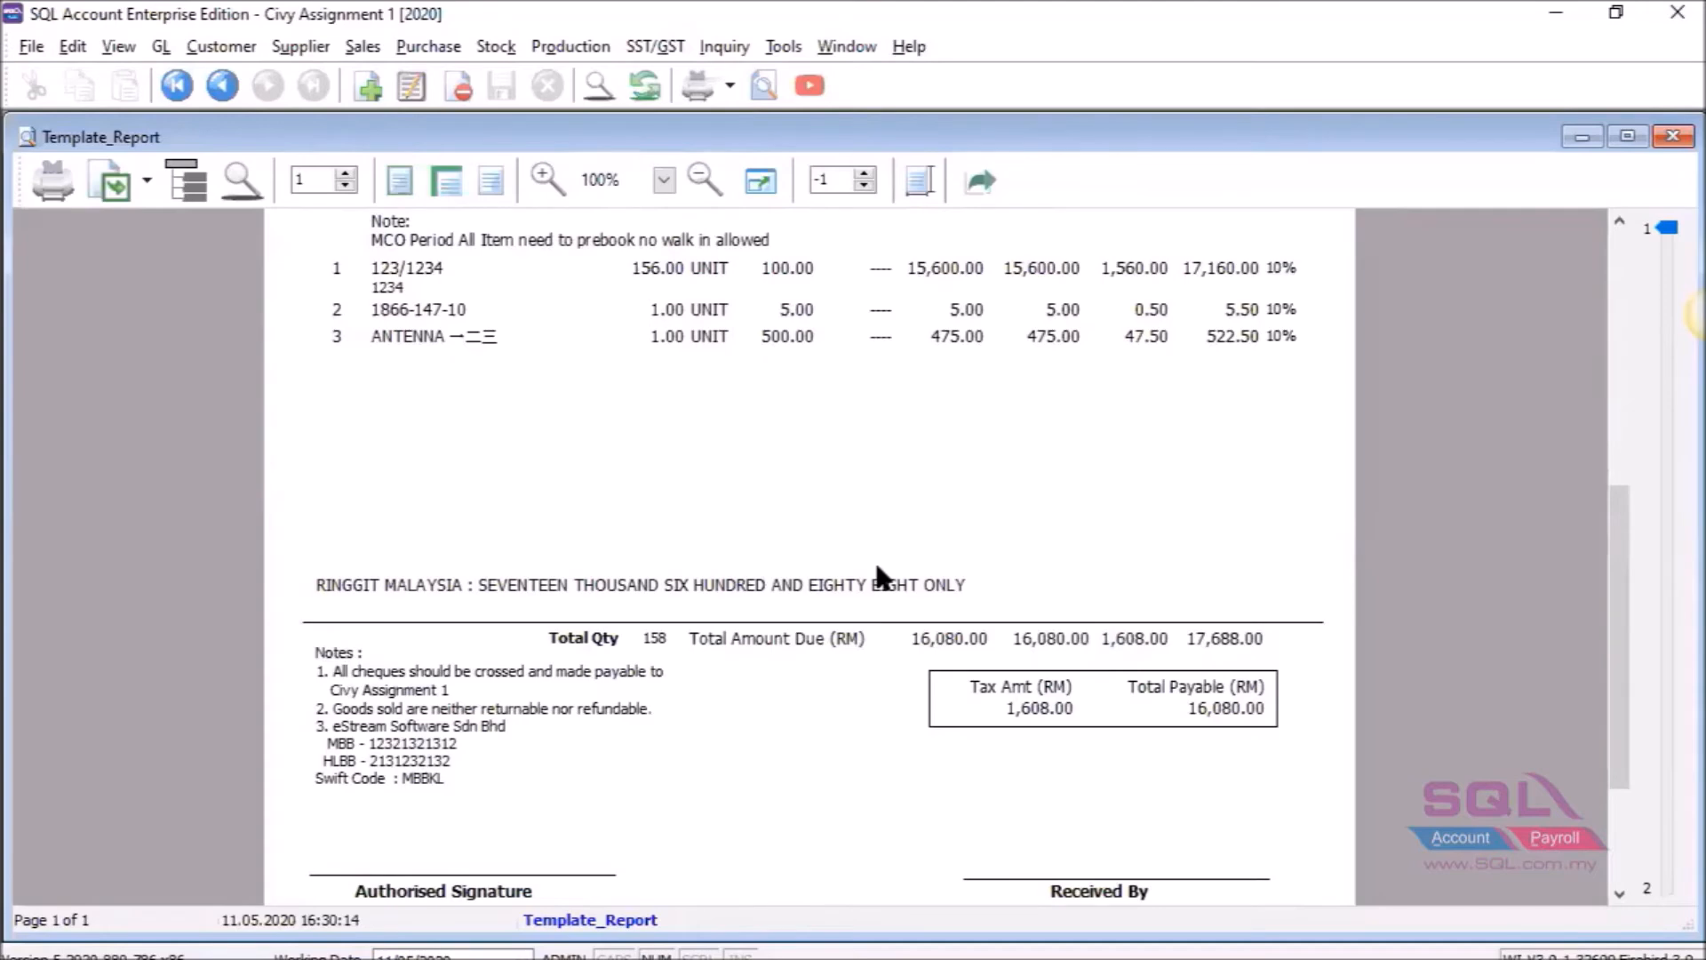
scroll(880, 578, down, 2)
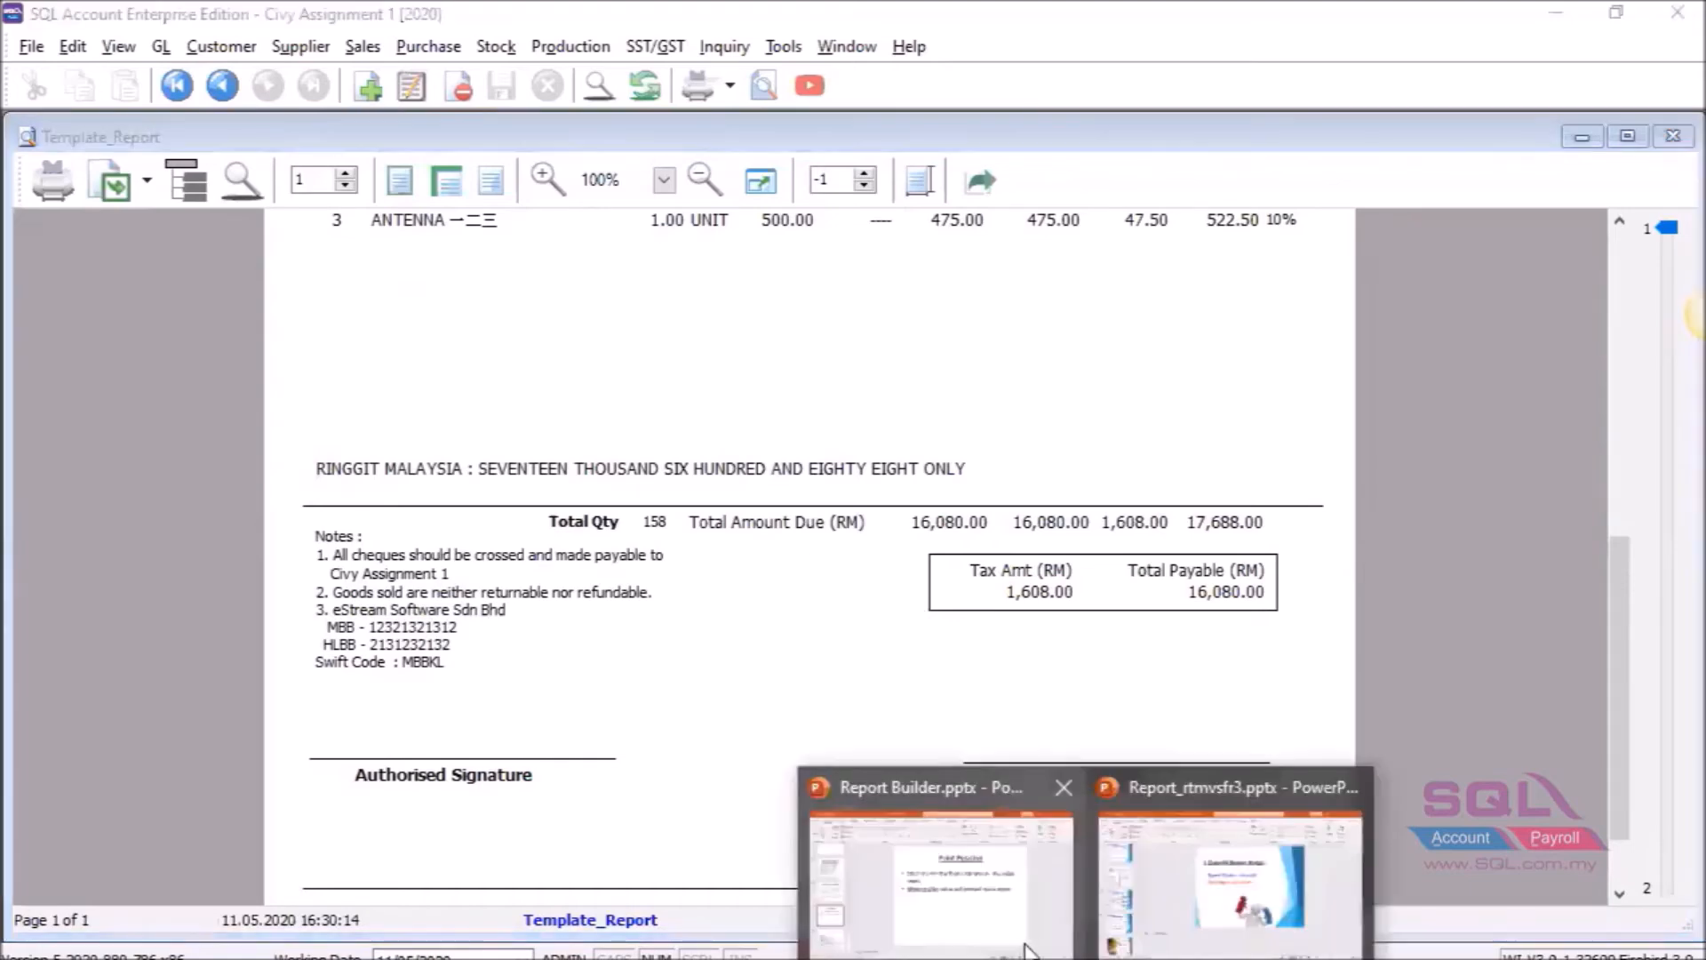
Review slide 18, 'Stop Position VS Print Count', then return to the SQL Account preview.
mouse_move(1025, 928)
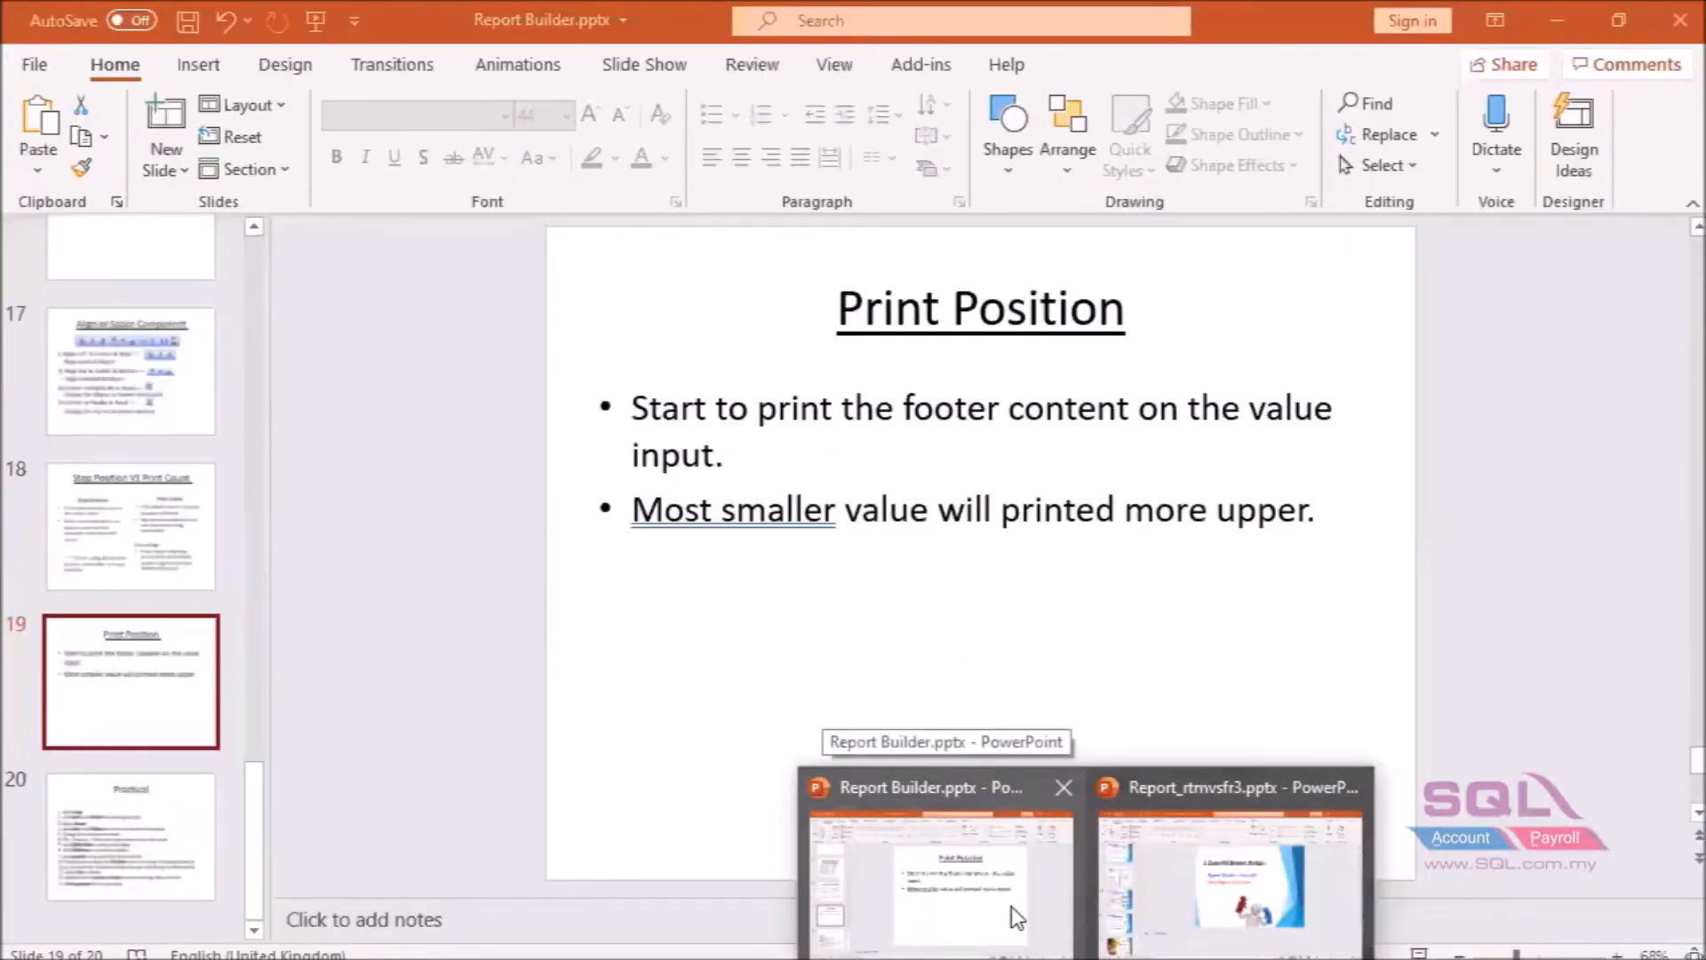
click(1011, 907)
click(189, 515)
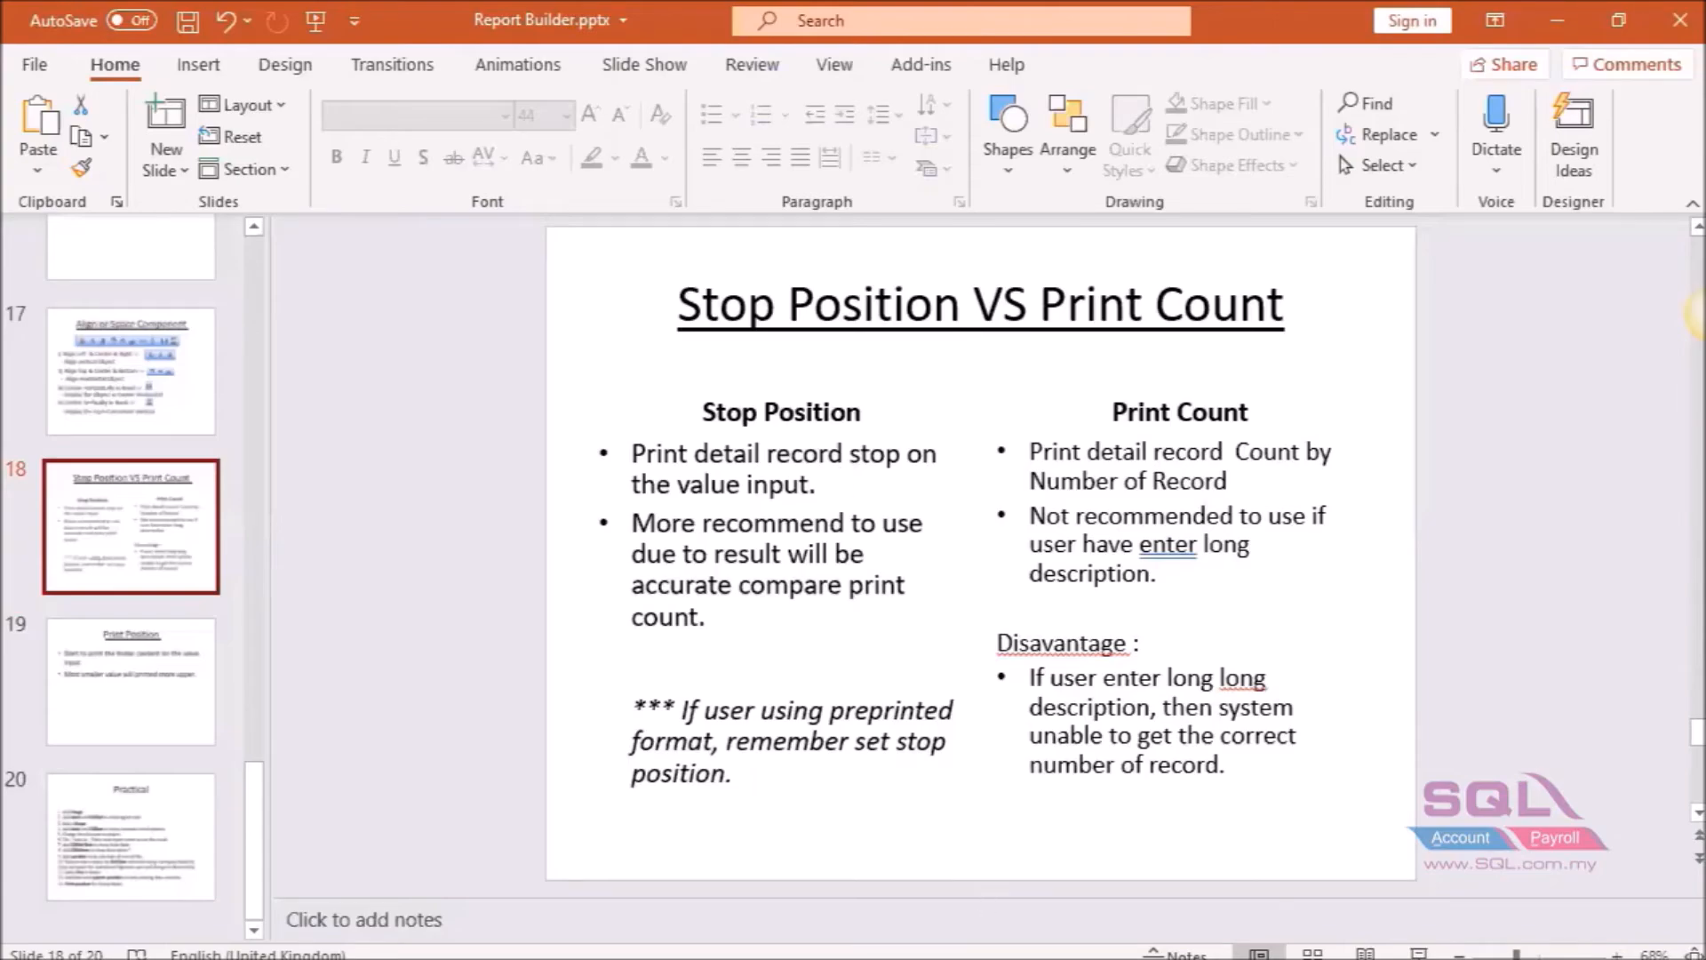
click(951, 958)
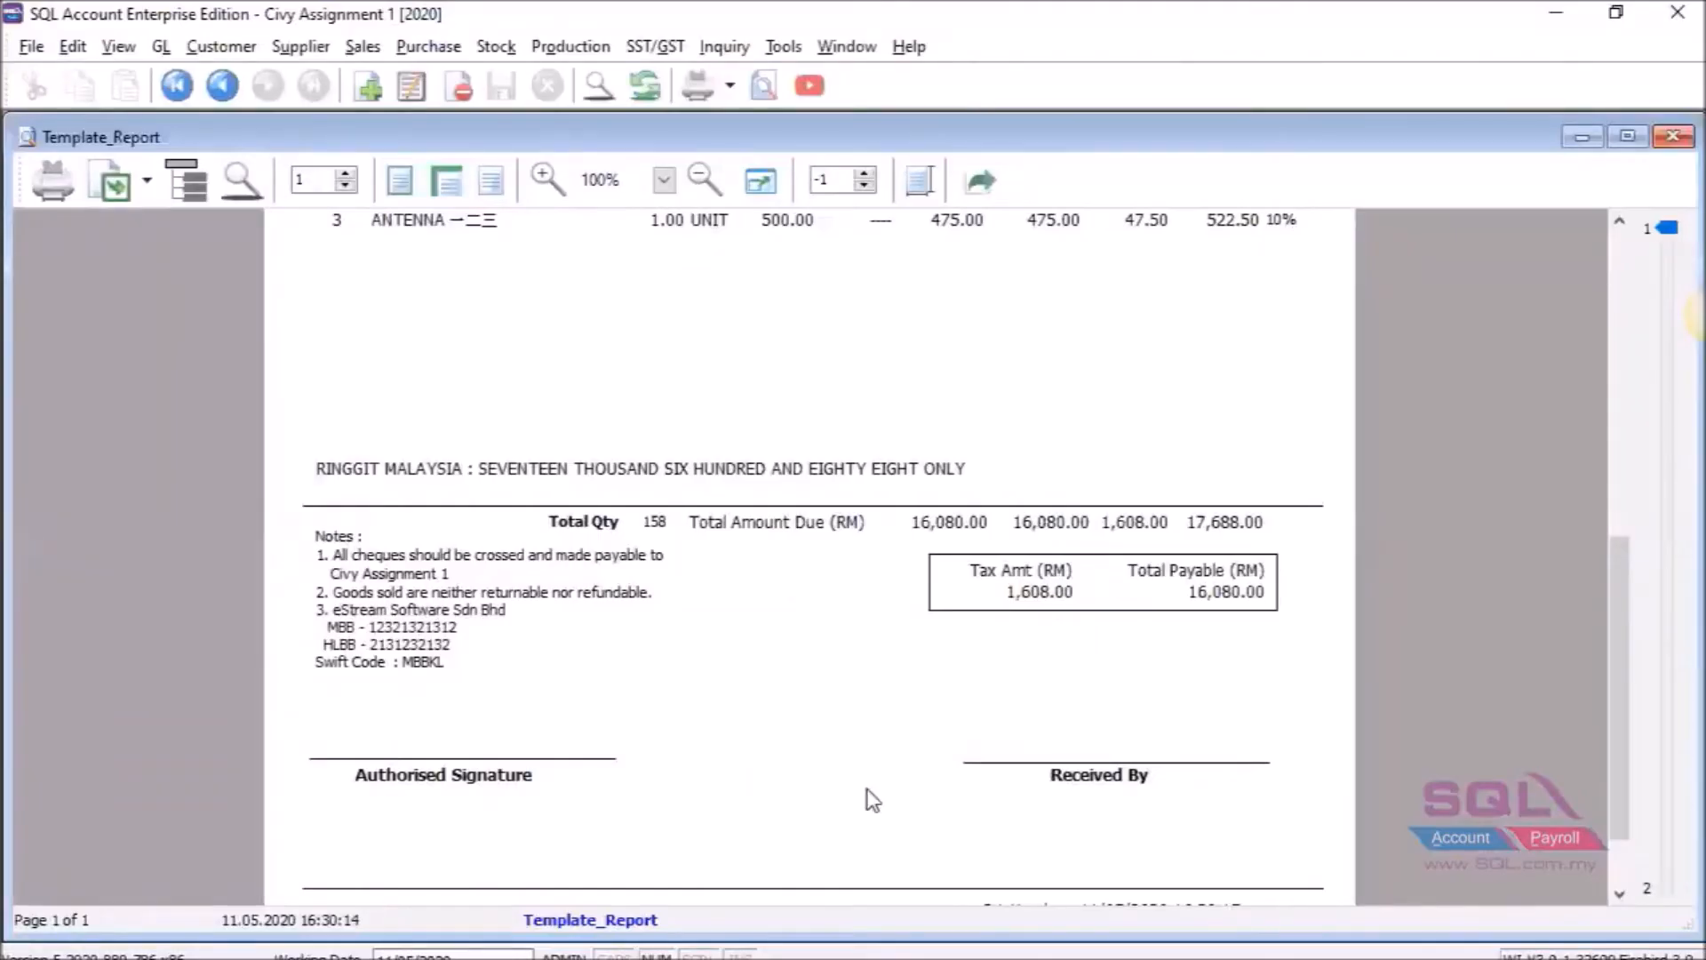
Open Template_Report in the designer and check the SubRptNorm subreport's StopPosition of 0, closing without changes.
click(632, 922)
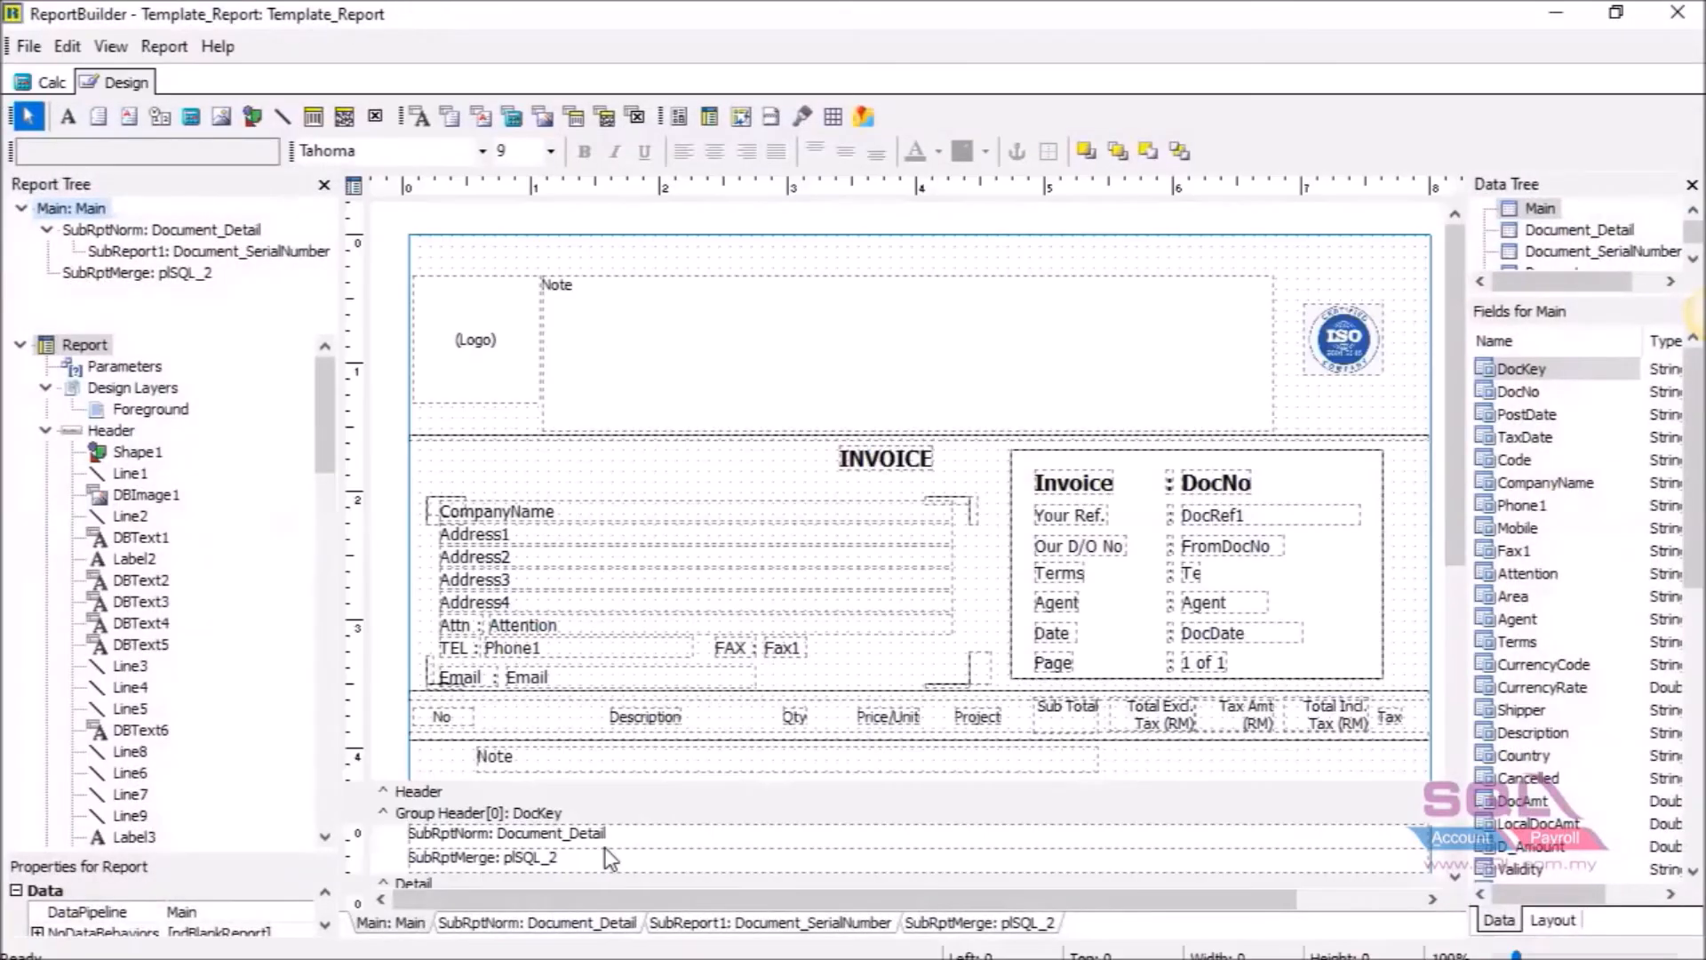
drag(1455, 423, 1455, 469)
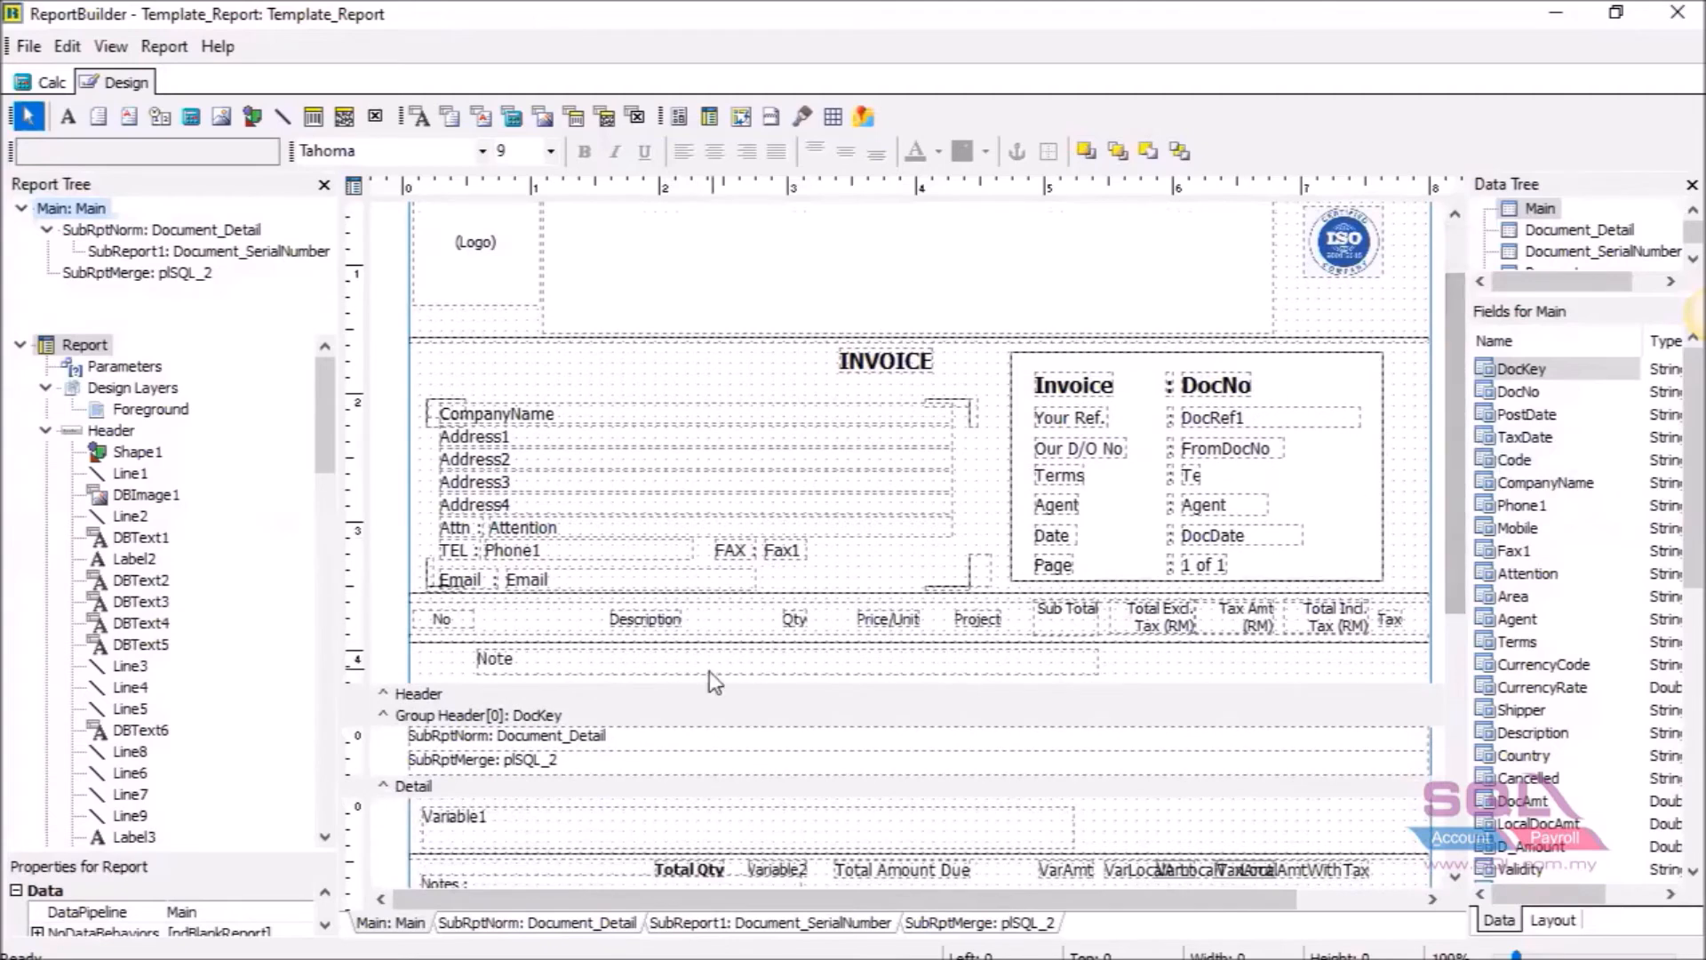
click(597, 743)
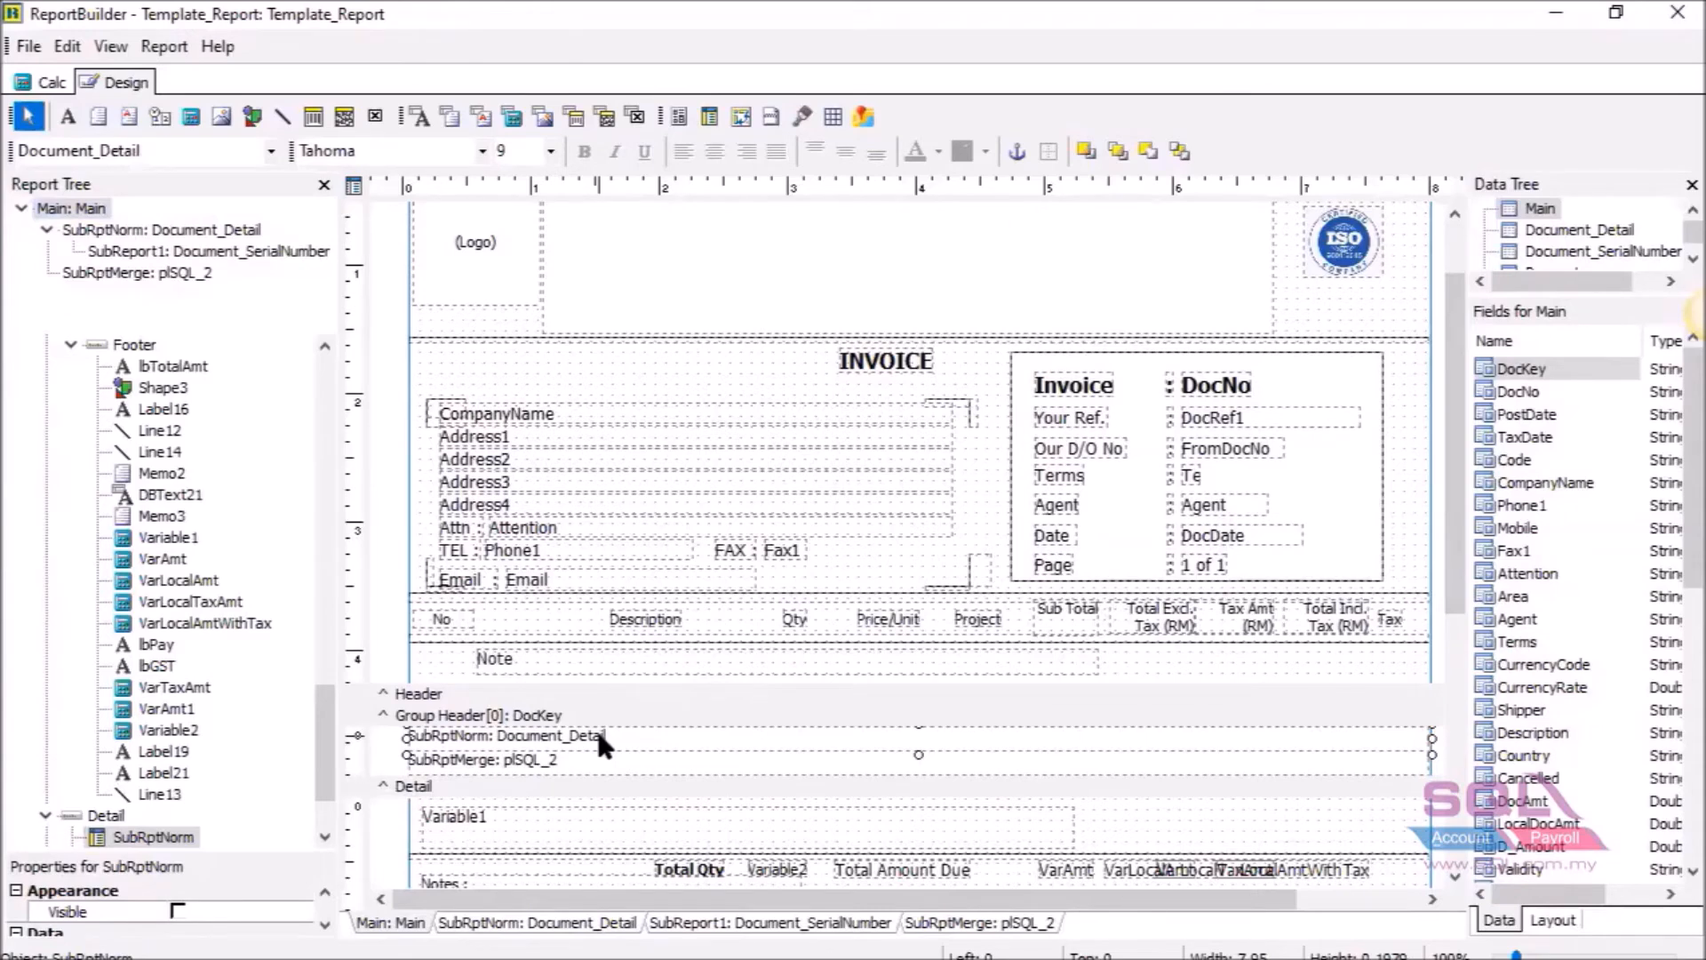
right_click(598, 737)
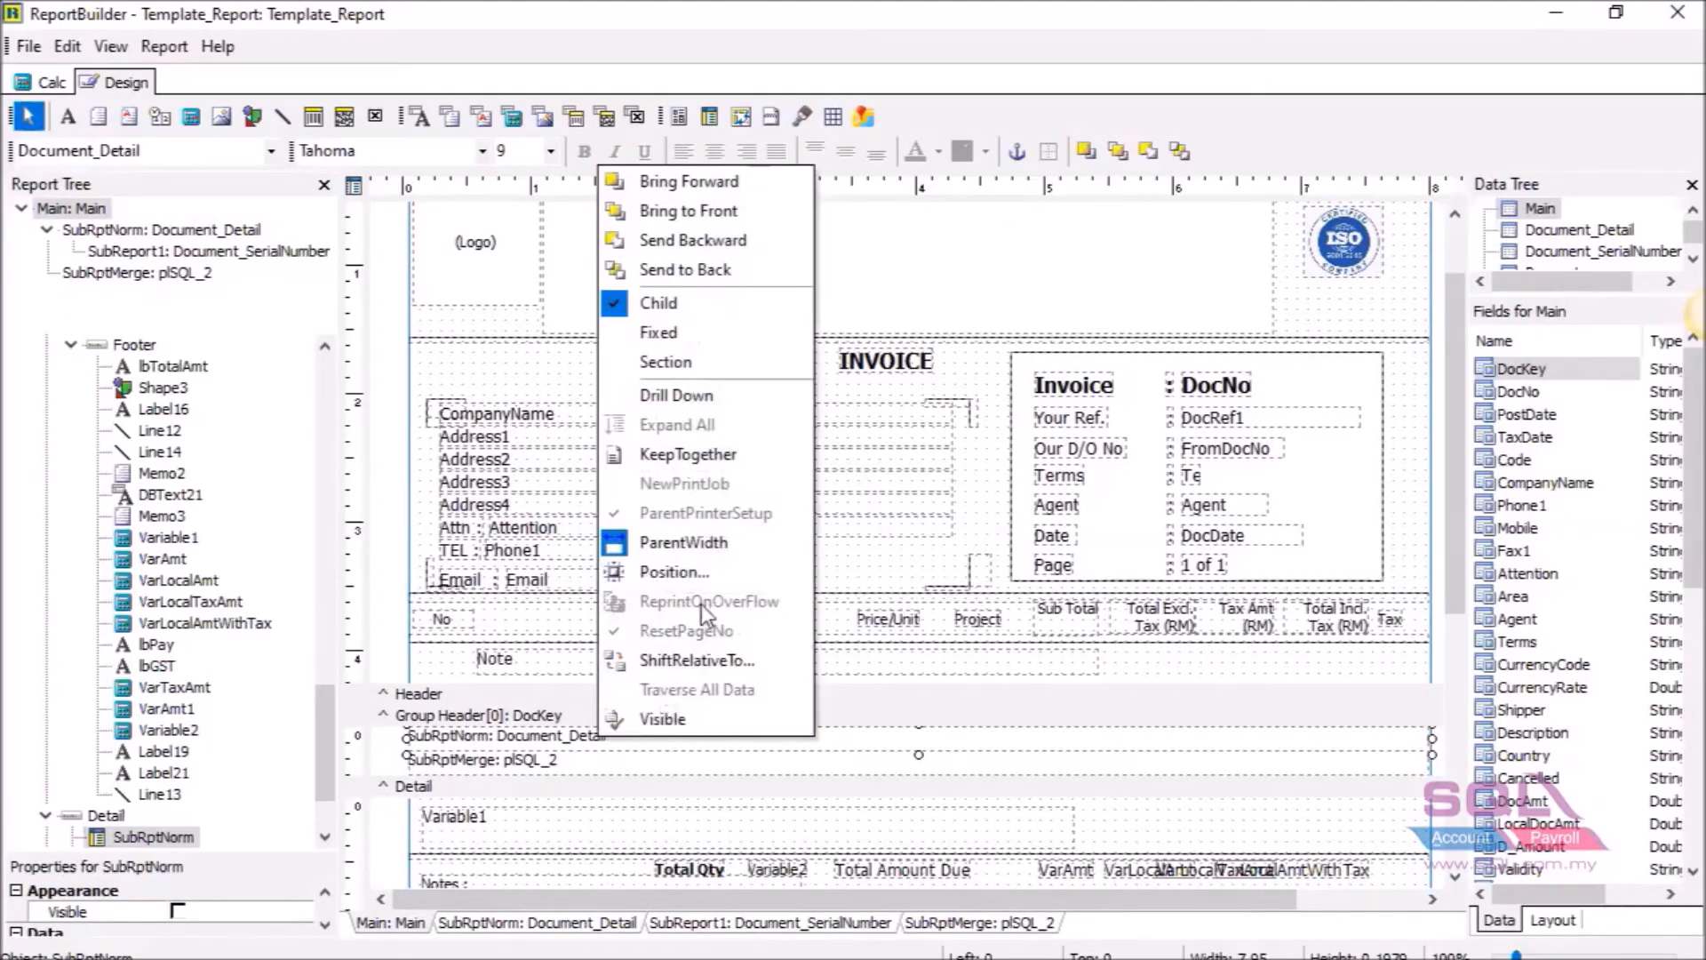
click(712, 573)
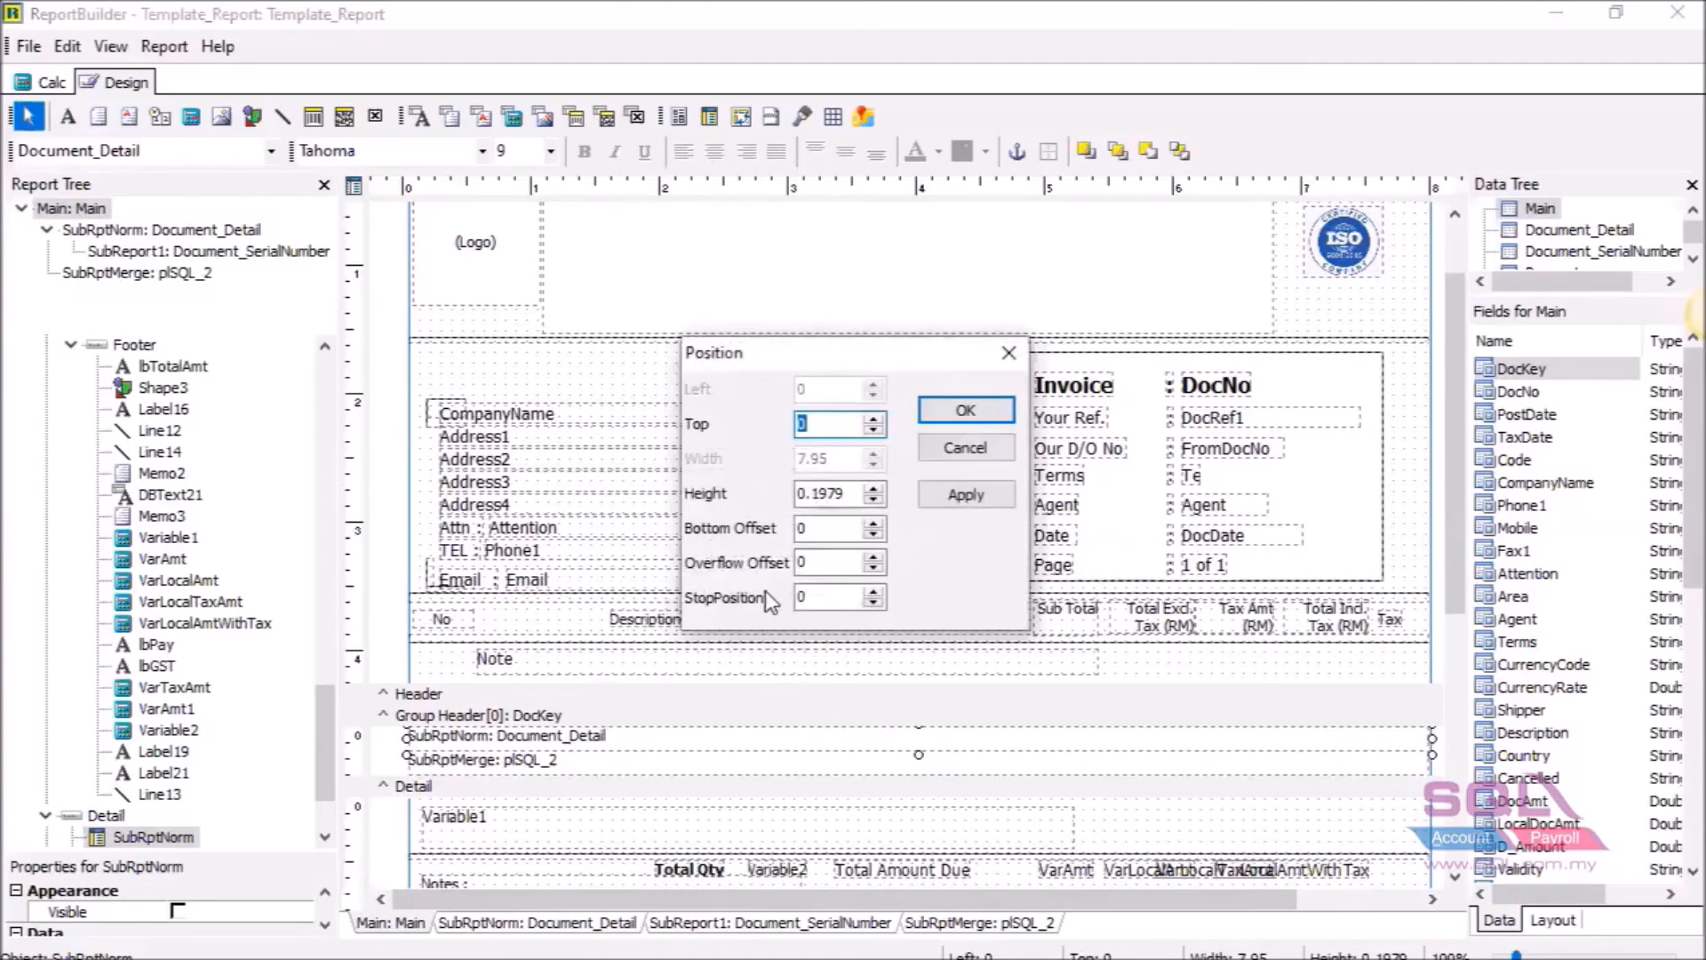
double_click(826, 600)
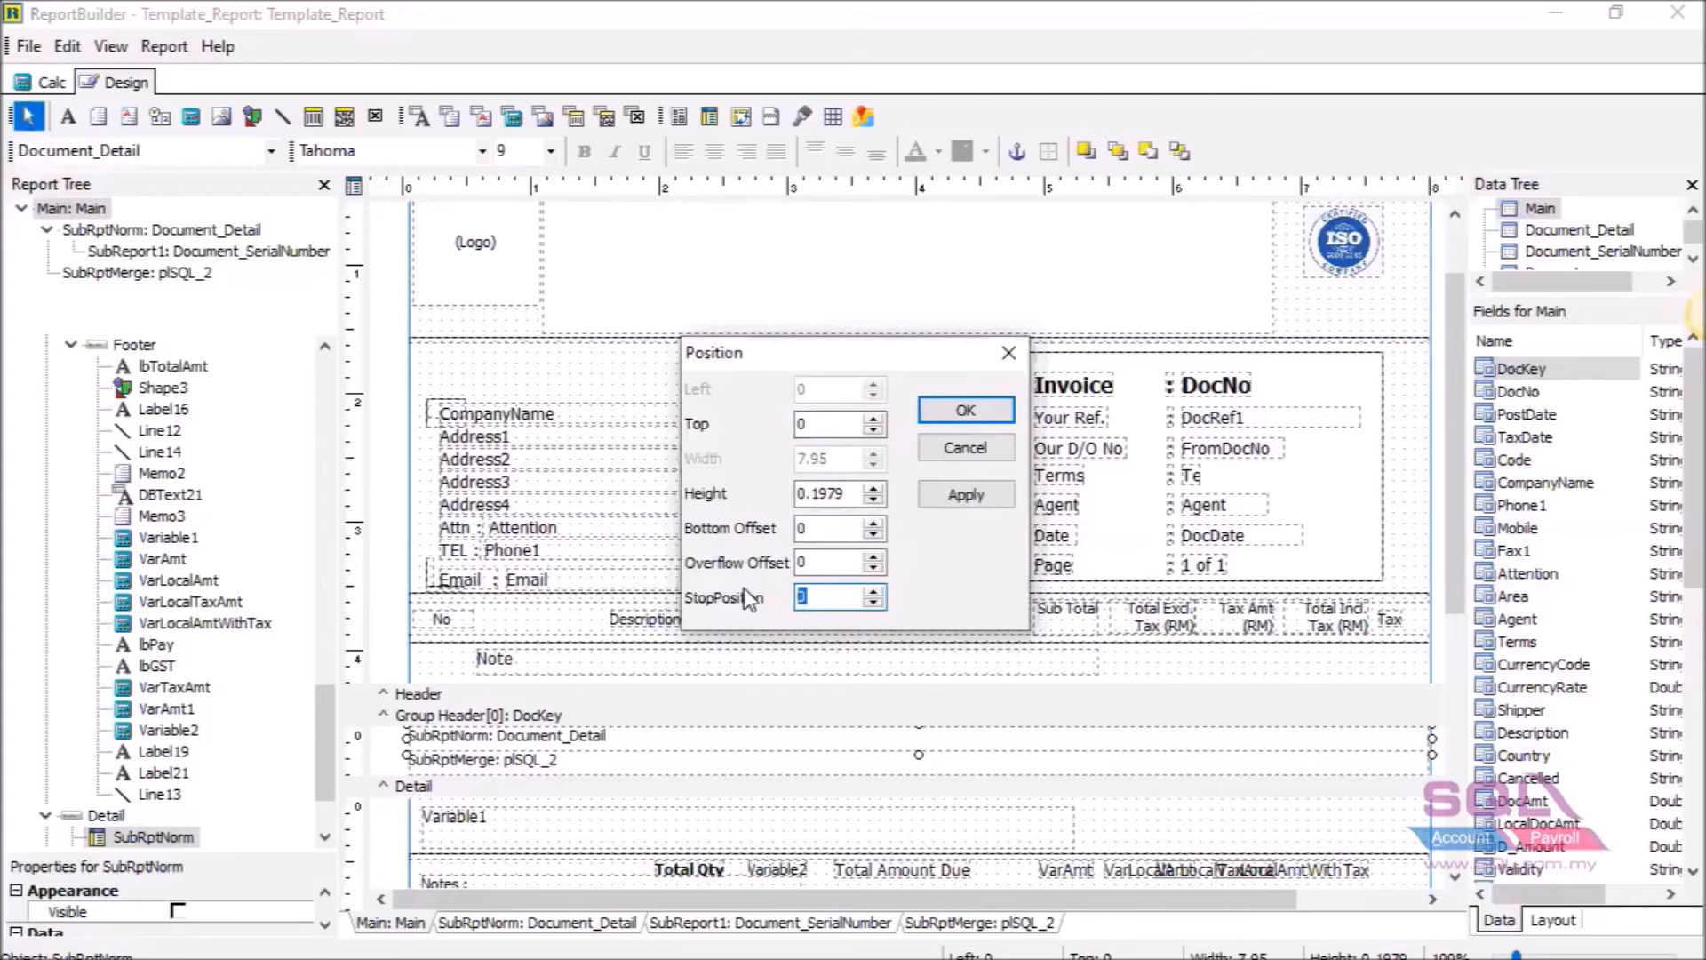
click(977, 454)
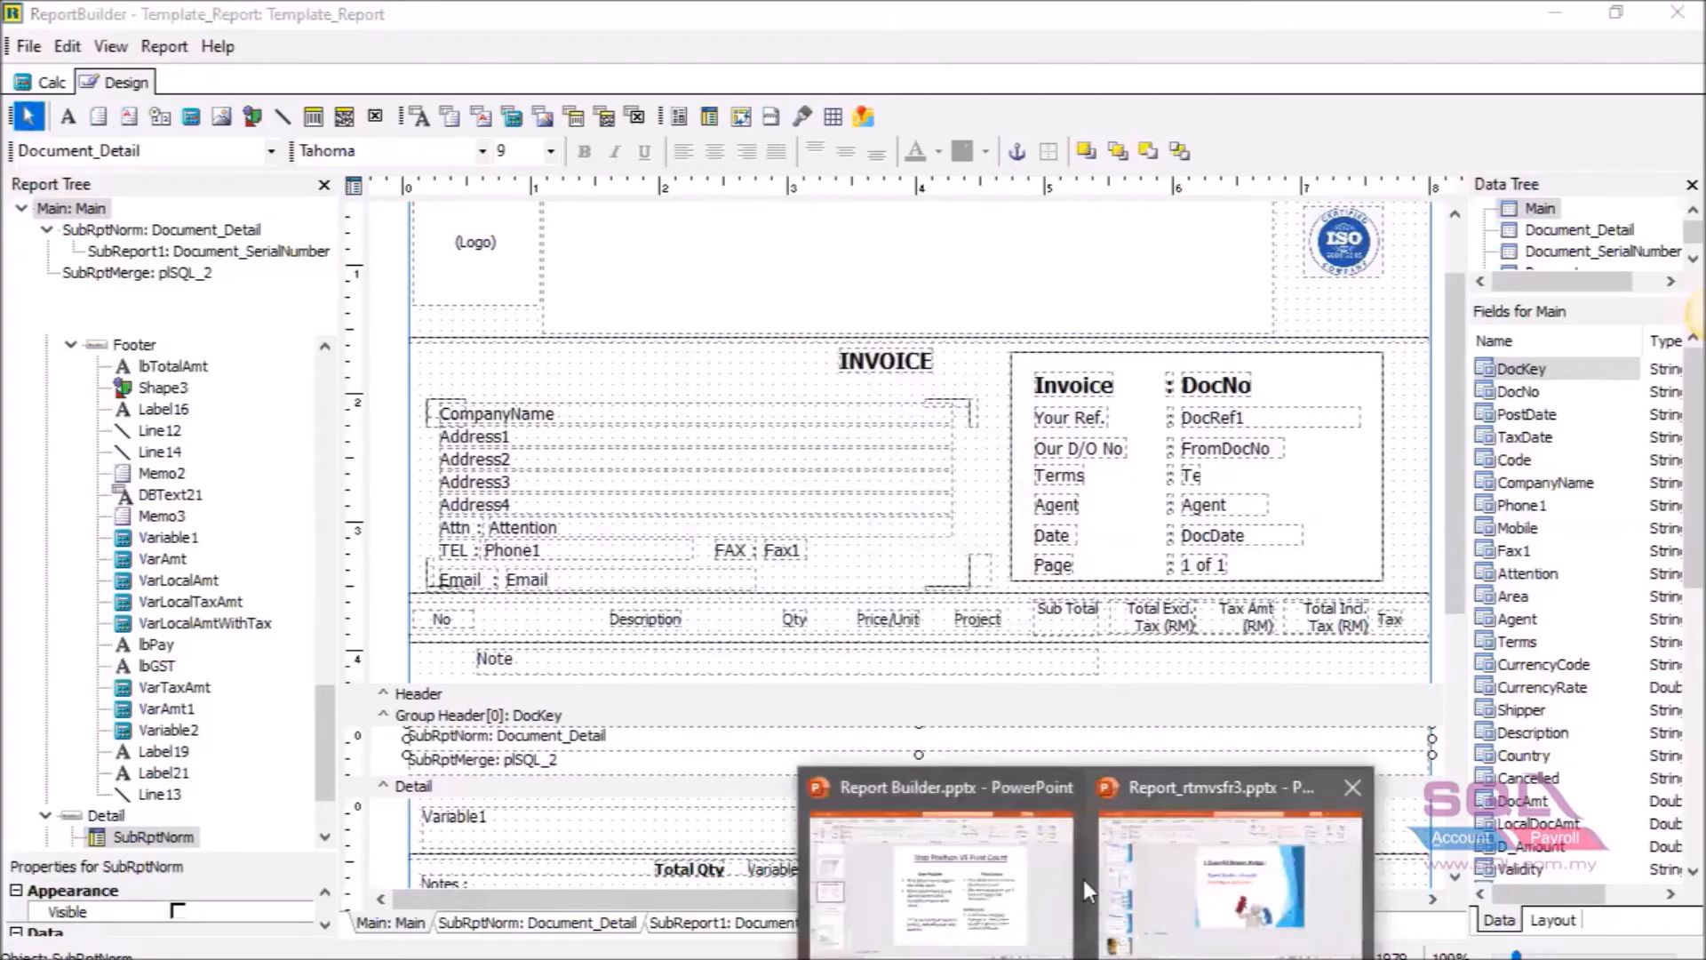
click(1036, 878)
drag(1095, 402, 1250, 617)
click(1299, 583)
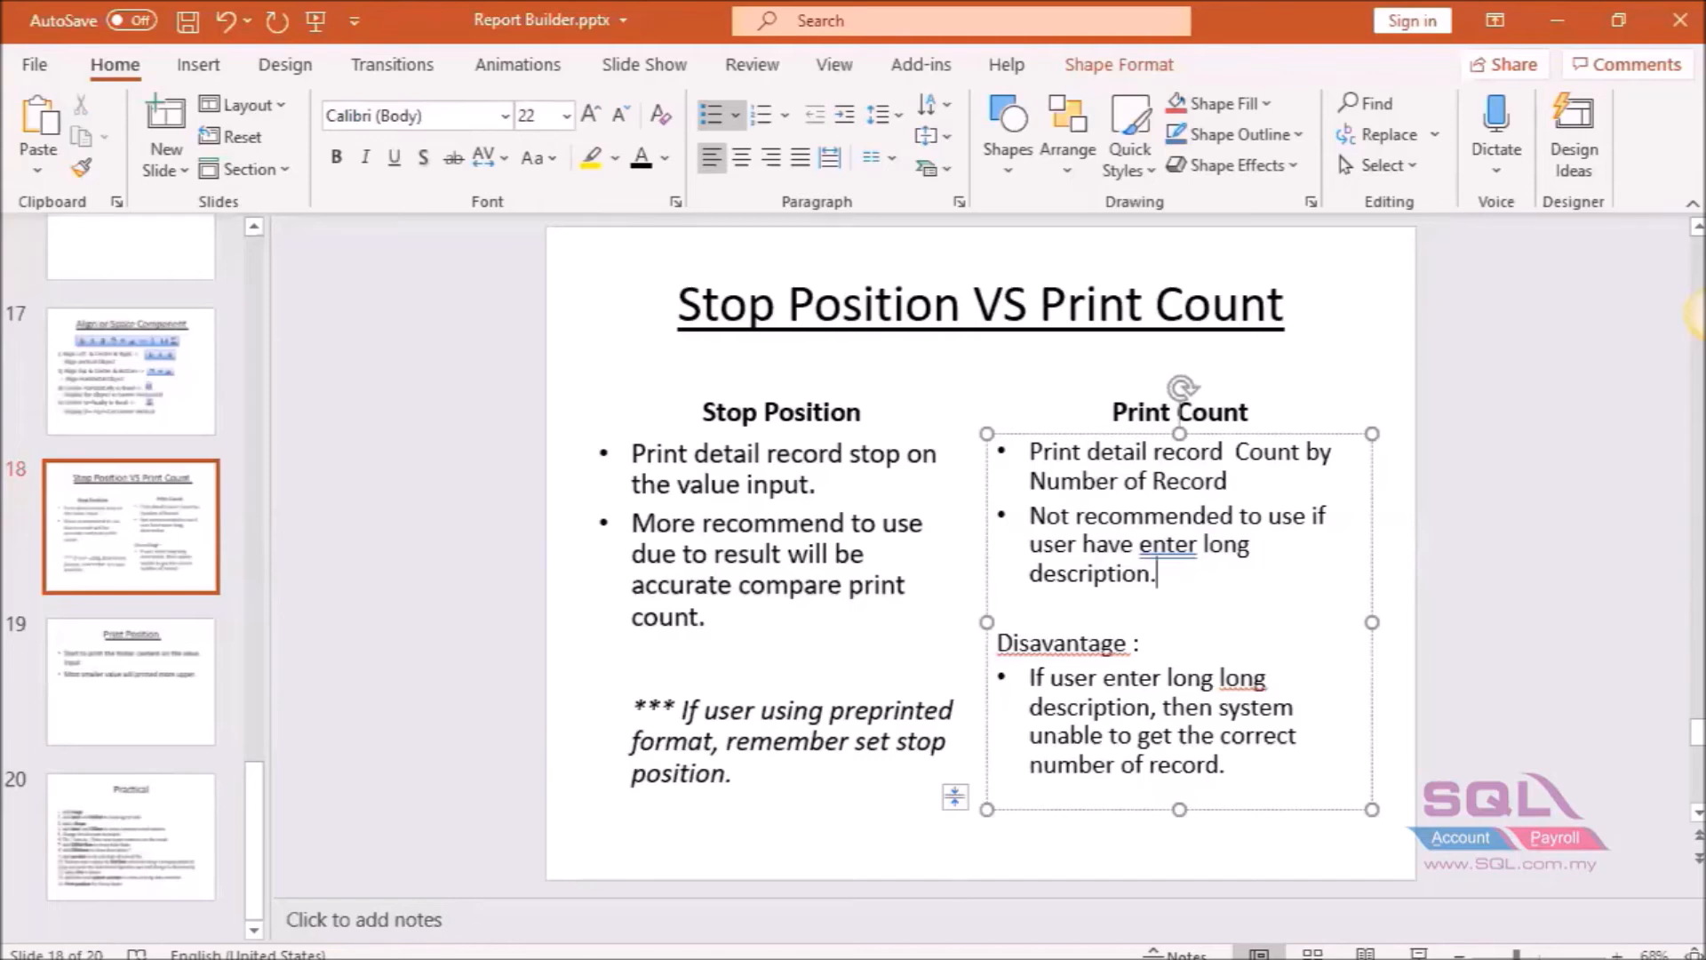
click(942, 958)
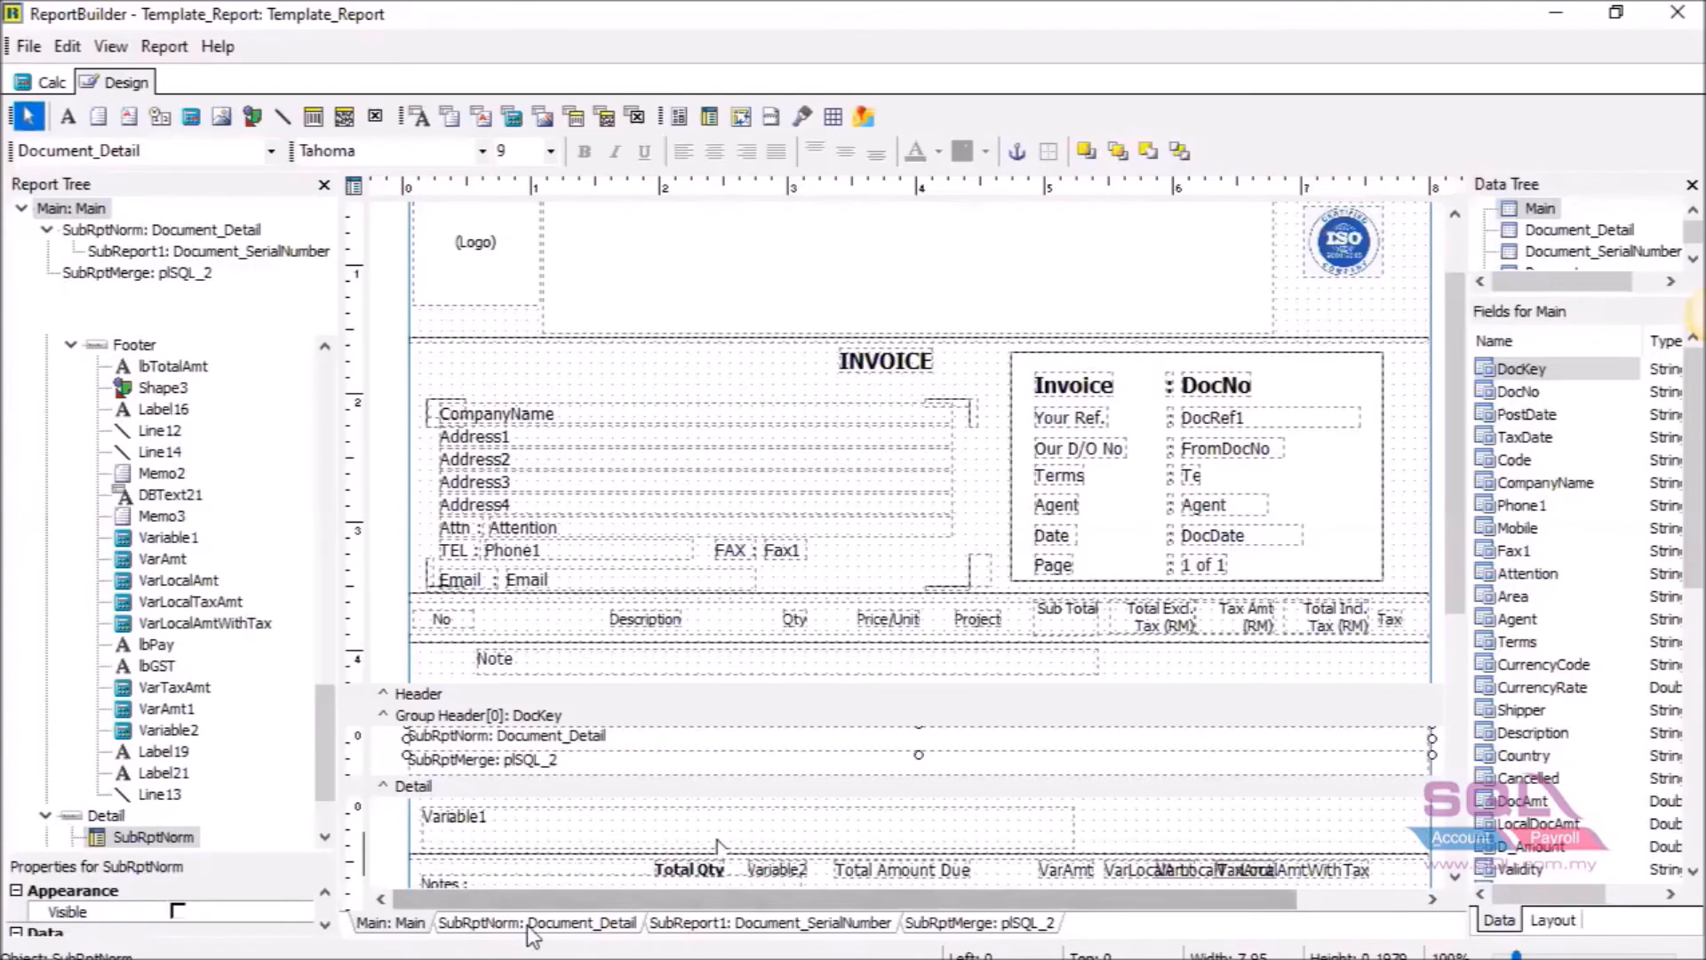
Set the Document_Detail subreport's Detail band Print Count to 0 instead of 20.
click(581, 922)
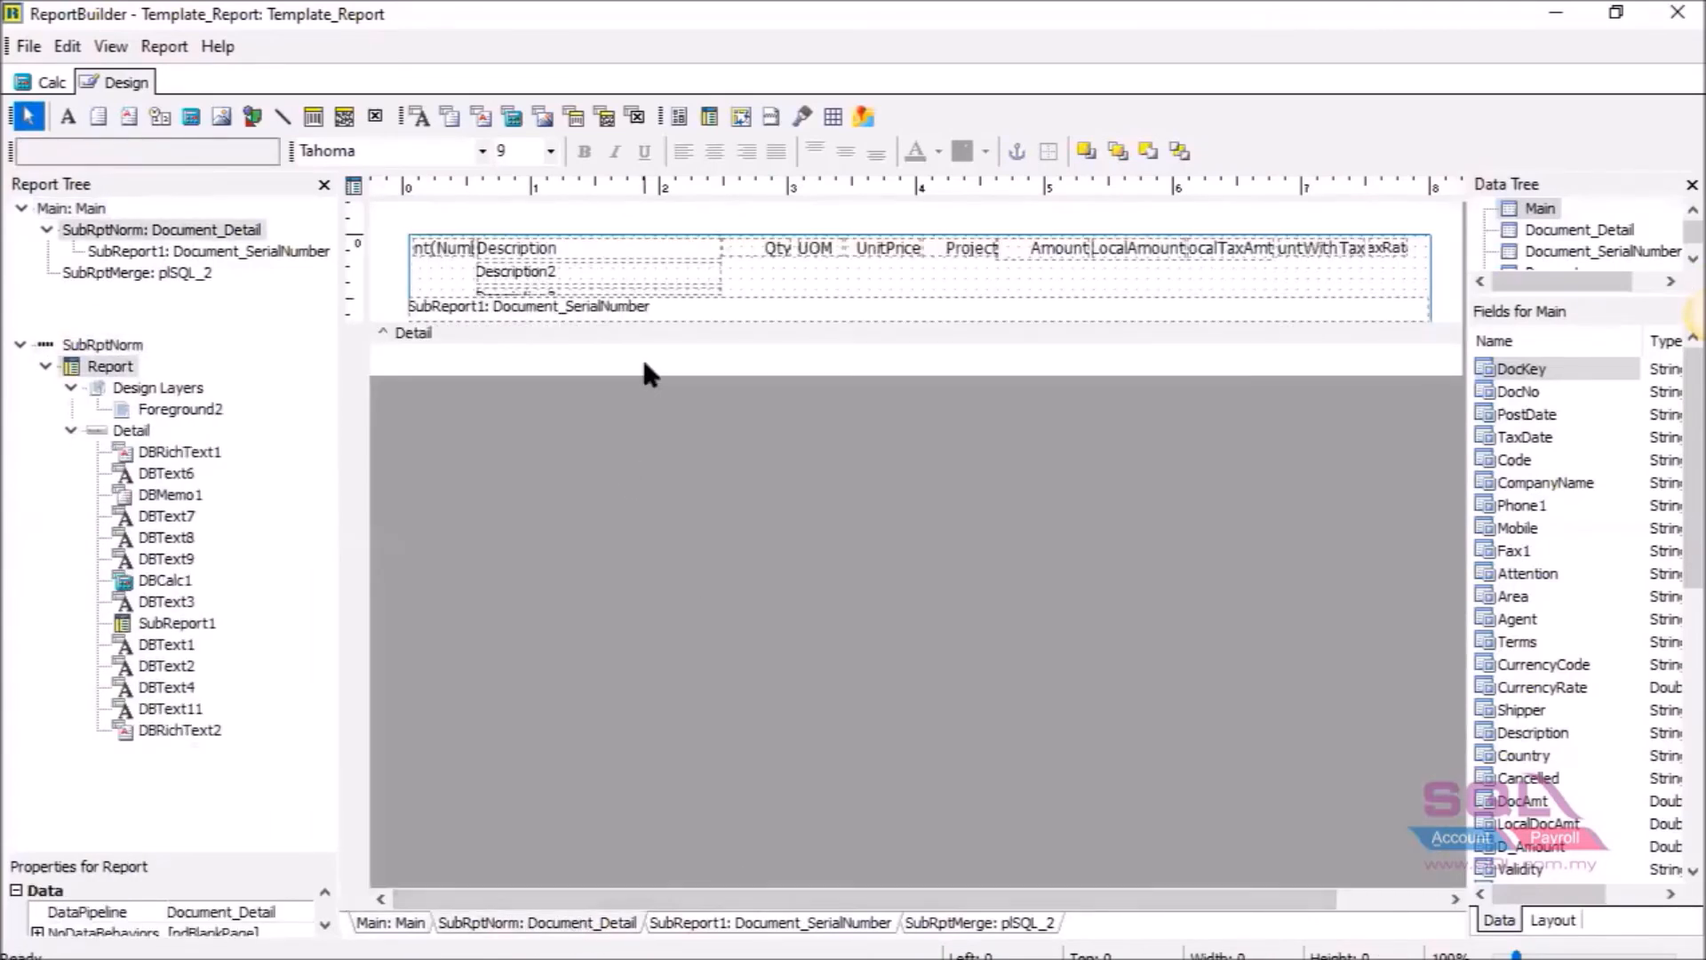
right_click(682, 334)
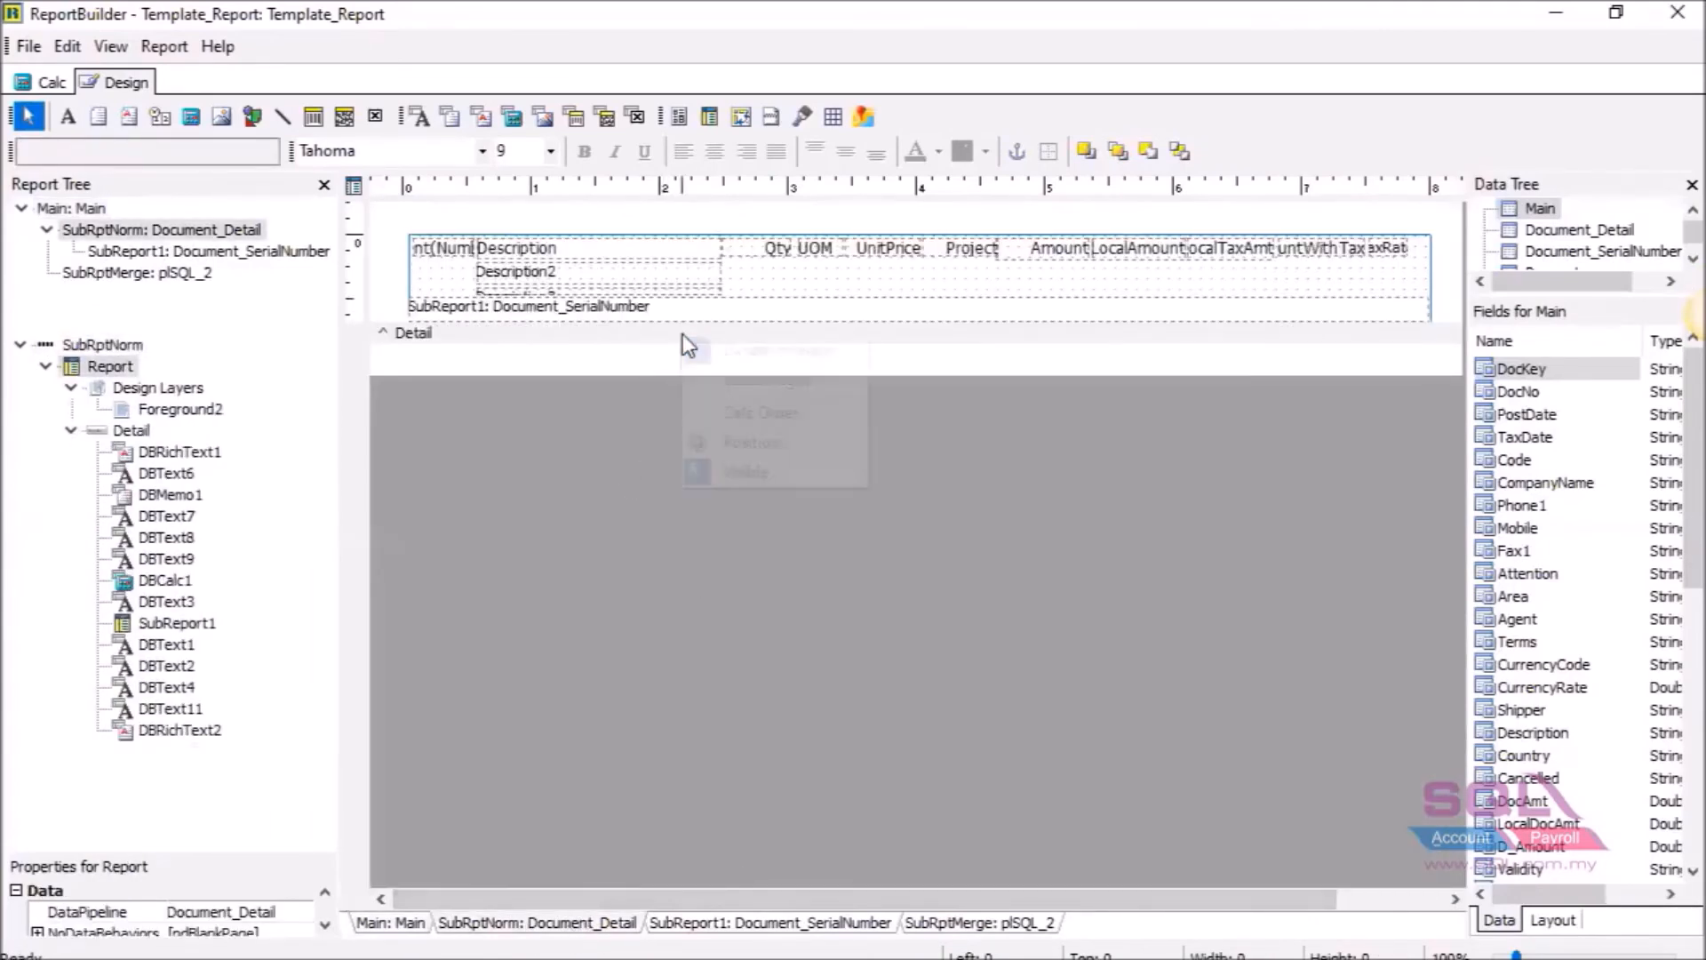
click(712, 450)
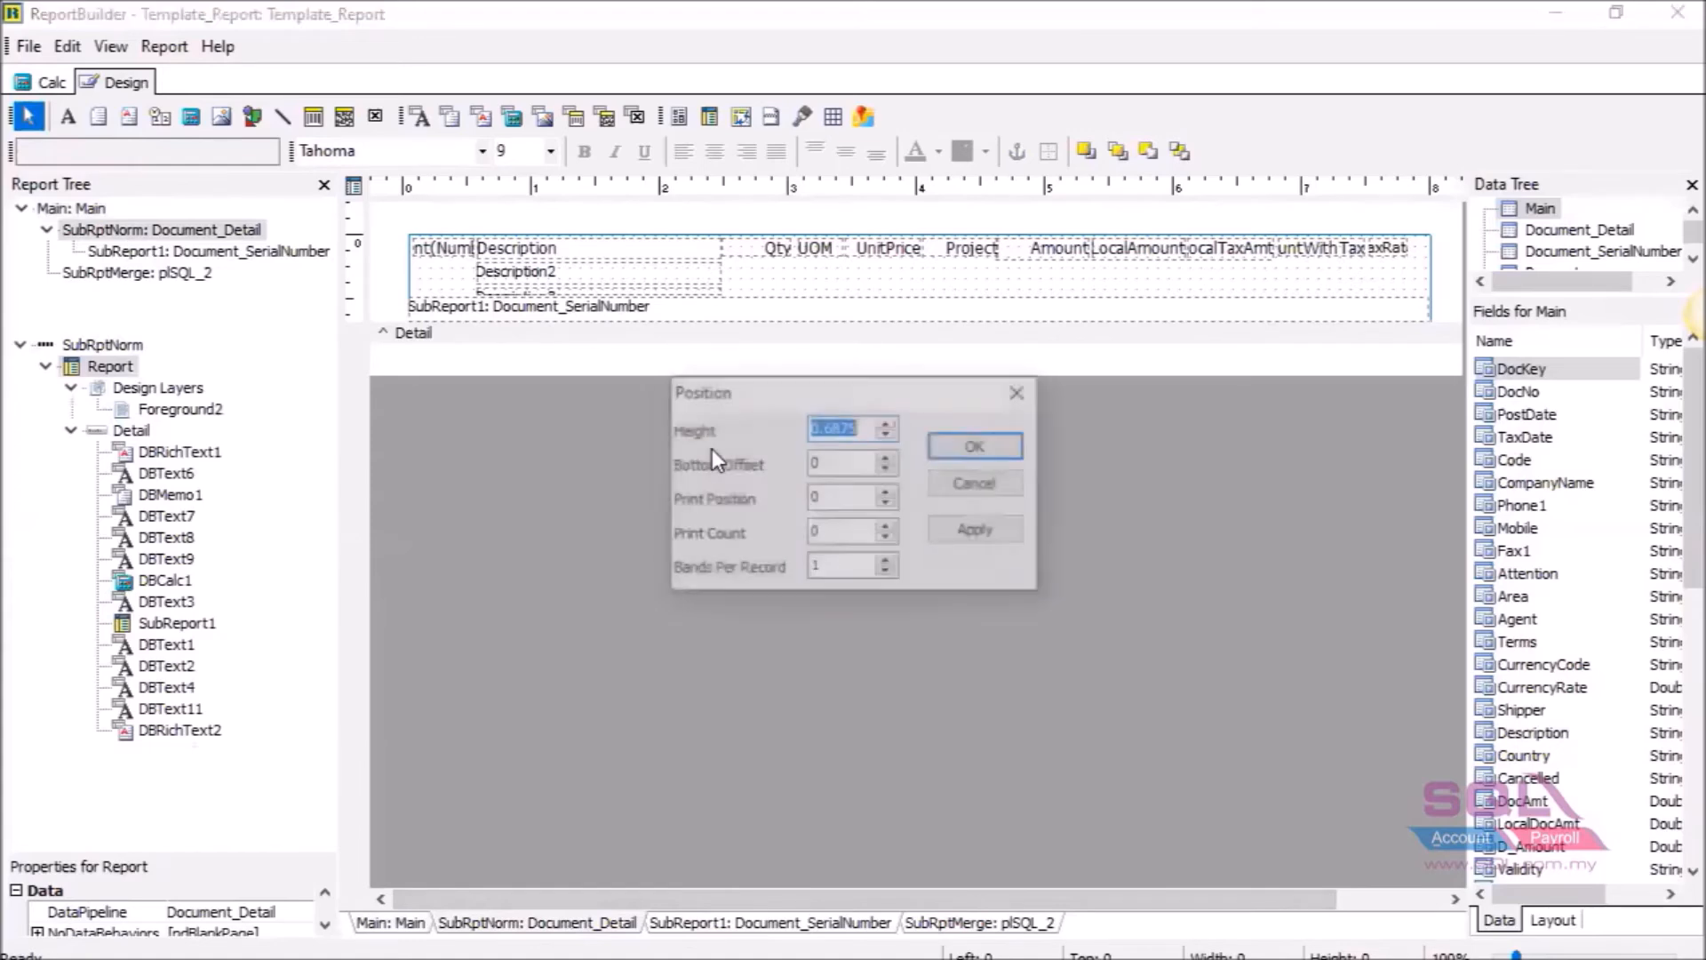
double_click(816, 531)
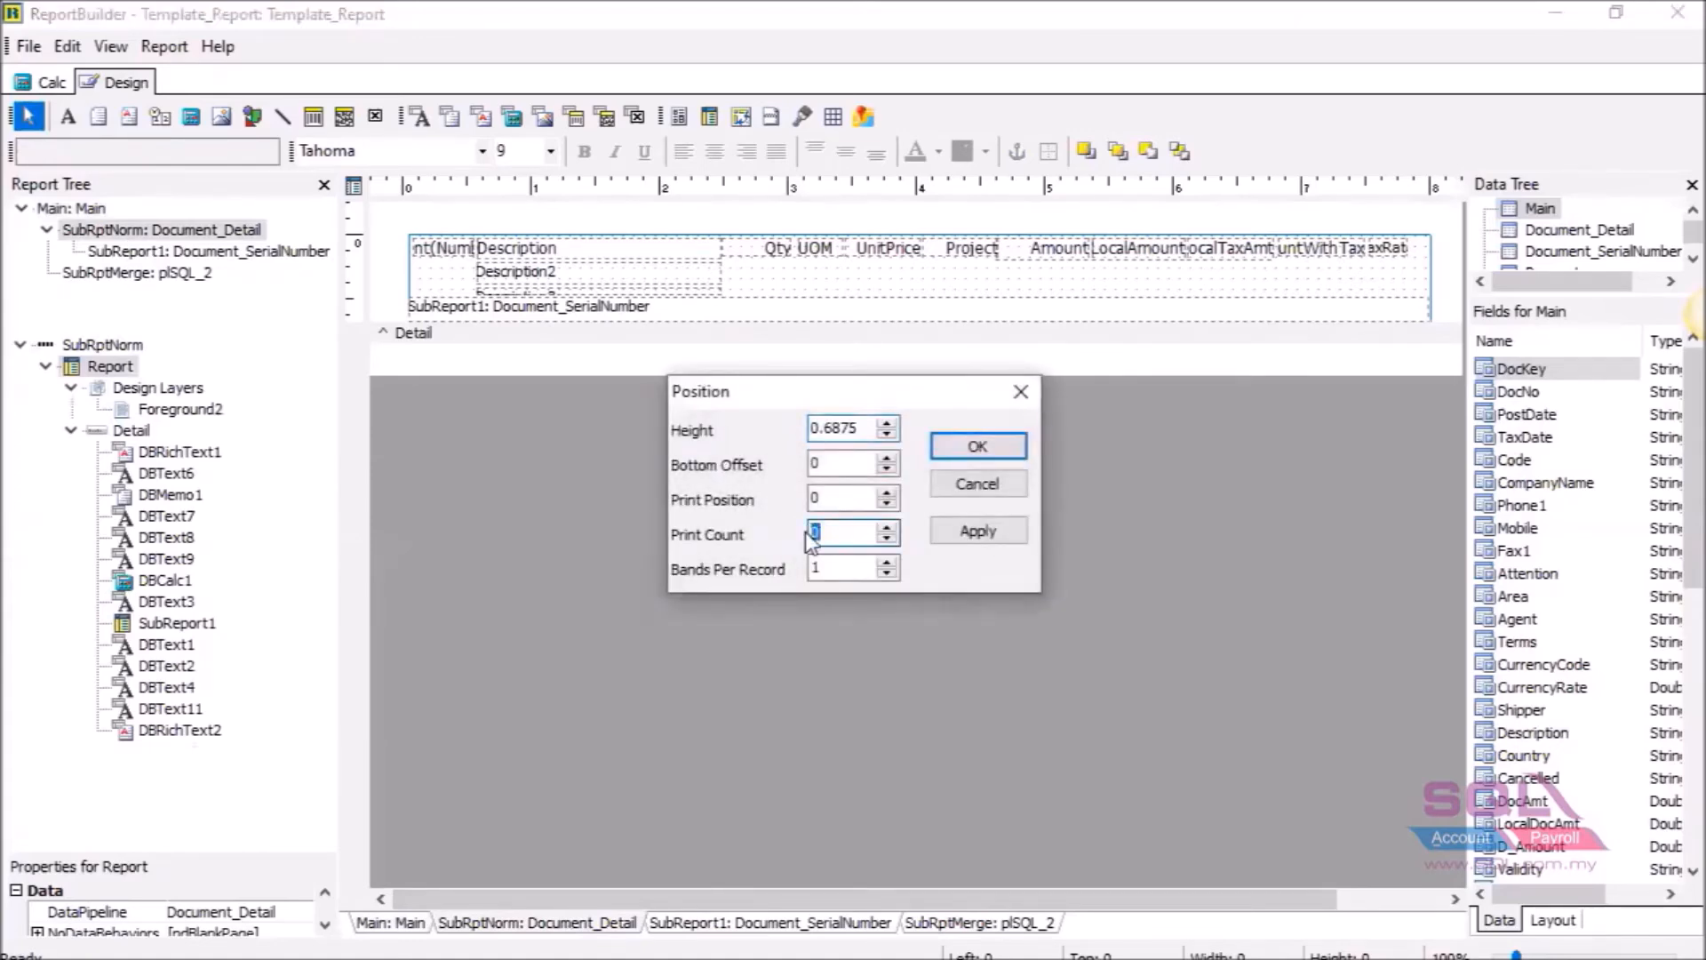
text(20)
key(BackSpace)
key(BackSpace)
text(0)
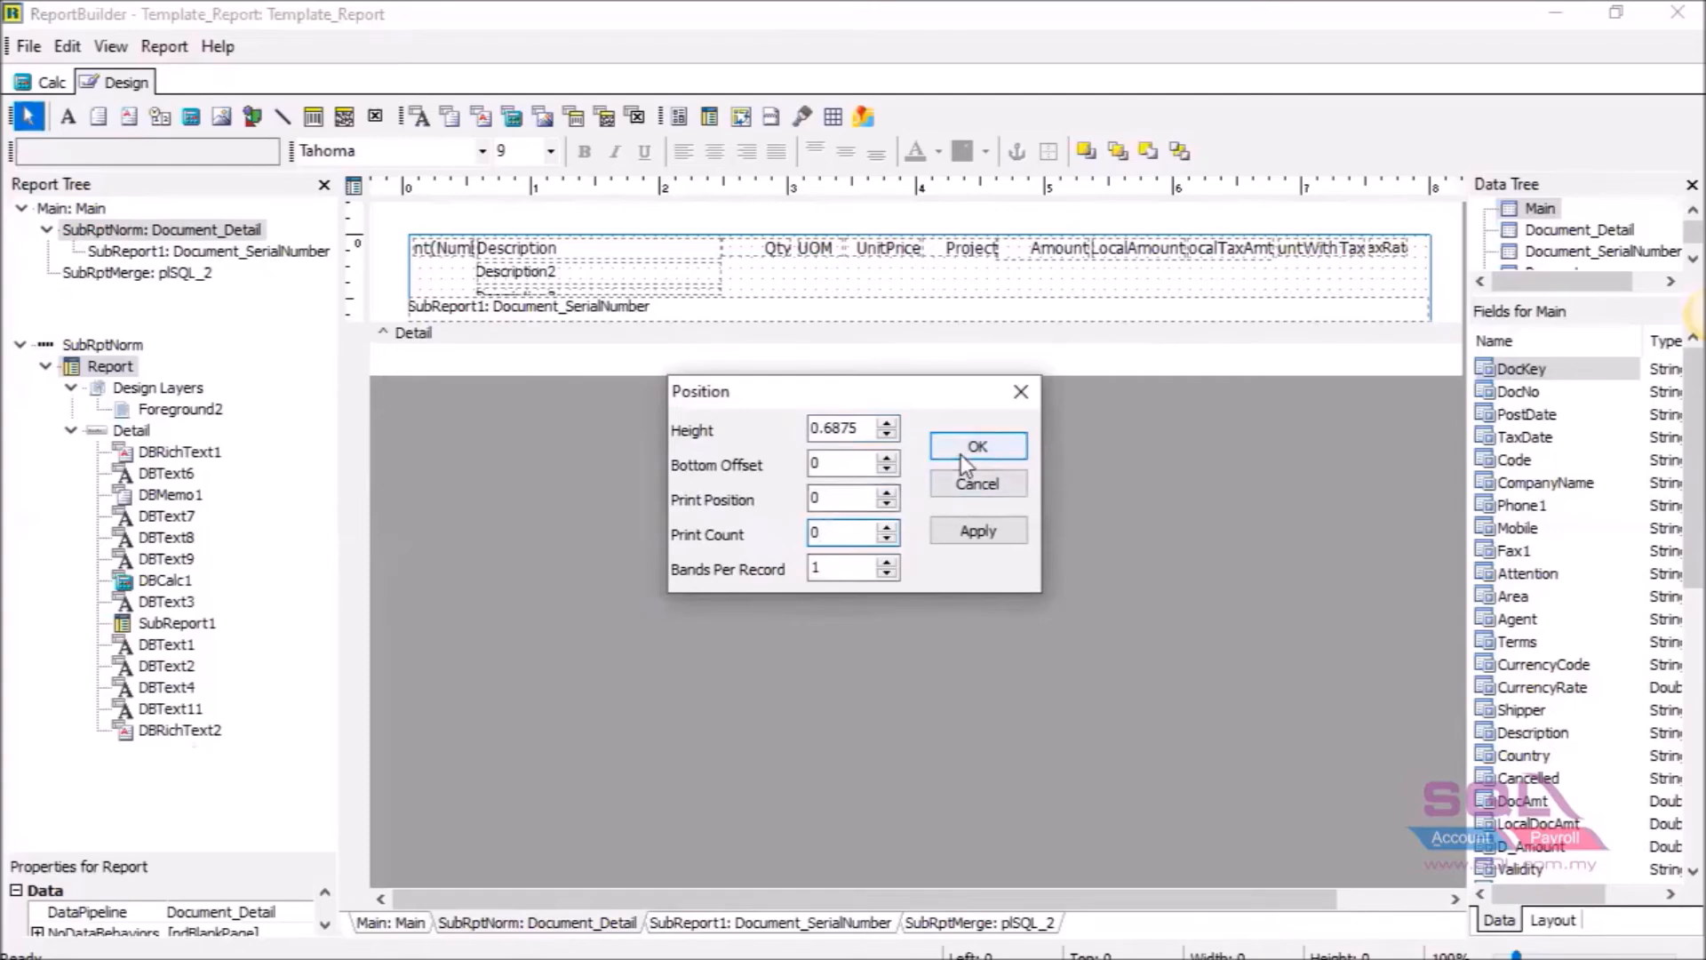
Highlight the Print Count disadvantage about long descriptions on the Stop Position VS Print Count slide.
click(1102, 955)
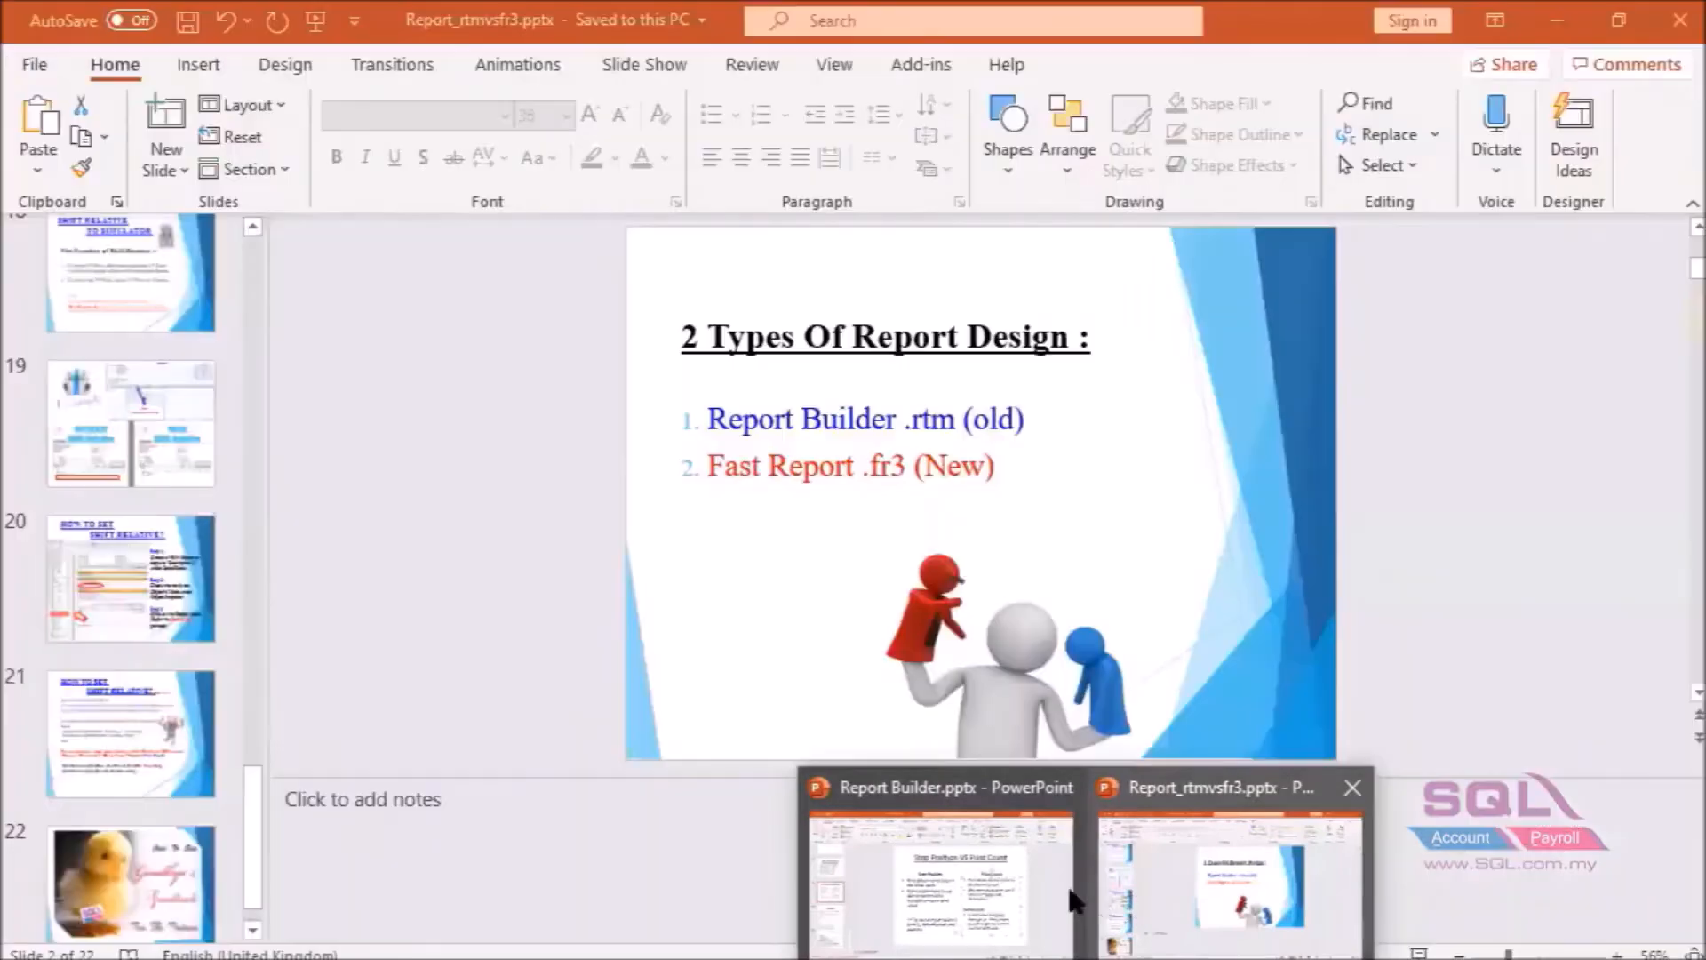
click(1058, 884)
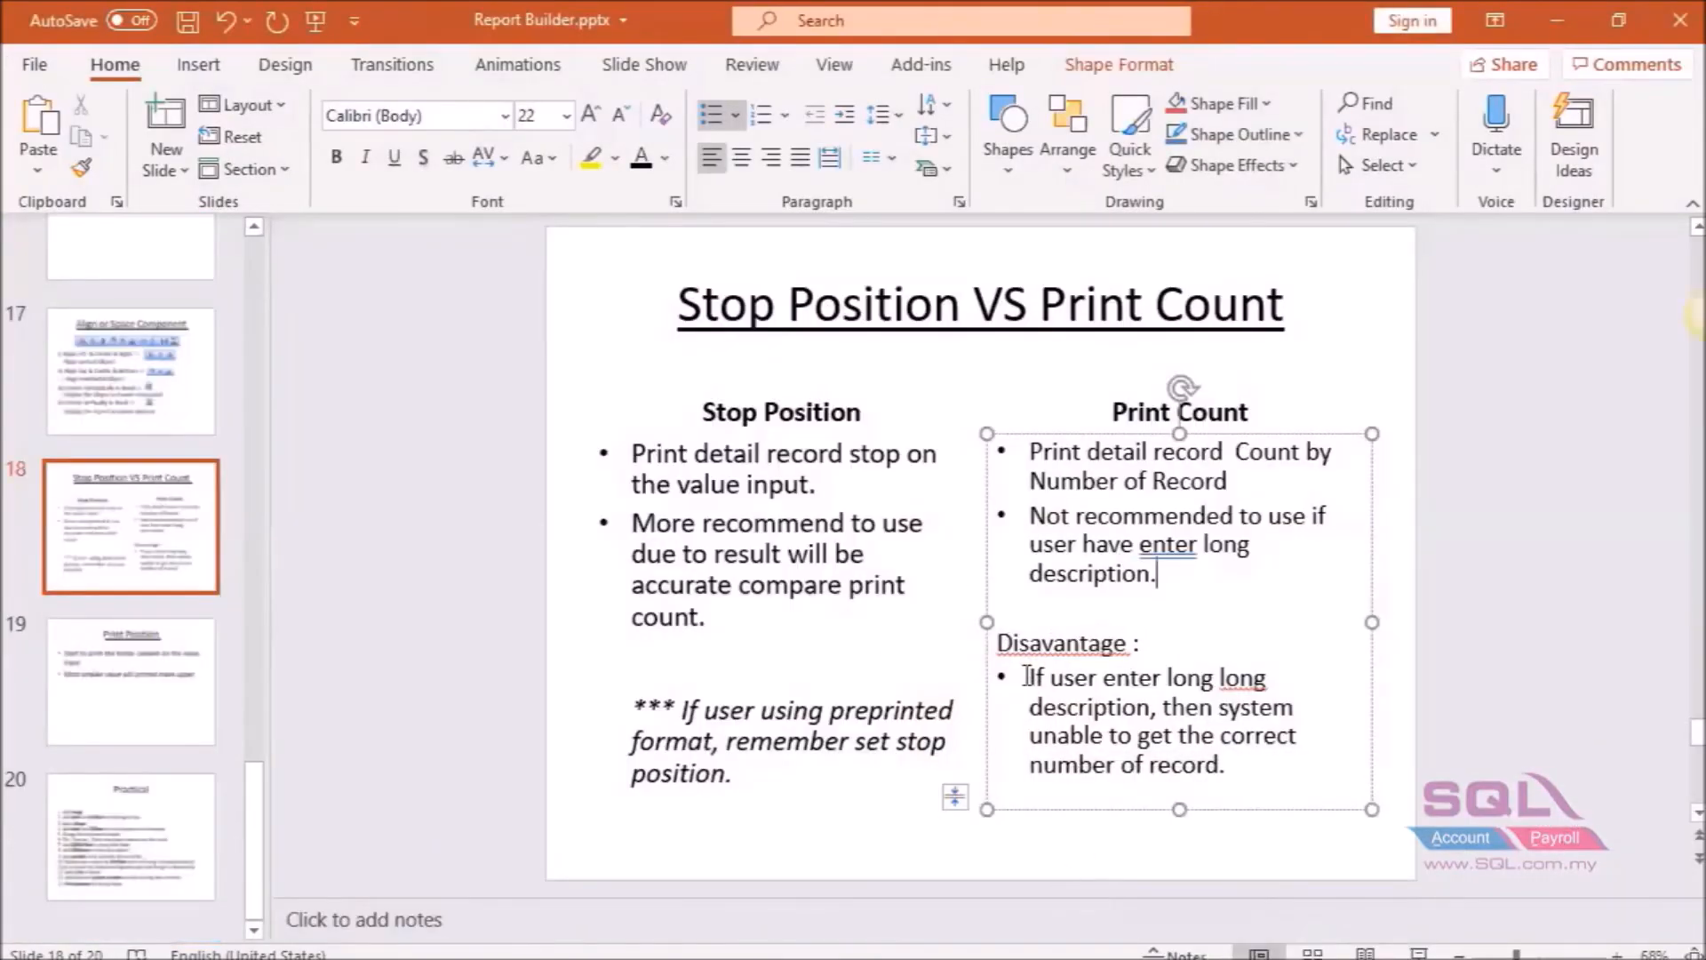
drag(1000, 649, 1095, 709)
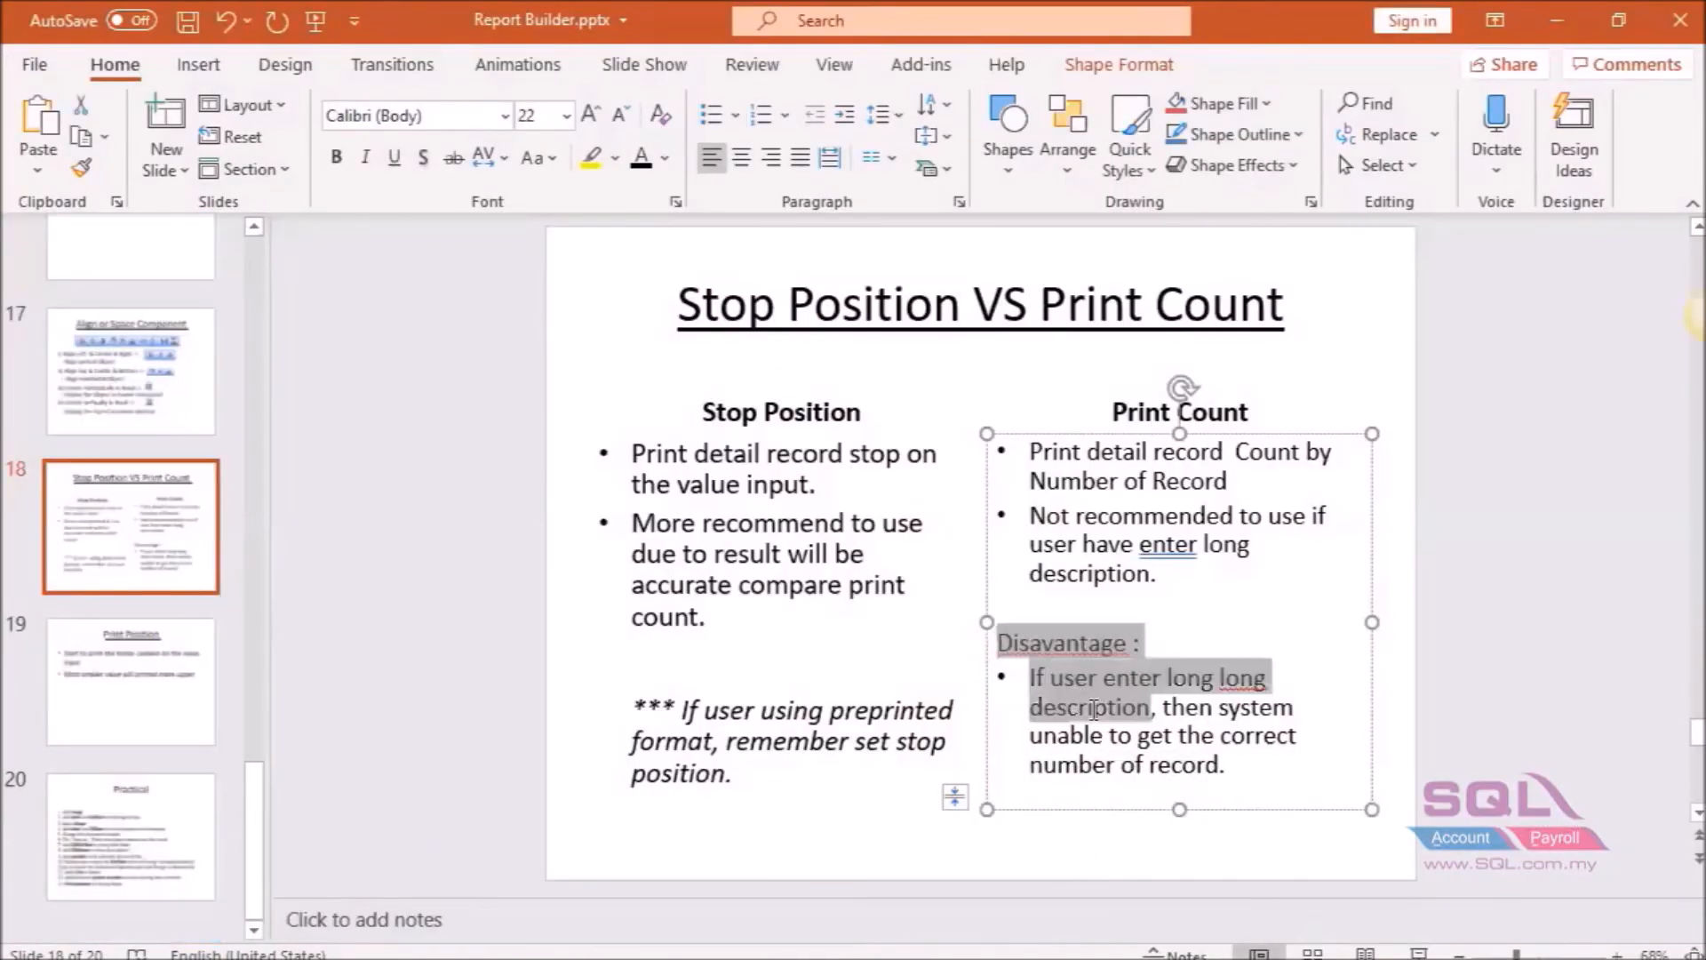
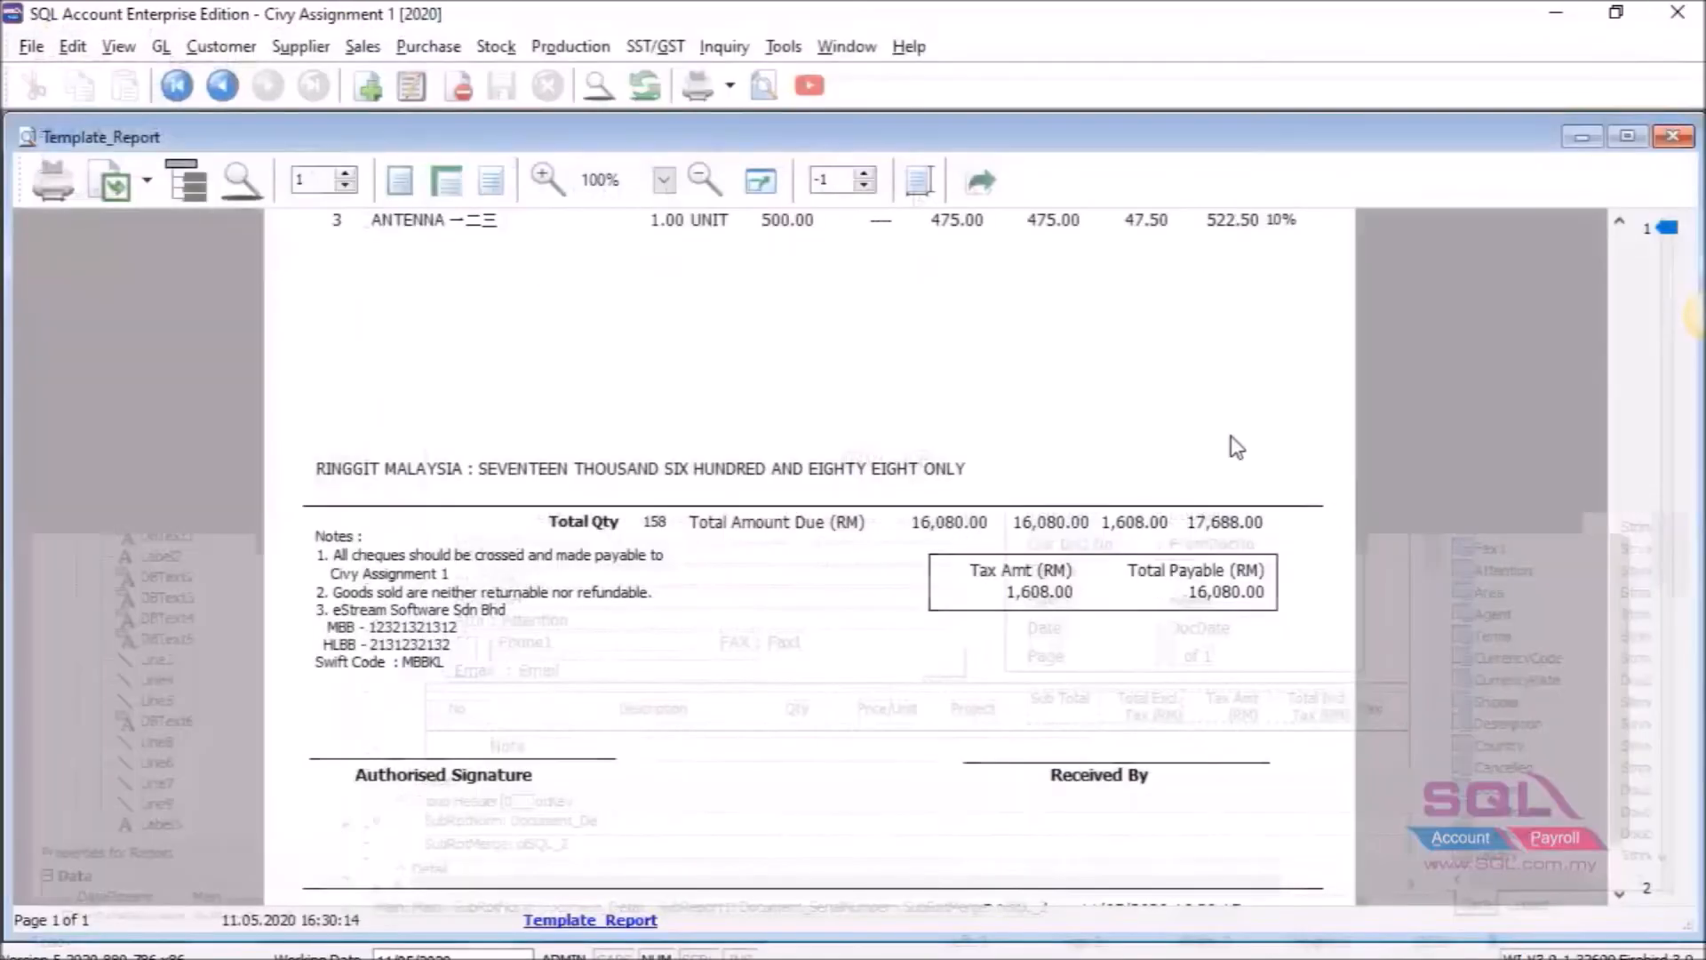
Close the Template_Report print preview to get back to the invoice with three lines.
click(1677, 142)
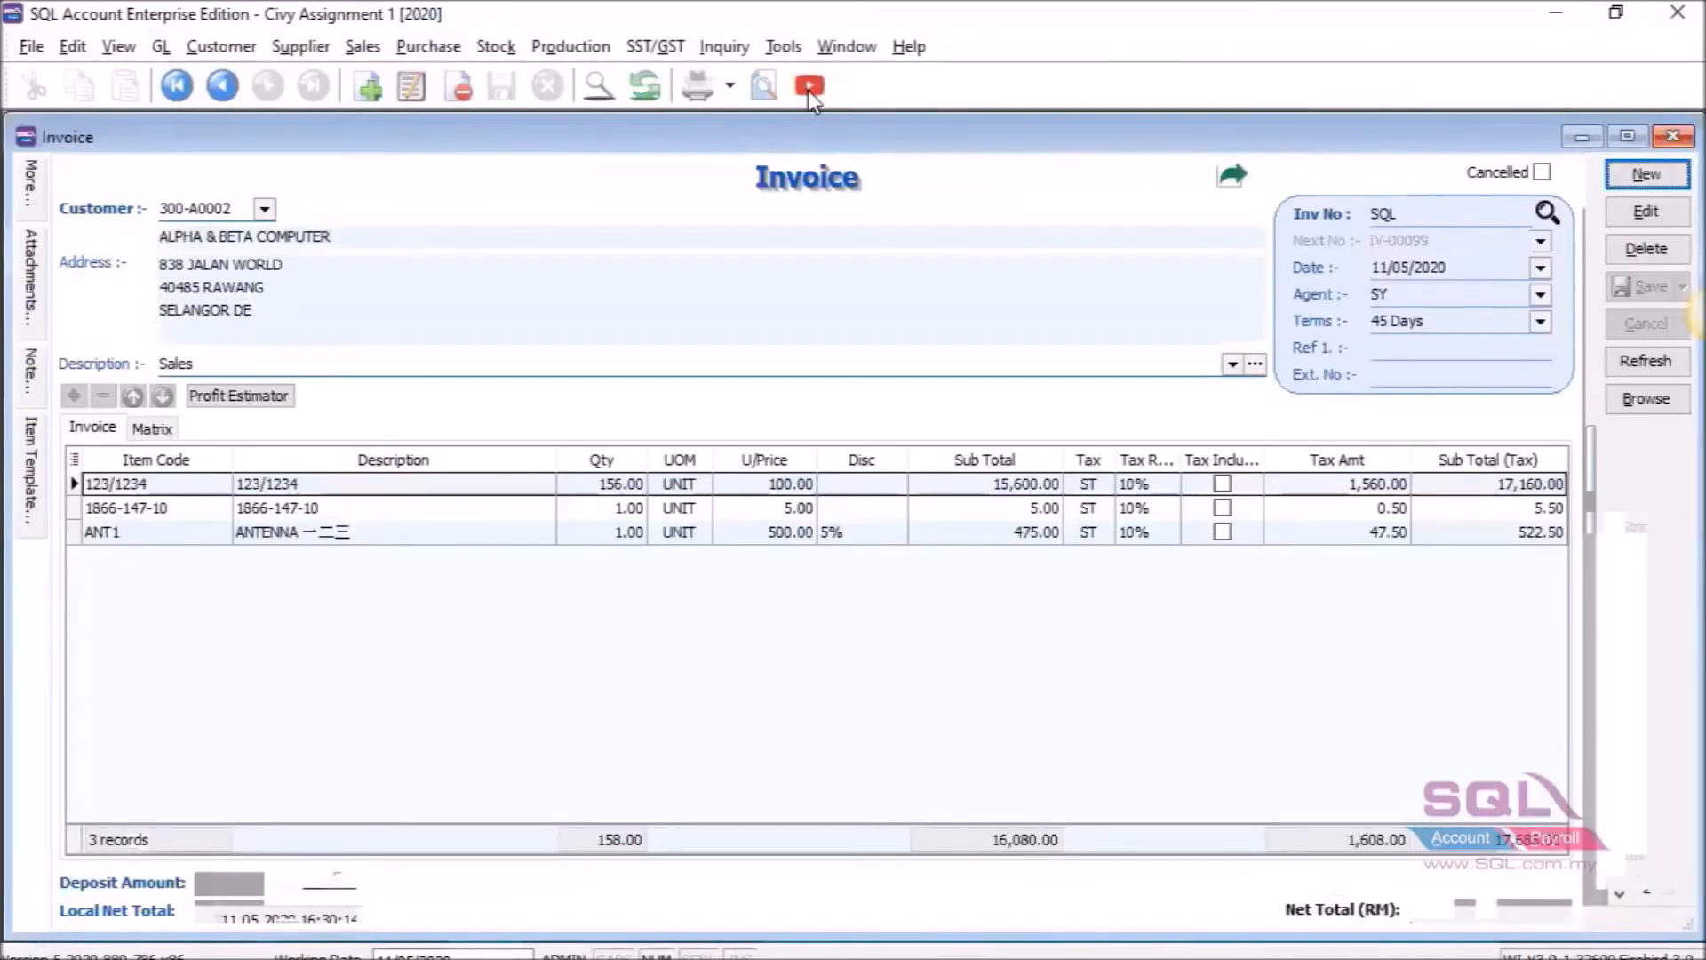
Preview the invoice with Sales Invoice 9 and open Sales Invoice 9.fr3 in the report designer.
click(757, 91)
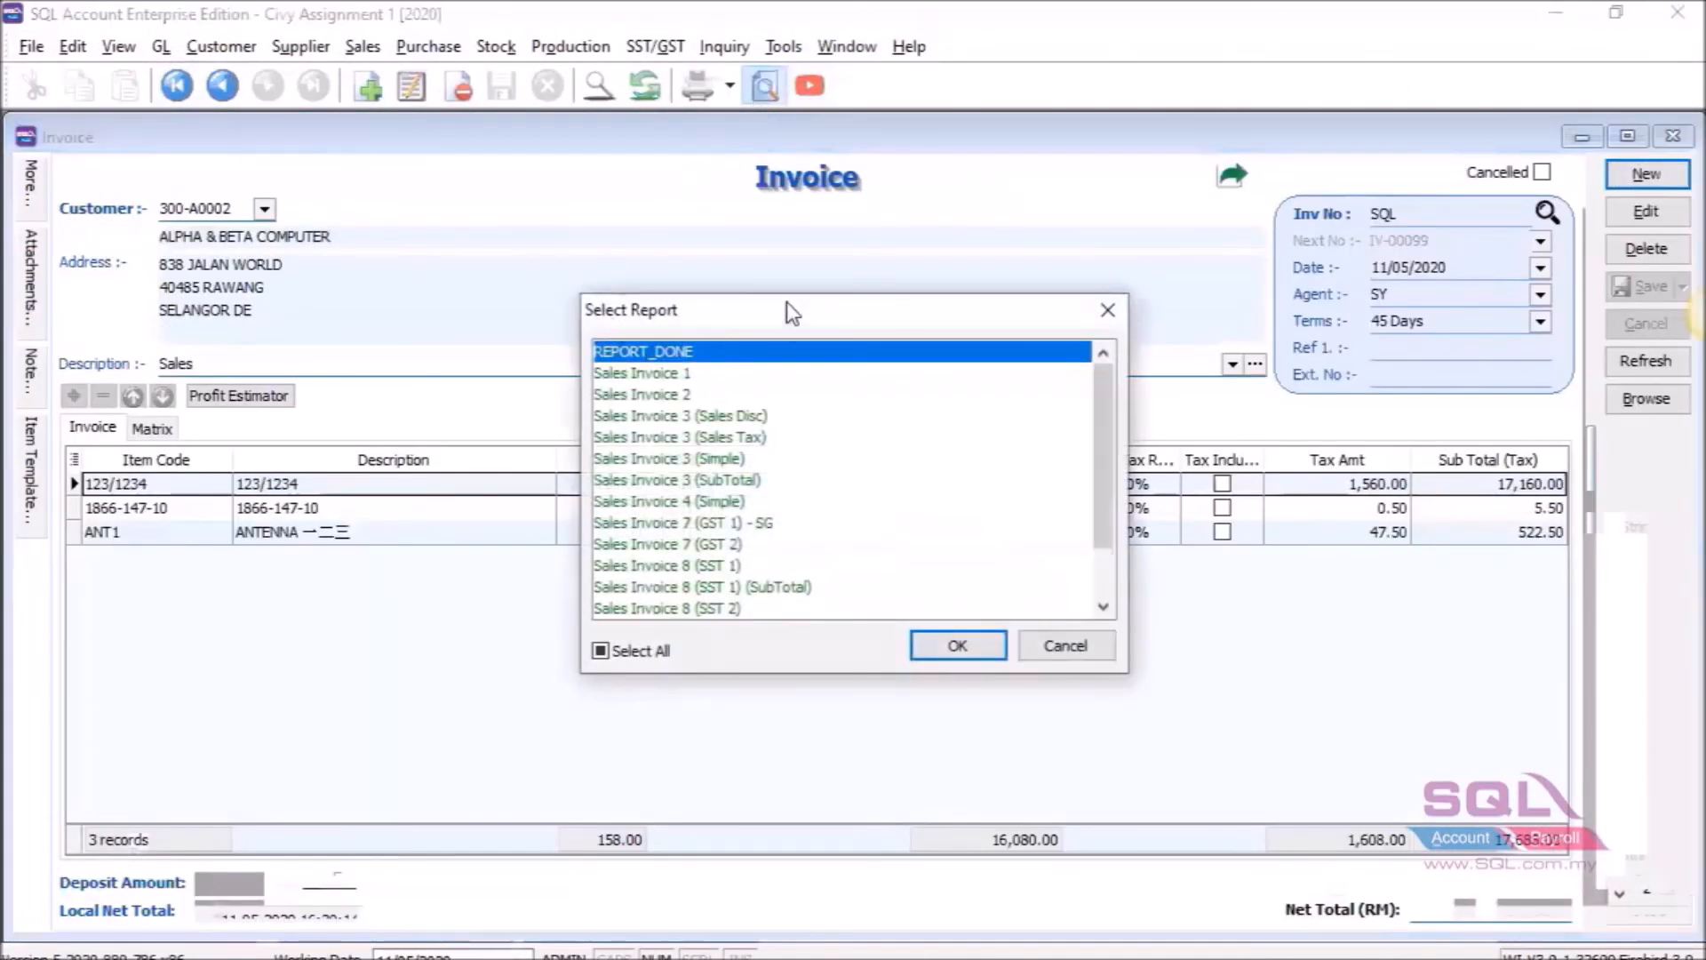
scroll(844, 471, down, 1)
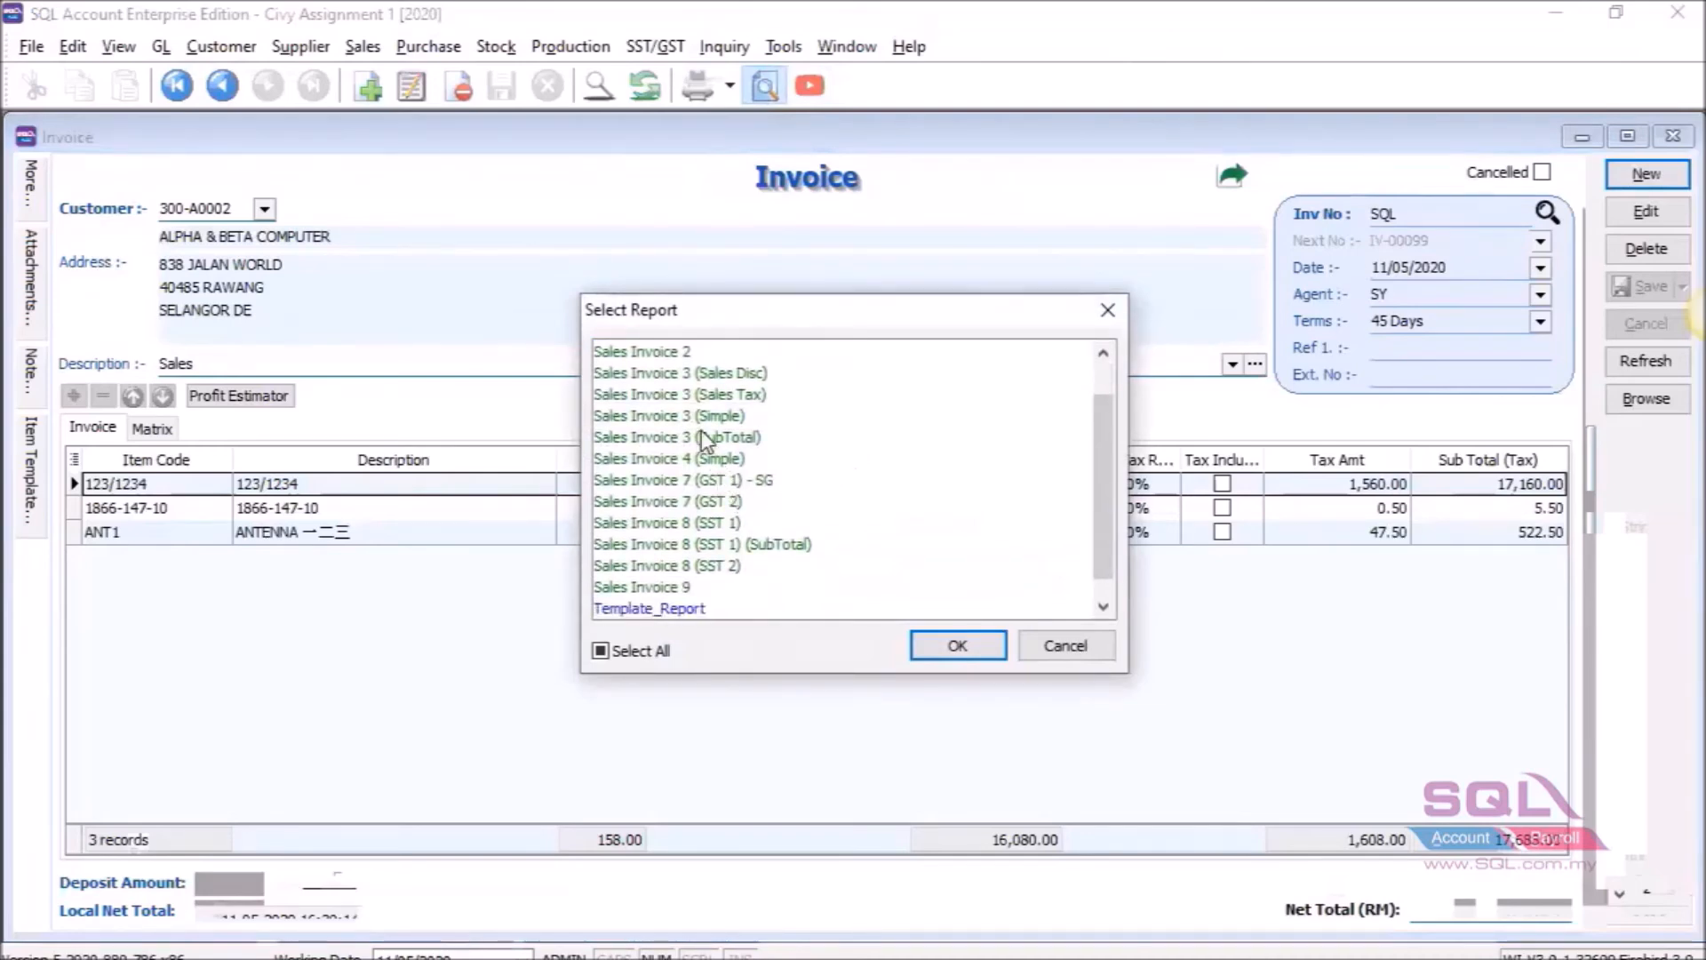
scroll(715, 458, up, 1)
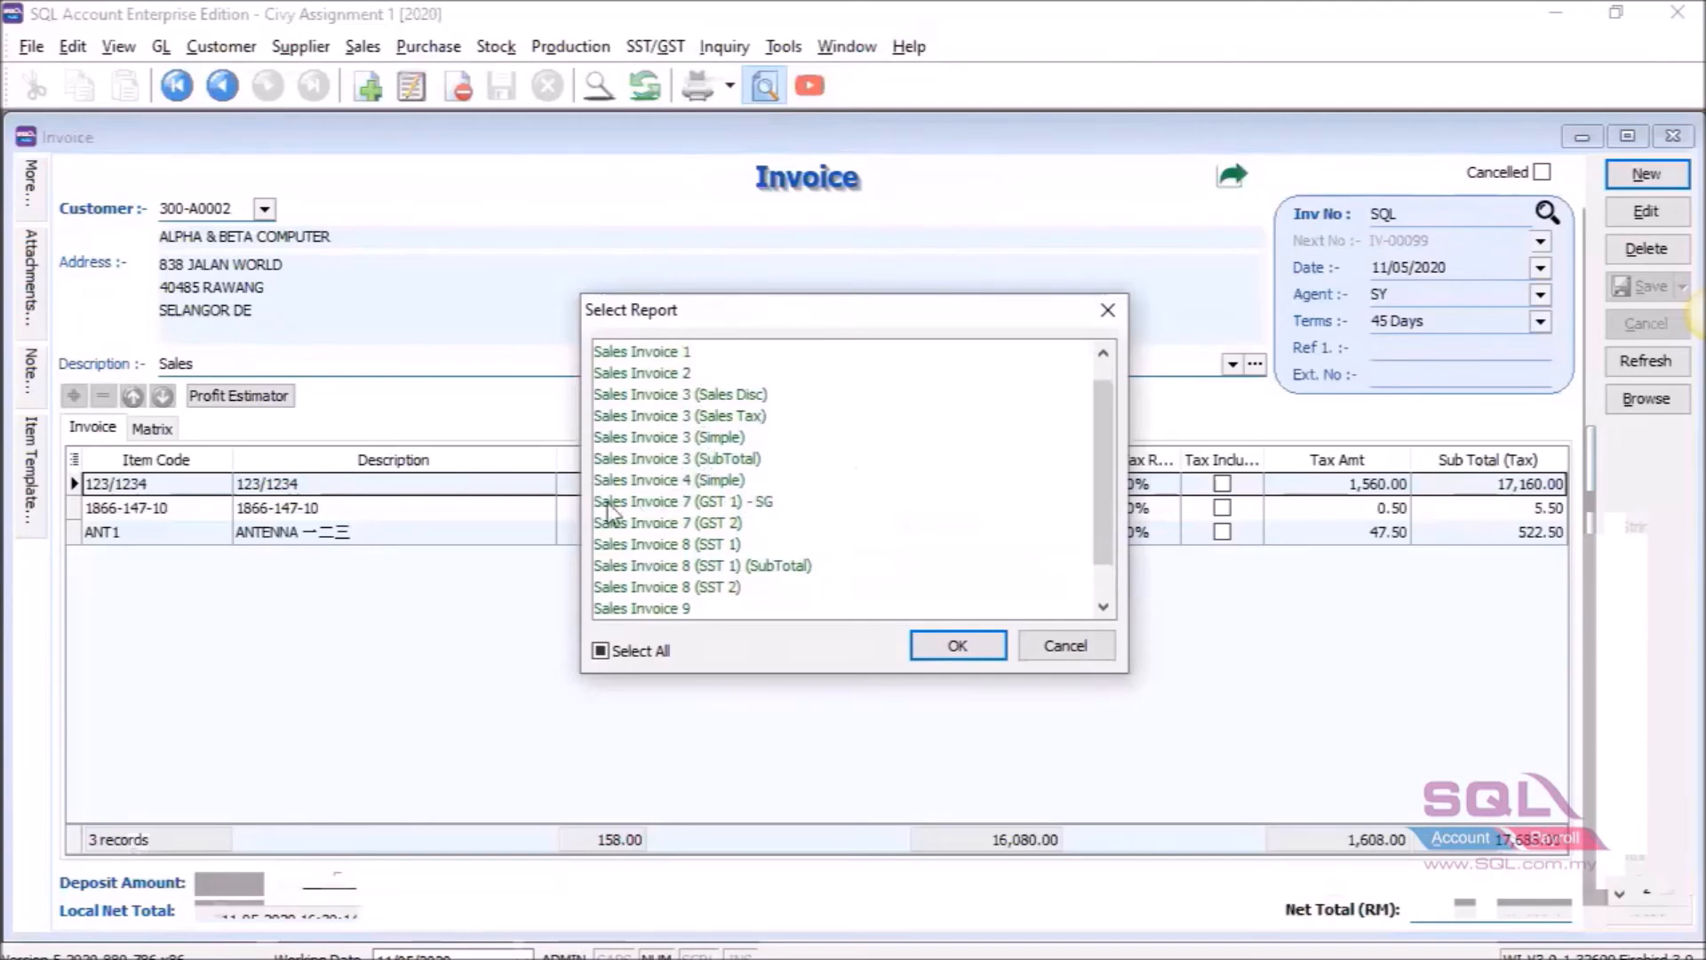
click(672, 614)
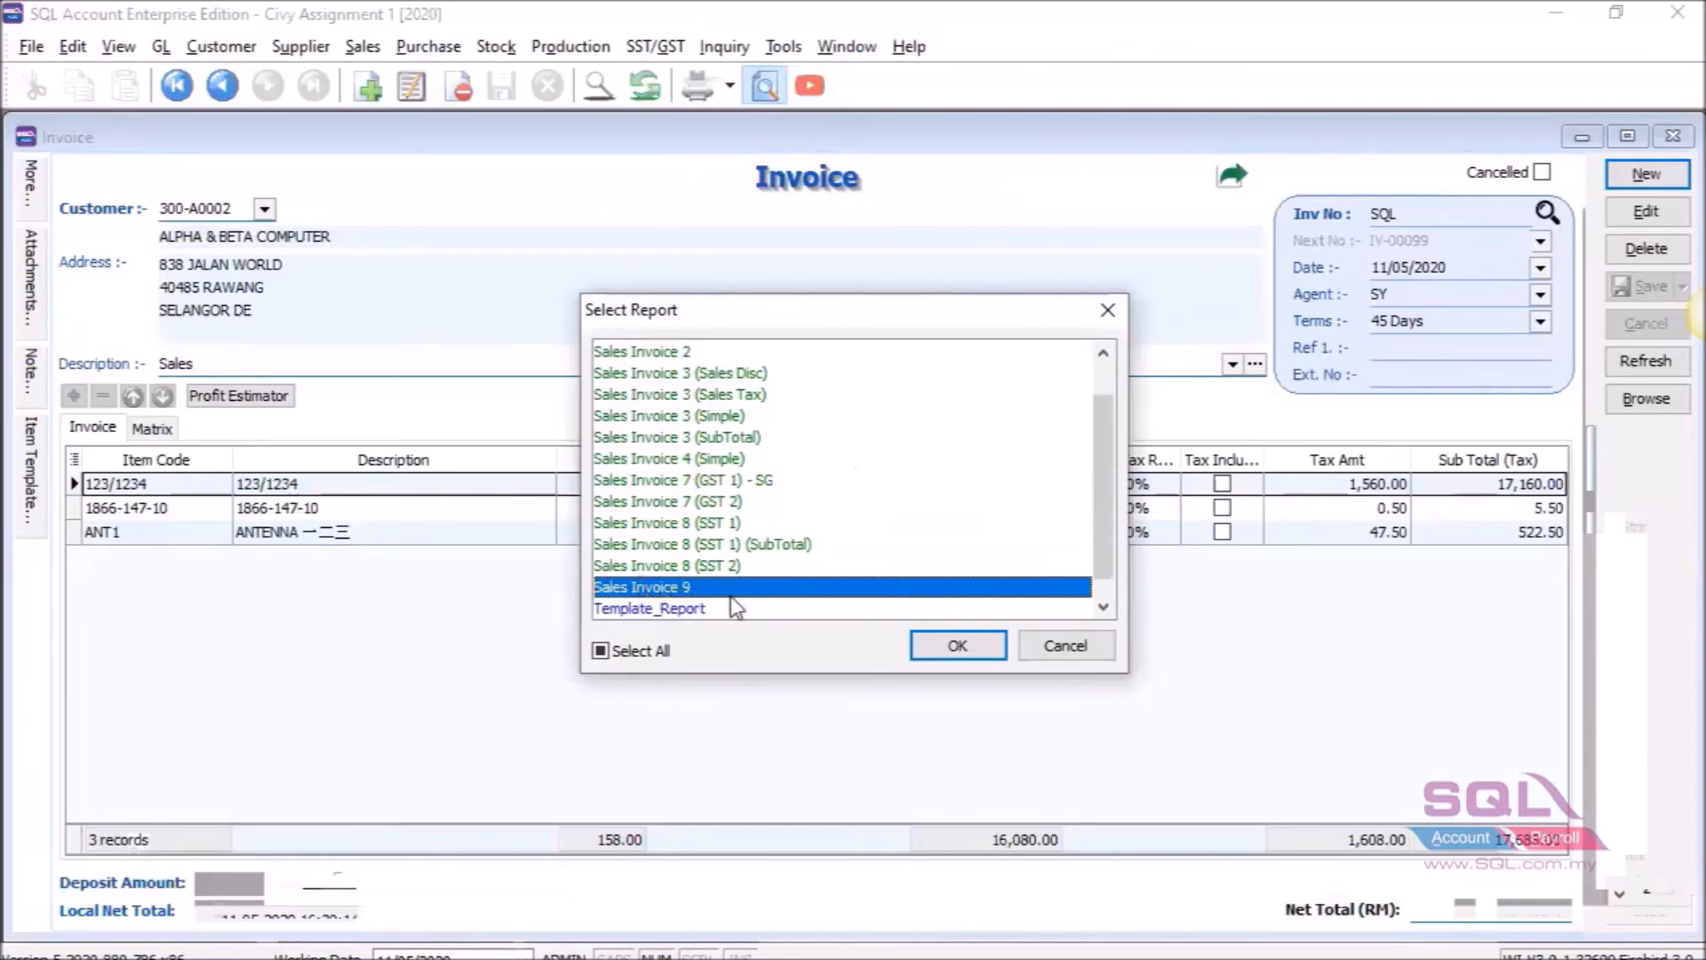
click(951, 648)
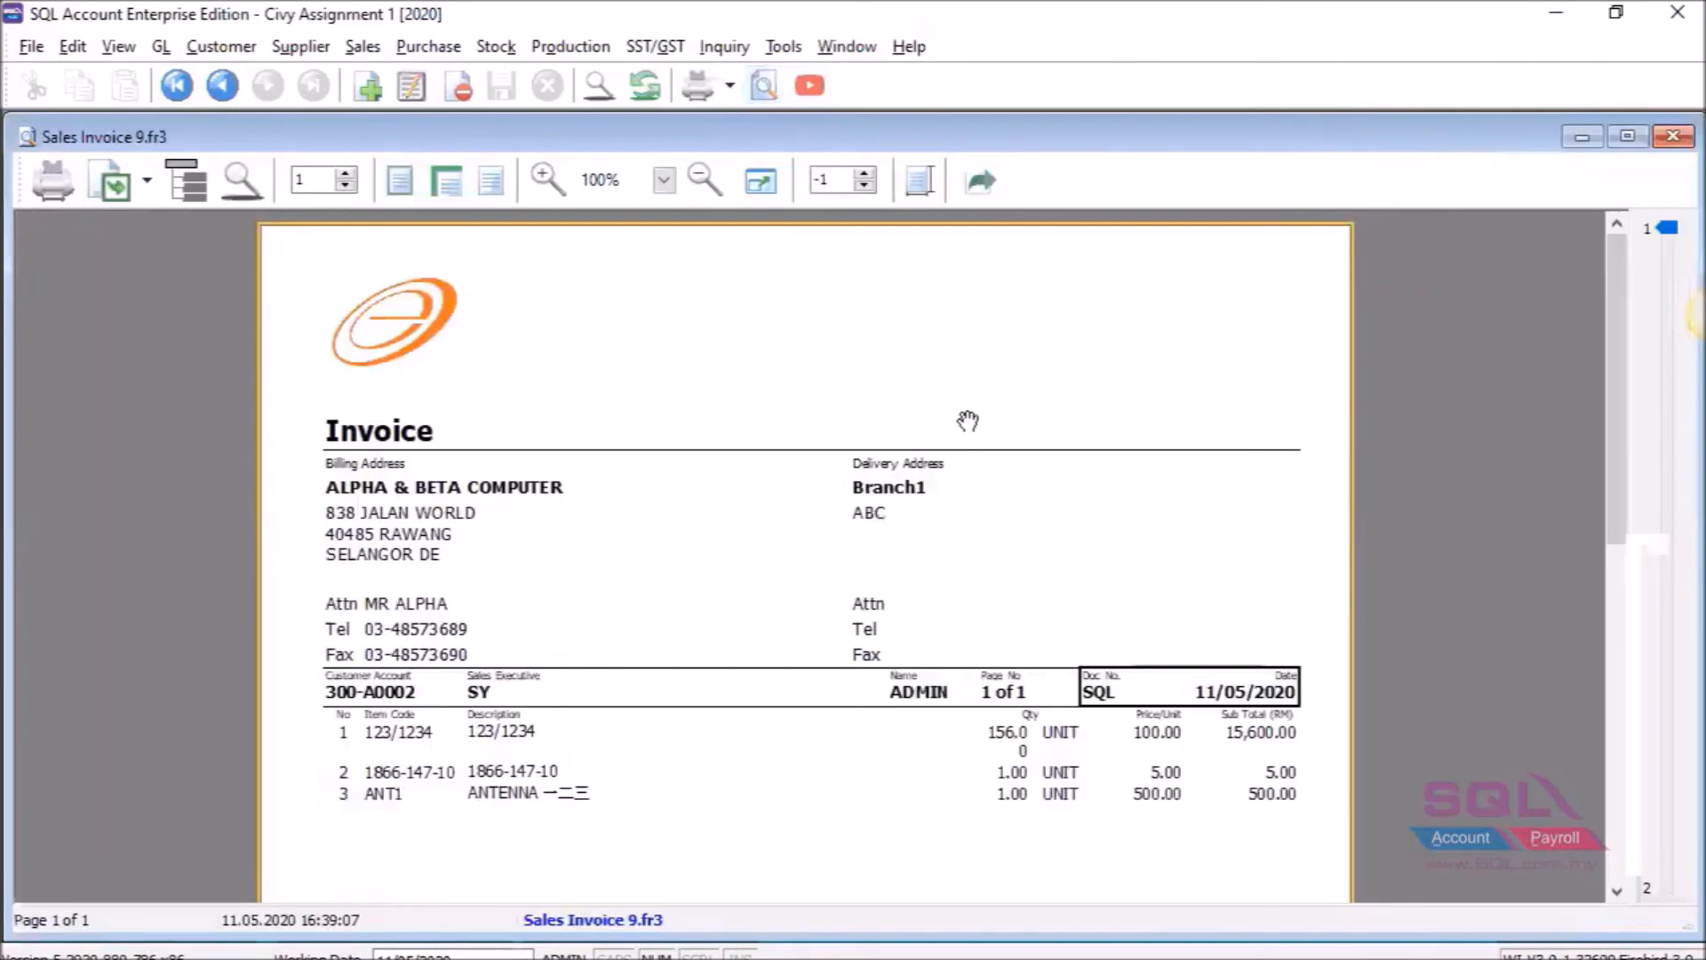
scroll(889, 463, down, 3)
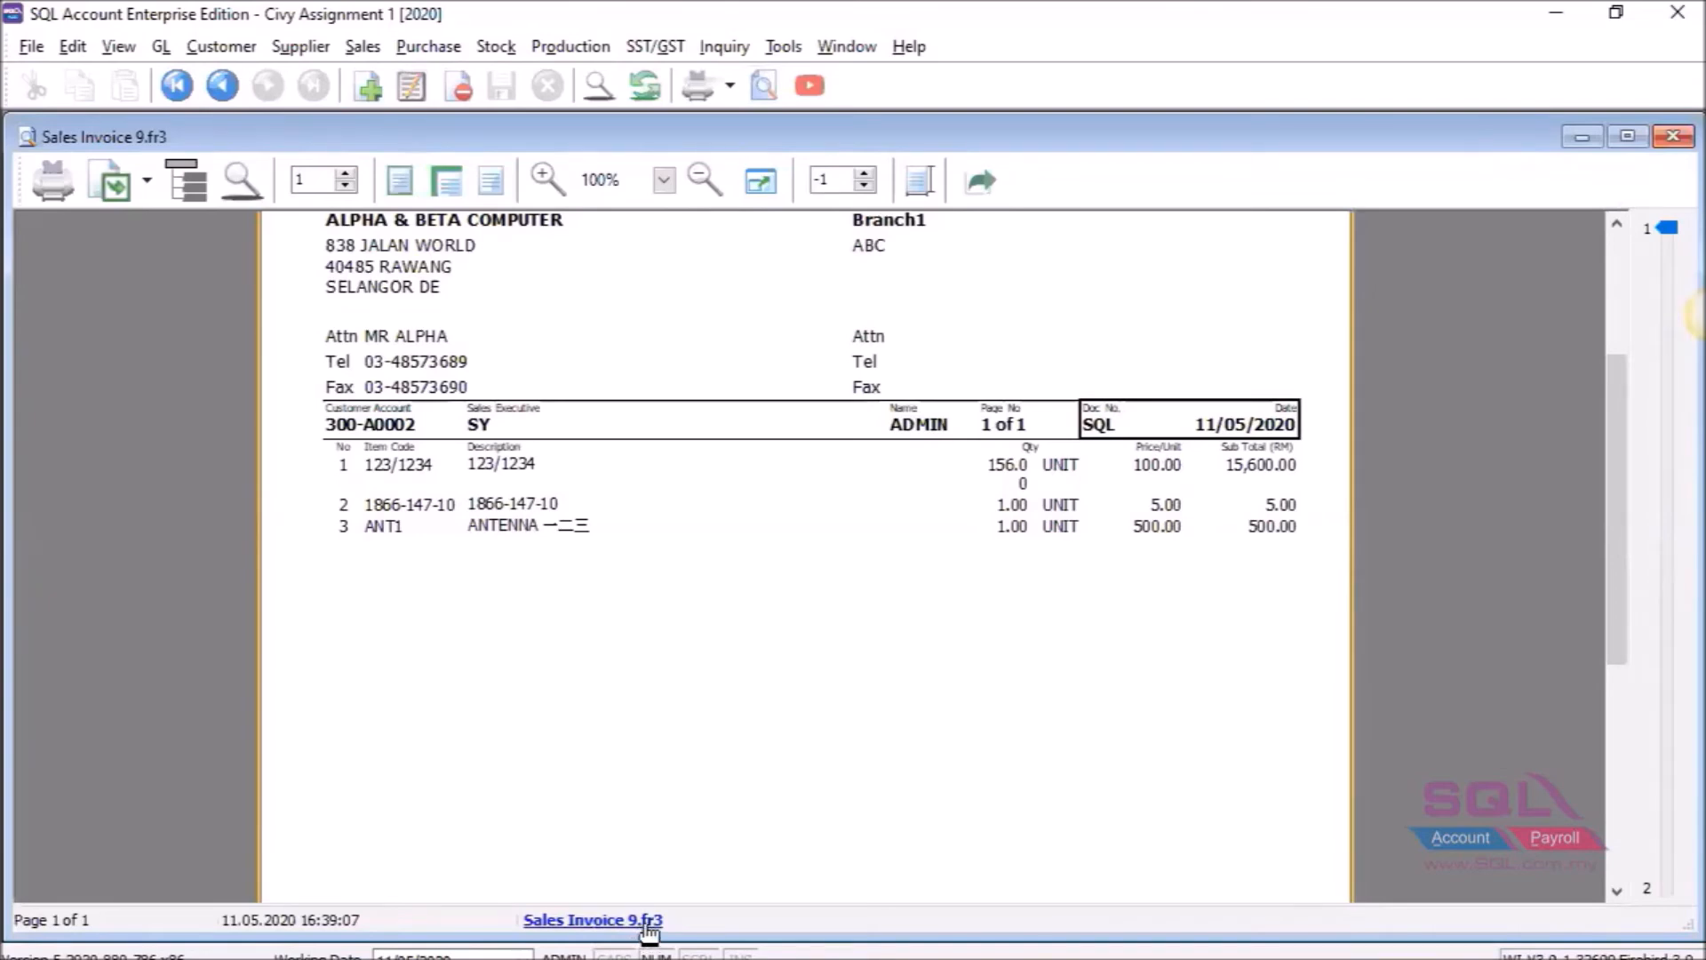
click(647, 924)
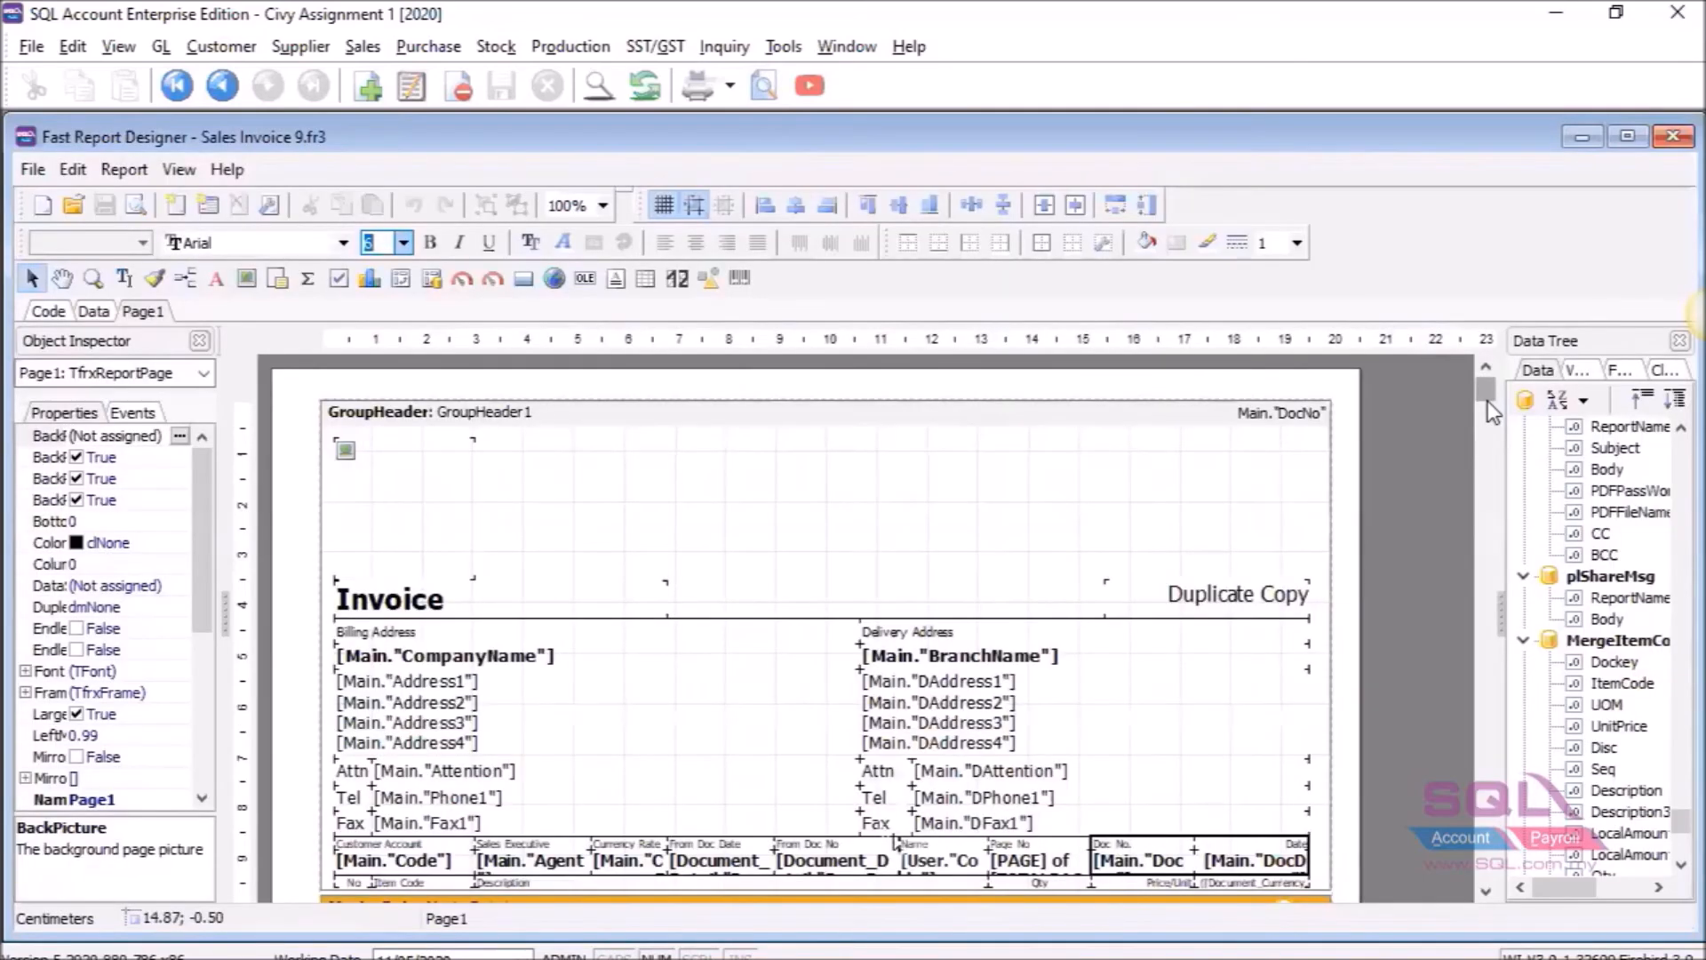
Place a new empty text object (Memo62) next to the CompanyName field.
mouse_move(1483, 396)
mouse_down()
mouse_move(1491, 424)
mouse_move(1488, 393)
mouse_up()
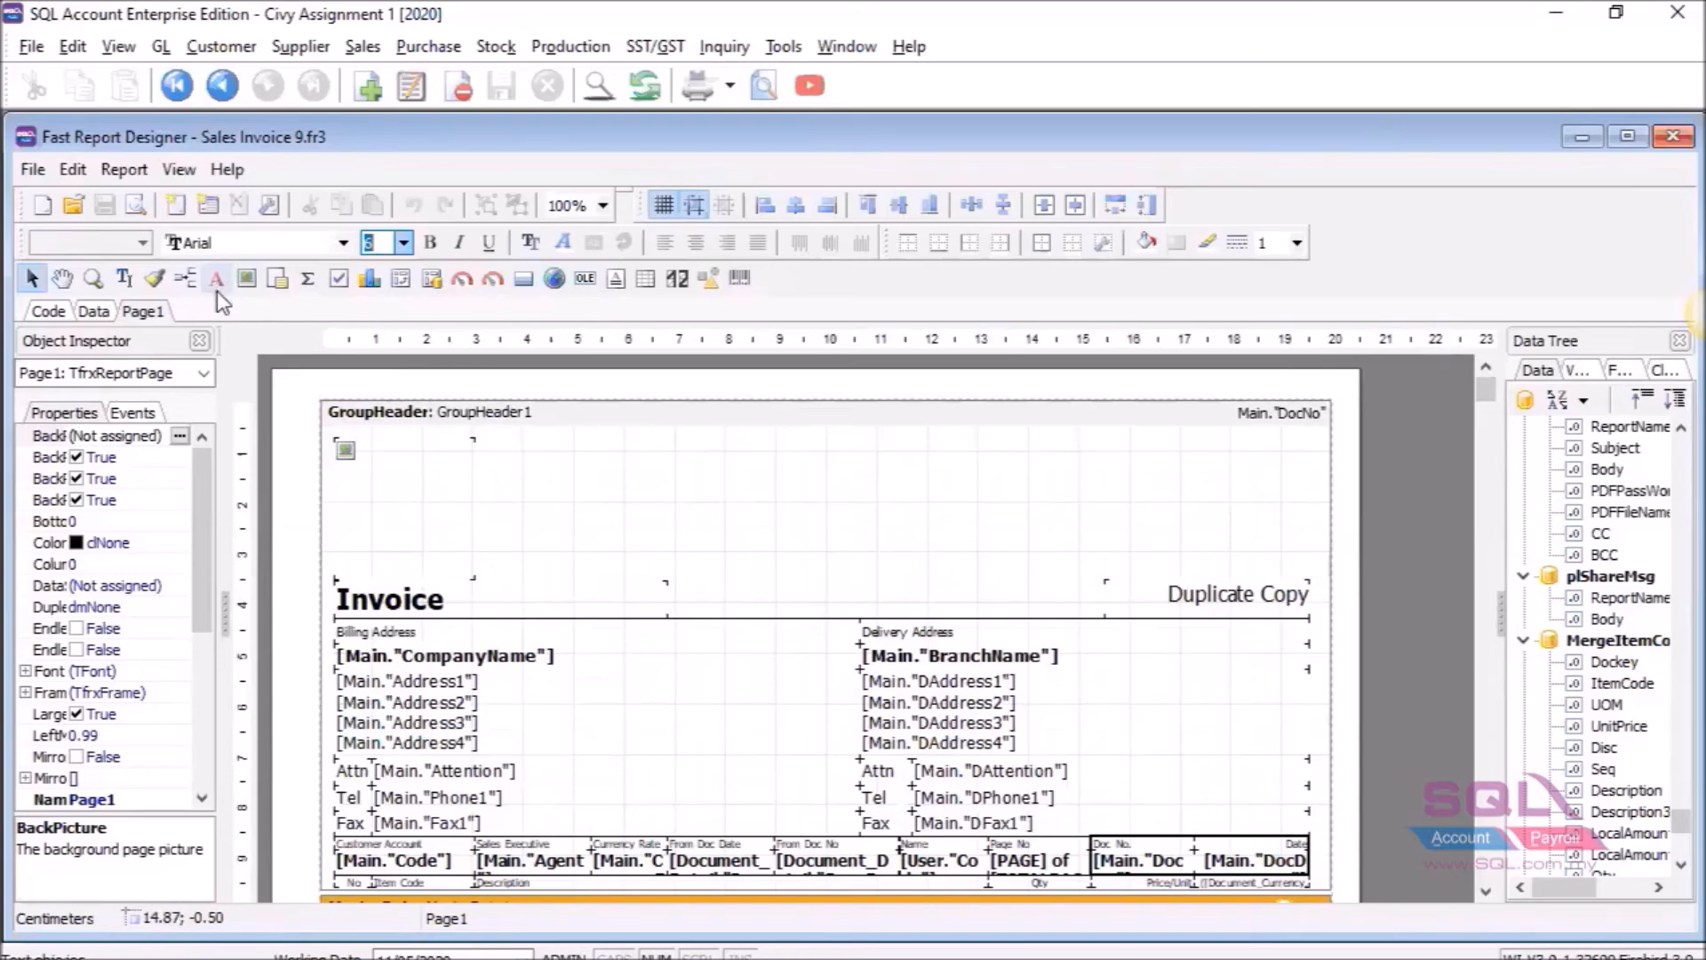
click(217, 284)
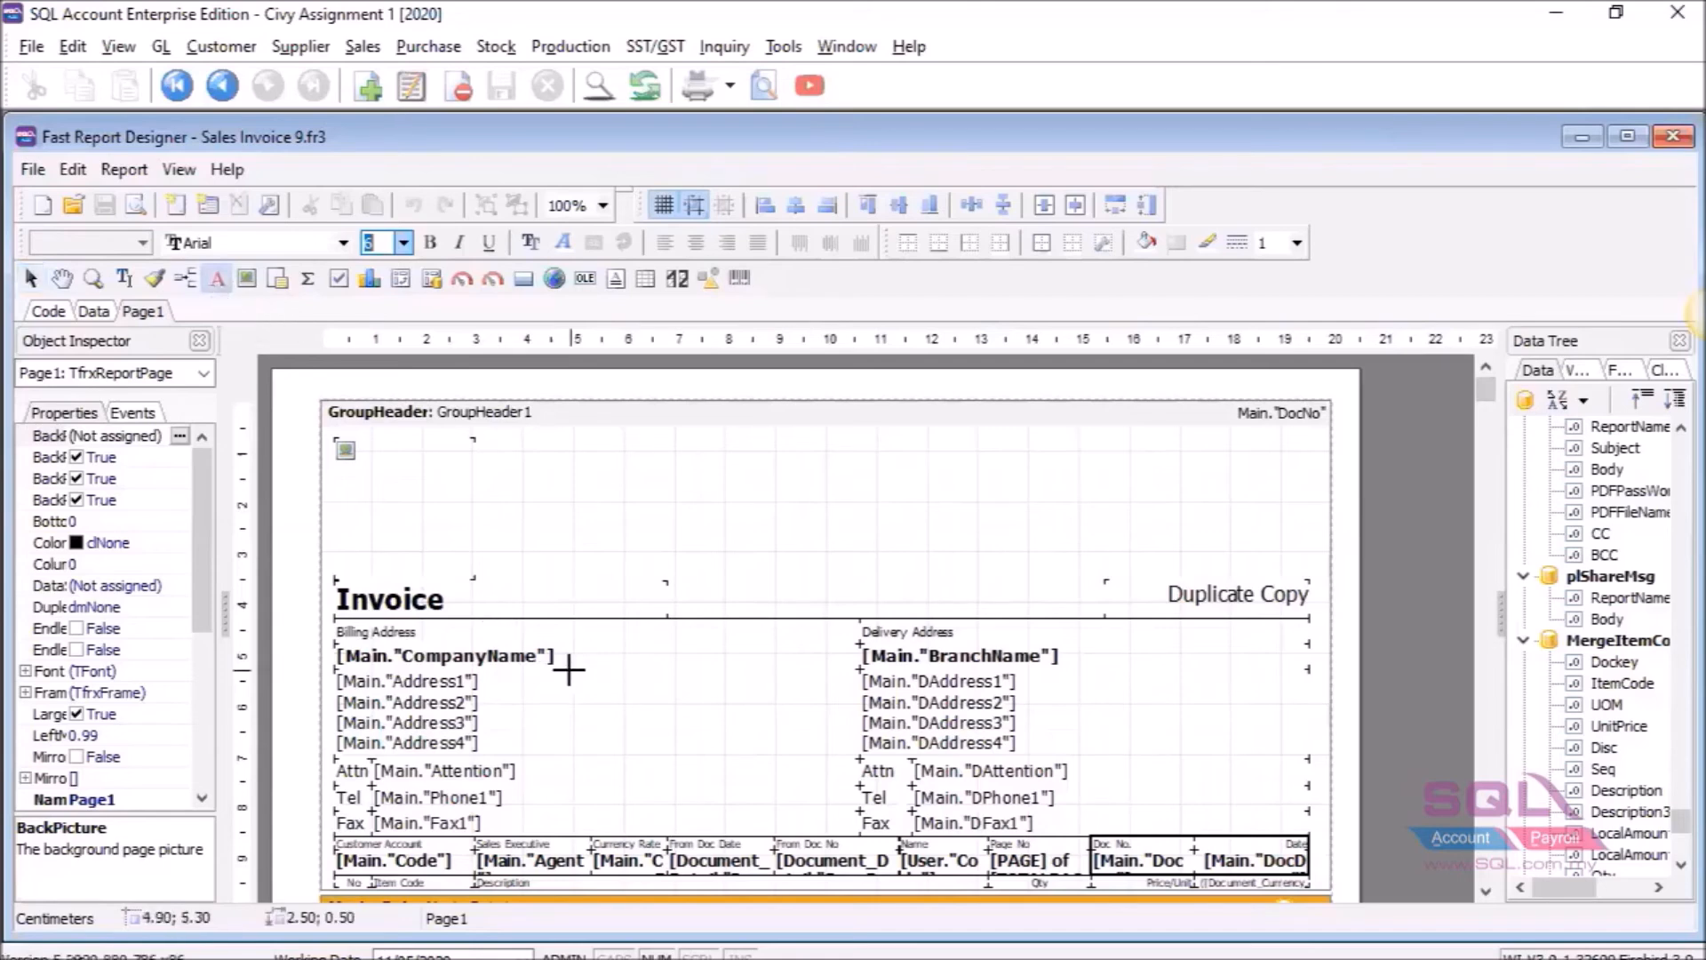
click(611, 679)
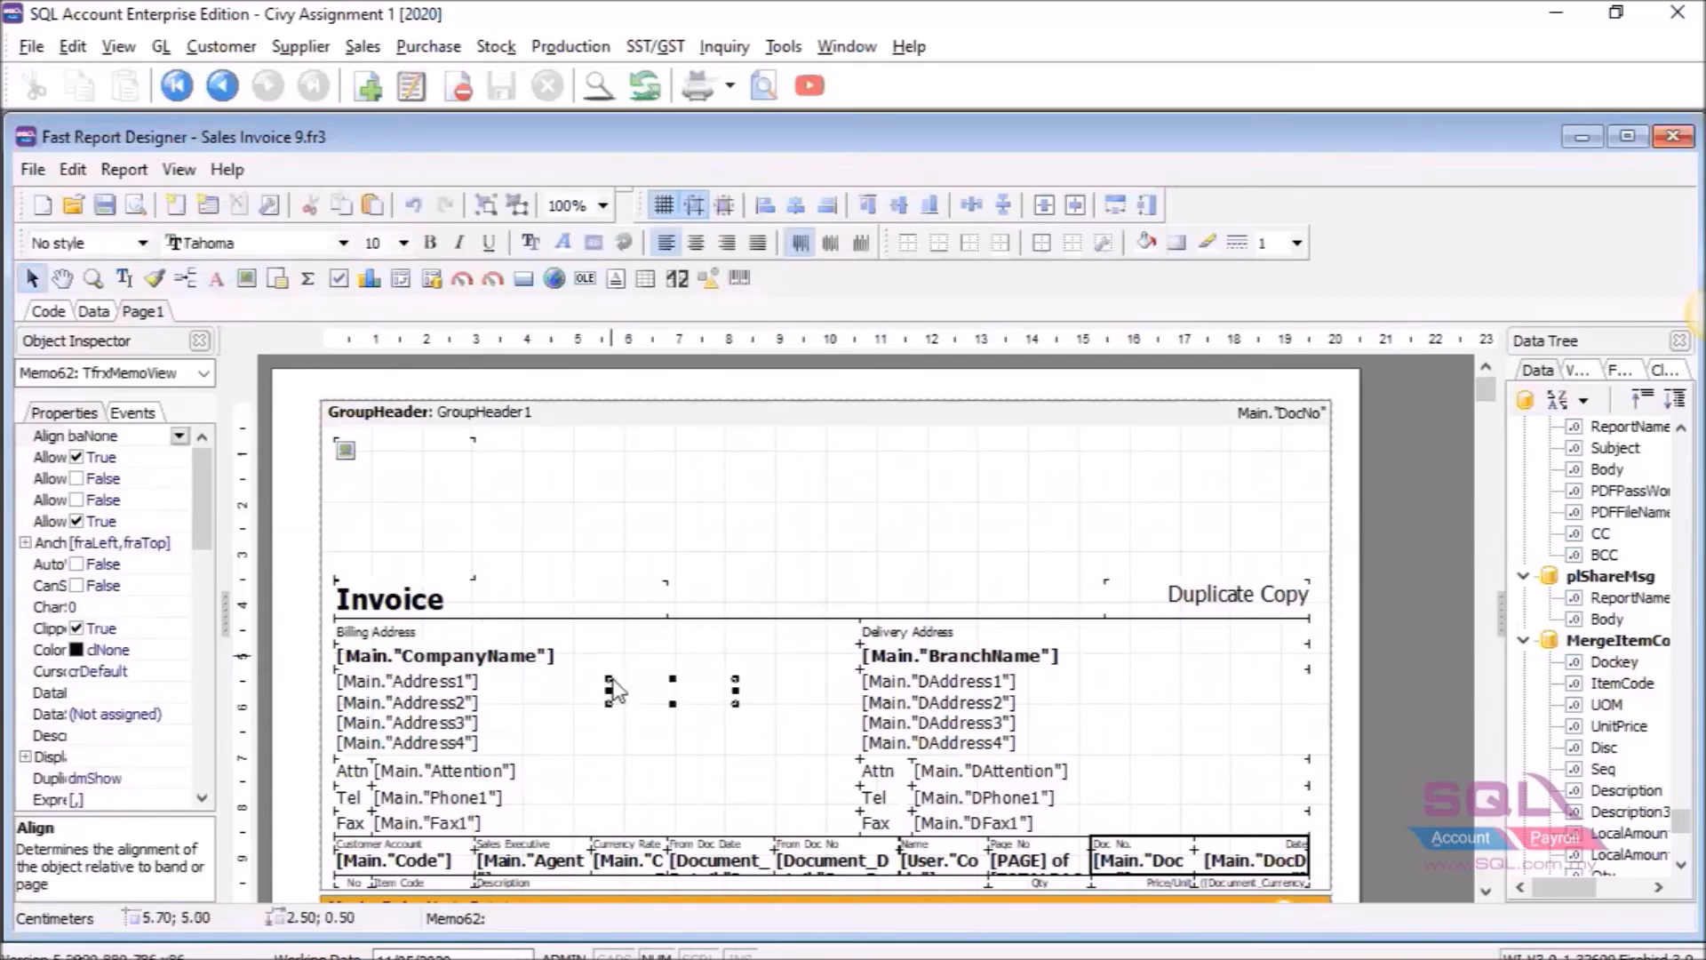
Set Memo62's text to 'TESTING :' followed by the [Main."Agent"] field expression.
double_click(628, 700)
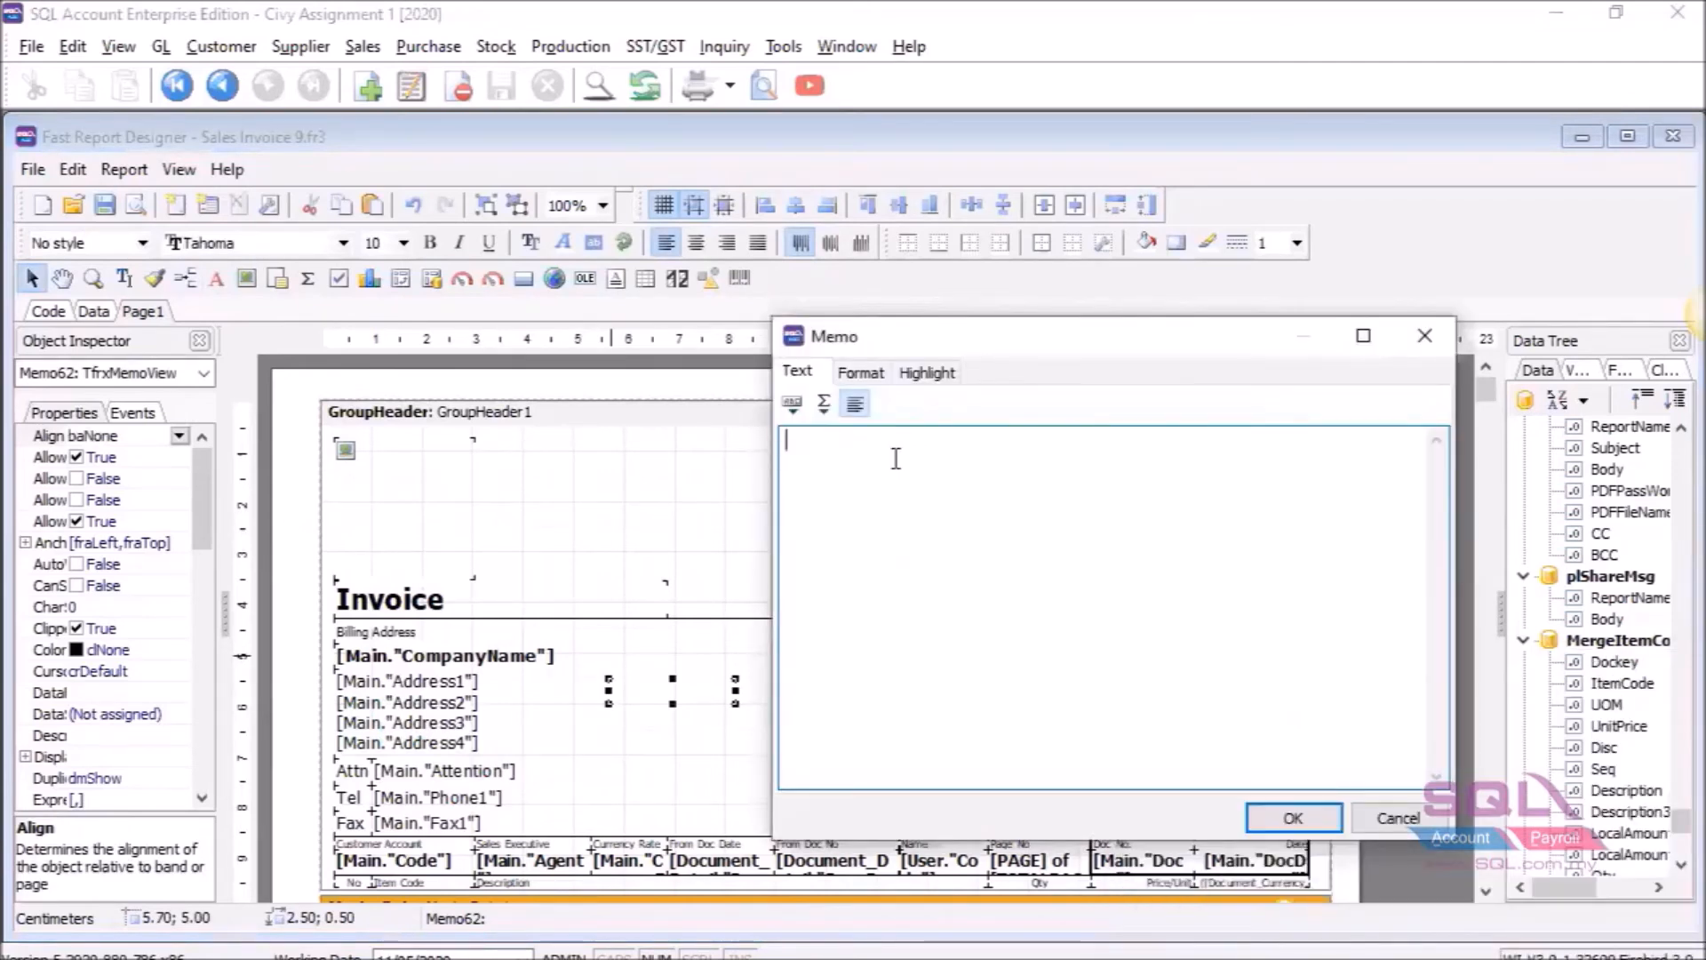
text(TESTING :)
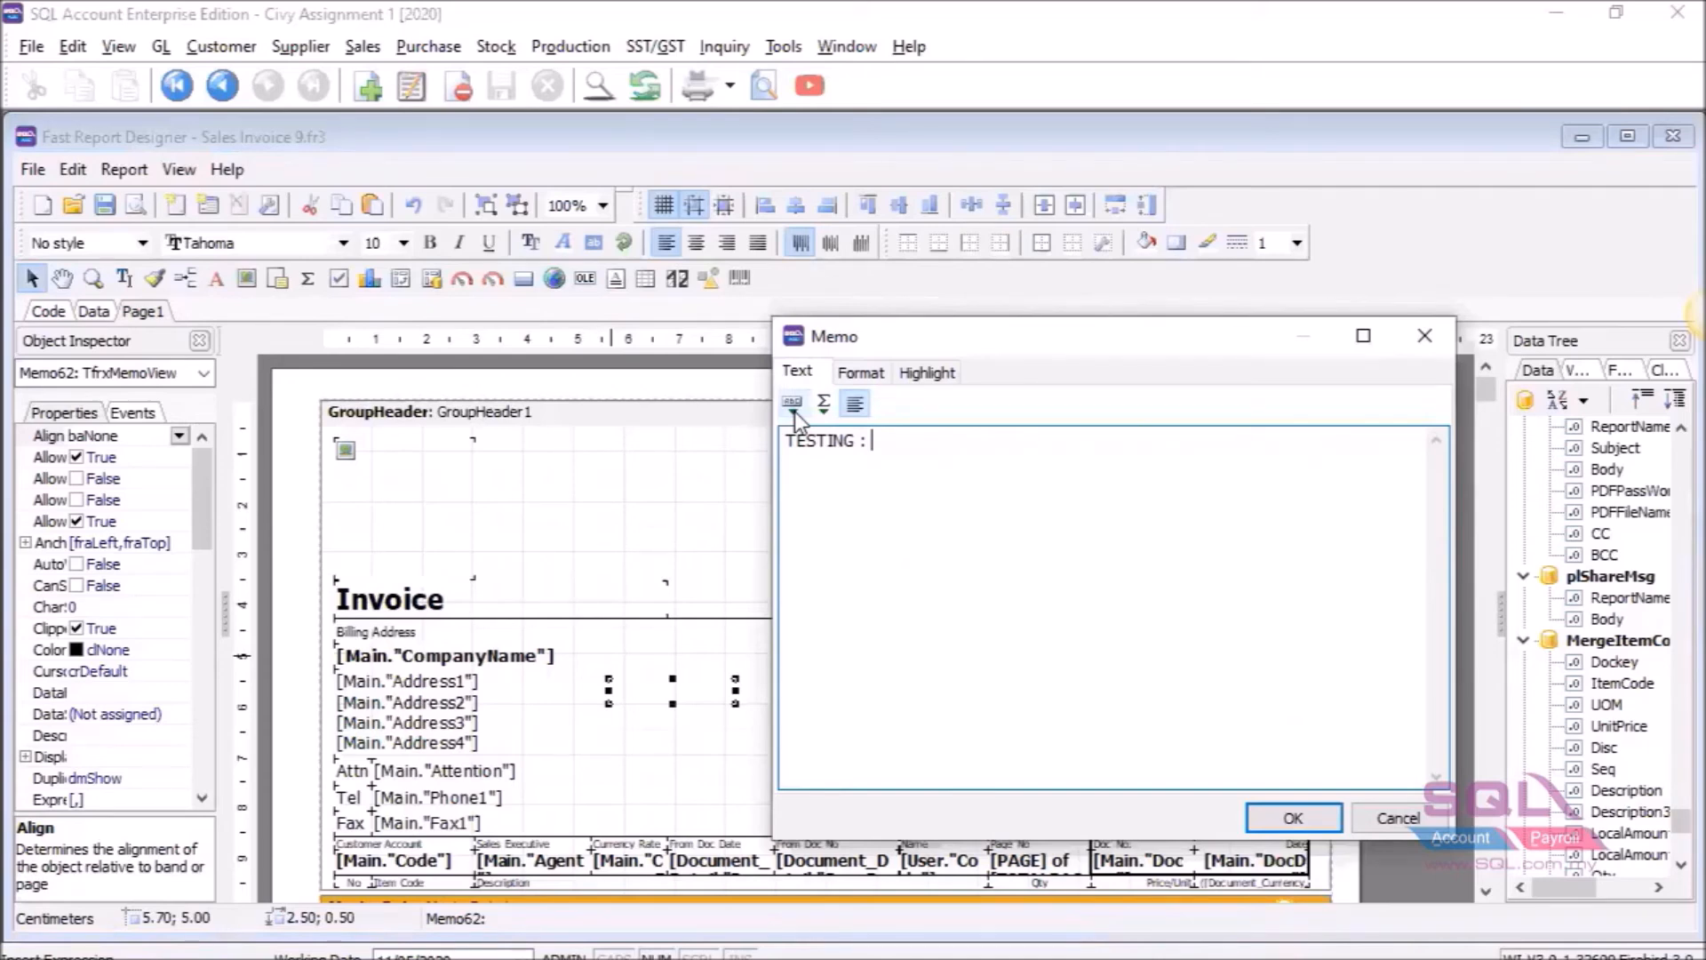
click(794, 411)
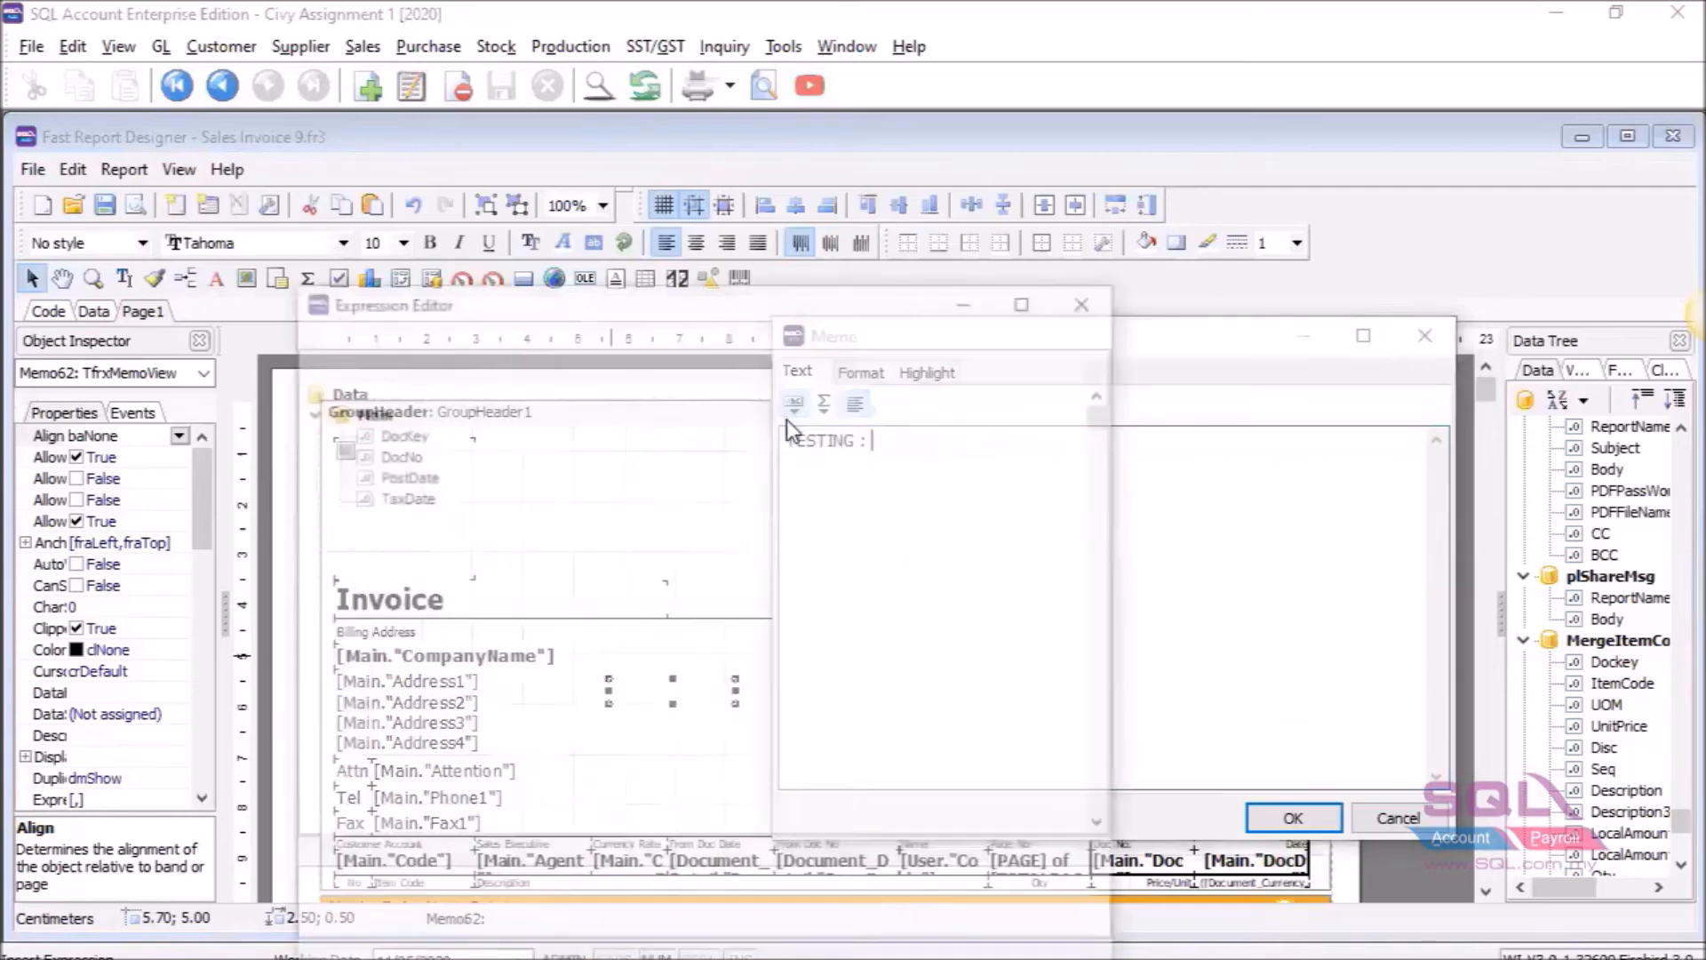
scroll(567, 613, down, 1)
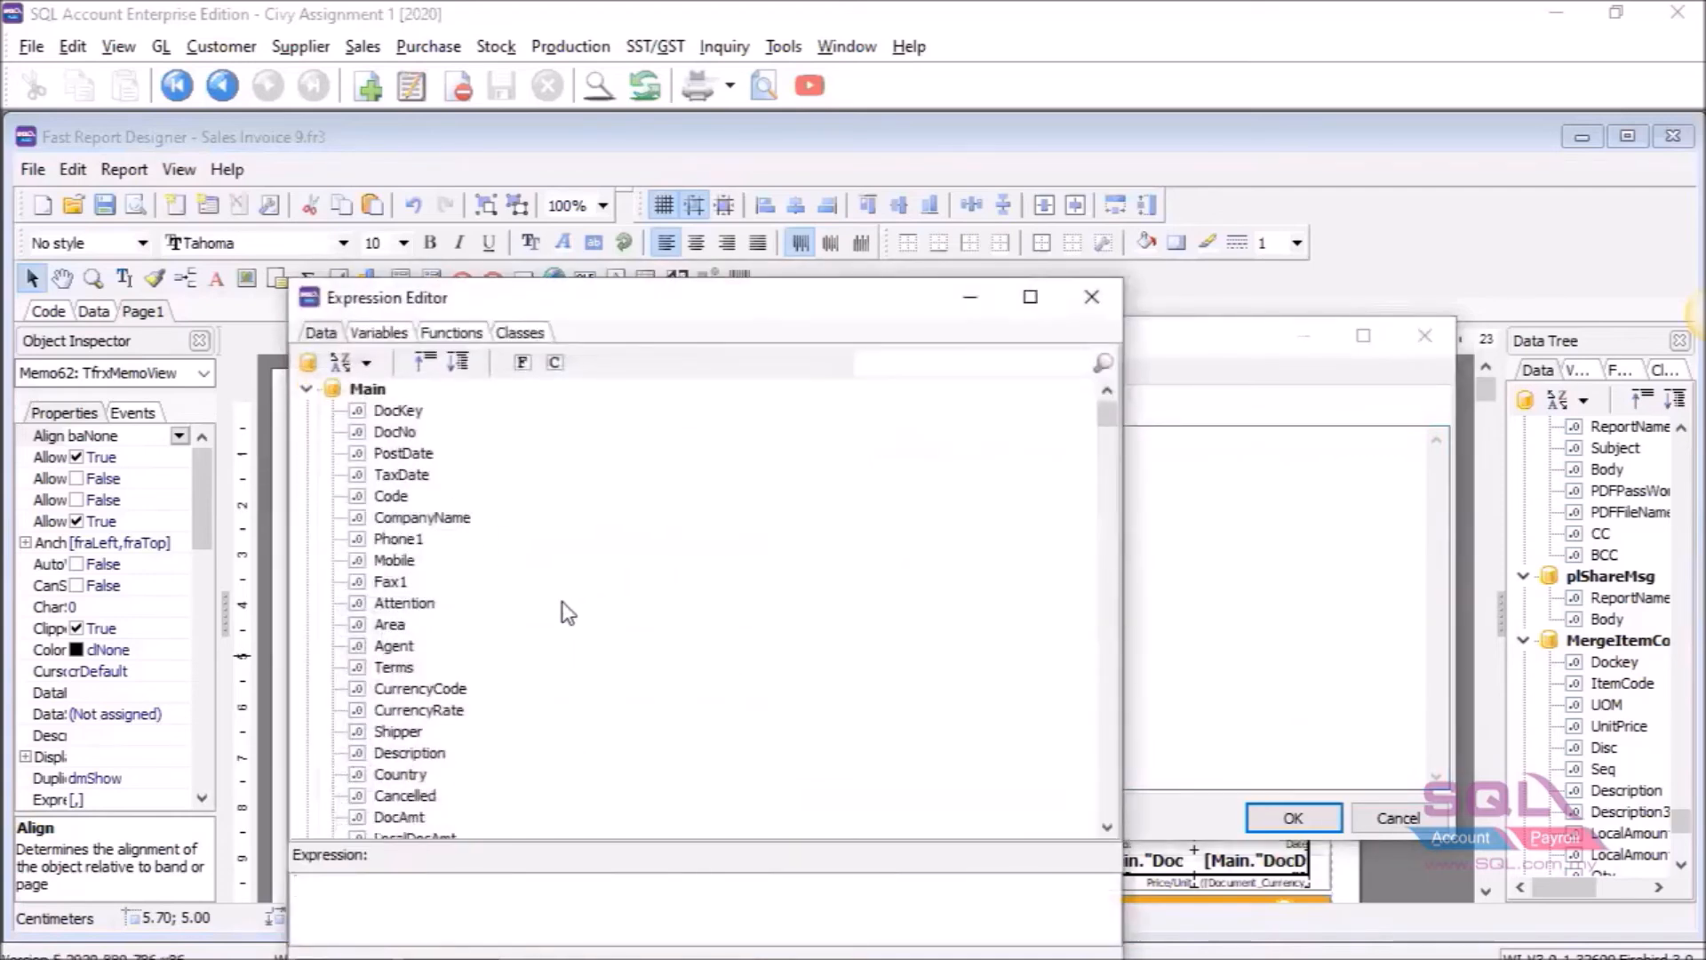
scroll(567, 614, down, 1)
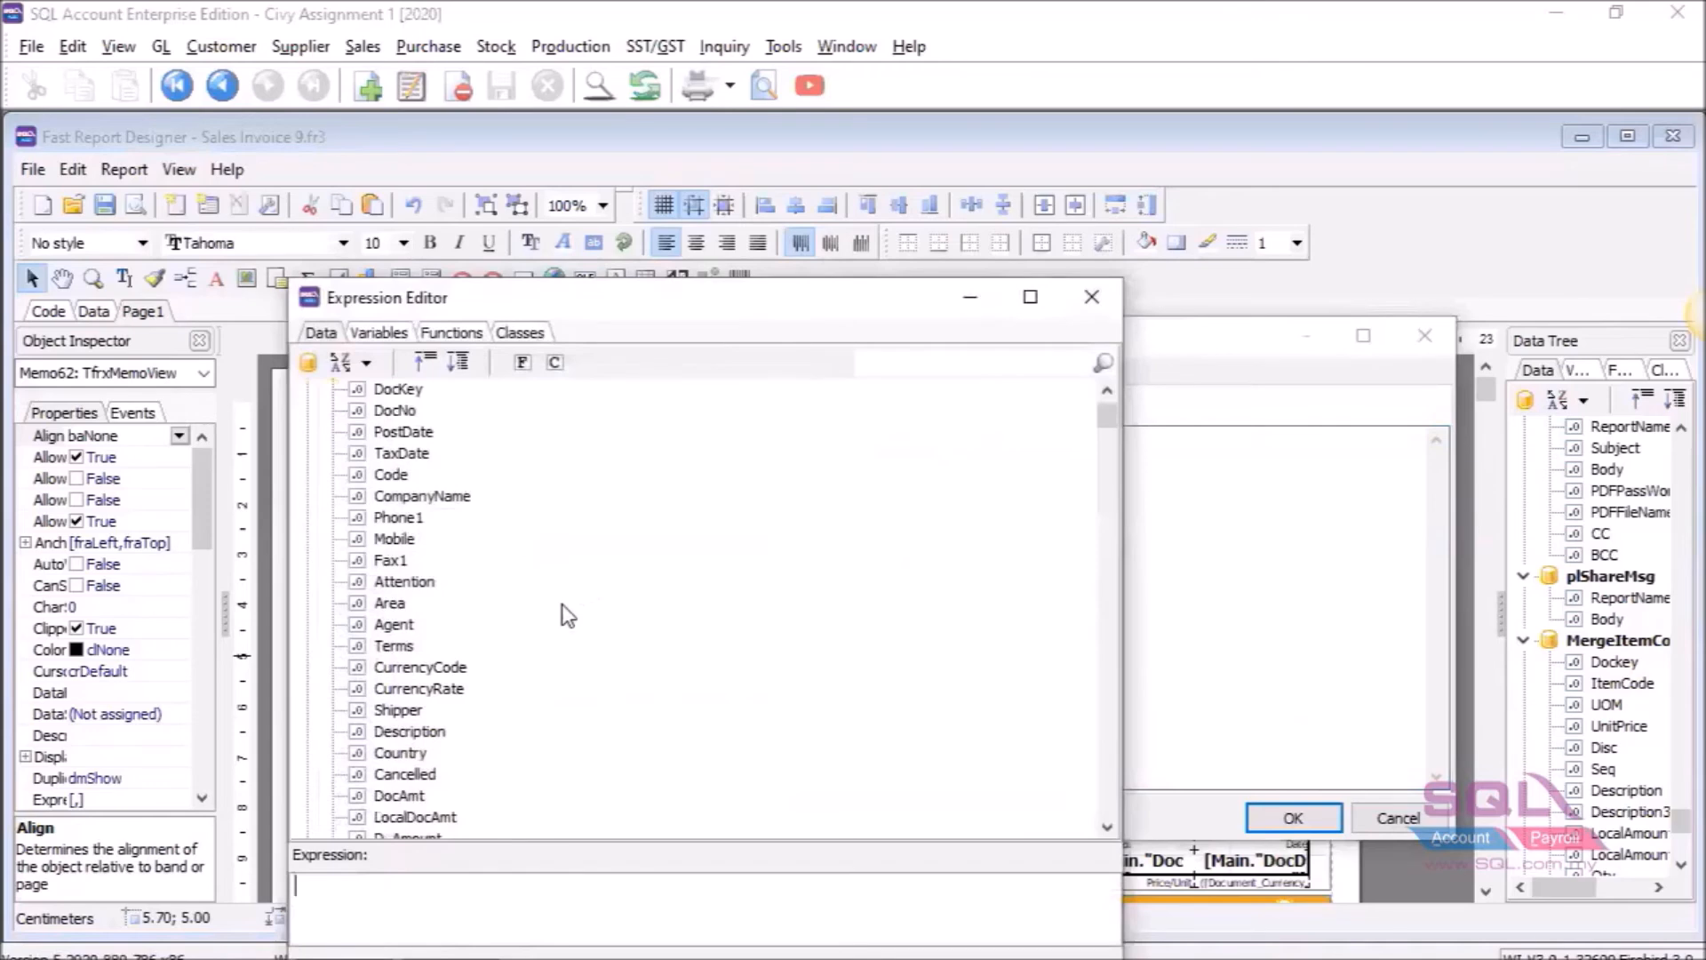
double_click(401, 629)
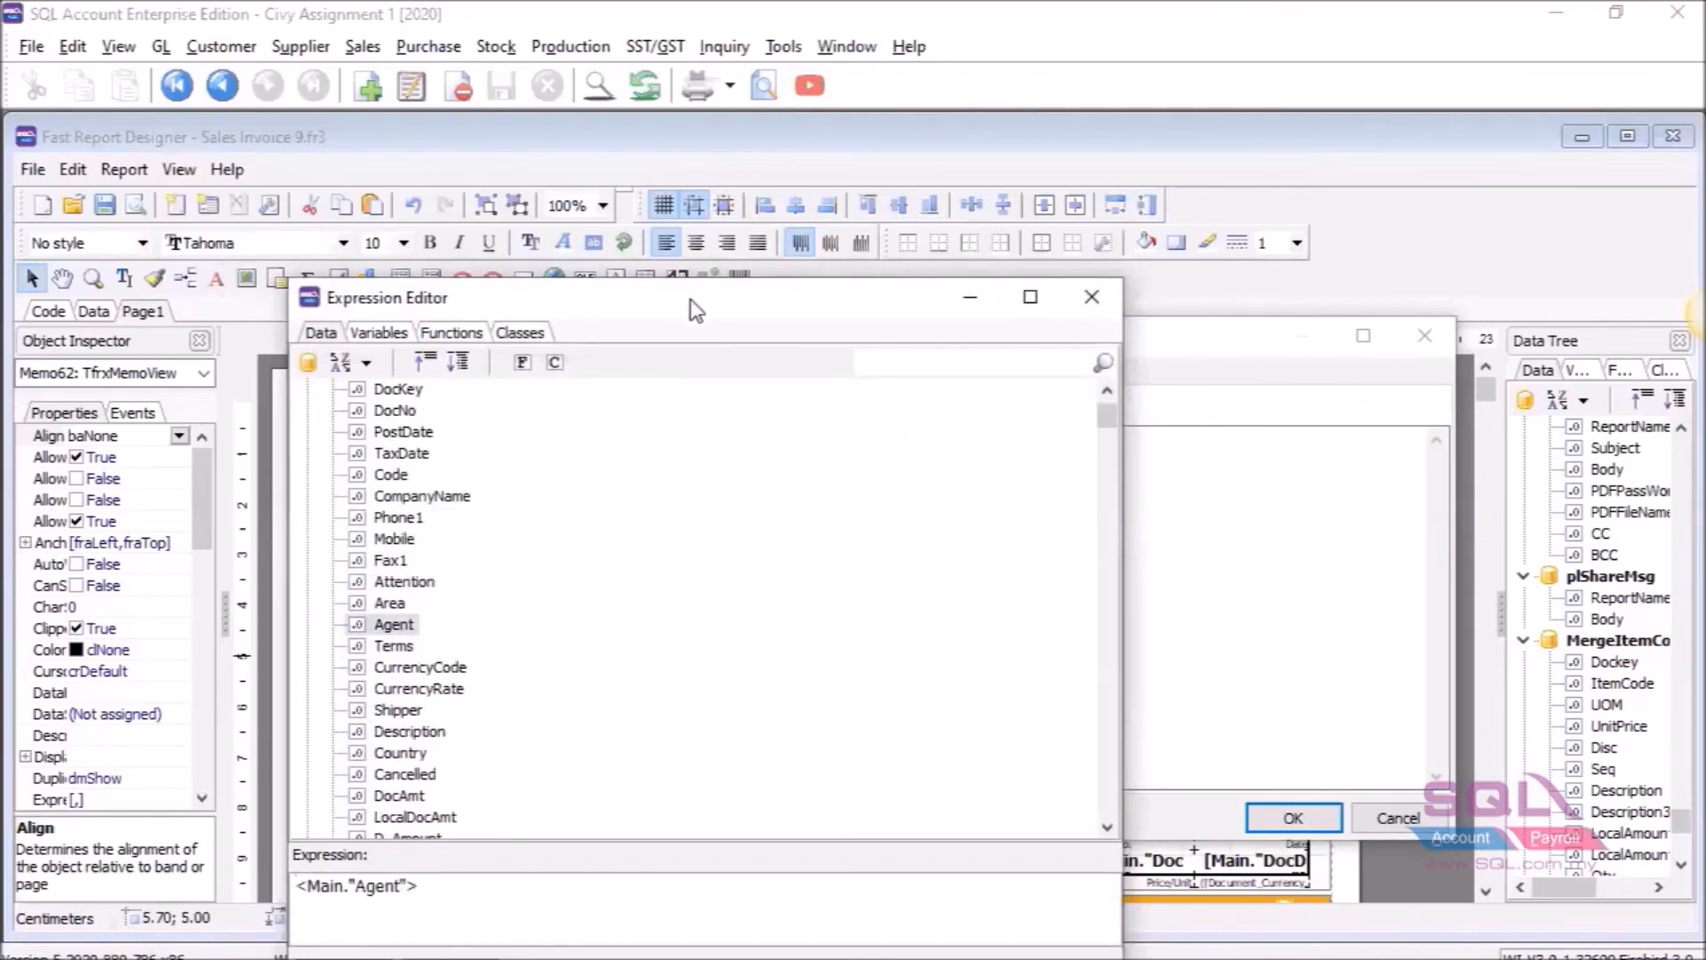
drag(691, 299, 696, 177)
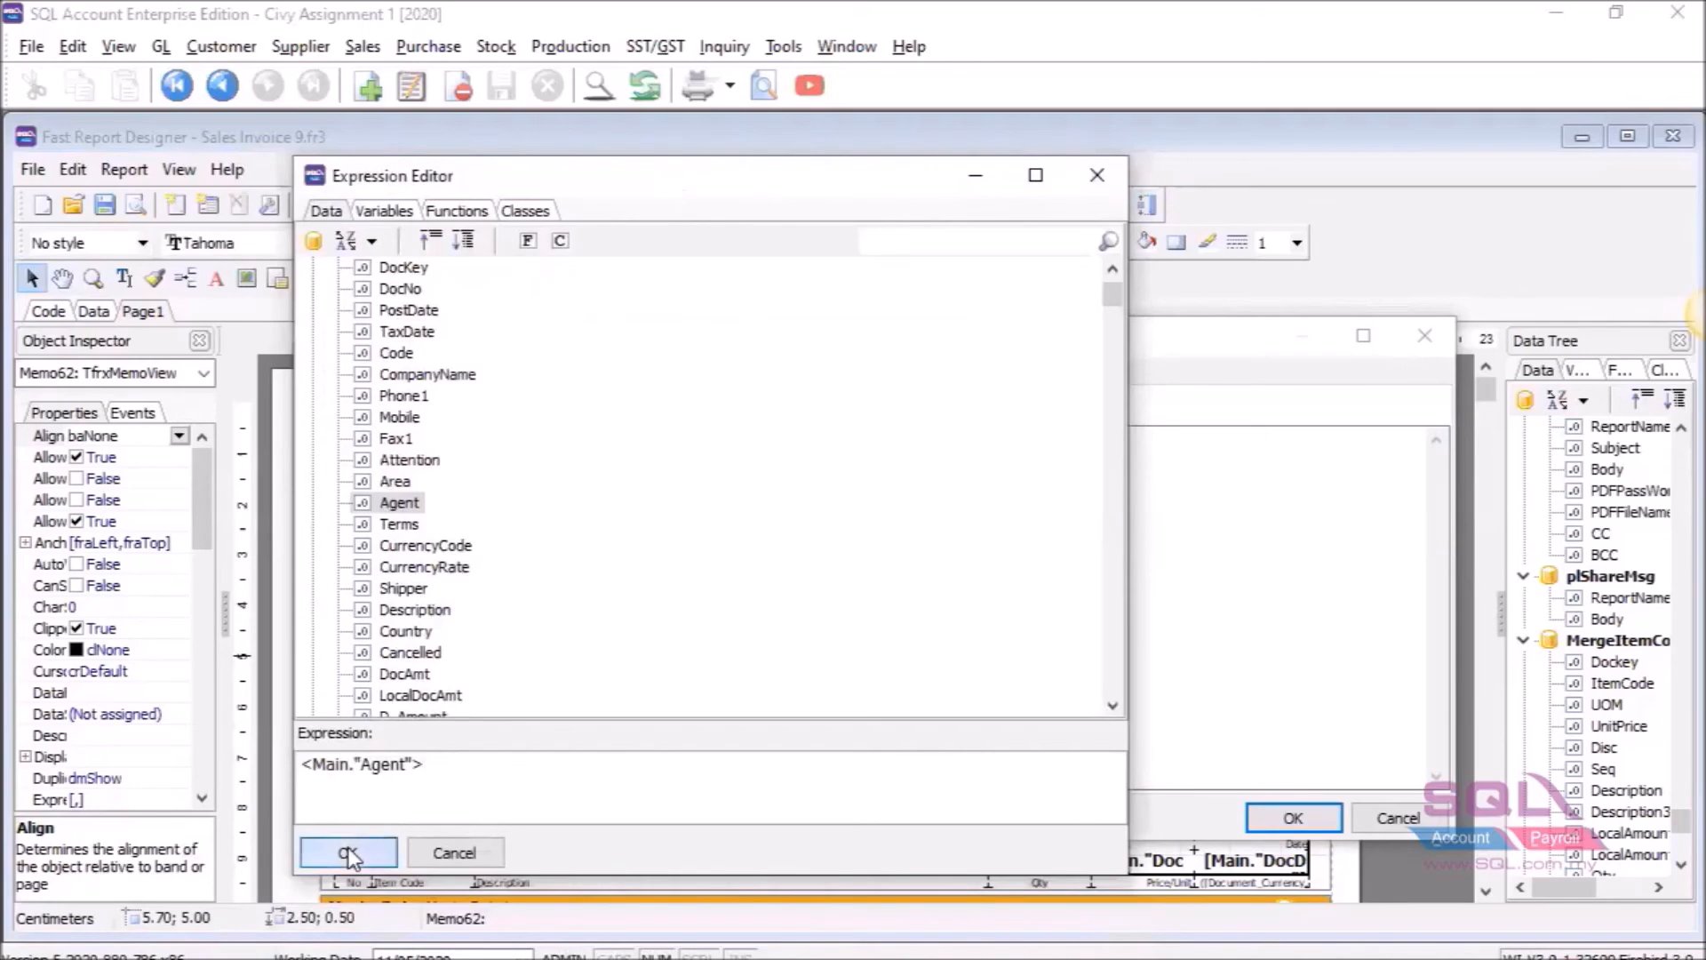
click(348, 855)
click(1314, 817)
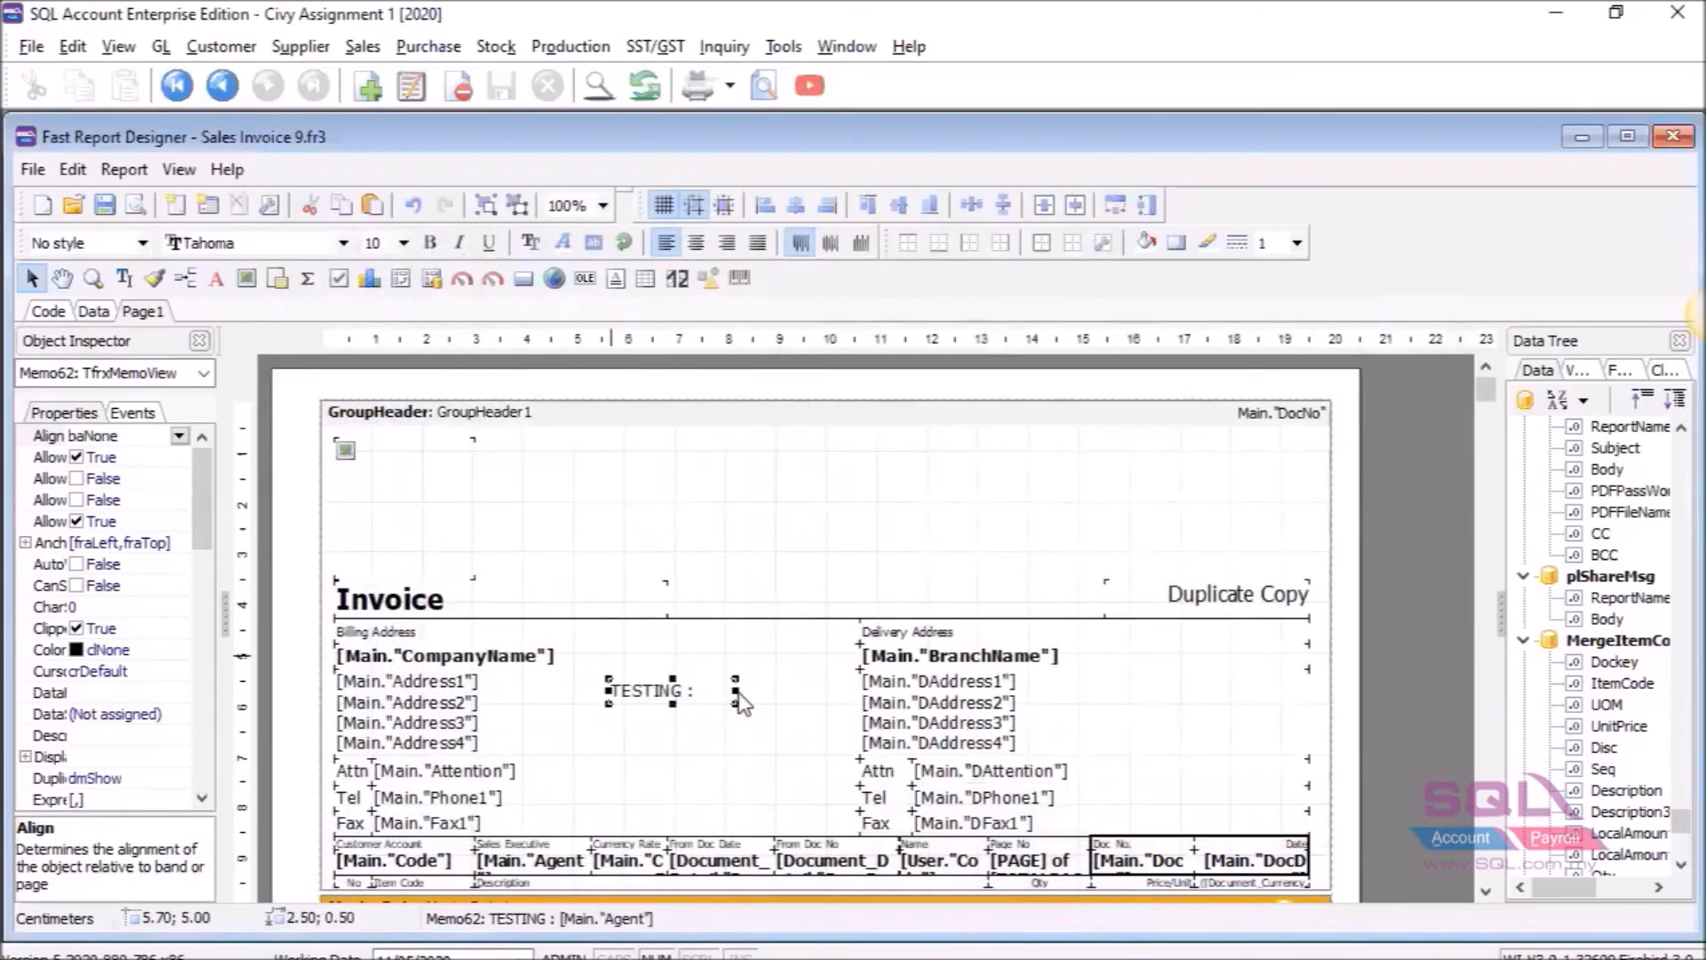
Widen the TESTING memo so its text fits and make its font colour red.
mouse_move(742, 703)
mouse_down()
mouse_move(820, 705)
mouse_move(757, 690)
mouse_move(747, 728)
mouse_up()
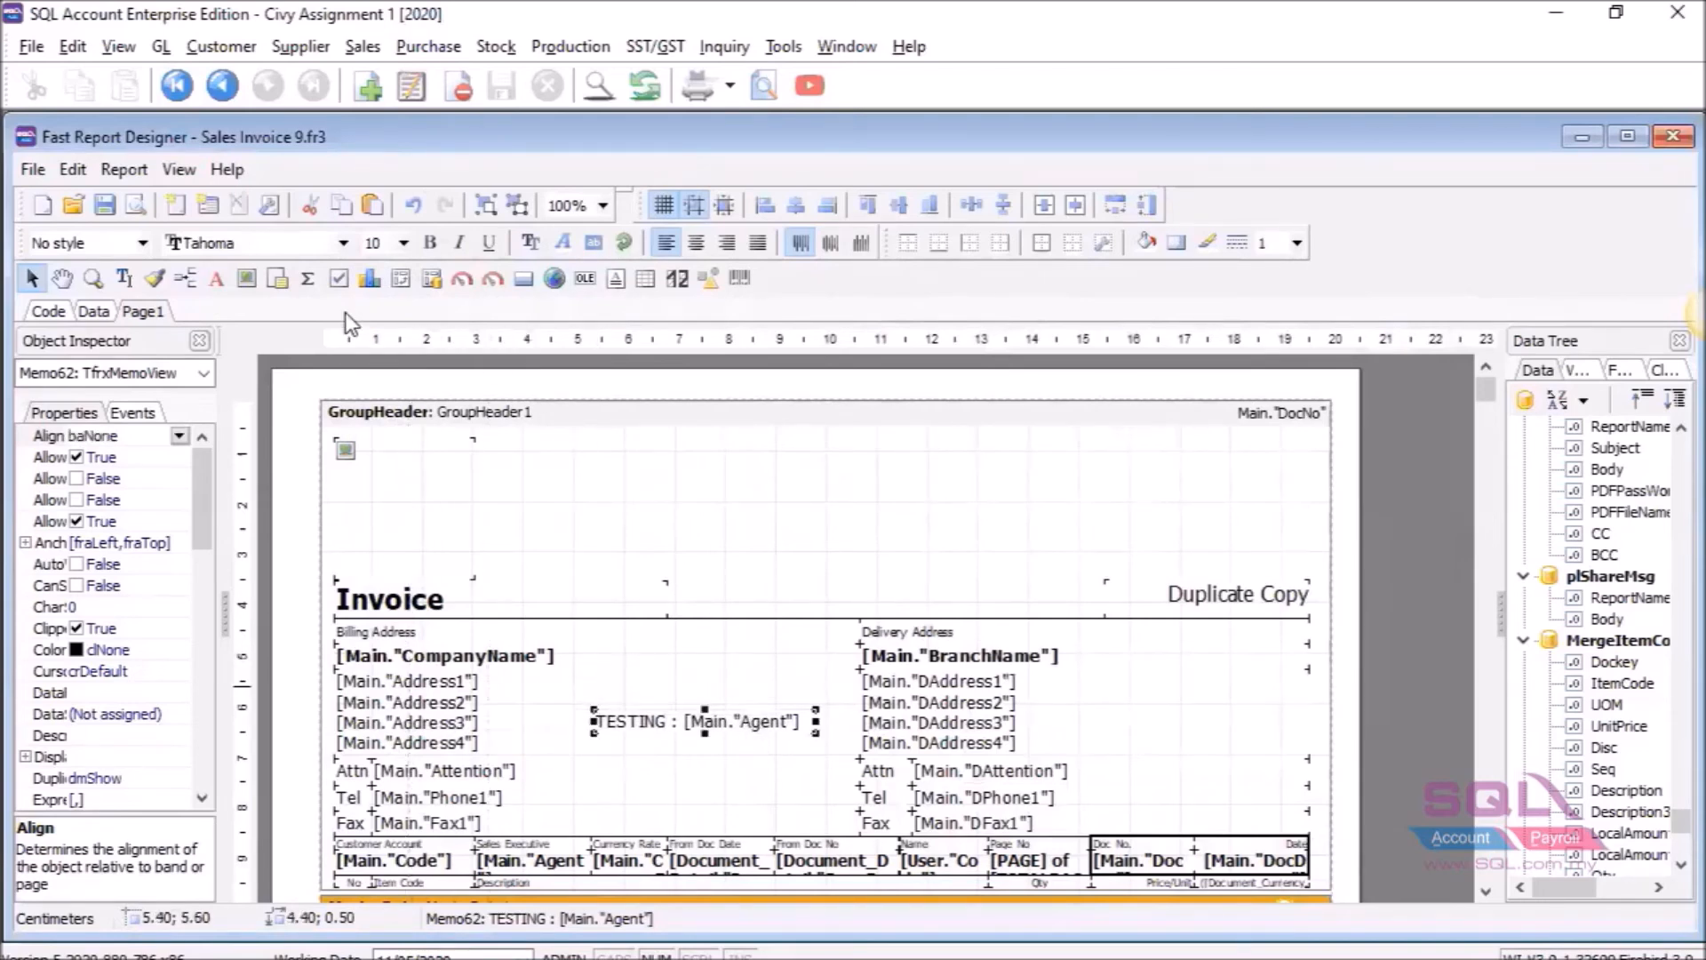
click(563, 241)
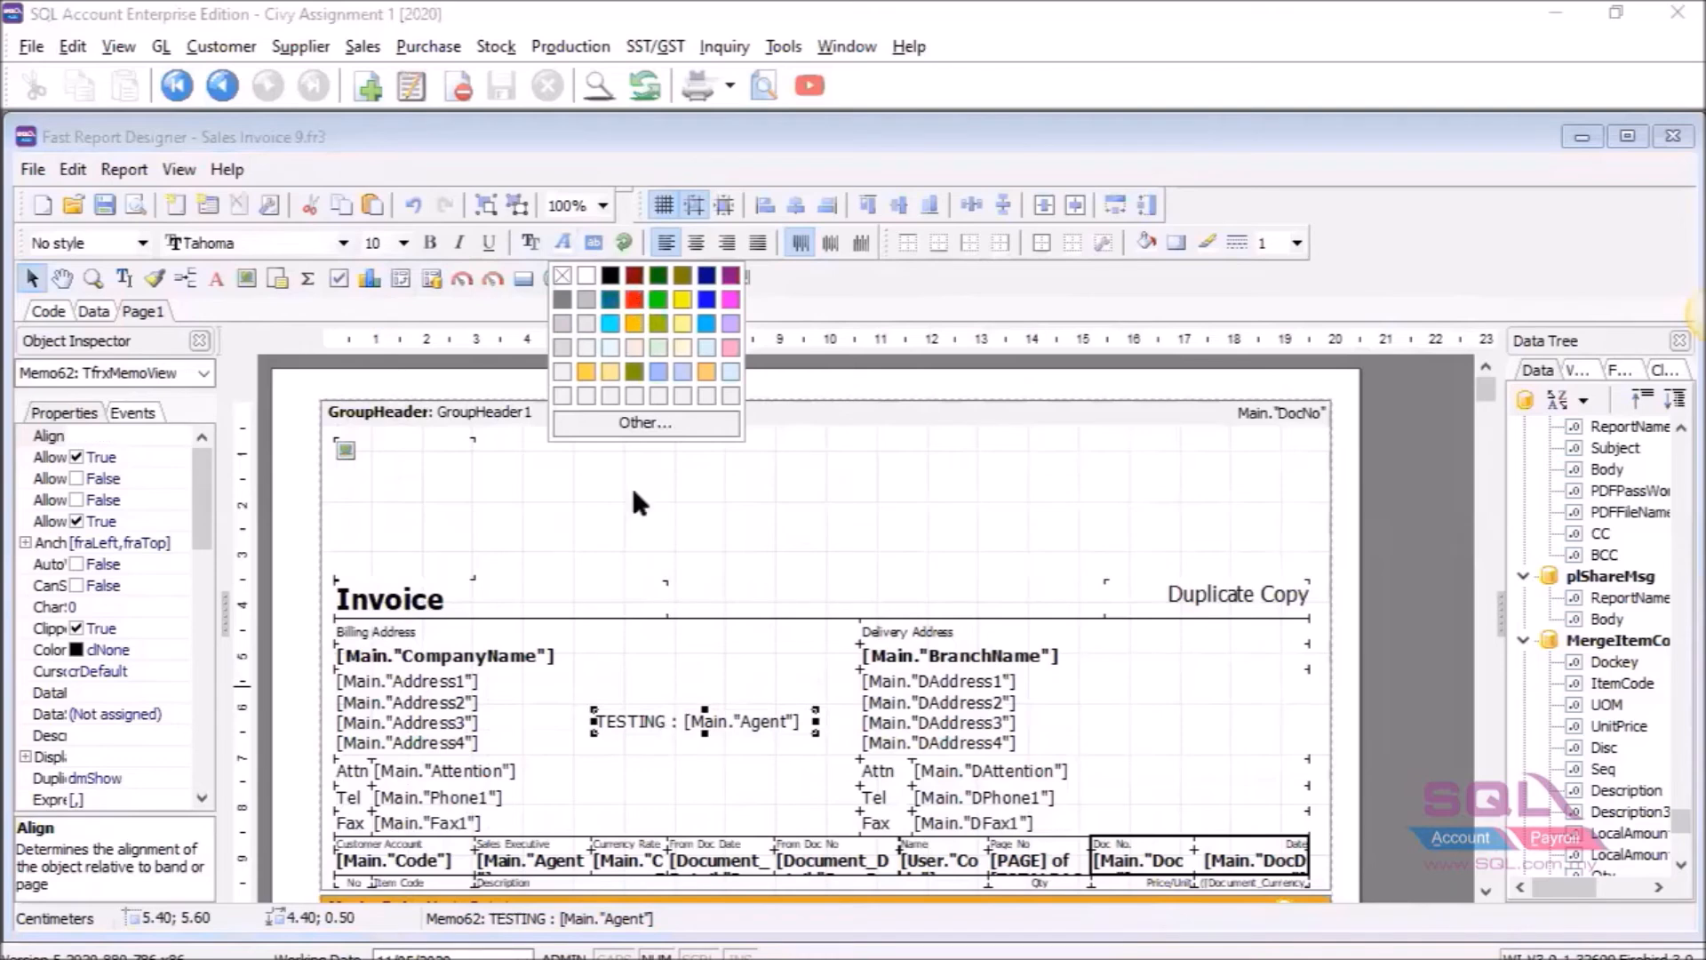
click(634, 301)
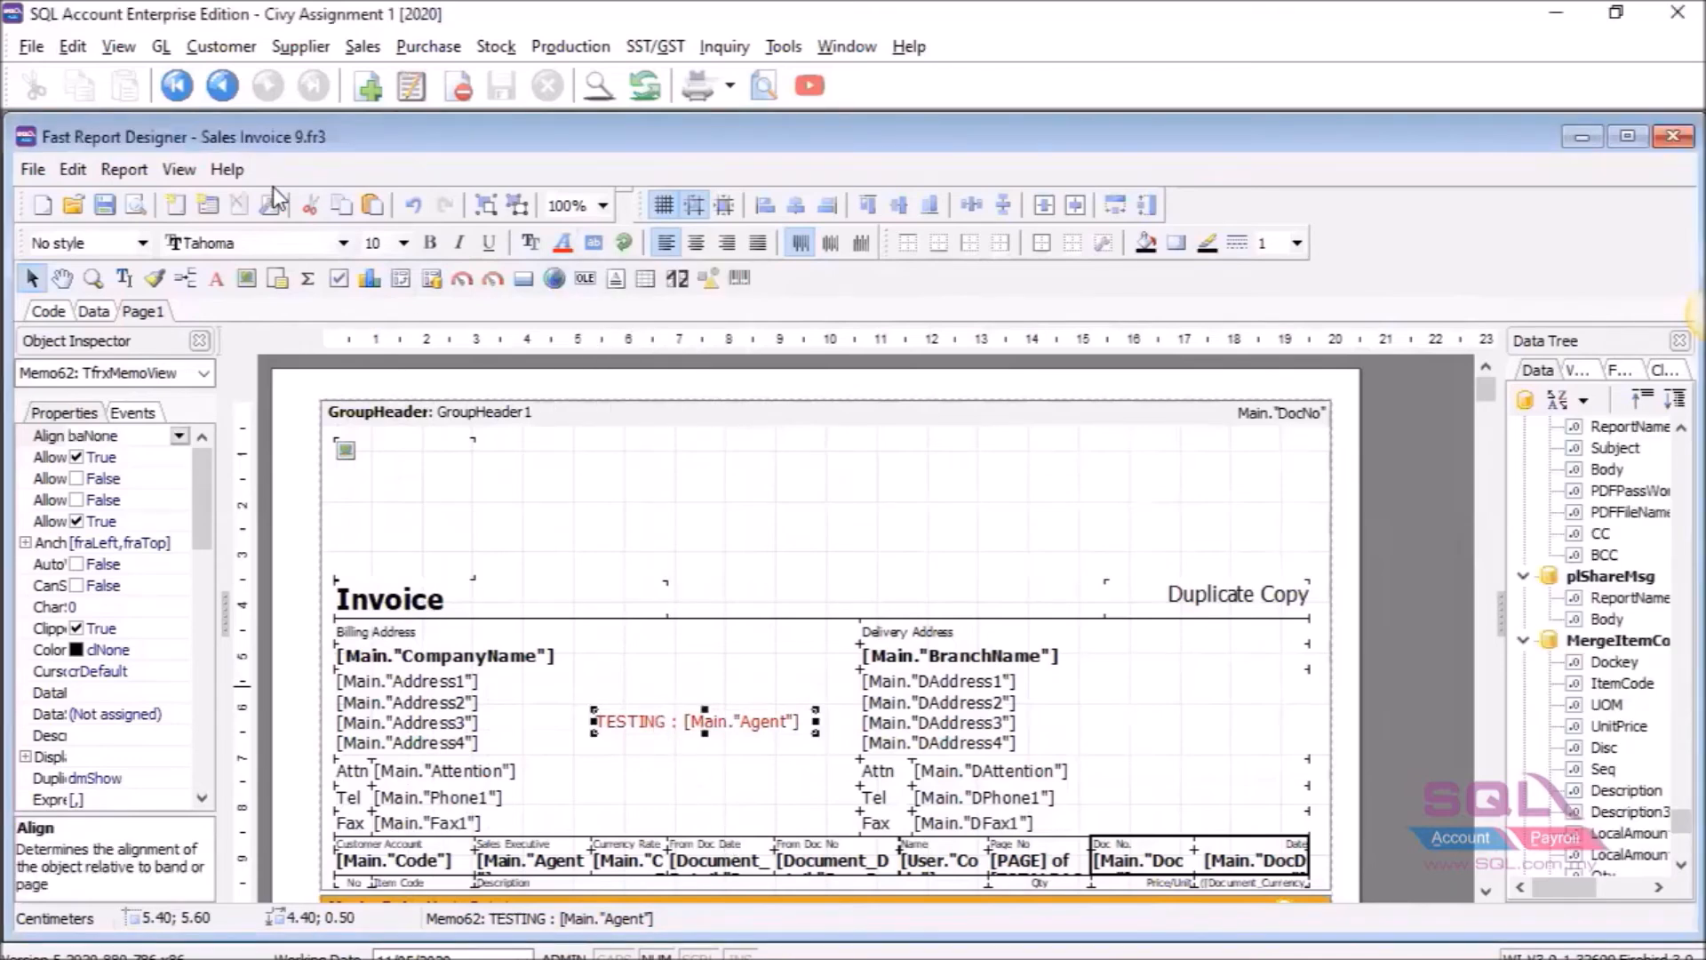
Save the edited layout as a report named 'test' and close the designer.
click(44, 163)
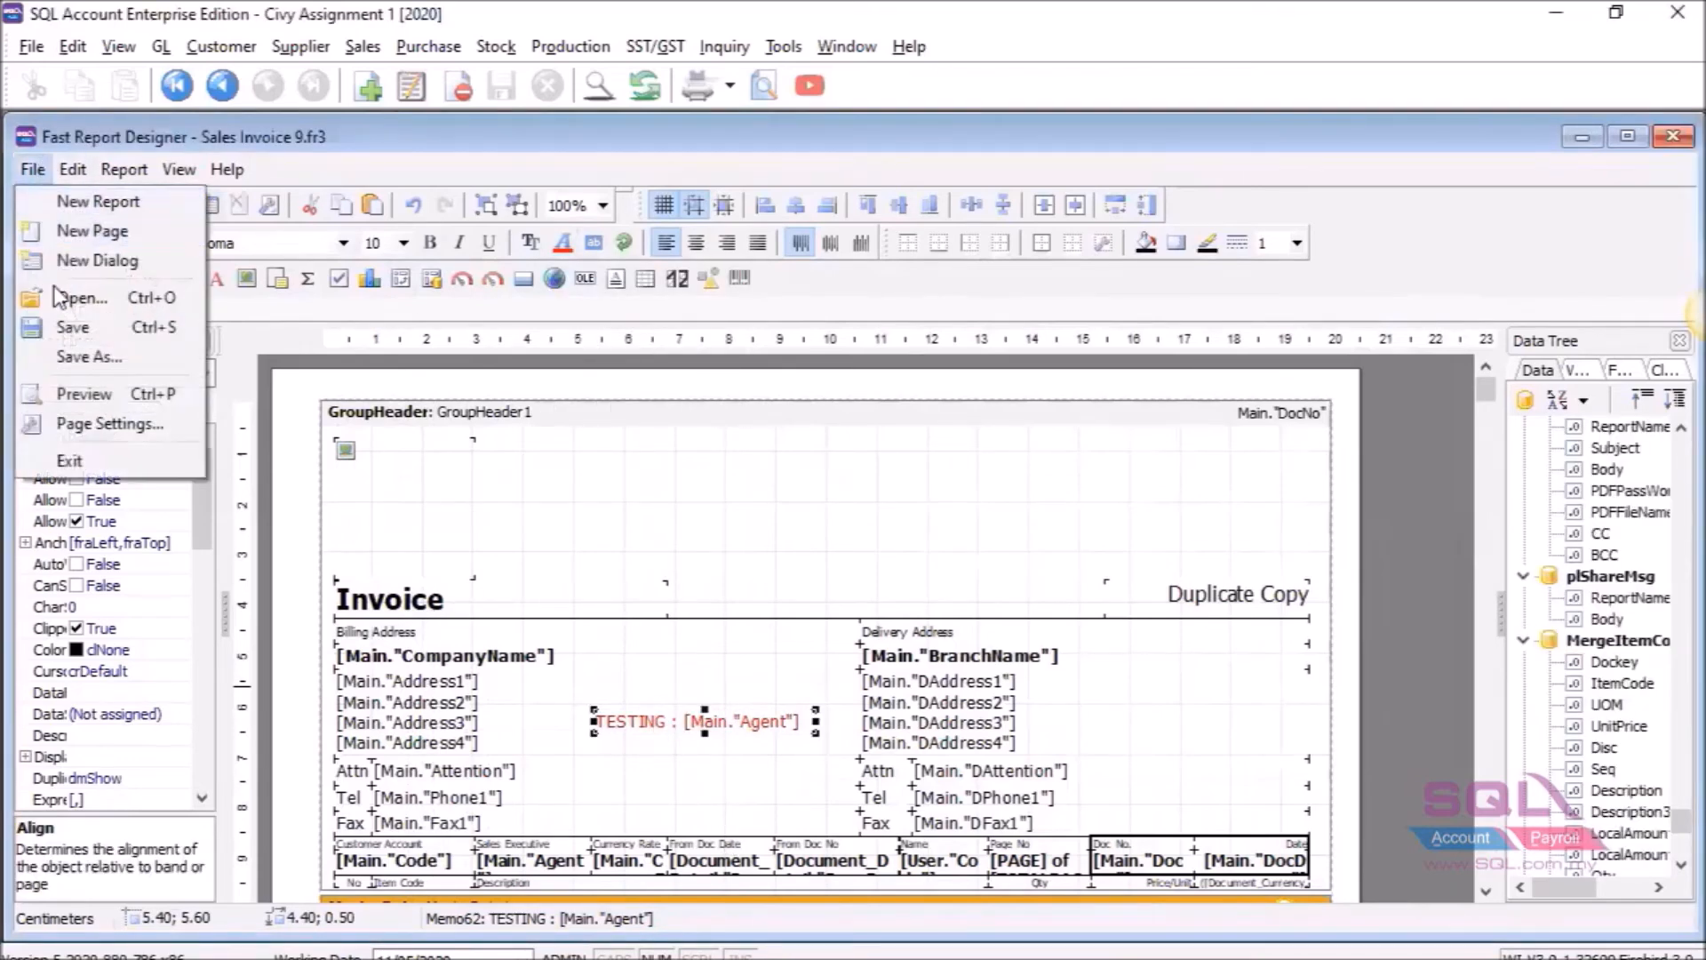
click(84, 329)
text(test)
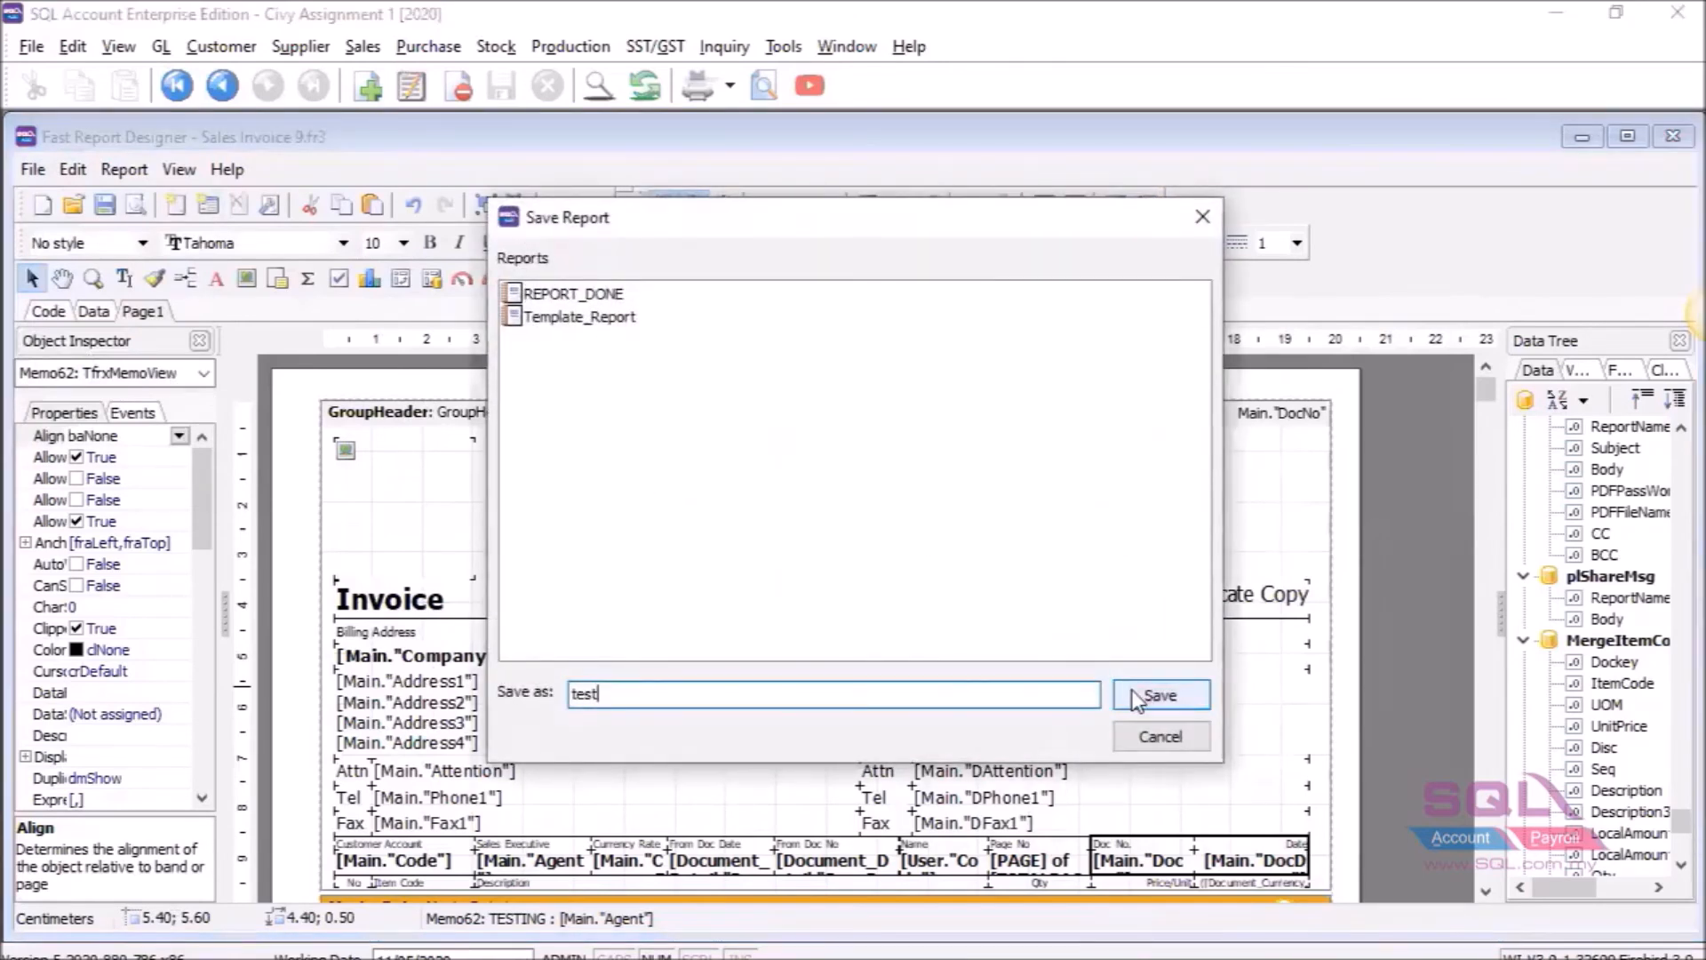
click(1146, 695)
click(1674, 136)
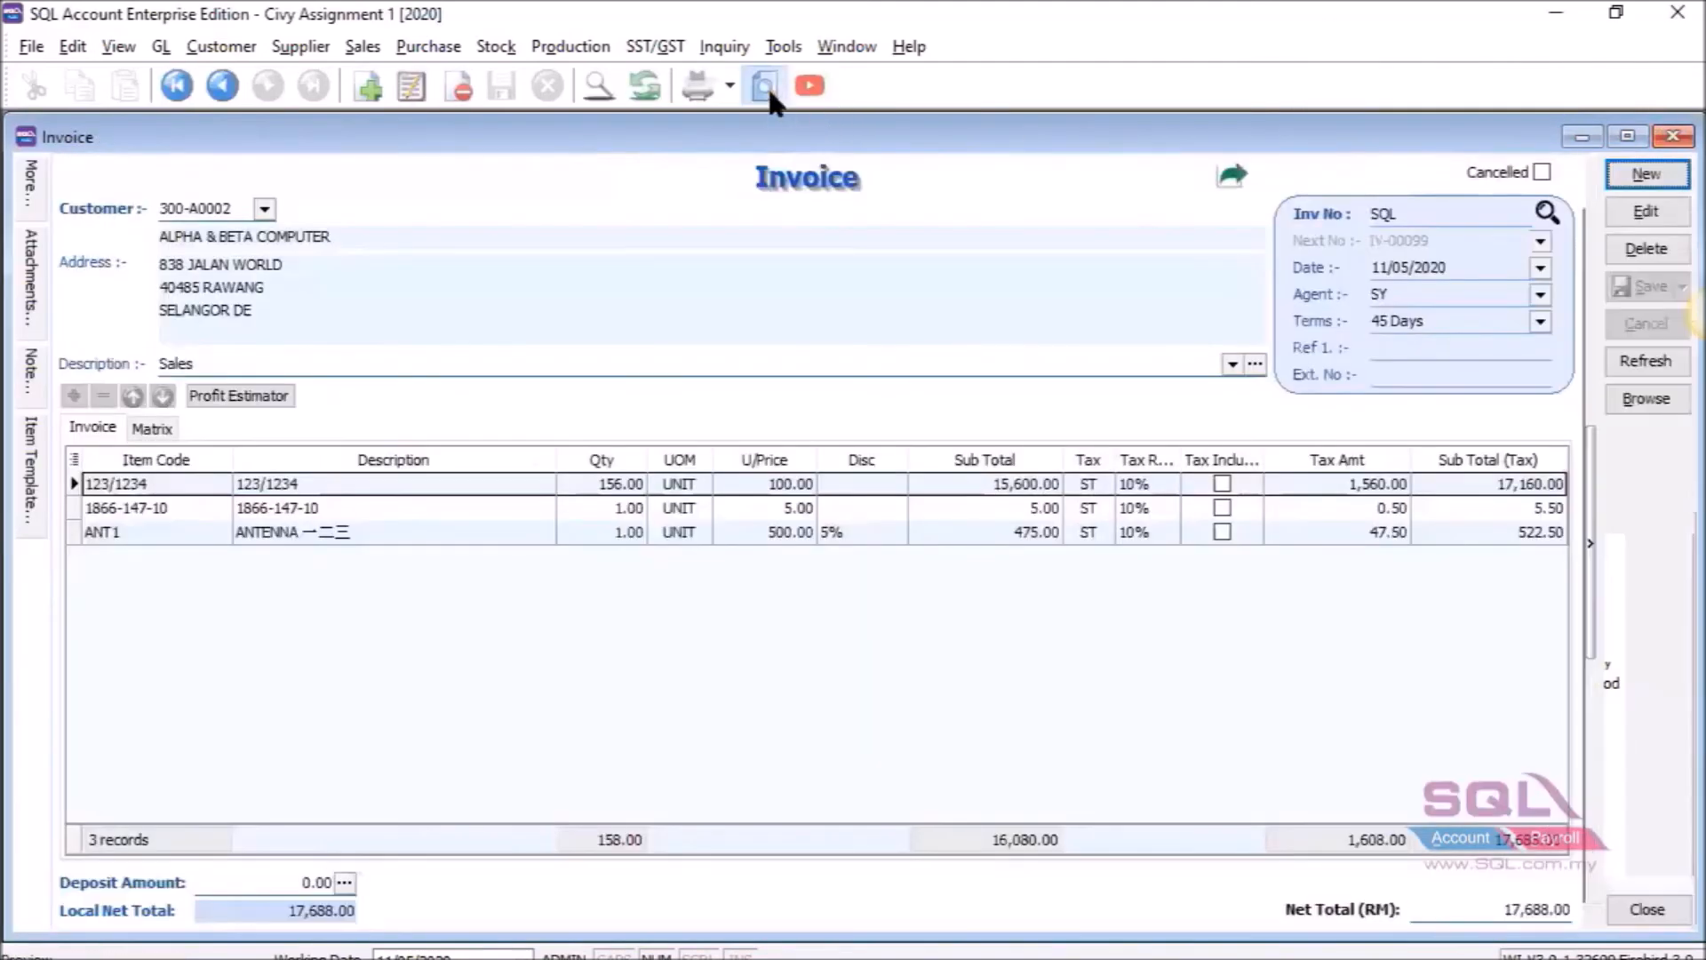
Preview the invoice with the 'test' layout, then open 'test' in the report designer.
click(767, 85)
scroll(953, 505, down, 2)
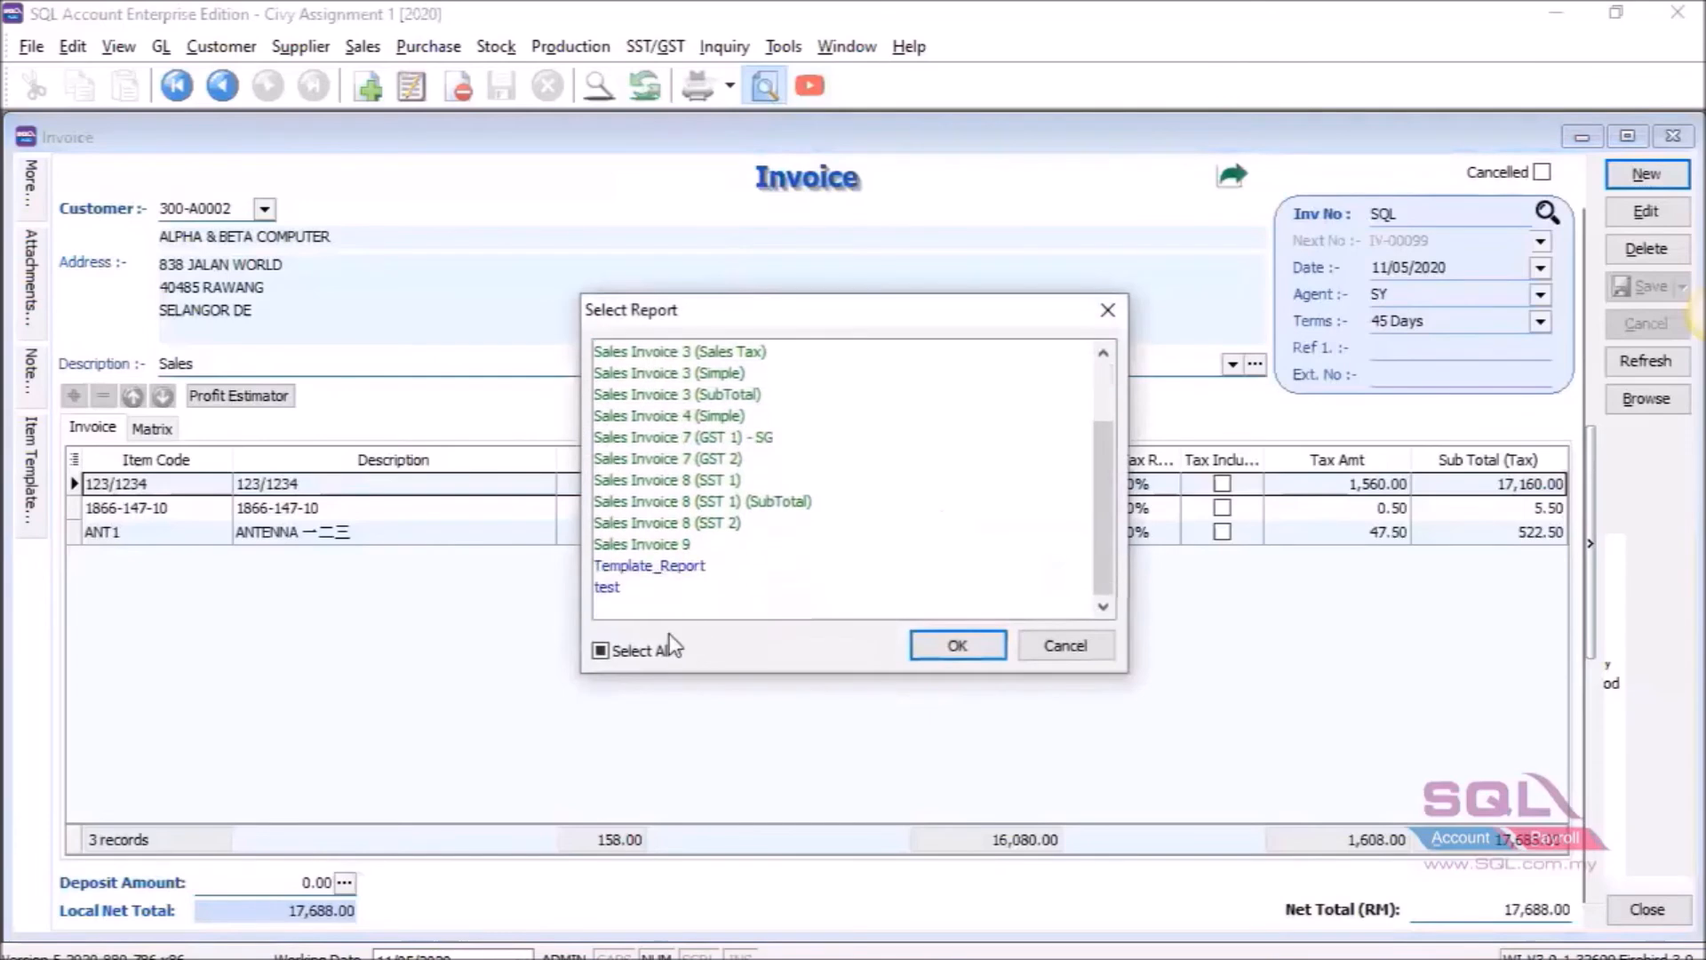
click(624, 590)
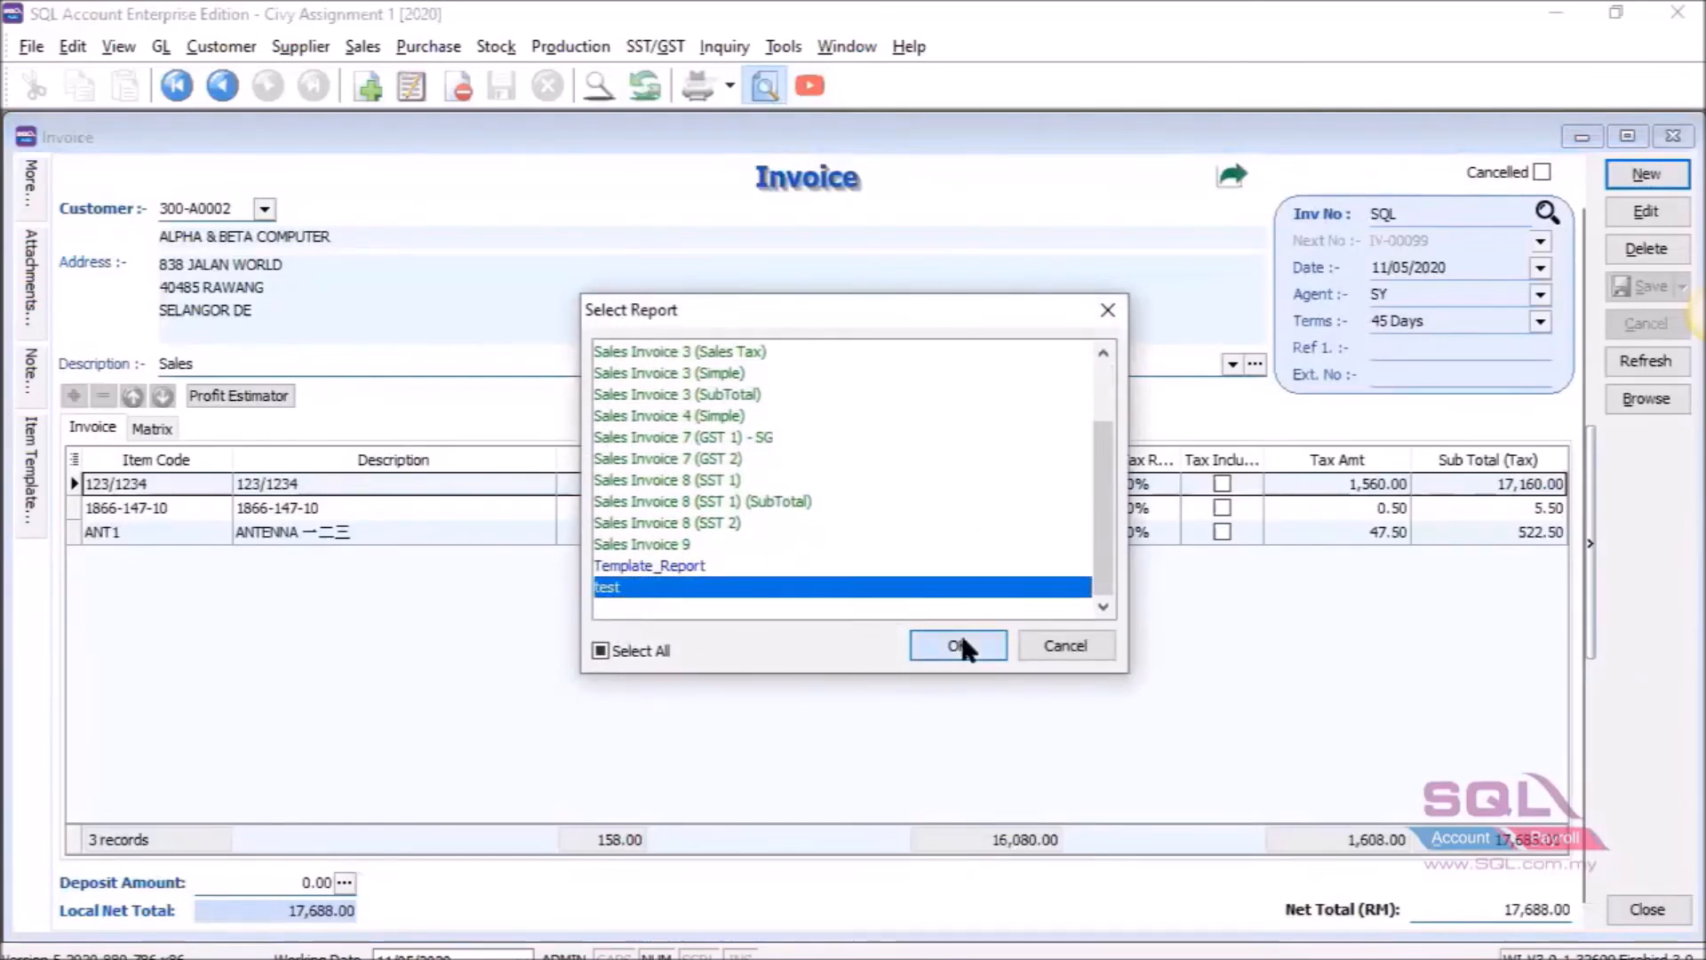
click(960, 646)
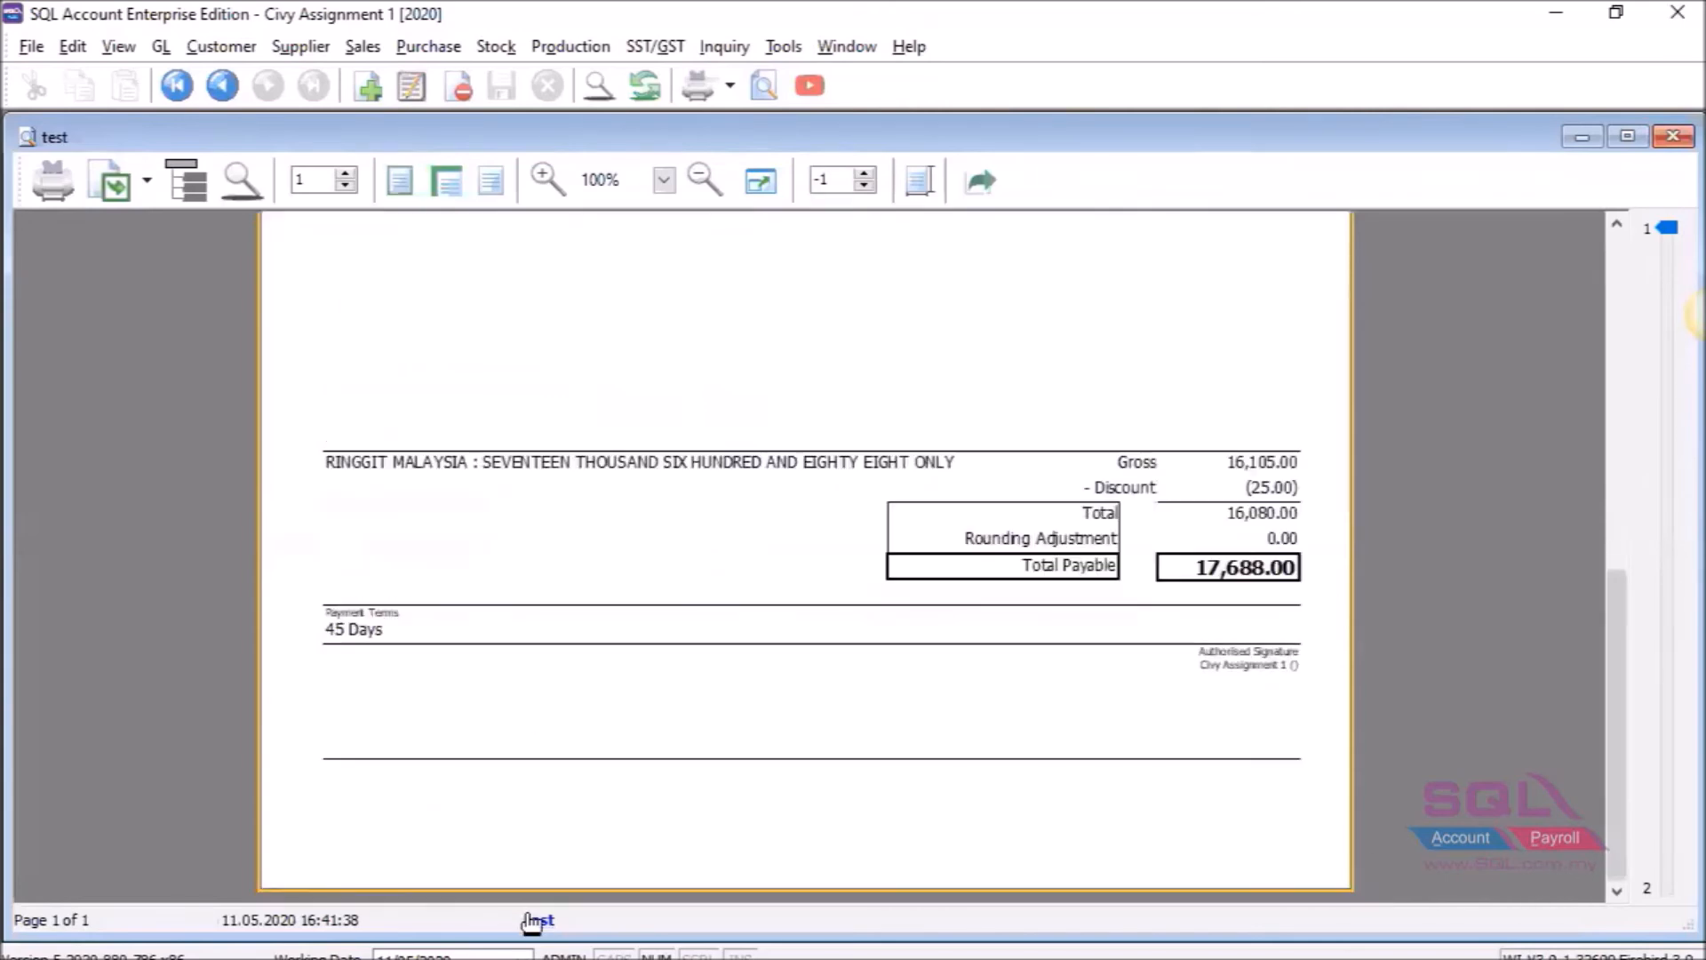
click(532, 921)
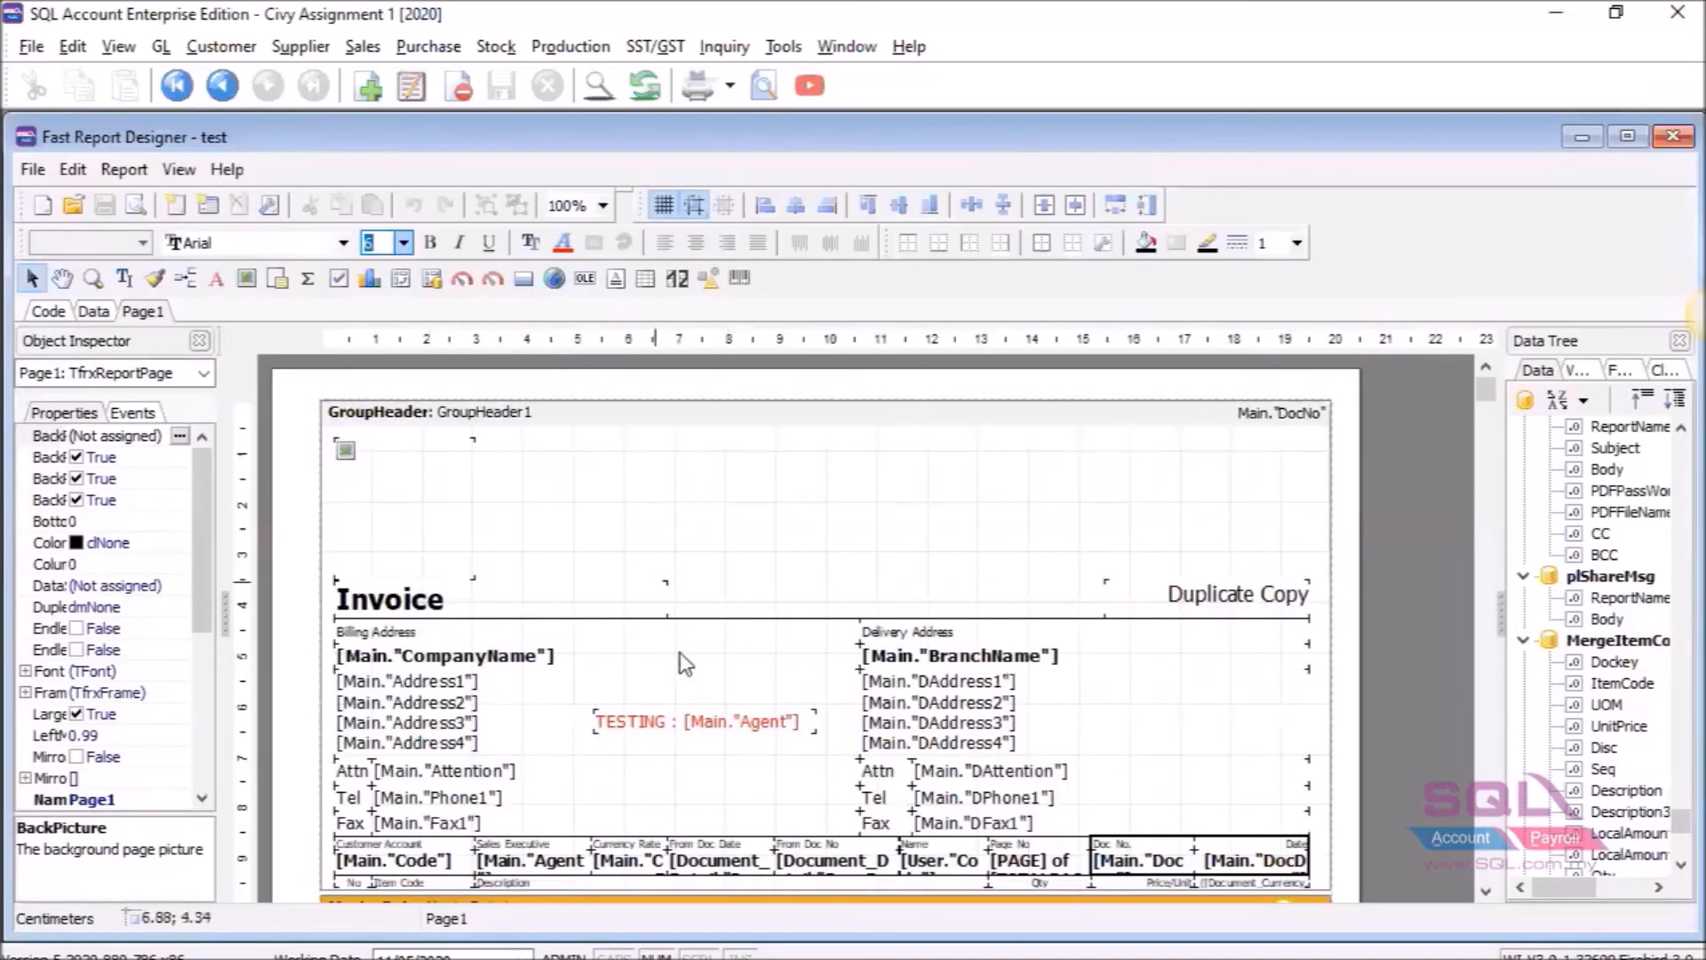
Move the red TESTING : Agent memo beside [Main."CompanyName"] and align both tops.
click(667, 719)
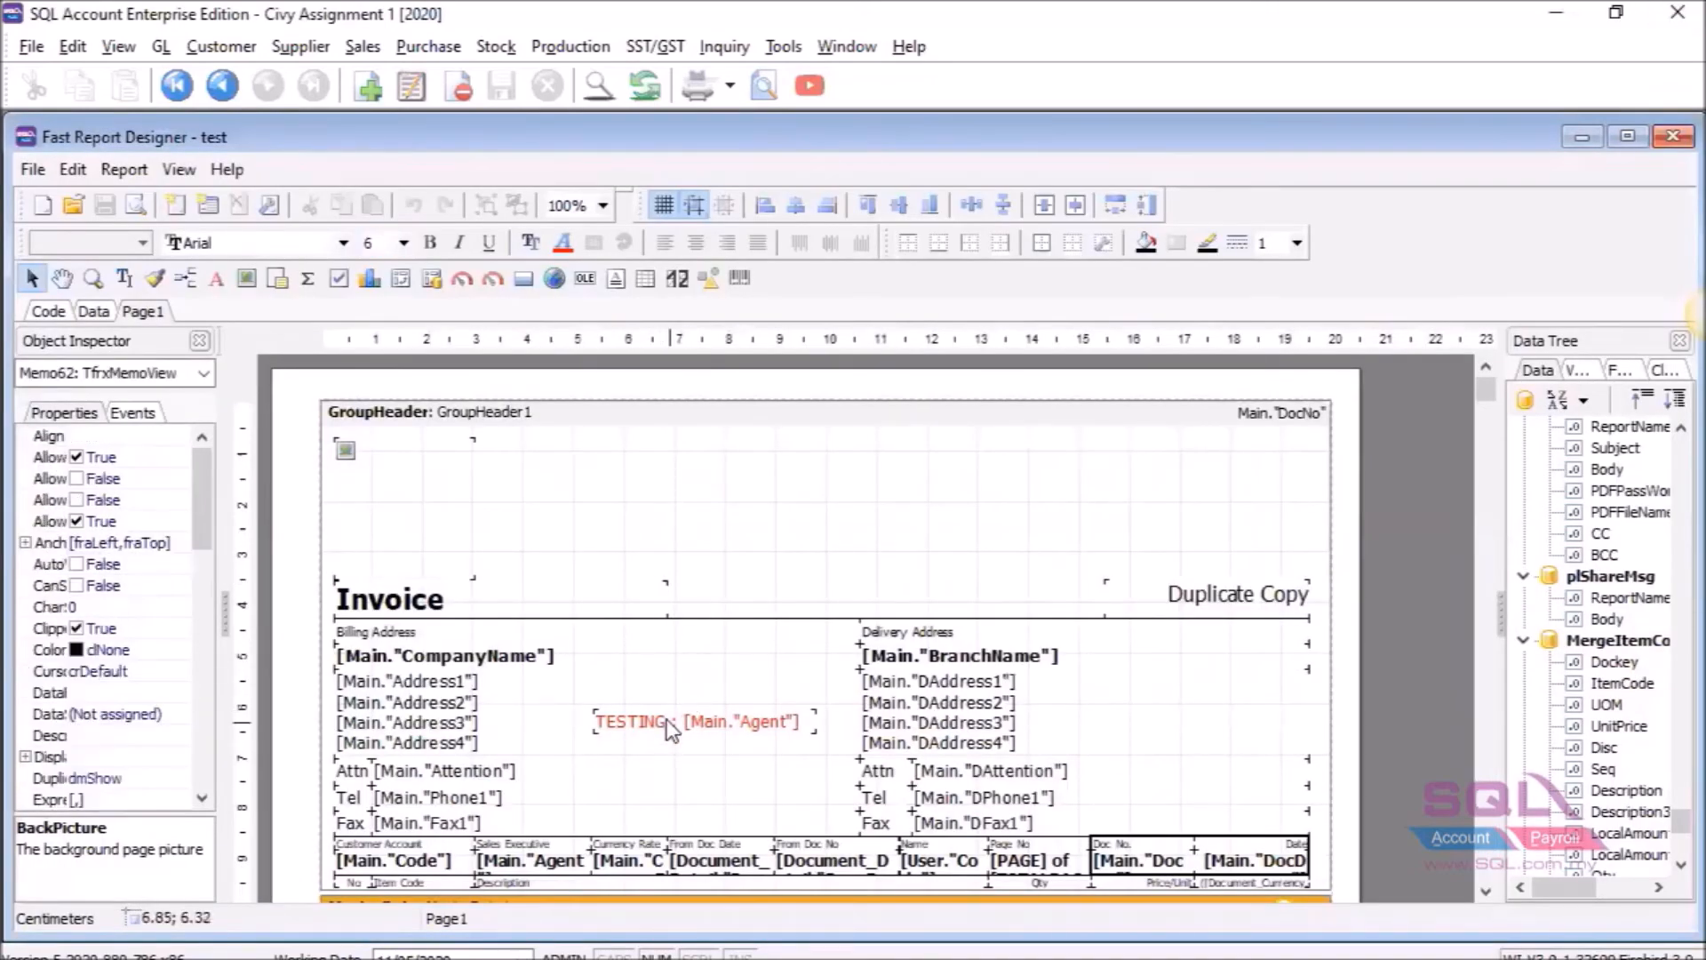
click(459, 664)
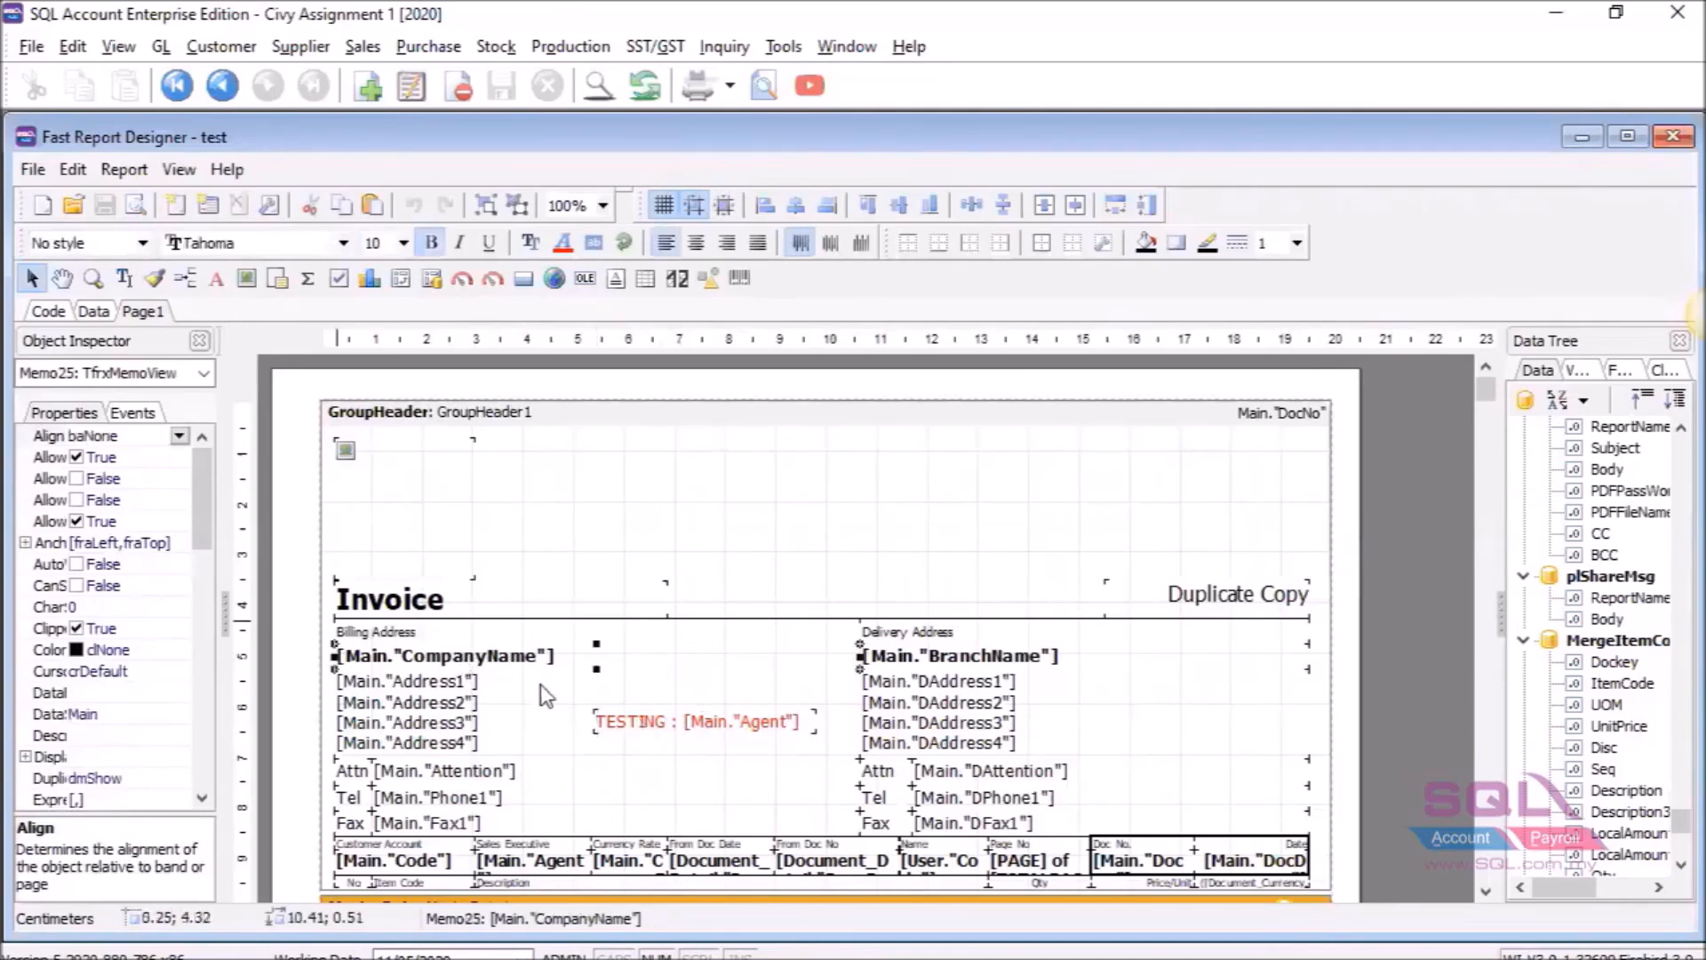
click(738, 727)
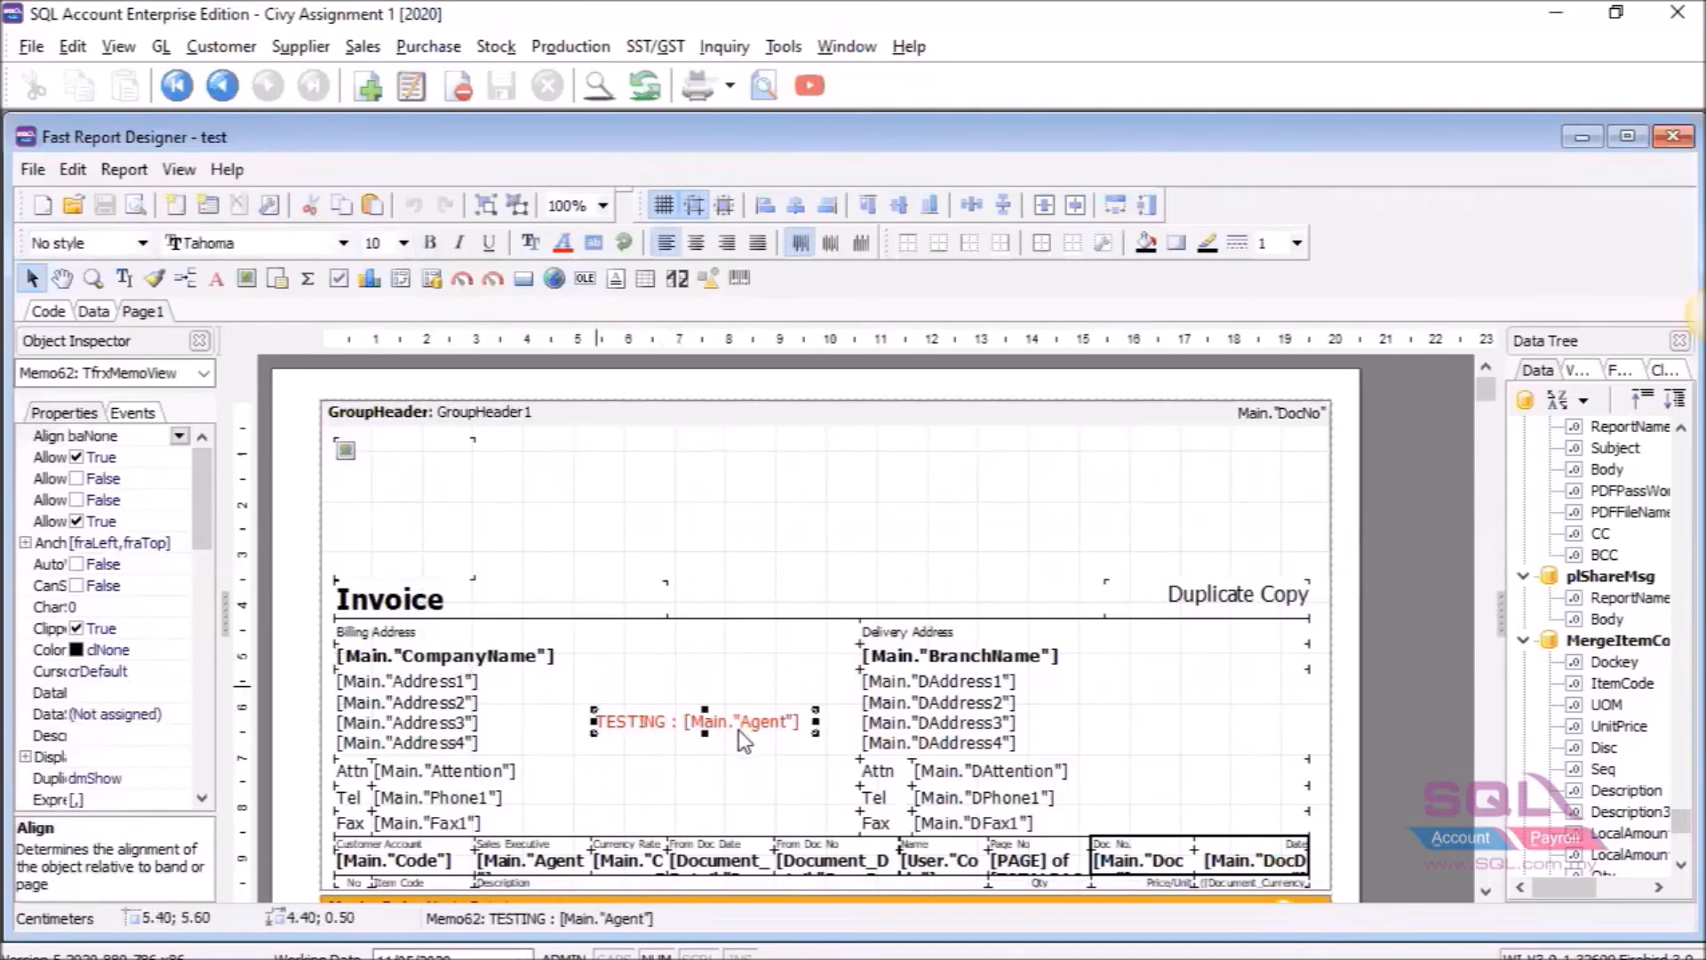
mouse_move(738, 729)
mouse_down()
mouse_move(770, 649)
mouse_move(714, 739)
mouse_up()
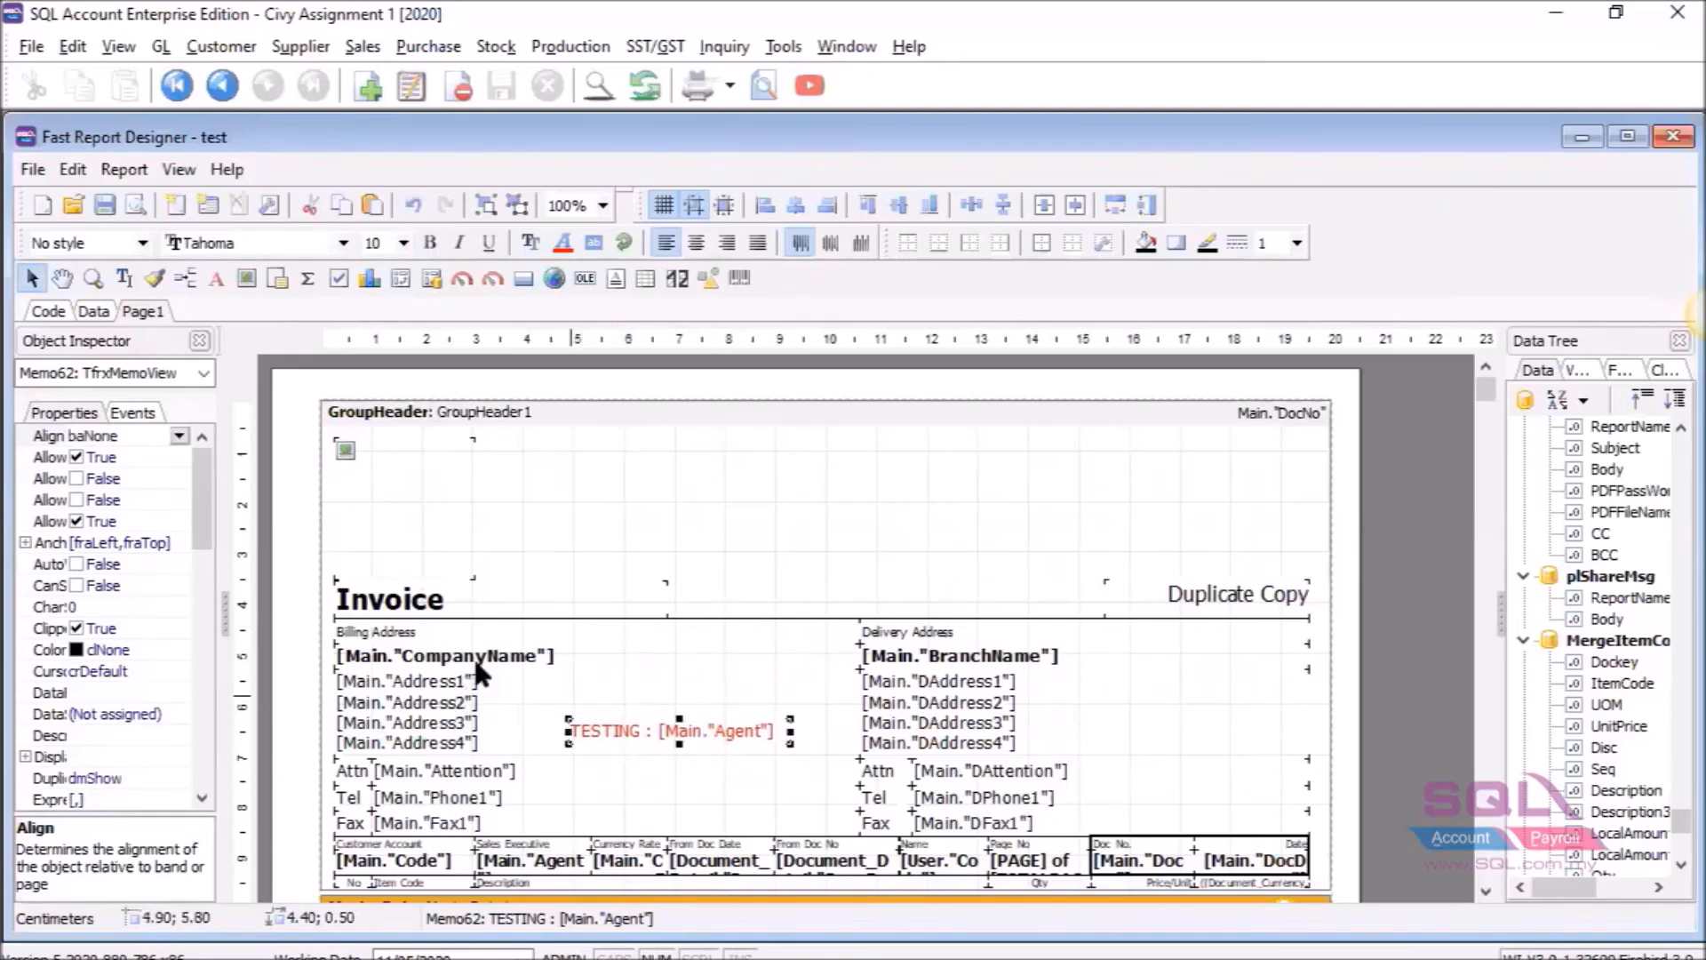
click(486, 662)
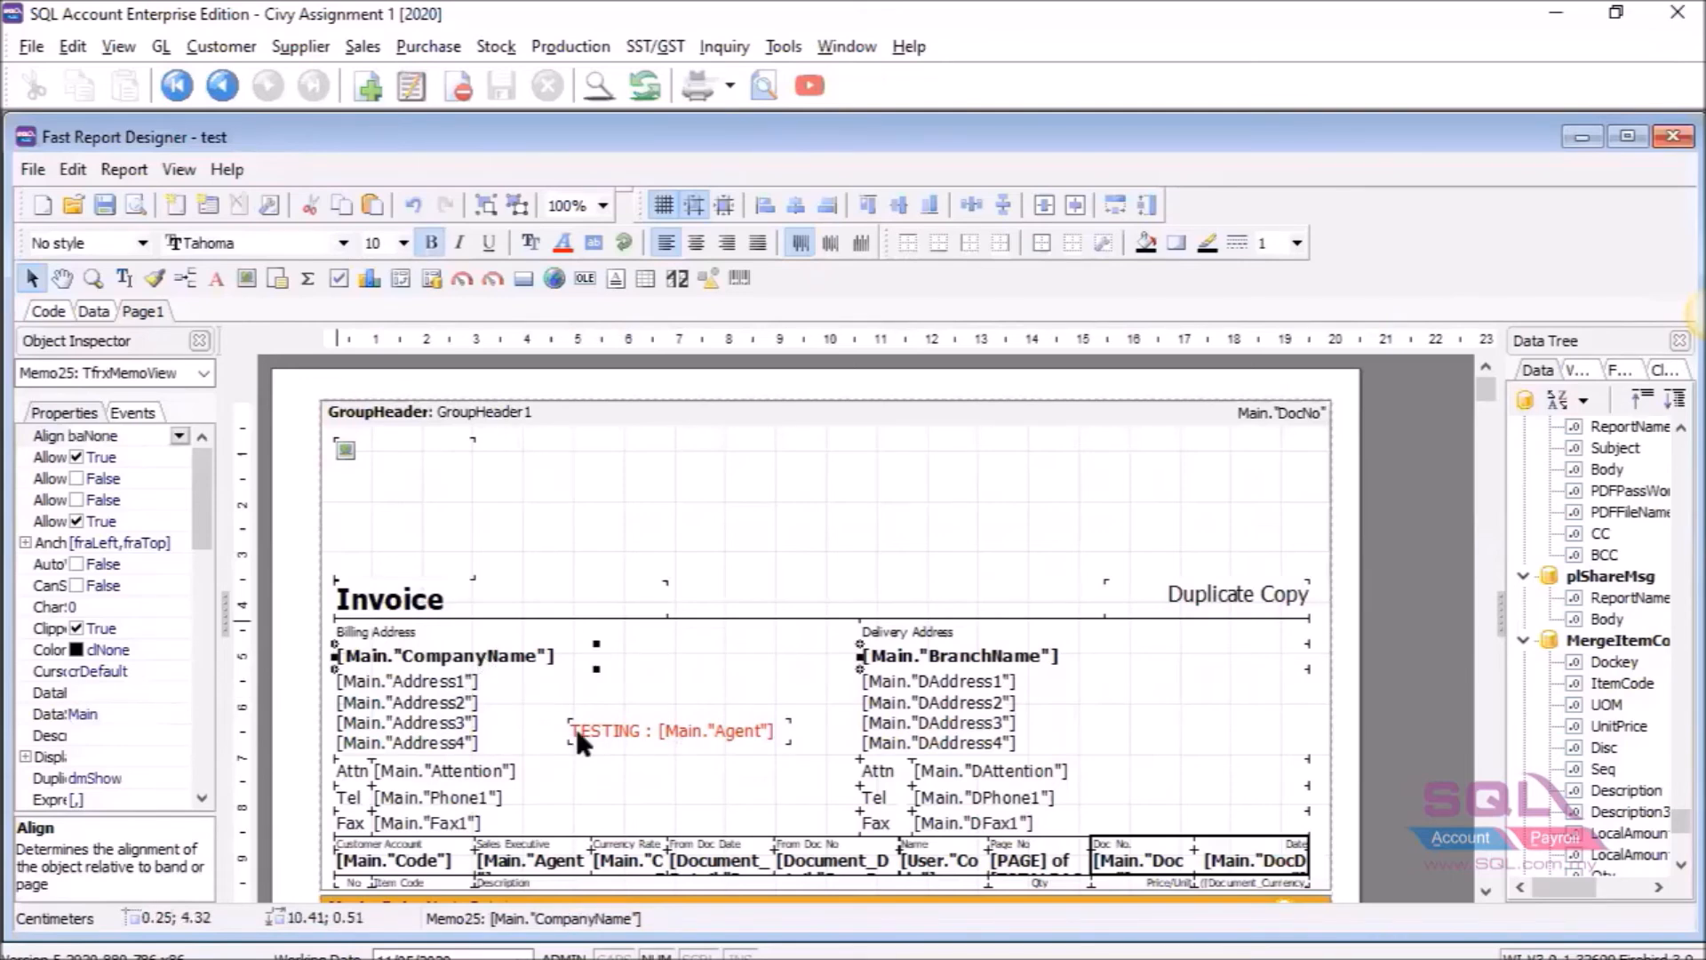
shift+click(701, 729)
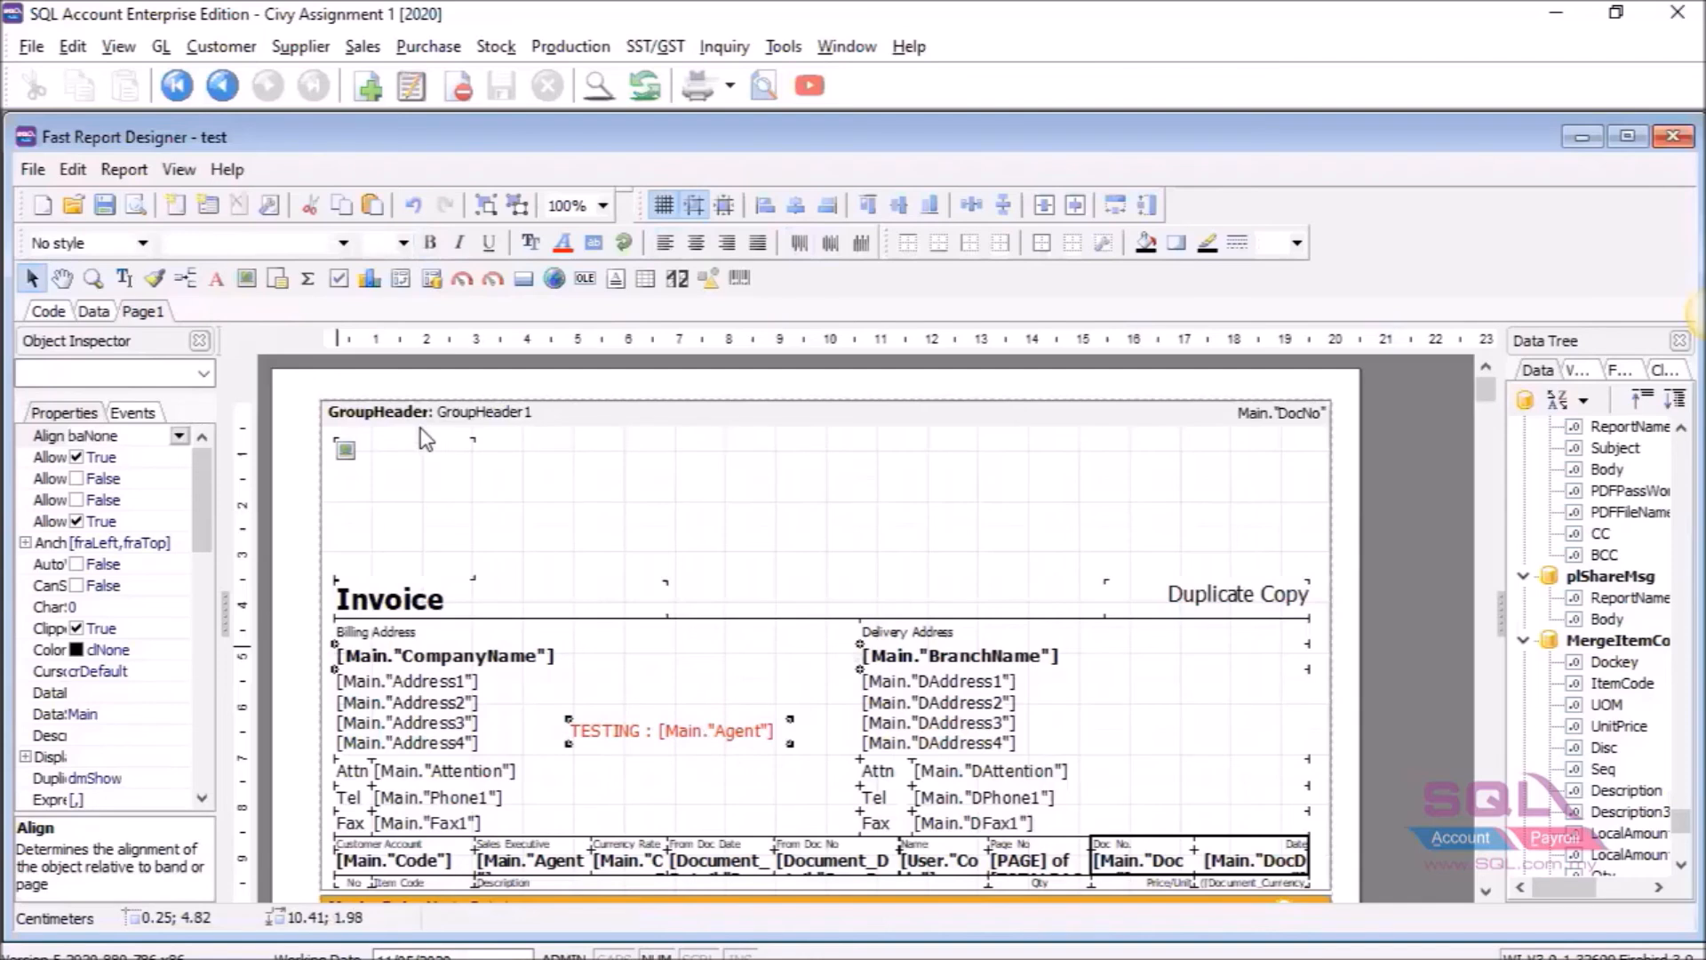
click(869, 208)
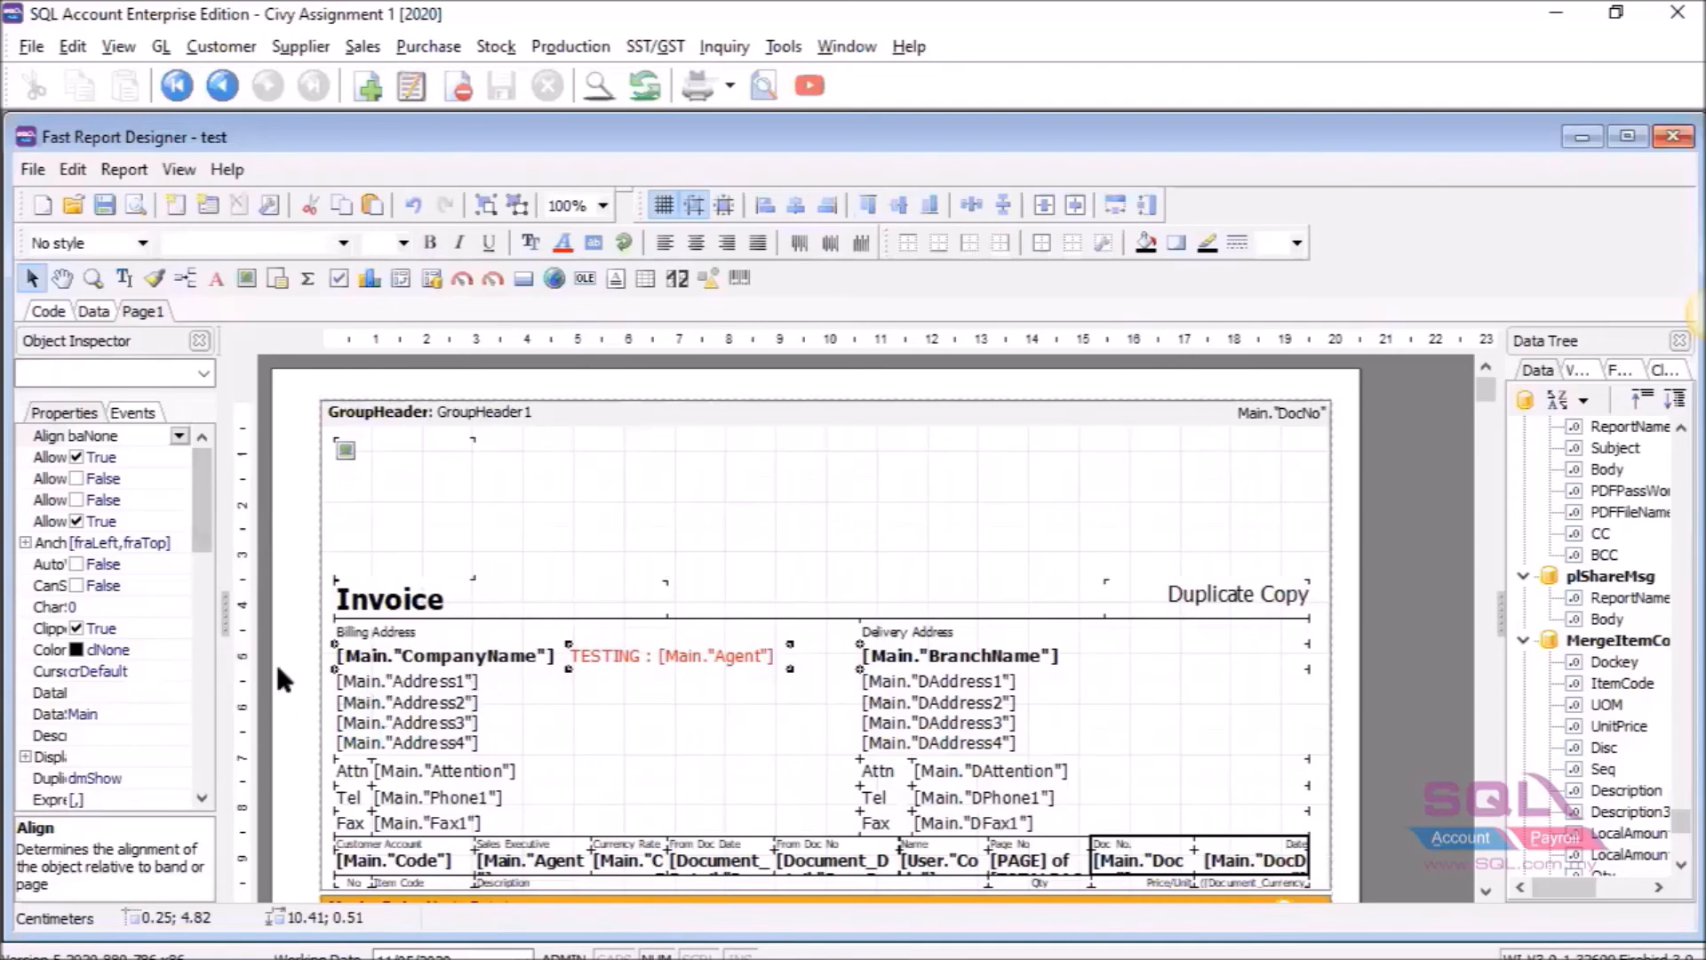
Left-align the billing address and attention fields and shrink the address field's width.
click(275, 690)
click(368, 725)
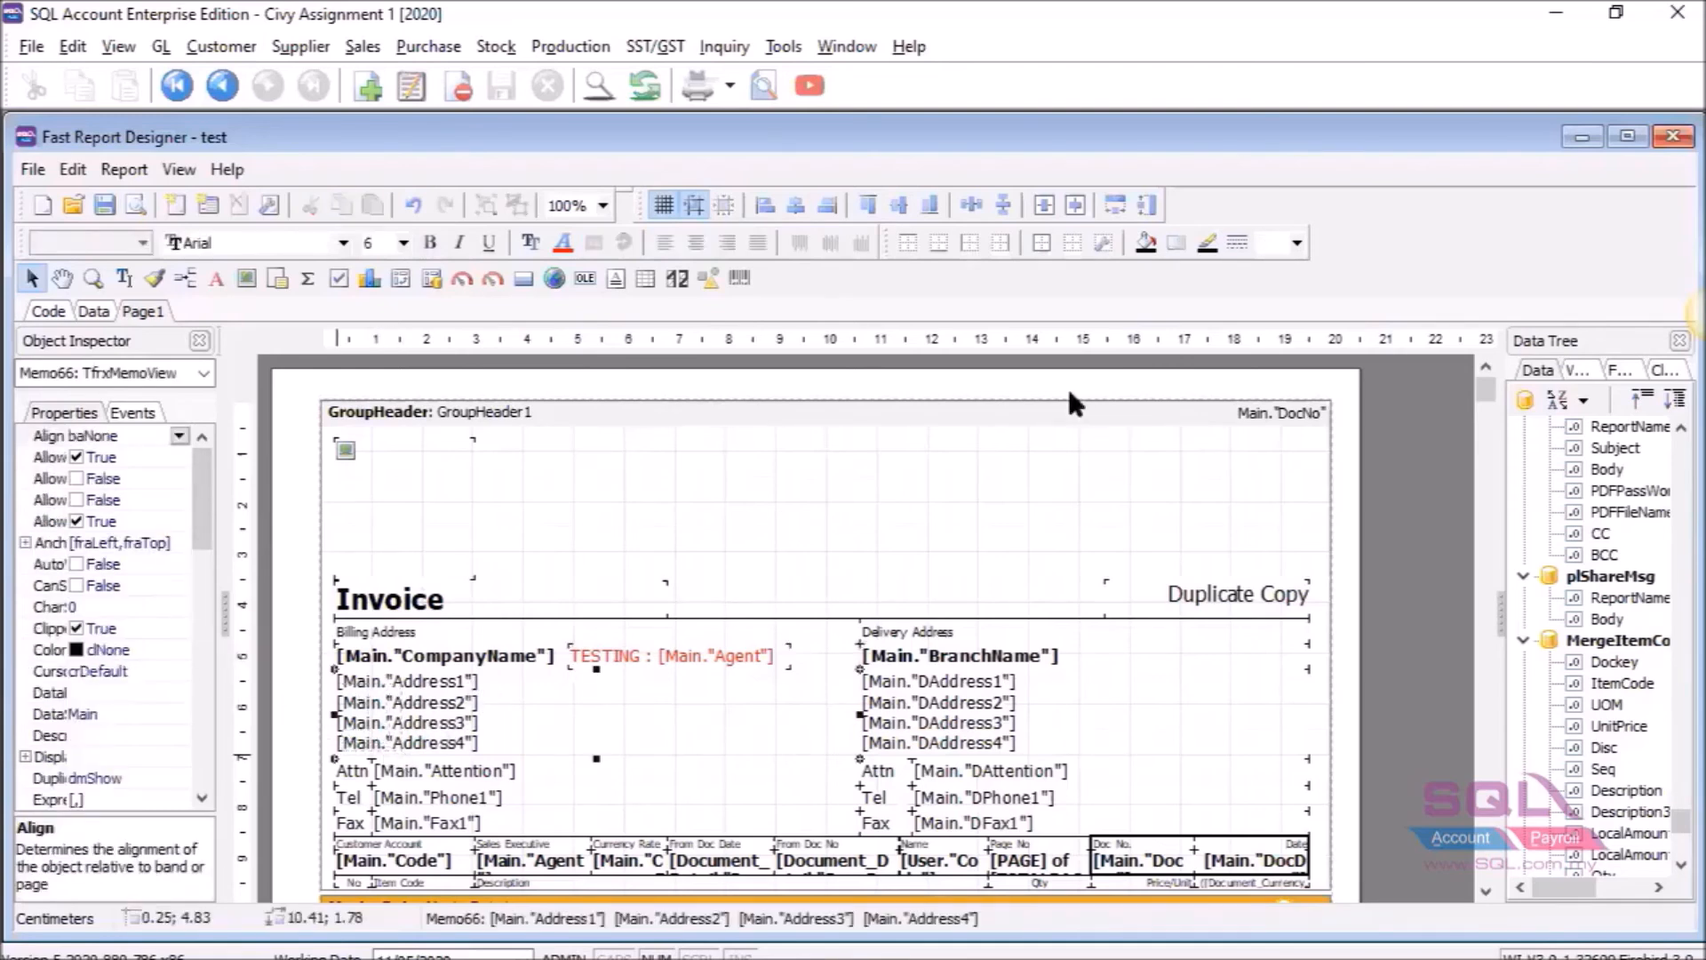
click(289, 689)
drag(428, 760, 430, 762)
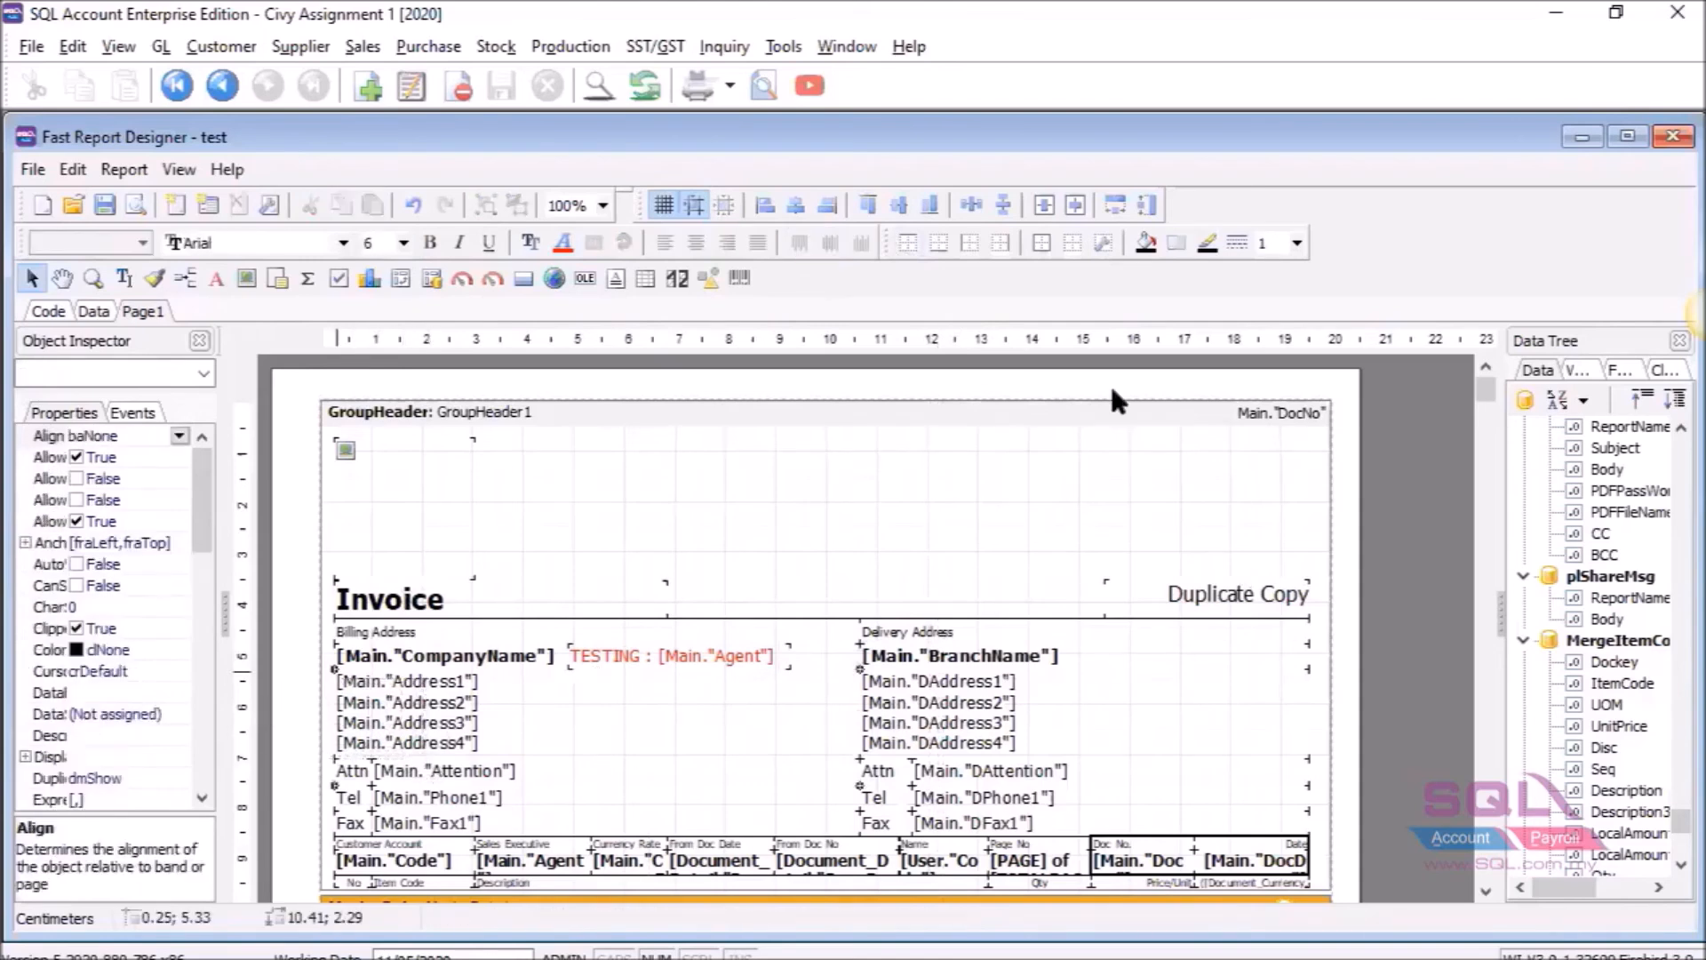
click(765, 208)
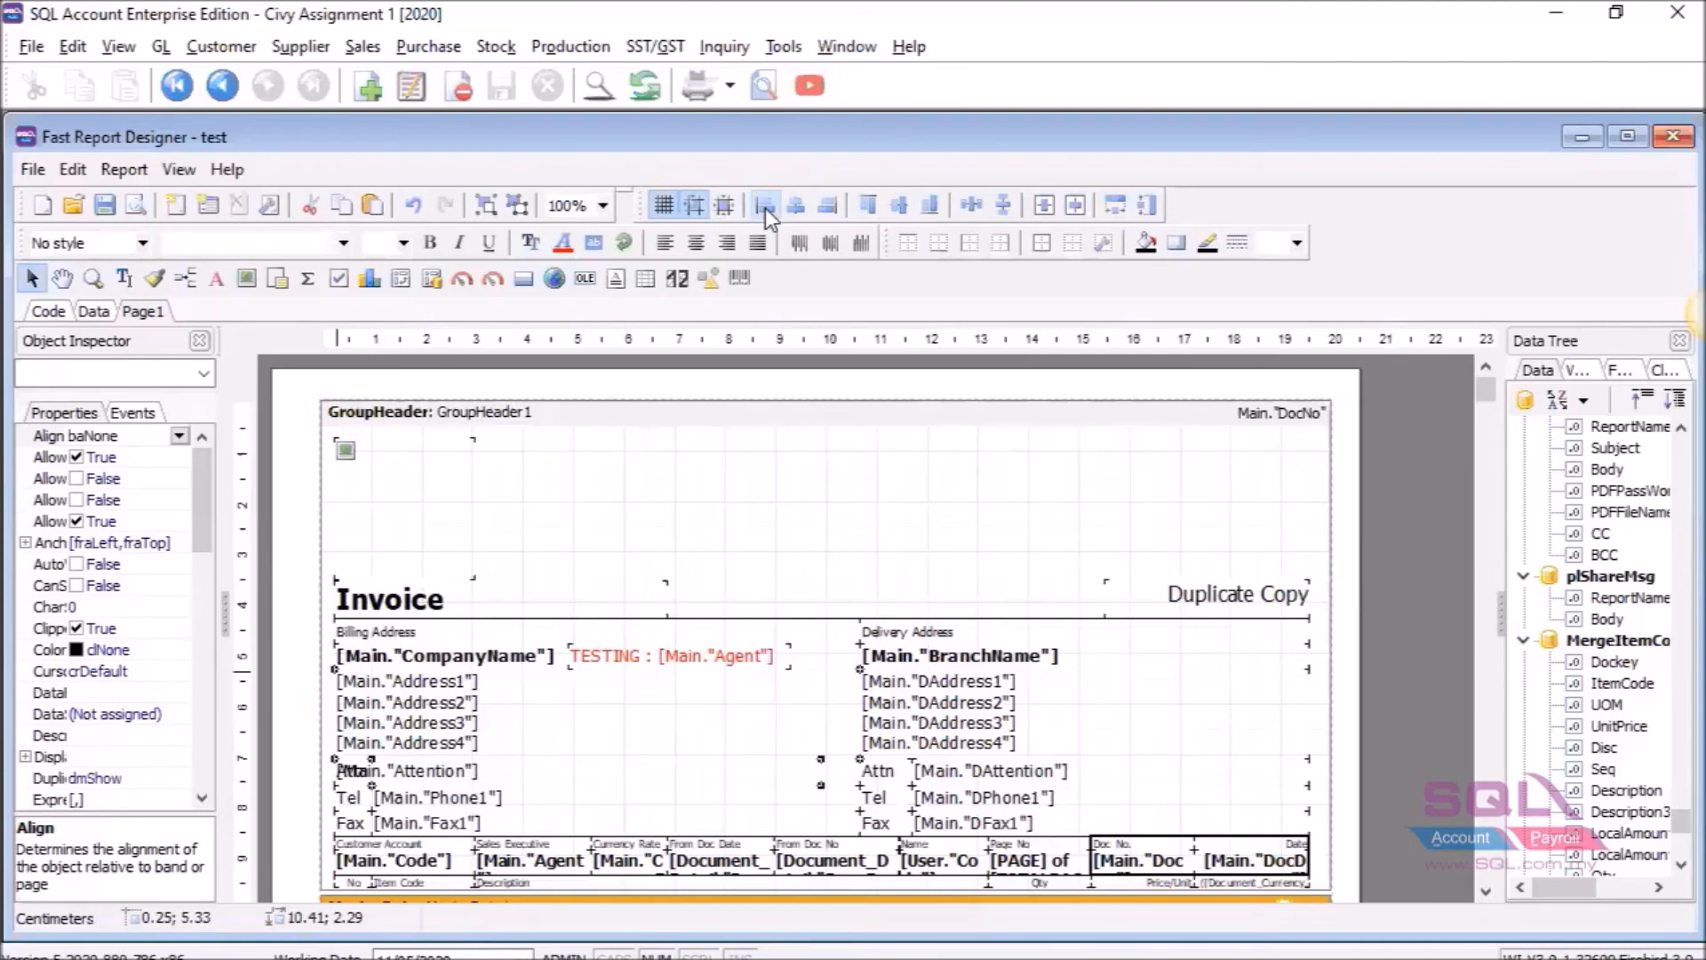
scroll(1182, 521, down, 3)
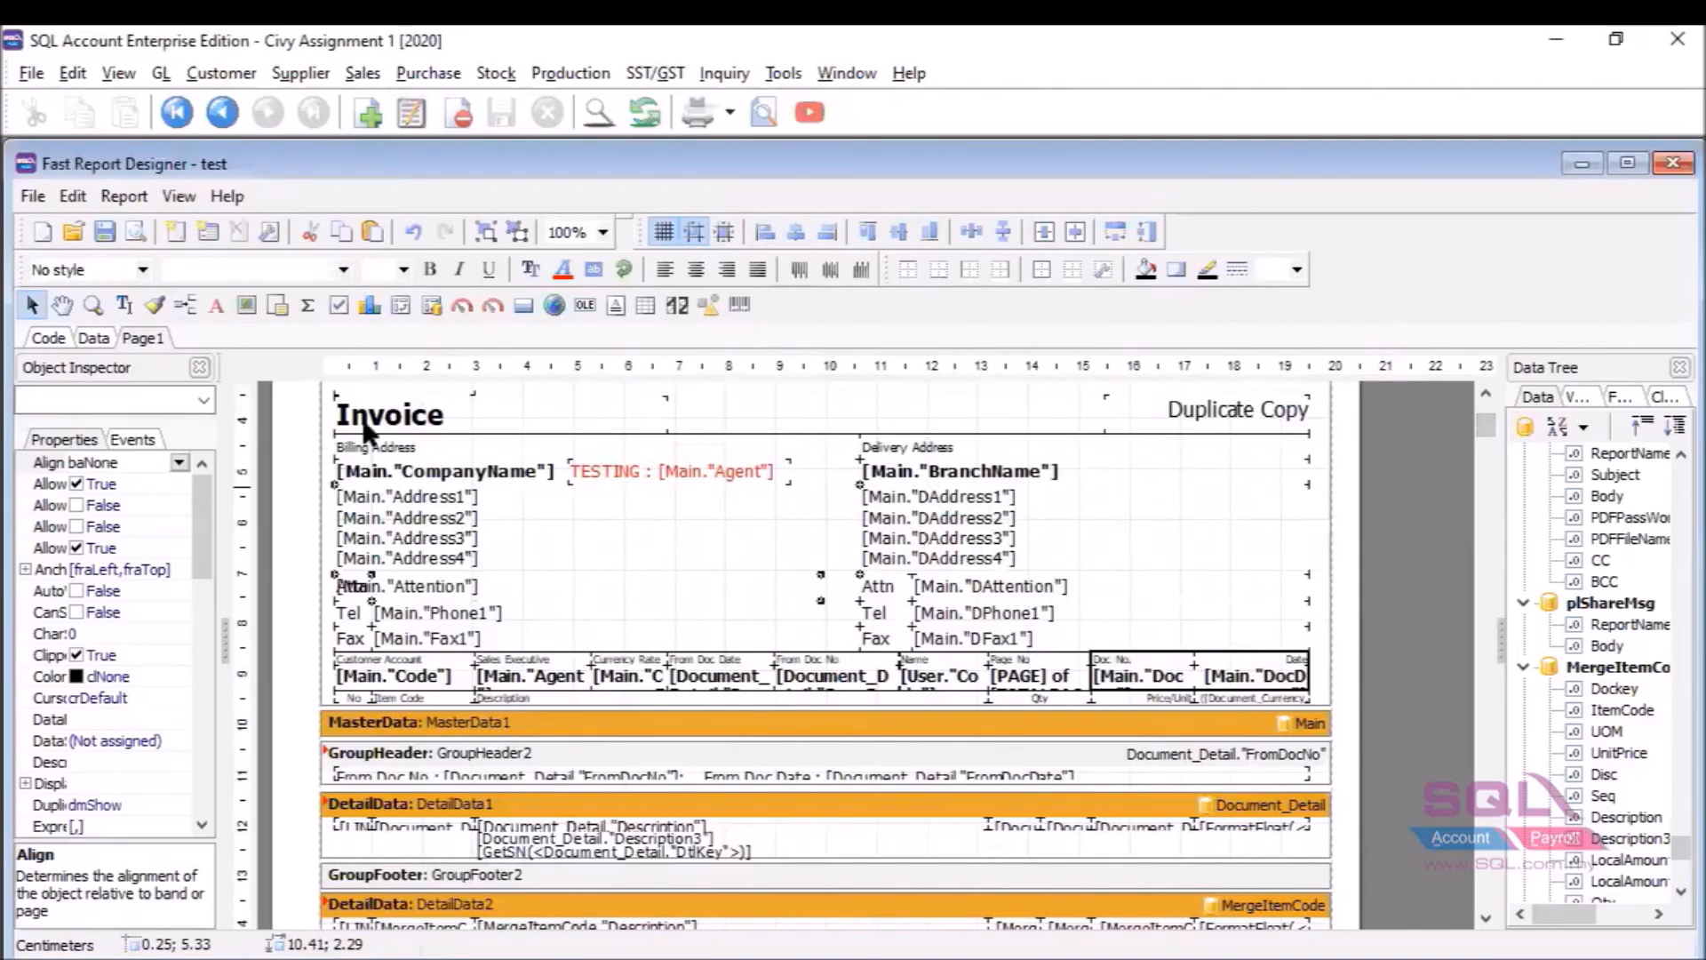
click(1116, 232)
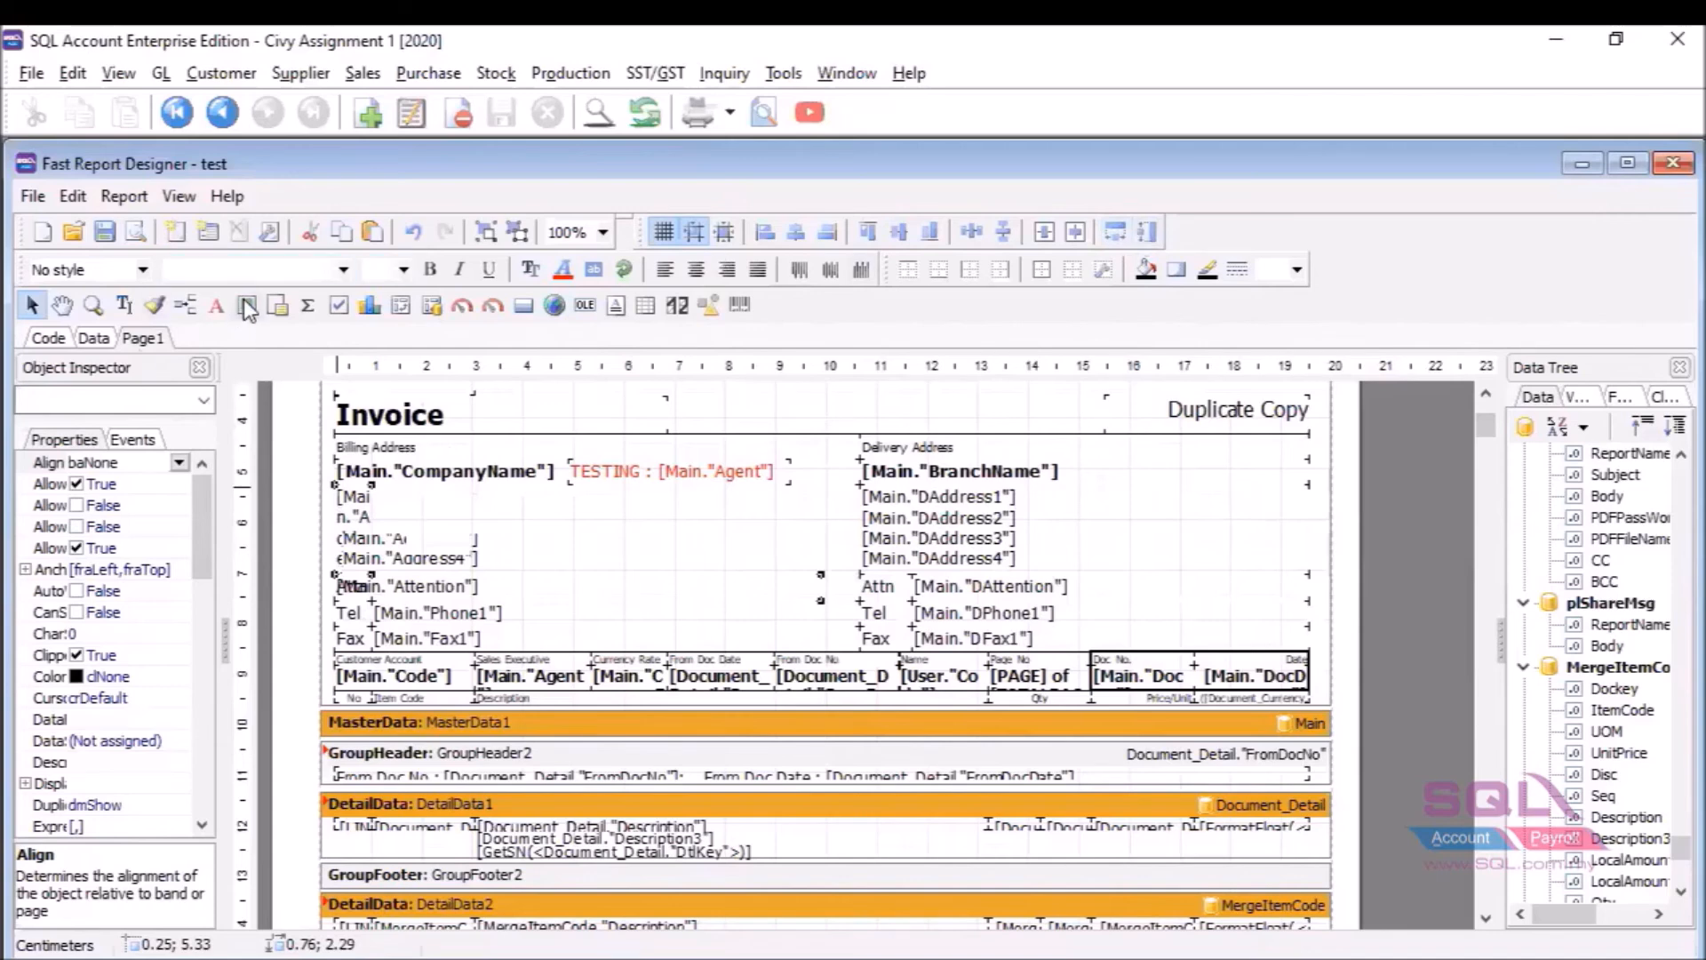
Add a new text memo reading 'field 1' beside the address.
click(217, 305)
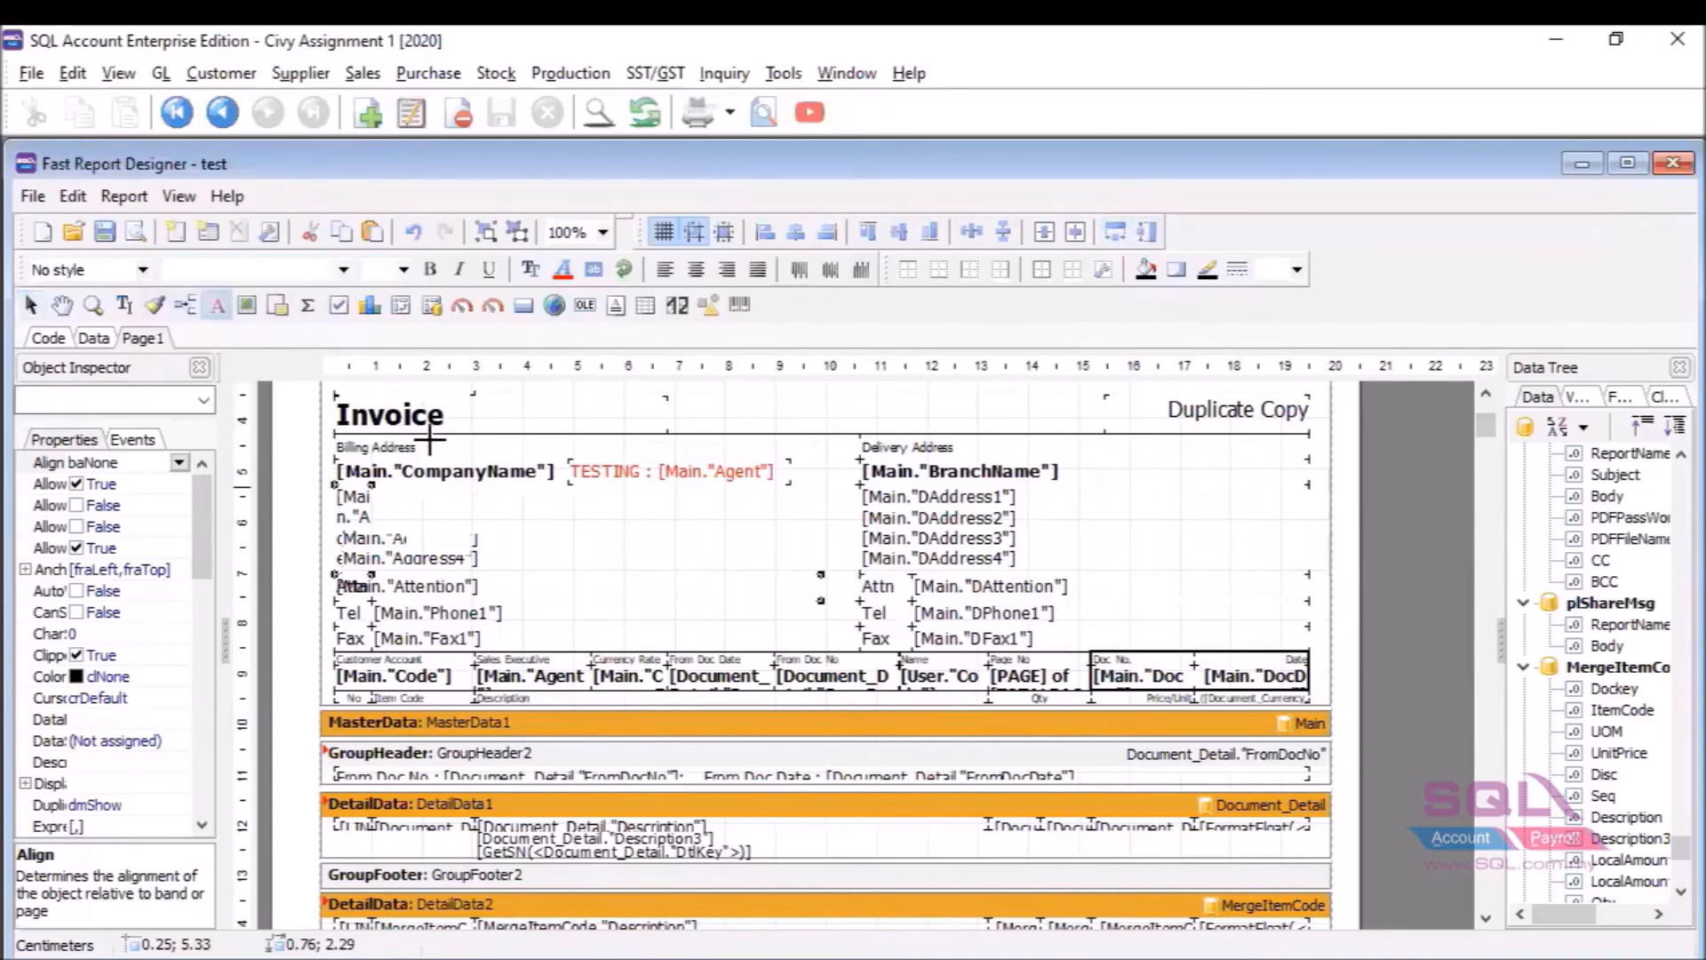
click(573, 509)
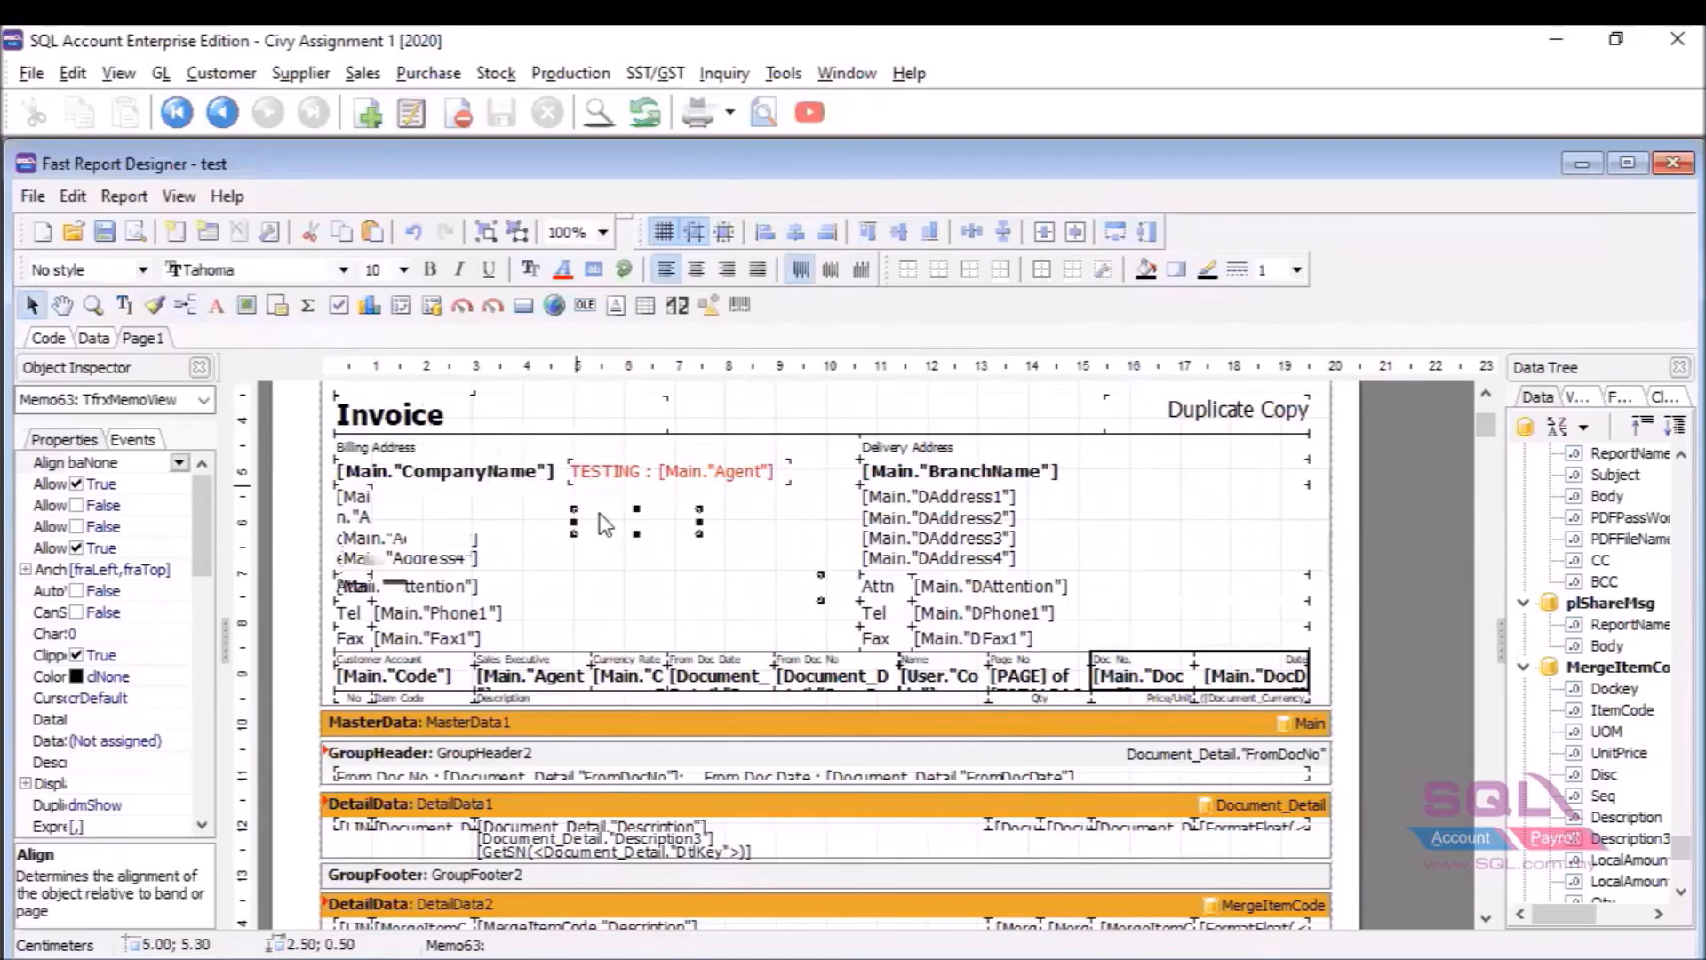
double_click(604, 524)
text(field 1)
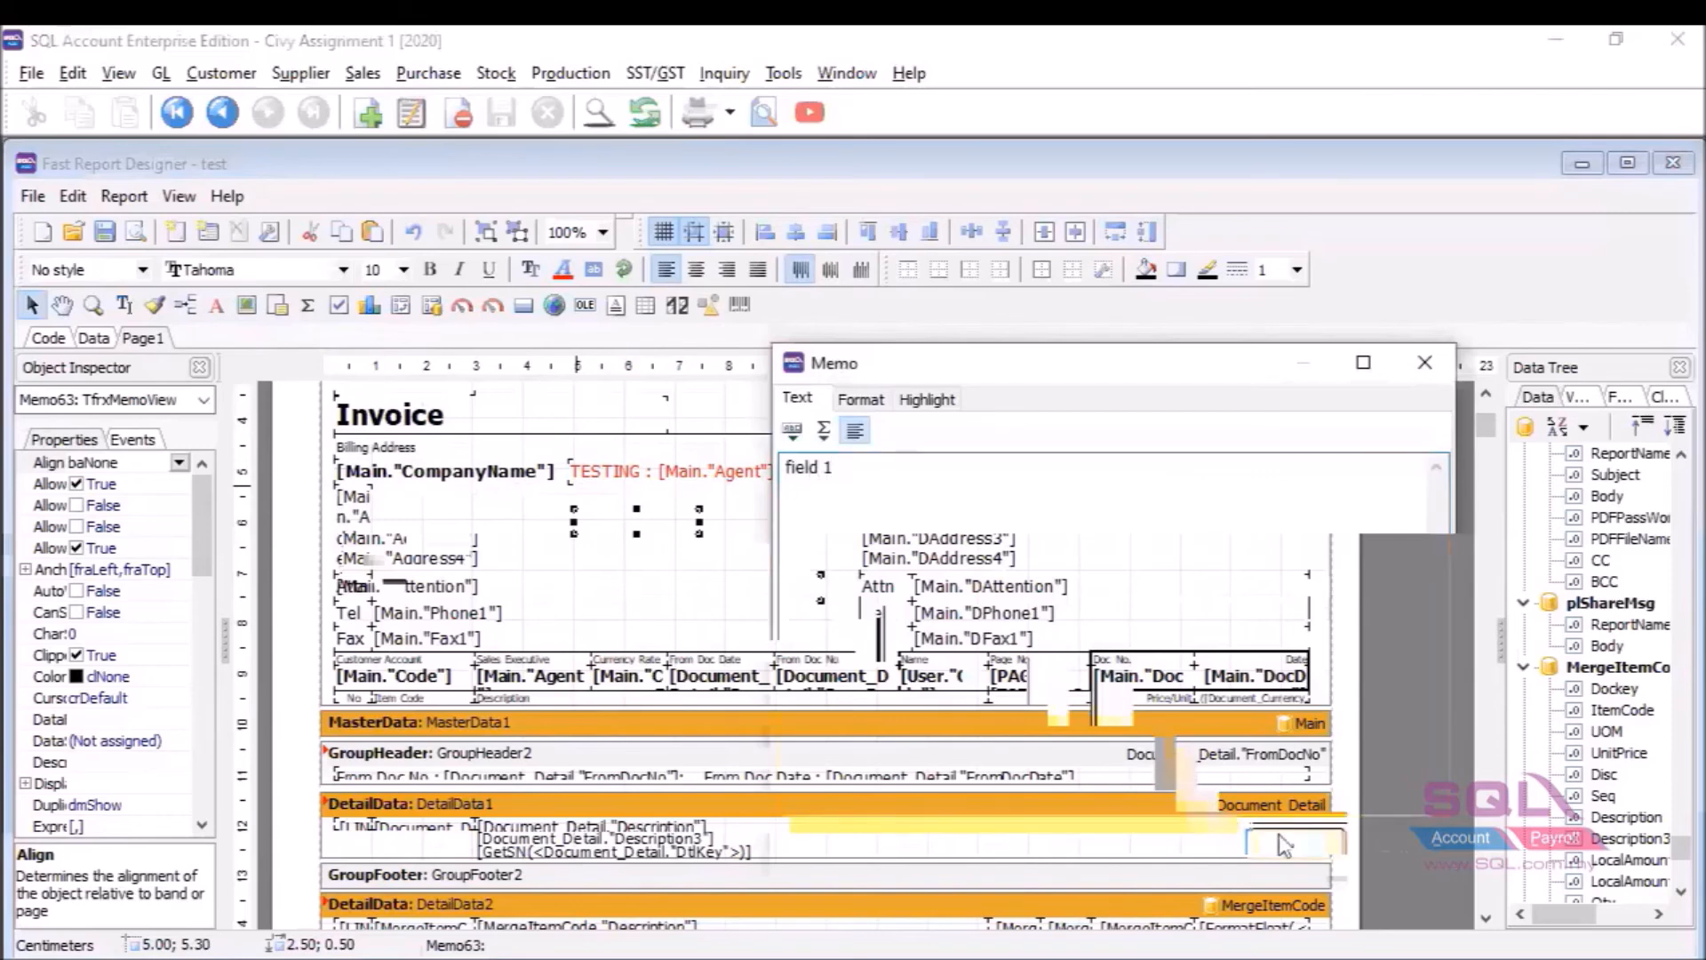
click(1284, 845)
Draw a second memo below it containing 'field 2', 'field 3' and 'field 4' on separate lines.
click(216, 304)
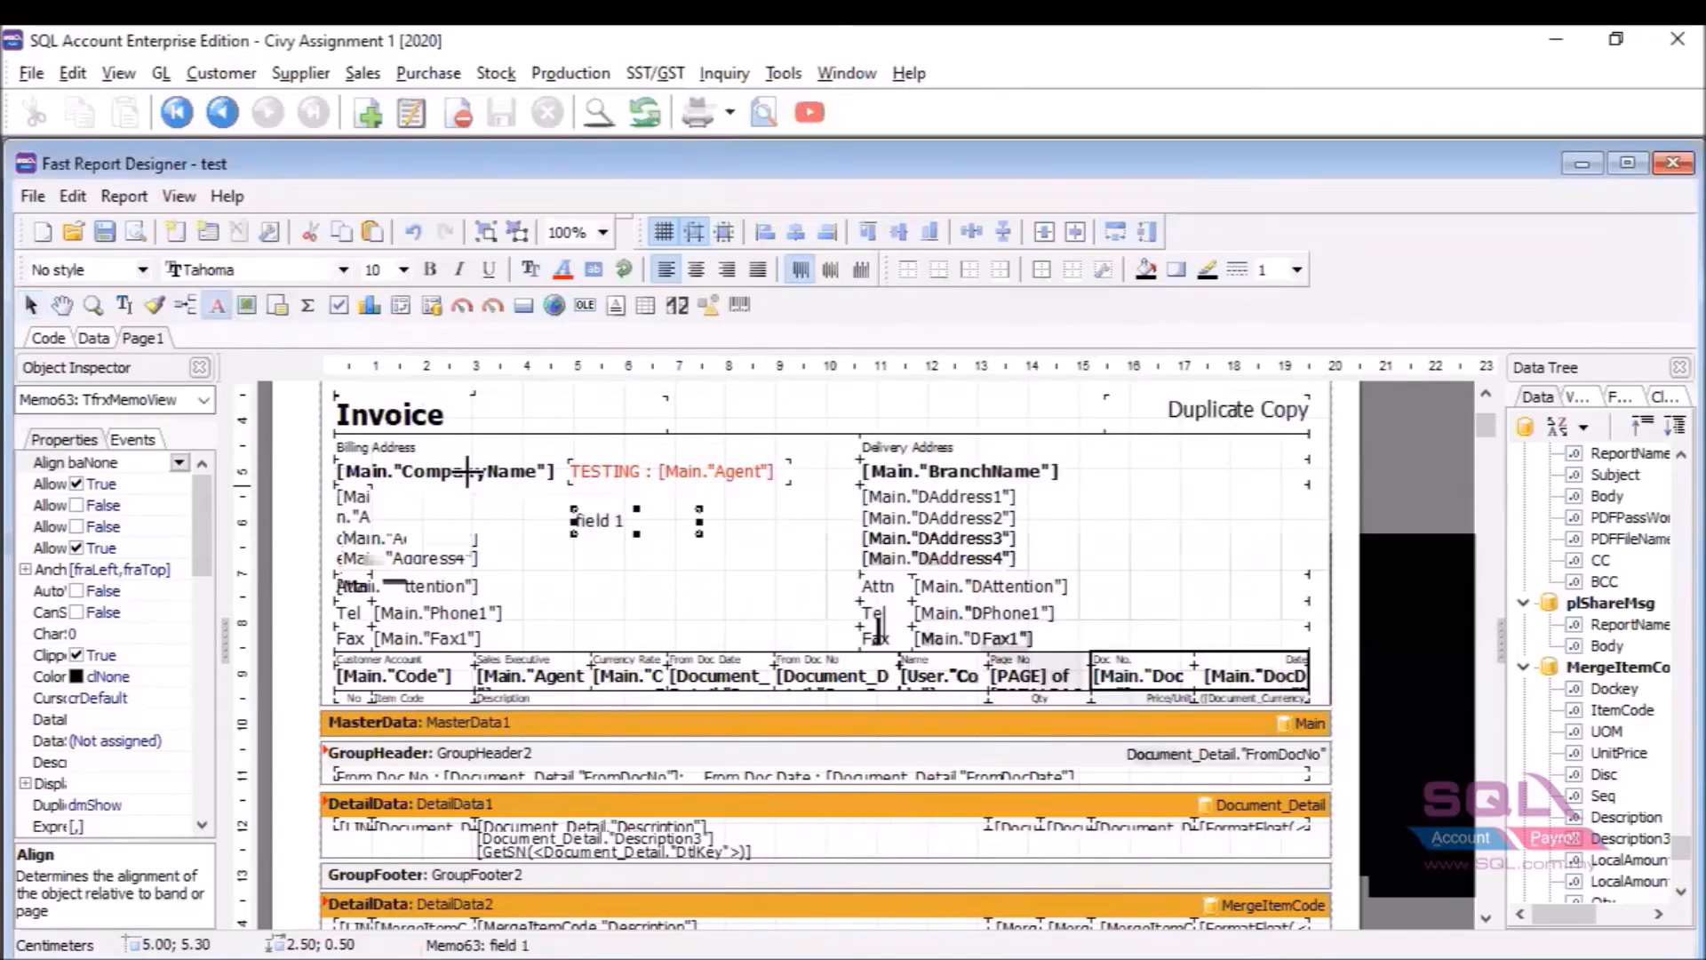
drag(576, 551, 705, 580)
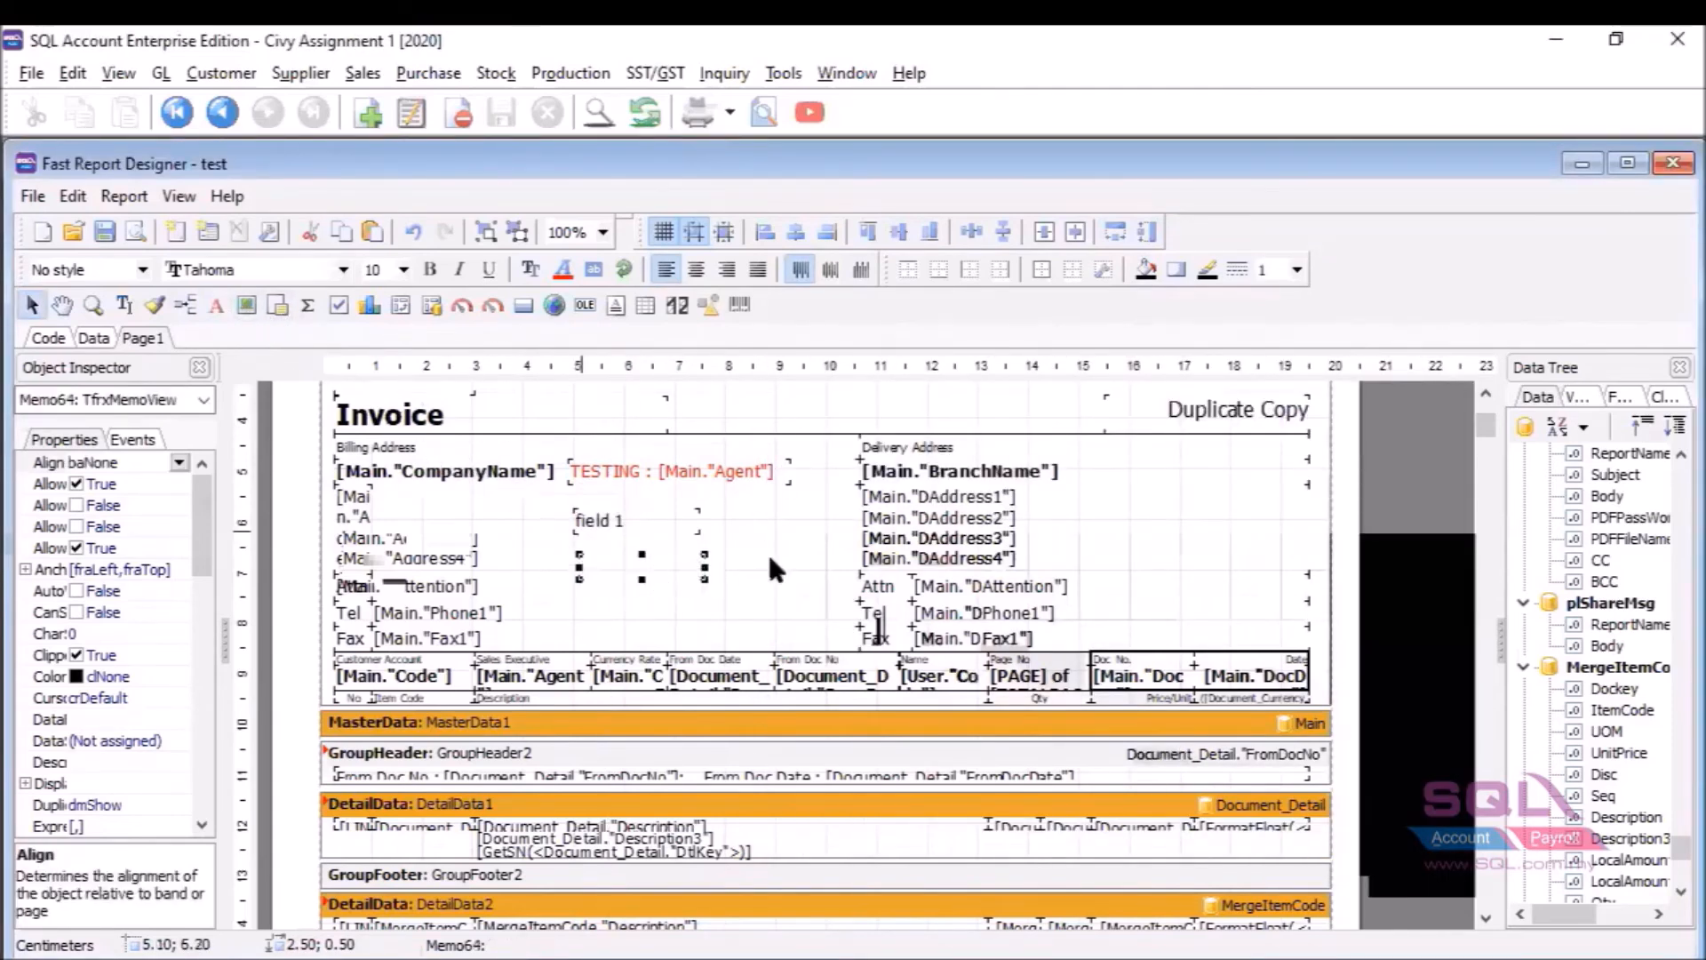
double_click(663, 585)
text(fiedl)
key(BackSpace)
key(BackSpace)
key(BackSpace)
text(ld 2)
key(Return)
text(field 3)
key(Return)
text(field 4)
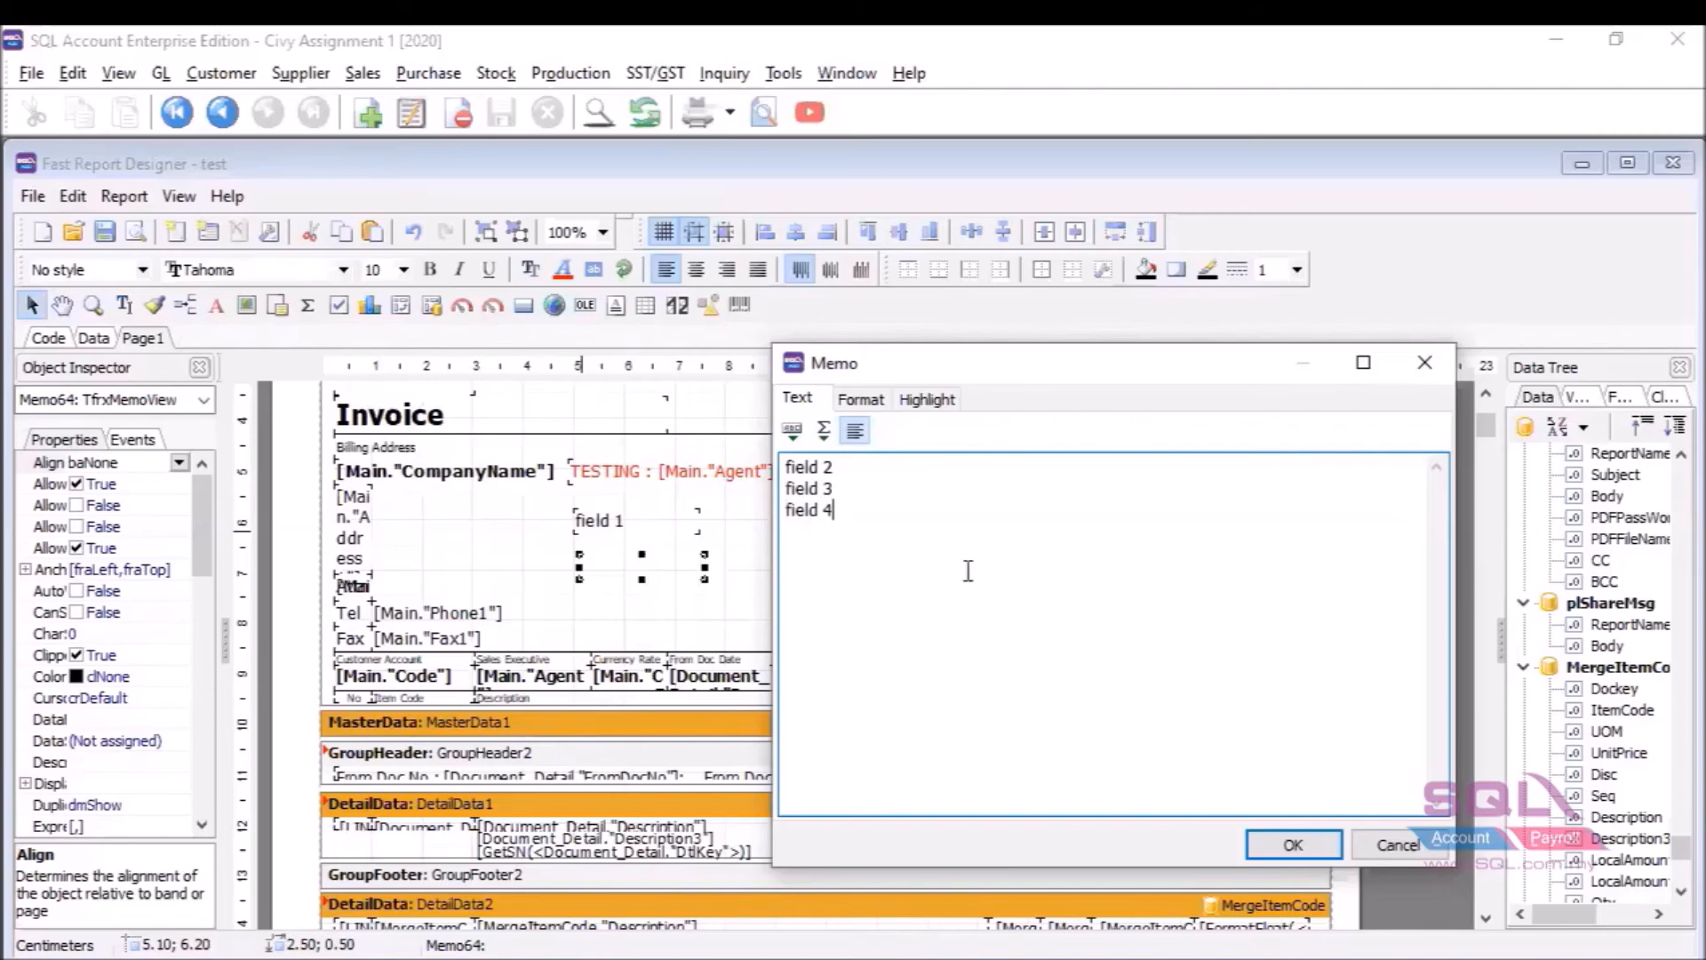
click(1315, 839)
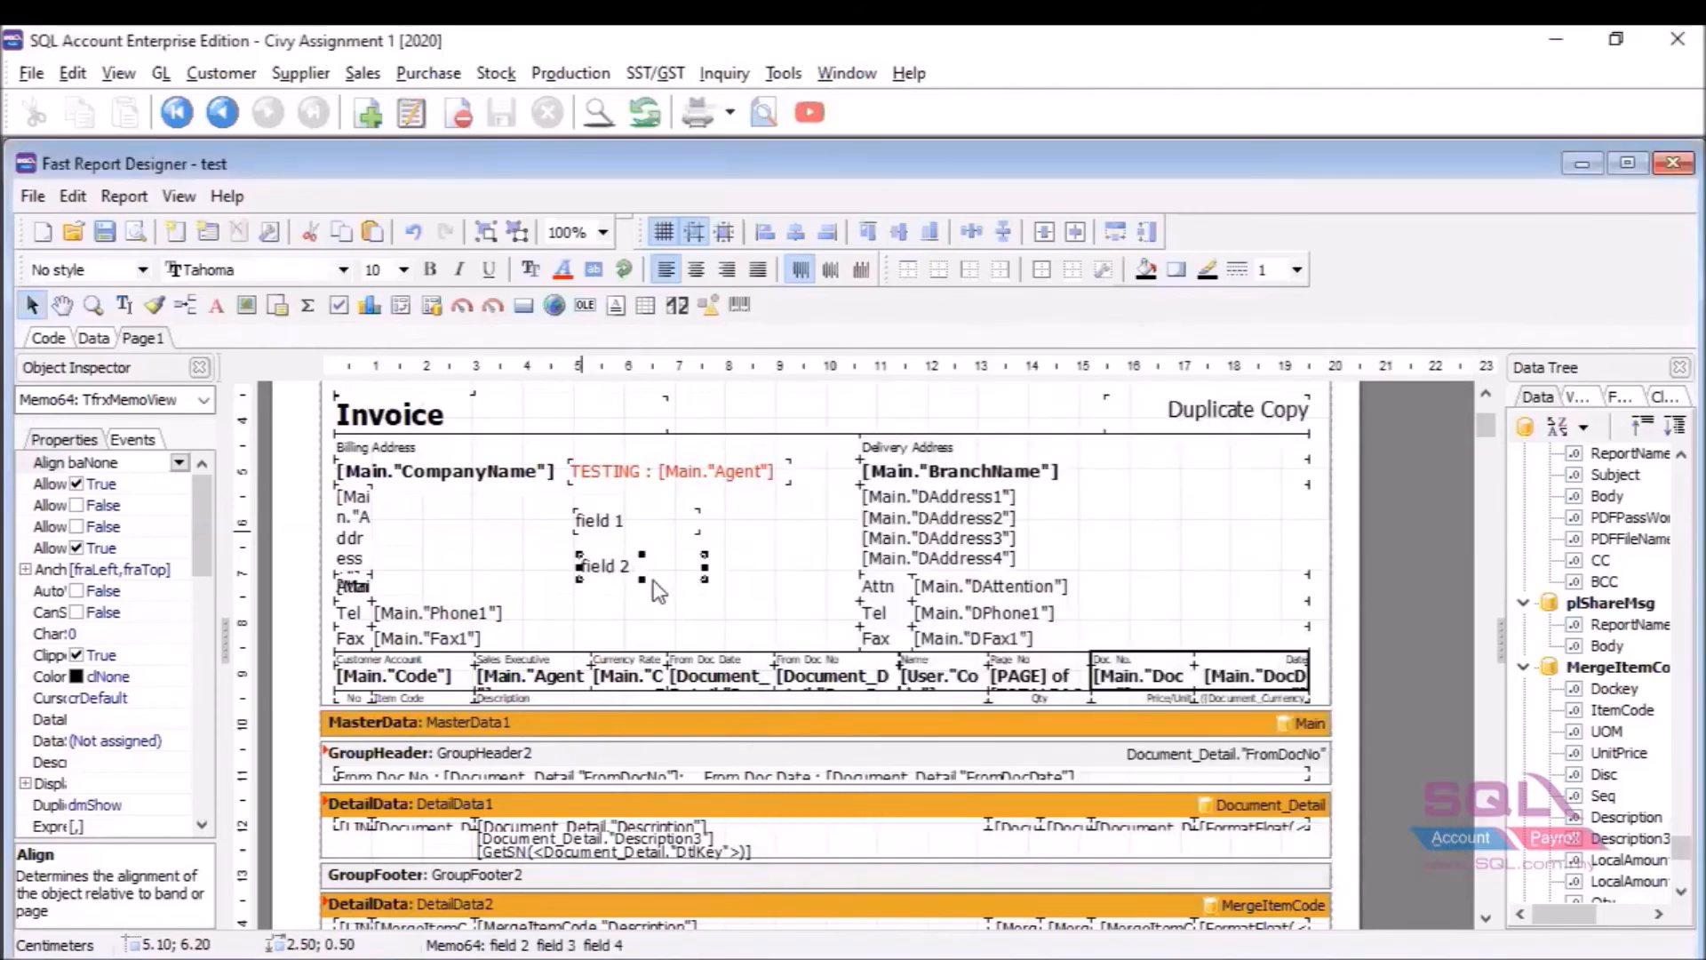
Lengthen the field 2–4 memo so all three lines show, then select it with field 1.
drag(642, 580, 655, 631)
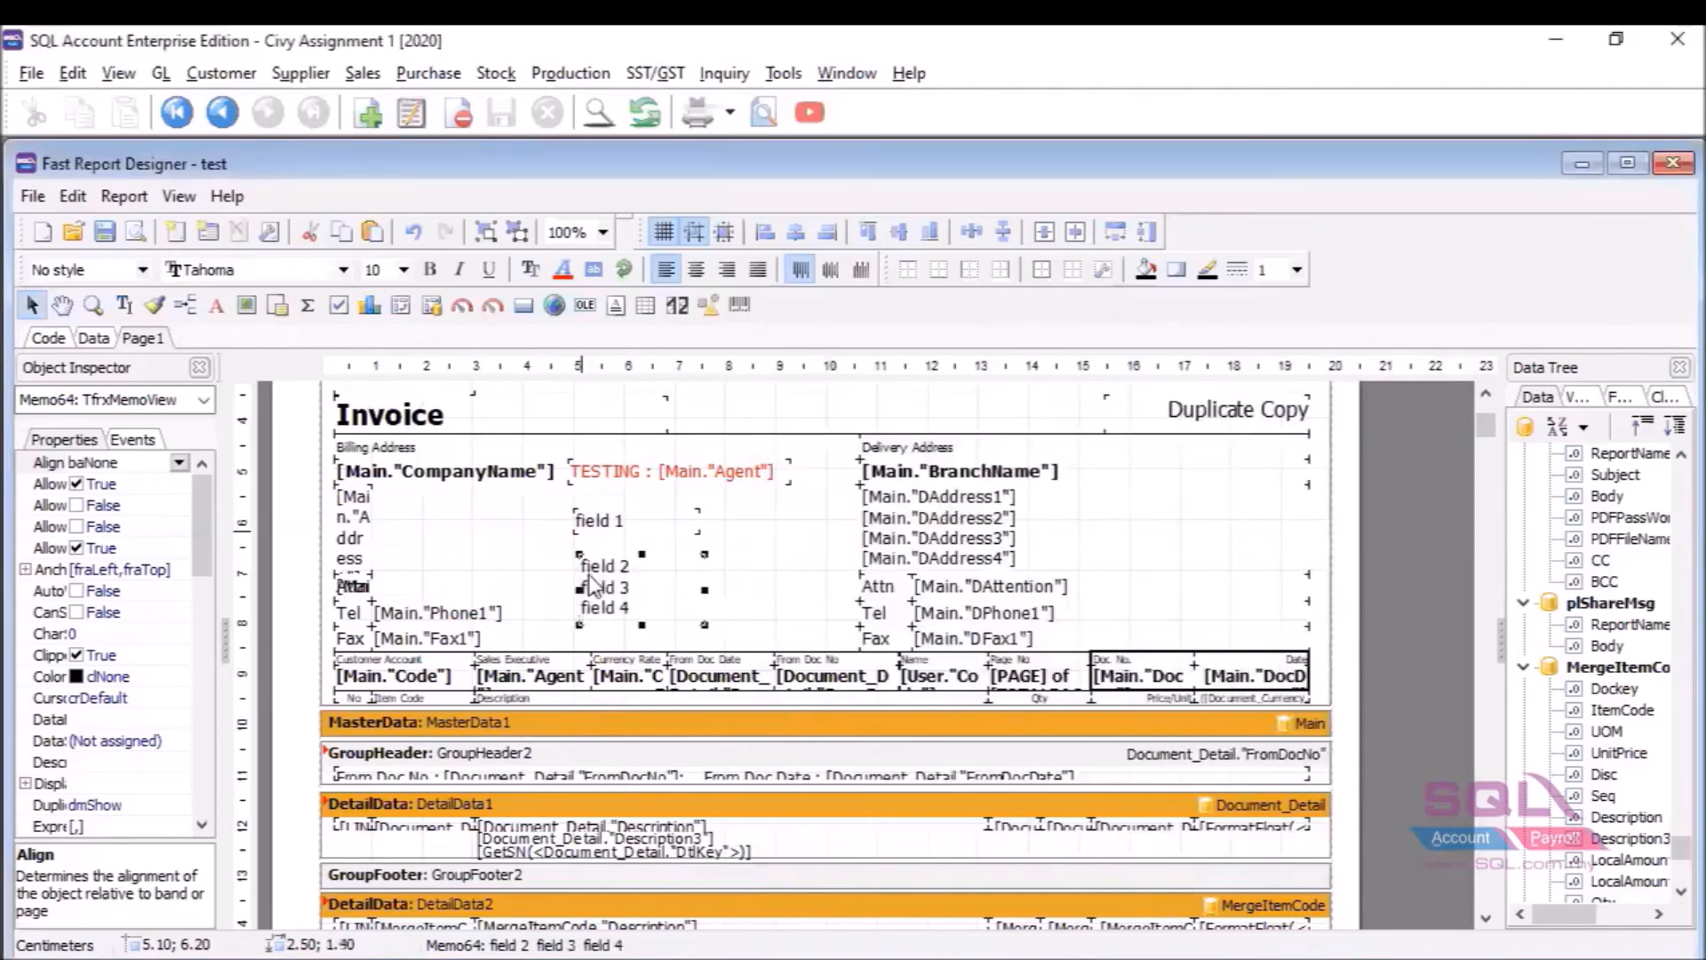
click(624, 601)
click(647, 519)
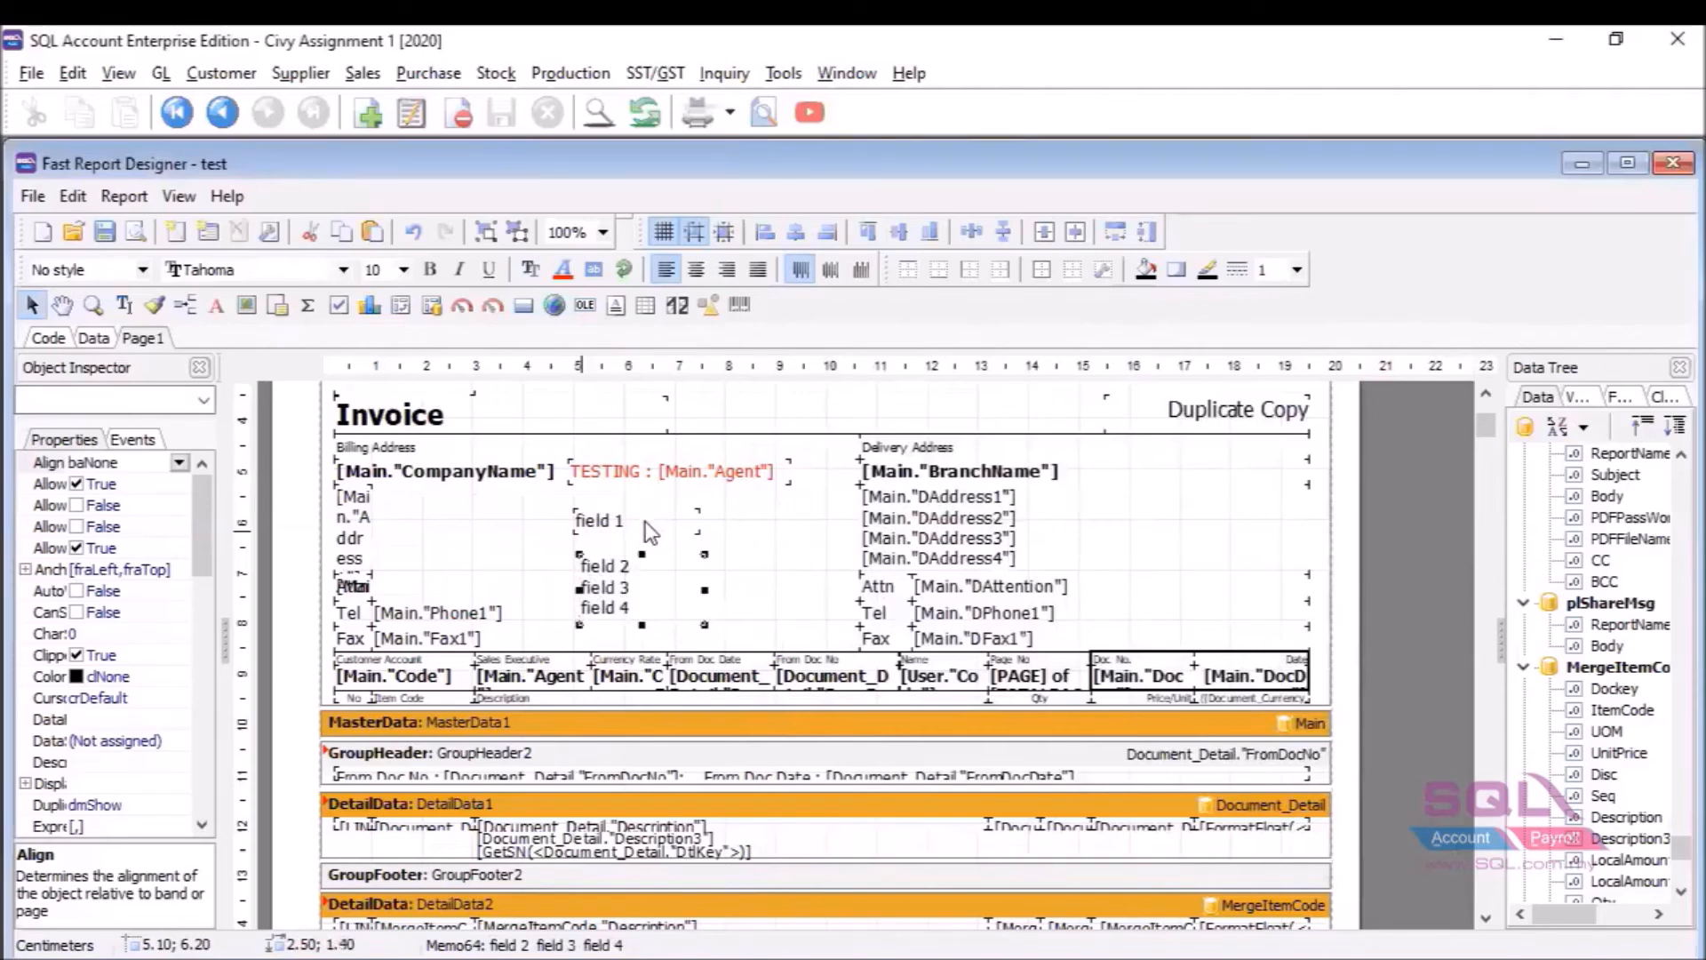
shift+click(648, 595)
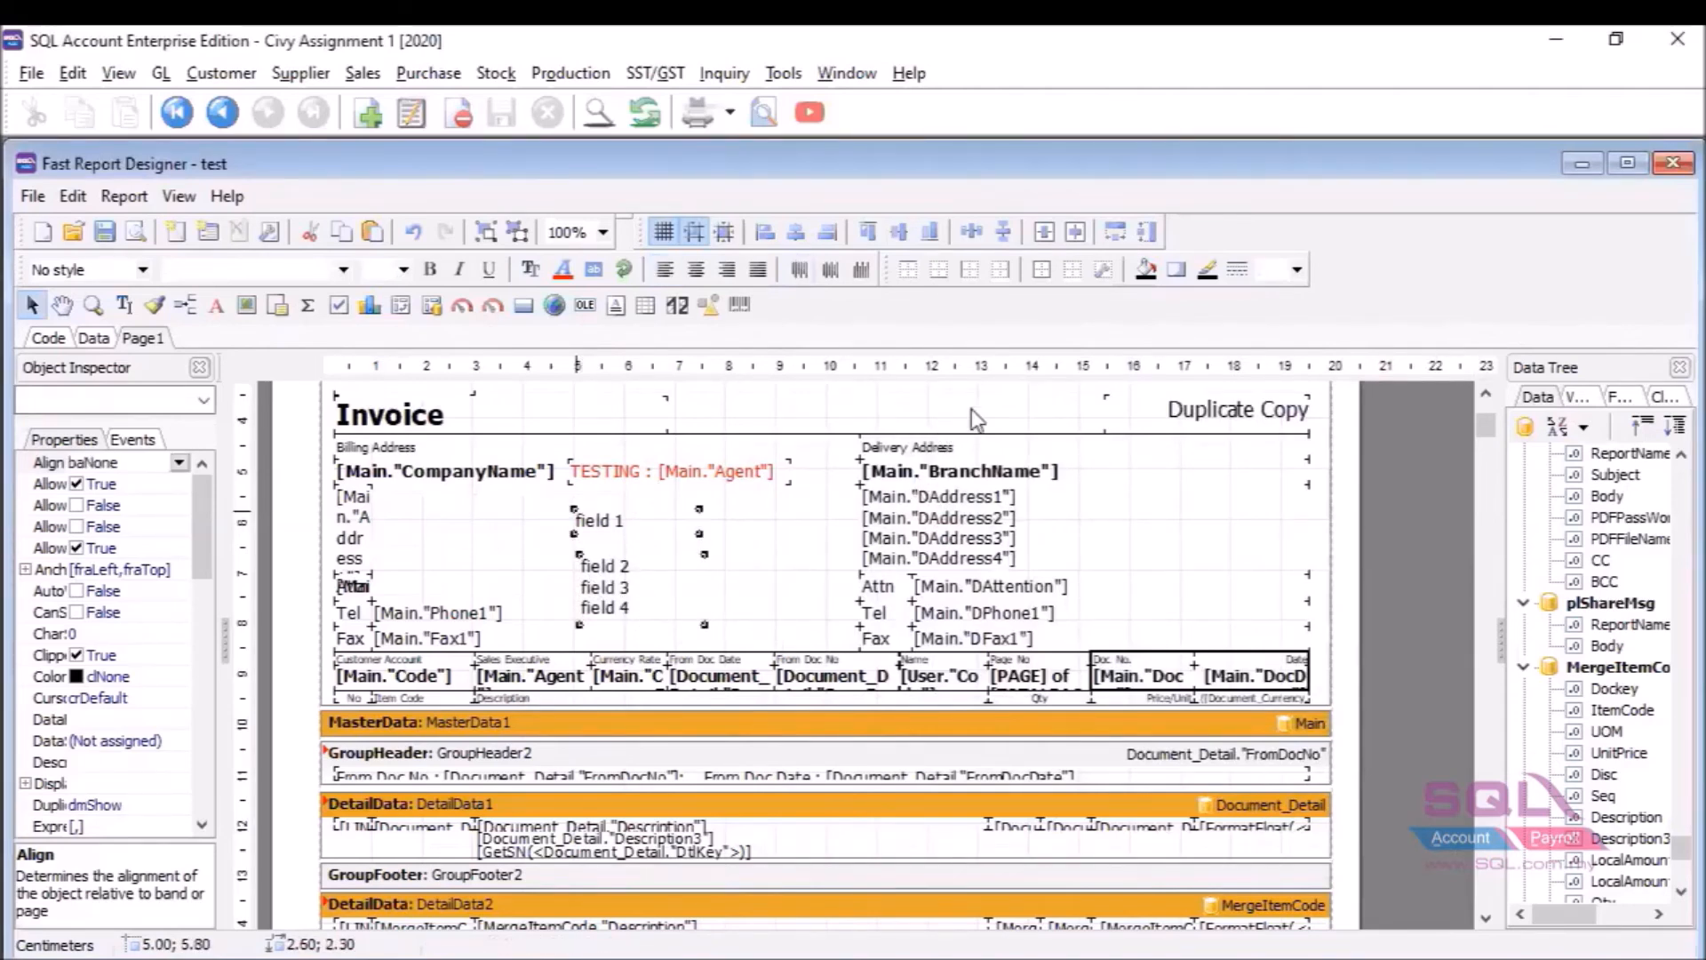
Give field 2 the same height as field 1, stack it below, and align their left edges.
click(1145, 235)
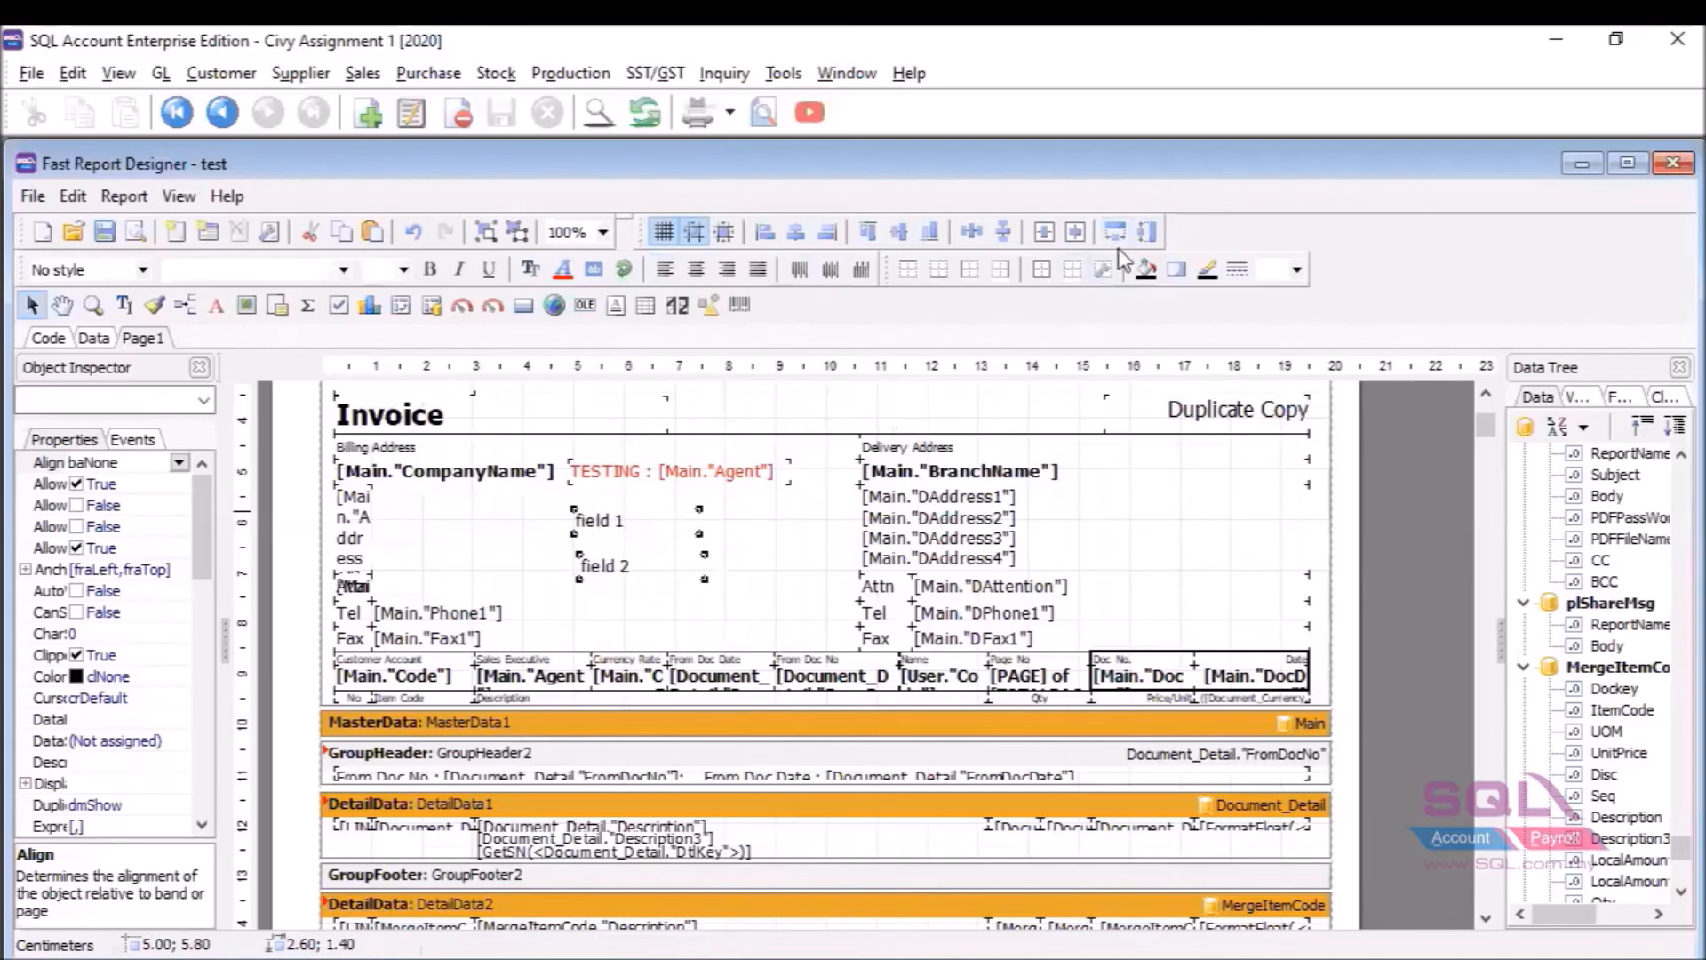
click(874, 236)
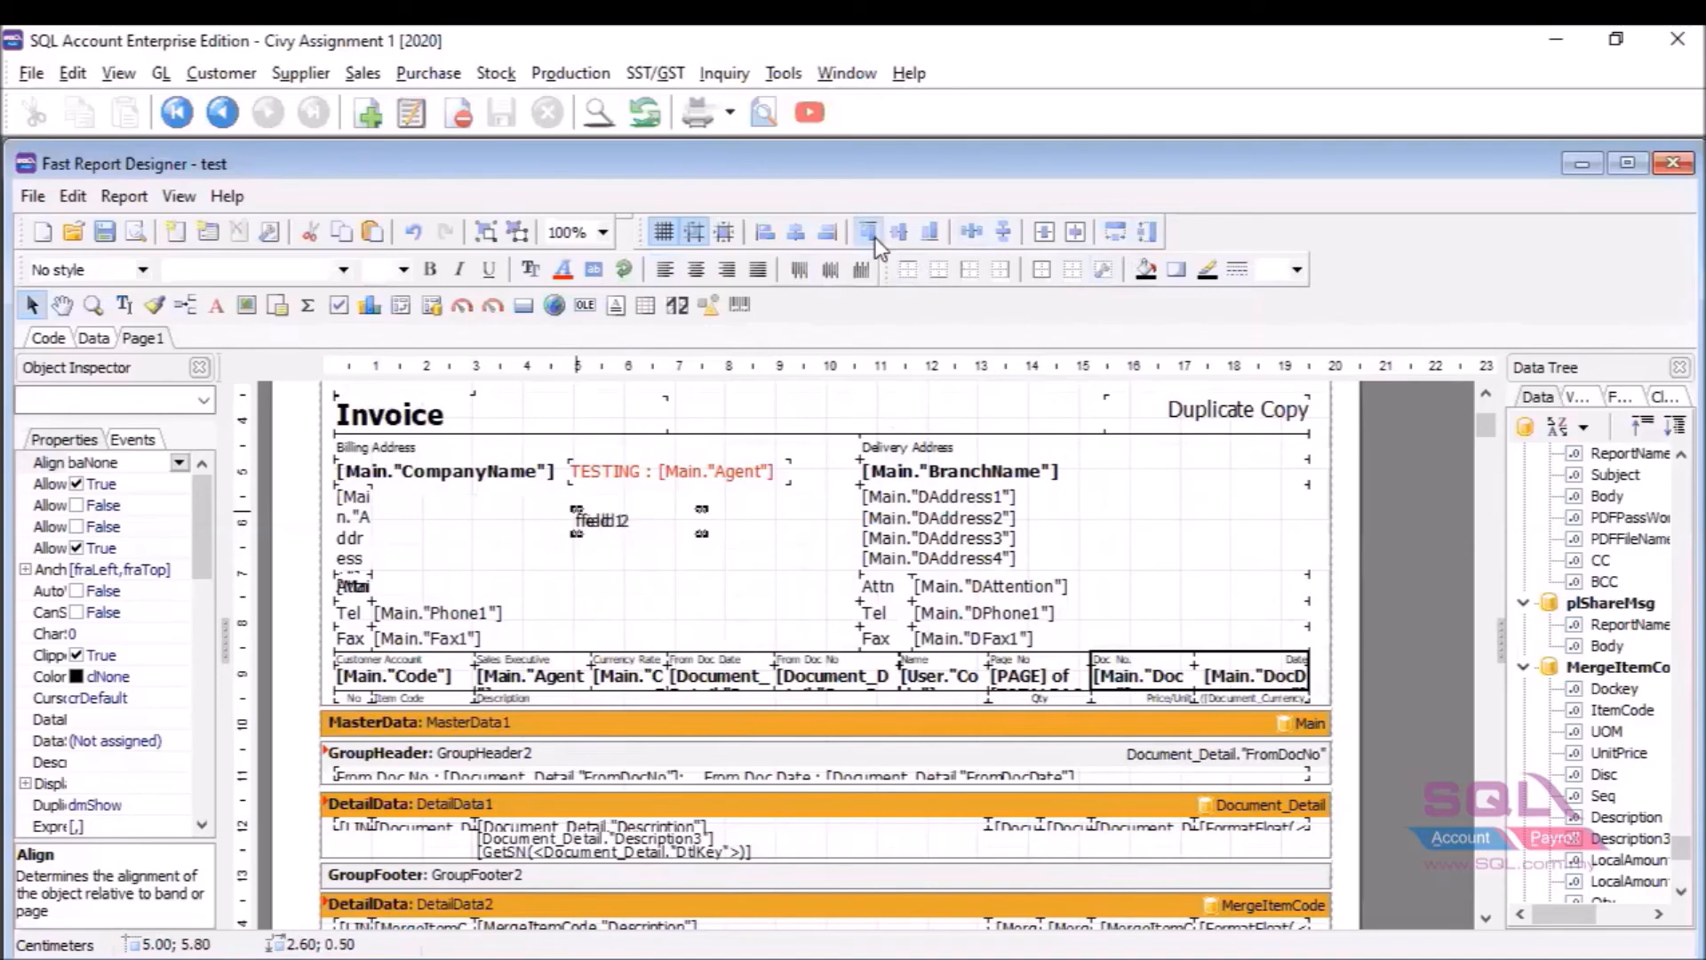
click(768, 235)
drag(626, 526, 611, 560)
click(614, 566)
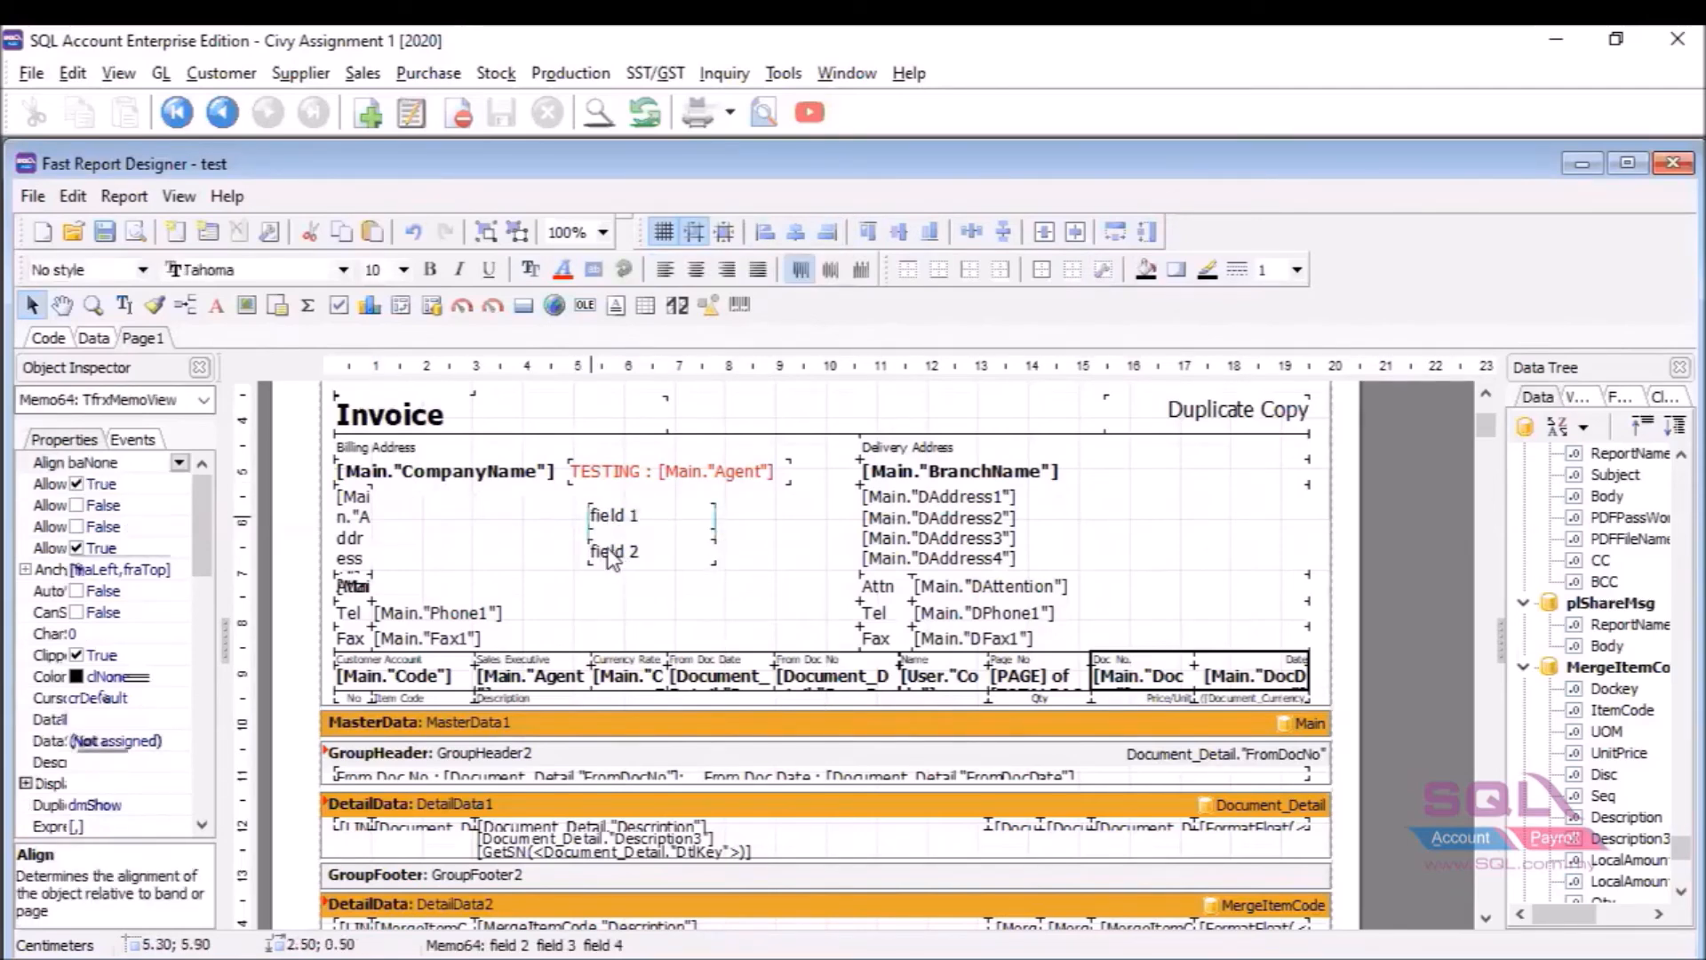
click(626, 517)
shift+click(635, 554)
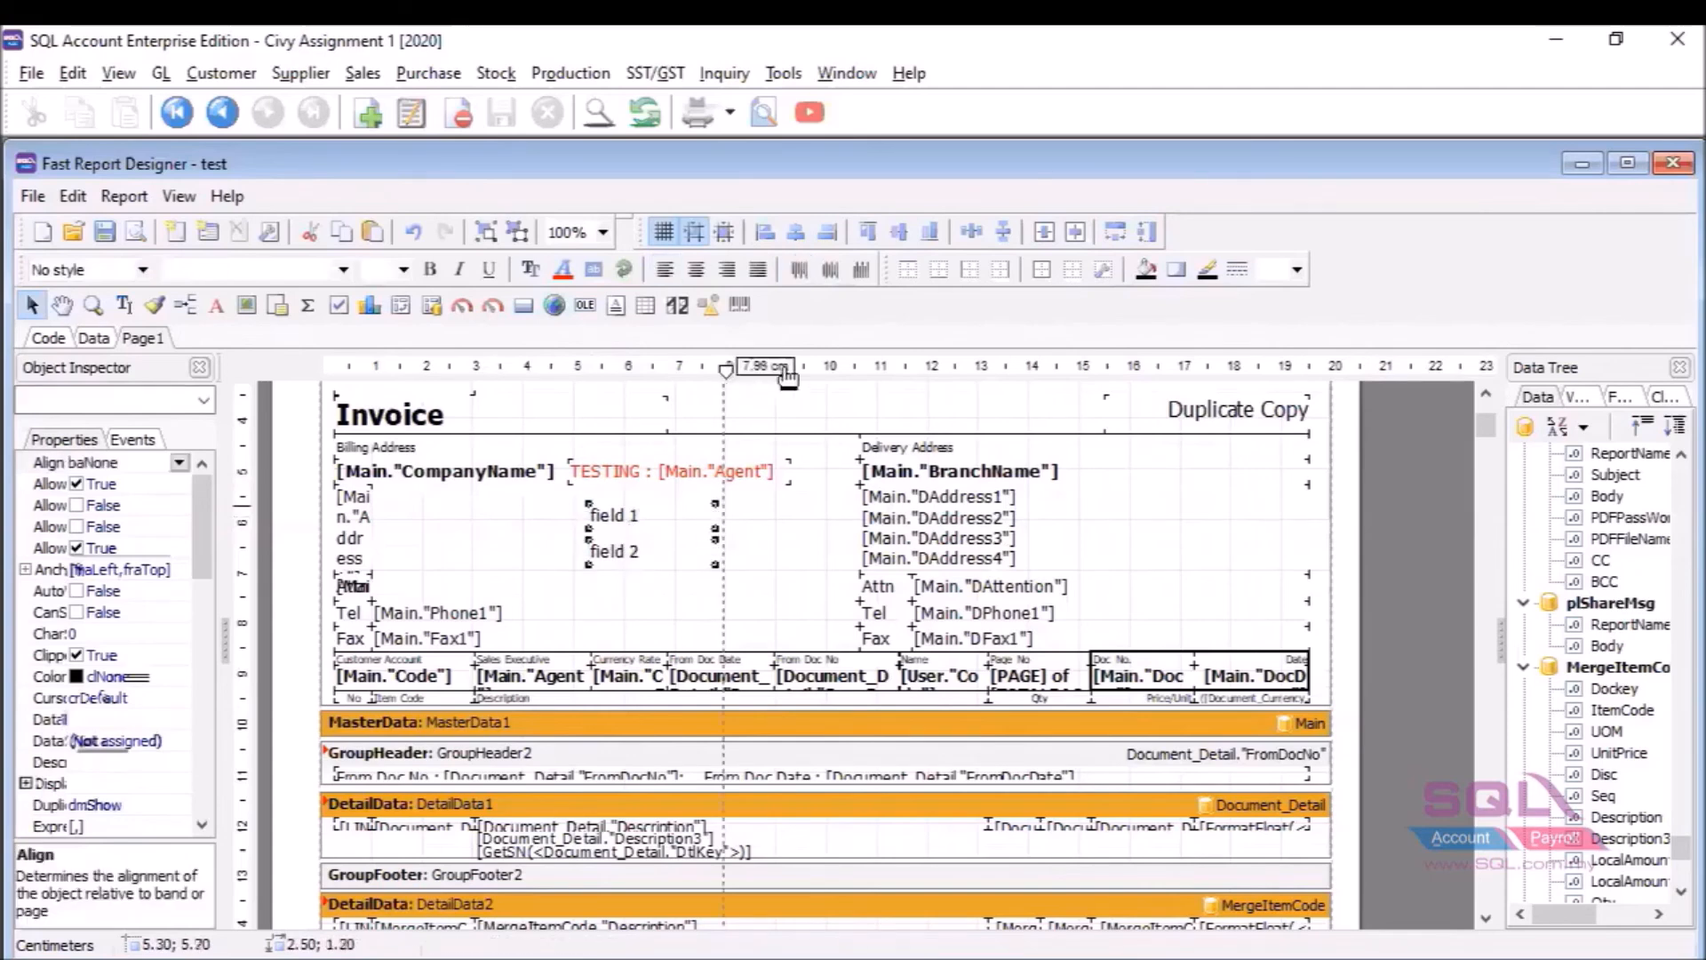
click(767, 232)
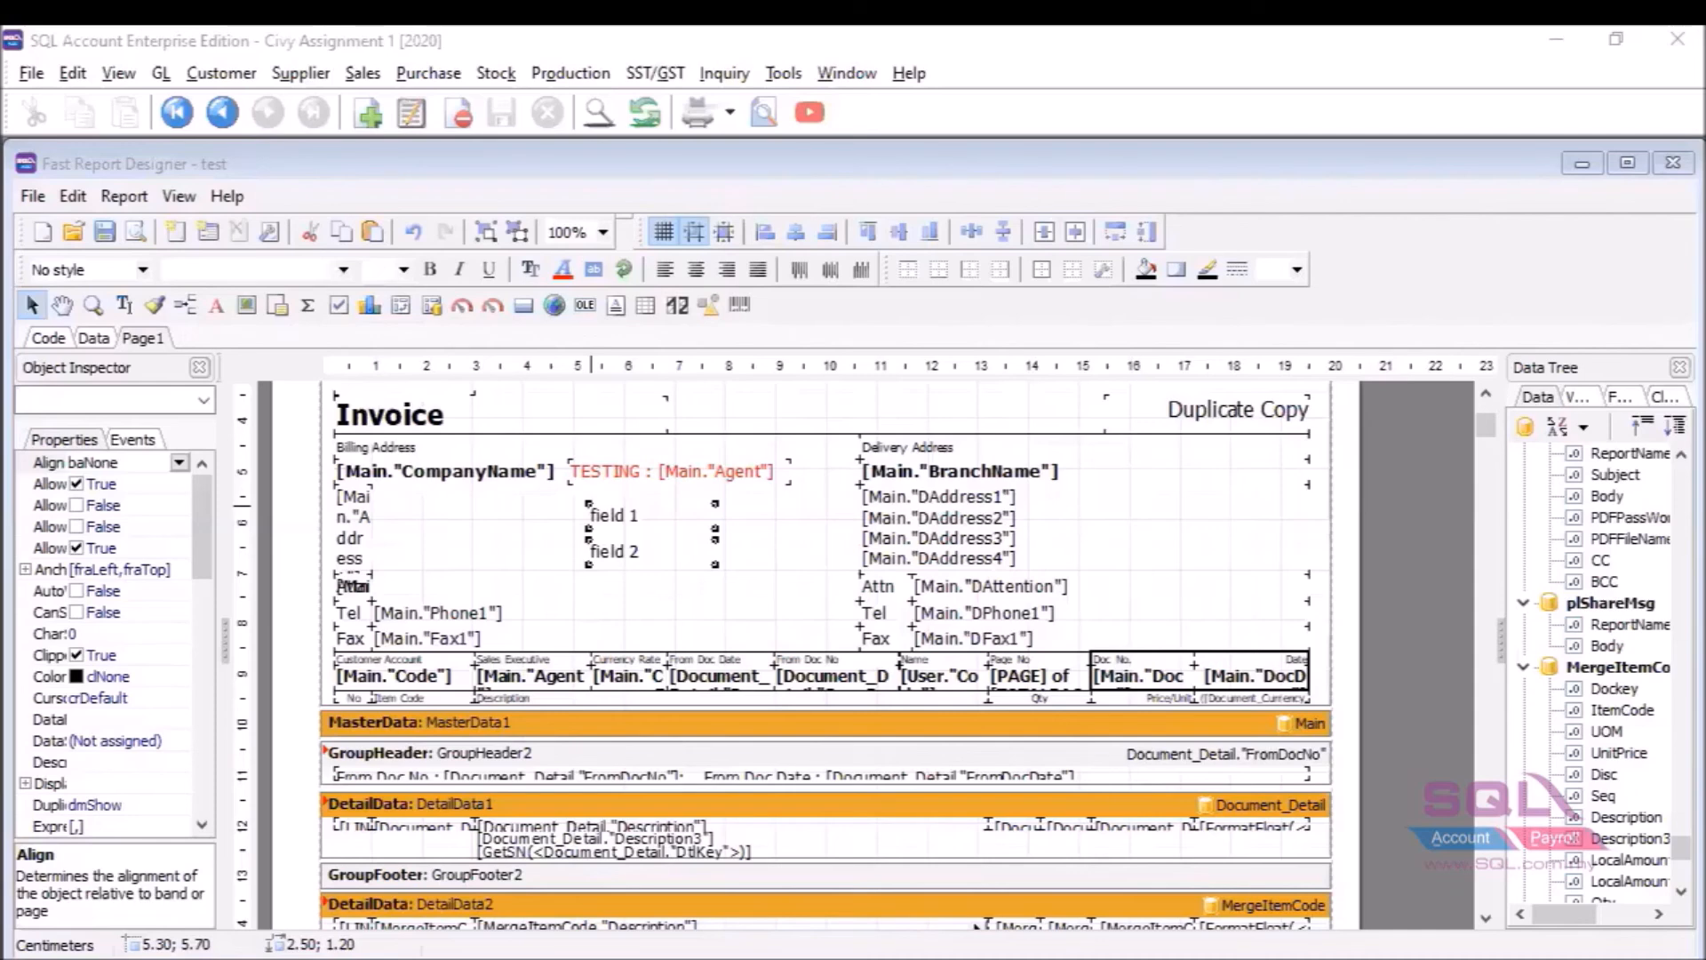
Close the designer and the report preview, and put the invoice into edit mode.
click(1674, 165)
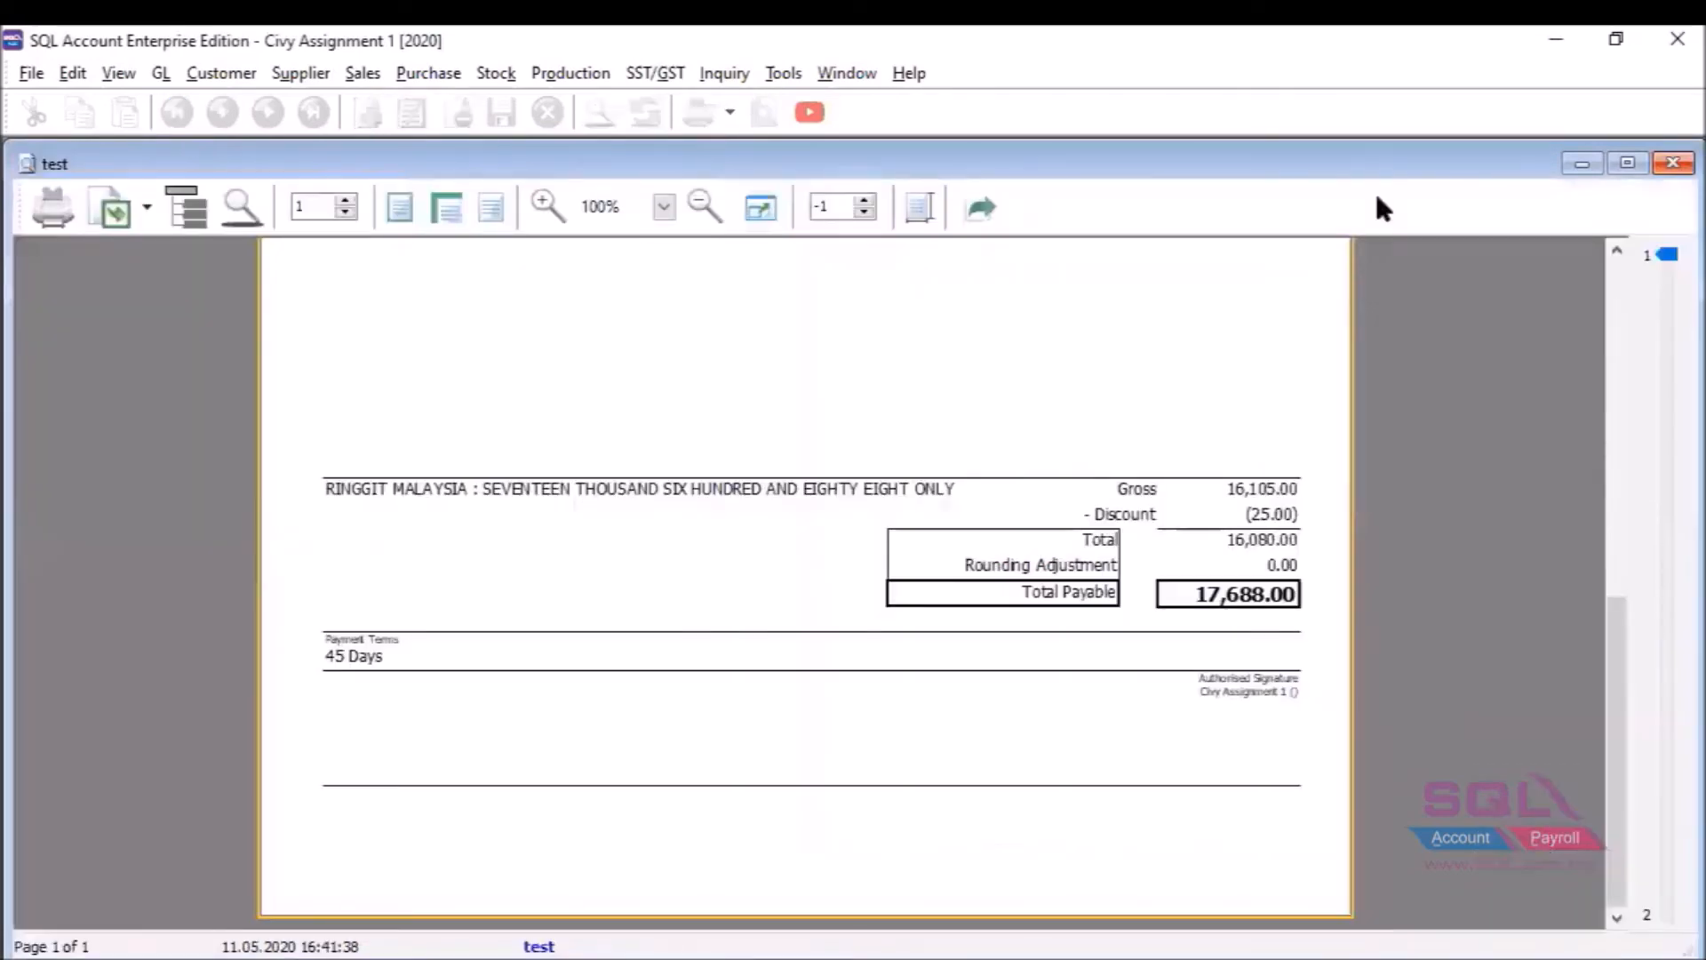
click(1673, 162)
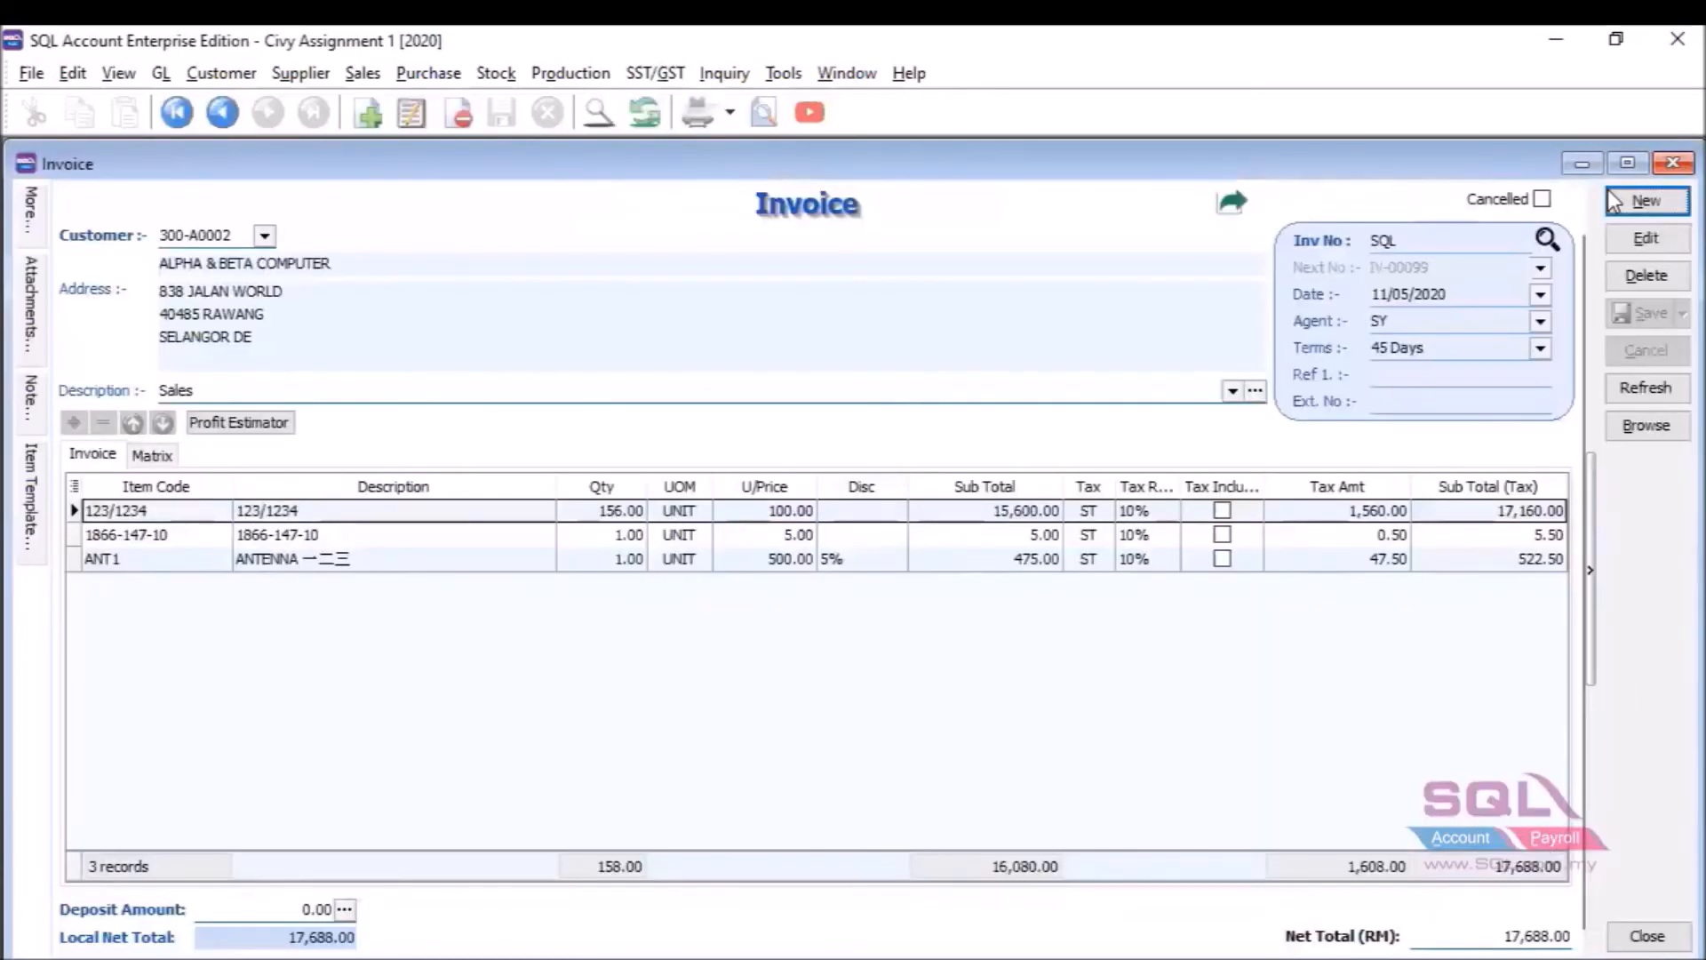
click(1626, 236)
Copy and paste the three item lines until there are 21 records (123,816.00), then save.
shift+click(347, 560)
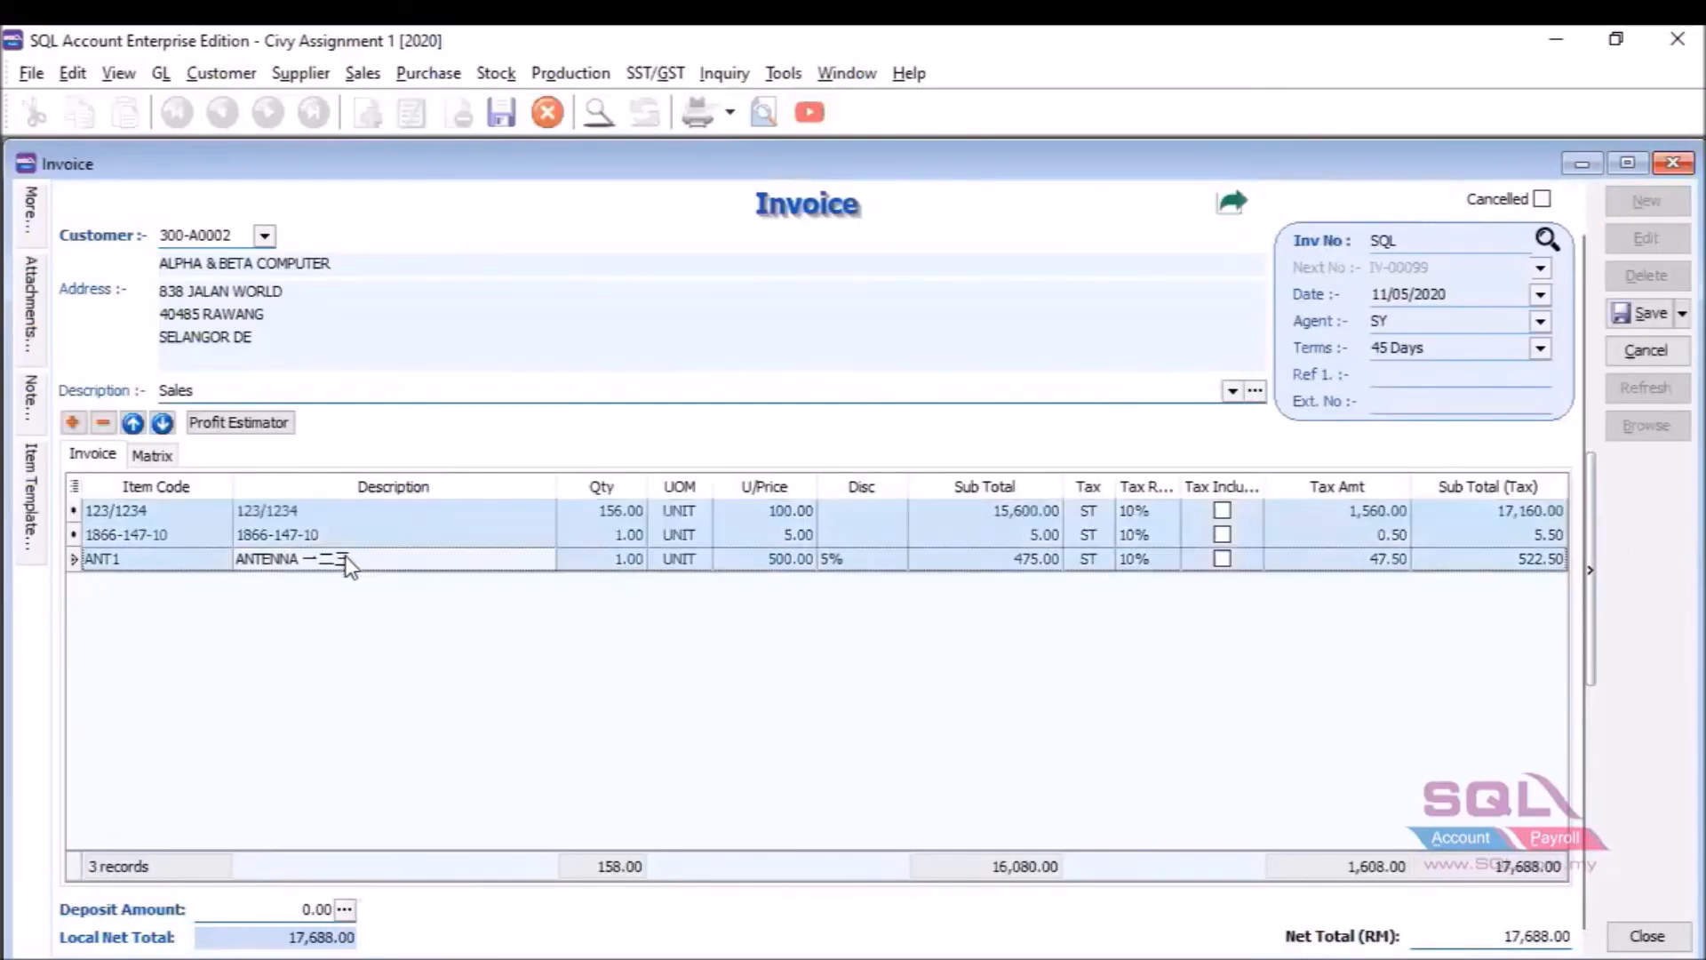
right_click(360, 551)
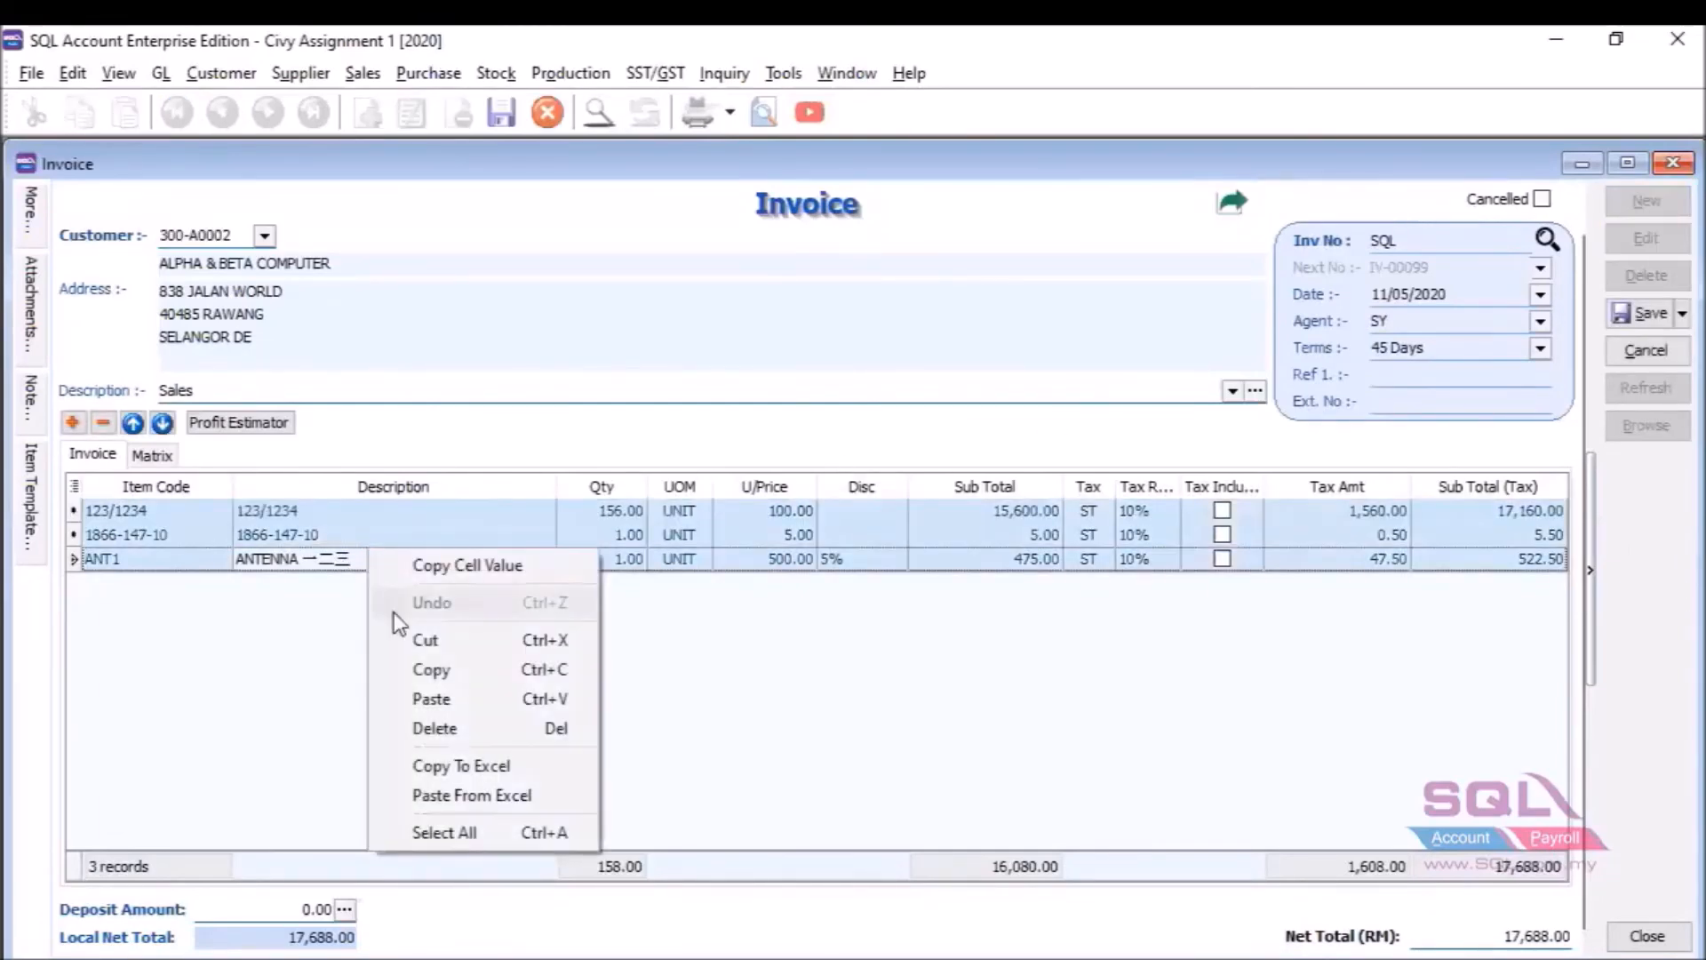
click(436, 671)
right_click(325, 667)
click(382, 770)
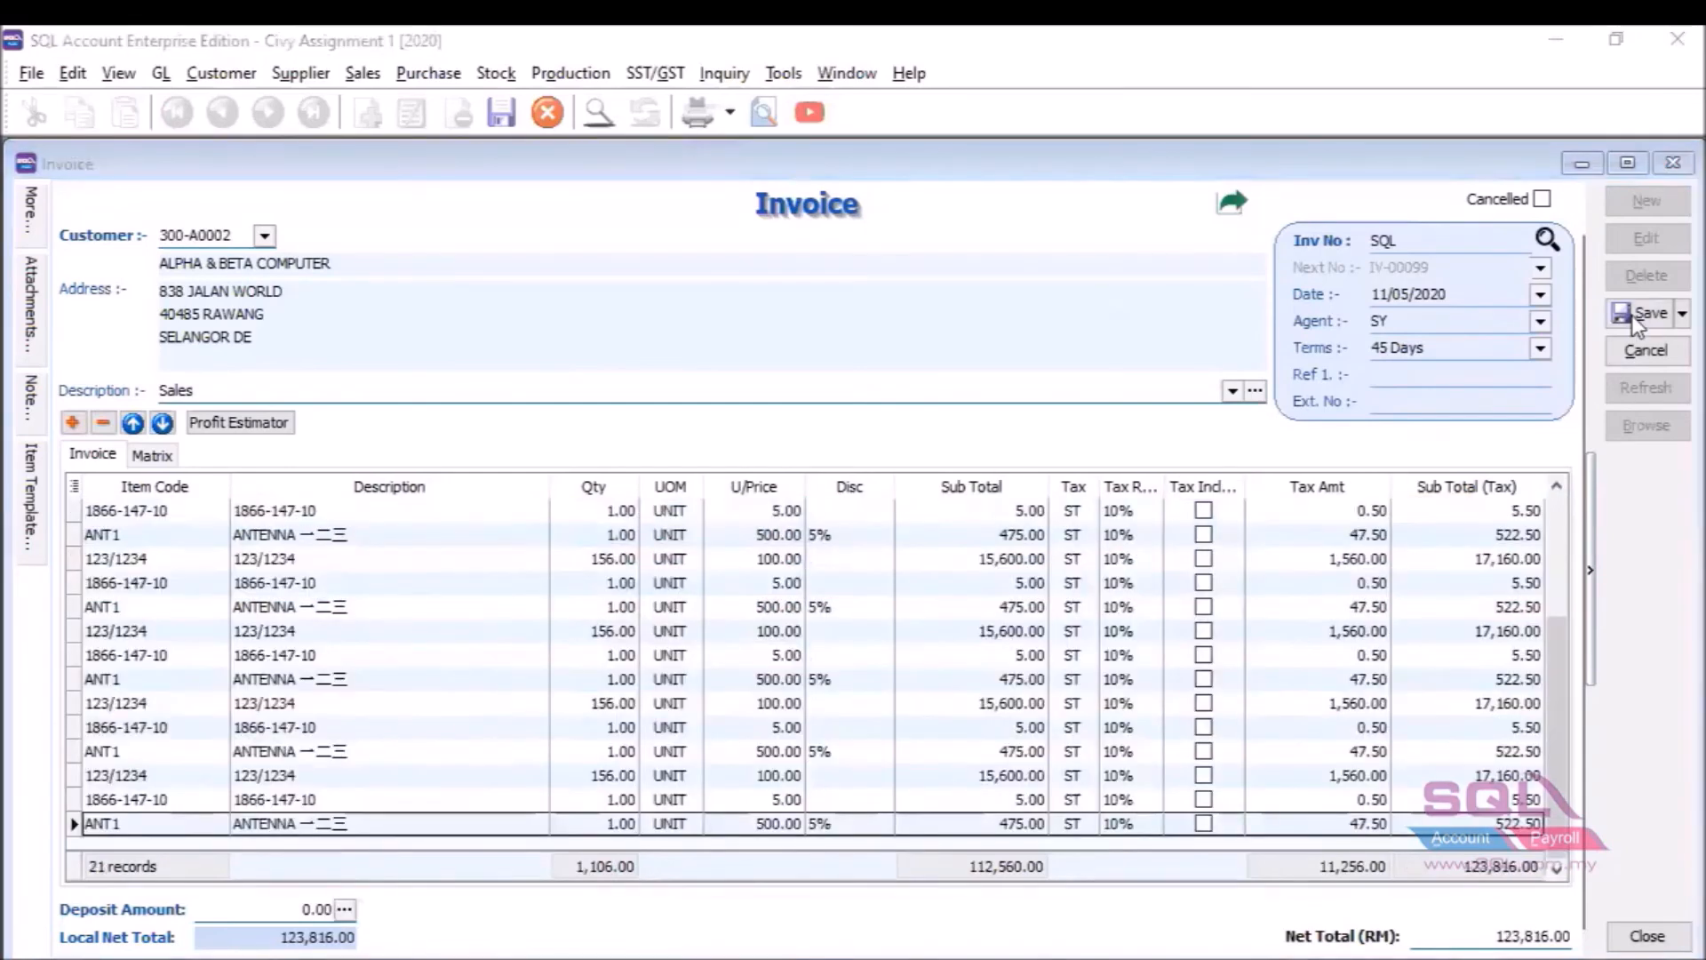
click(762, 114)
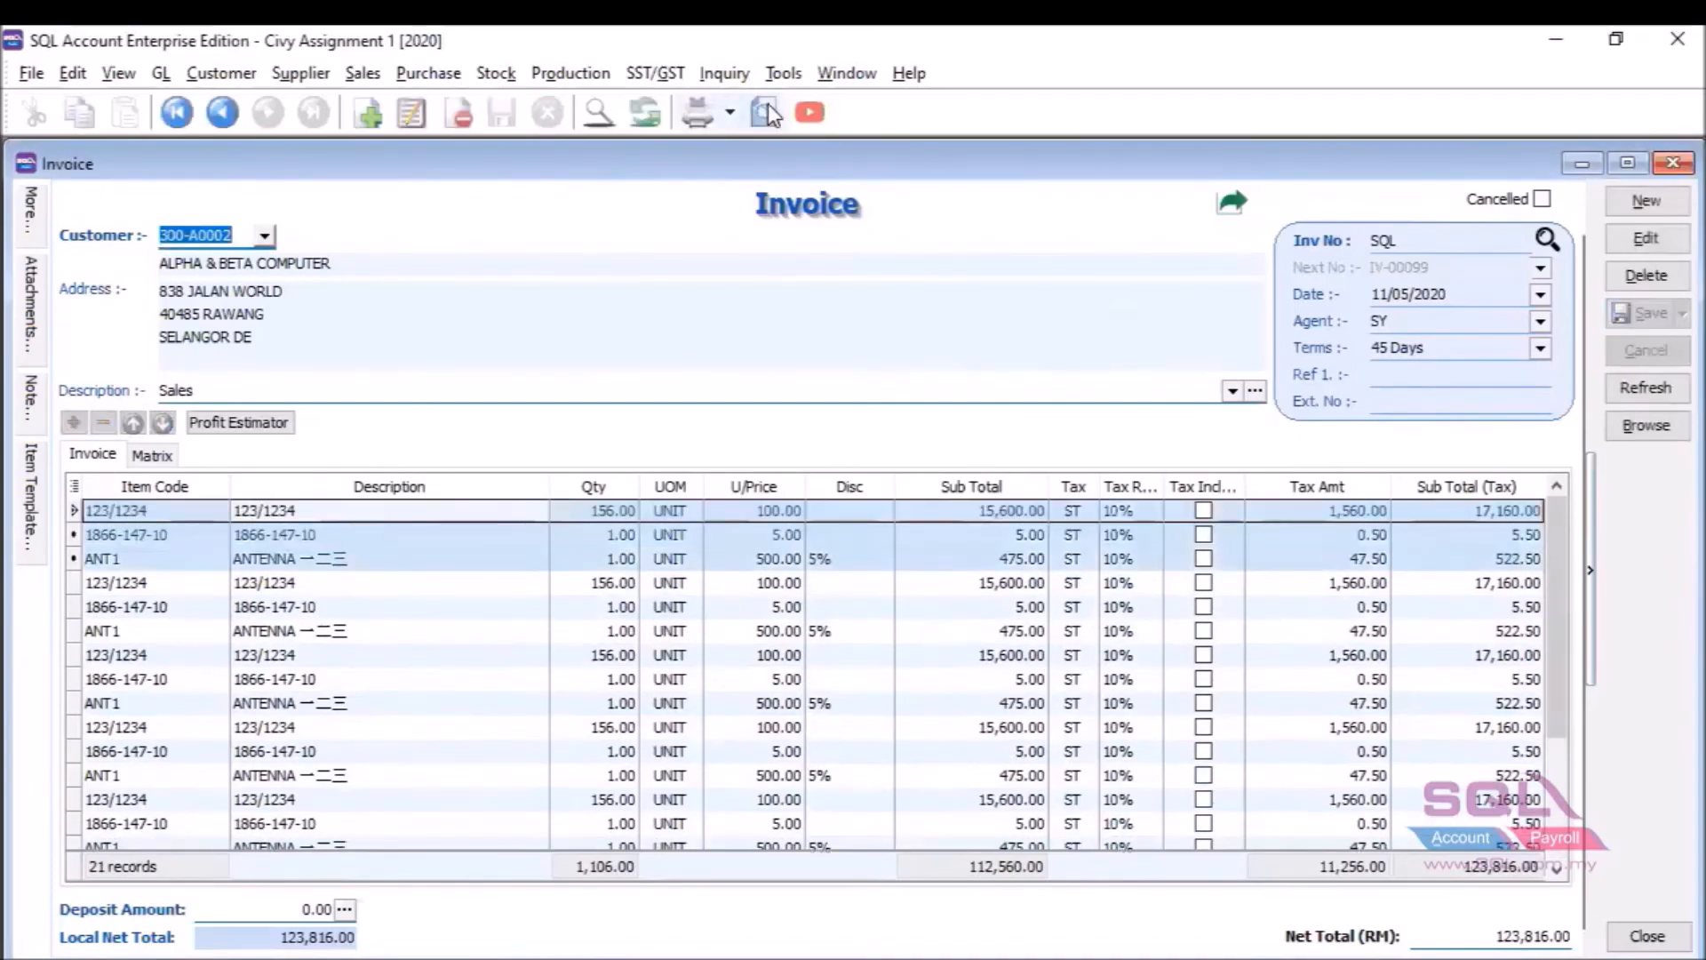
Preview the invoice with the 'test' report, then open its layout in the Fast Report Designer.
click(689, 615)
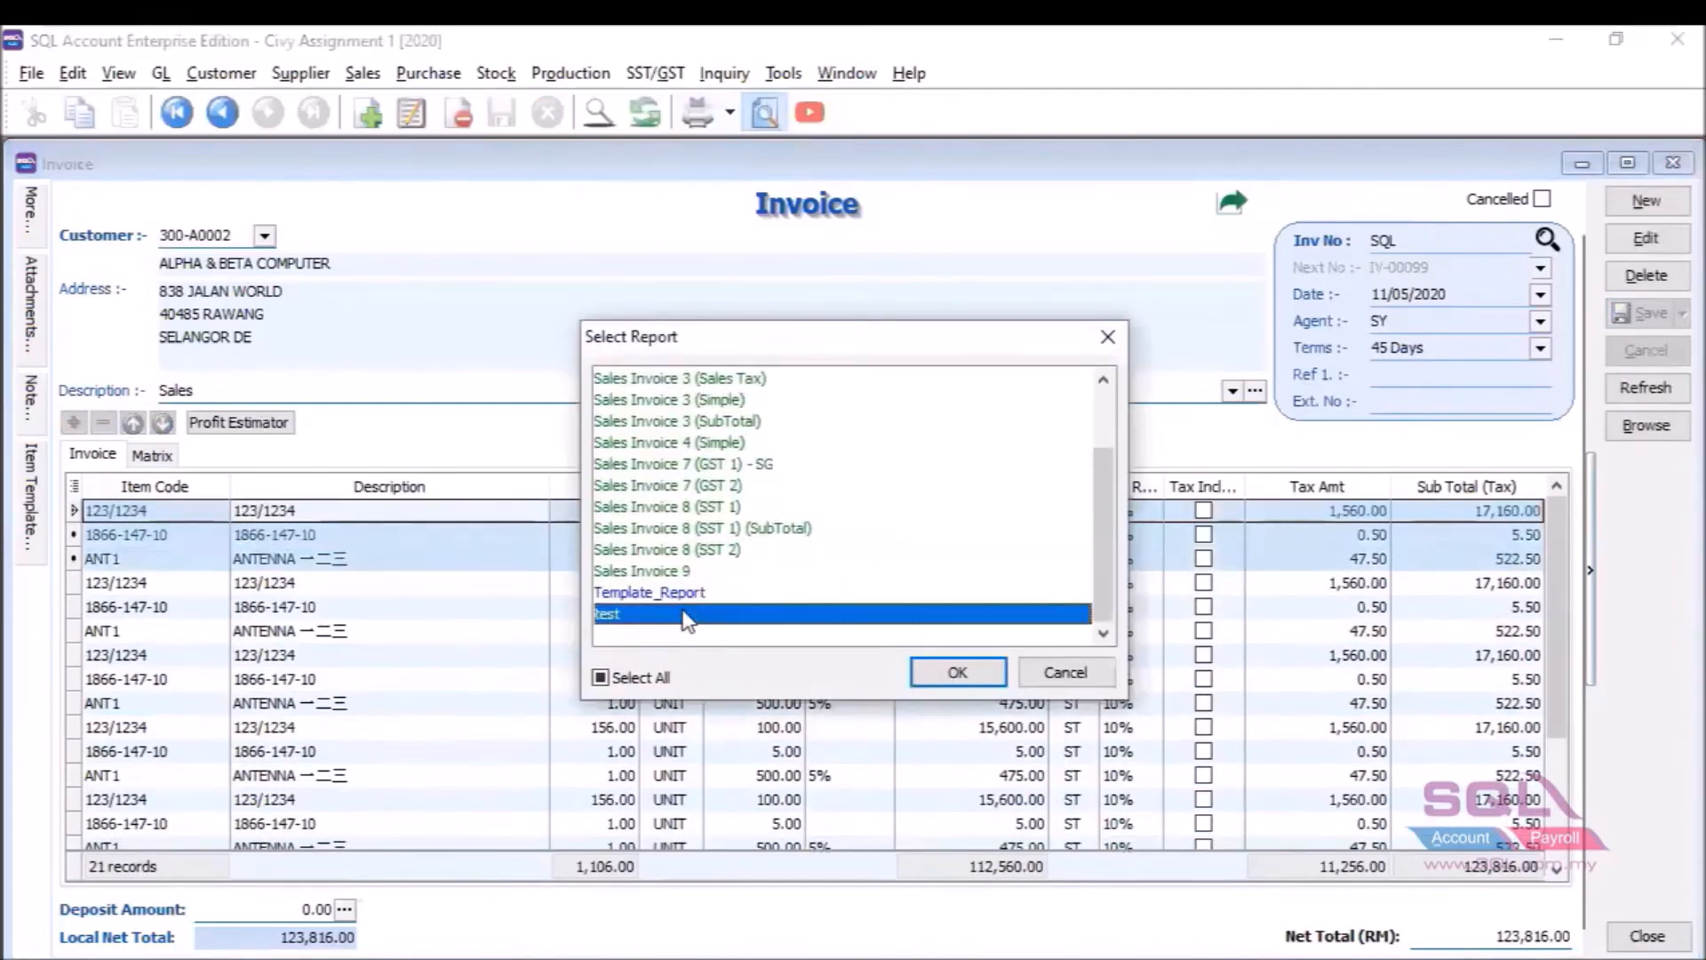
click(958, 673)
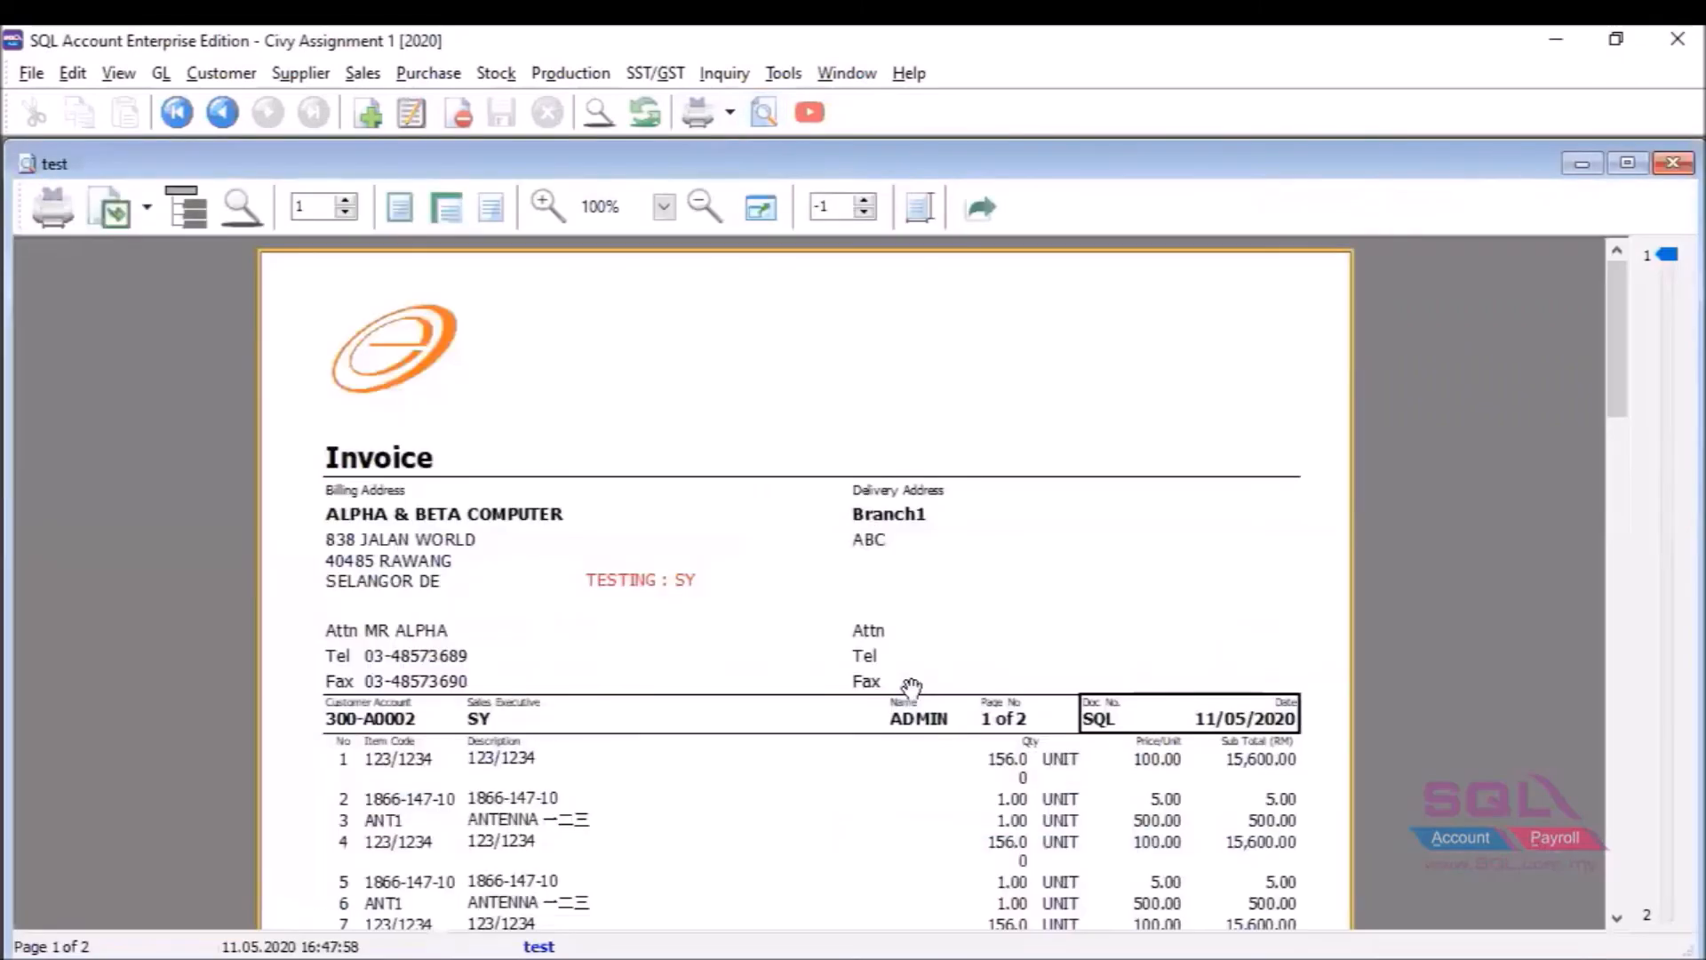
click(547, 947)
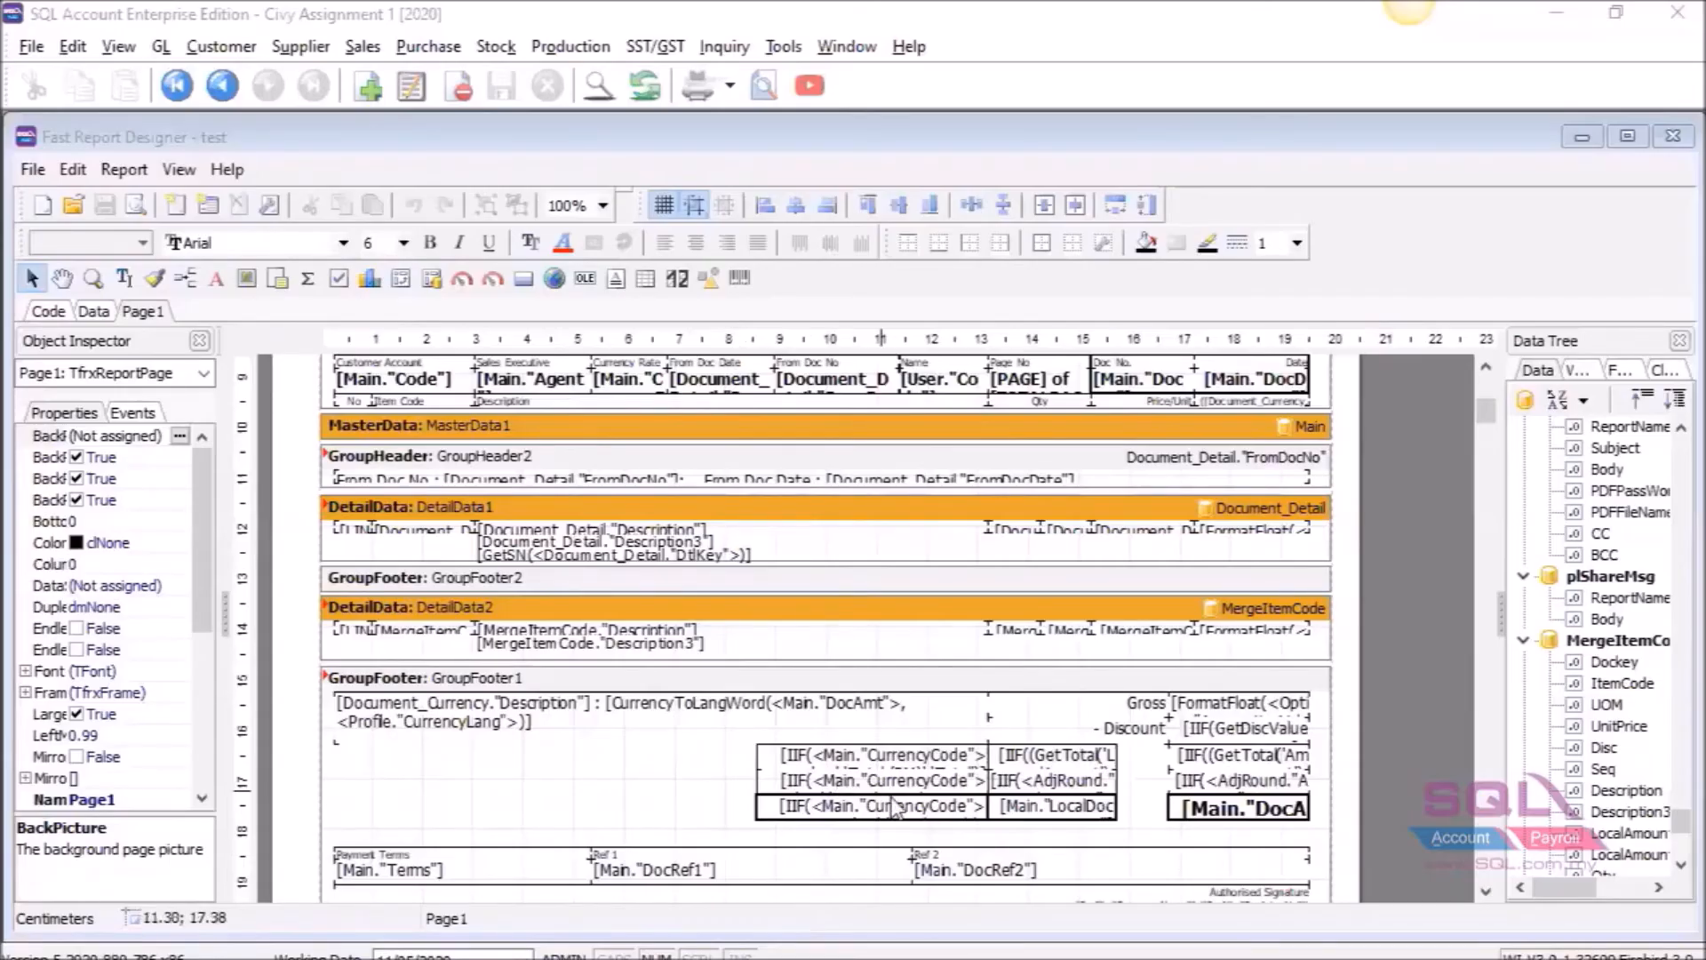
click(1261, 911)
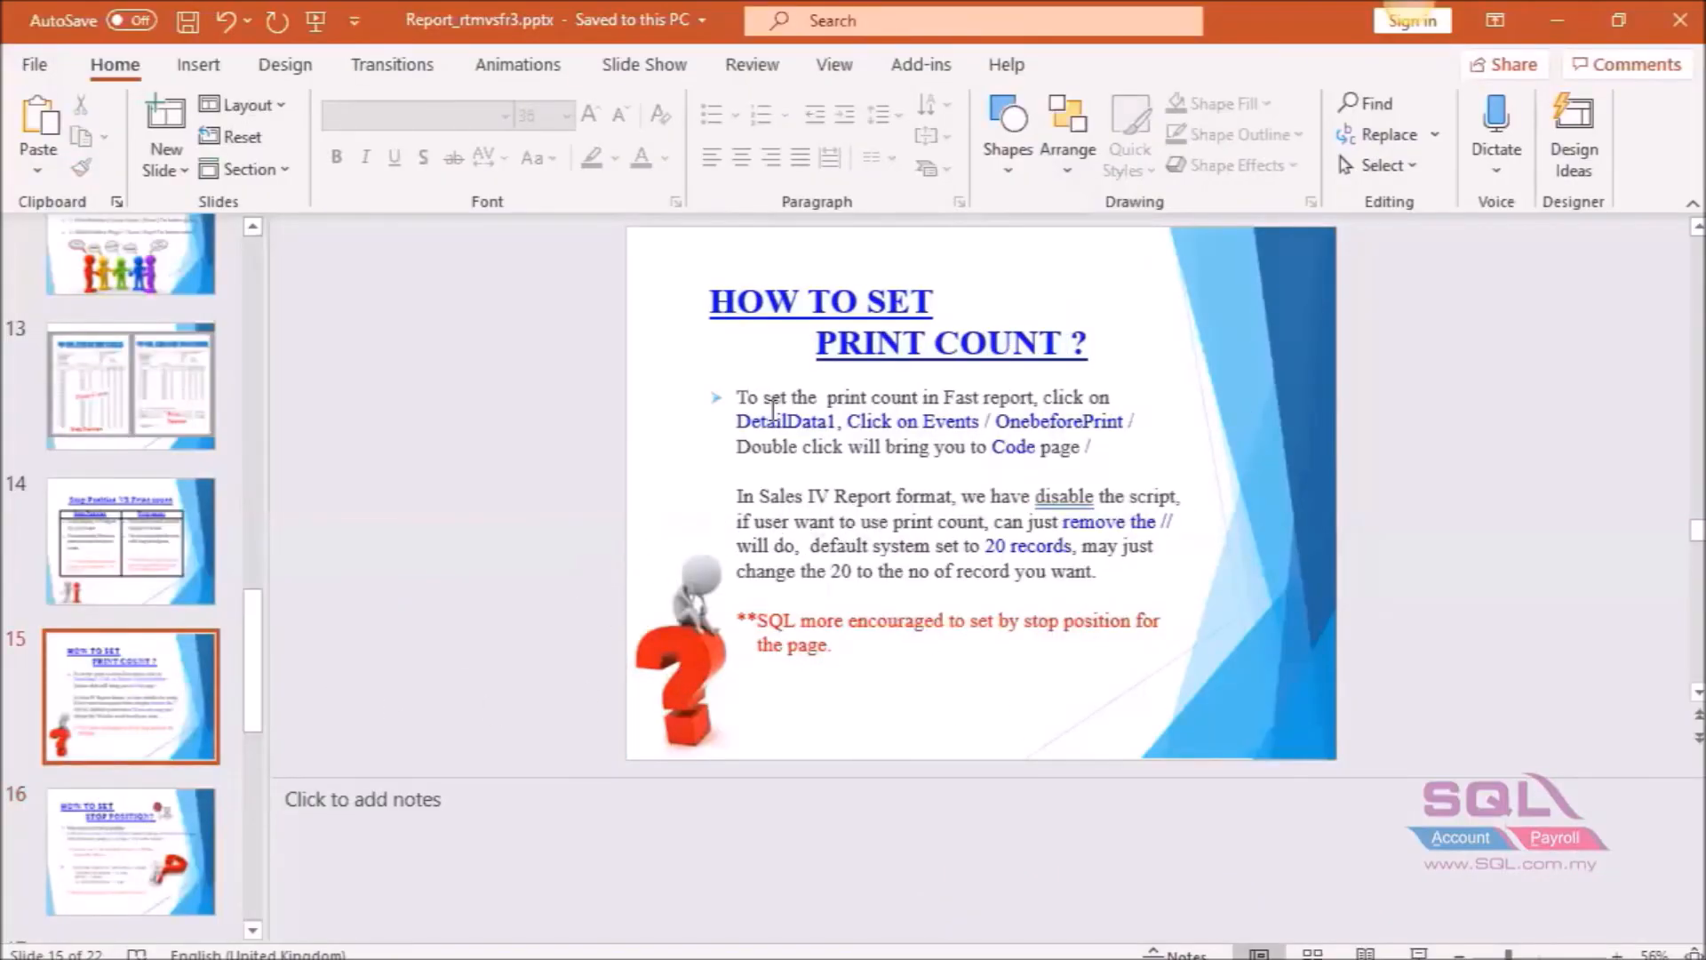
click(740, 423)
drag(741, 423, 1107, 438)
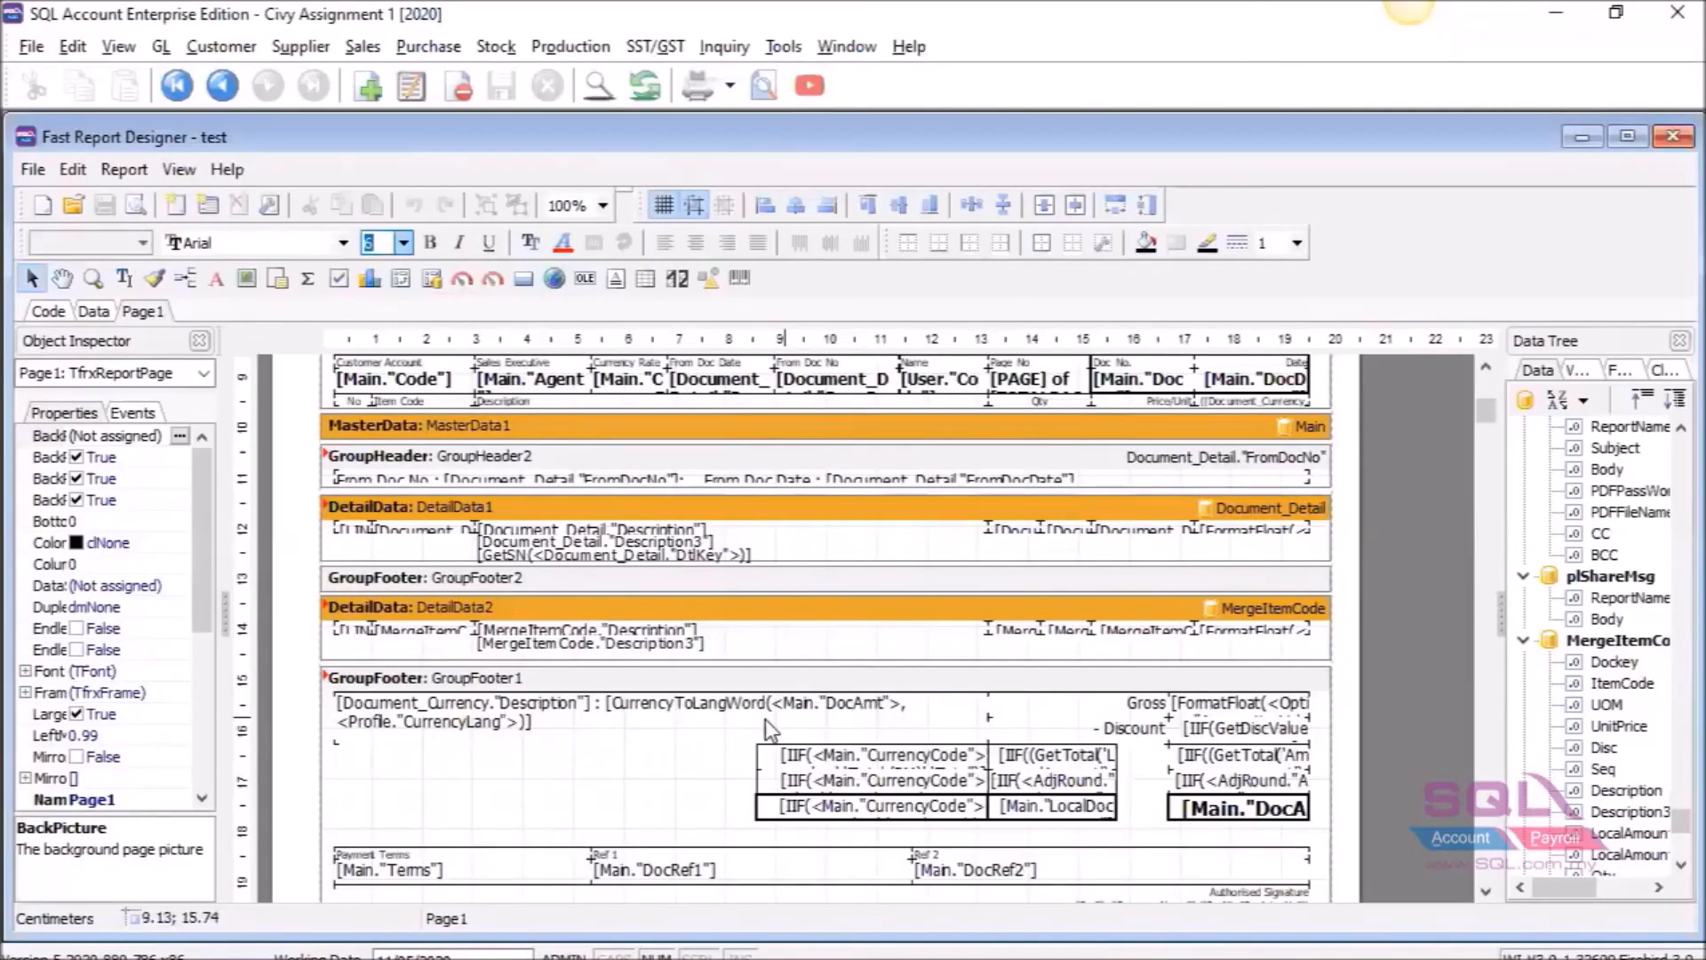
Open the OnBeforePrint event script of the DetailData1 band.
click(484, 504)
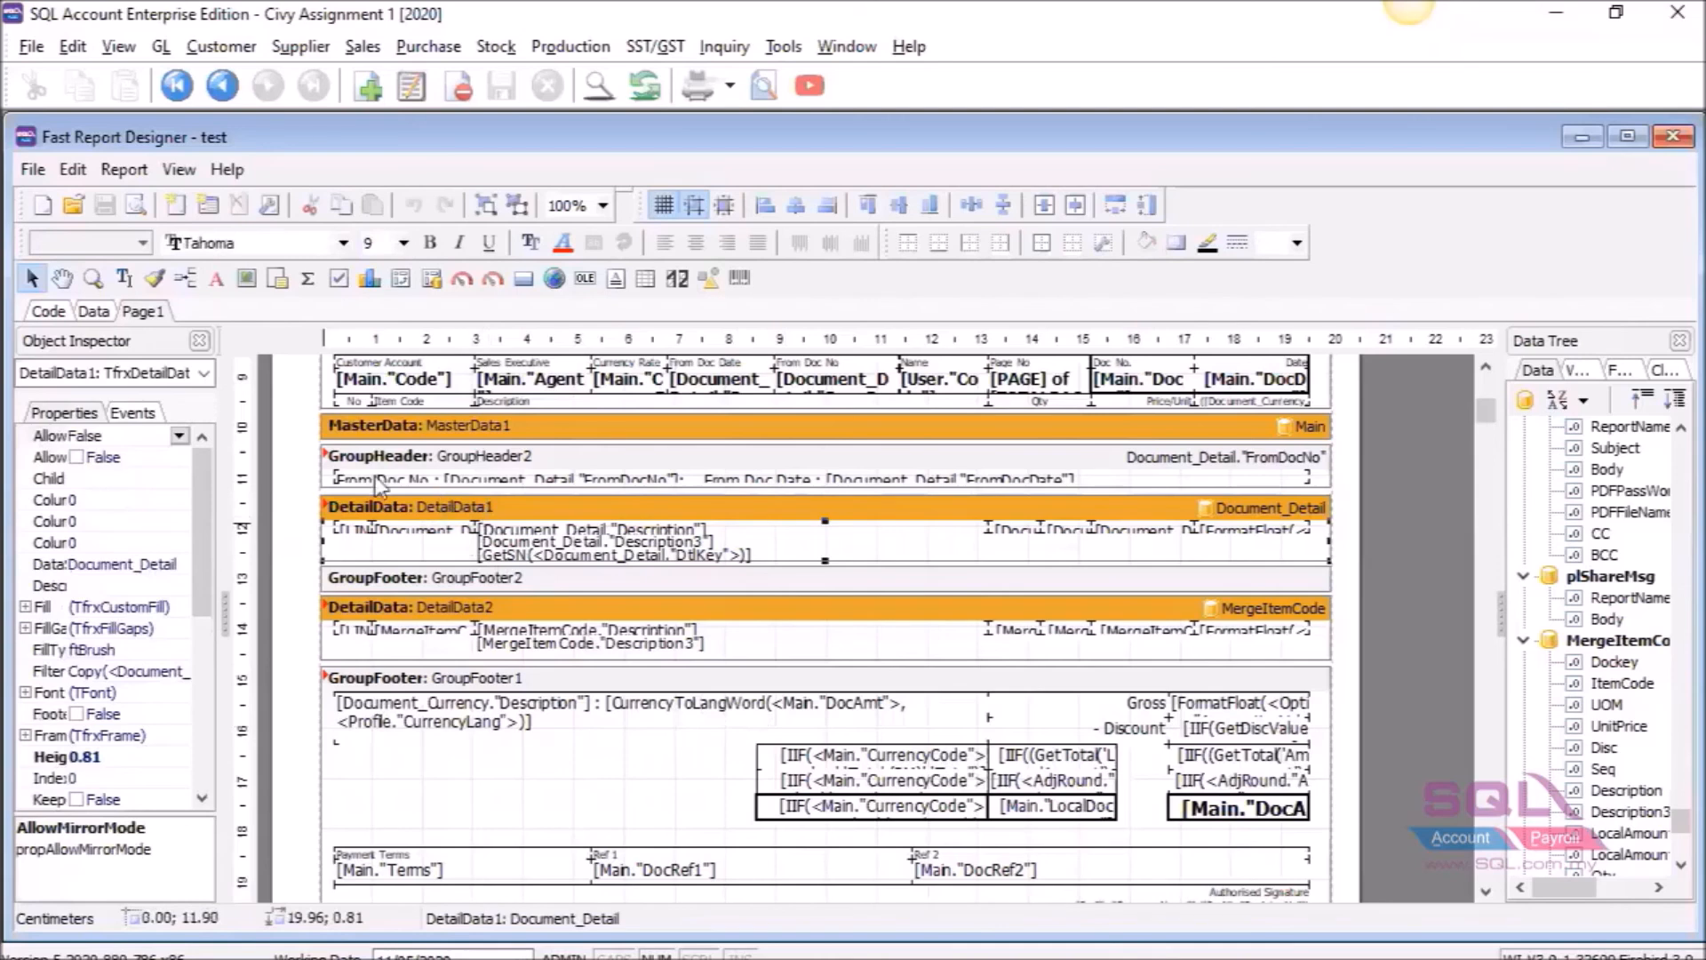
click(133, 414)
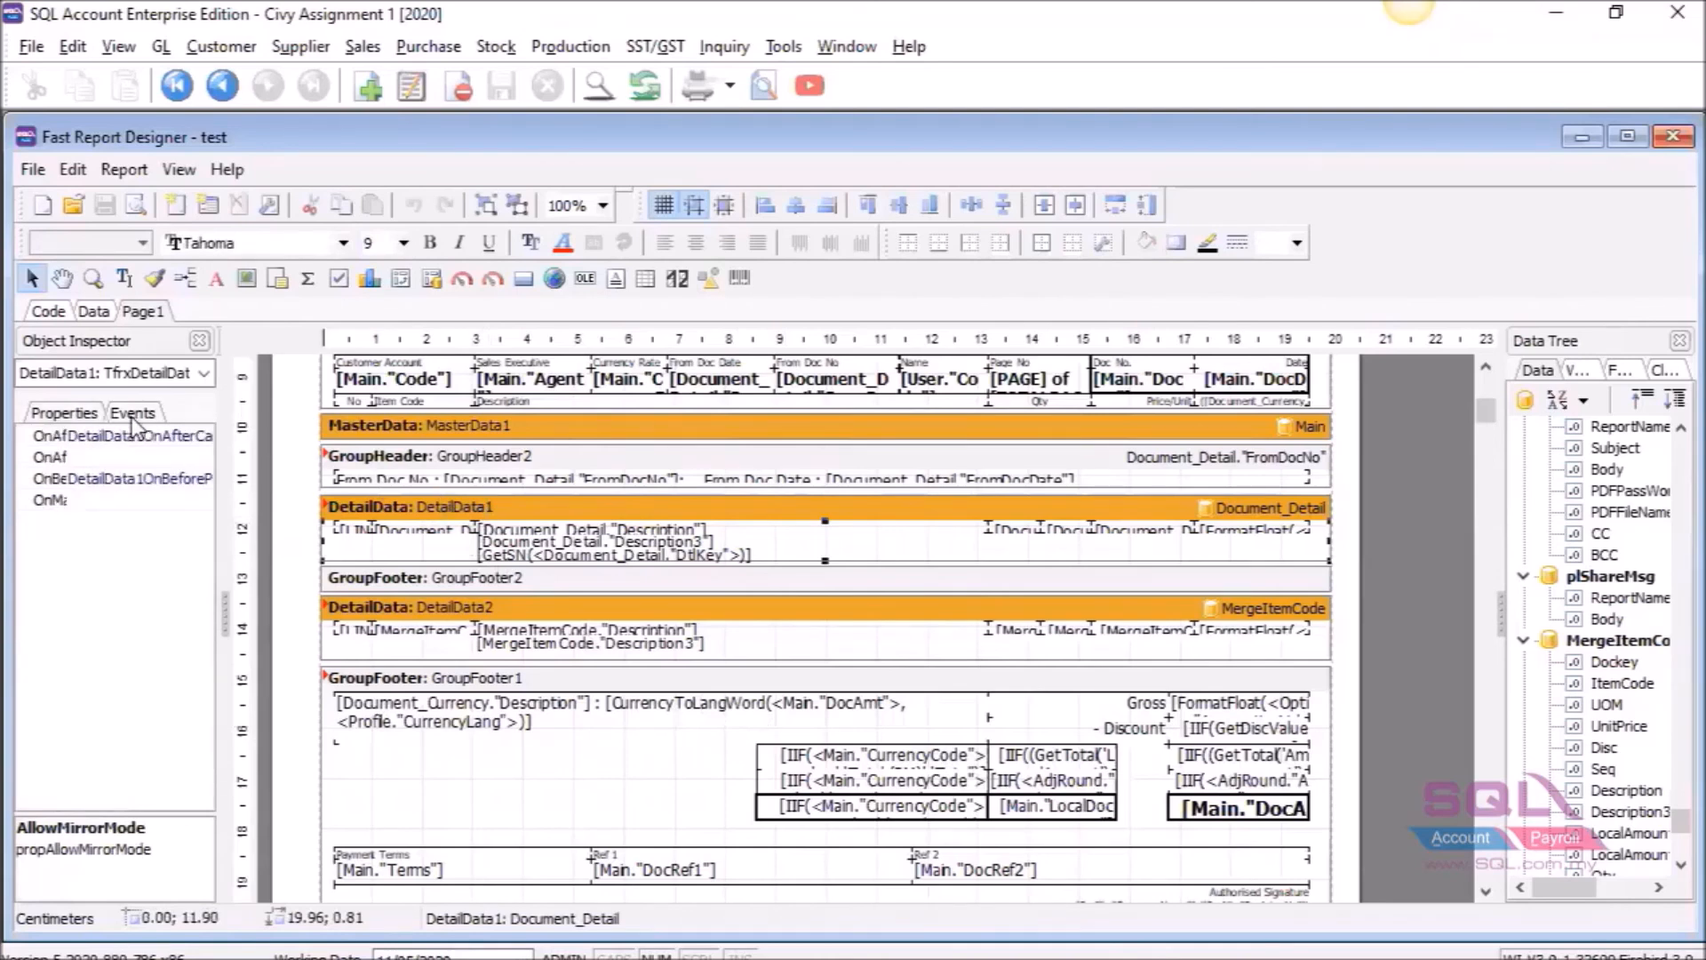
double_click(113, 480)
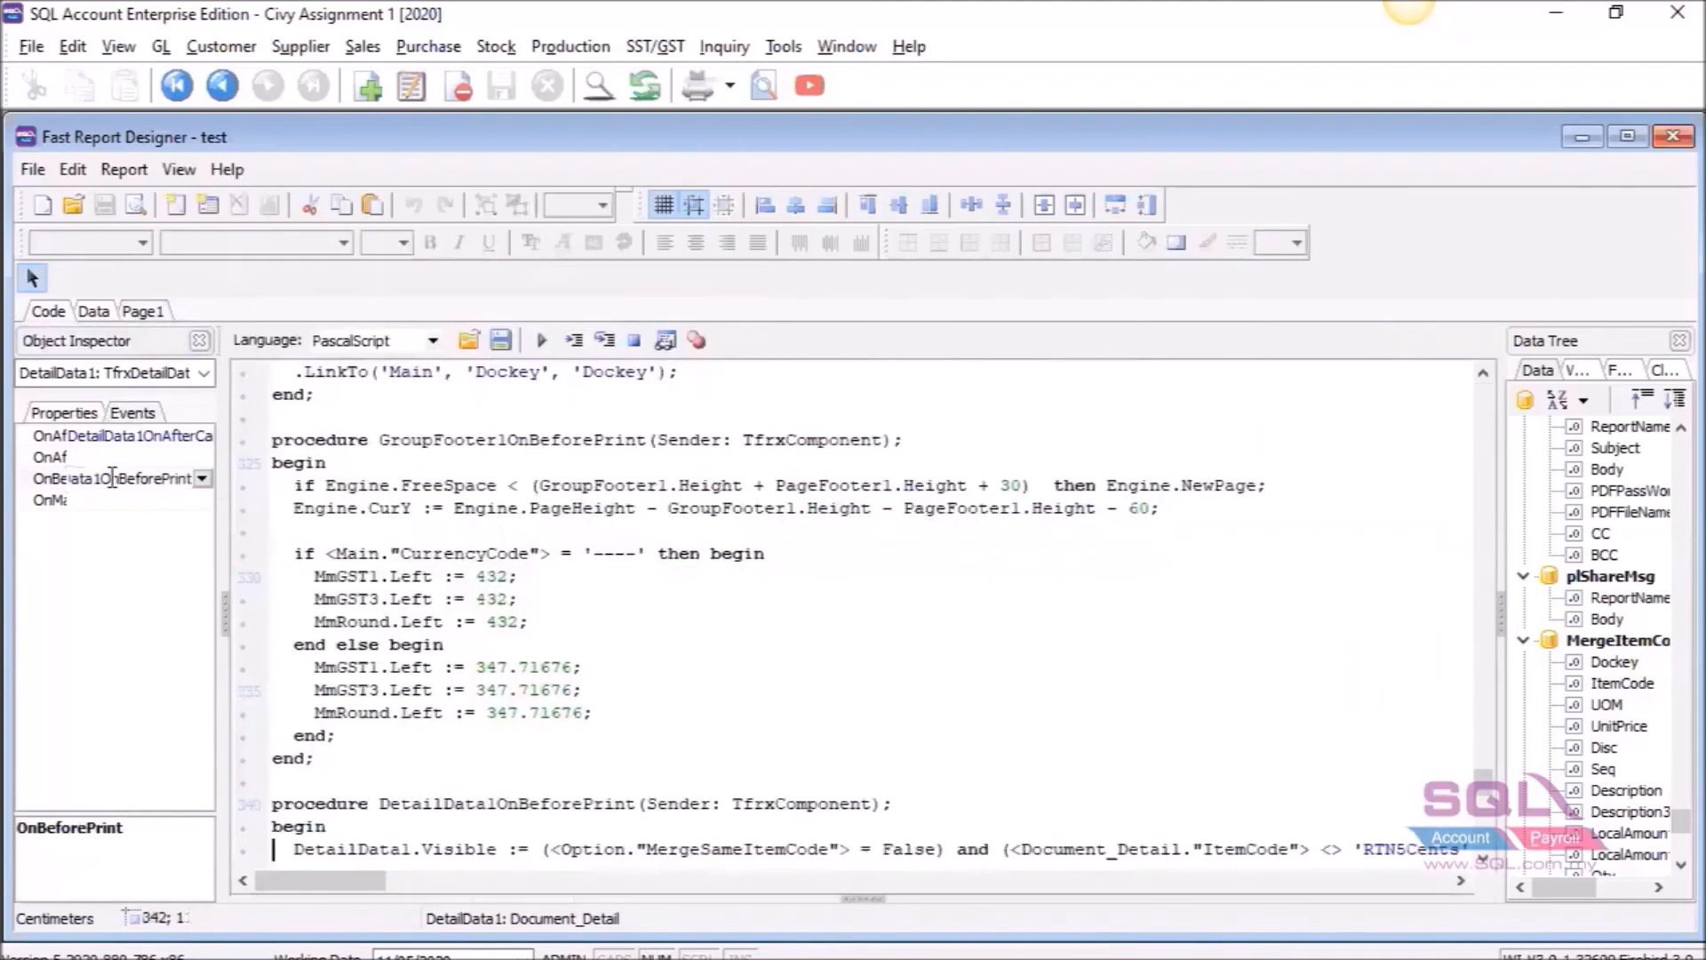
scroll(807, 610, down, 3)
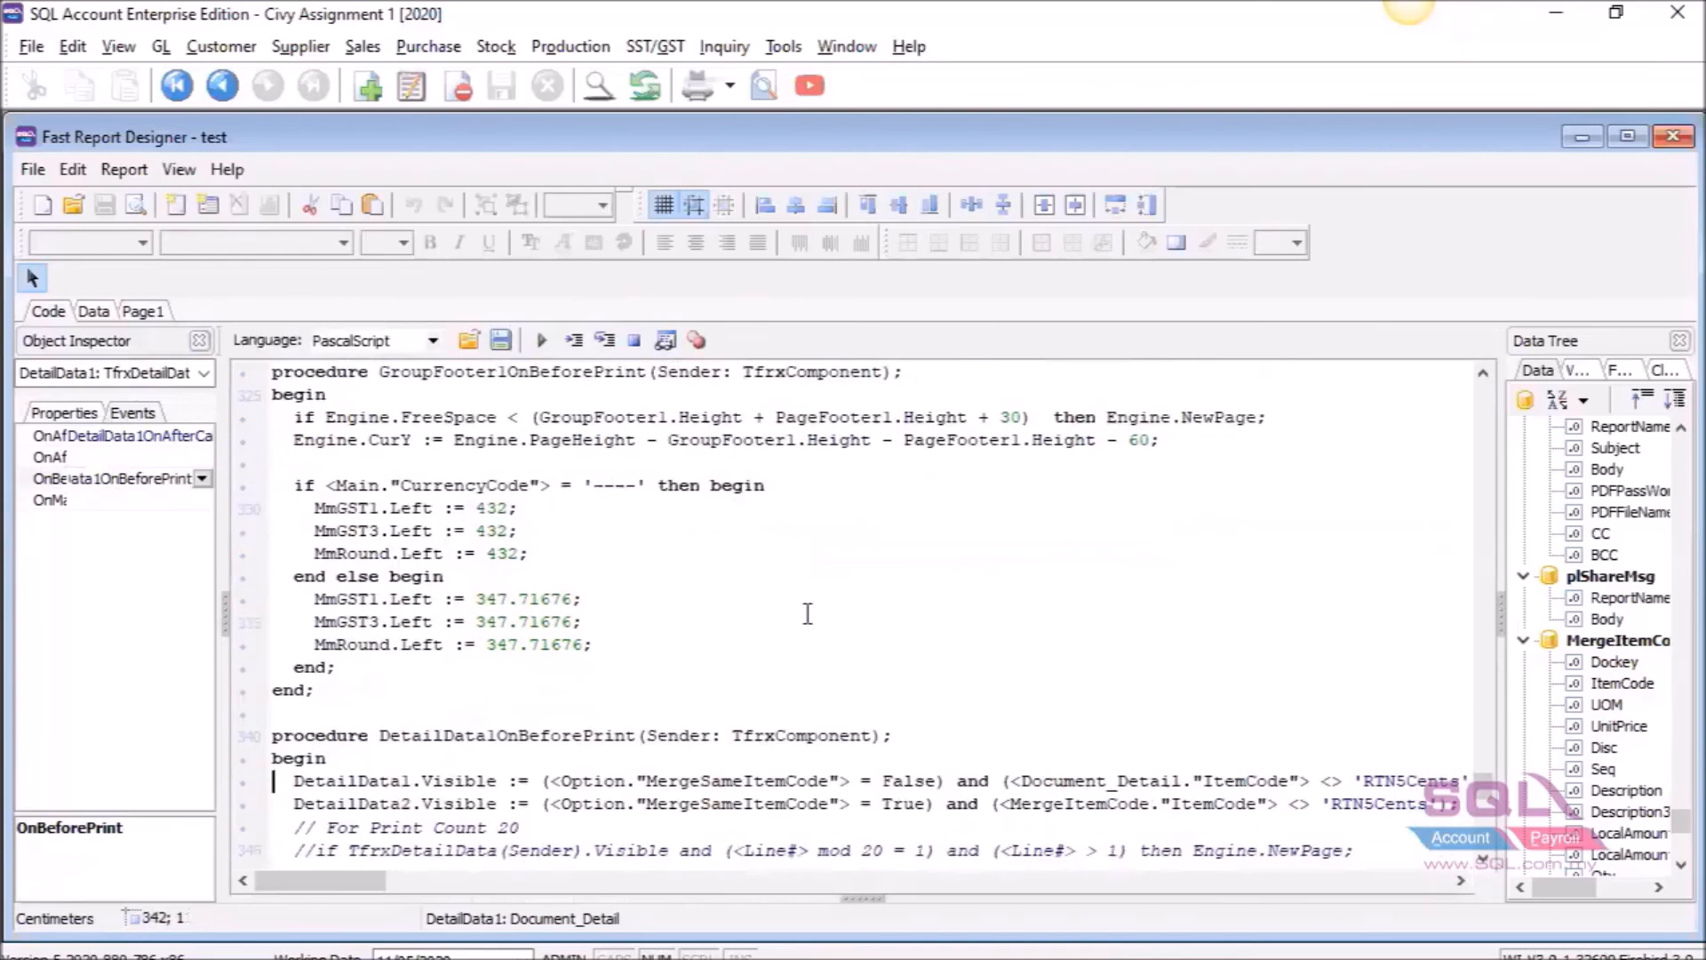
scroll(807, 616, down, 1)
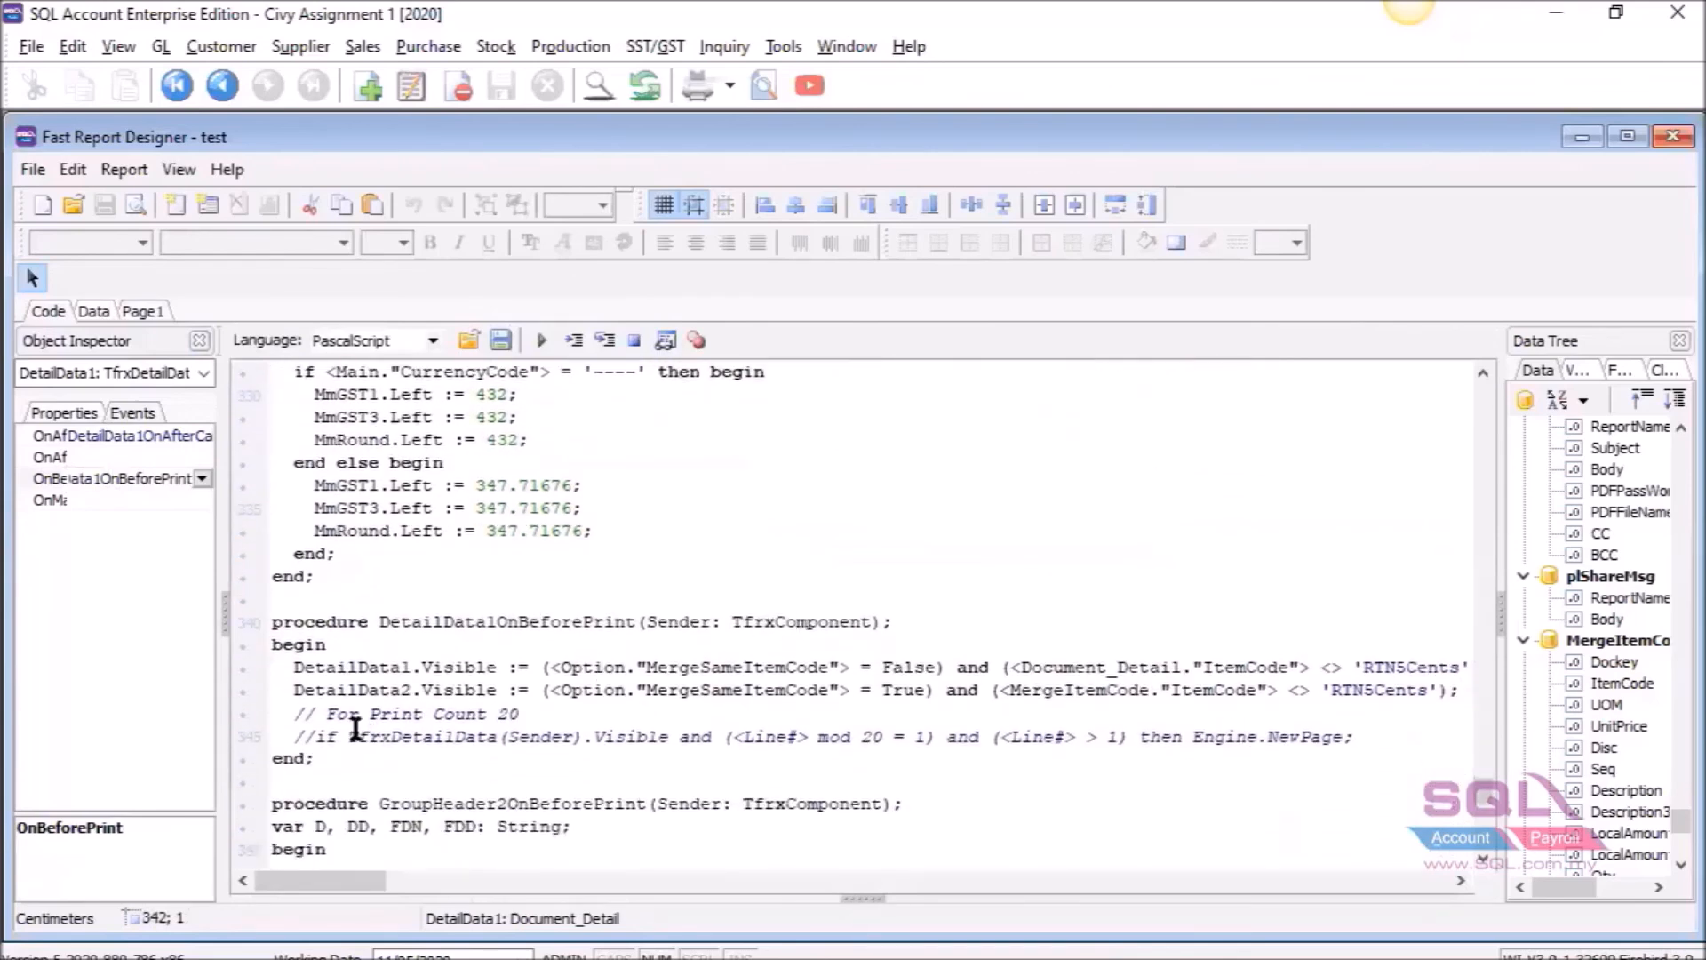
Uncomment the print count line and change 'mod 20' to 'mod 10'.
click(307, 736)
drag(310, 736, 305, 736)
key(Delete)
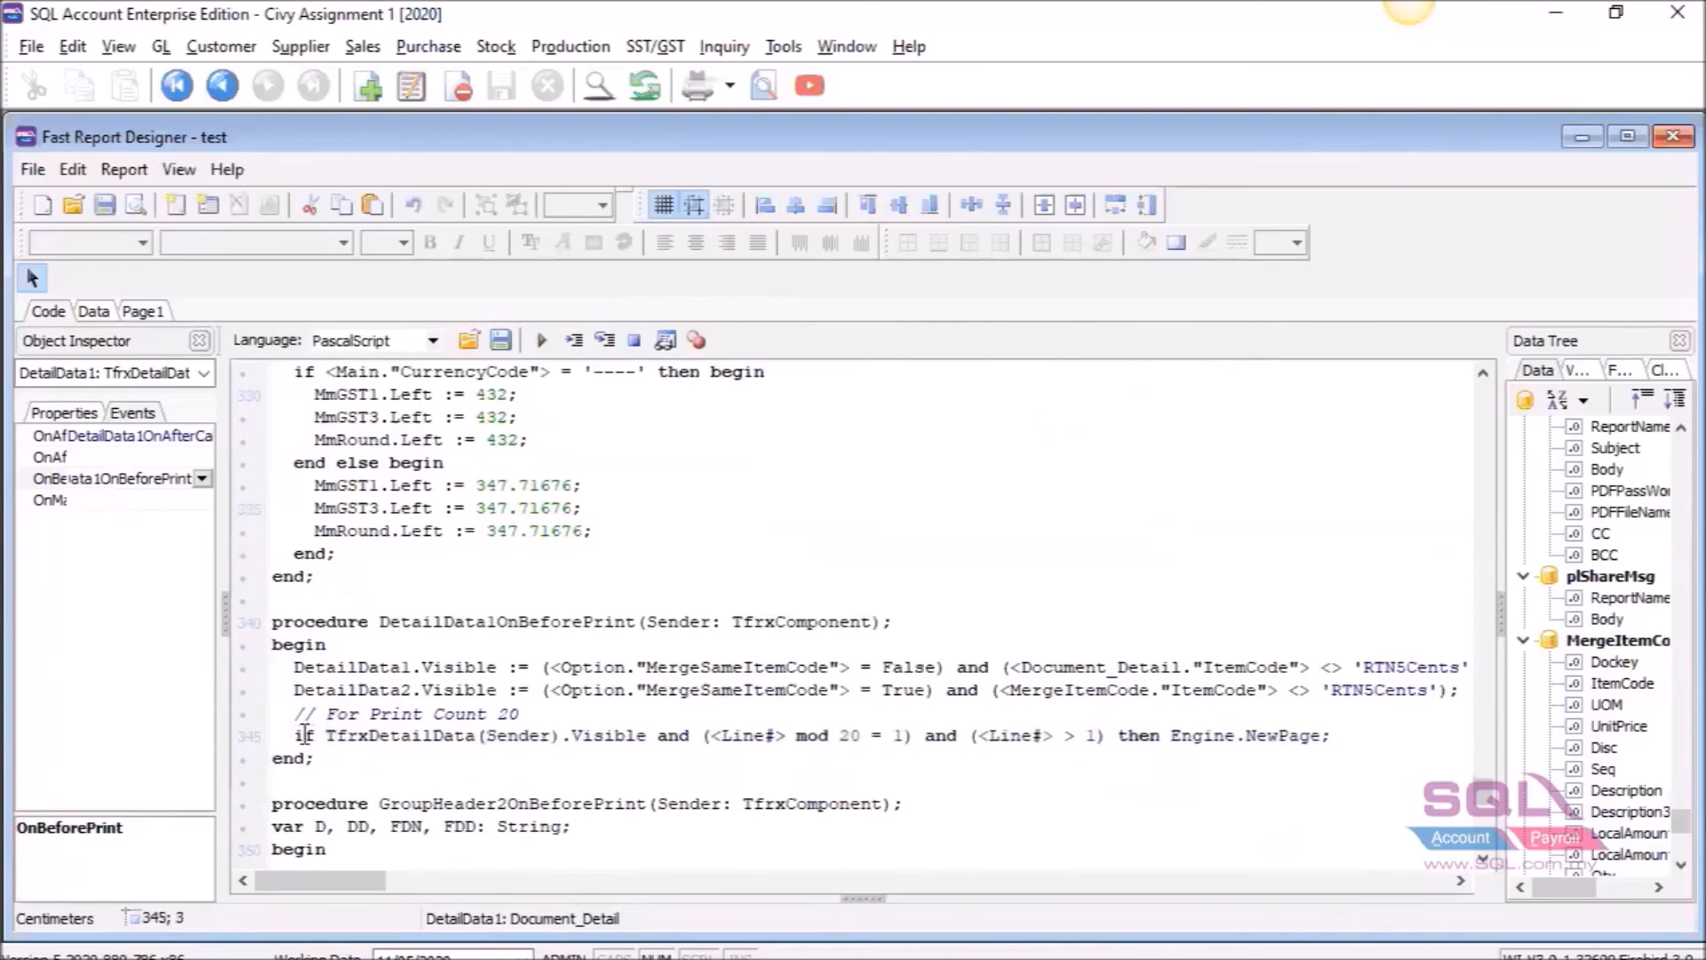
click(854, 735)
key(BackSpace)
text(1)
drag(853, 736, 842, 736)
Save the test report, close the designer and old preview, and re-preview with 'test'.
click(105, 206)
click(1674, 138)
click(1671, 136)
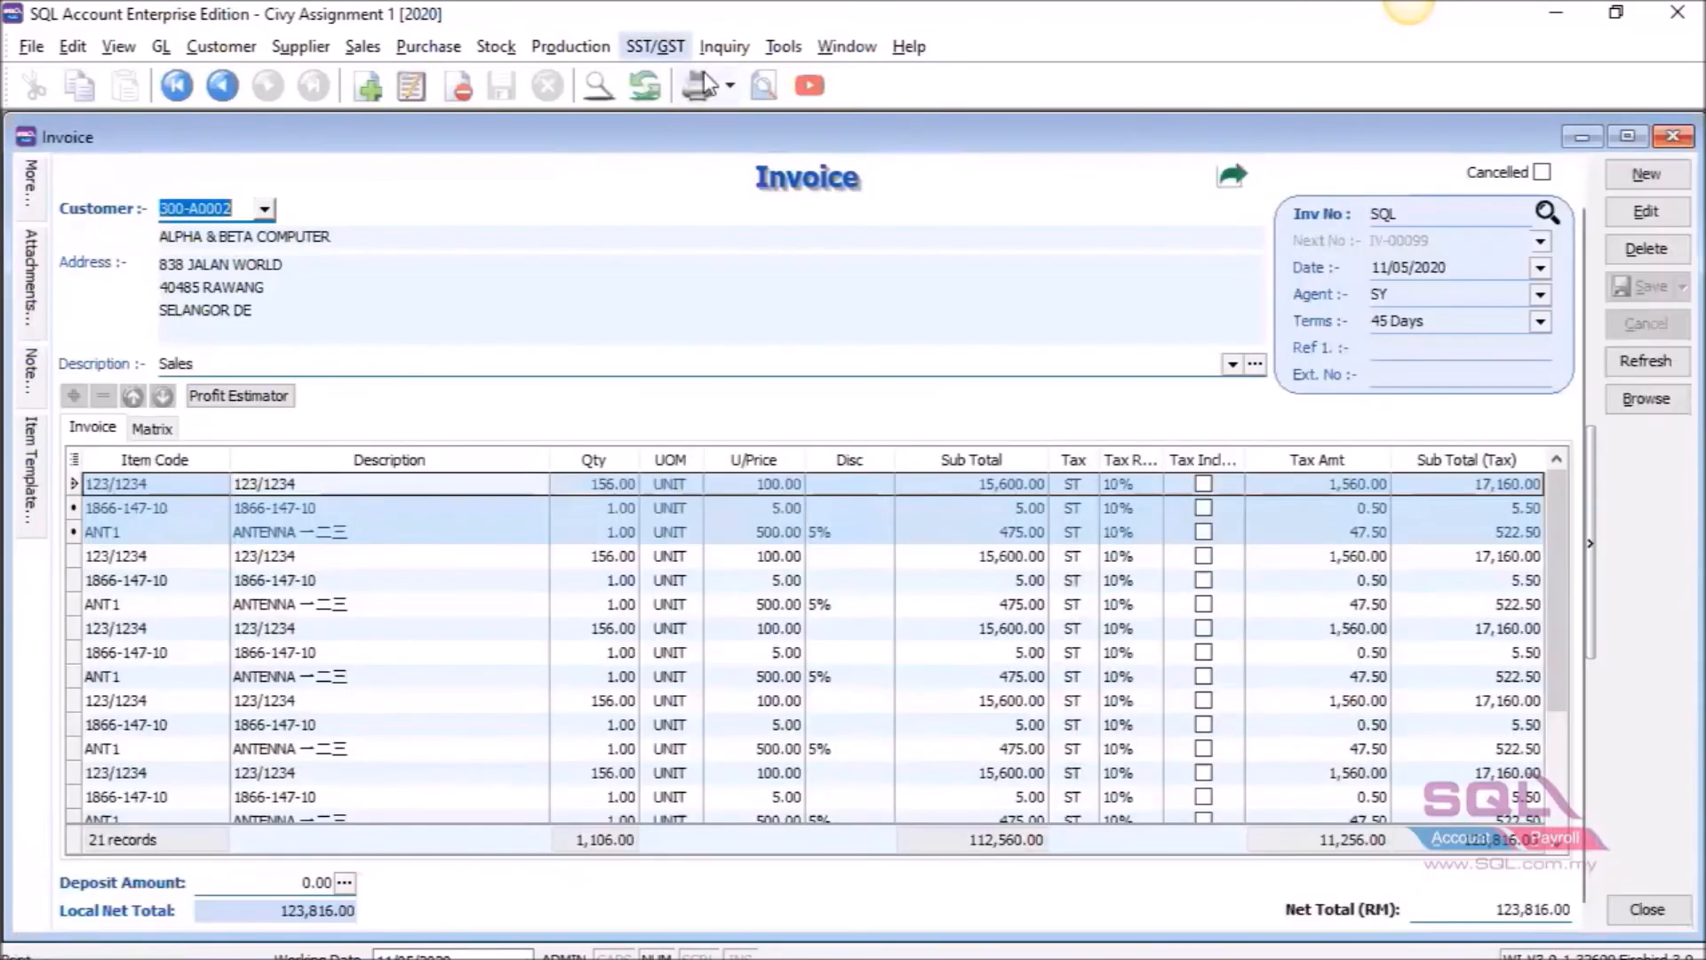
click(764, 86)
scroll(667, 578, down, 3)
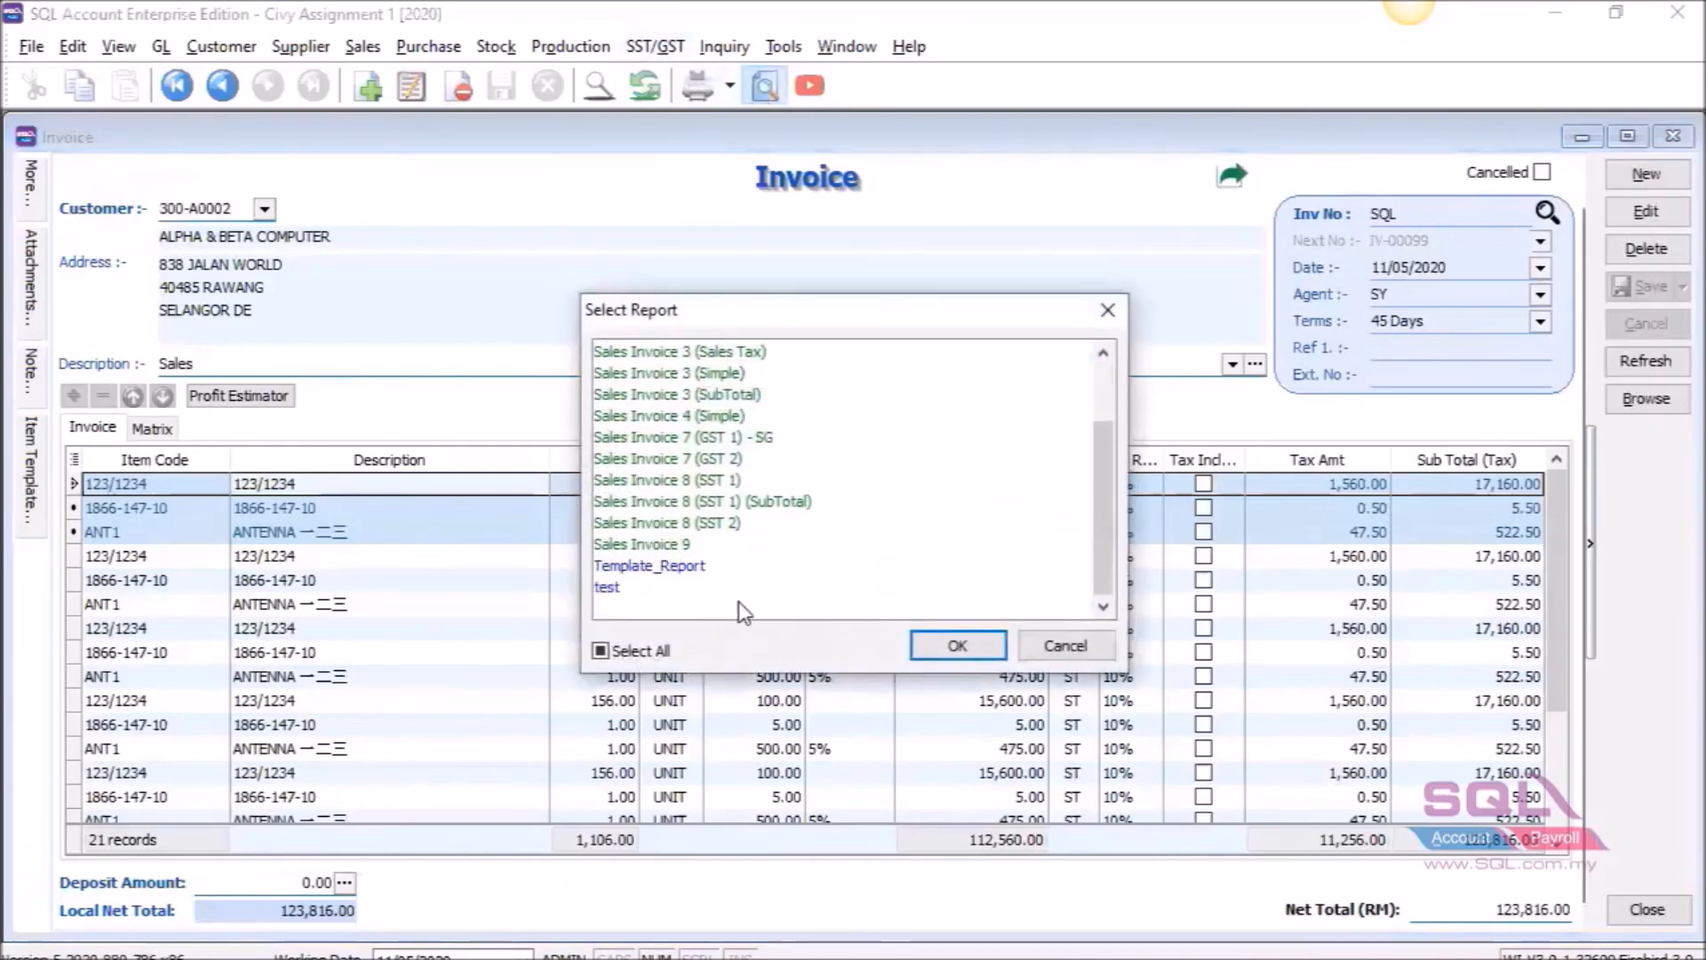
click(661, 594)
click(951, 646)
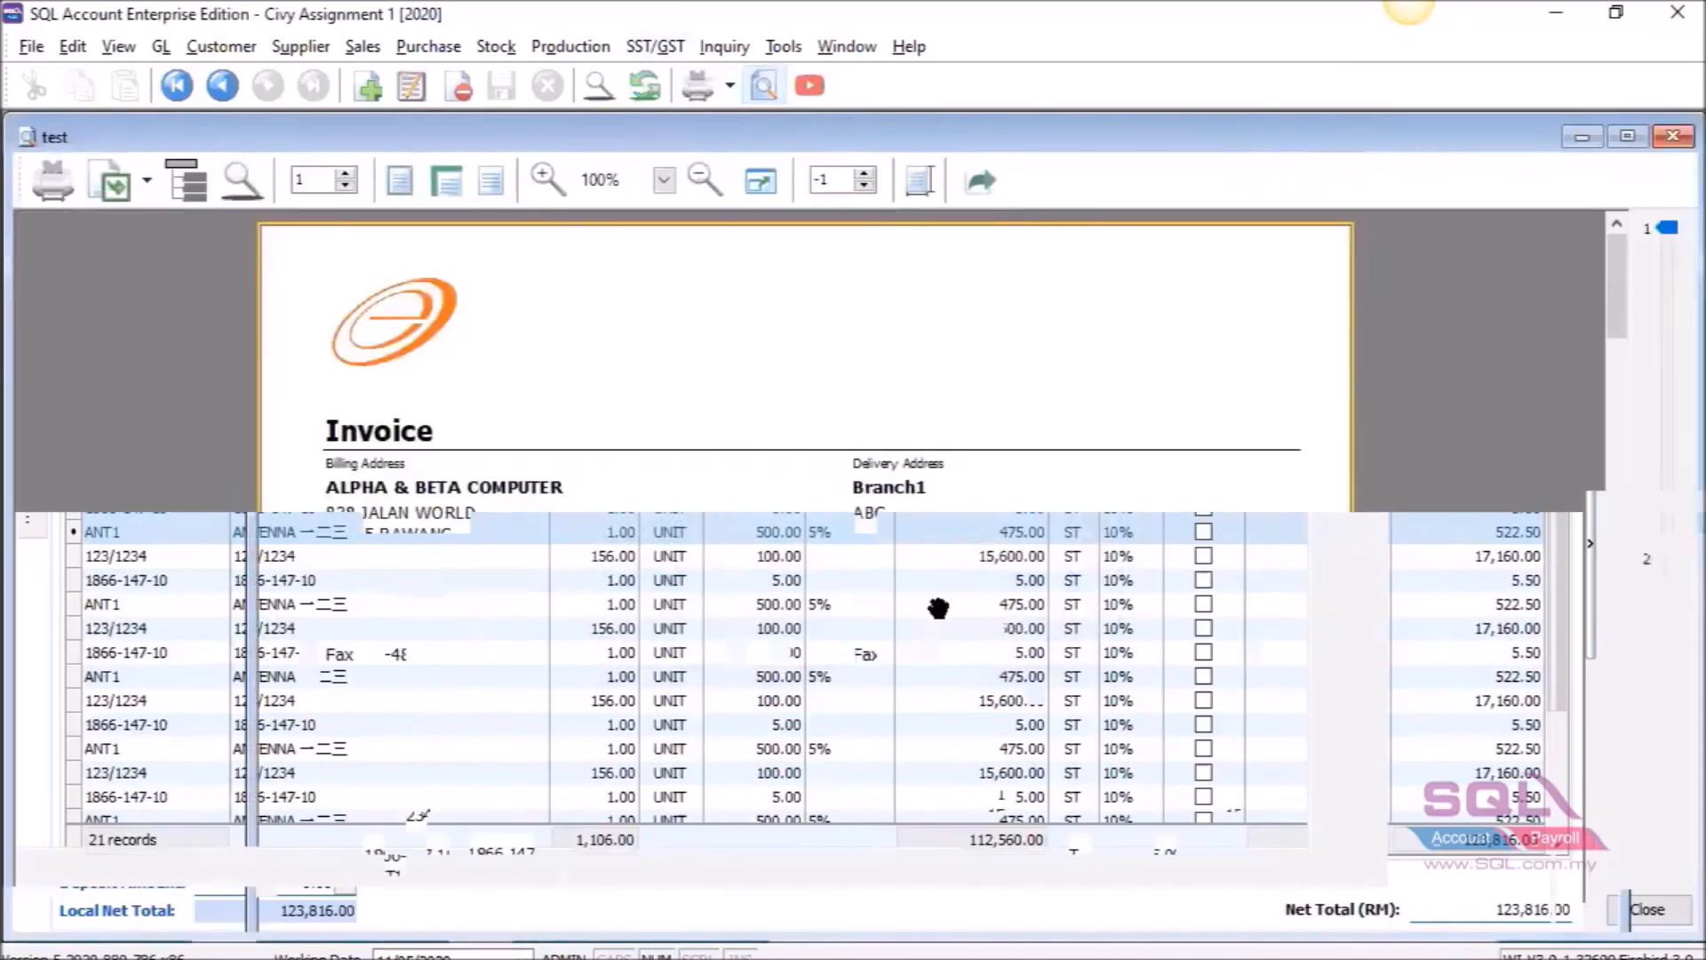
Page through the three-page invoice preview, checking pages 1, 2 and 3.
scroll(935, 613, down, 3)
scroll(924, 586, up, 3)
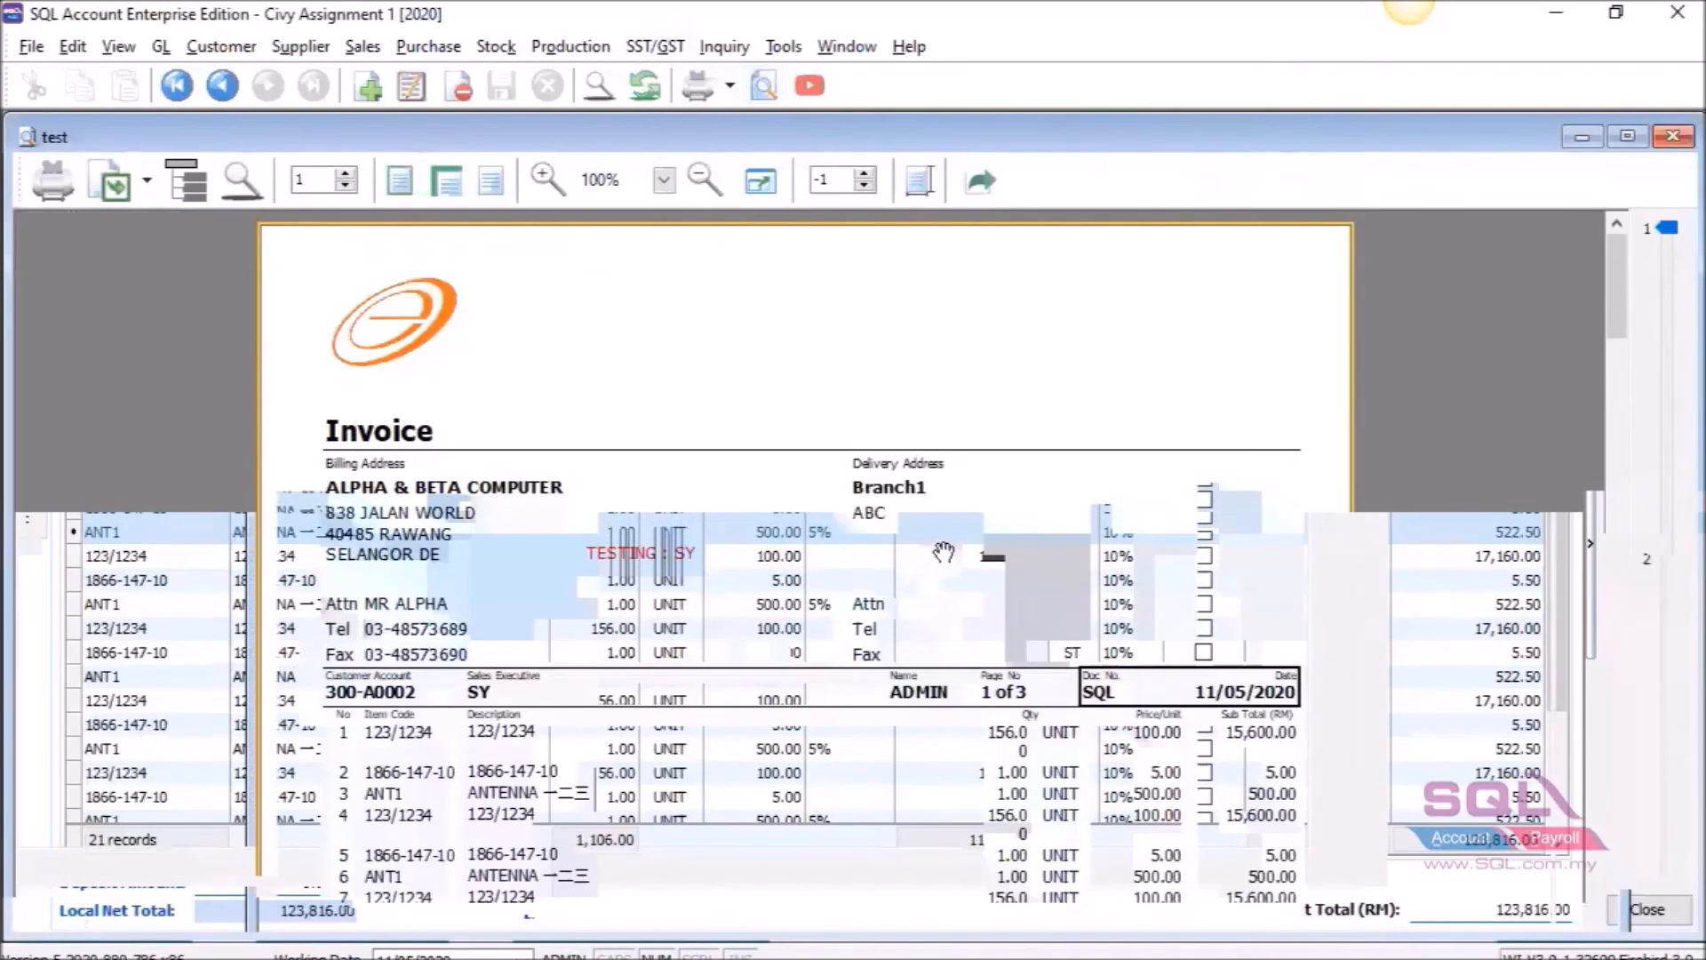
scroll(924, 604, down, 5)
click(1660, 558)
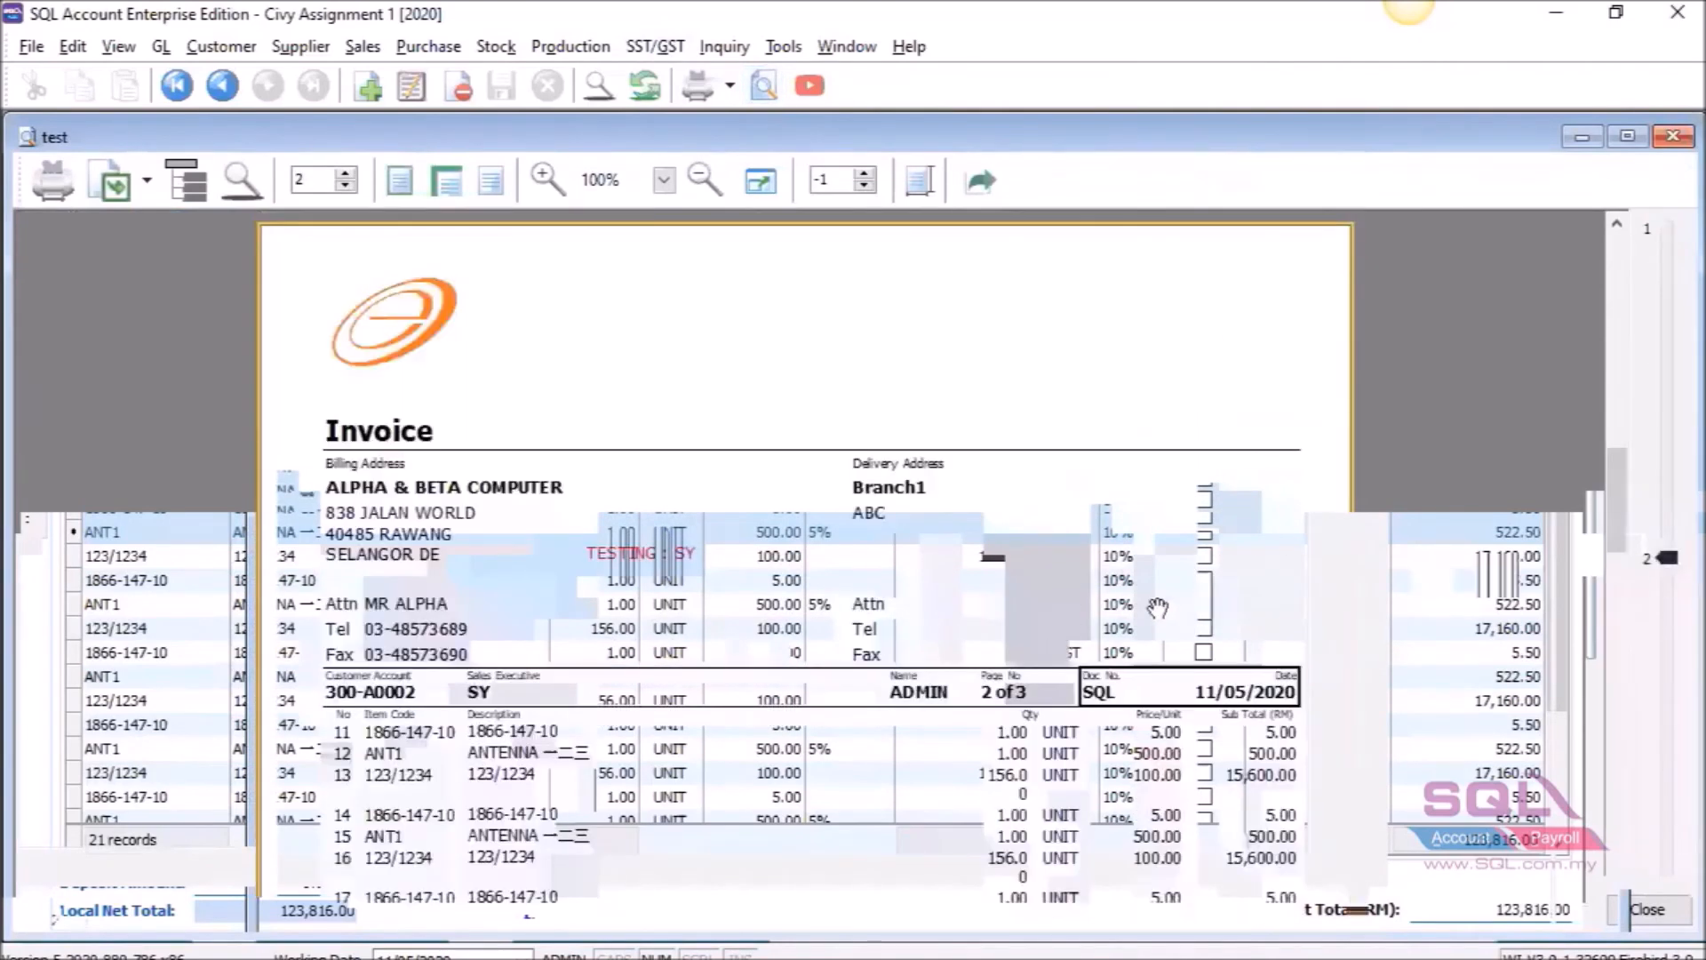
scroll(998, 615, down, 5)
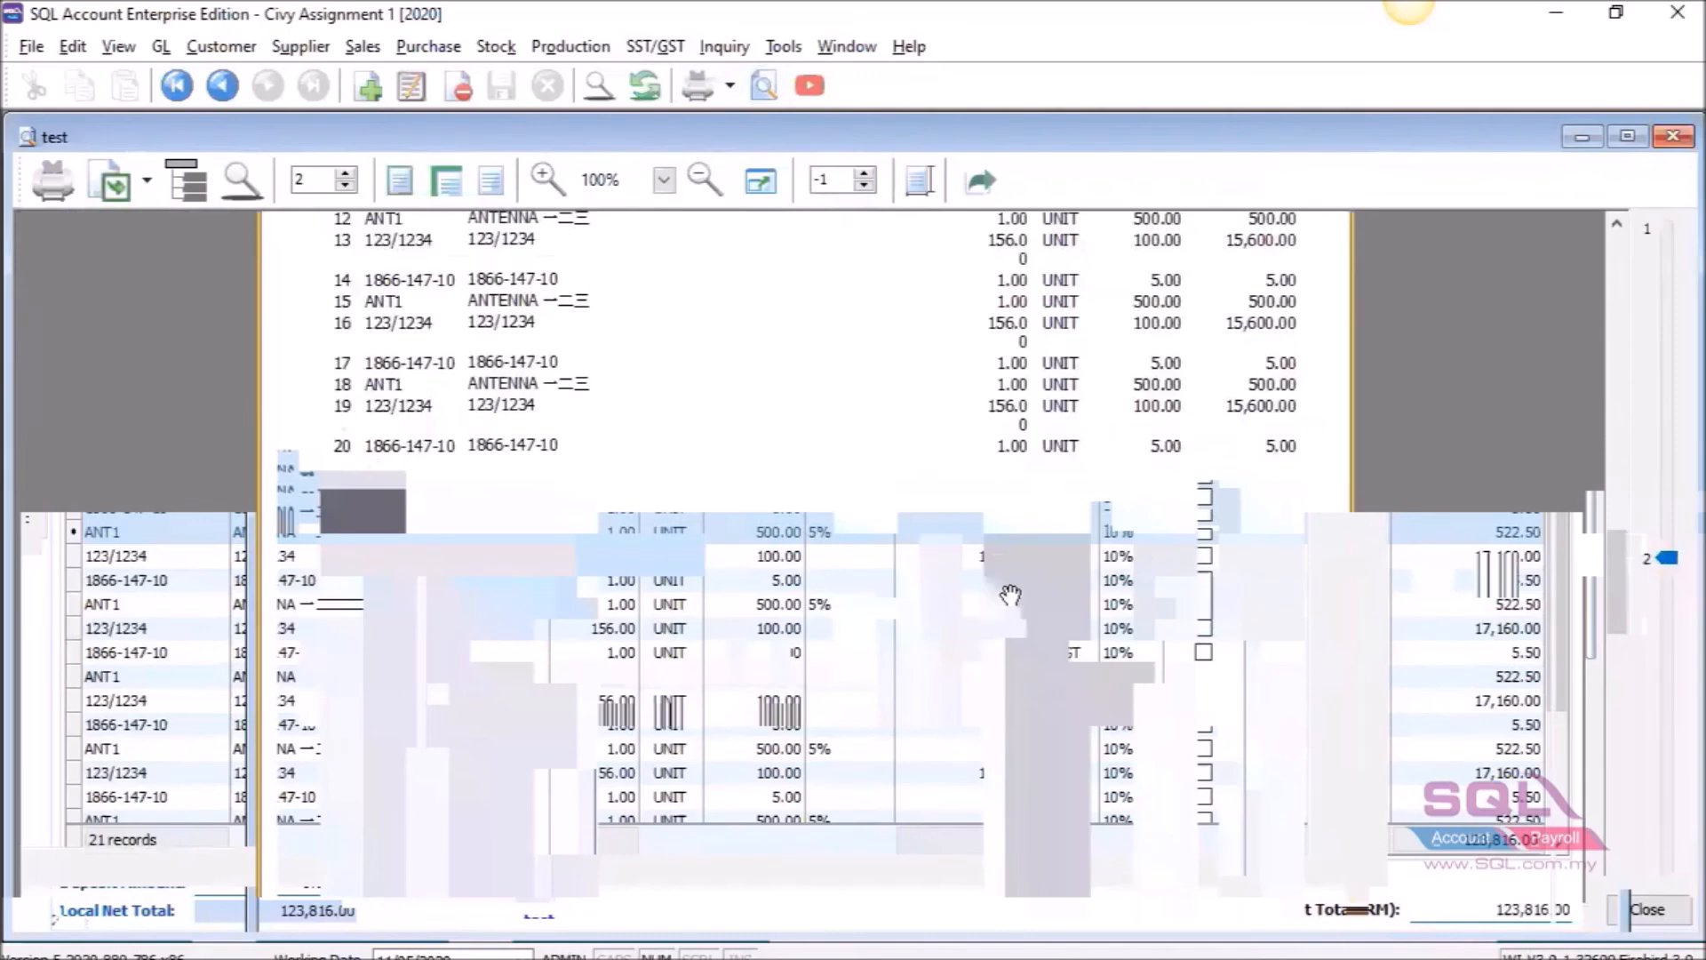
scroll(1013, 592, up, 3)
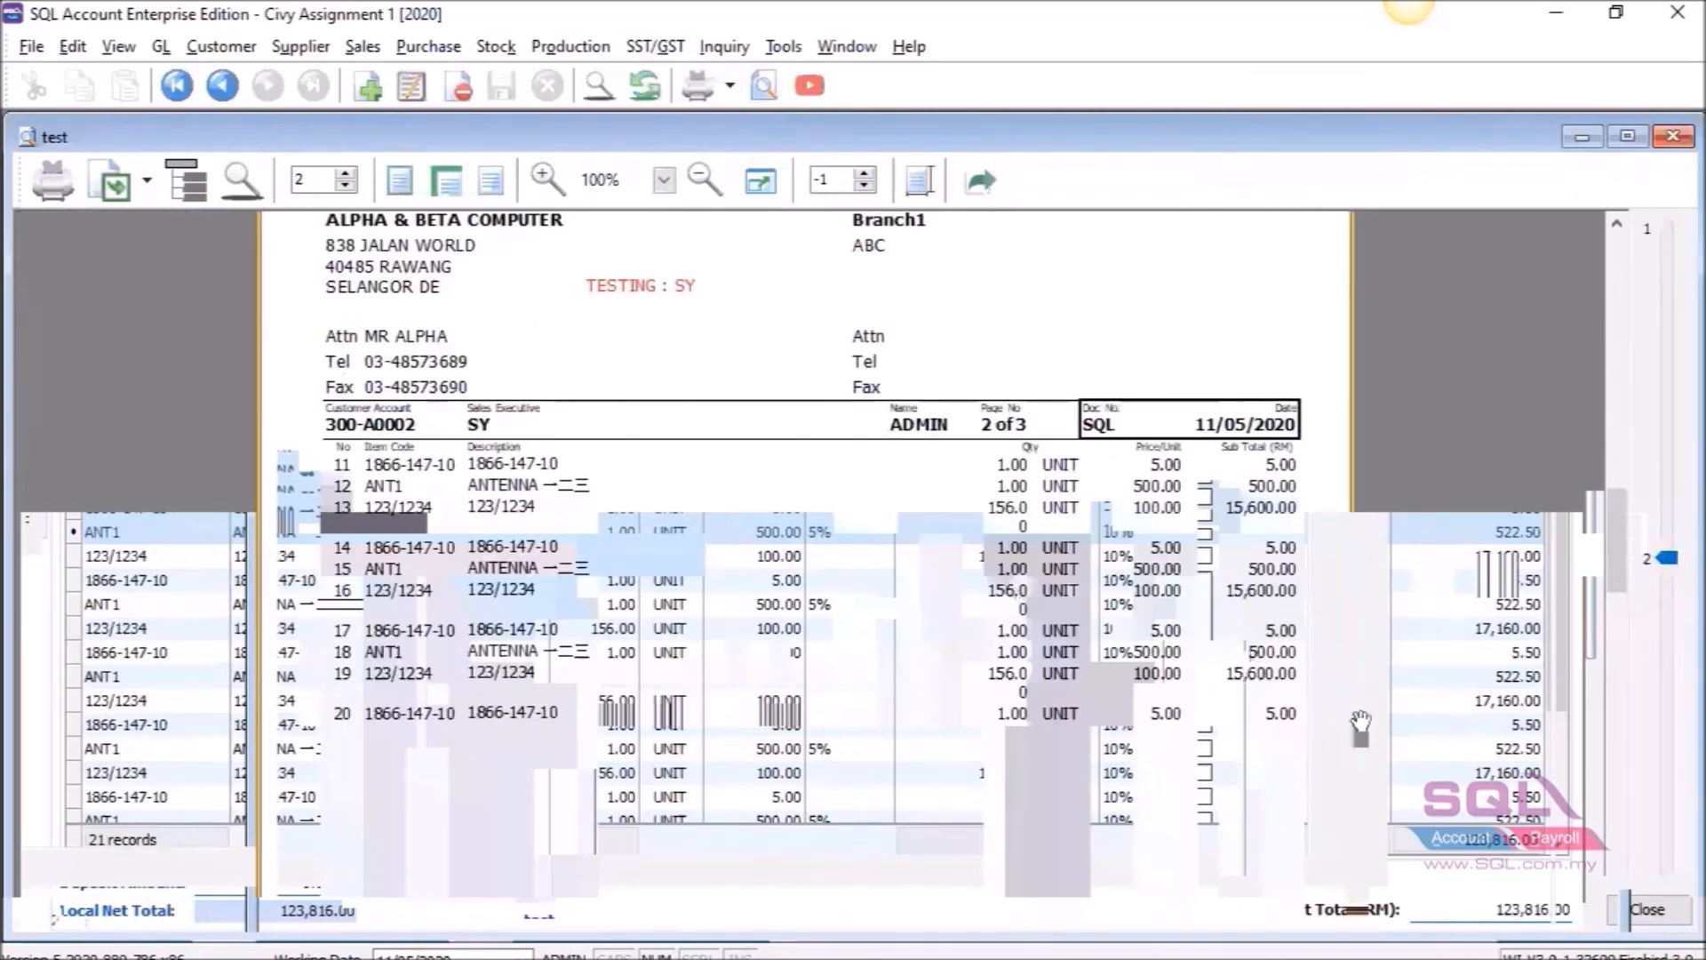
click(1666, 878)
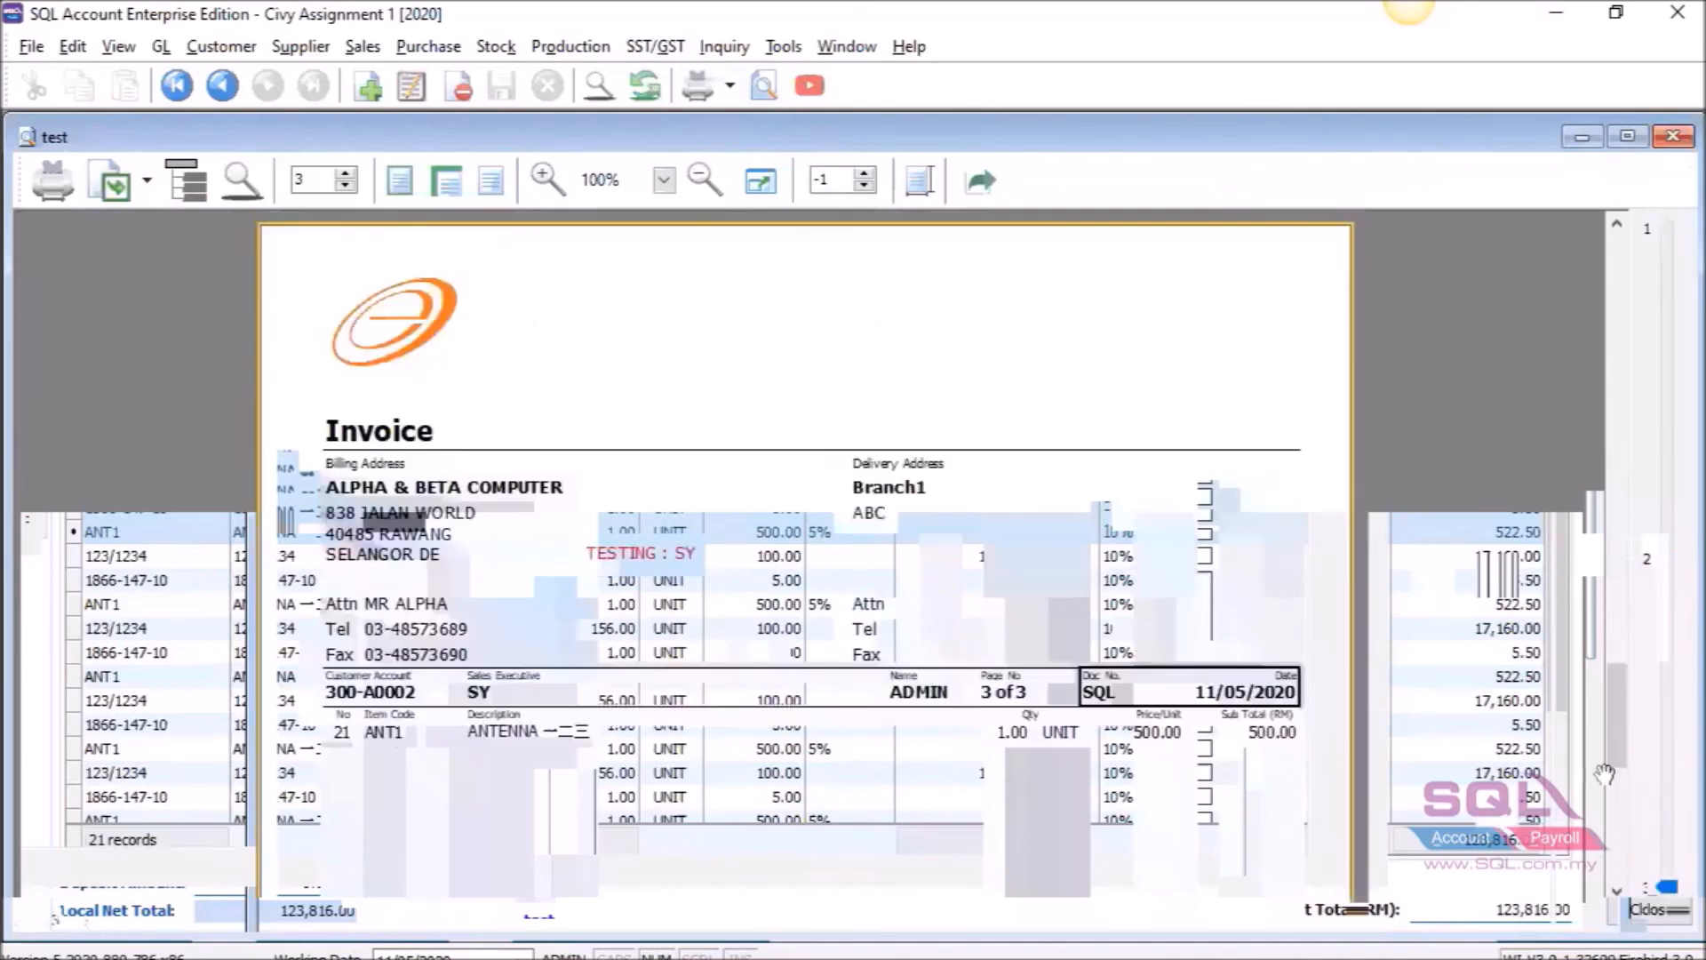
click(1655, 228)
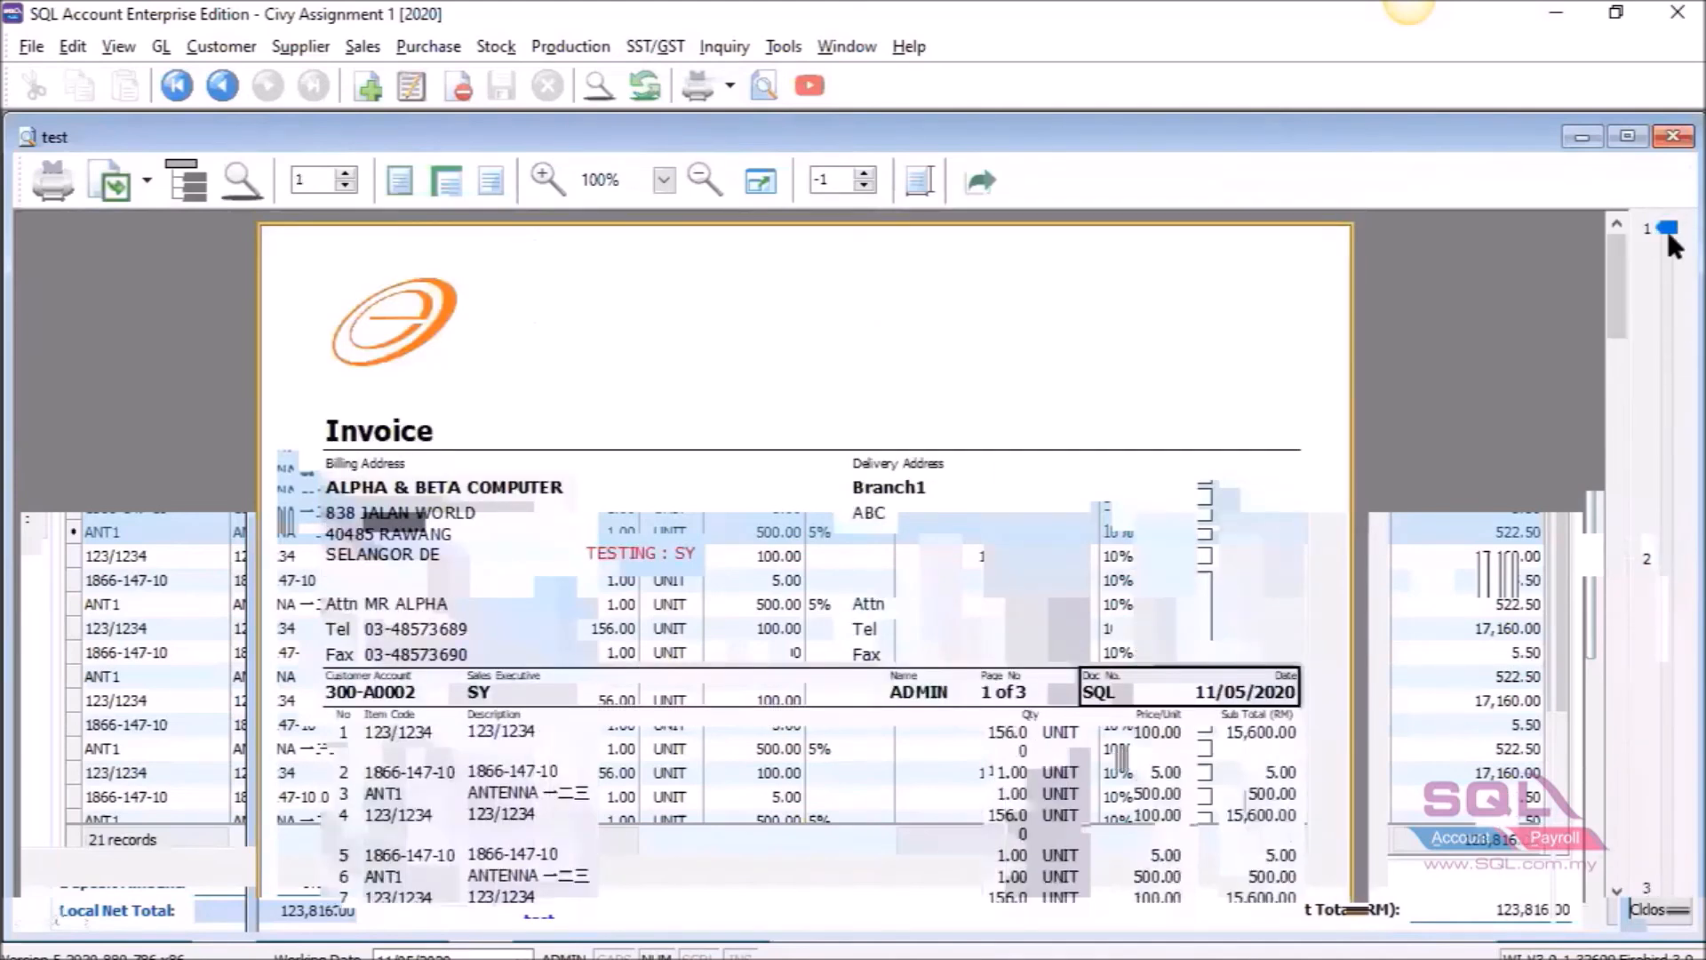
click(1612, 590)
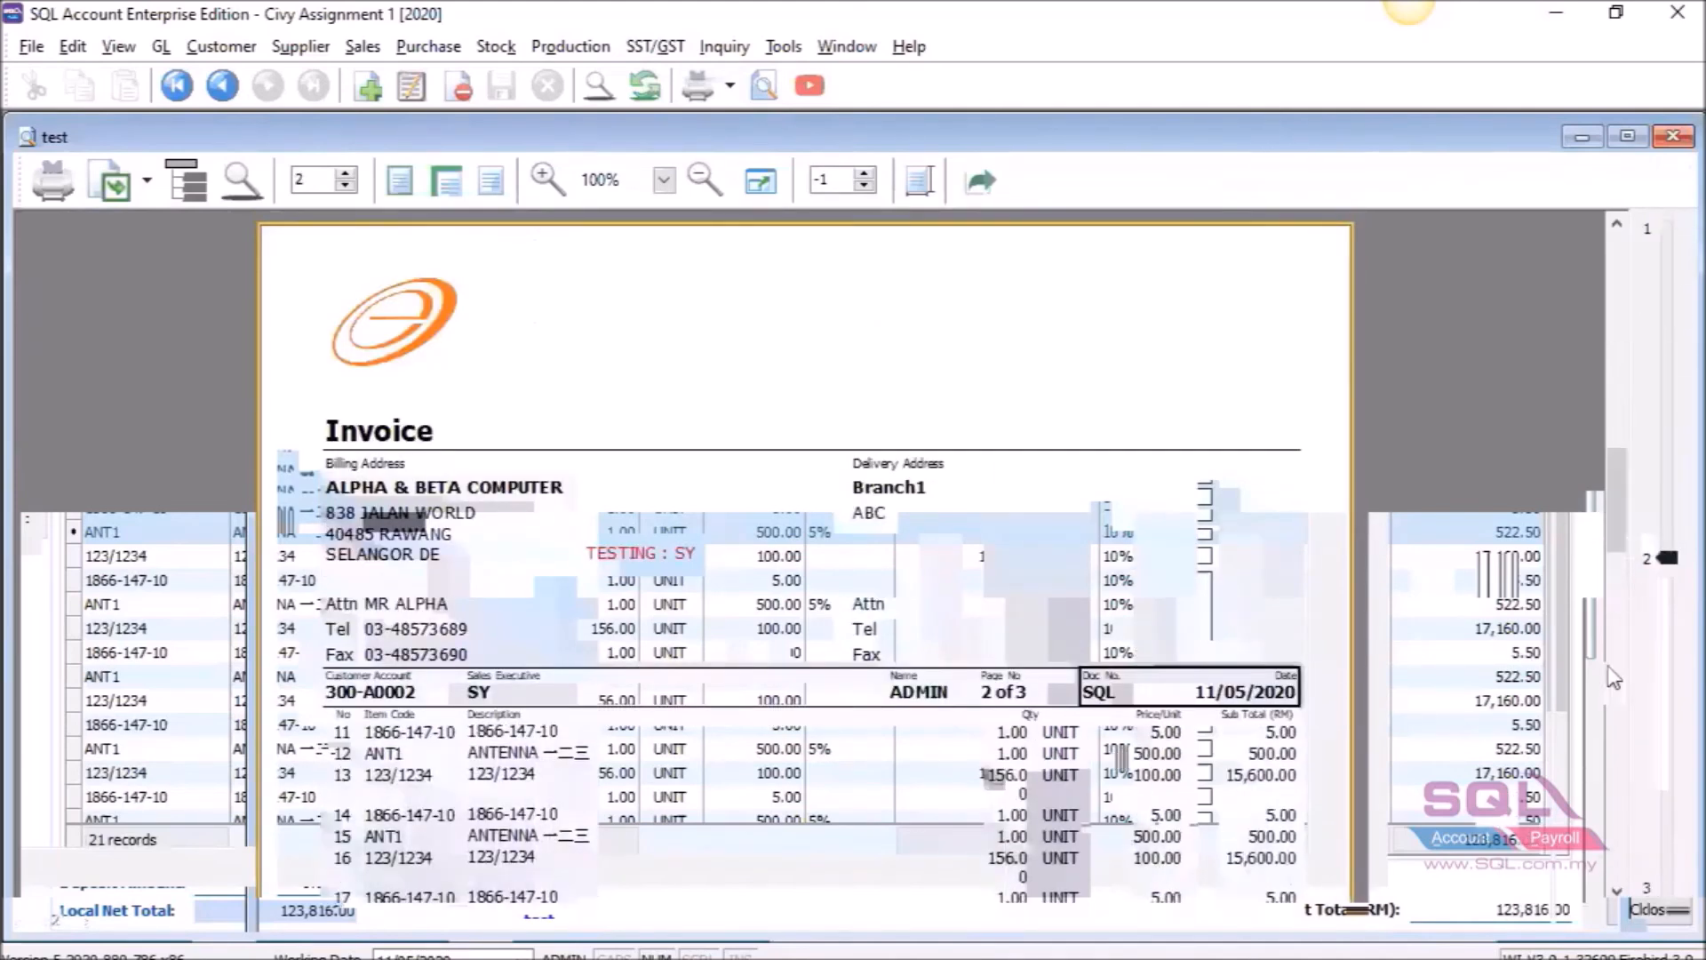
scroll(865, 653, down, 10)
click(1664, 549)
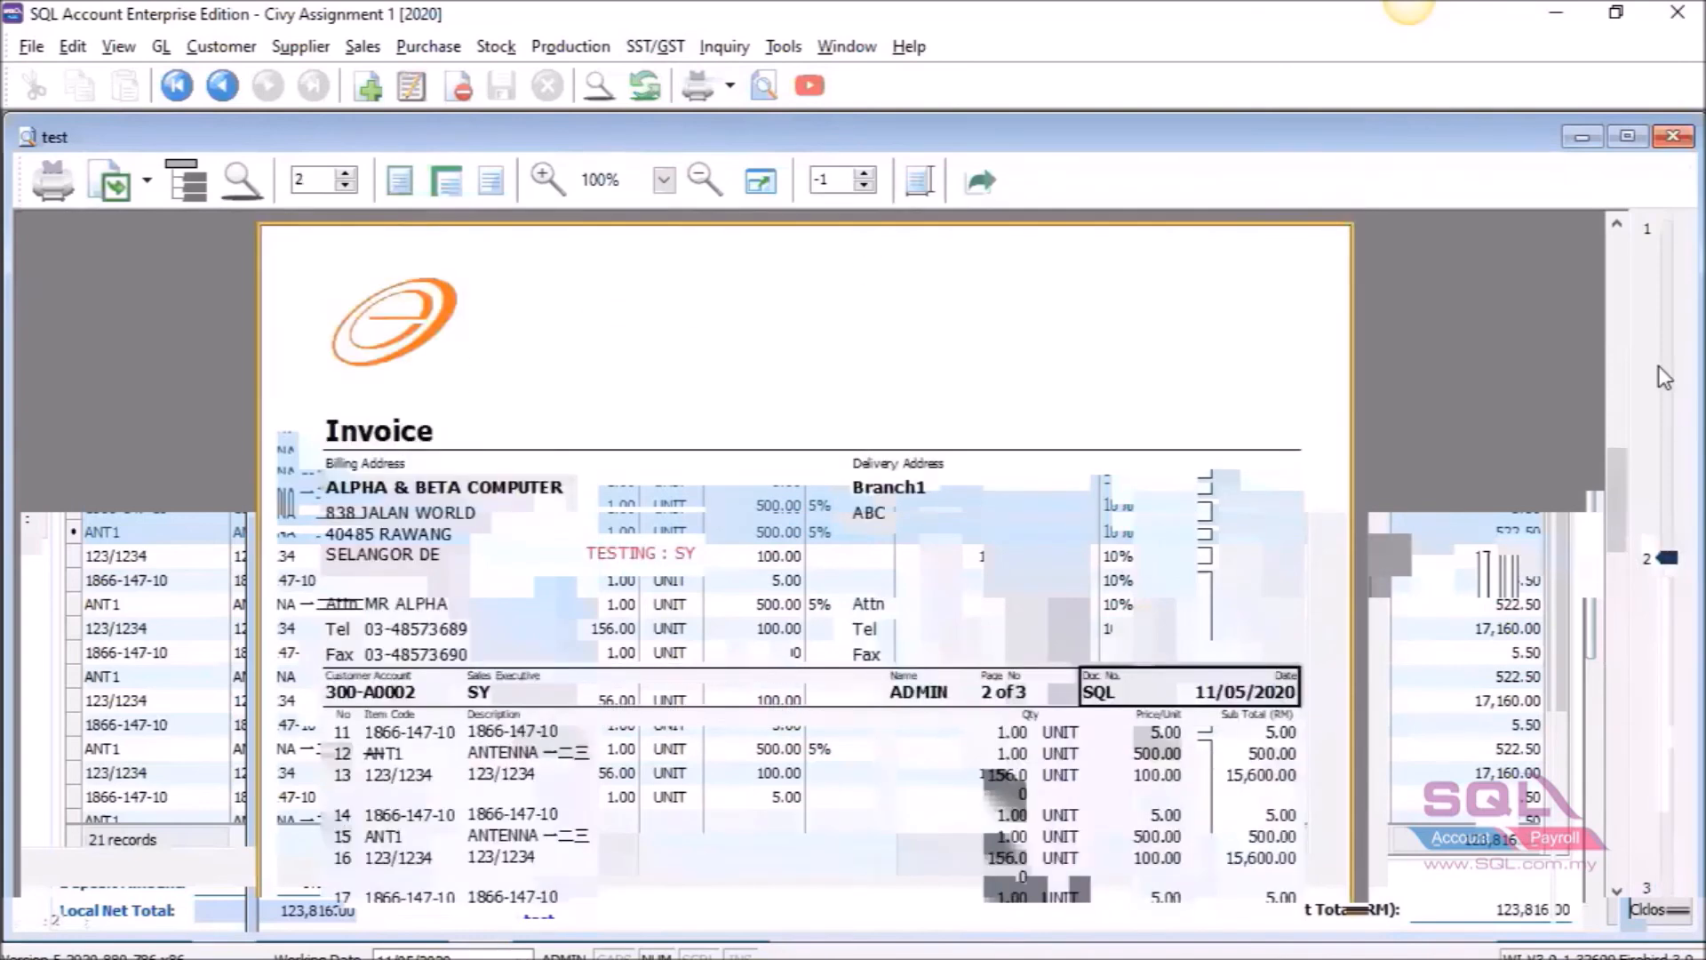
click(1664, 227)
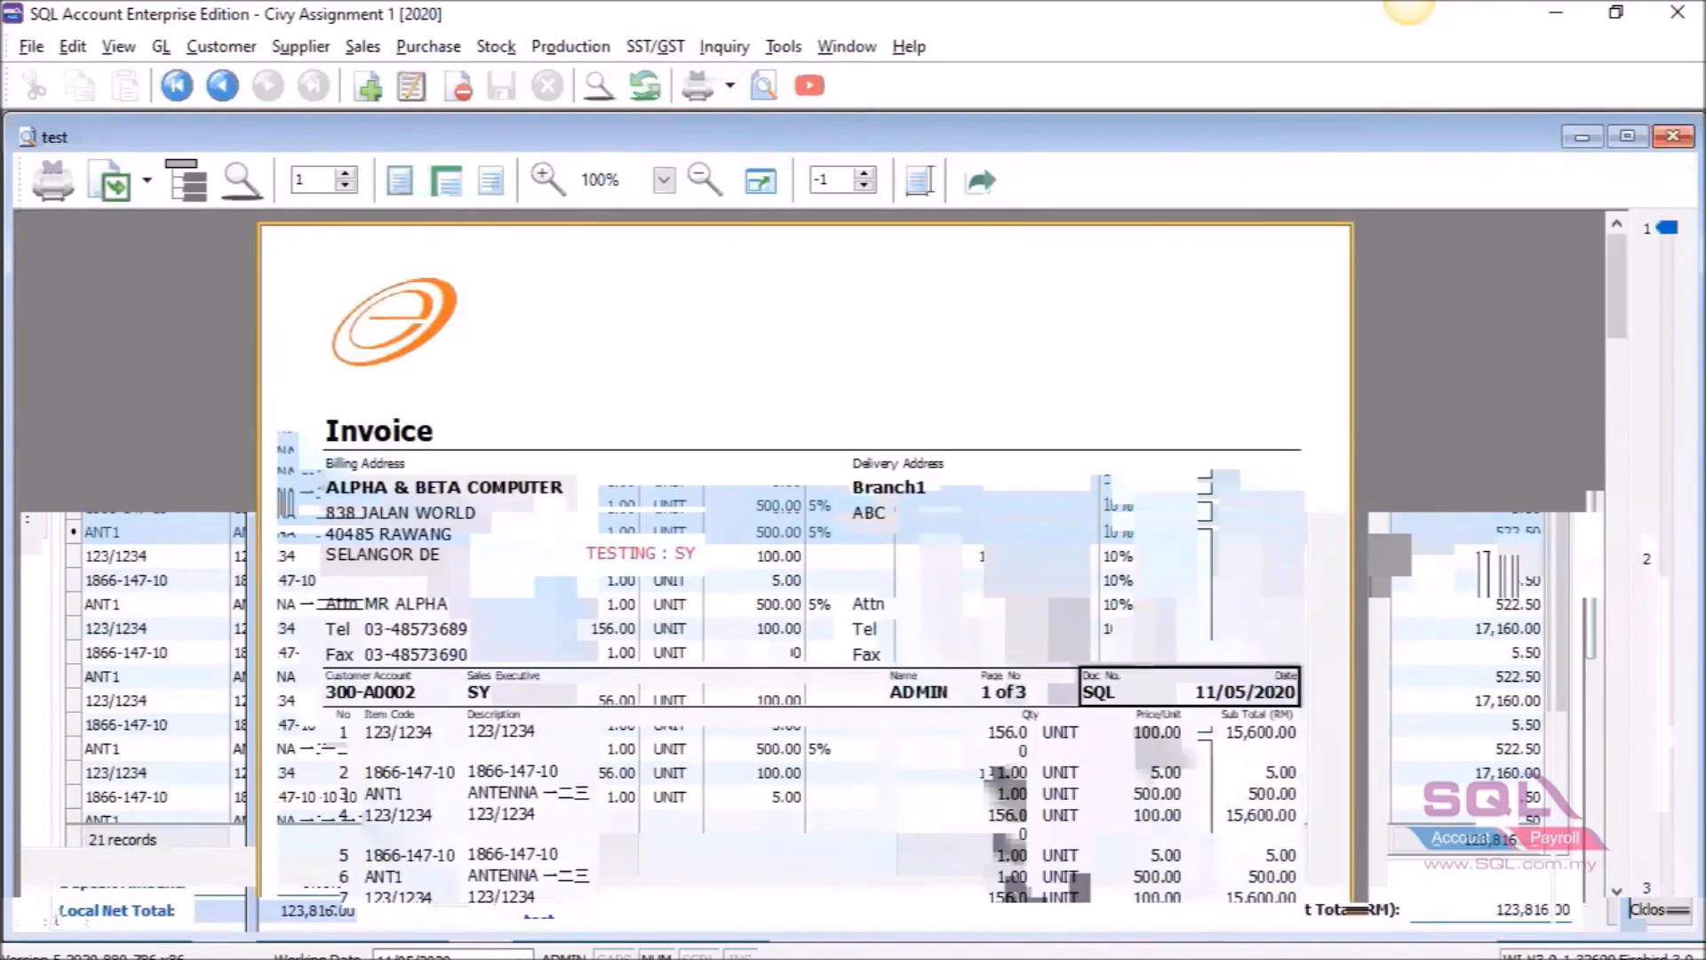
Show slide 16, 'How to set stop position?', in the PowerPoint tutorial.
click(1145, 958)
click(1291, 876)
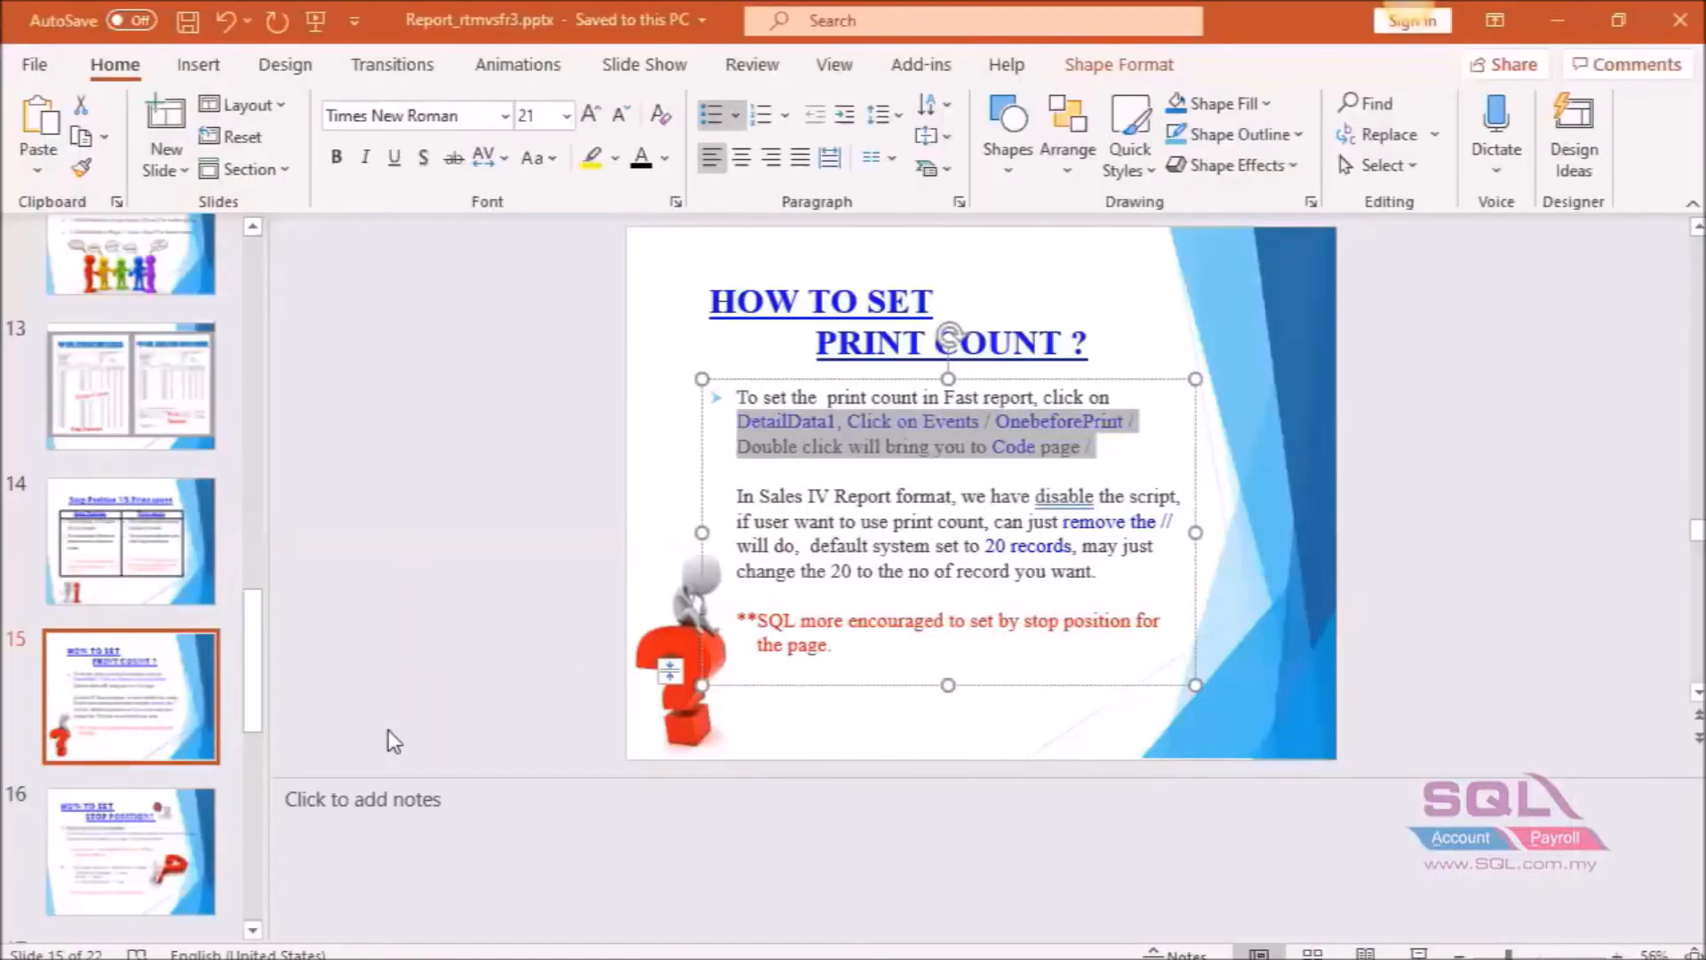
click(104, 813)
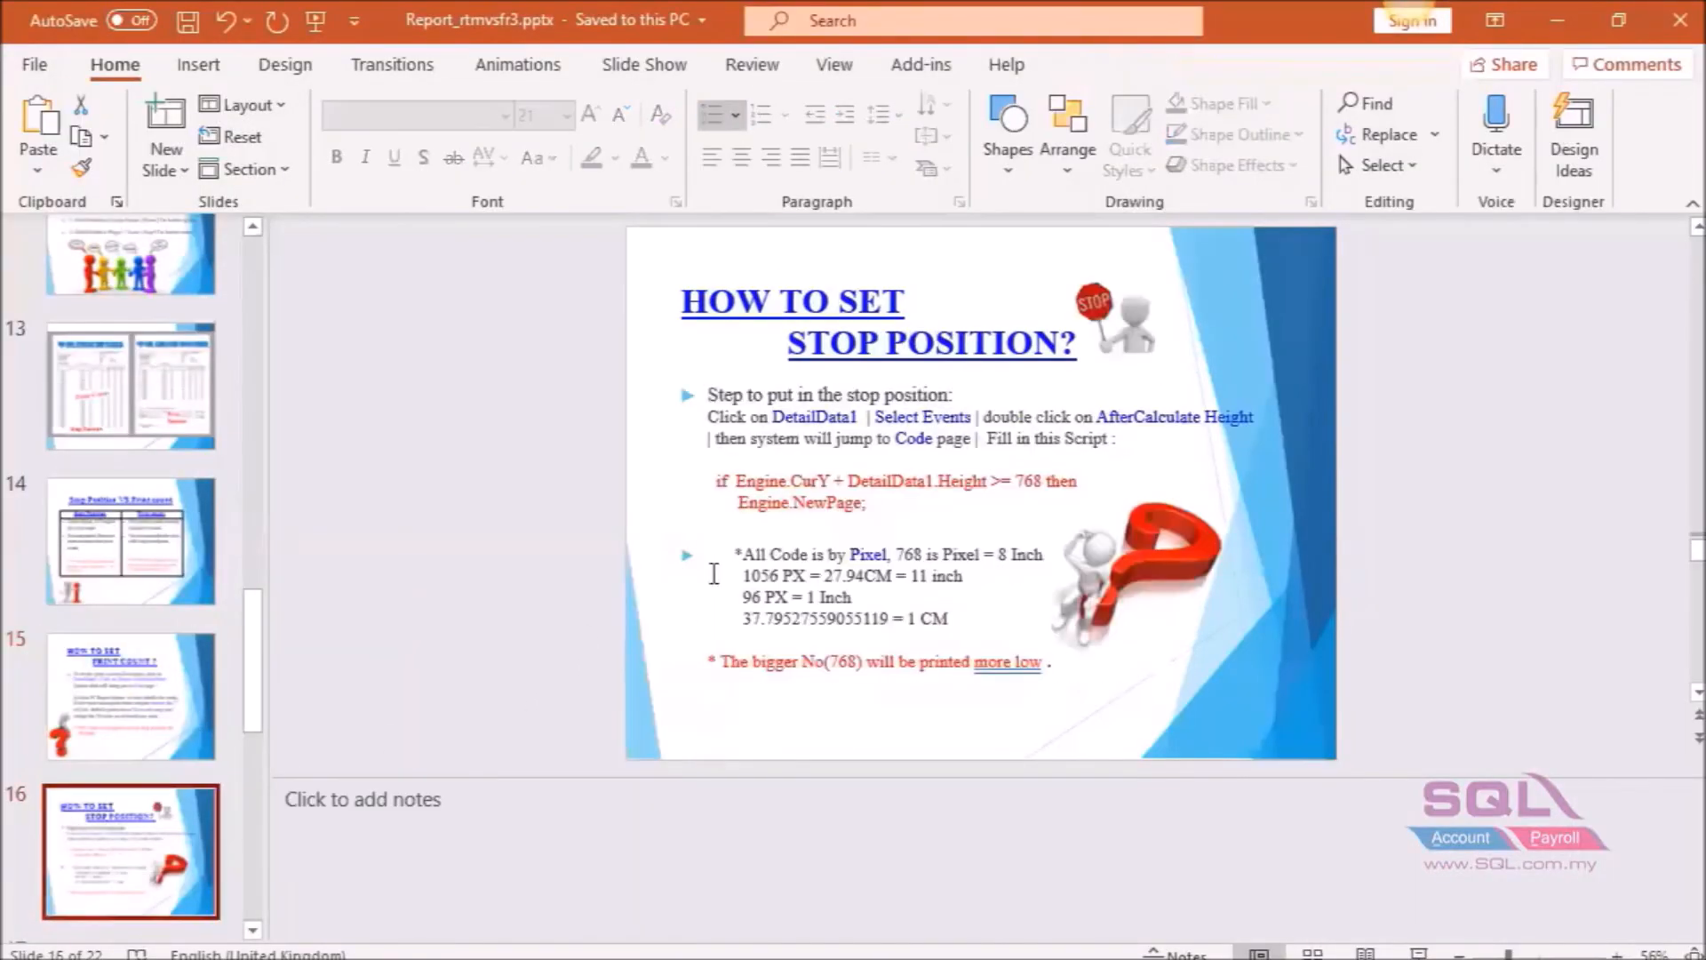